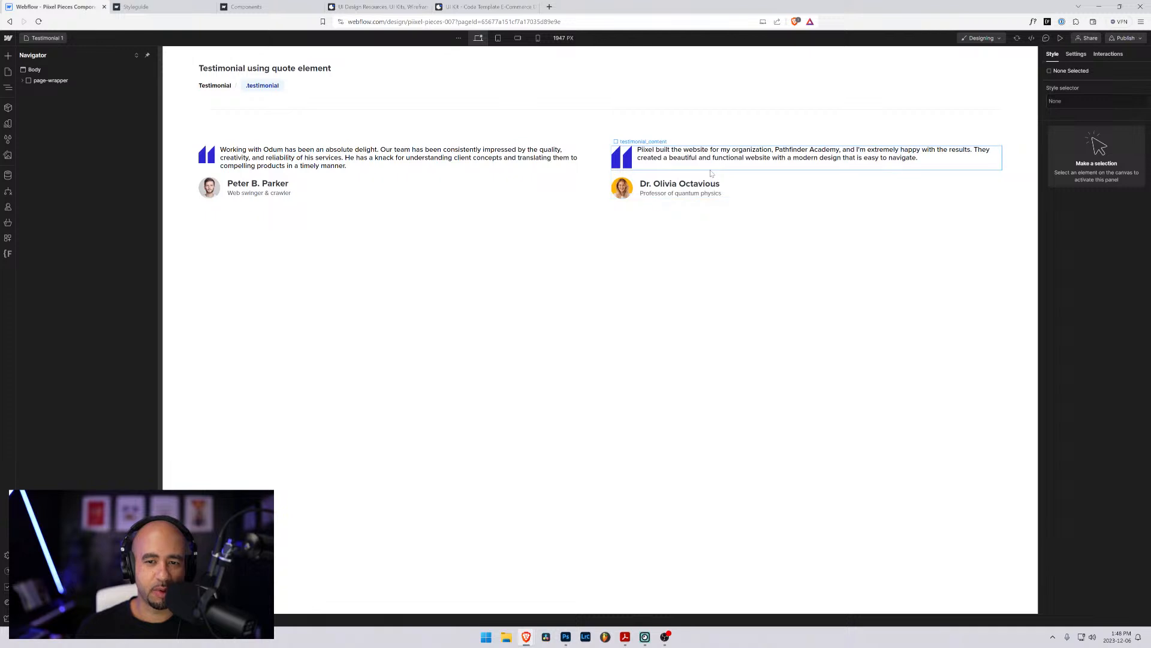
- Inspect the two testimonial quotes, and the feature list icon of the Silver plan on the Pricing 1 page
click(671, 151)
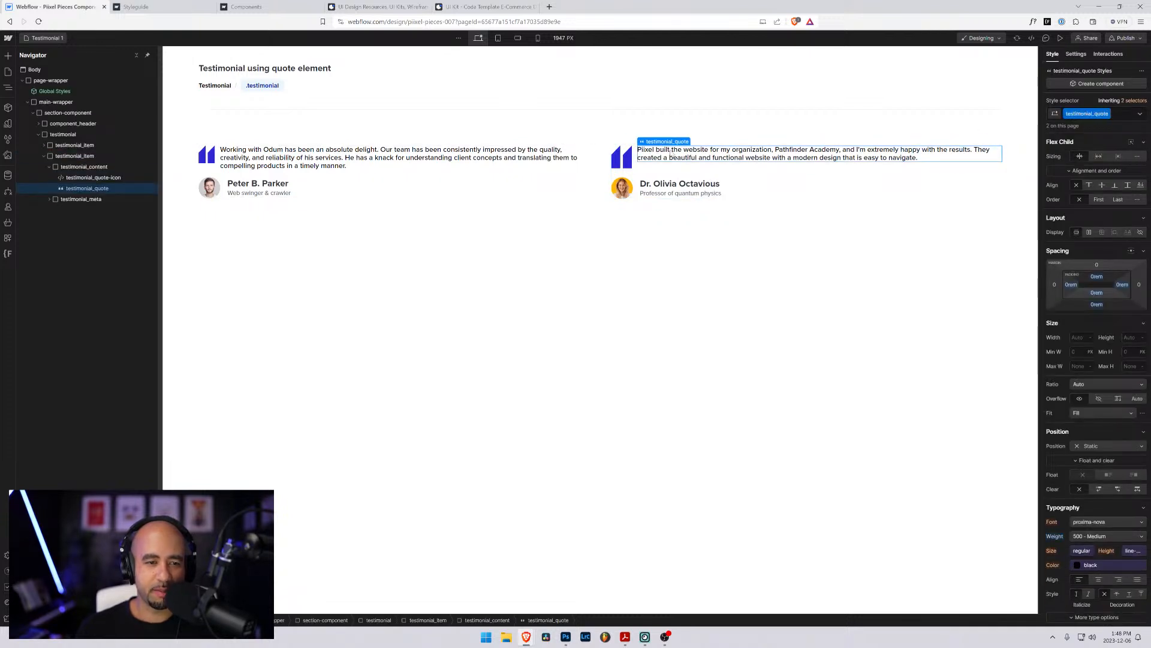
click(390, 160)
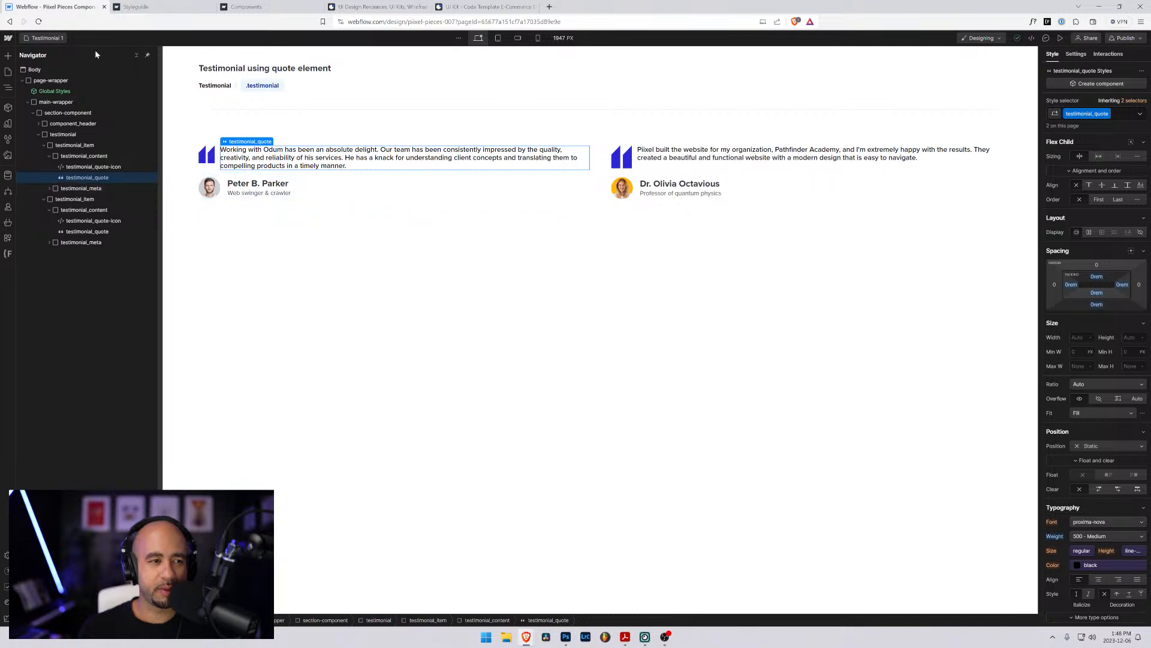
key(p)
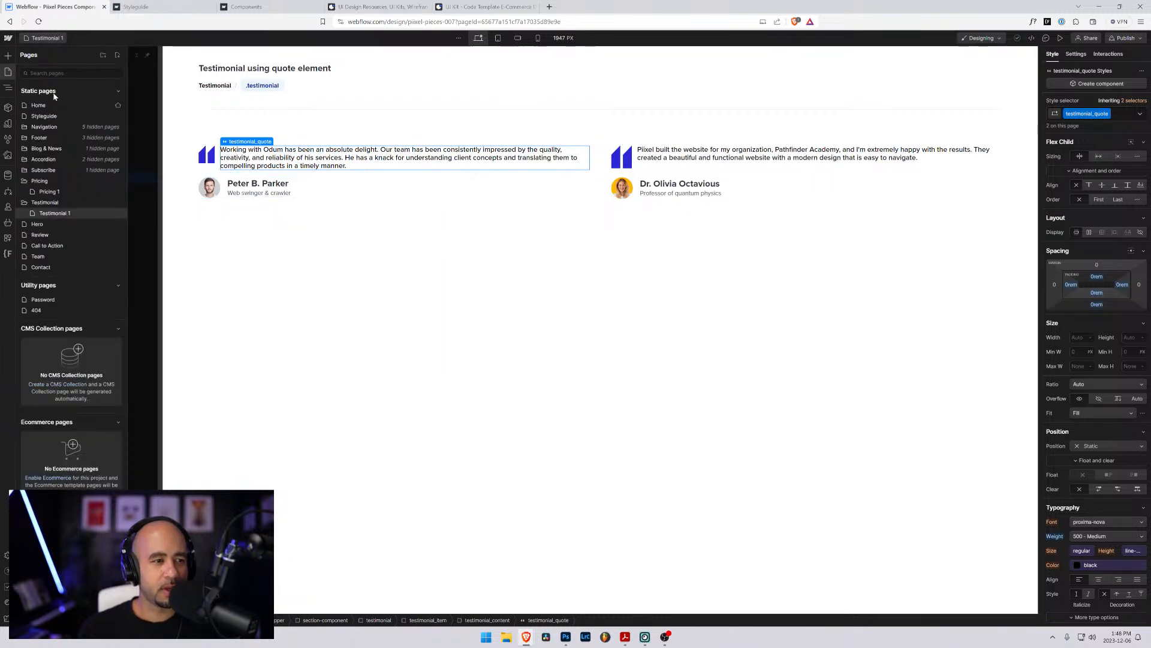
click(49, 191)
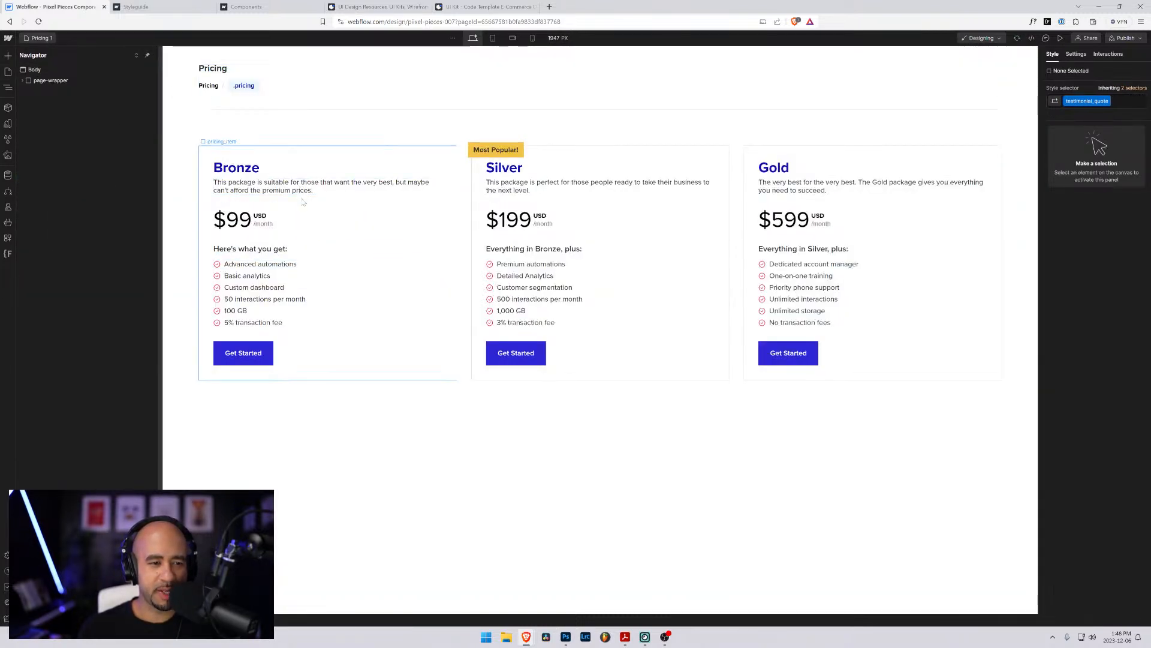
click(490, 265)
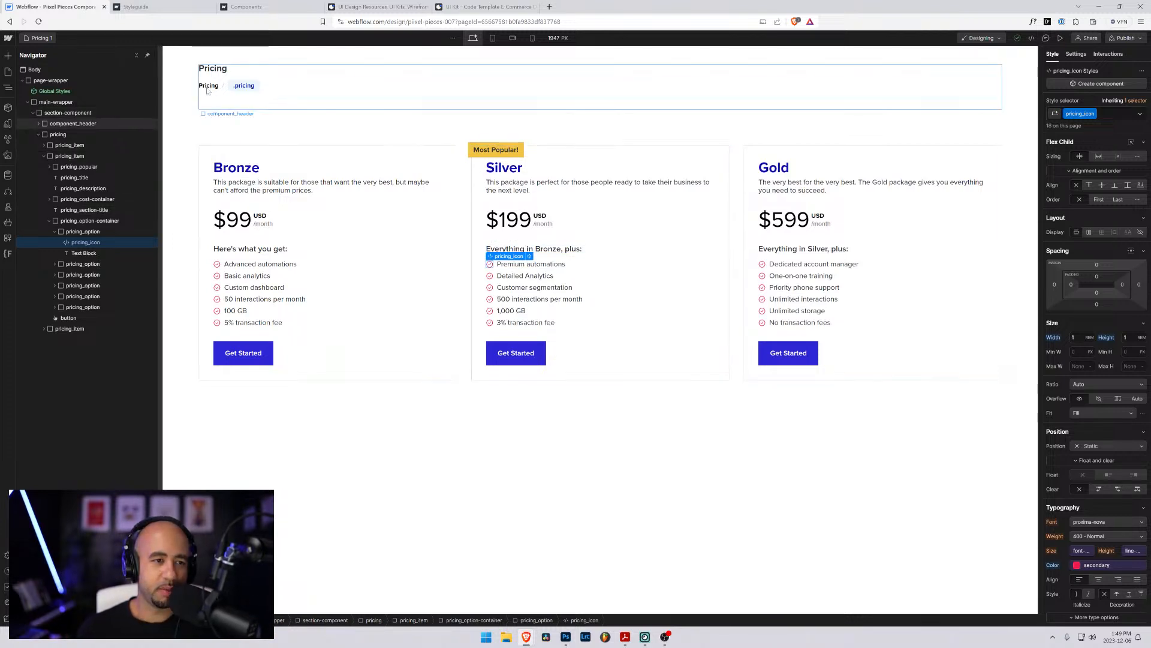
- Compare the Hero page with the component header on the Testimonial 1 page
click(43, 38)
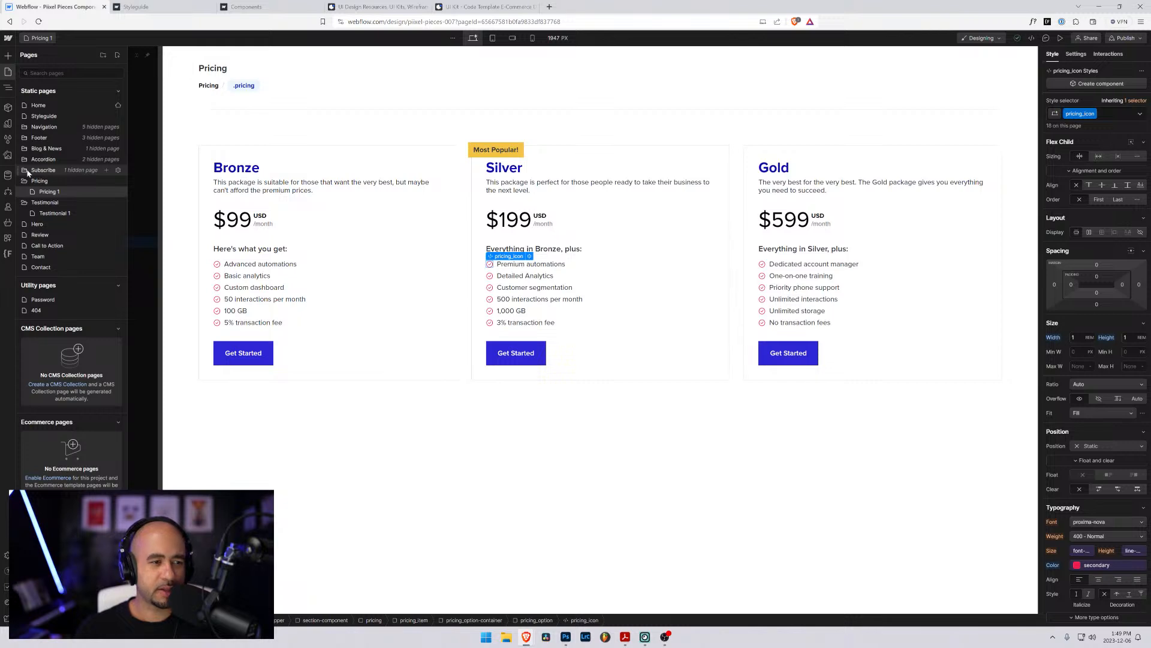
click(36, 224)
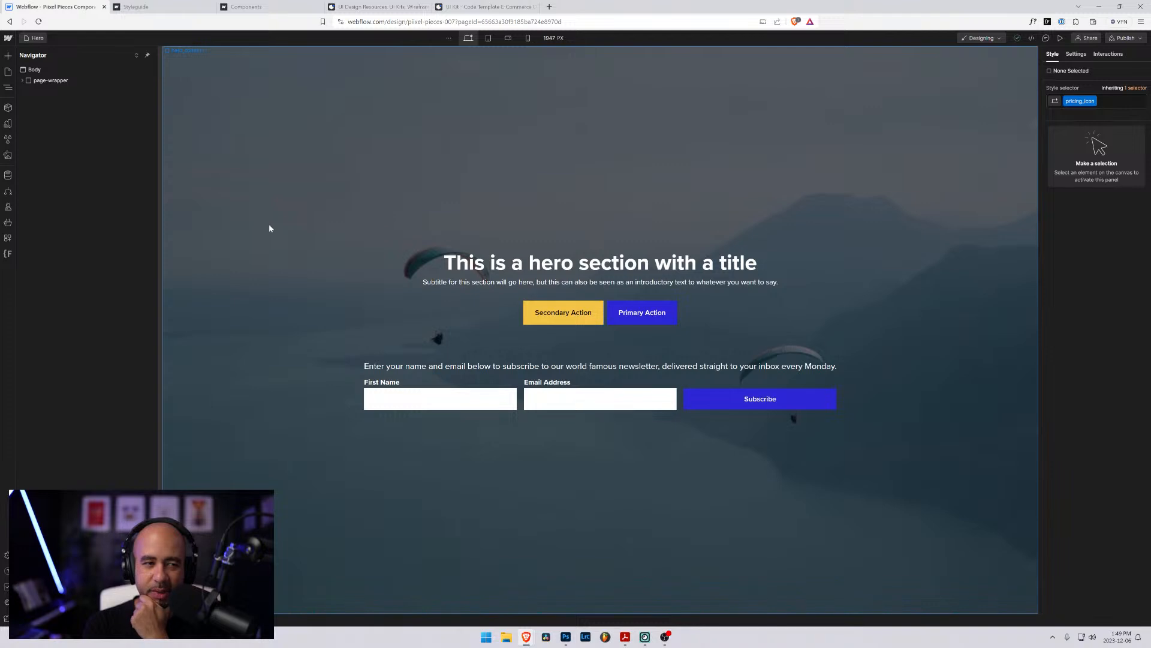
click(8, 71)
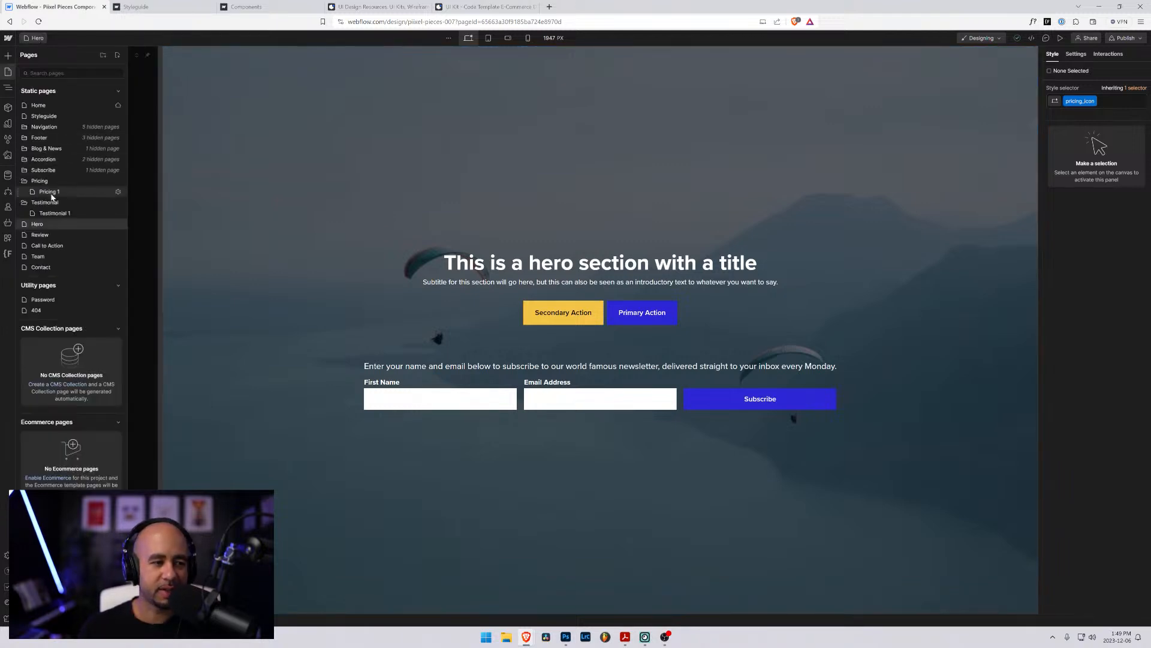
click(51, 214)
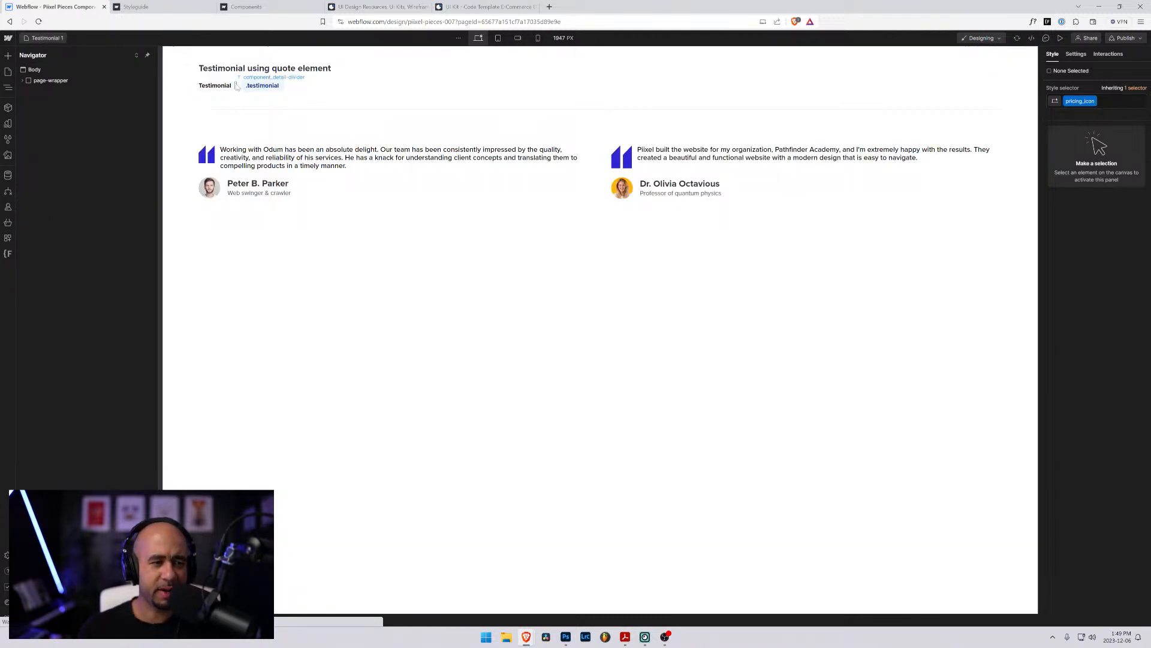
click(205, 76)
- Review the component headers on the Footer 1 and navbar-1 pages
key(p)
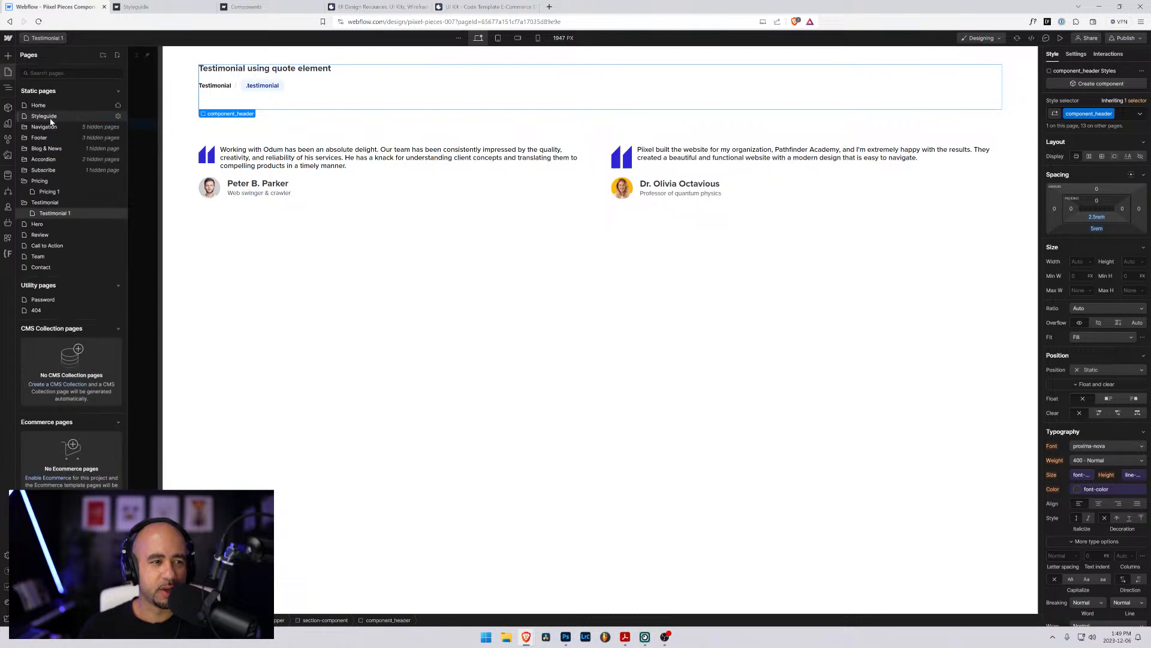
click(38, 139)
click(46, 149)
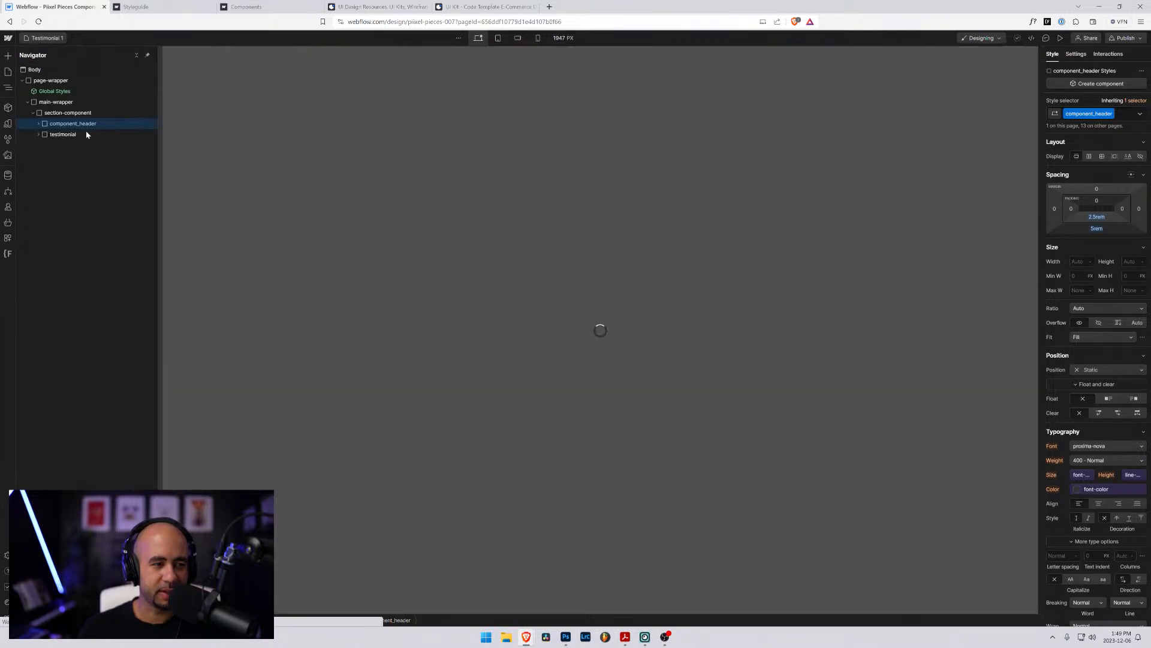
click(200, 76)
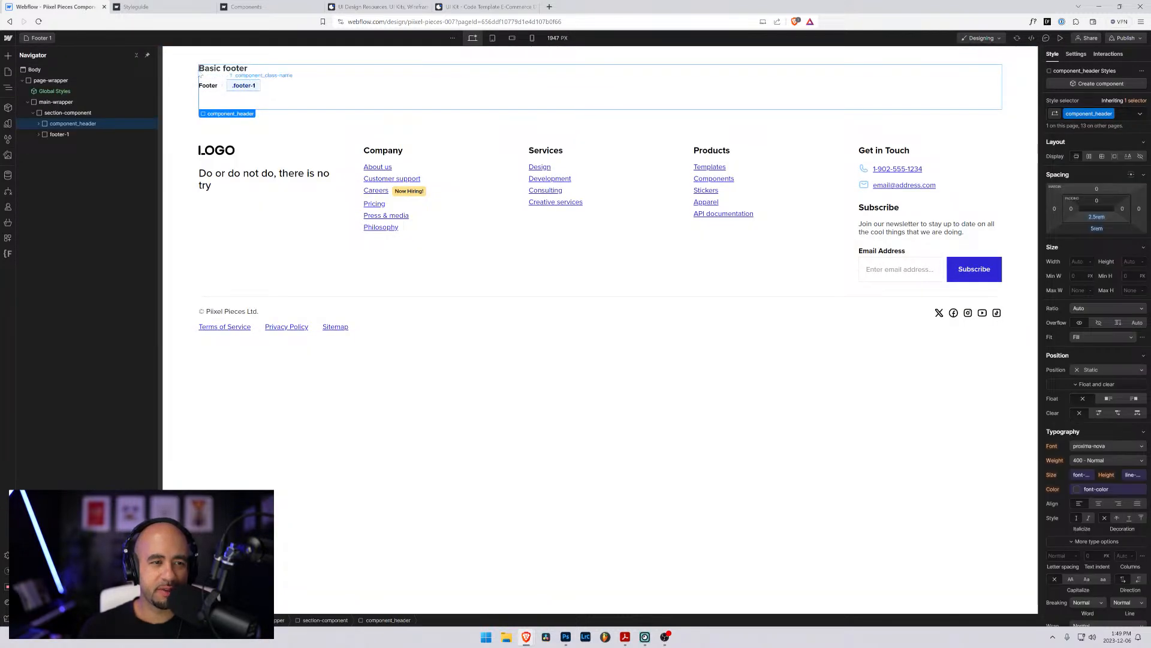
click(8, 71)
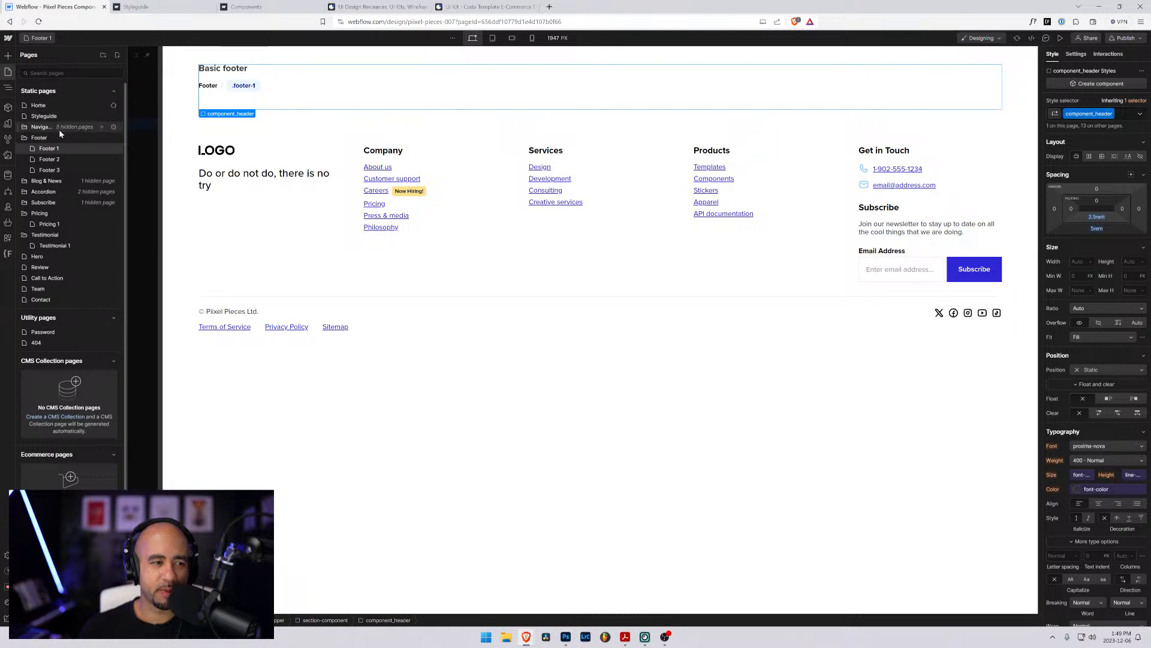
click(48, 148)
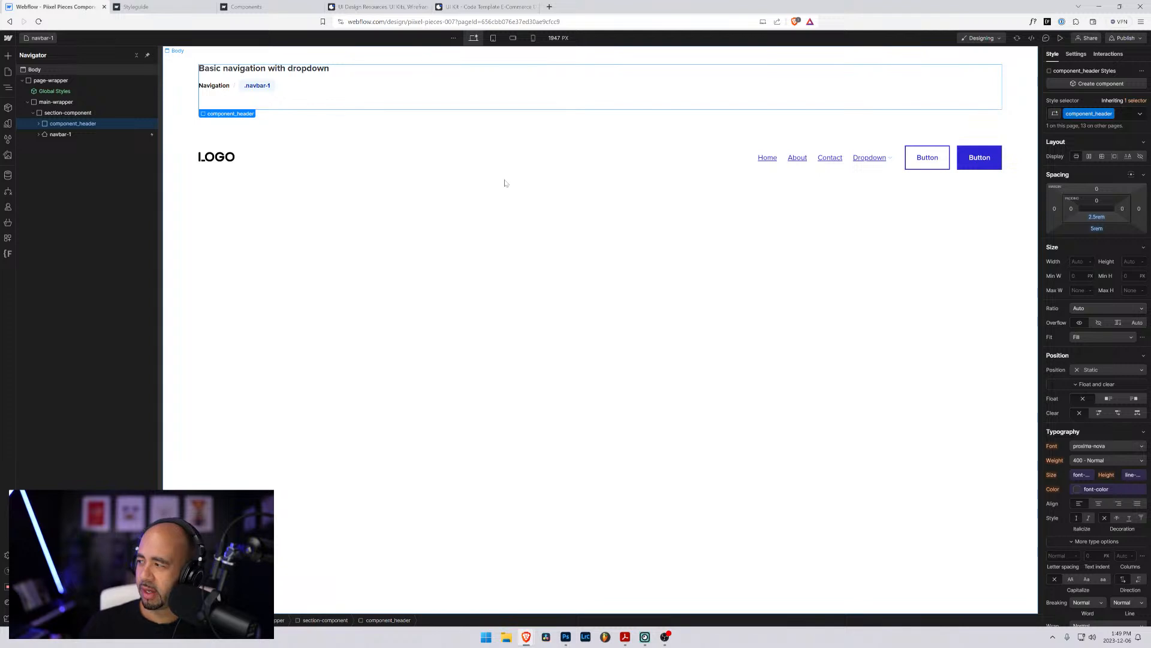
- Reopen the Hero page and check the published Components page in the other browser tab before returning to the Designer
click(39, 37)
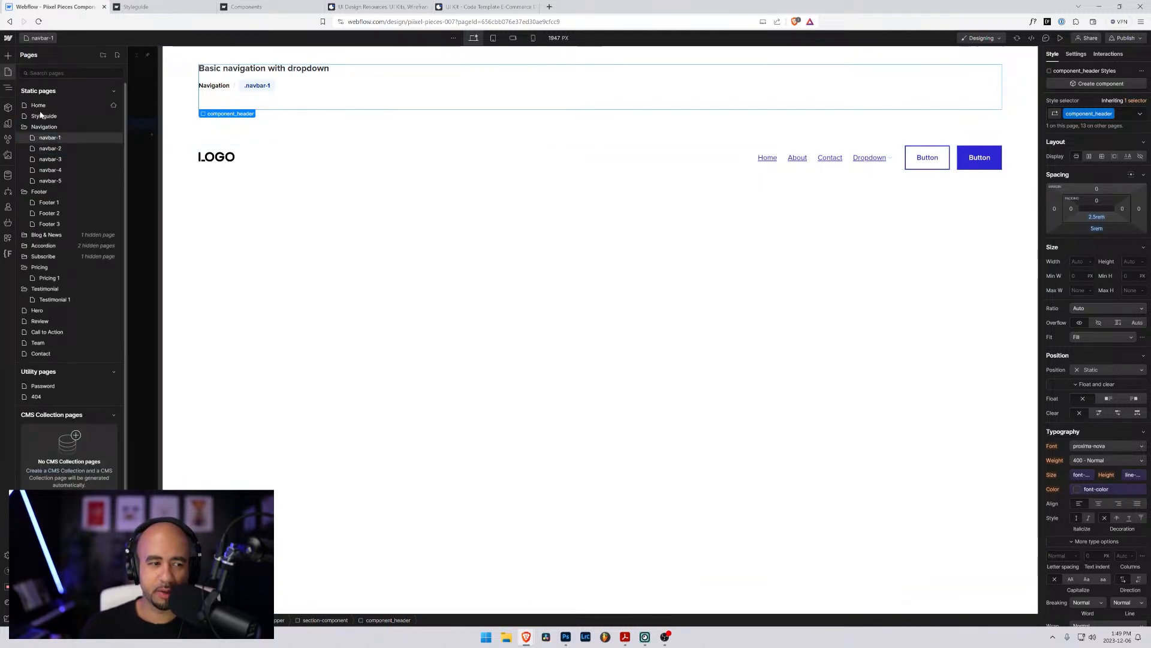
click(39, 313)
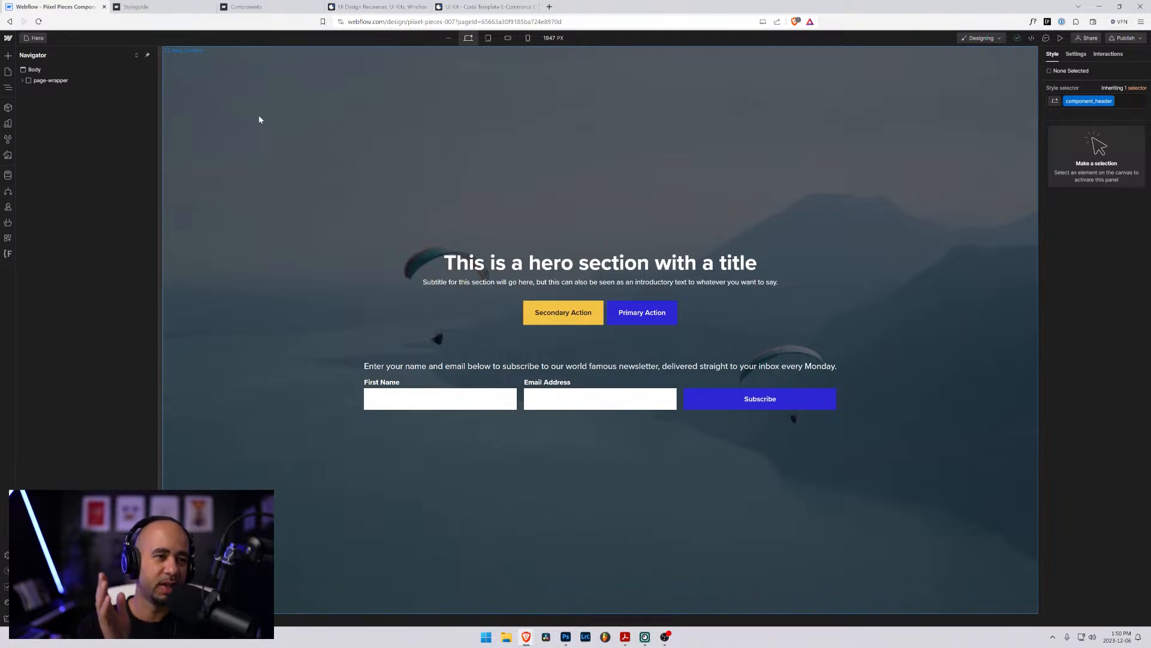
click(252, 8)
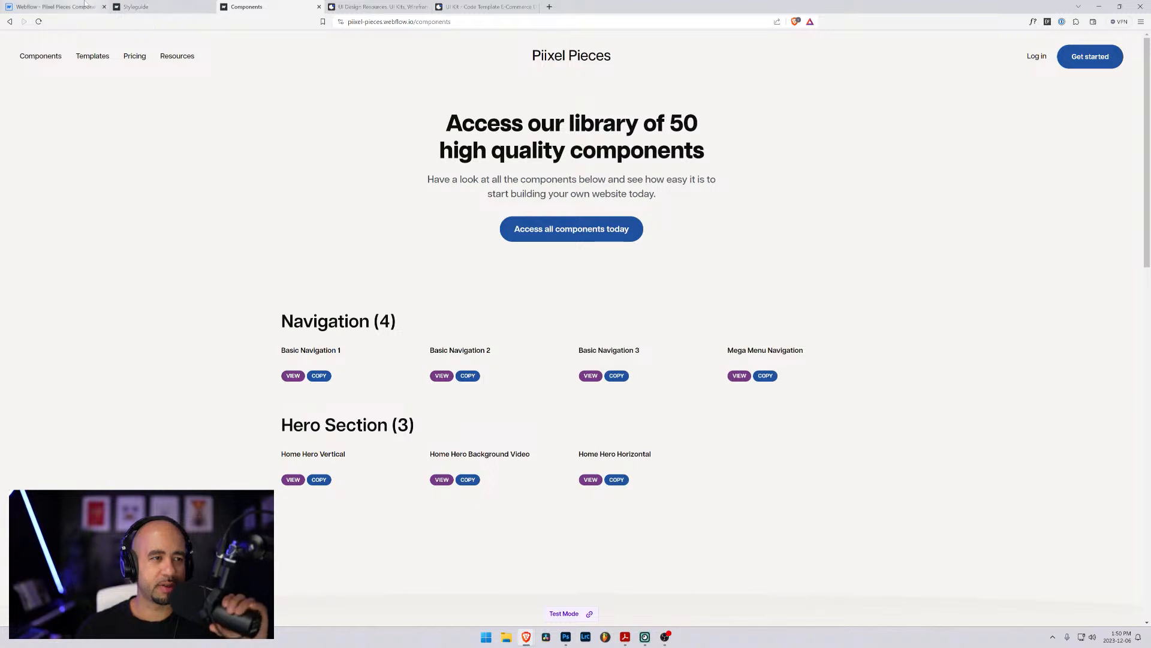
click(72, 8)
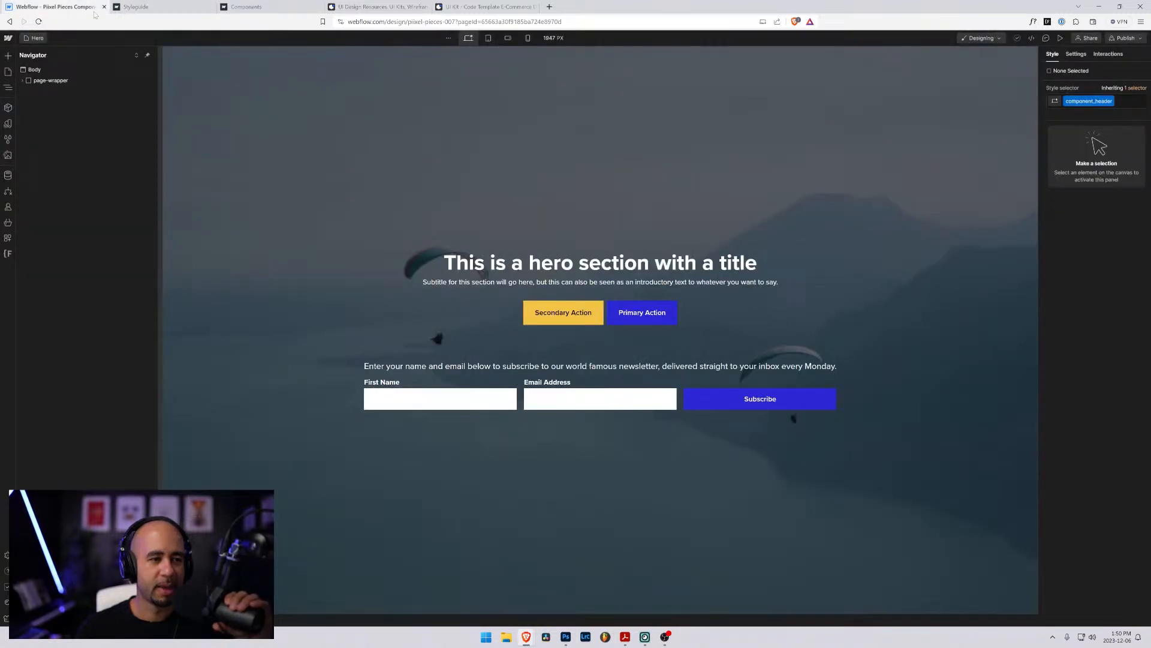
- Create a top-level page folder named Hero
click(34, 38)
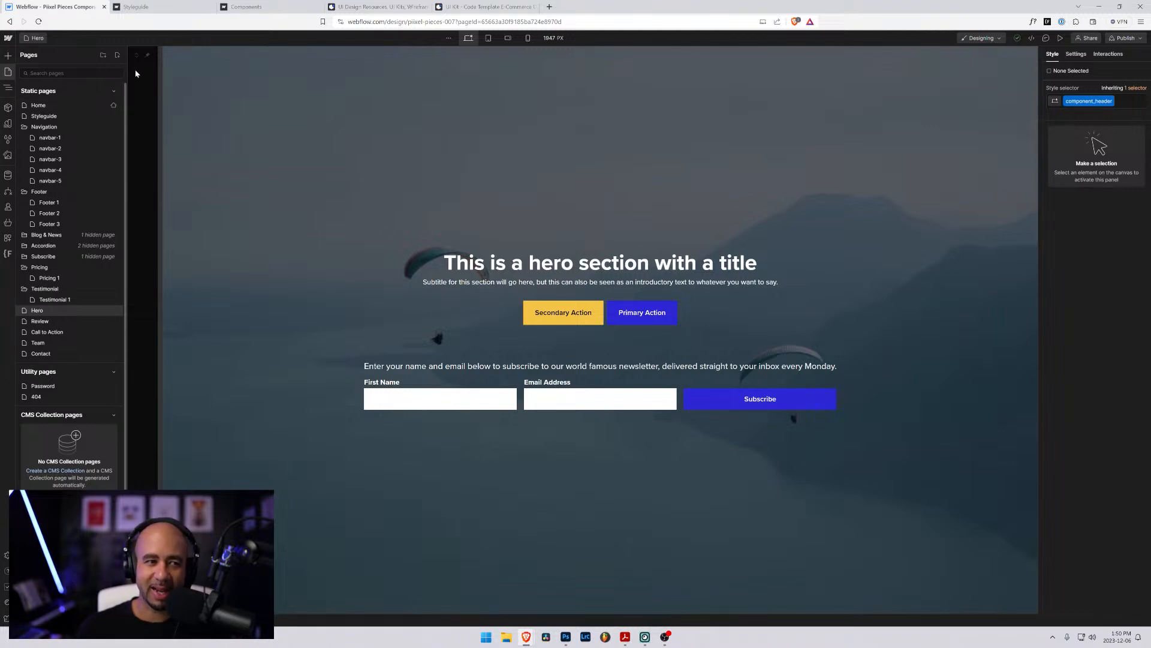
click(103, 58)
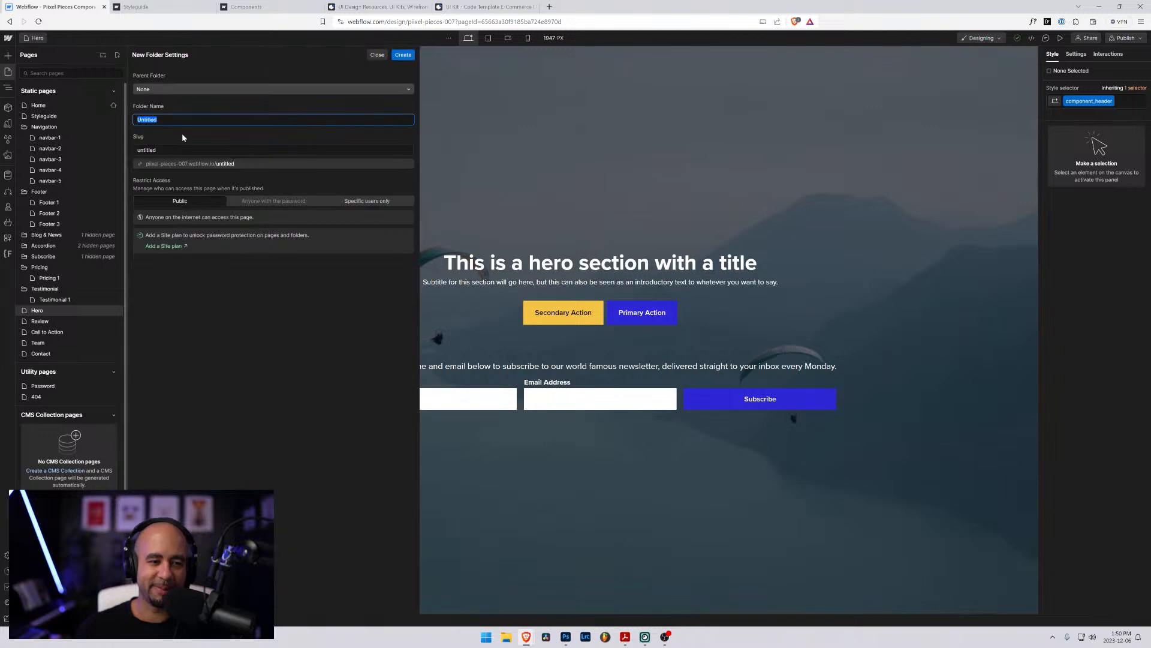
text(Hero)
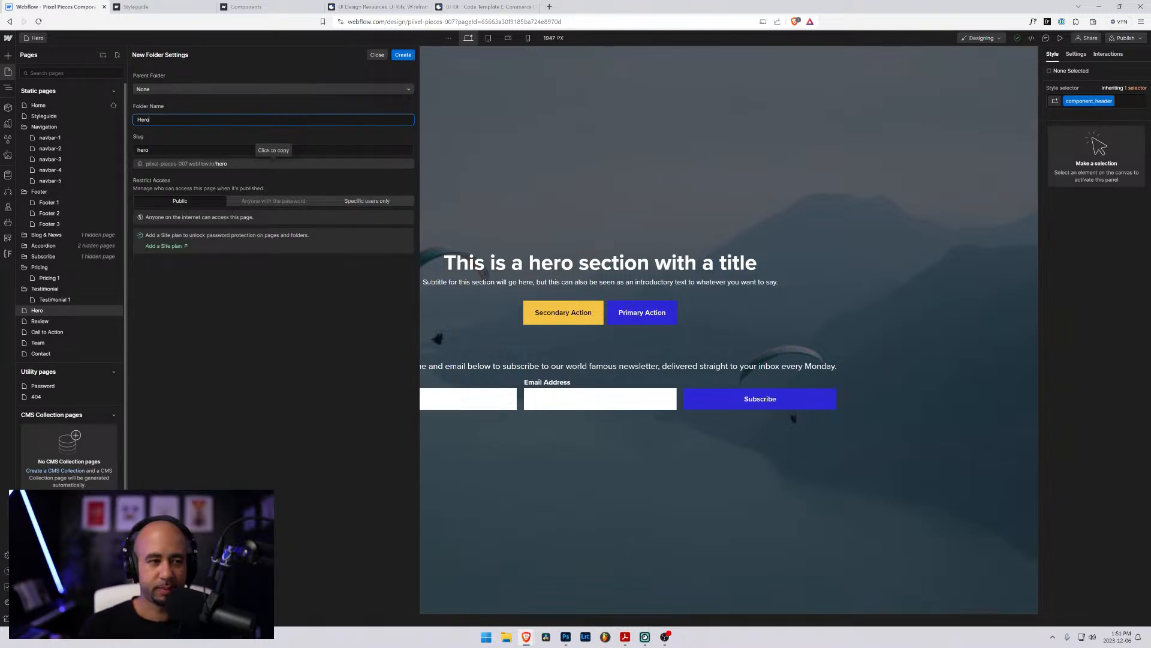
key(Return)
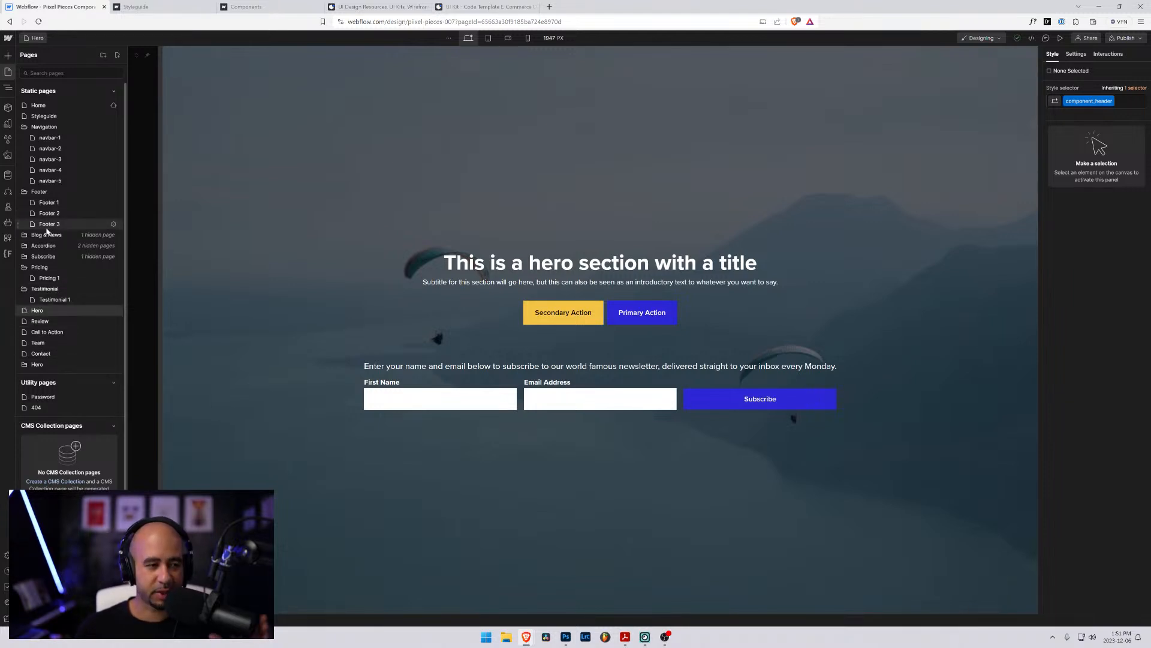
- Move the Hero page into the new Hero folder and accept the URL change
click(24, 127)
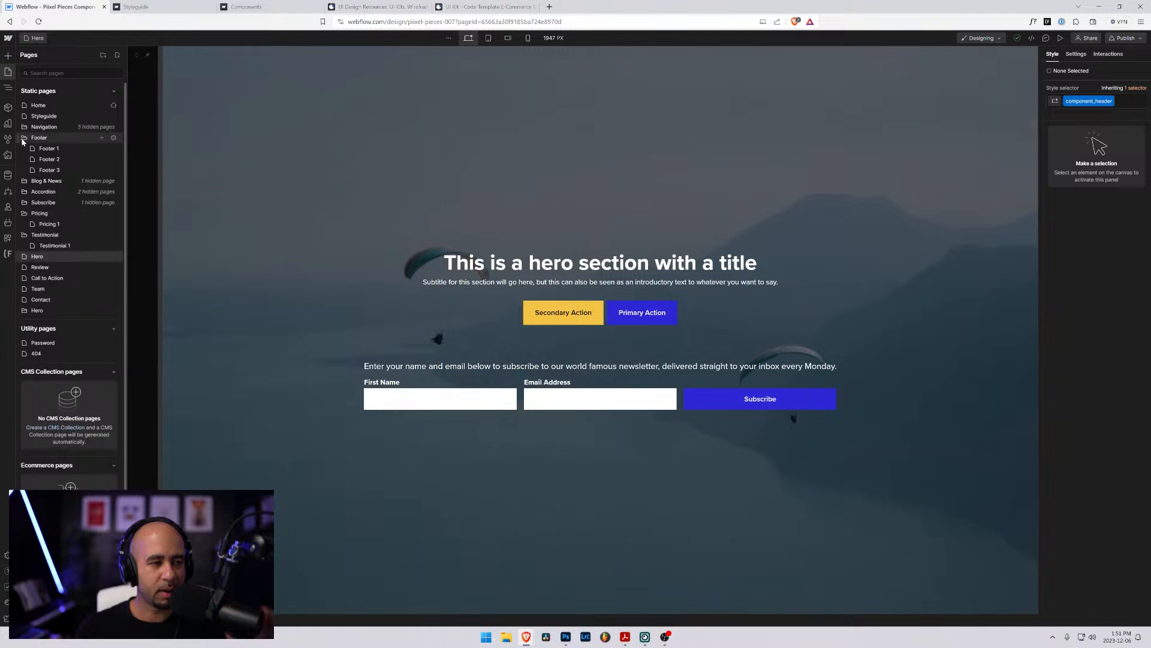
click(23, 139)
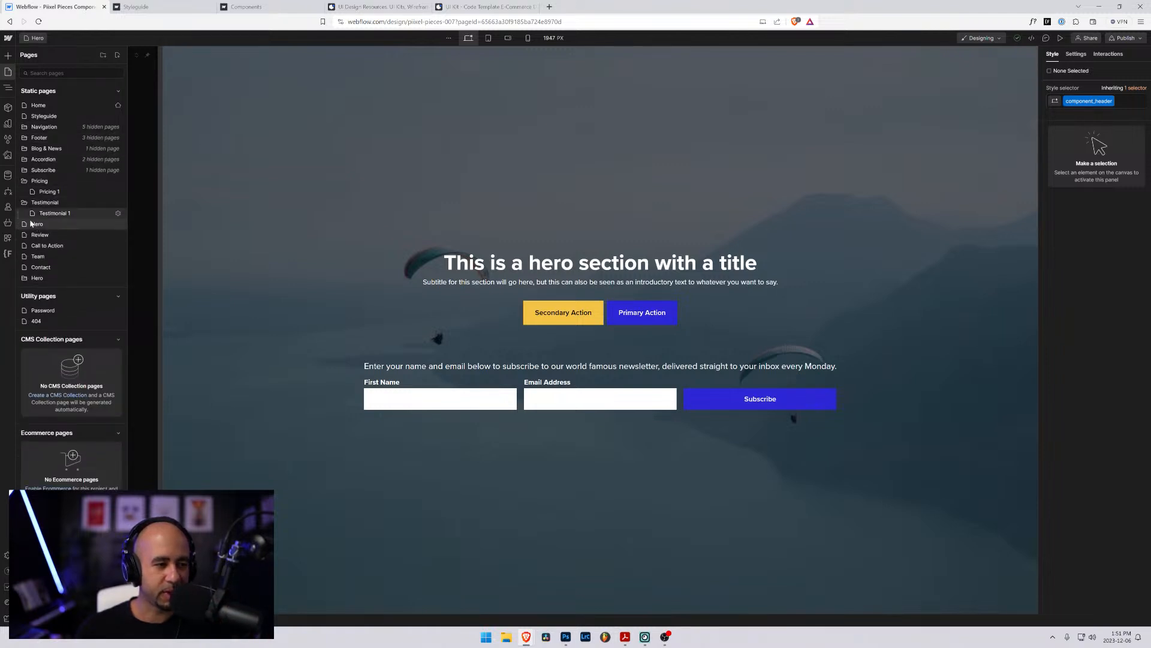
key(ctrl+plus)
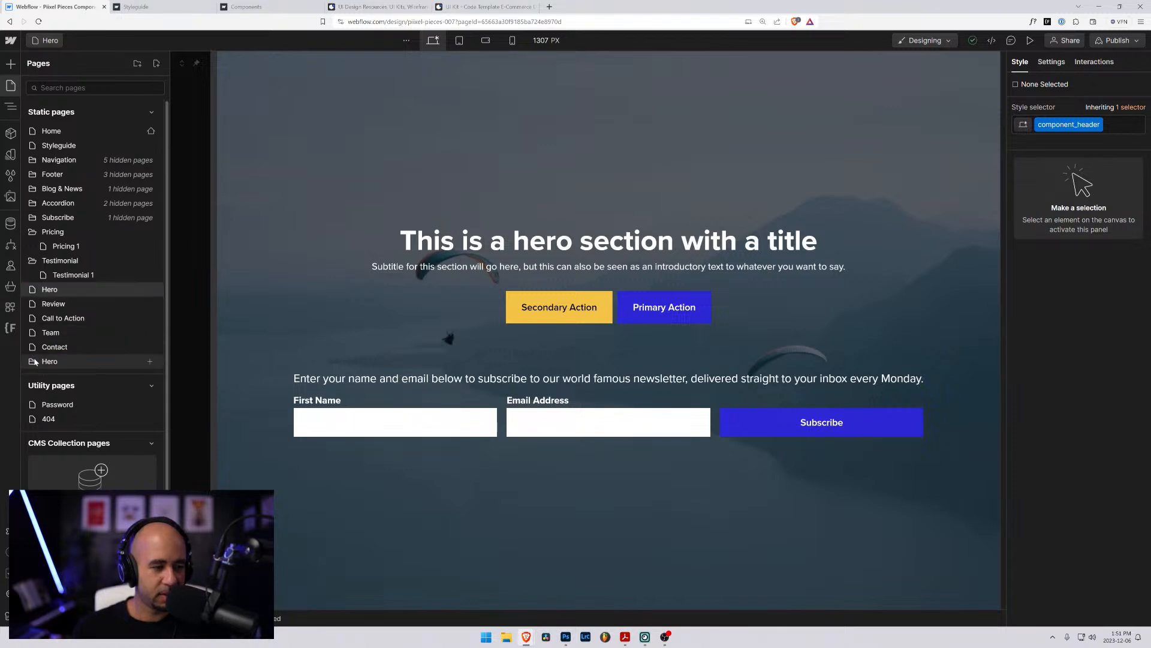
drag(36, 363, 37, 300)
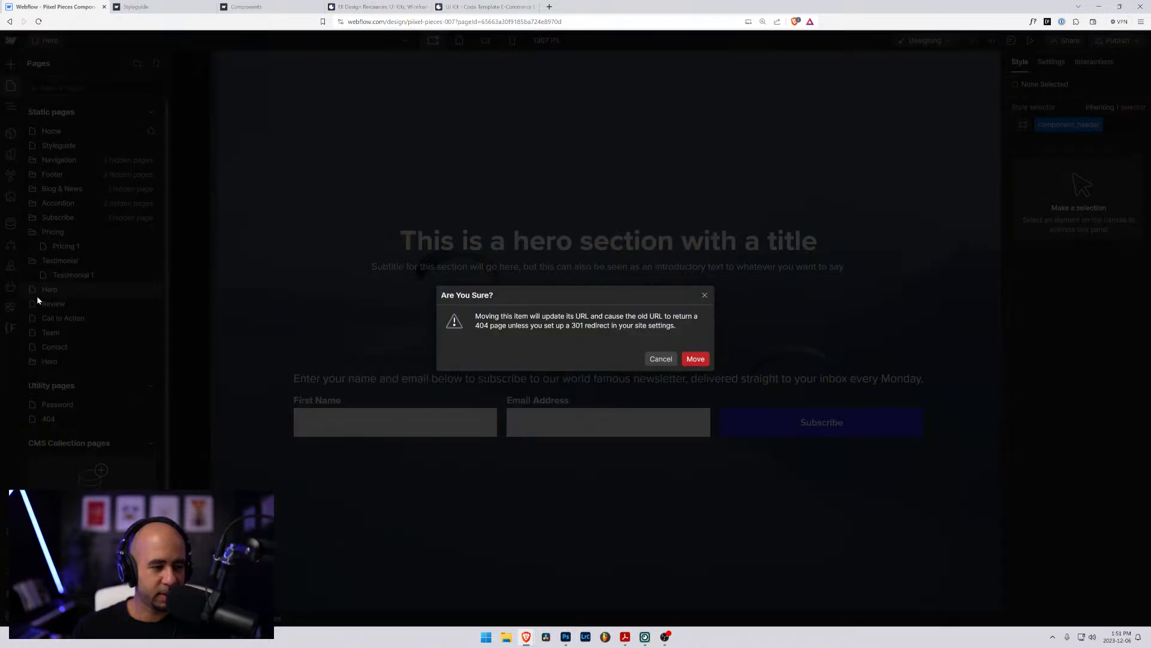
click(696, 359)
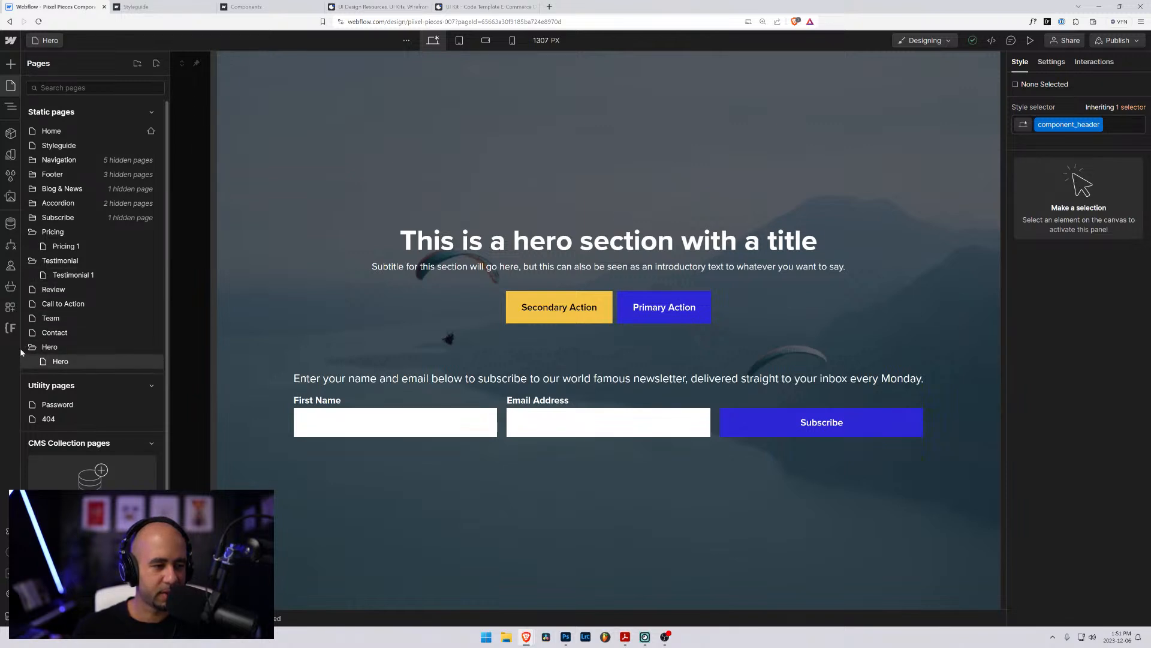
- Reorder the static pages so the Hero folder sits directly after the Testimonial folder
drag(31, 359, 25, 289)
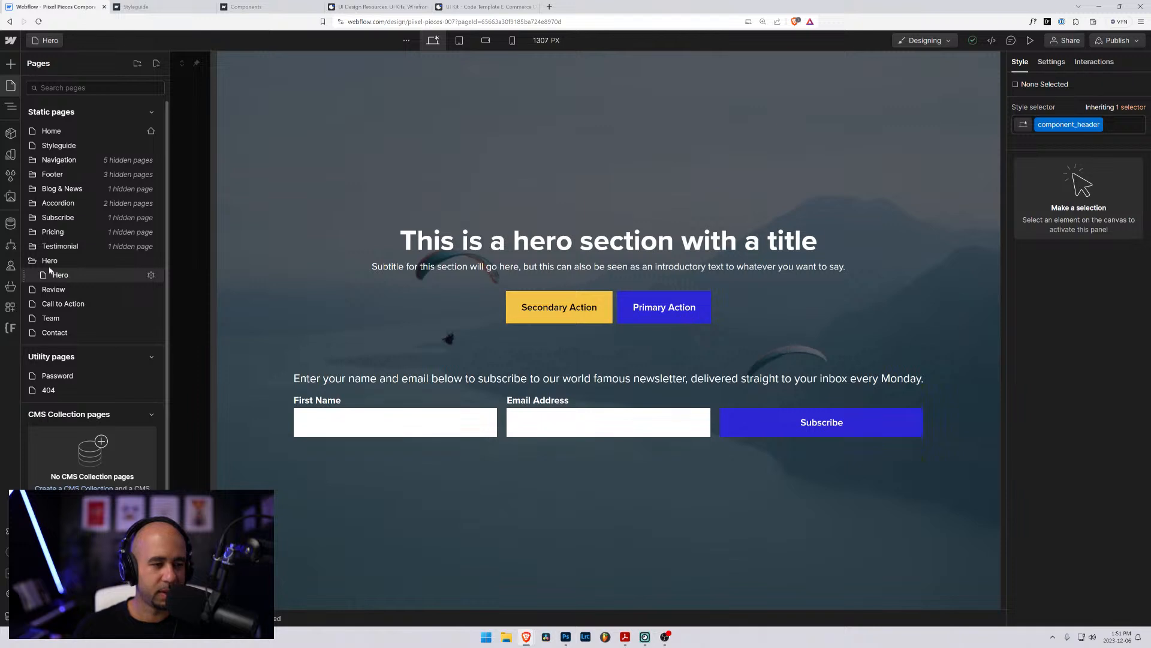
click(49, 266)
click(36, 264)
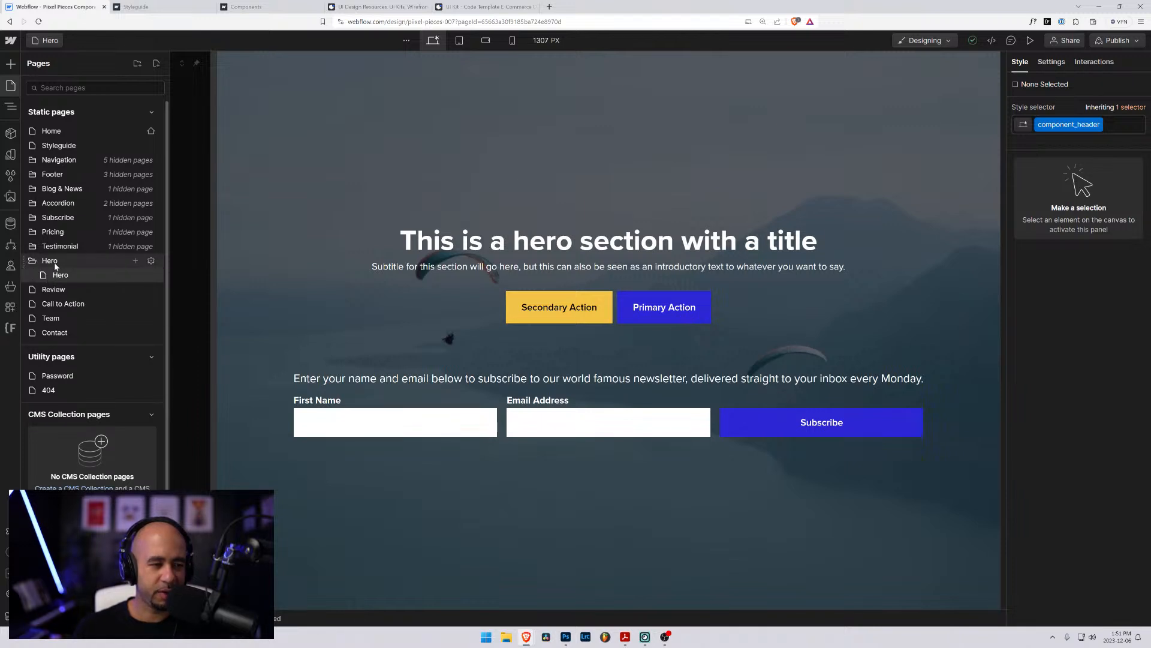
key(ctrl+e)
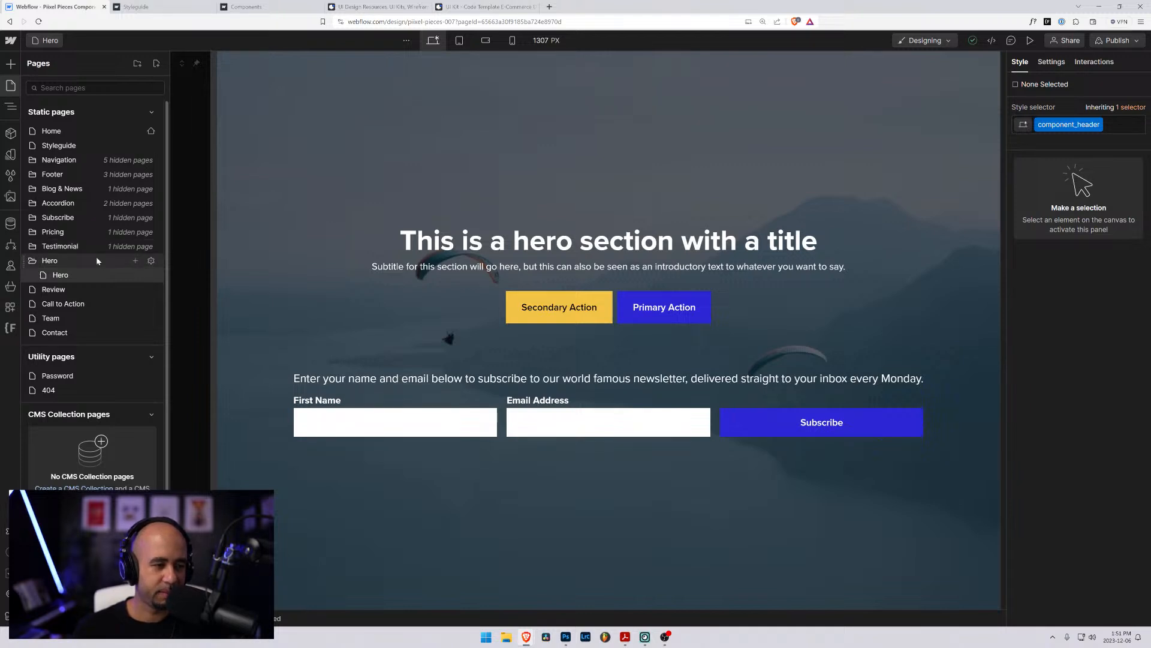
- Duplicate the Testimonial 1 page, name the copy Hero 2, and create it with Hero as its parent folder
click(151, 246)
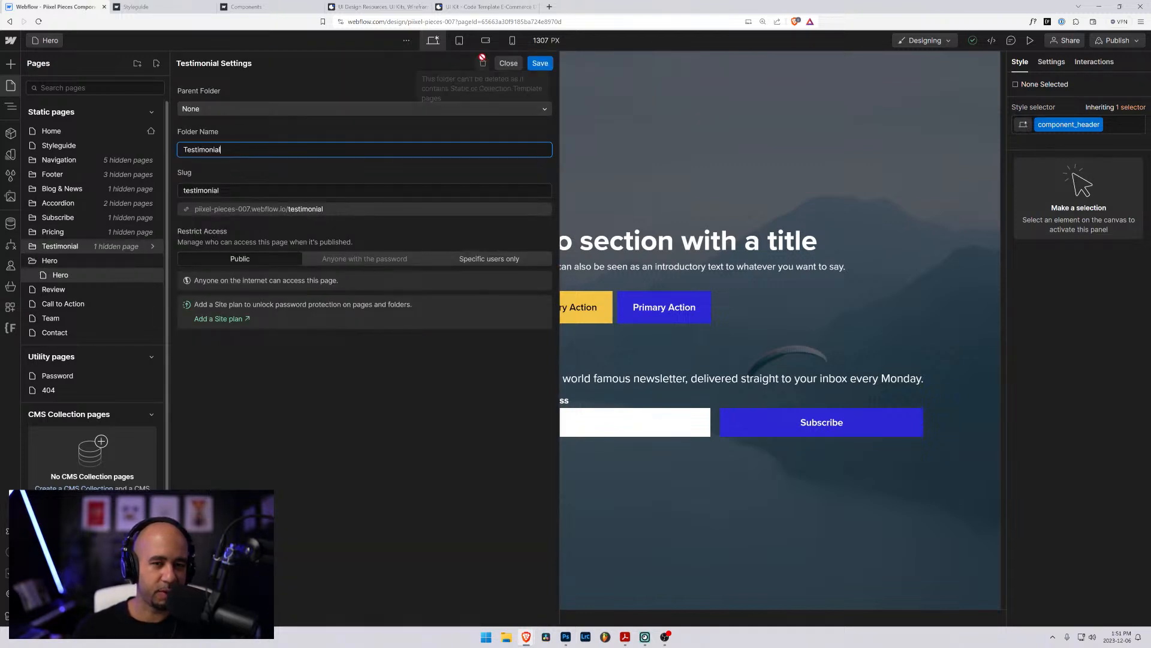
click(508, 63)
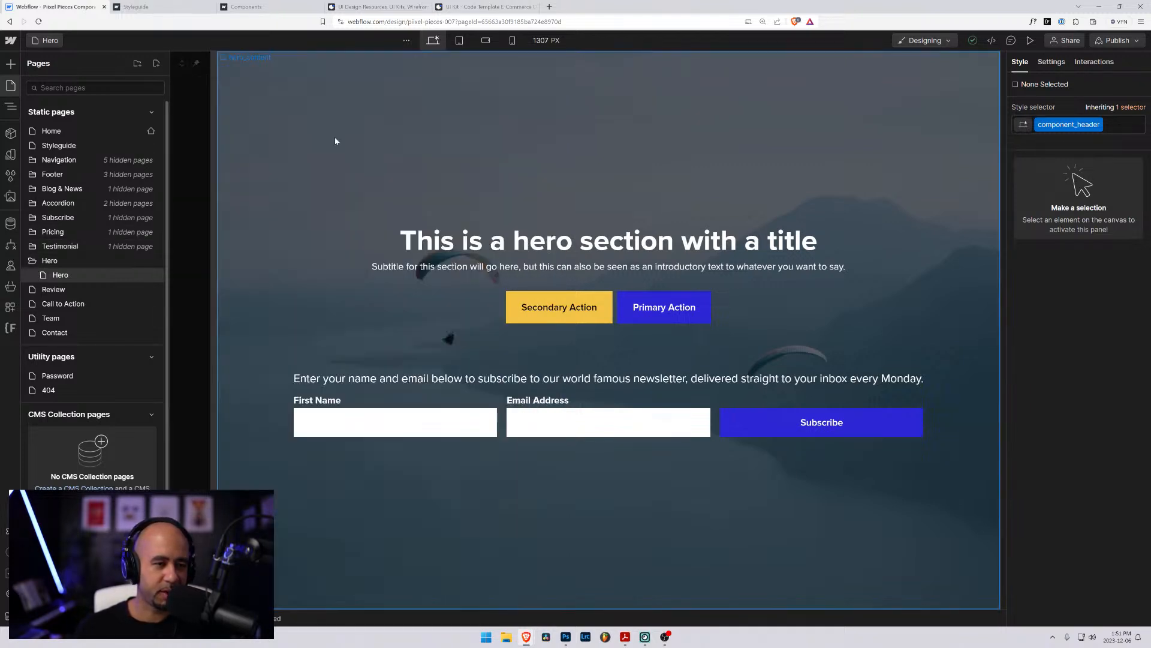
click(34, 247)
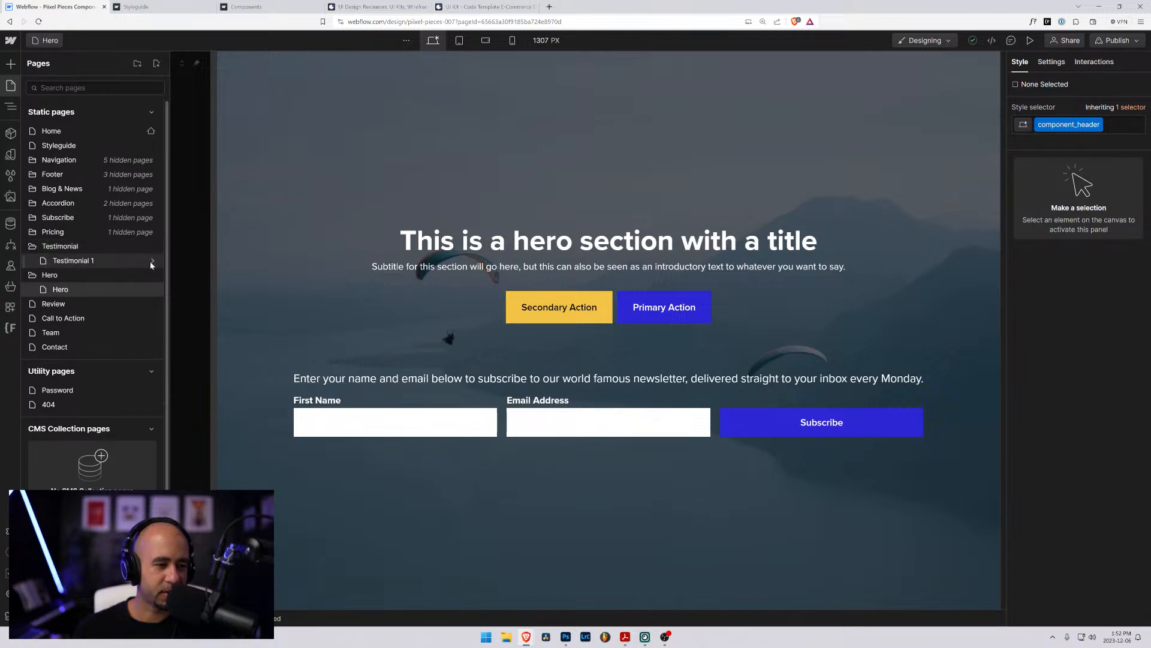
click(152, 262)
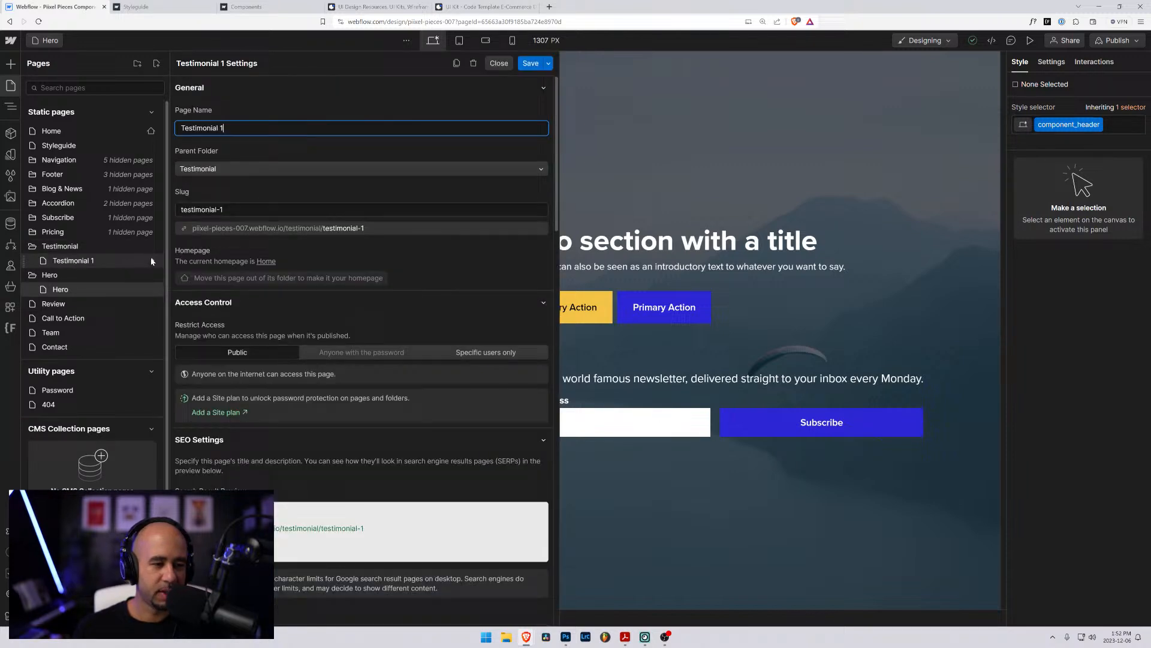
click(456, 64)
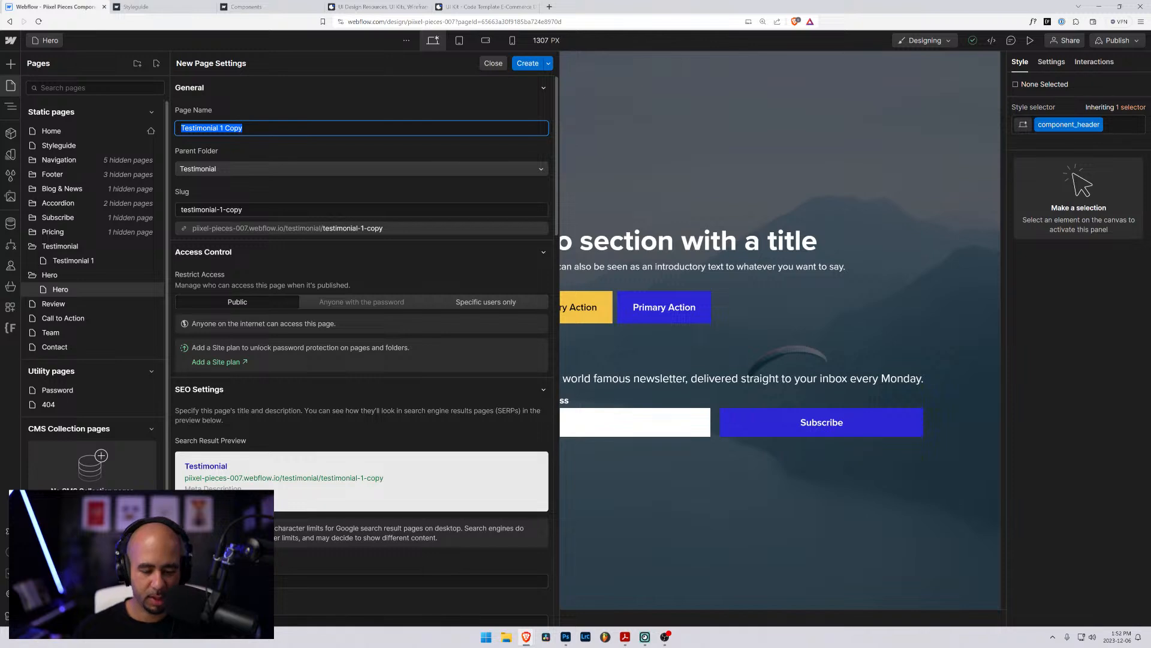
text(Hero 2)
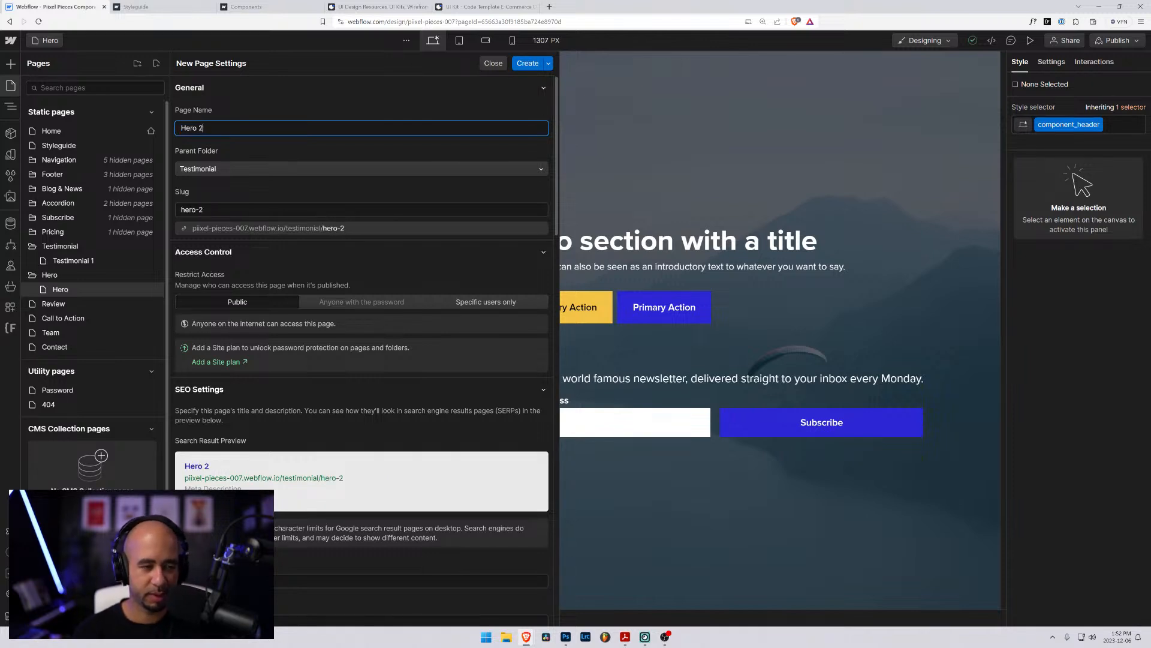
click(250, 170)
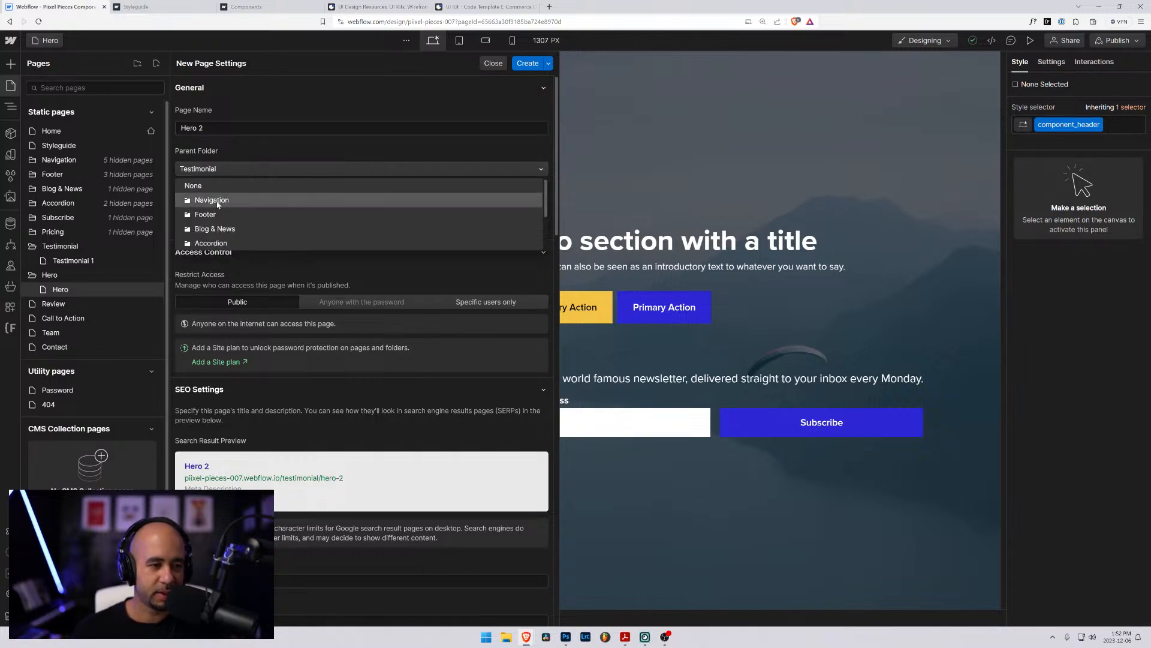
scroll(212, 231, down, 2)
click(210, 243)
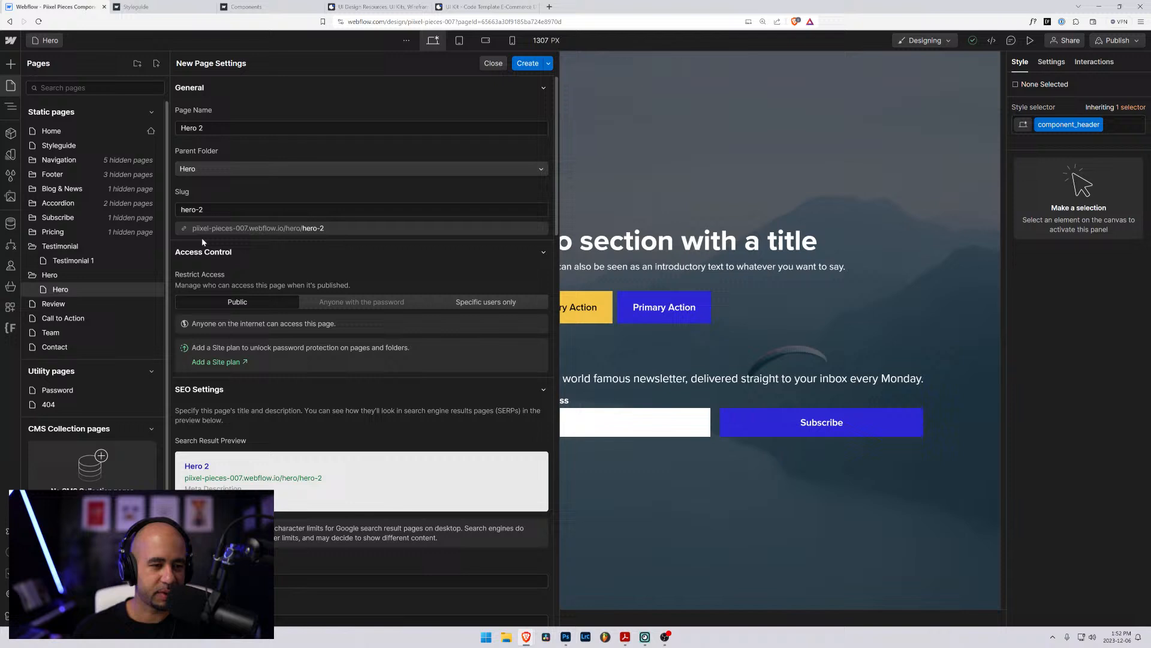
click(527, 64)
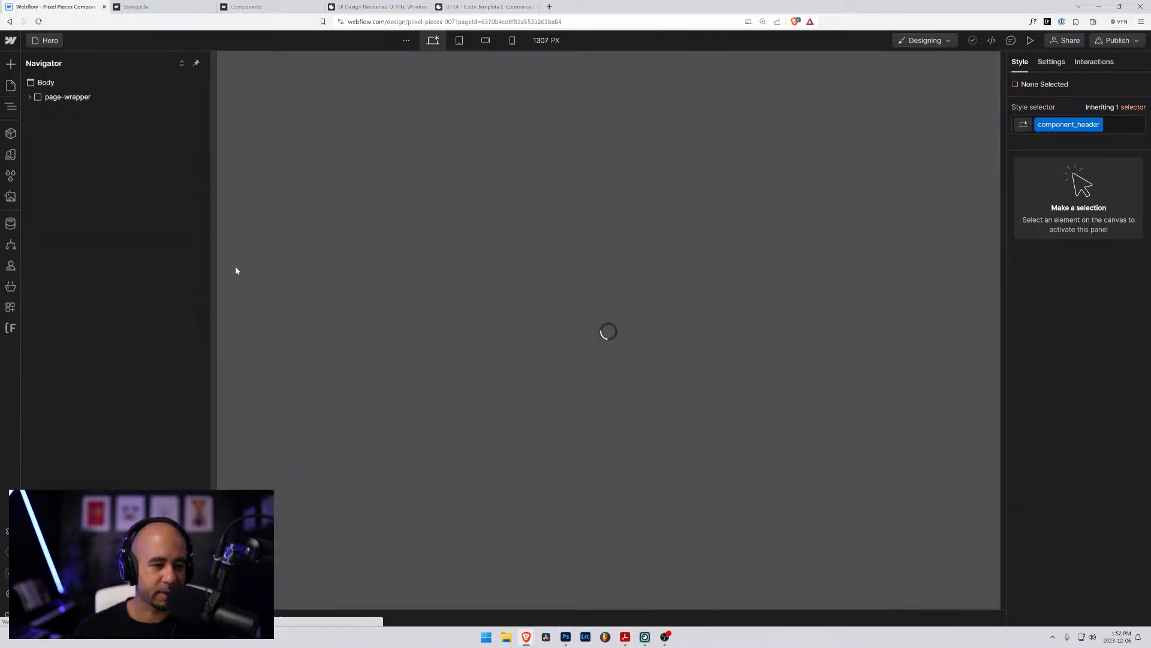
- Replace the component title text on the Hero 2 page with "Hero with 2 column"
click(322, 84)
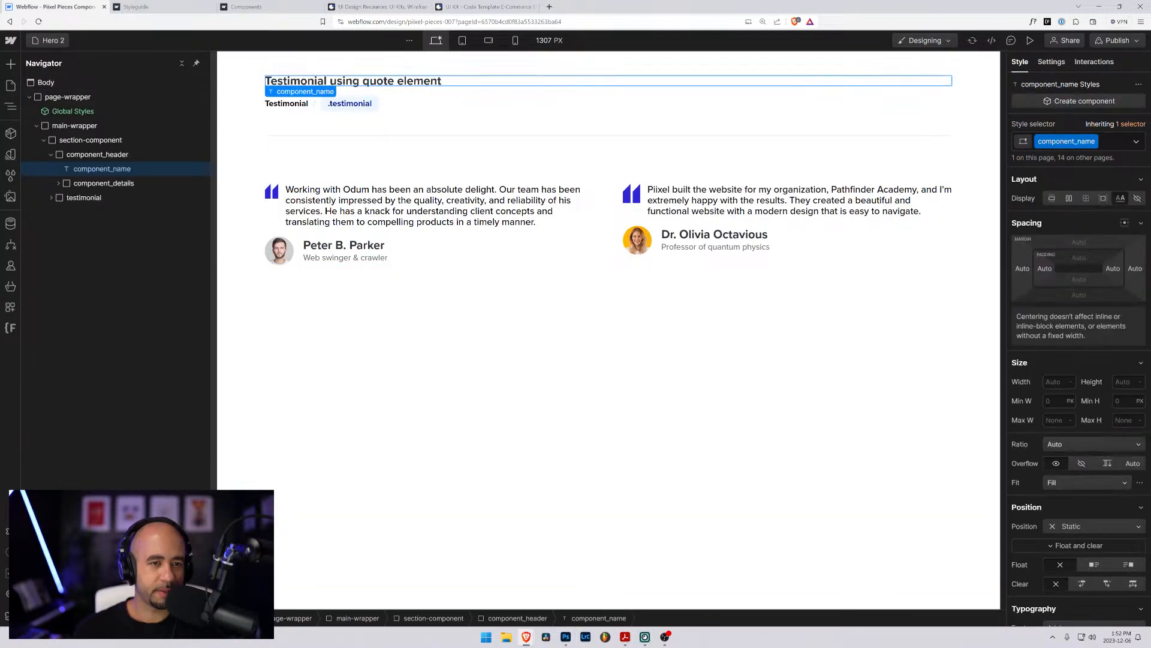
double_click(322, 84)
text(Hero)
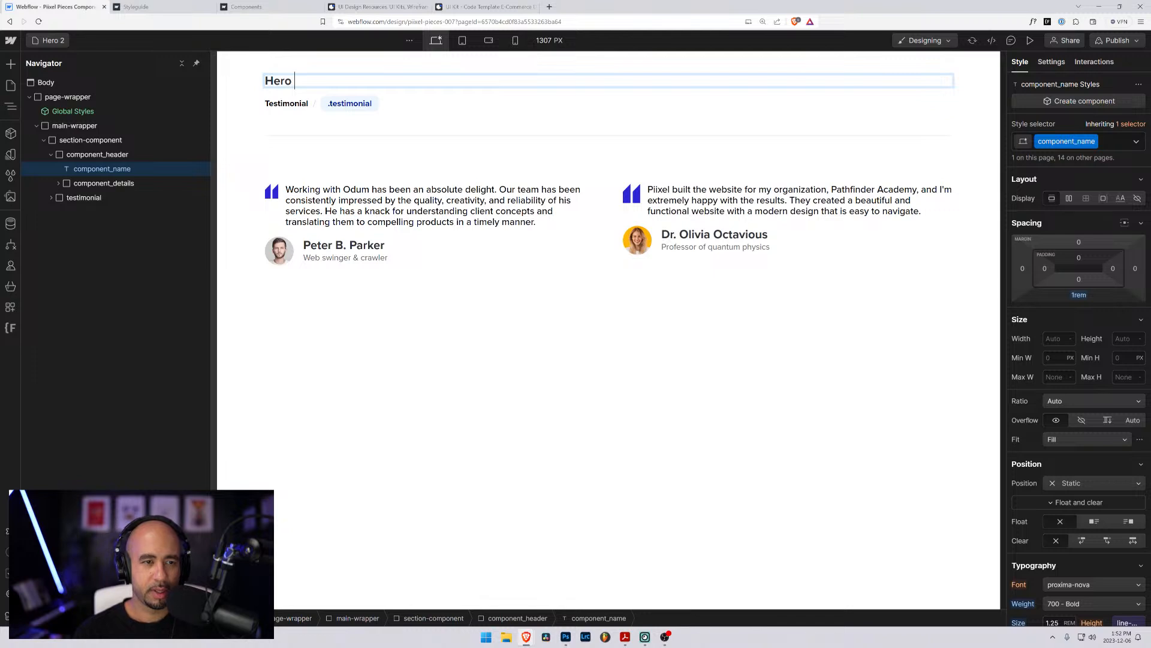
text( with )
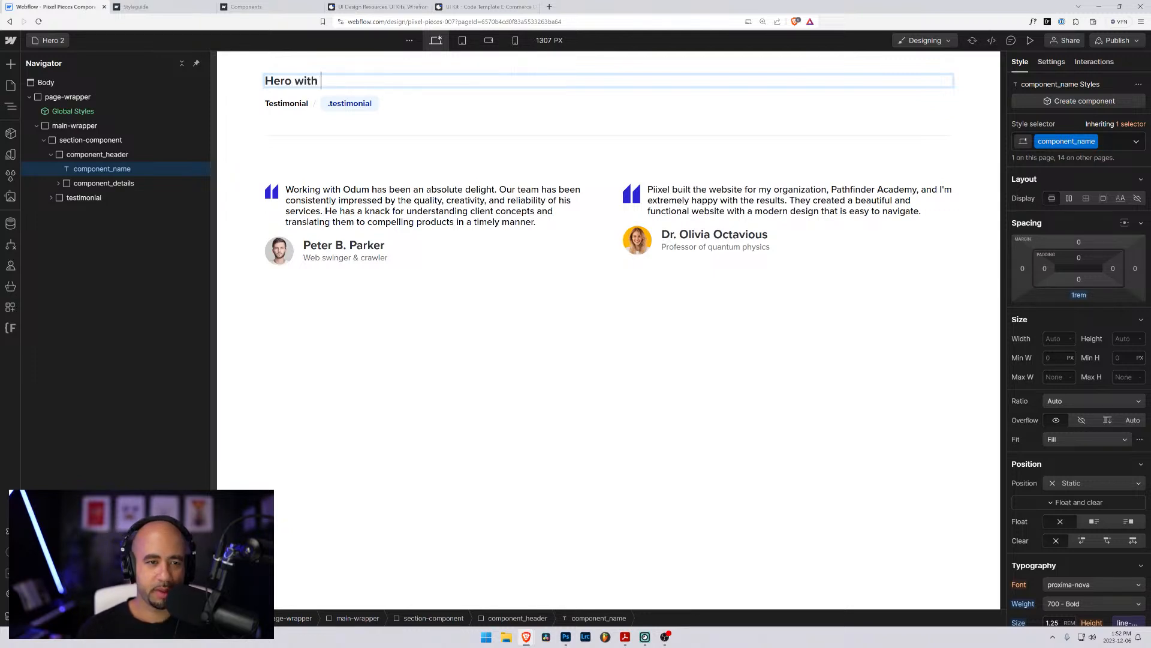
text(2 columjhn)
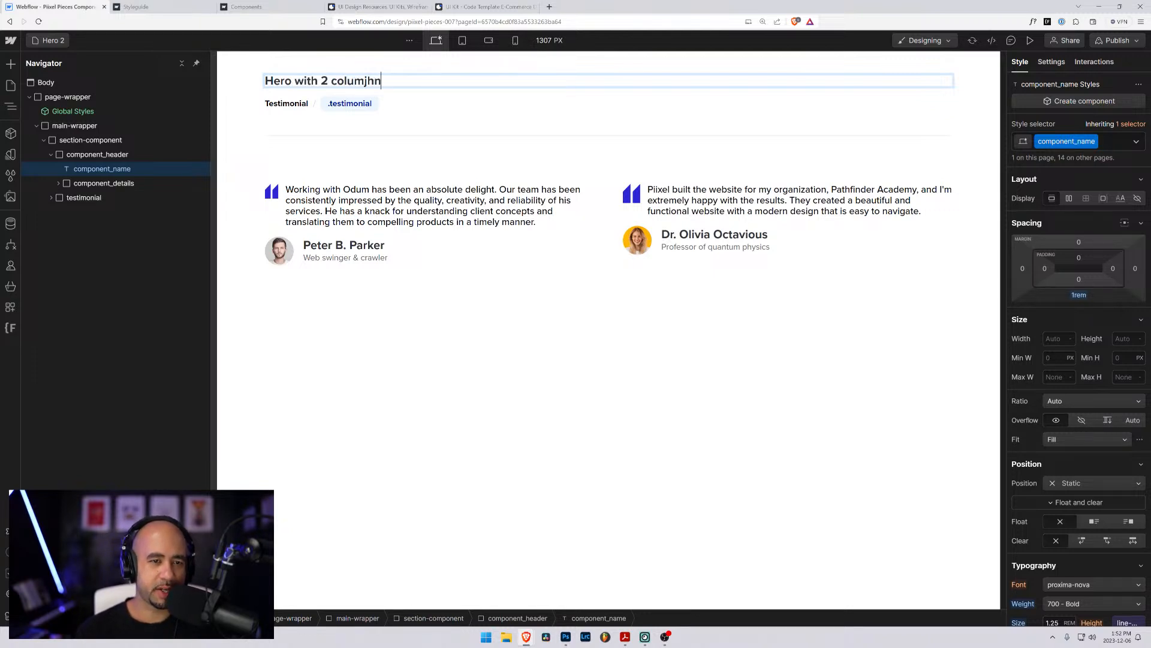
key(BackSpace)
key(BackSpace)
key(BackSpace)
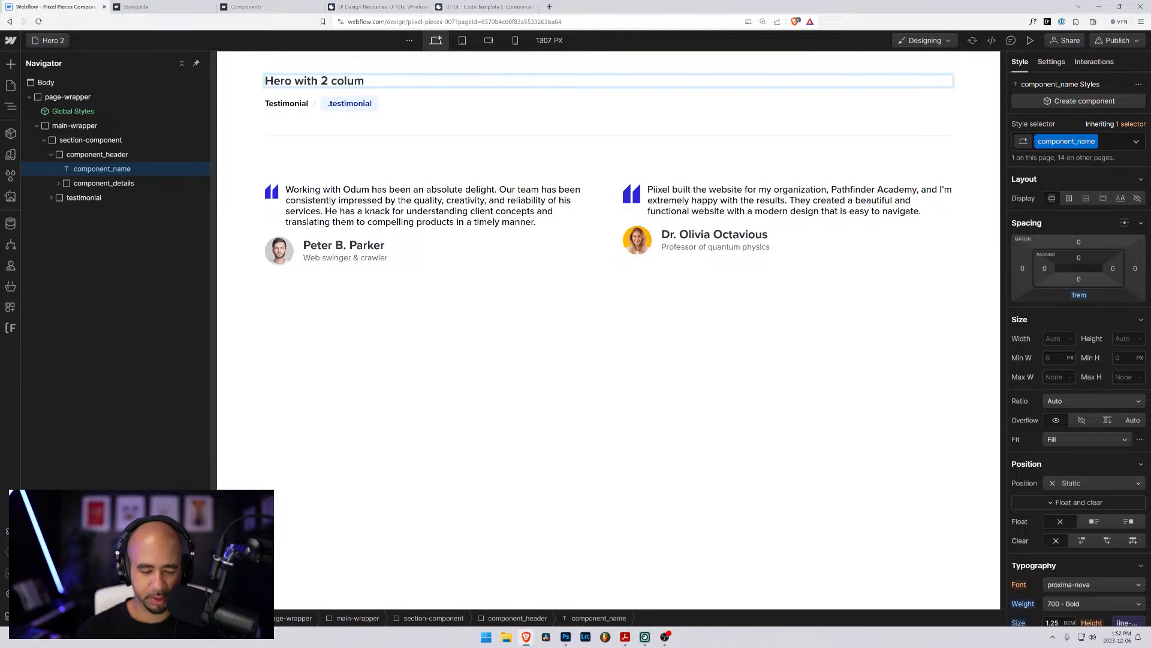
text(n)
- Change the component's category text to "Hero" and its class-name label to ".hero-2"
double_click(286, 104)
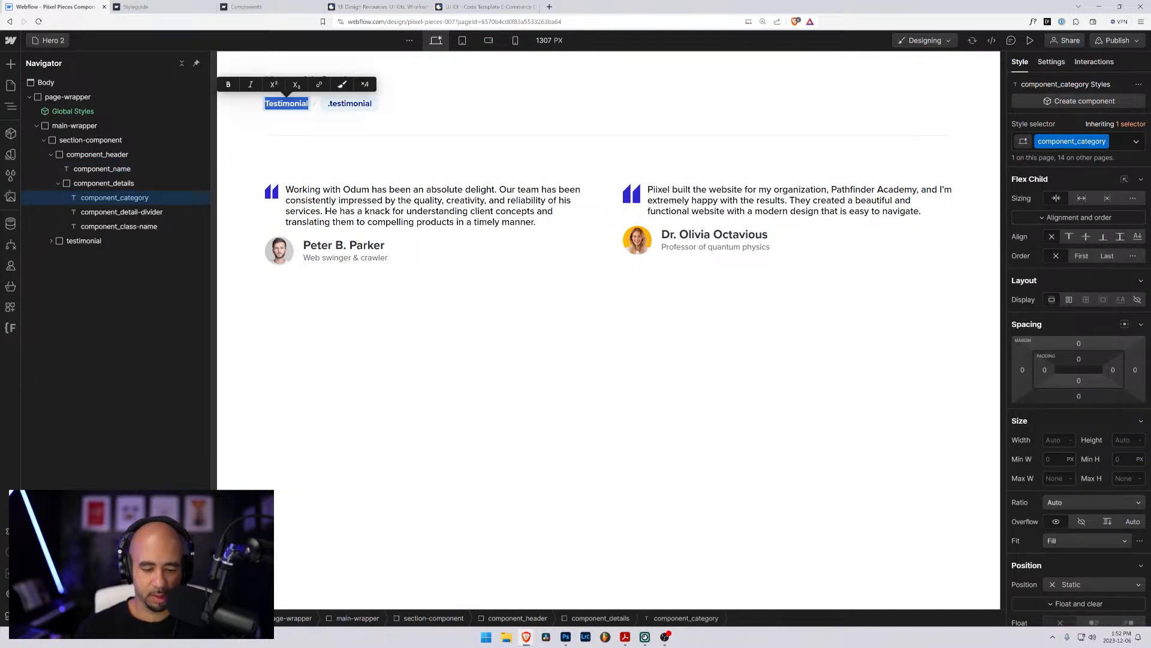
text(Hero)
double_click(325, 104)
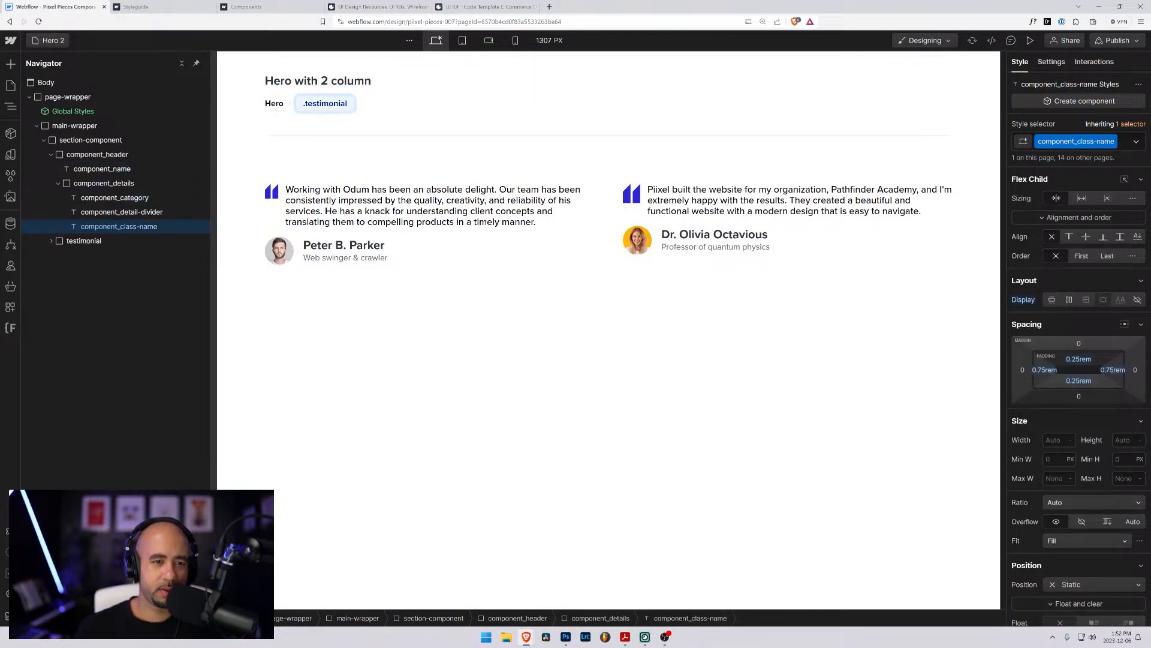
text(.hero-2)
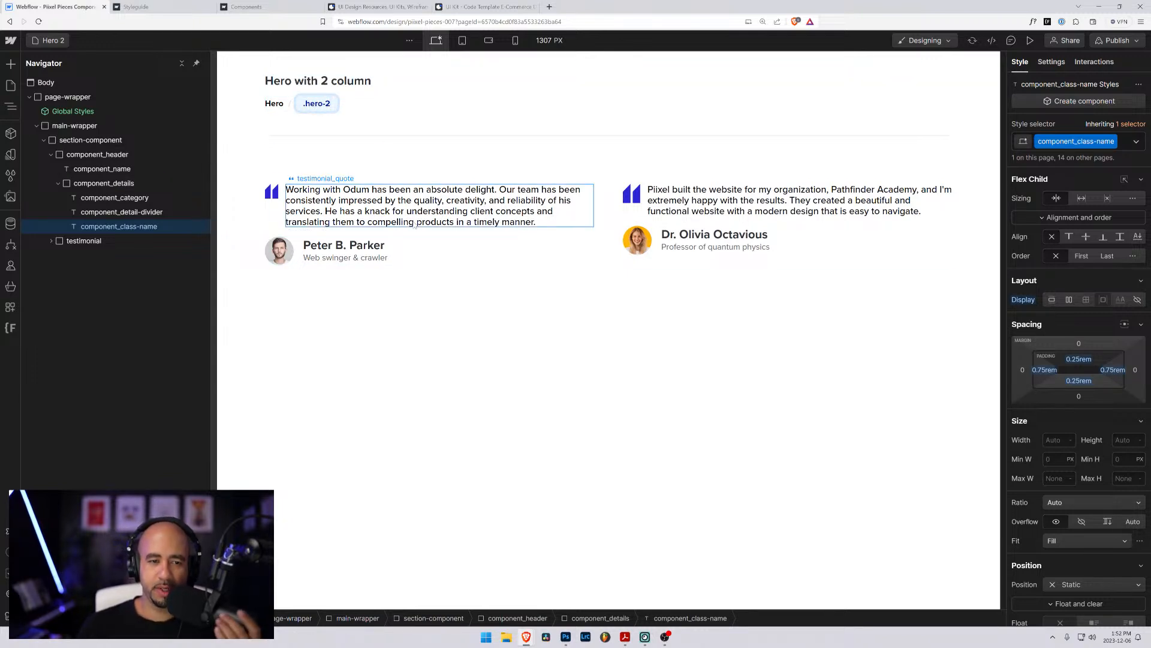
- Delete the testimonial block with all its items from section-component
click(384, 207)
click(376, 114)
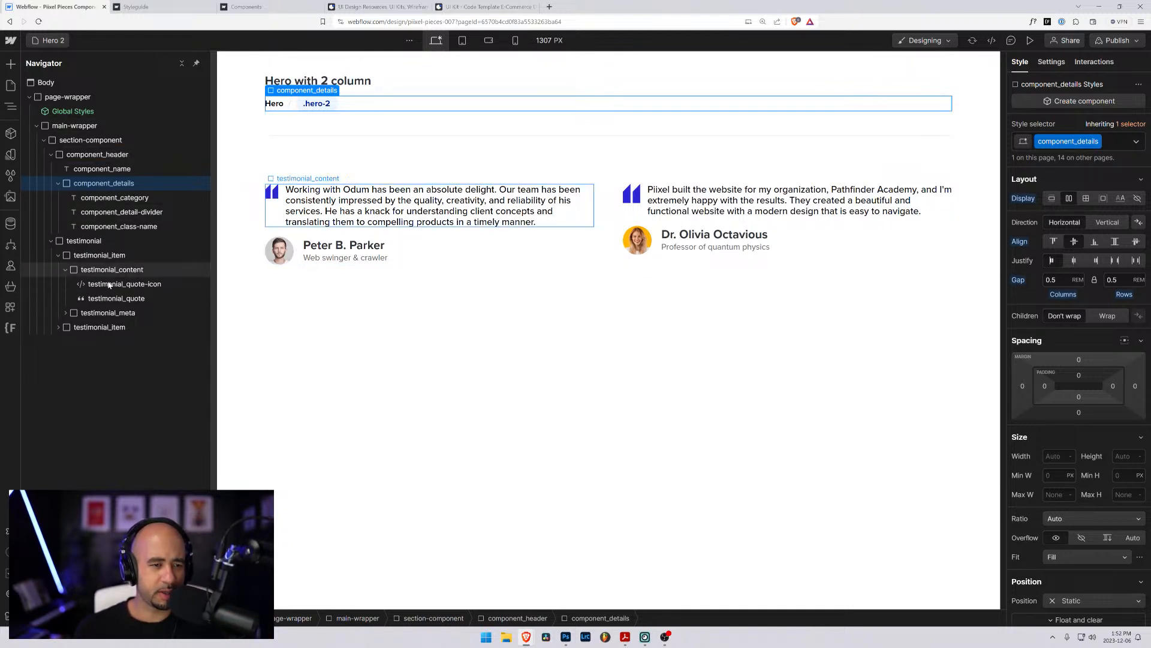
click(76, 243)
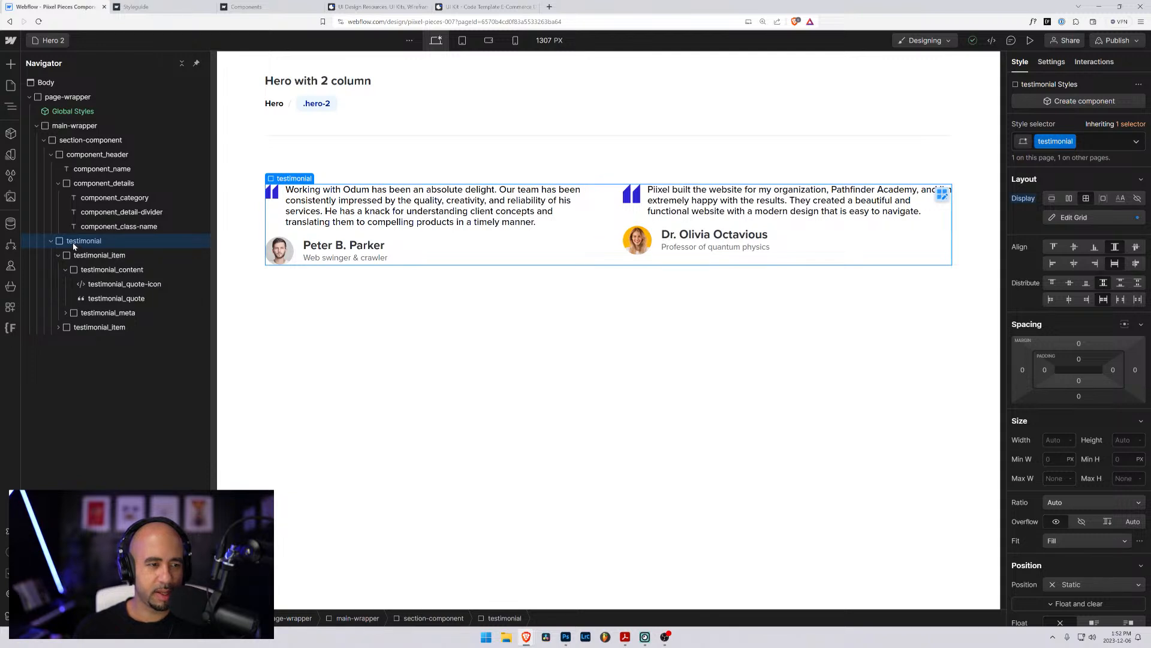
key(Delete)
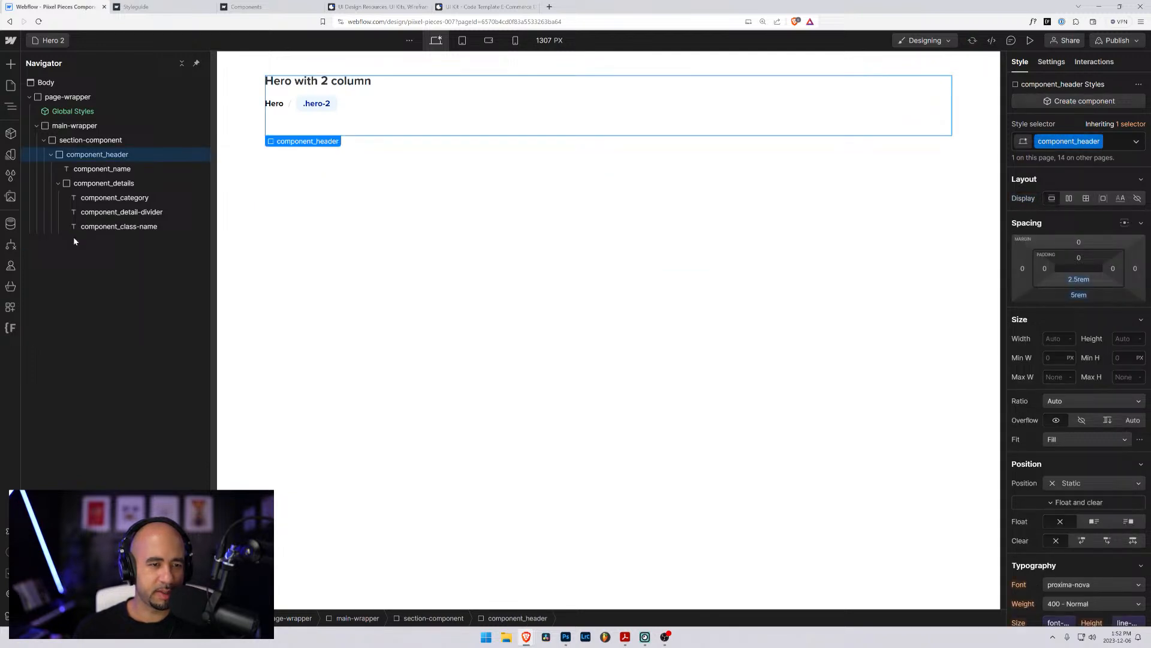
- Collapse component_header in the element tree and add a div block after it inside section-component
click(59, 183)
click(58, 183)
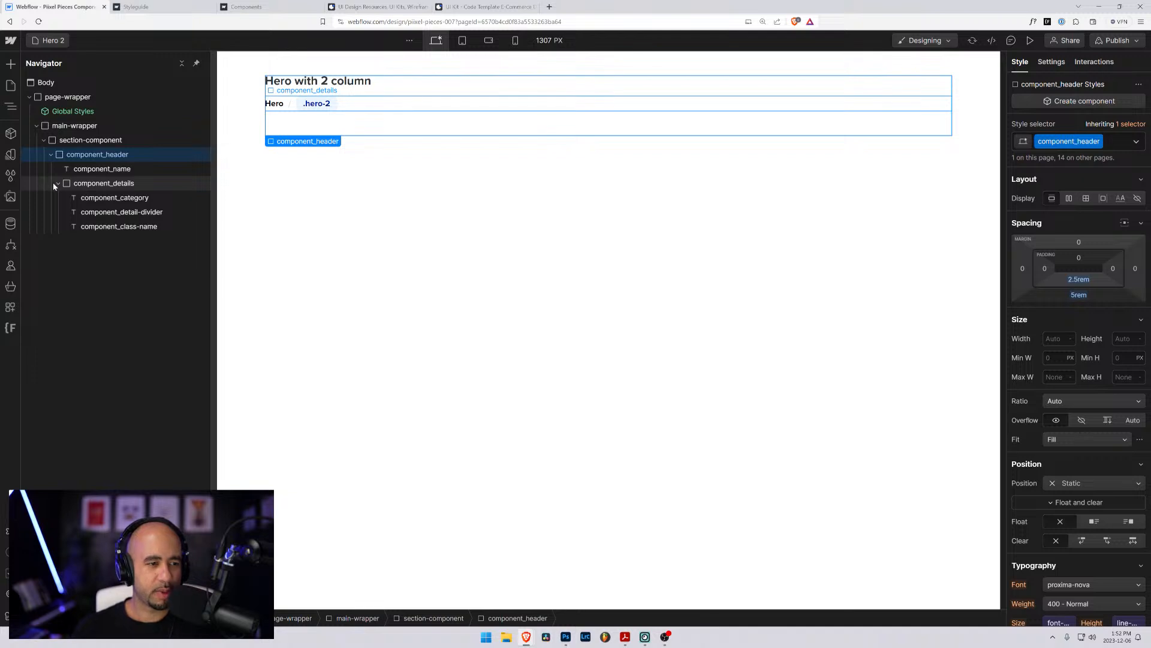
click(58, 183)
click(78, 185)
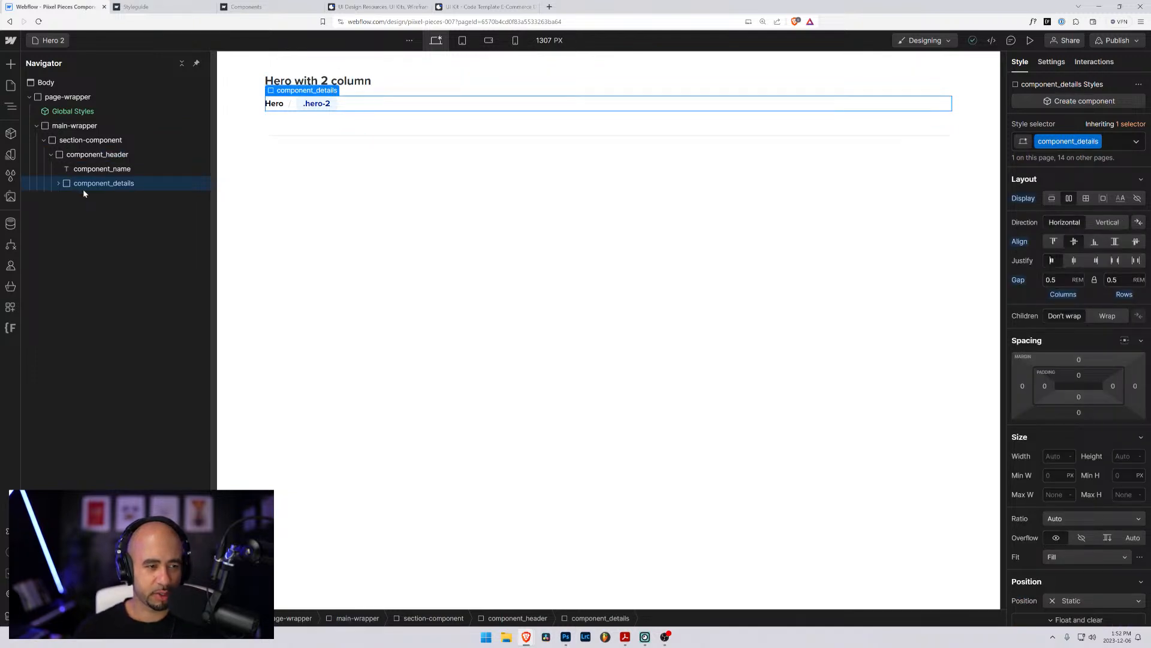
click(68, 158)
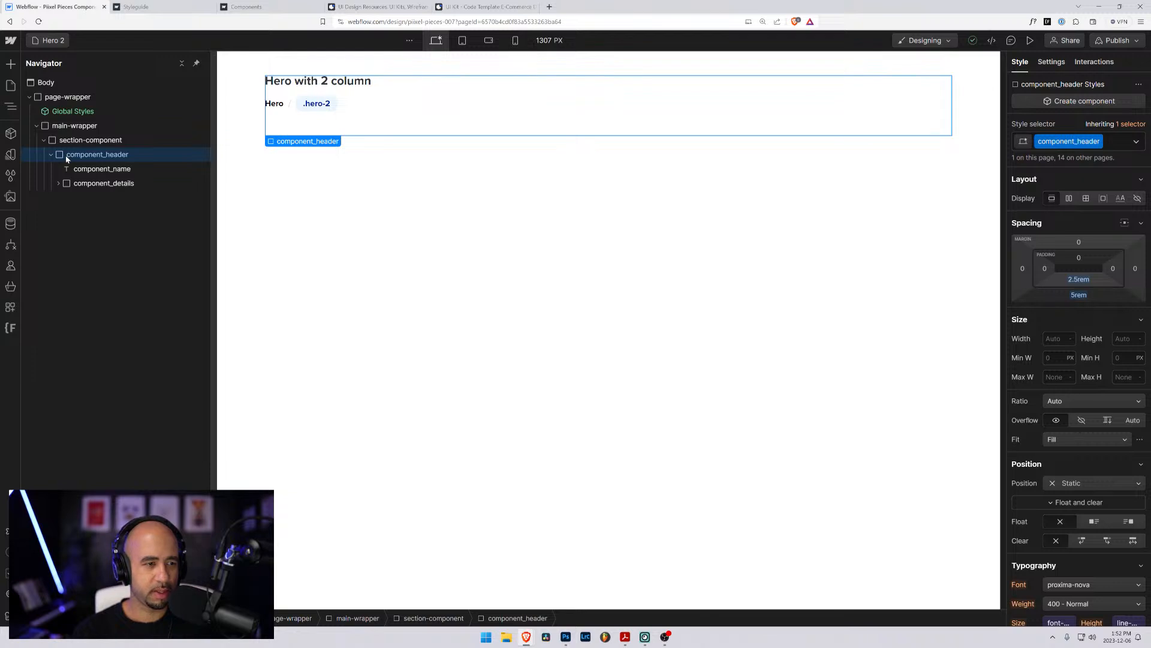
click(50, 155)
click(63, 140)
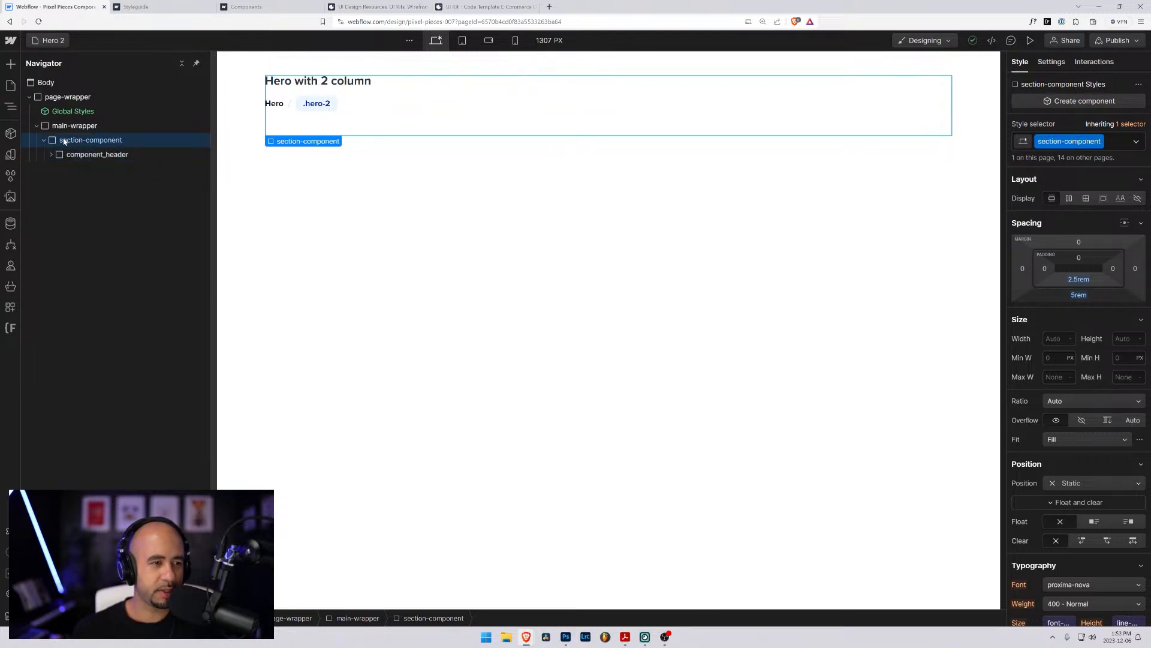
key(ctrl+k)
text(div)
key(Return)
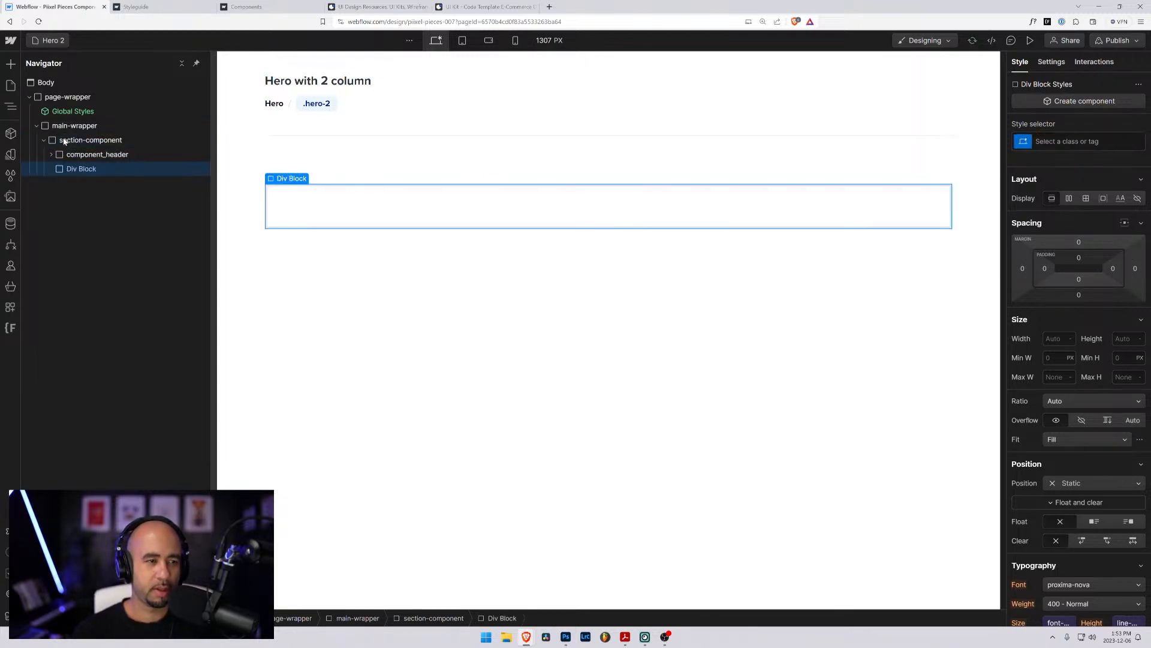
- Create the class hero-2 on the new div block
key(ctrl+Return)
text(hero-2)
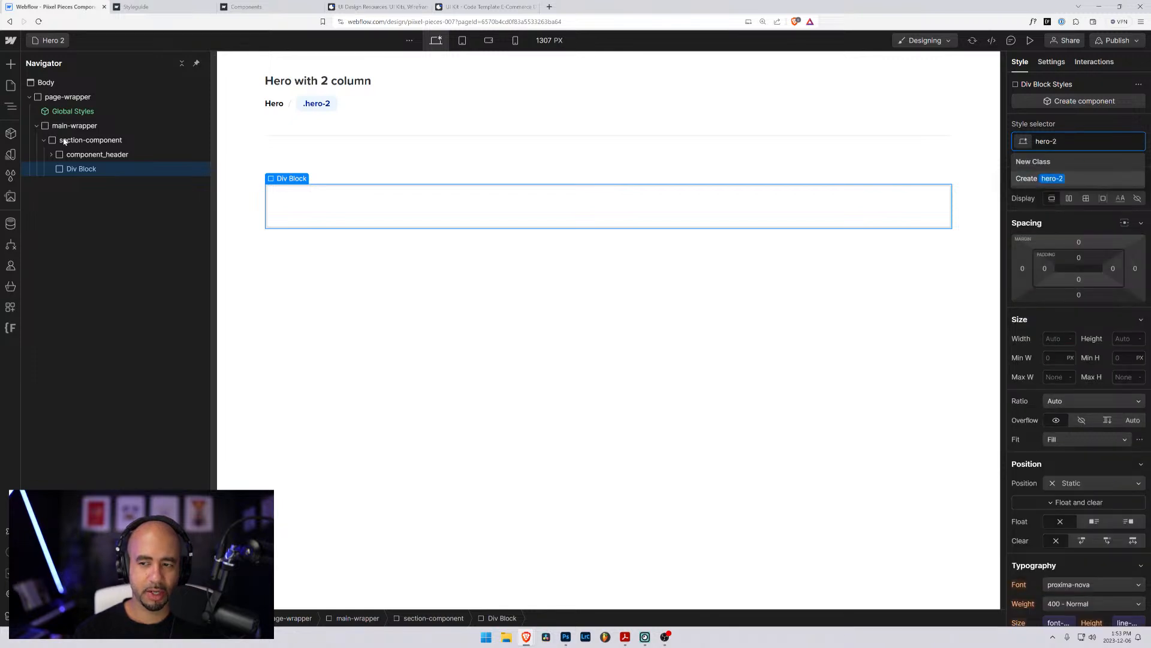
key(Return)
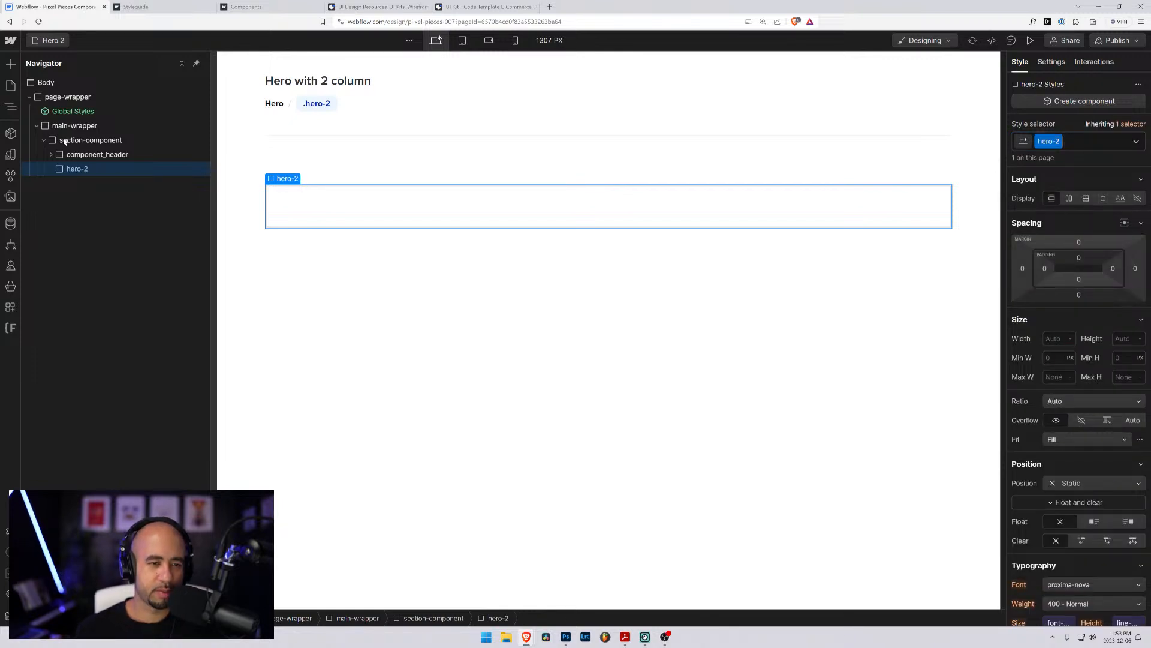
- Add a div block inside hero-2 and expand hero-2 in the element tree
key(ctrl+e)
text(div)
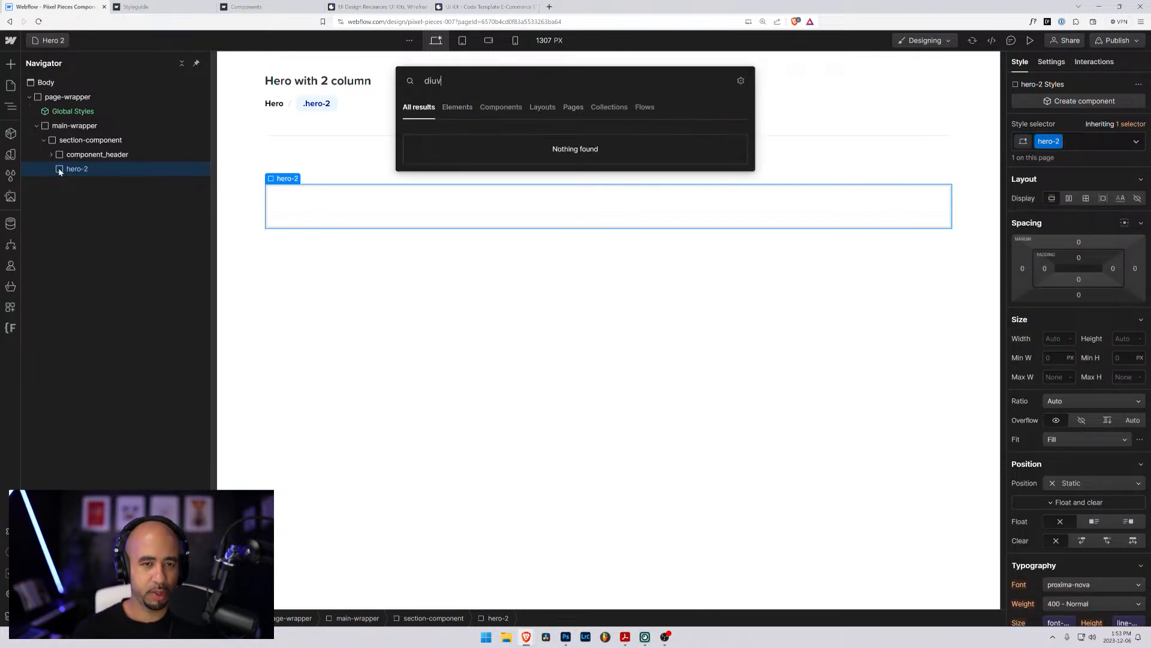
key(Return)
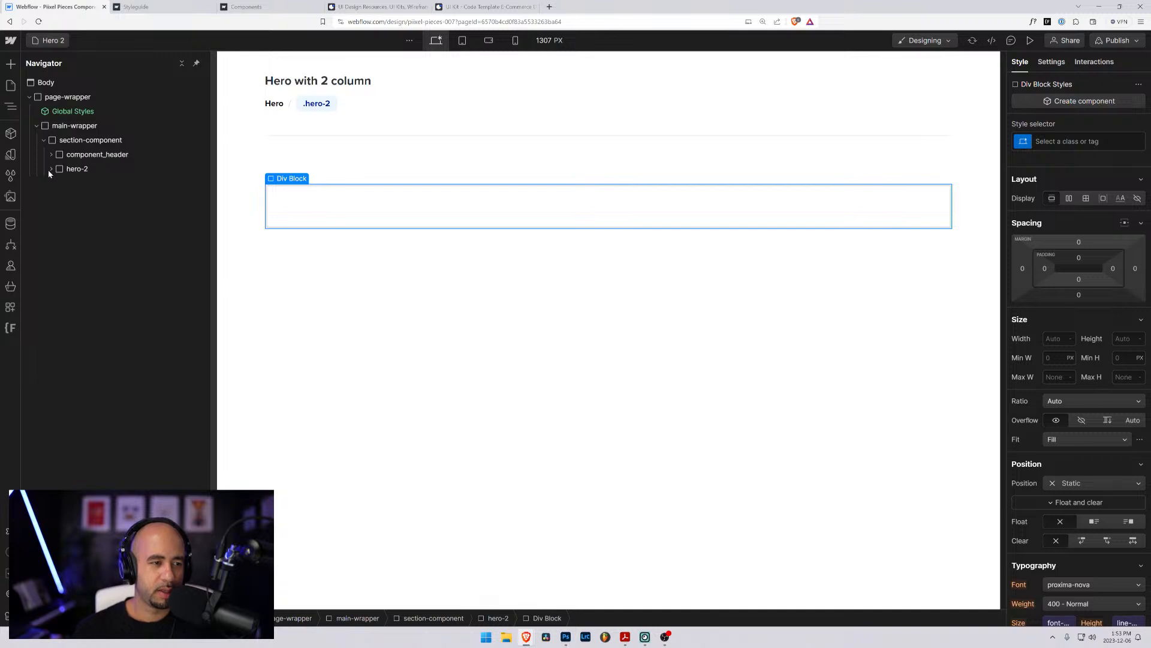
click(51, 169)
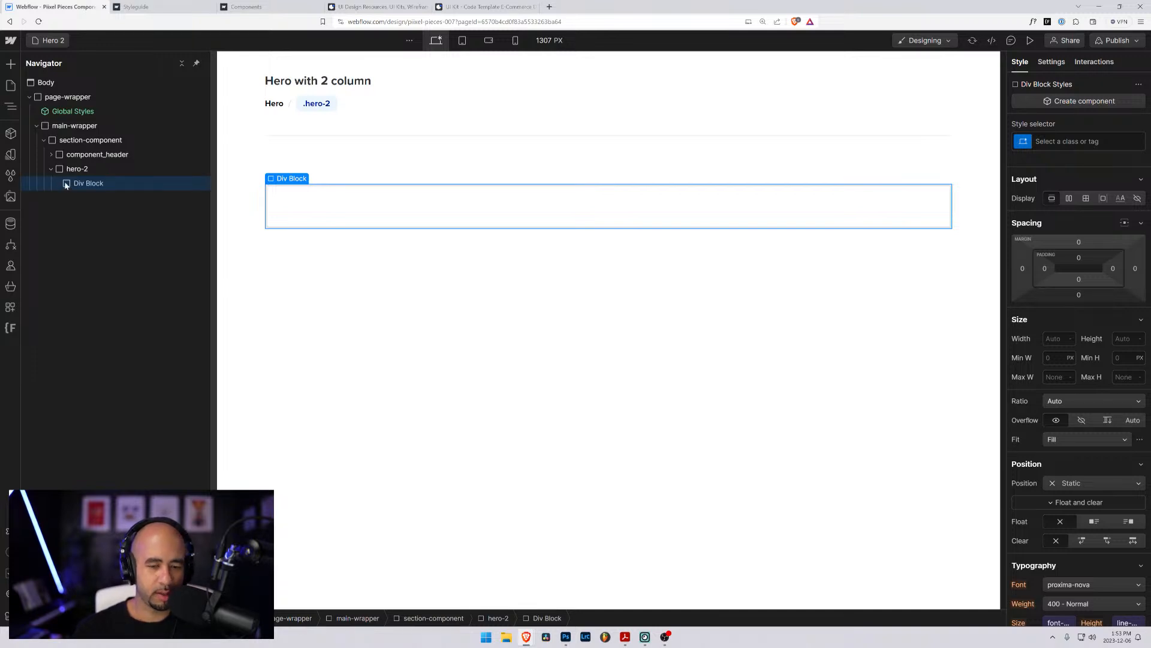
- Create the class hero-2_image on the div block nested inside hero-2
key(ctrl+Return)
text(hero)
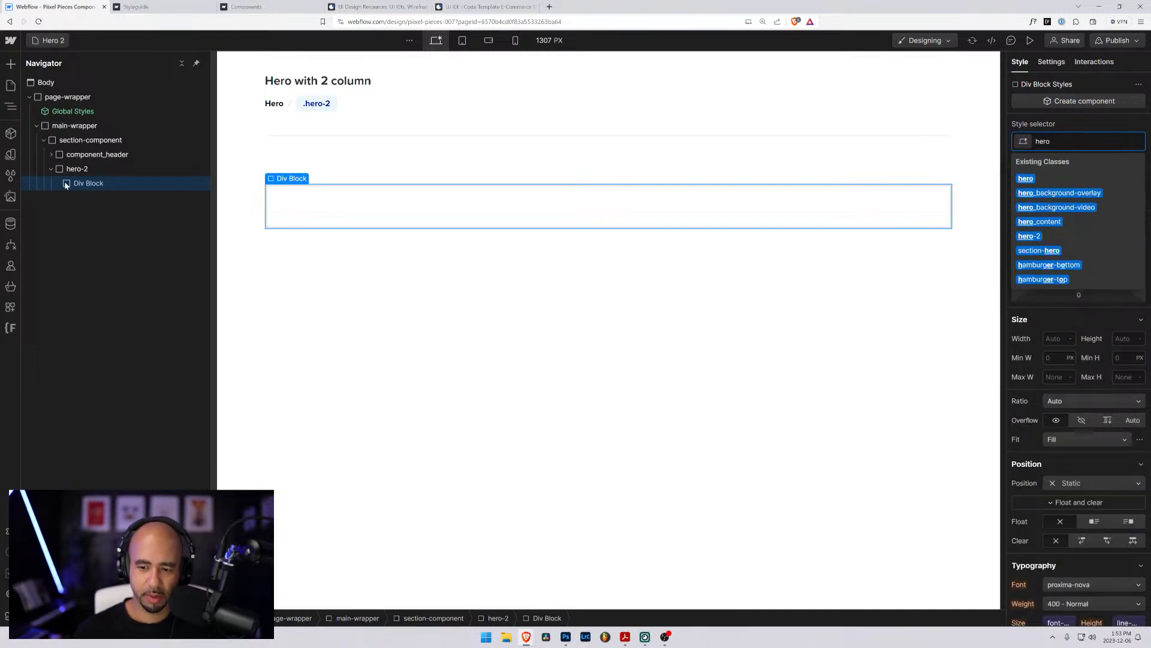
text(_)
key(BackSpace)
text(-)
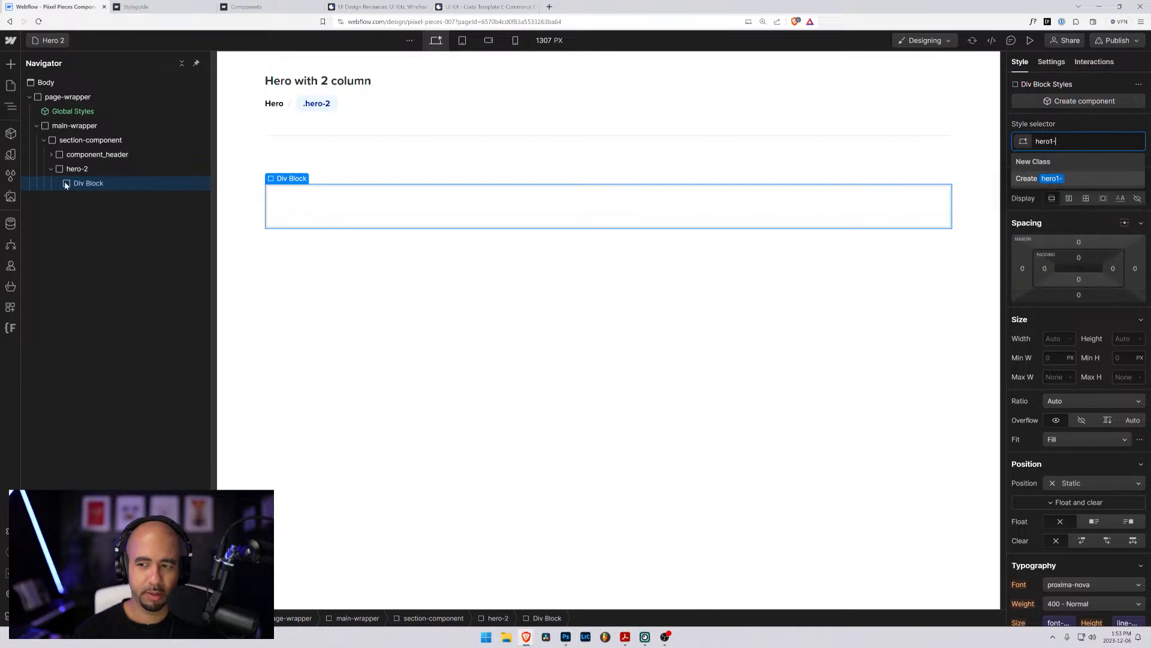
key(BackSpace)
text(-1_)
key(BackSpace)
key(BackSpace)
key(BackSpace)
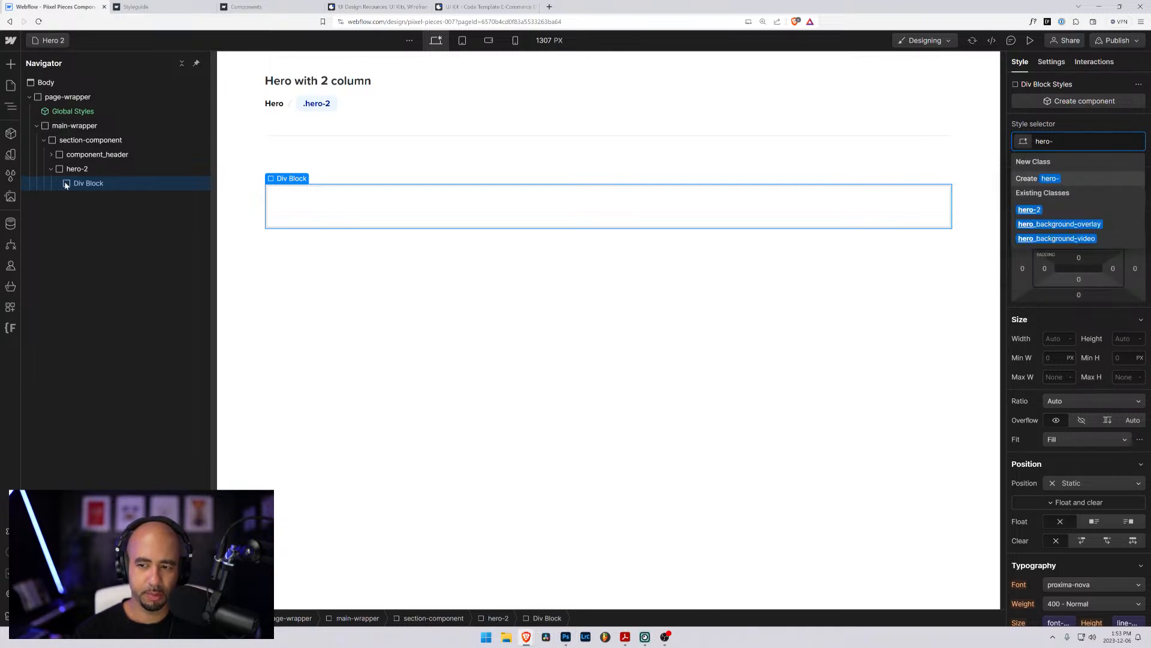
text(-2_)
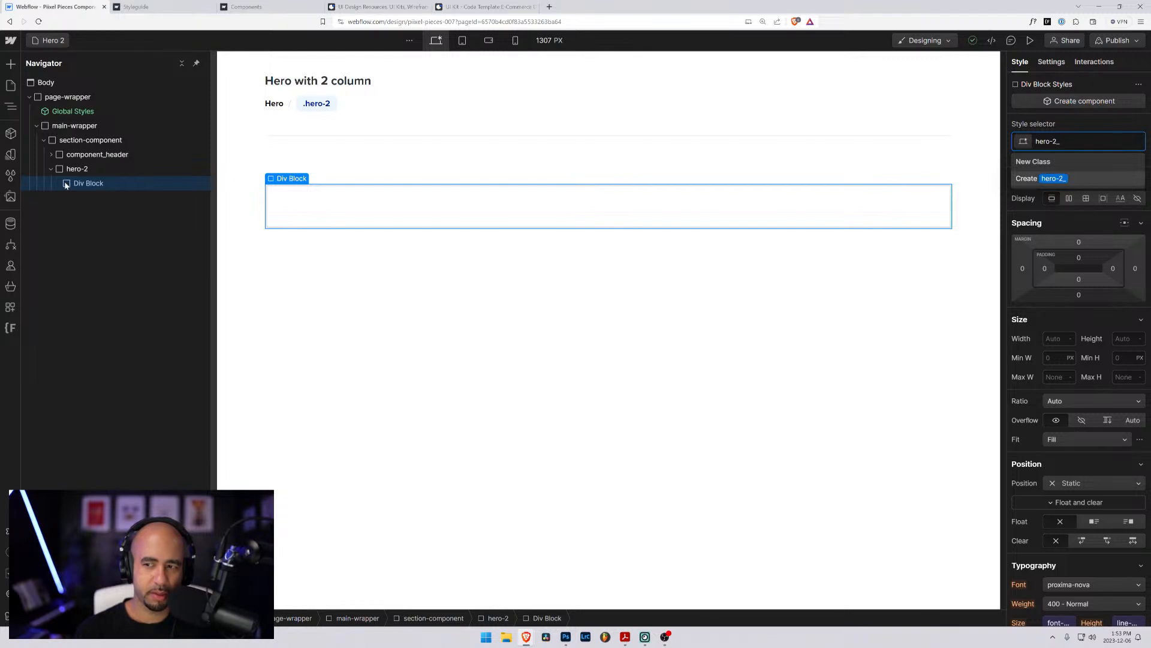
text(image)
key(Return)
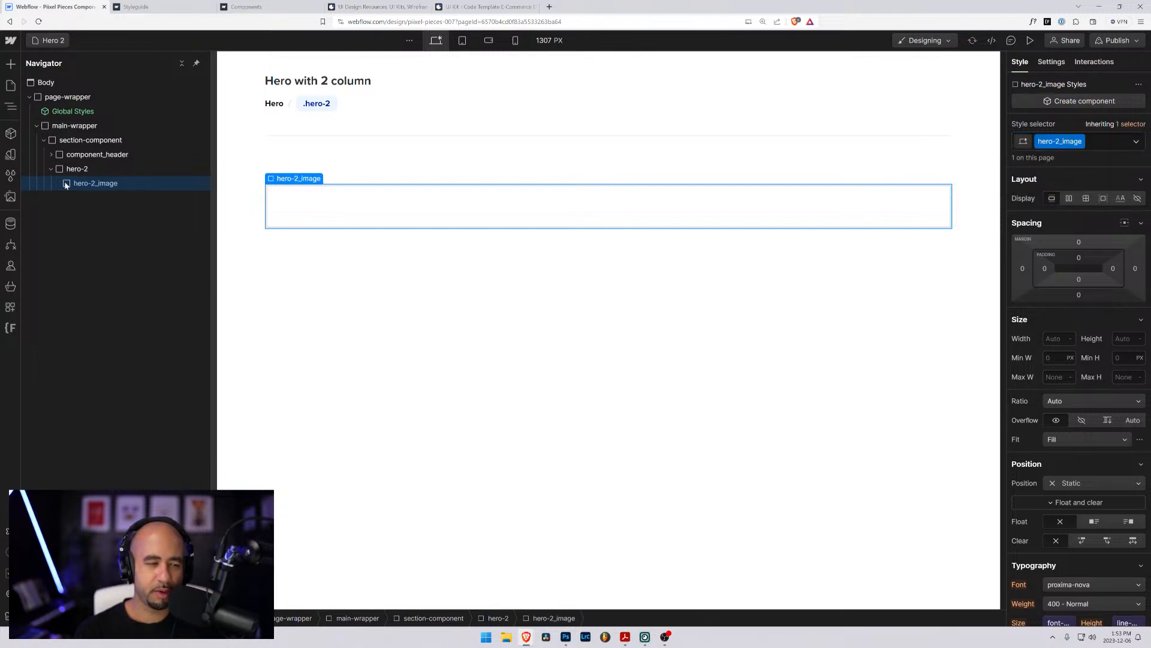
- Add a second div block inside hero-2, after hero-2_image
click(67, 171)
key(ctrl+e)
text(div)
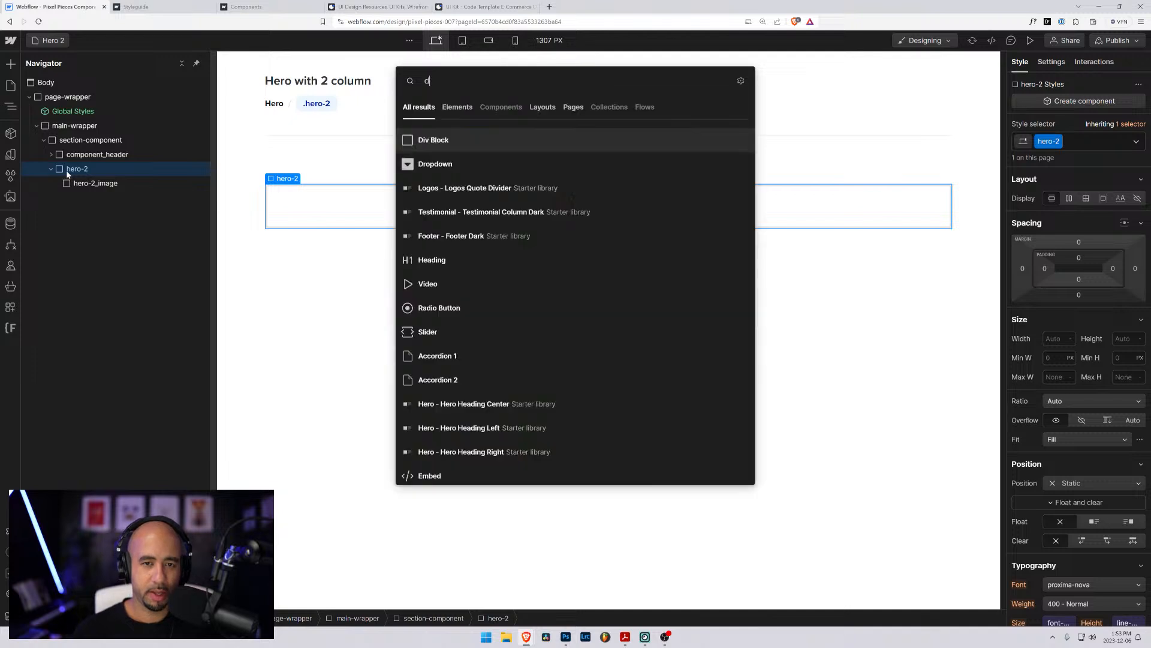
key(Return)
- Create the class hero-2_content on the second div block inside hero-2
key(ctrl+Return)
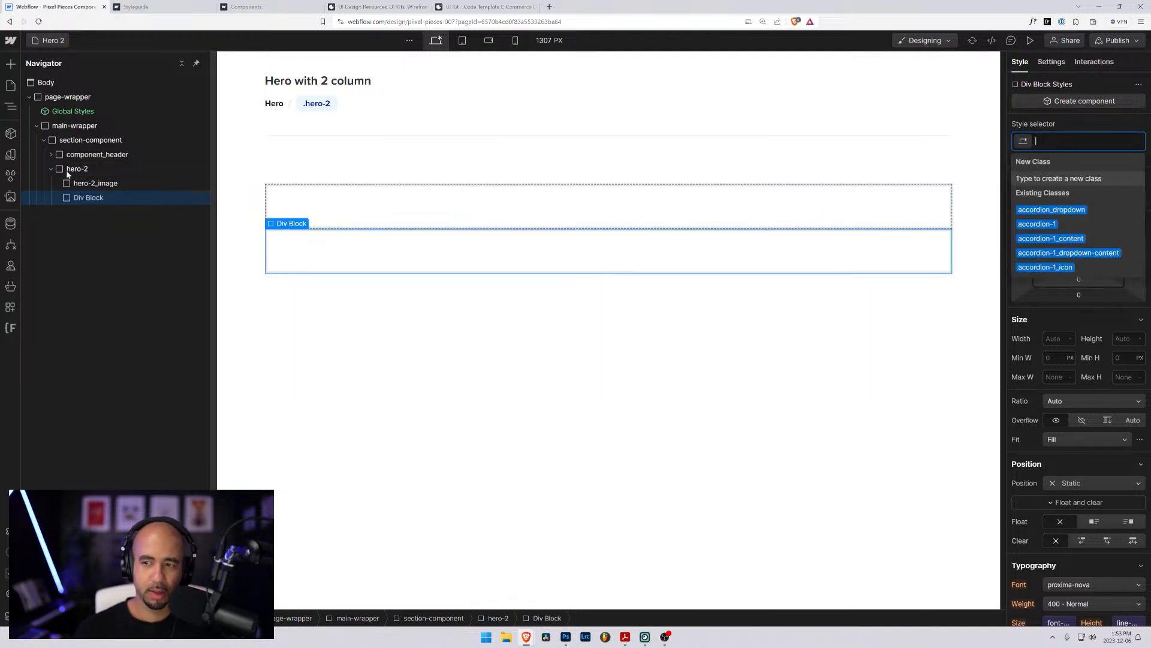
text(hero-2_)
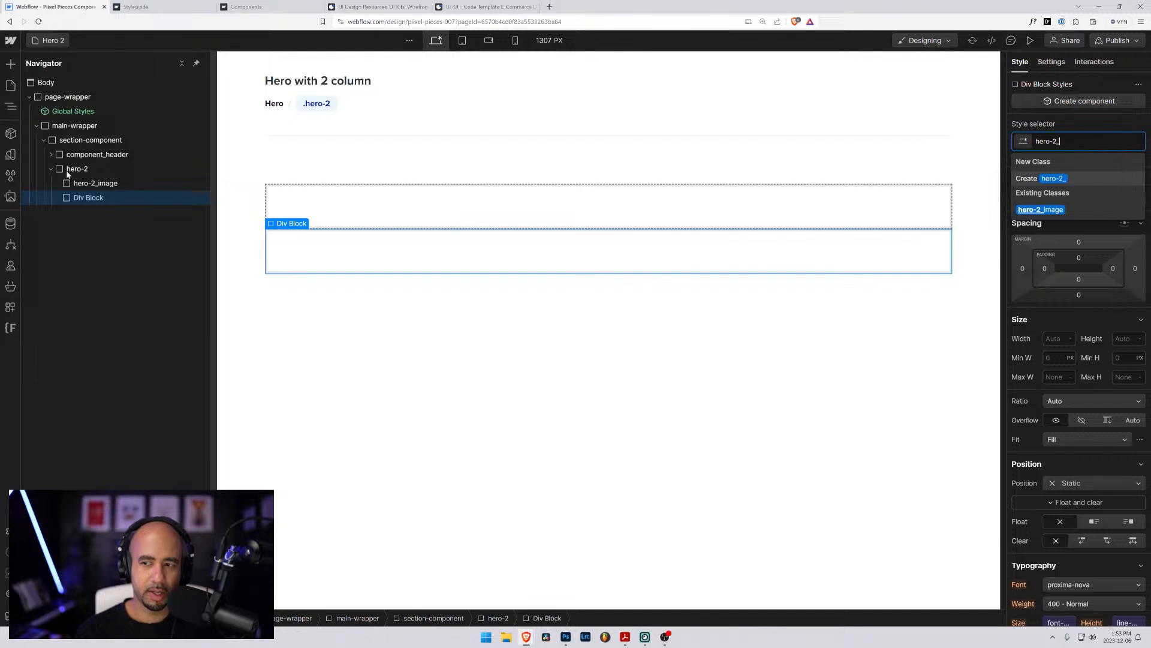
text(call-to)
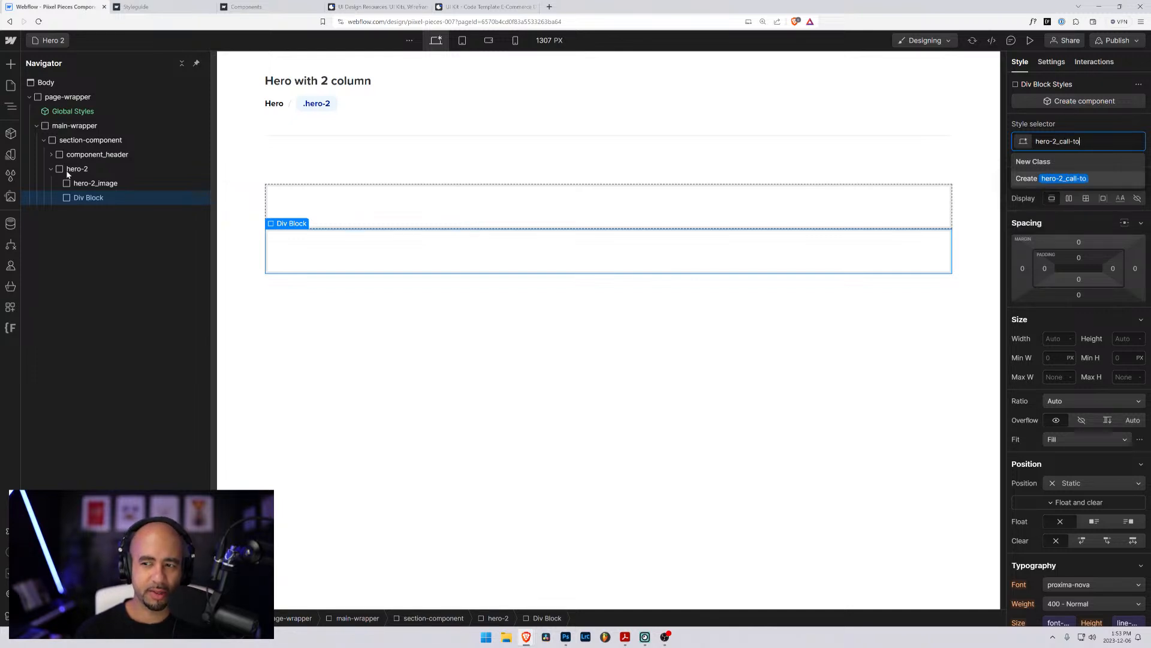
key(BackSpace)
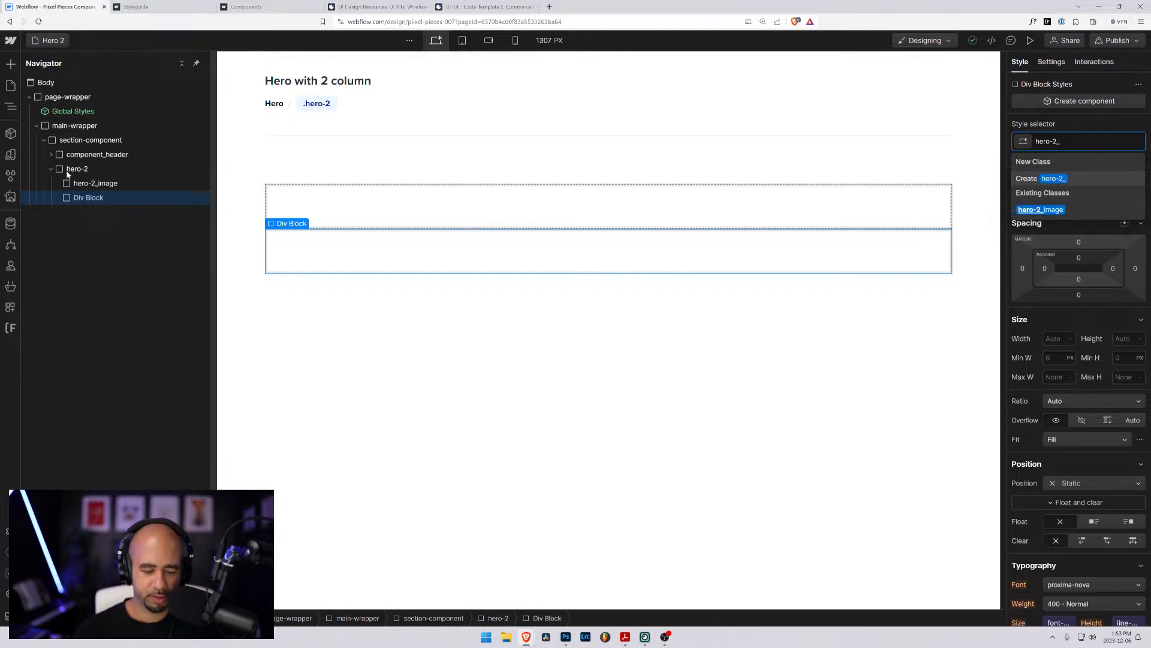
text(content)
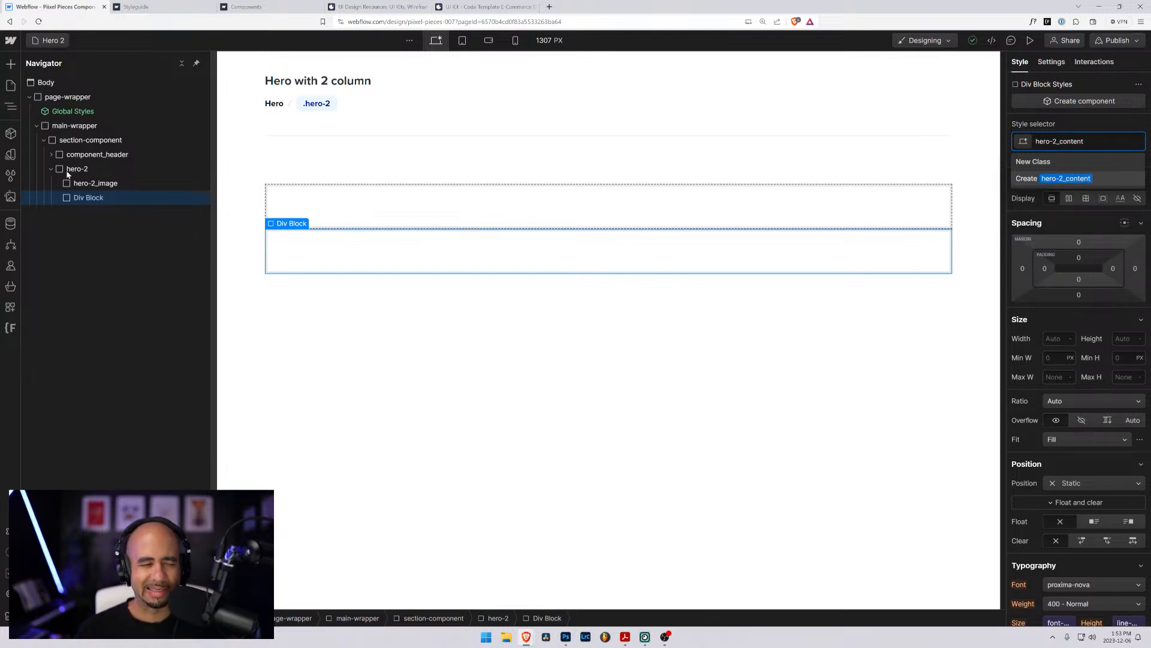
key(Return)
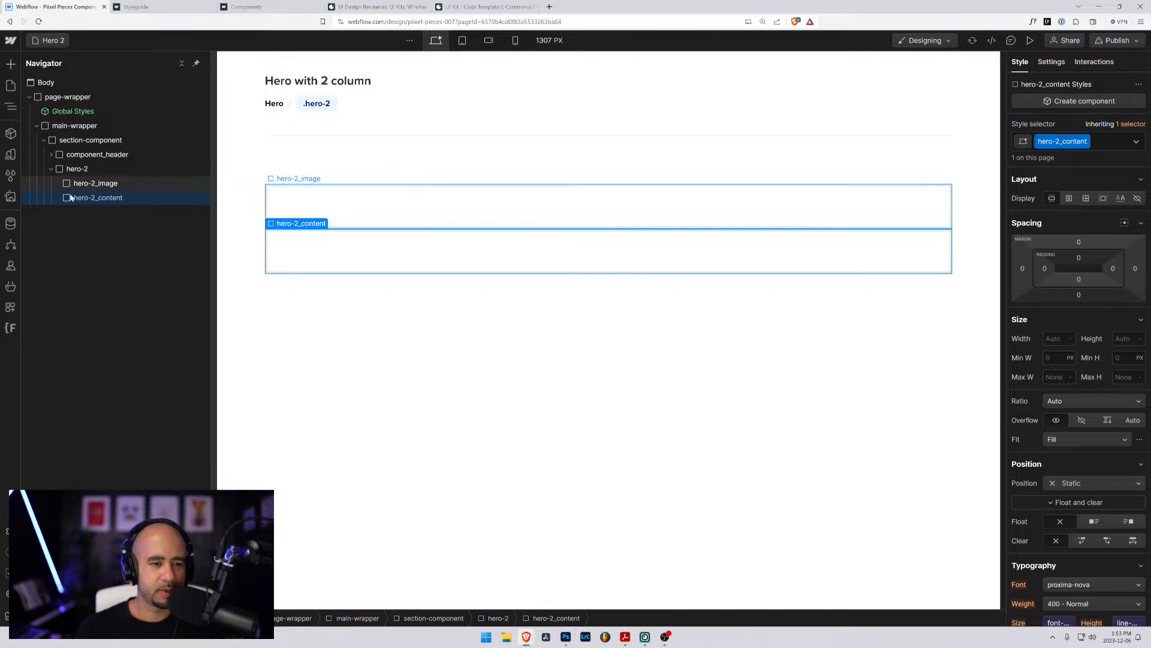
- Set hero-2 to a grid layout with 3rem column and row gaps and remove its second row
click(67, 170)
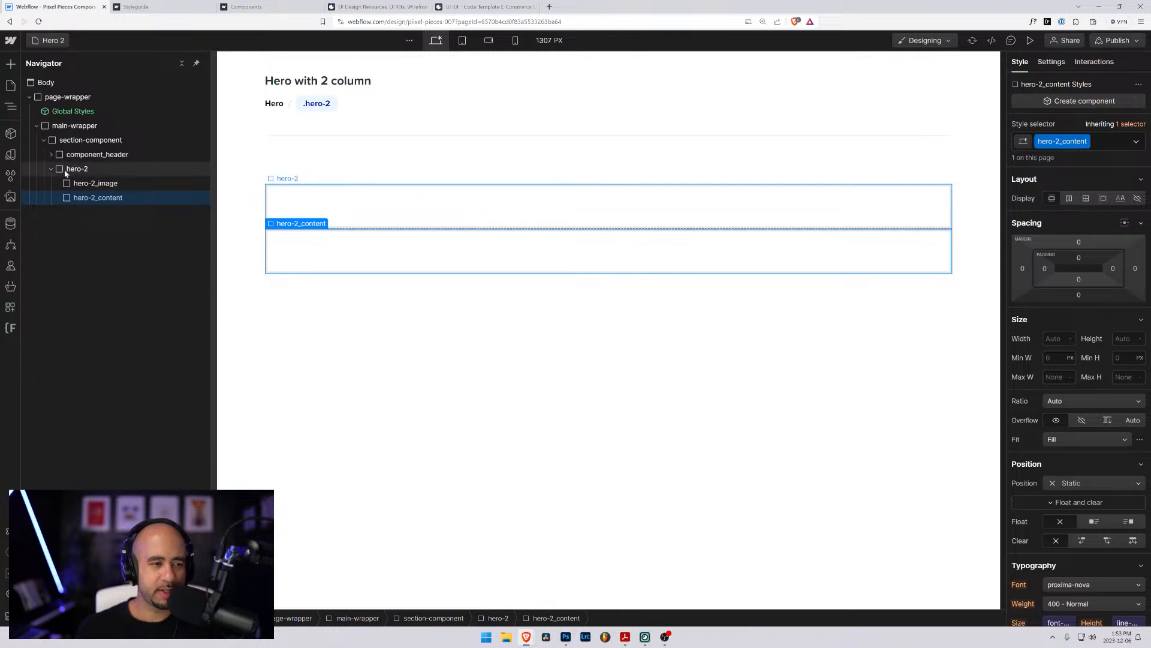
click(1086, 198)
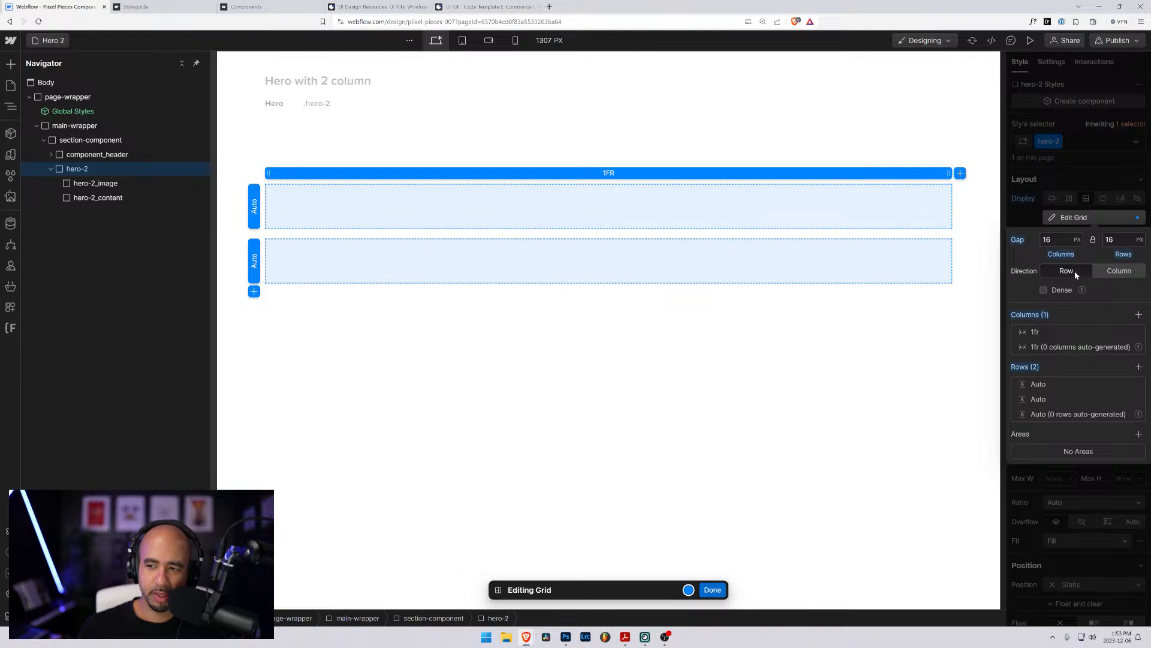
click(1050, 239)
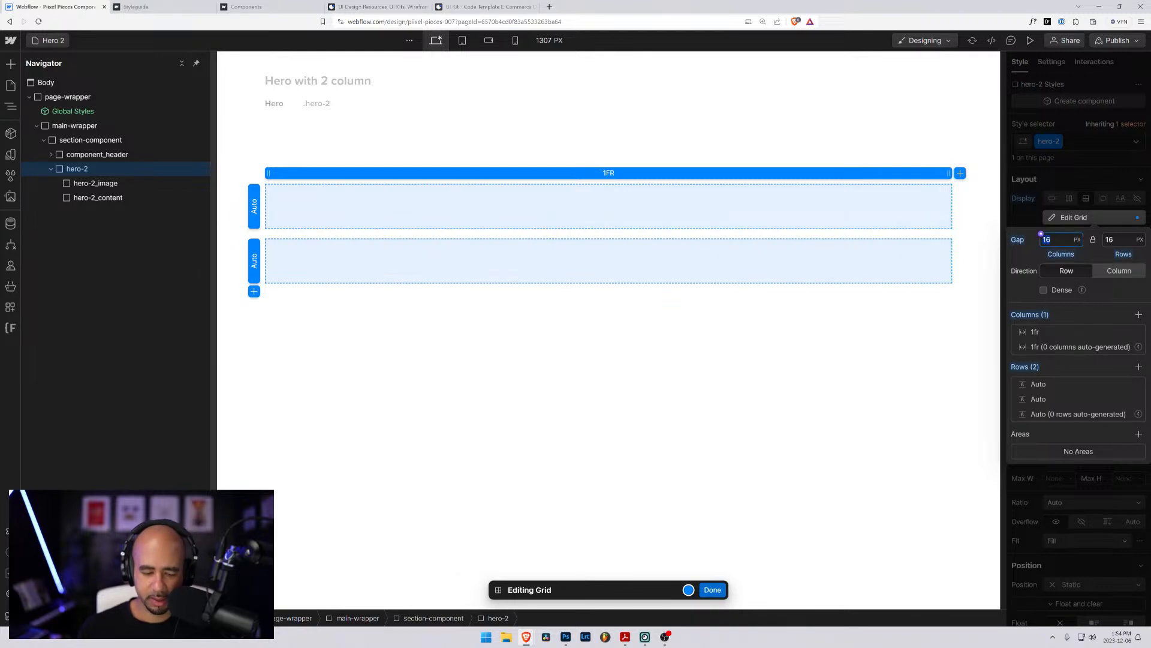
text(3rem)
key(Return)
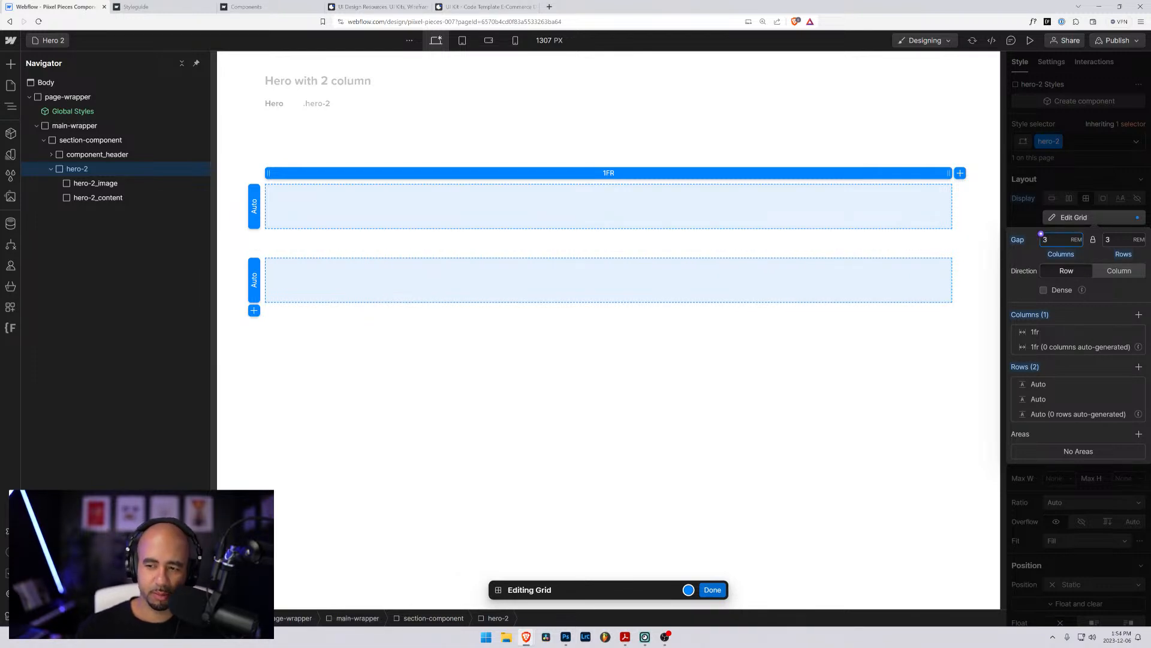
click(1127, 399)
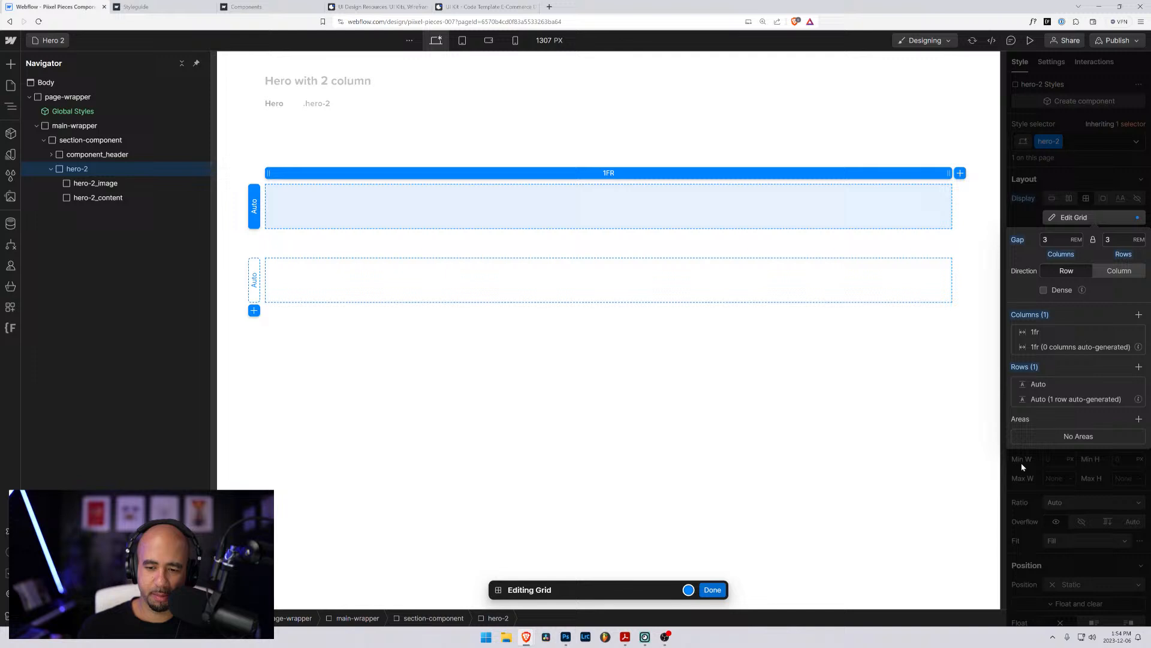
click(714, 595)
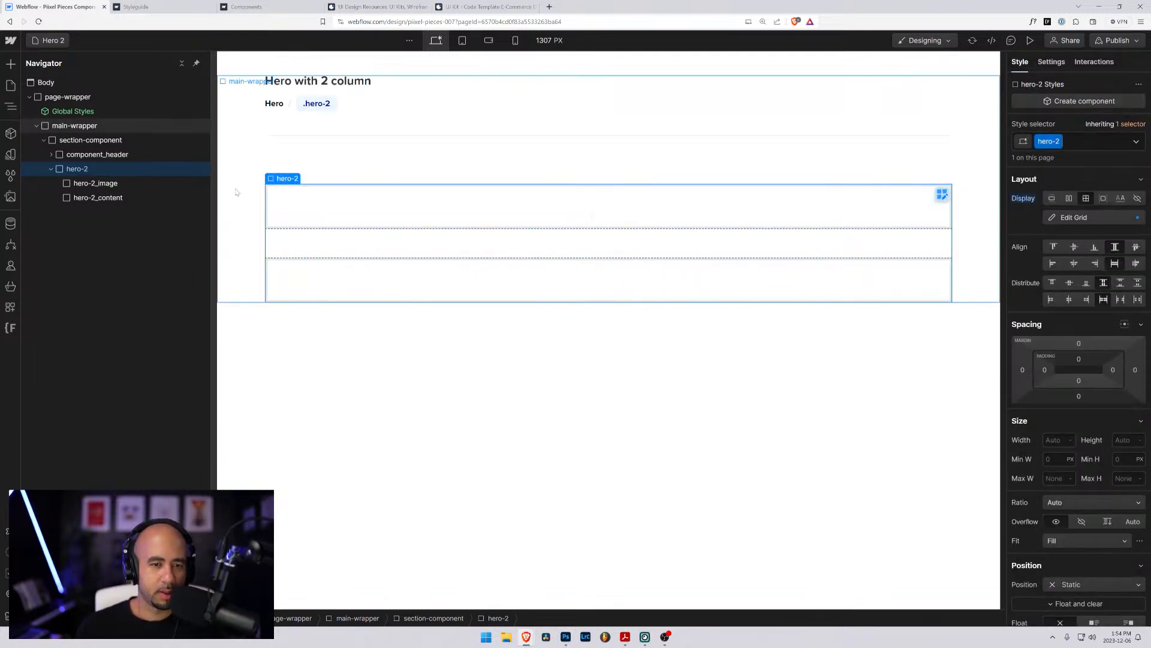
- Add a second 1fr column to the hero-2 grid and finish editing the grid
click(92, 183)
click(80, 170)
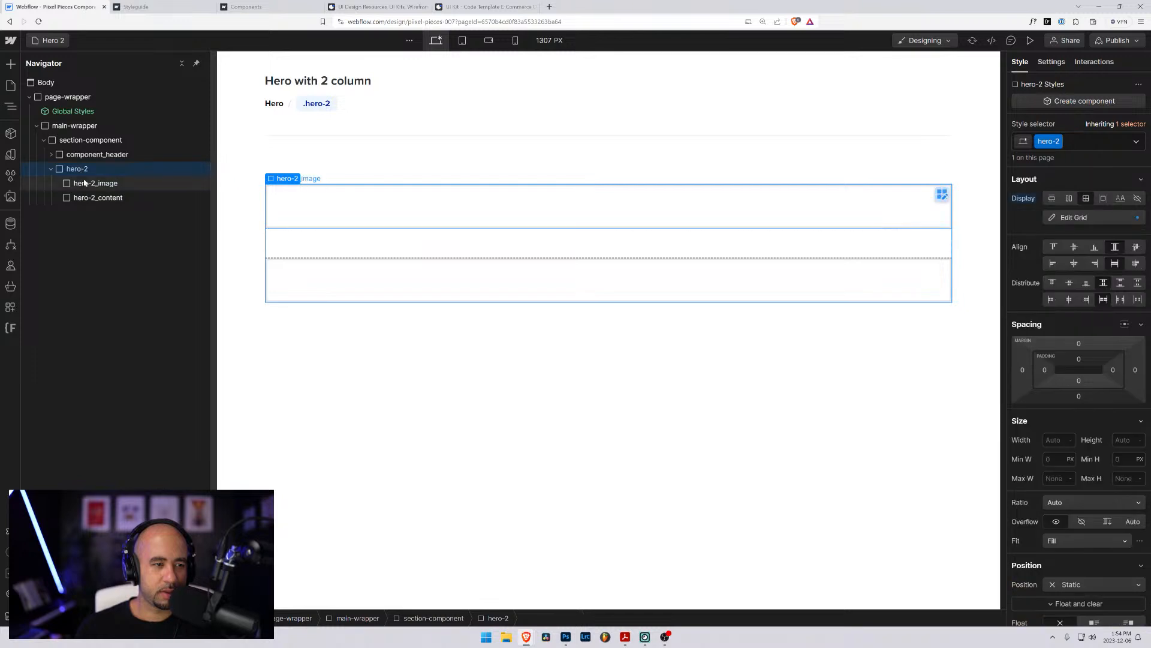
click(83, 182)
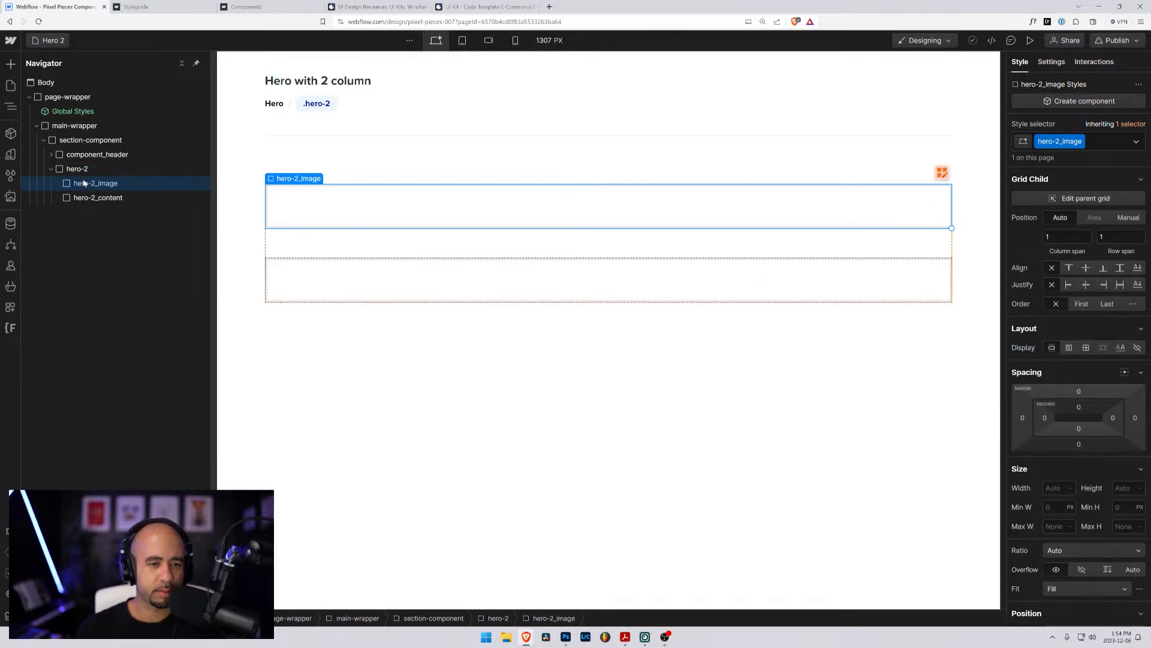
click(77, 170)
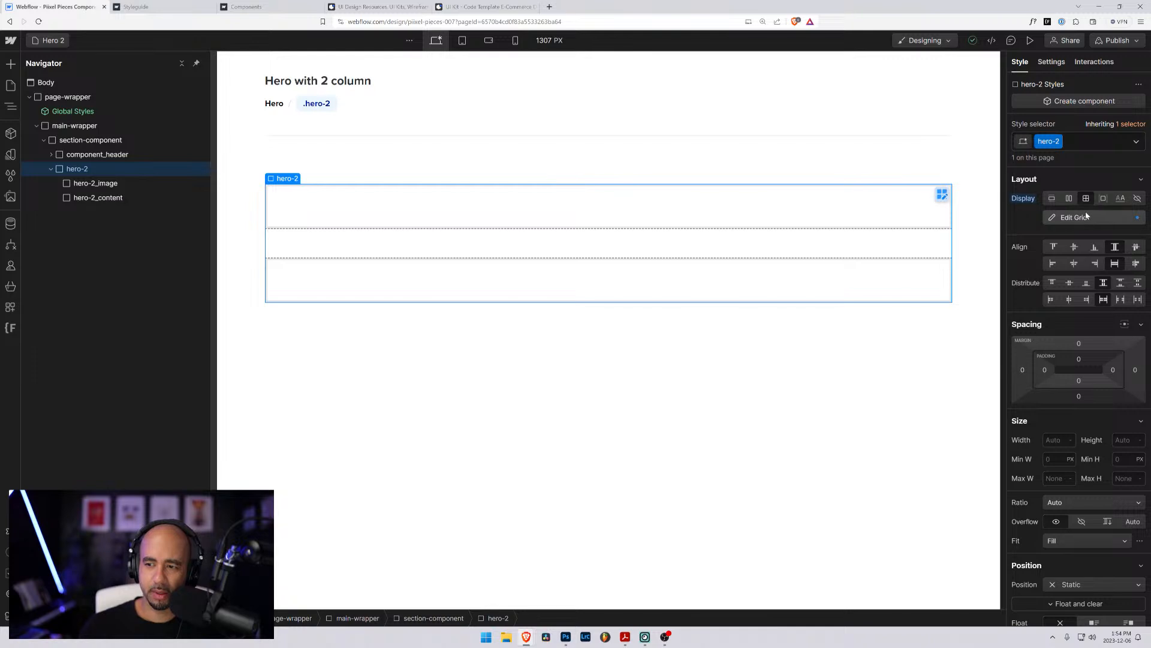
click(1085, 217)
click(1139, 314)
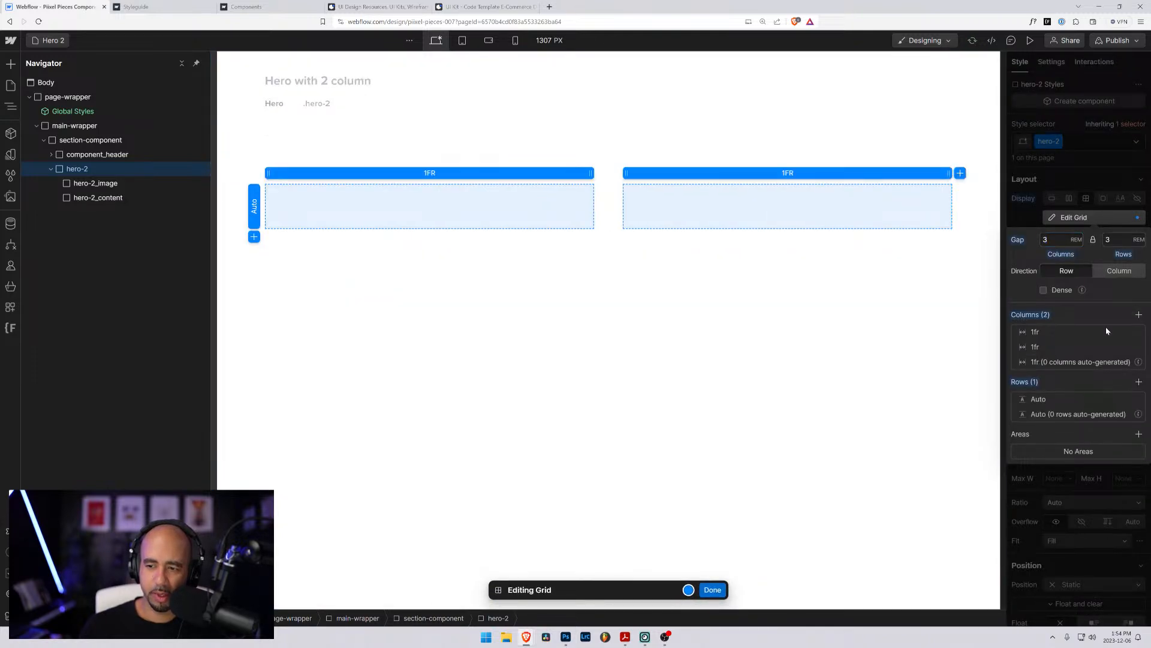
click(712, 589)
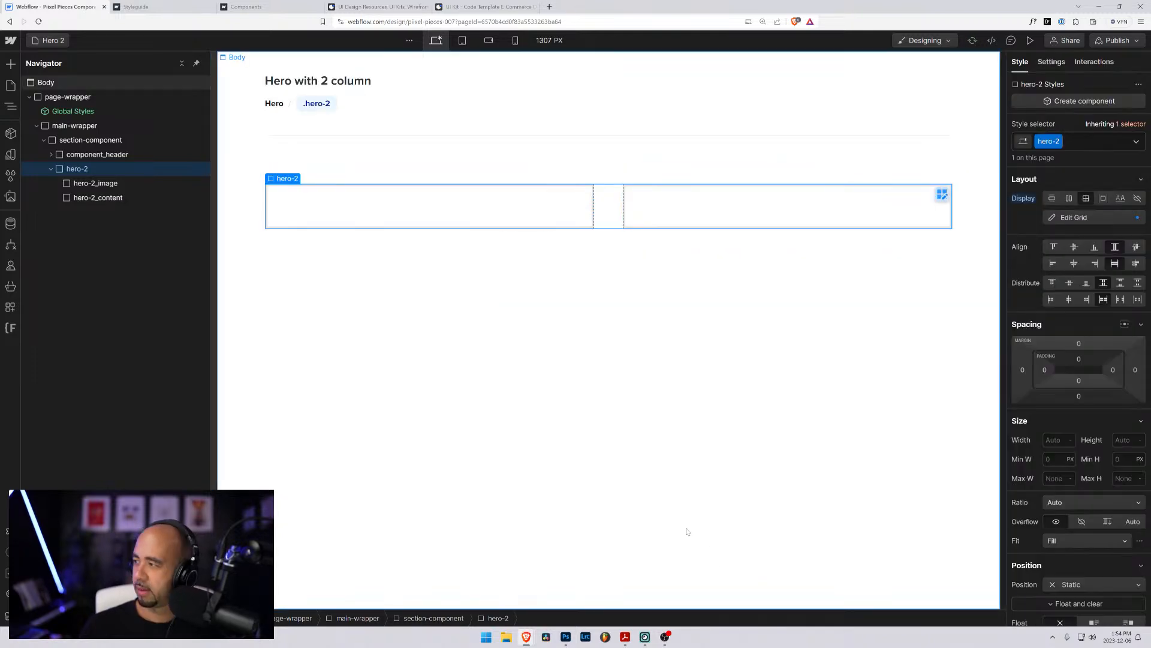
- Insert an image element inside hero-2_content
click(93, 183)
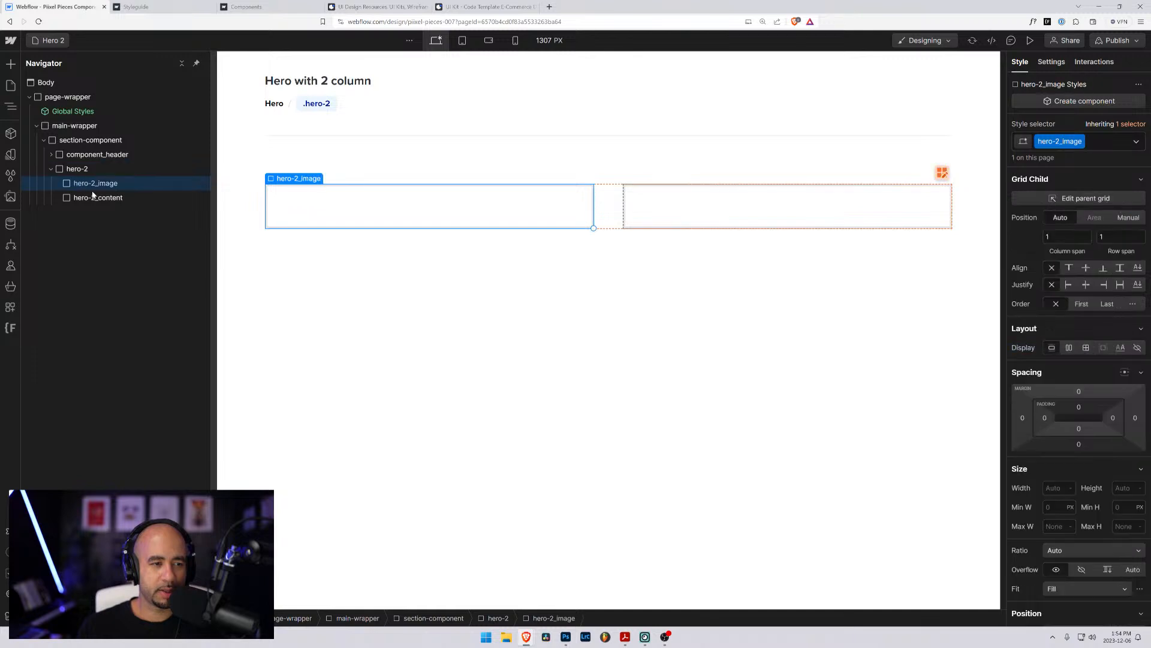
click(93, 199)
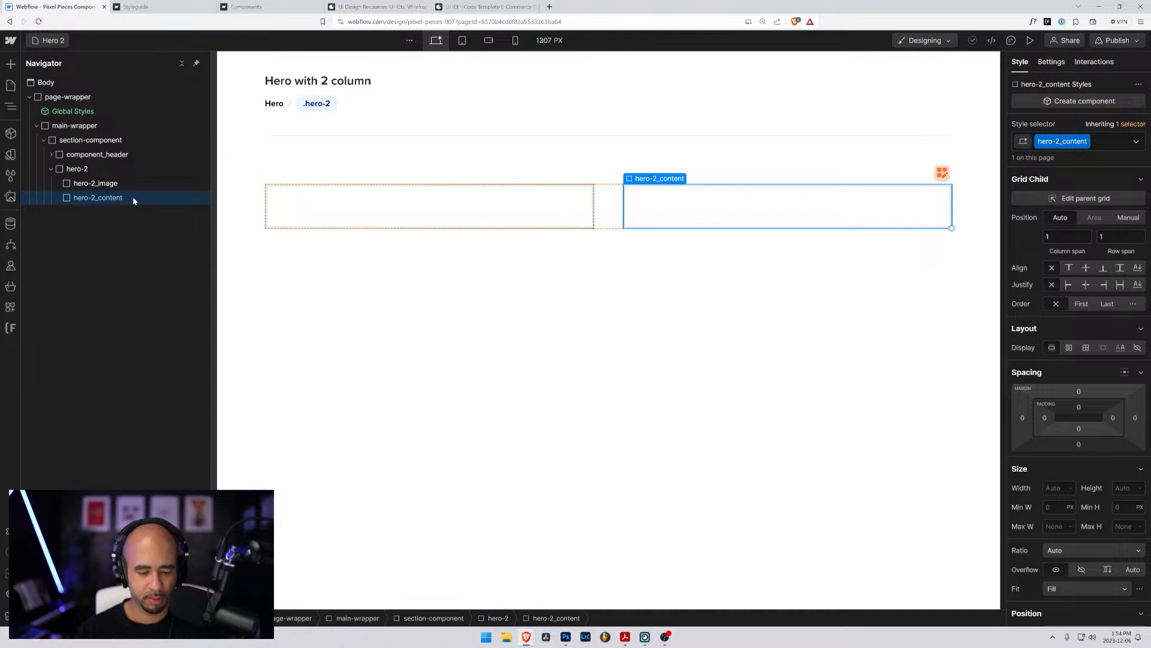
key(ctrl+e)
text(ima)
key(Return)
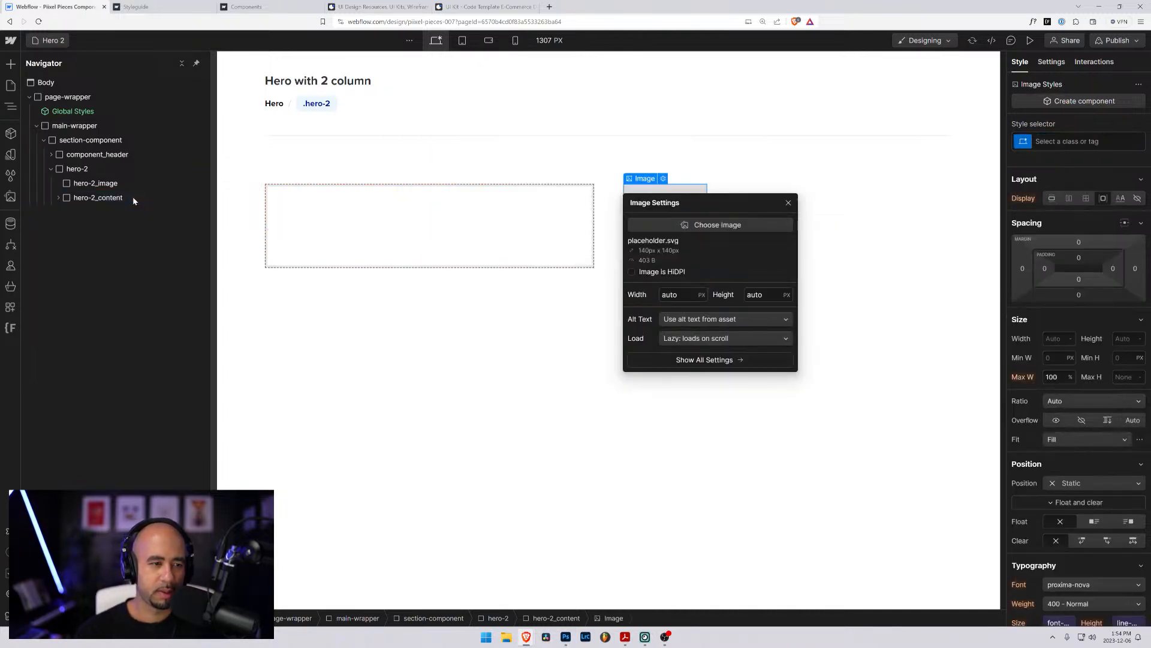
- Expand hero-2_content in the element tree and move its image into the hero-2_image div
click(63, 201)
click(60, 198)
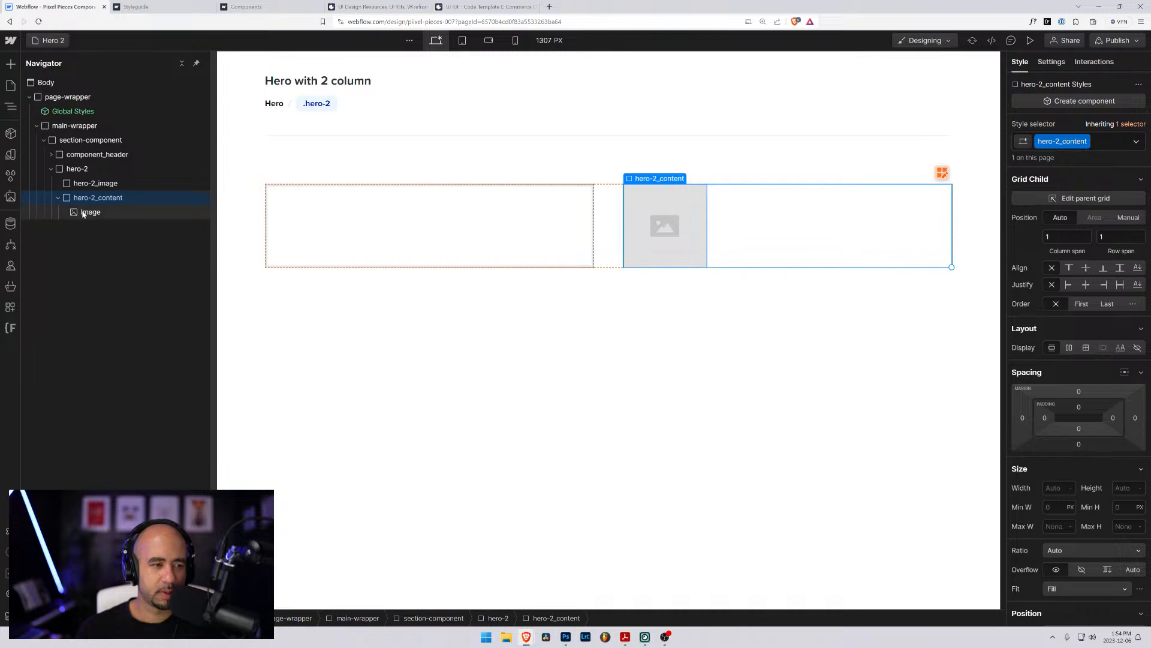
click(76, 213)
drag(77, 213, 82, 202)
click(75, 184)
click(59, 185)
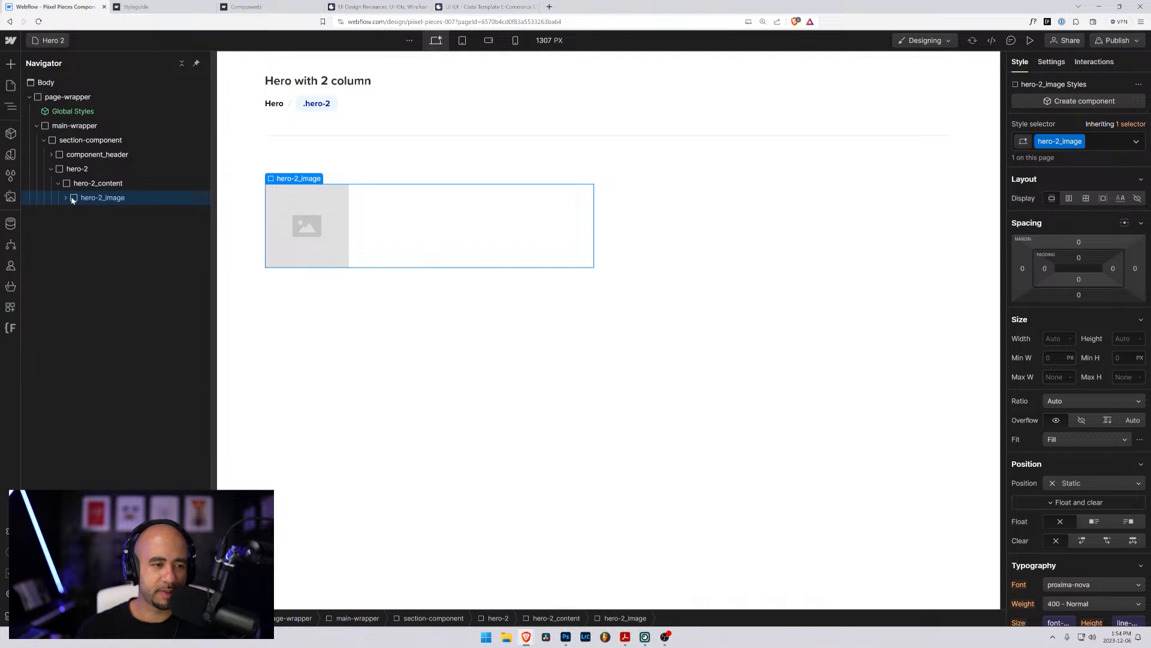
key(ctrl+z)
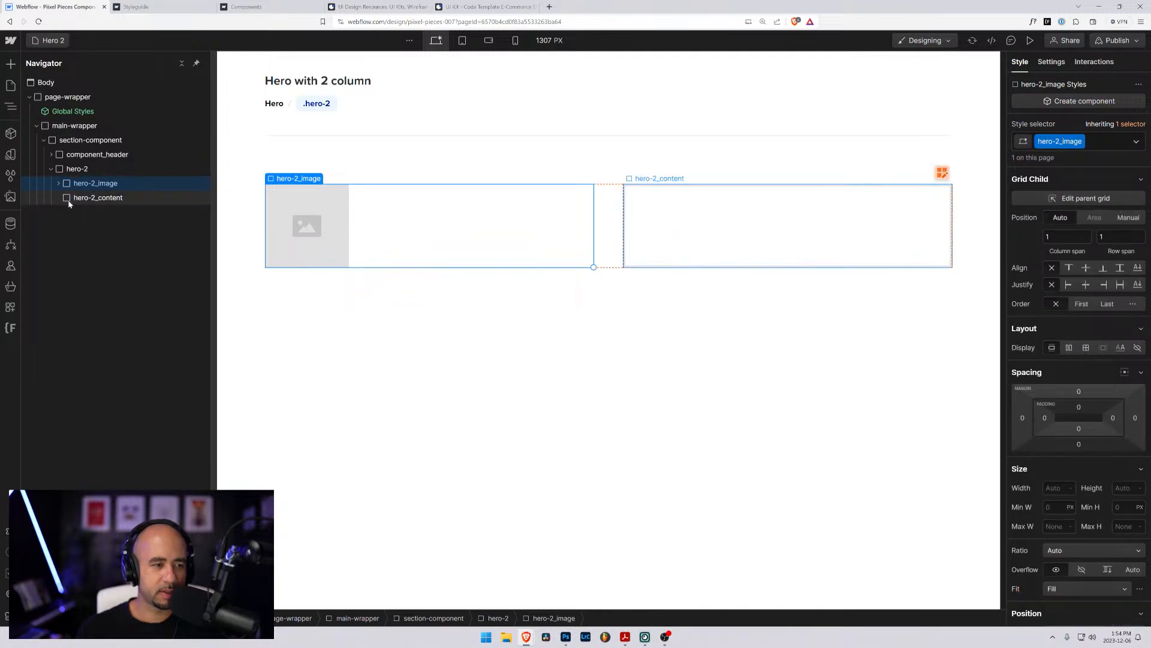
- Reorder the children of hero-2 so that hero-2_content comes before hero-2_image
click(84, 198)
drag(72, 174, 72, 177)
click(72, 198)
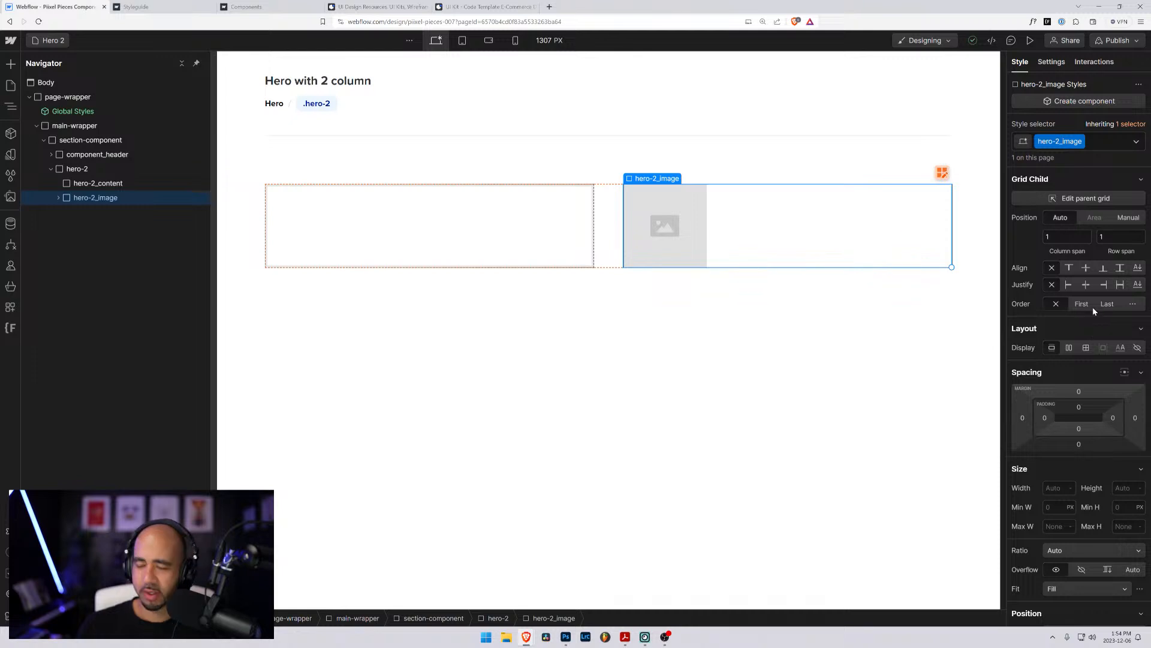
- Expand the hero-2_image div and apply the existing class hero-2_image to the image inside it
click(58, 198)
click(90, 212)
key(ctrl+Return)
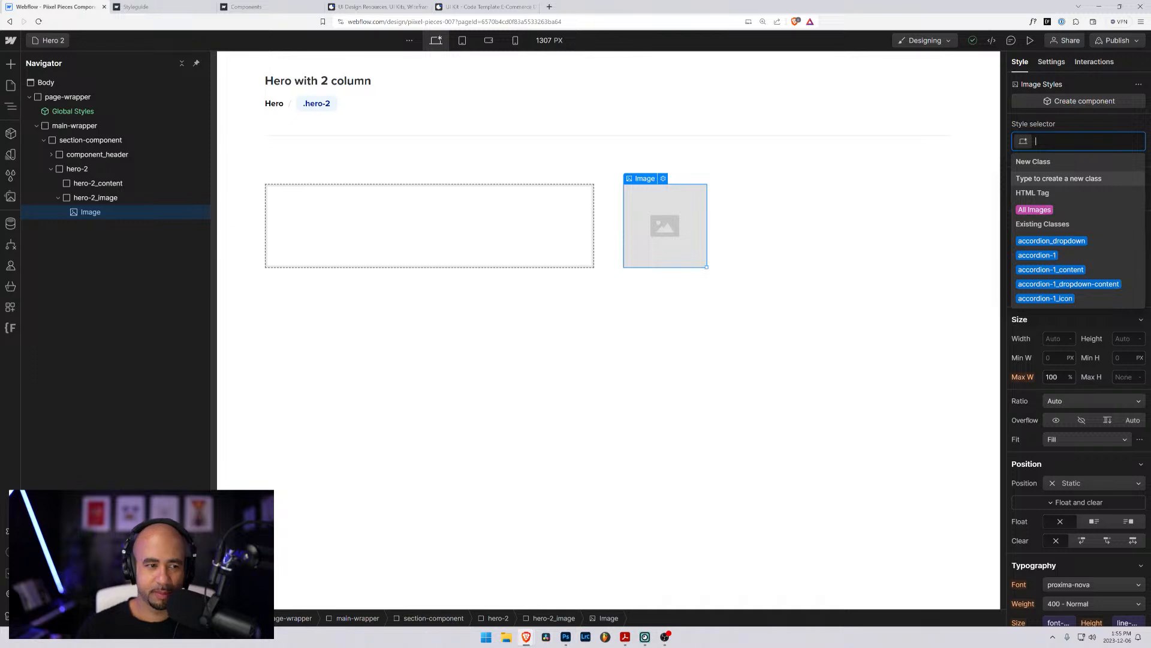
text(her)
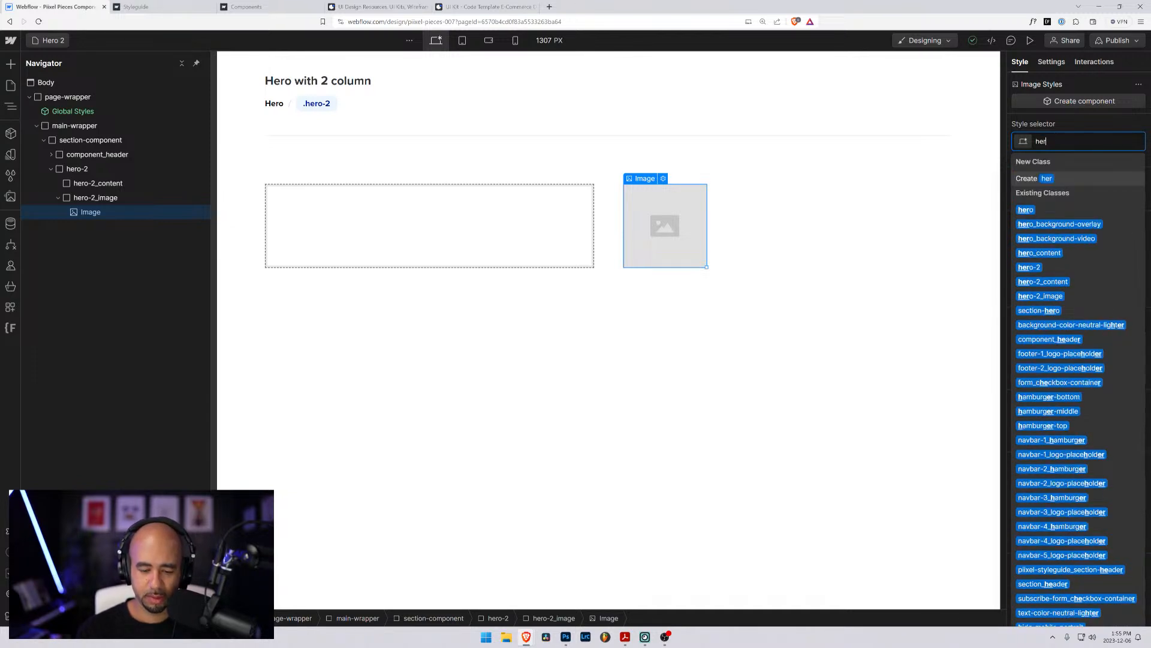
text(o-2)
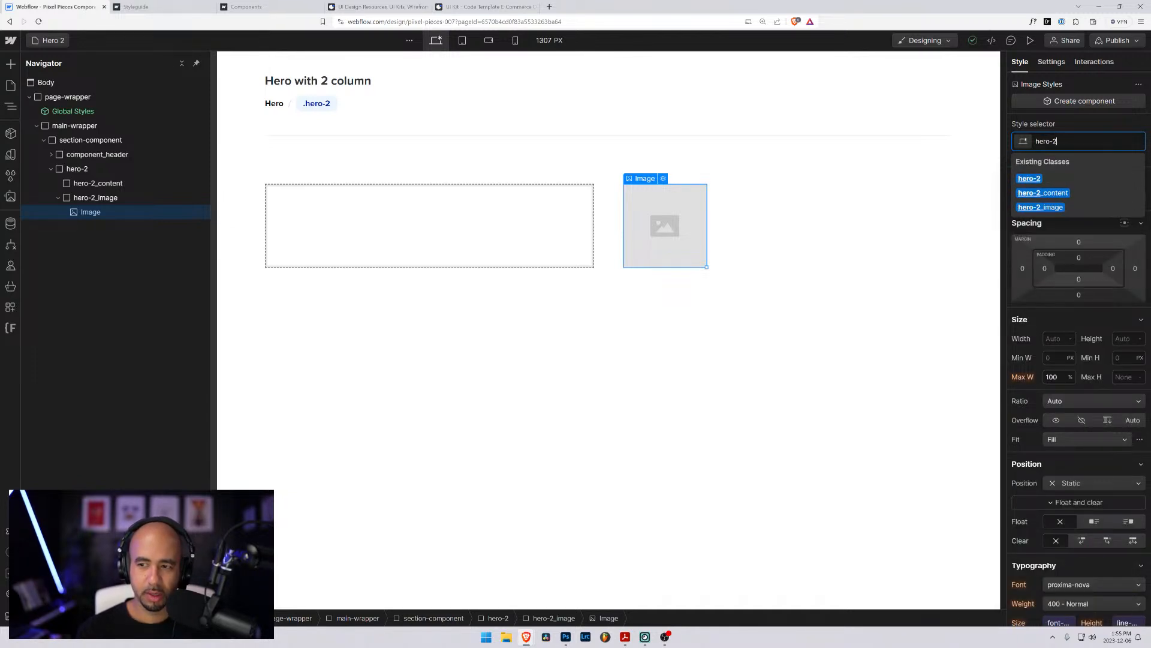
text(_i)
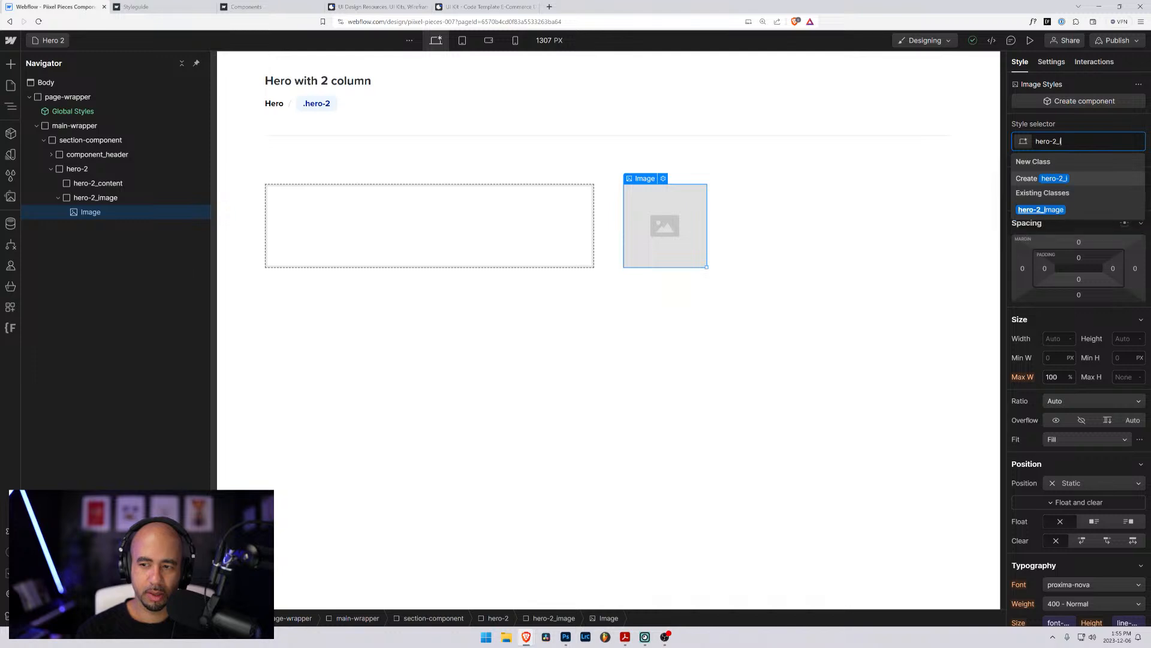
key(Return)
- Replace the hero-2_image class on the div around the image with a new class, hero-2_image-container
click(95, 199)
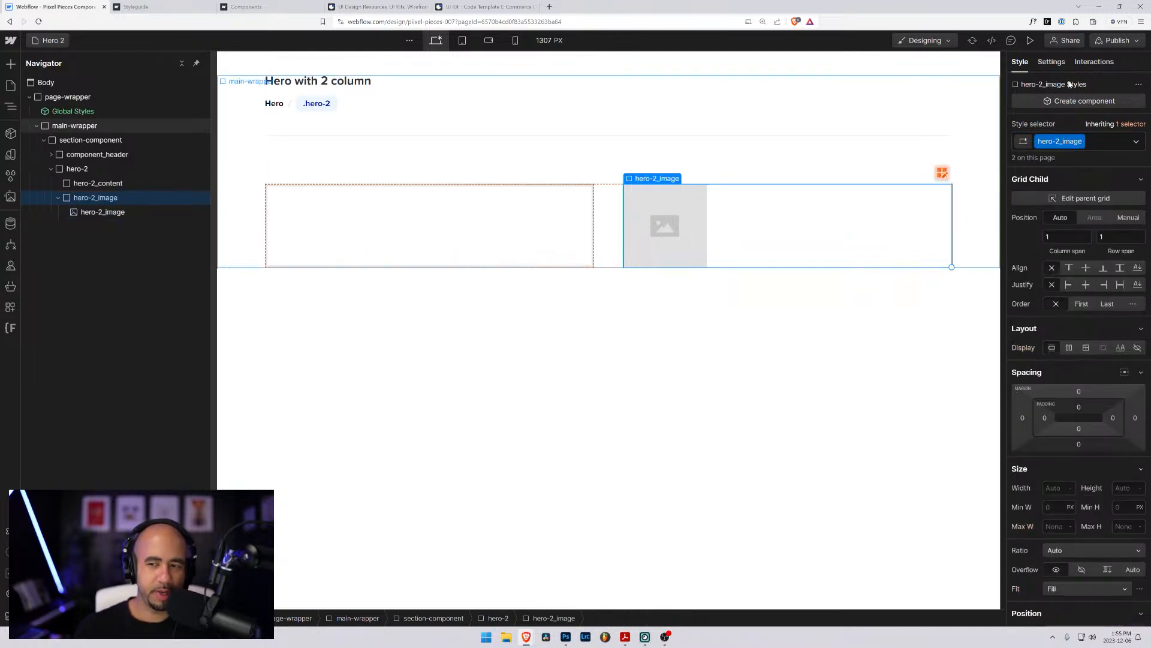
click(1106, 141)
key(BackSpace)
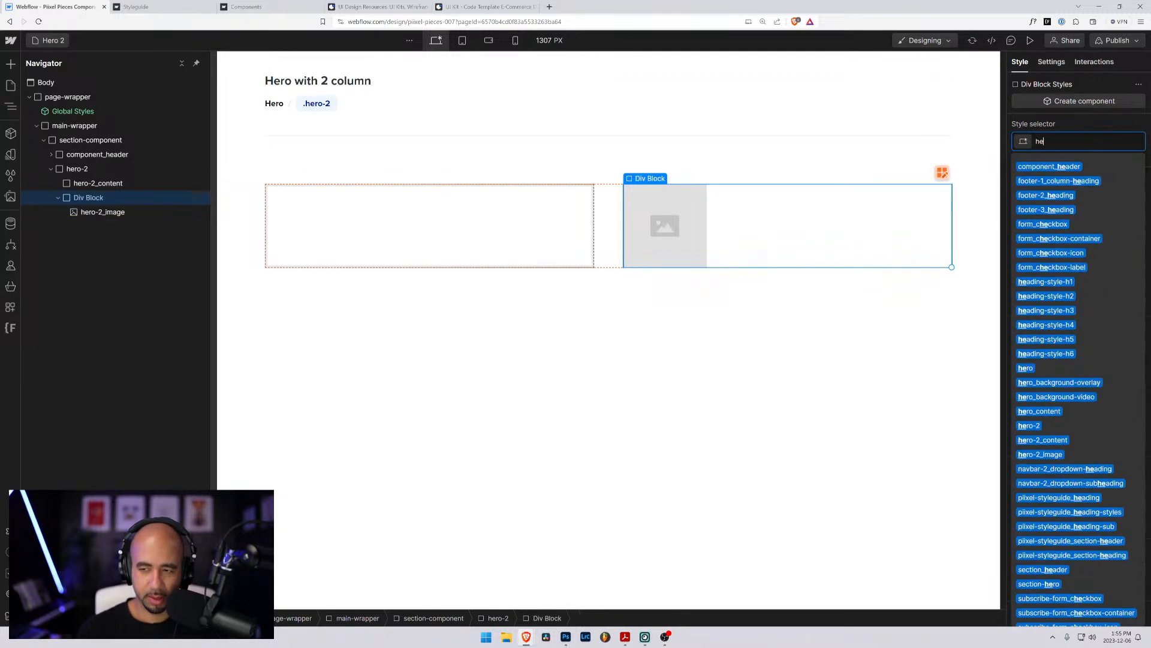
text(hero-2)
text(_)
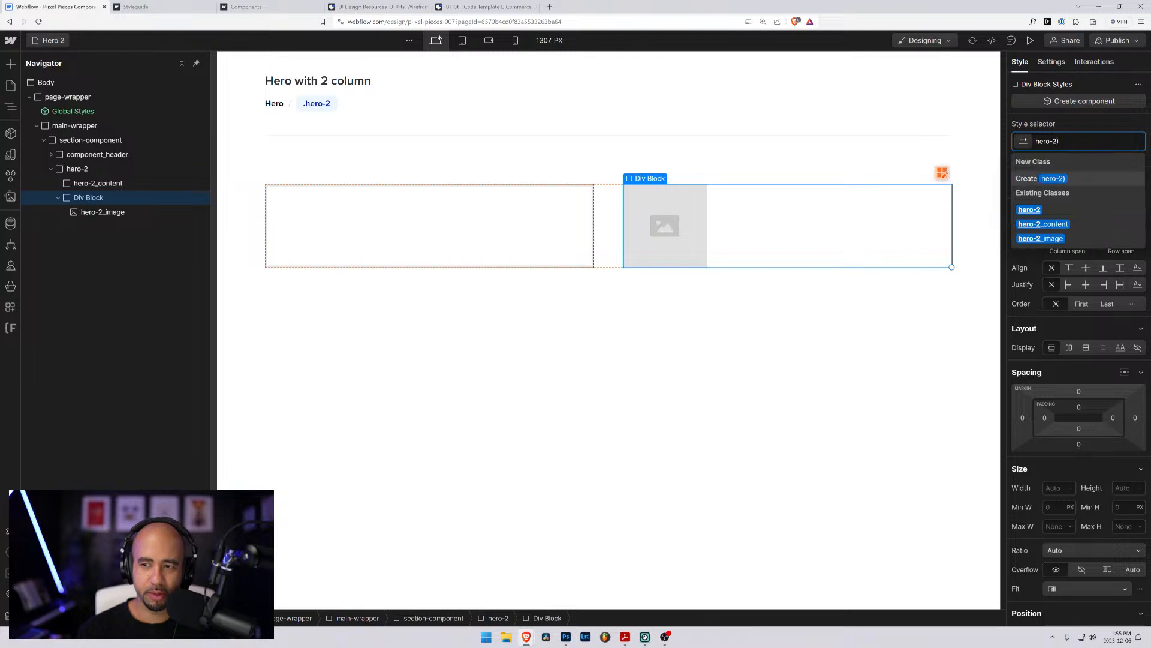
key(BackSpace)
text(_image-container)
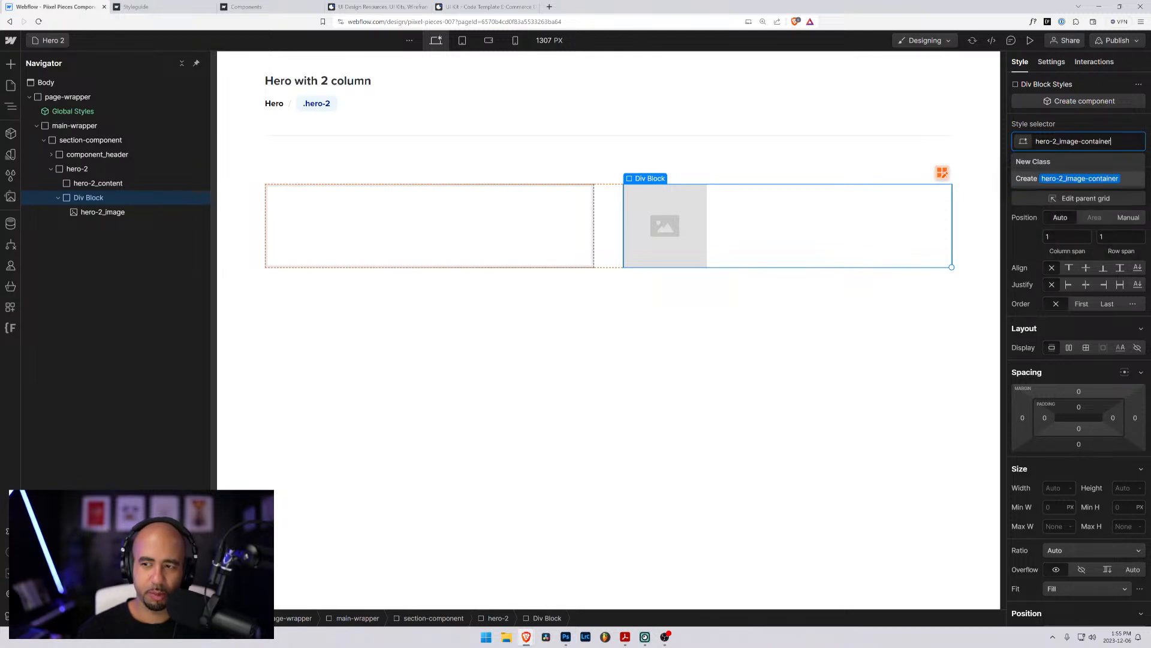
key(Return)
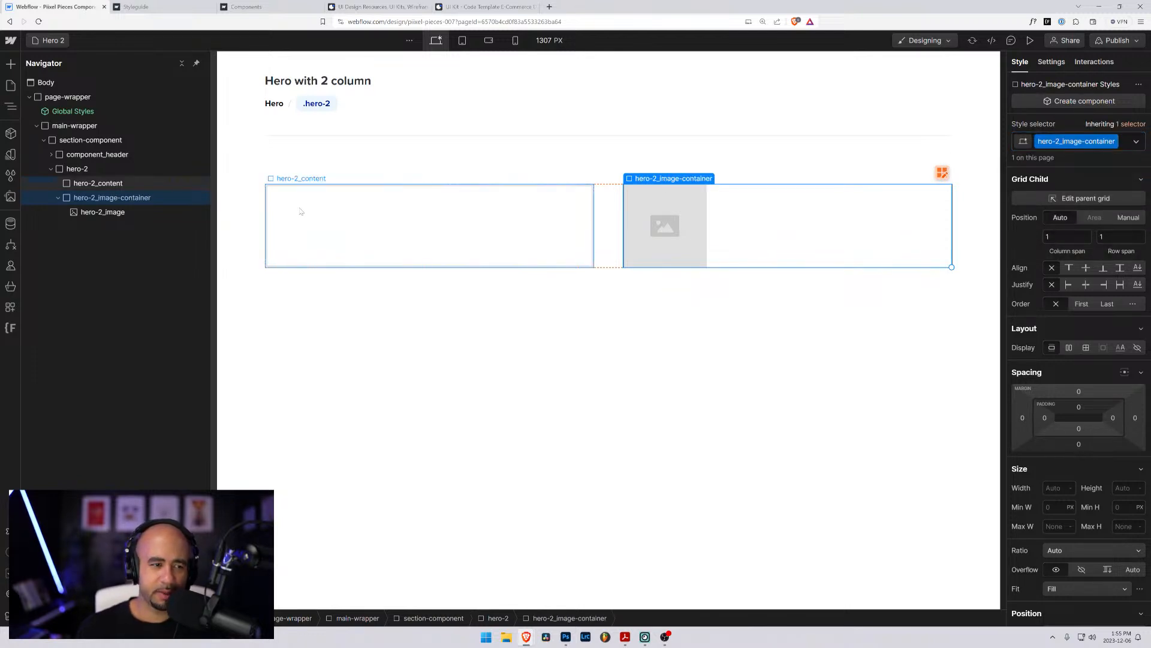
- Set the width of the hero-2_image element to 100%
click(116, 212)
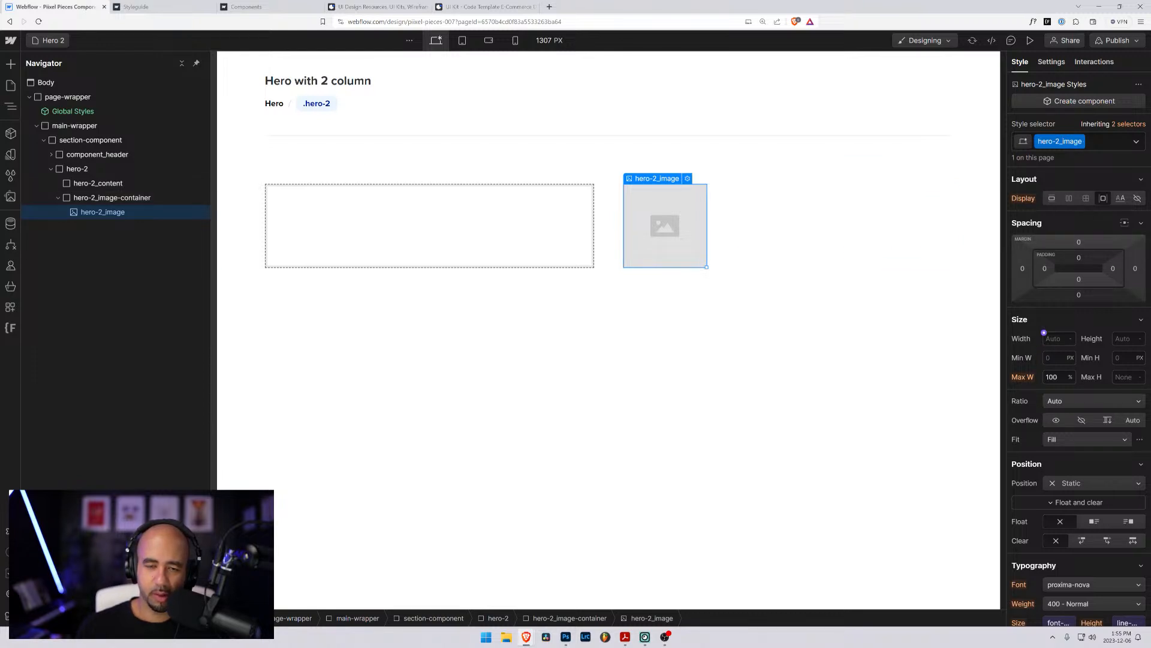
click(1056, 339)
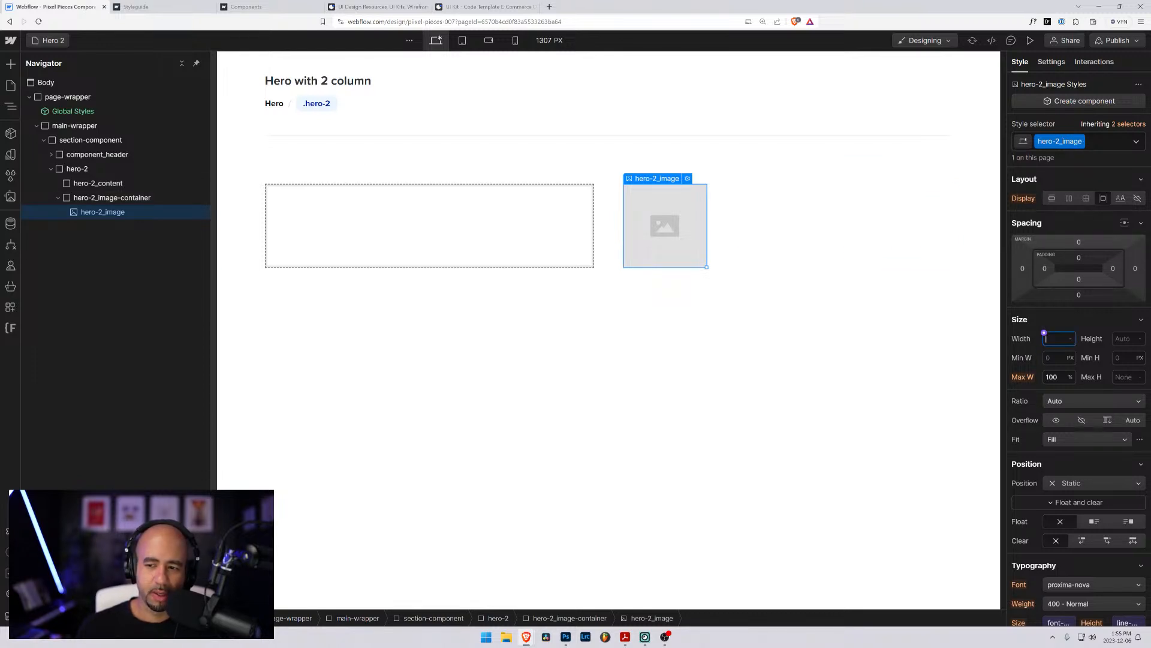
text(100%)
key(Return)
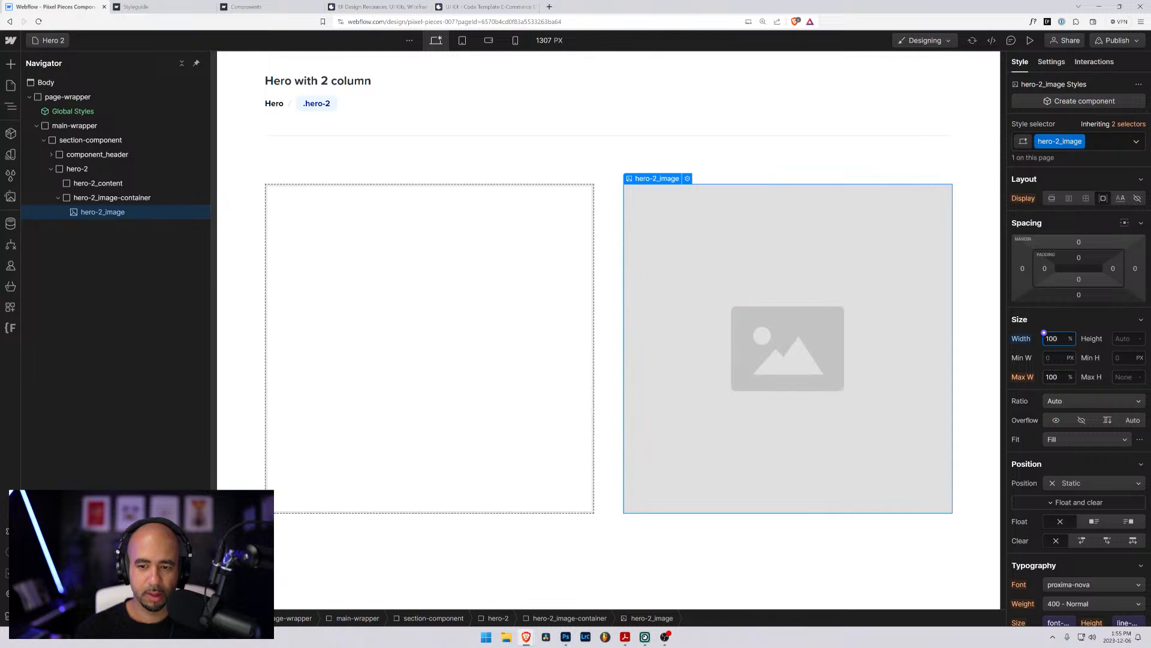
click(1065, 325)
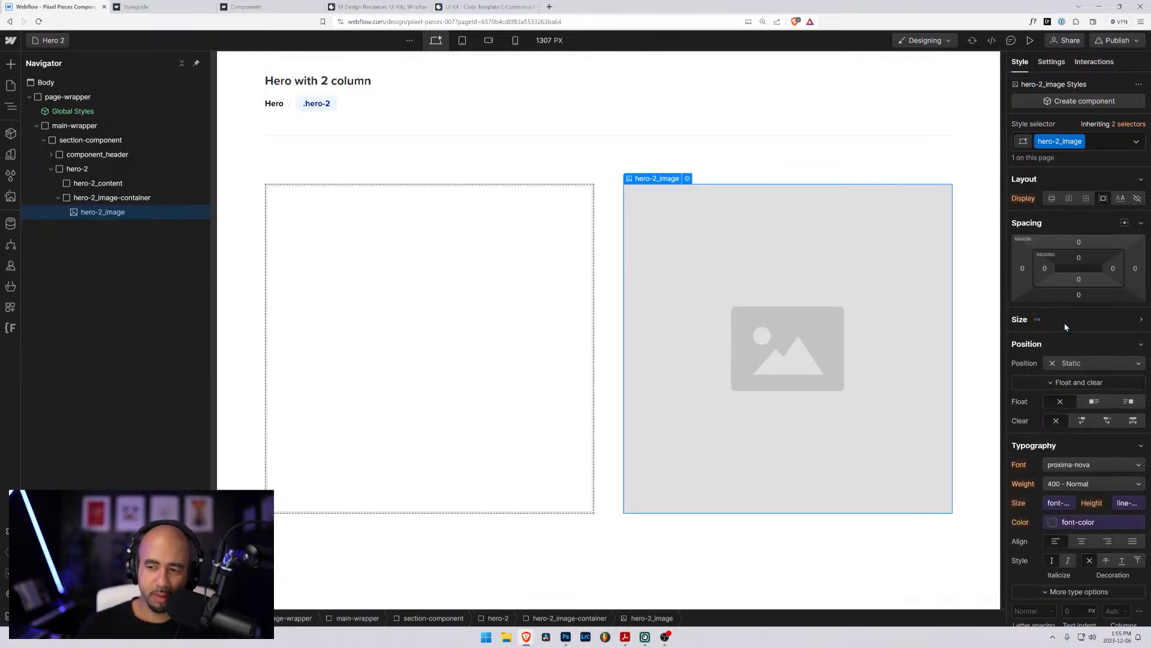
click(1072, 324)
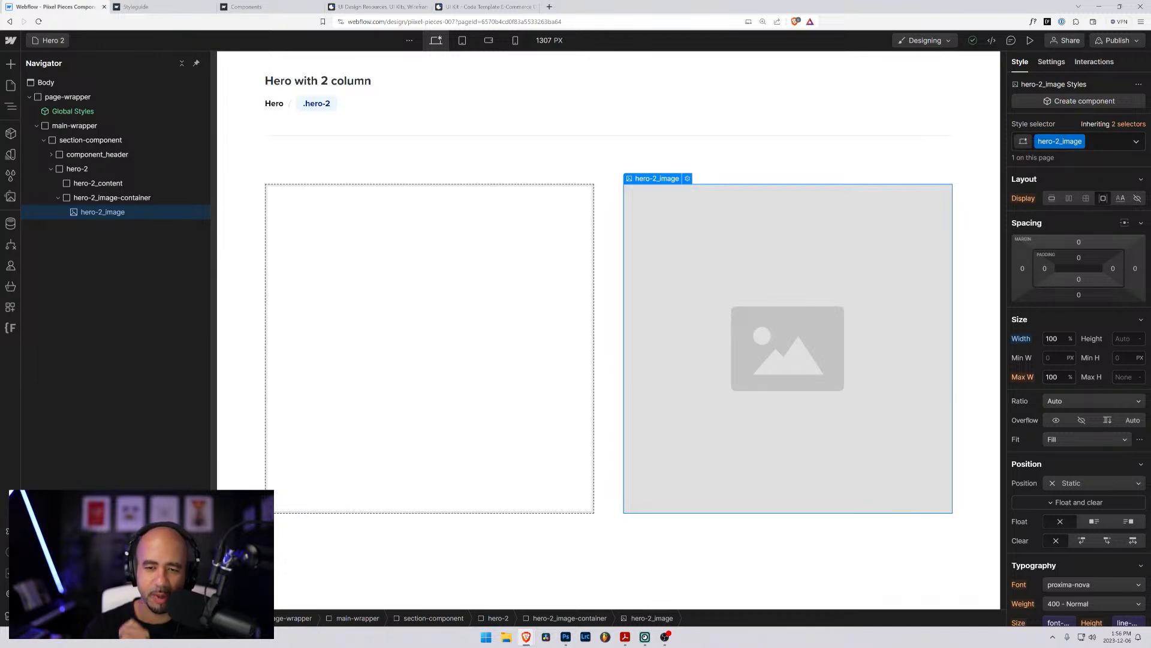
click(87, 182)
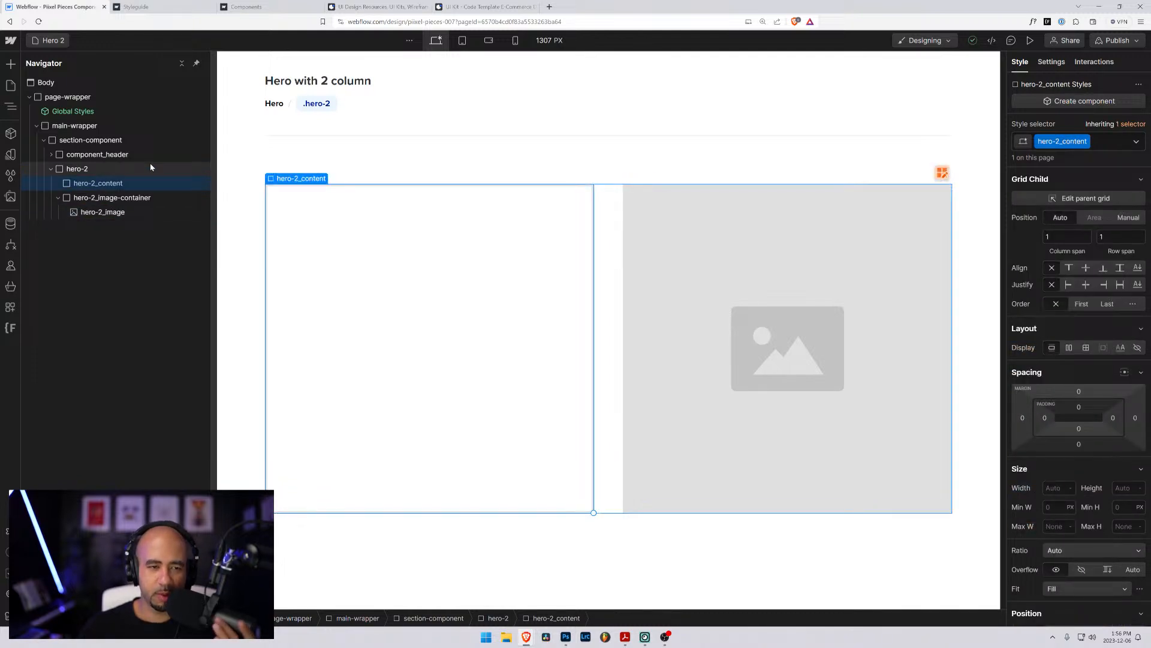
click(114, 198)
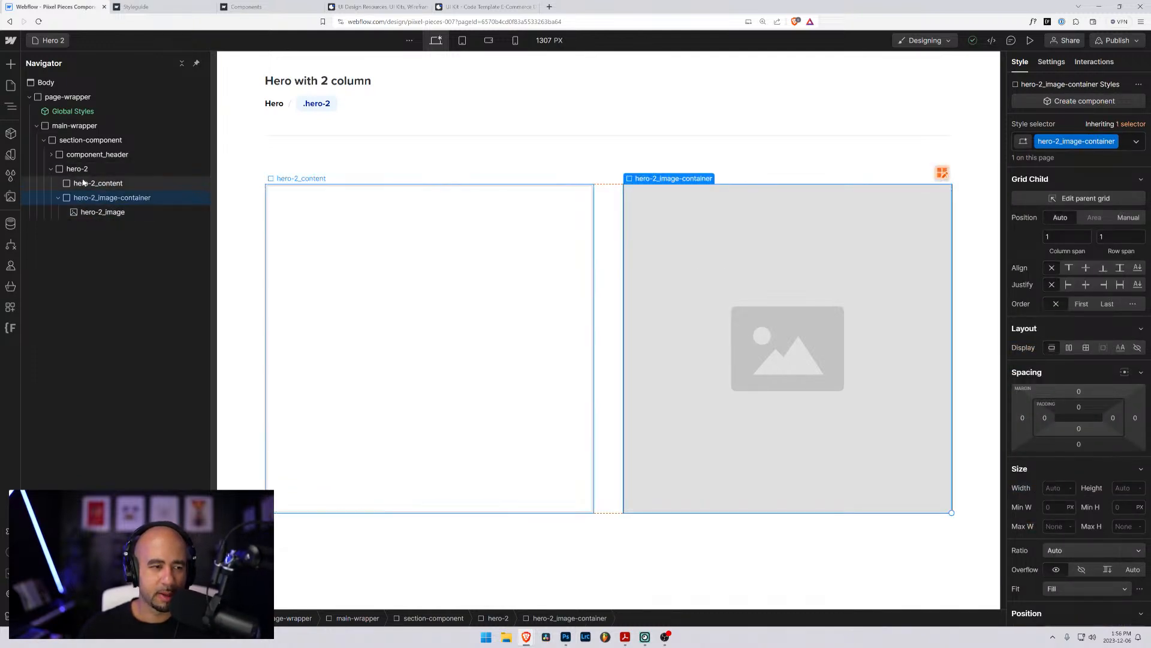
click(79, 212)
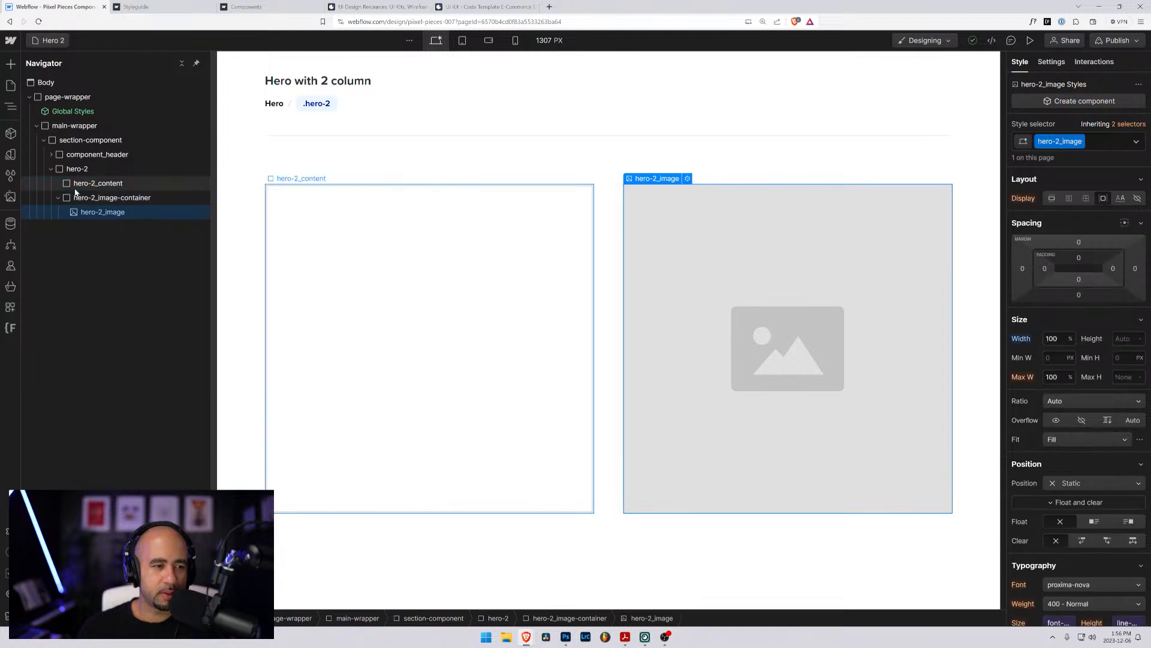
click(73, 185)
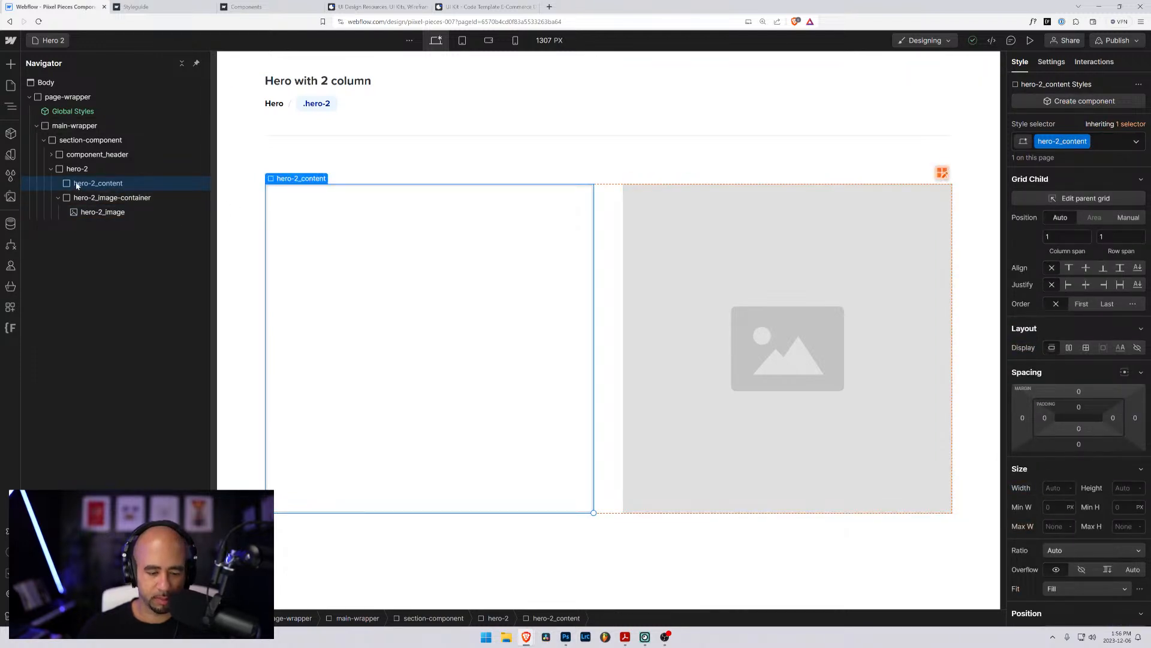
- Open the Hero page and examine the element structure and classes of its title, subtitle, button group and subscribe form
click(53, 41)
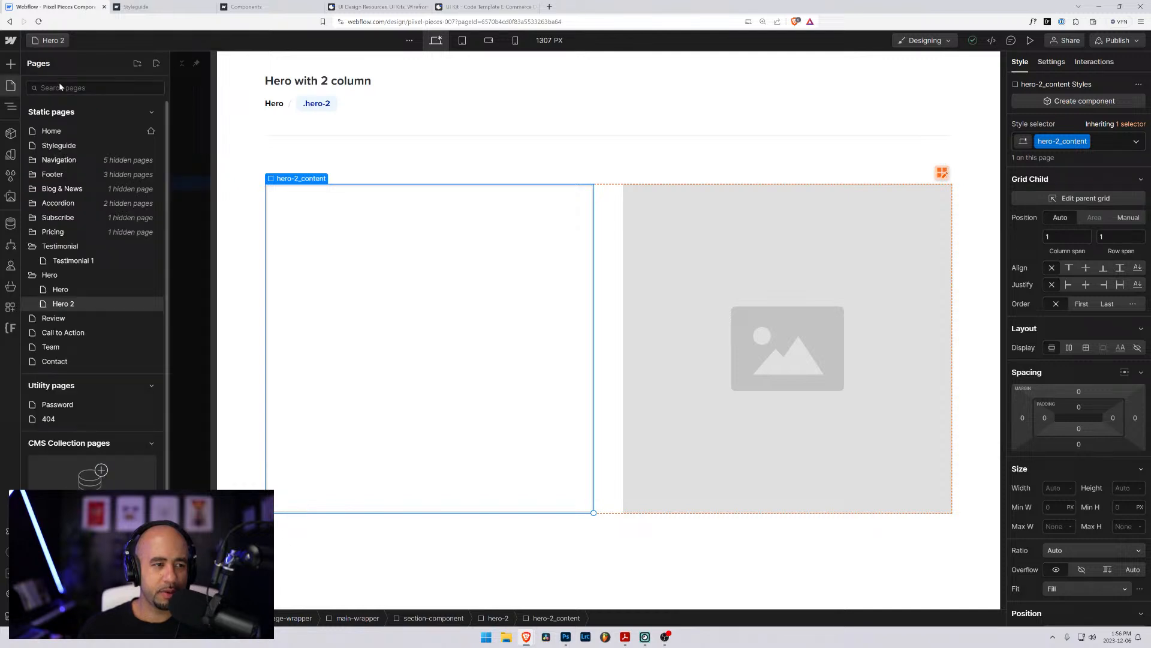
click(62, 290)
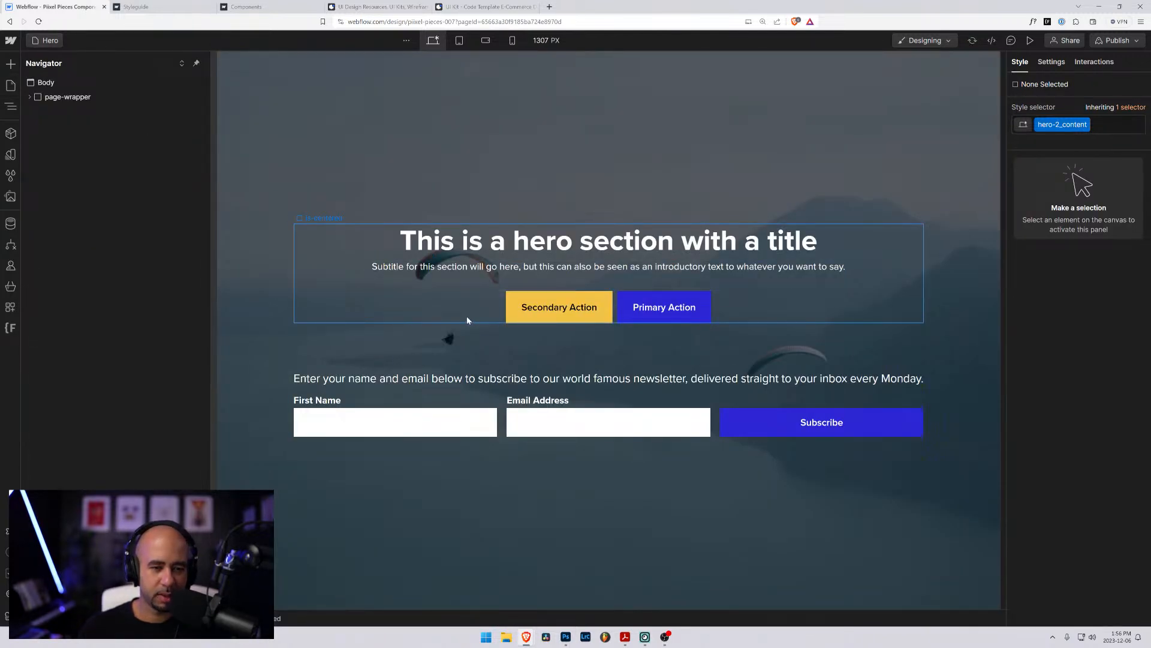
click(450, 304)
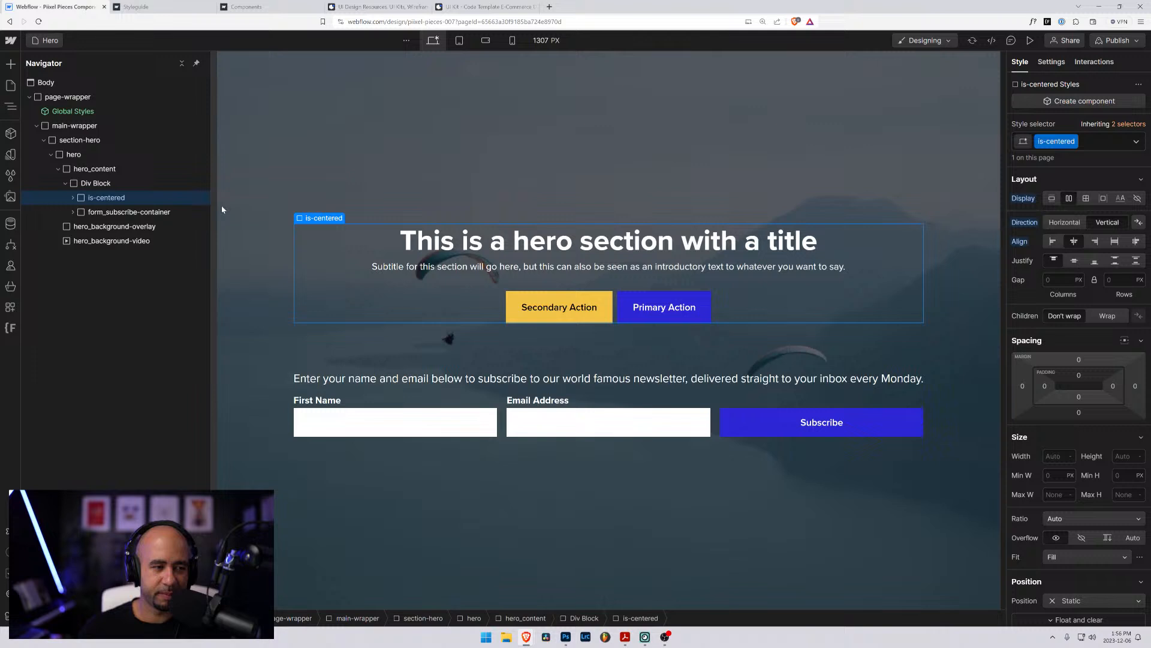
click(72, 198)
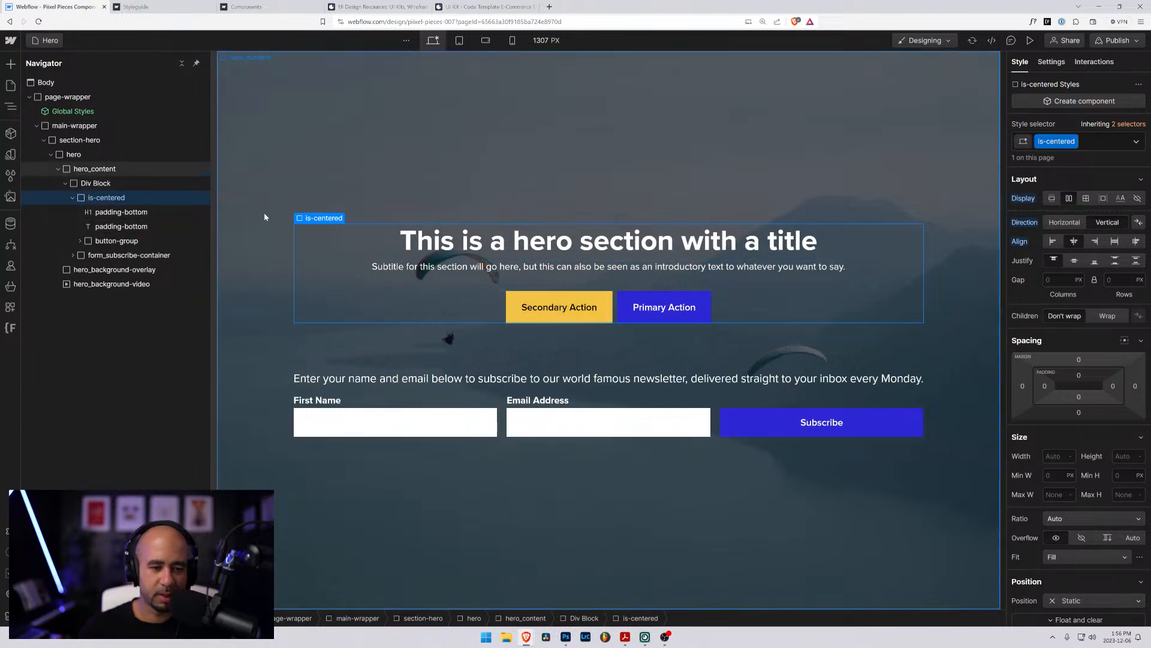
click(558, 245)
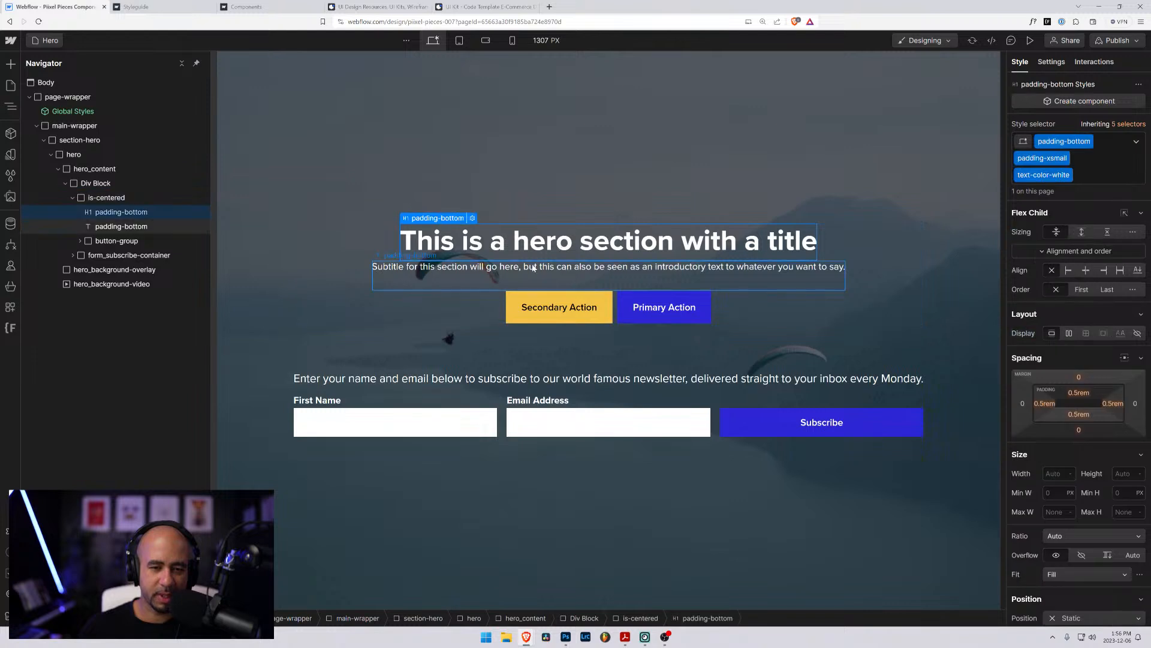
click(533, 268)
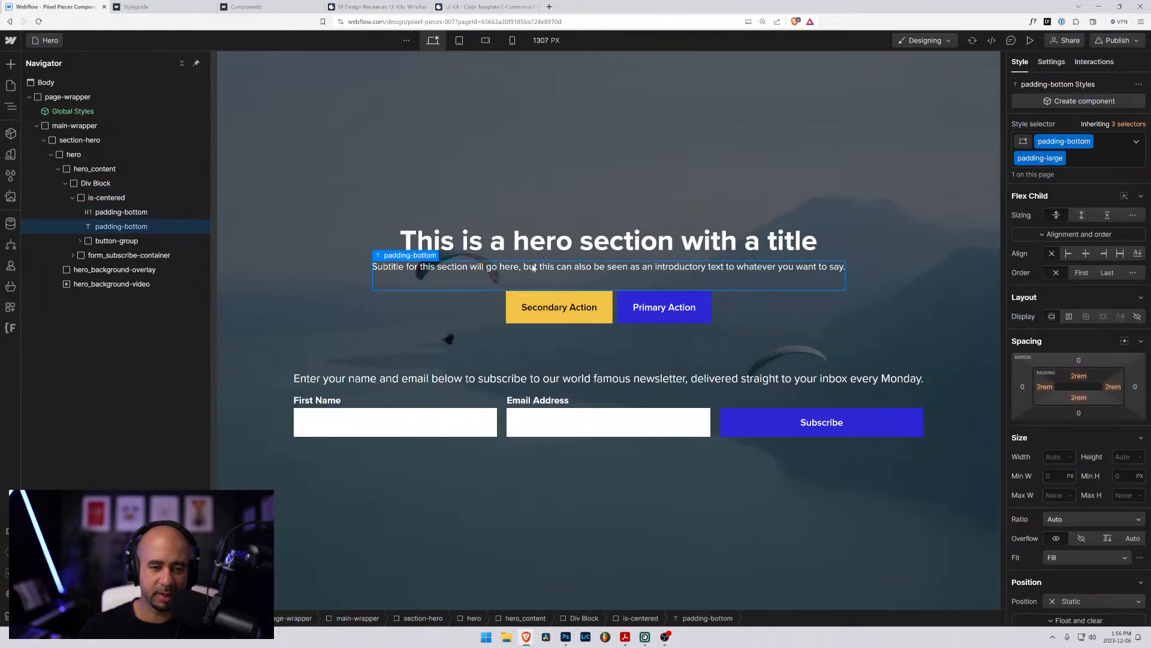
click(502, 379)
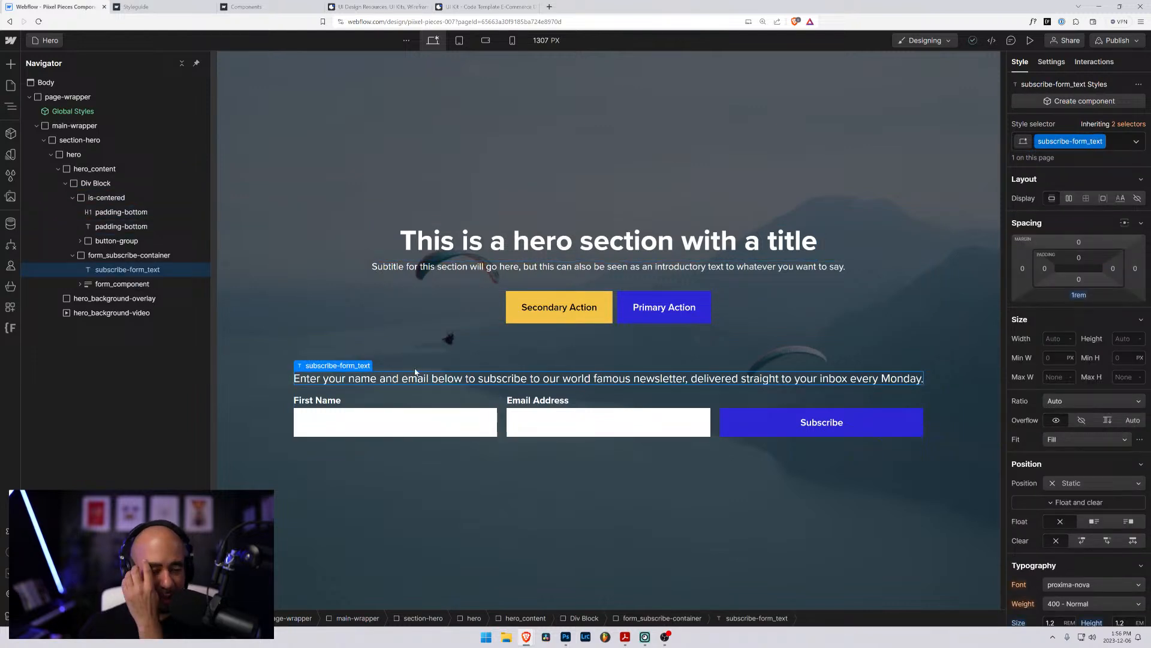
click(81, 285)
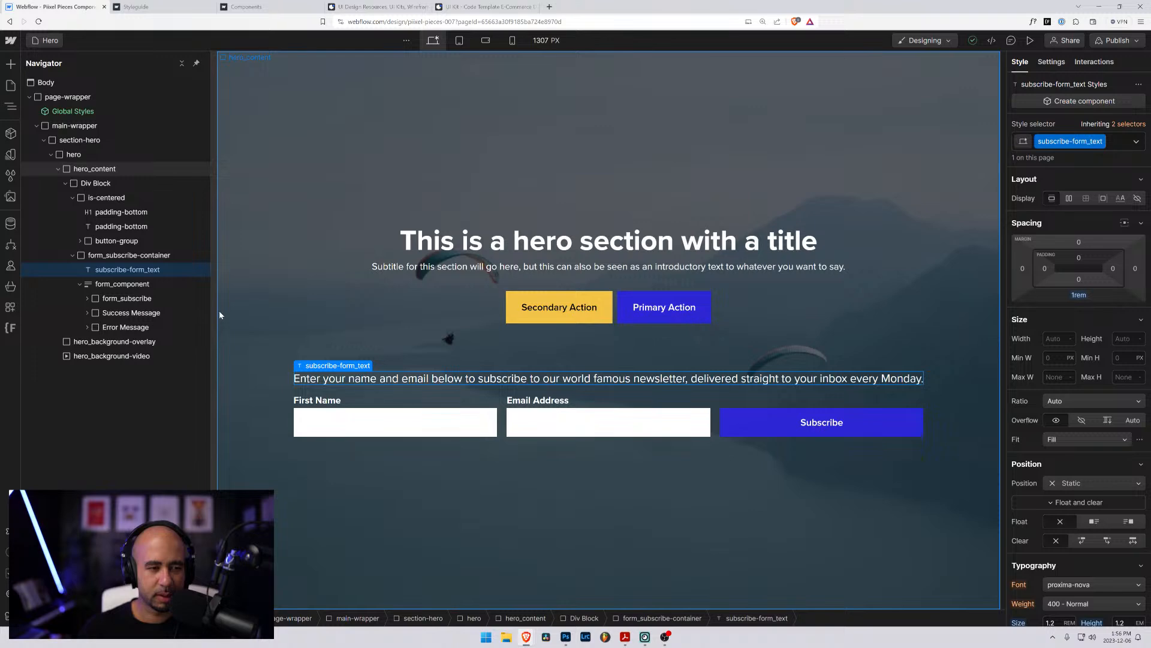
click(80, 241)
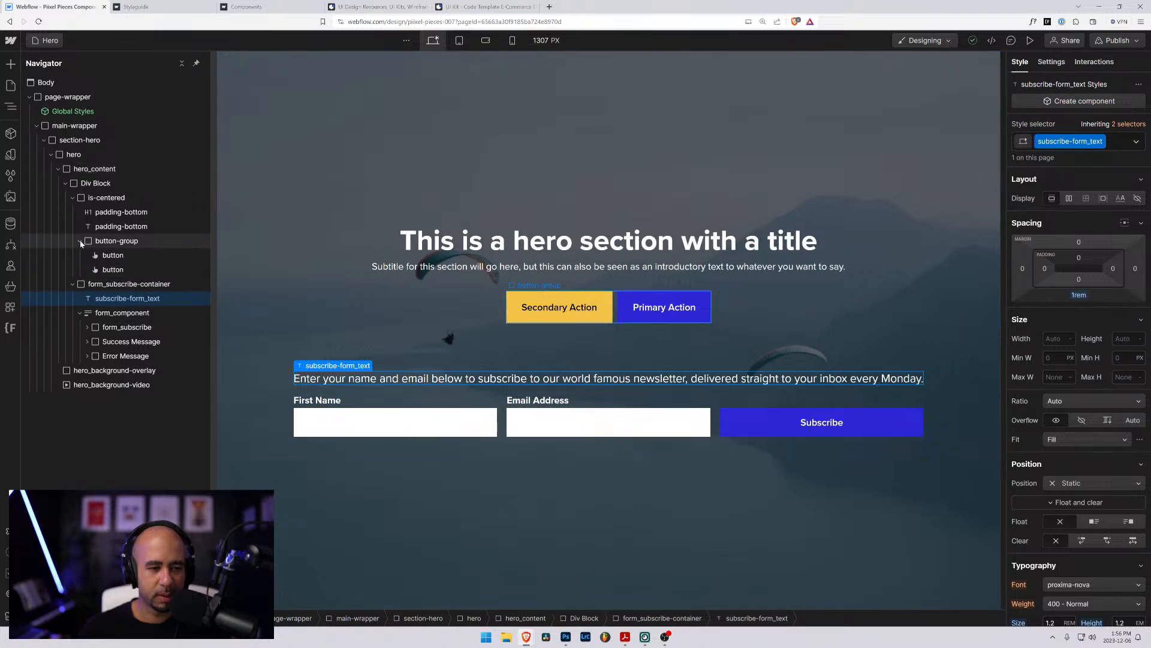
- Capture a screen snip of the Hero page's element tree and canvas, and paste it into Paint, moved aside as a reference
key(super+shift+s)
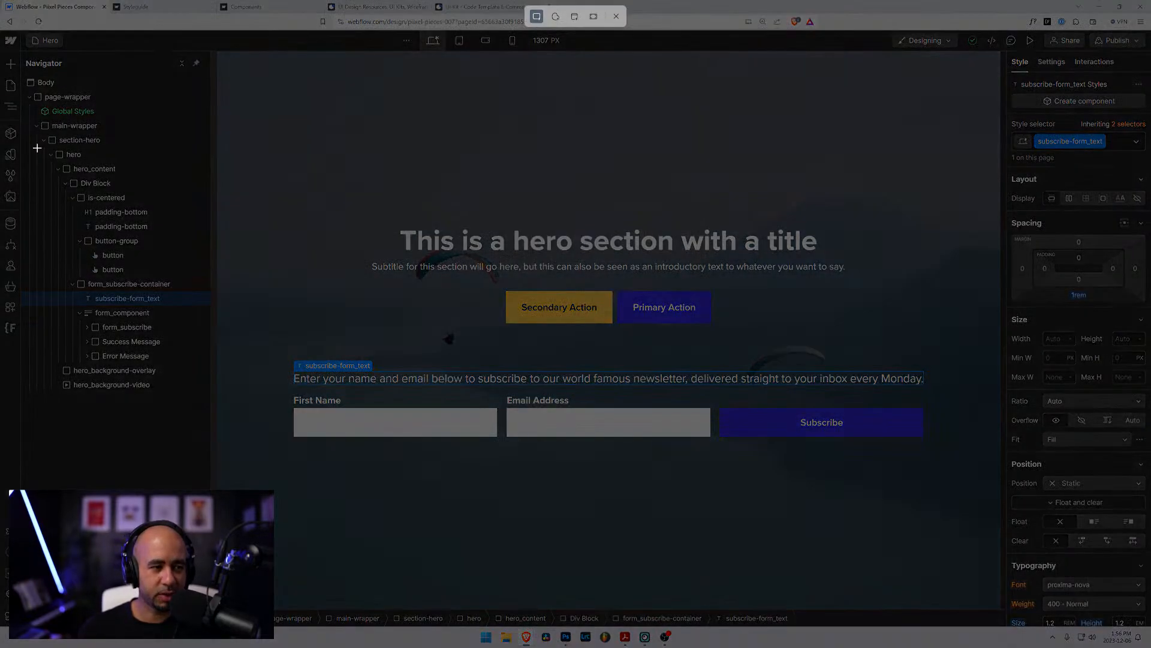
drag(6, 124, 701, 482)
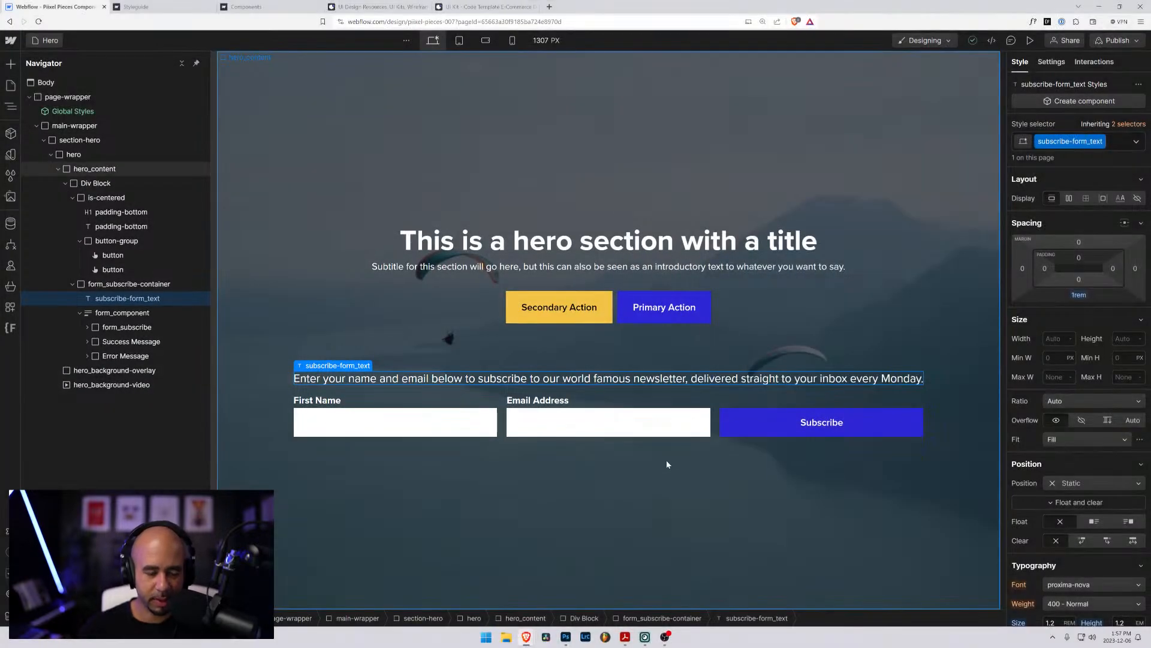
key(super)
text(pain)
key(Return)
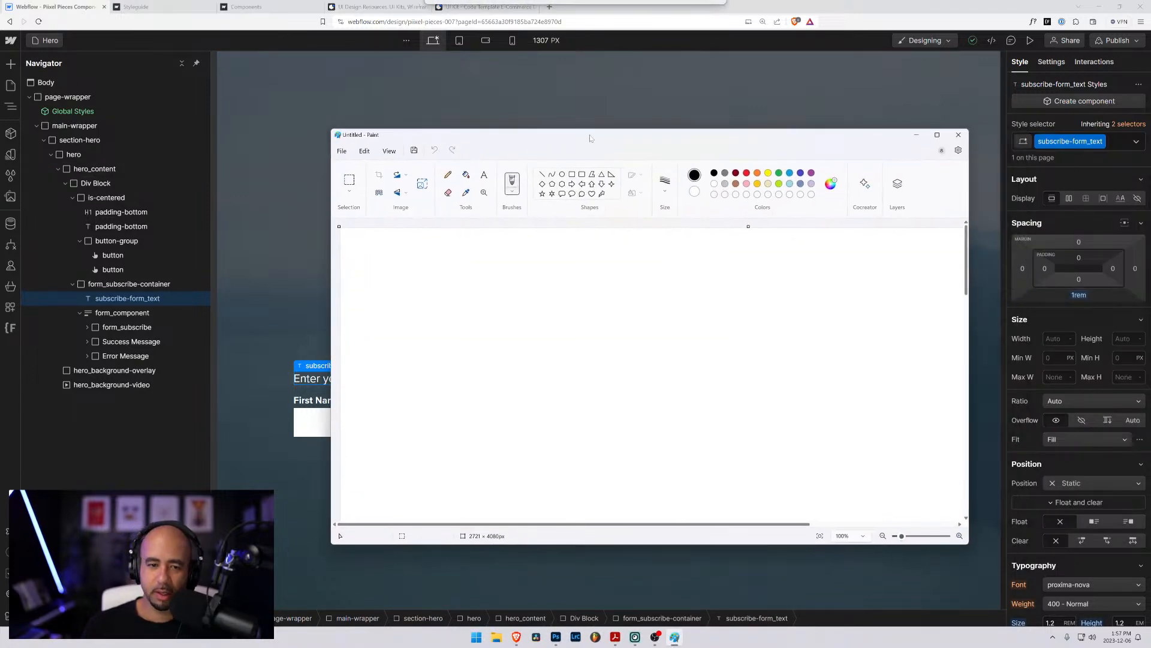
key(ctrl+v)
drag(527, 138, 1150, 187)
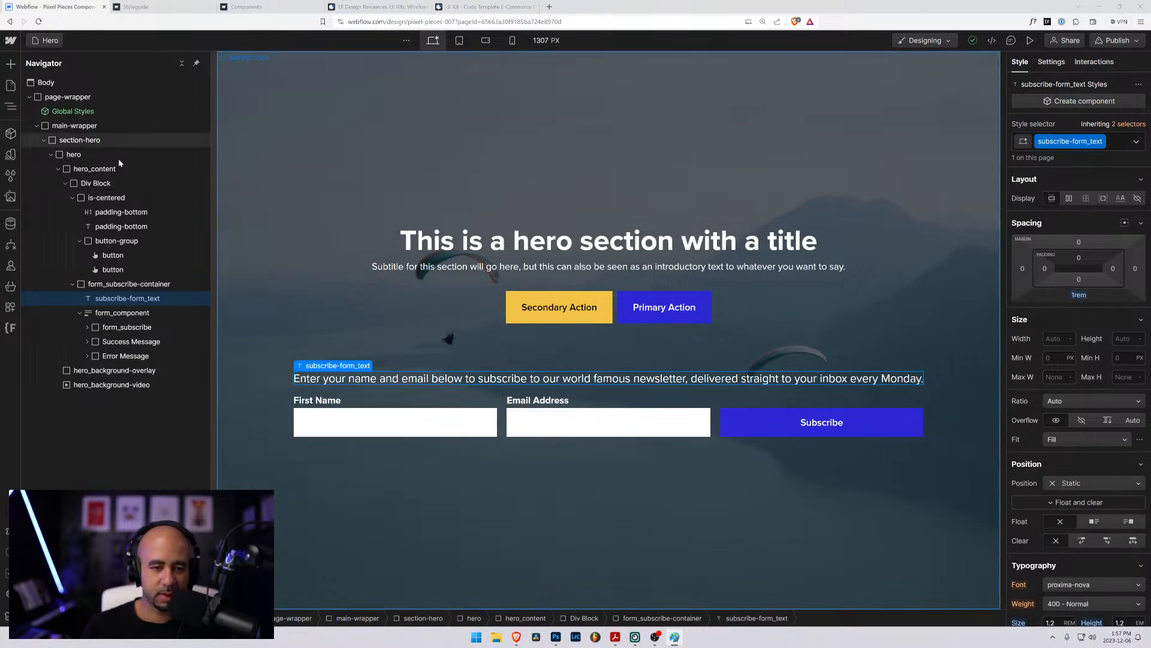
- Return to the Hero 2 page
click(48, 40)
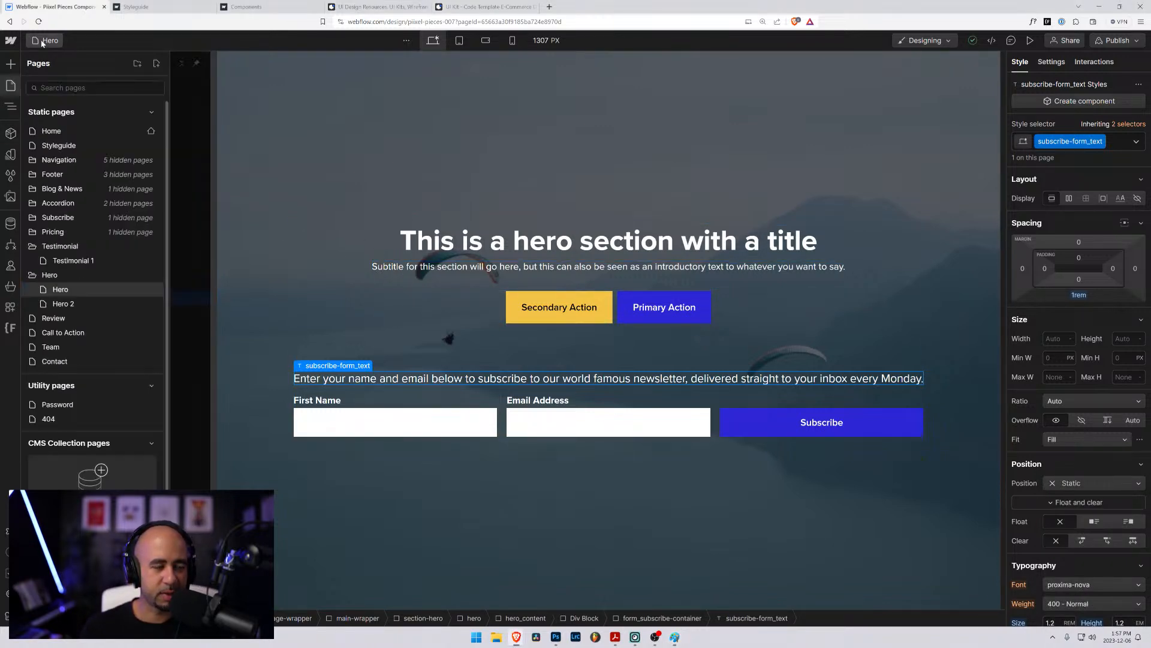
click(60, 303)
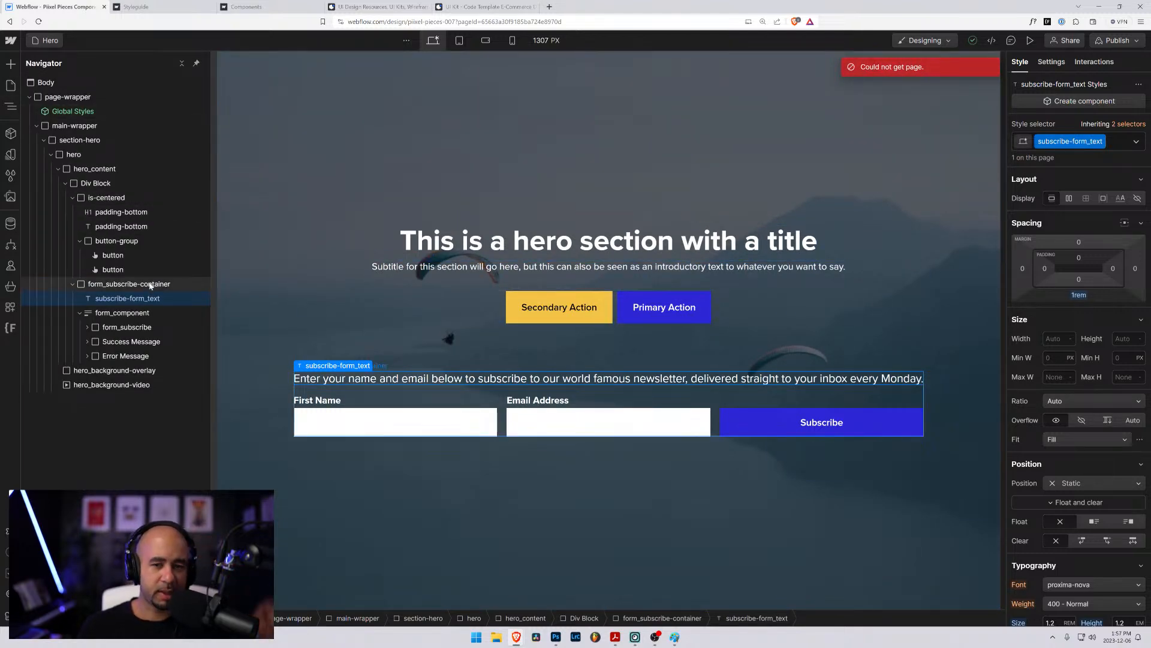
click(48, 41)
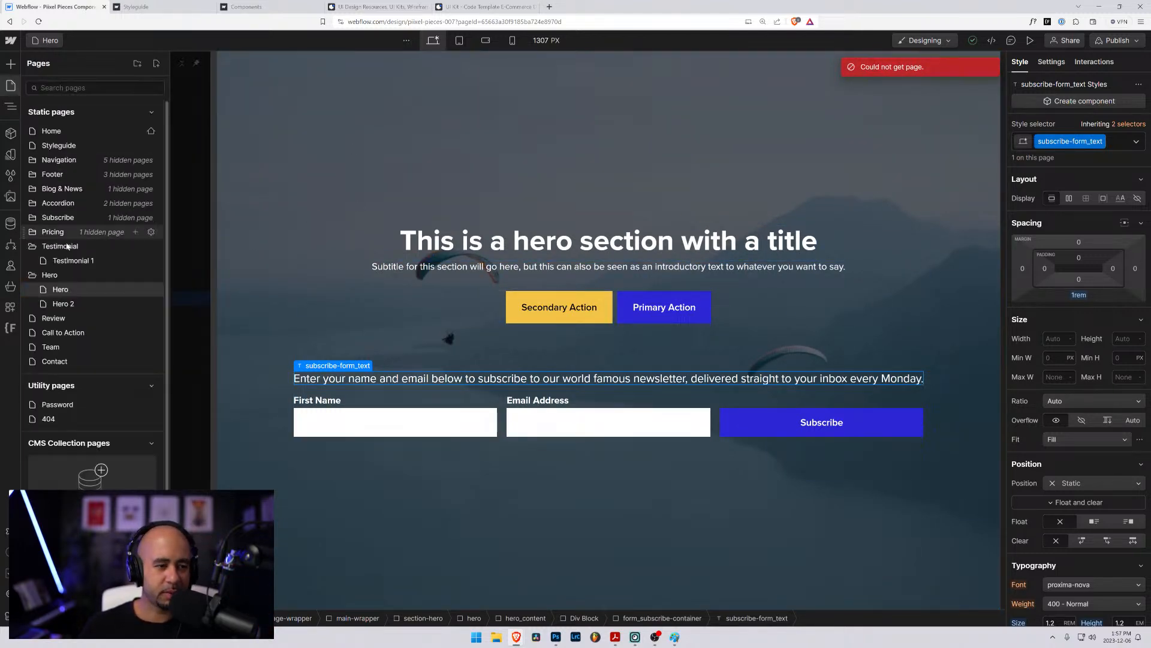
click(63, 303)
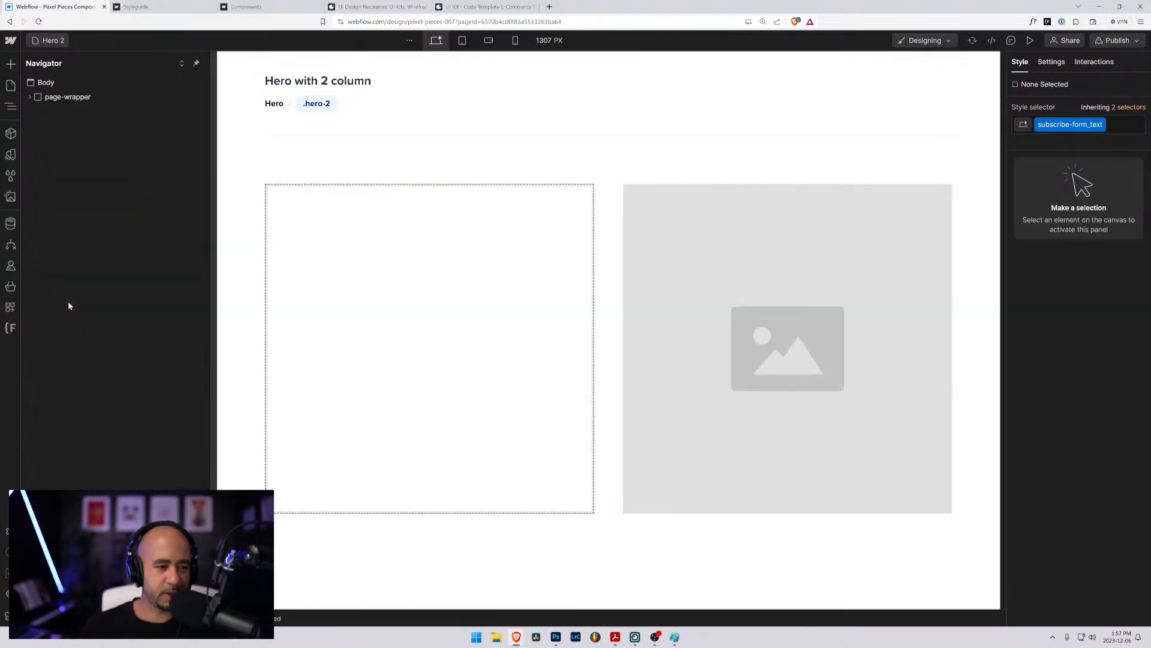
- Add an H1 heading inside the hero-2_content div
click(336, 257)
key(ctrl+k)
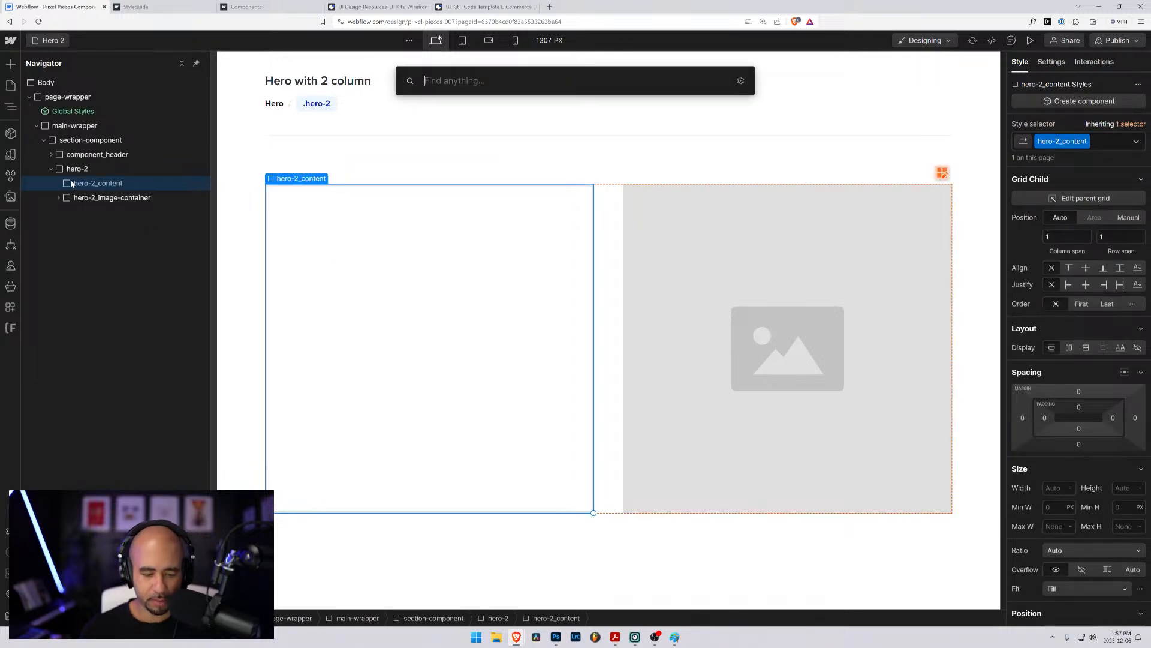
text(head)
key(Return)
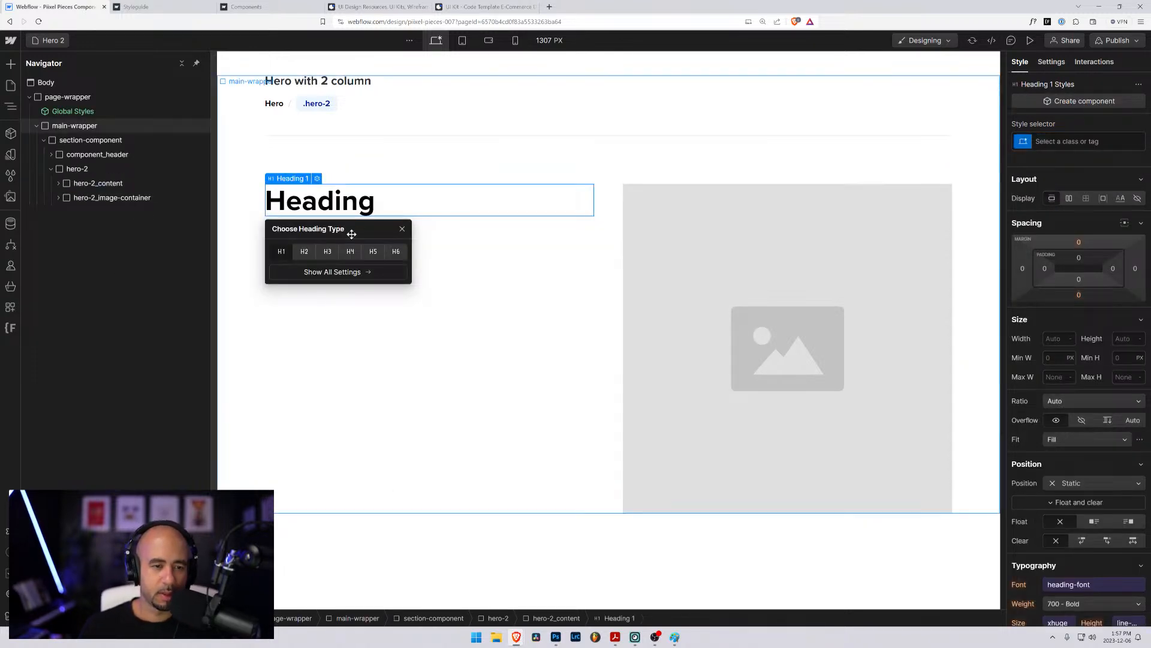
- Replace the placeholder text of the H1 heading in hero-2_content with "Welcome to our awesome website!"
double_click(336, 203)
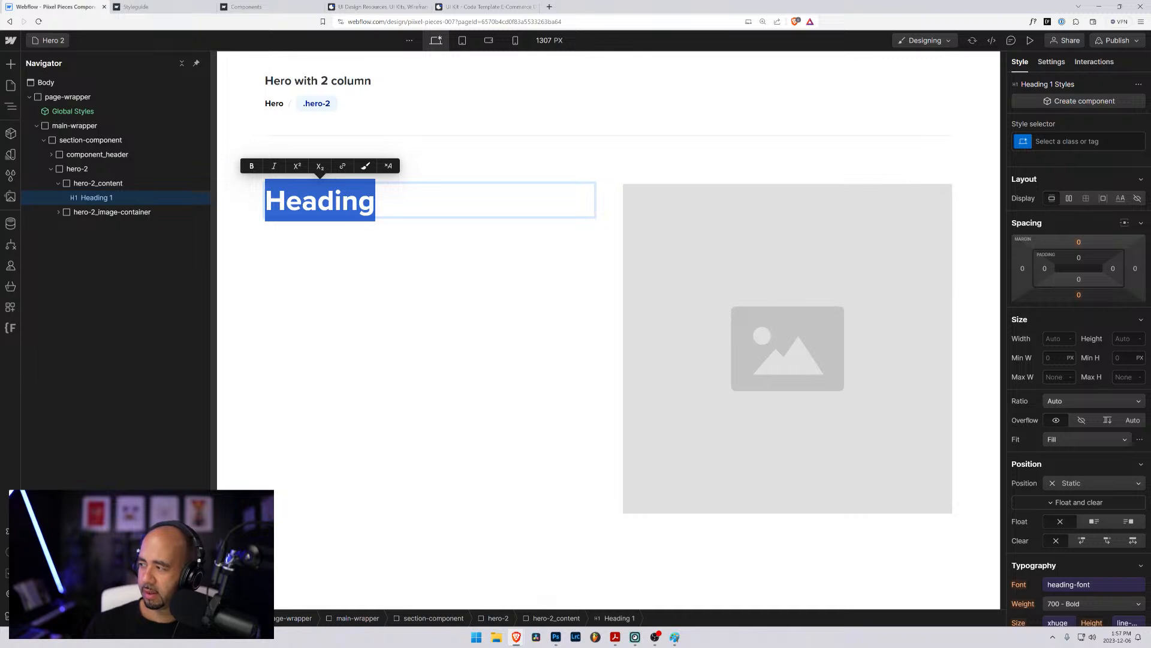
text(WElc)
key(BackSpace)
key(BackSpace)
key(BackSpace)
text(e)
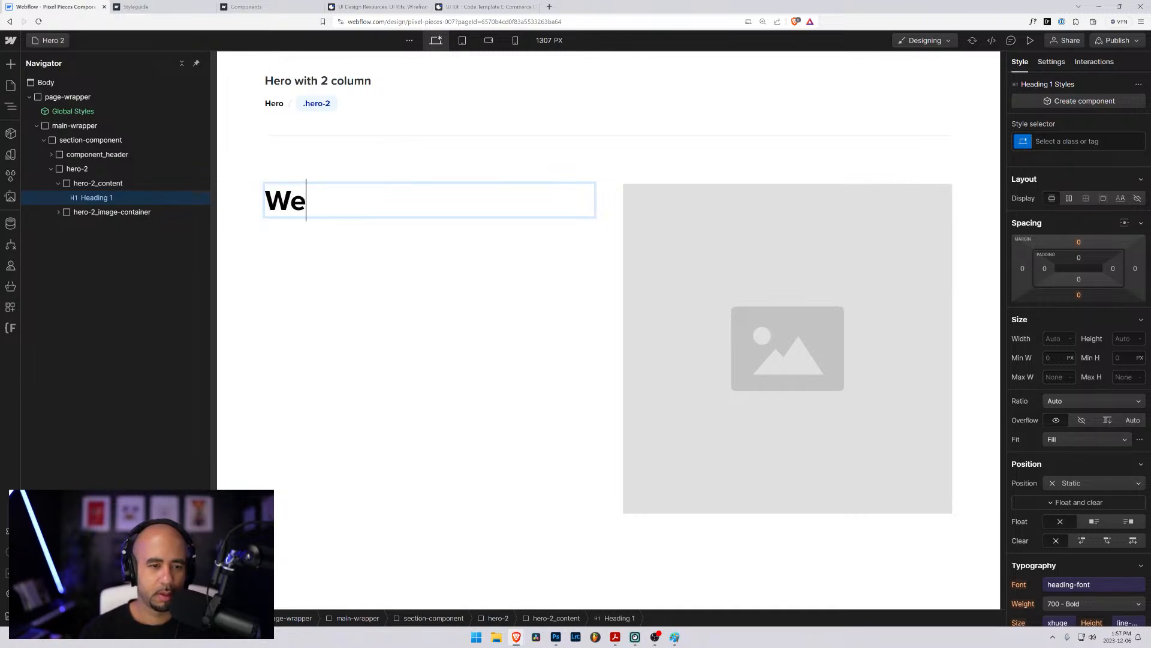
text(lcome to )
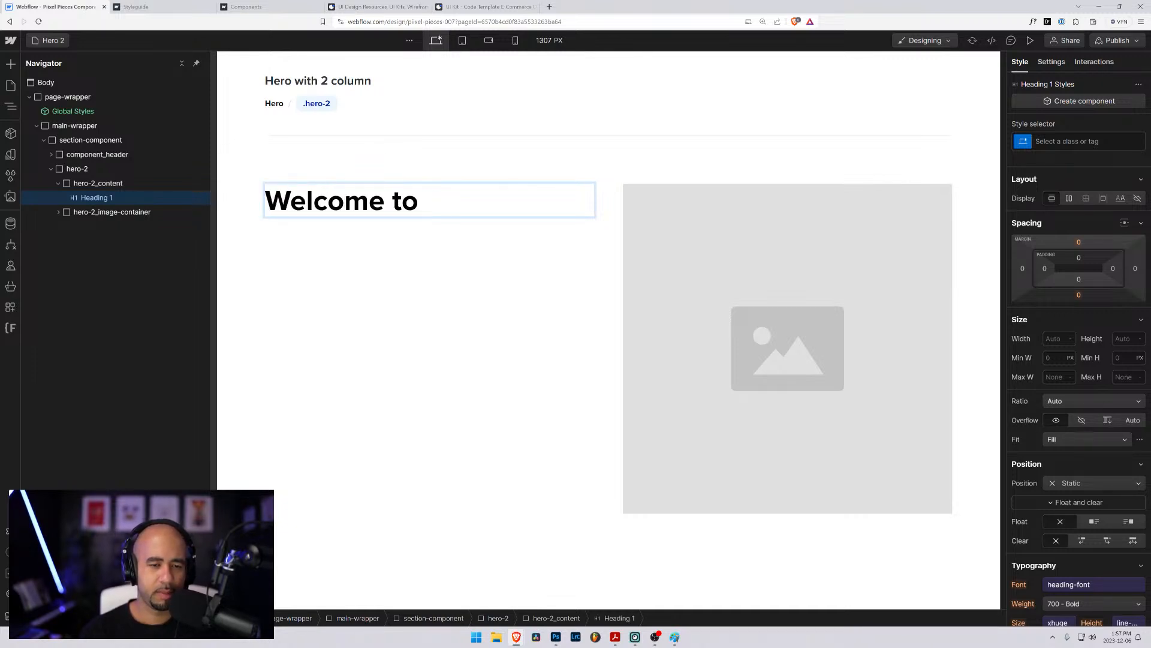
text(our aweomse webs)
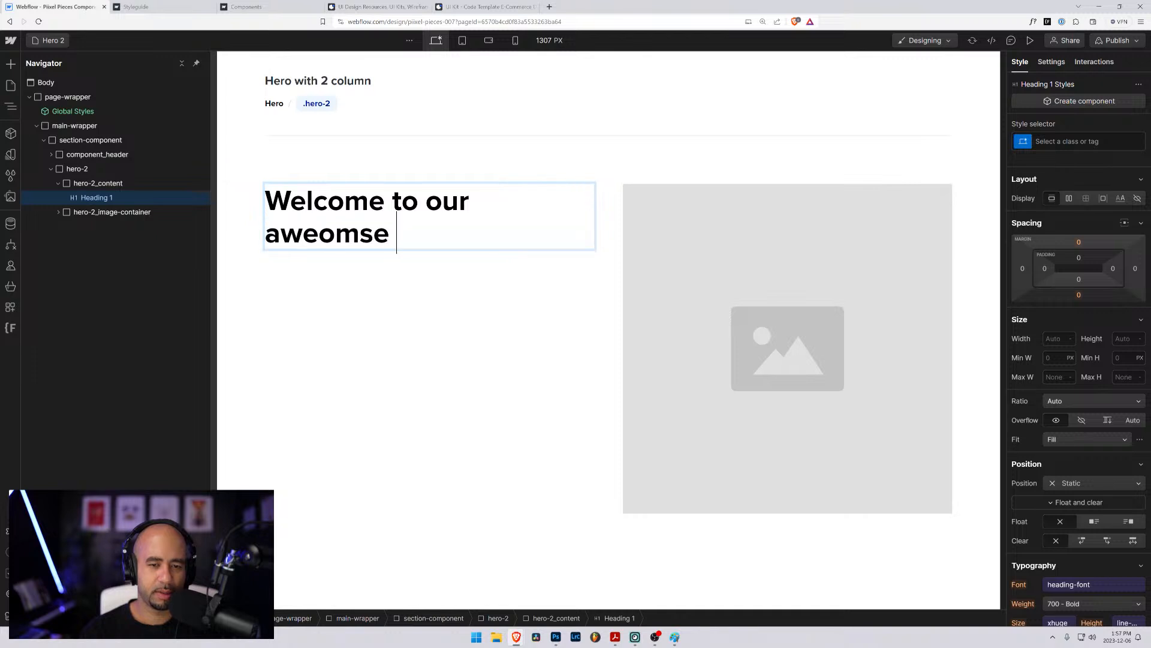
key(BackSpace)
key(BackSpace)
key(BackSpace)
key(BackSpace)
key(BackSpace)
key(BackSpace)
key(BackSpace)
key(BackSpace)
key(BackSpace)
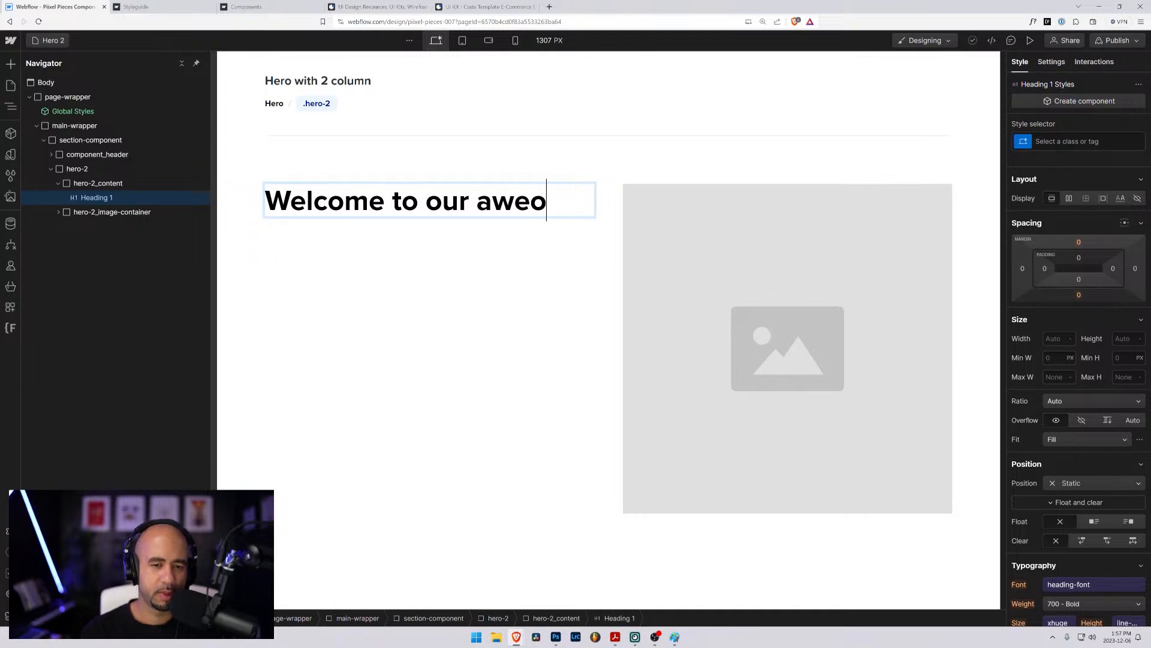
text(seome)
key(BackSpace)
key(BackSpace)
key(BackSpace)
key(BackSpace)
key(BackSpace)
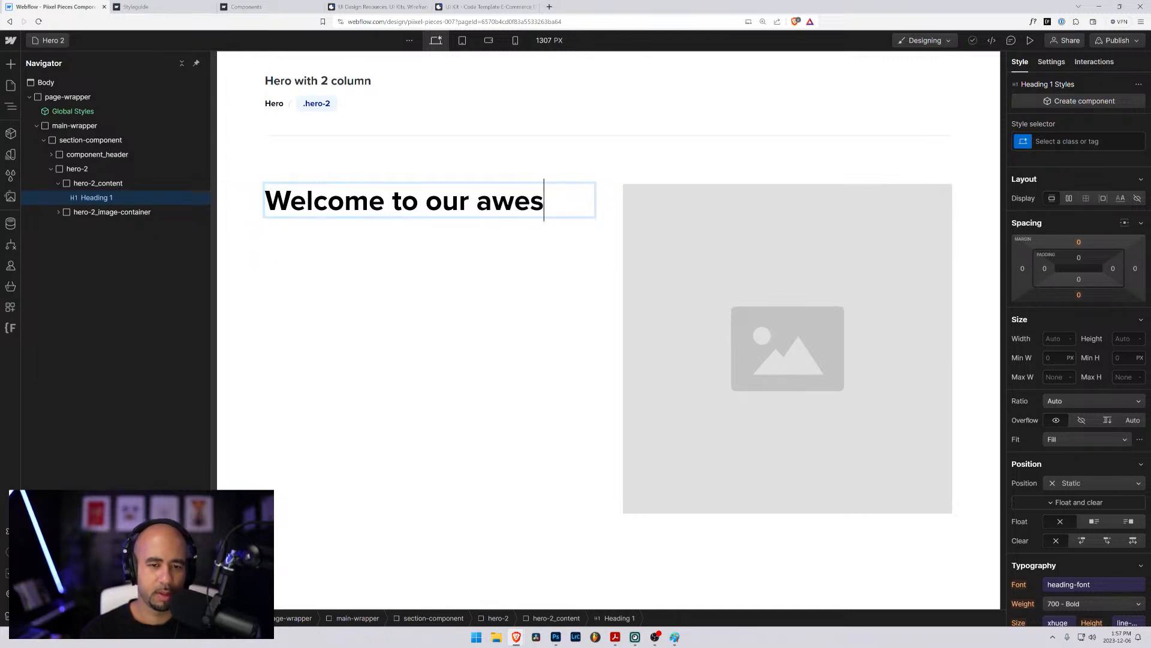
text(ome website!)
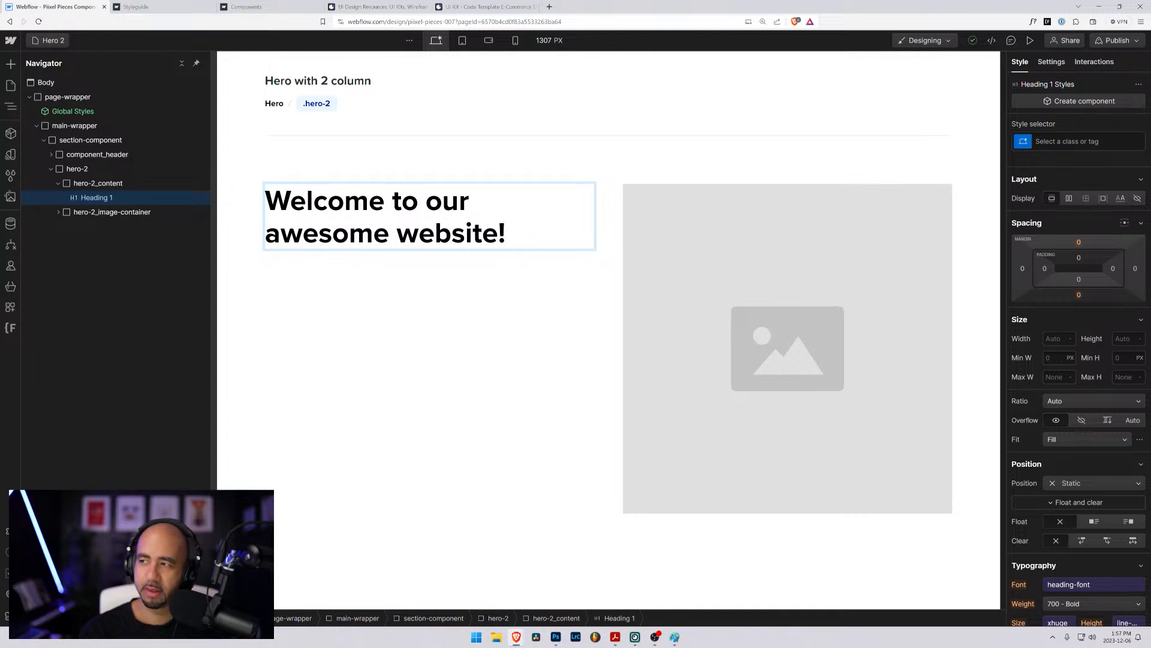
- Add a text block directly below the H1 heading inside the hero-2_content div
click(87, 212)
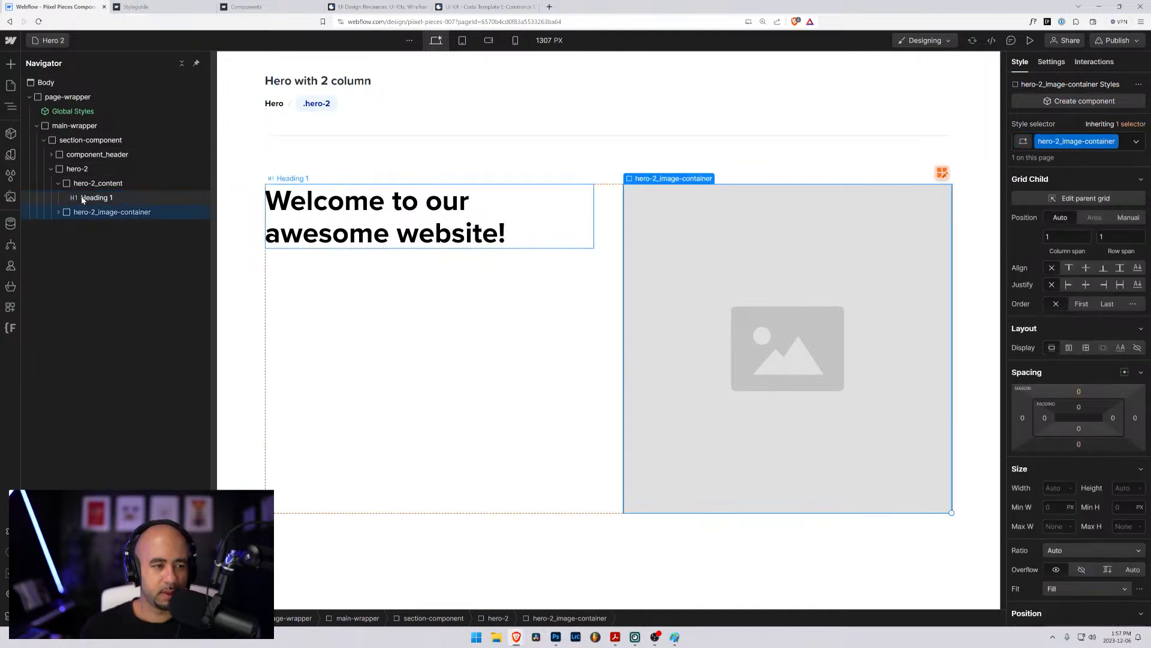
click(82, 199)
key(ctrl+k)
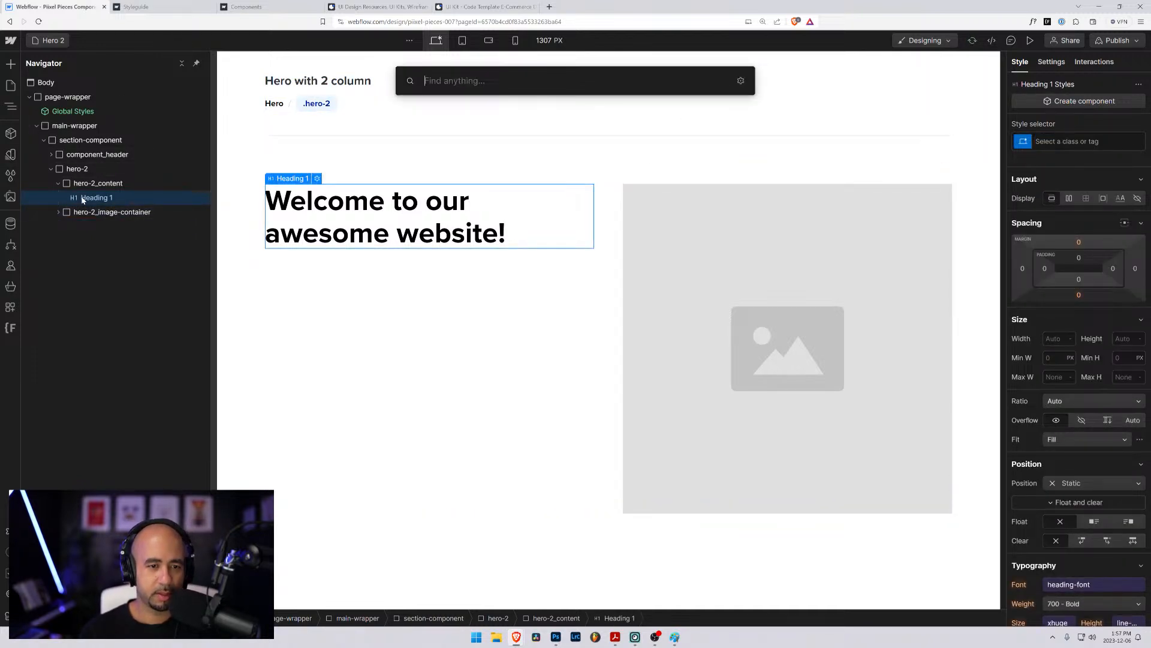
text(text)
key(Down)
key(Return)
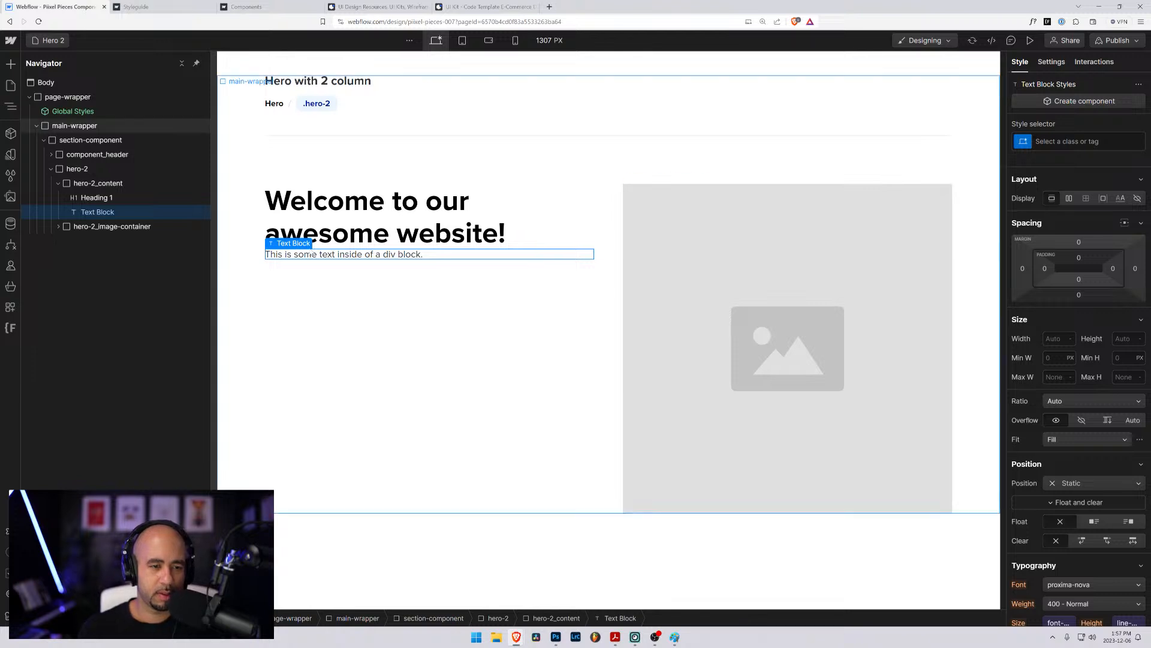
- Replace the text block's content with "This is a subsection below the hero title to give you a better idea of who we are or what we do."
double_click(311, 254)
text(This )
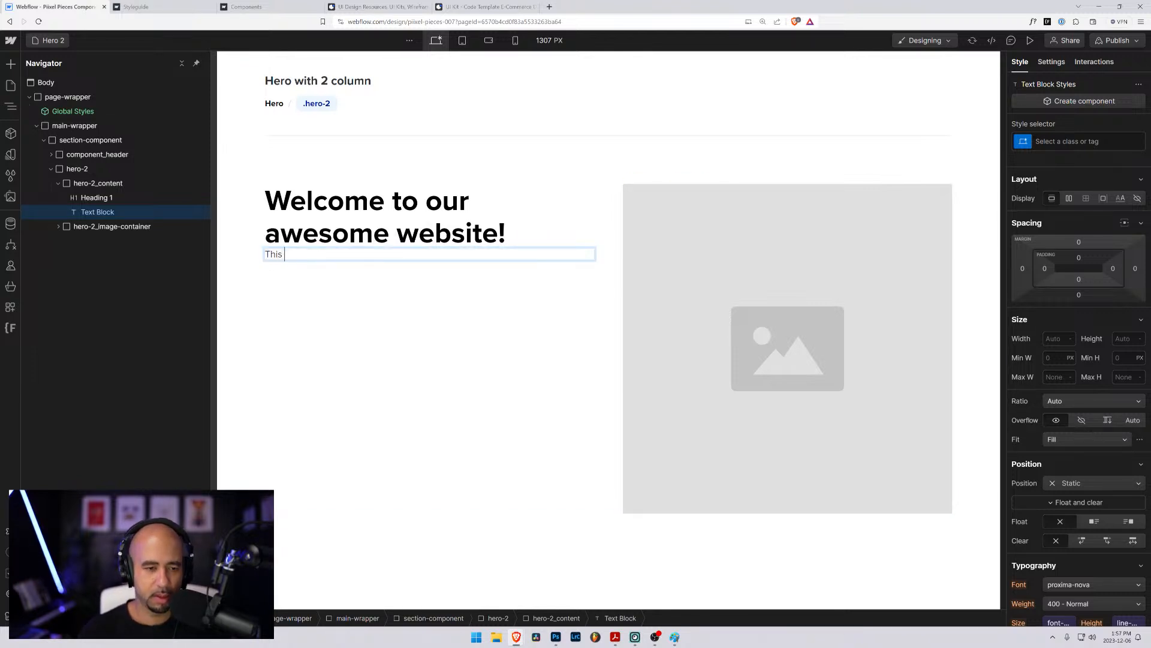
text(is a s)
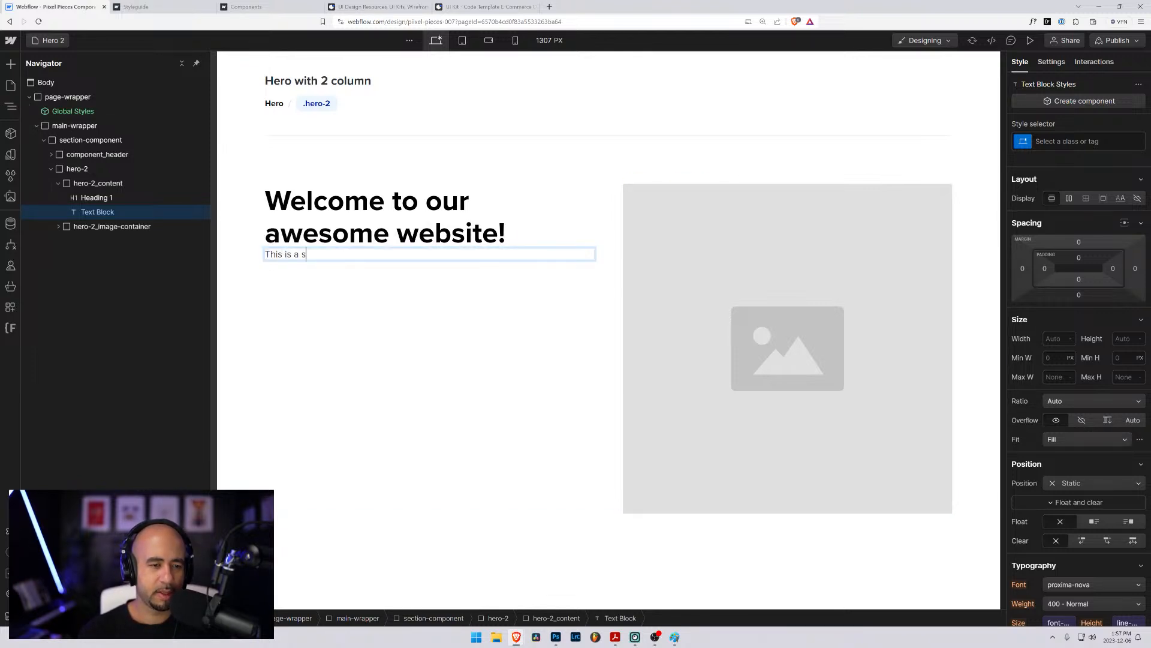
text(ubsect)
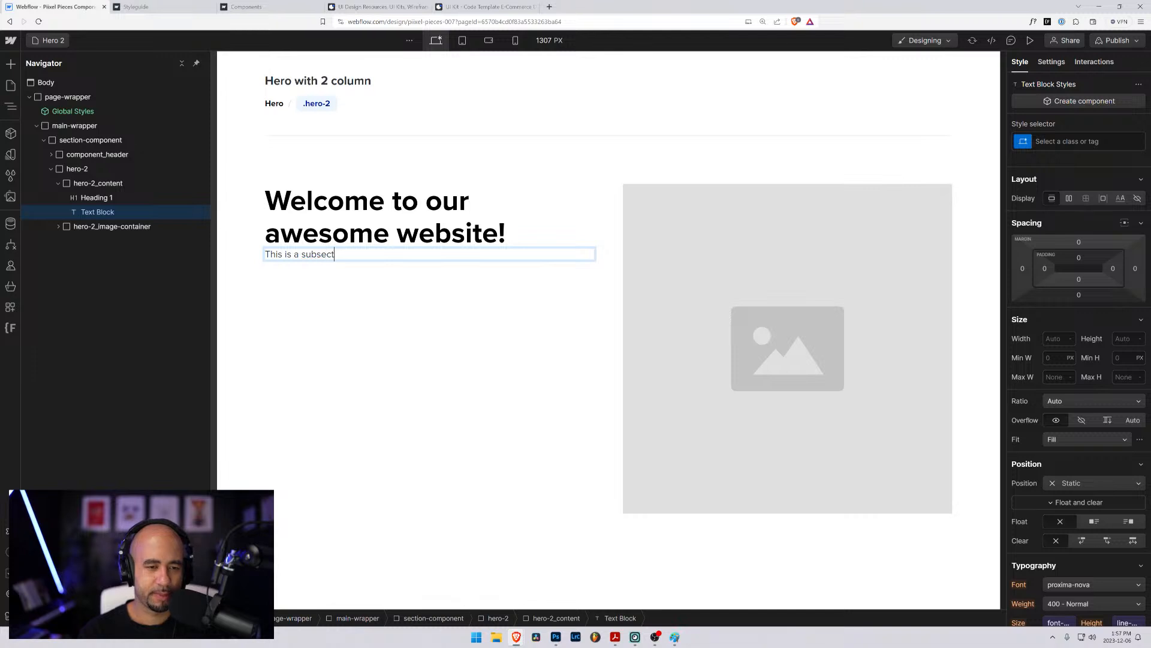
text(ion)
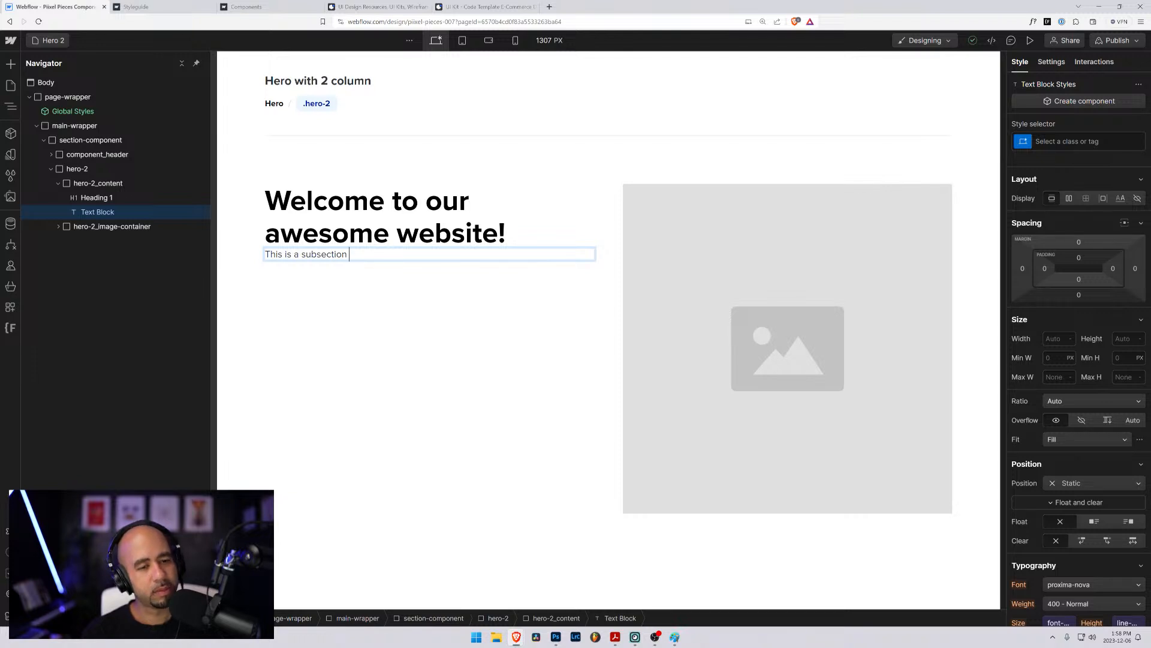
text(of the hero)
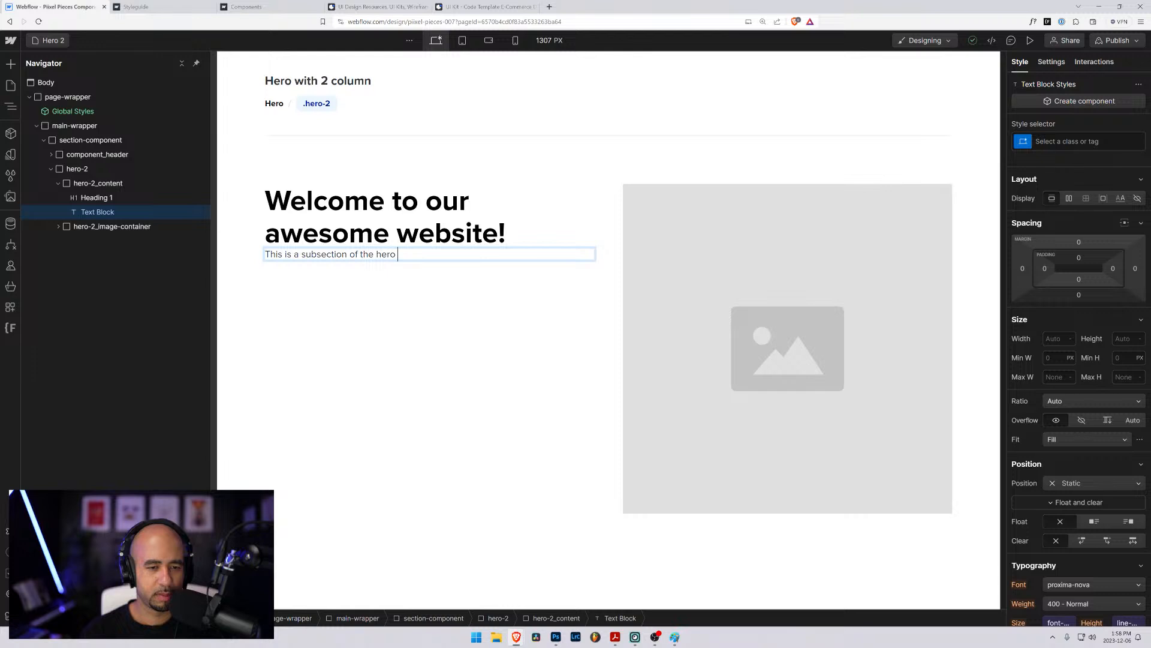
key(ctrl+shift+Left)
key(ctrl+shift+Left)
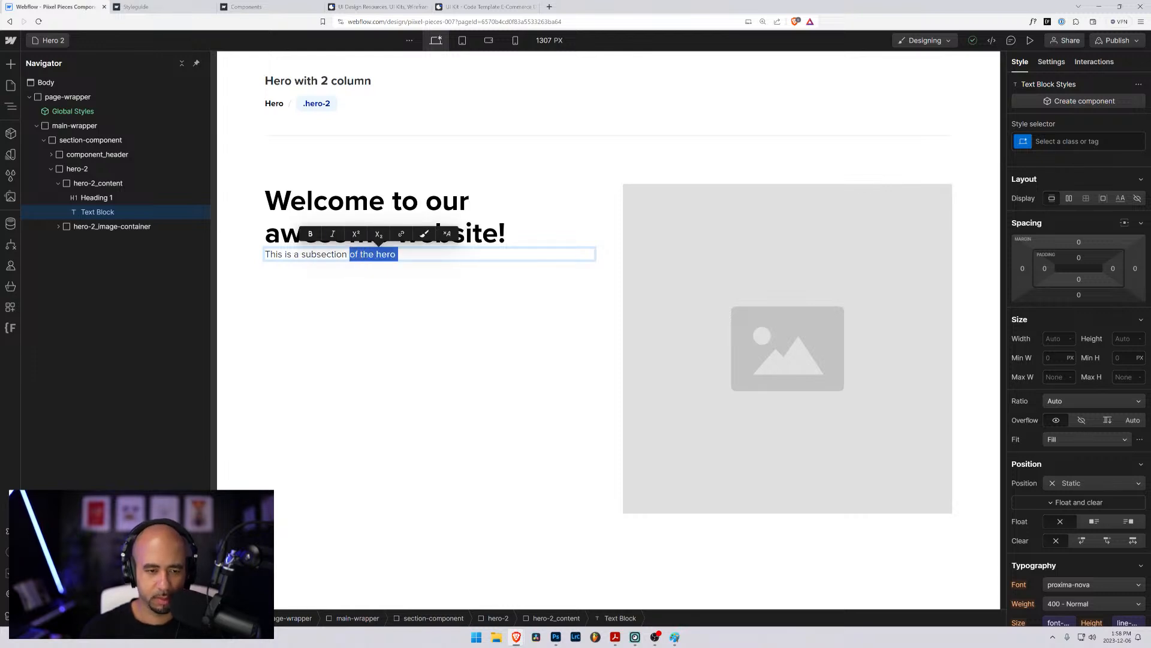
key(ctrl+shift+Left)
text(below )
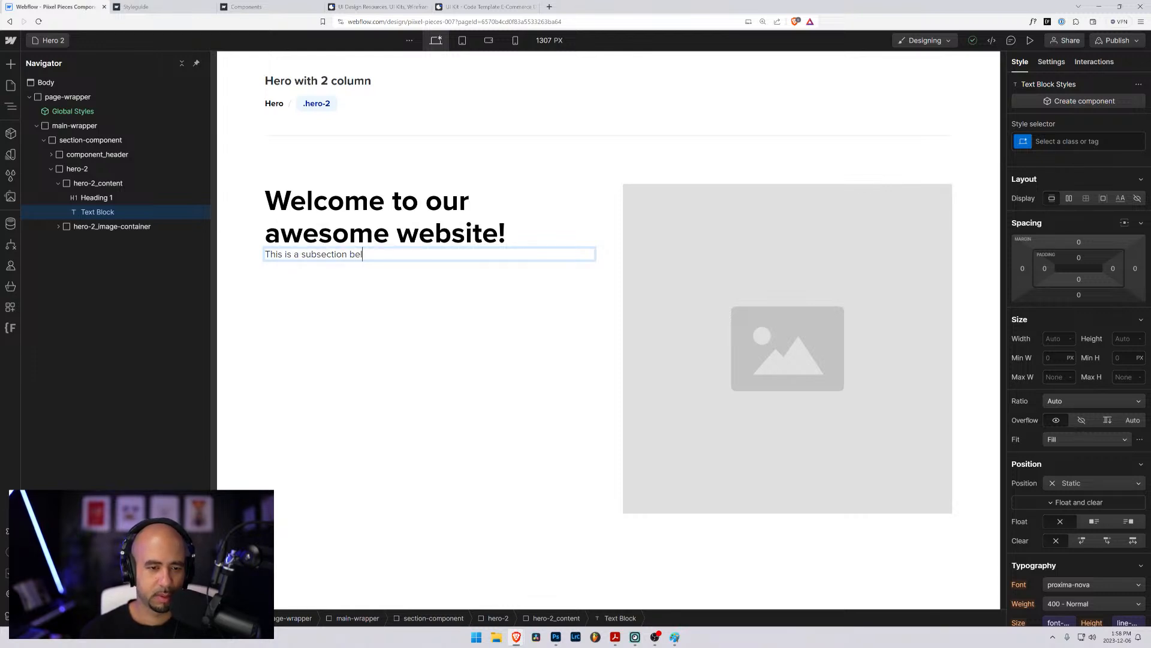
text(the her)
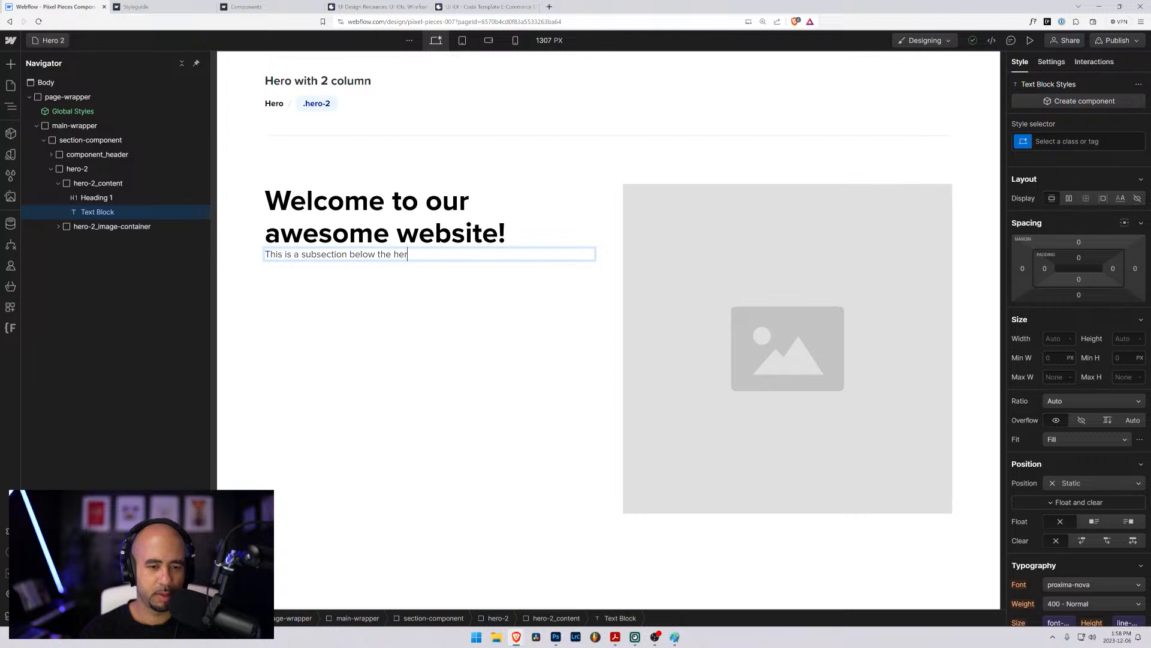
text(o title )
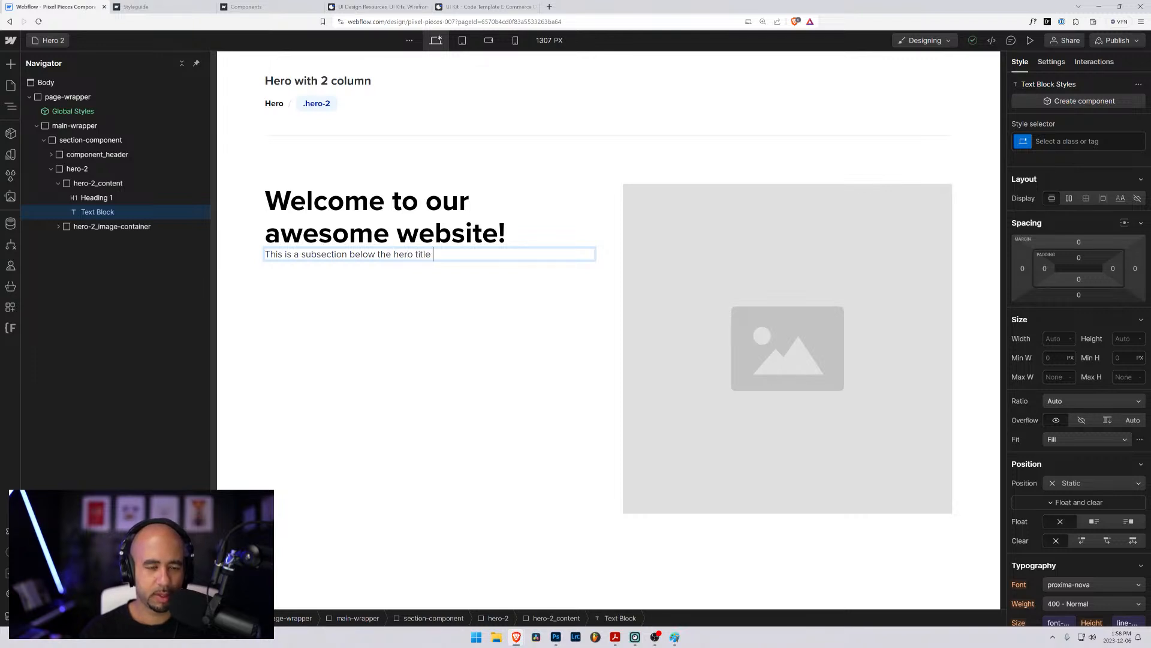
text(to give you a bette)
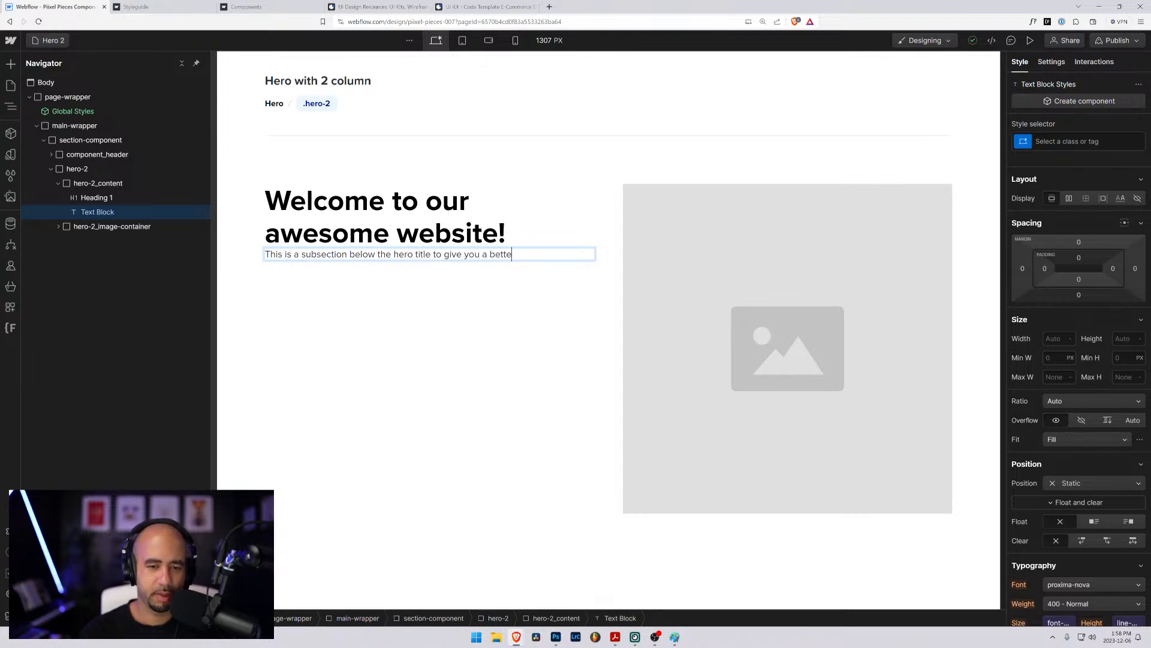
text(r idea of who w)
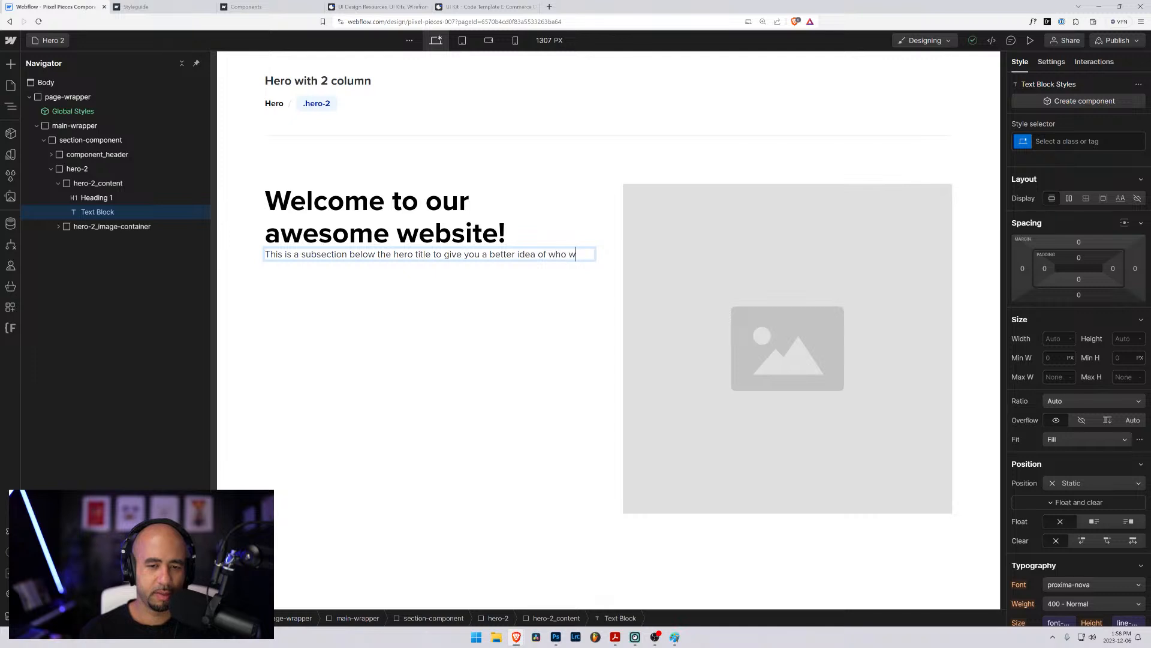
text(e are or what we do.)
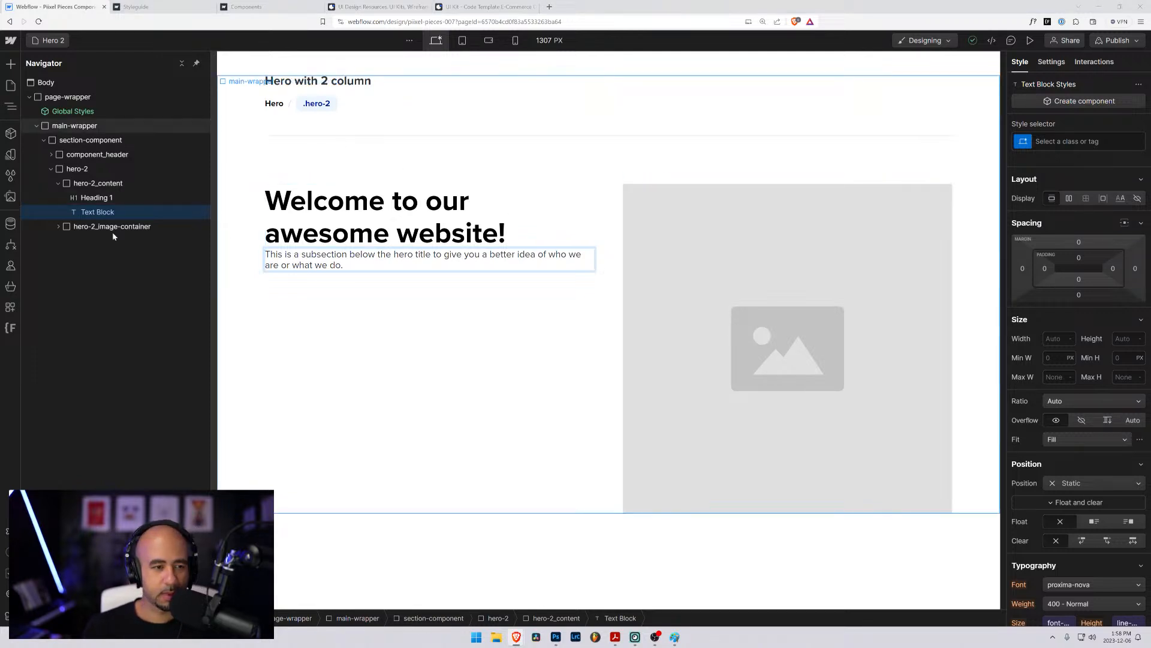
- Add a div block inside hero-2_content, below the text block
click(84, 198)
click(85, 185)
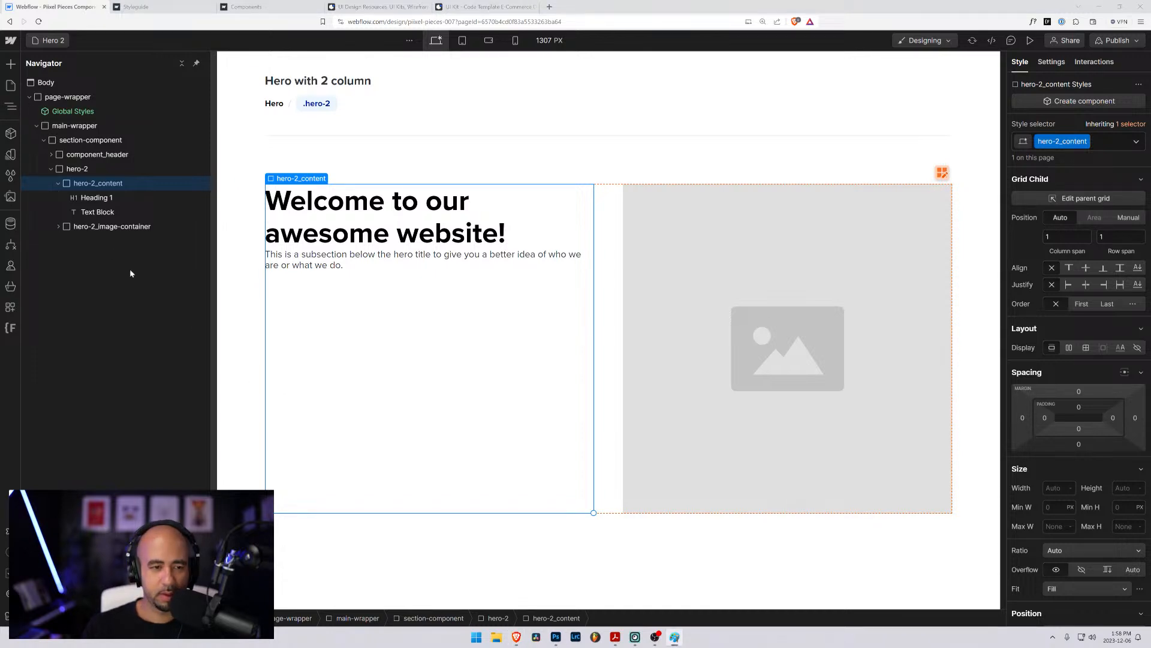
click(68, 190)
key(ctrl+k)
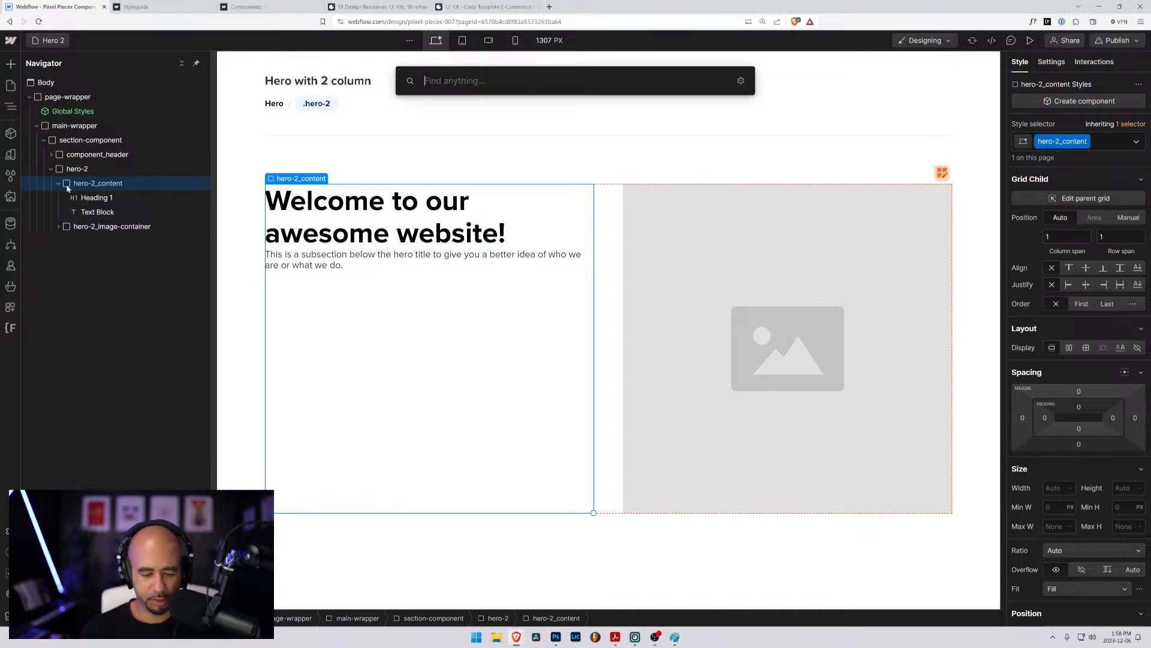
text(bu)
text(div)
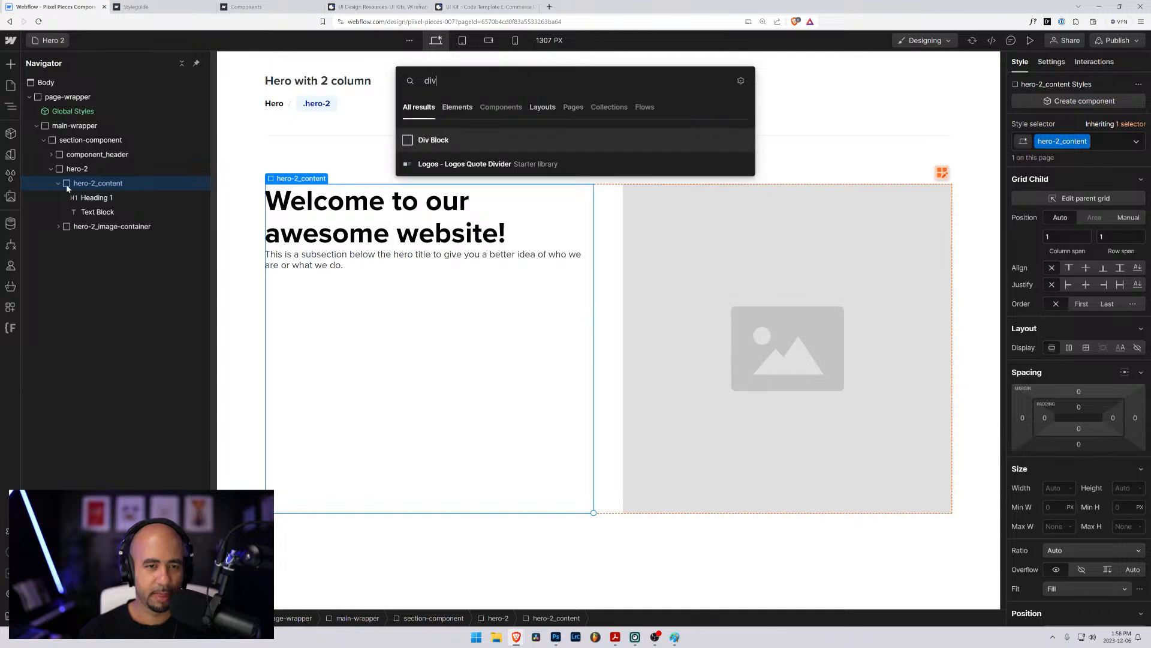
key(Return)
- Insert a button element inside the new empty div block in hero-2_content
key(ctrl+e)
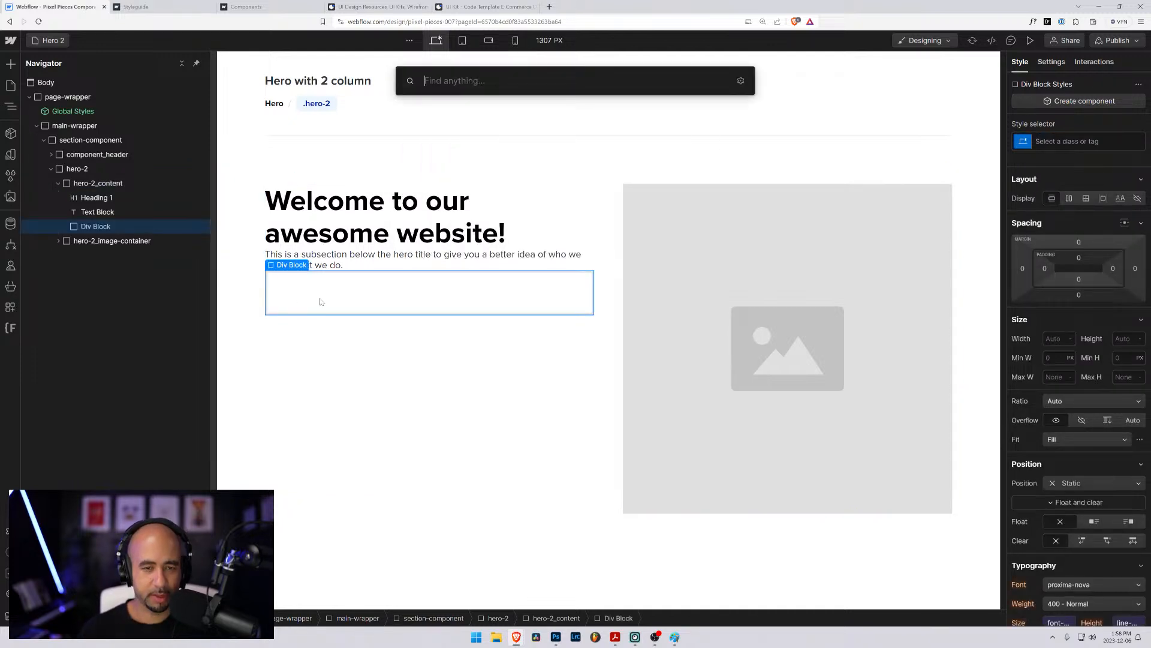
text(but)
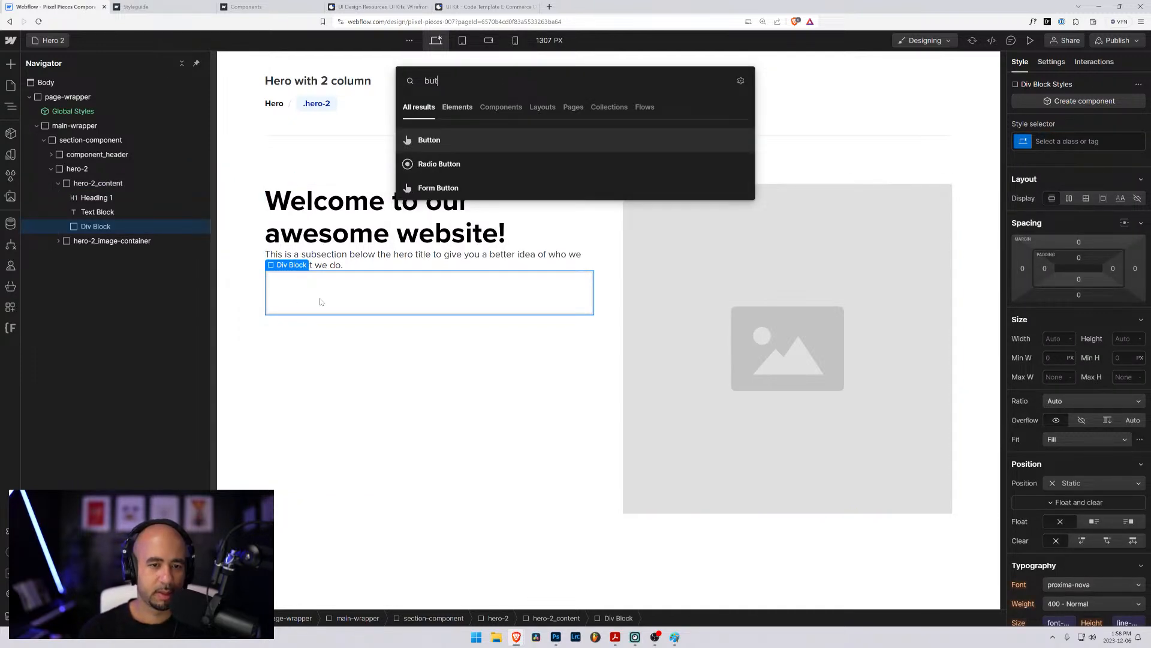
key(Return)
- Style the new button with the existing button class and the is-reverse combo class
key(ctrl+Return)
text(b)
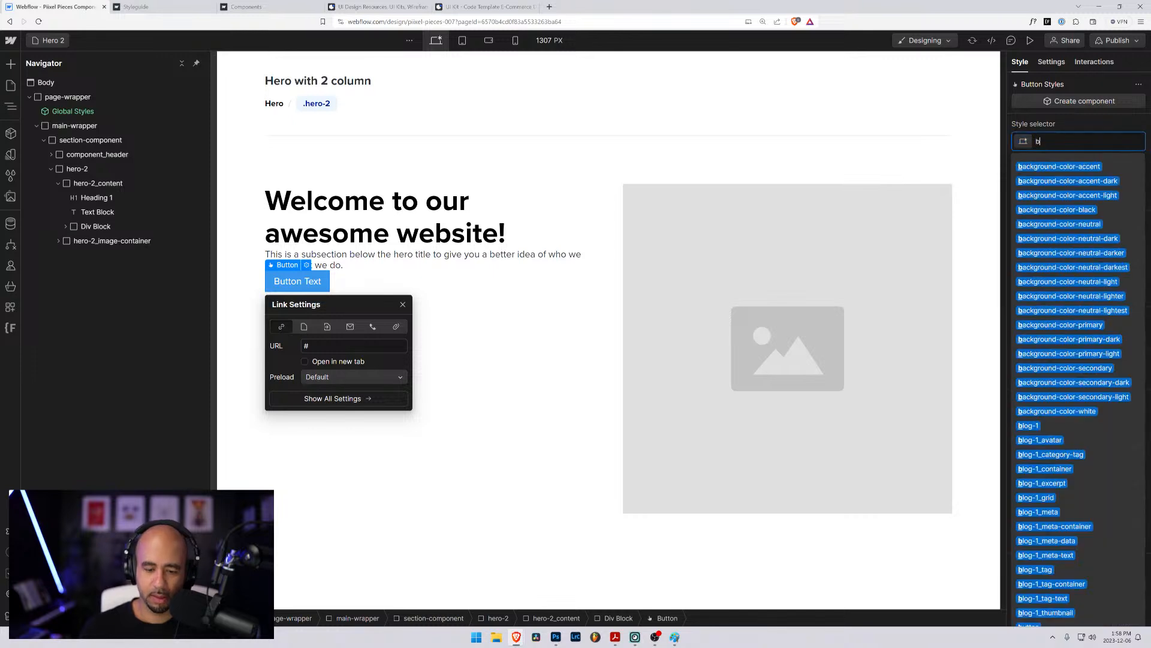
text(utton)
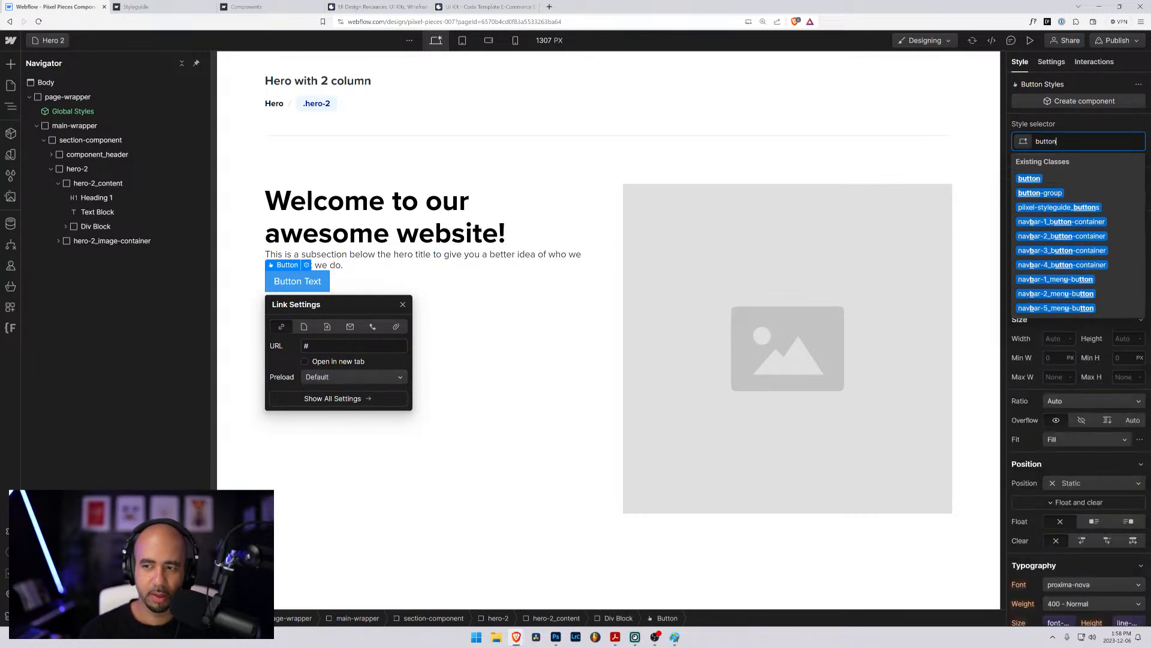
key(Return)
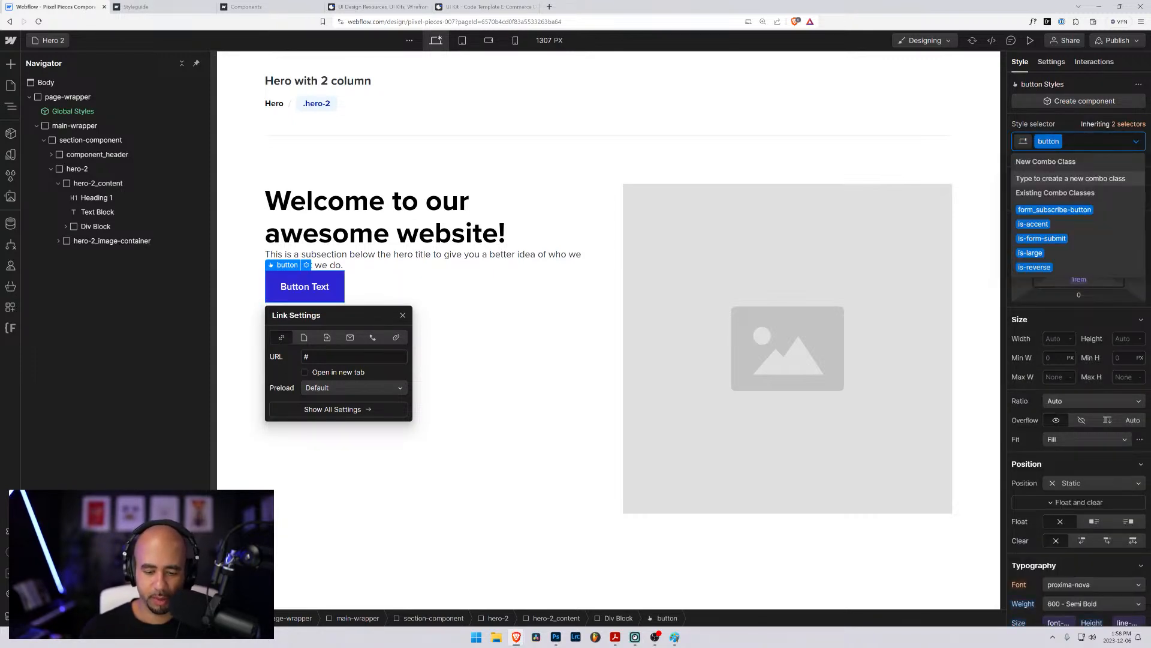
text(is-)
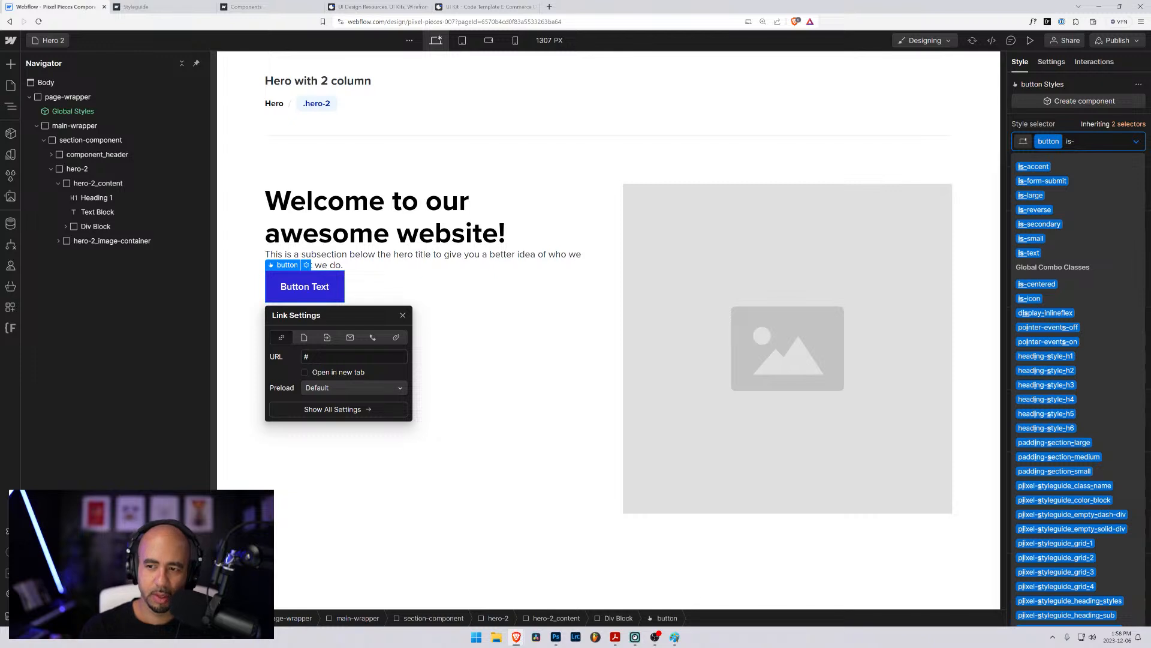
key(Down)
key(Down)
key(Down)
key(Return)
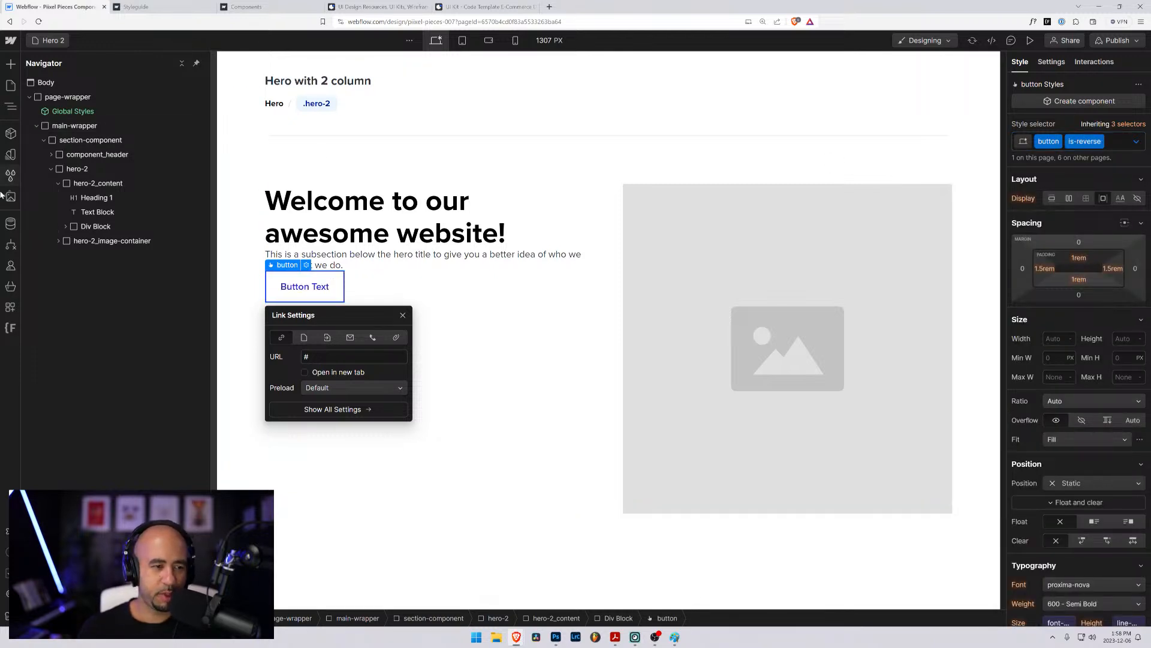
- Duplicate the button inside the div block and remove the is-reverse combo class from the copy
click(65, 226)
click(84, 241)
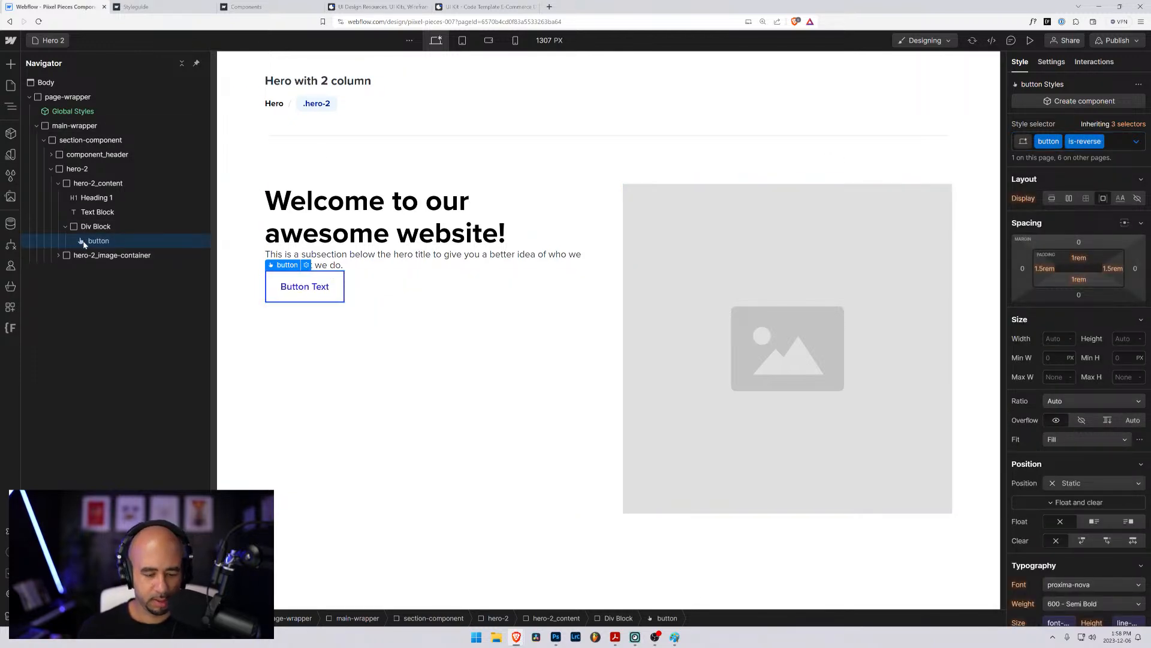
key(ctrl+d)
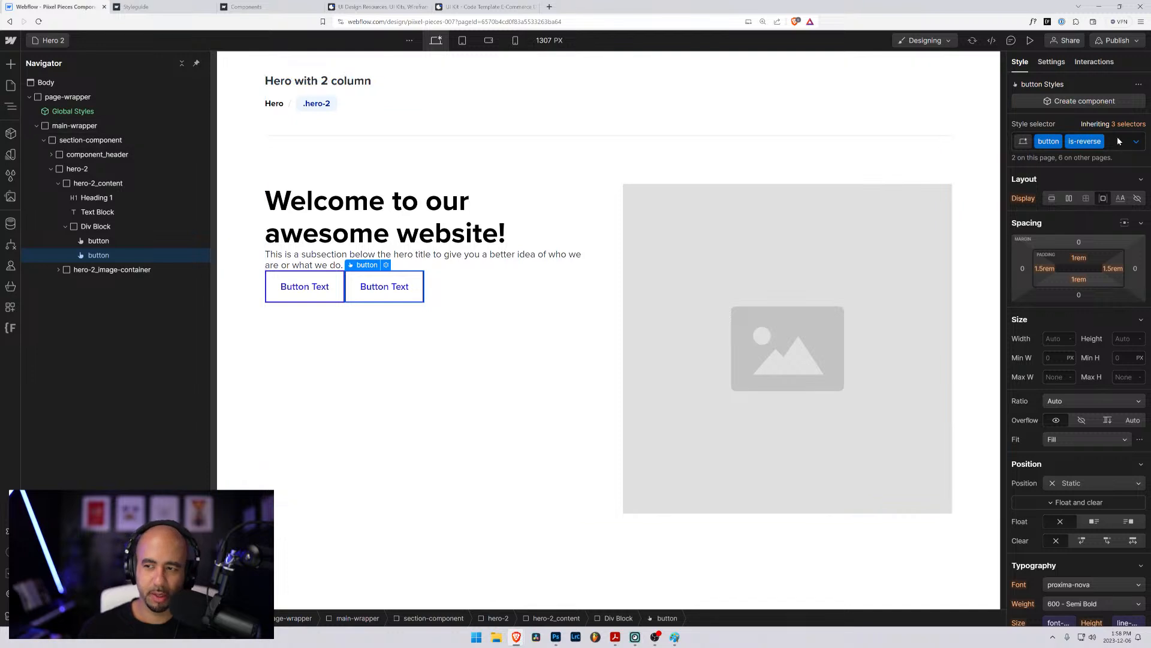
click(1117, 141)
key(BackSpace)
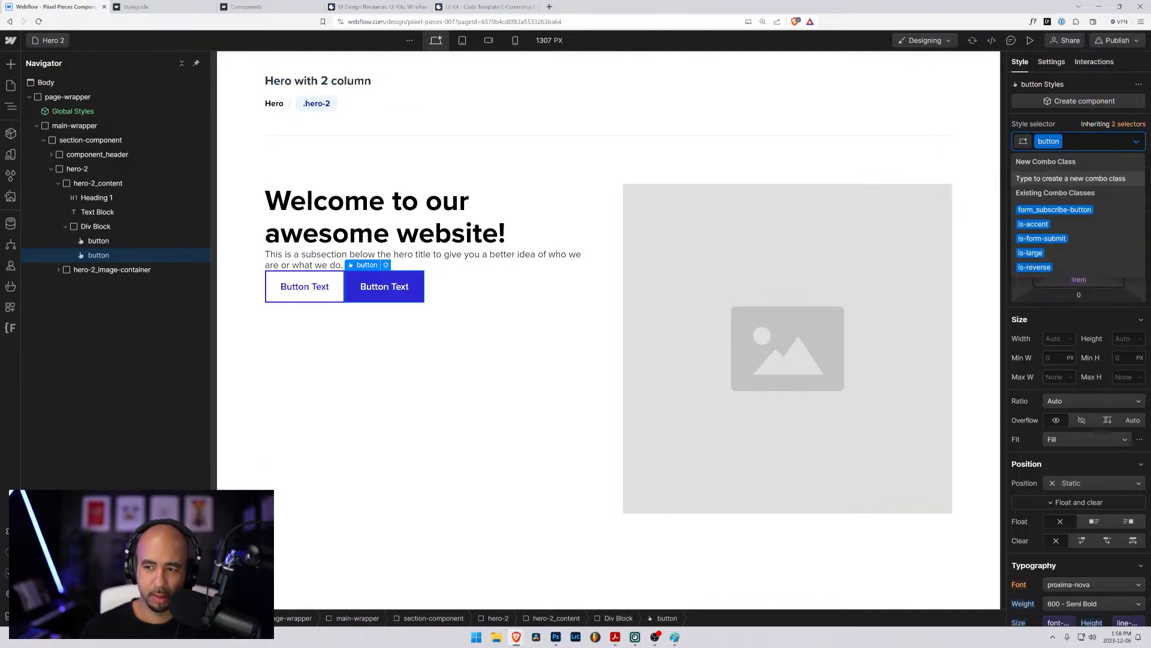
- Apply the existing button-group class to the div block that holds the two buttons, and collapse it in the element tree
click(93, 226)
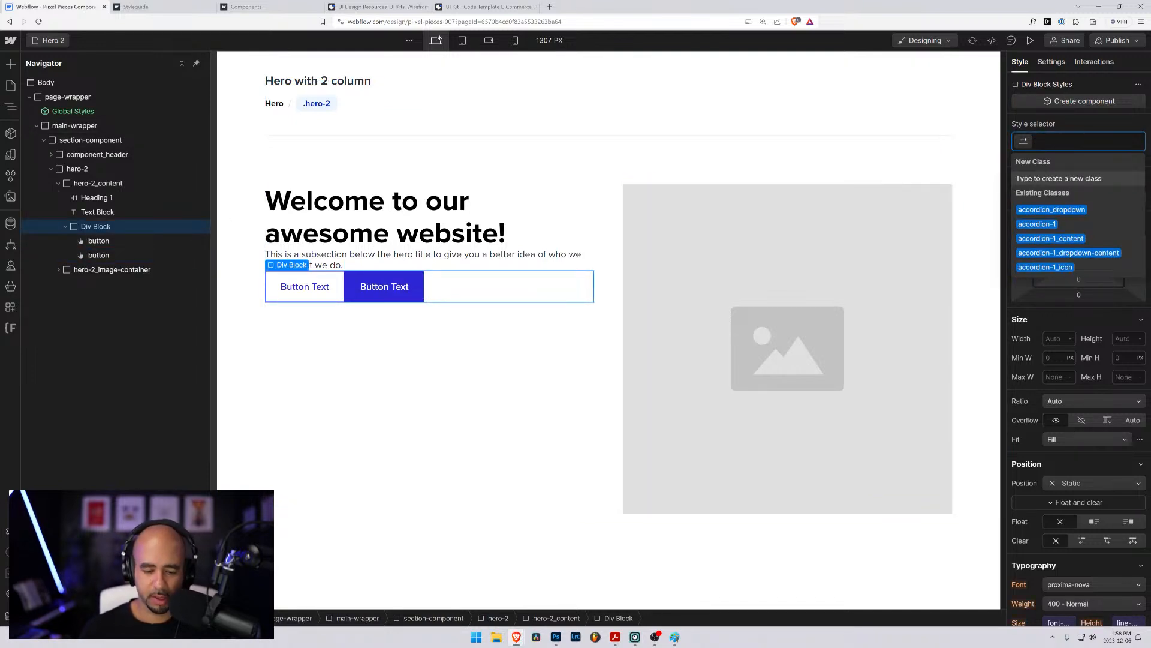
text(grou)
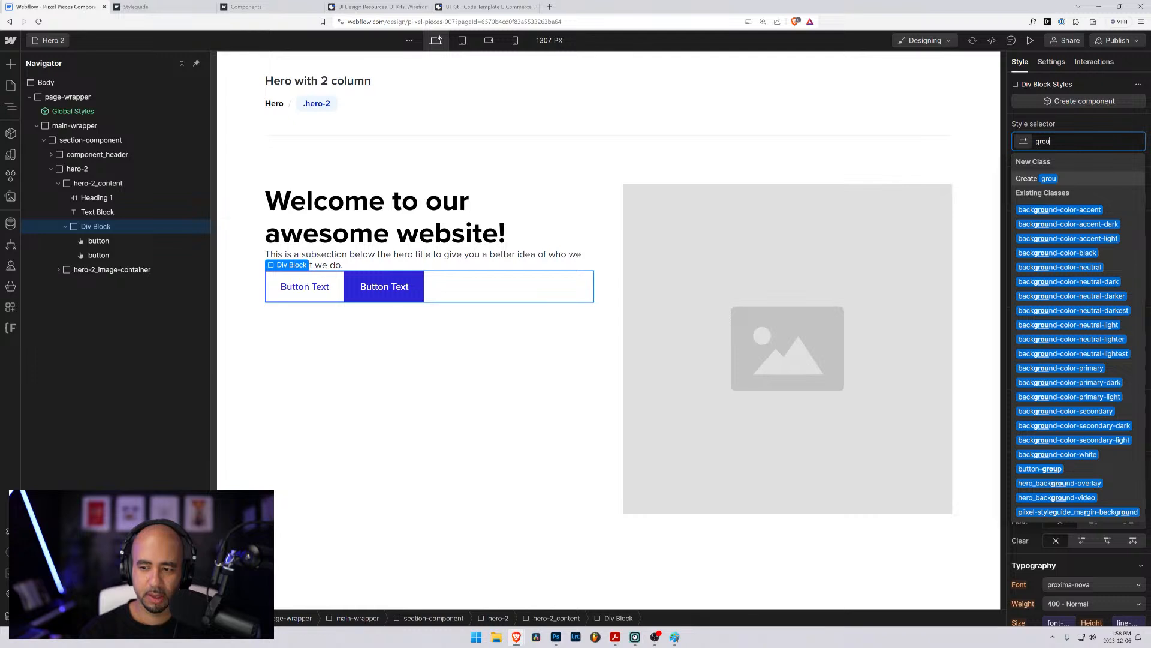
text(p)
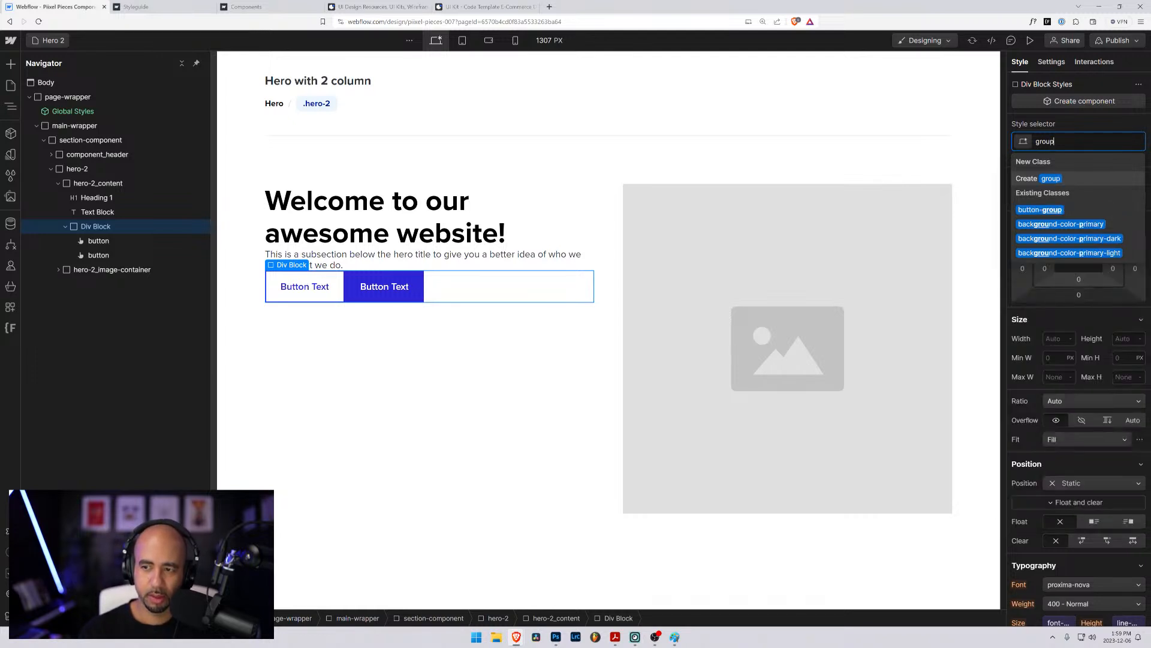
key(Return)
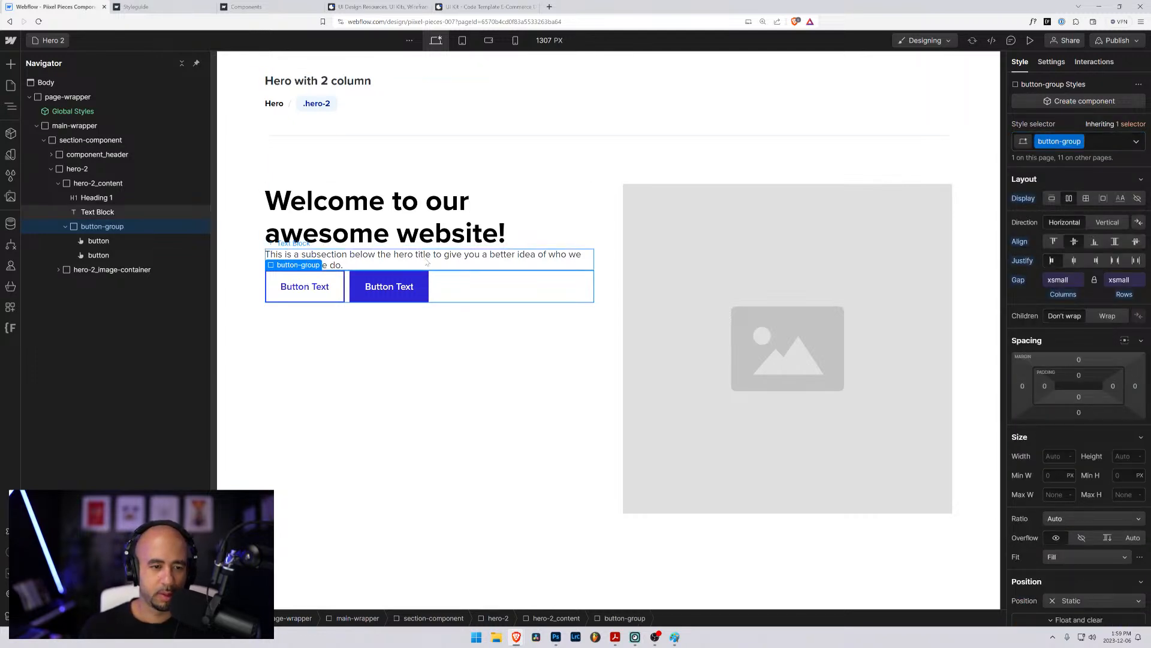
click(66, 227)
click(423, 379)
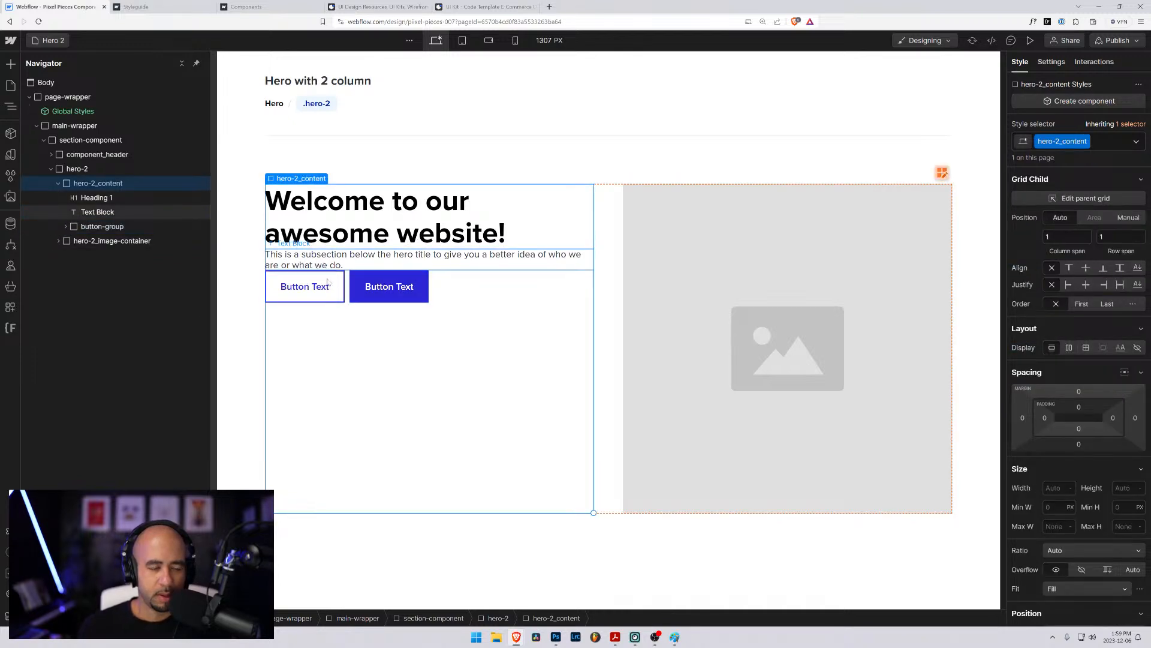
click(347, 294)
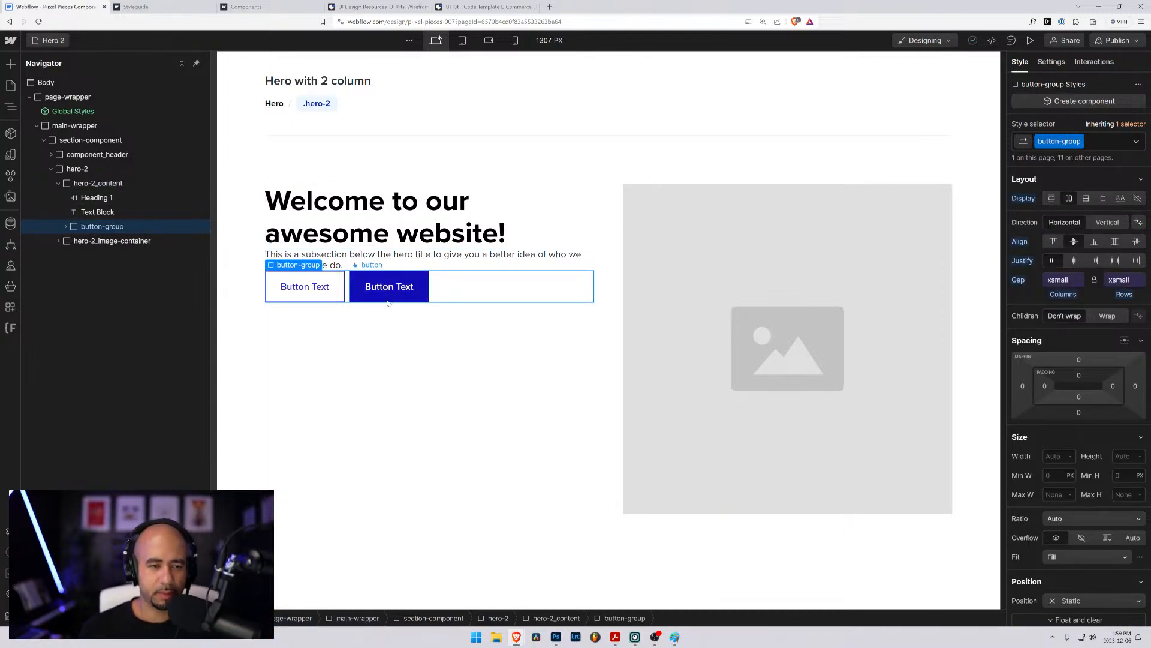
click(387, 349)
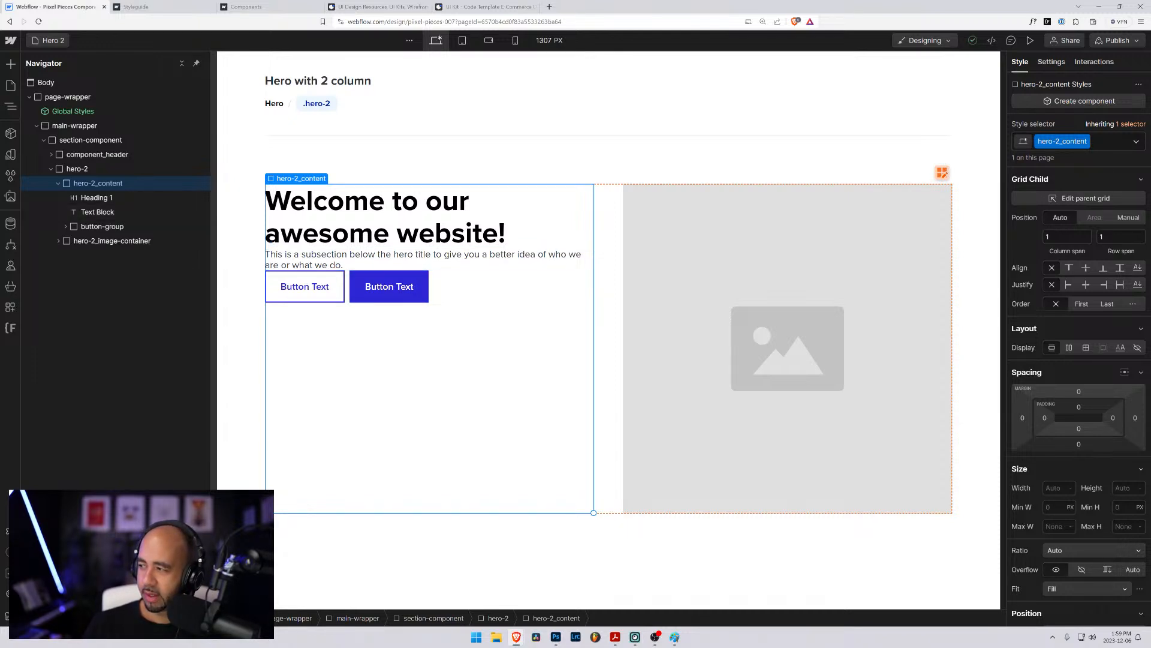
- Open the Subscribe 1 page from the Subscribe folder
click(46, 41)
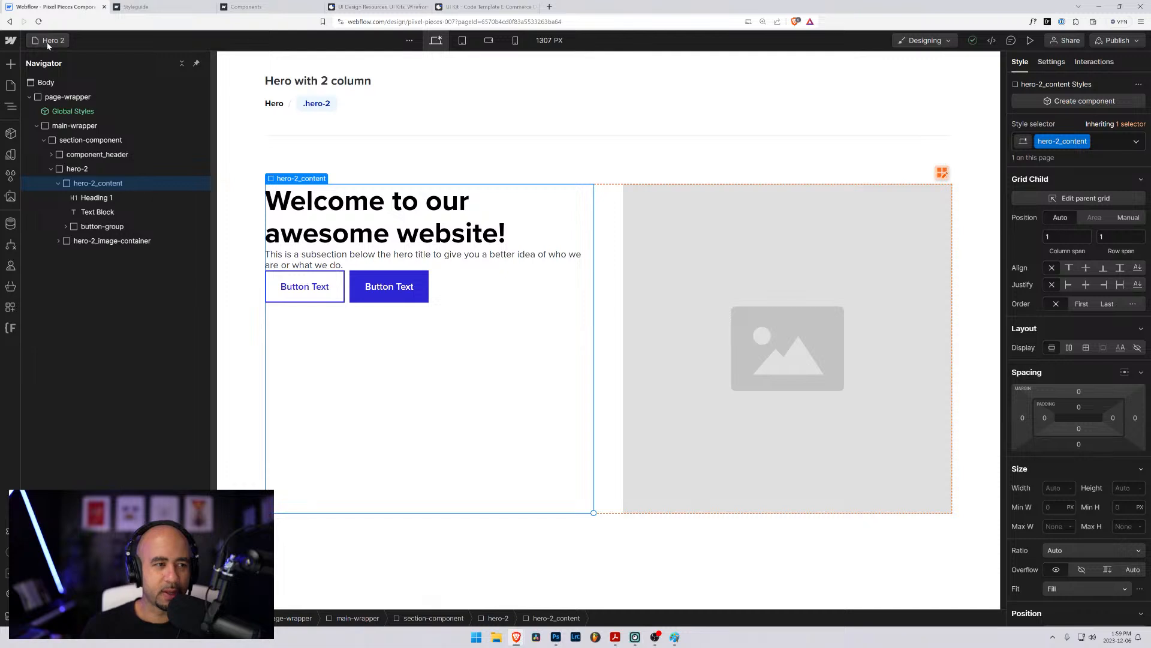
click(51, 217)
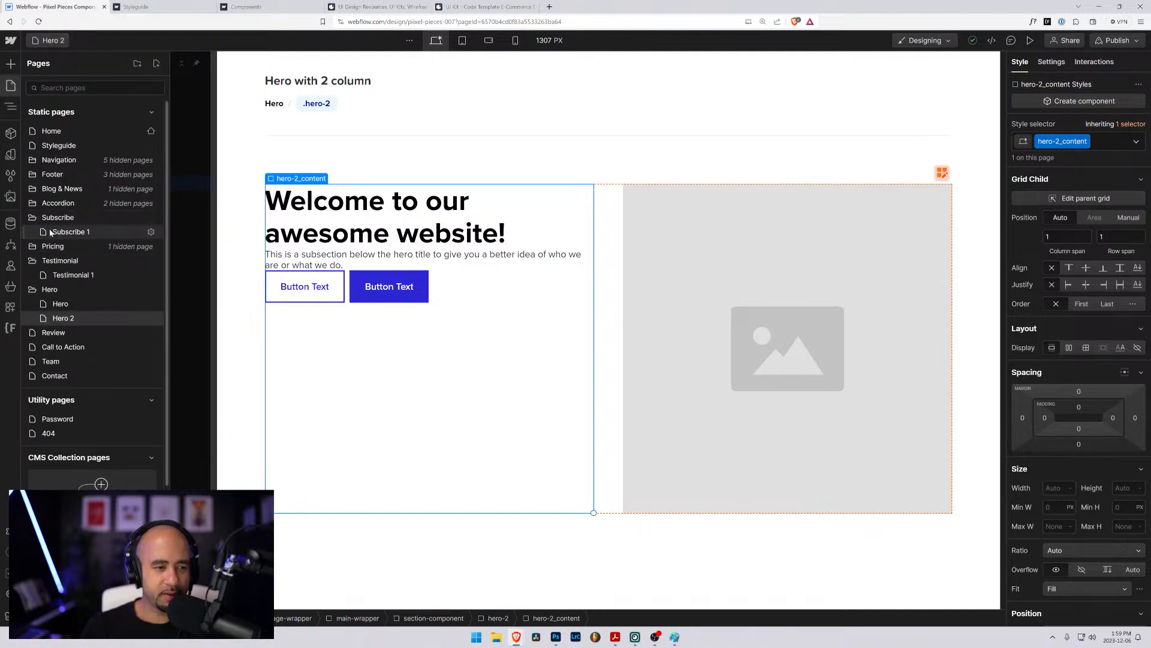
click(51, 232)
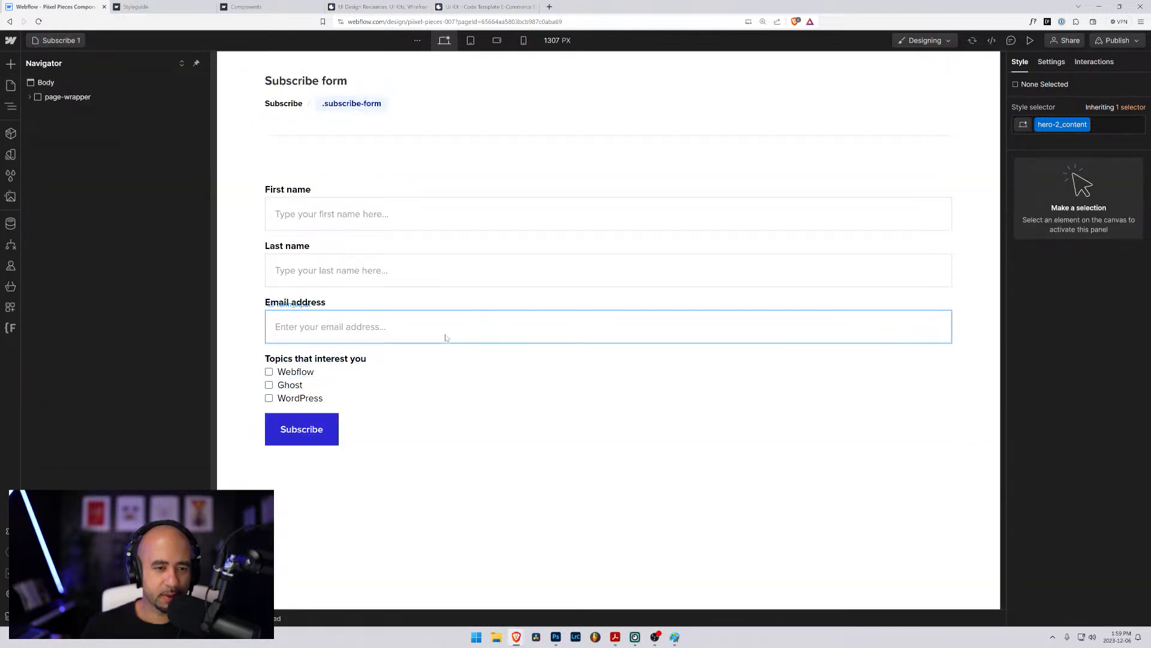
- Select the subscribe-form block and set its bottom margin to 0
click(407, 297)
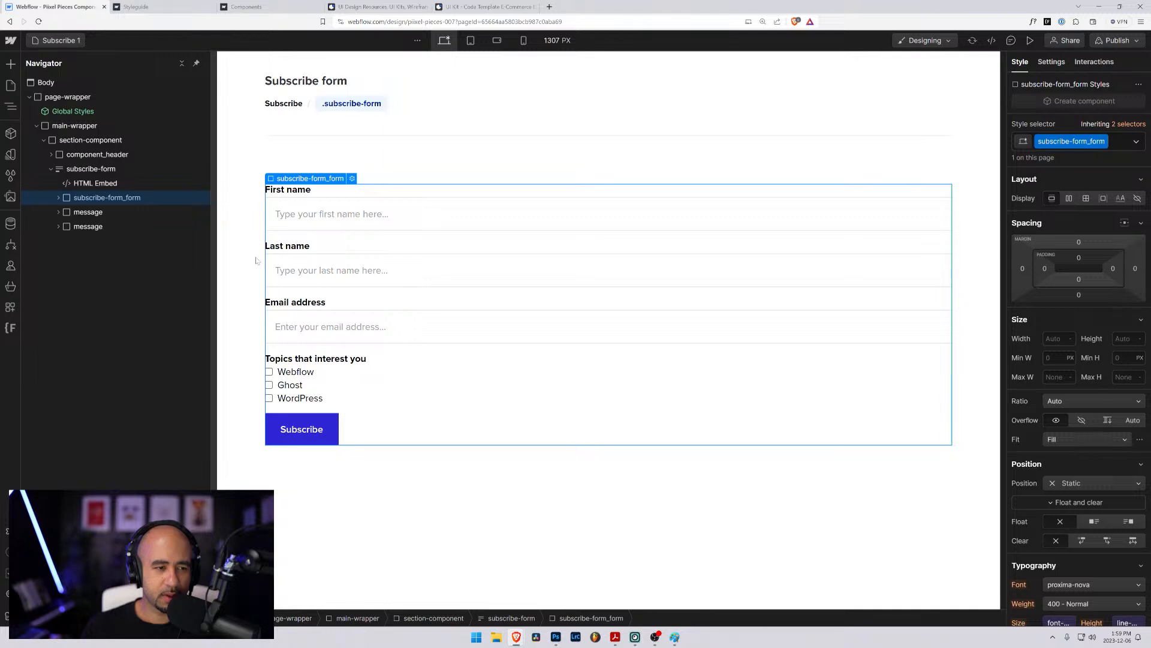
click(51, 169)
click(51, 170)
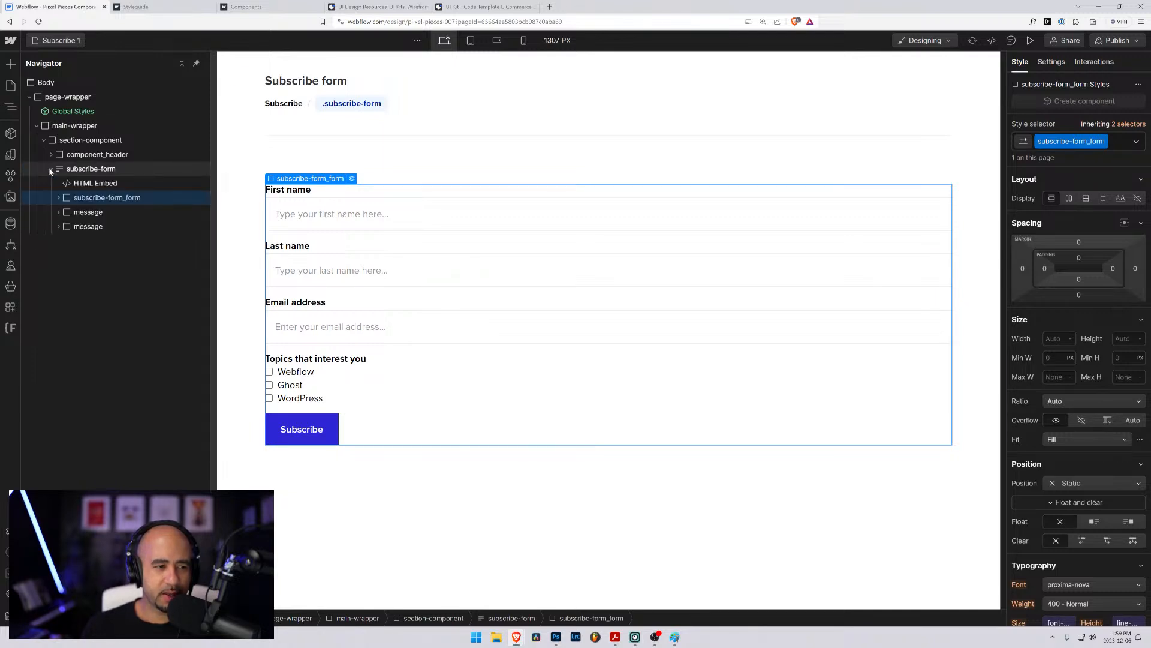
click(59, 198)
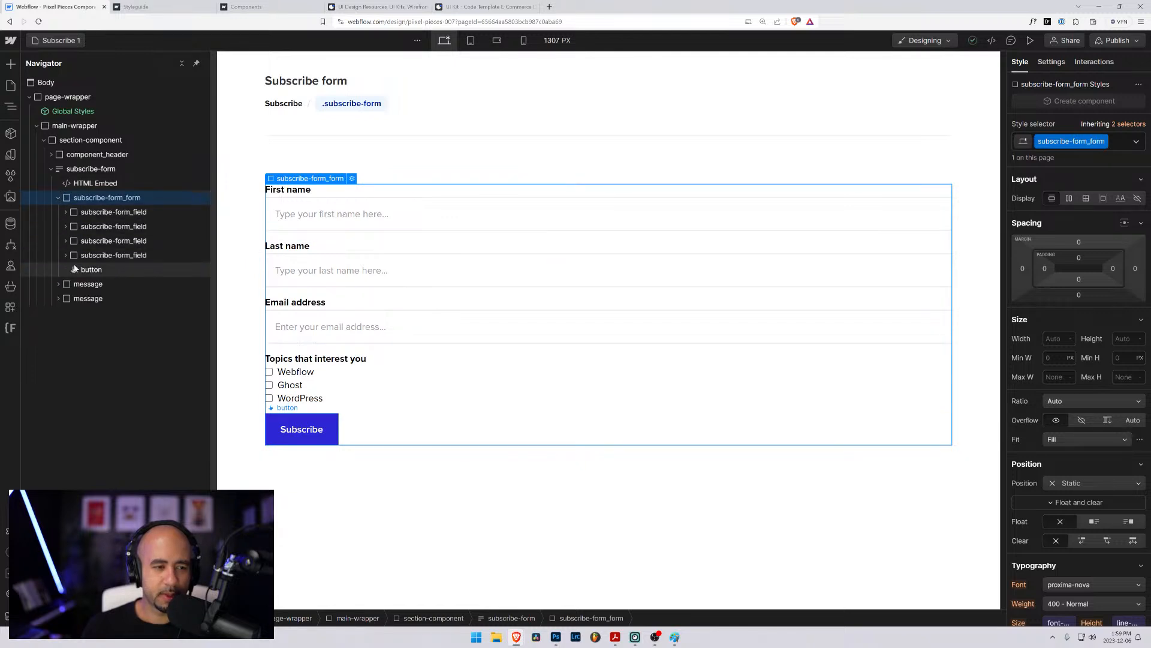
click(51, 170)
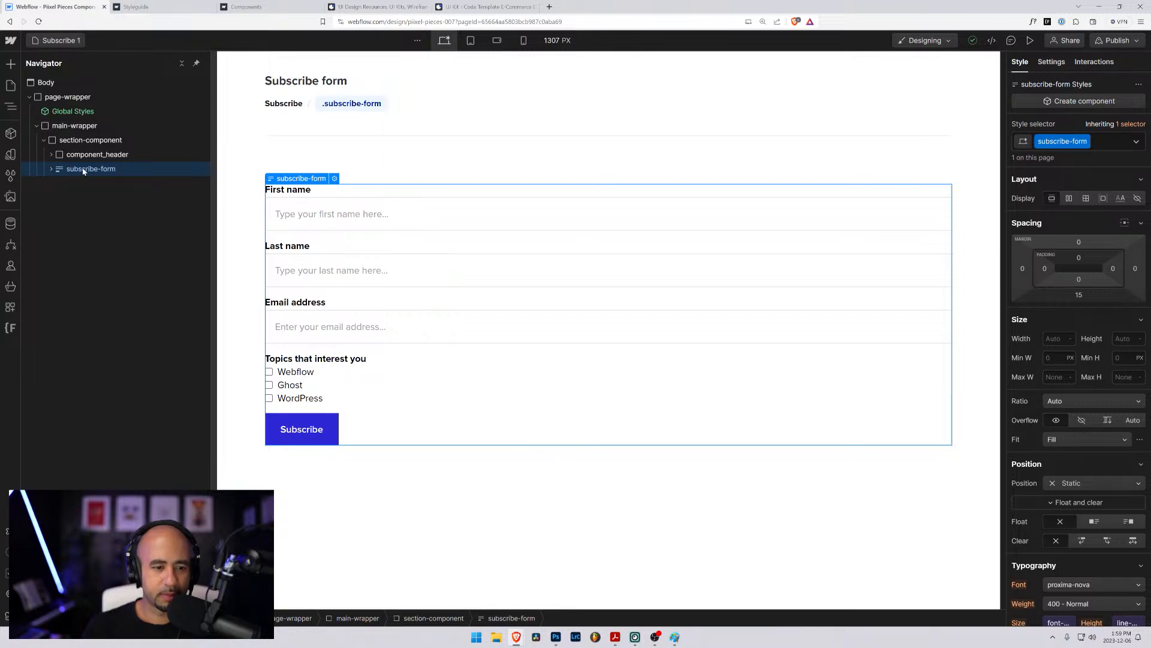
click(1079, 297)
click(1060, 335)
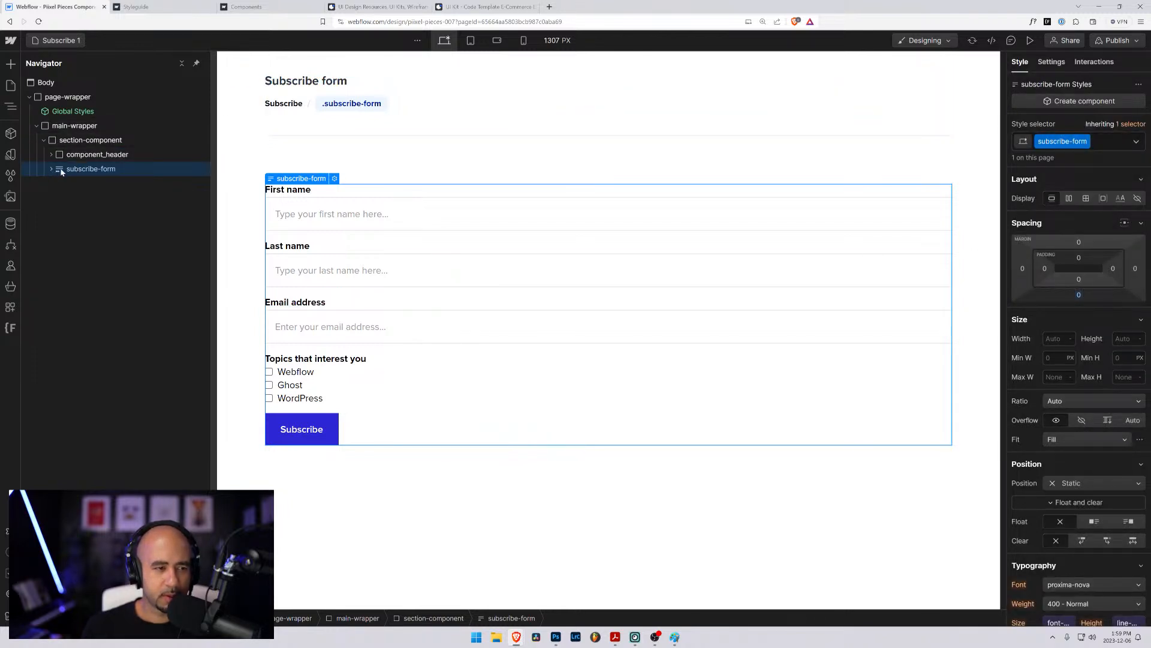
- Copy the subscribe-form block and paste it into hero-2_content below the button group on the Hero 2 page
click(58, 41)
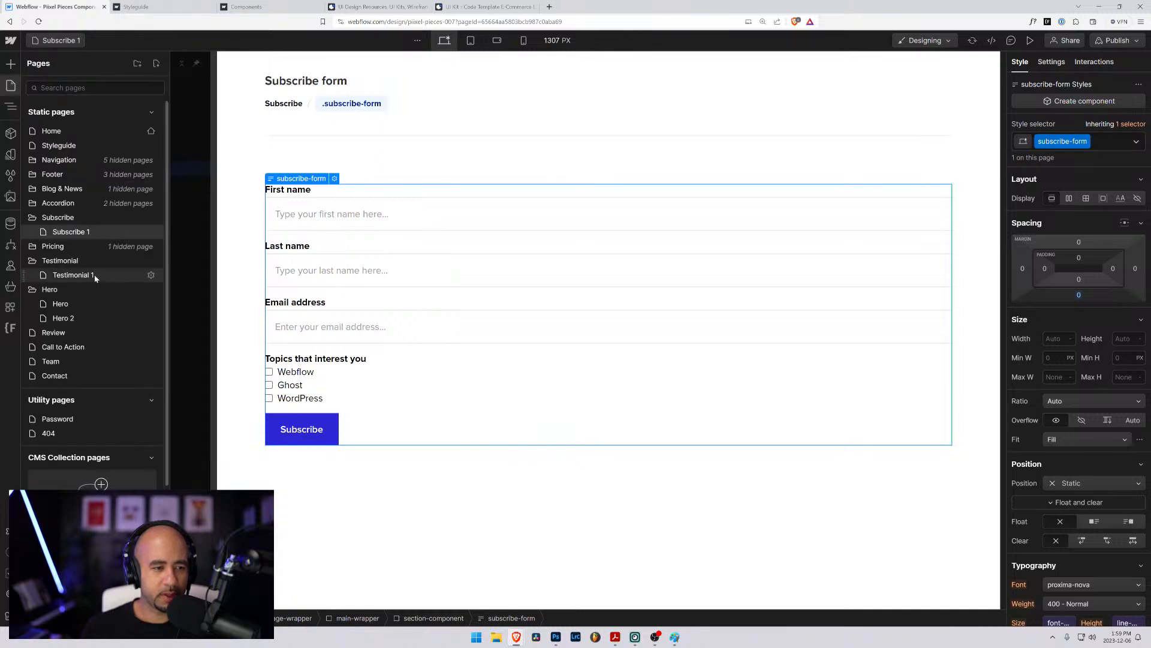
click(61, 318)
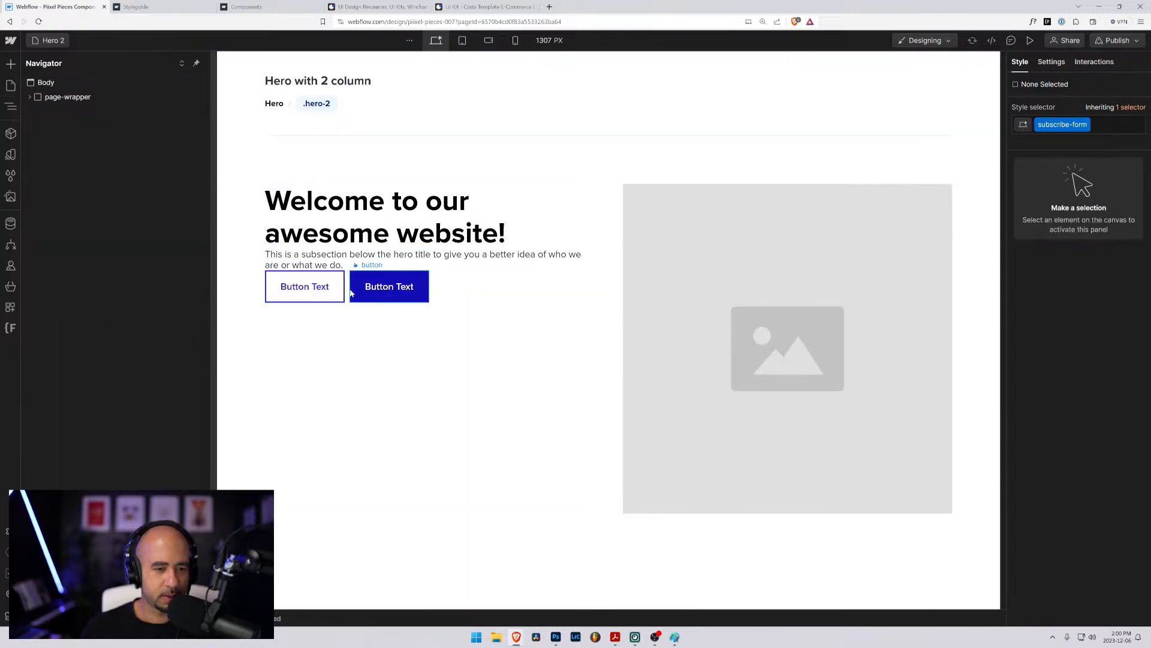
click(346, 291)
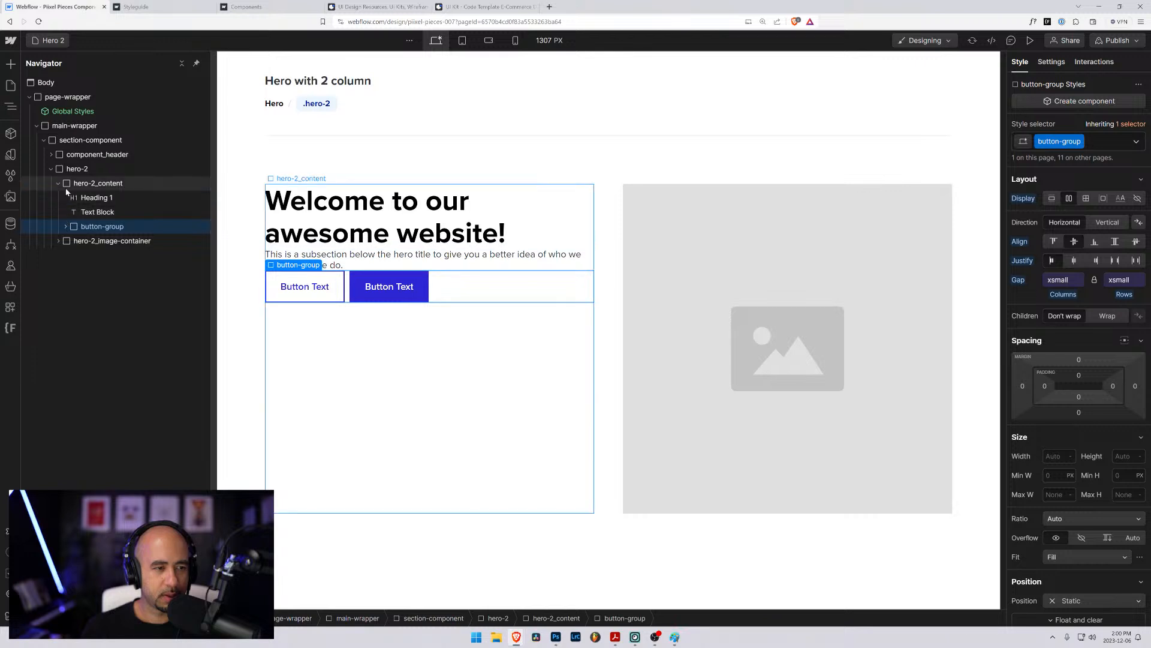
click(67, 188)
key(ctrl+v)
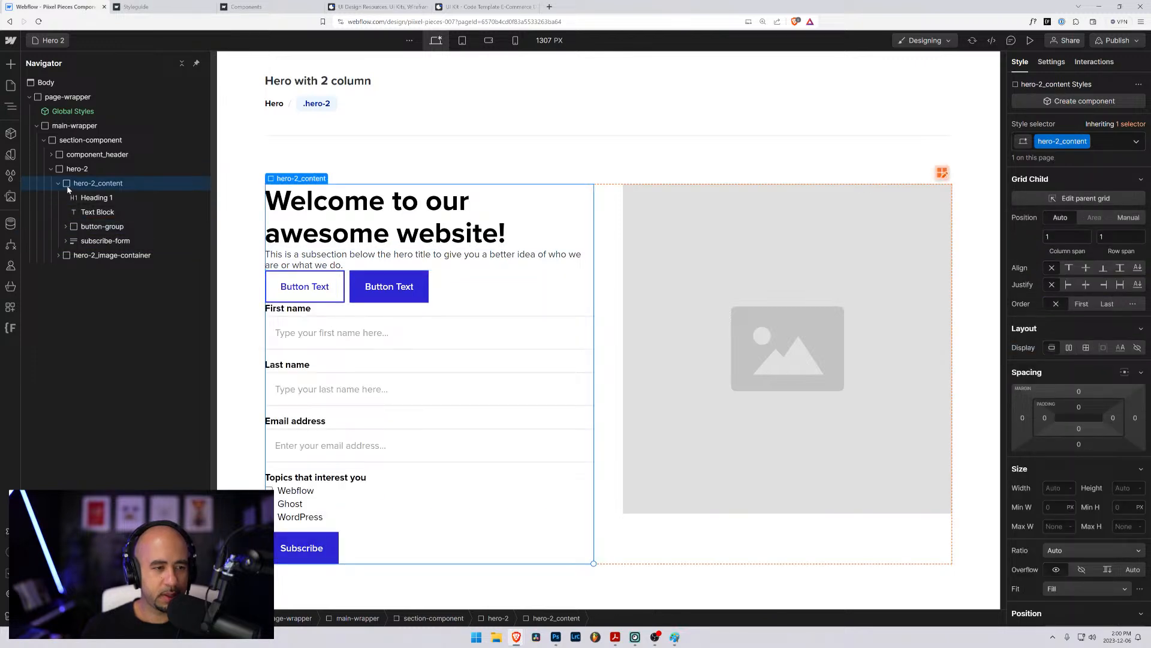
- Name the pasted form block hero-2_subscribe-form in its form settings
click(81, 243)
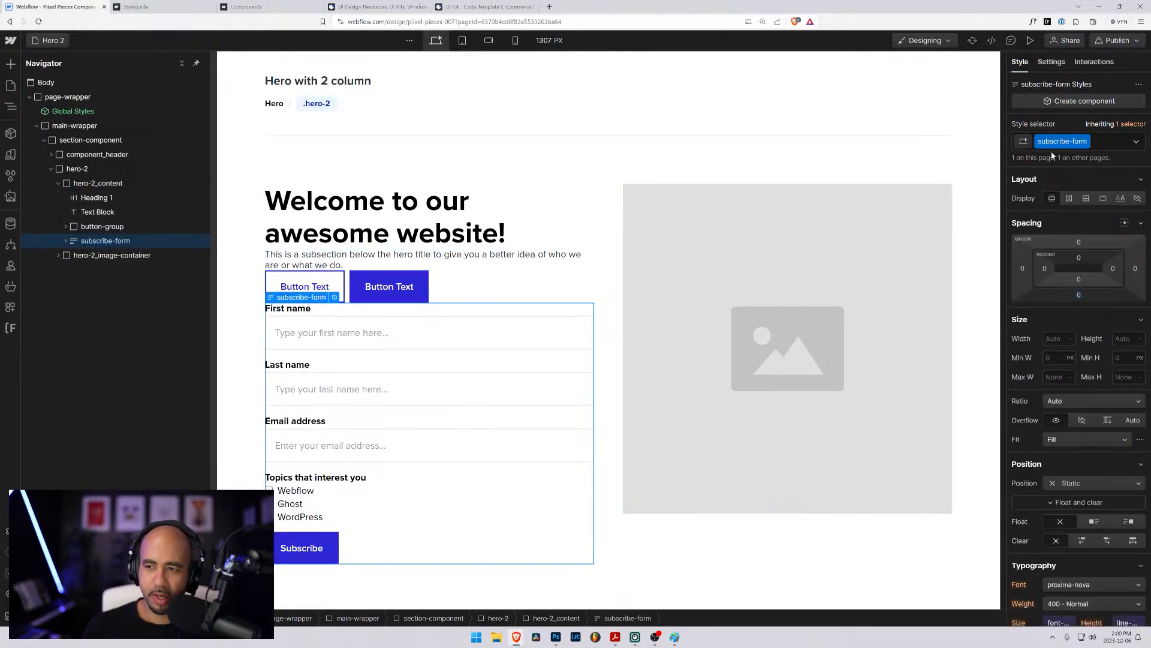
scroll(1075, 421, down, 3)
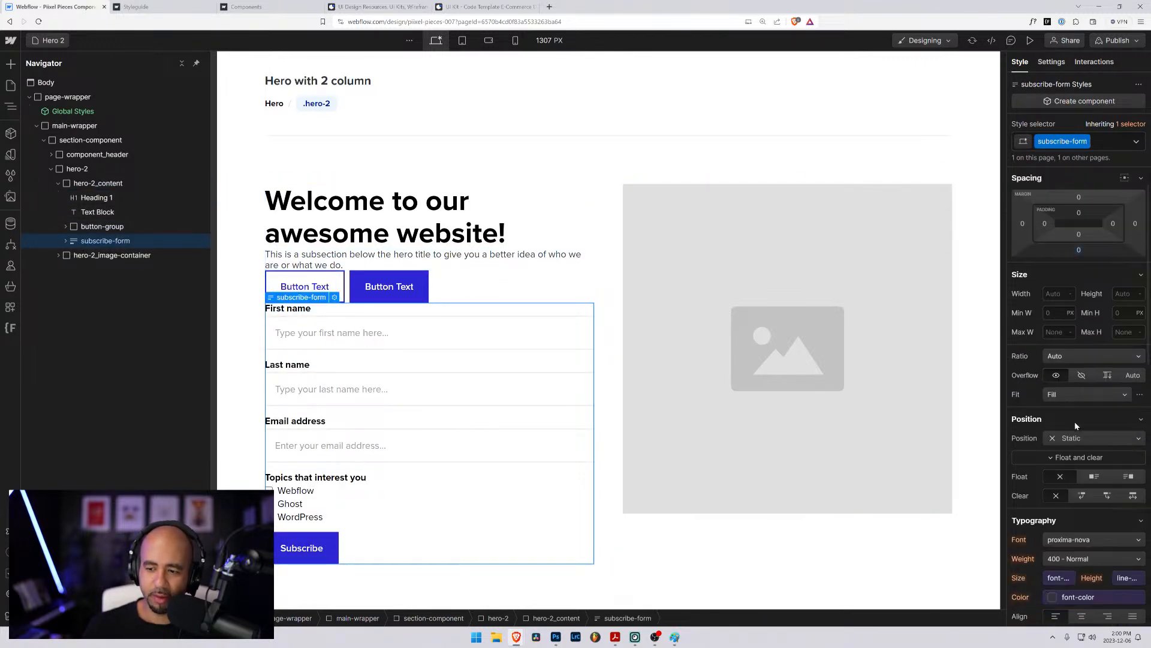
click(1052, 62)
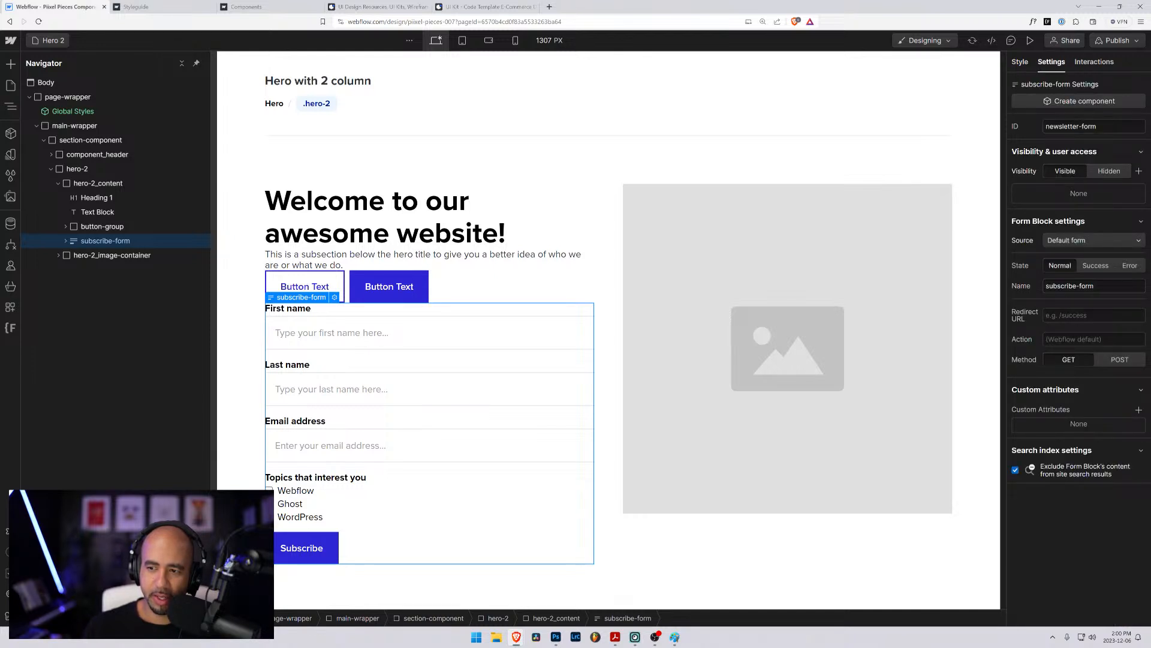
key(ctrl+a)
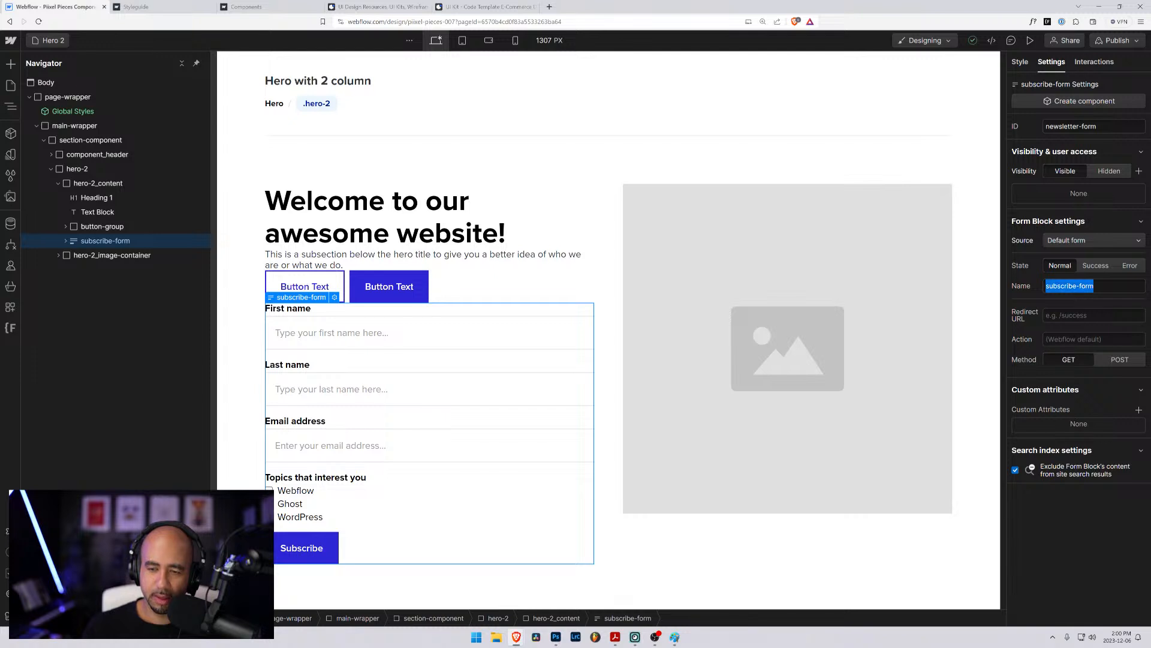
text(hero-)
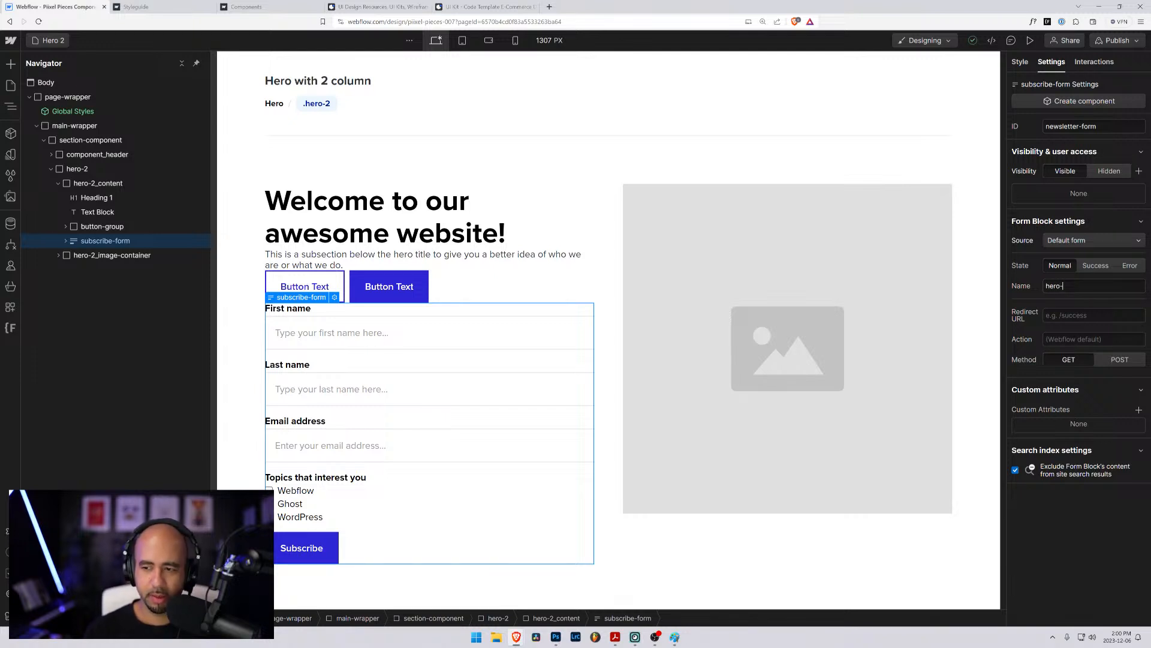
text(2_subscr)
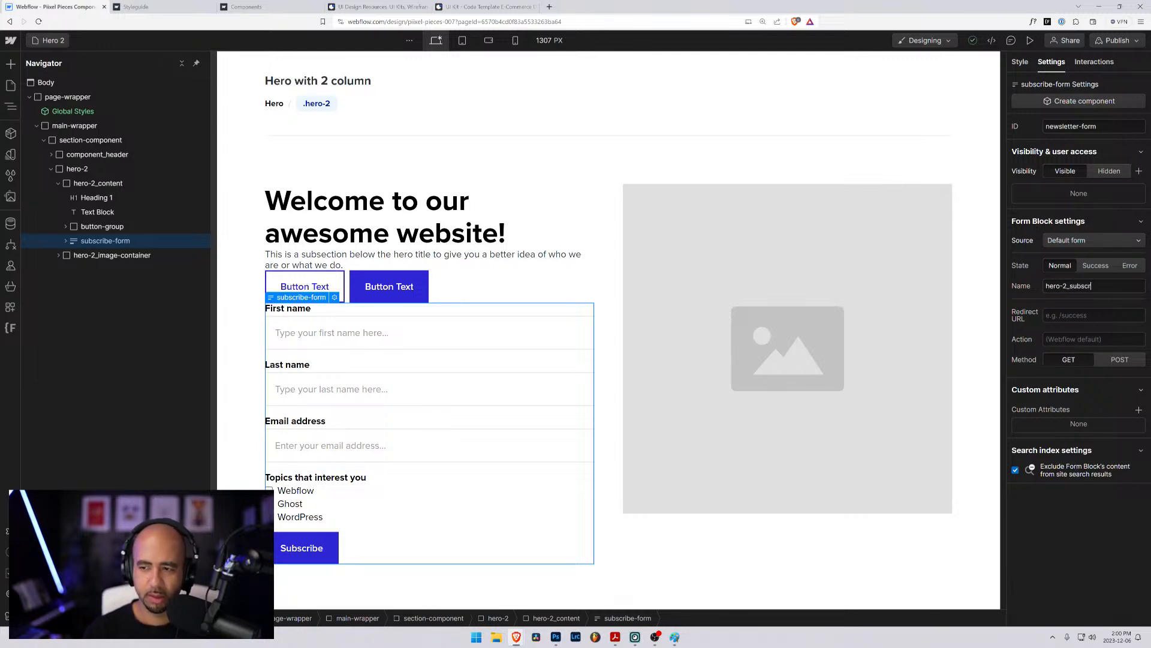
text(ive)
text(-fo)
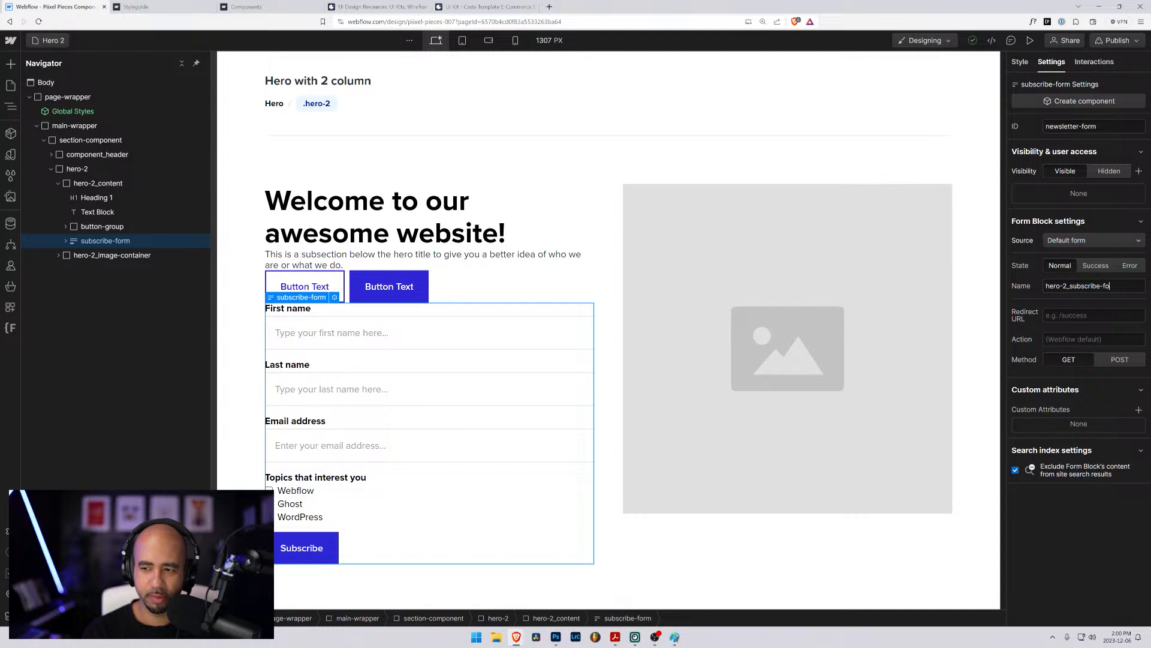
text(rm)
- Copy the form name hero-2_subscribe-form and use it to replace the form block's ID
key(ctrl+a)
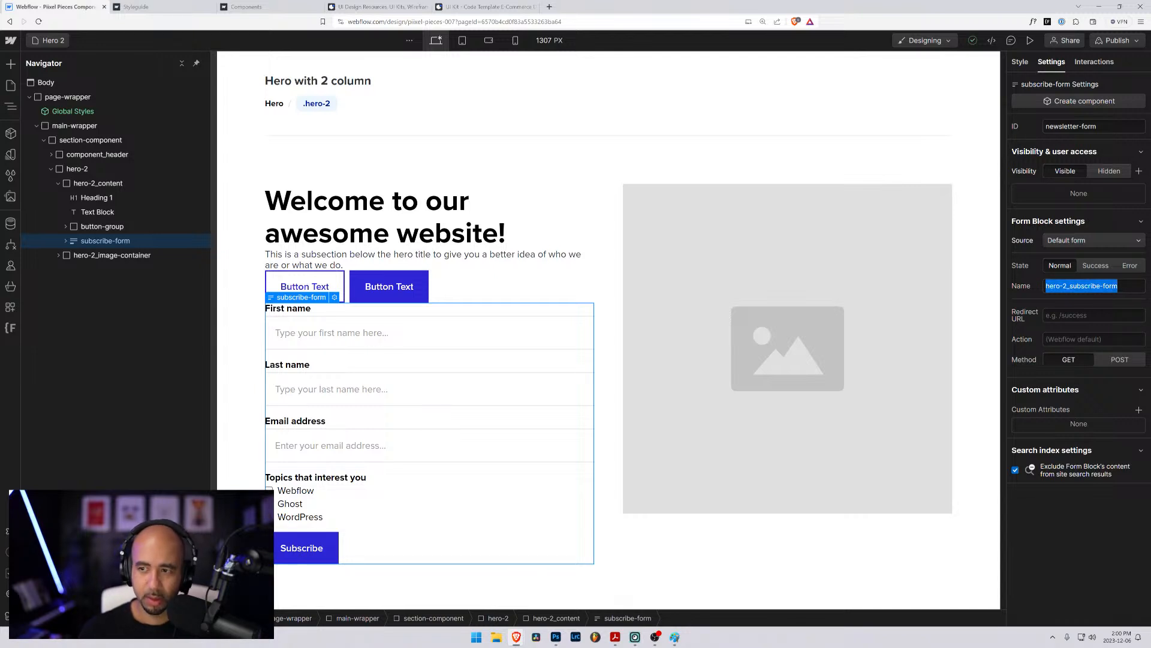
key(ctrl+c)
click(1089, 126)
key(ctrl+a)
key(ctrl+v)
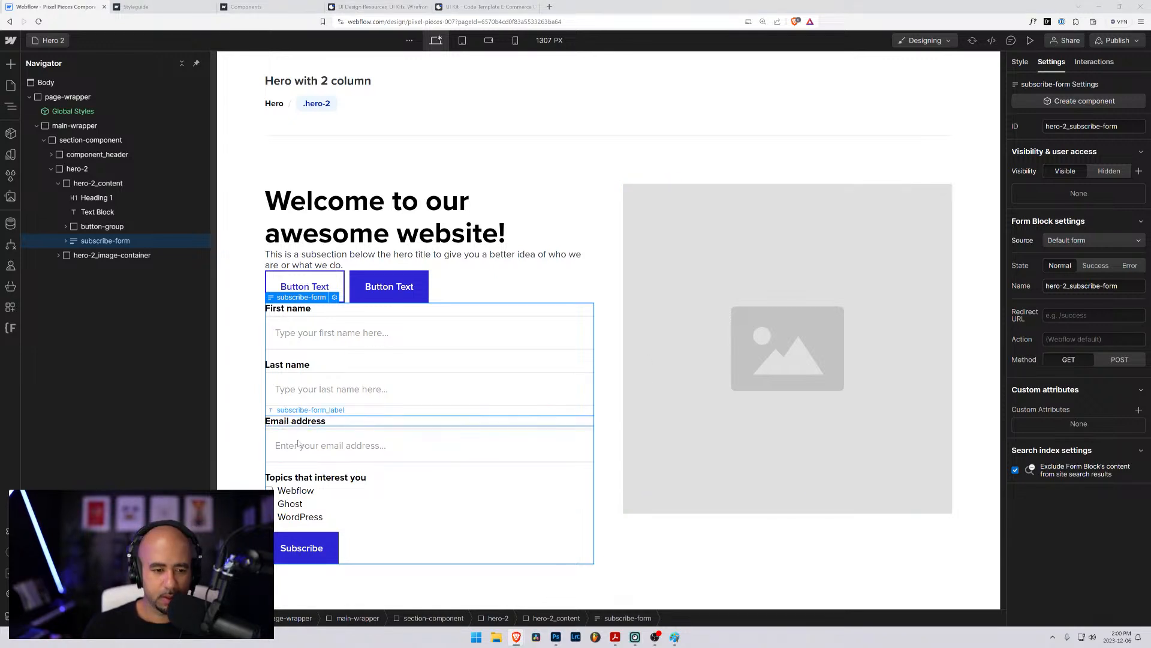
- Delete the "Topics that interest you" field with its checkboxes from the pasted form
click(66, 241)
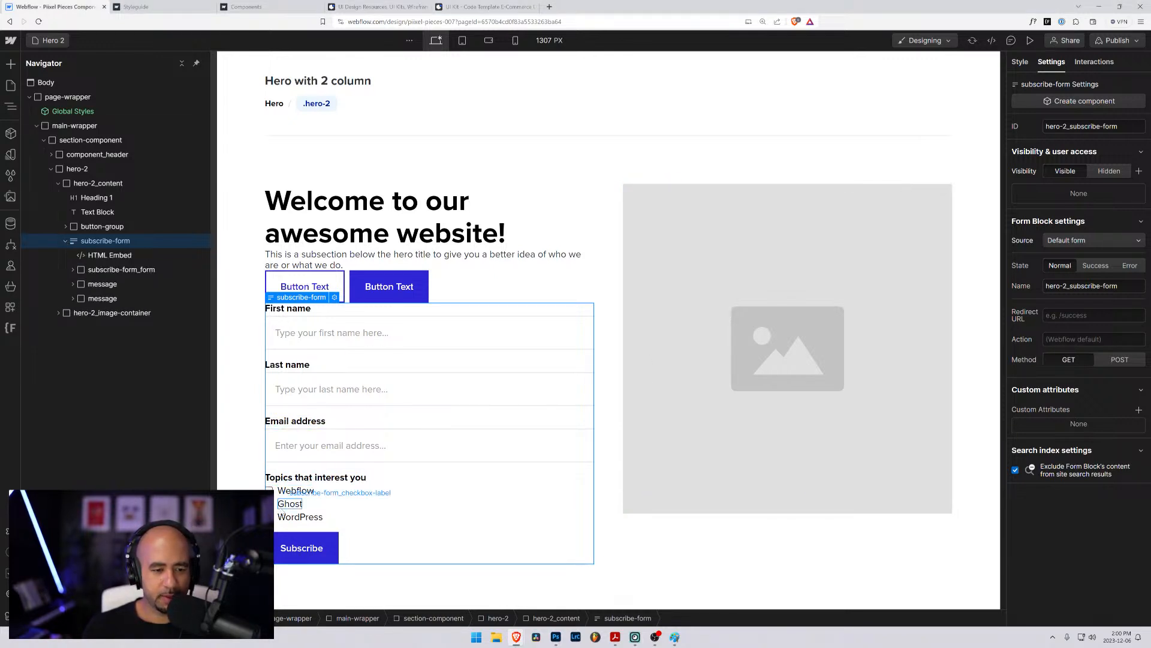
click(316, 477)
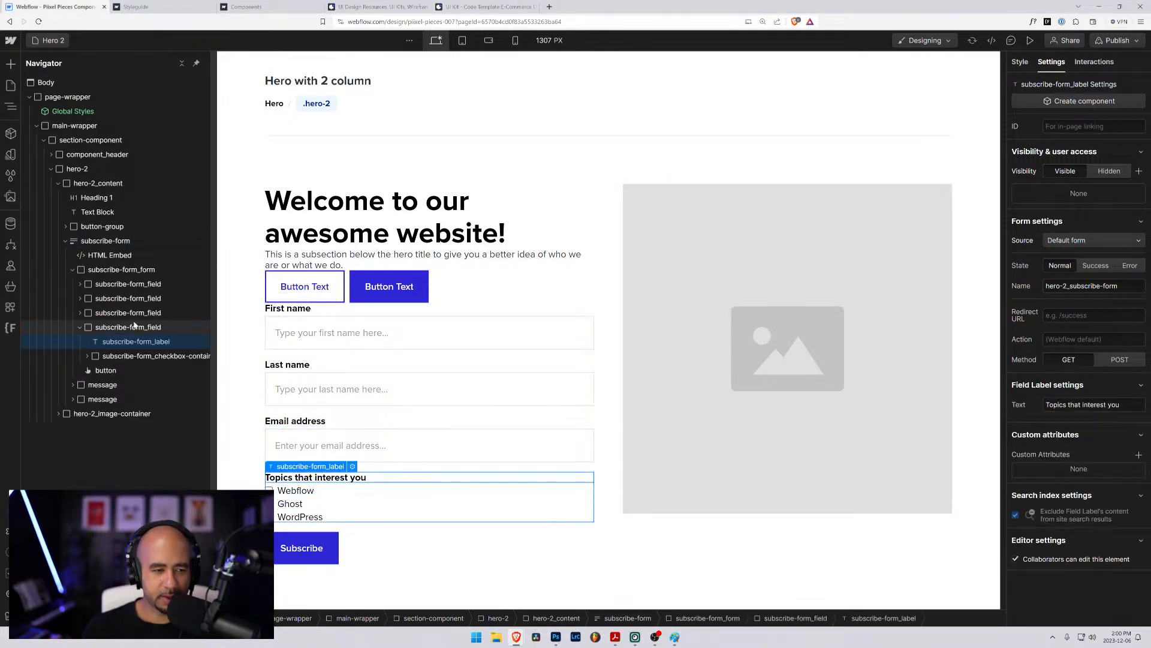
click(79, 328)
click(106, 331)
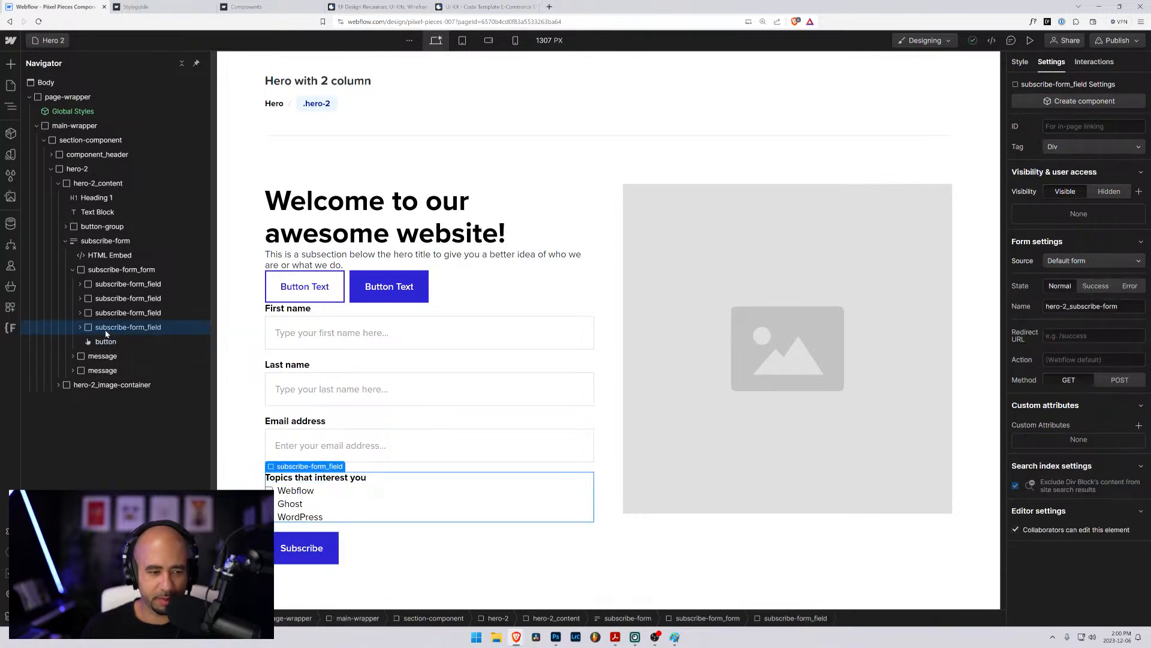
key(Delete)
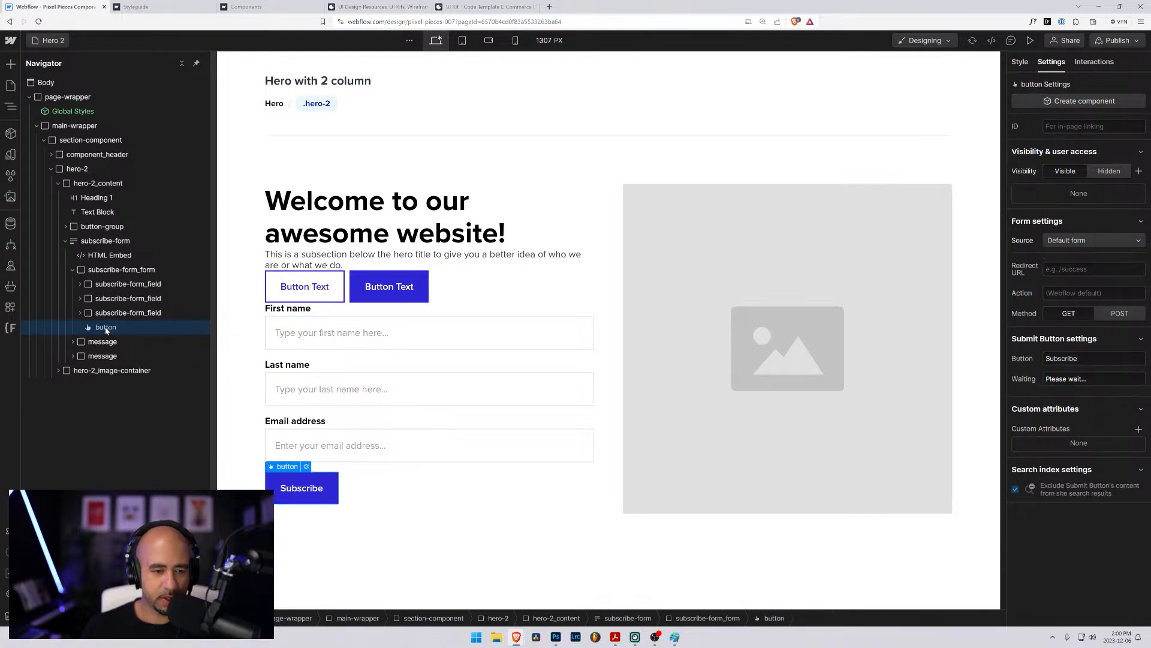
- Delete the "Last name" field, including its label and input, from the form
click(323, 367)
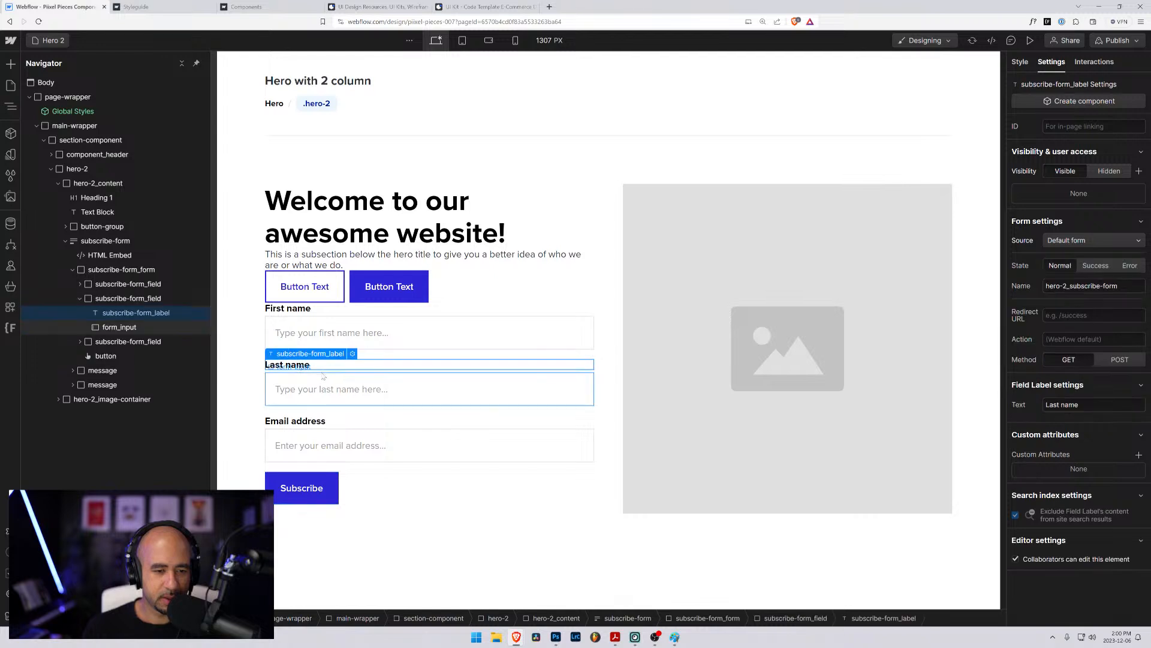
click(320, 380)
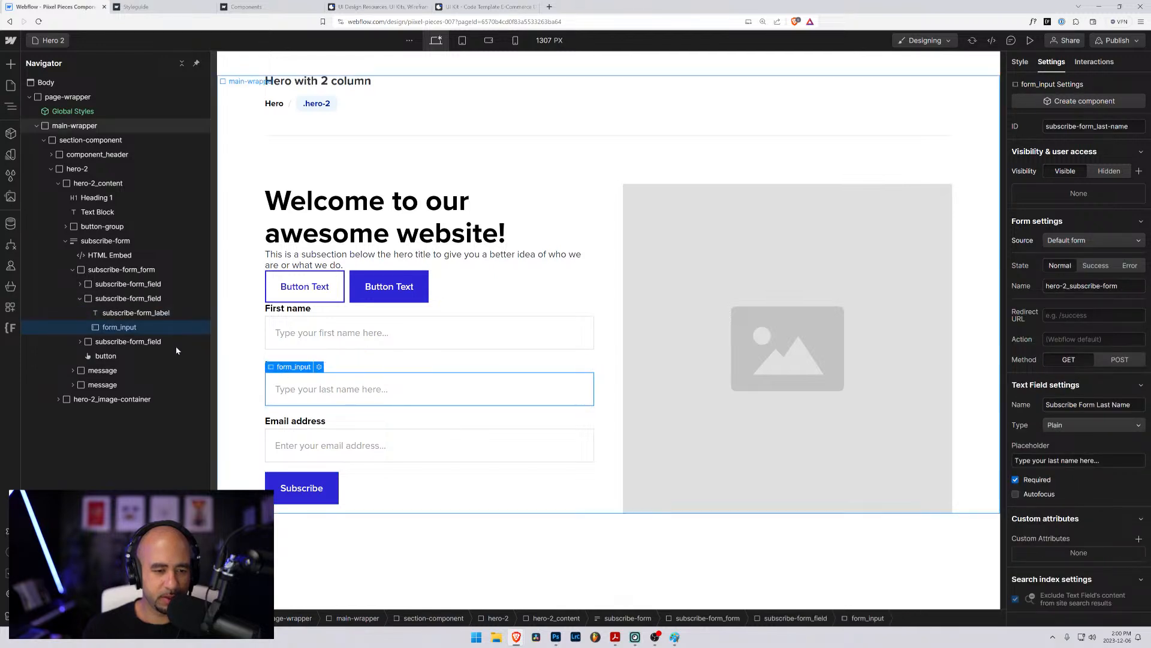
click(109, 302)
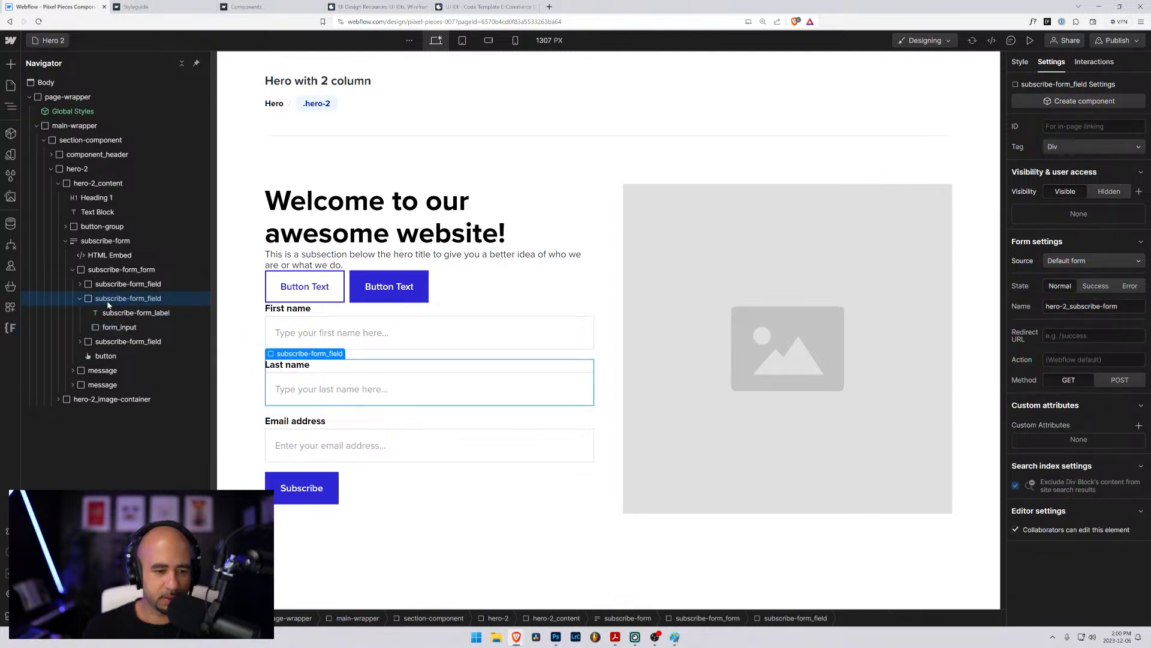
key(Delete)
- Change the "First name" label in the form to "Name"
double_click(293, 307)
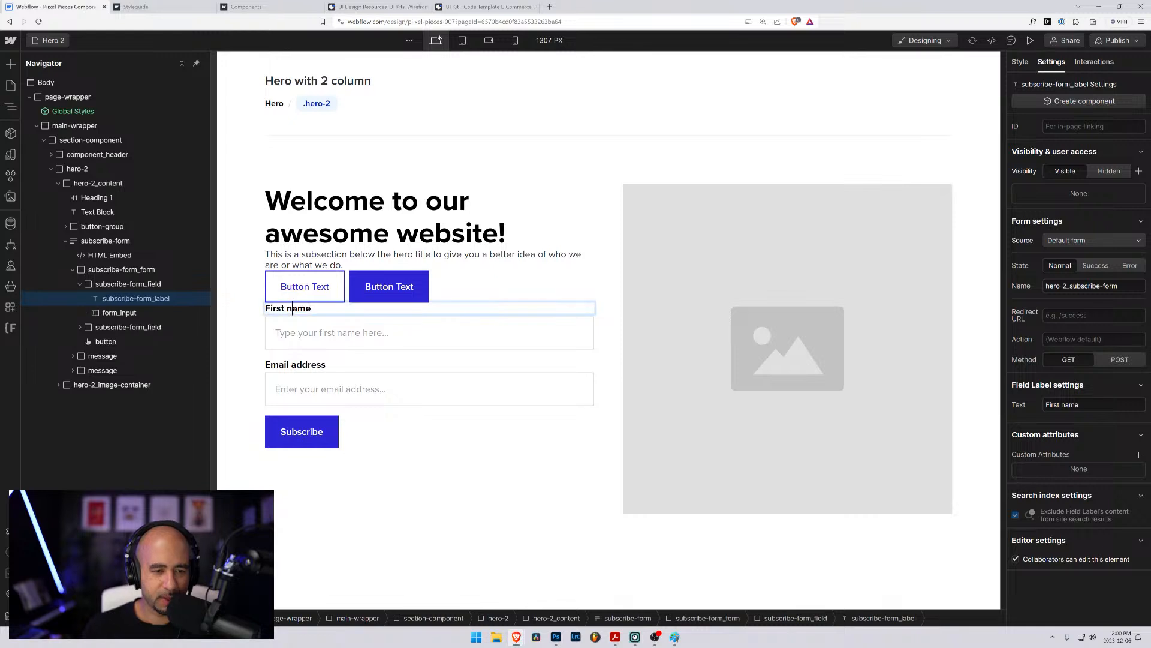
drag(292, 309, 259, 309)
text(N)
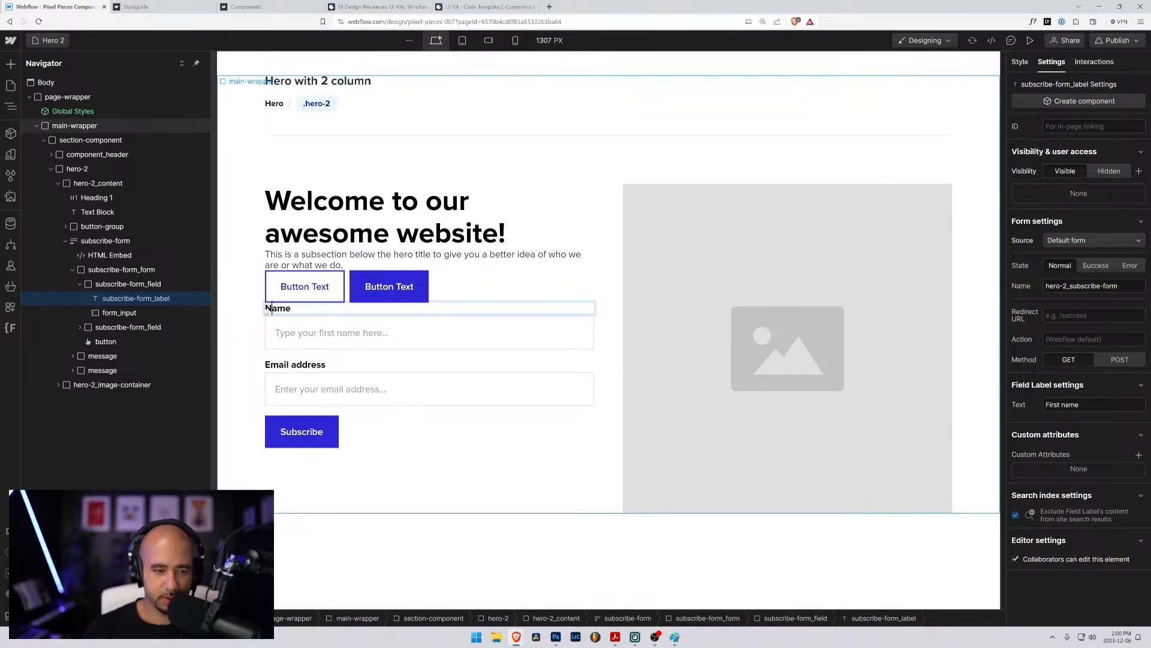
- Set the text field name of the input under the Name label to "Enter your name..." and reselect that input
click(378, 332)
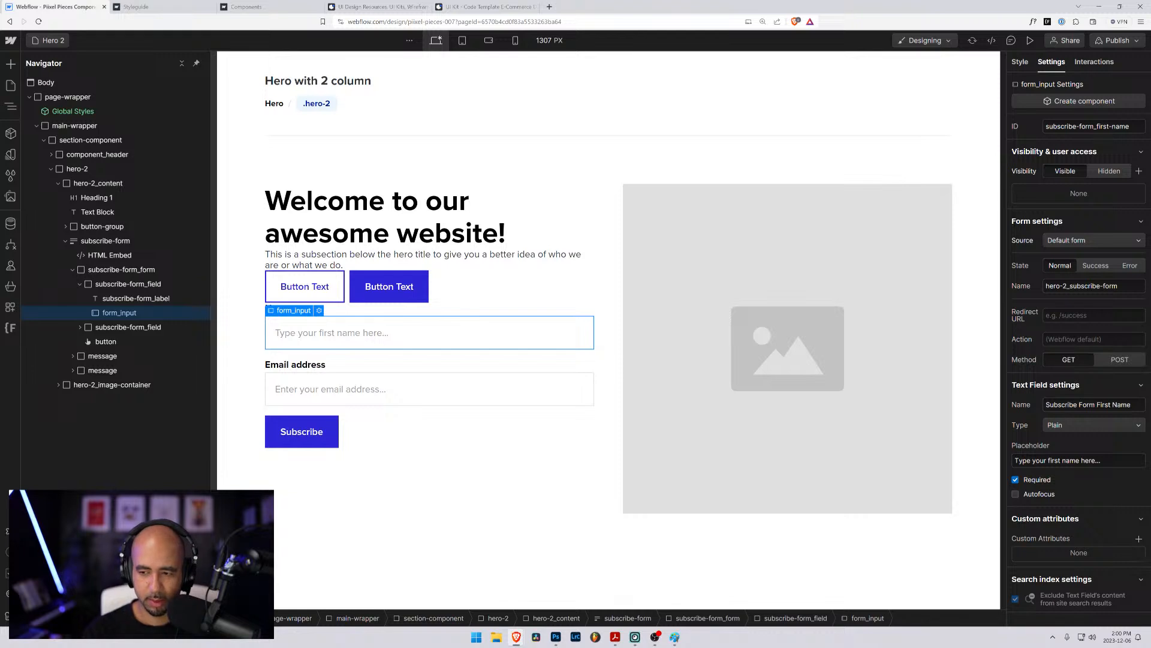
triple_click(1089, 405)
text(Enter your)
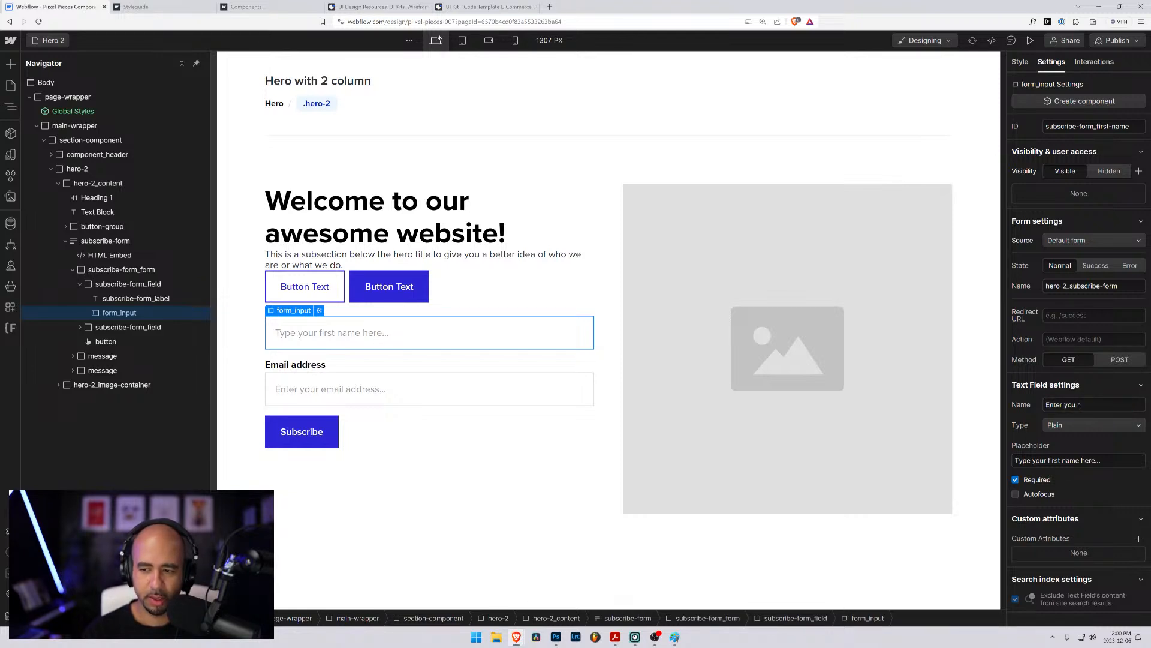
text( name...)
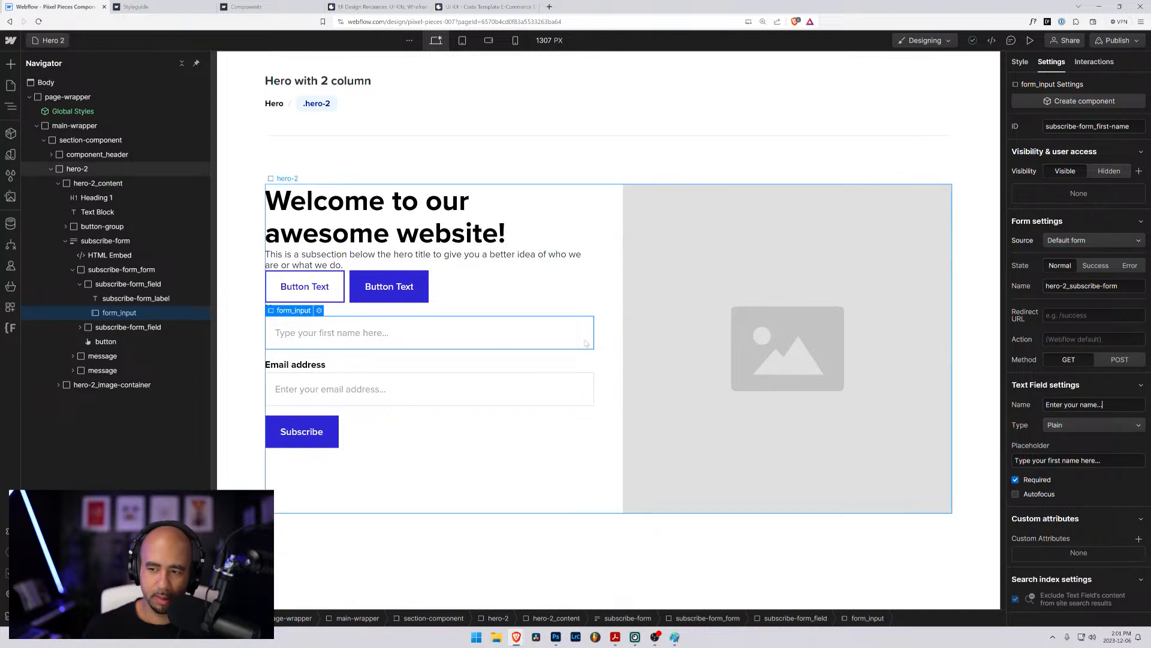
click(247, 309)
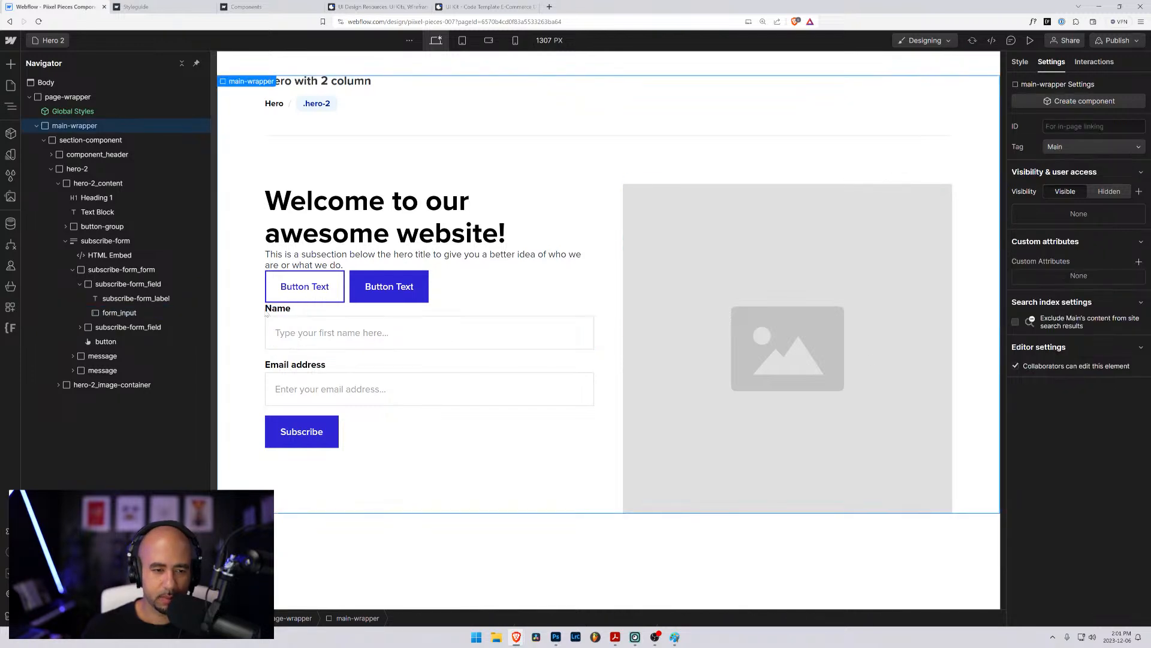
click(313, 330)
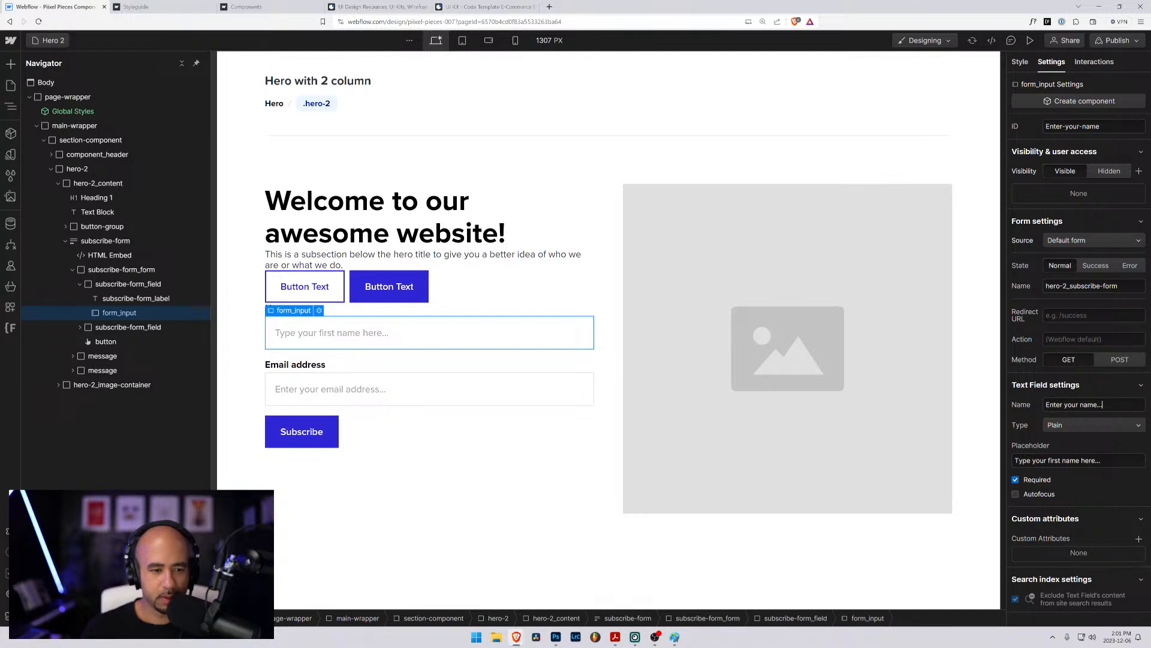
- Name the form's first text field "Subscribe Form First Name" and set its placeholder to "Enter your name..."
key(Tab)
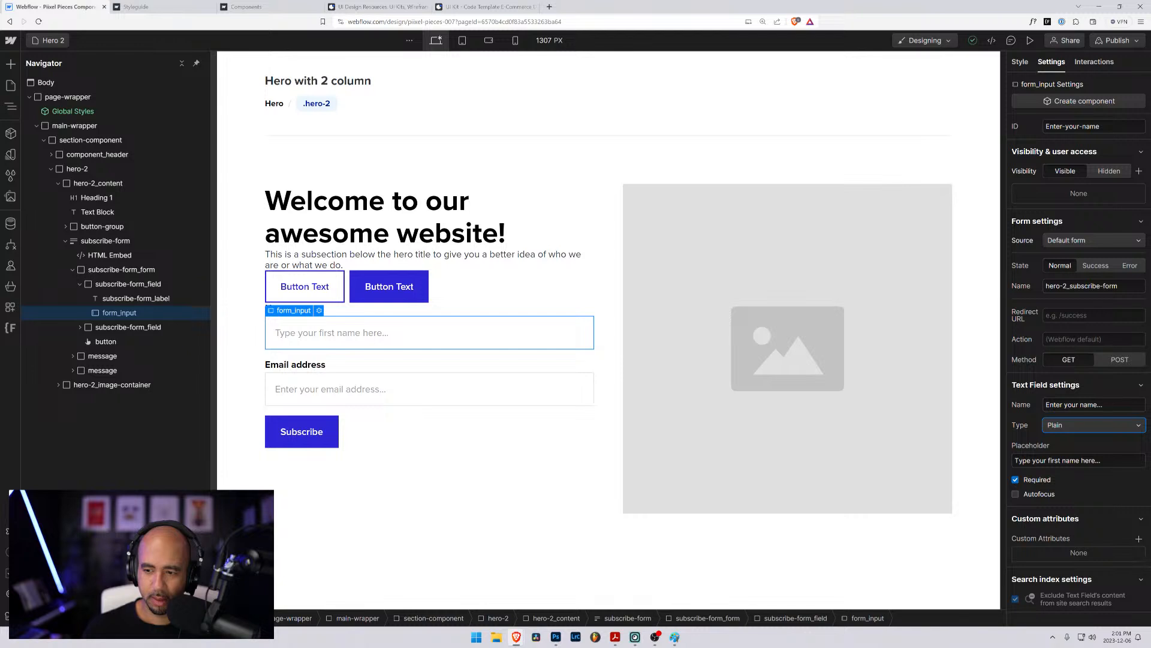
drag(1102, 404, 939, 401)
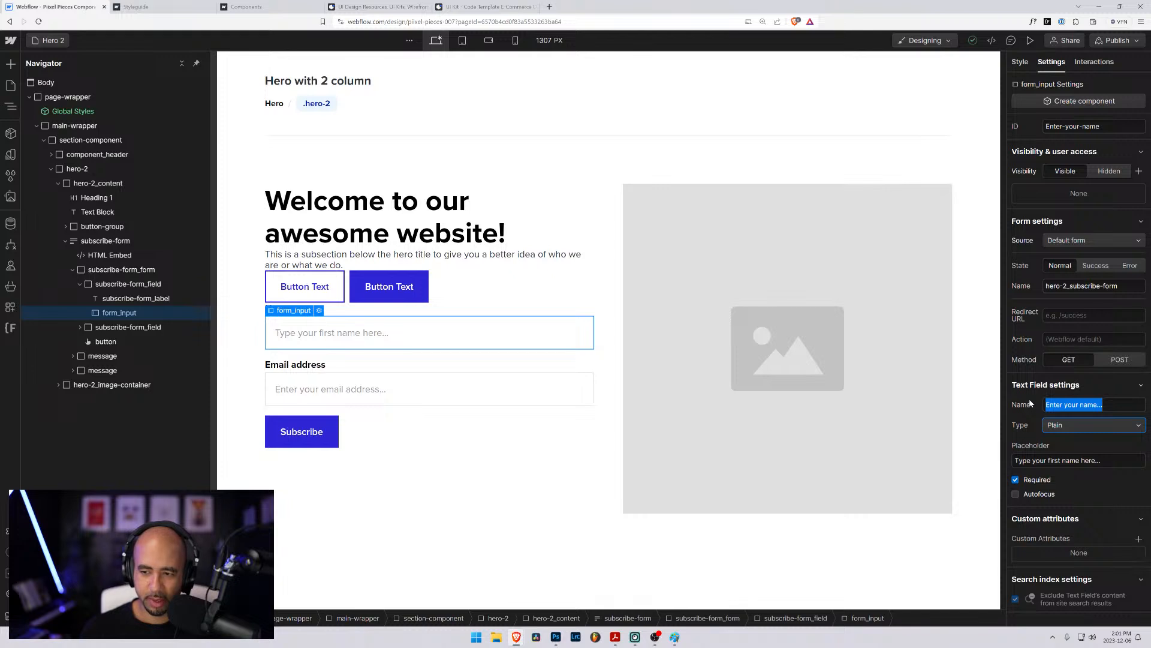
text(Subscribe Form First Name)
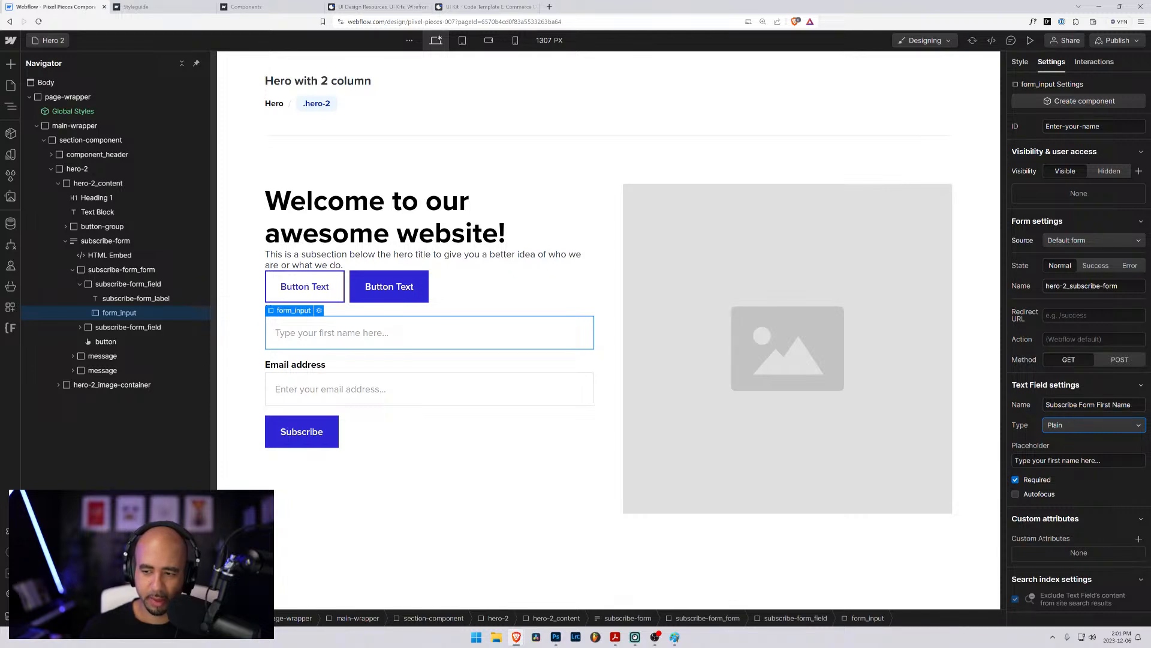
key(Tab)
text(Enter)
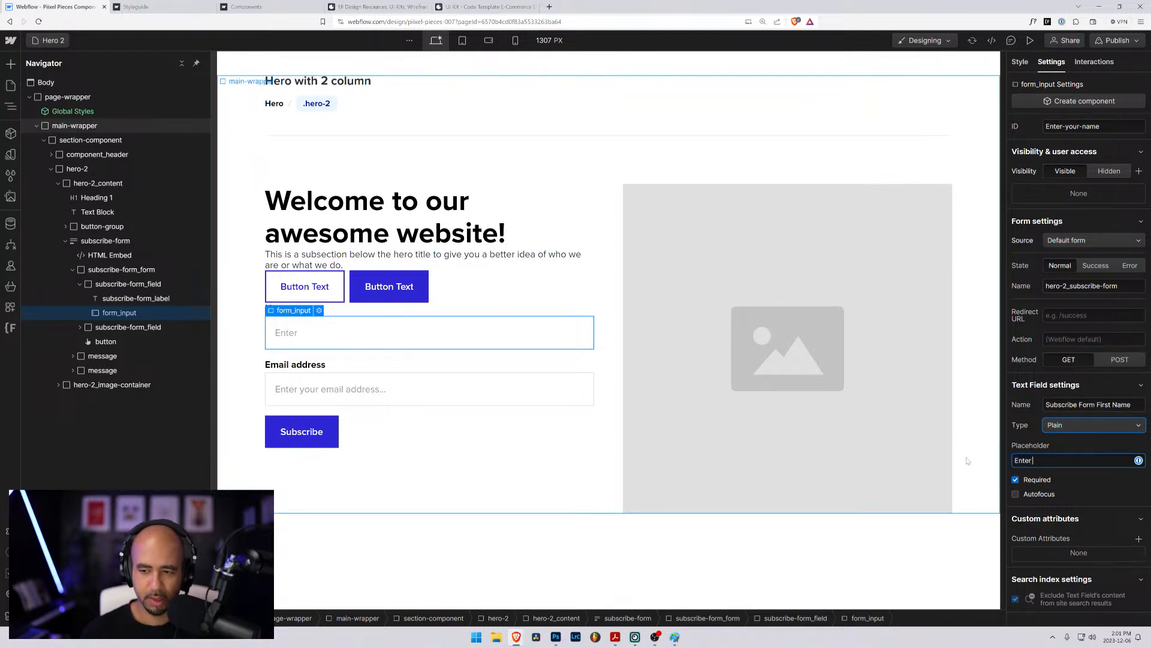
text( your name...)
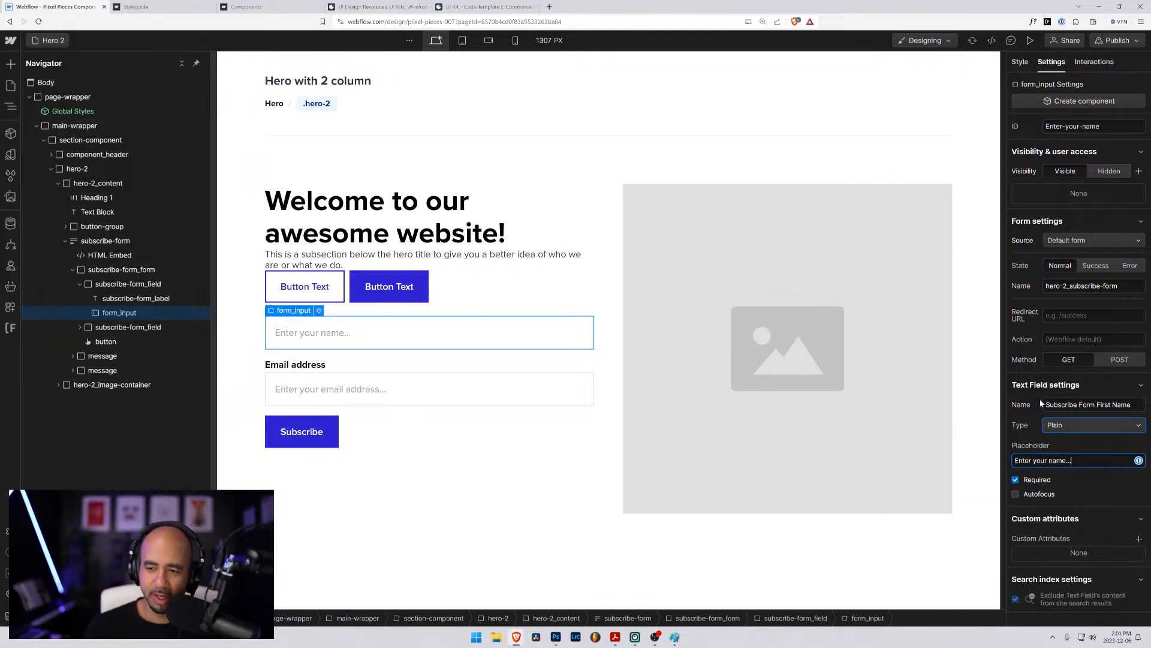
- Check the settings of the Email address input and the form that contains it
click(393, 409)
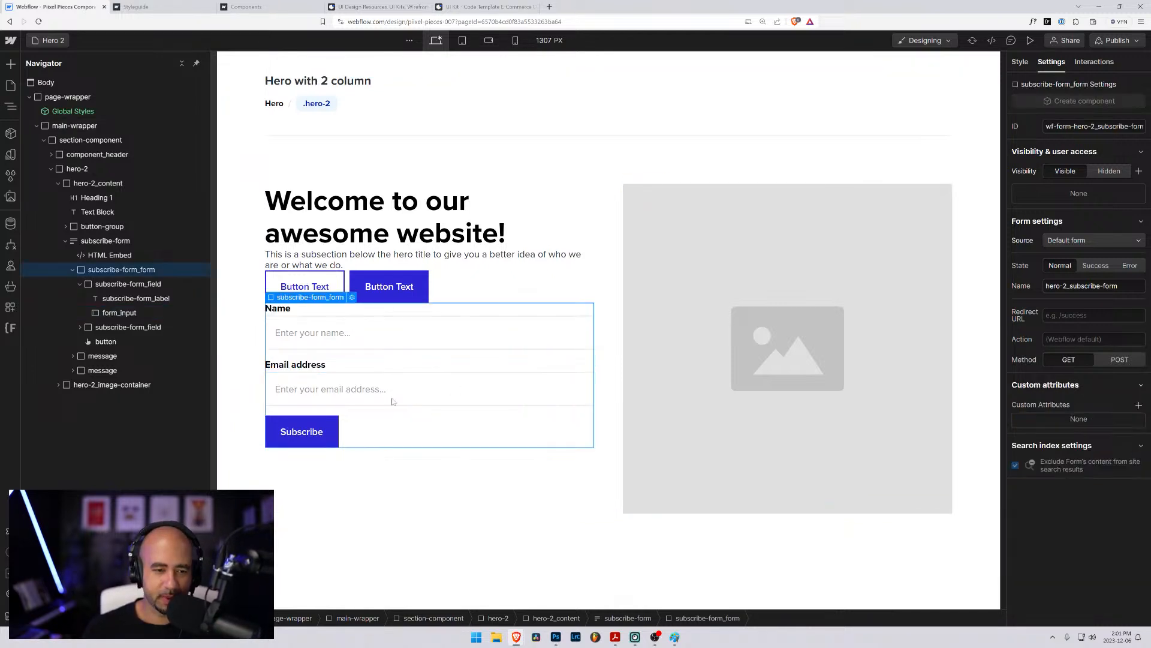
click(251, 311)
click(401, 333)
click(386, 393)
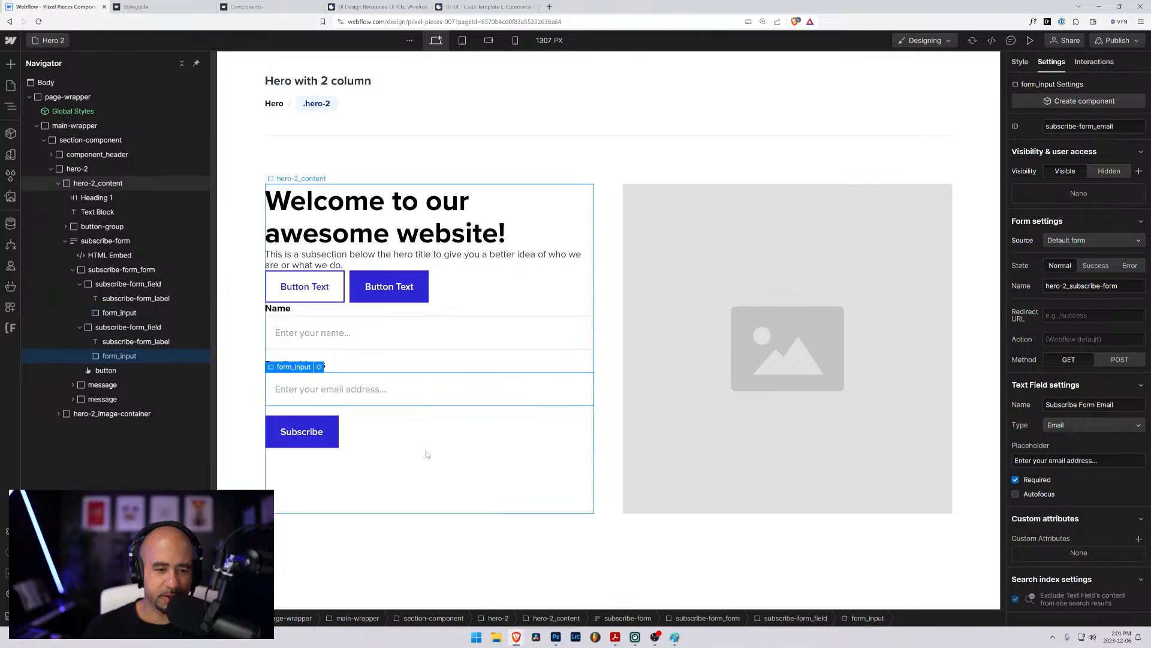
click(426, 455)
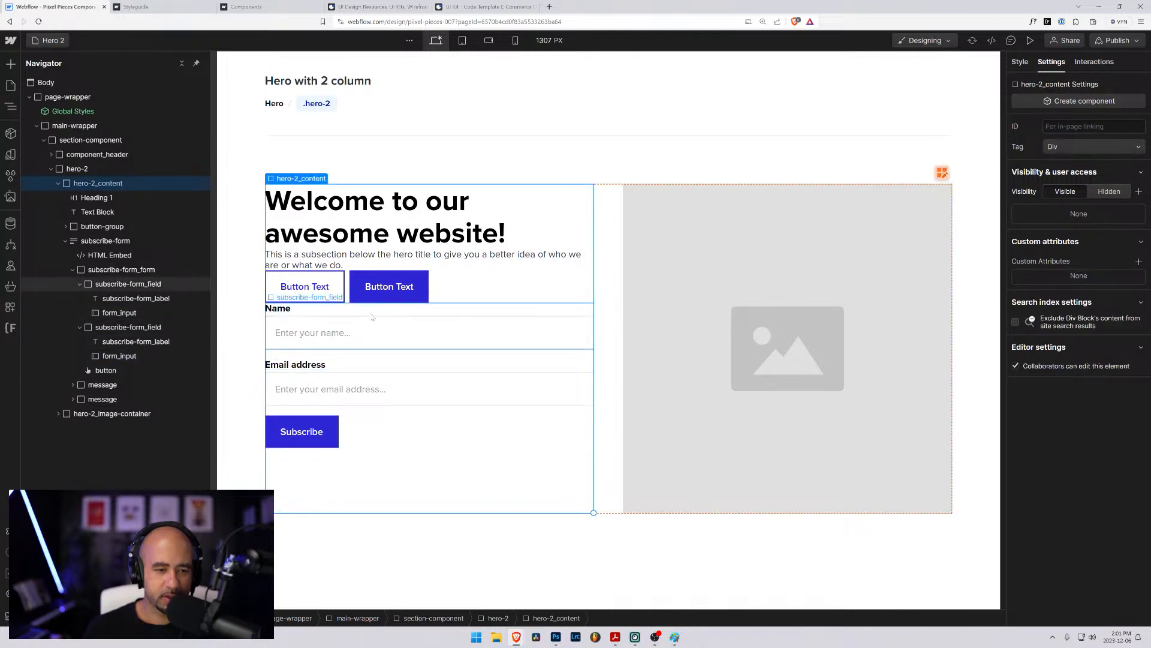
click(354, 360)
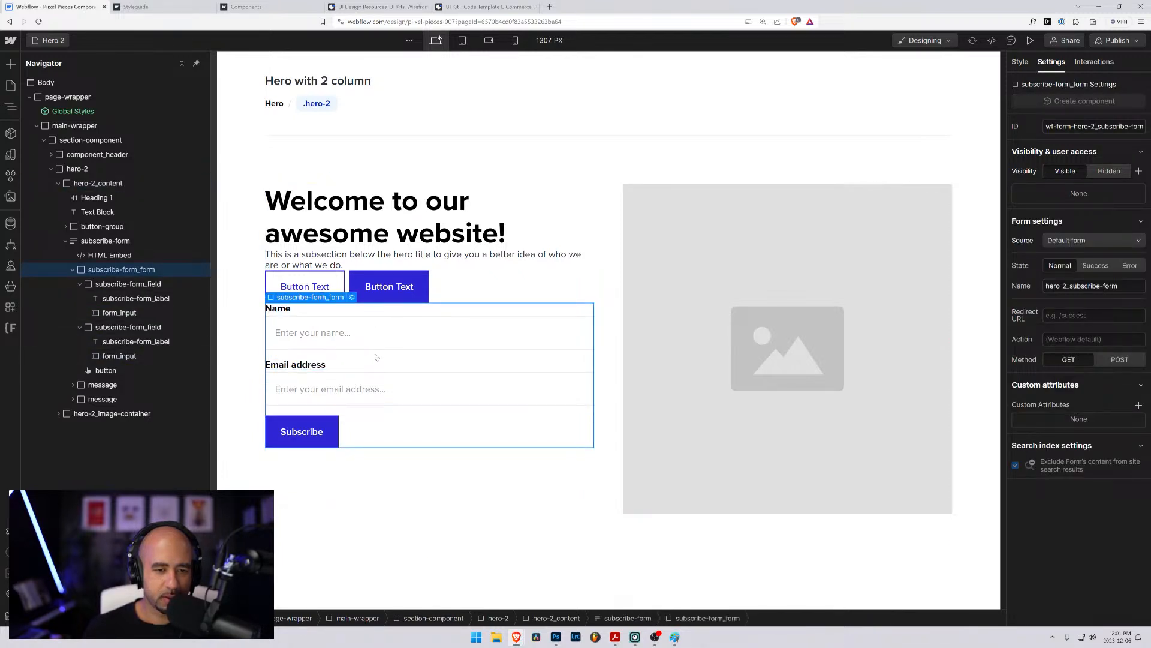
- Add an H2 heading to hero-2_content and place it between the button group and the subscribe form
click(74, 270)
click(65, 241)
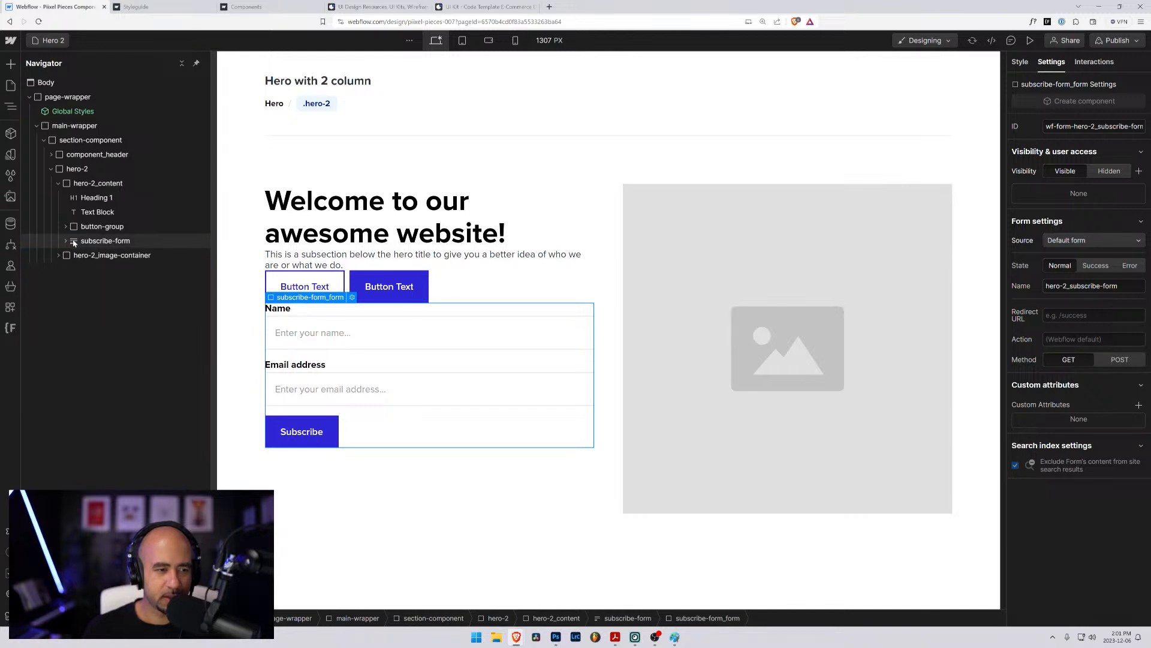
click(71, 185)
key(ctrl+k)
text(hea)
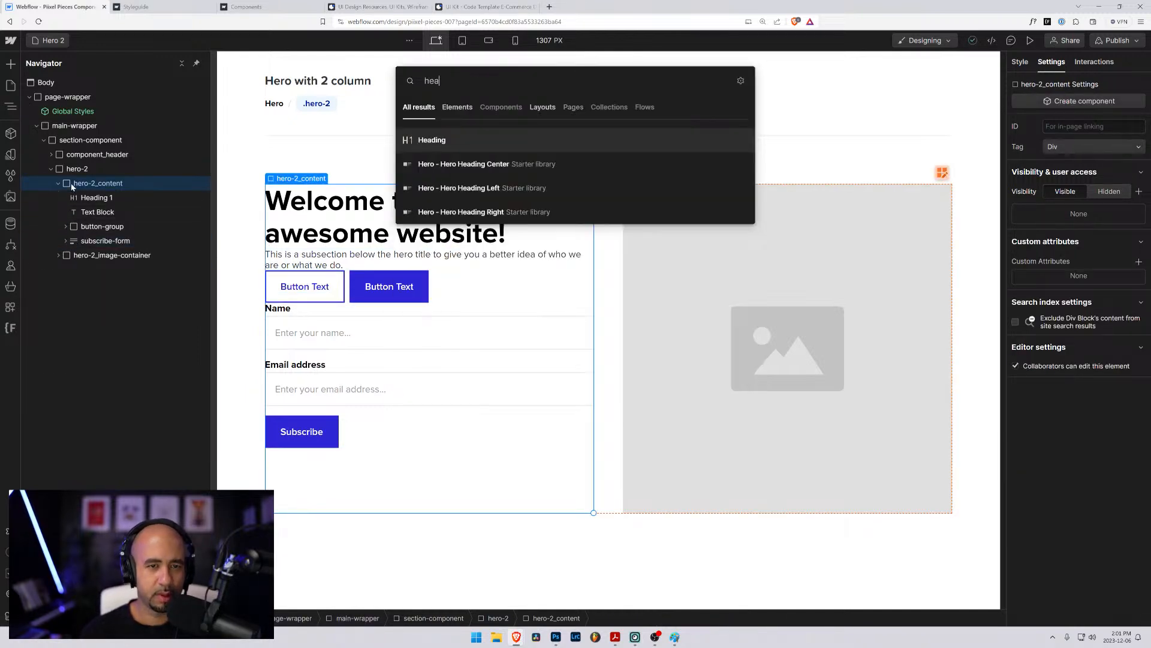
key(Return)
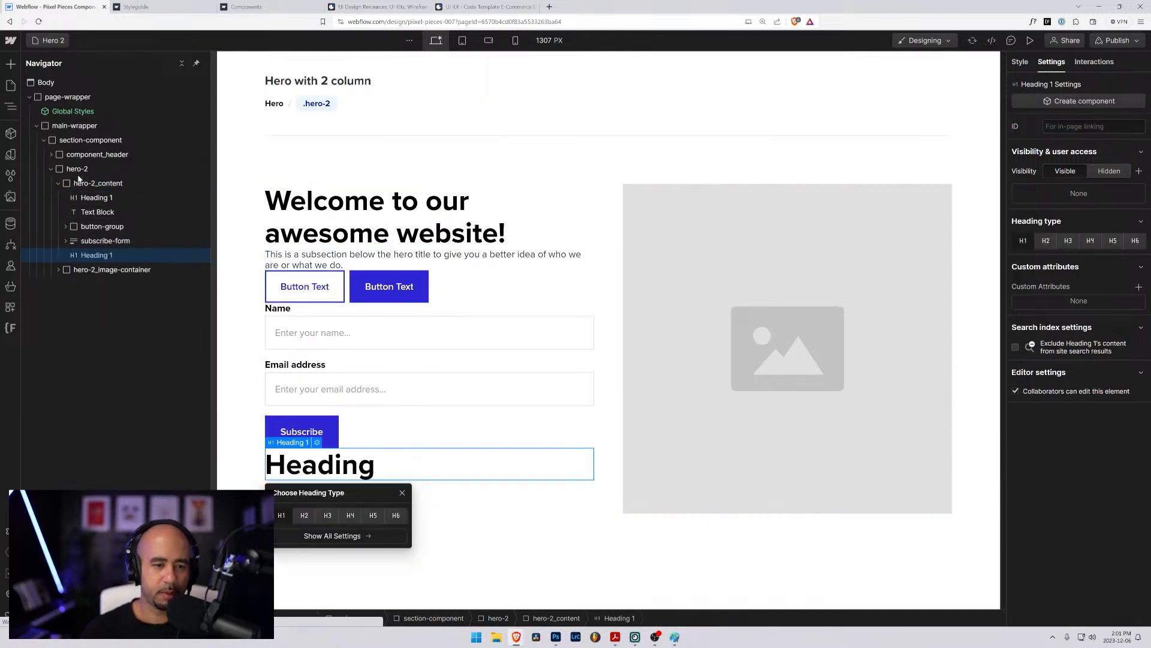
click(306, 516)
mouse_move(87, 255)
mouse_down()
mouse_move(81, 230)
mouse_move(74, 278)
mouse_move(74, 268)
mouse_up()
click(65, 226)
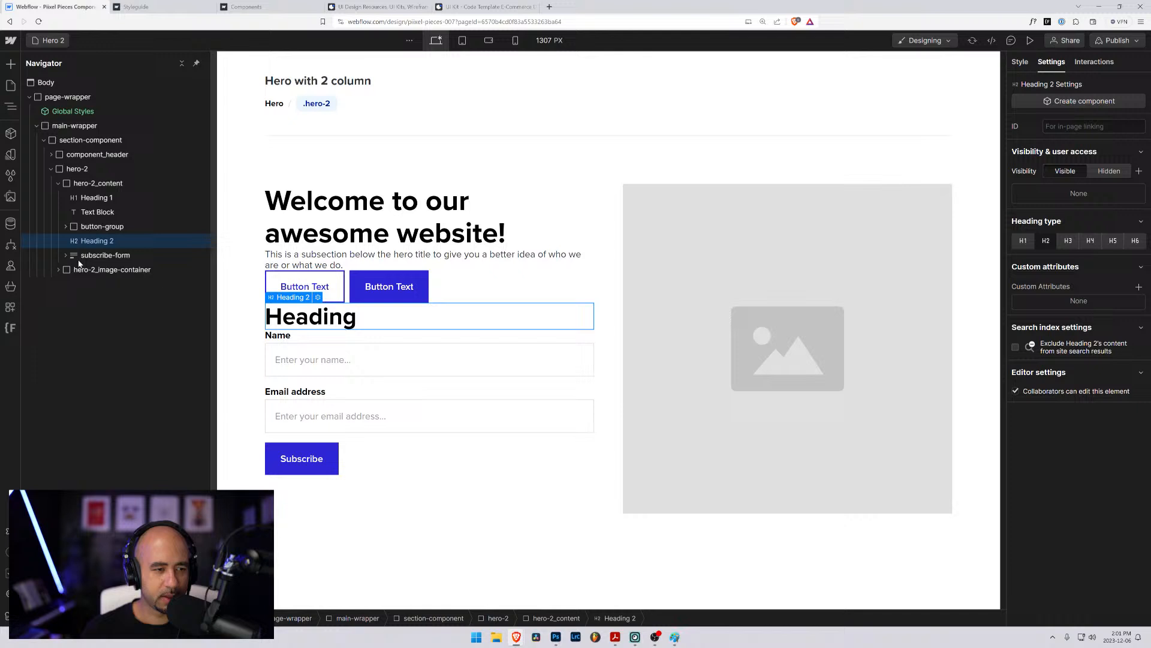
- Try "Subscribe" and "Join" as the text of the new H2 heading
double_click(324, 318)
text(Sub)
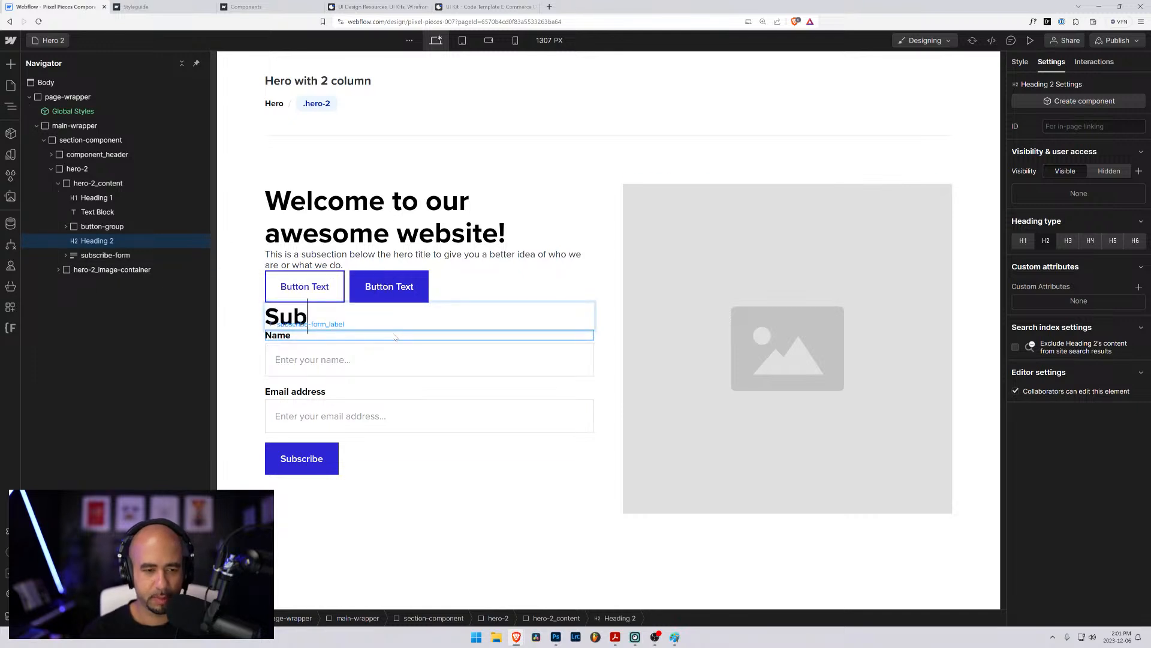
text(scribe)
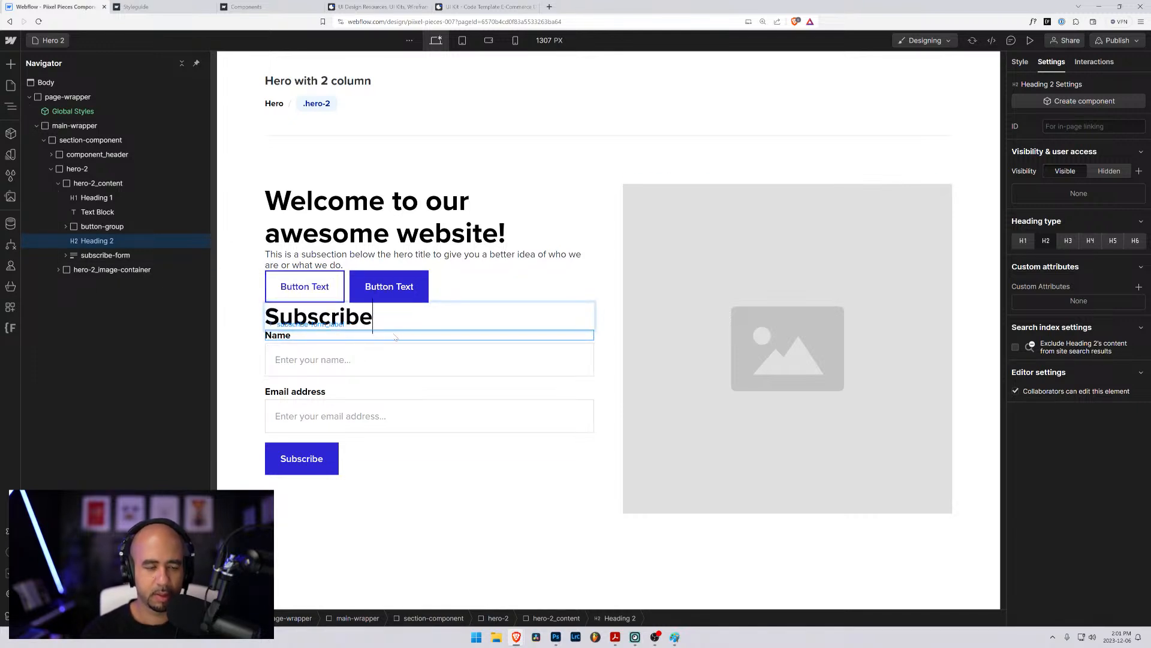
key(ctrl+a)
text(Join)
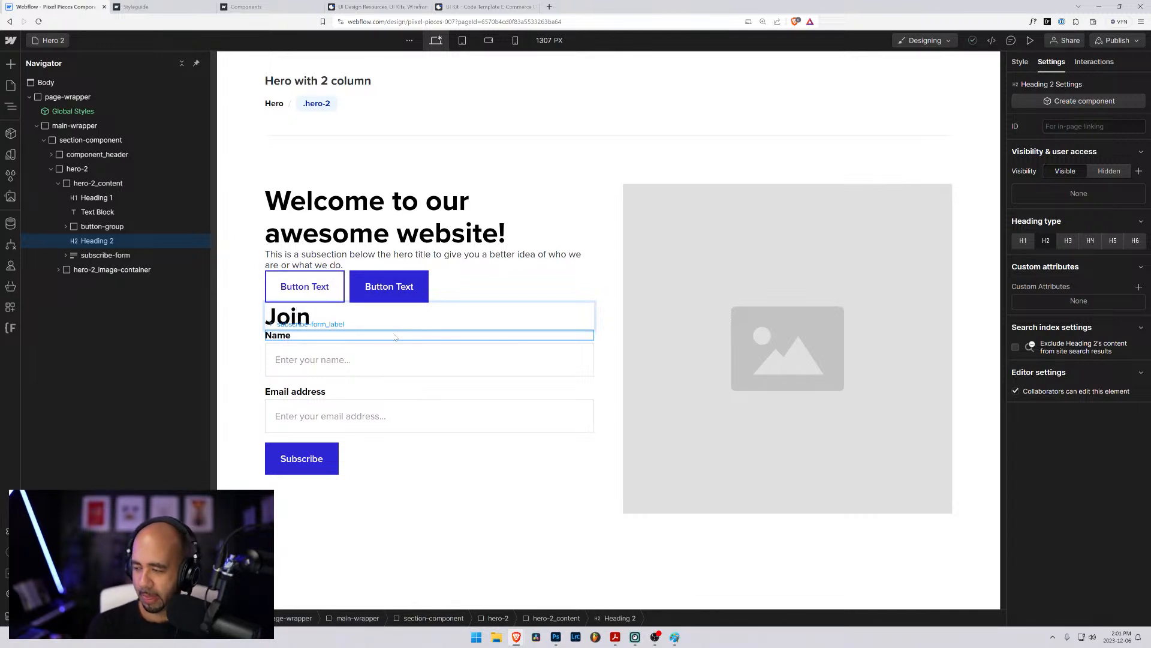
- Set the text of the H2 heading above the subscribe form to "Sign up today"
key(ctrl+a)
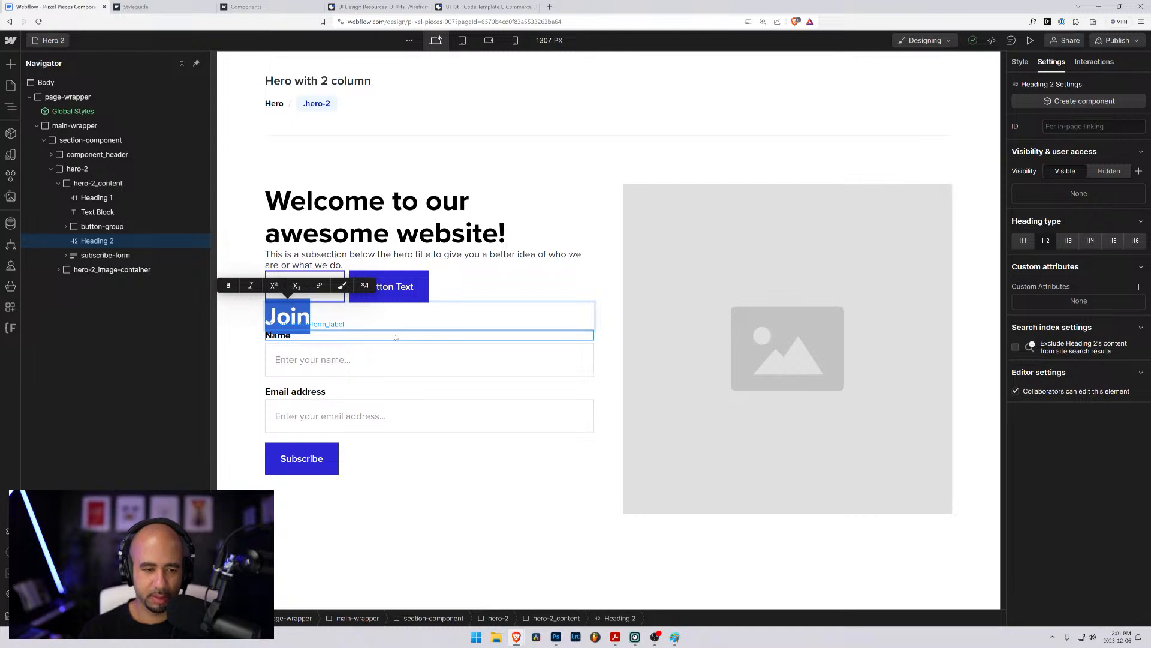
text(Sign up)
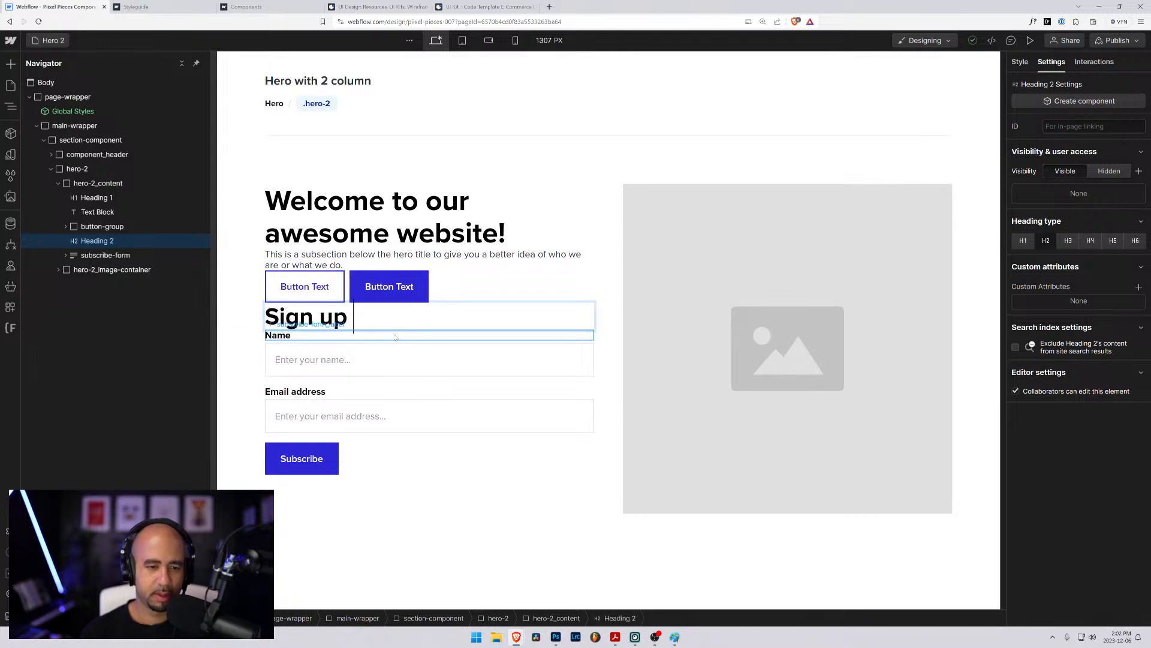
text( today)
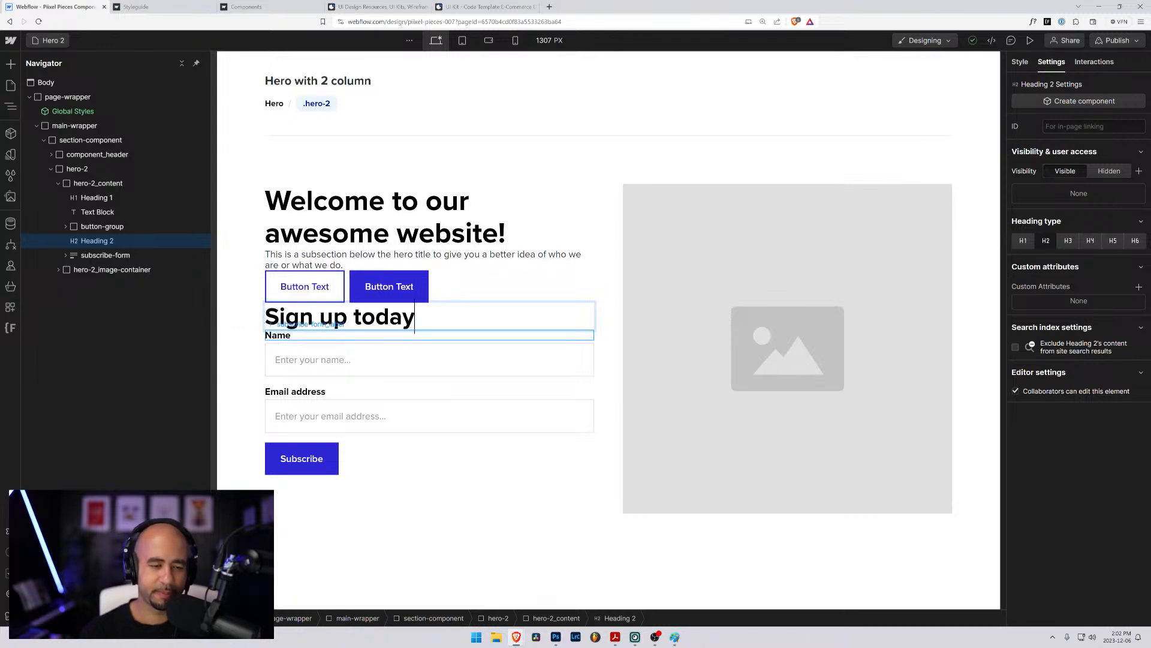
click(92, 240)
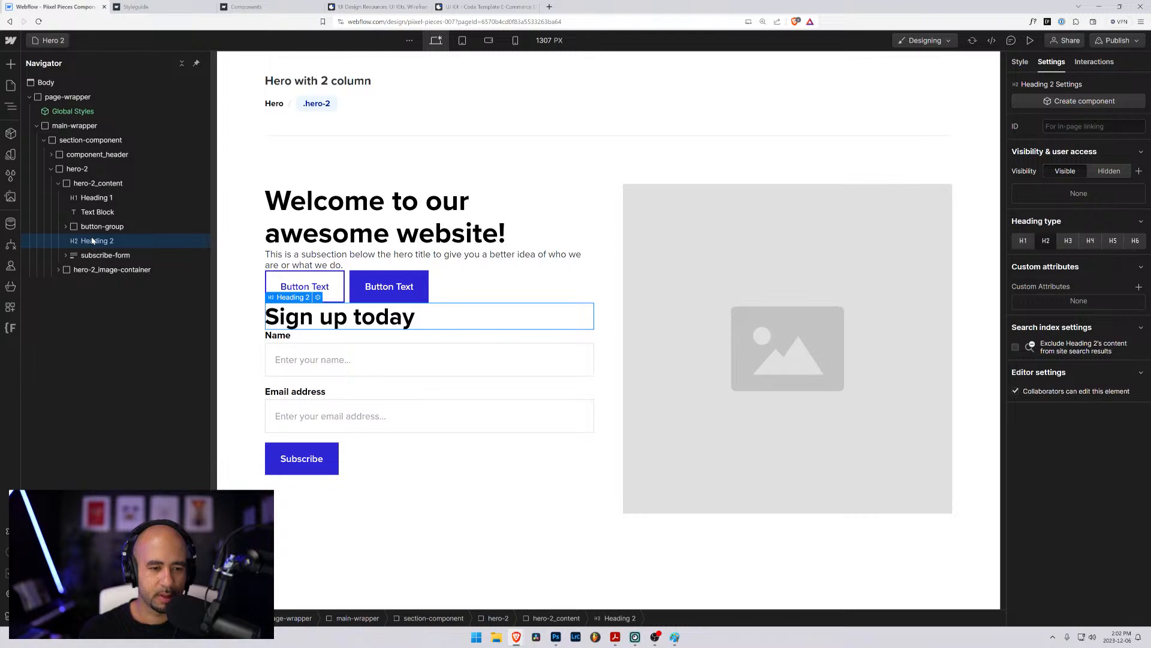
- Show the style settings of the subscribe-form block and inspect its nested elements
click(85, 255)
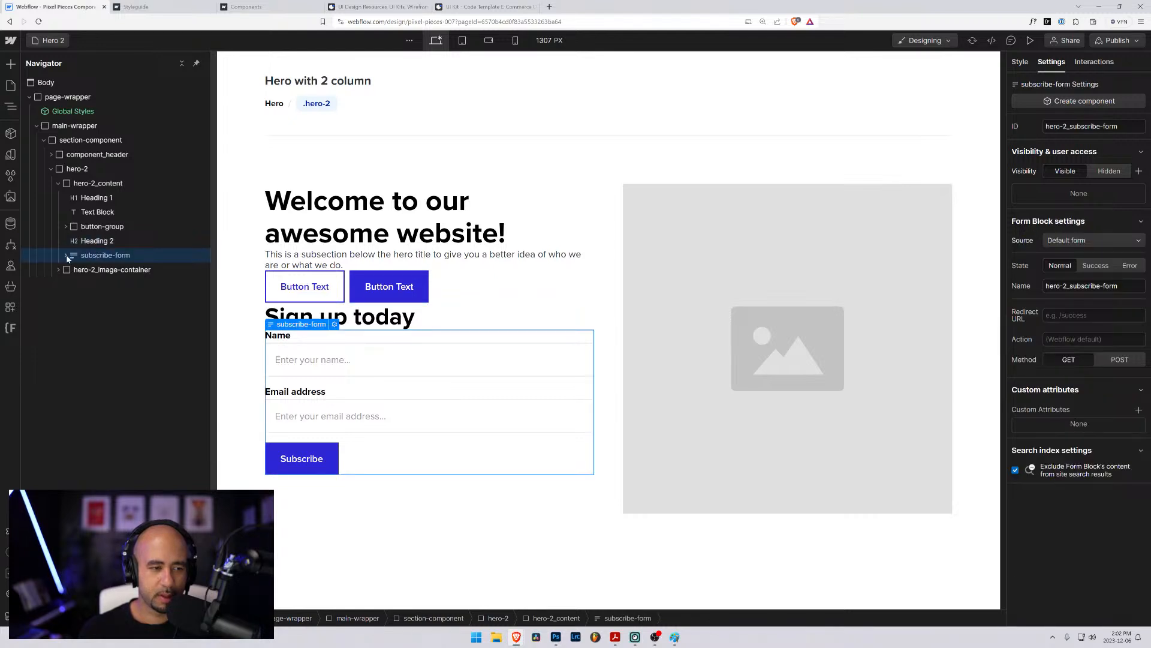
click(1019, 63)
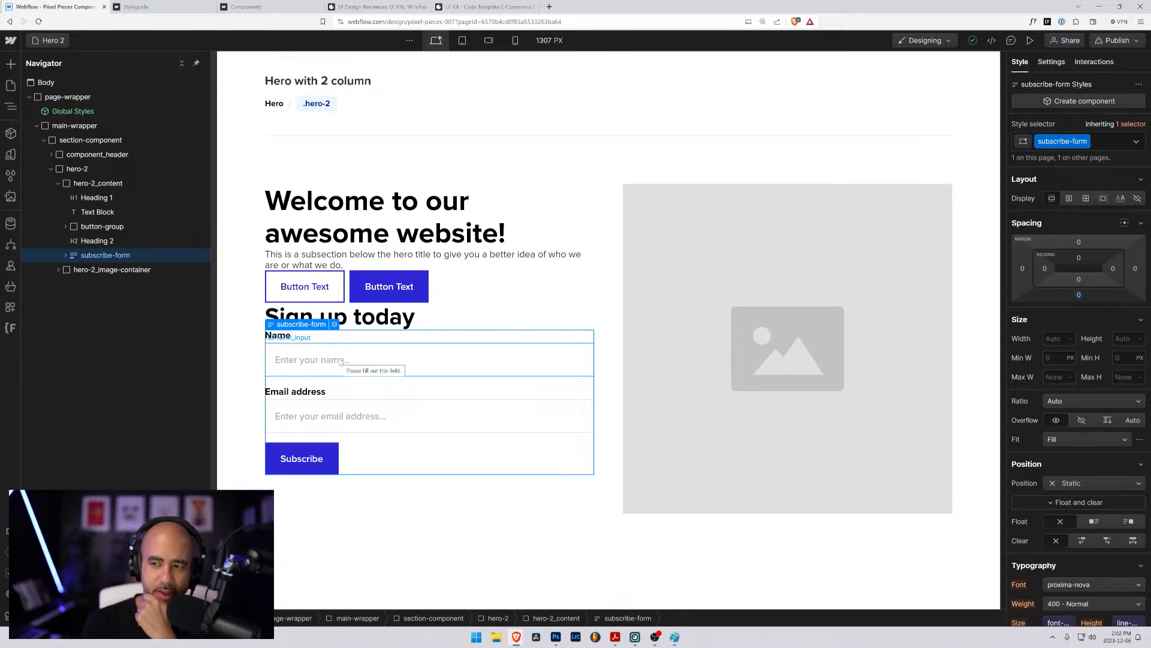
click(73, 244)
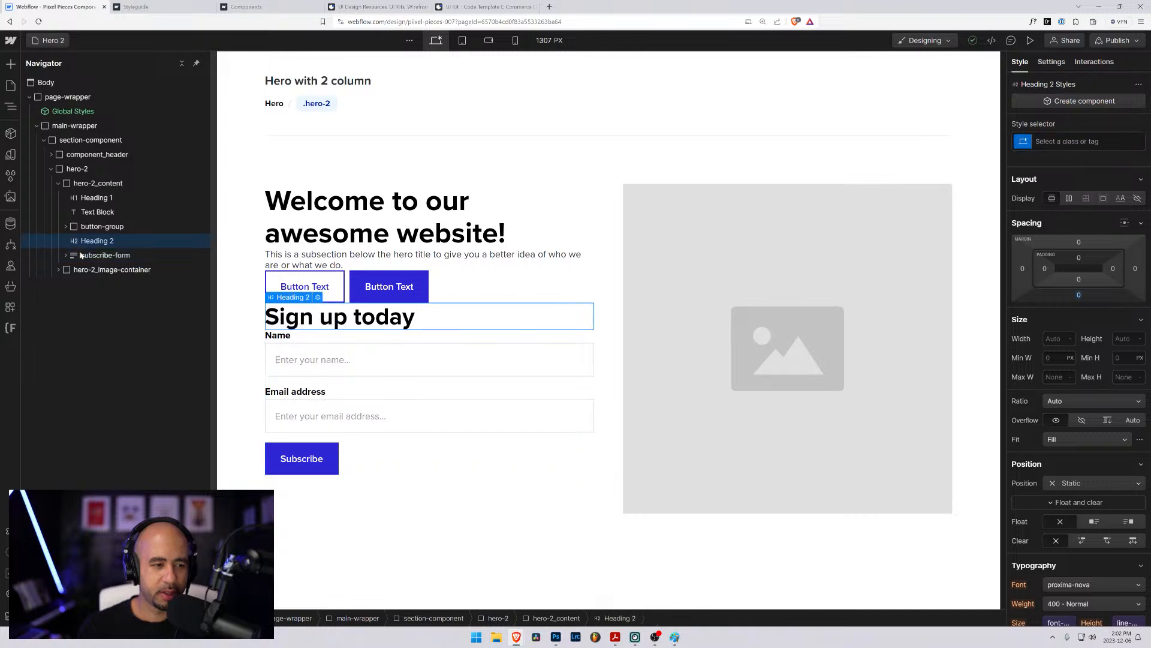
click(74, 257)
click(66, 256)
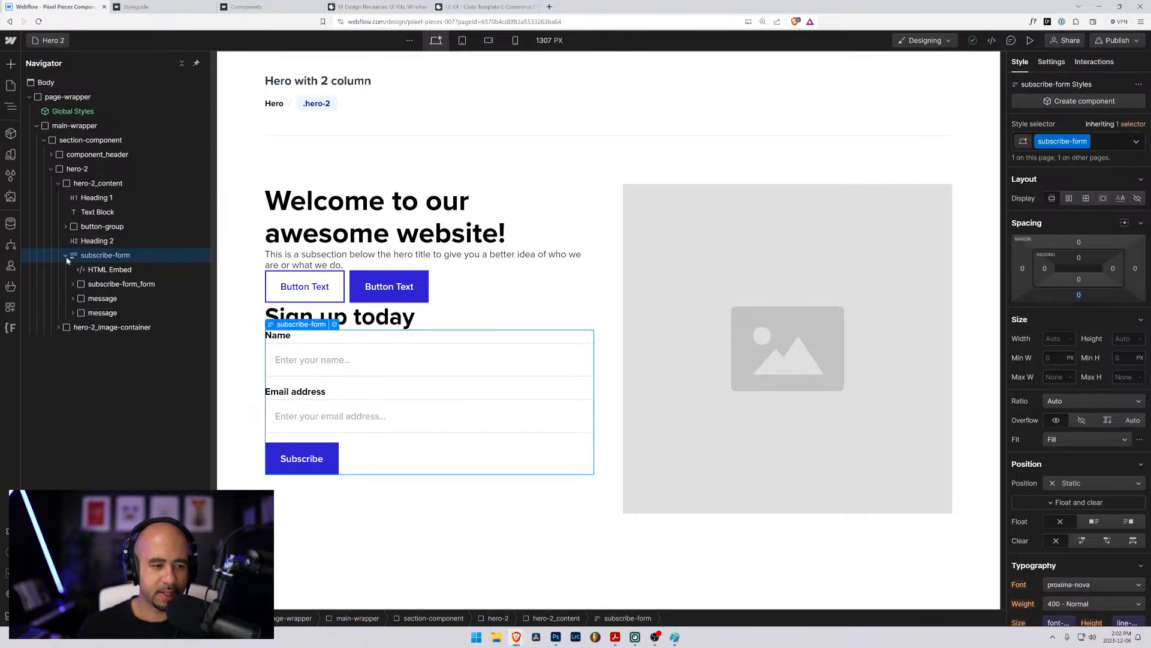
click(66, 256)
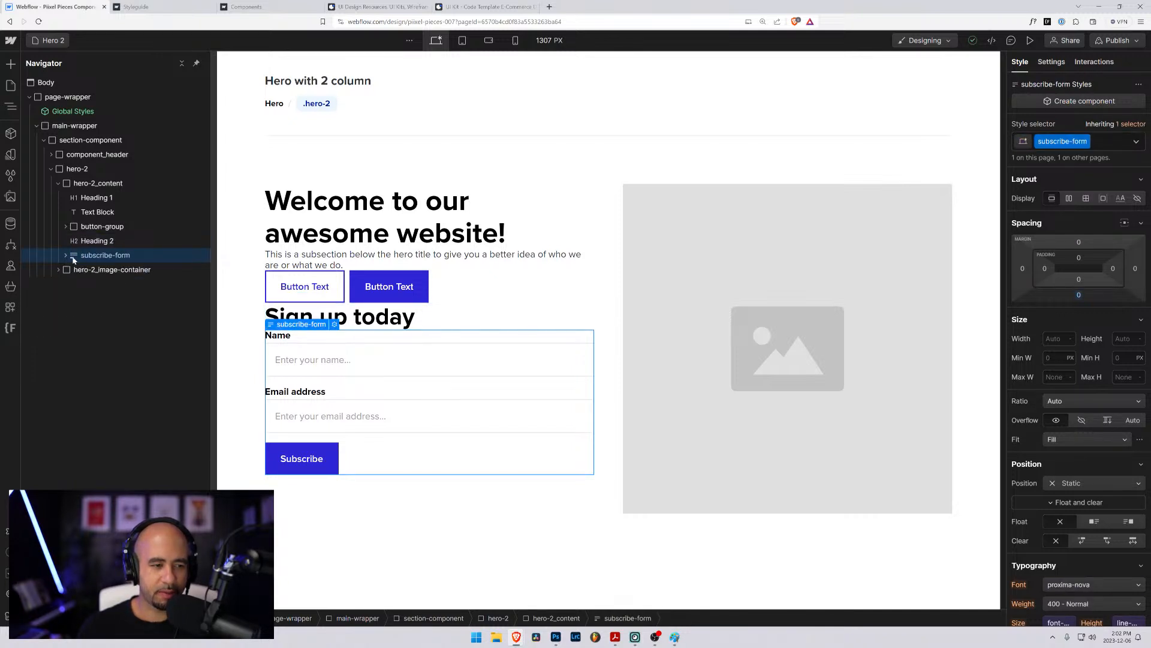
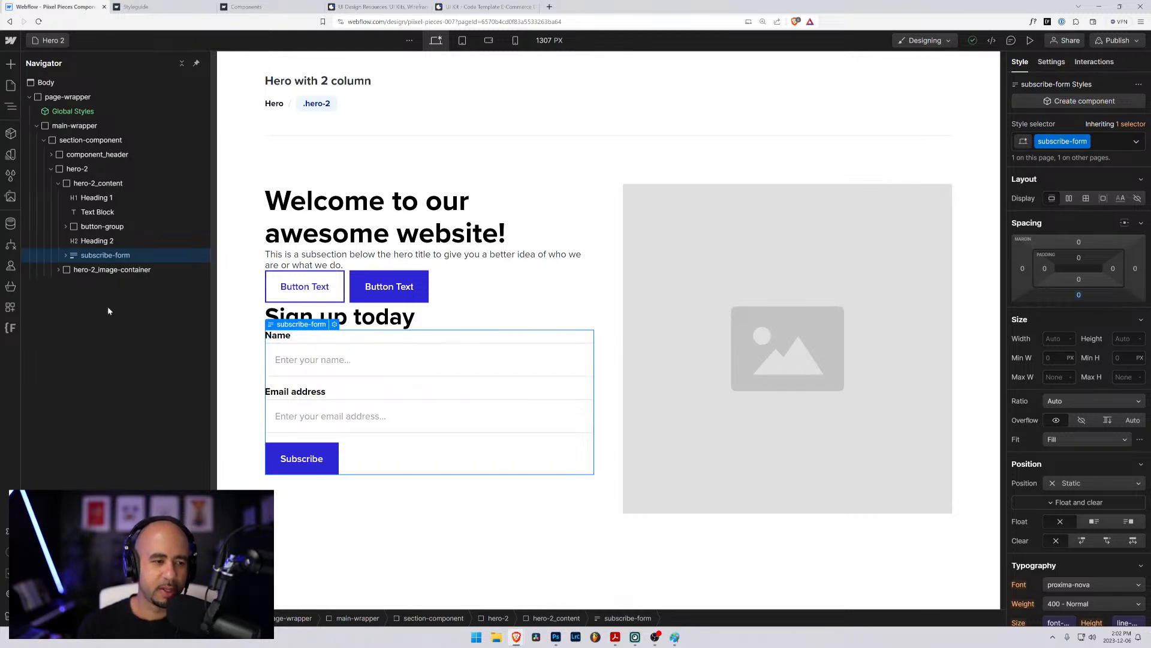
- Try the combo class is-horizontal on the subscribe-form_form element inside subscribe-form
click(66, 255)
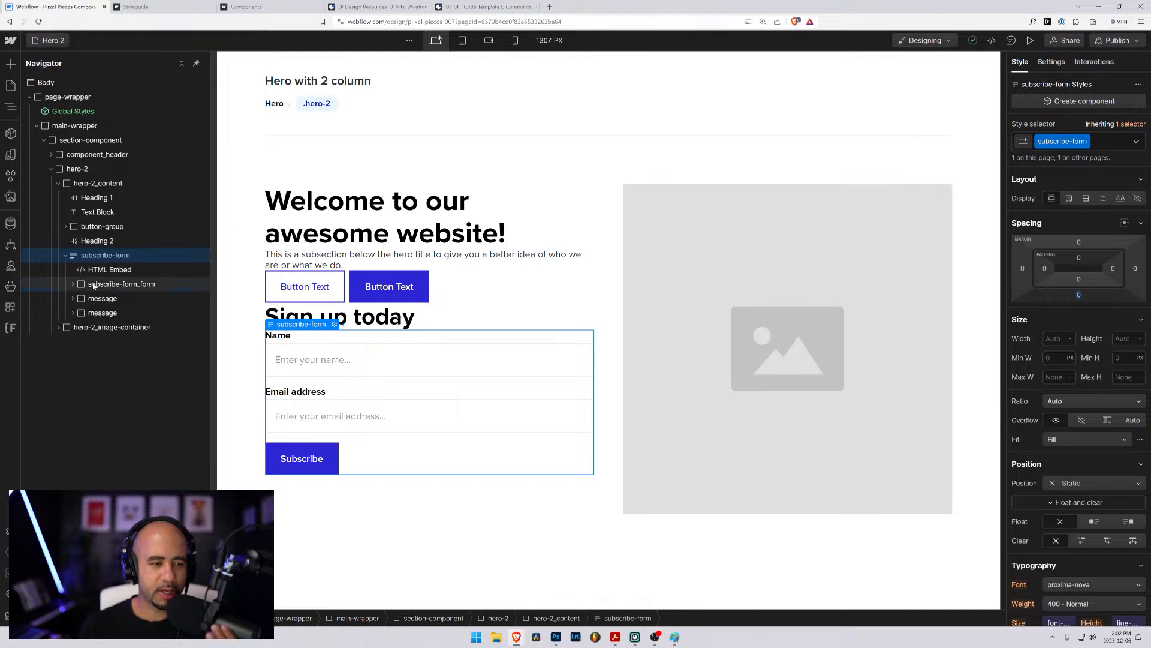
click(95, 284)
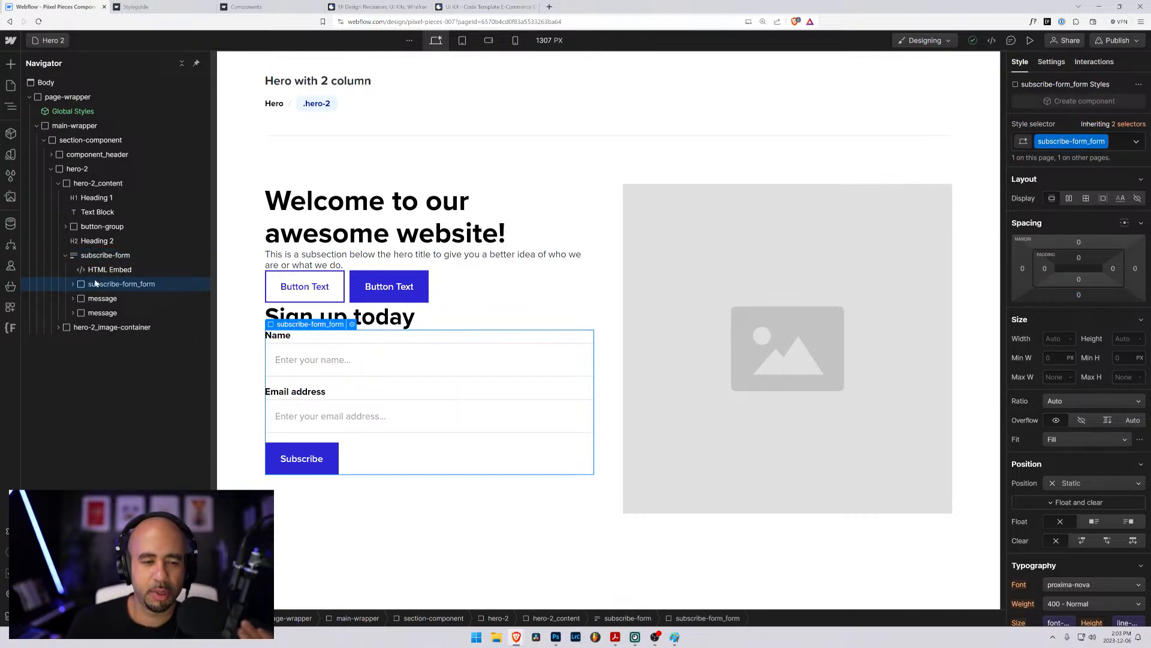
click(102, 298)
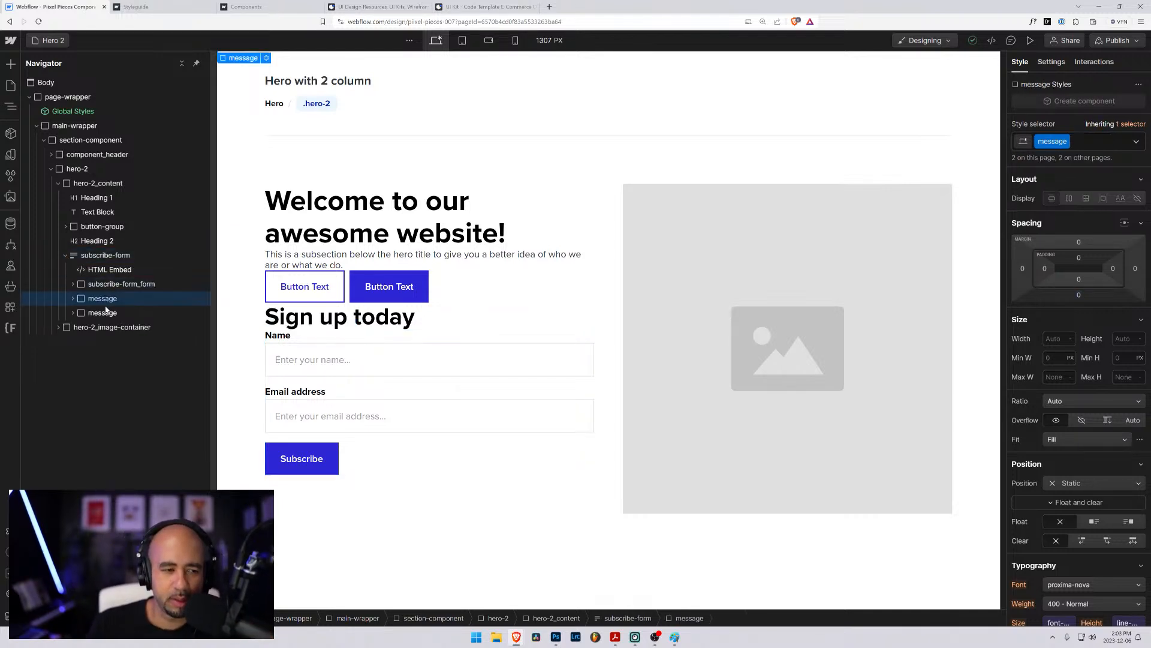
click(105, 288)
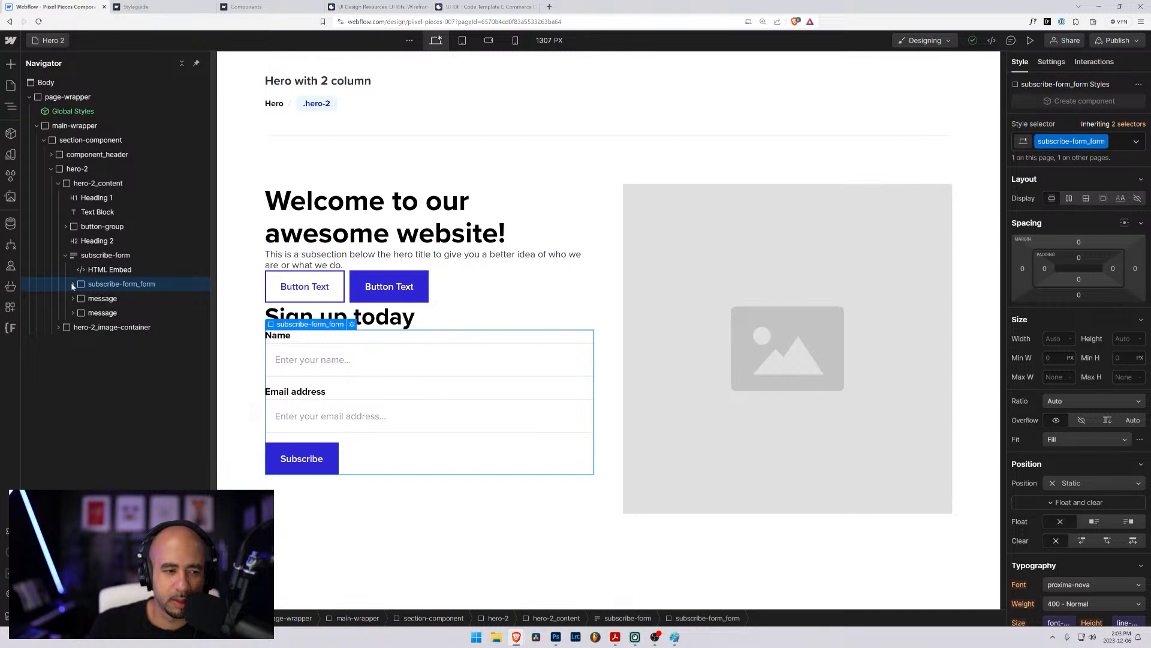
click(72, 287)
click(80, 298)
click(81, 313)
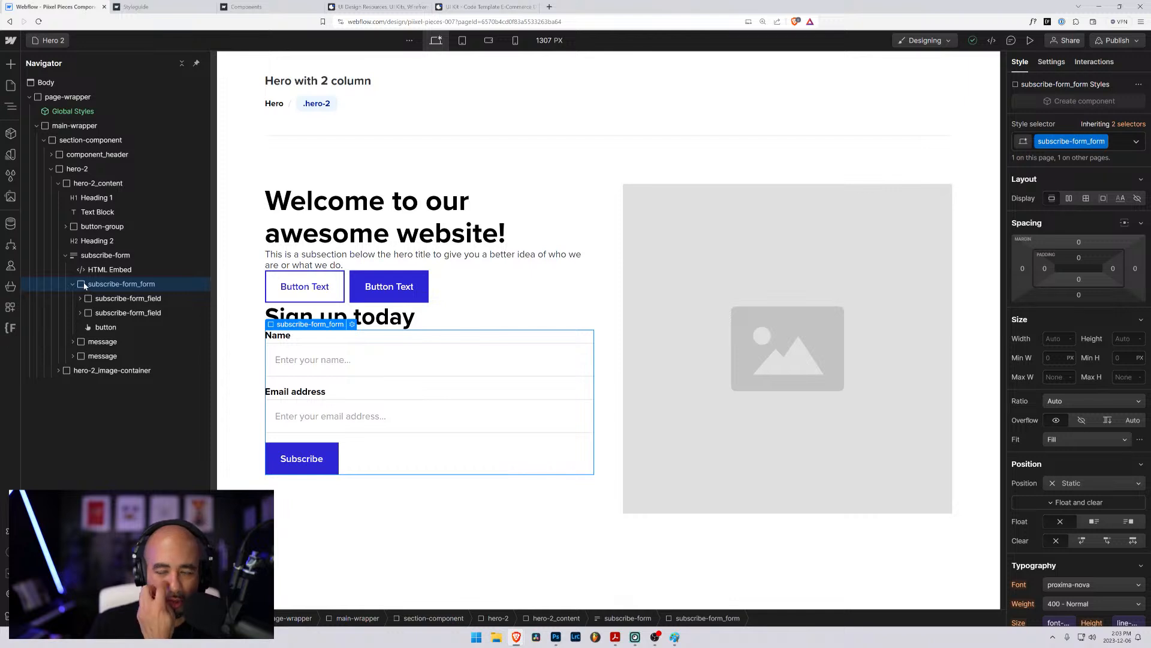
click(1117, 141)
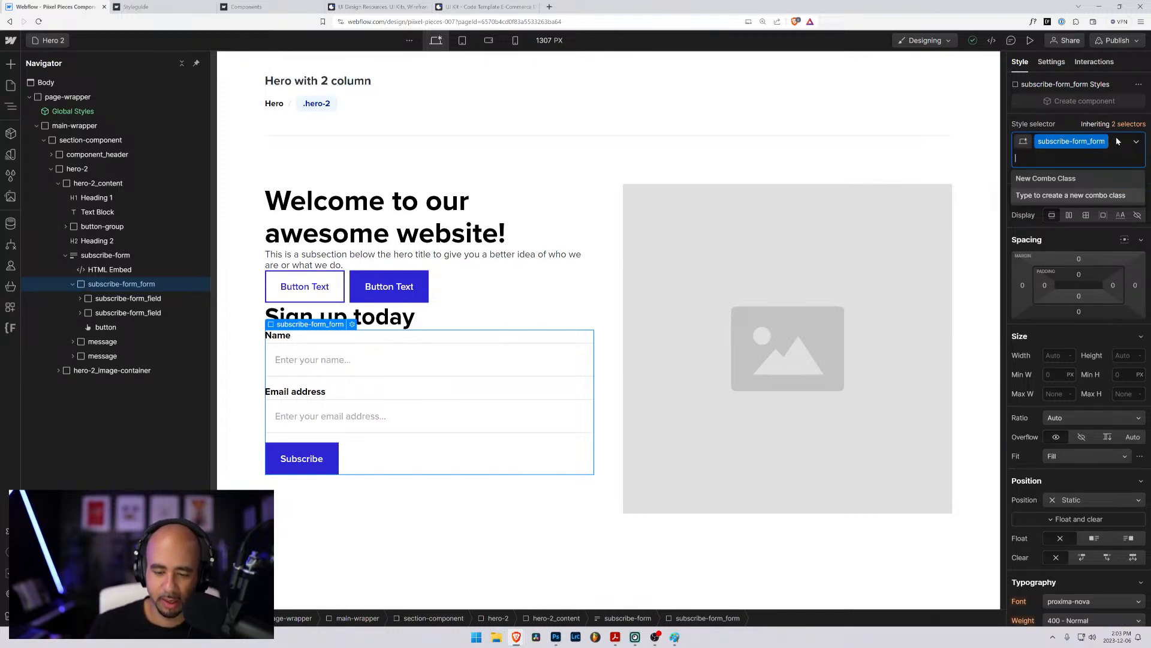
text(is-)
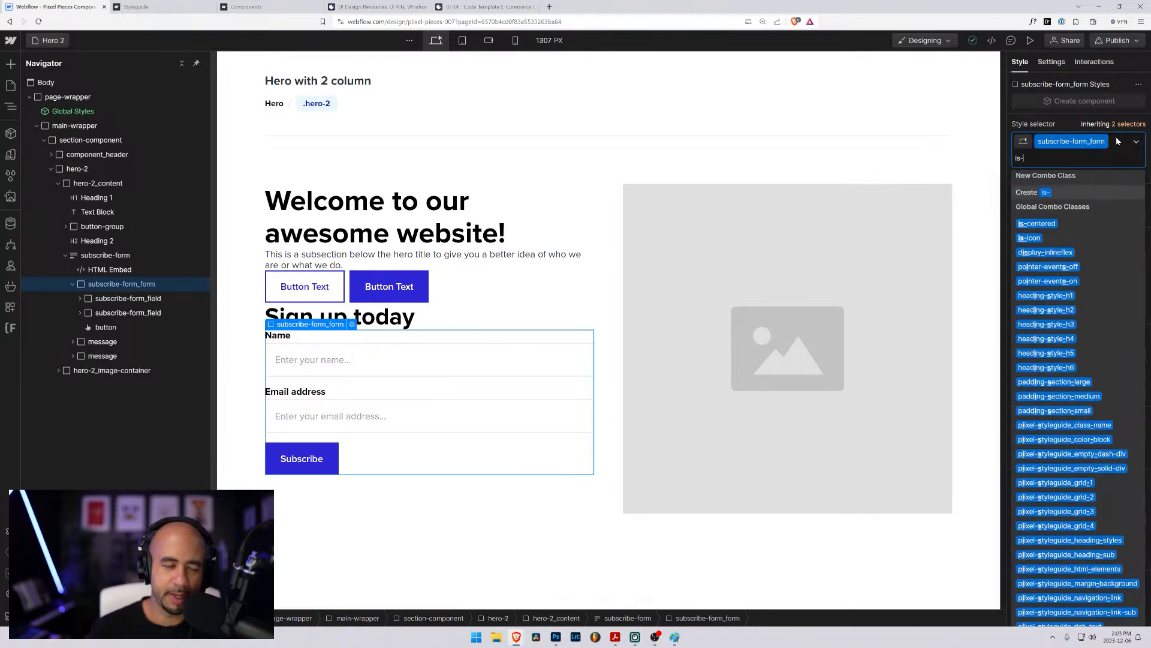
text(horiz)
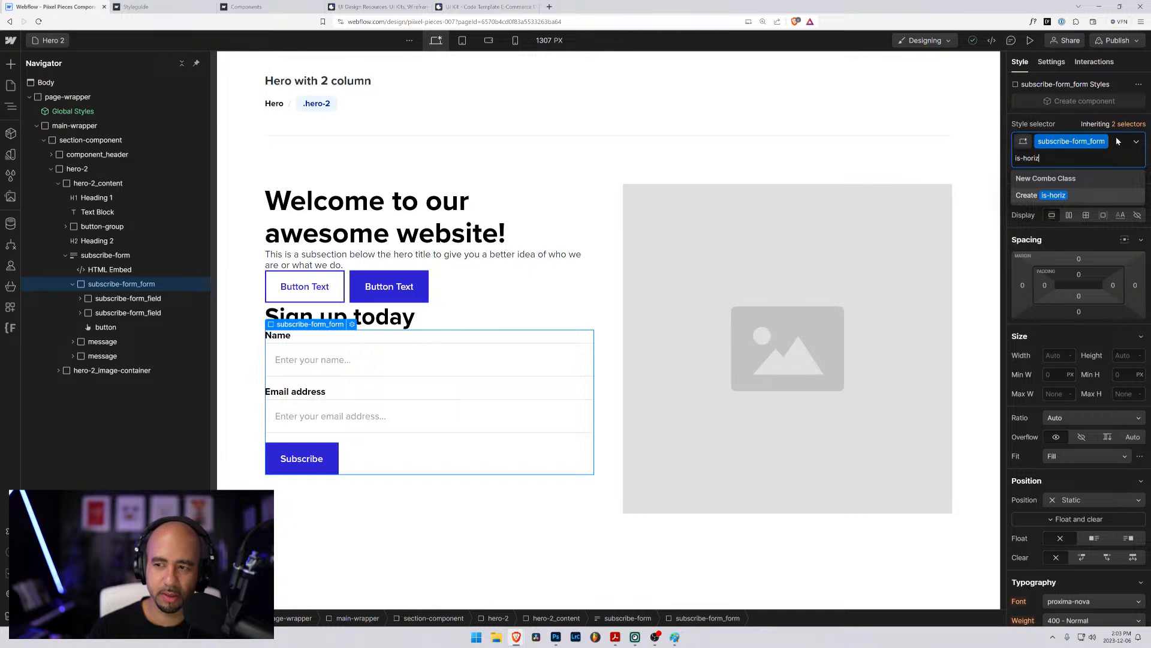
text(ontal)
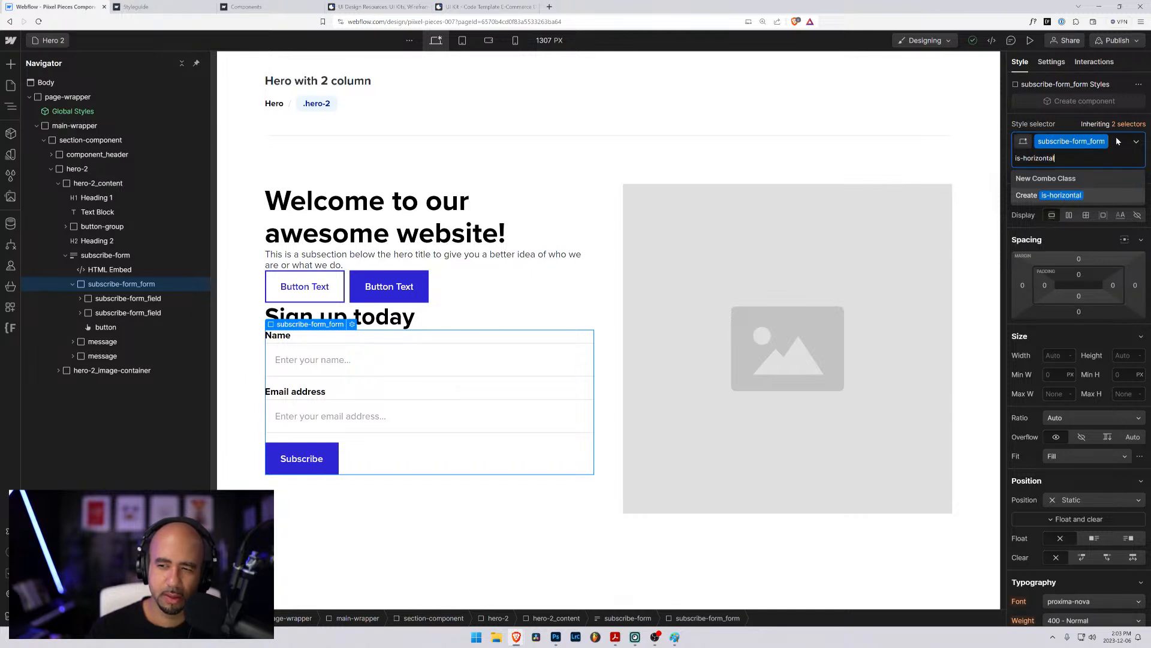
key(Return)
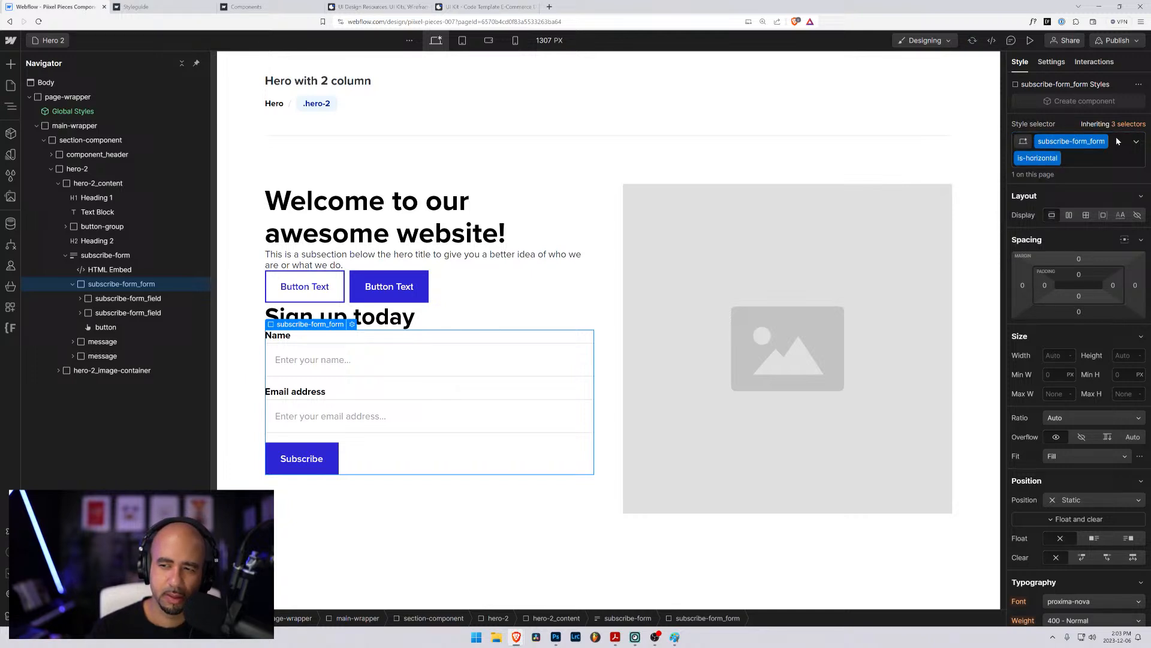
- Try a grid layout with three 1fr columns on the is-horizontal subscribe form
click(1087, 214)
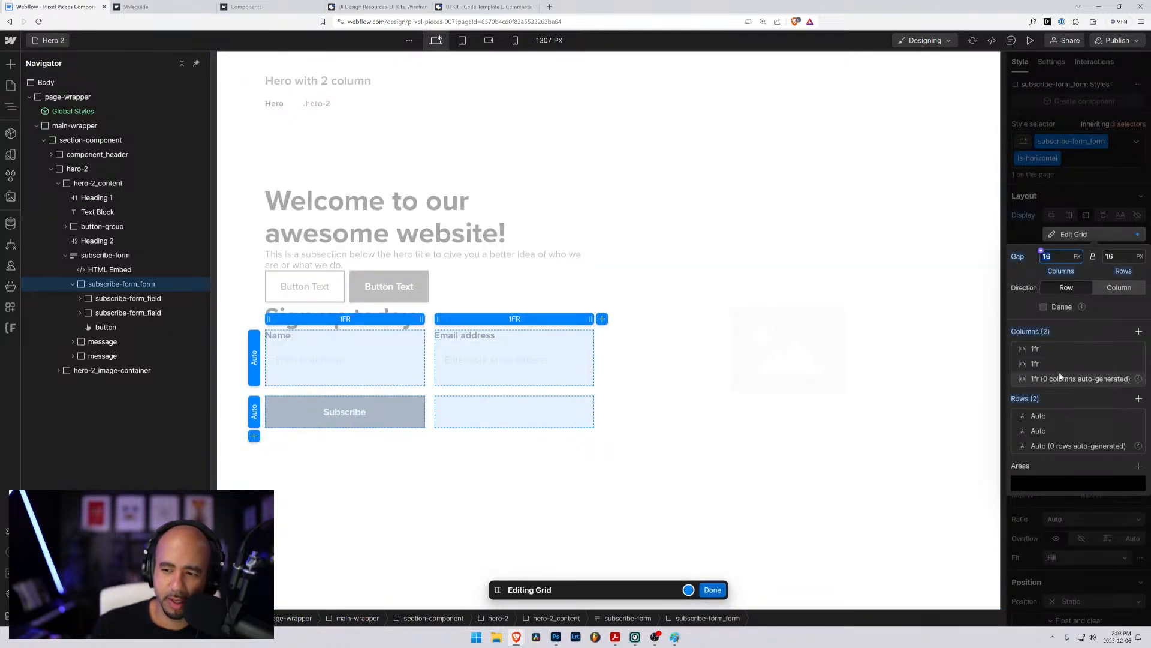
click(1139, 331)
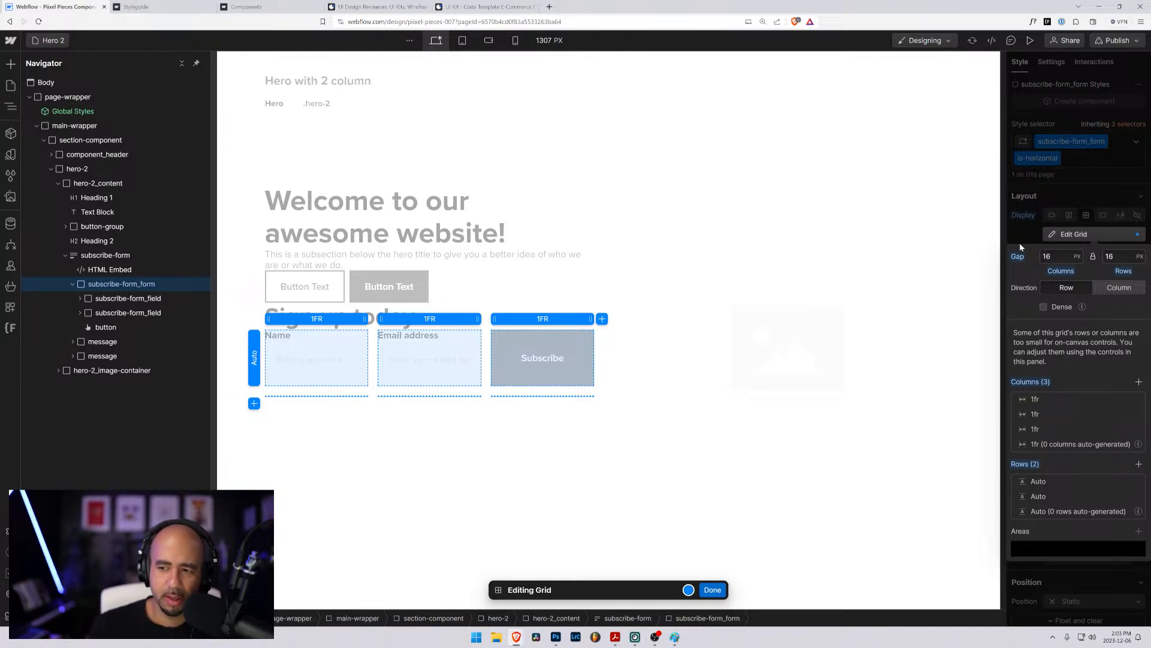
key(Escape)
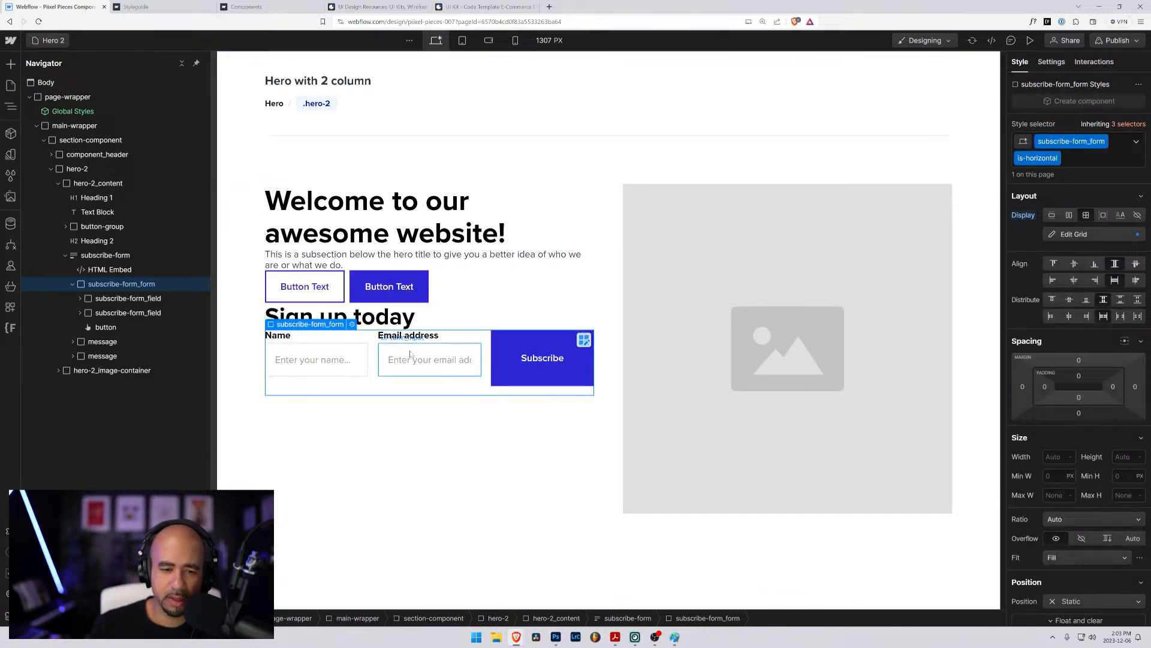
- Try a horizontal flex layout with centred alignment on subscribe-form_form in place of the grid
click(501, 348)
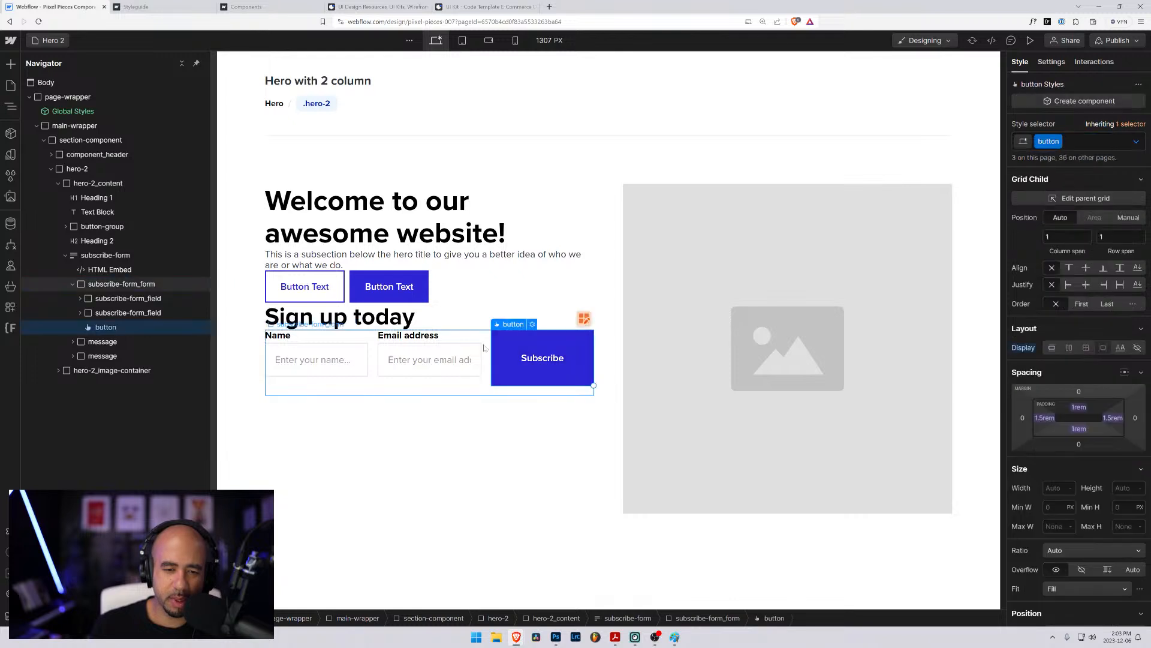
click(101, 284)
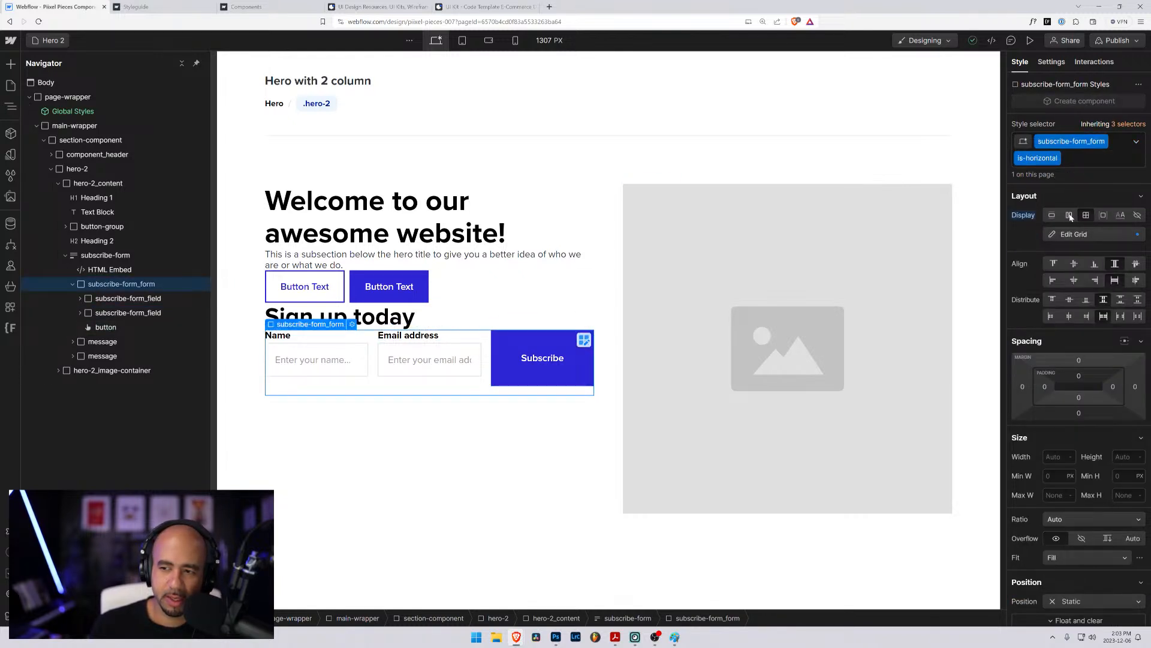
click(1070, 215)
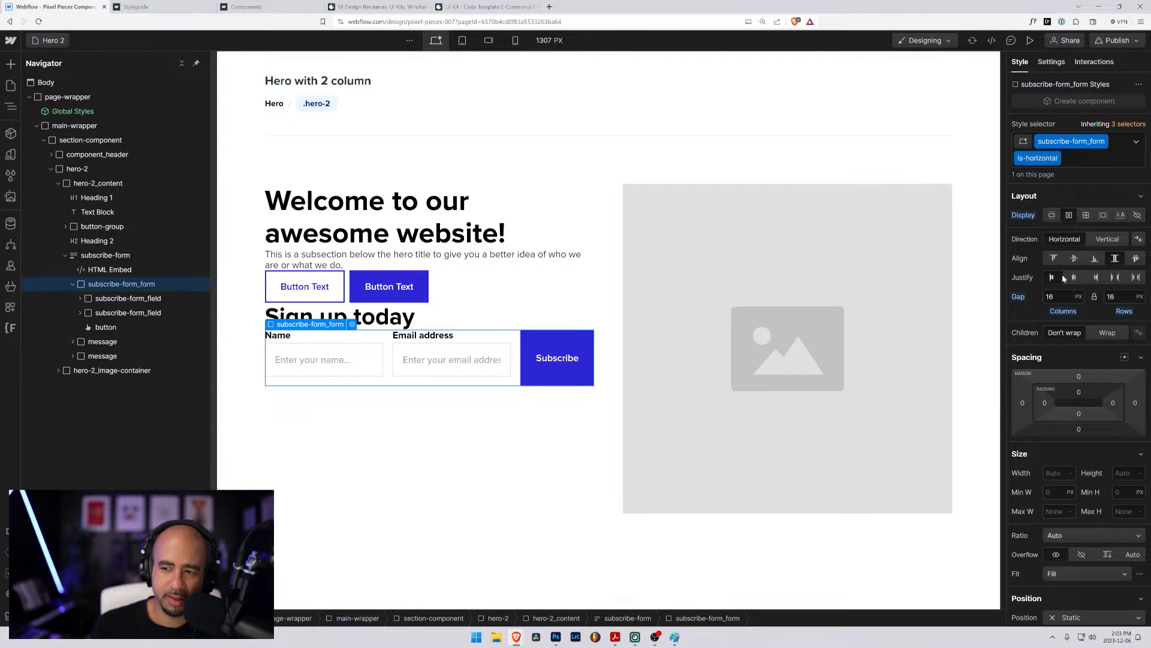
click(1074, 259)
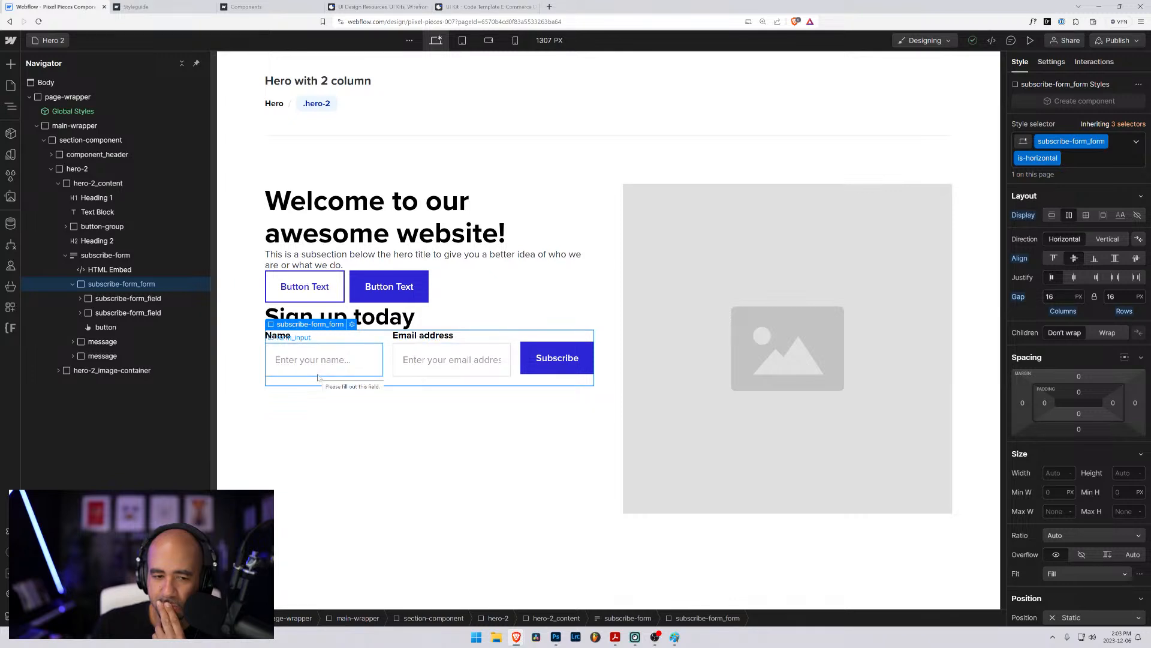
- Examine the styles and spacing of the form fields, email input and Subscribe button
click(376, 346)
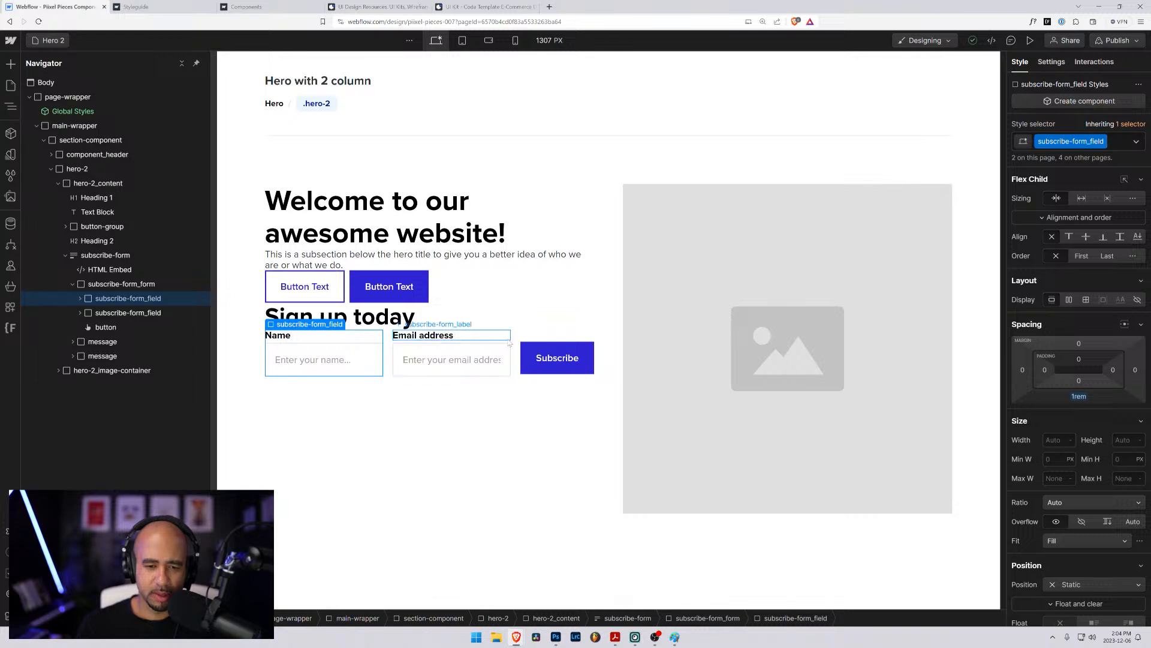
click(507, 372)
click(529, 373)
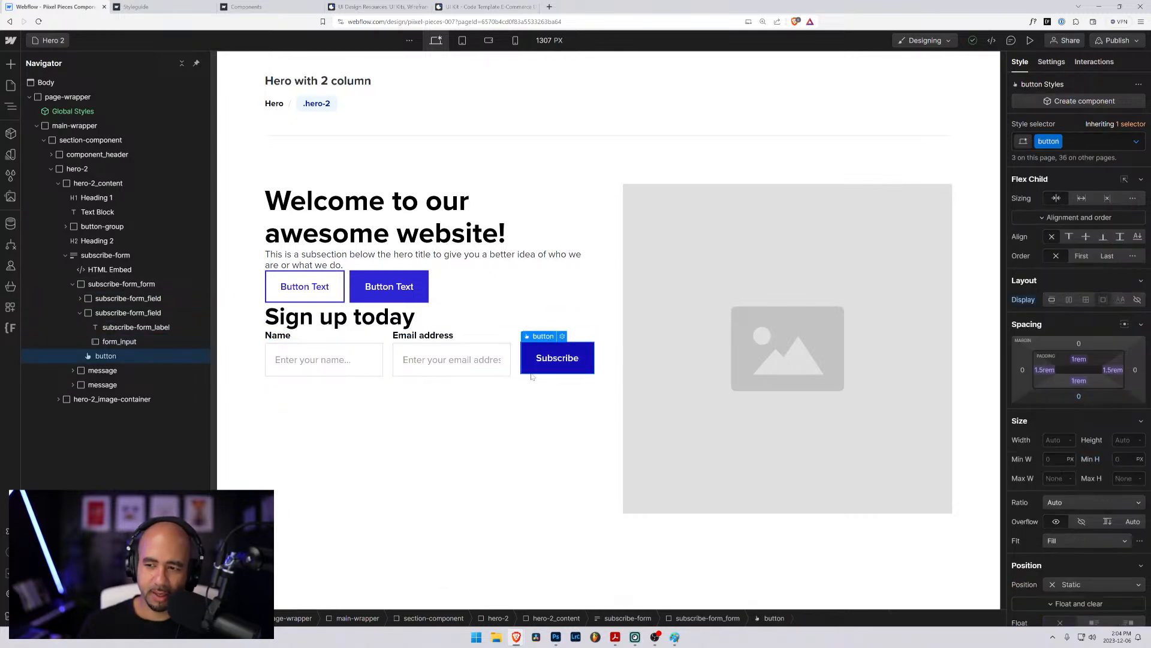
click(473, 378)
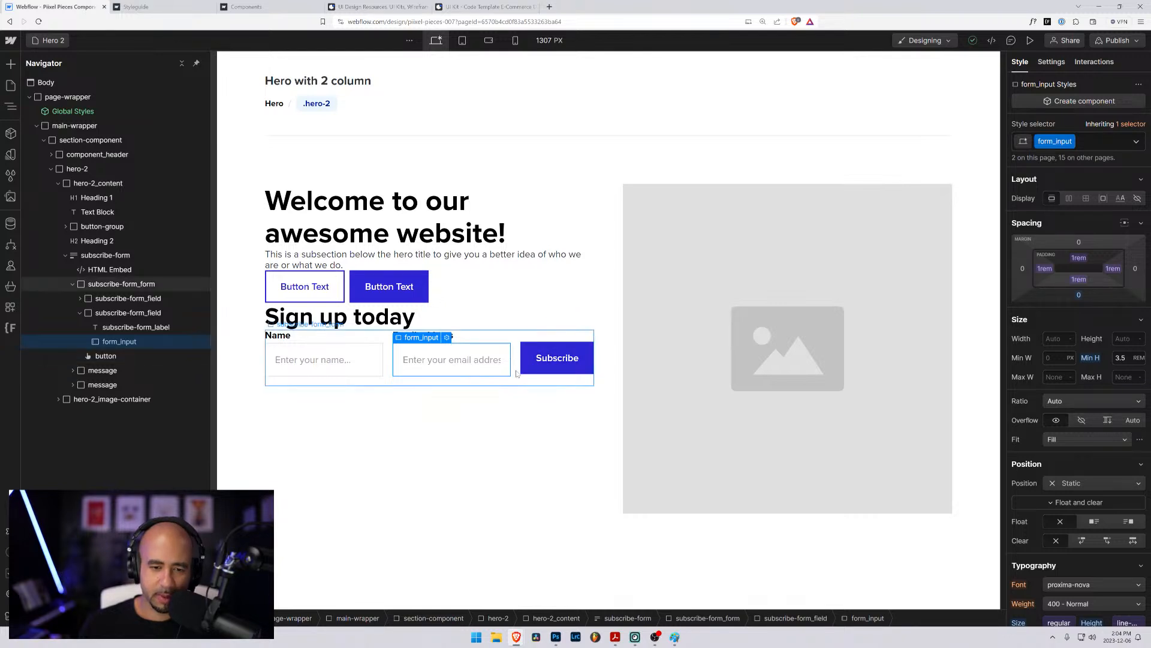
click(394, 382)
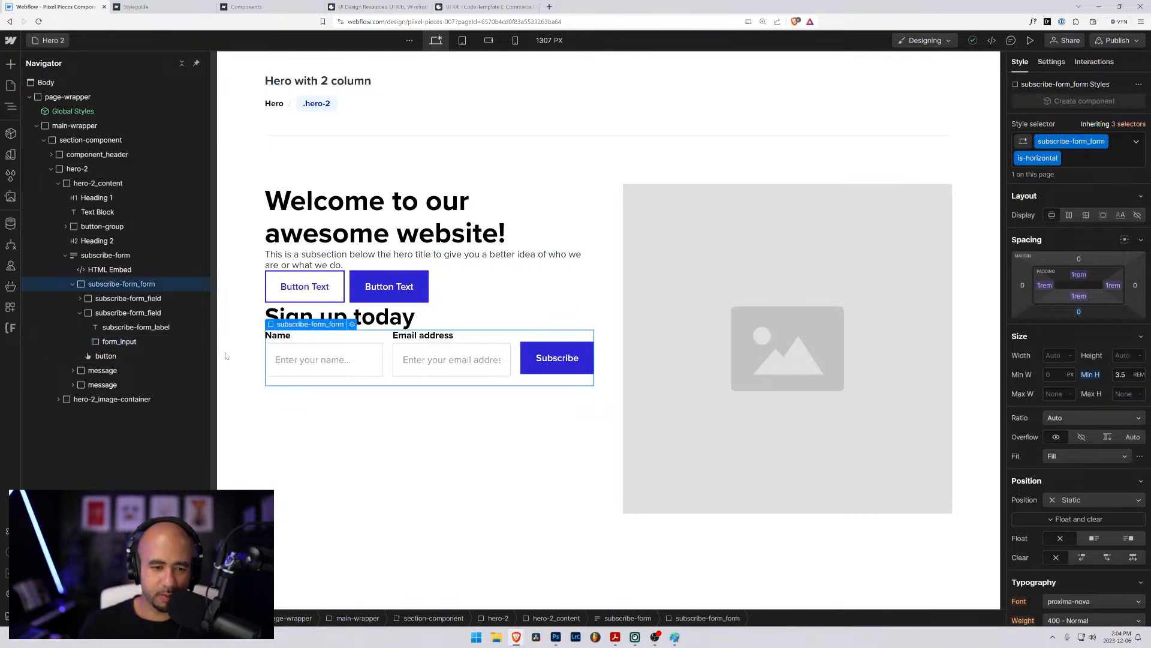
click(109, 313)
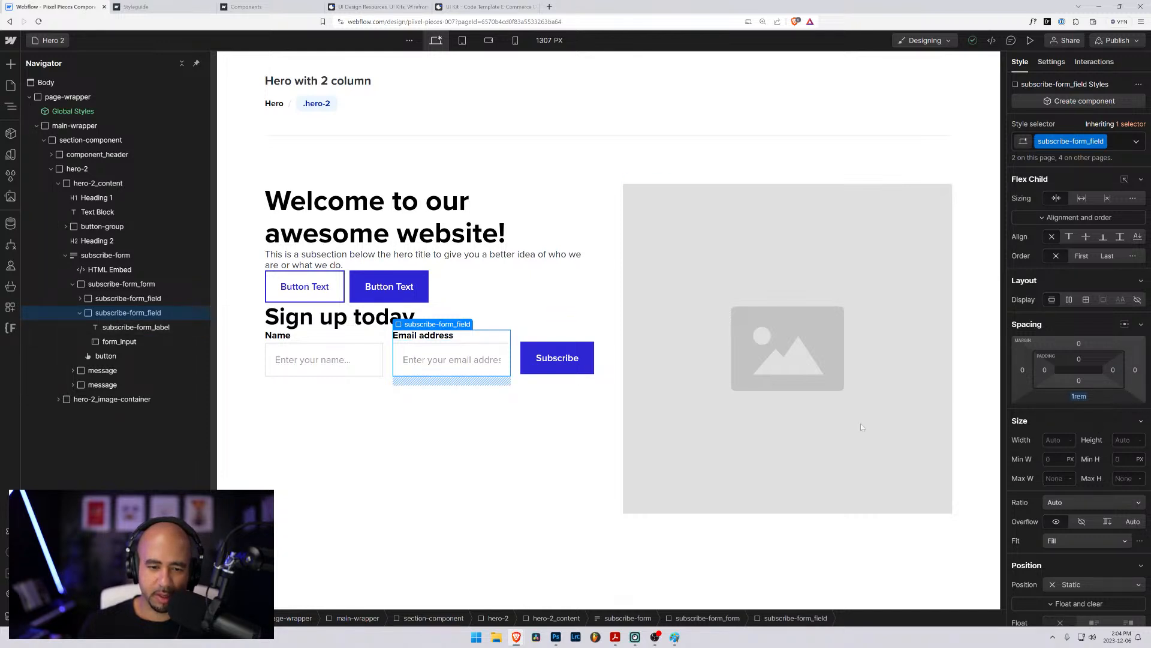
click(79, 312)
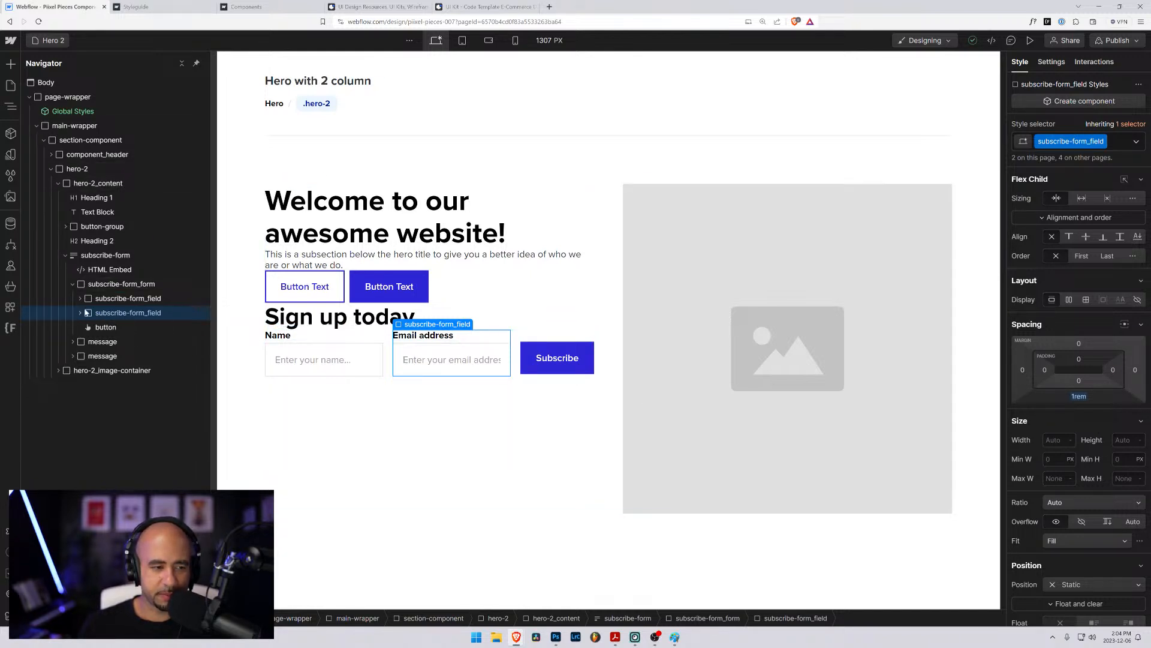
click(96, 299)
click(90, 326)
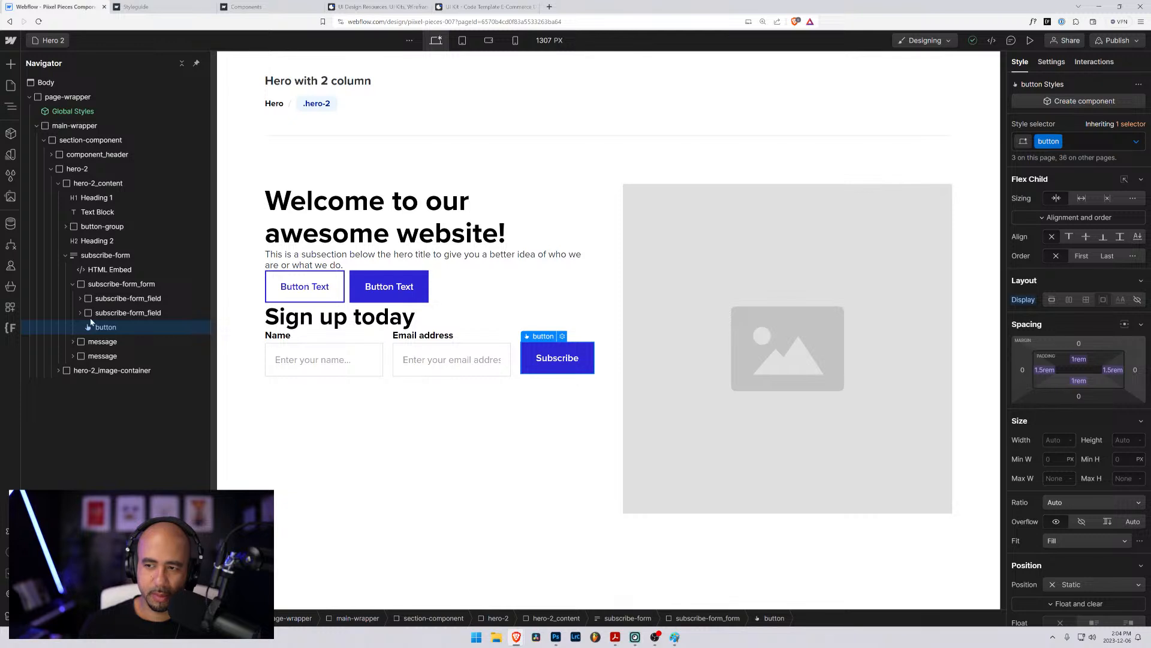
click(92, 302)
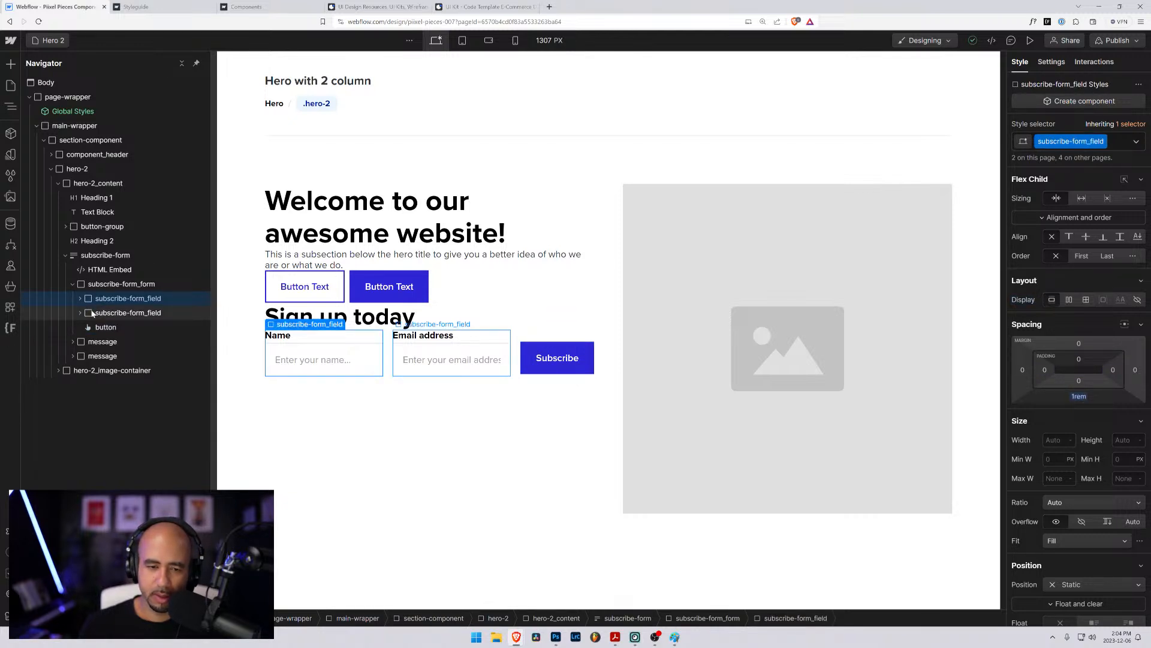
- Remove the is-horizontal combo class from subscribe-form_form and collapse the subscribe-form block
click(99, 289)
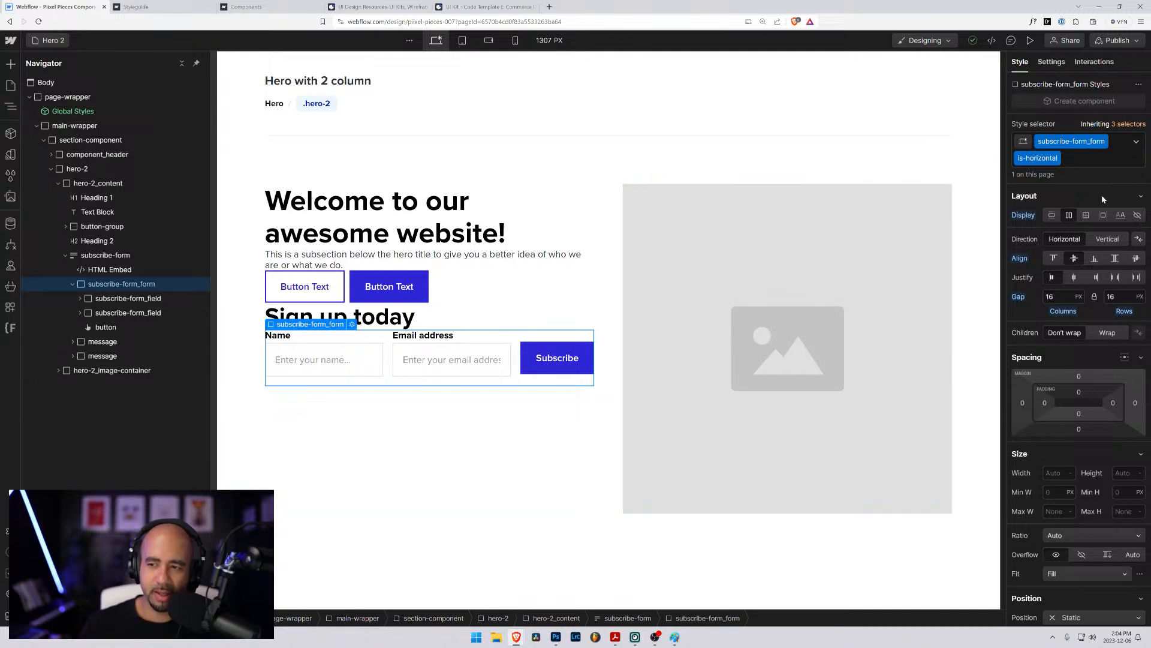
click(1101, 161)
key(BackSpace)
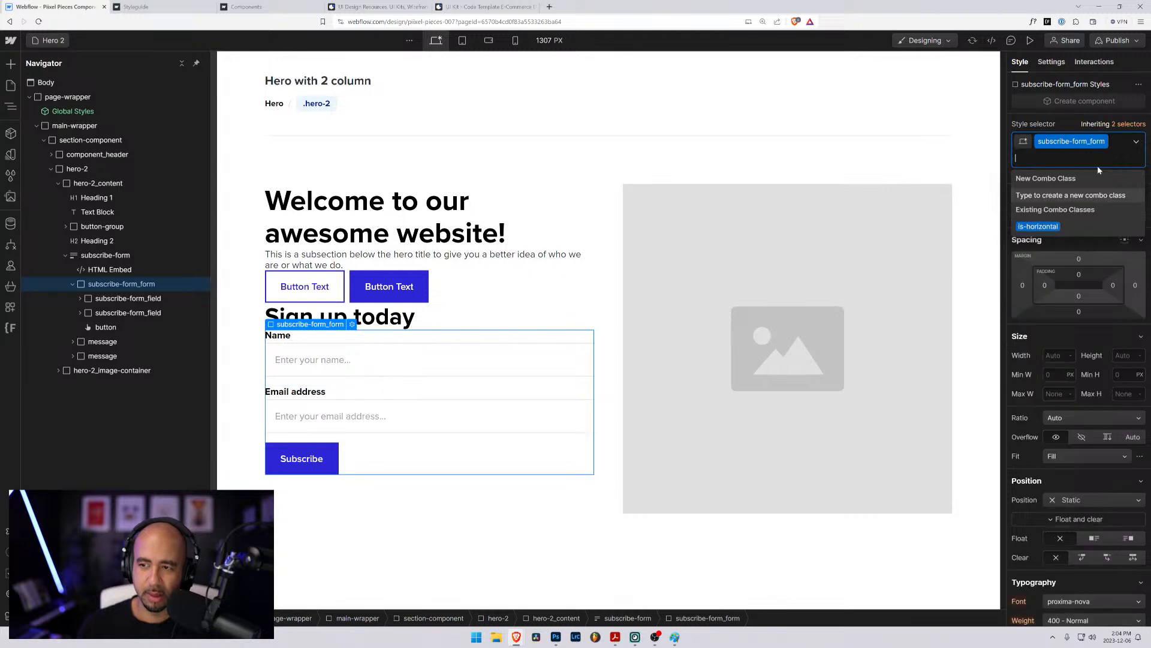
click(76, 259)
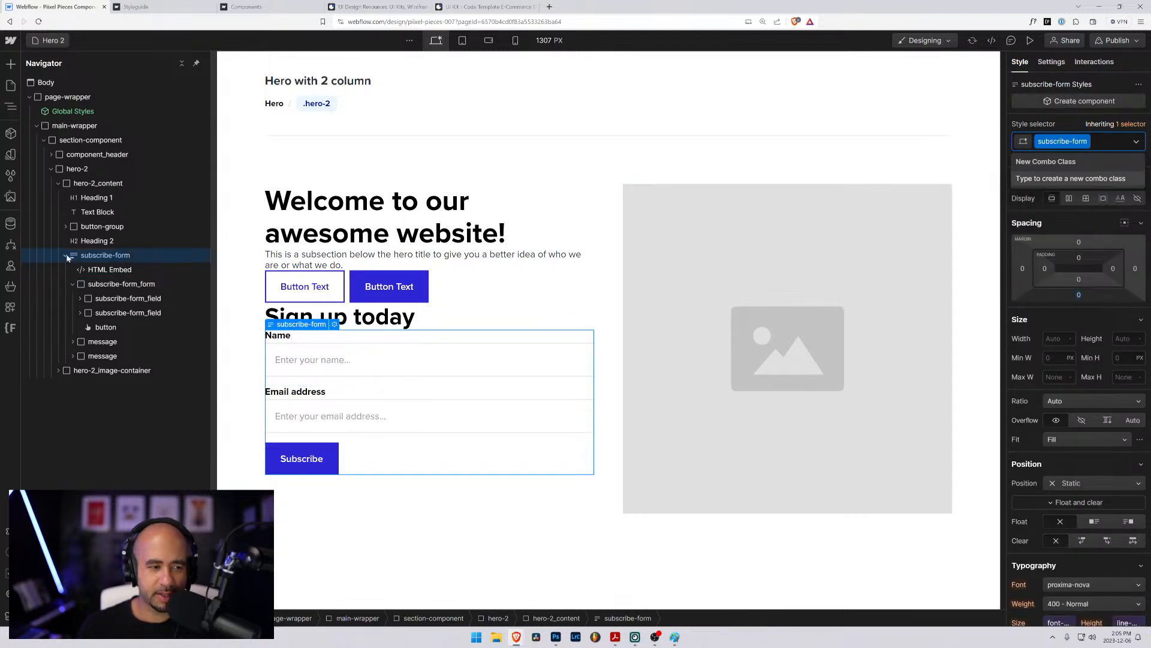
click(66, 255)
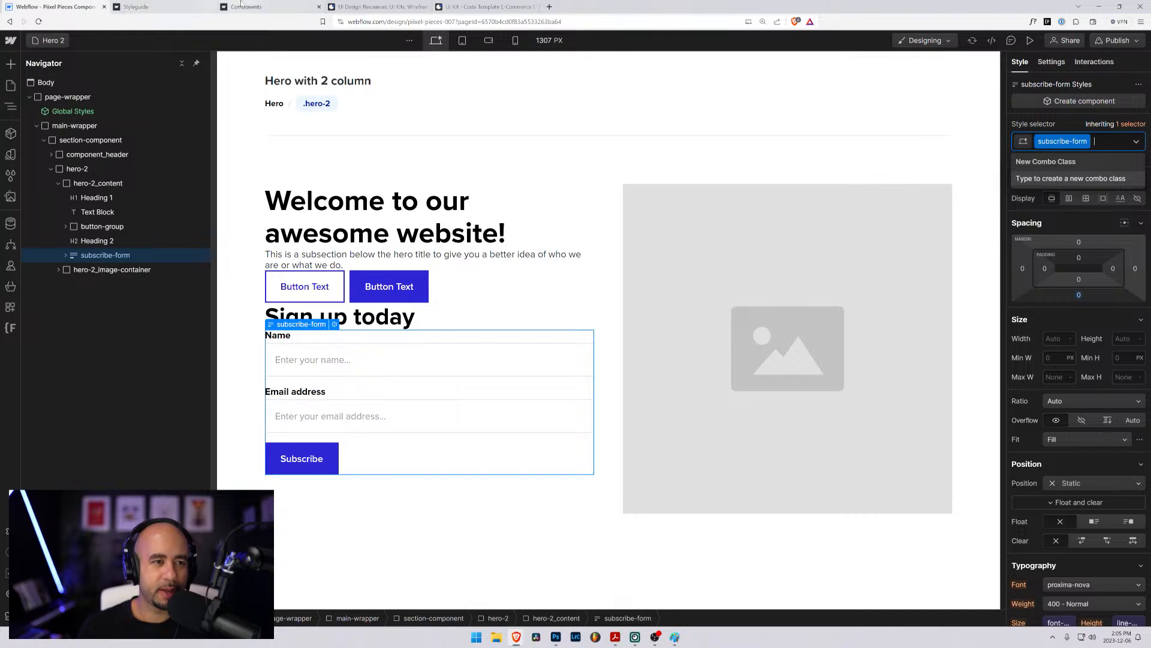
- Open the sites dashboard in a new tab and open the Cut and Paste starter site in the designer
click(10, 40)
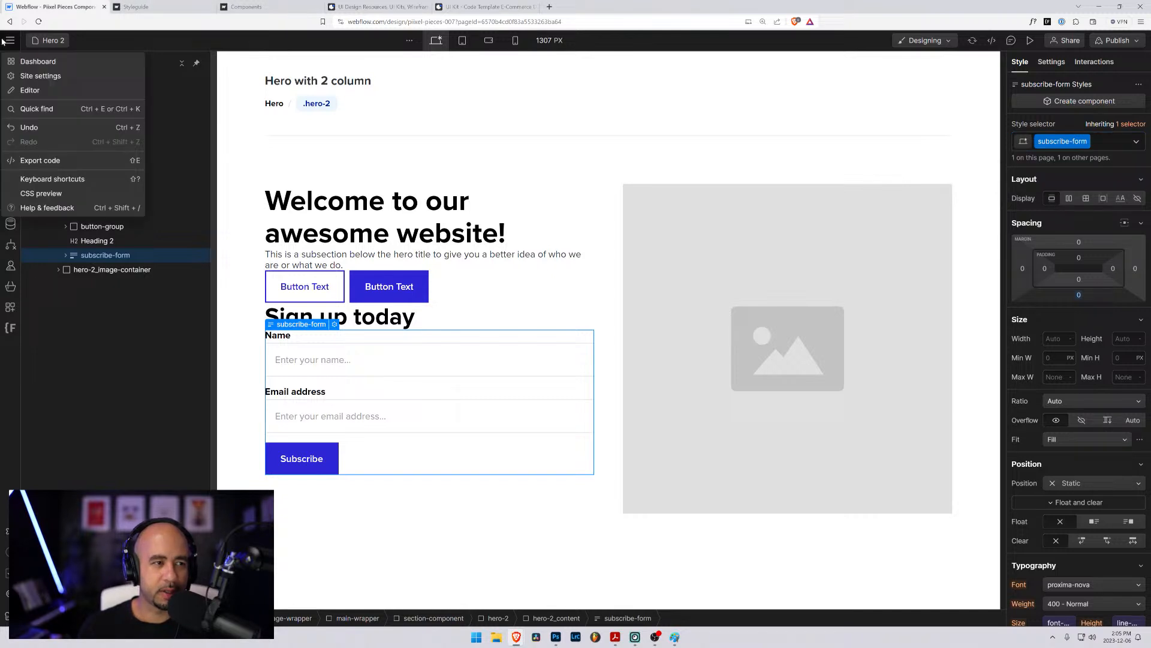
click(38, 61)
click(180, 6)
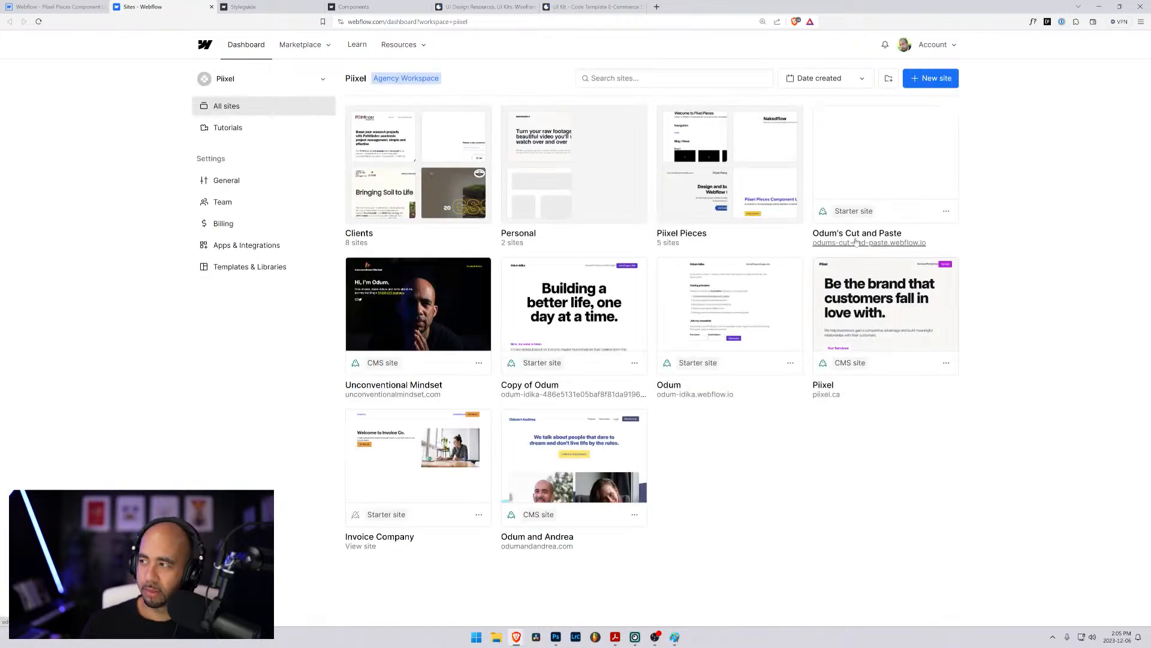
mouse_move(890, 173)
click(884, 152)
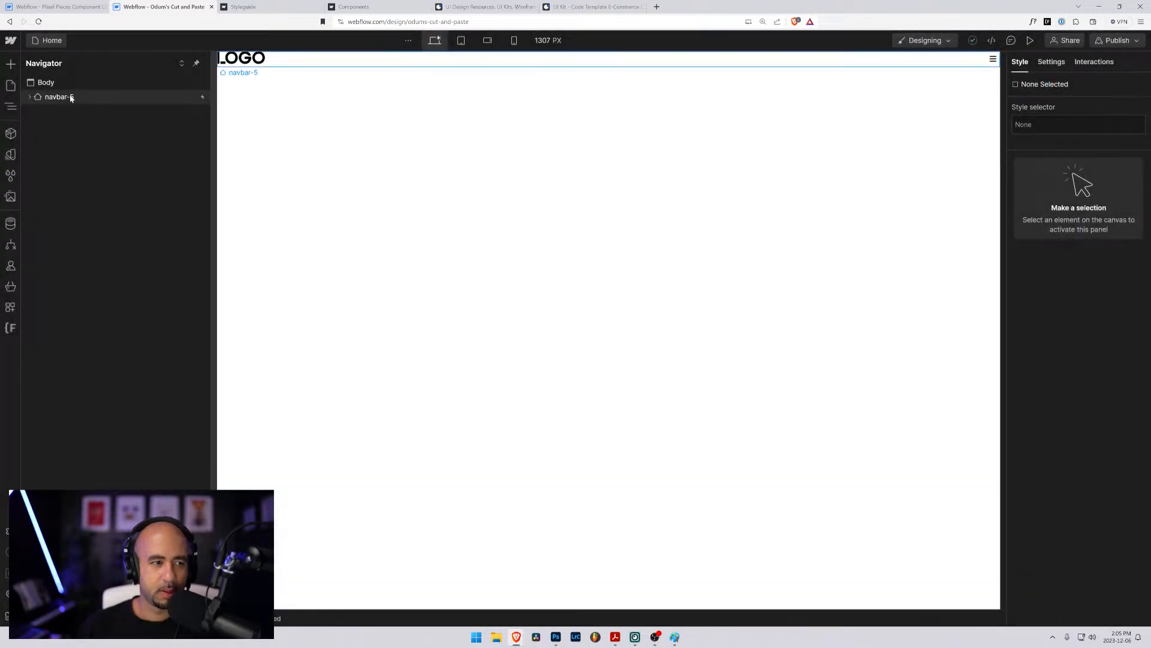
- Cut the navbar-5 element from the page and try to paste copied content into Body
click(73, 97)
key(ctrl+x)
click(65, 85)
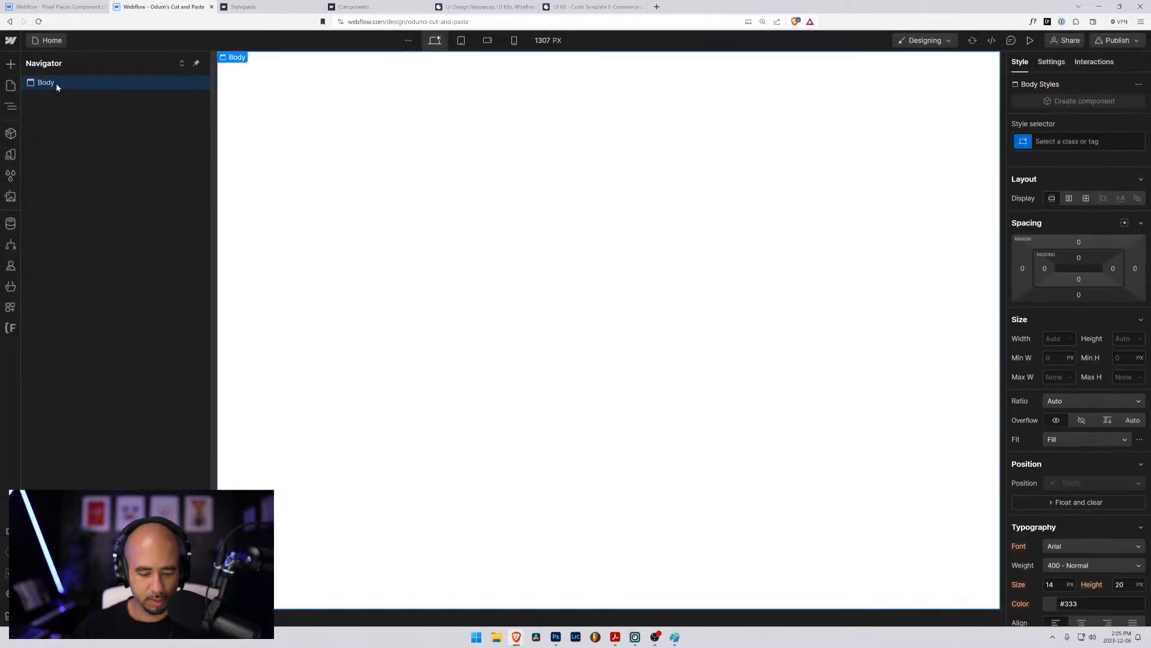
key(ctrl+v)
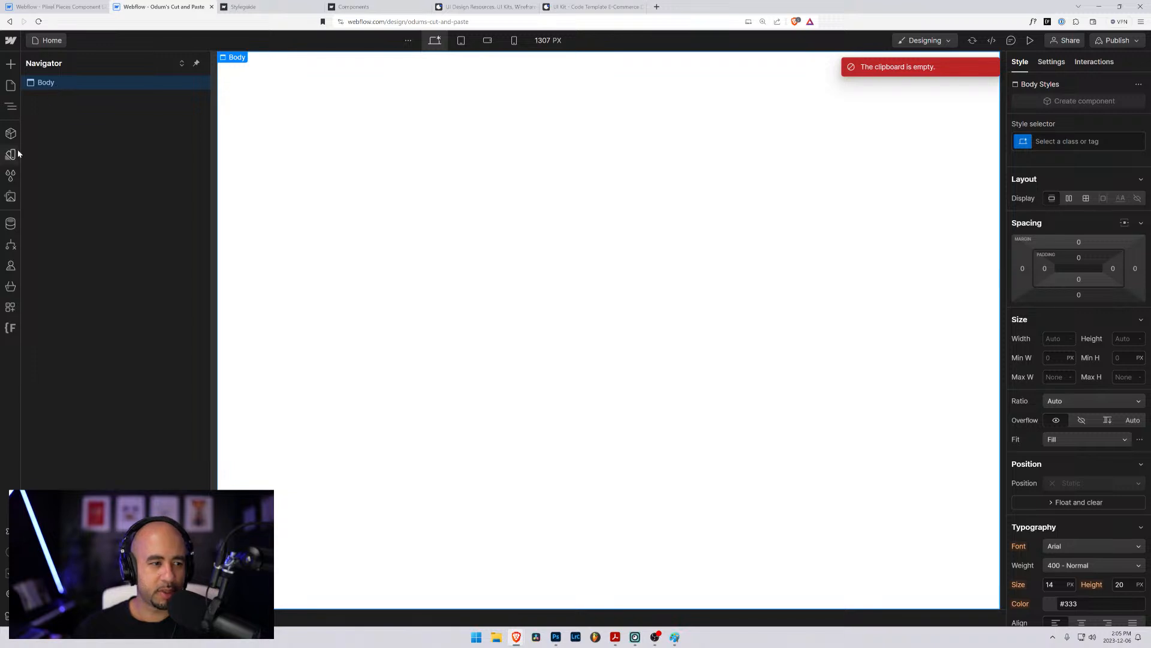
- Clean up the unused navbar-5 style selectors from the Cut and Paste site
click(10, 175)
click(155, 64)
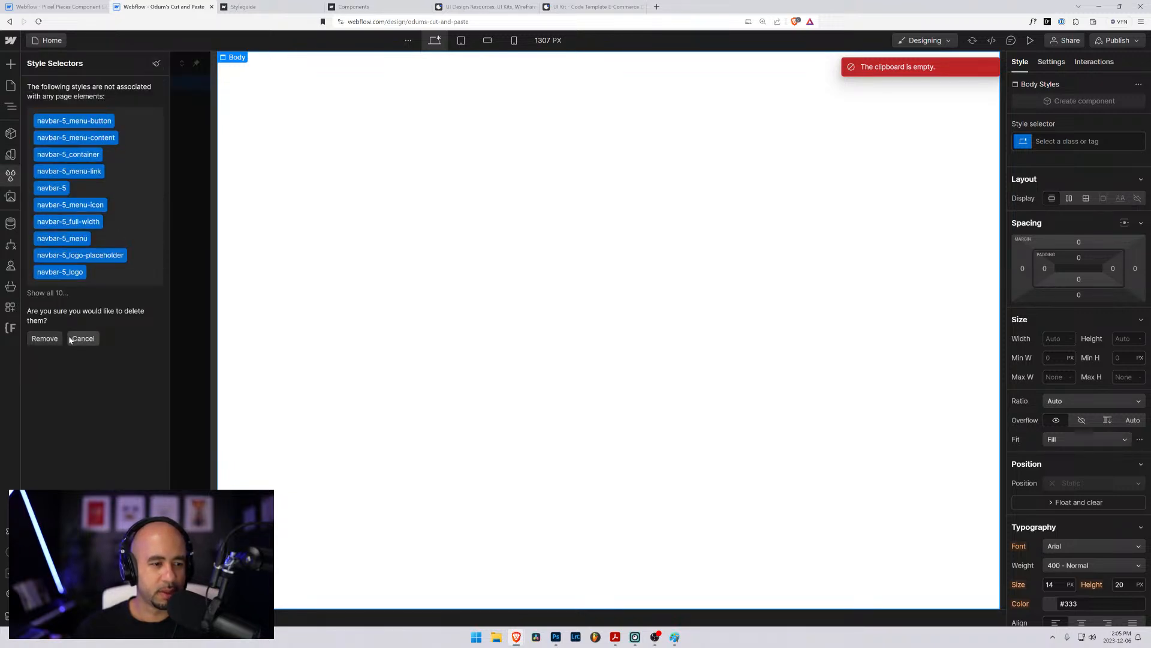
click(43, 337)
- Copy the subscribe-form block from the Hero 2 page and paste it into the Home page of the Cut and Paste site
click(57, 7)
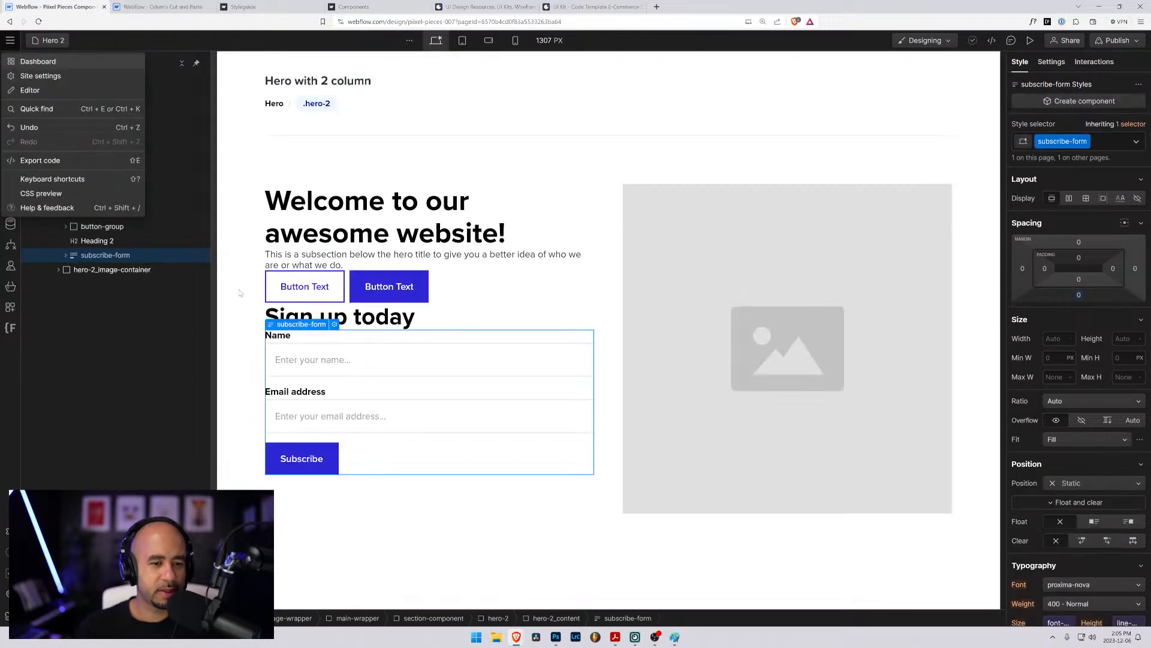
click(85, 256)
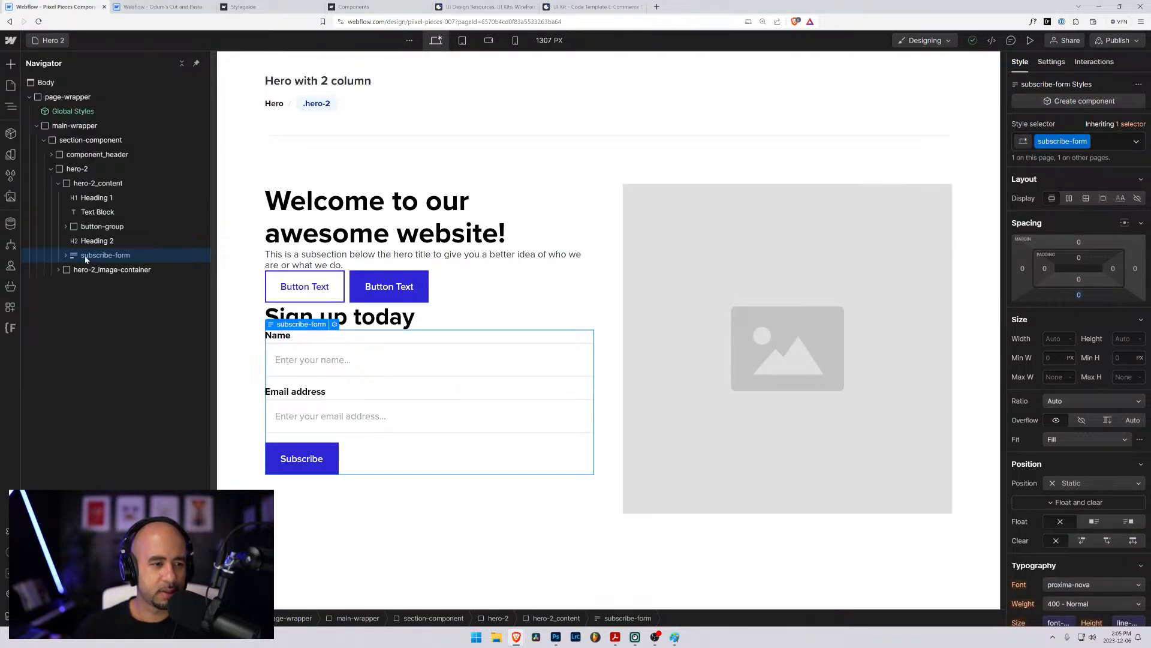
right_click(279, 324)
key(ctrl+c)
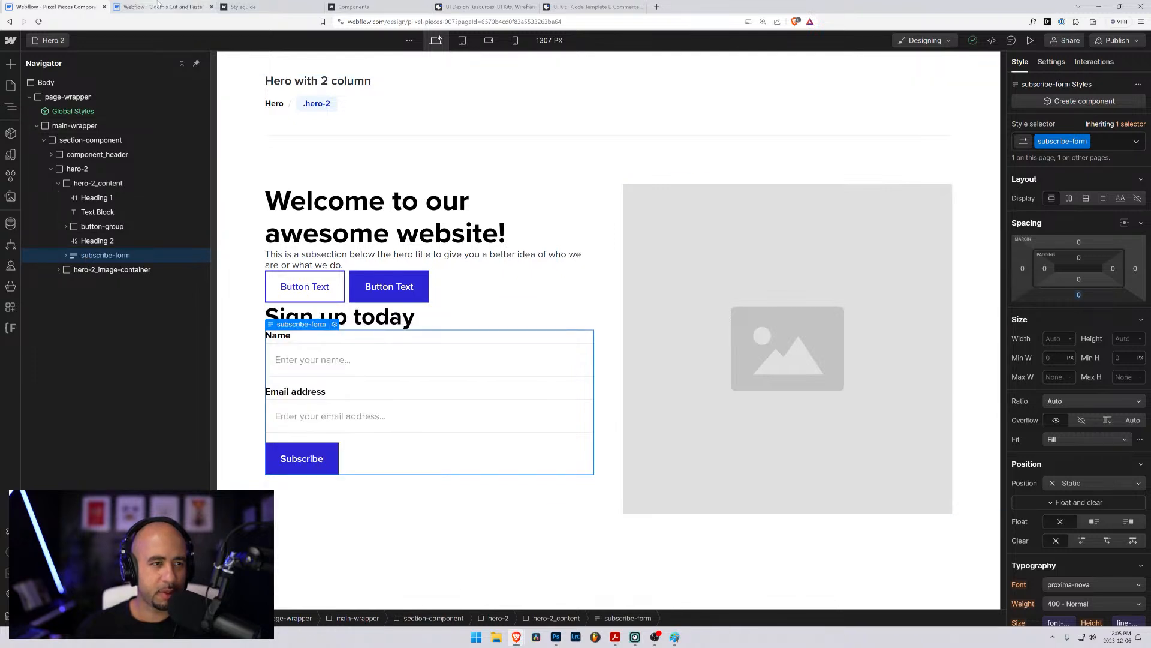
click(162, 6)
click(48, 40)
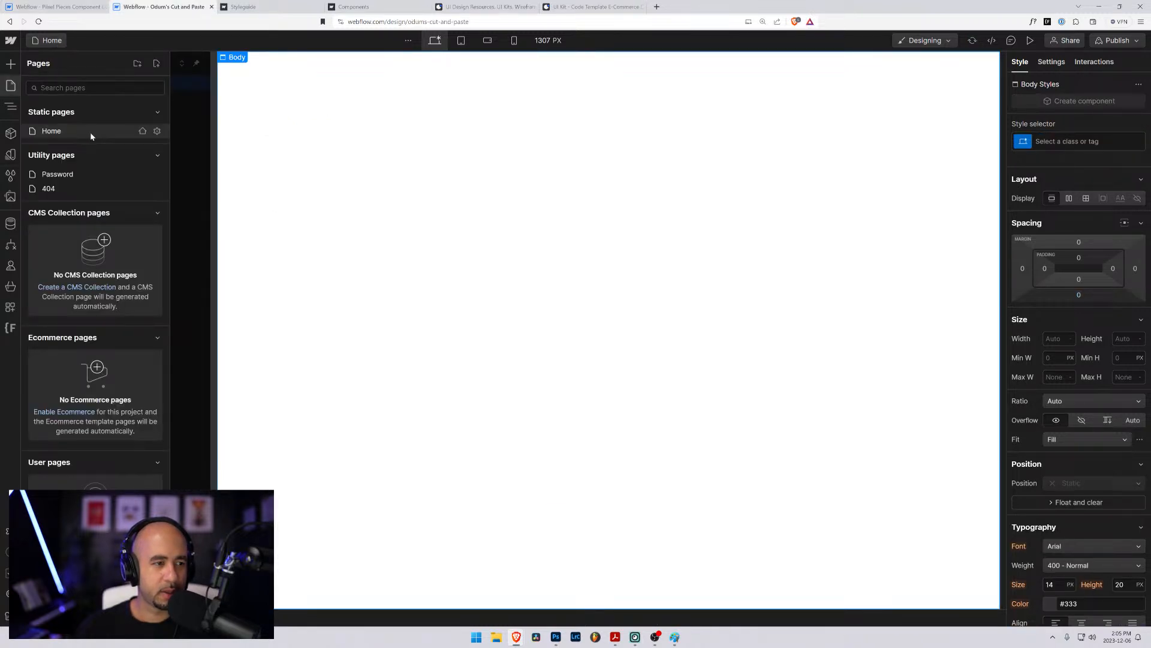
click(93, 132)
key(ctrl+v)
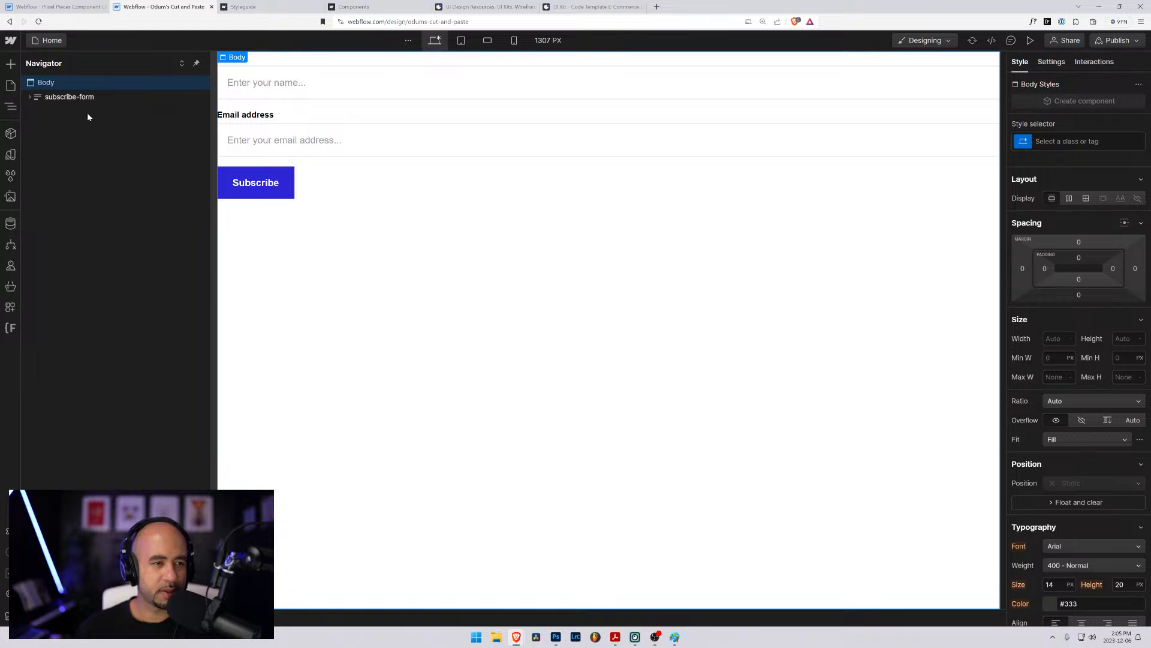
- Rename the subscribe-form class folder to hero-2_subscribe-form using Finsweet's Client-First Folders, and save the changes with a Designer reload
click(10, 328)
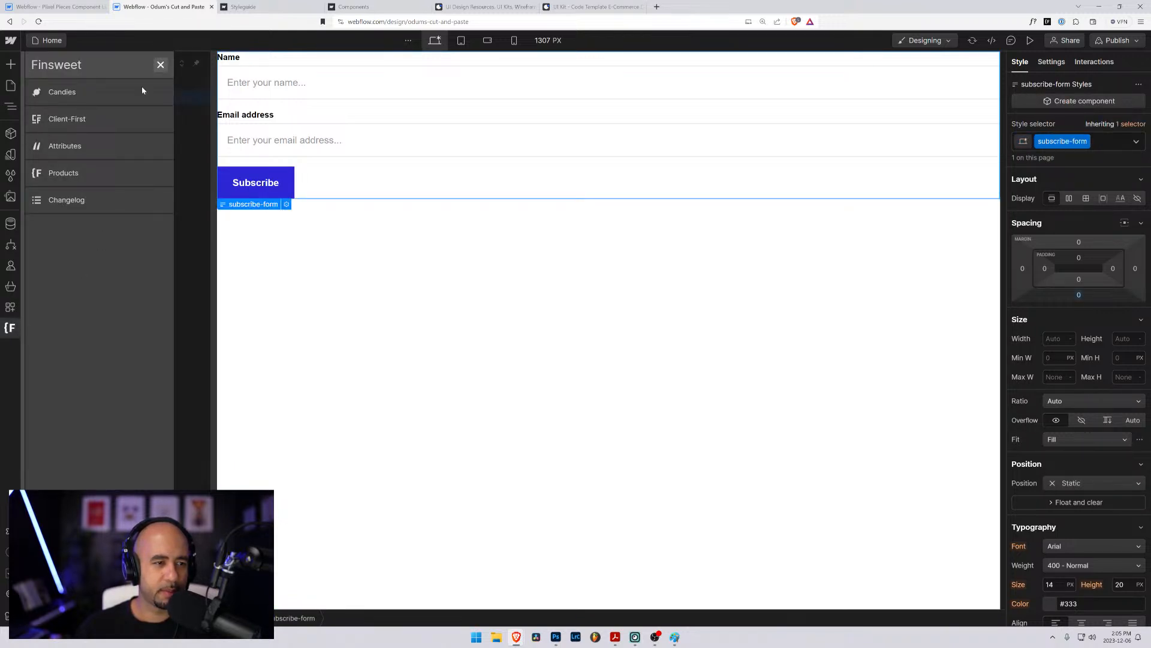
click(66, 119)
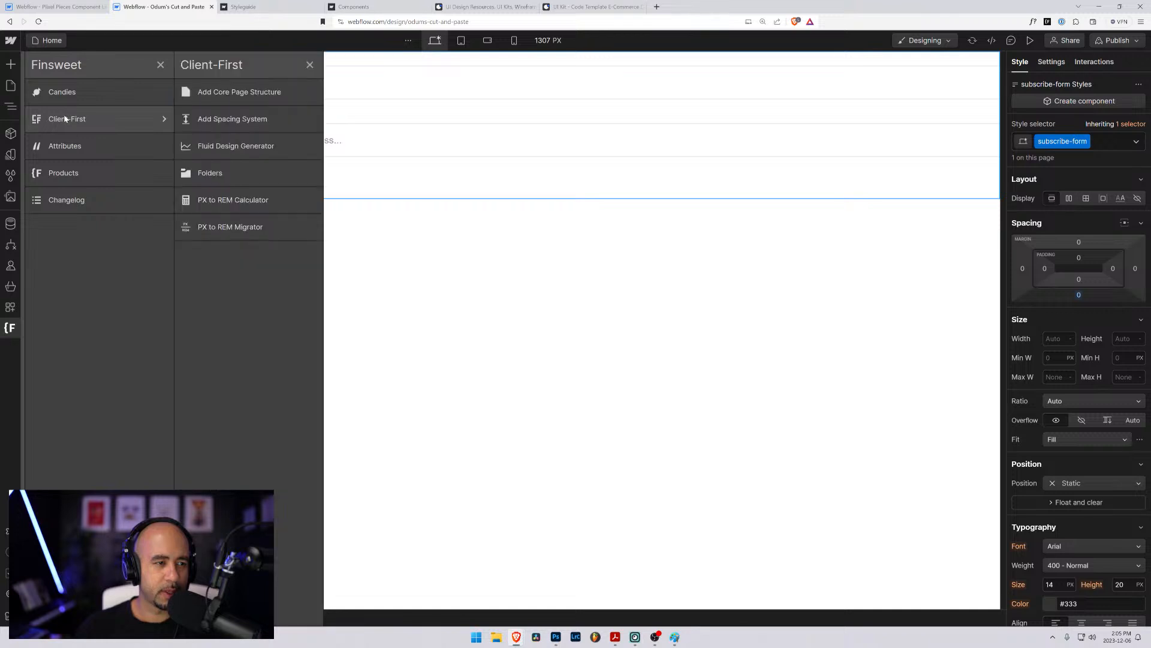
click(206, 173)
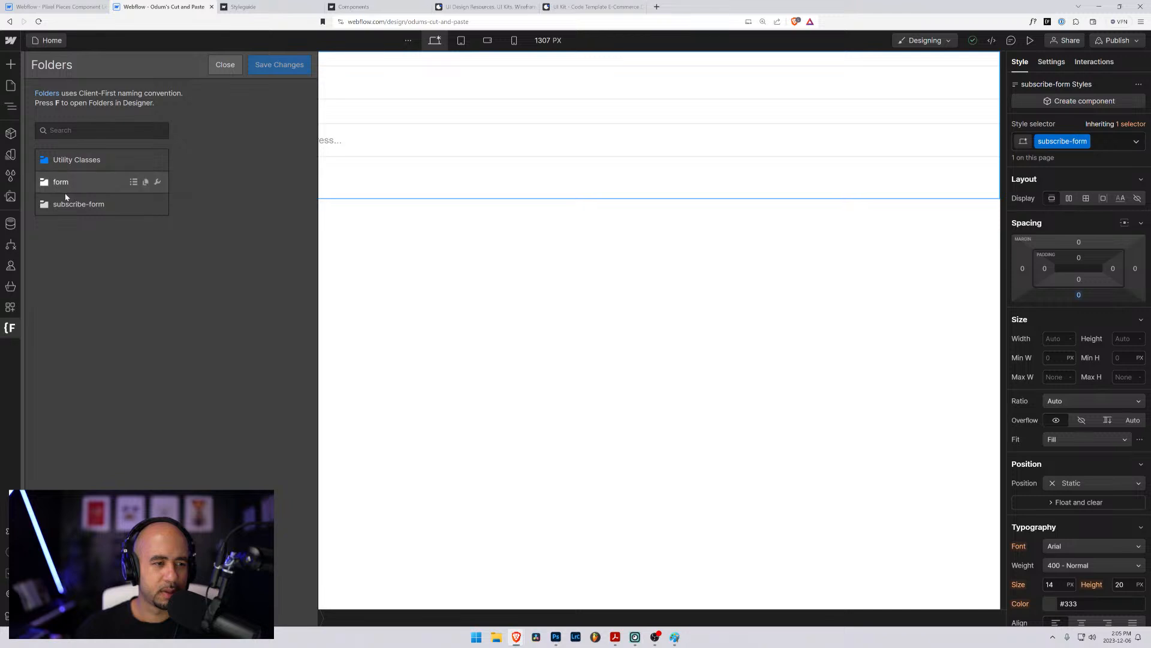
mouse_move(74, 209)
click(157, 205)
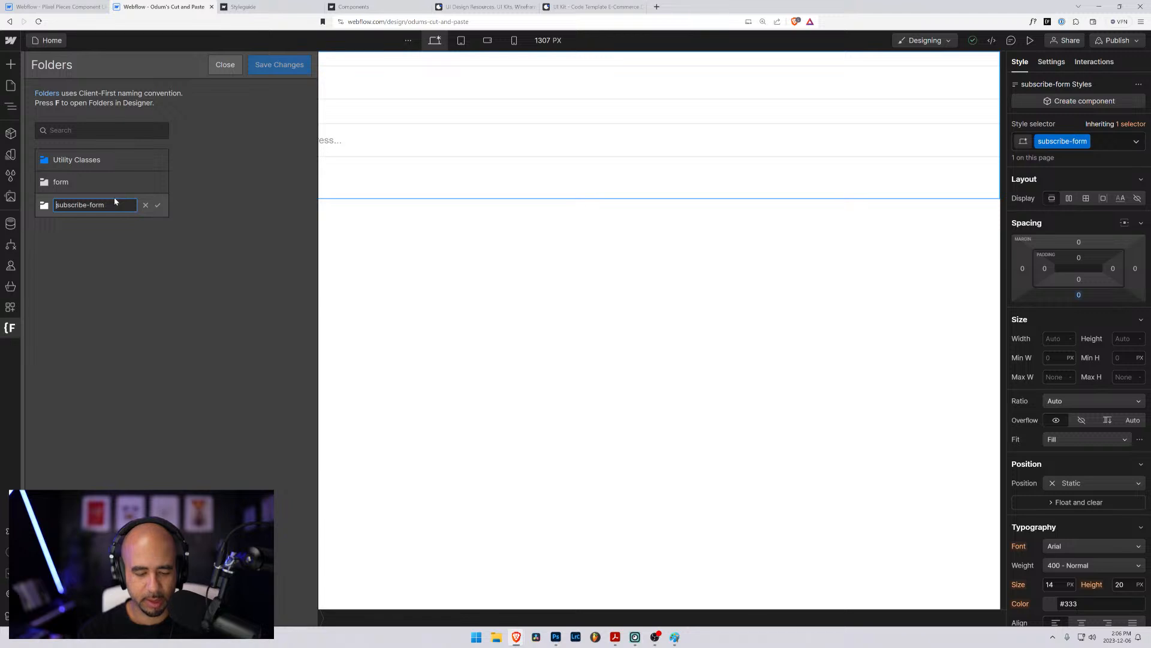
text(hero-2)
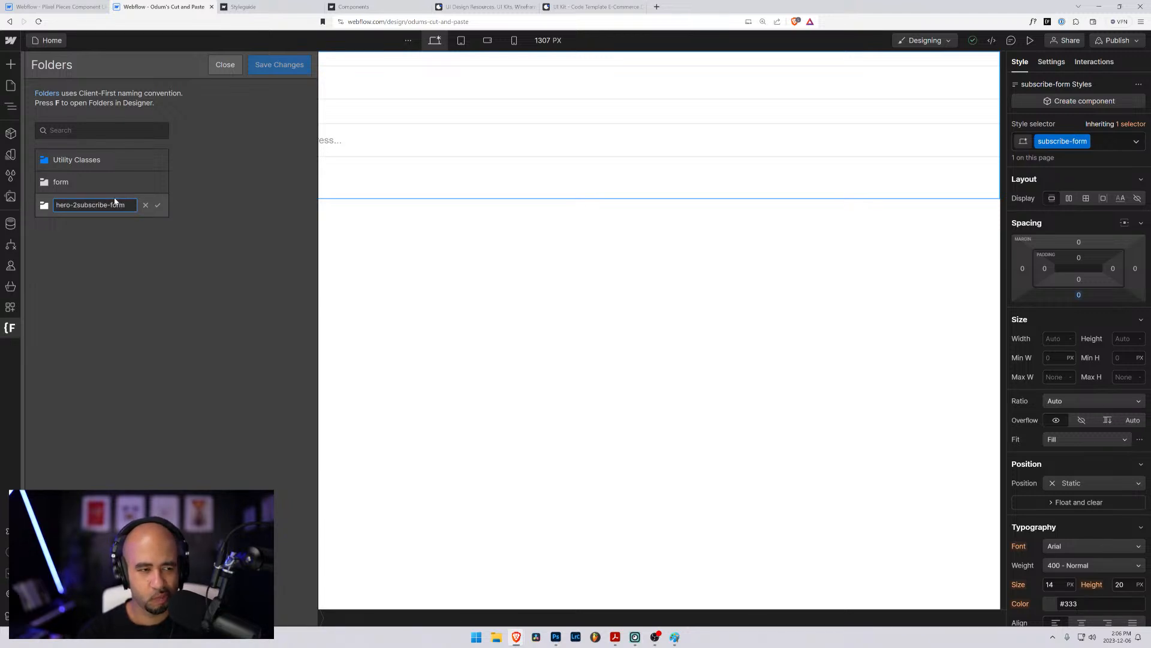
text(_)
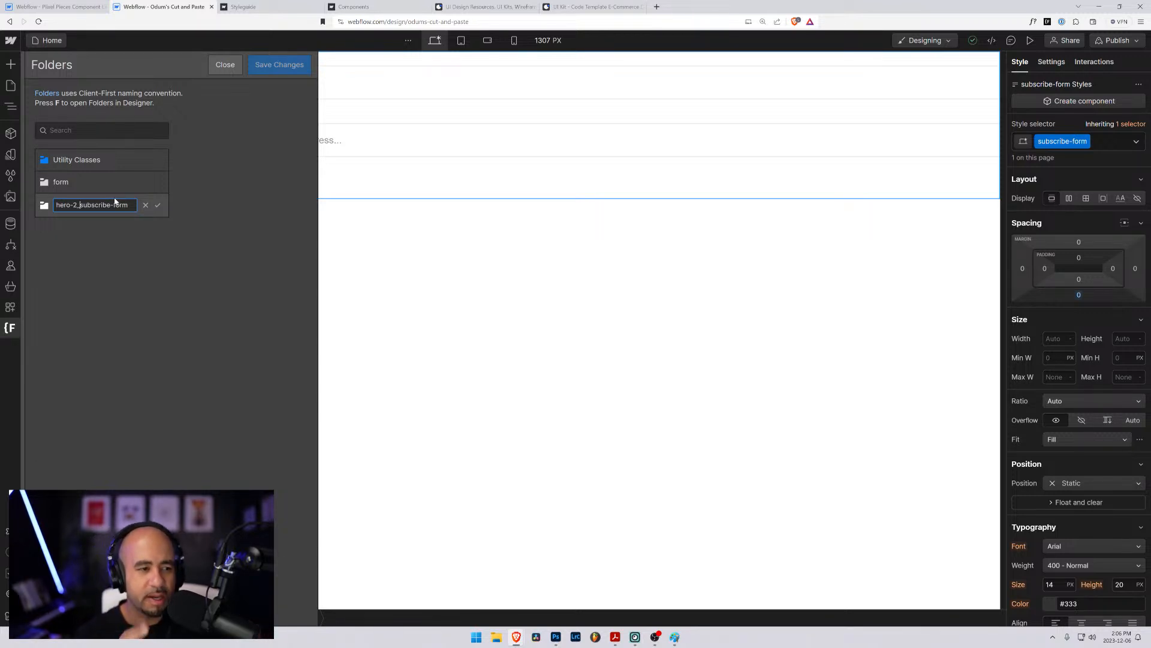
click(159, 205)
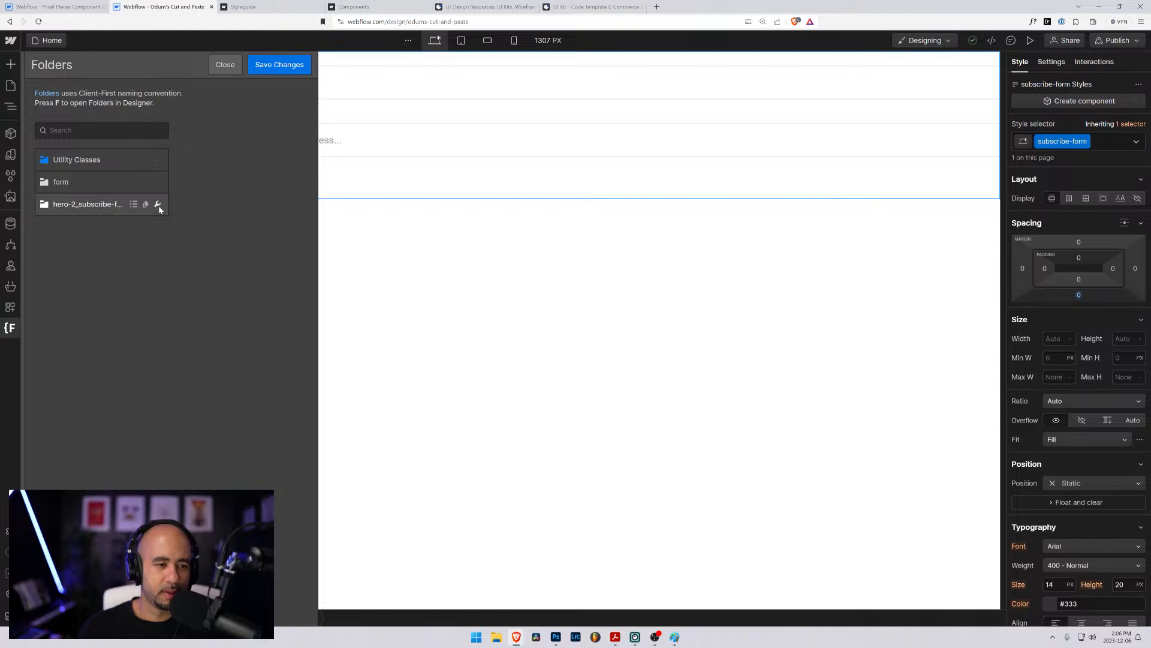
click(294, 63)
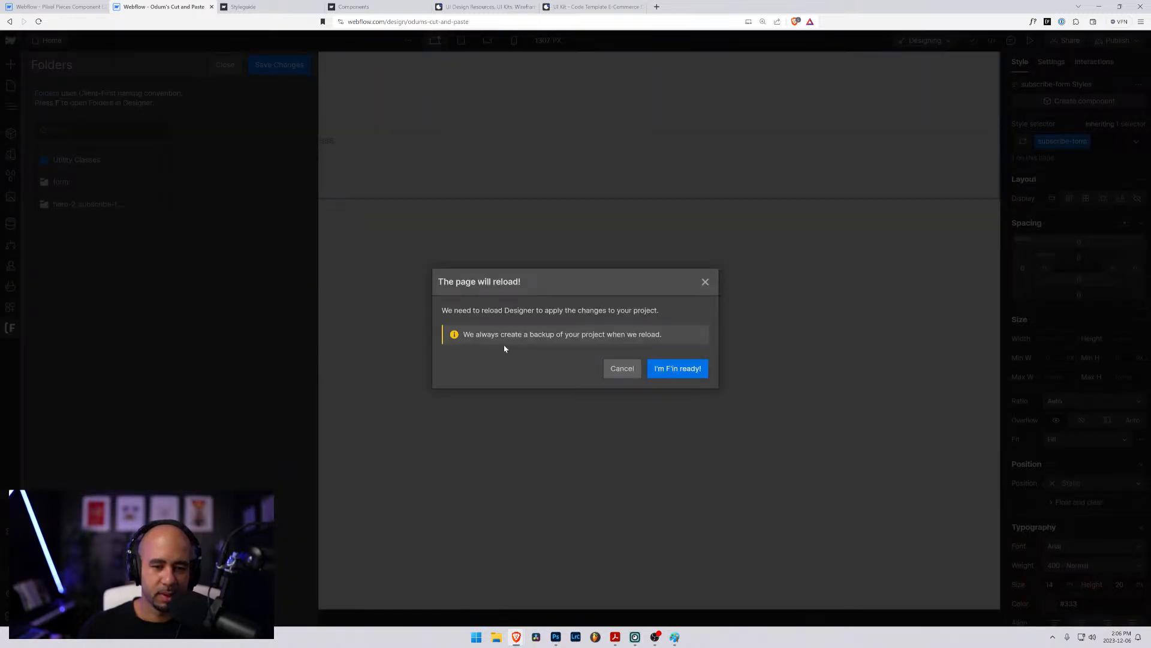
click(678, 368)
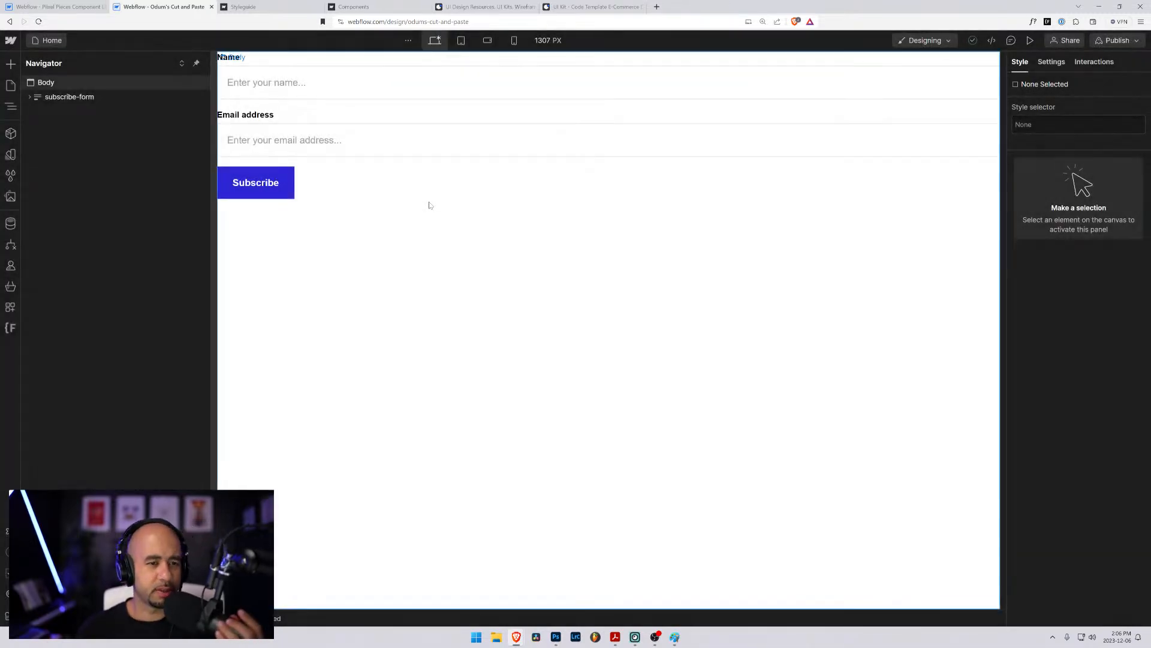
- Expand the pasted form's structure and rename the outer form block's class to hero-2_subscribe-form
click(60, 98)
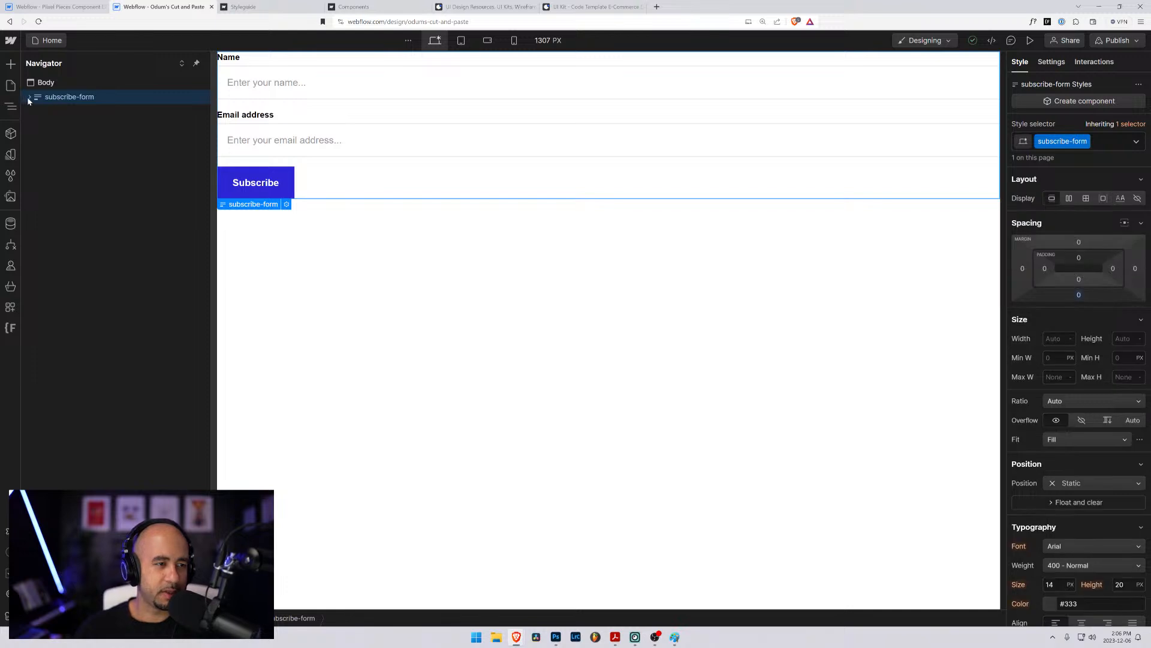
click(29, 96)
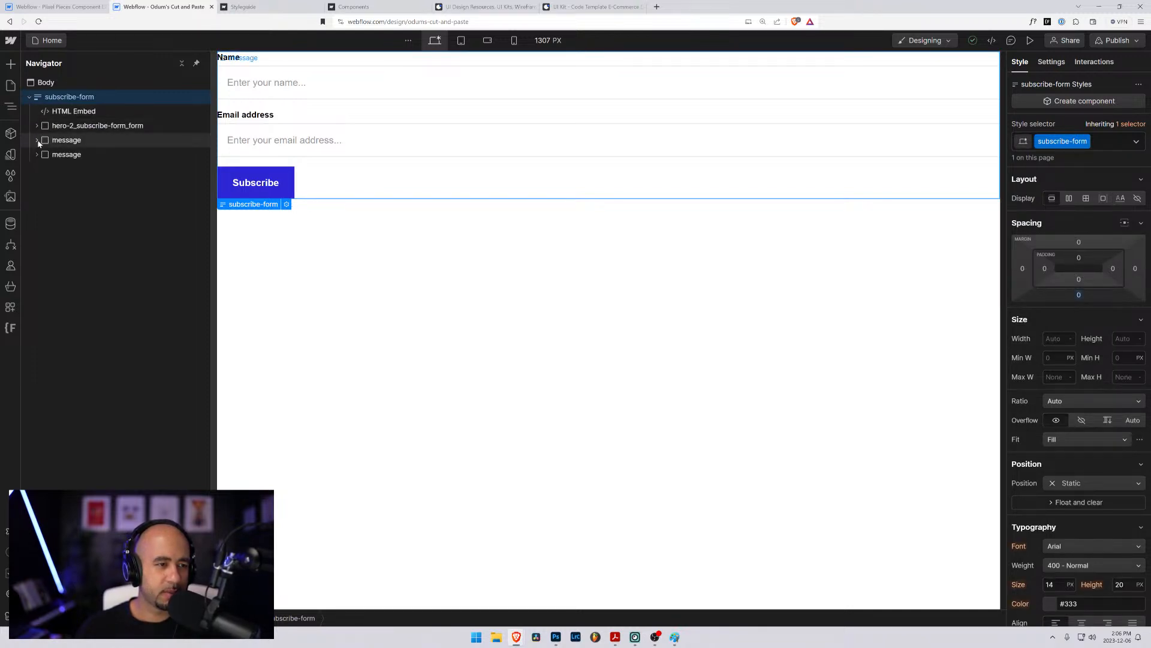
click(36, 125)
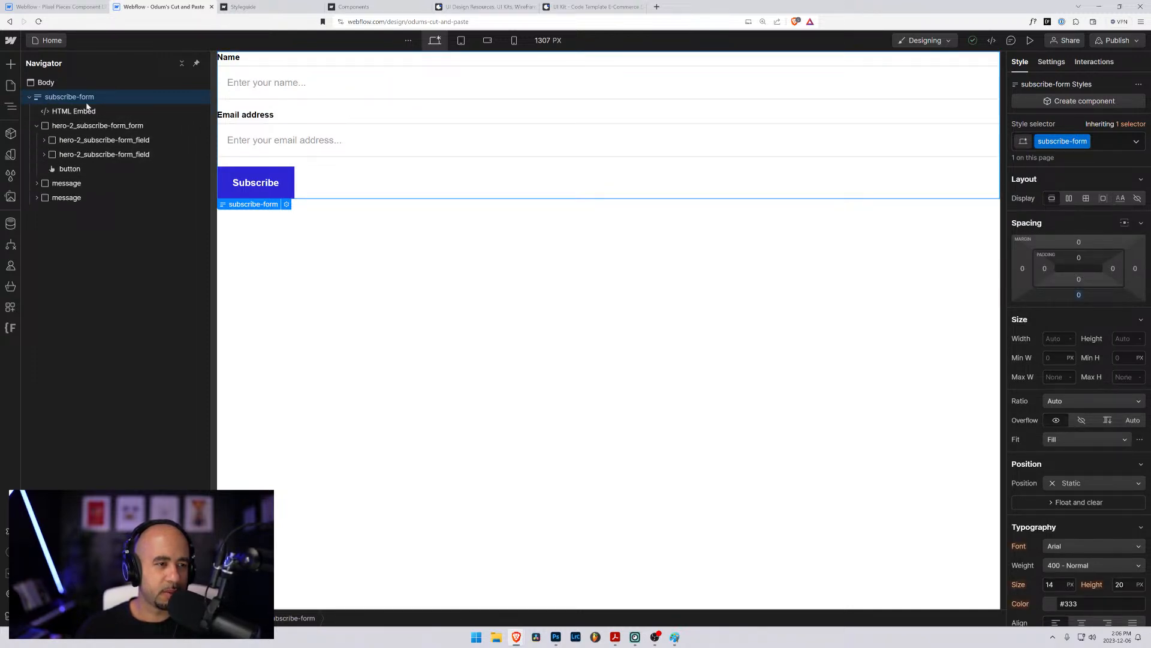
click(1090, 144)
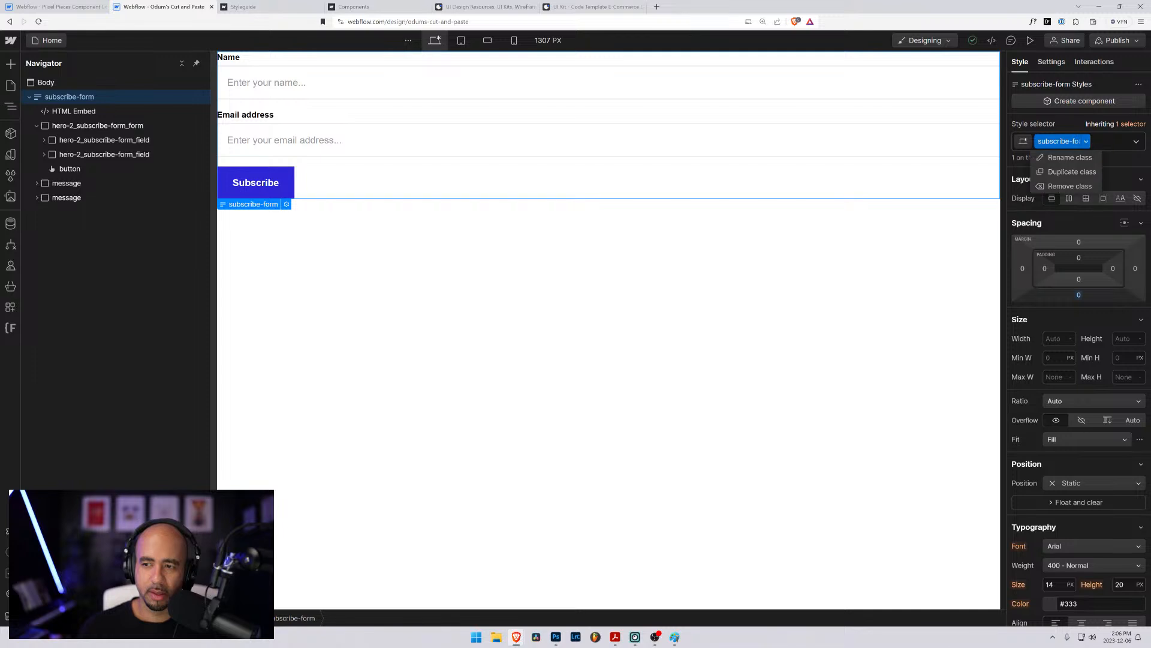
click(1060, 157)
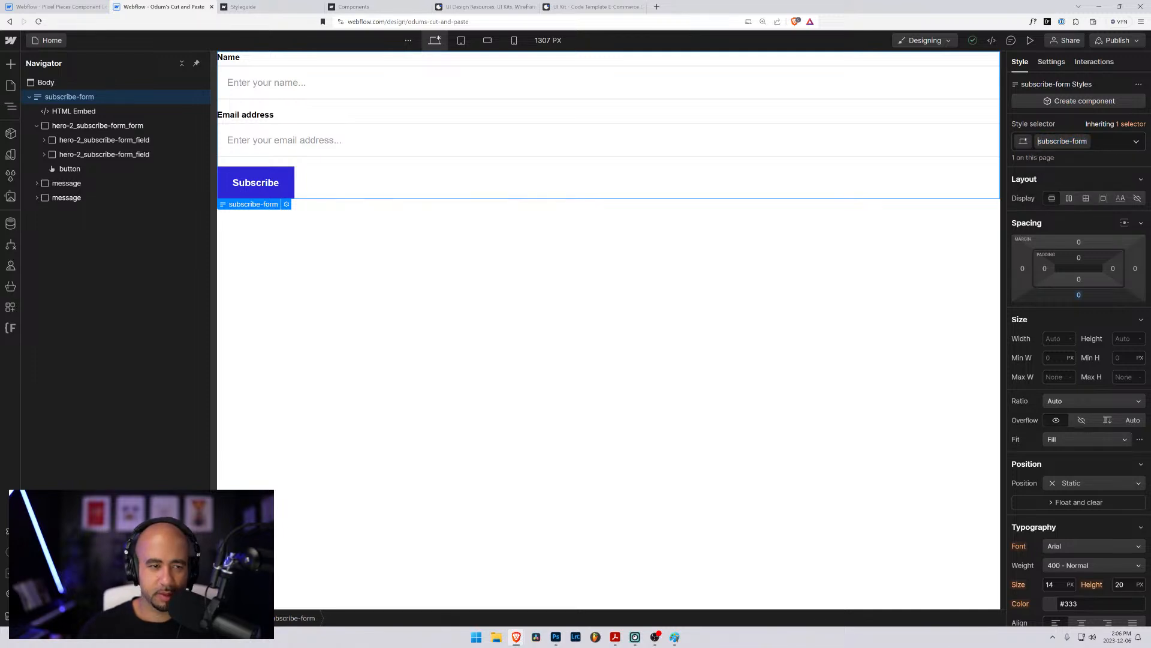
text(hero-)
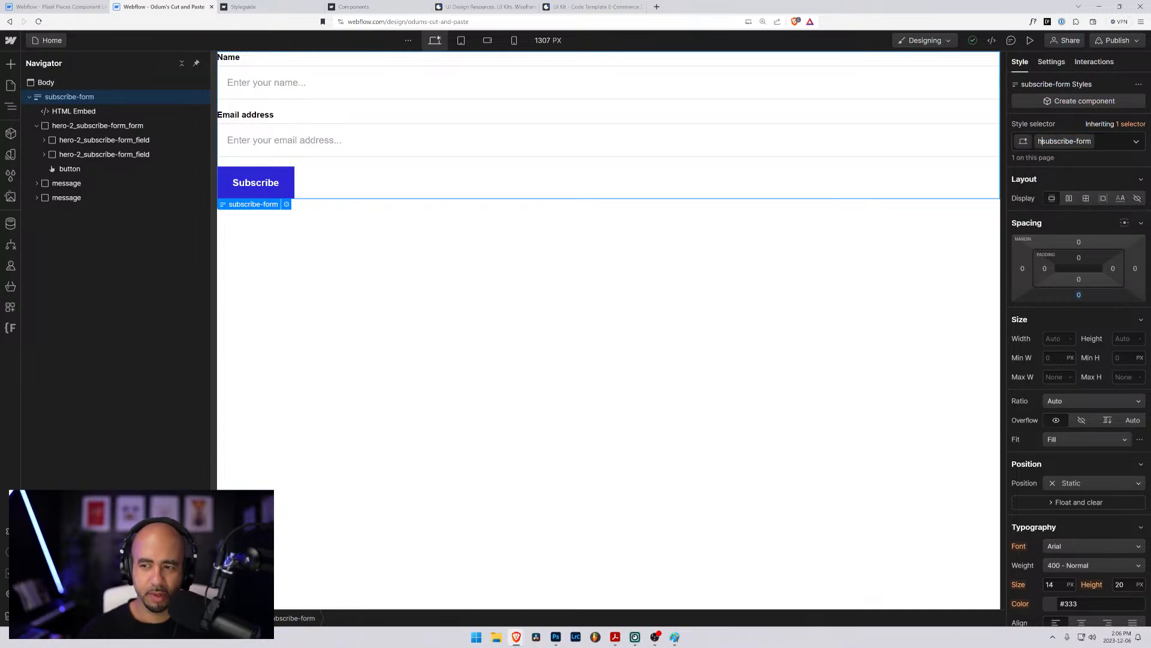
text(2_)
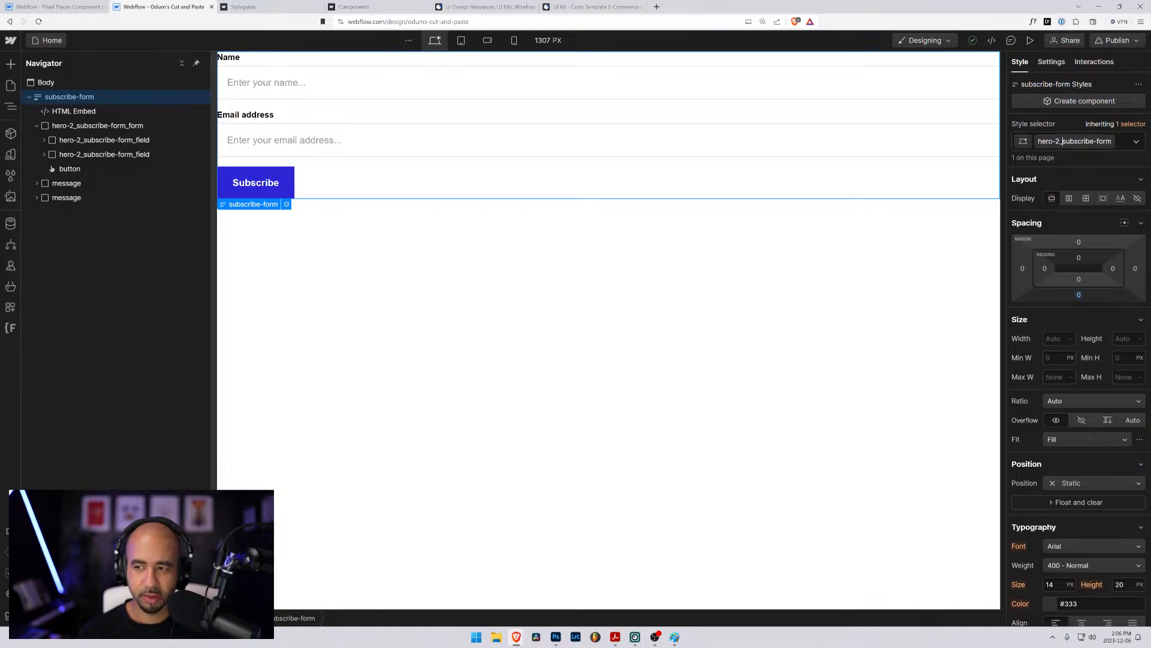
key(Return)
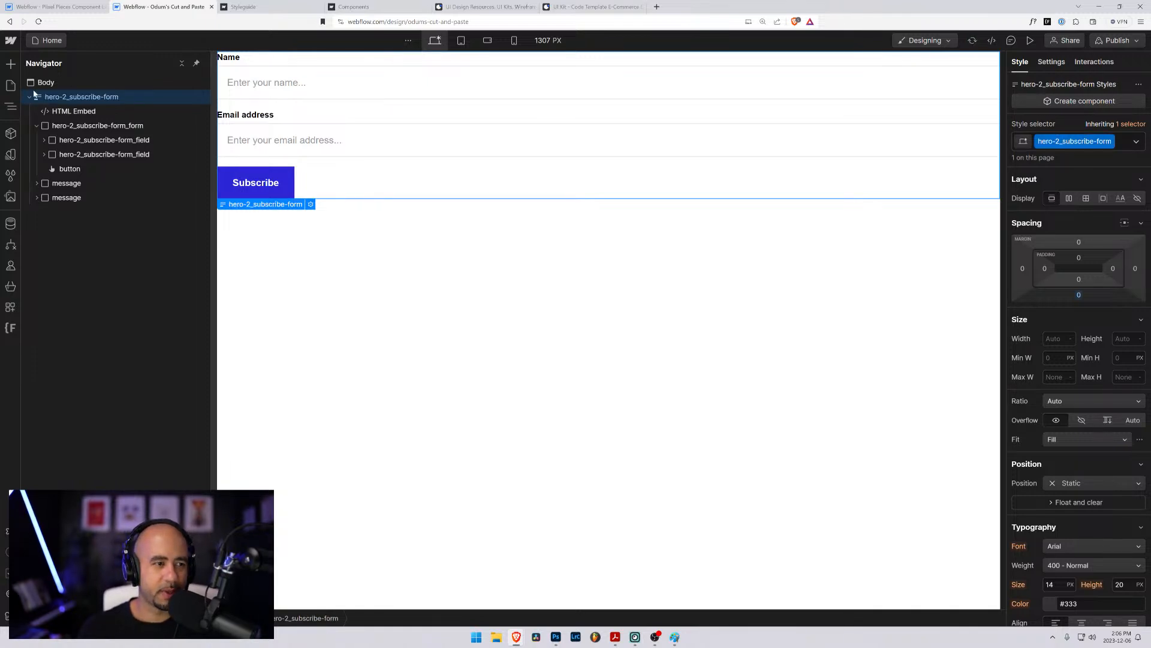
- Copy the hero-2_subscribe-form block and replace the old subscribe-form below Heading 2 on the Hero 2 page with it
right_click(283, 214)
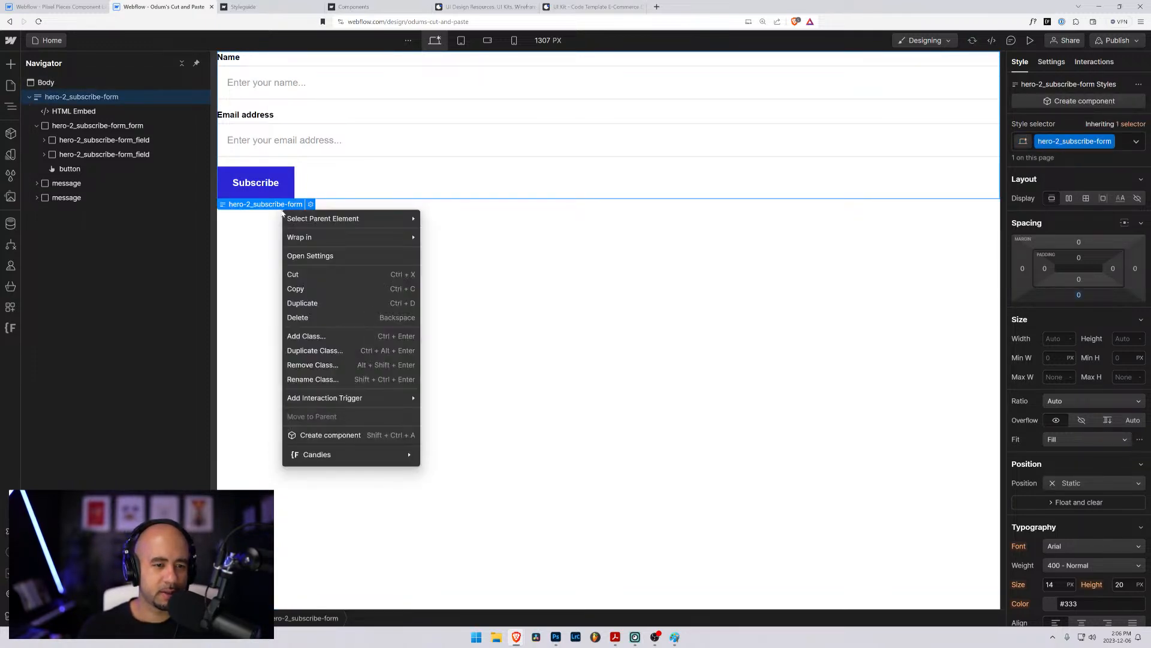
click(318, 289)
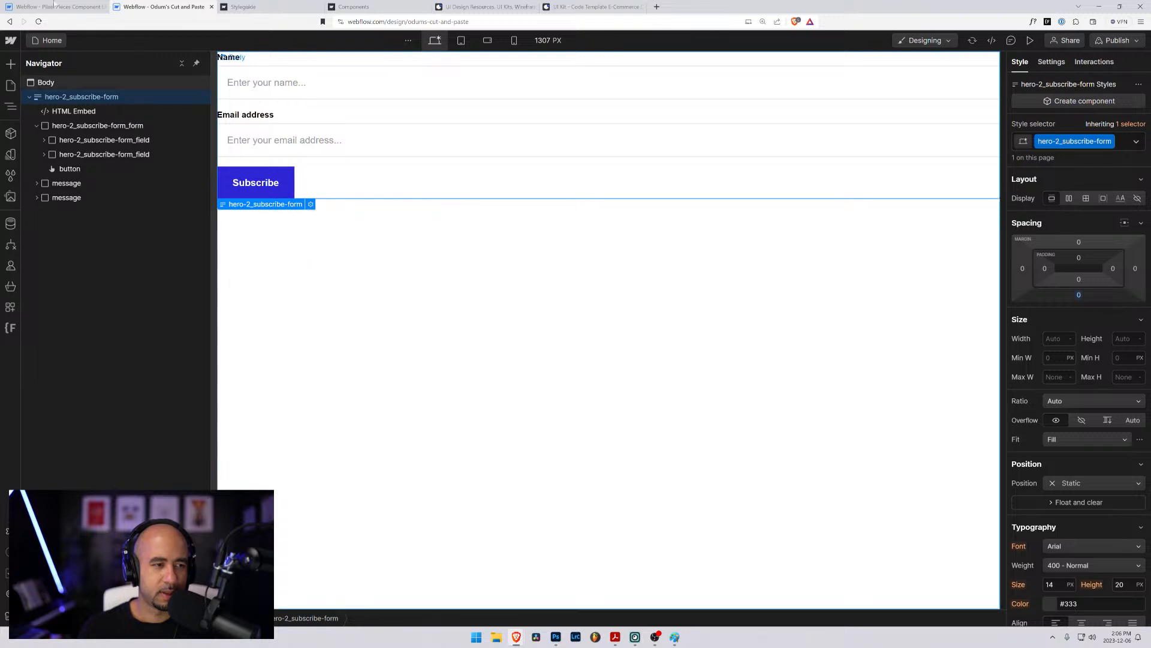
key(ctrl+shift+Tab)
click(93, 269)
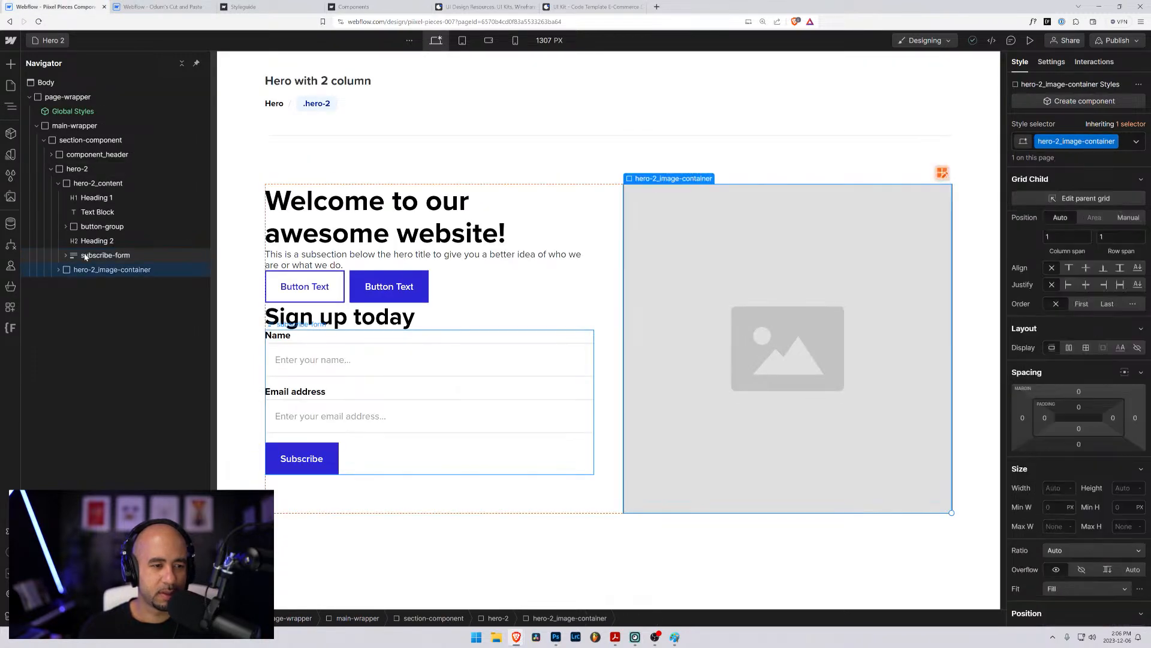
click(90, 254)
key(Delete)
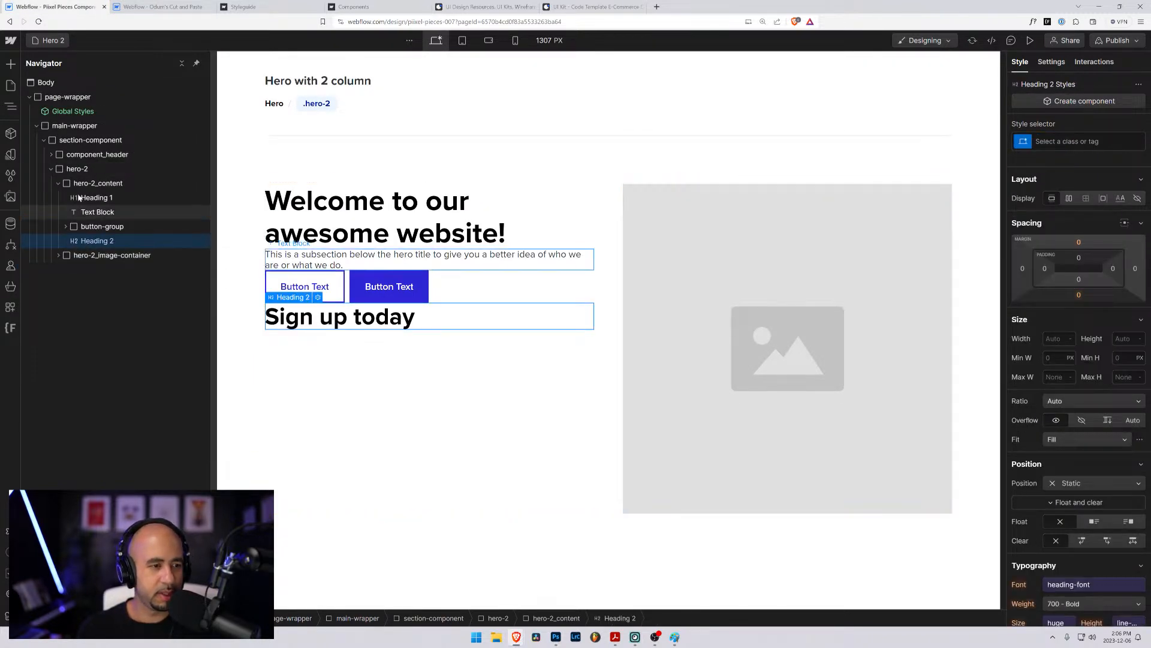
key(ctrl+v)
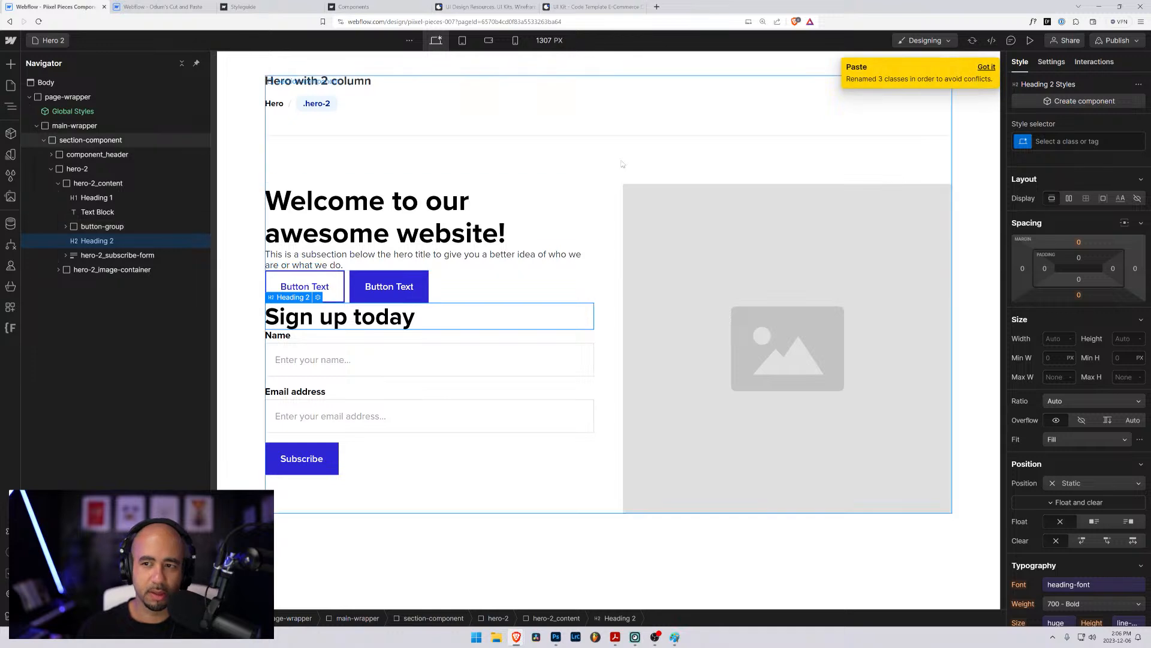
- Expand the pasted hero-2_subscribe-form with its inner form and message blocks to check their class names
click(75, 255)
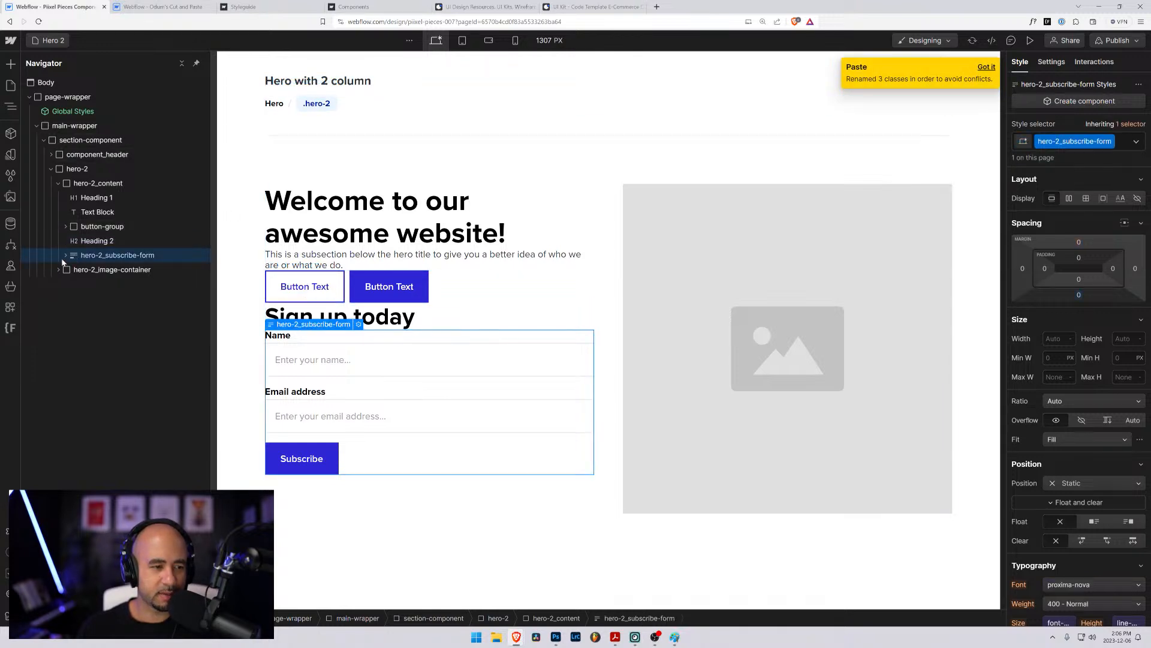
click(66, 255)
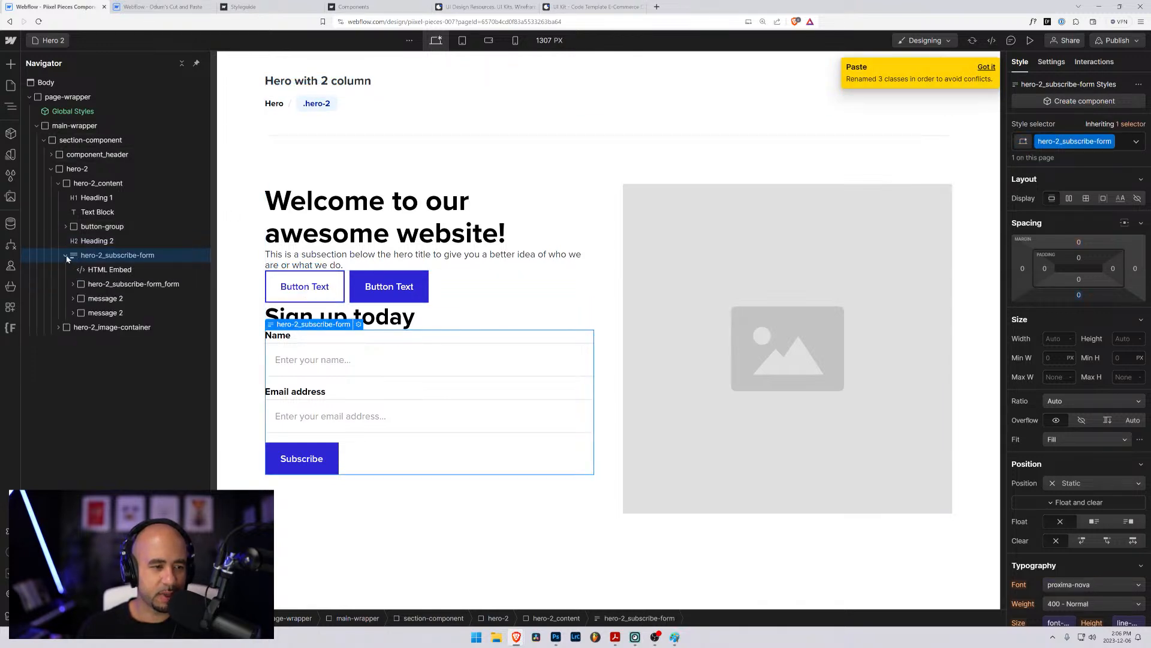
click(73, 298)
click(74, 298)
click(72, 312)
click(69, 325)
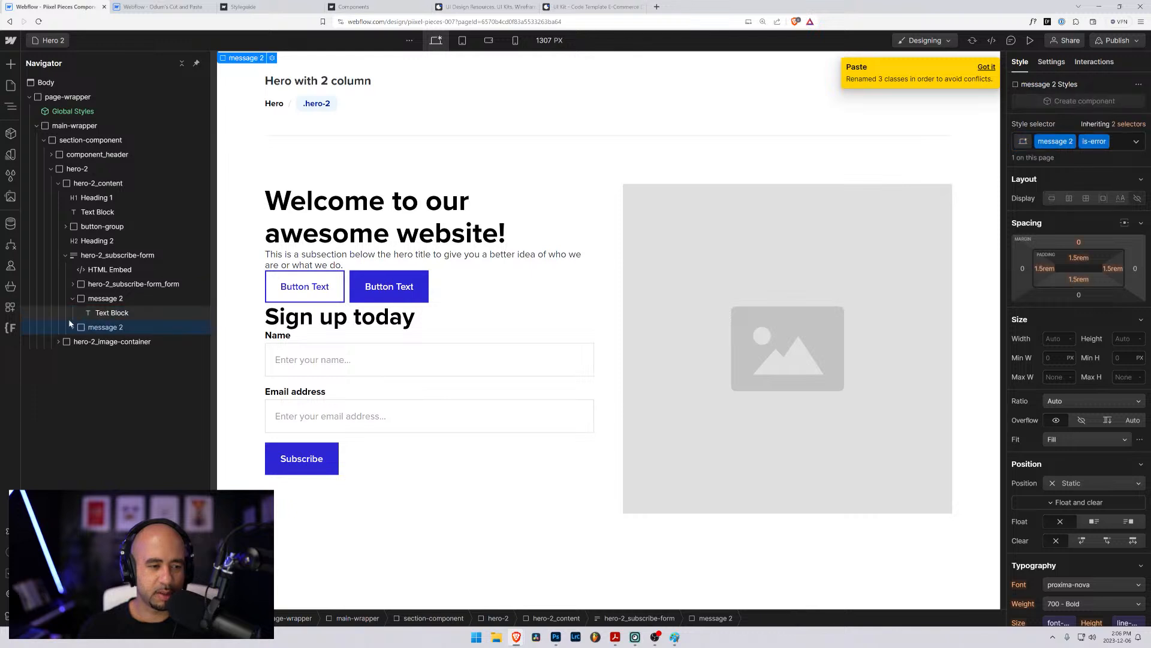
click(73, 327)
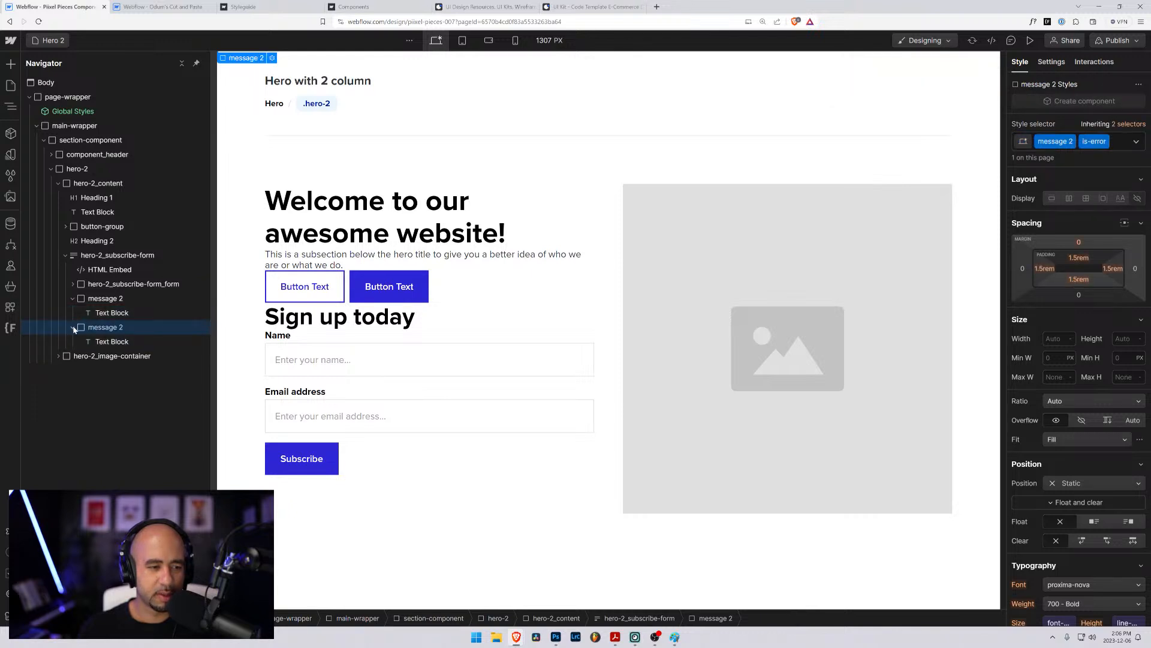
click(72, 284)
- Replace the button 2 class on the form's Subscribe button with the existing button class
click(105, 327)
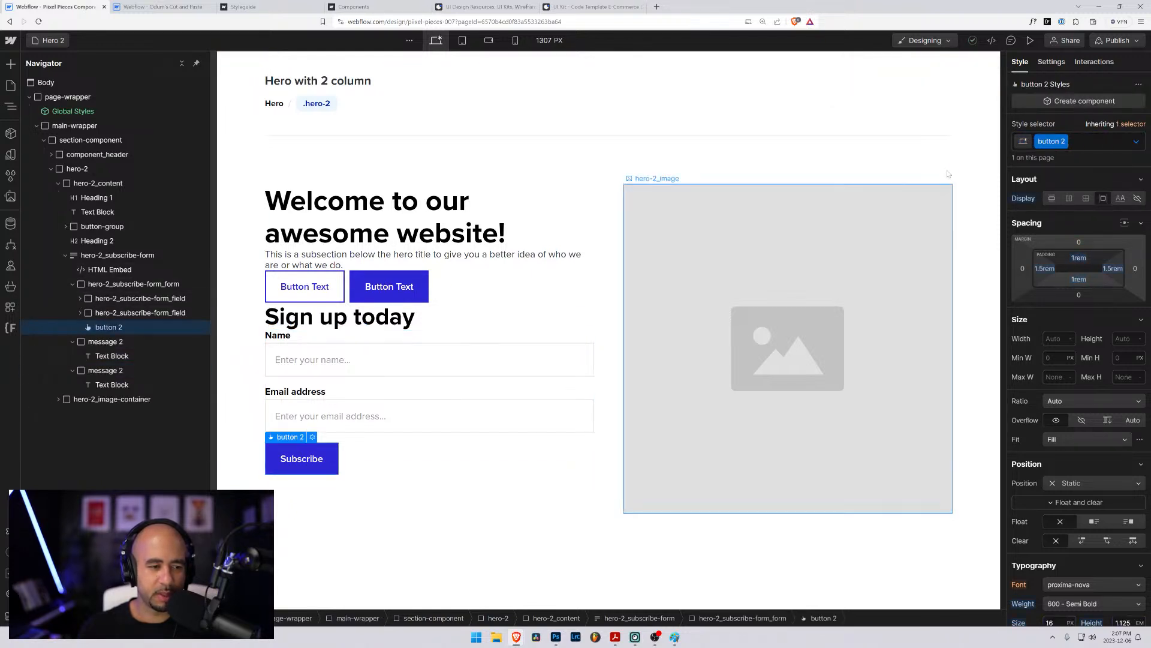
click(1075, 139)
key(BackSpace)
text(button)
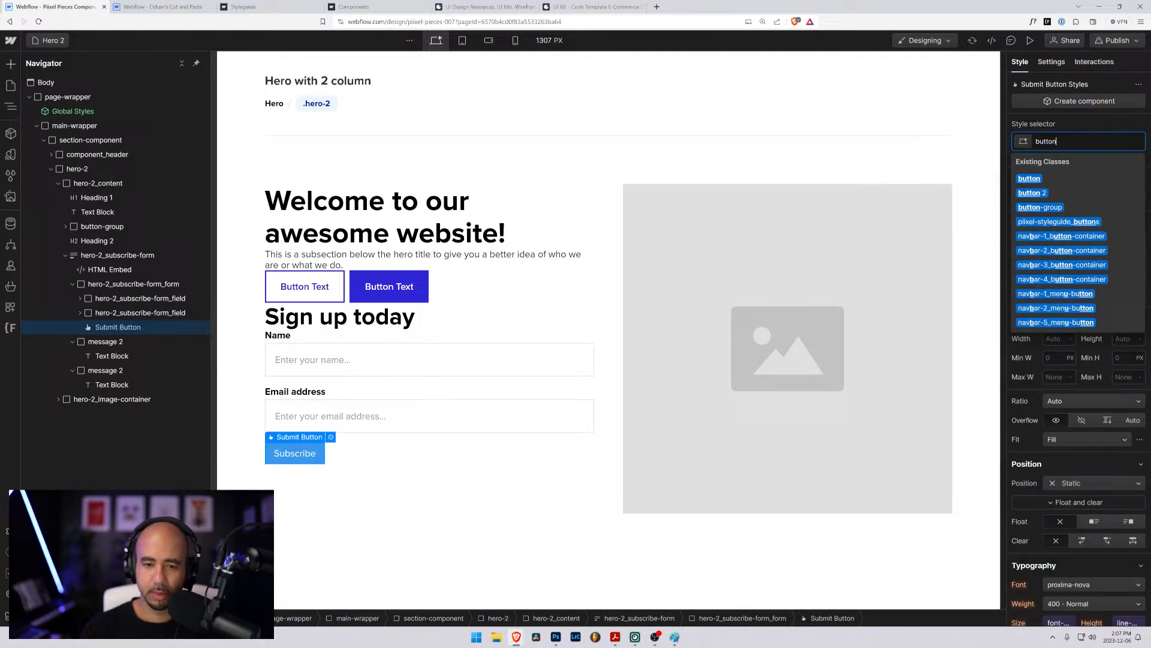
key(Return)
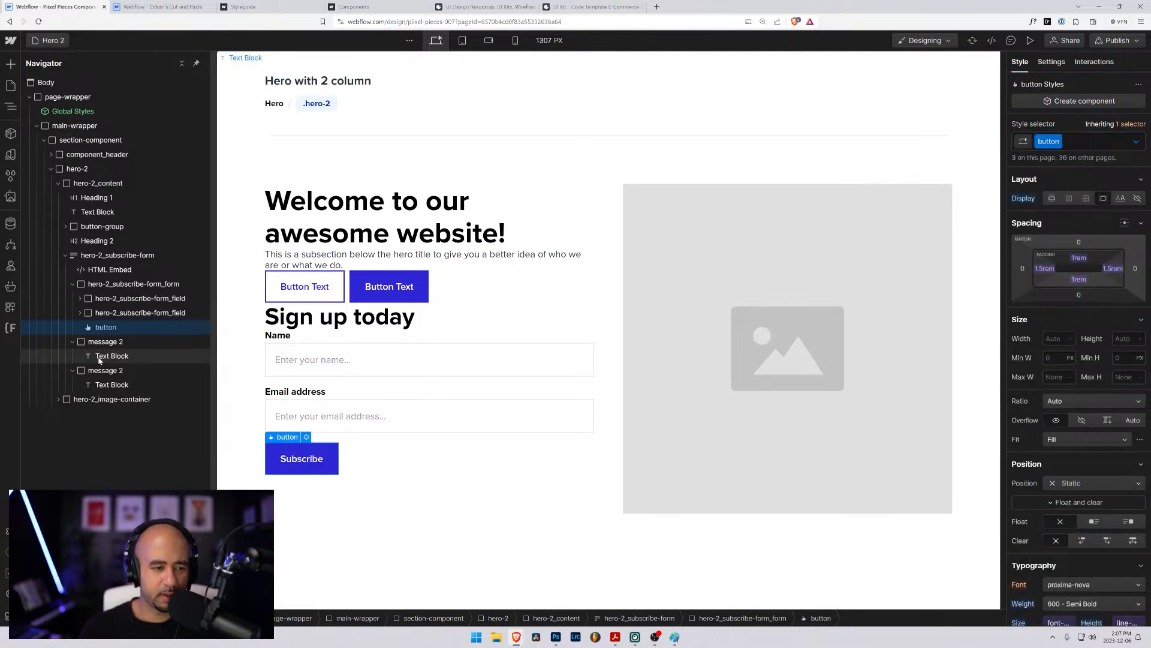
- Replace the message 2 class on the form's success message block with the existing message class
click(99, 340)
key(ctrl+Return)
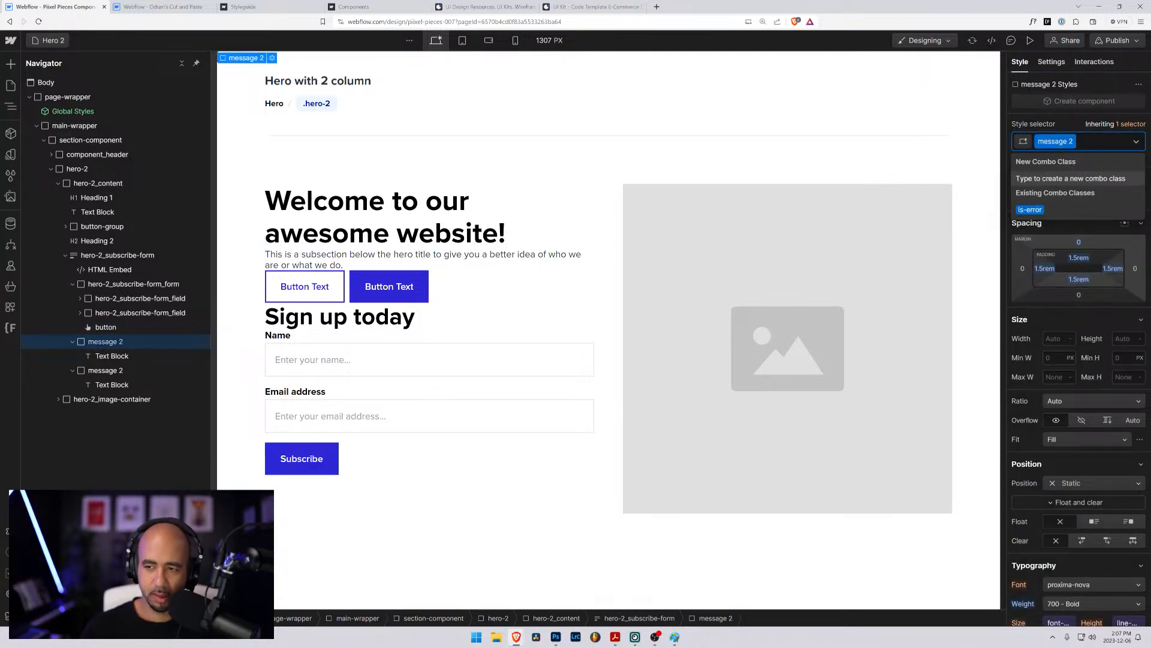
key(BackSpace)
text(message)
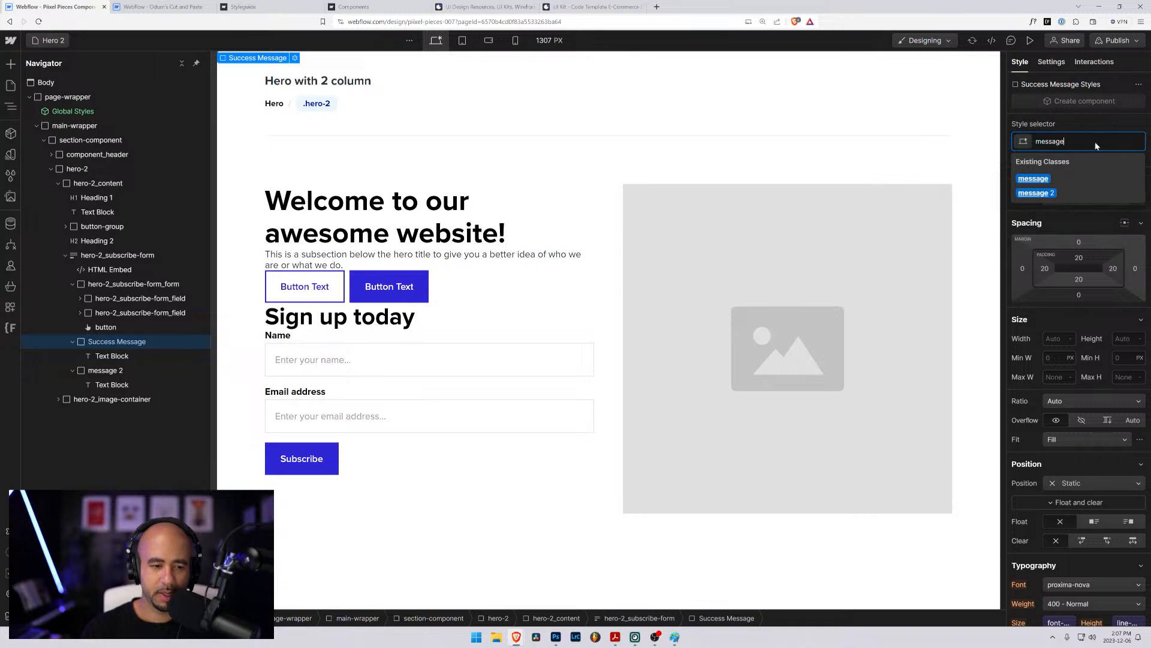
key(Return)
- Replace the error message block's message 2 and is-error classes with the existing message class plus its is-error combo class, and check both message blocks
click(102, 370)
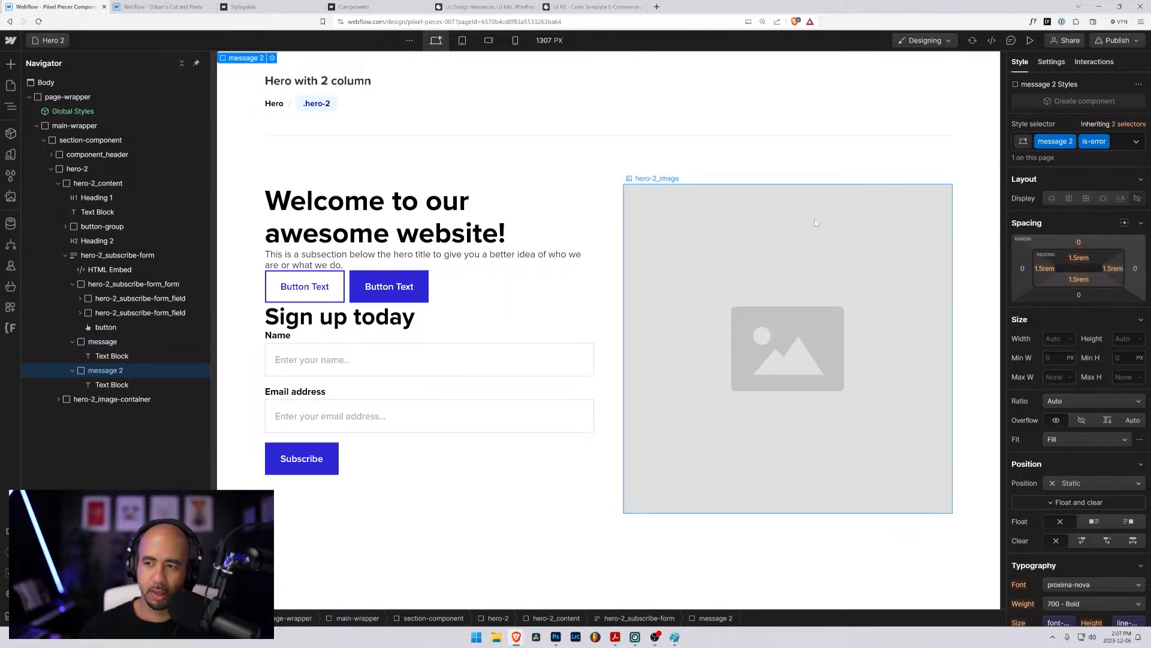
click(1120, 146)
key(BackSpace)
key(BackSpace)
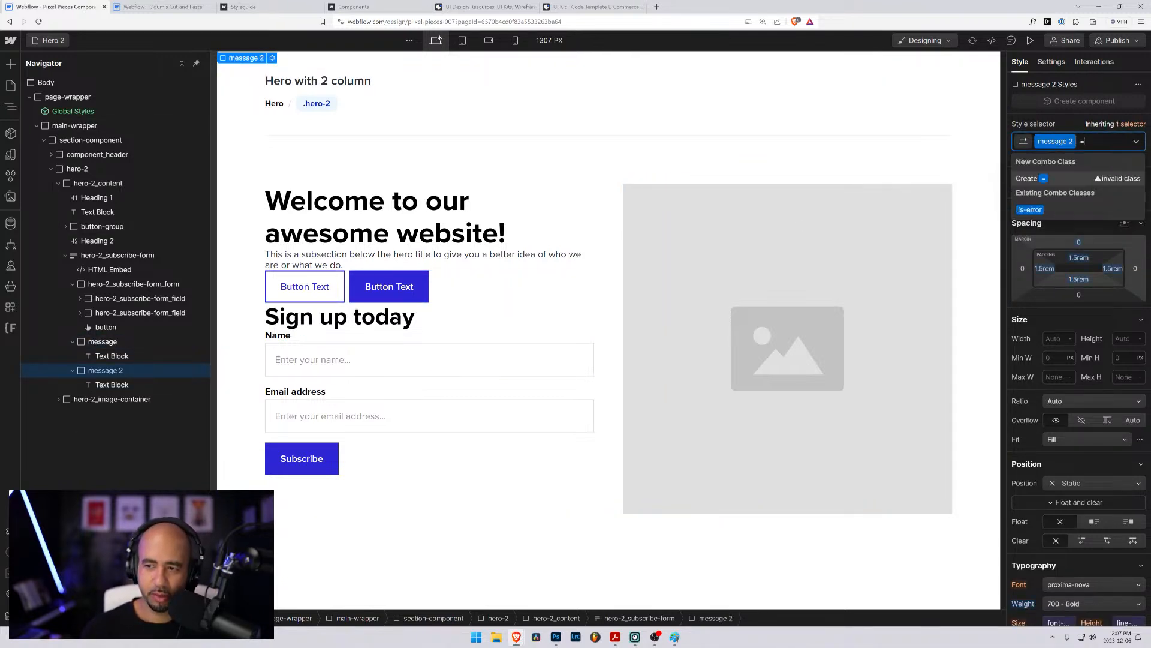
text(message)
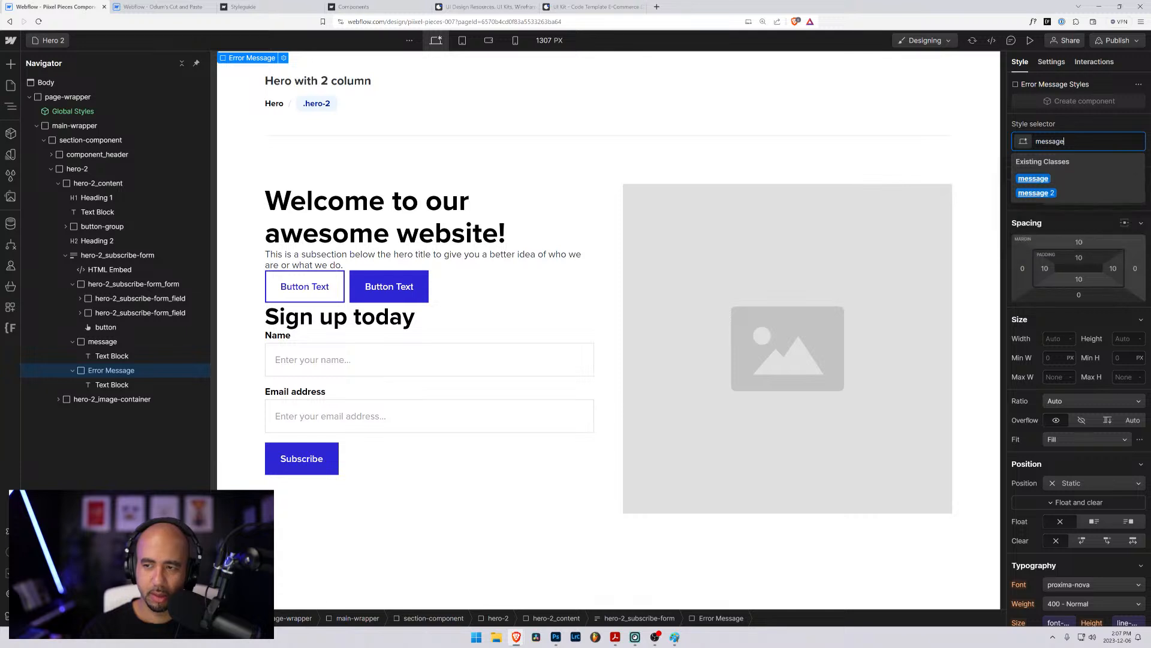
key(Return)
click(1120, 146)
text(is-error)
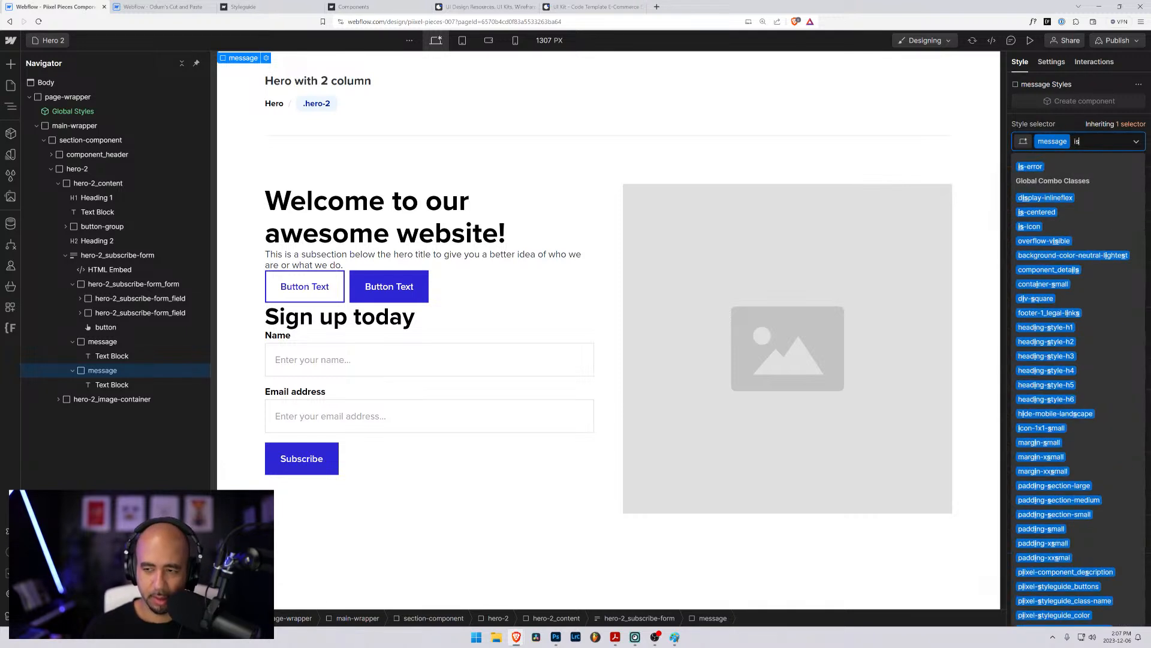
key(Return)
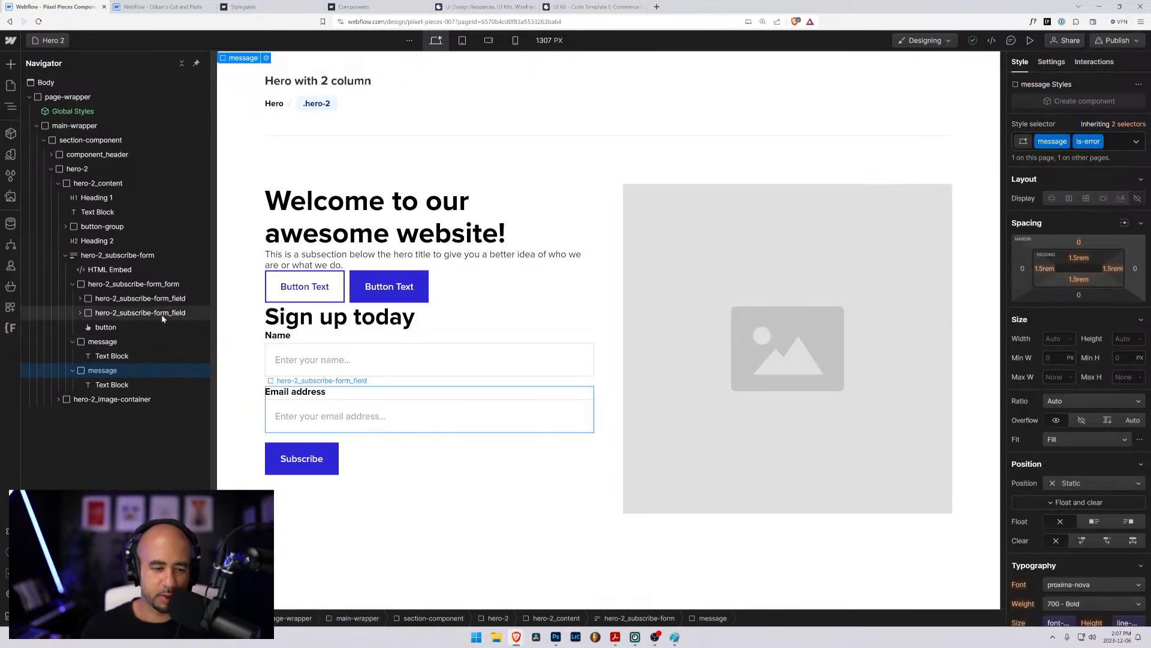
click(99, 386)
click(98, 371)
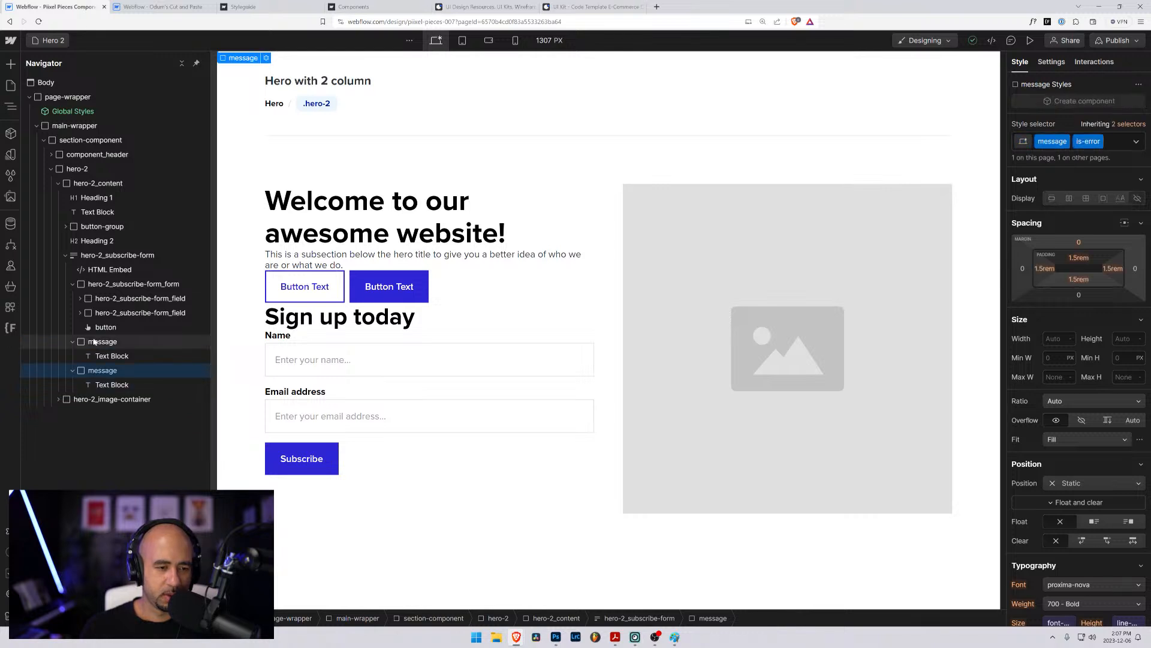
click(96, 342)
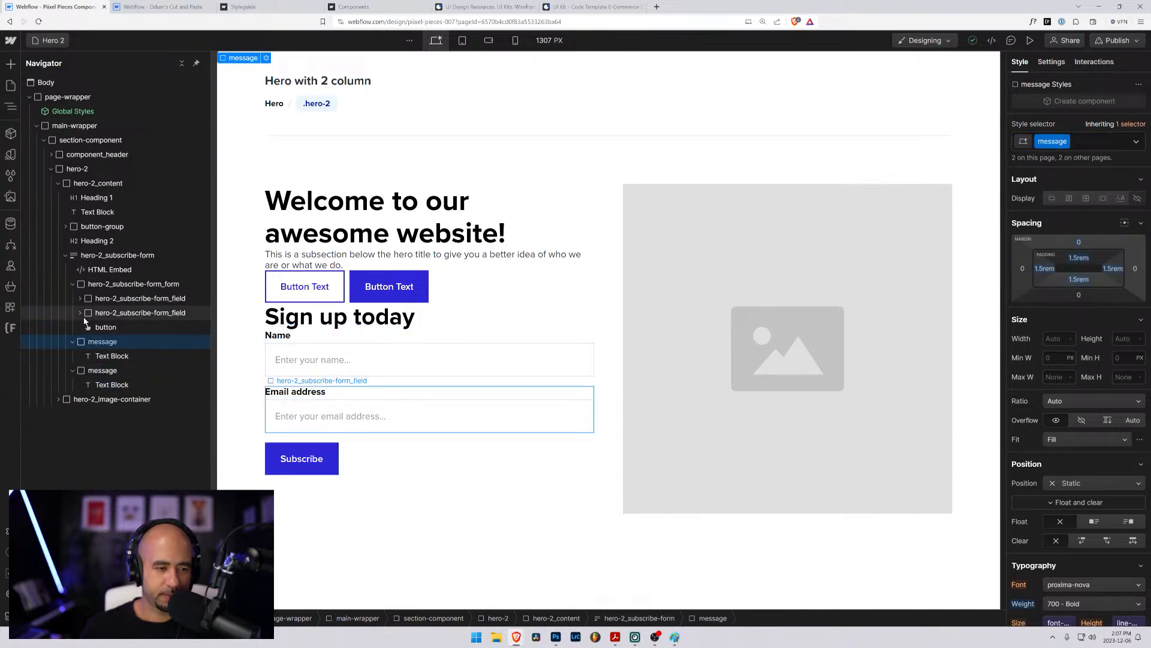
click(96, 257)
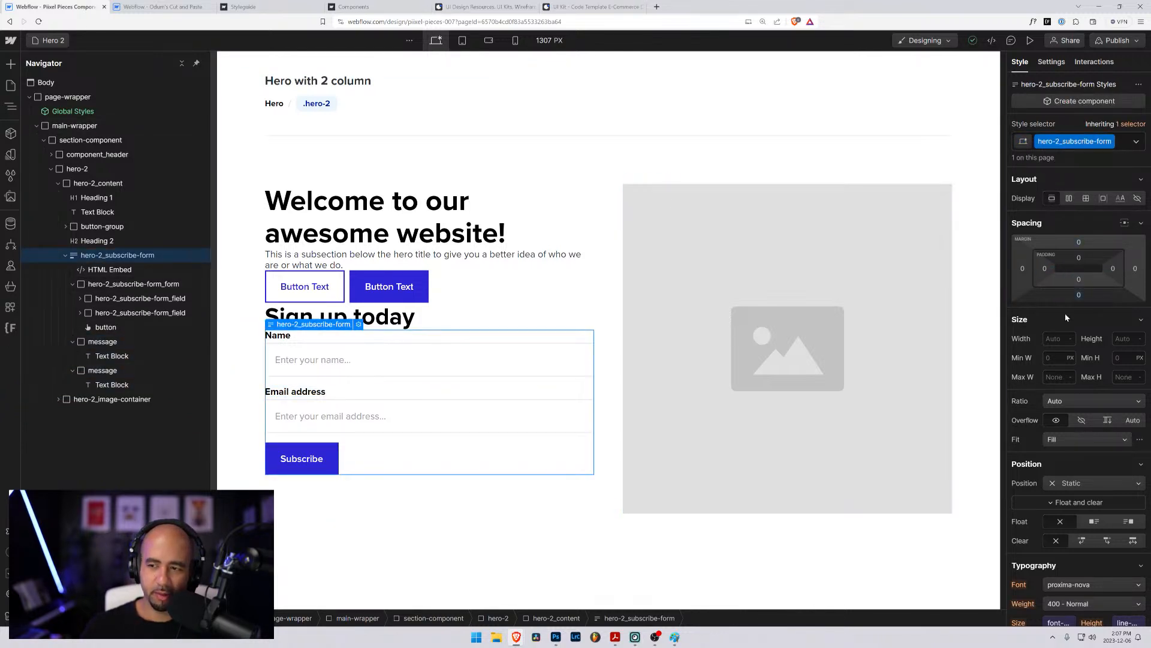
click(1071, 198)
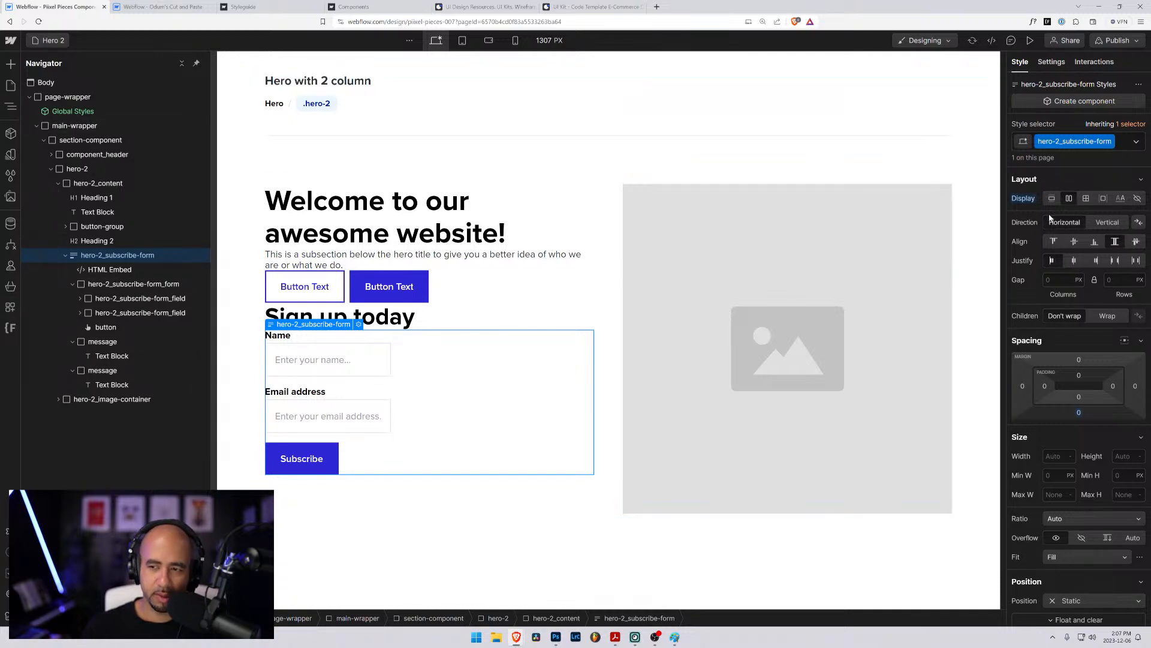
alt+click(1023, 198)
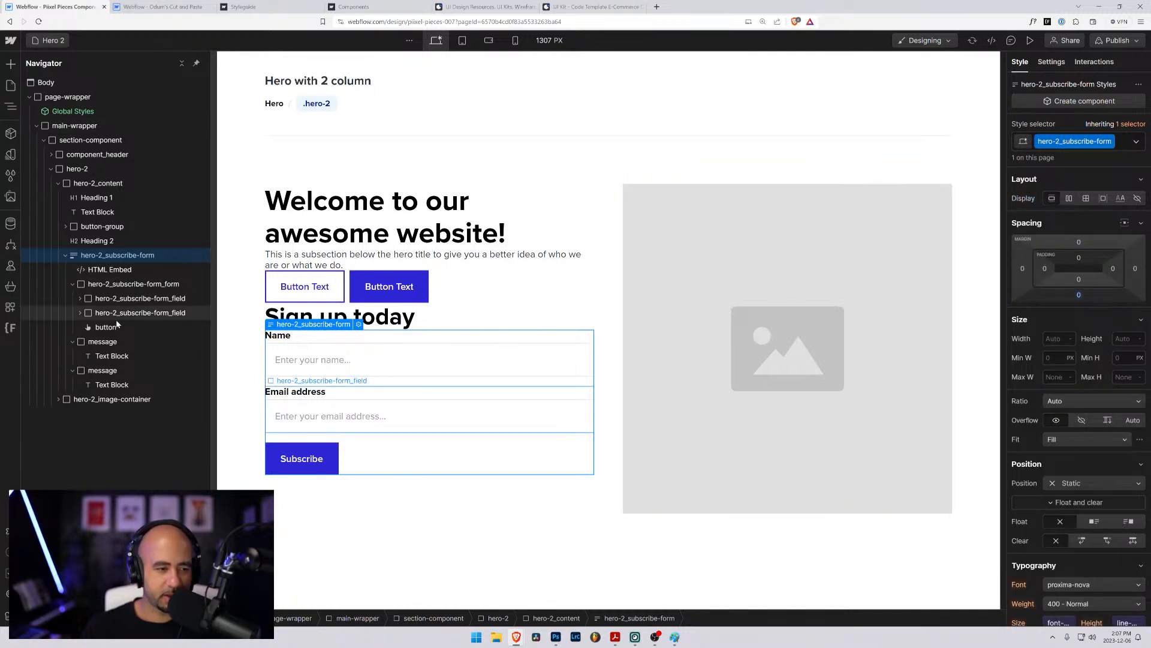
- Rename the inner form's class from hero-2_subscribe-form_form to hero-2_subscribe-form-form
click(92, 286)
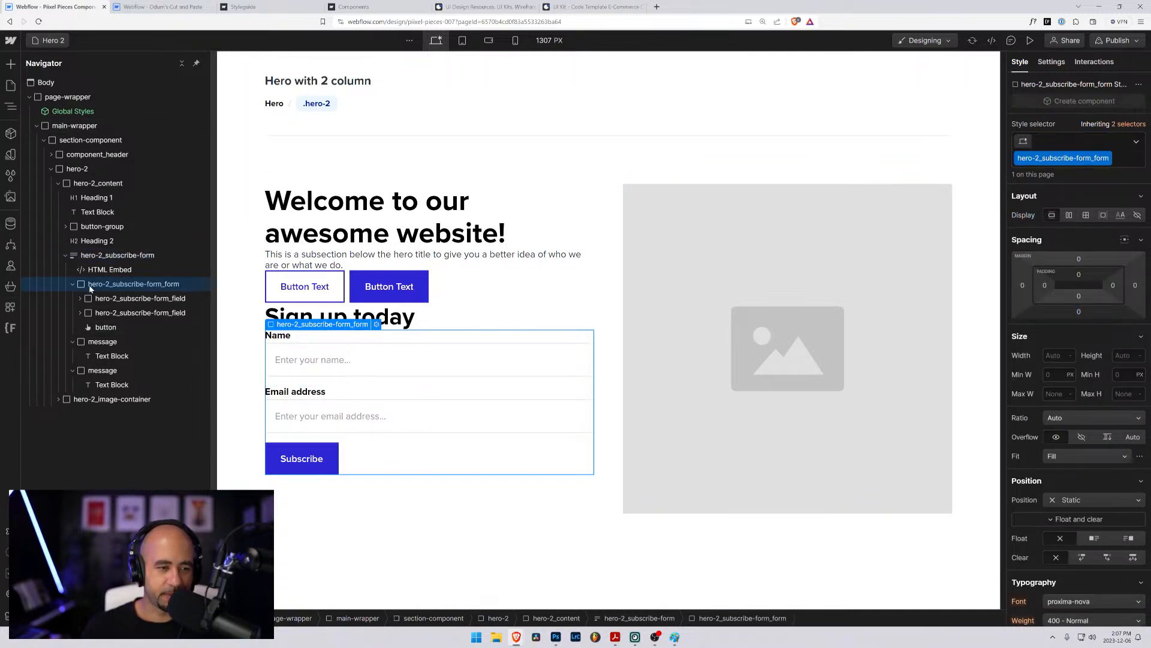
click(1108, 159)
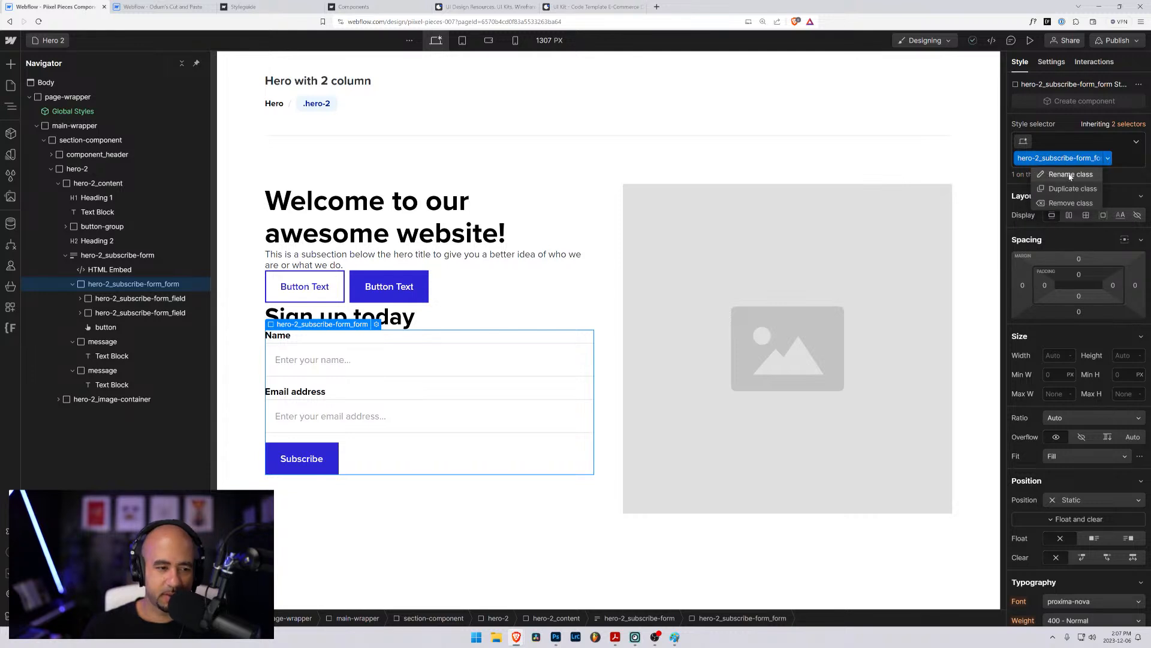
click(1071, 175)
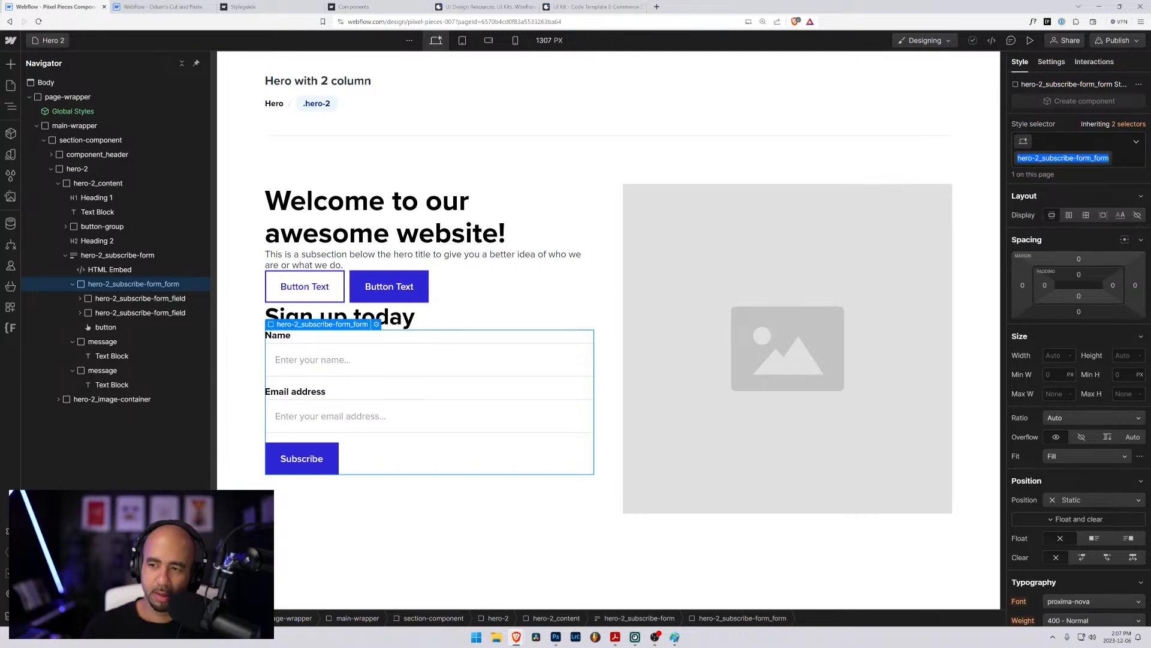
click(1093, 158)
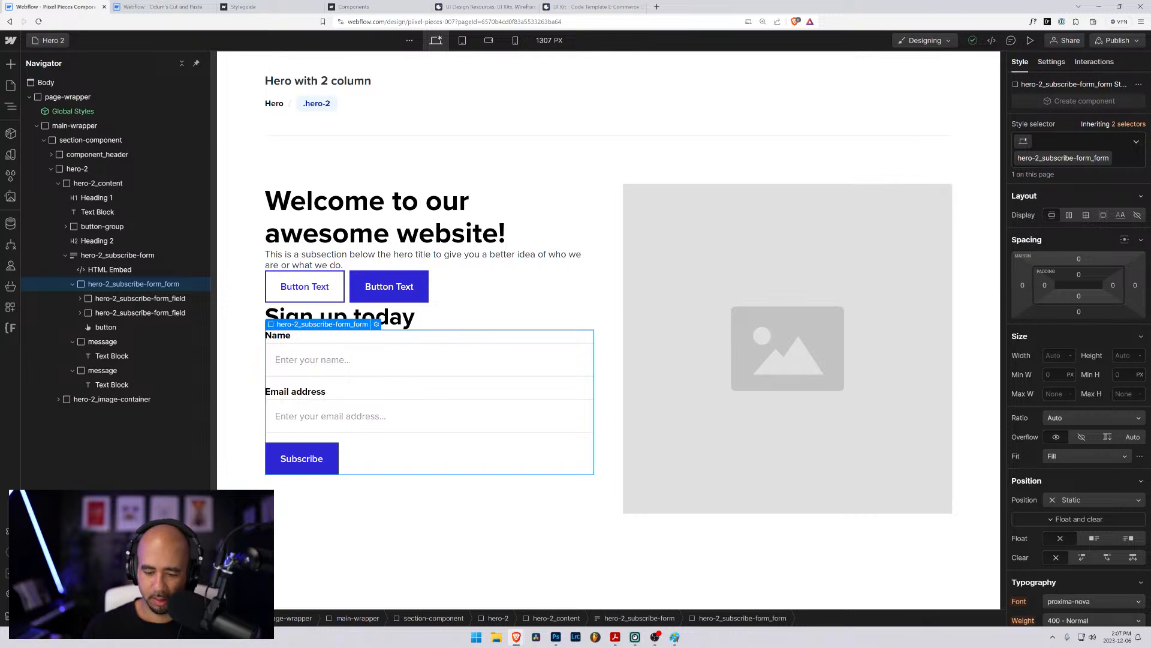
key(BackSpace)
text(-)
key(Return)
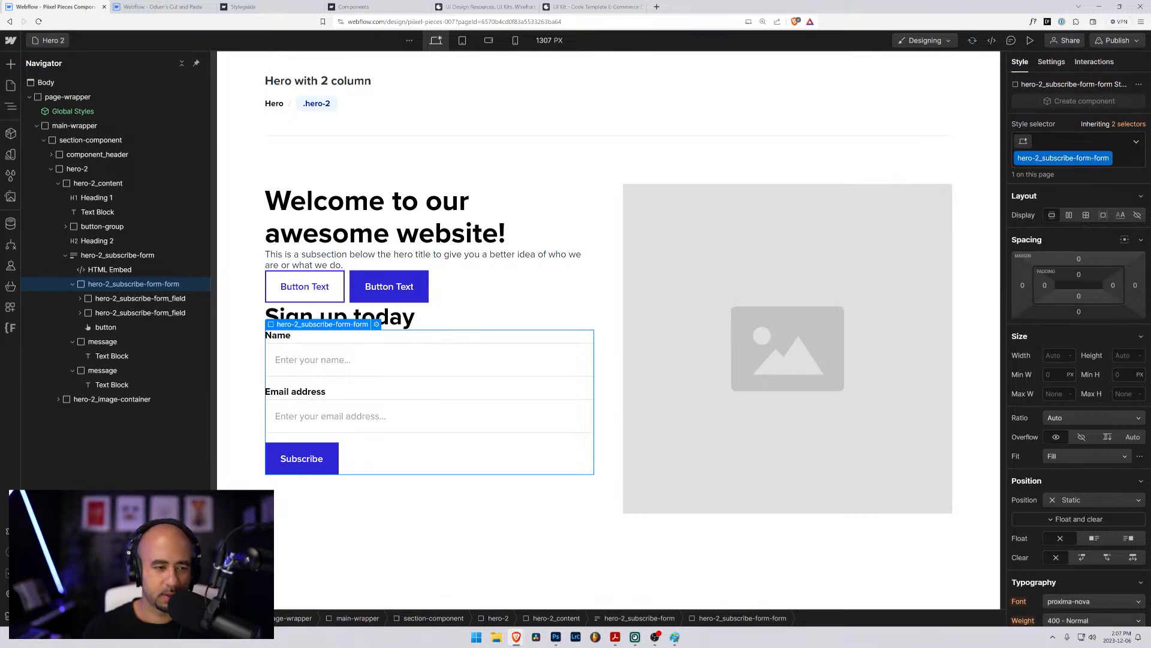
- Rename the field wrappers' hero-2_subscribe-form_field class to hero-2_subscribe-form-field and check the class name on the second field
click(118, 300)
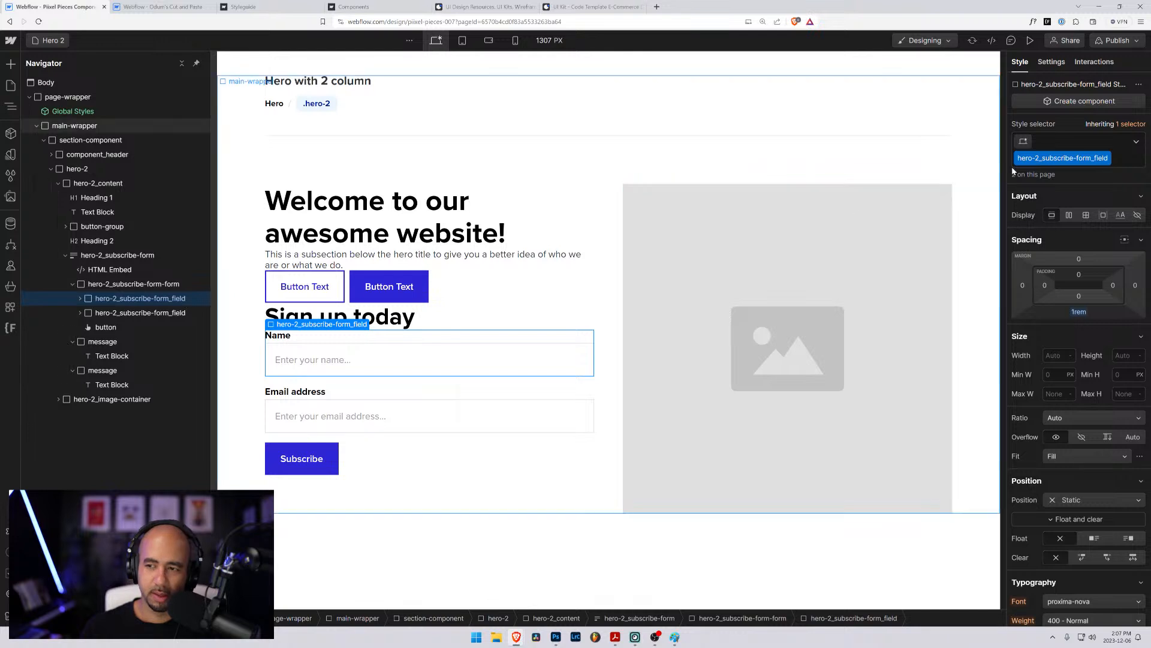
click(1106, 159)
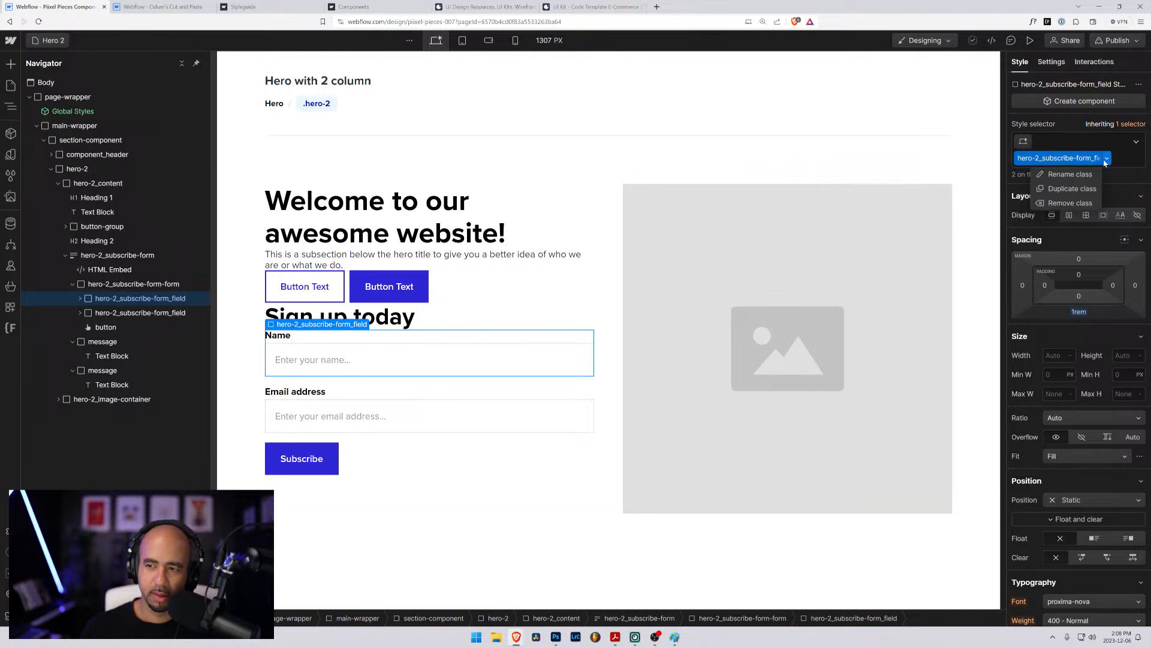
click(1071, 174)
click(1018, 159)
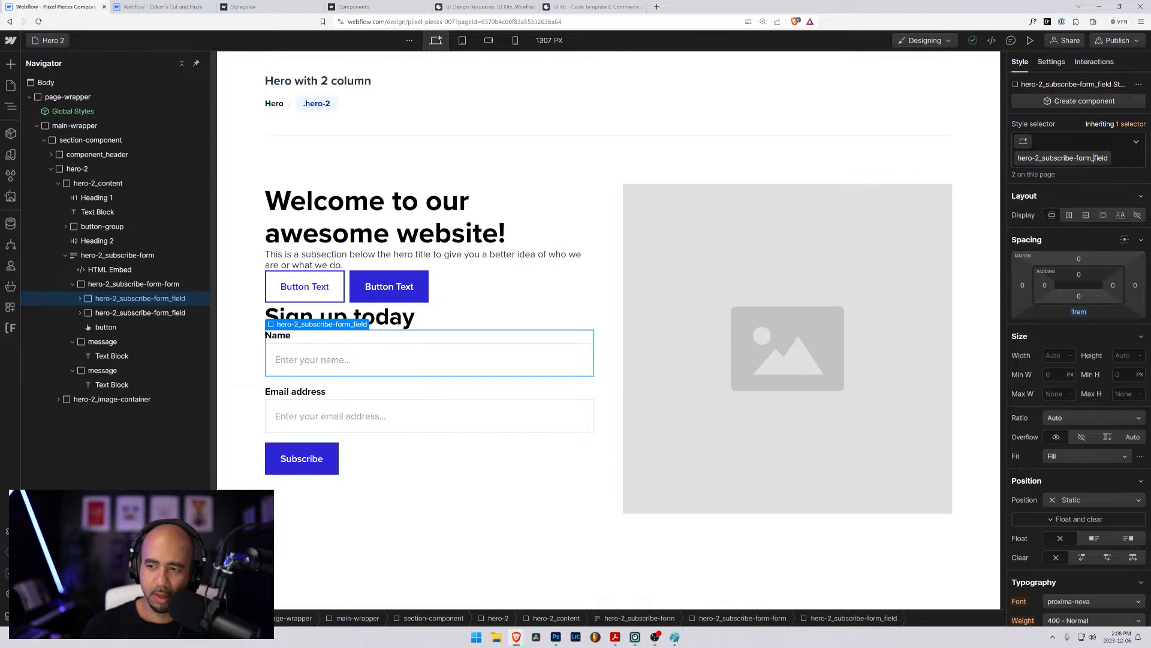
key(BackSpace)
text(-)
key(Return)
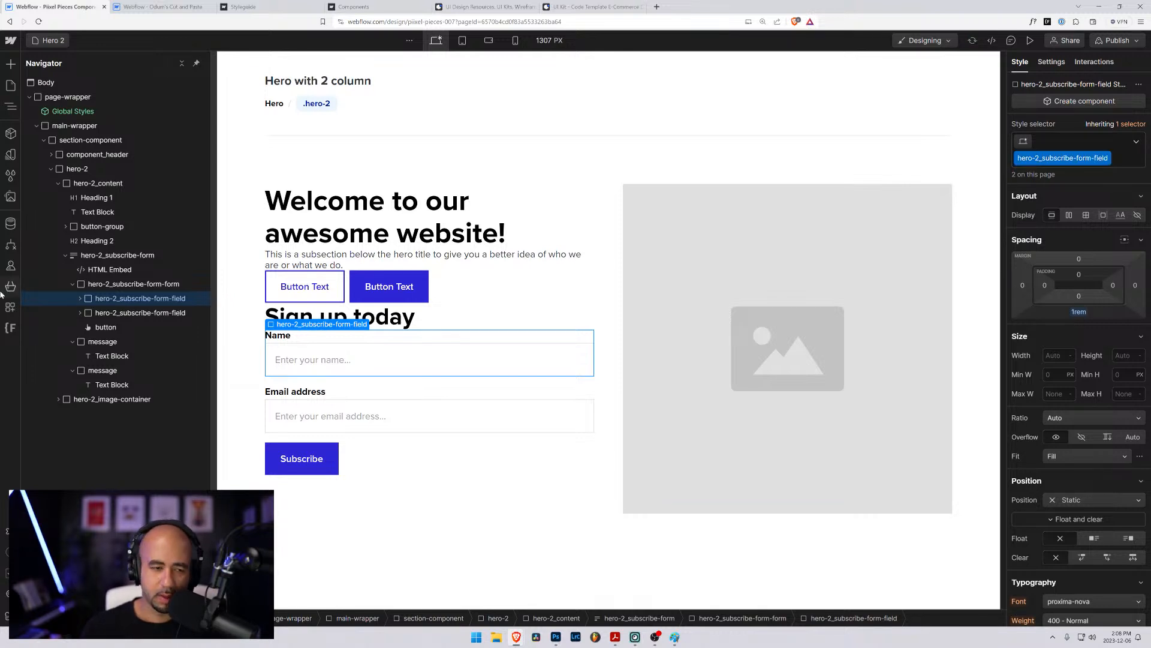
click(147, 313)
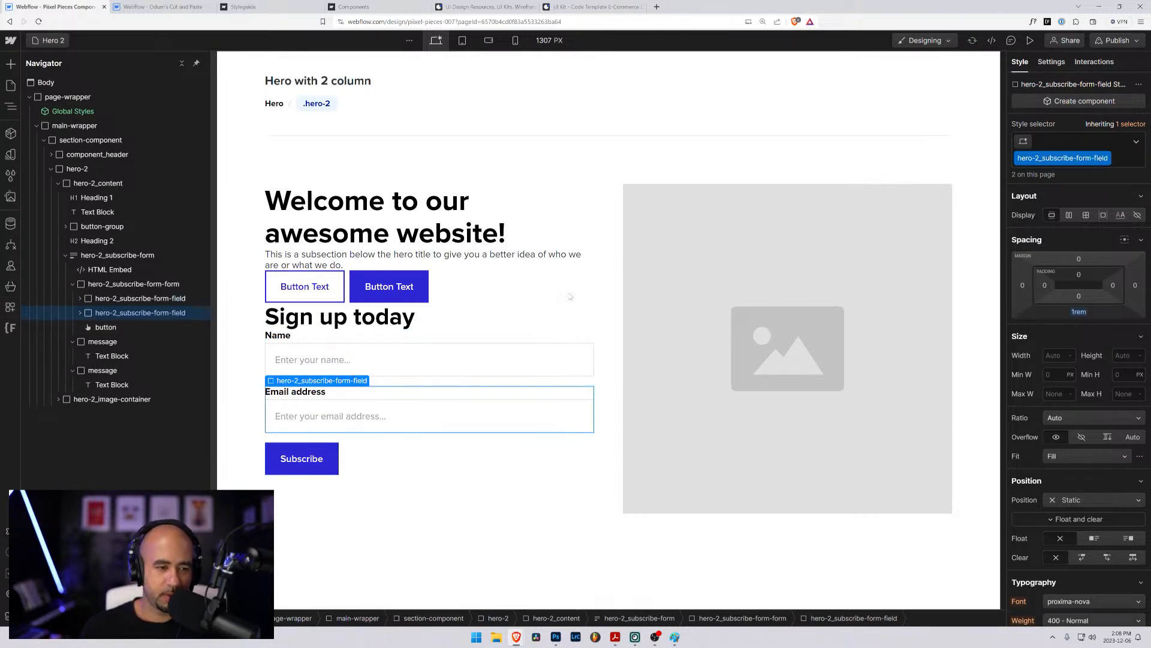
click(1108, 158)
click(1061, 174)
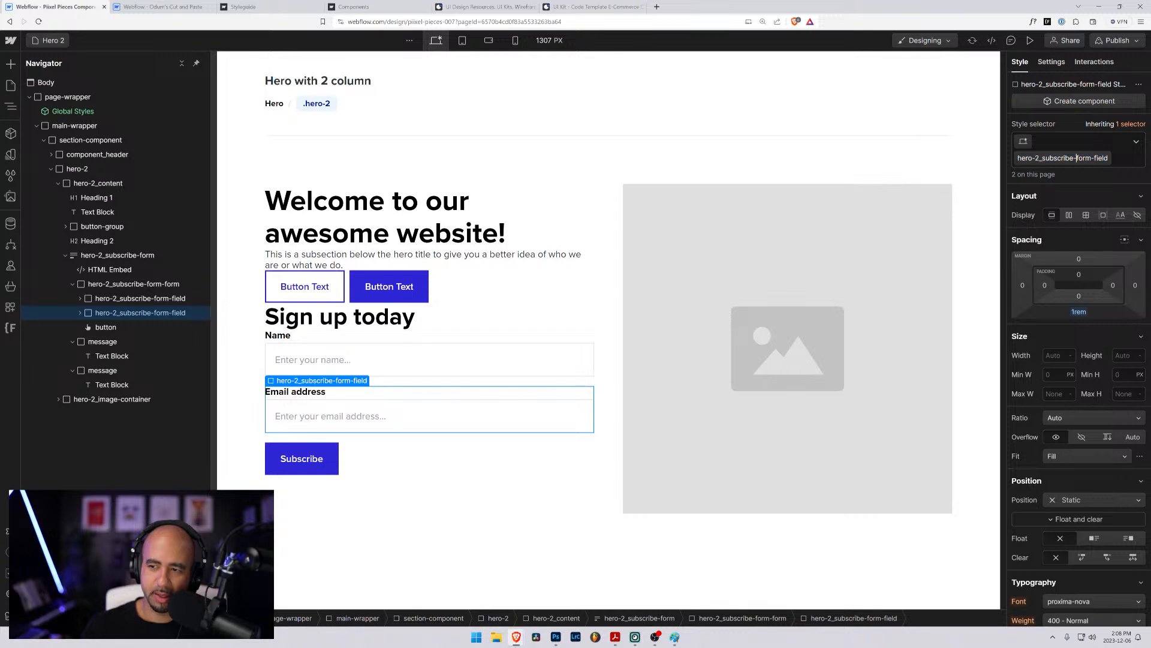
key(Return)
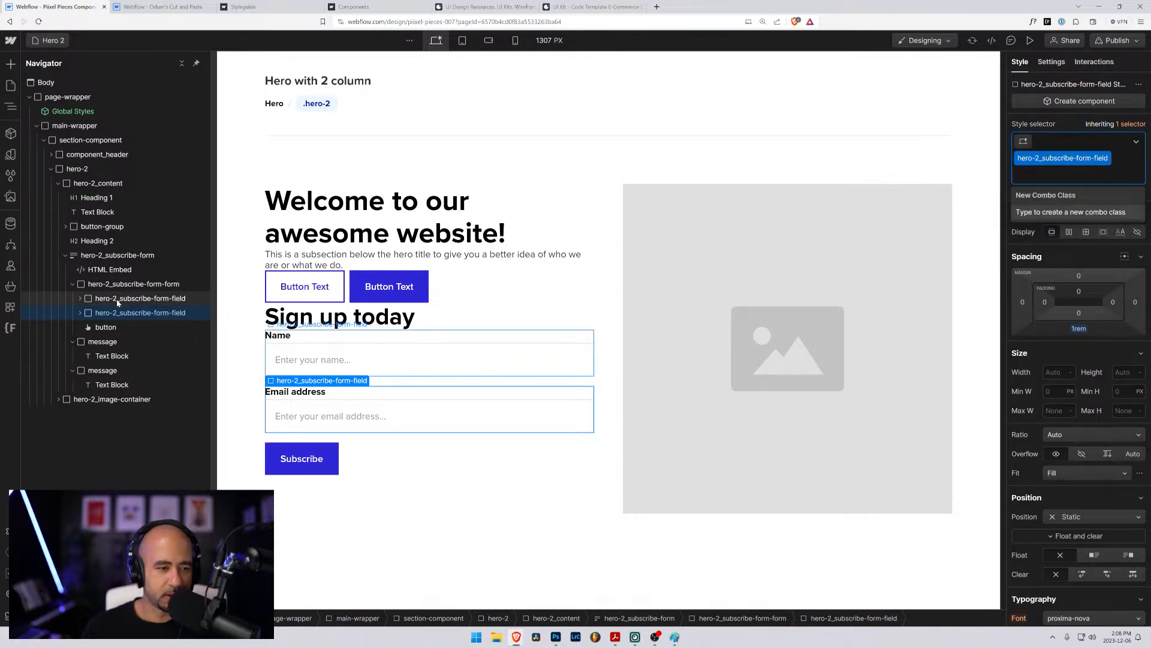
- Set hero-2_subscribe-form-form to a horizontal flex layout with its children aligned to the end
click(114, 285)
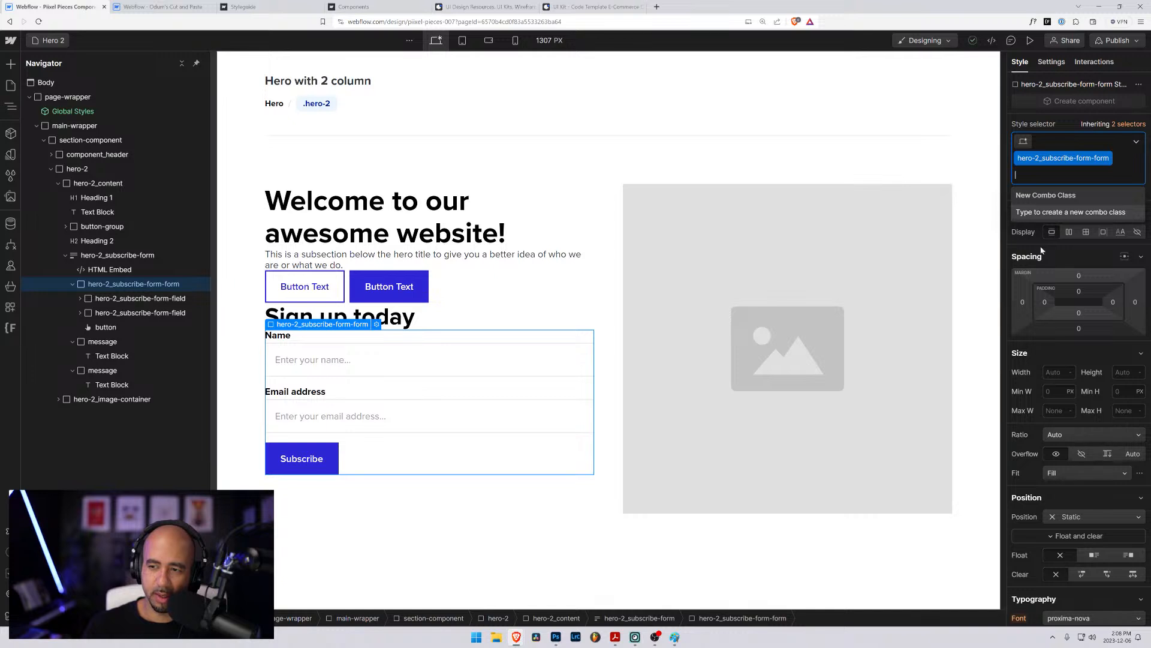
click(1074, 232)
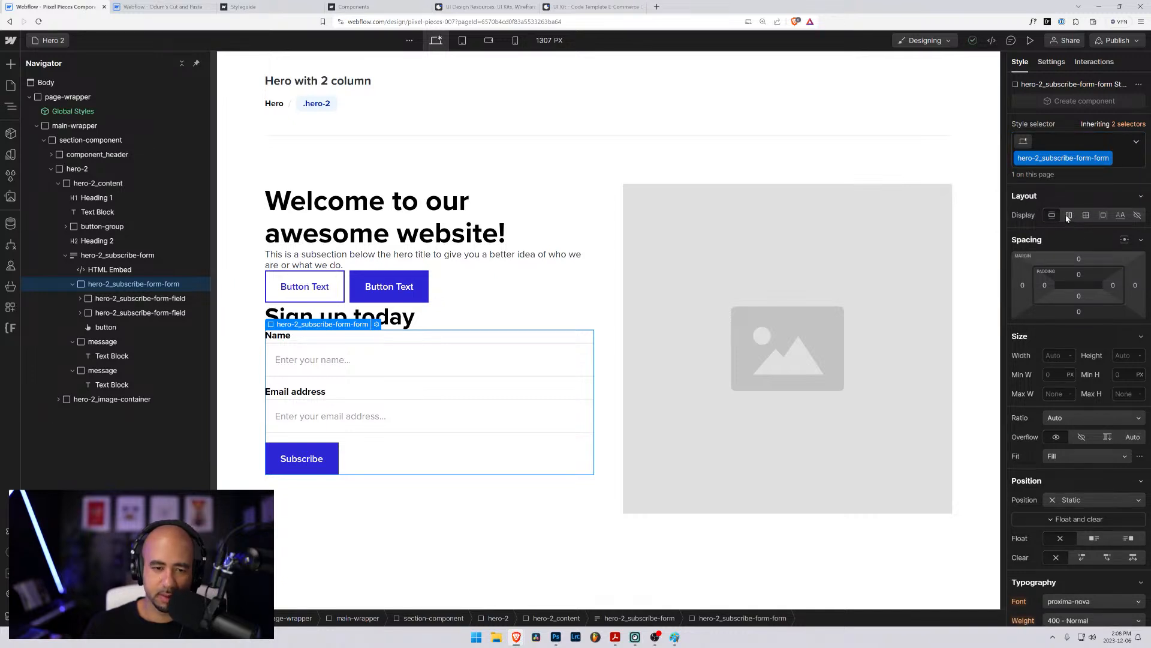
click(1068, 215)
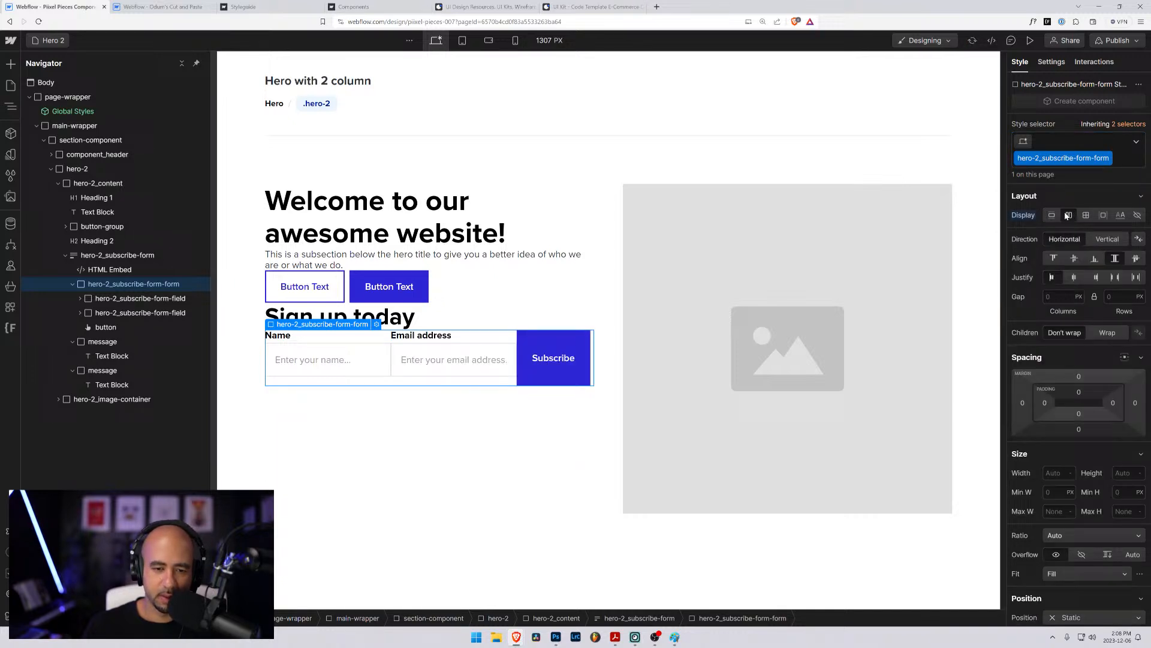
click(1094, 259)
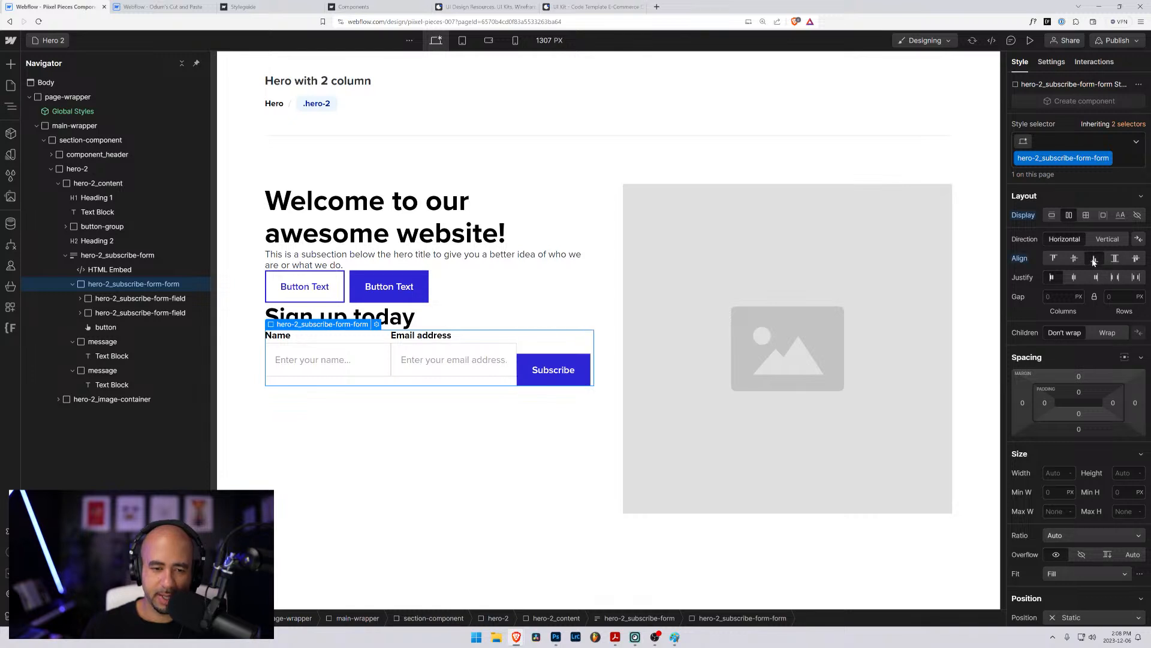
- Set the bottom margin of the hero-2_subscribe-form-field class to 0rem
click(103, 301)
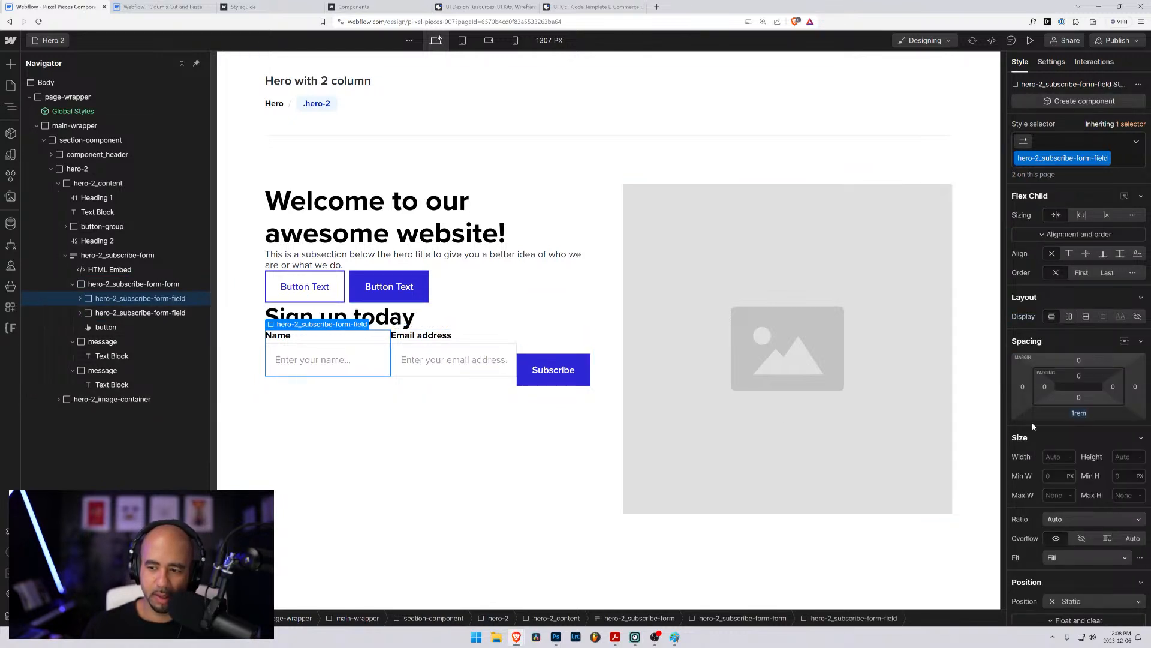
drag(1078, 412, 1093, 456)
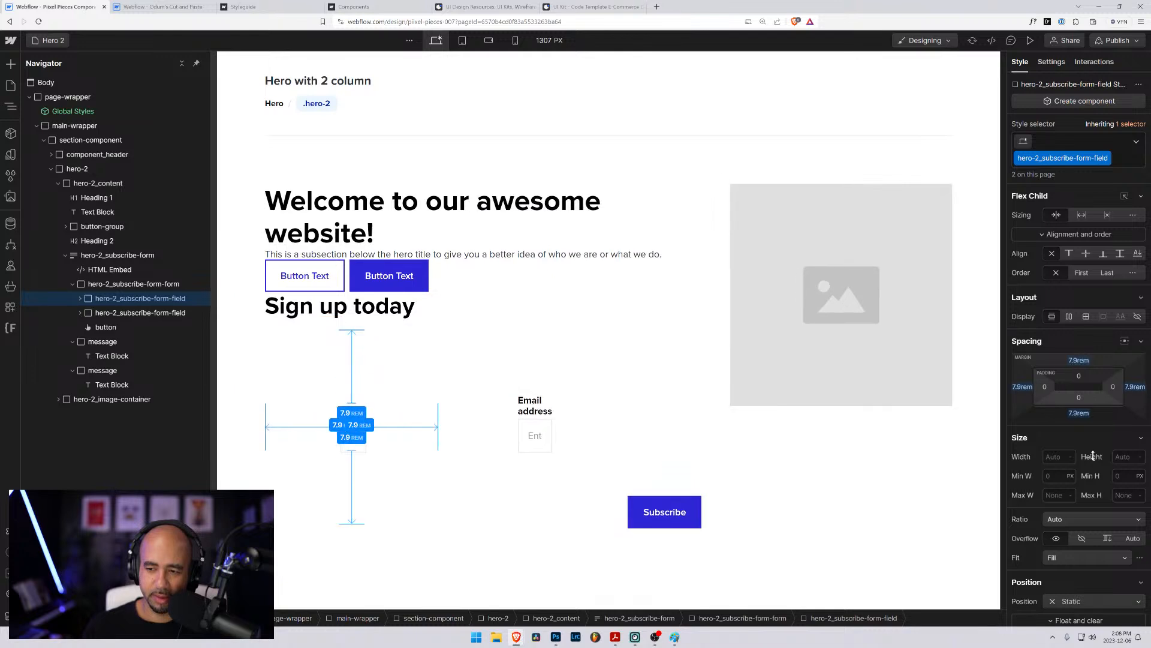
key(ctrl+z)
mouse_move(1082, 416)
mouse_down()
mouse_move(1085, 432)
mouse_move(1082, 396)
mouse_move(1079, 411)
mouse_up()
key(ctrl+z)
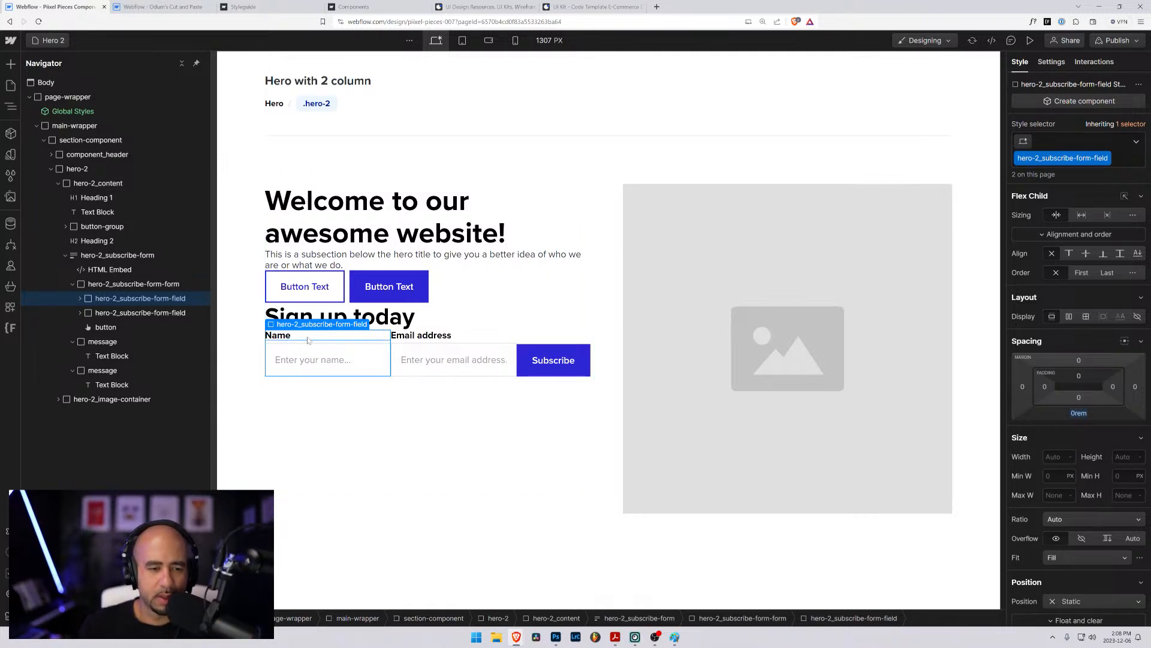
- Collapse the success message block and inspect the classes of the Subscribe button and the email and name inputs
click(380, 424)
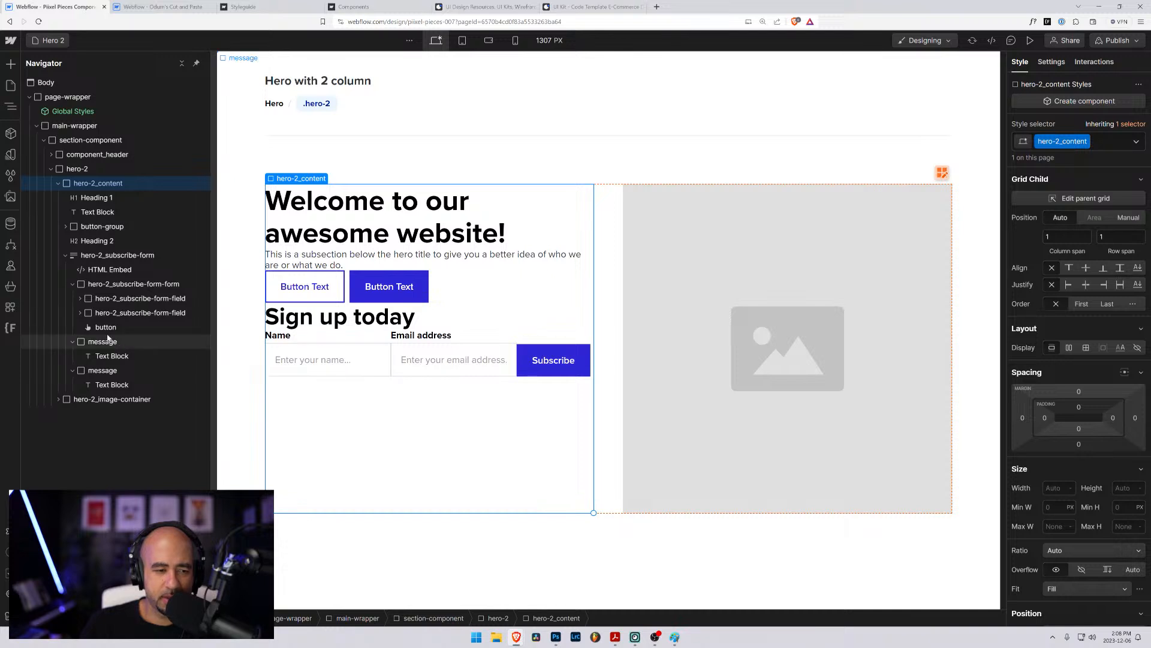
click(73, 342)
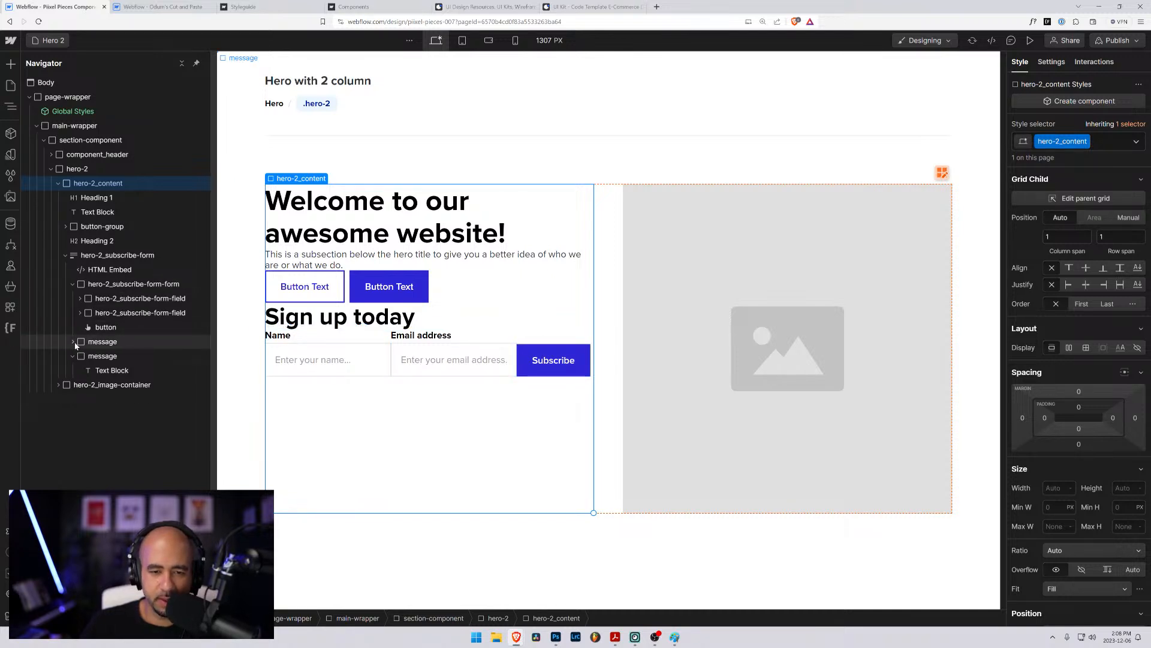
click(534, 359)
click(456, 361)
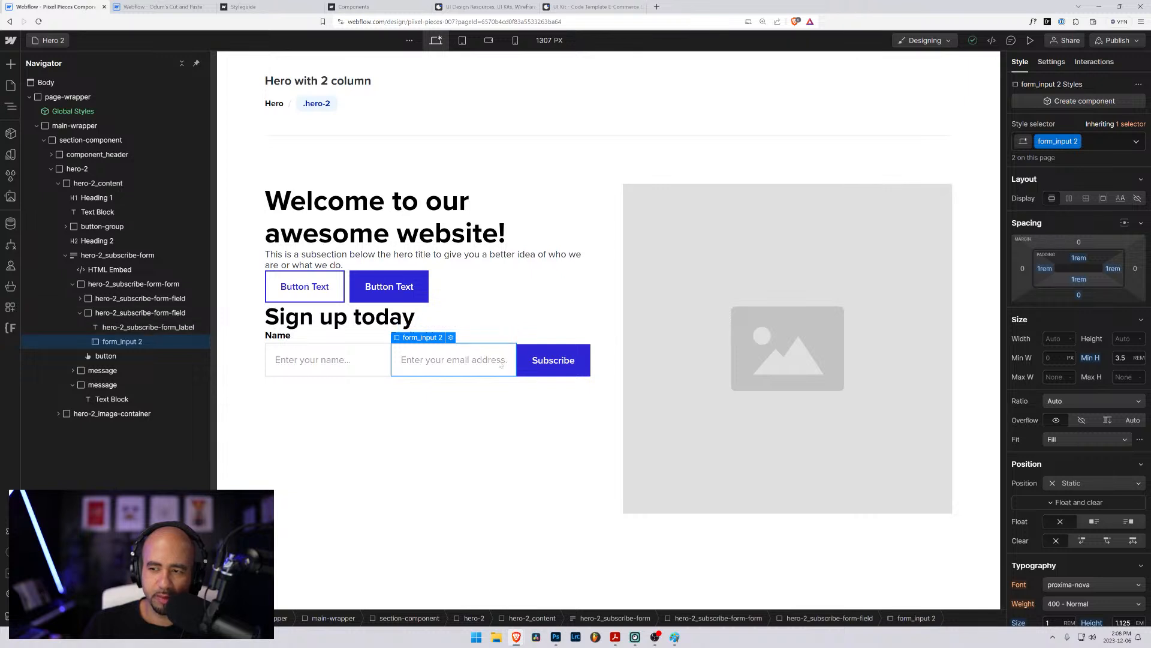
click(539, 349)
click(348, 358)
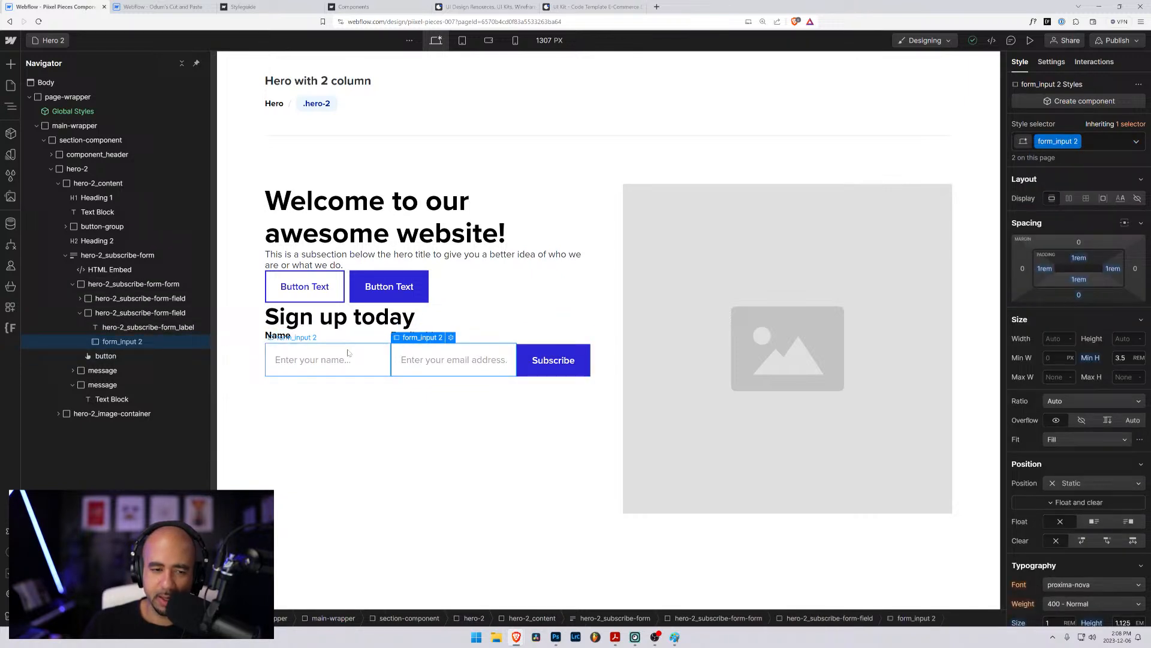
- Replace the form_input 2 class on the email address field with the existing form_input class
click(421, 359)
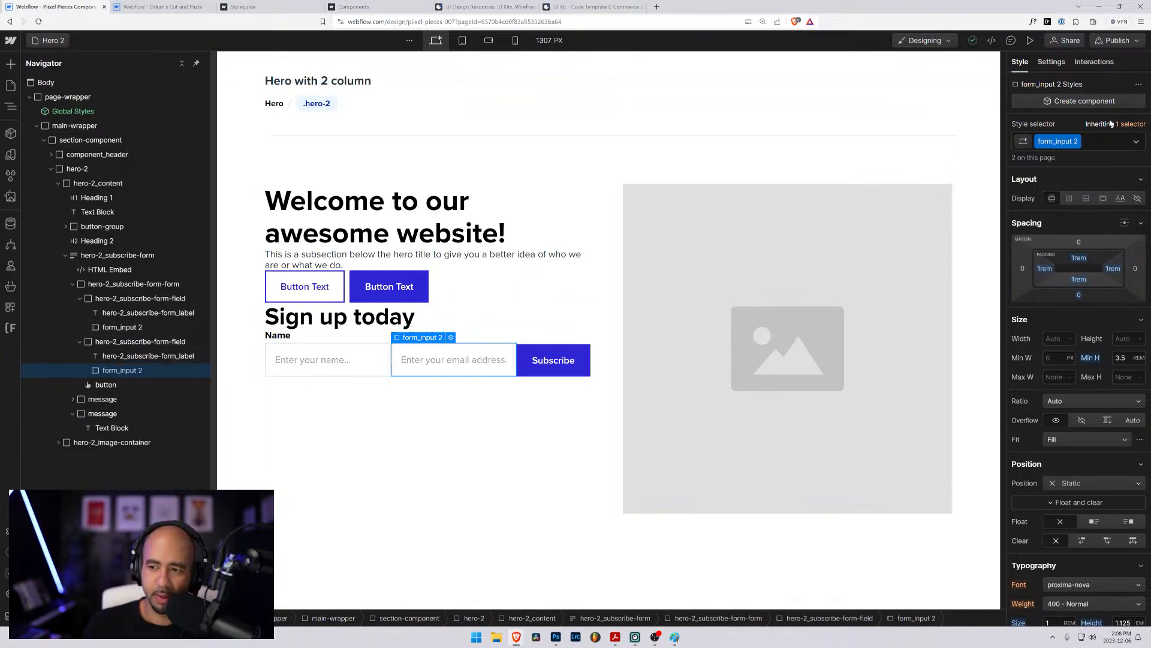
click(1102, 140)
key(BackSpace)
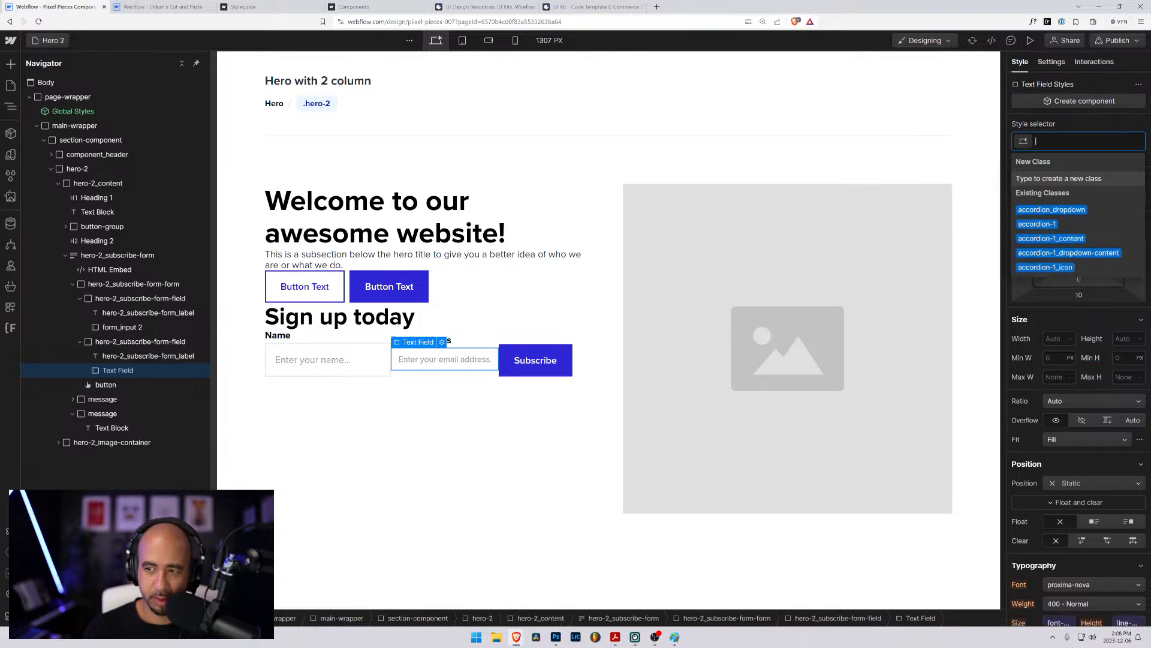
text(form_input)
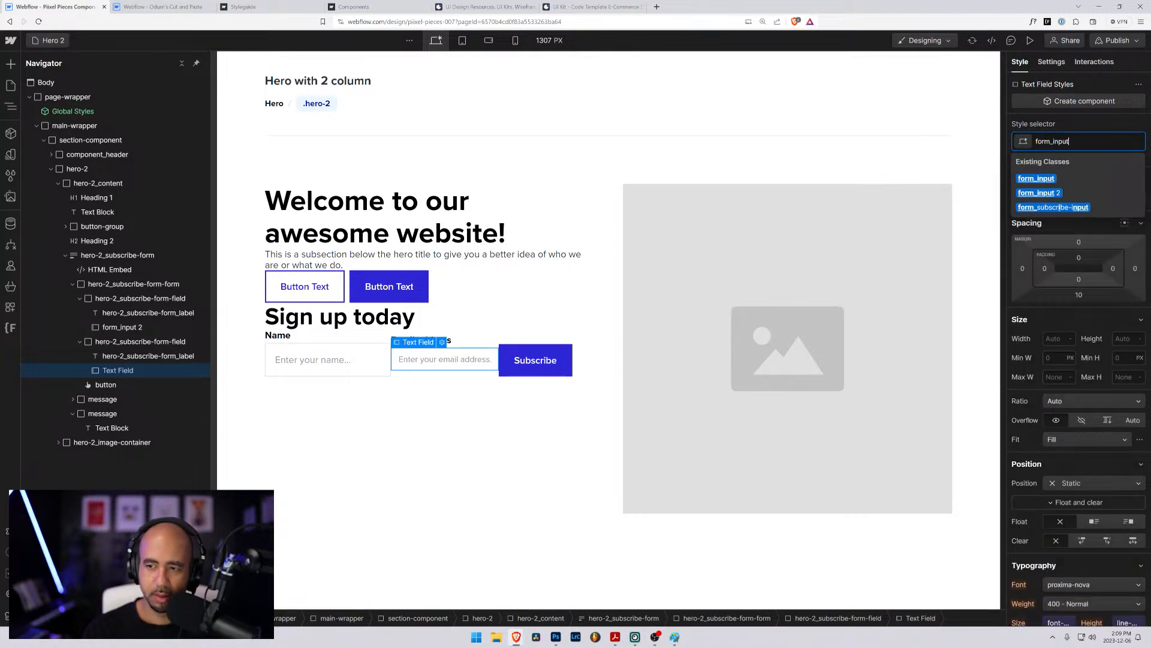
key(Return)
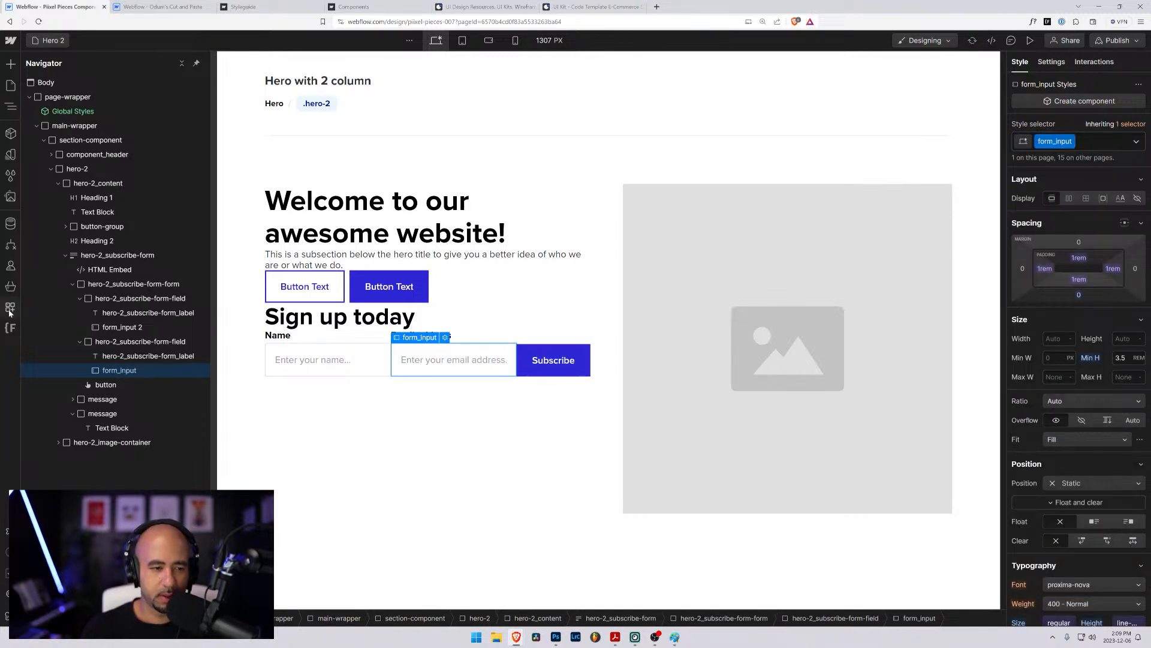
- Replace the form_input 2 class on the name field with the existing form_input class
click(122, 327)
click(1103, 141)
key(BackSpace)
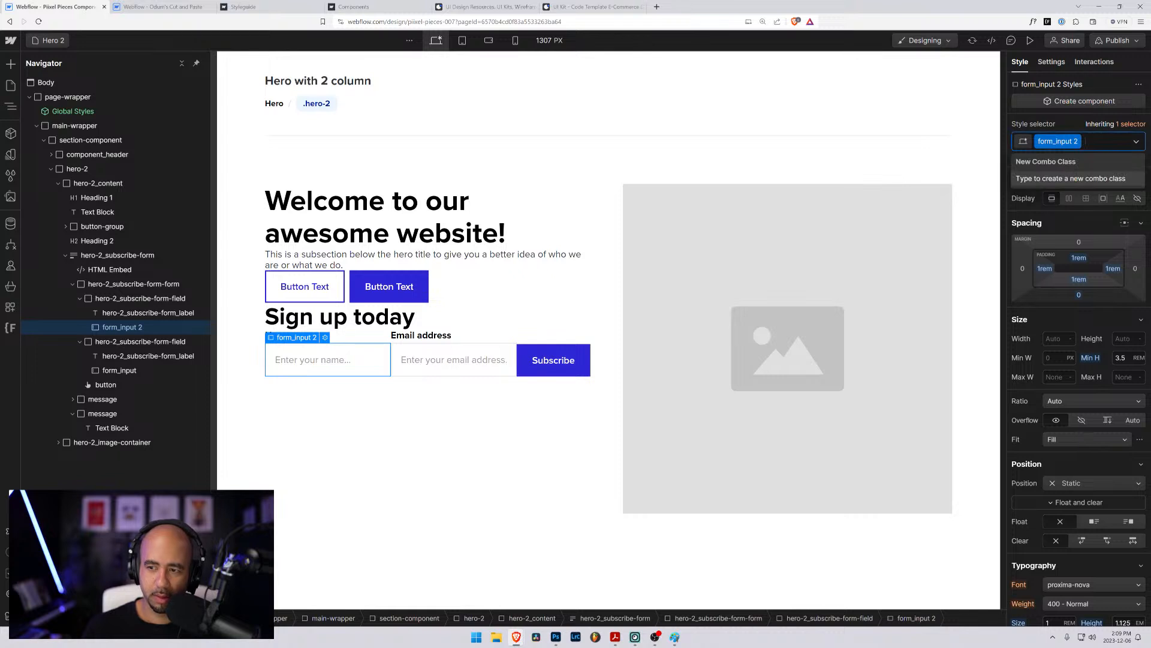
text(form_input)
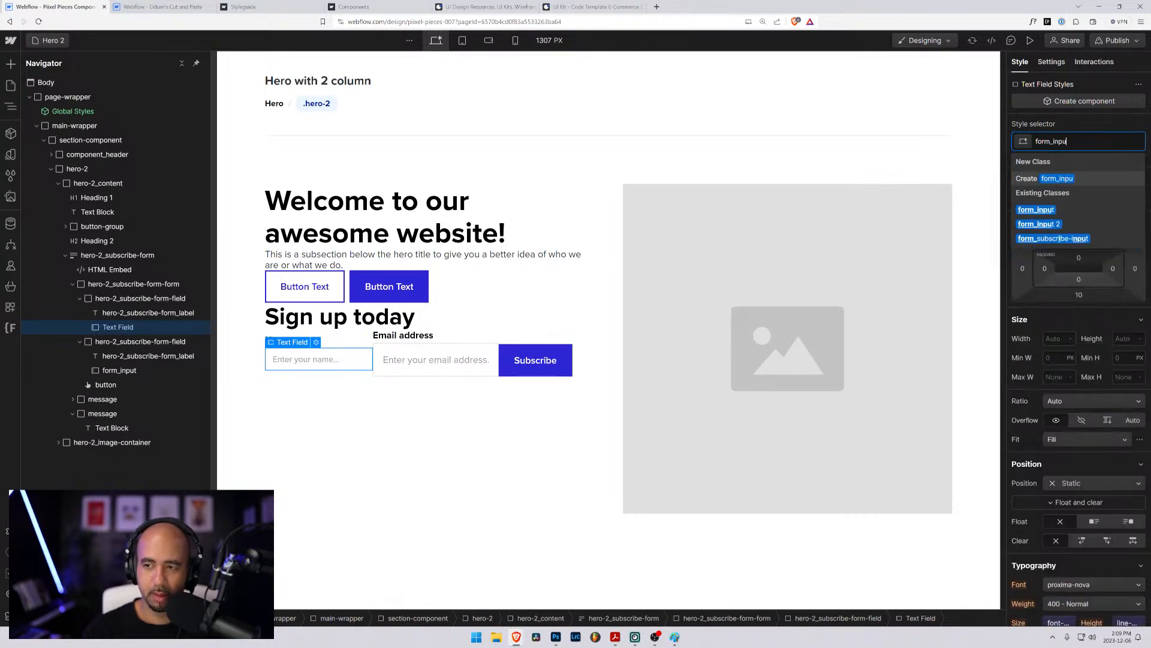
key(Return)
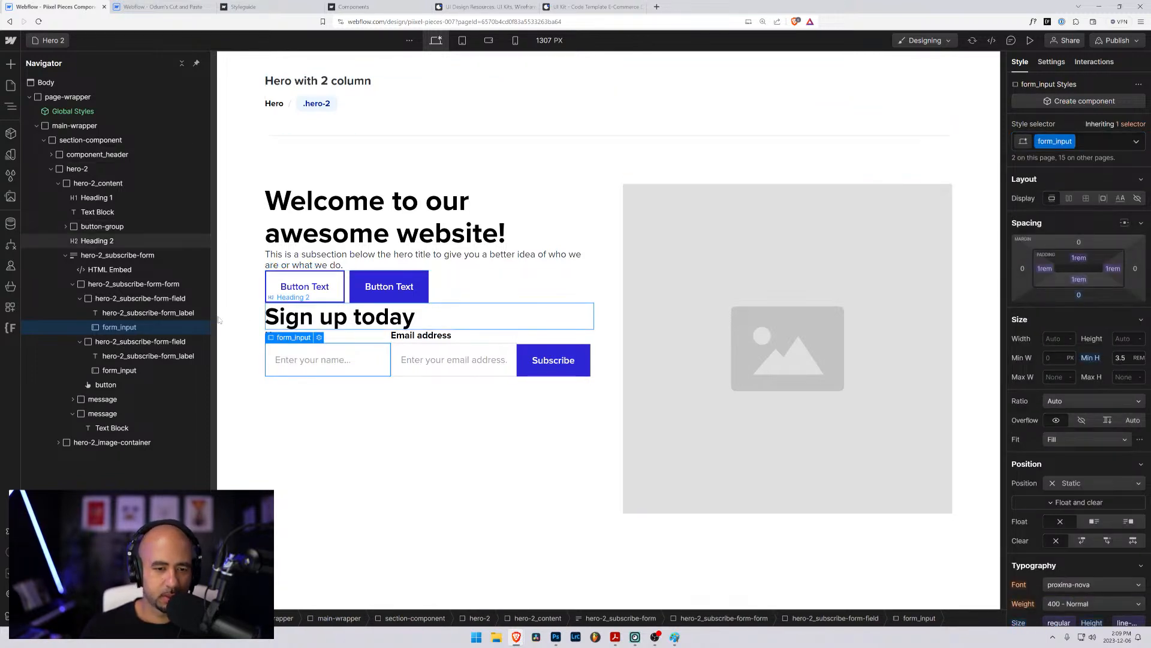
- Try a 1rem gap on hero-2_subscribe-form-form and settle on 0.5rem for both columns and rows
click(118, 301)
click(134, 284)
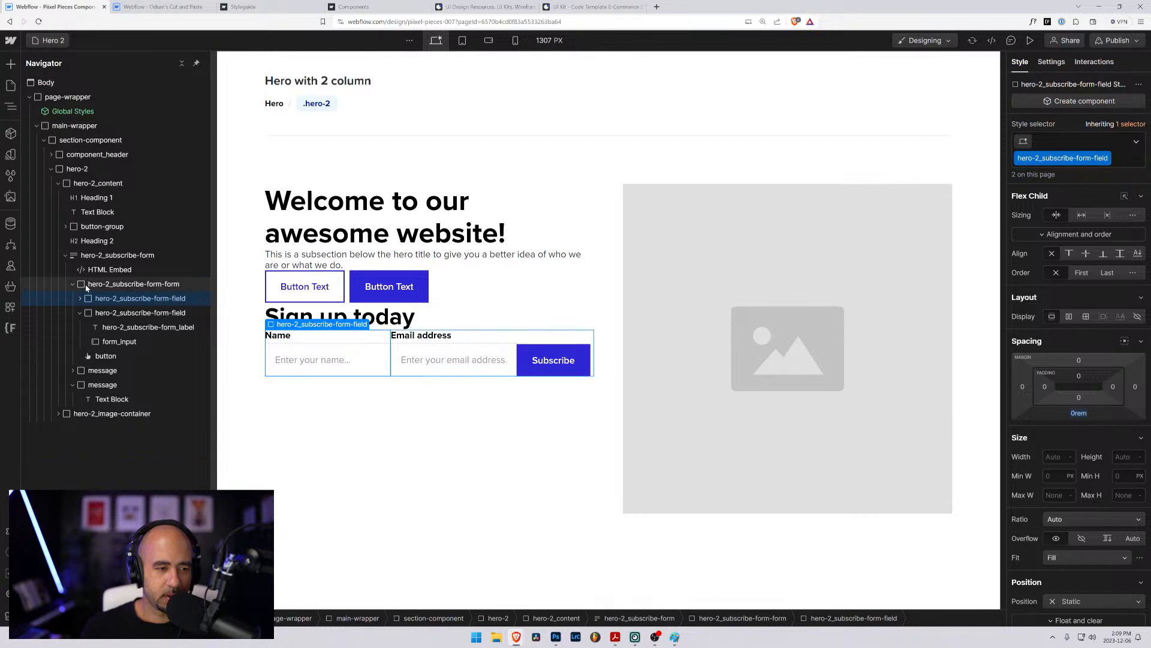
click(1045, 292)
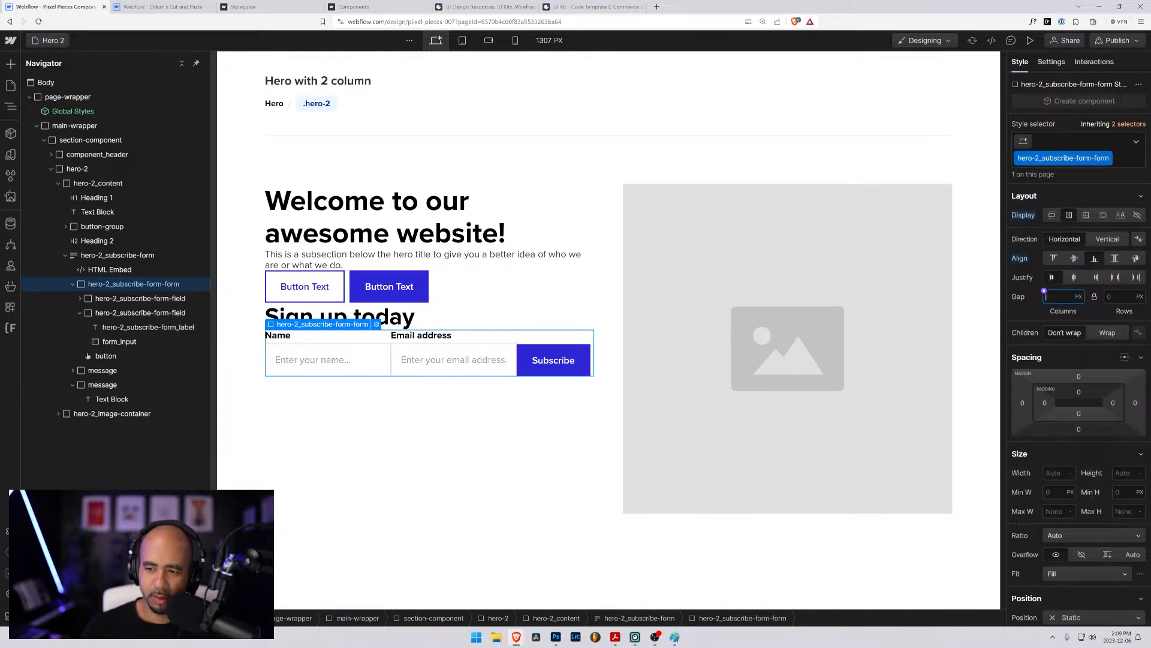
text(1rem)
key(Return)
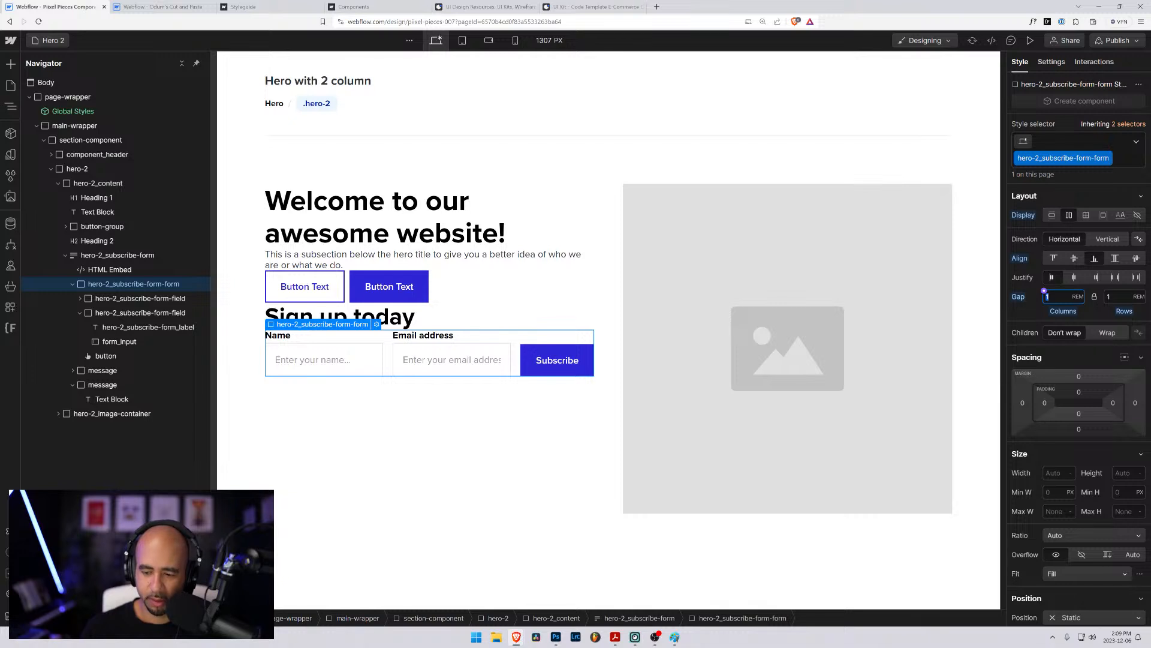
text(0.5)
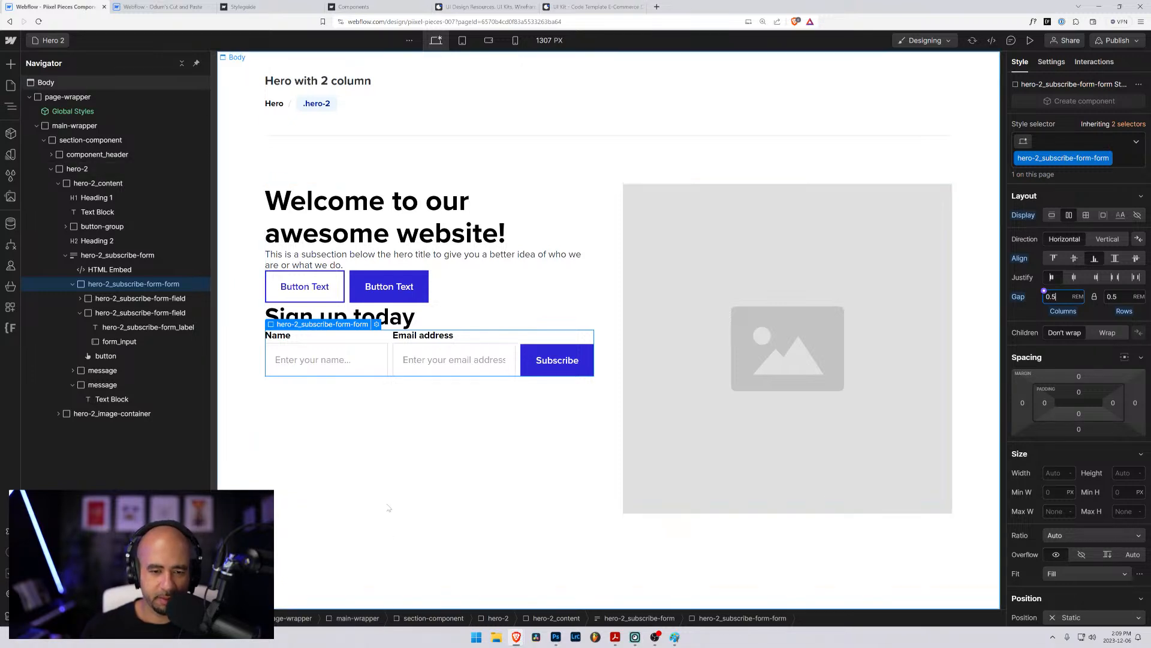
- Inspect the Subscribe button and the email input, and select the subscribe form's HTML Embed
click(302, 379)
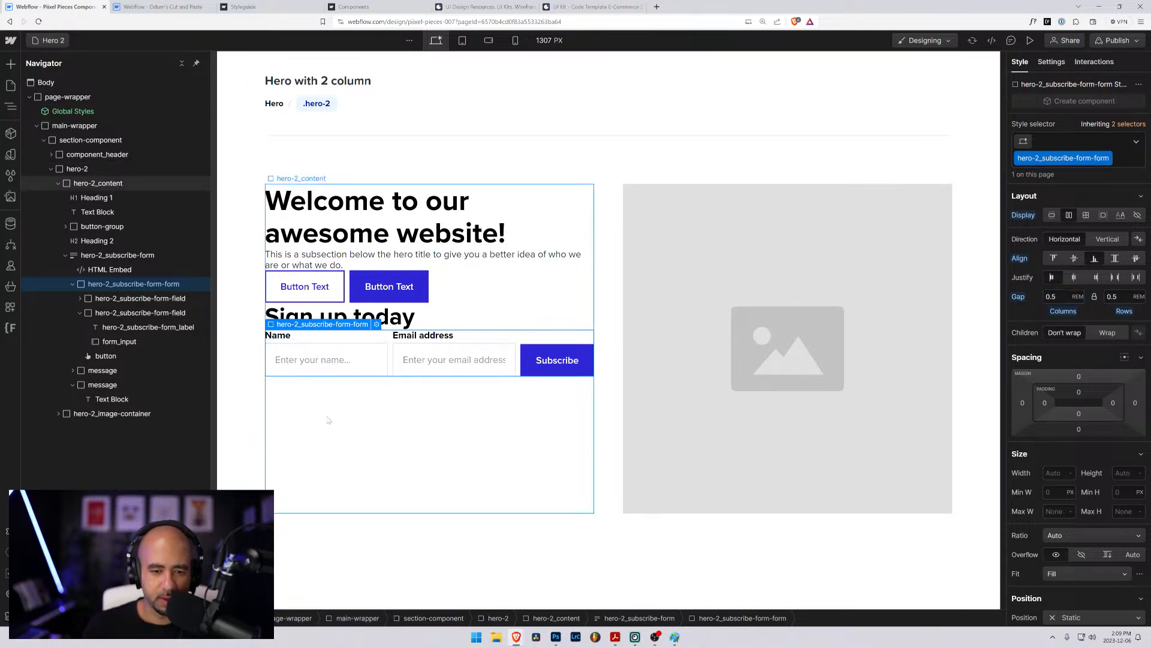
click(526, 360)
click(493, 360)
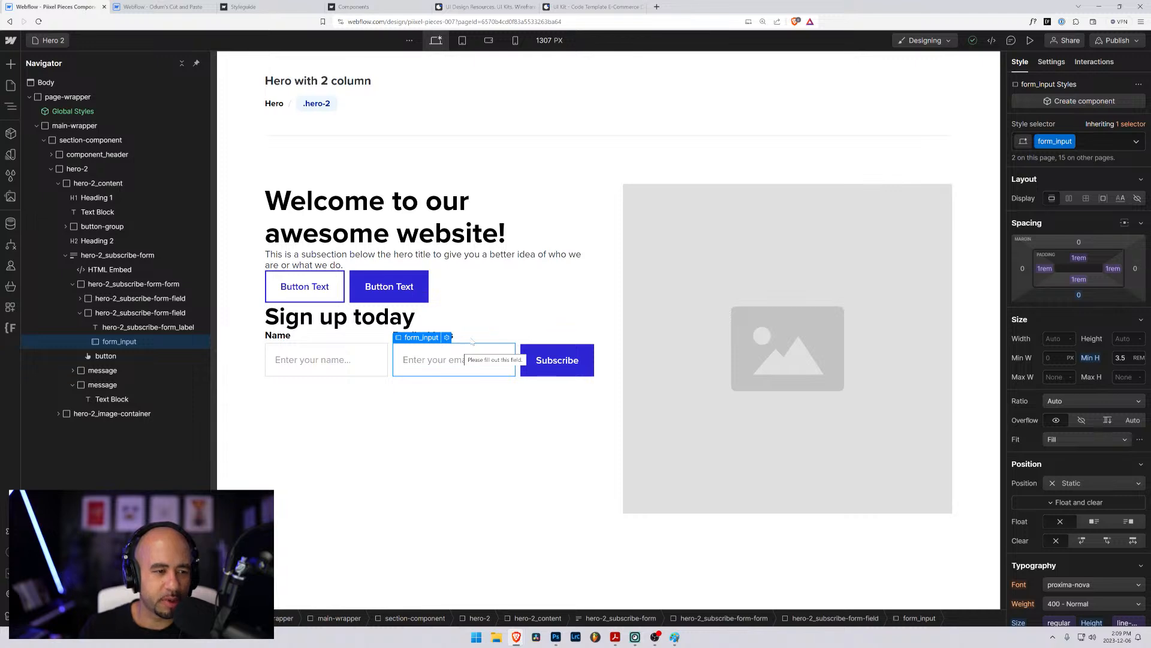
click(106, 269)
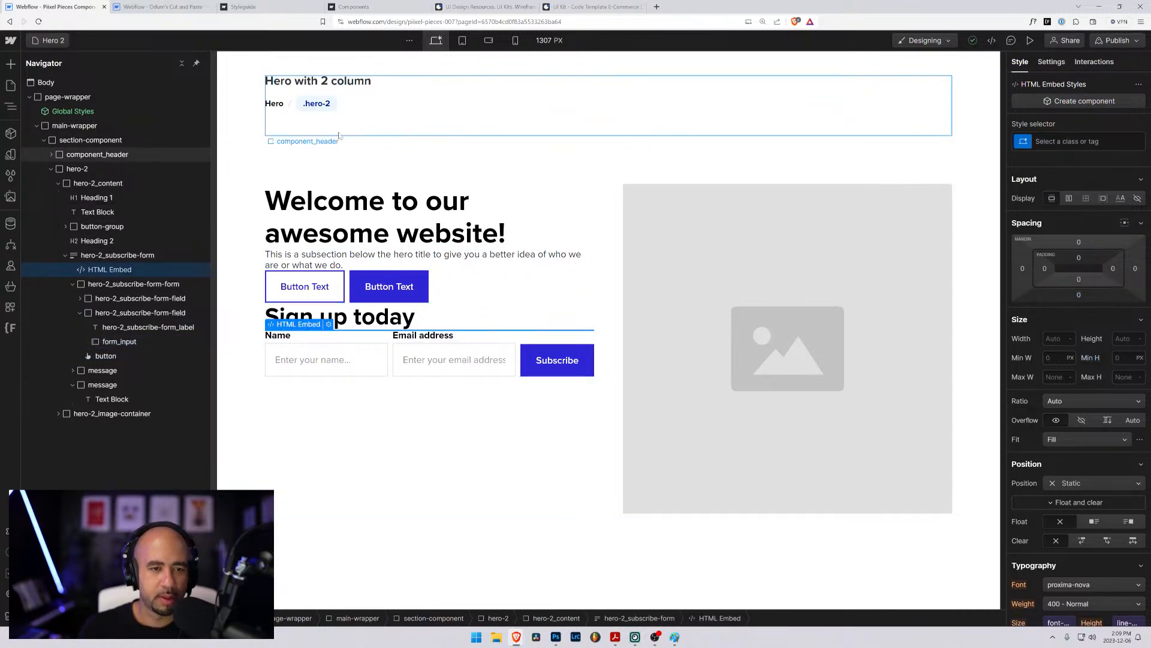
- Search the web for "css box border" in a new tab and copy the box-sizing: border-box; declaration from MDN's box-sizing page
click(658, 7)
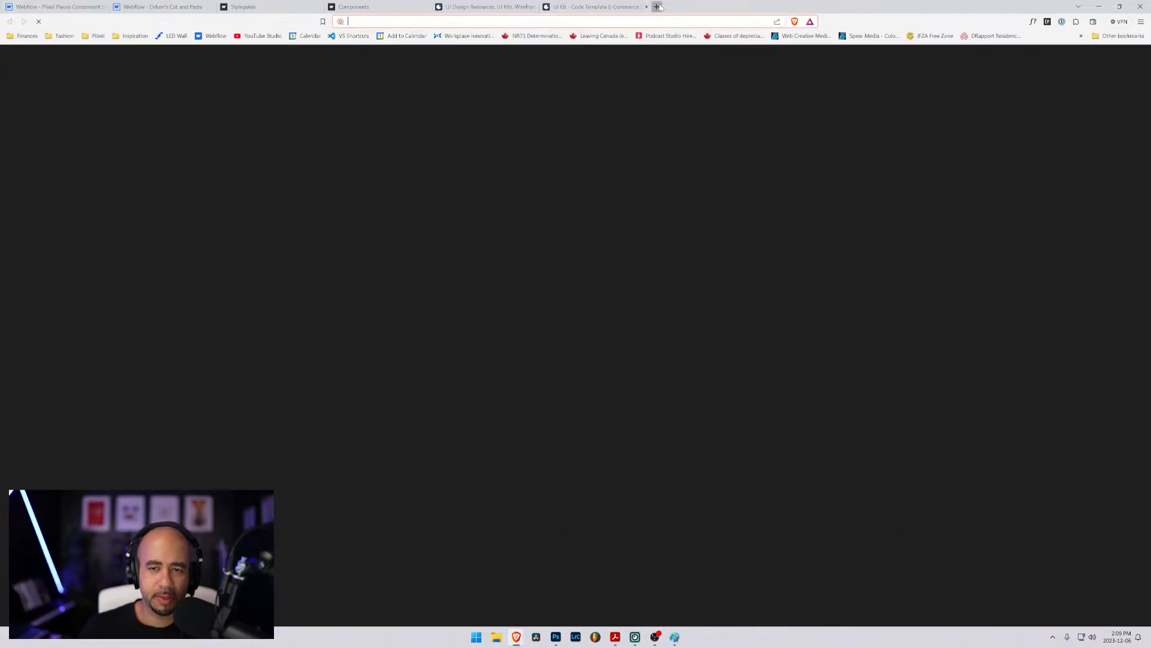
text(css box border)
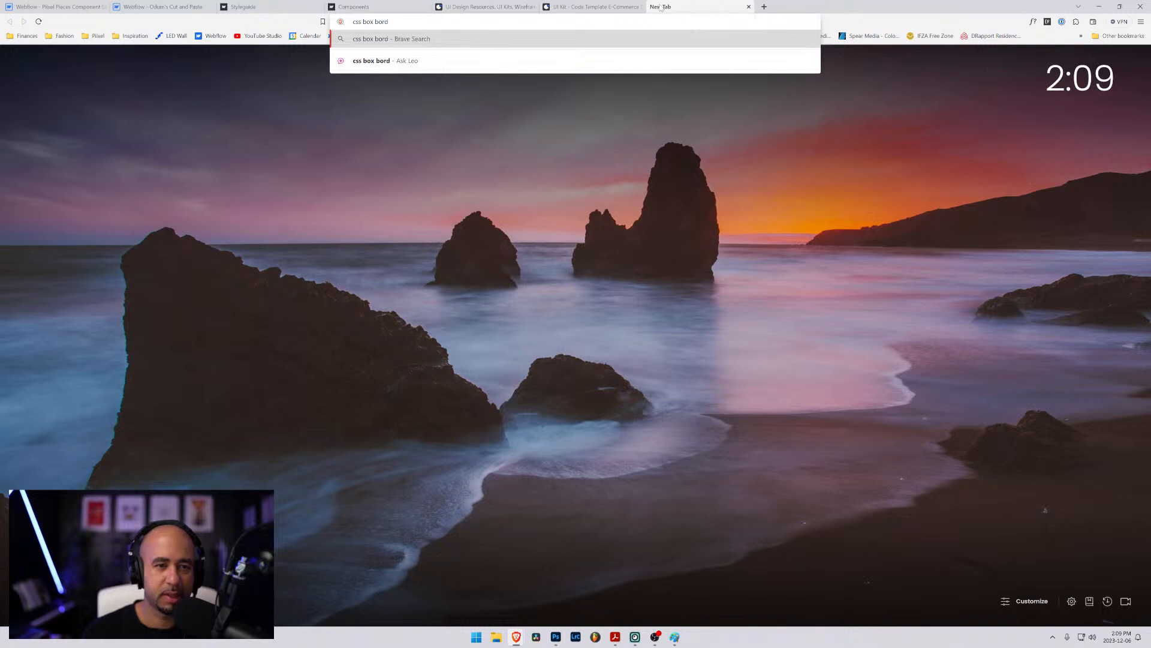
key(Return)
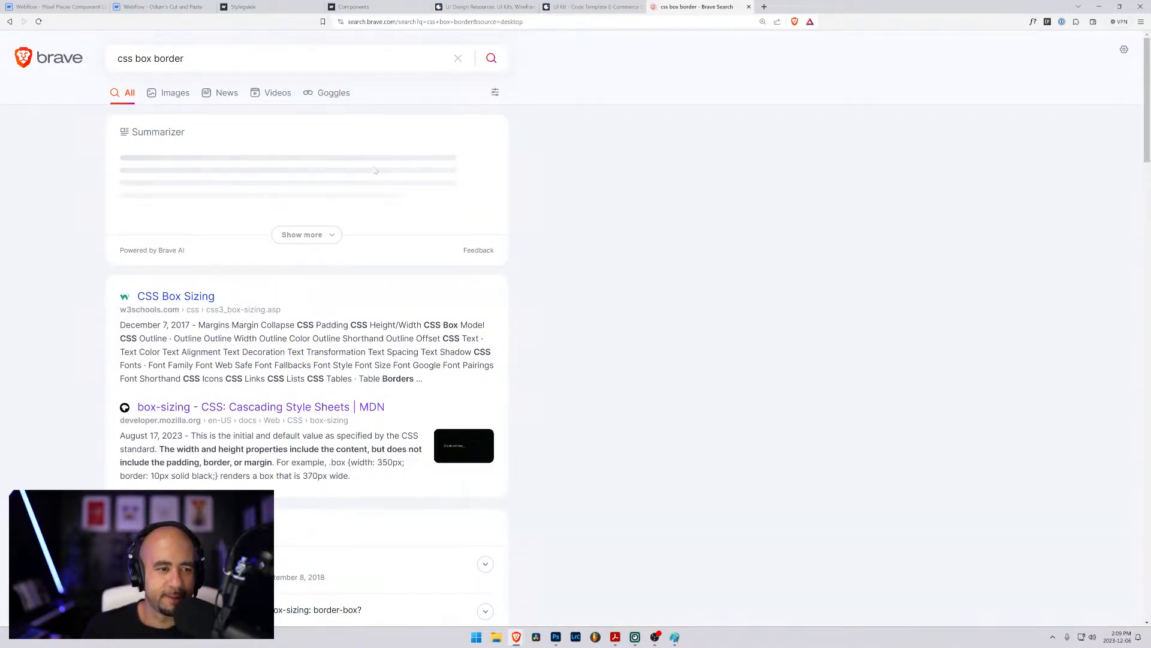
click(234, 407)
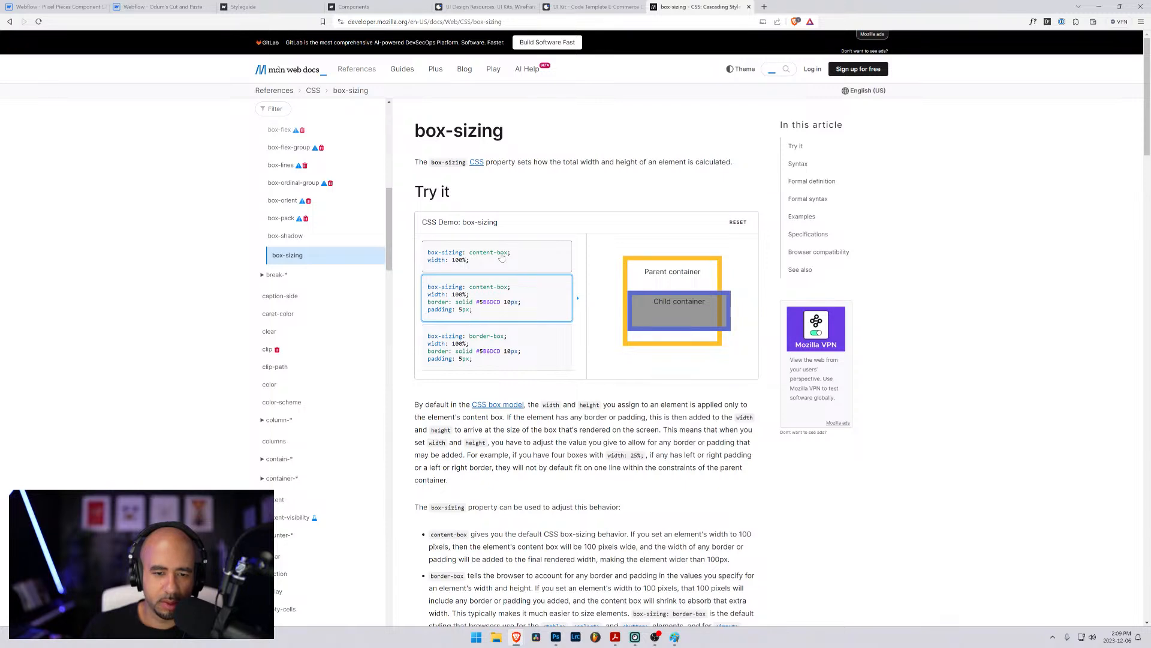
drag(508, 337, 429, 338)
key(ctrl+c)
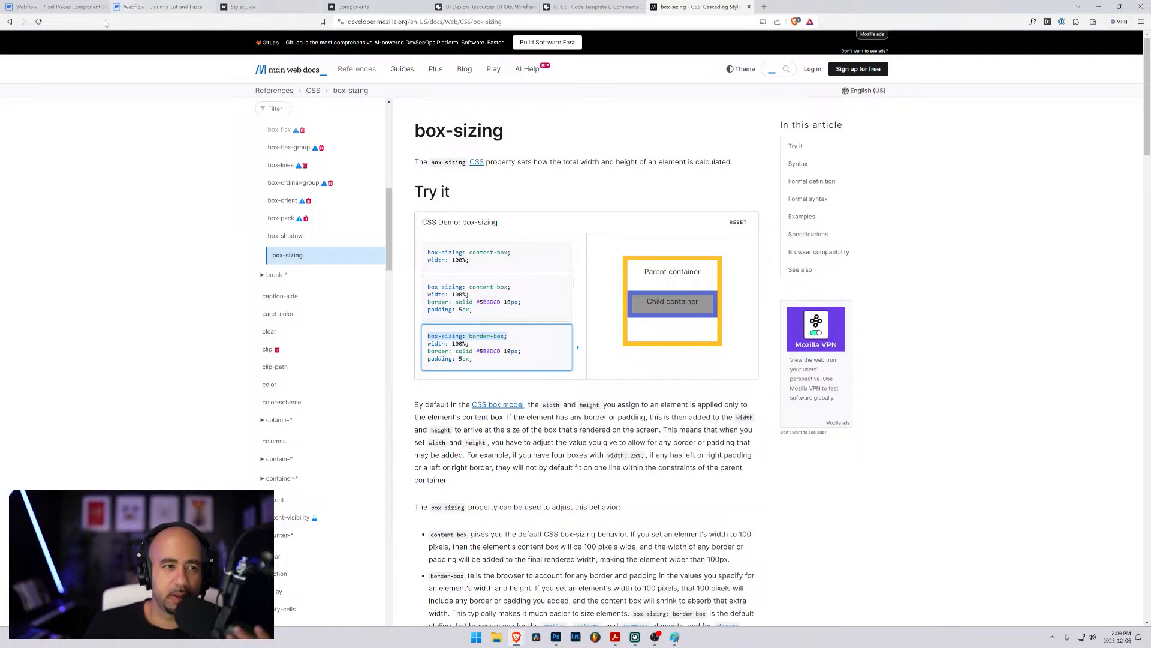
- Return to the Webflow Hero 2 page, open the form's HTML Embed code and add a line after the checkbox rule
click(61, 4)
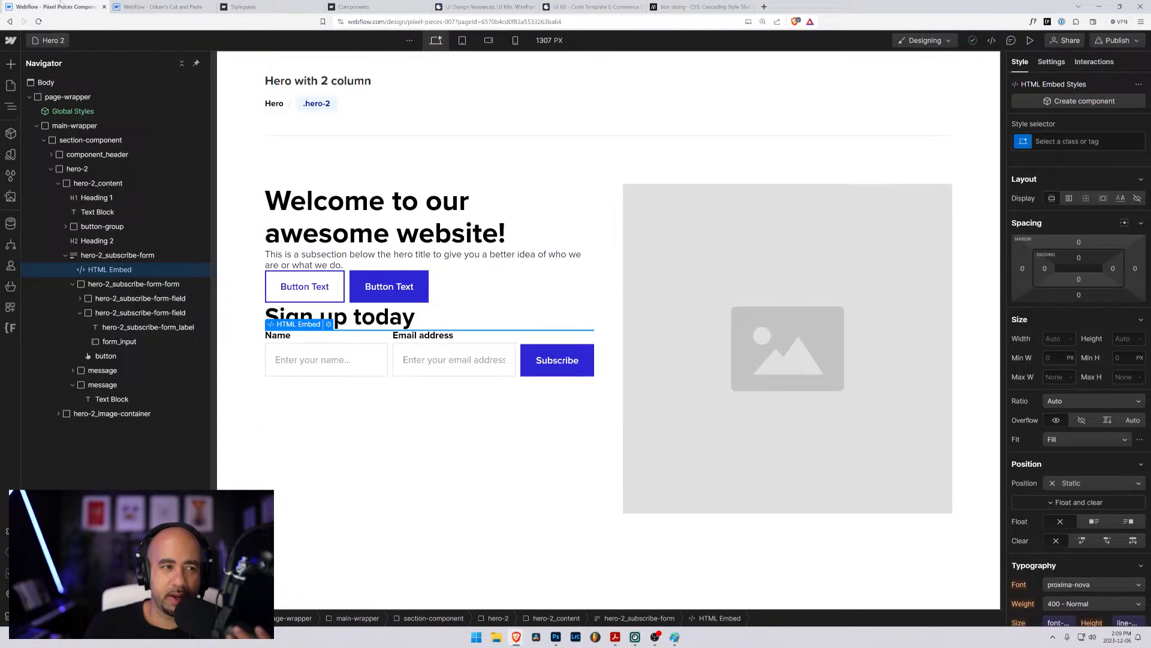
click(329, 324)
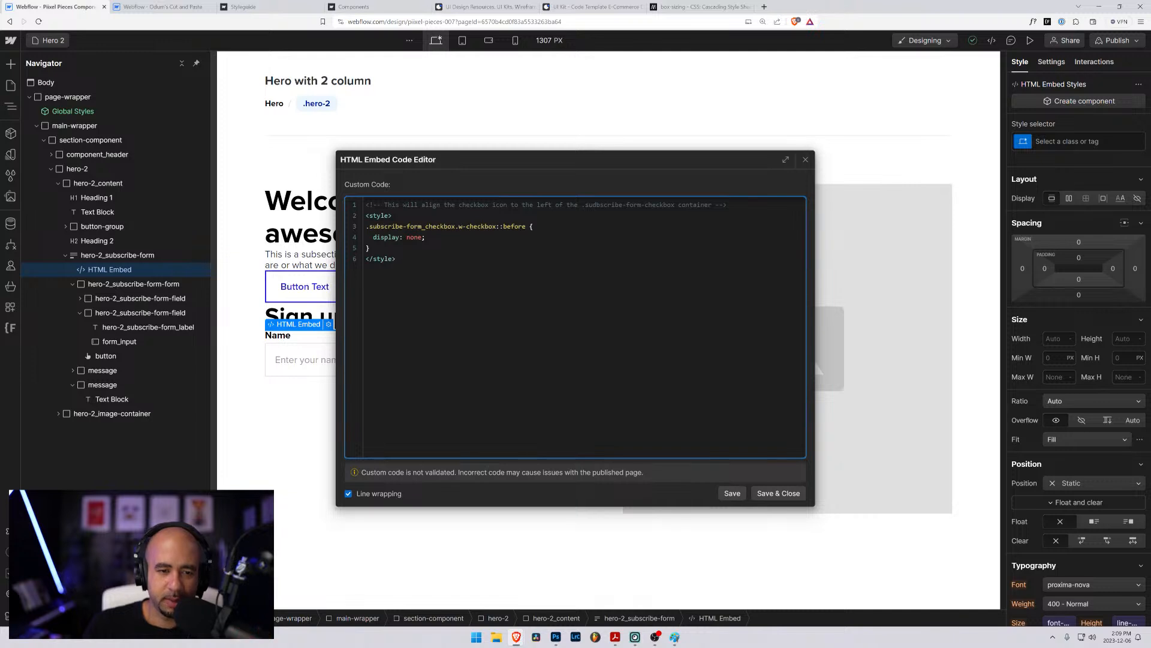
key(Up)
key(Up)
key(Home)
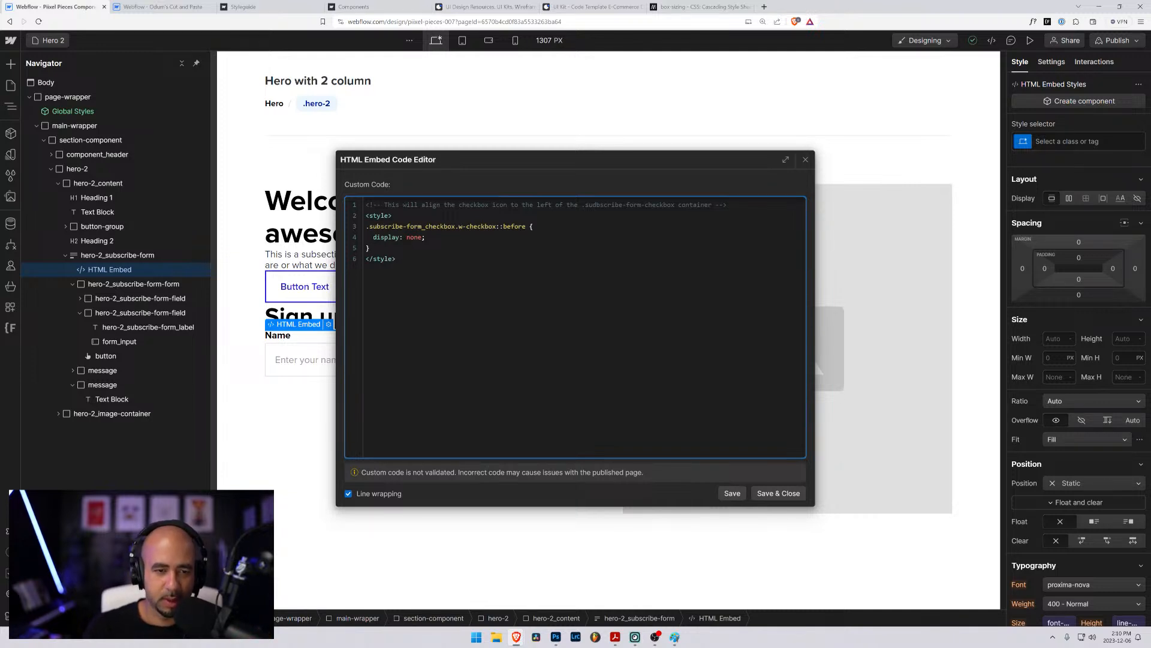
key(Down)
key(Return)
- Add a .form_input rule containing box-sizing: border-box; before the closing style tag, and save the embed
text(.i)
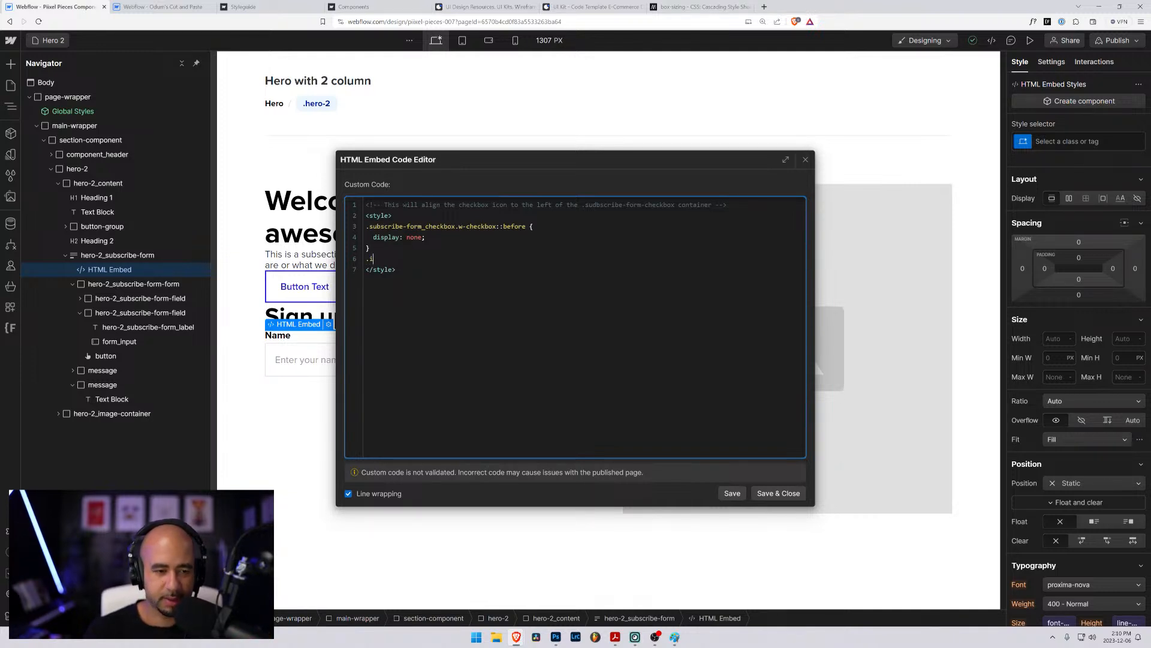
key(BackSpace)
key(BackSpace)
key(BackSpace)
key(BackSpace)
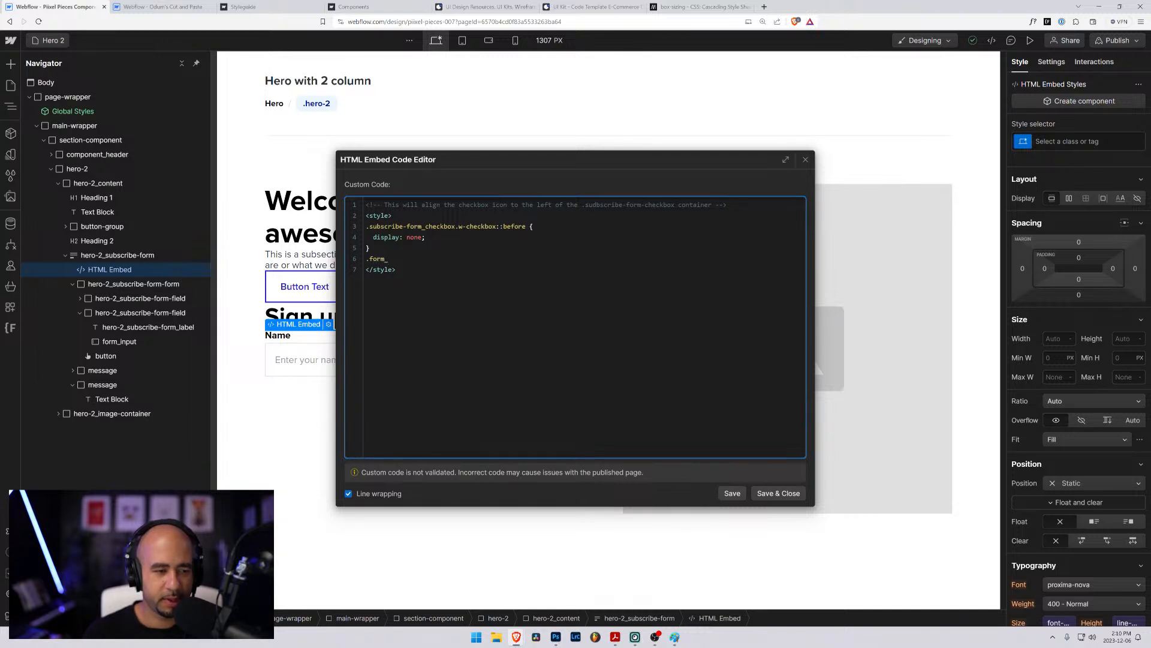
key(Return)
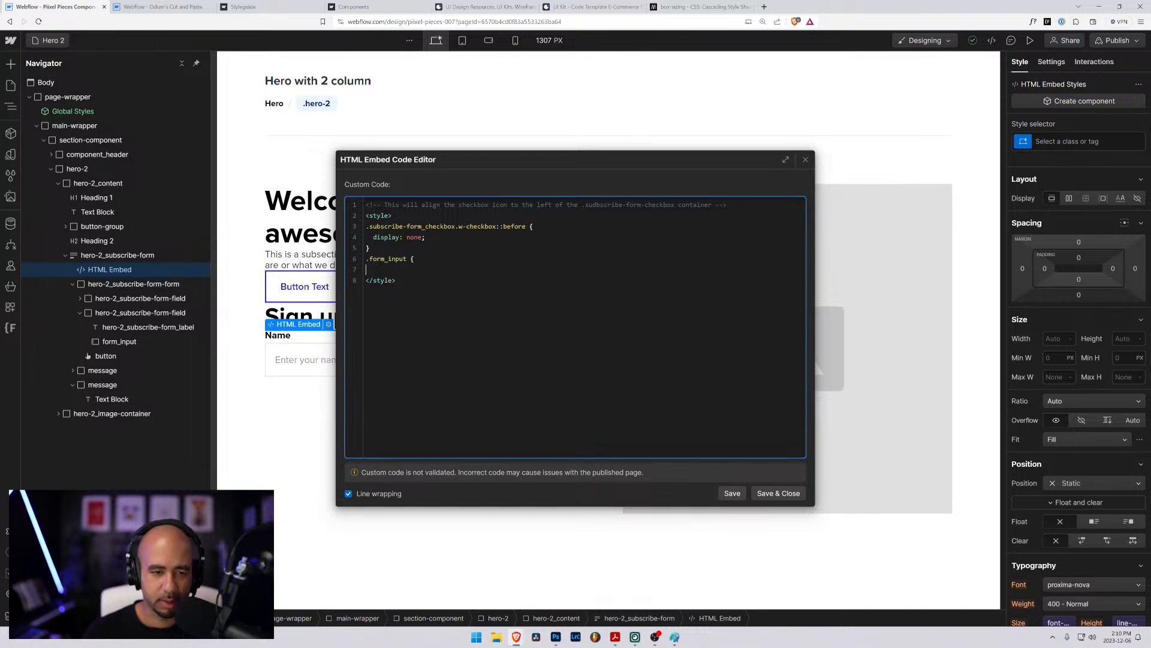
key(ctrl+v)
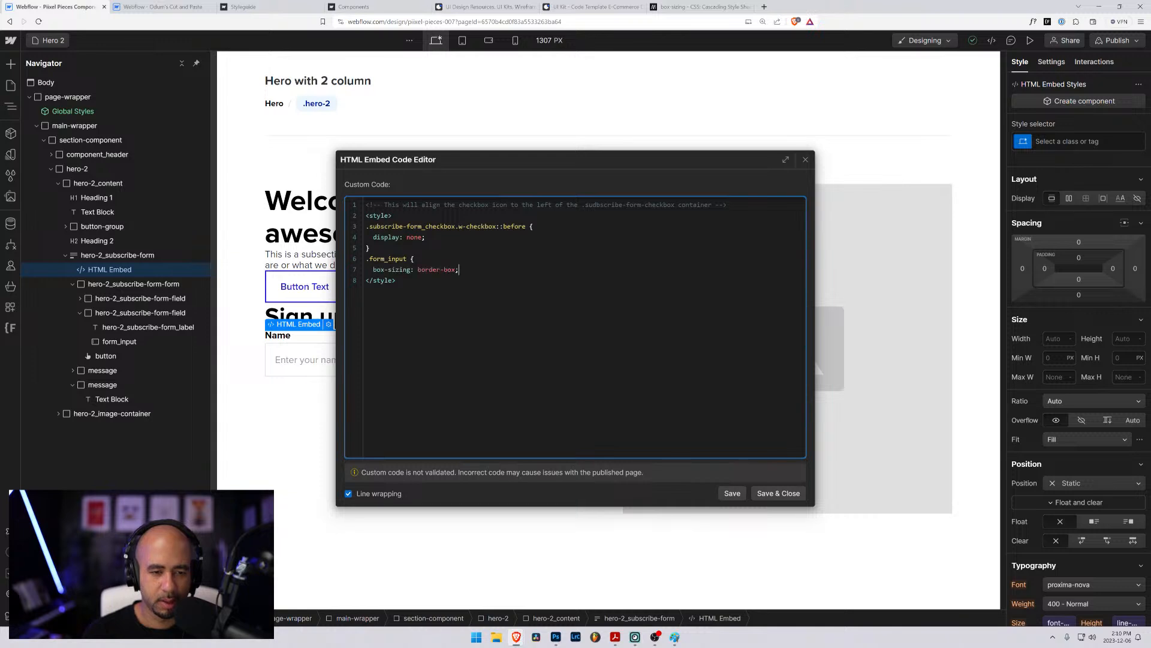
key(Return)
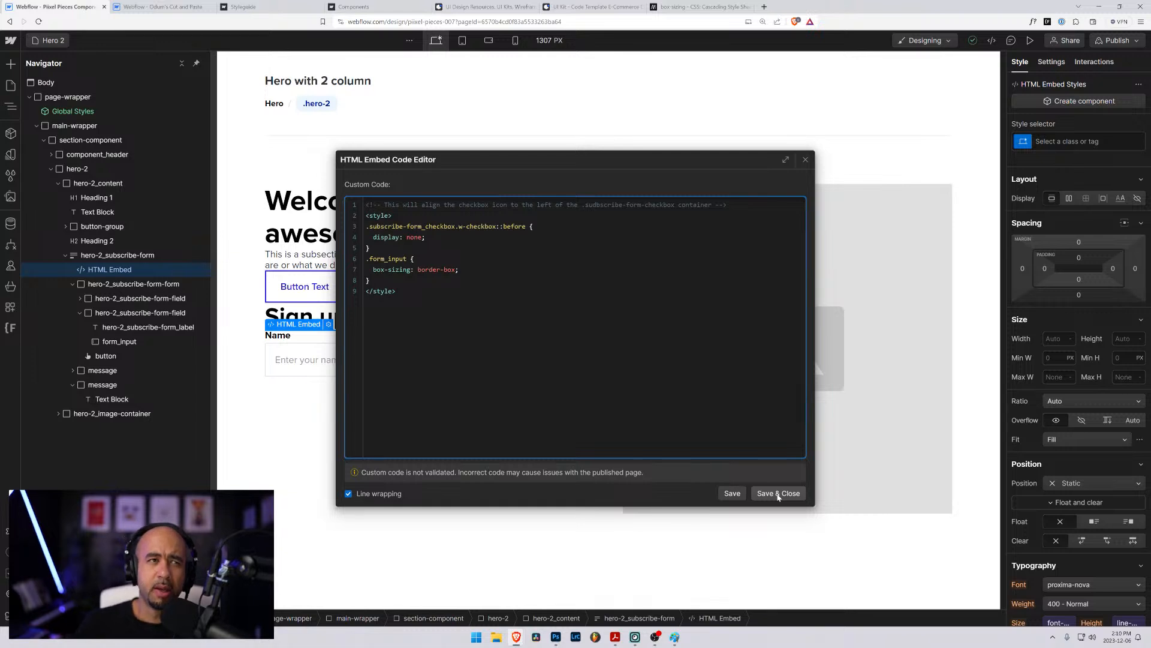
click(778, 494)
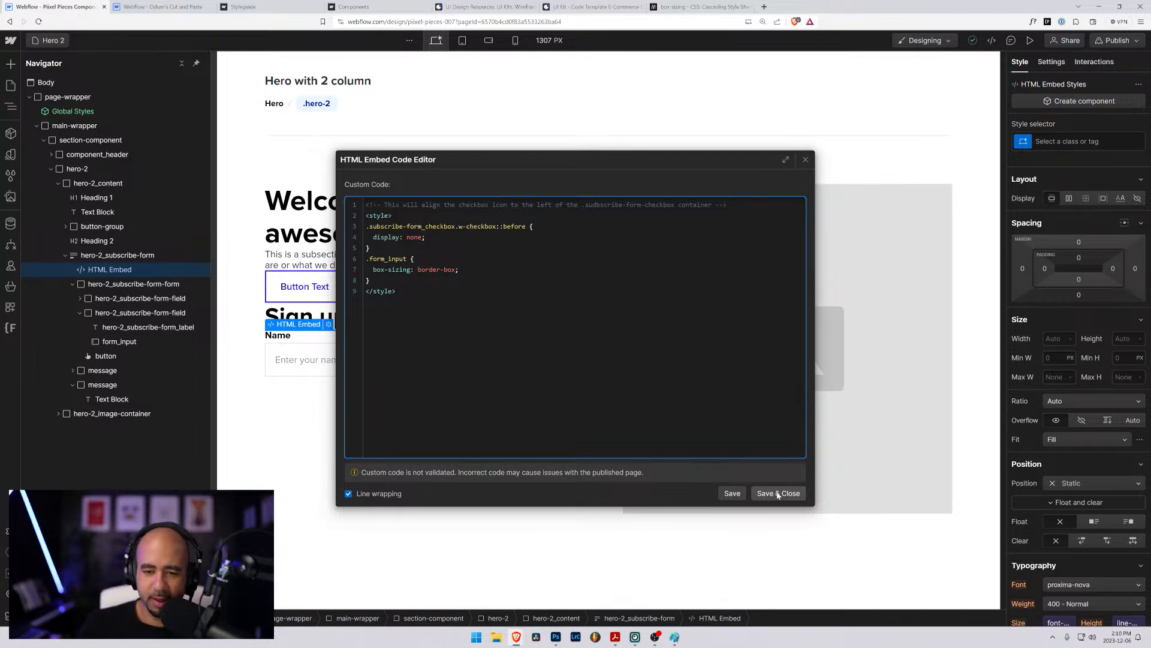
- Preview the Hero 2 page and inspect the email input's styles in the browser's developer tools
click(509, 355)
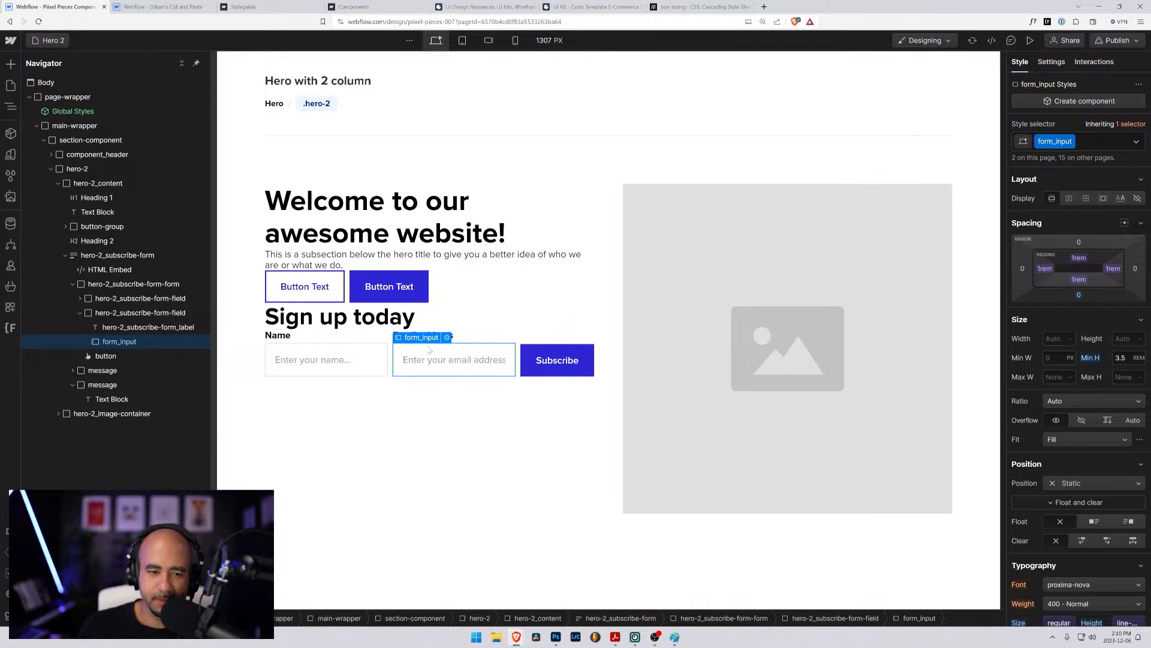
click(127, 270)
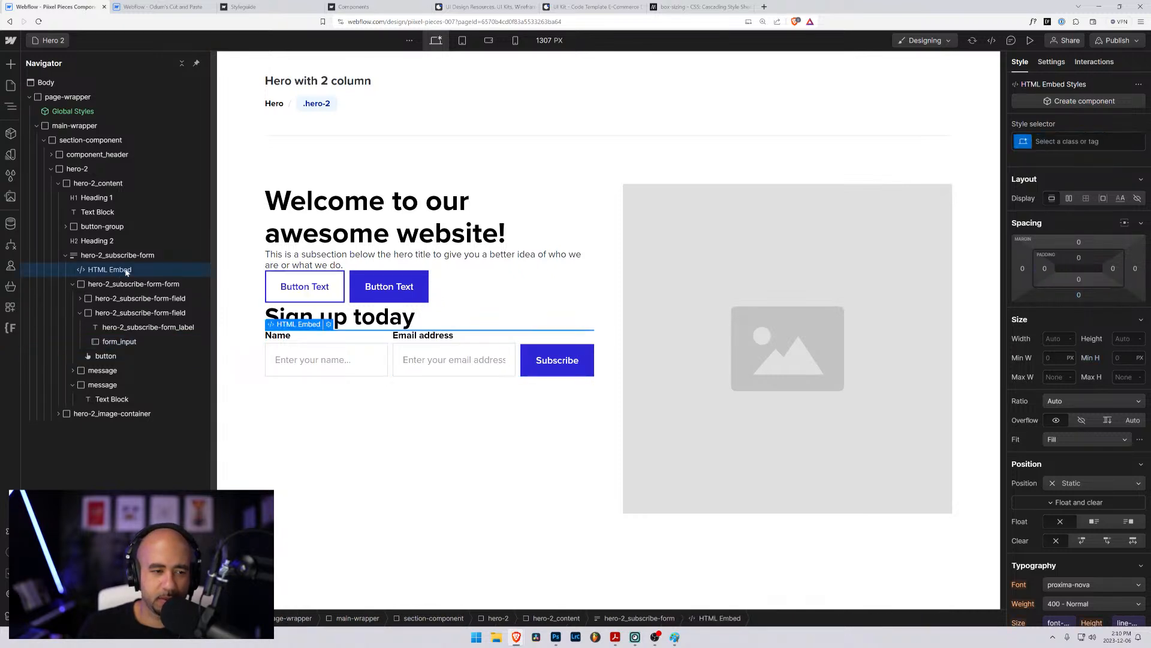
click(1029, 41)
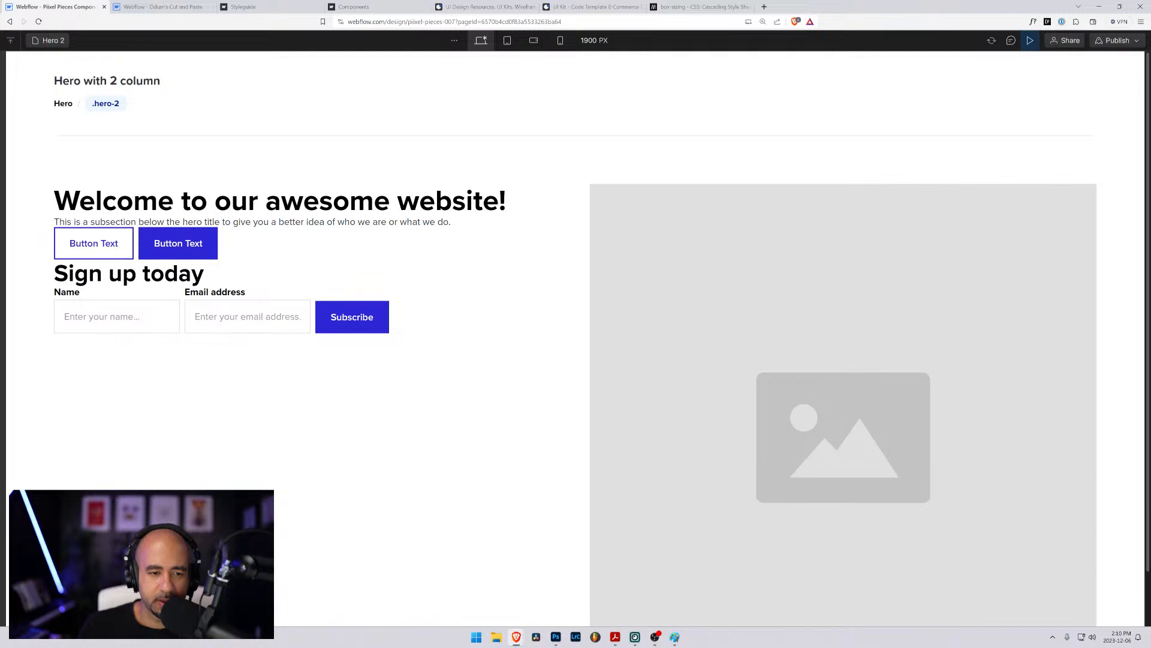
key(ctrl+shift+c)
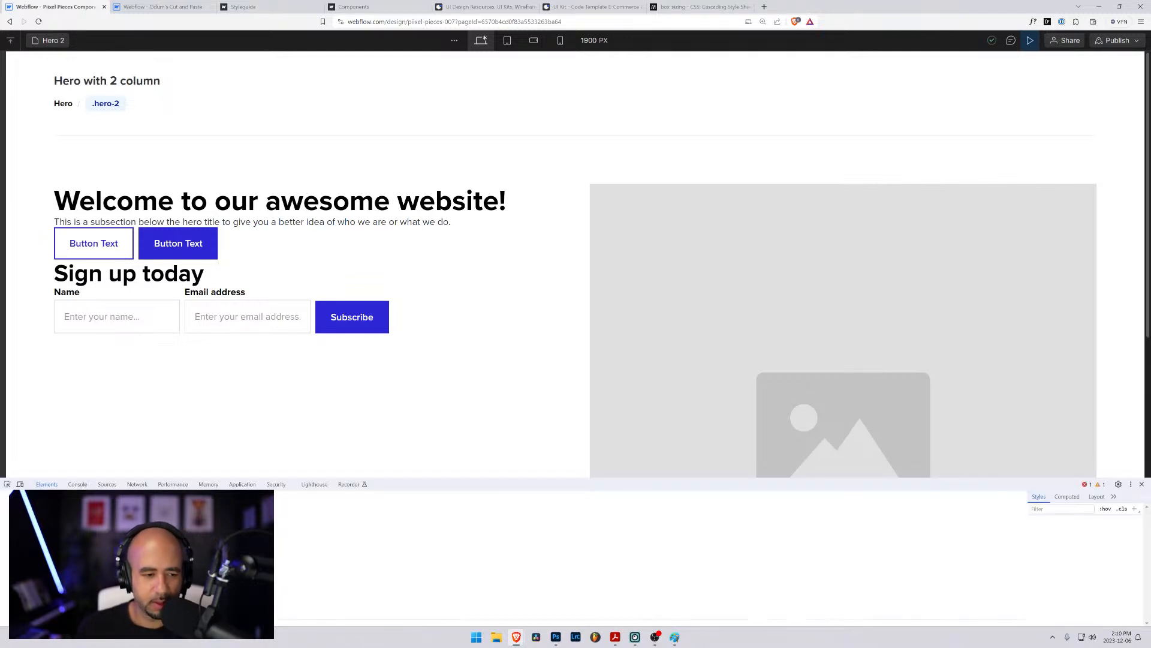
click(215, 308)
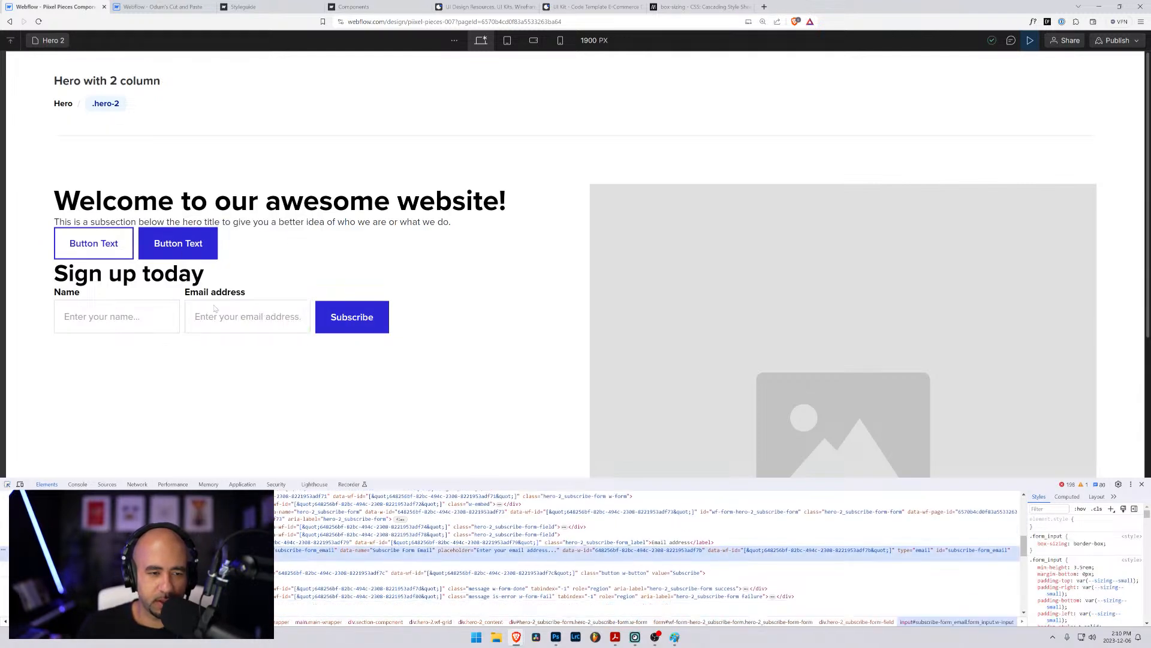
- Try alternative box-sizing values on the email input's .form_input rule in the developer tools, comparing them with border-box
click(1033, 544)
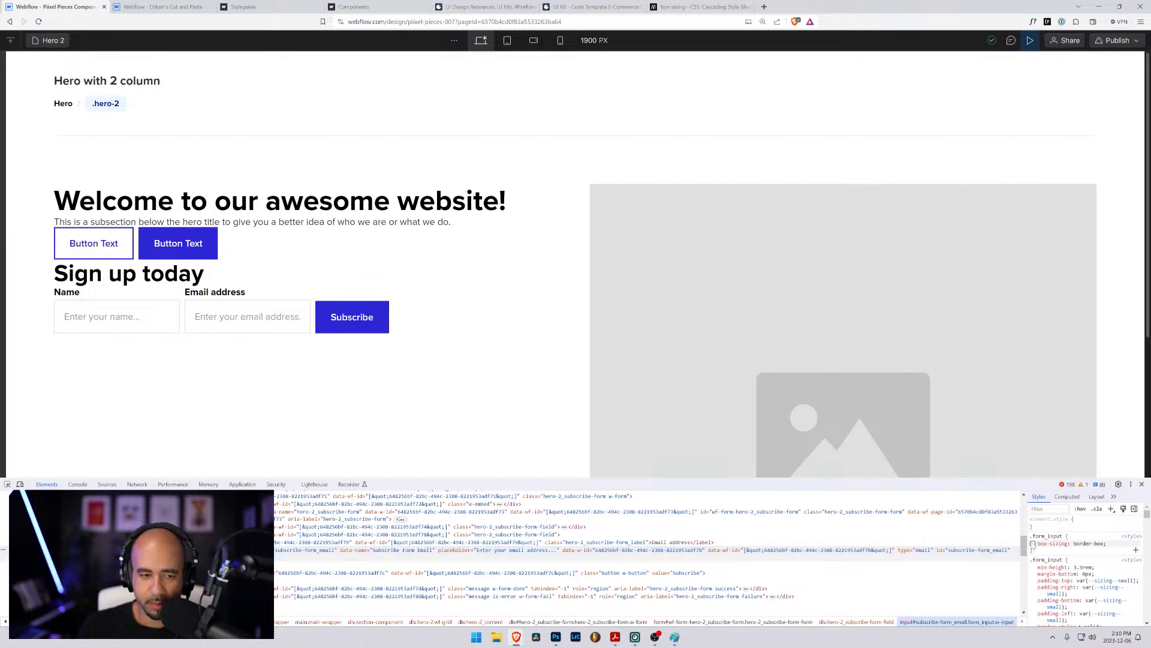
click(1033, 544)
click(1089, 544)
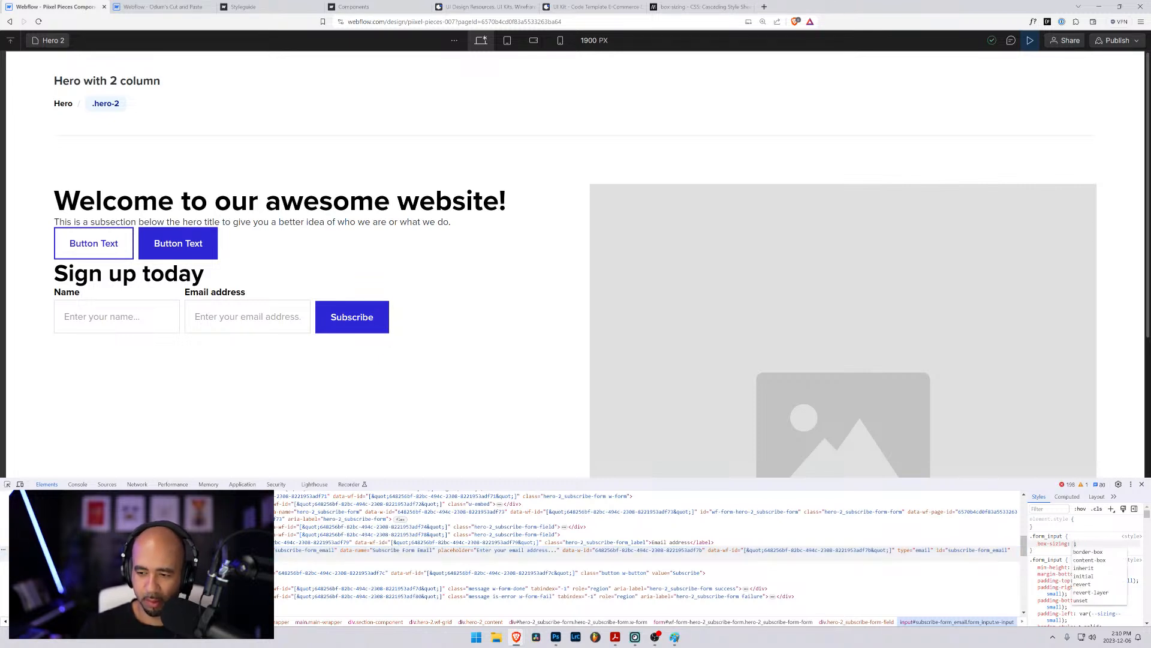
key(Down)
key(Down)
key(Down)
key(Down)
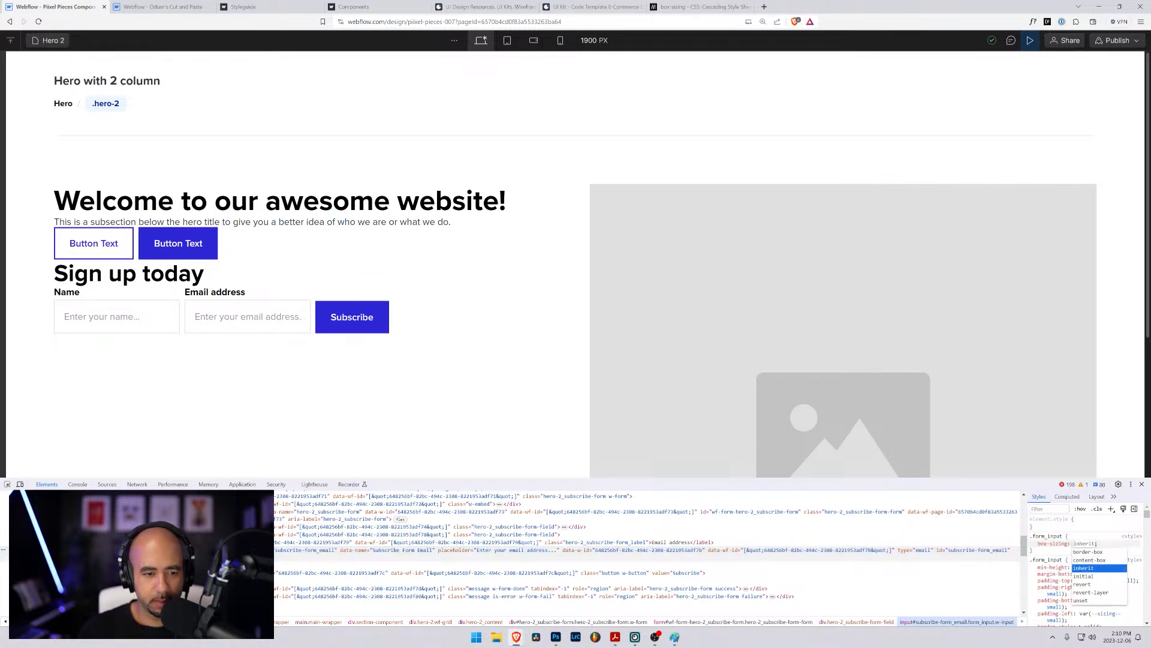
key(Down)
key(Down)
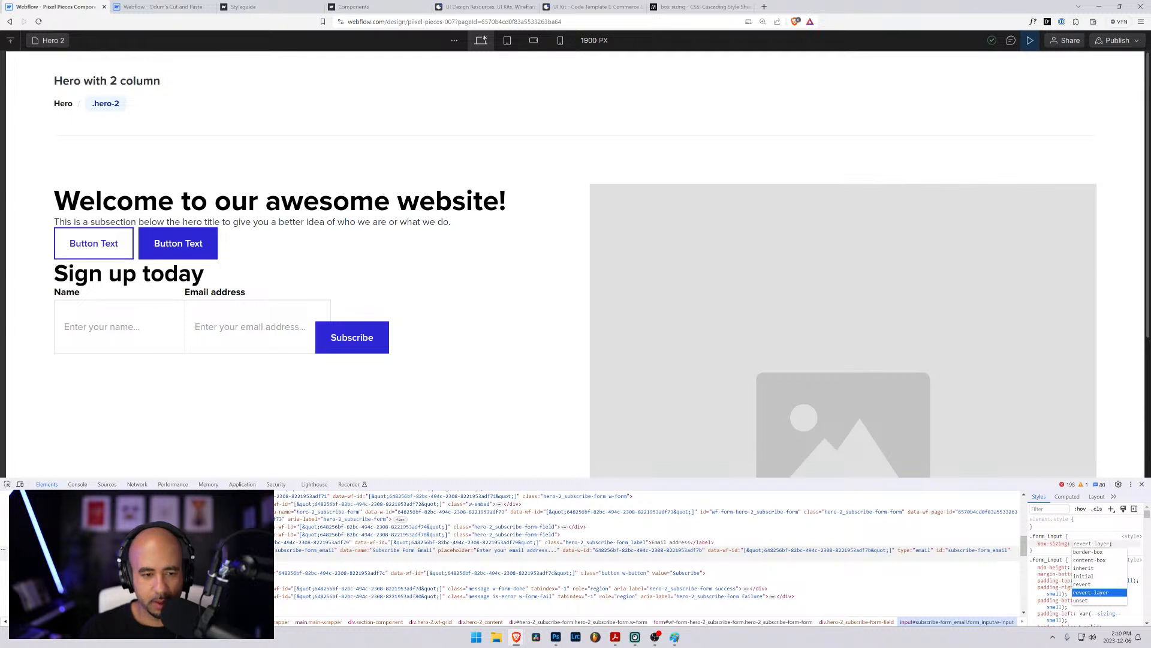
key(Up)
key(Up)
key(Up)
key(Up)
key(Up)
key(Up)
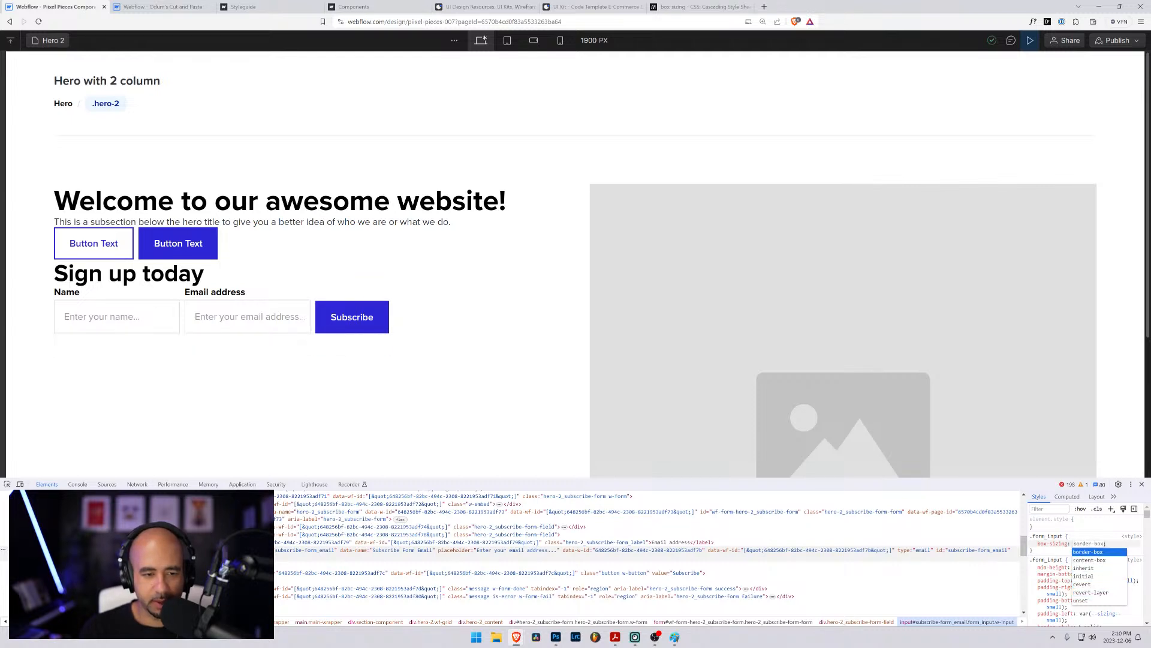
key(BackSpace)
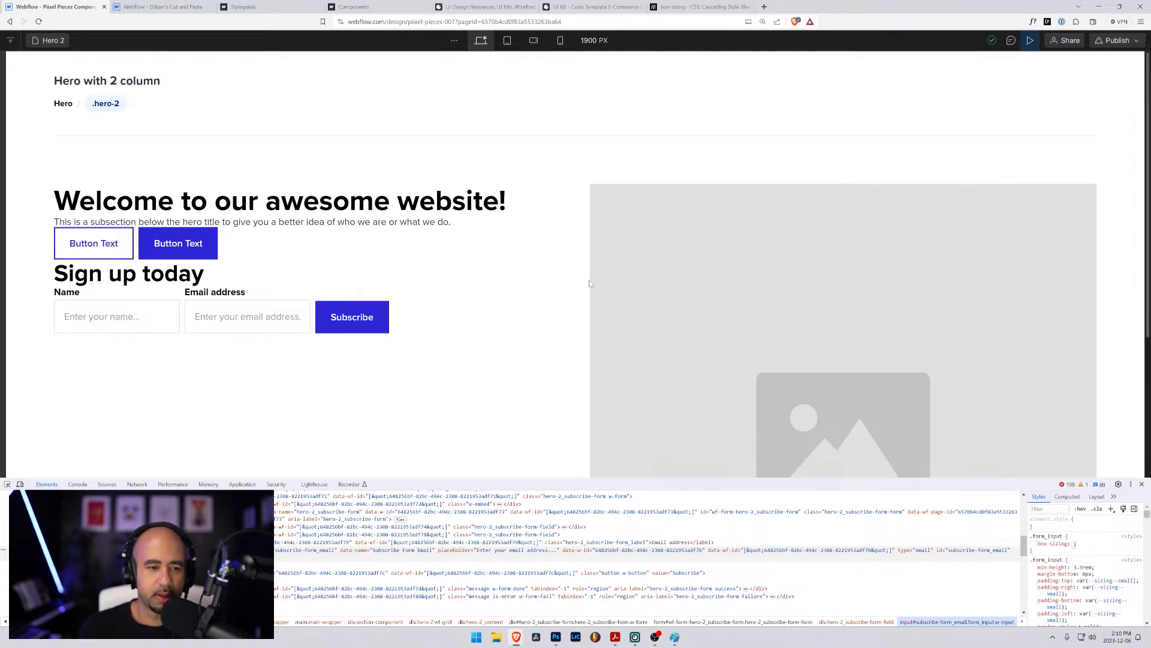
click(1141, 484)
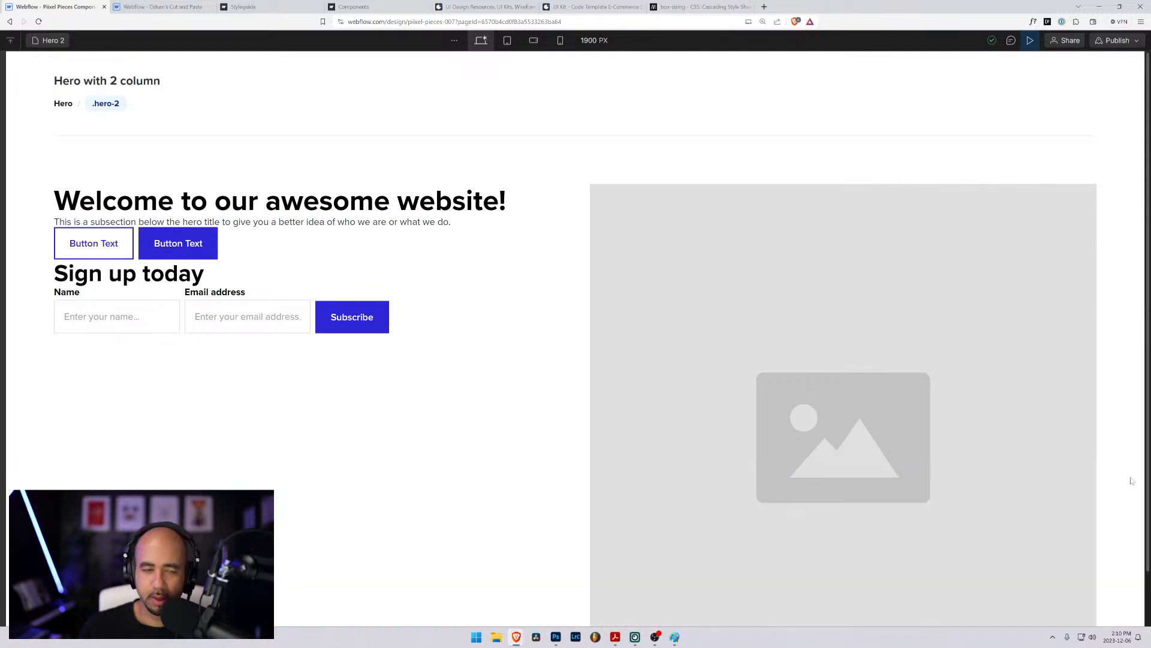
- Return to editing the Hero 2 page, remove the .form_input box-sizing rule from the form's HTML Embed and save the code
click(1032, 40)
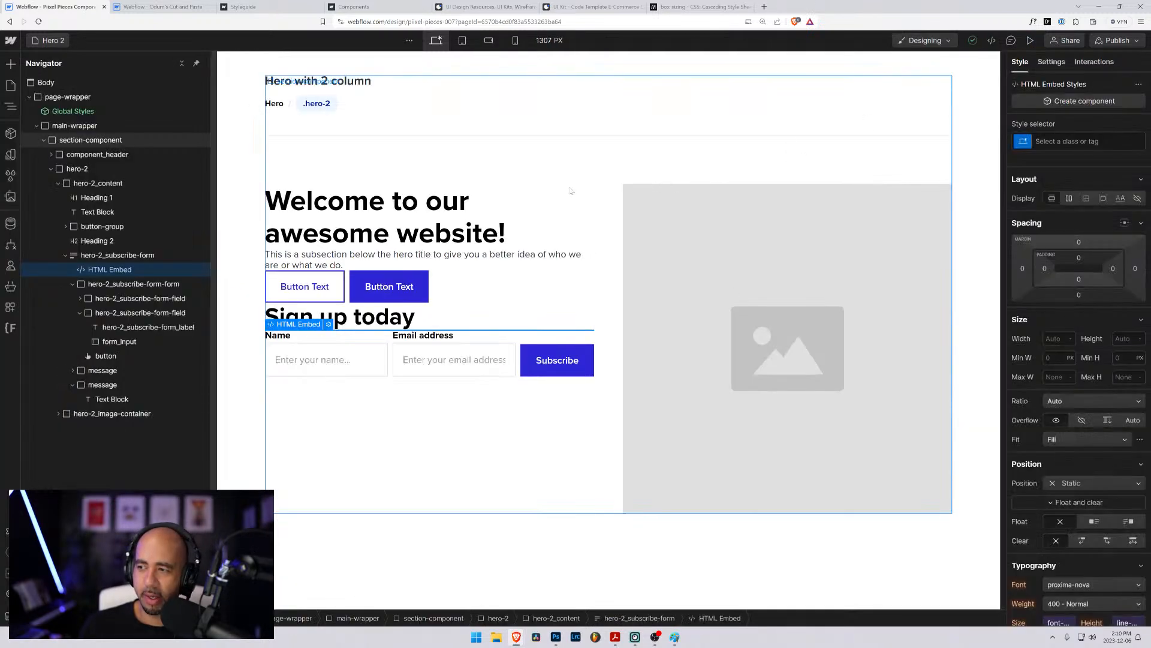
click(357, 393)
click(375, 356)
click(124, 271)
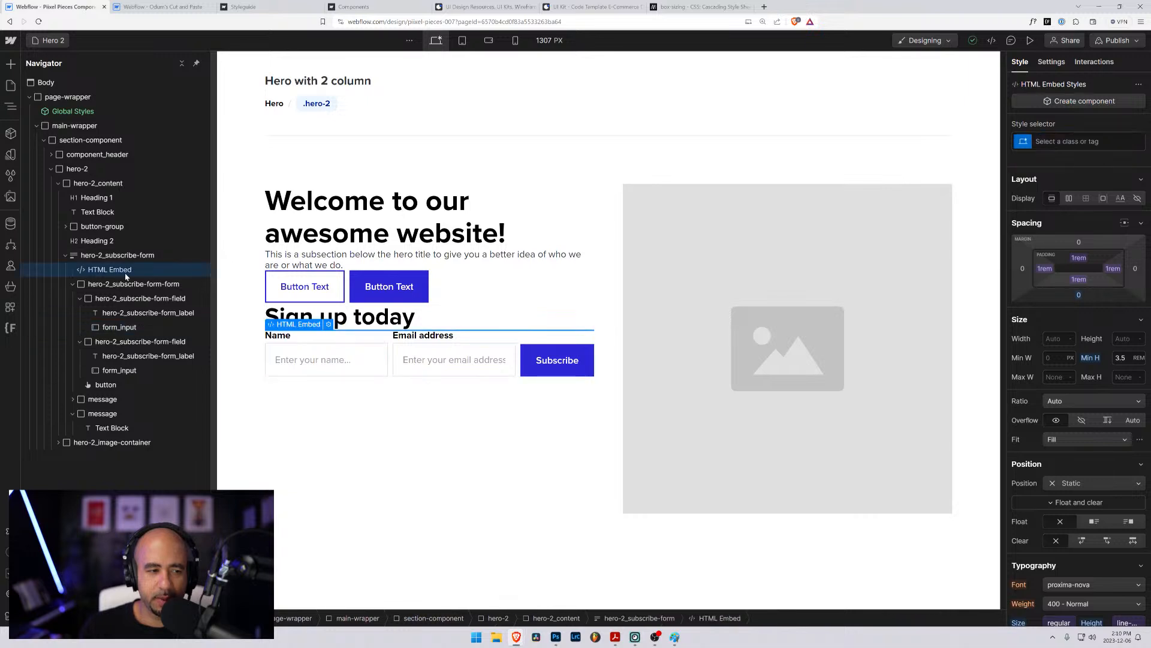
click(330, 325)
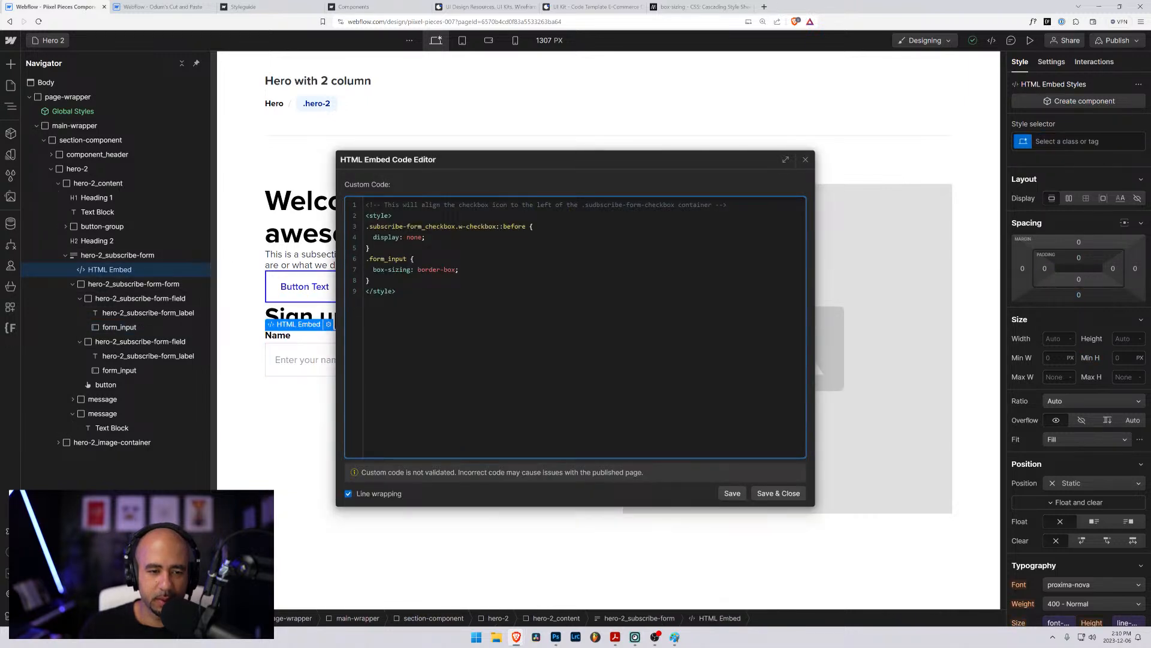
drag(371, 280, 363, 261)
key(BackSpace)
key(BackSpace)
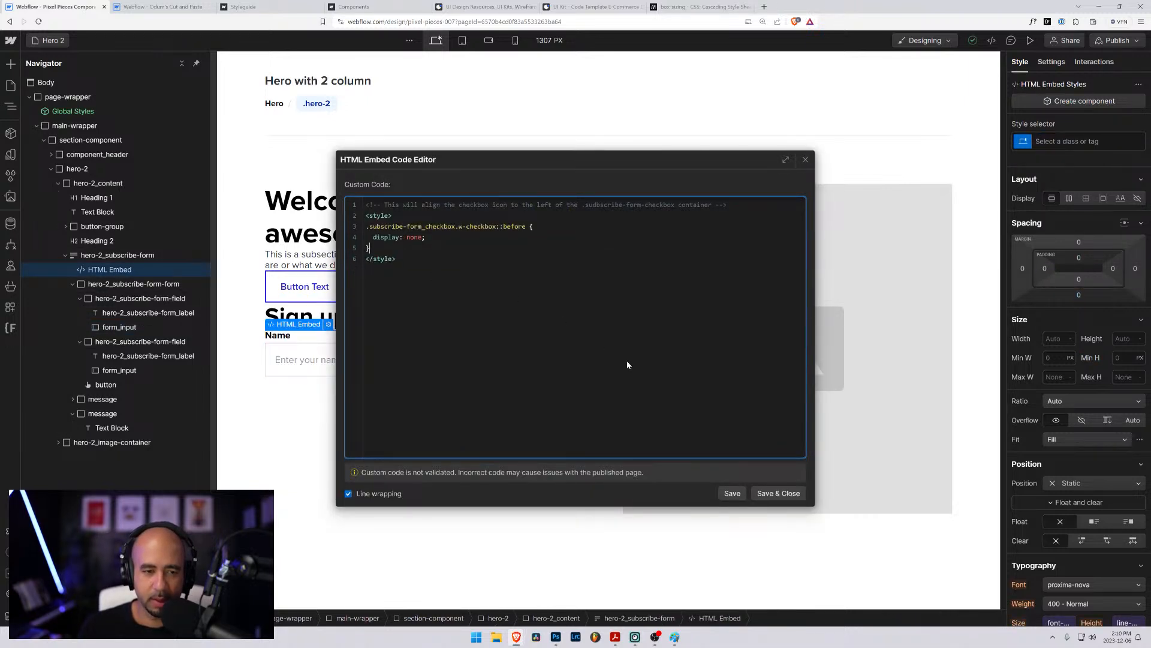
click(778, 493)
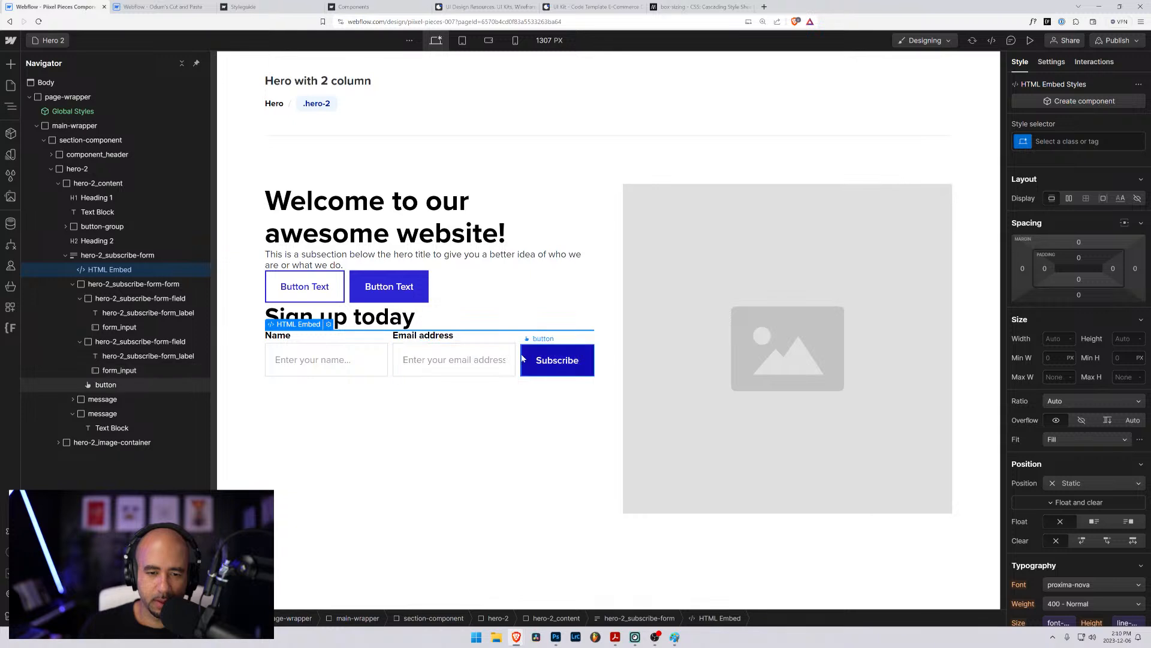
- Try top padding values such as 10 px and 40 px on the Subscribe button's class, and undo the changes
click(368, 356)
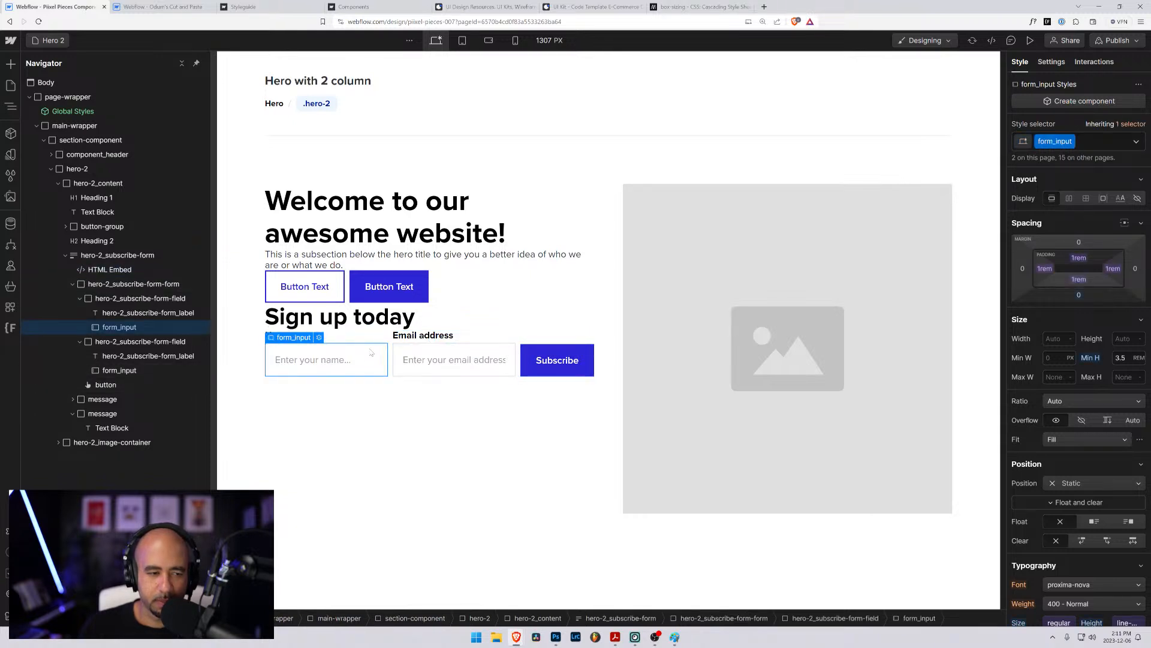
click(105, 385)
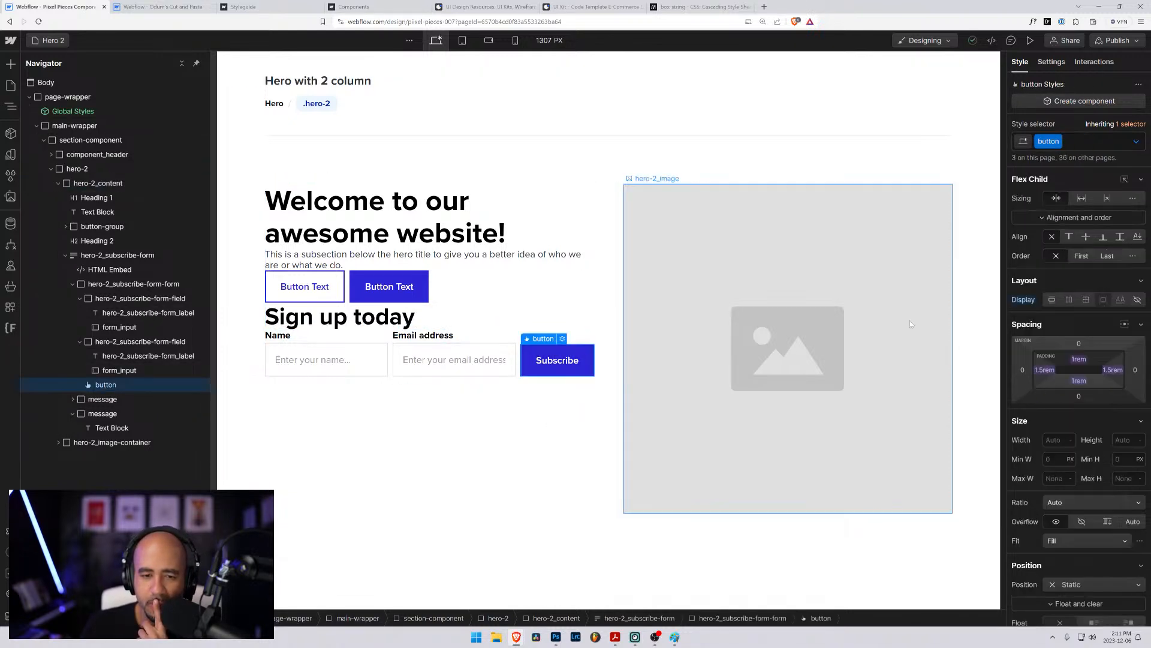
click(1078, 359)
click(1097, 398)
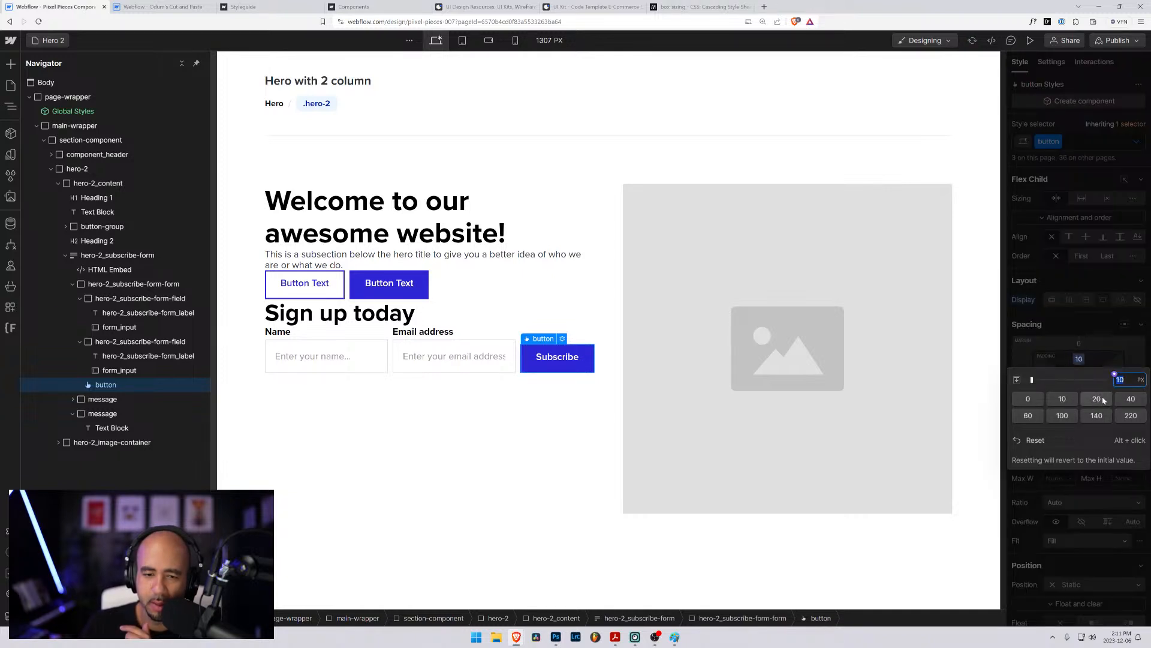
click(1131, 400)
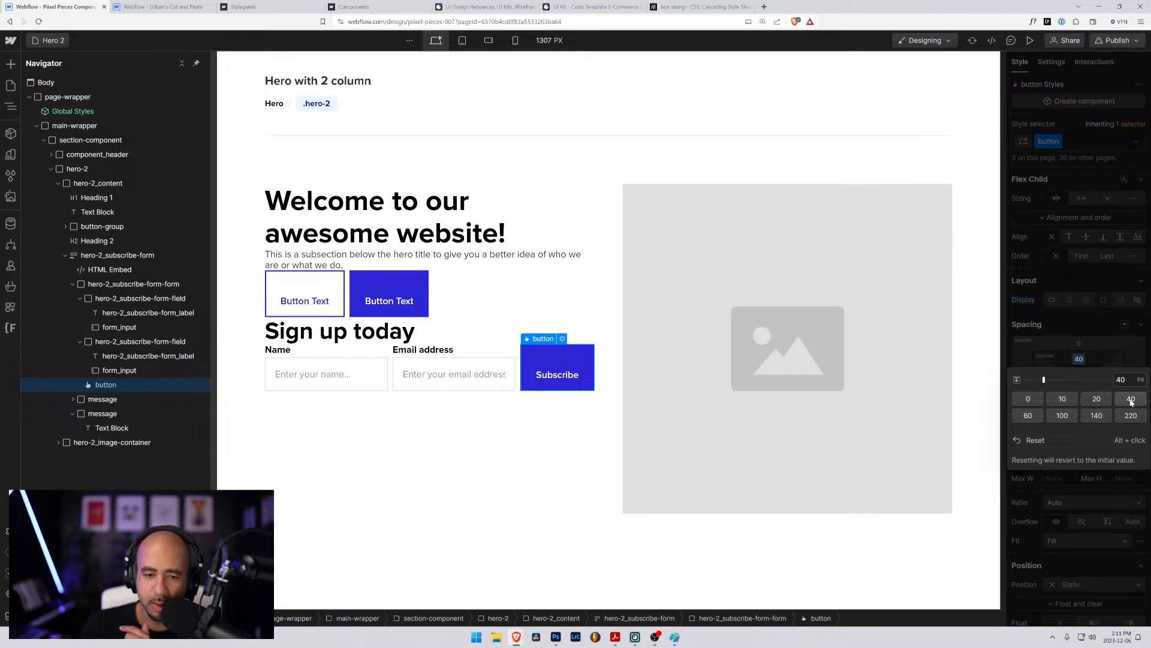
click(1086, 359)
drag(1081, 360, 1081, 378)
key(ctrl+z)
key(ctrl+z)
key(ctrl+z)
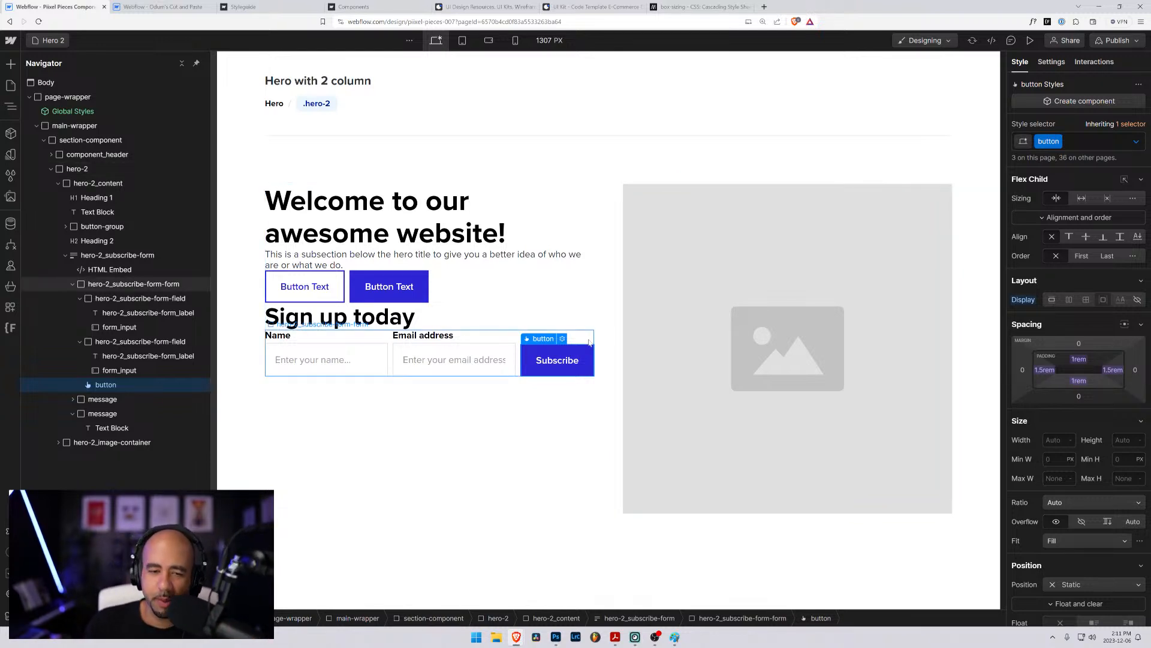
- Set the minimum height of the form_input class to 3.4 rem, after trying 4 rem on the email input
click(414, 352)
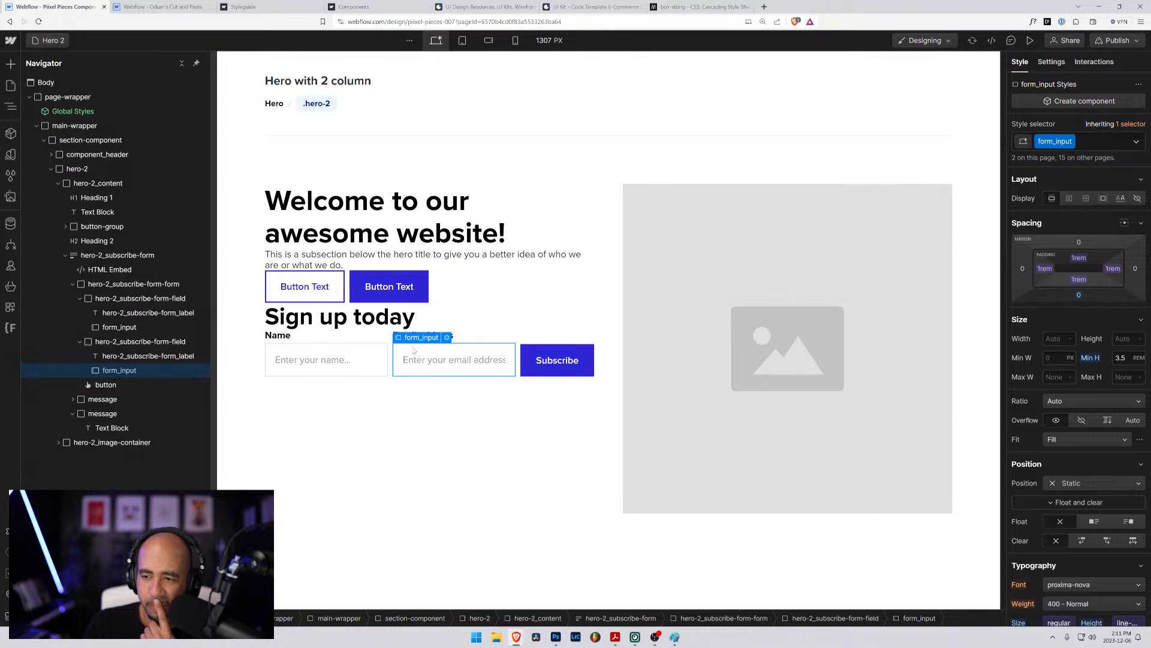
click(1113, 354)
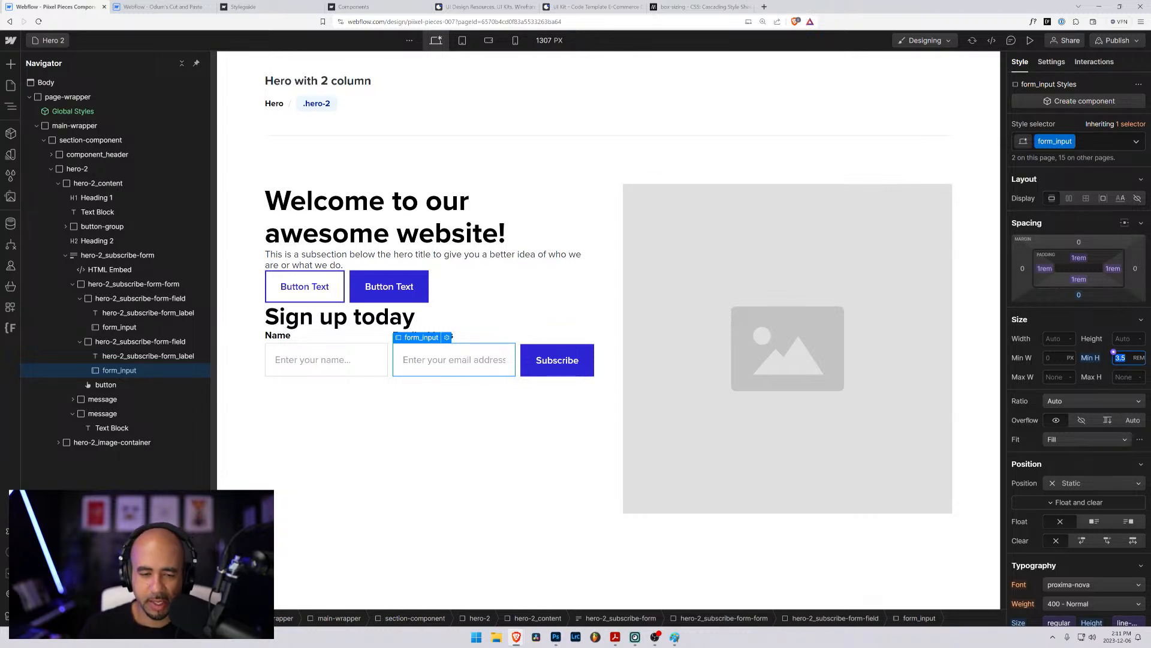
text(3)
key(BackSpace)
text(4)
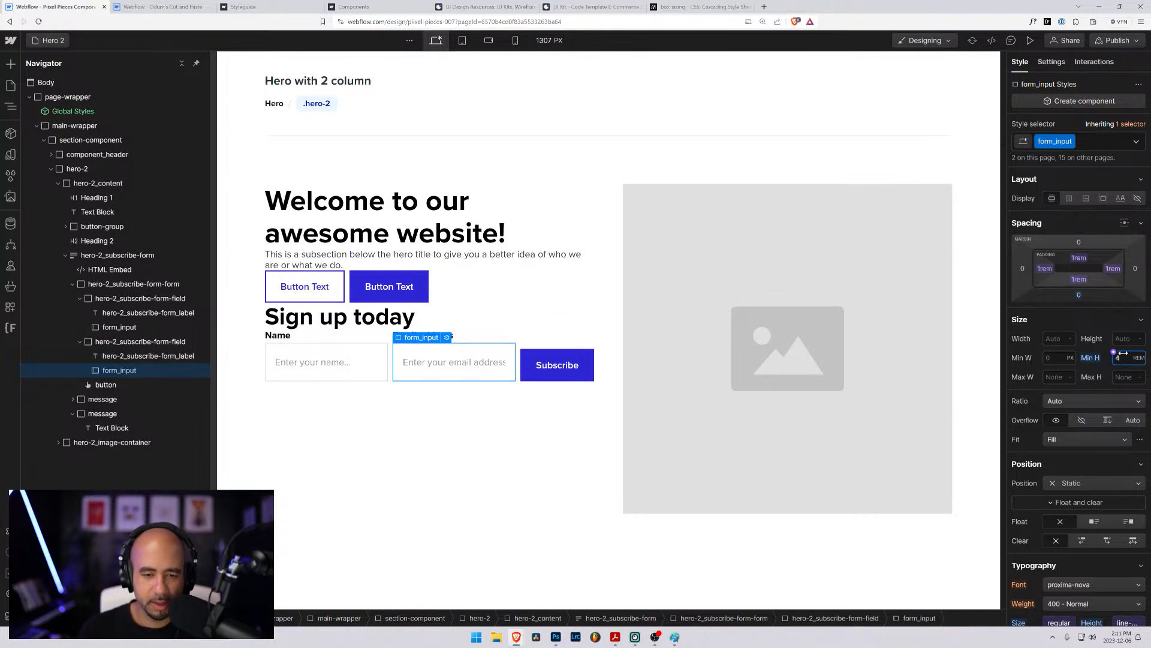
key(BackSpace)
text(3.4)
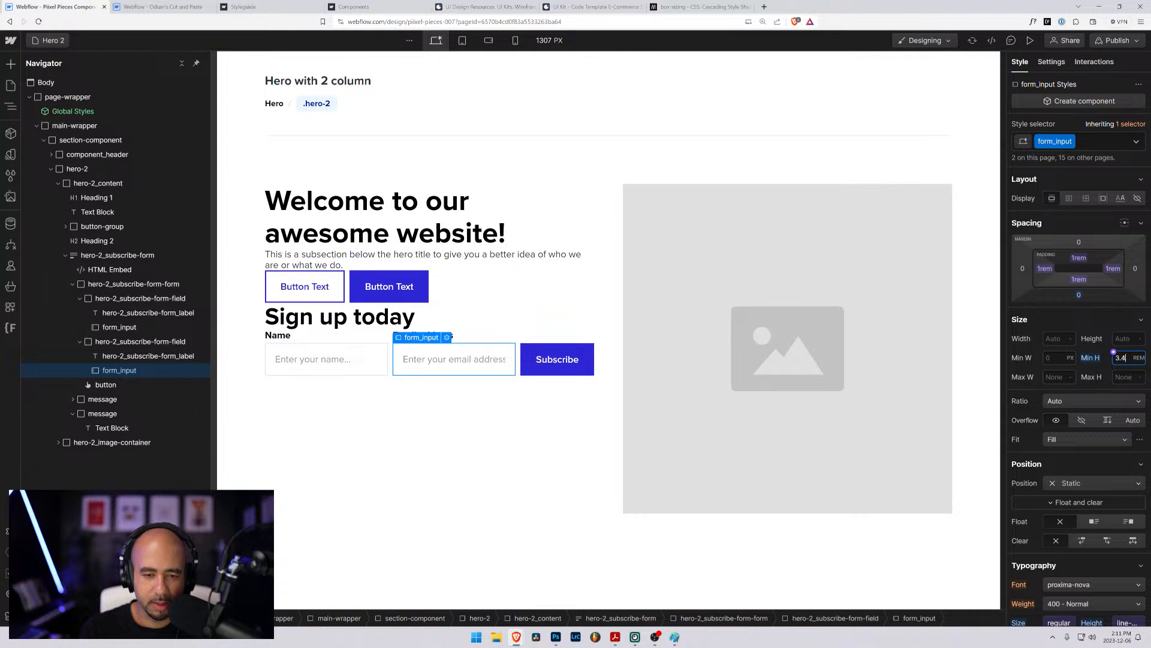
click(600, 390)
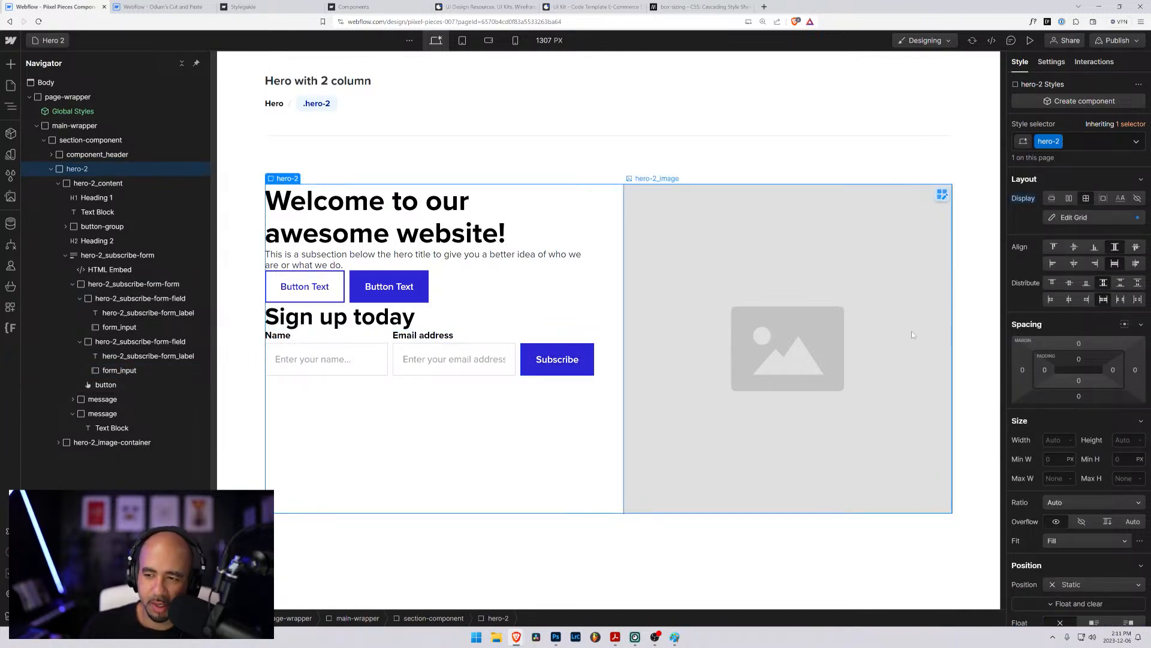
- Try other minimum heights on the form_input class, including 3.6, 3 and 3.5 rem, comparing the inputs with the Subscribe button
click(436, 367)
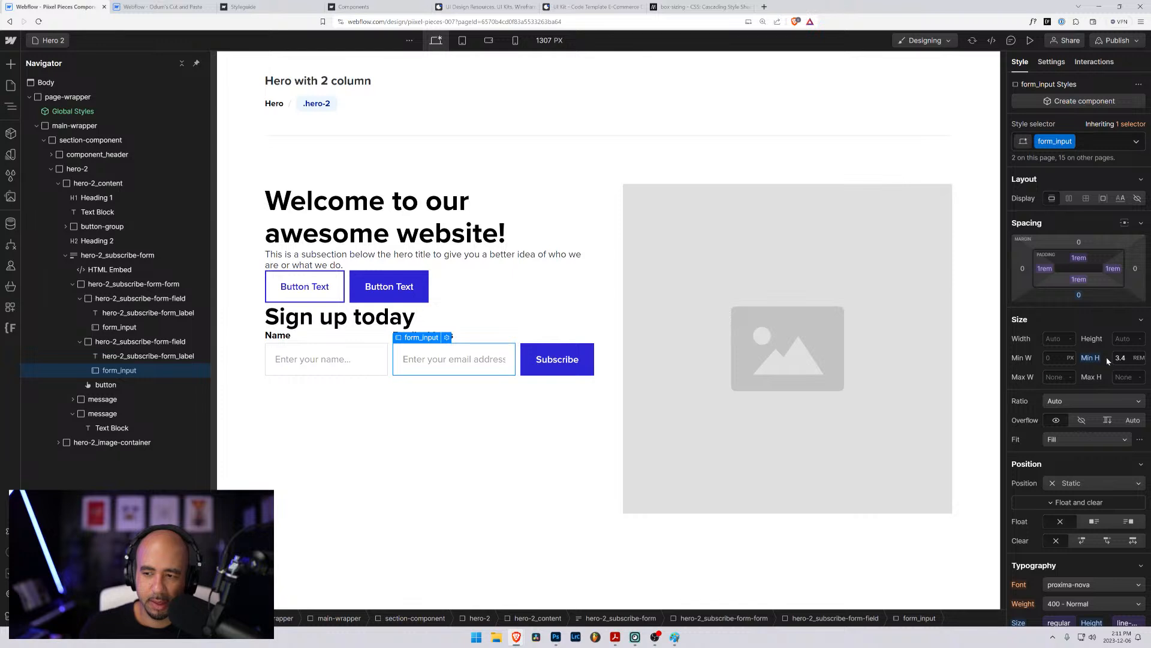
drag(1090, 359, 1066, 373)
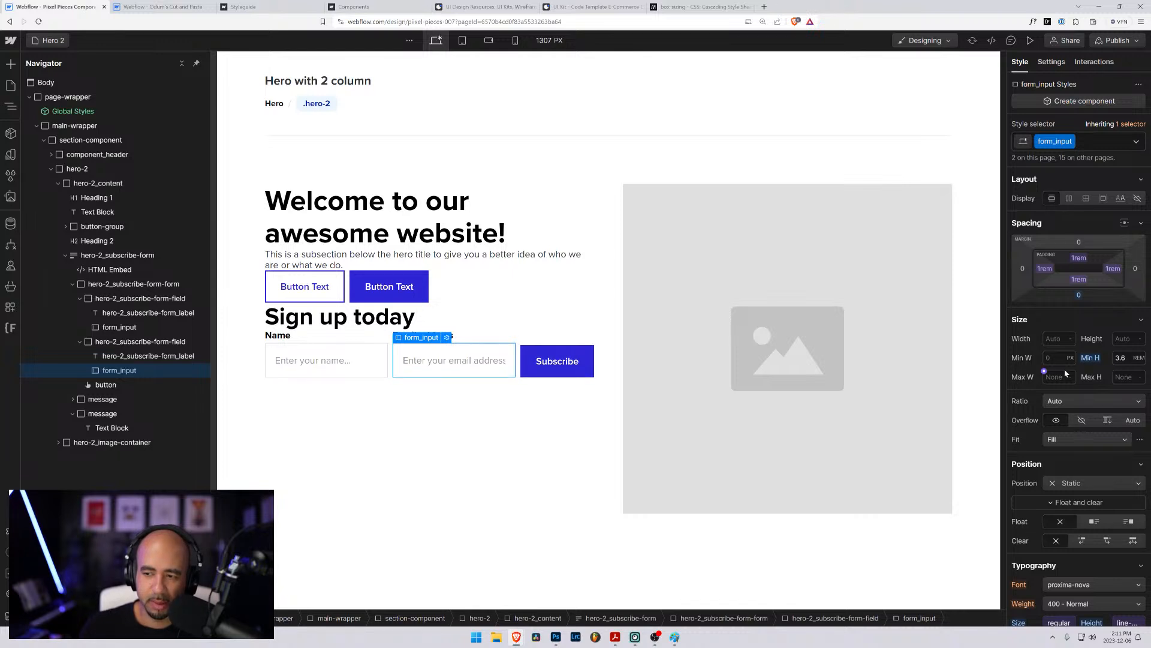
key(alt+Up)
key(alt+Up)
key(alt+Up)
key(alt+Up)
key(Down)
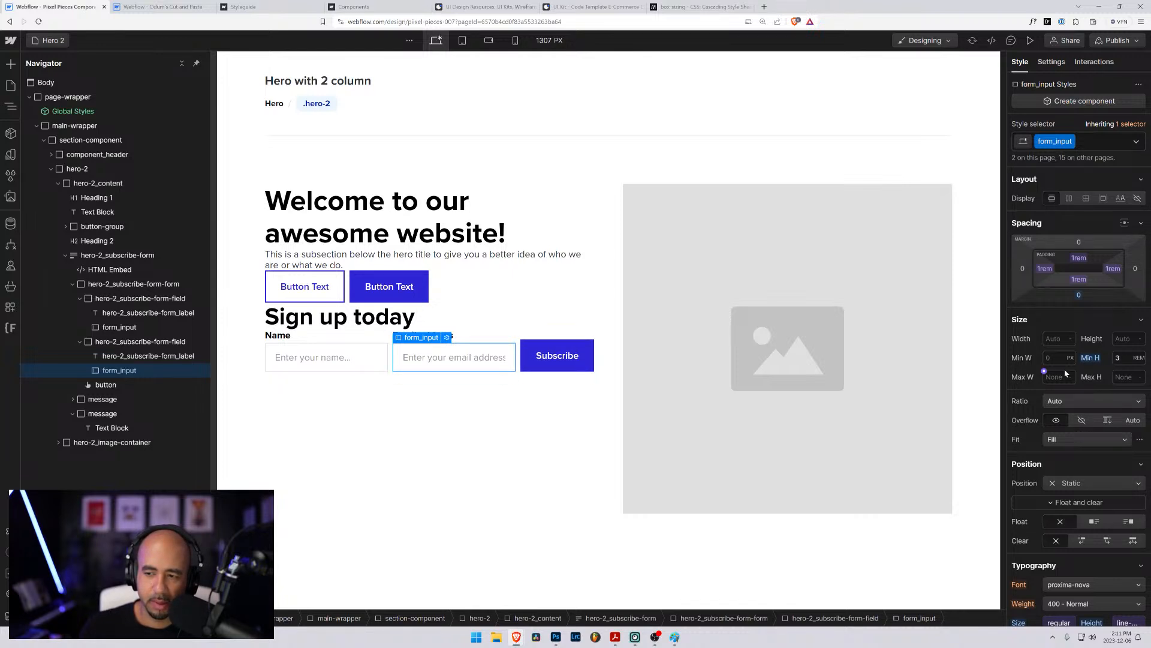
key(alt+Up)
key(alt+Up)
key(alt+Up)
key(alt+Up)
key(alt+Up)
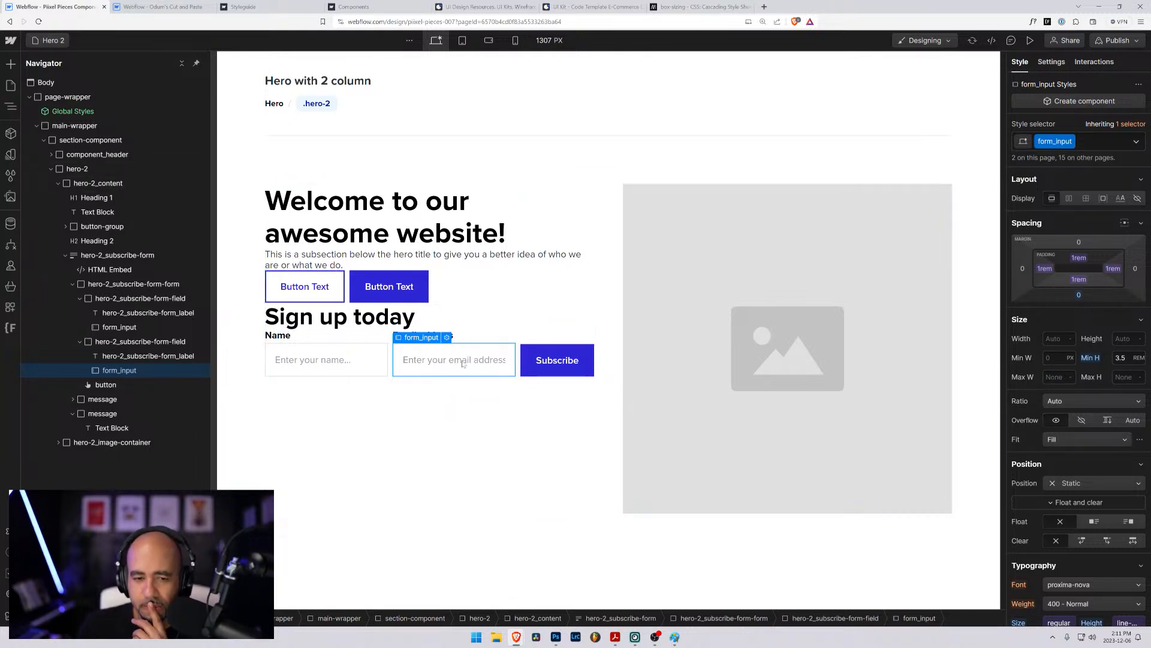
click(1120, 358)
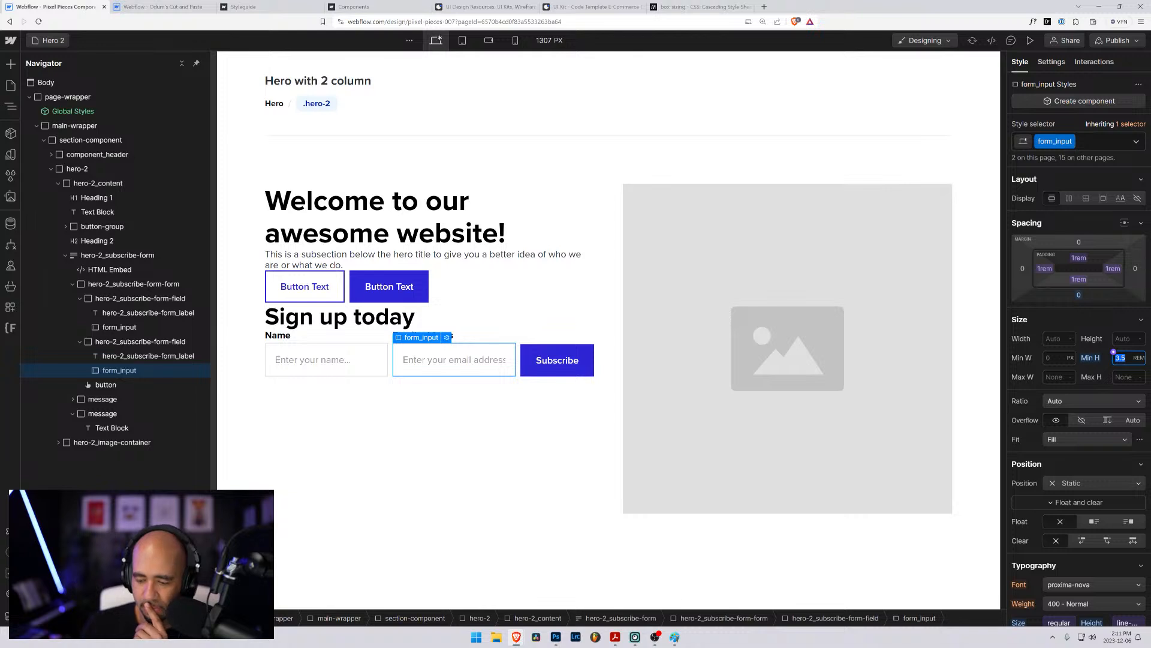
click(466, 417)
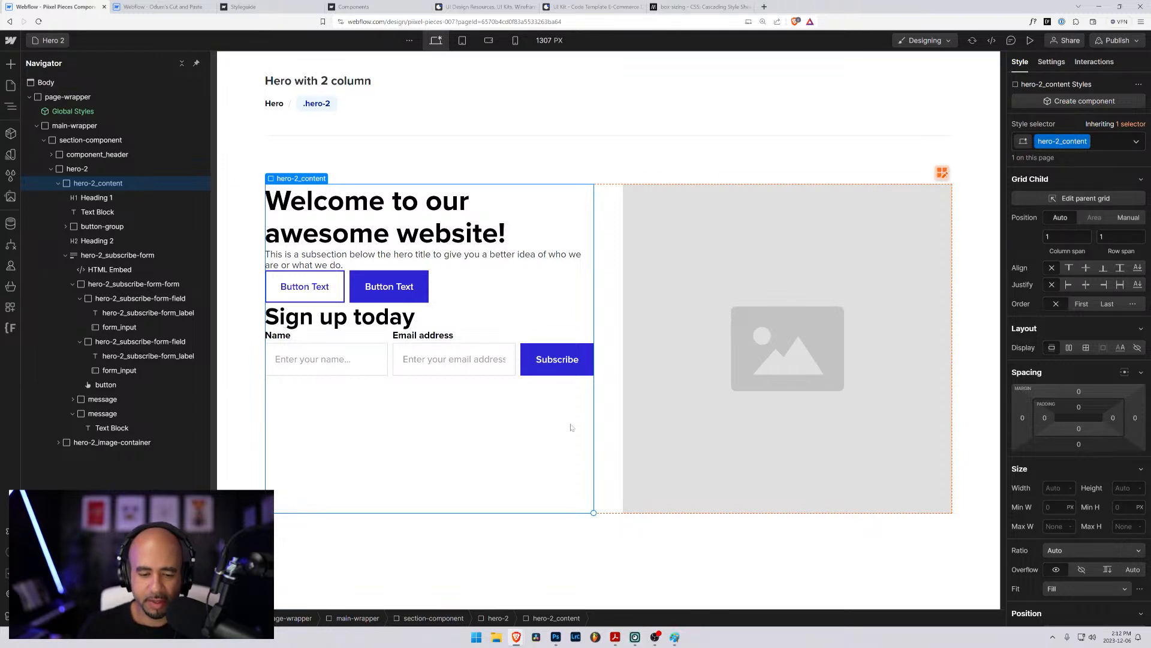
- Open Asana over the Webflow page and go to the Components task list in the Launch Piixel Pieces project
key(super)
text(asa)
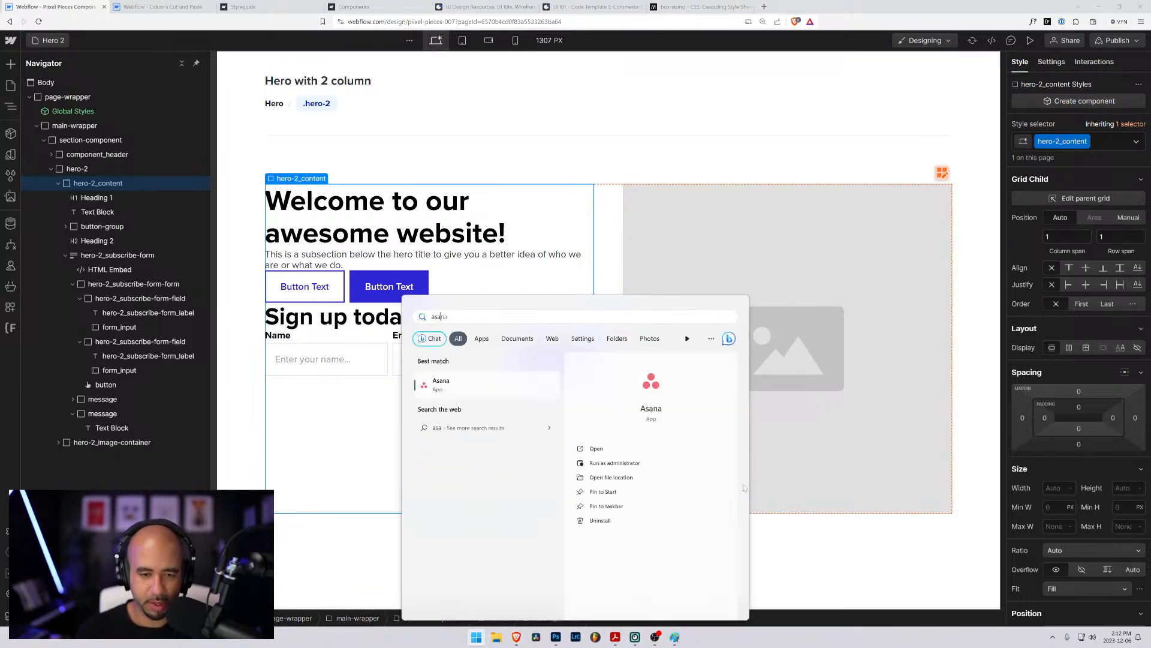
key(Return)
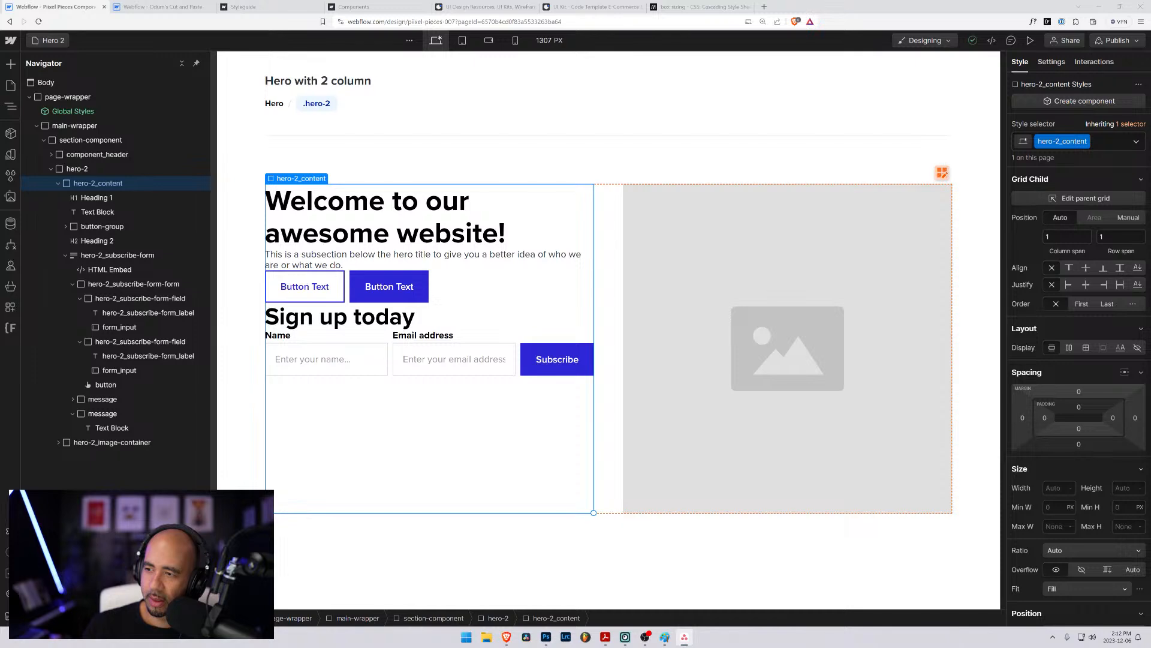
drag(1150, 450, 380, 83)
scroll(528, 420, down, 5)
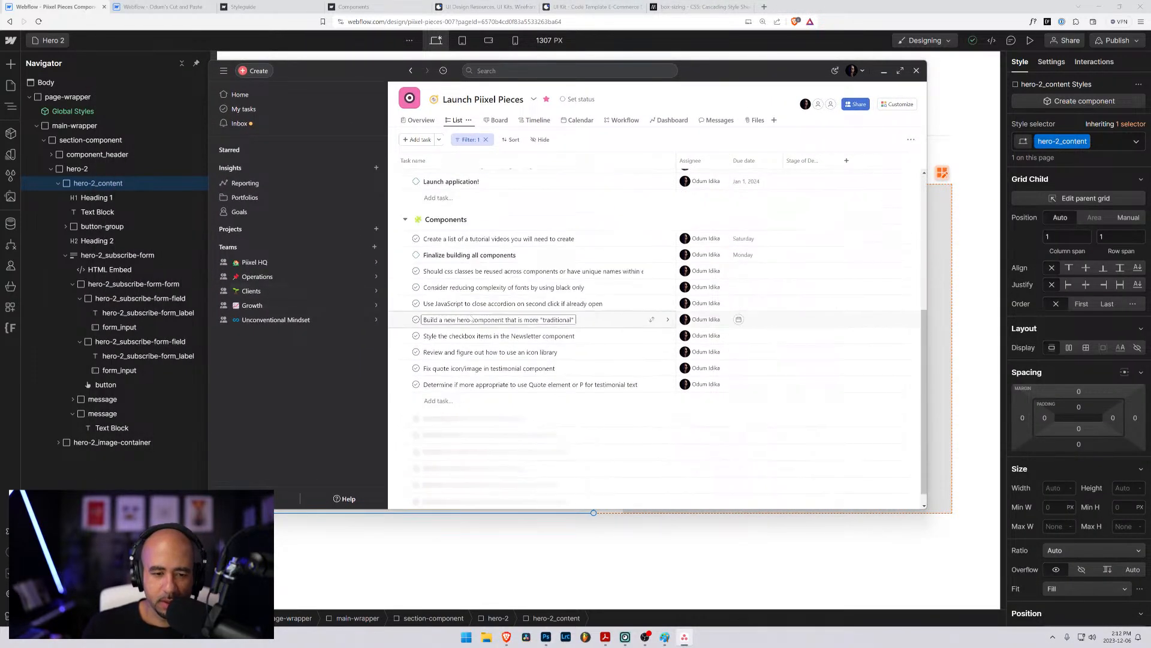
- Add the task "Investigate the height of inputs and buttons when side by side (flex/grid)" at the end of the Components section and open its details
key(Return)
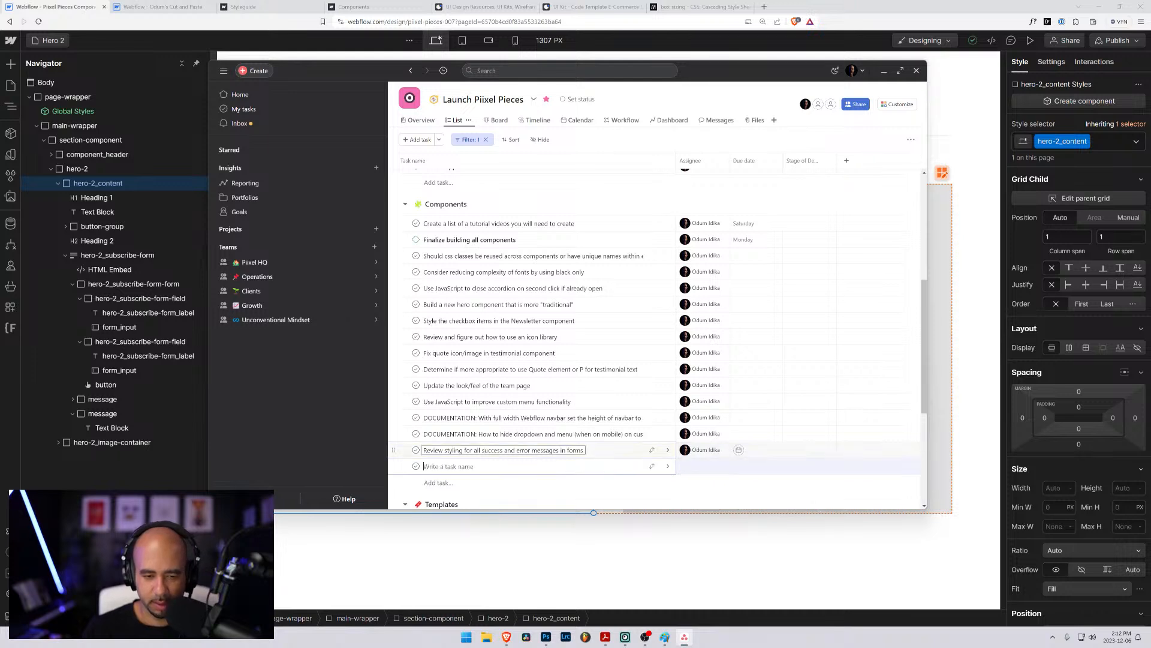
text(Investigat)
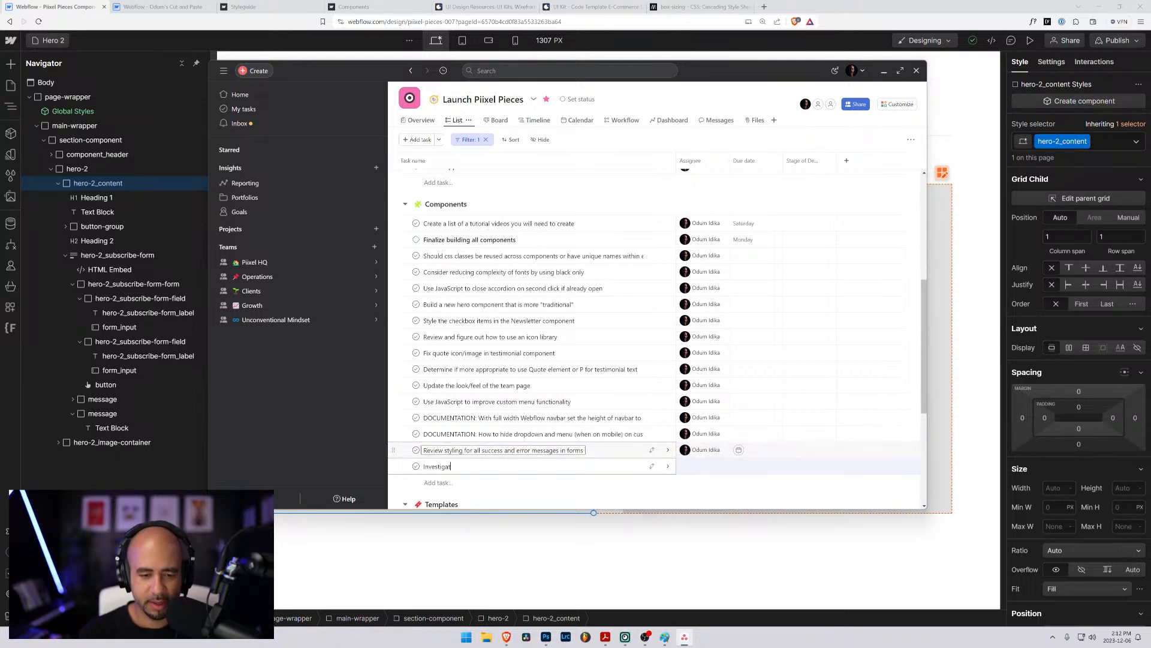
text(e the hig)
text(ght of )
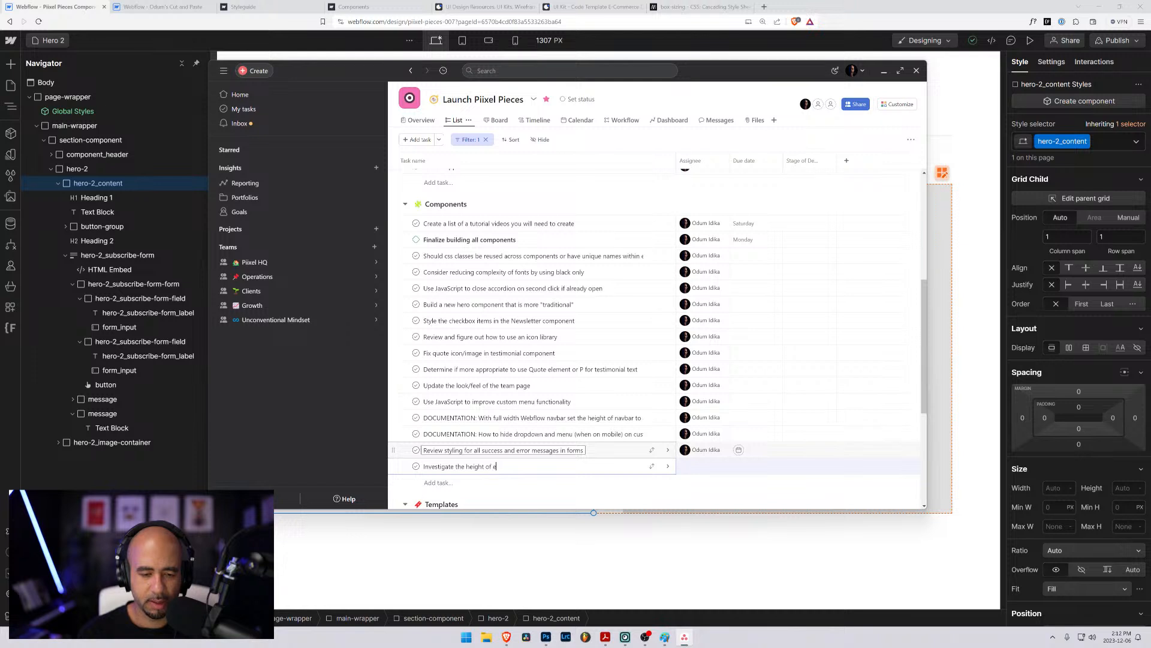
text(inputs)
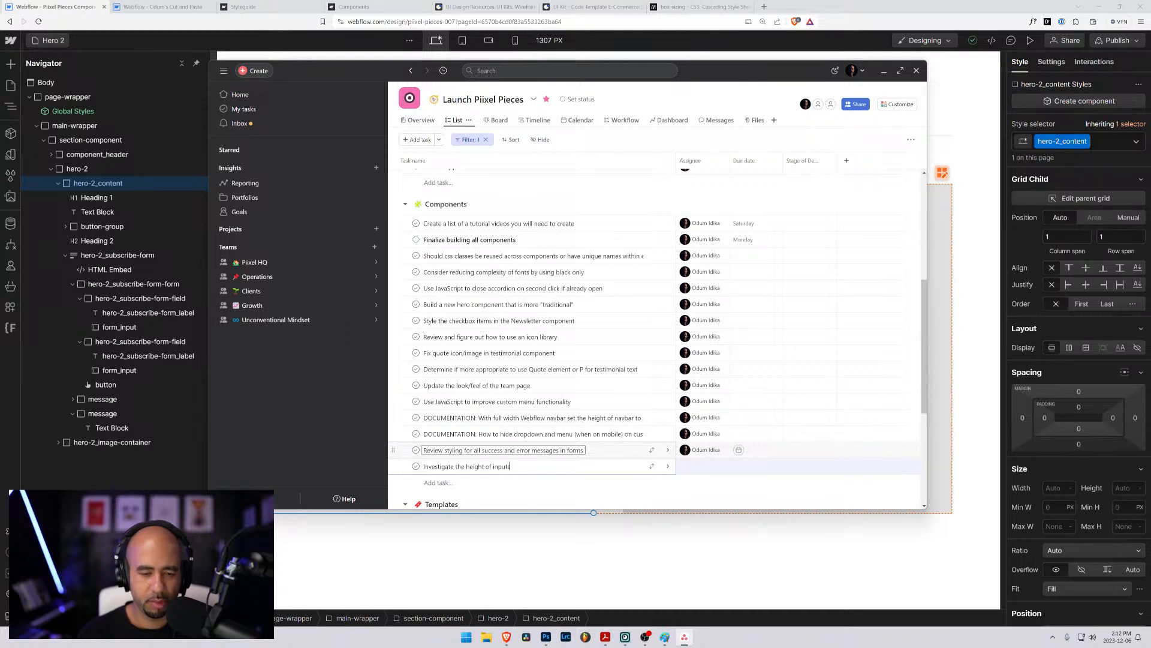
text( and buttons)
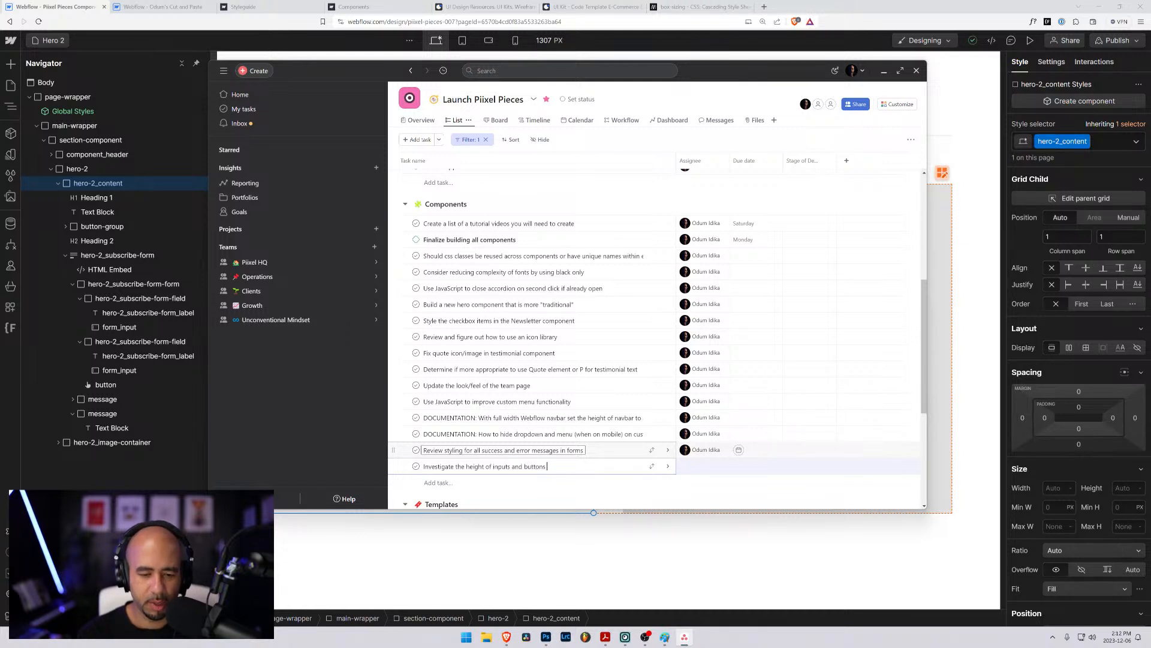
text( wh)
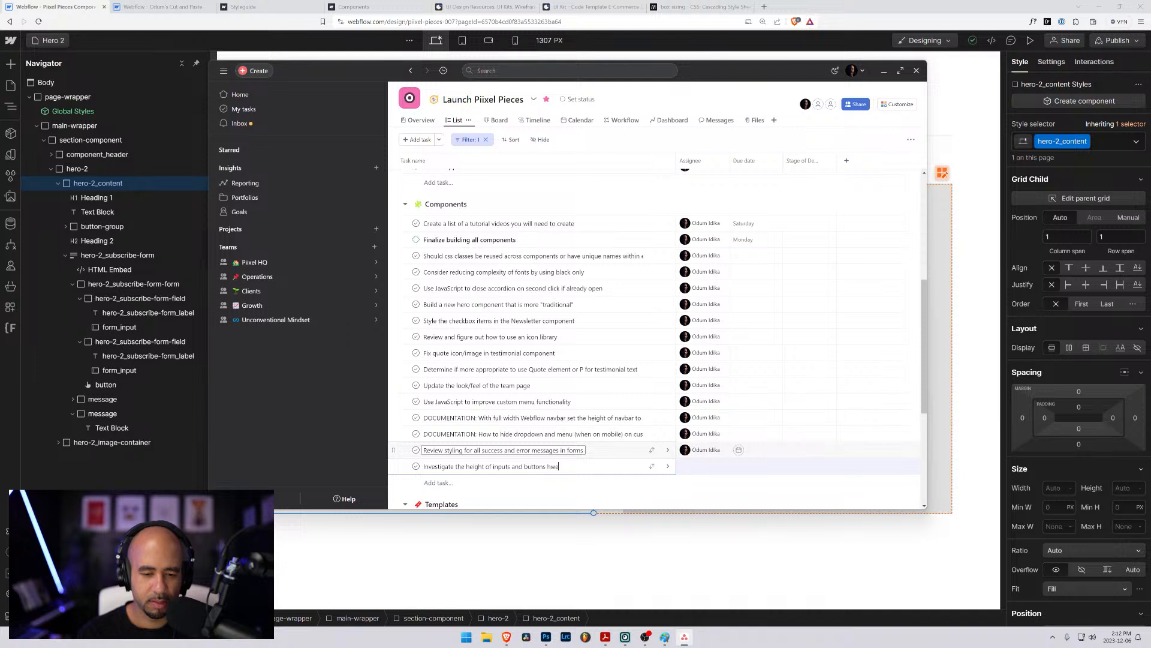
text(en sid)
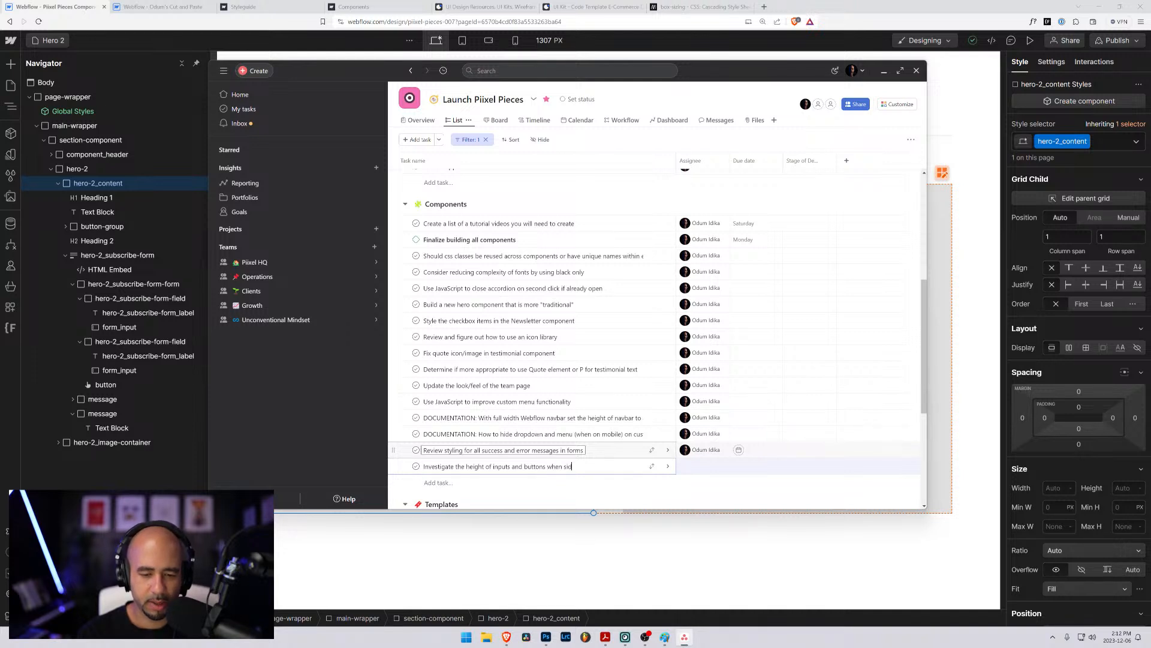
text(e by side (f)
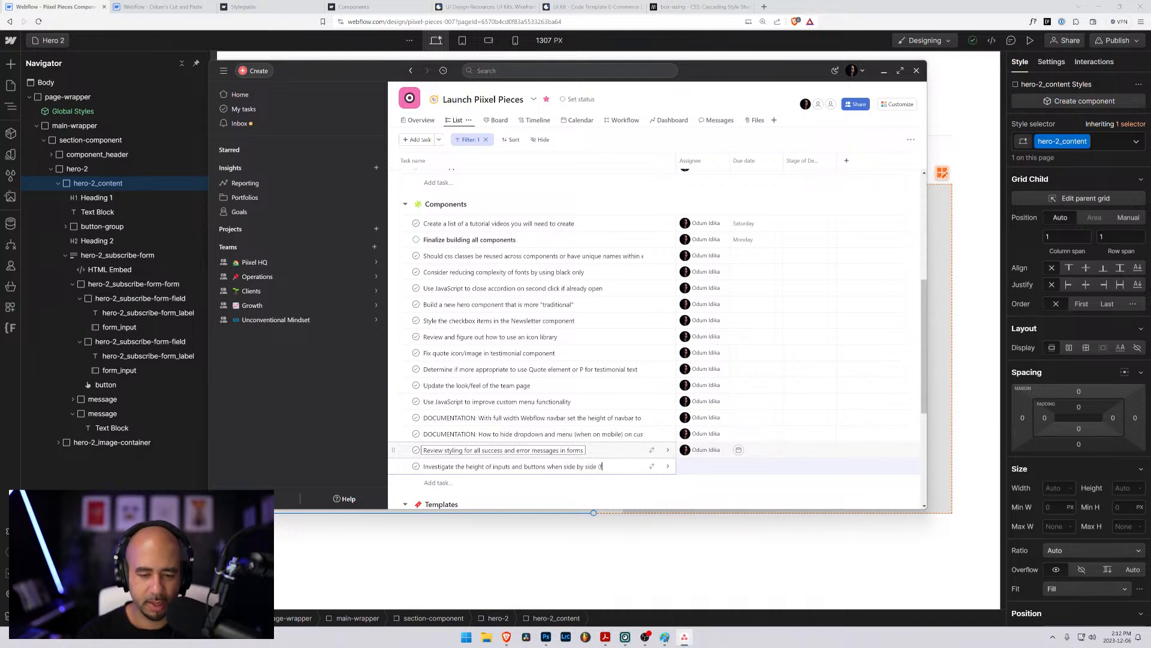
text(lex/)
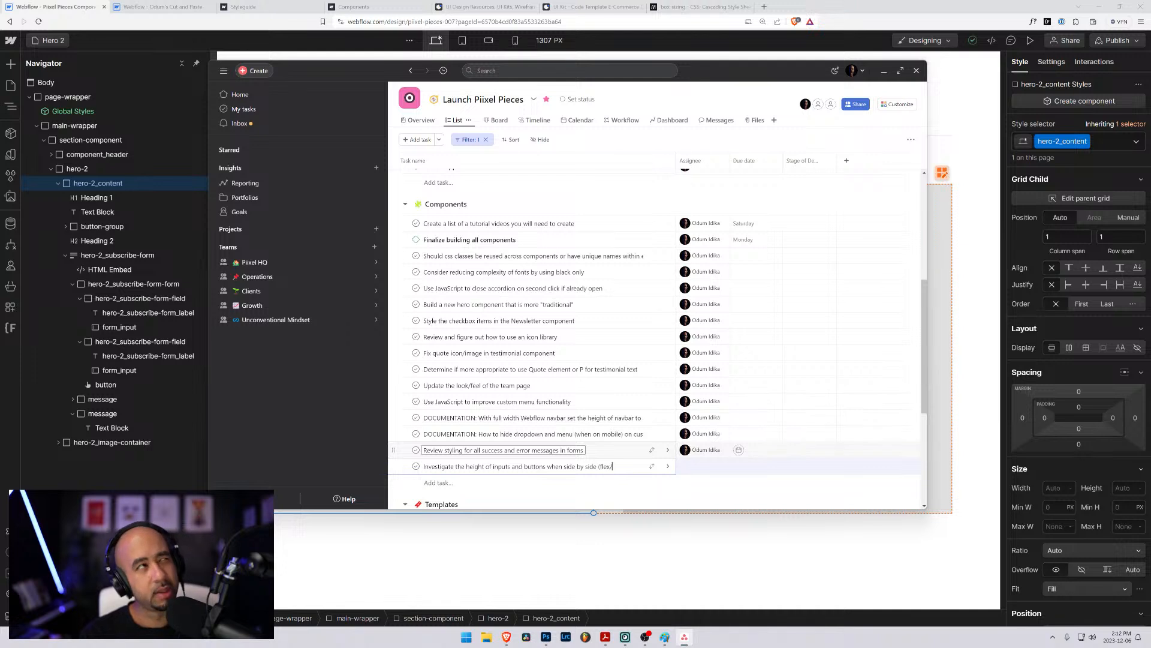
text(grid)
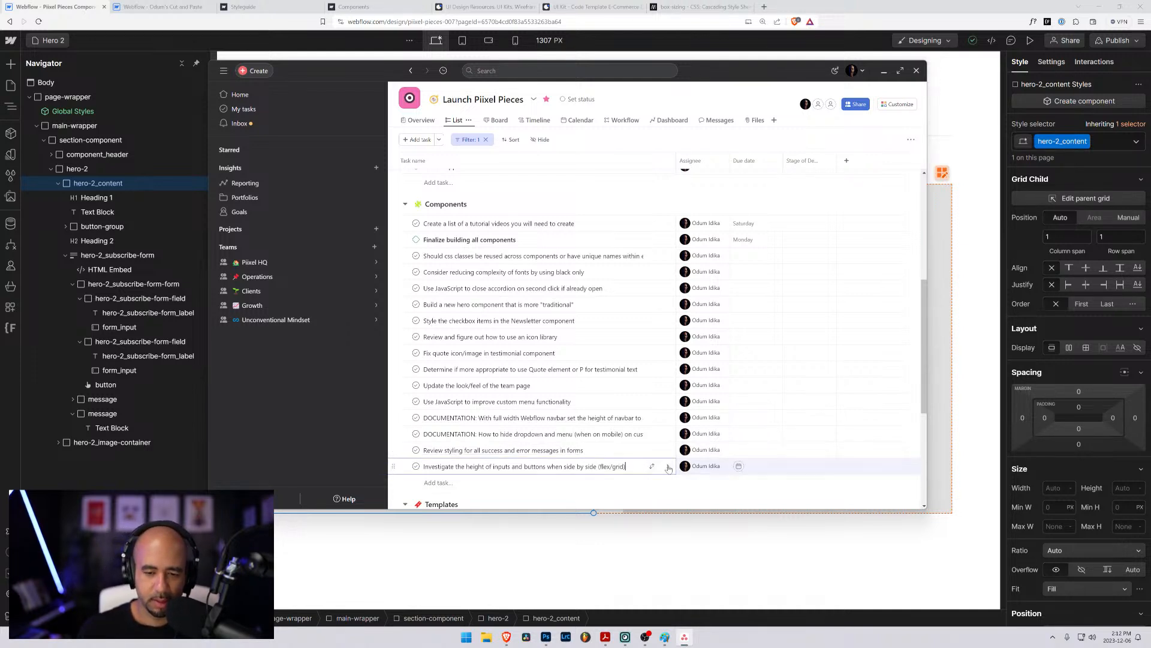
click(668, 467)
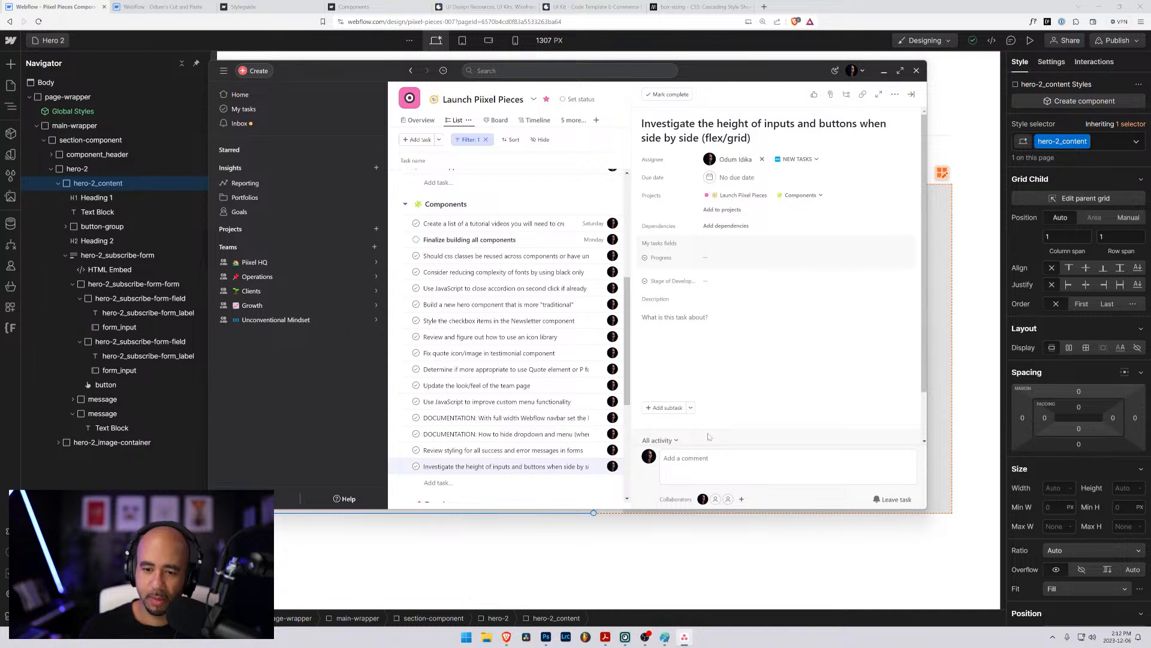
click(708, 461)
text(Wh)
key(BackSpace)
key(BackSpace)
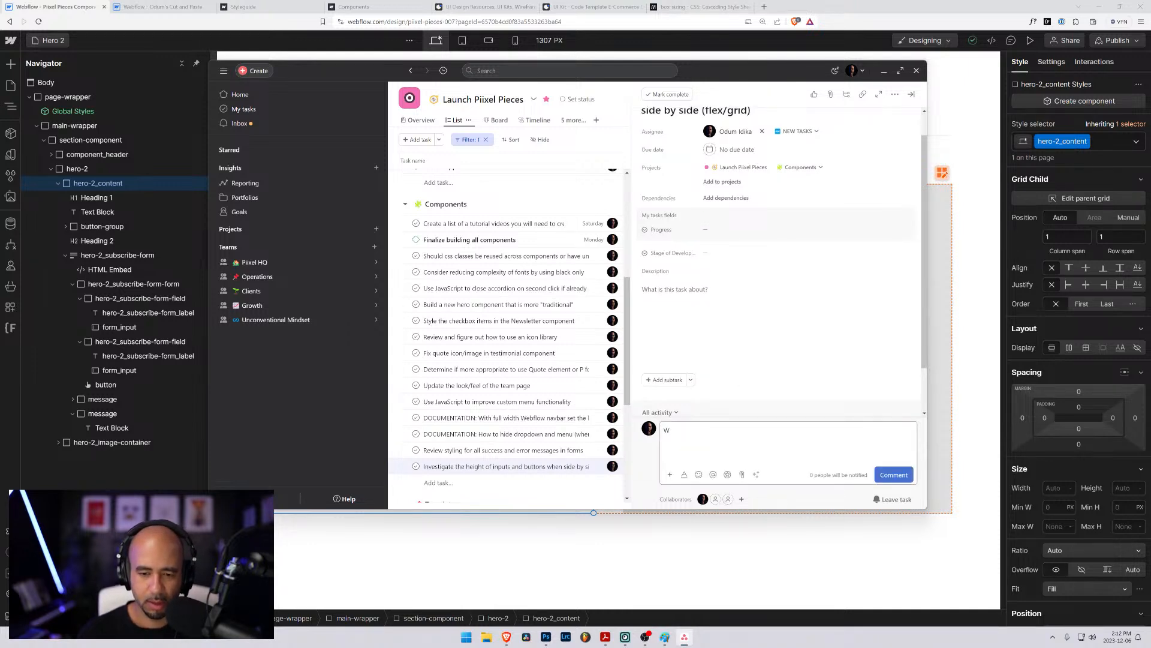
text(W)
key(BackSpace)
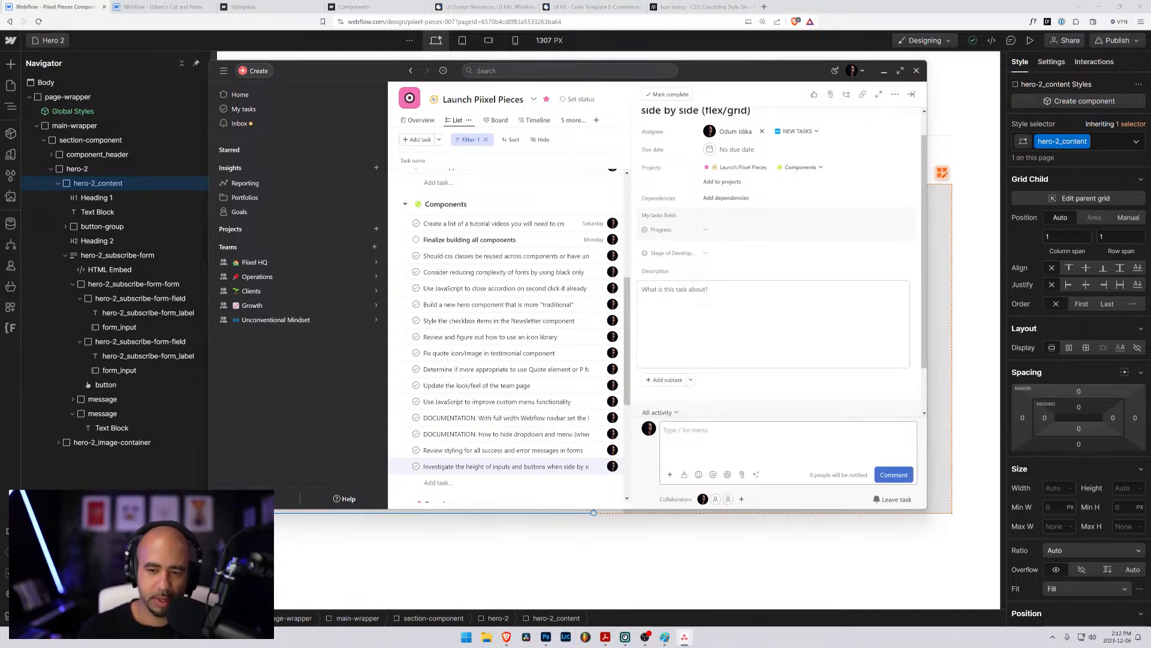
- Describe the task as "We want them to be the exact same height, the button and the input text boxes." and return to Webflow
click(707, 299)
text(We want them to ge)
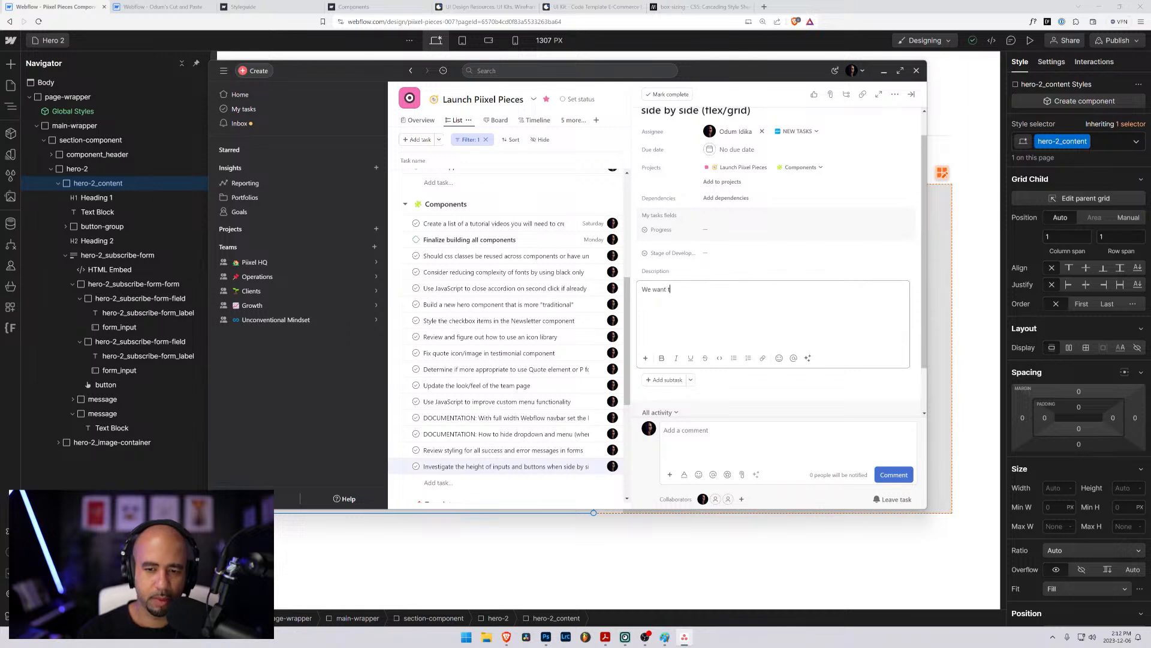
key(BackSpace)
key(BackSpace)
text(be the s)
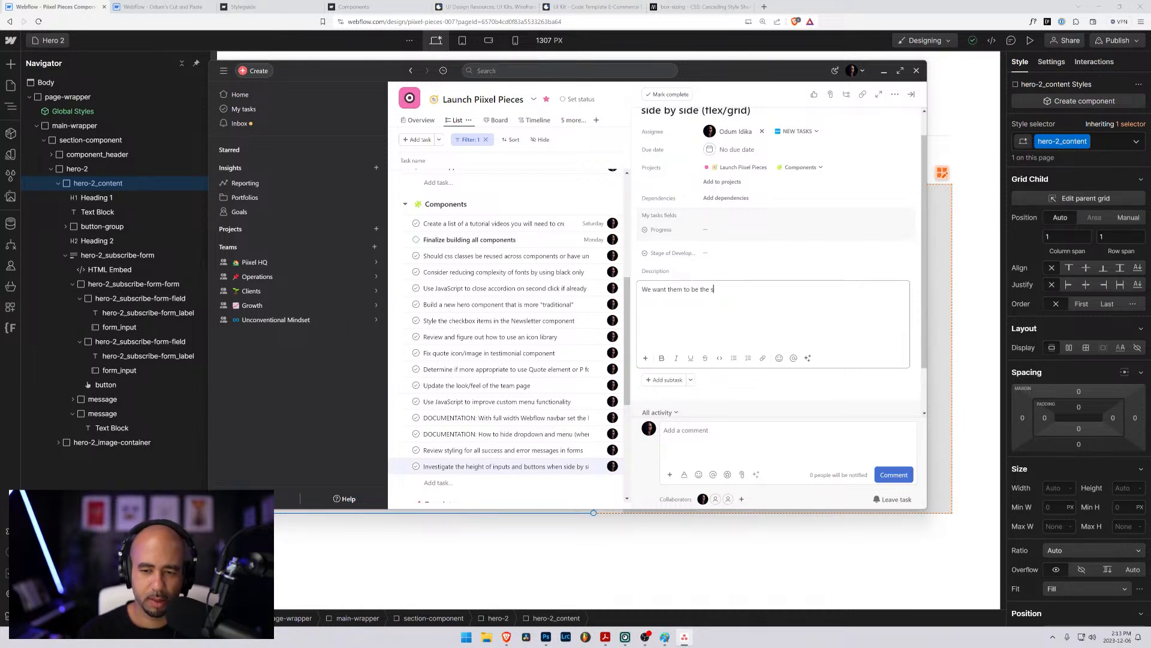
key(BackSpace)
text(exact )
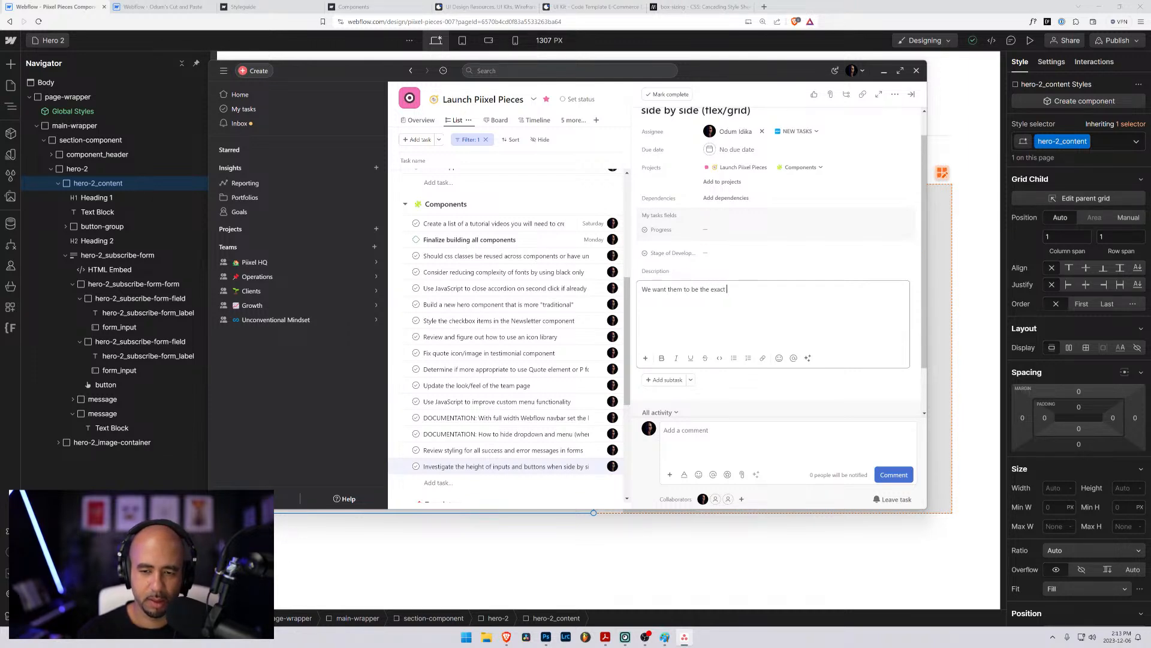
text(same height)
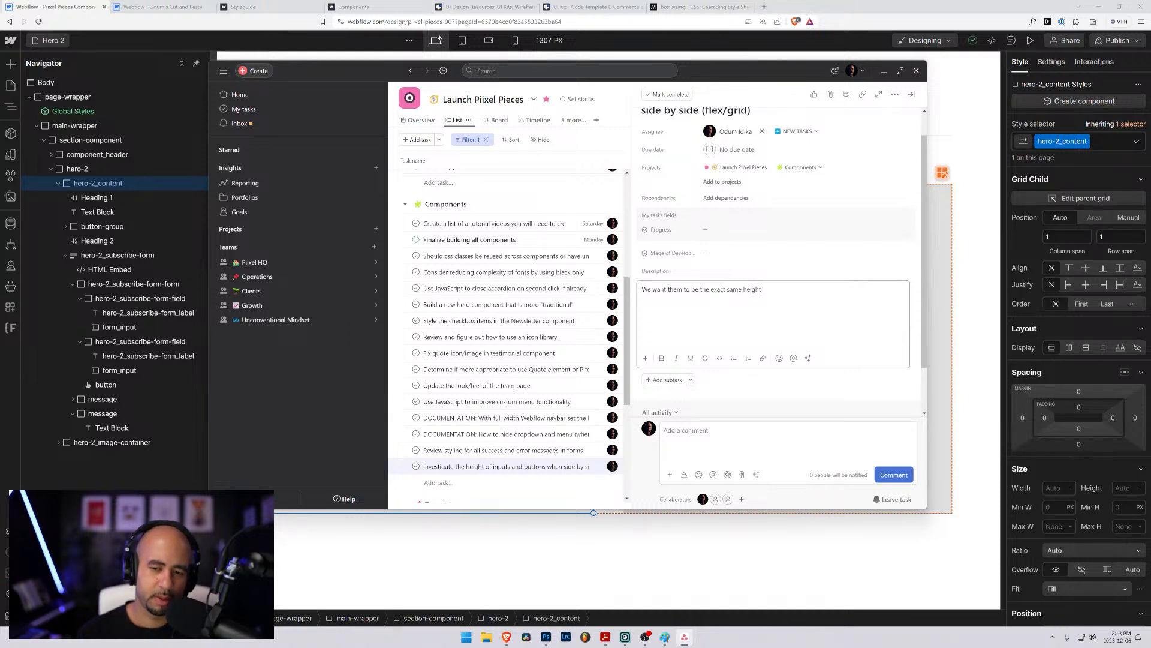
text(, the button and the )
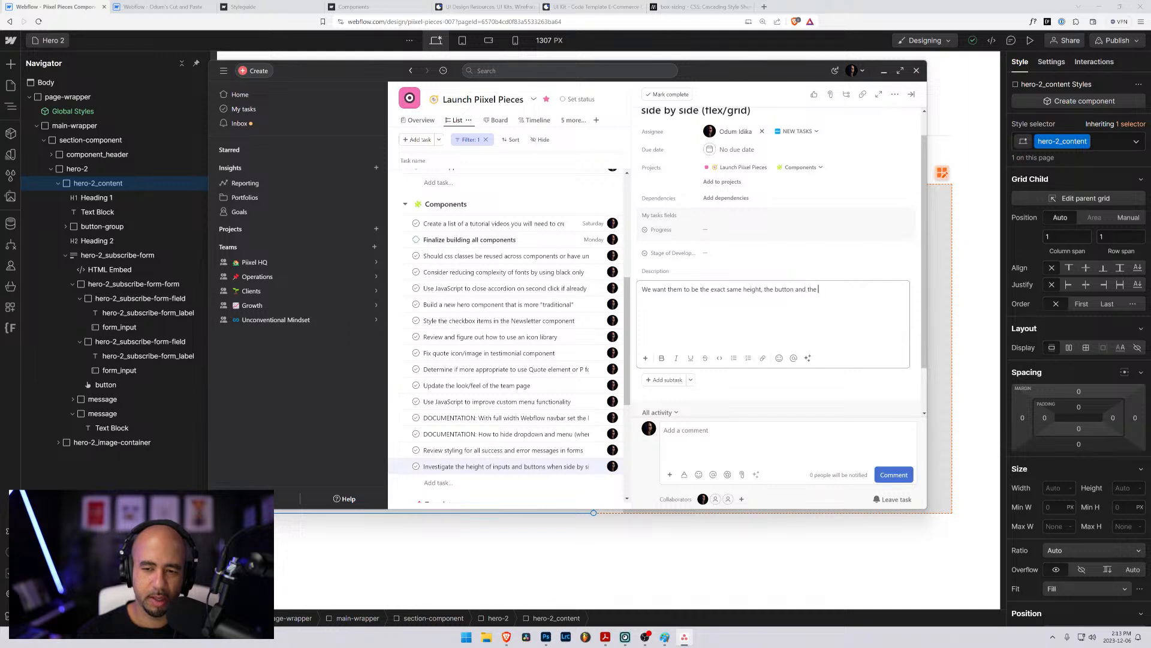
text(input text)
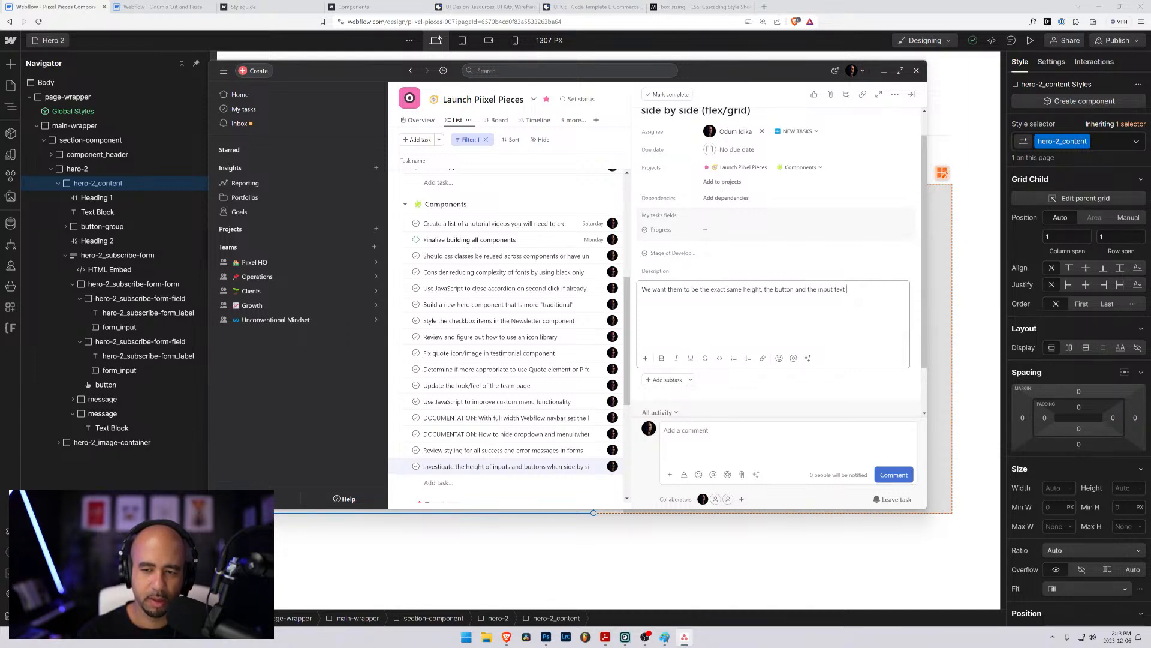
text( fie)
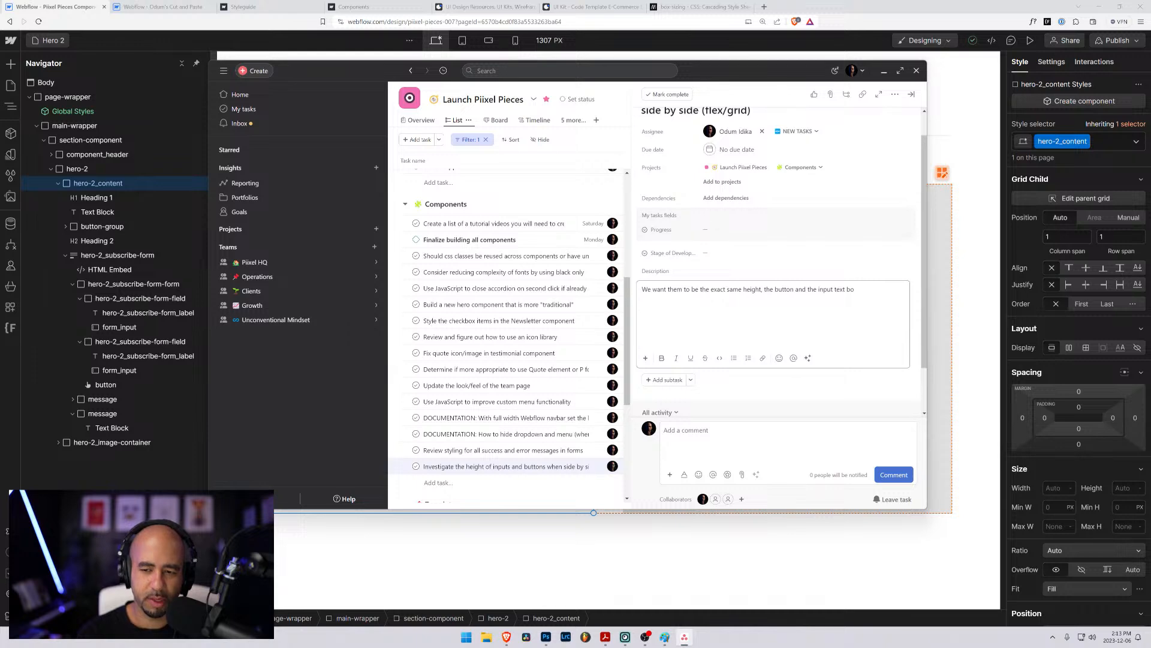
text(xes.)
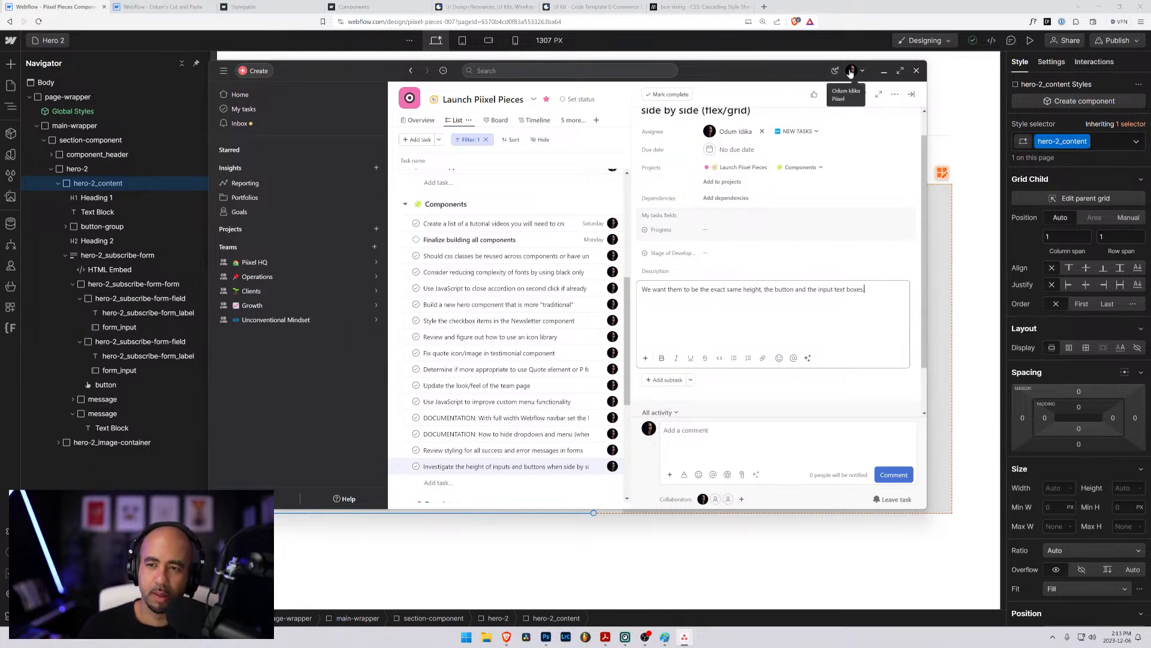
drag(696, 70, 1150, 153)
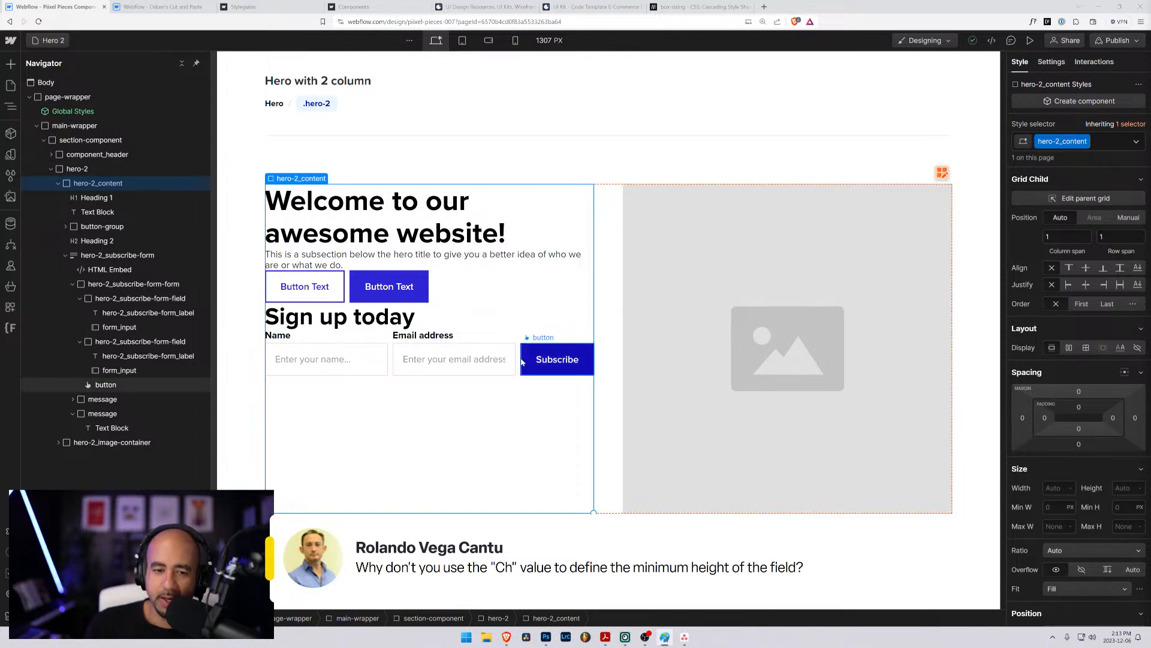
- Check the units available for the minimum height of the email field's form_input class, keeping REM
click(438, 357)
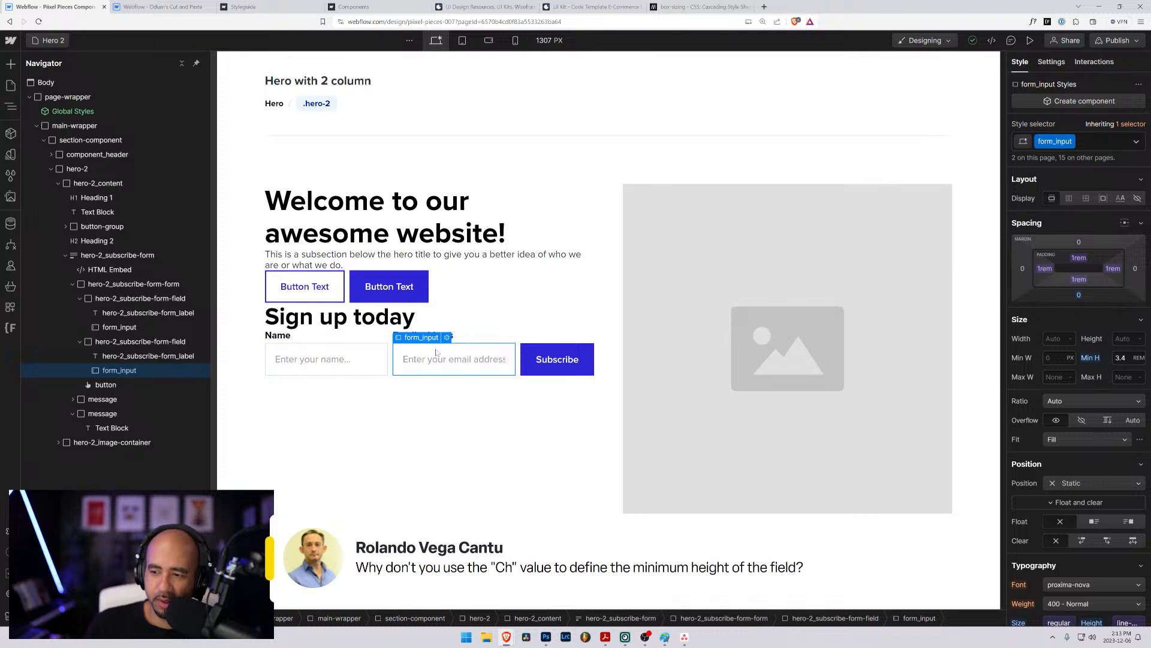
click(1142, 360)
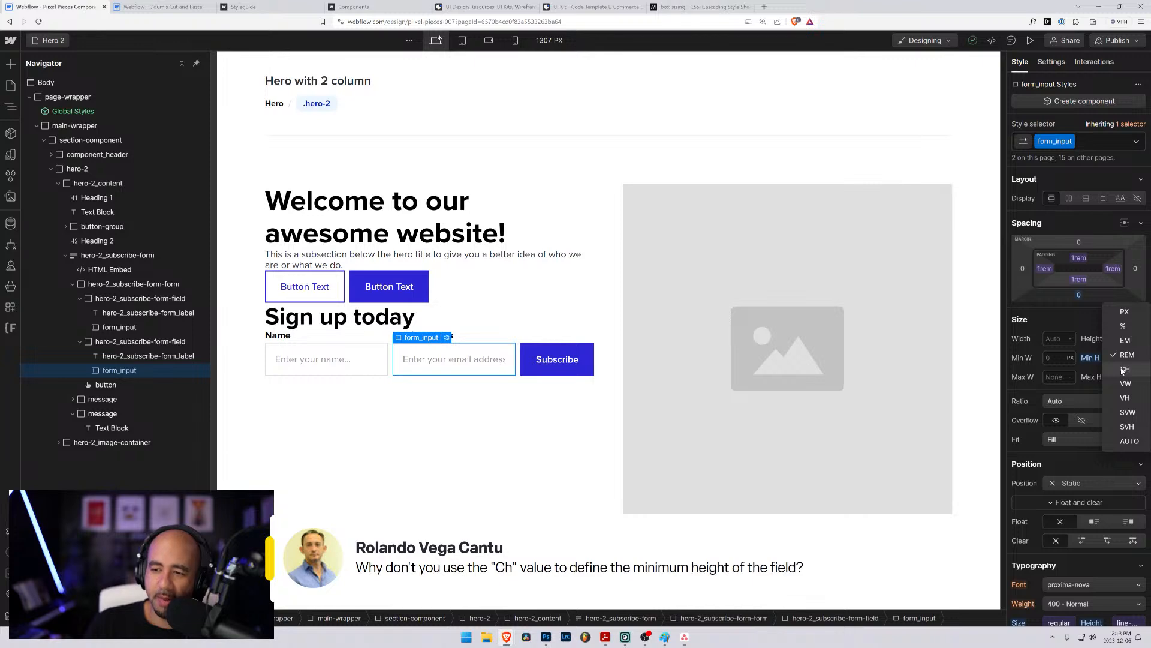
click(1125, 355)
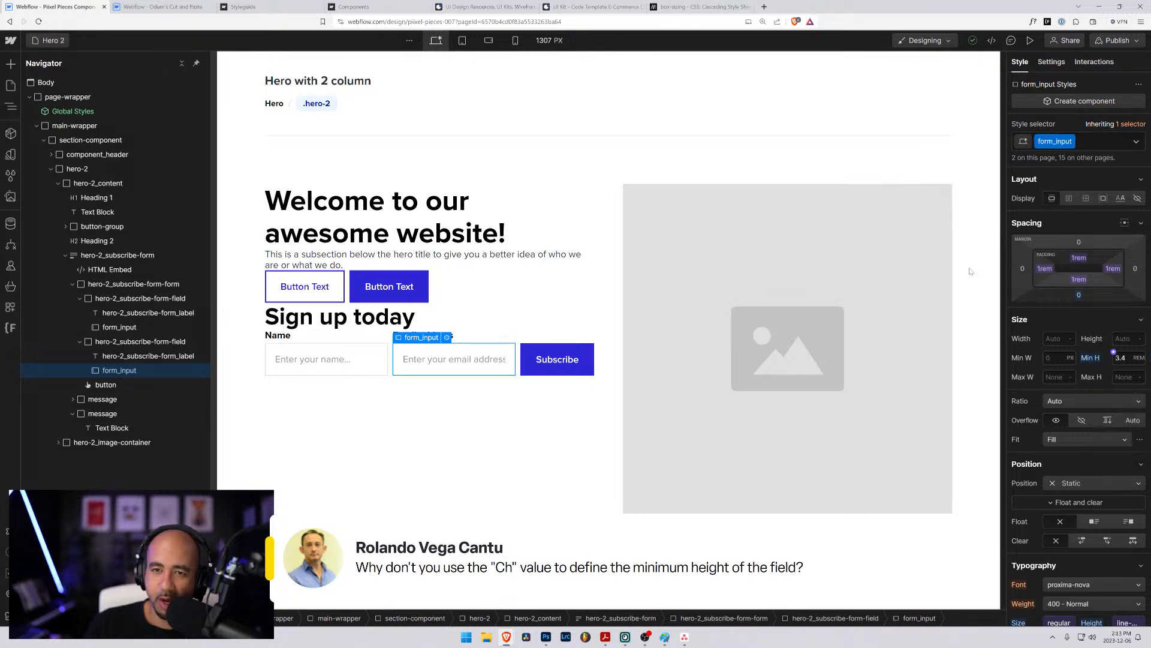
- Search the web for "ch unit css" in a new browser tab and open the MDN article on CSS values and units
click(764, 6)
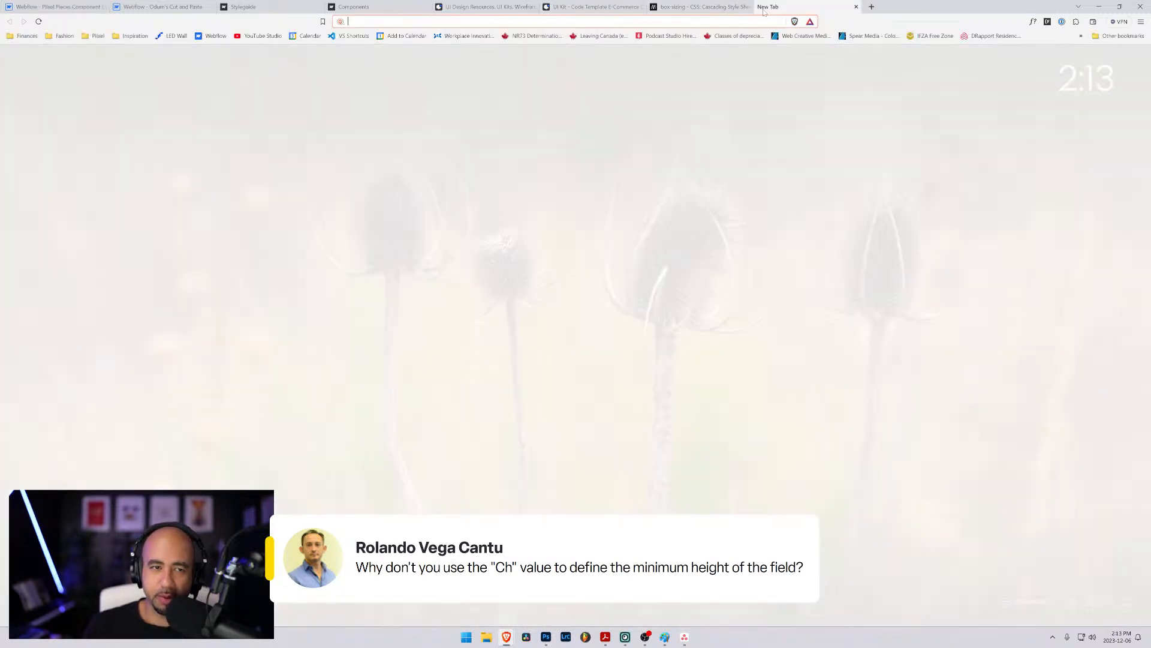
text(ch unit css)
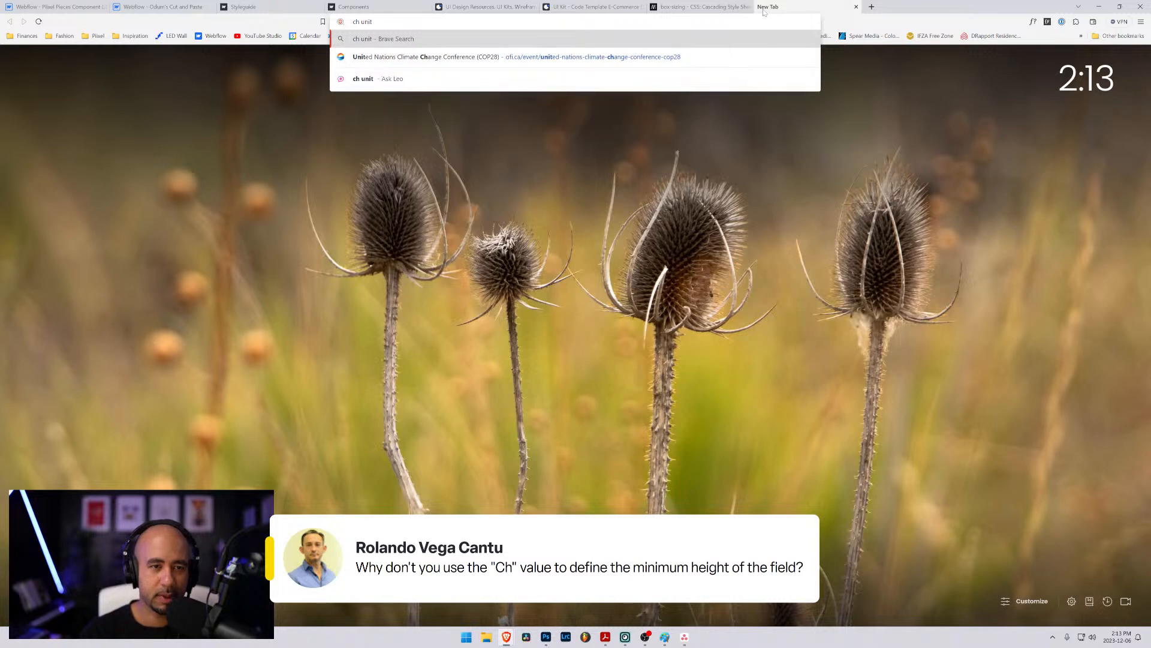
key(Return)
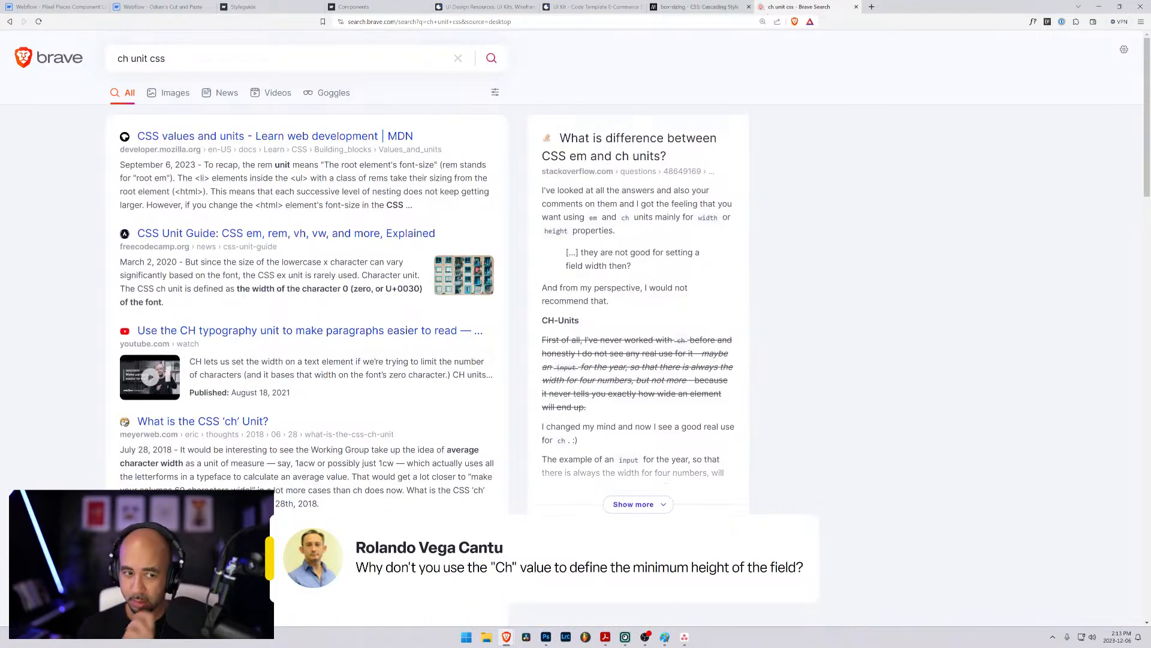
click(282, 139)
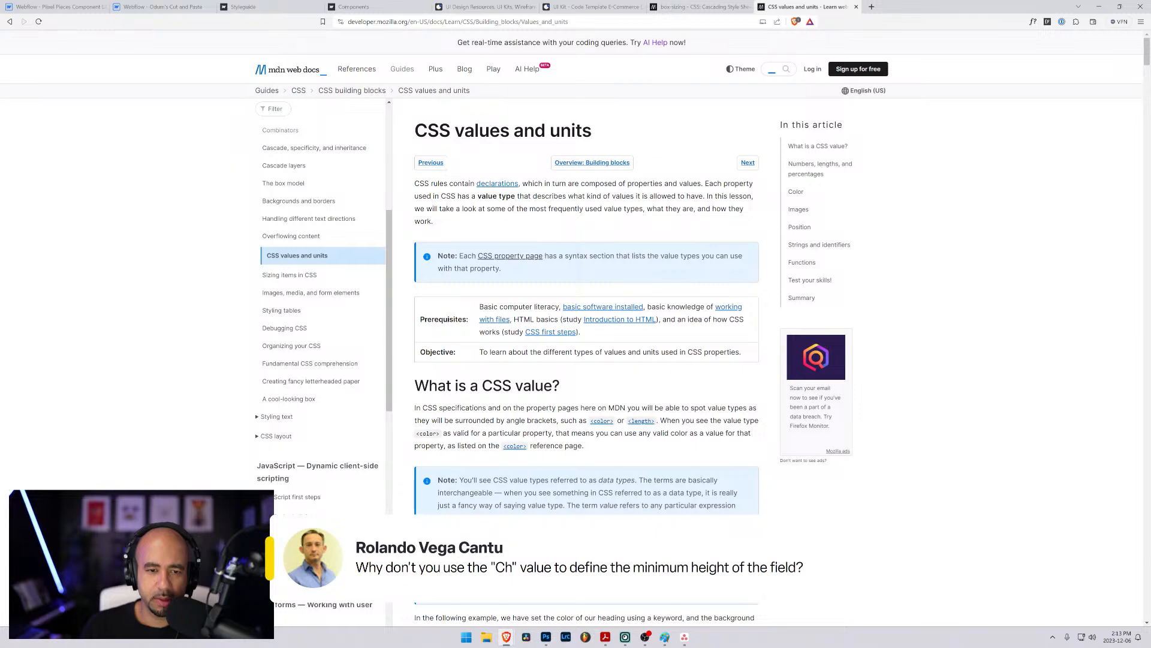
- Find the relative length units table in the MDN article and highlight the definition of the ch unit
scroll(618, 346, down, 8)
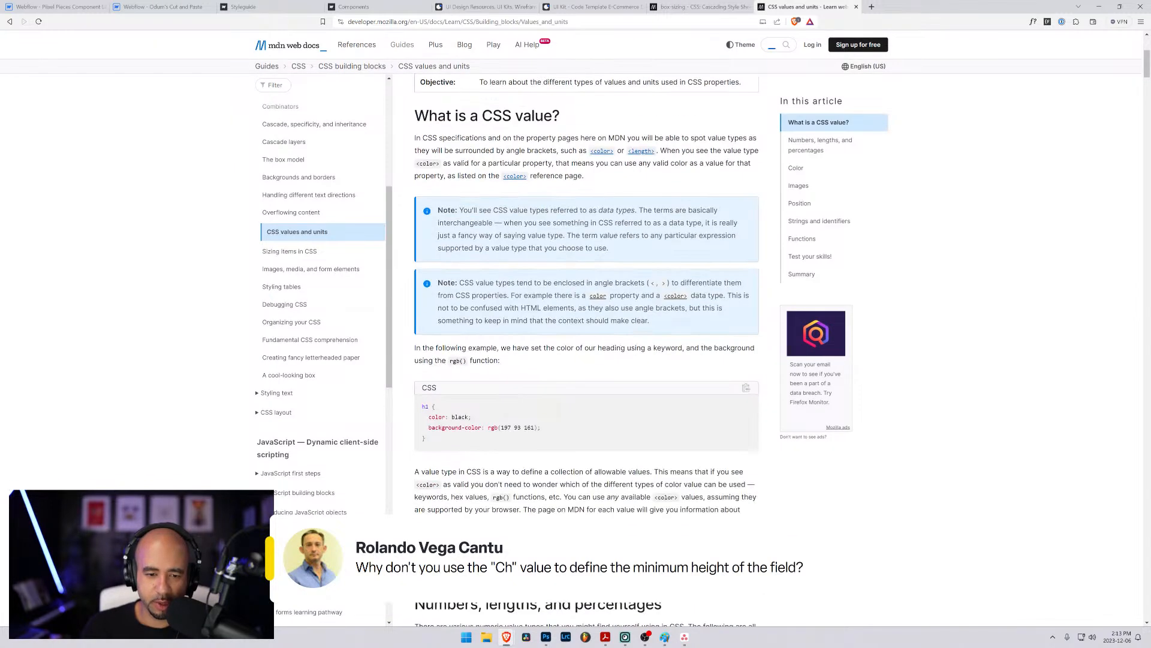
scroll(618, 346, down, 7)
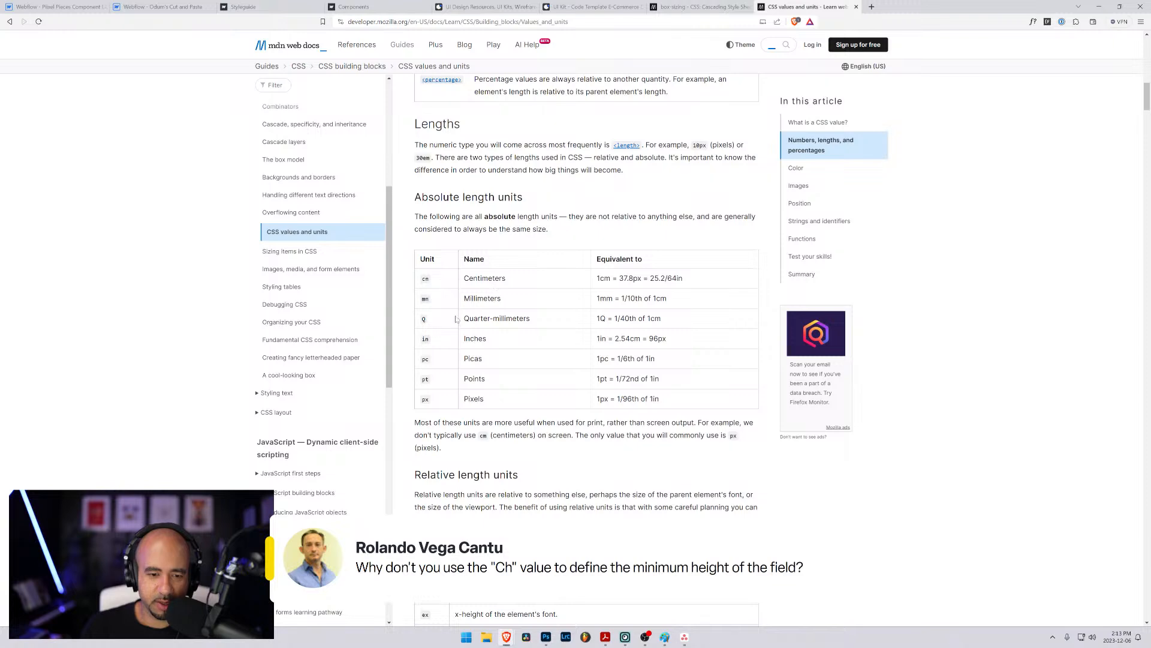
scroll(428, 329, down, 5)
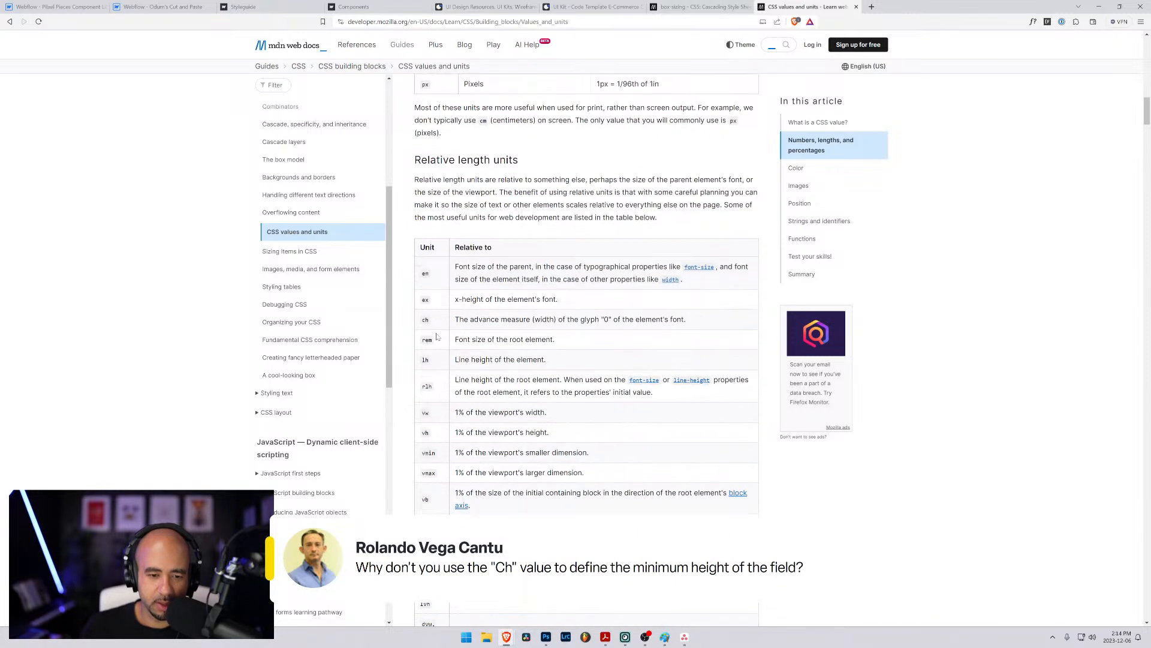
drag(464, 319, 695, 328)
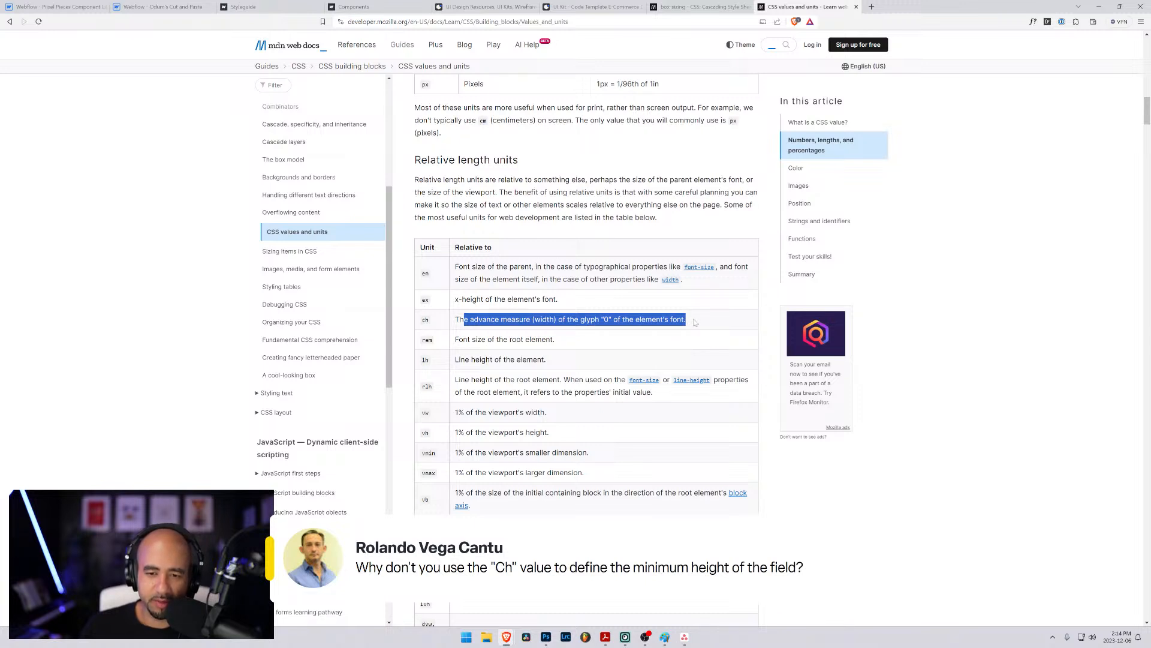
click(694, 323)
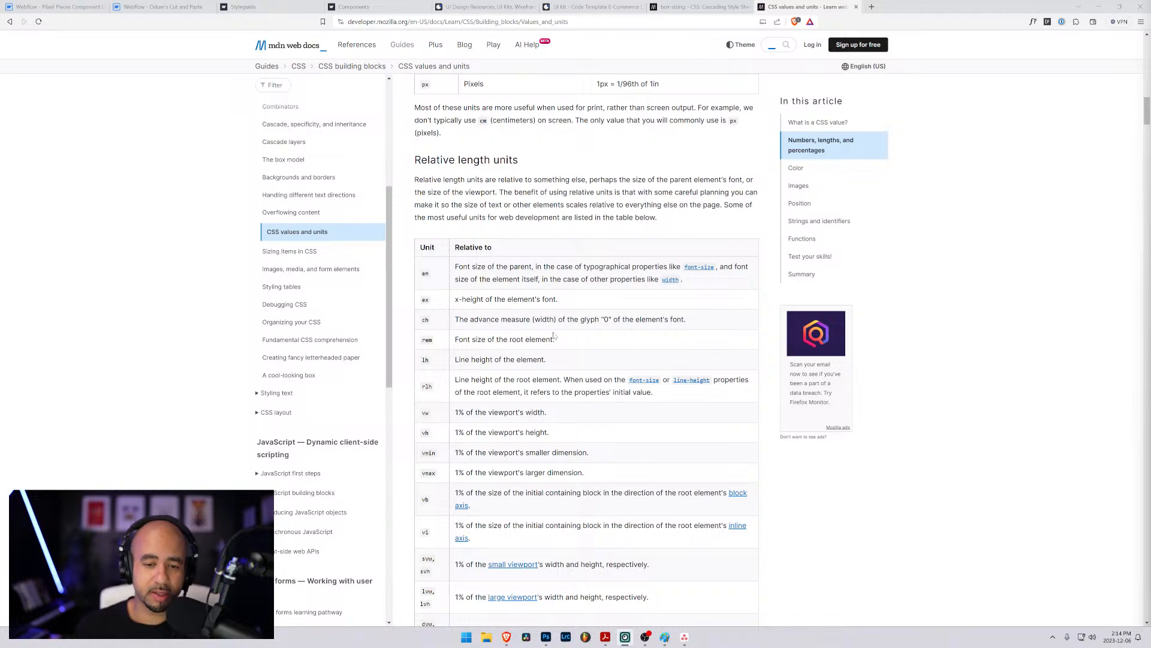
scroll(552, 335, down, 3)
drag(454, 232, 702, 236)
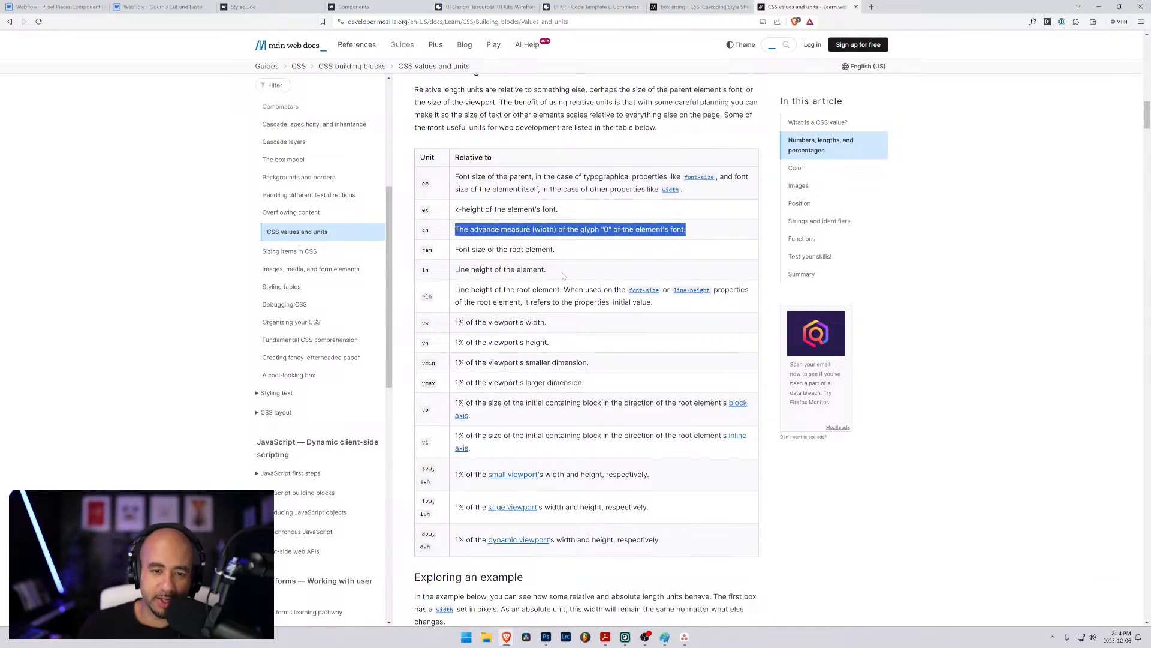
- Compare the rem, em, vw and vh definitions in the relative length units table and return to the Webflow designer
drag(454, 250, 605, 260)
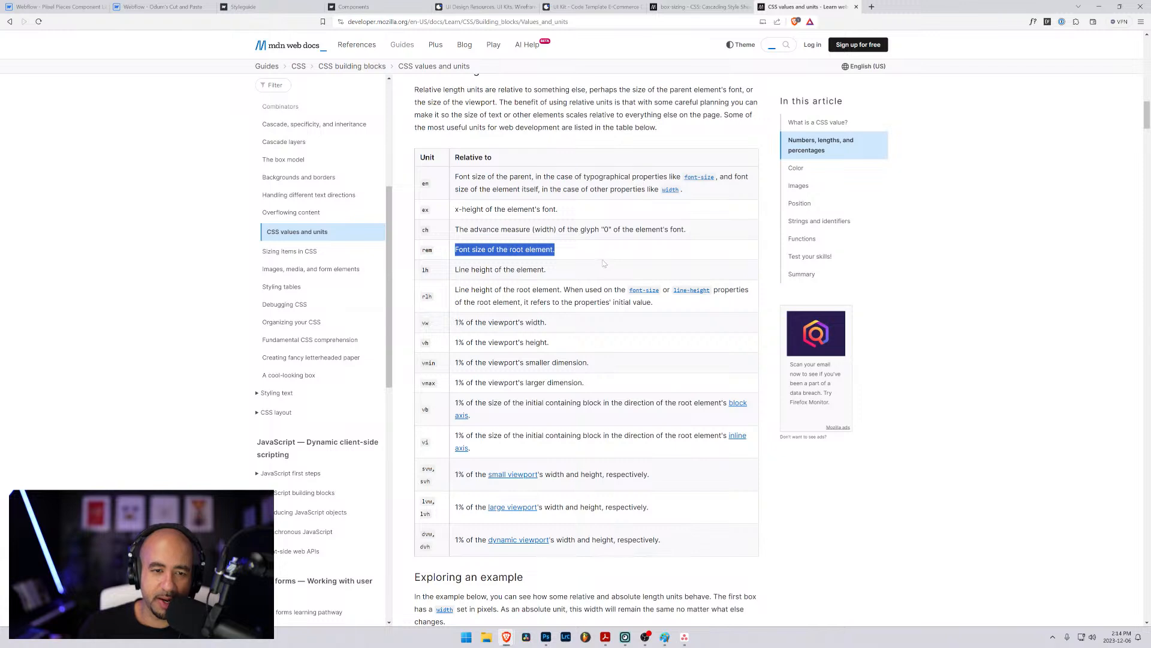
drag(454, 176, 721, 204)
click(701, 197)
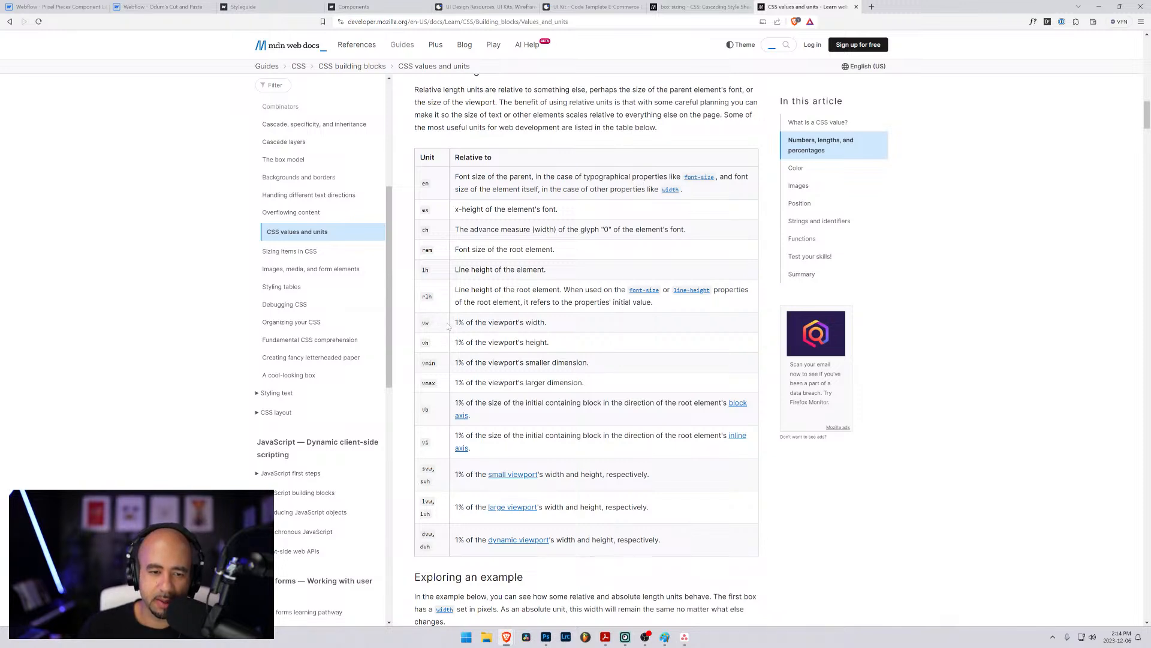
drag(566, 348, 422, 322)
click(547, 341)
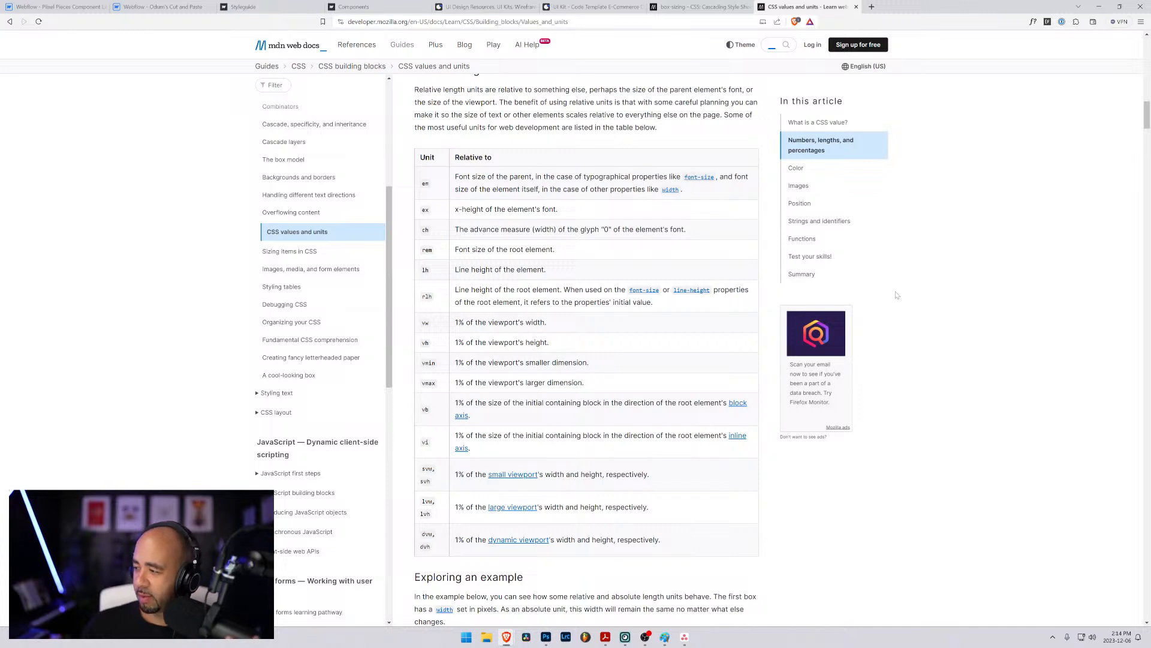
click(58, 7)
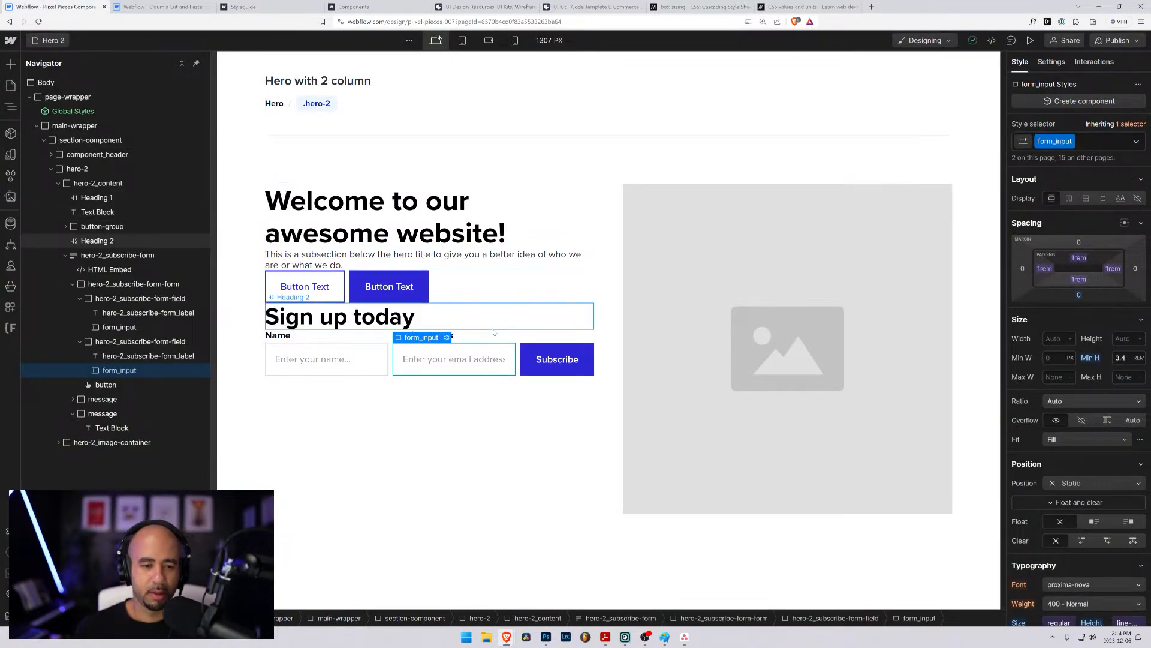
click(519, 367)
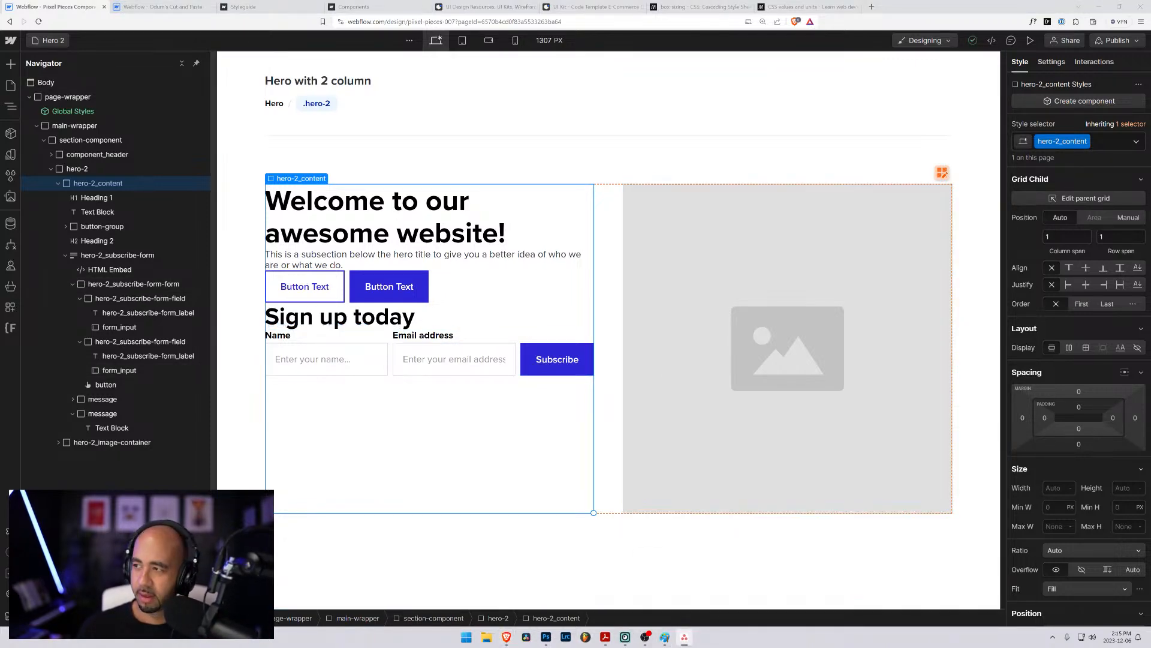
- Add "Check out ch unit if that would help solve the issue." to the Asana task's description and return to Webflow
drag(1150, 106, 393, 107)
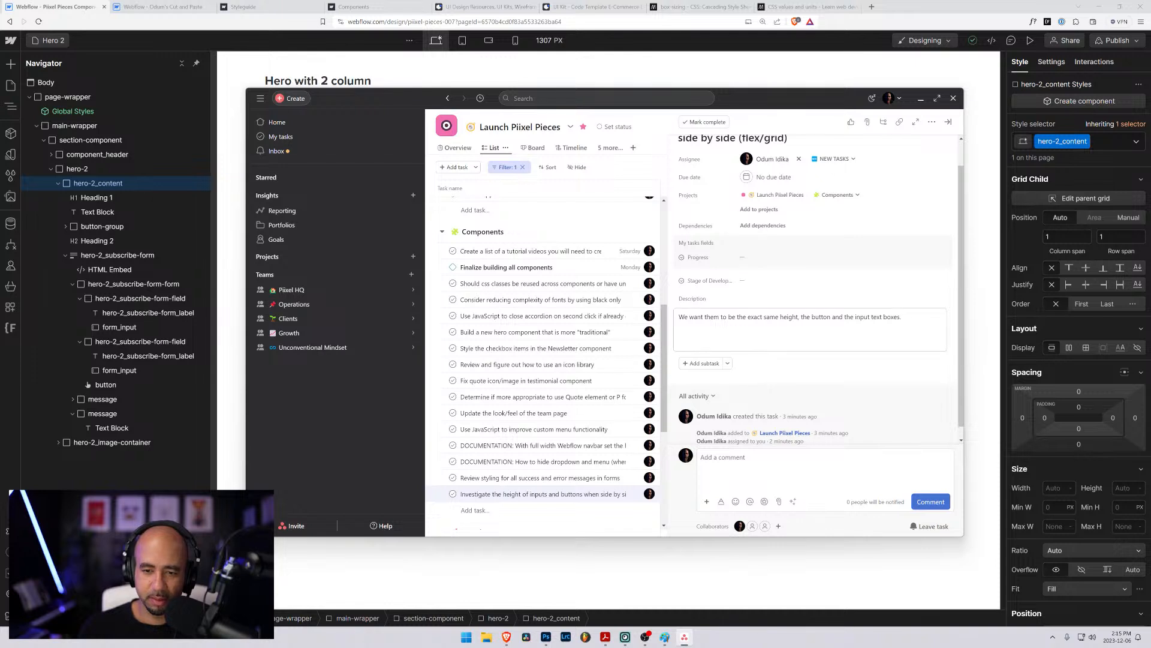
click(902, 317)
key(Return)
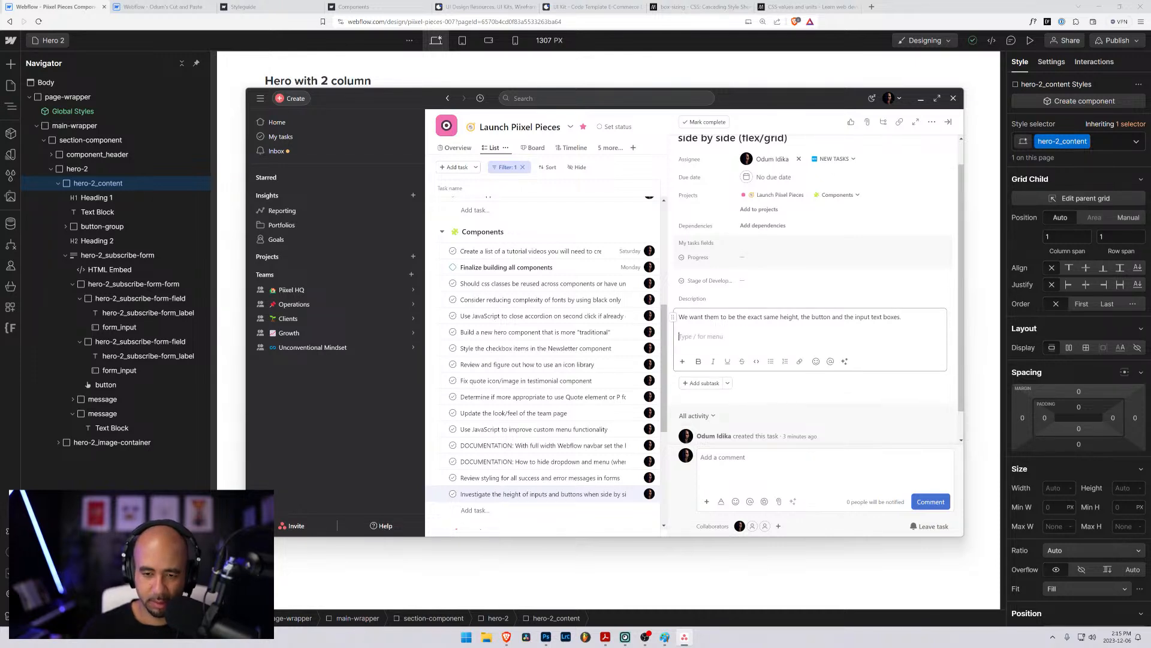
text(Check out)
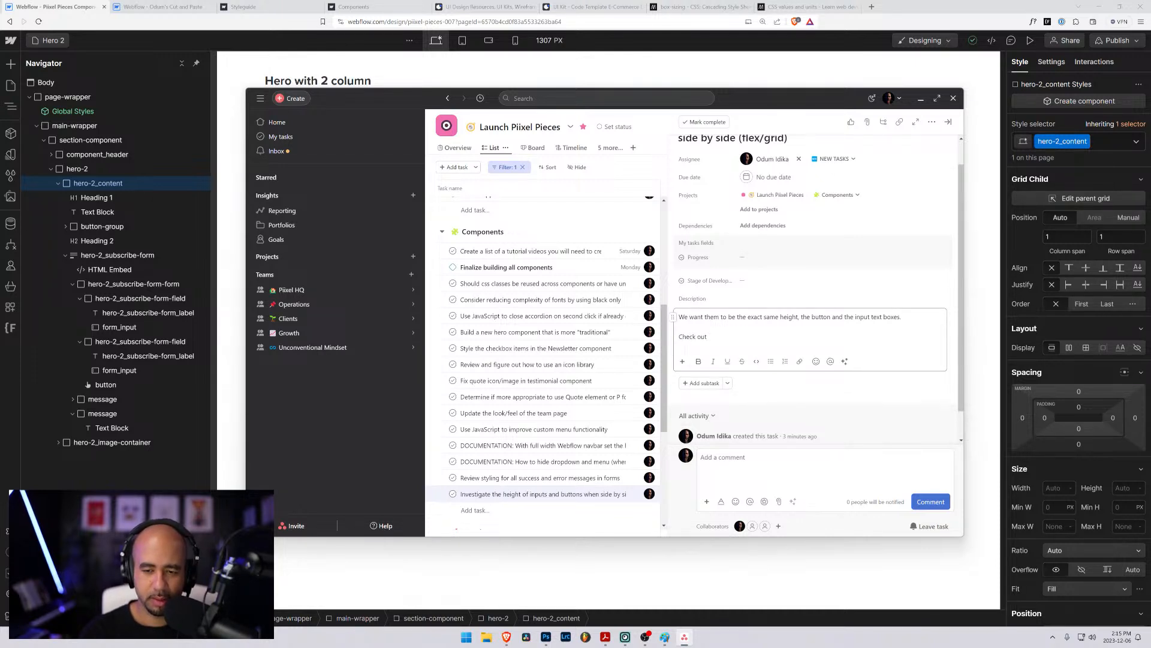
text( CH)
key(BackSpace)
key(BackSpace)
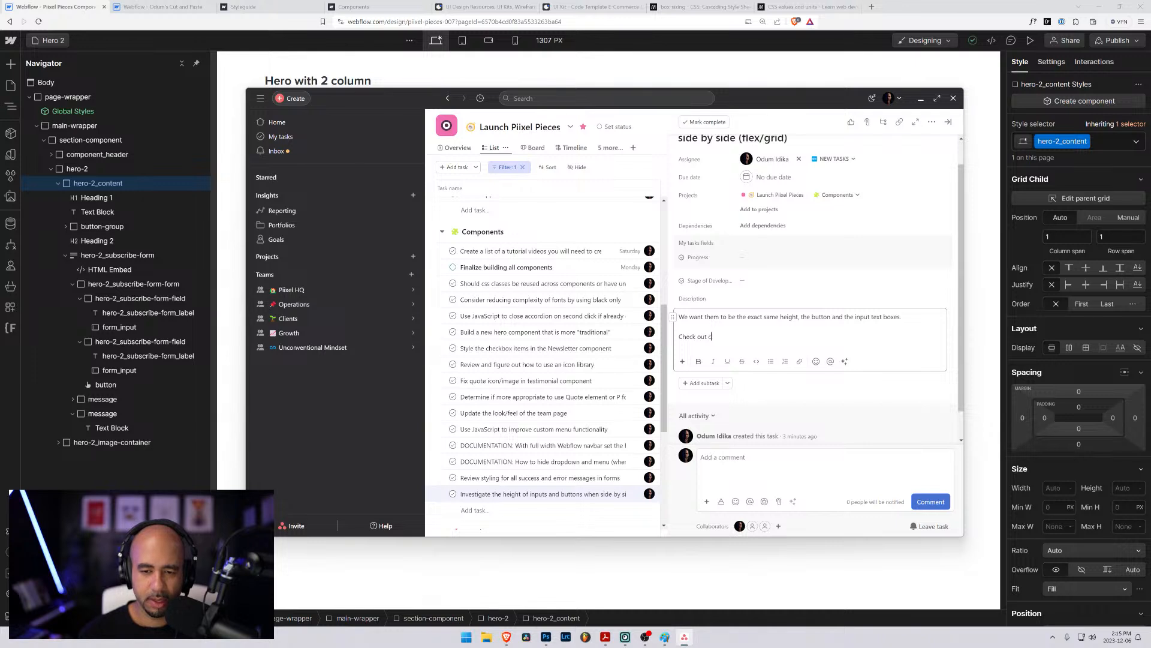
text(ch unit if that would hel)
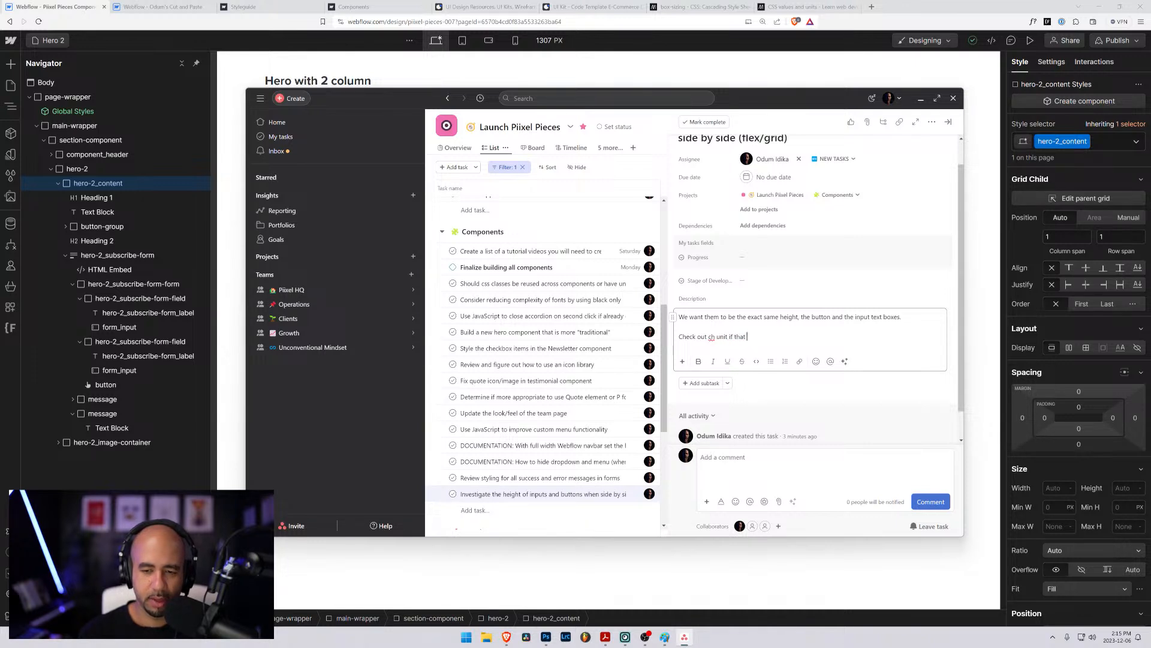
text(solve thi)
text(issue.)
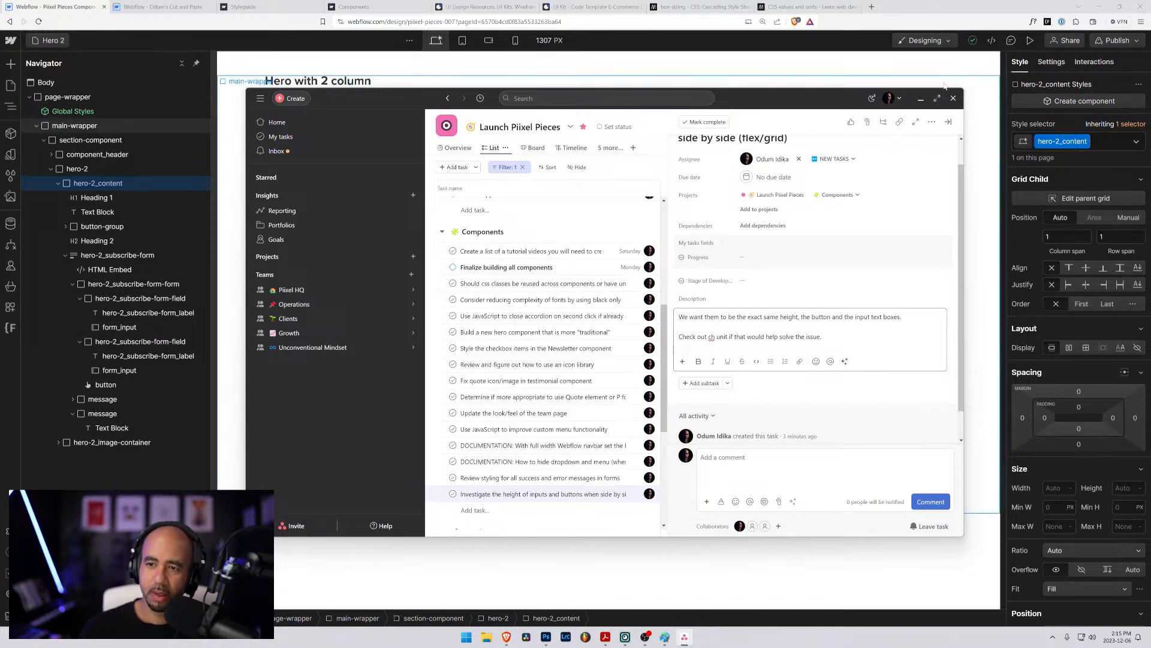
drag(759, 100, 1150, 113)
key(alt+Tab)
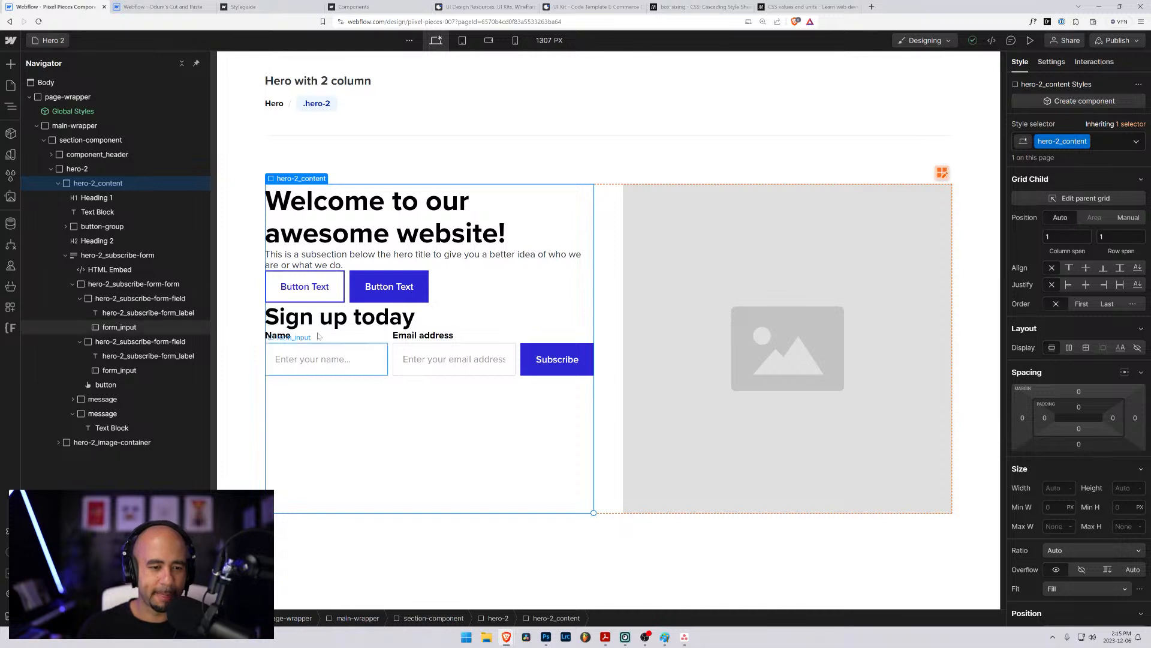
- Narrow the canvas preview to 1087 px and collapse the subscribe form's element tree in the Navigator
click(394, 362)
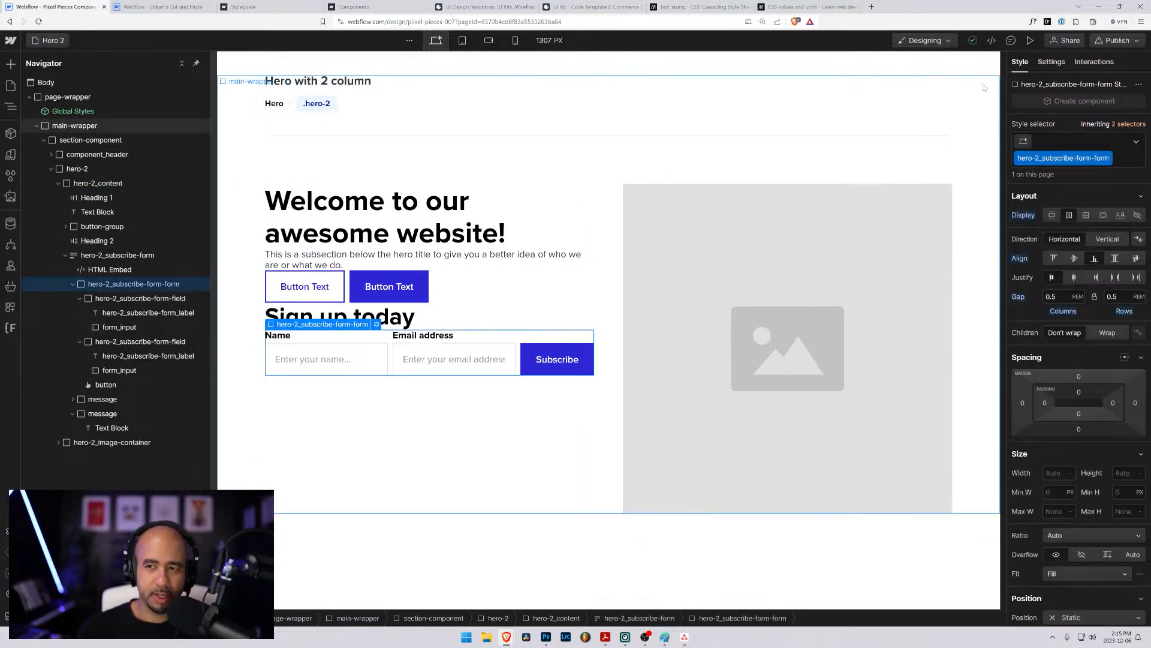
drag(1003, 102, 939, 111)
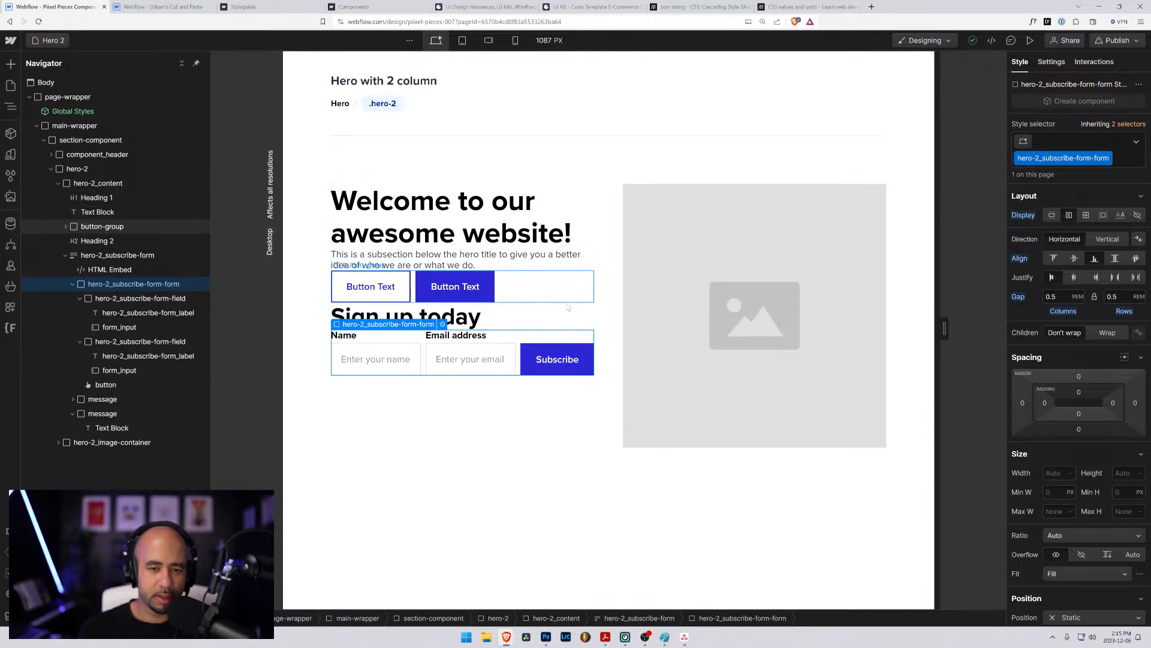
click(601, 256)
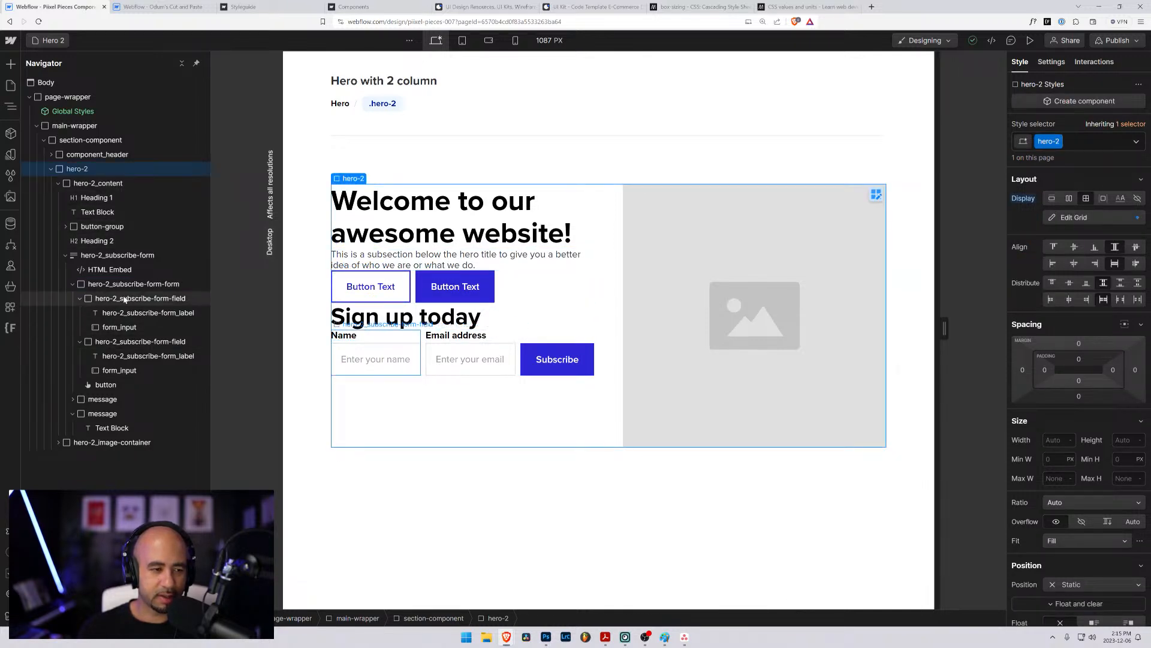
click(71, 284)
click(65, 256)
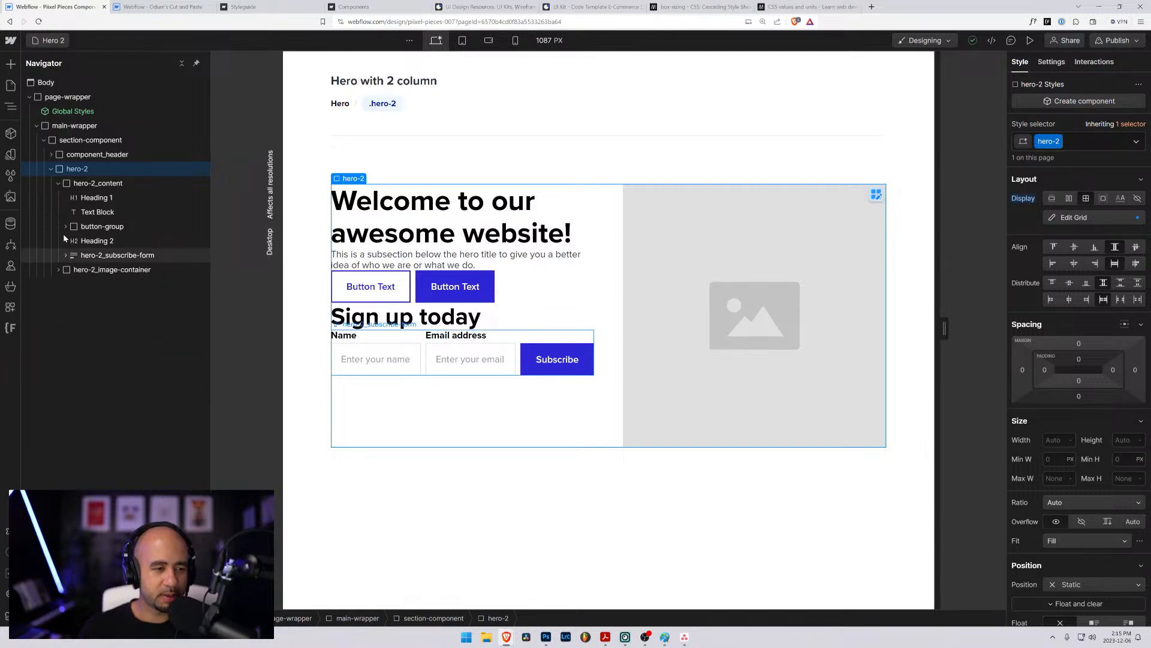
- Align the hero-2_content block to the vertical center of its grid cell
click(72, 188)
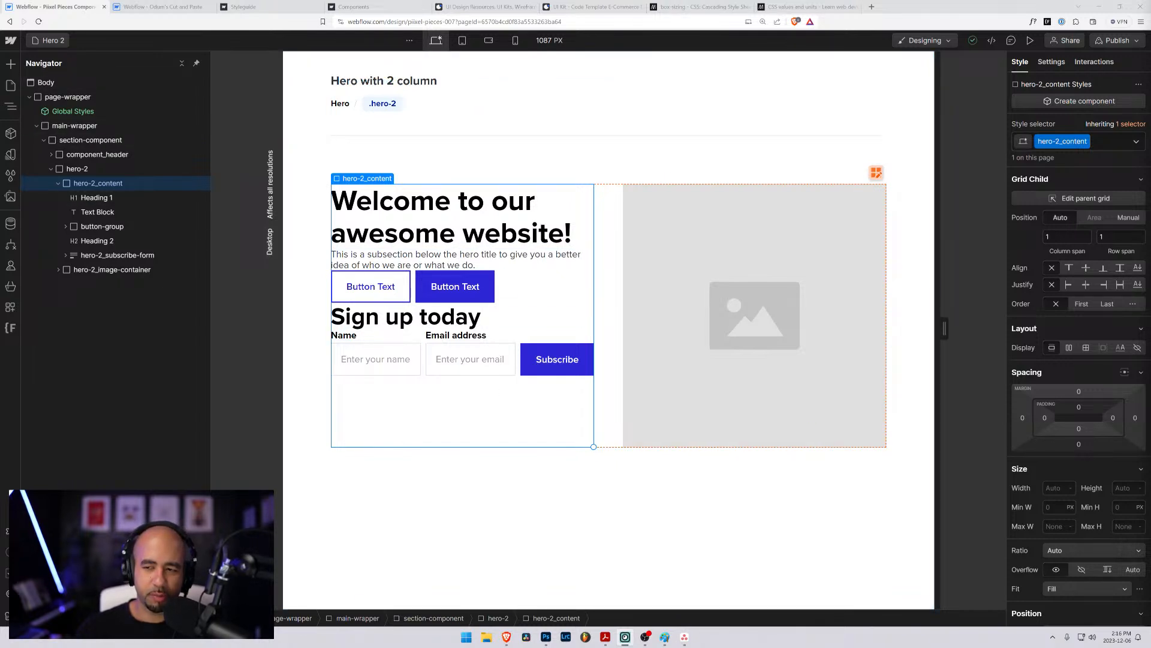
click(1087, 269)
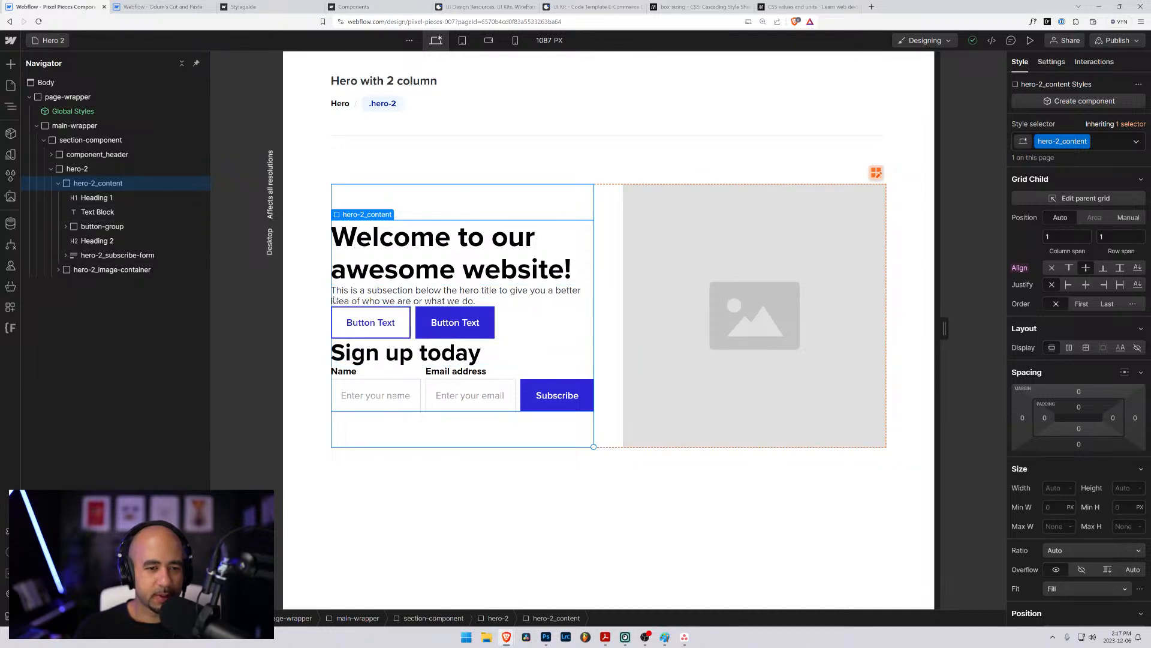
click(318, 195)
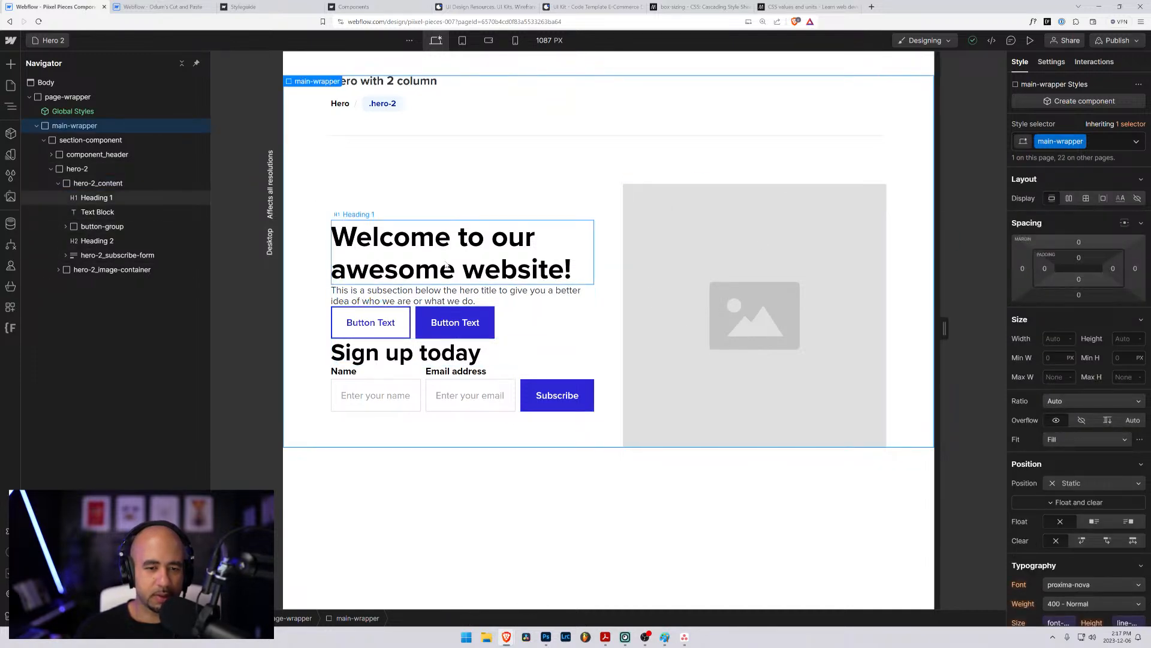
click(75, 200)
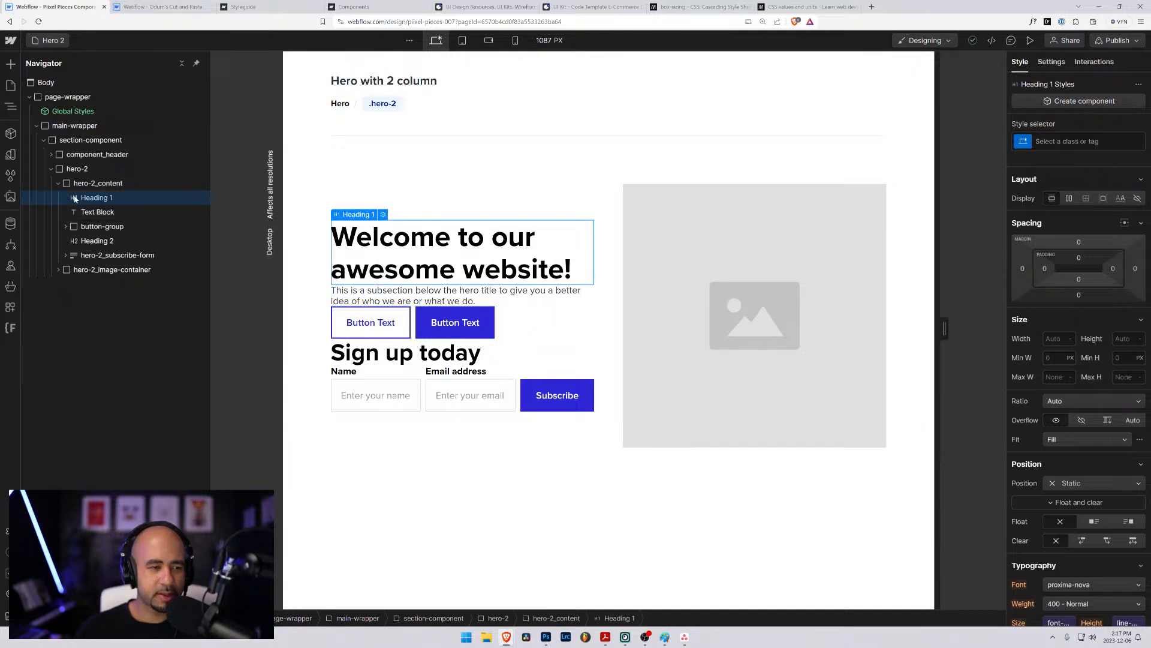
click(1031, 143)
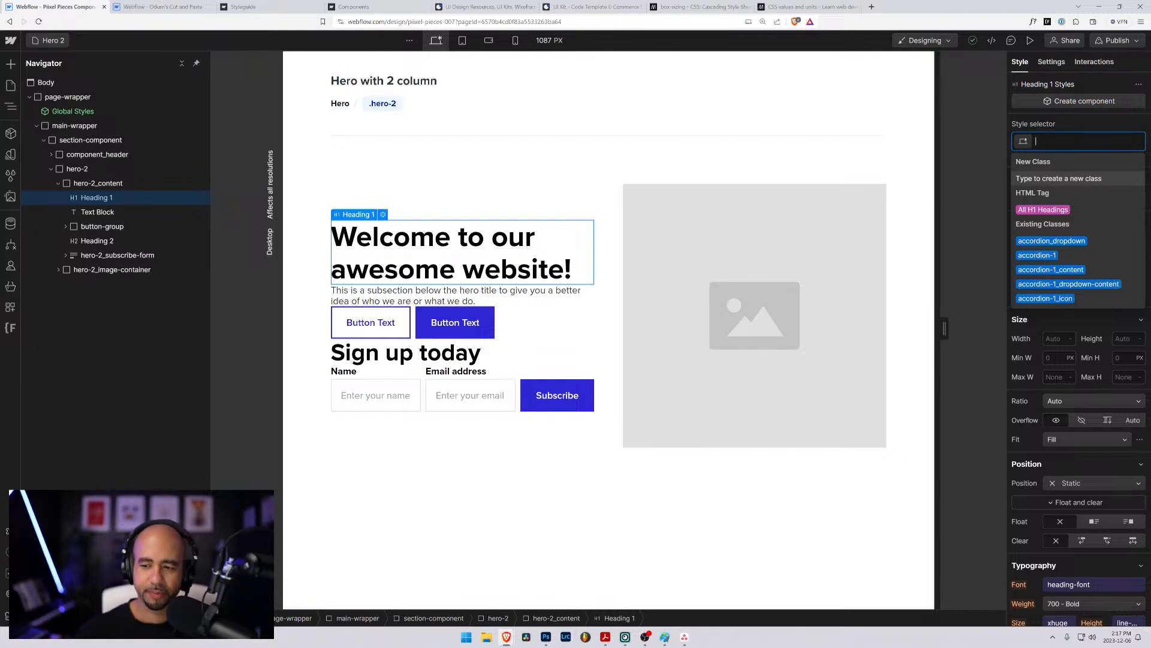
scroll(1094, 442, down, 3)
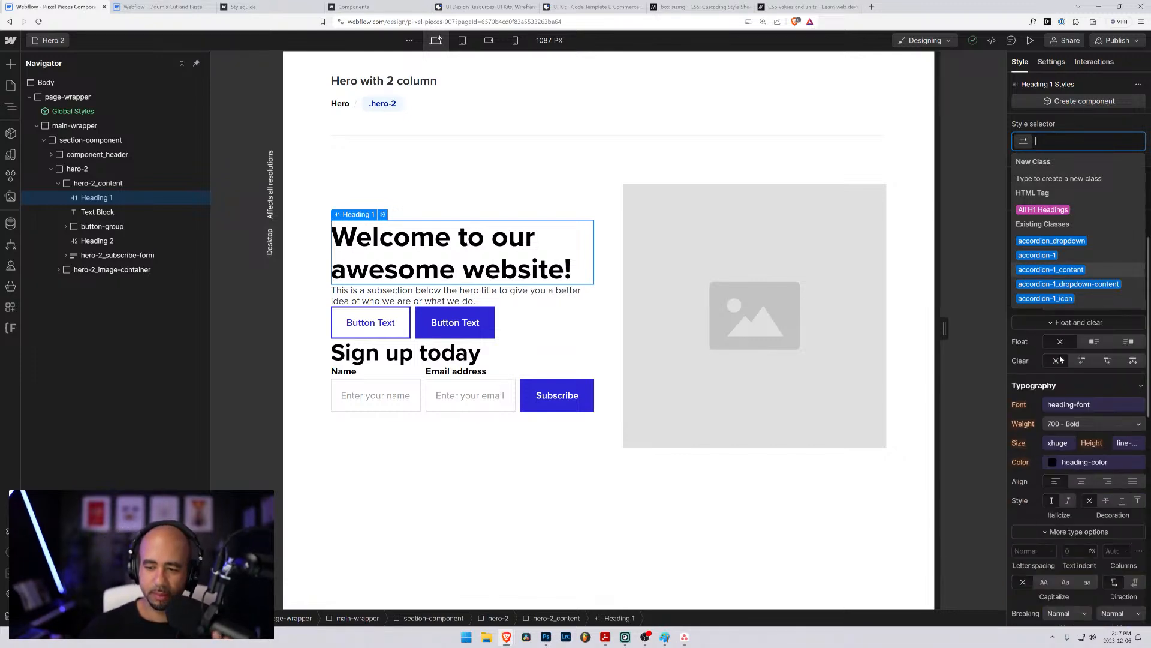
click(1128, 443)
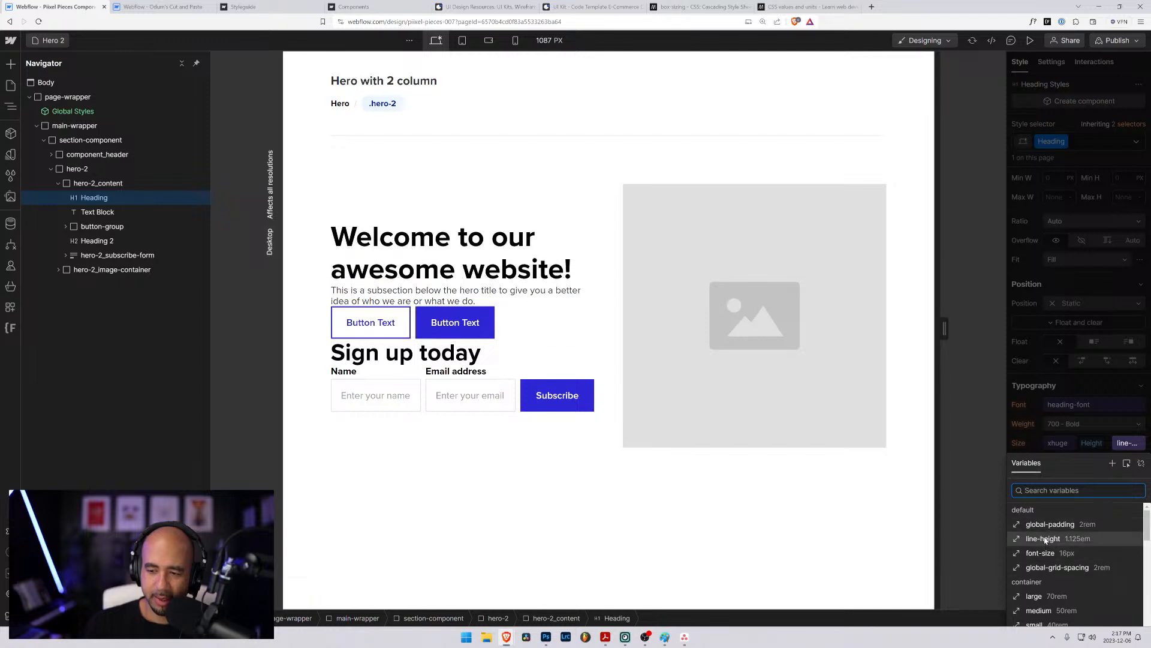
click(1045, 539)
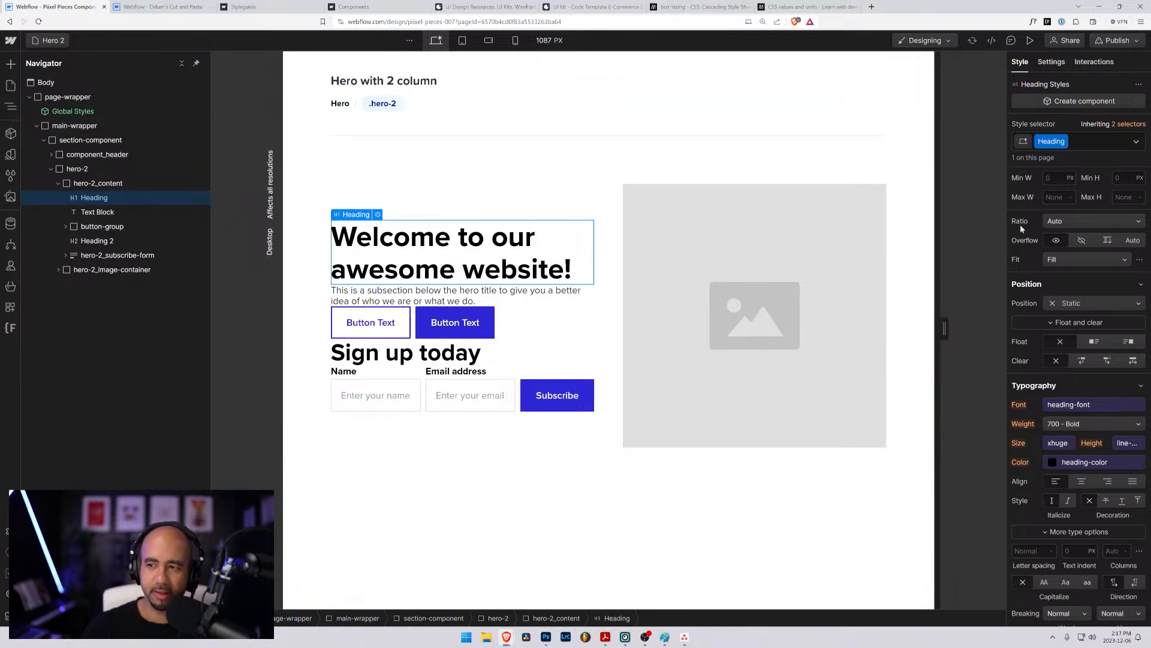
click(1081, 139)
key(BackSpace)
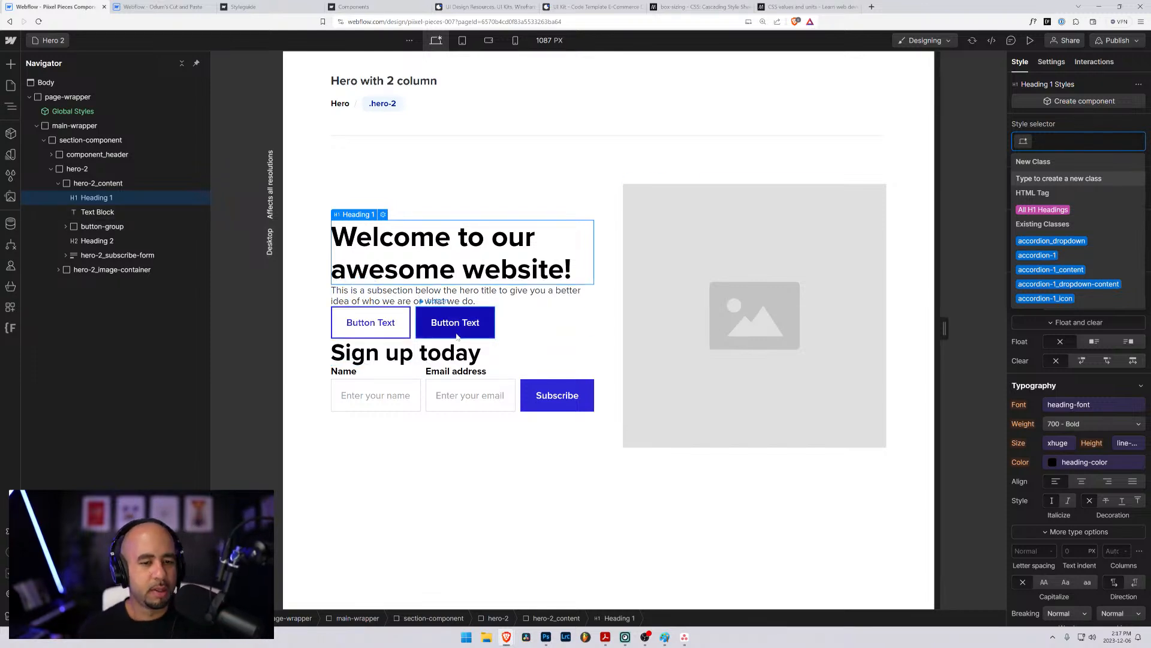
- Create a new class named border-bottom-1 on the "Welcome to our awesome website!" heading
click(509, 301)
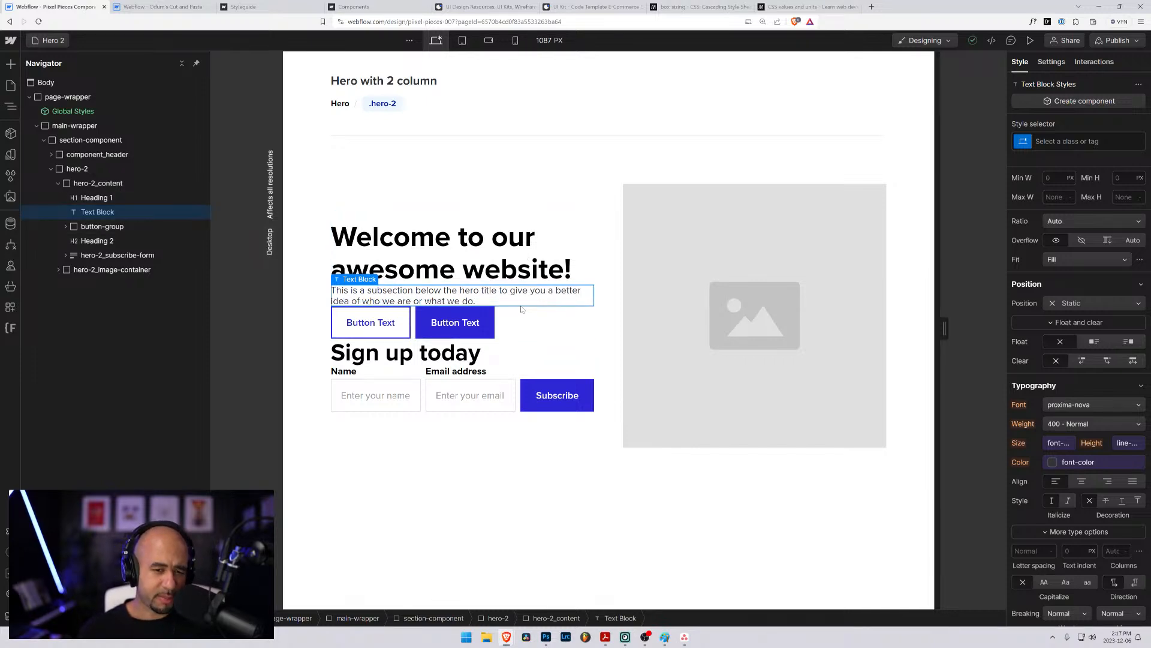
click(525, 266)
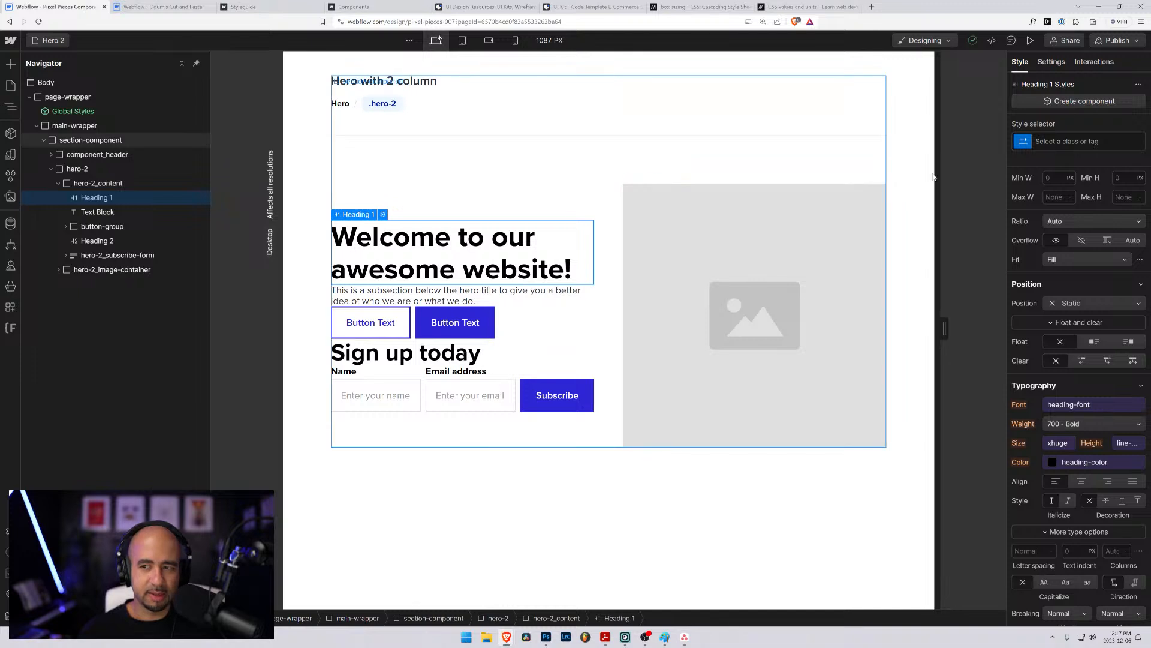
click(1056, 141)
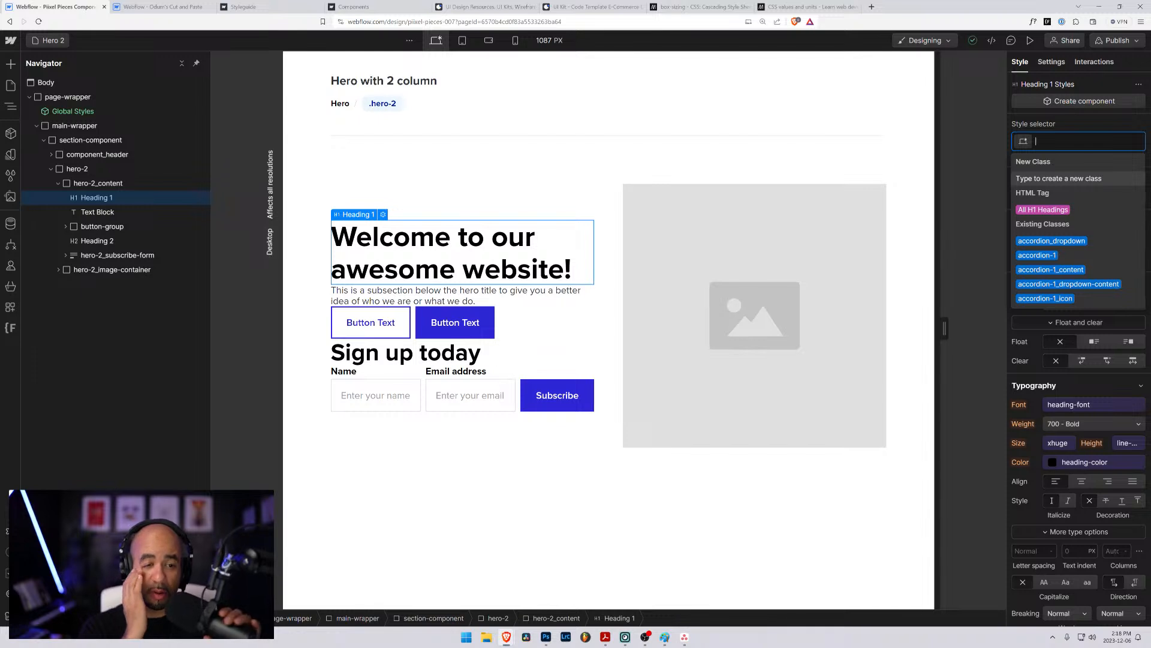
text(b)
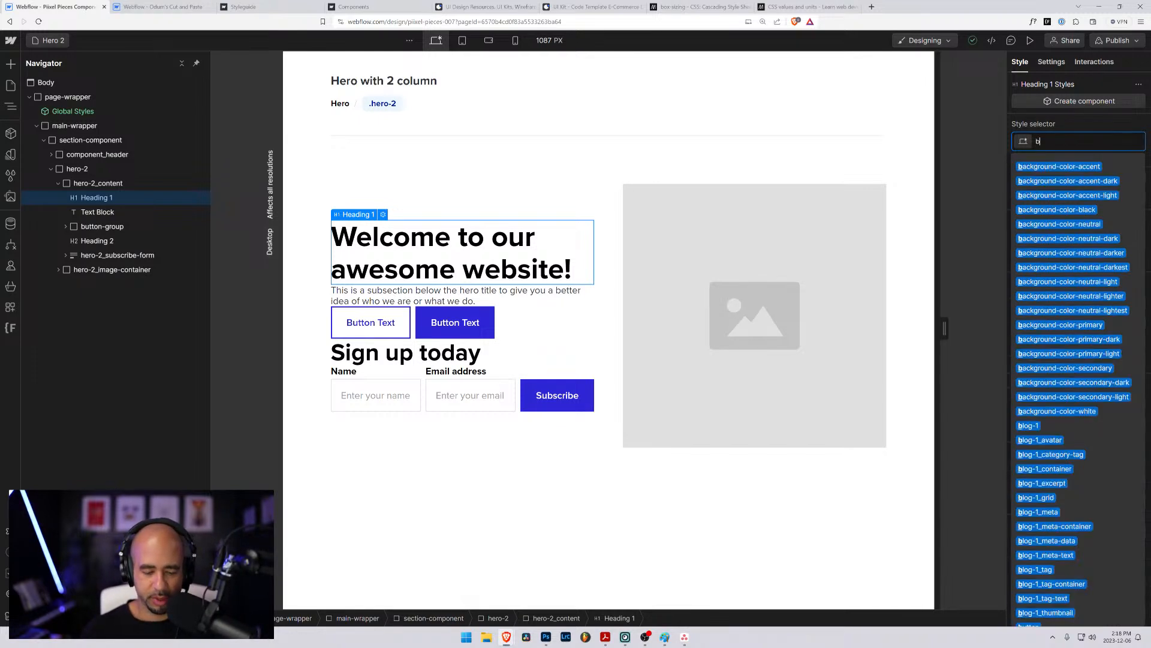
text(order-bottom-1)
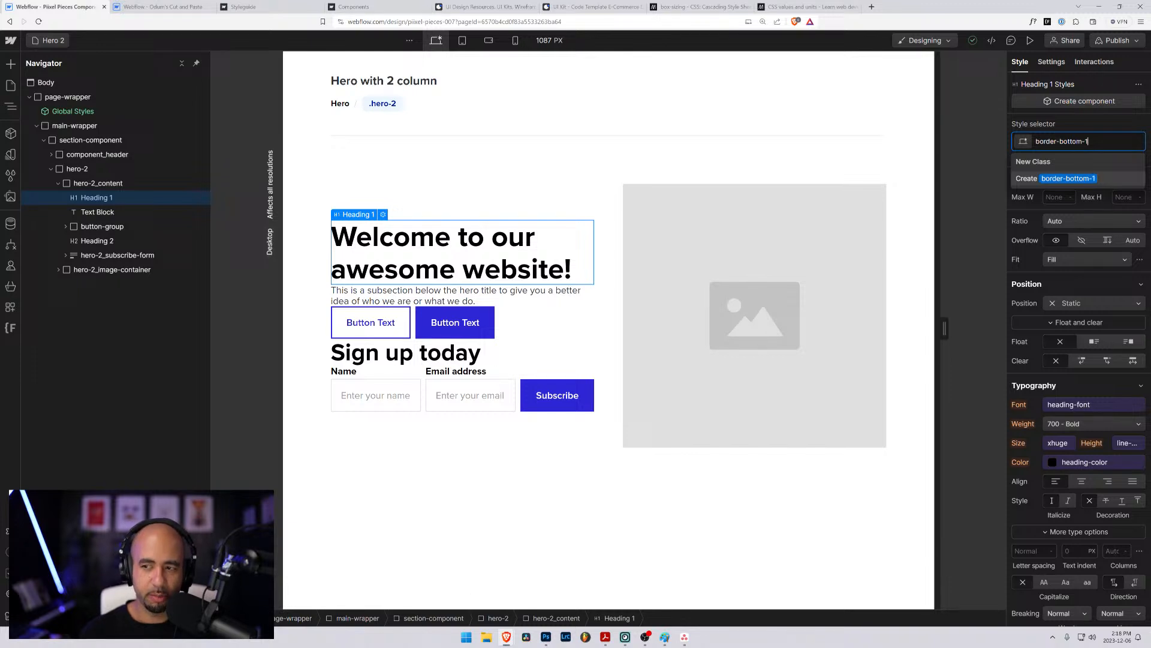
key(Return)
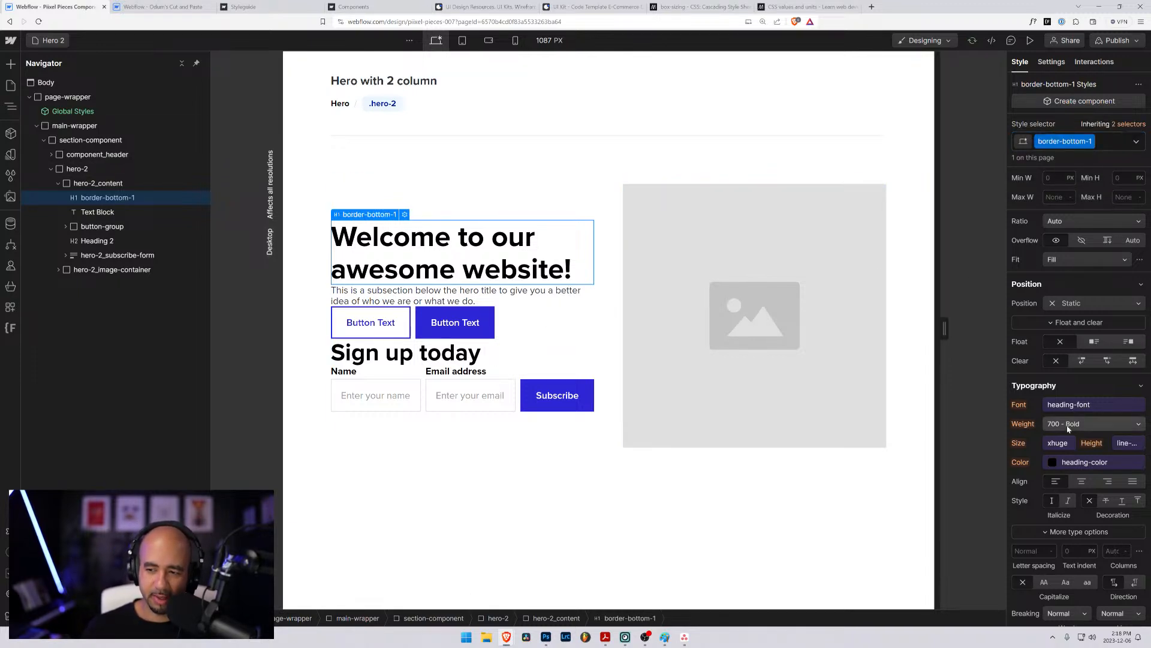
- Set the bottom margin of the border-bottom-1 class to 1rem and select the text block below the heading
scroll(1057, 257, up, 3)
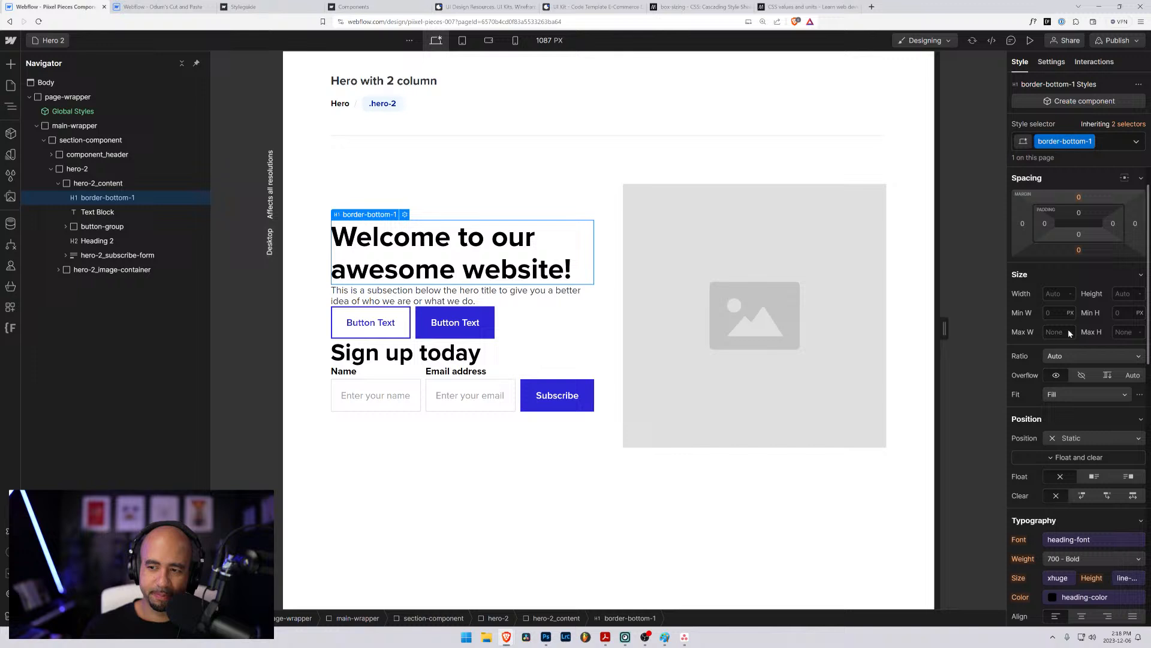
click(1079, 250)
text(1rem)
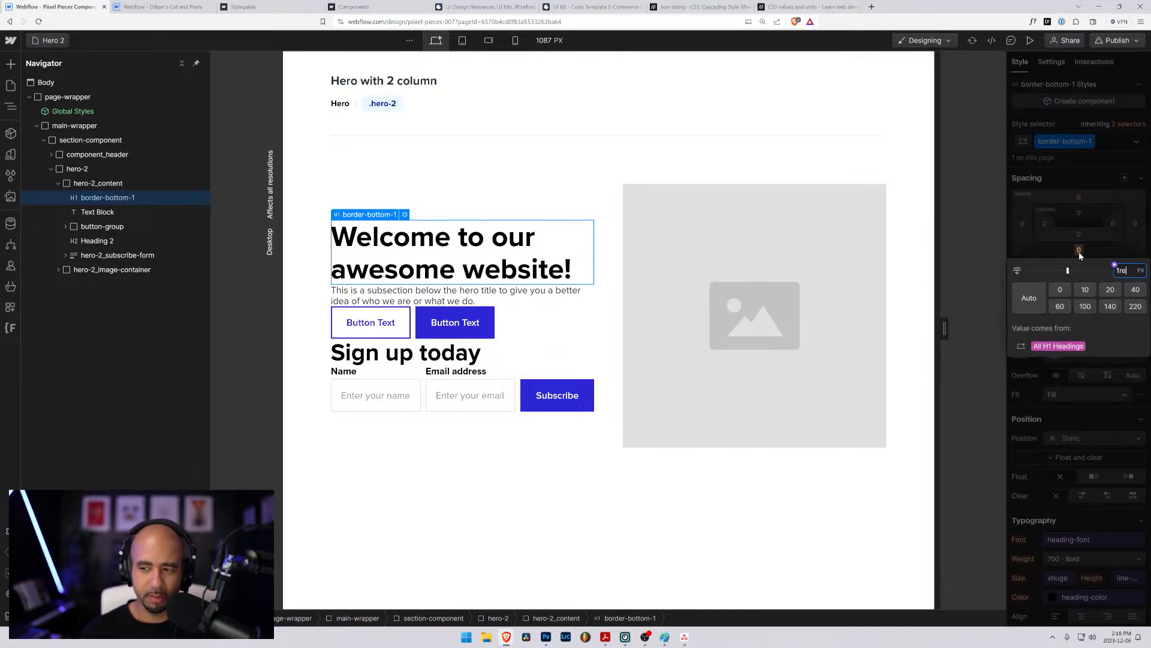
key(Return)
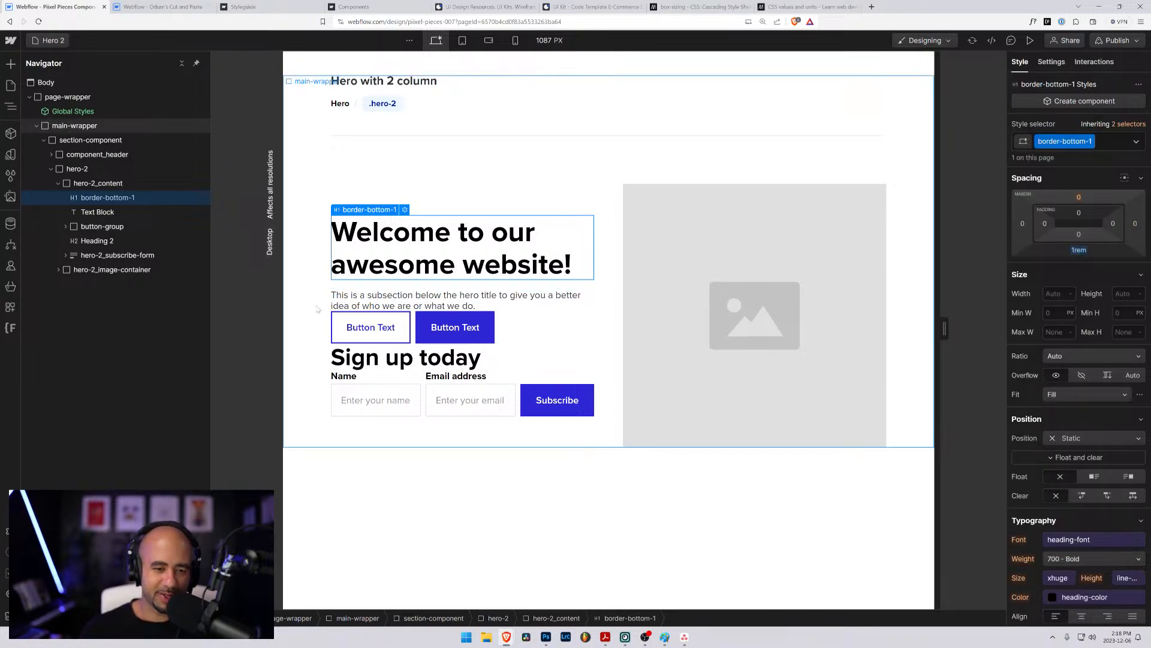
click(429, 302)
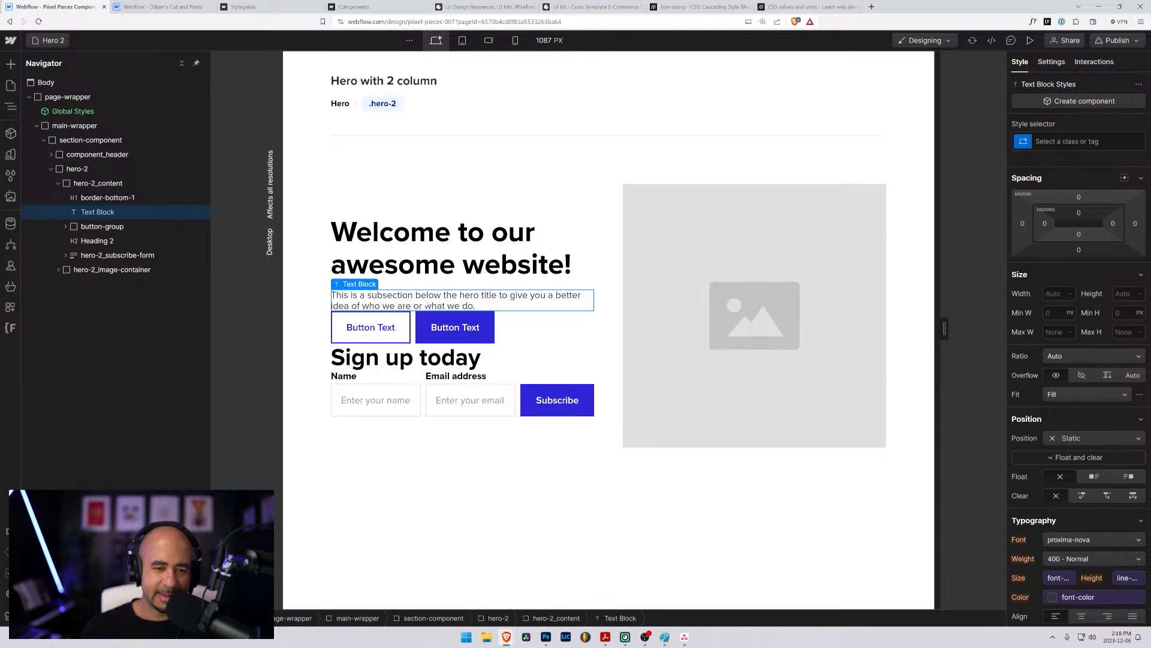
- Apply the existing border-bottom-1 class to the text block below the welcome heading
key(ctrl+Return)
text(bord)
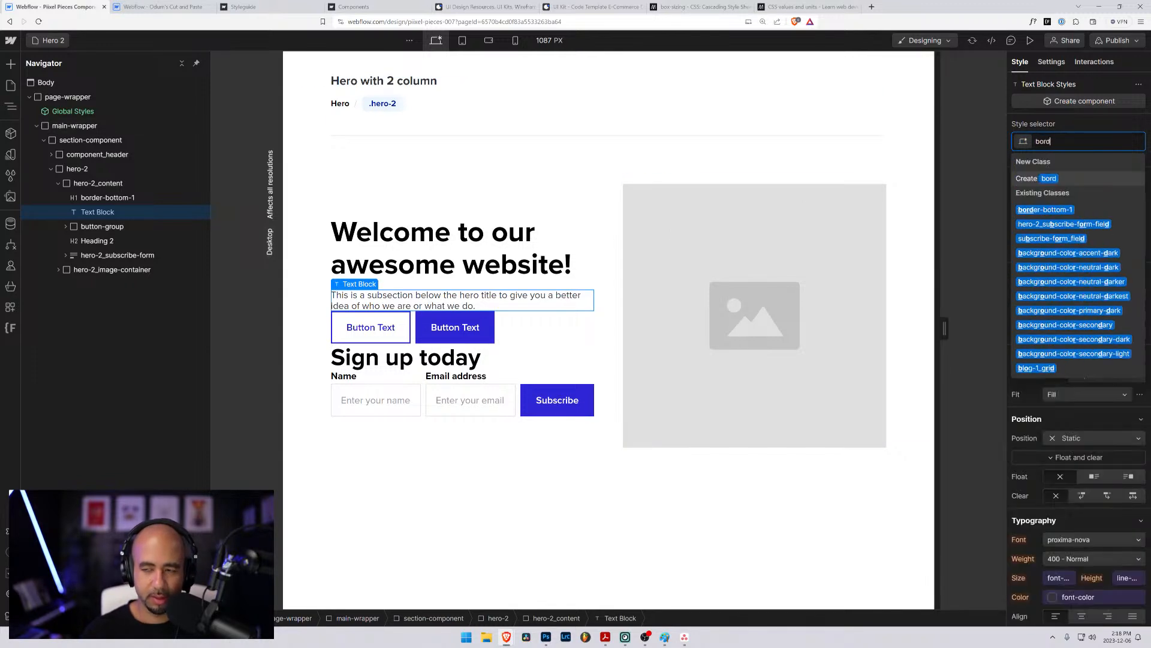
text(er-bottom-1)
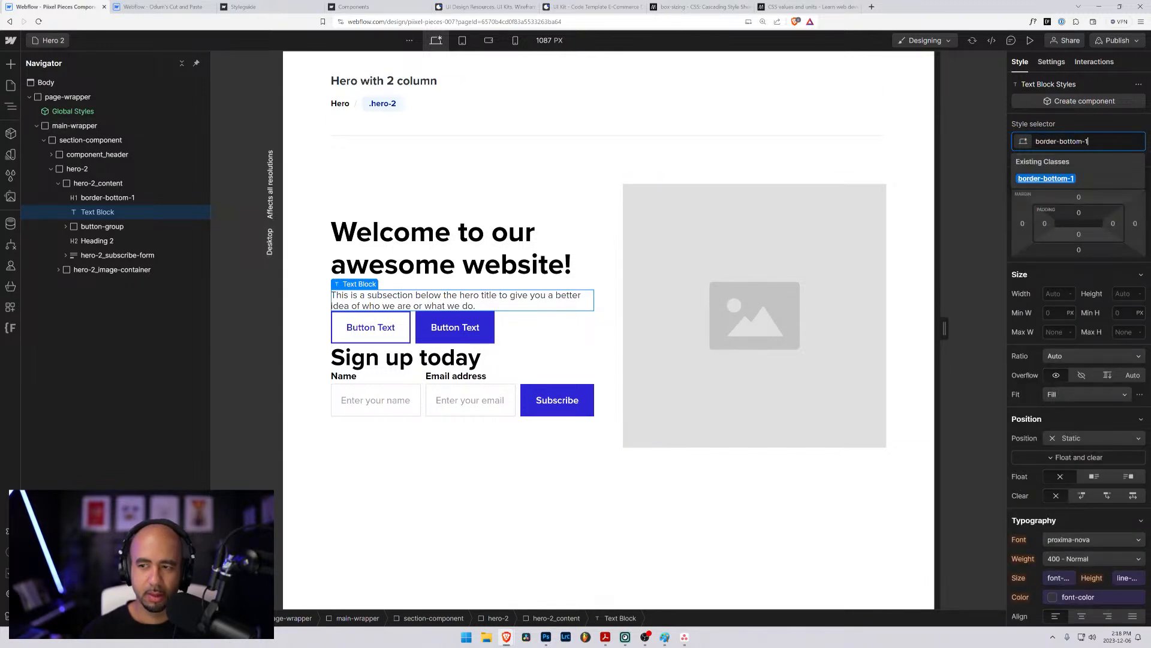
key(Return)
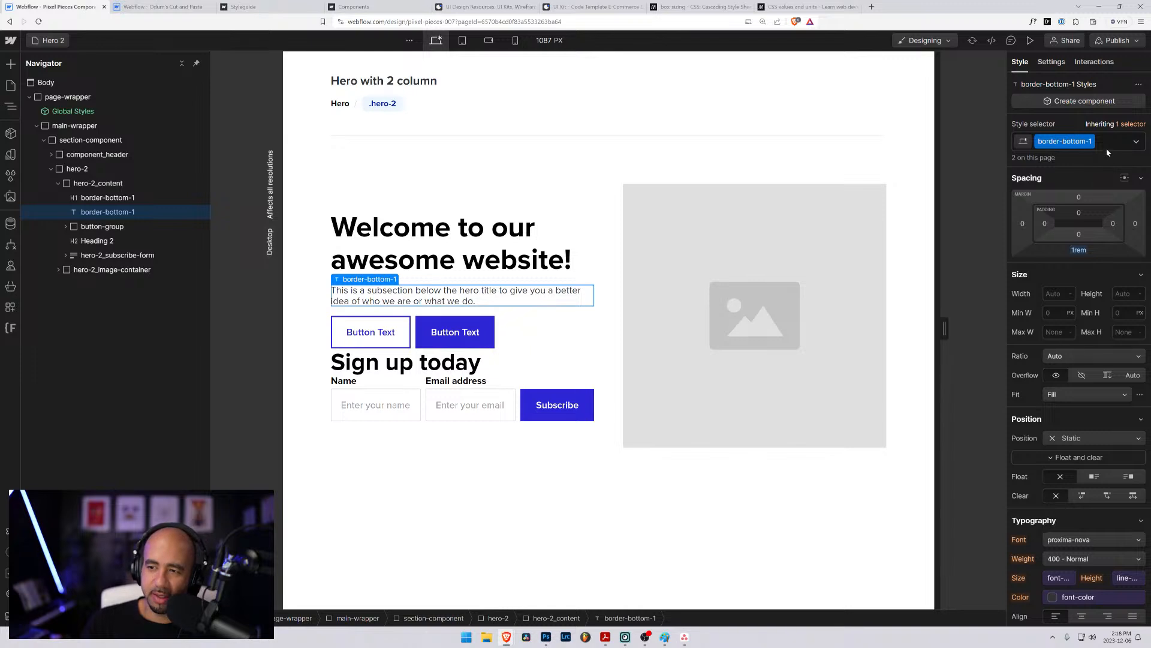
- Remove the border-bottom-1 class from the text block below the welcome heading
double_click(1065, 141)
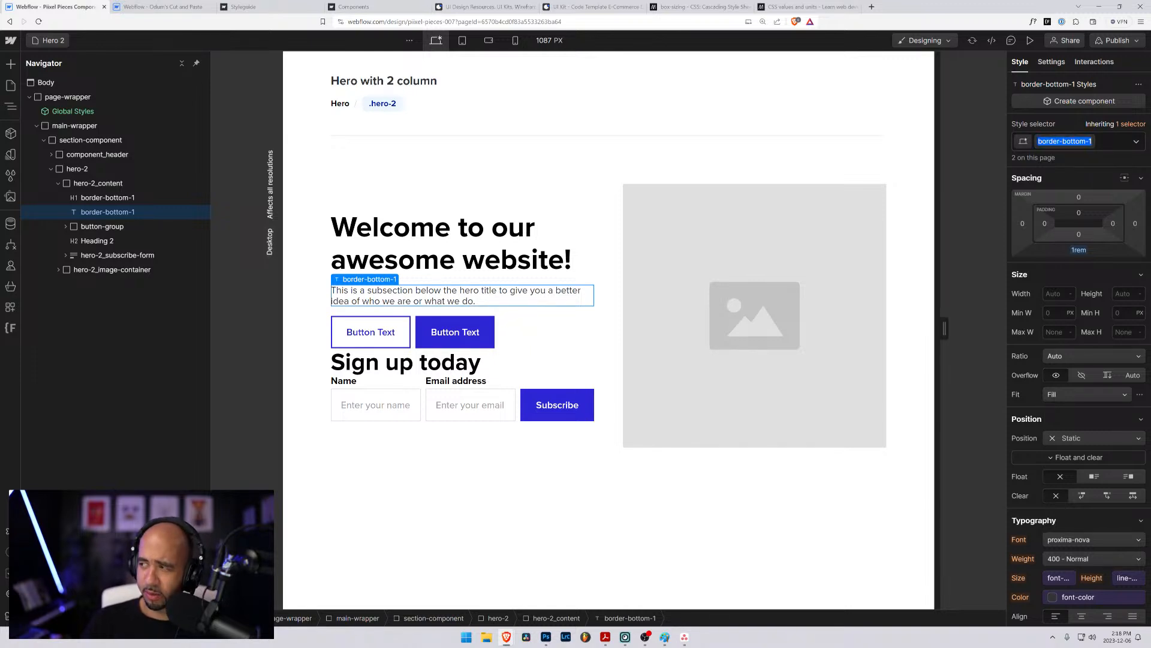
click(296, 286)
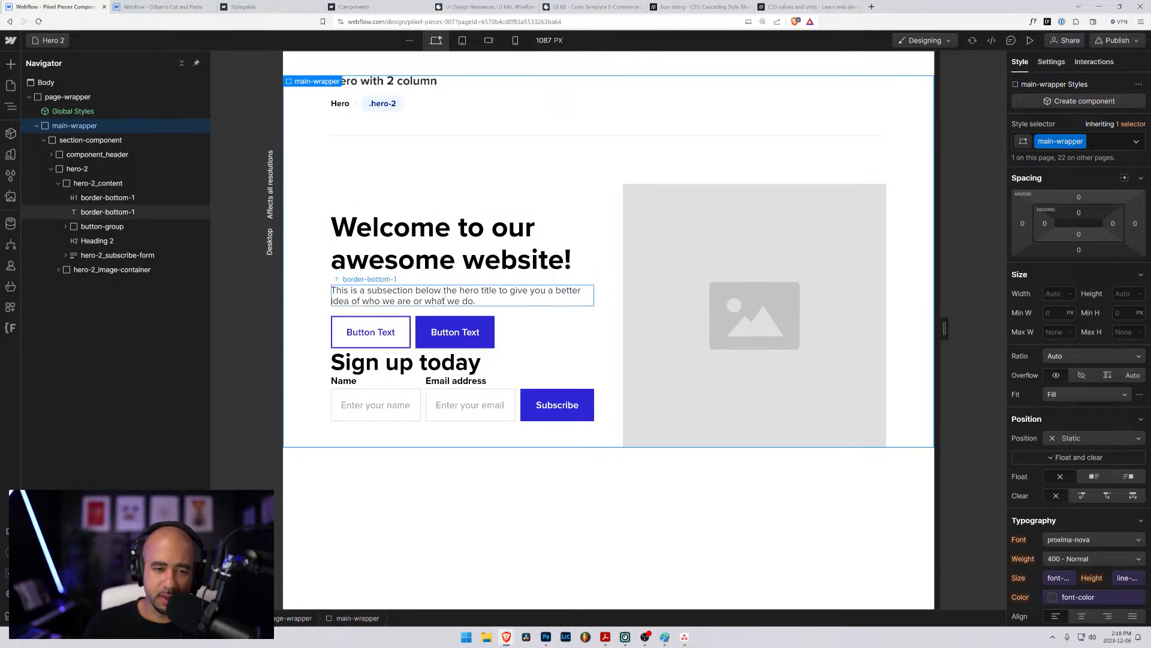
click(427, 296)
click(1100, 145)
key(BackSpace)
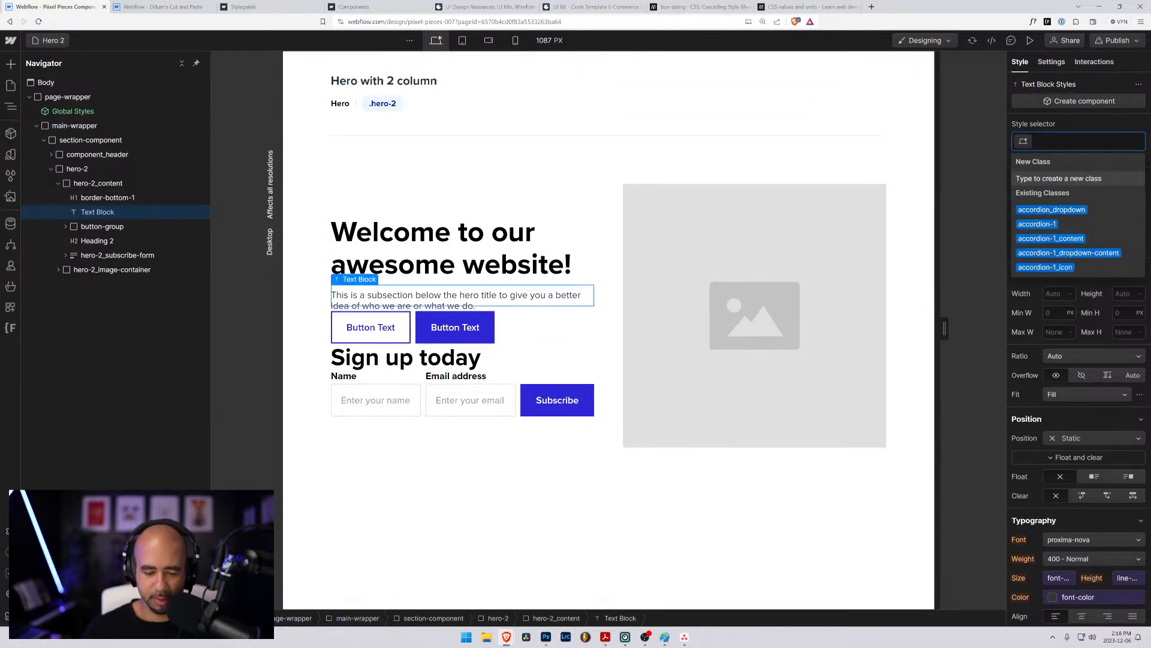
text(border-bot)
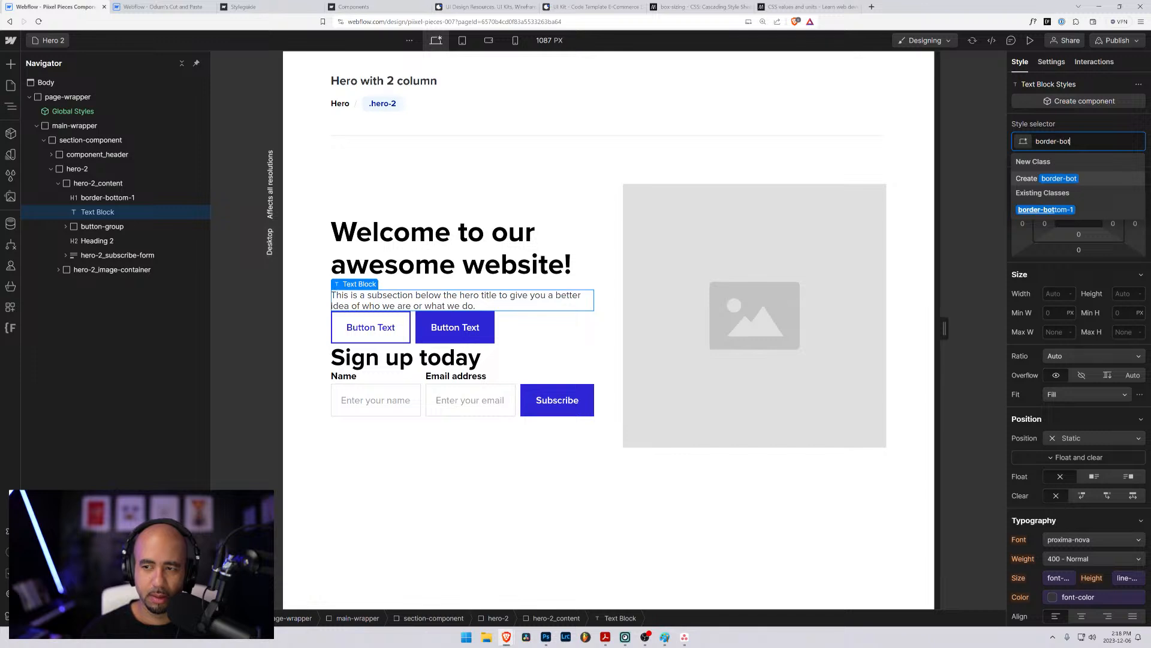
text(tom-3)
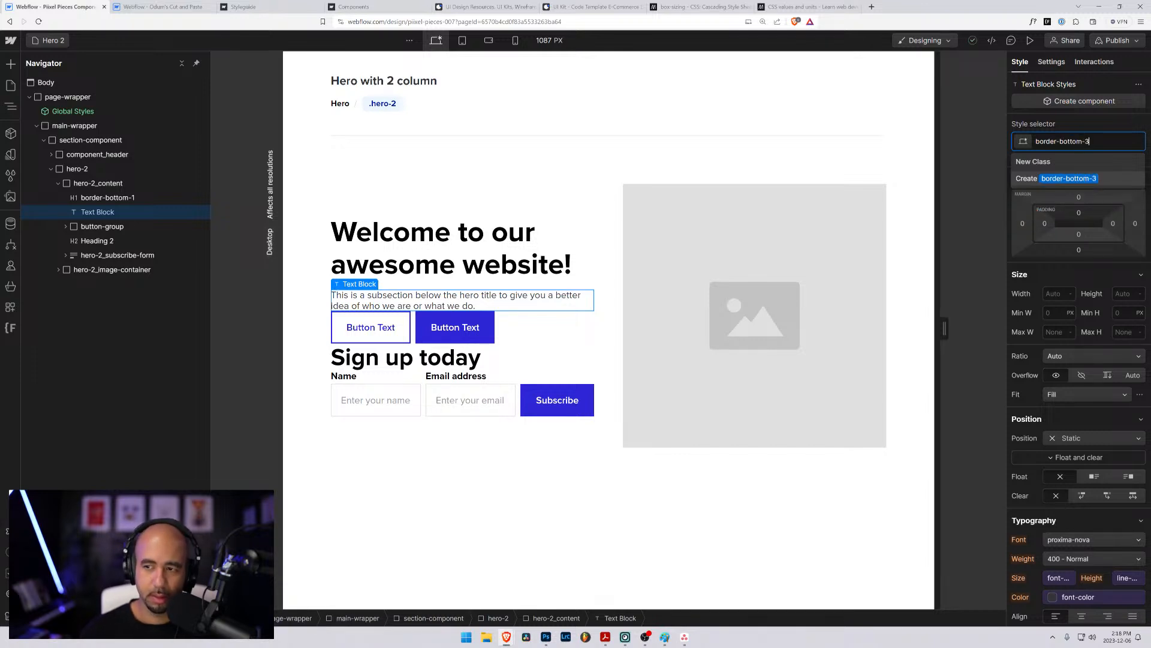
click(1045, 289)
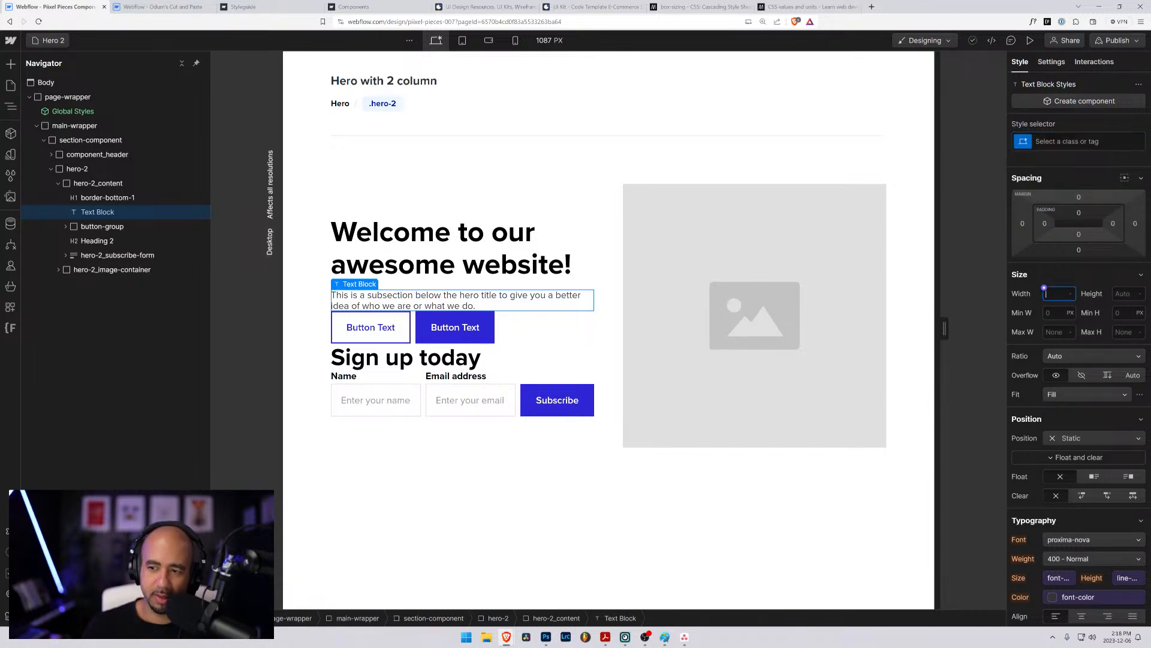
- Create a border-bottom-3 class on the text block below the heading and set its bottom margin to 3rem
key(ctrl+Return)
text(bor)
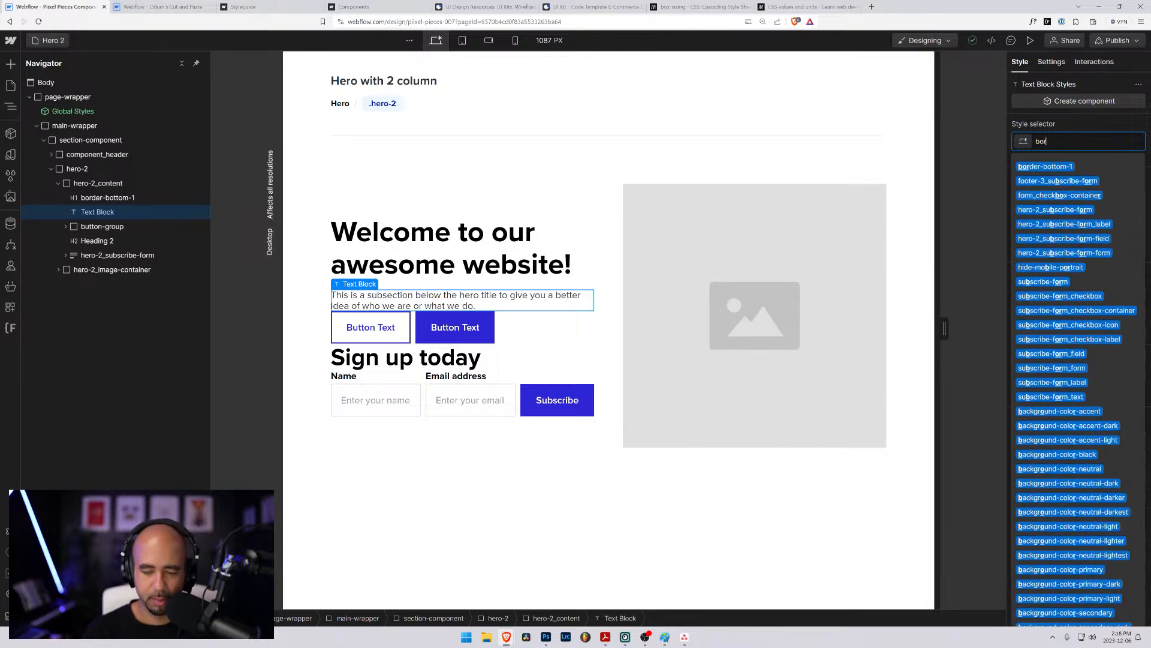
text(der-bottom-3)
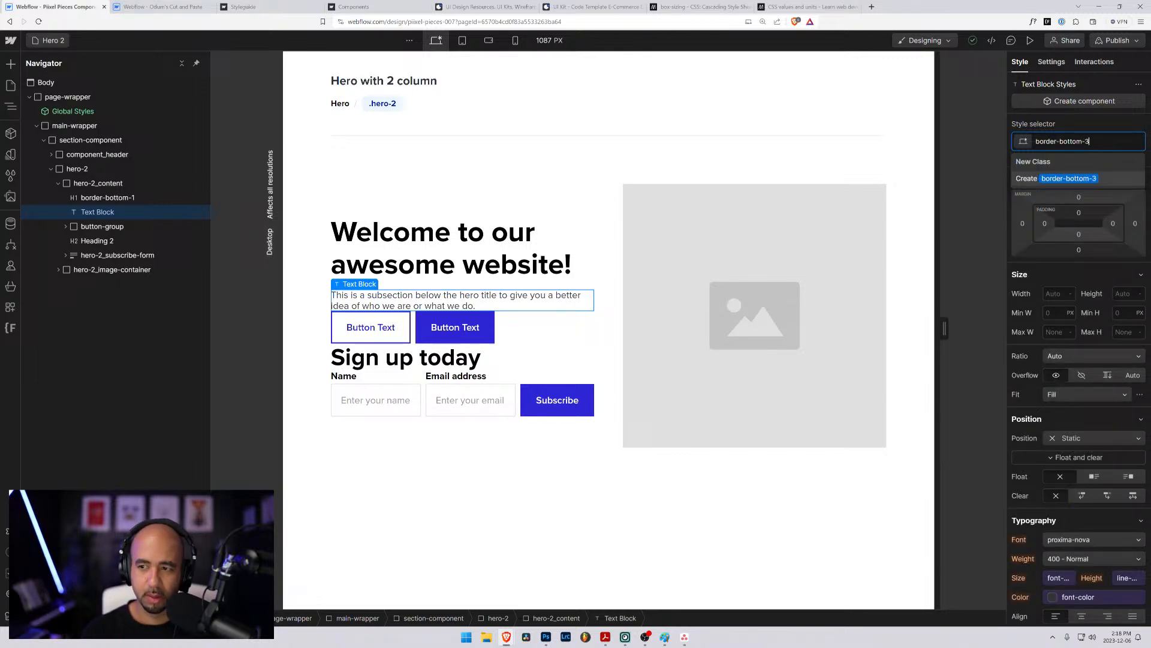
key(Return)
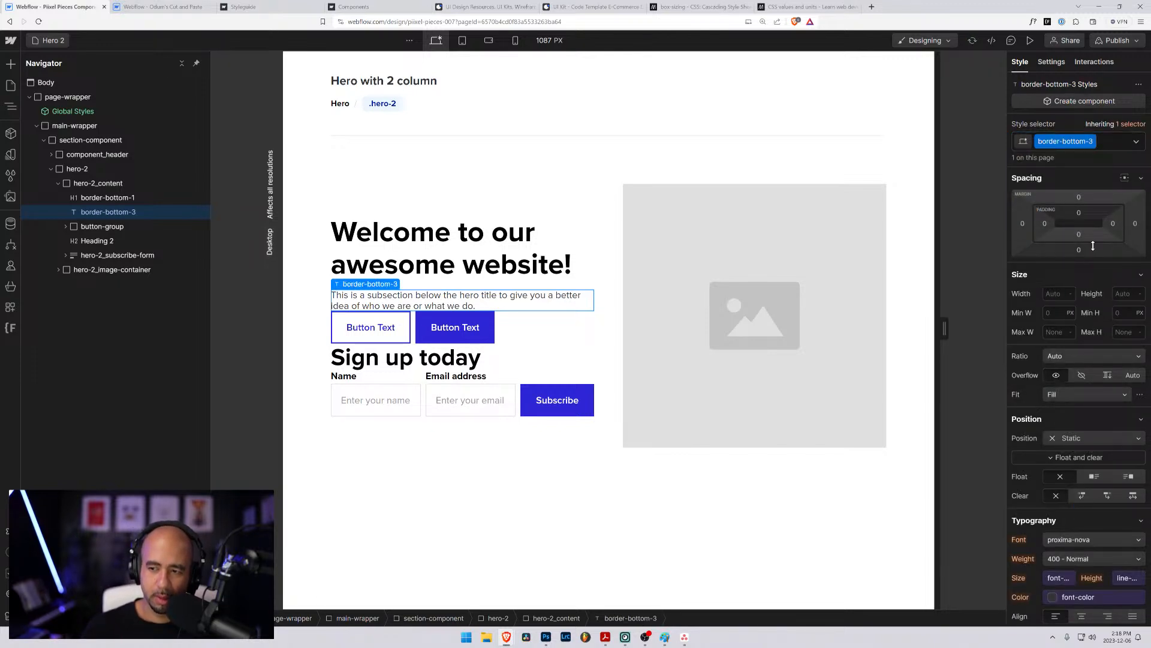
click(1078, 250)
text(3rem)
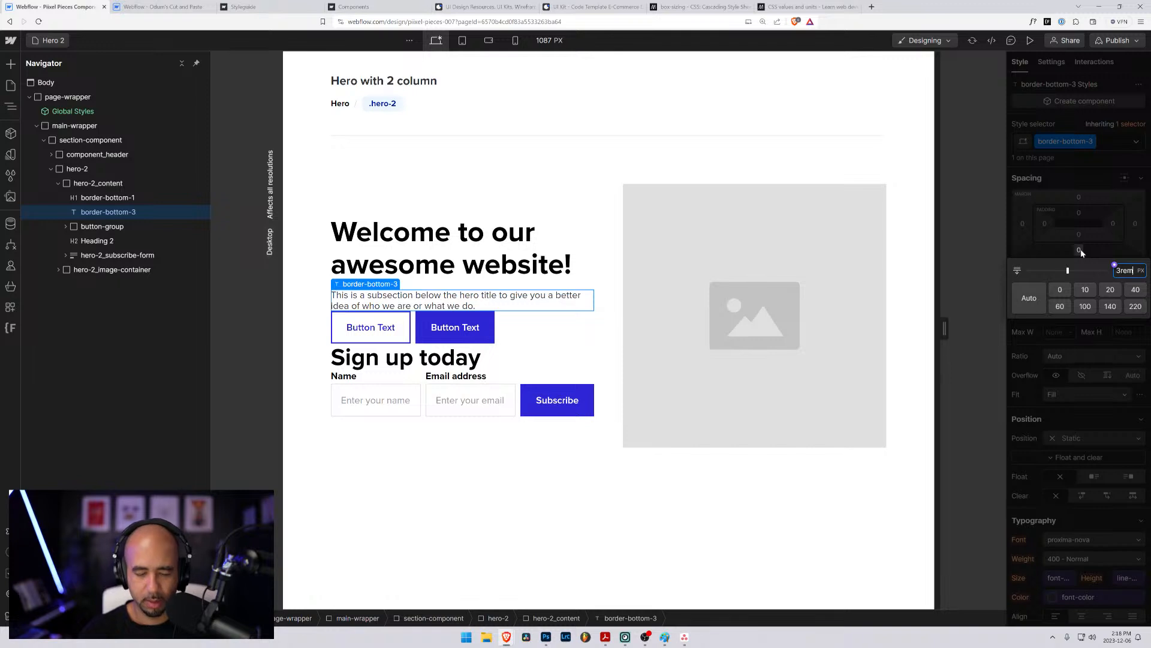
key(Return)
- Rename the text block's border-bottom-3 class to margin-bottom-3
double_click(1064, 142)
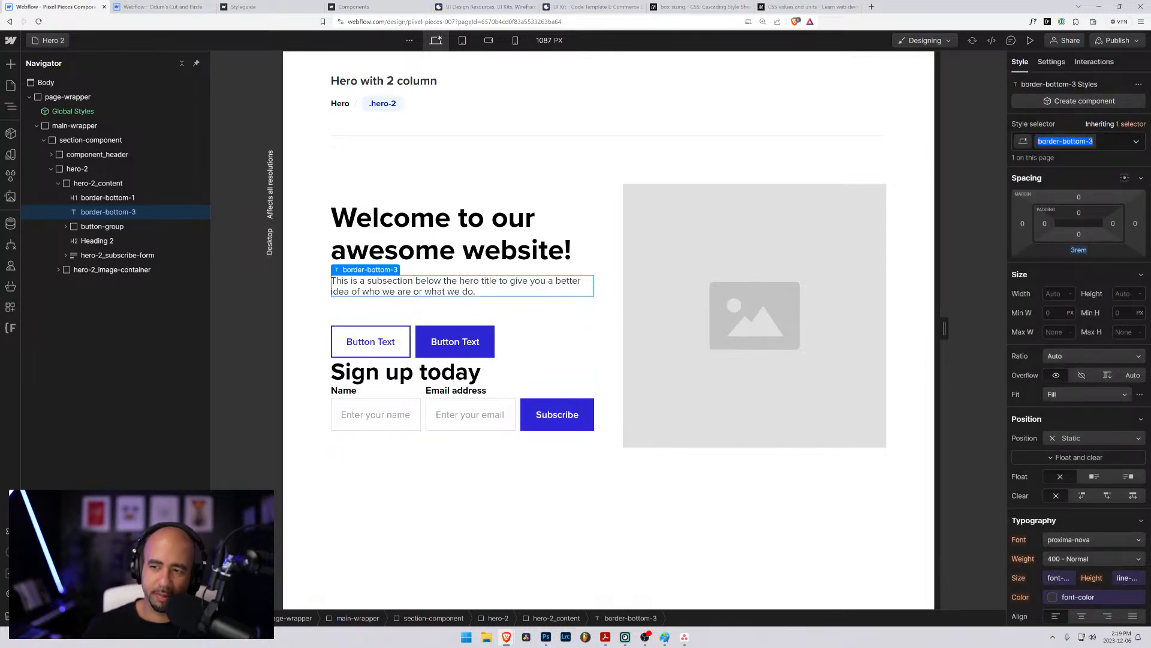
key(Home)
key(ctrl+shift+Right)
text(margin)
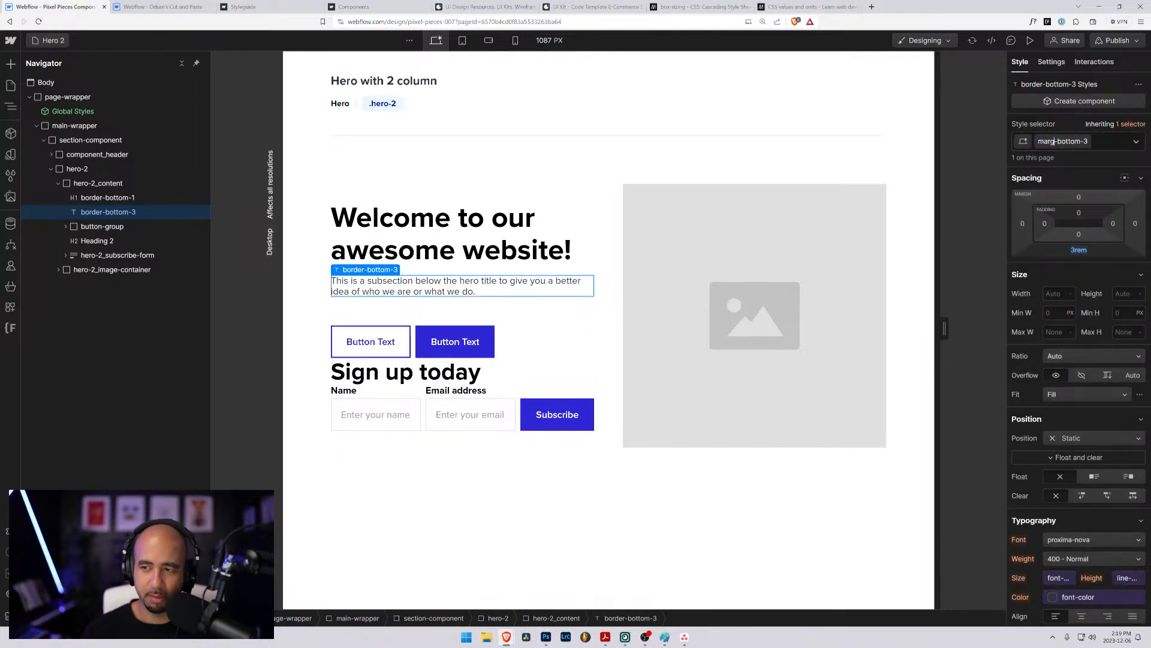
key(Return)
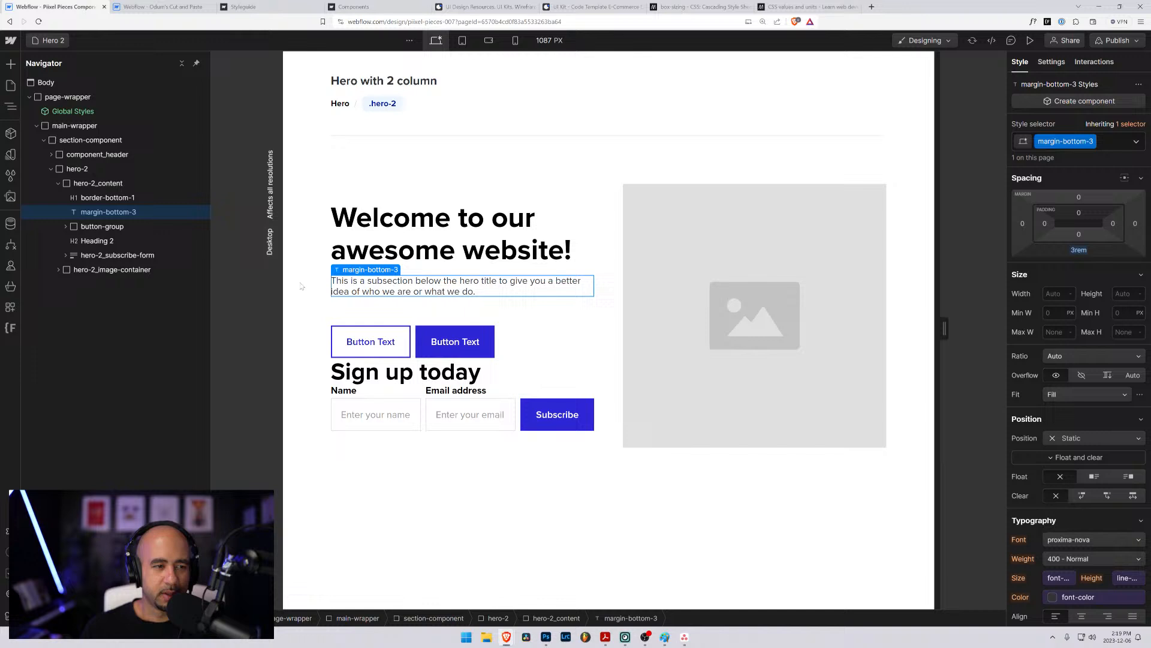
- Rename the border-bottom-1 class on the "Welcome to our awesome website!" heading to margin-bottom-1
click(108, 197)
double_click(1061, 142)
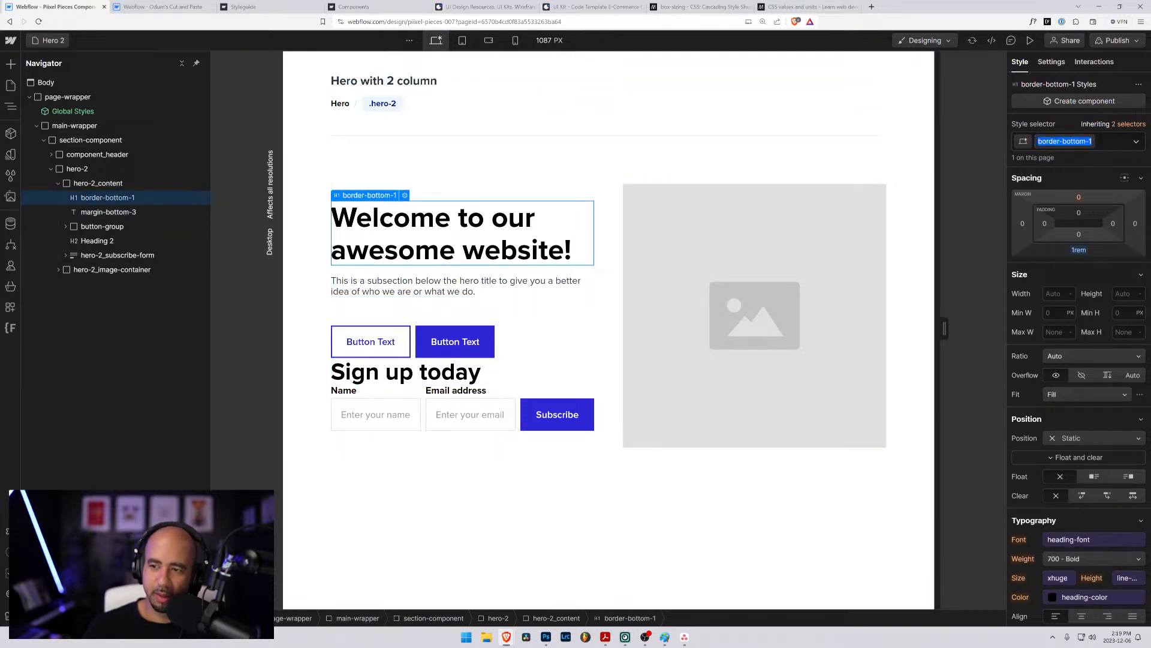
key(Home)
key(ctrl+shift+Right)
text(margin)
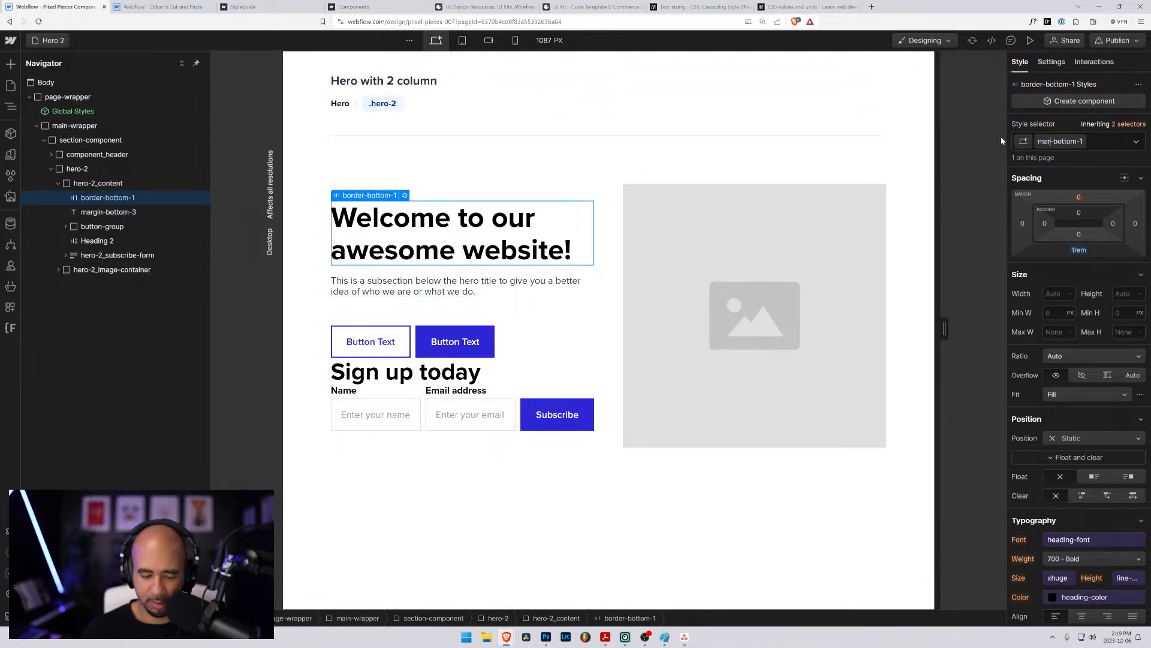
key(Return)
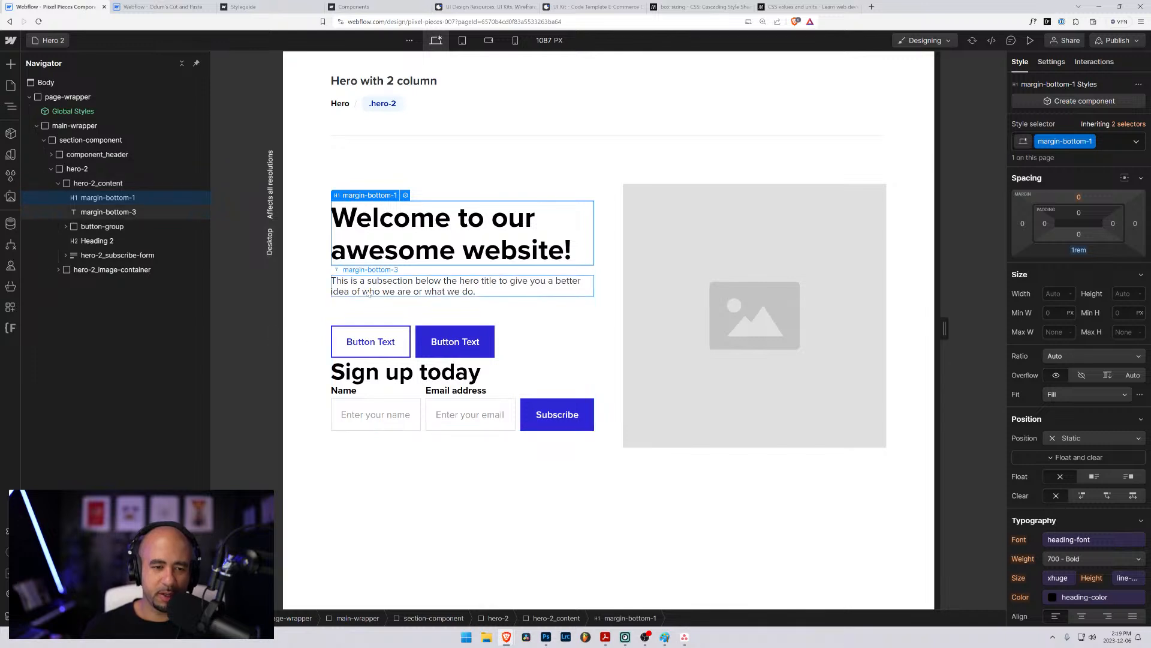
click(74, 125)
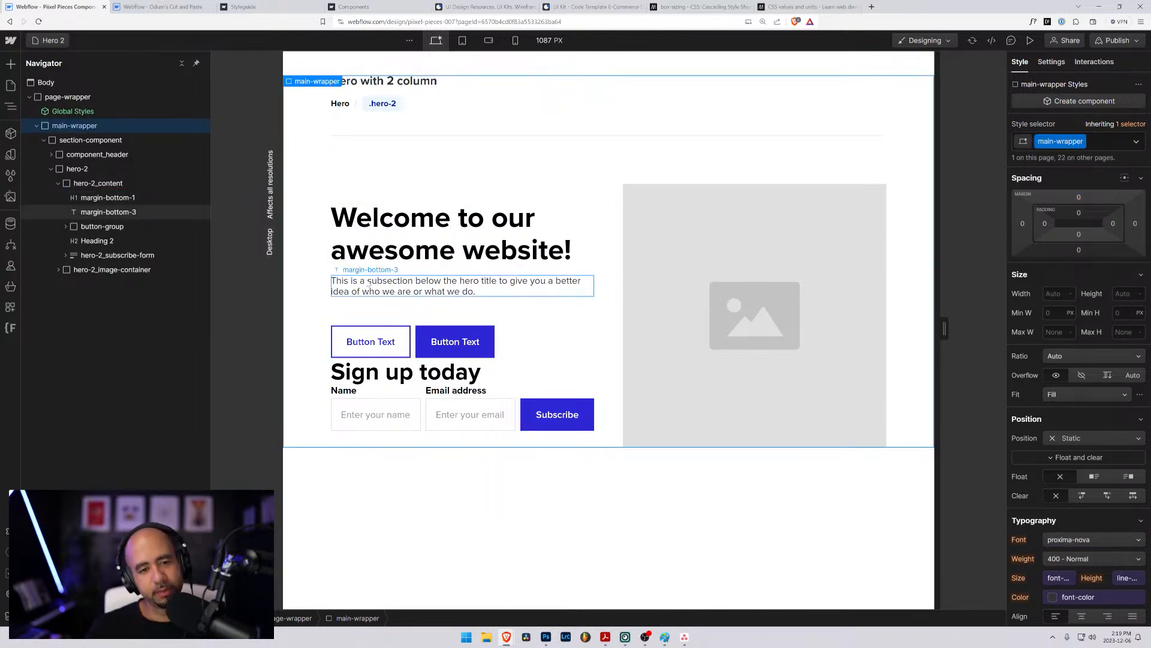
- Rename the text block's margin-bottom-3 class to margin-bottom-2 and set its bottom margin to 2rem
click(432, 286)
click(1094, 142)
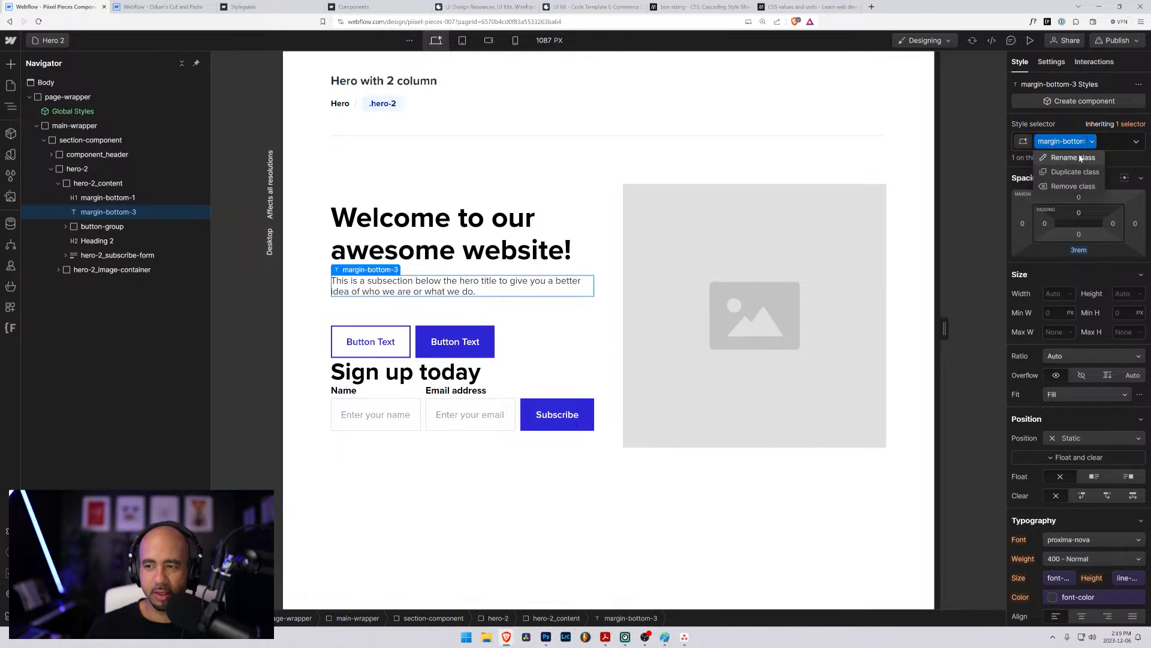
click(1083, 159)
key(Right)
key(BackSpace)
text(2)
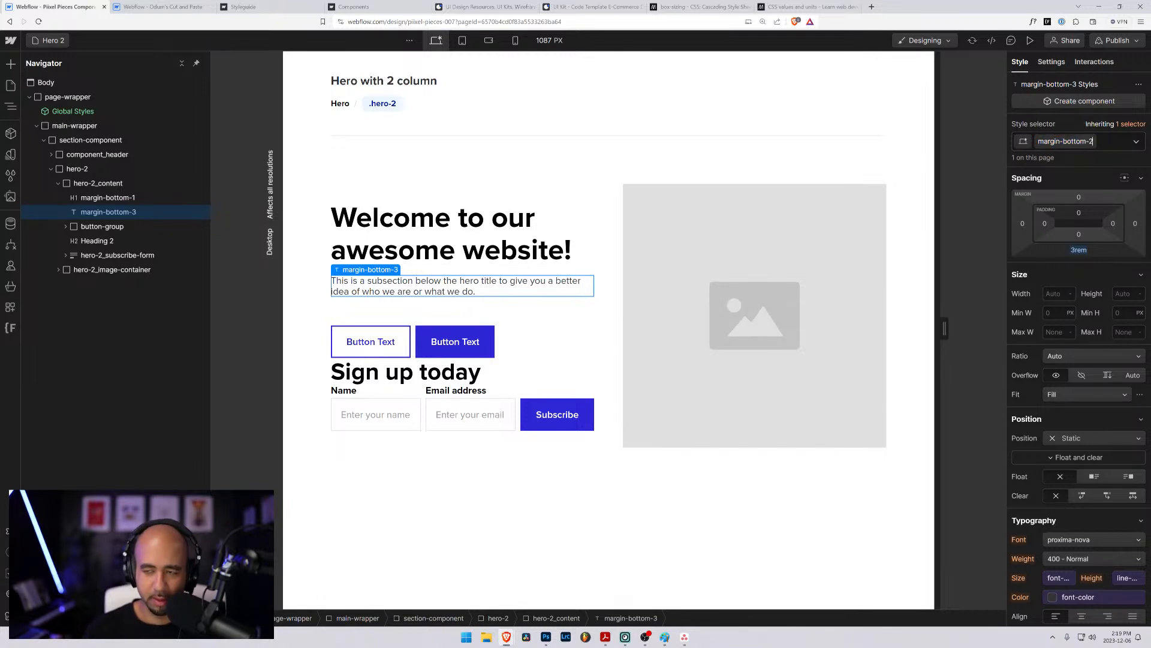
key(Return)
click(1085, 251)
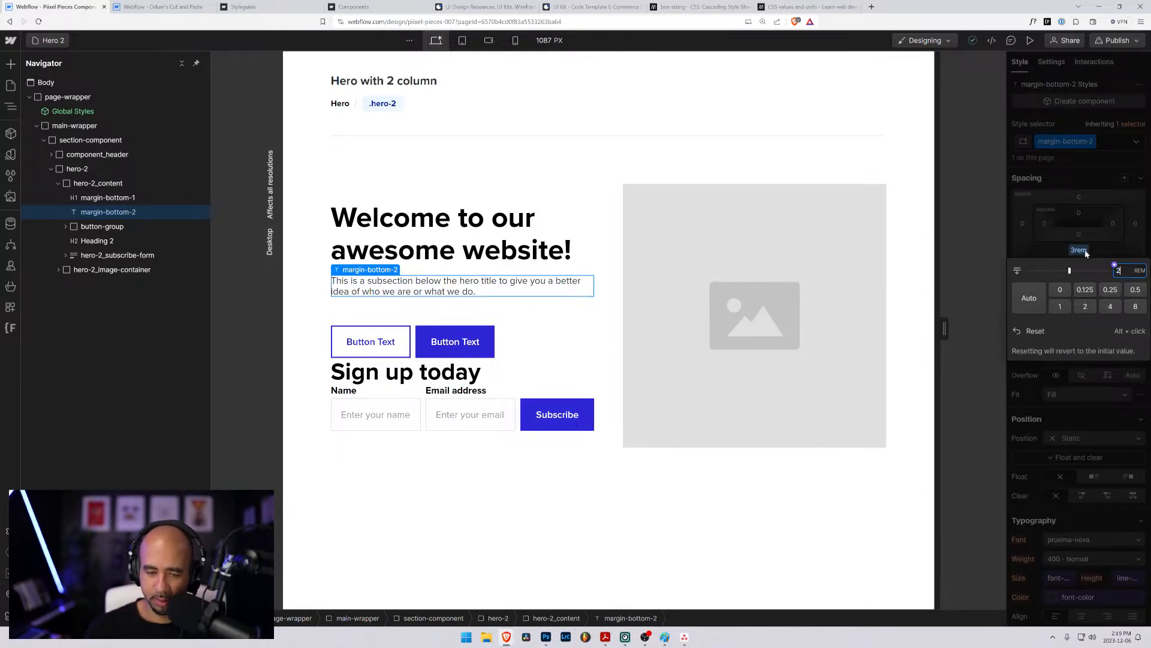
key(Return)
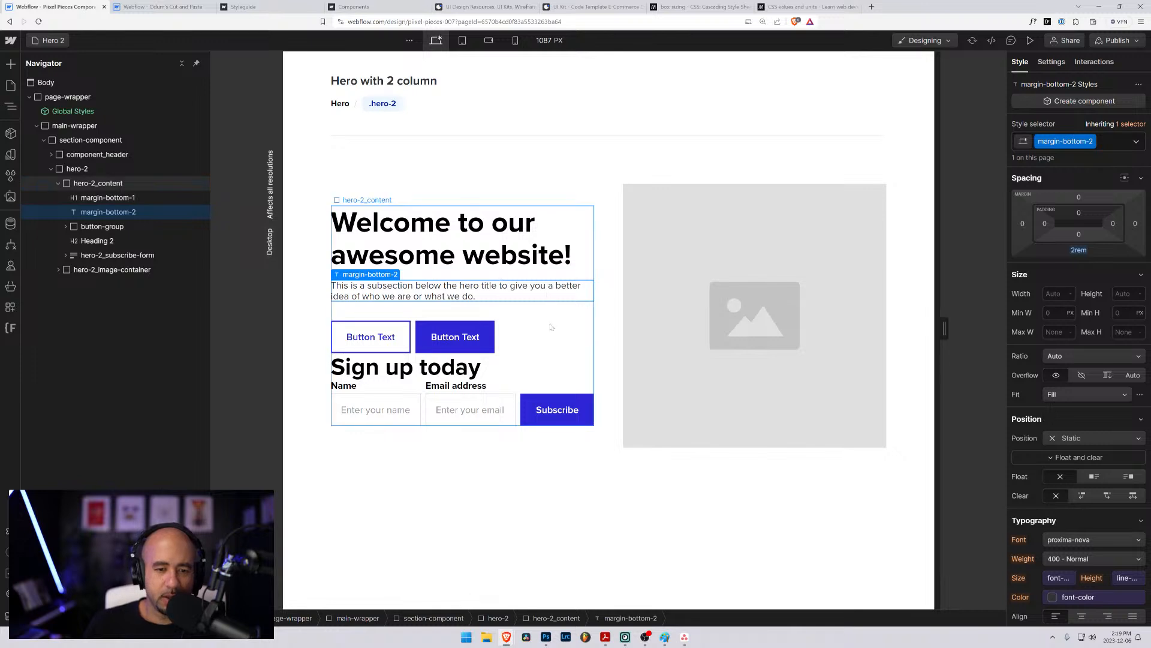
click(410, 372)
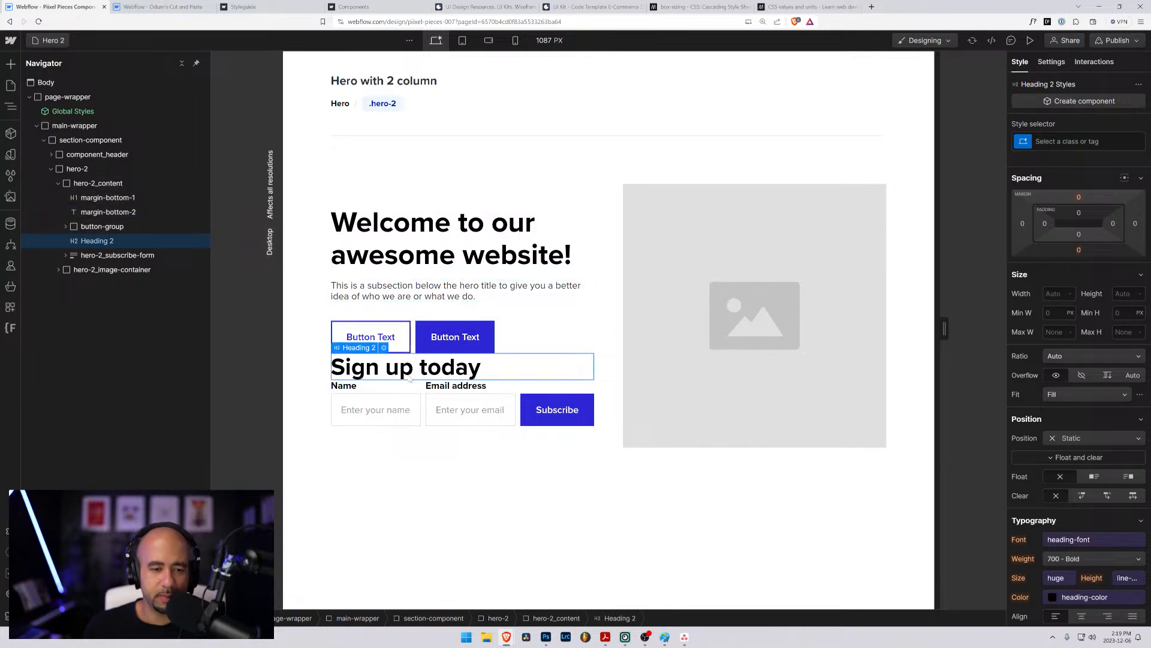
click(506, 313)
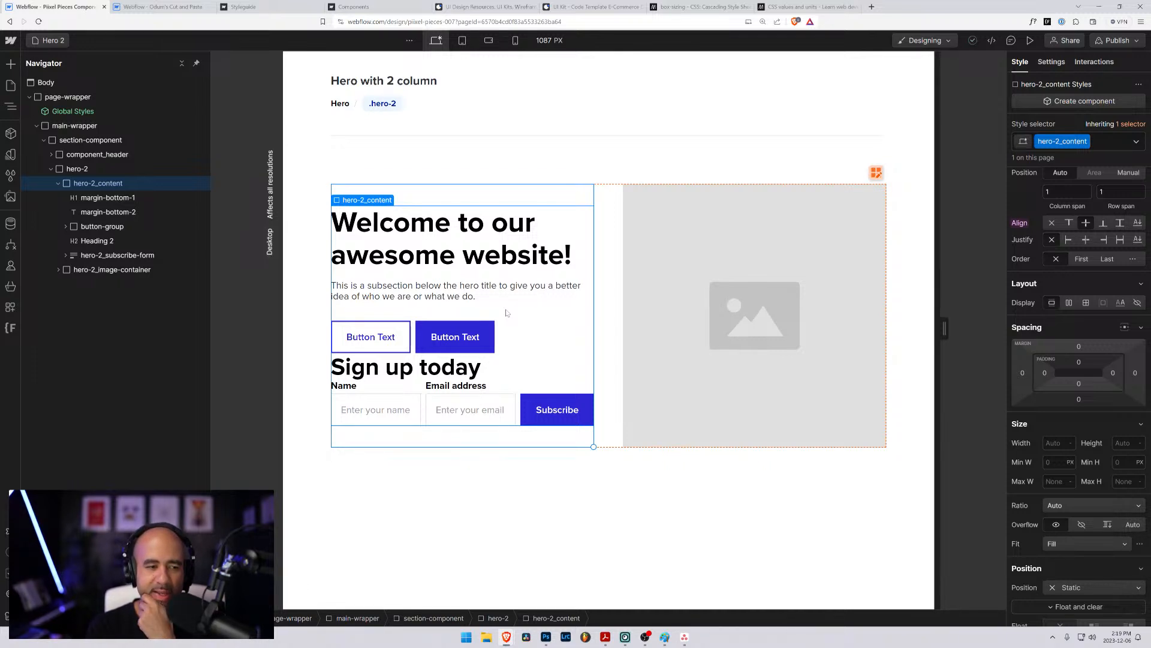
click(109, 228)
click(101, 241)
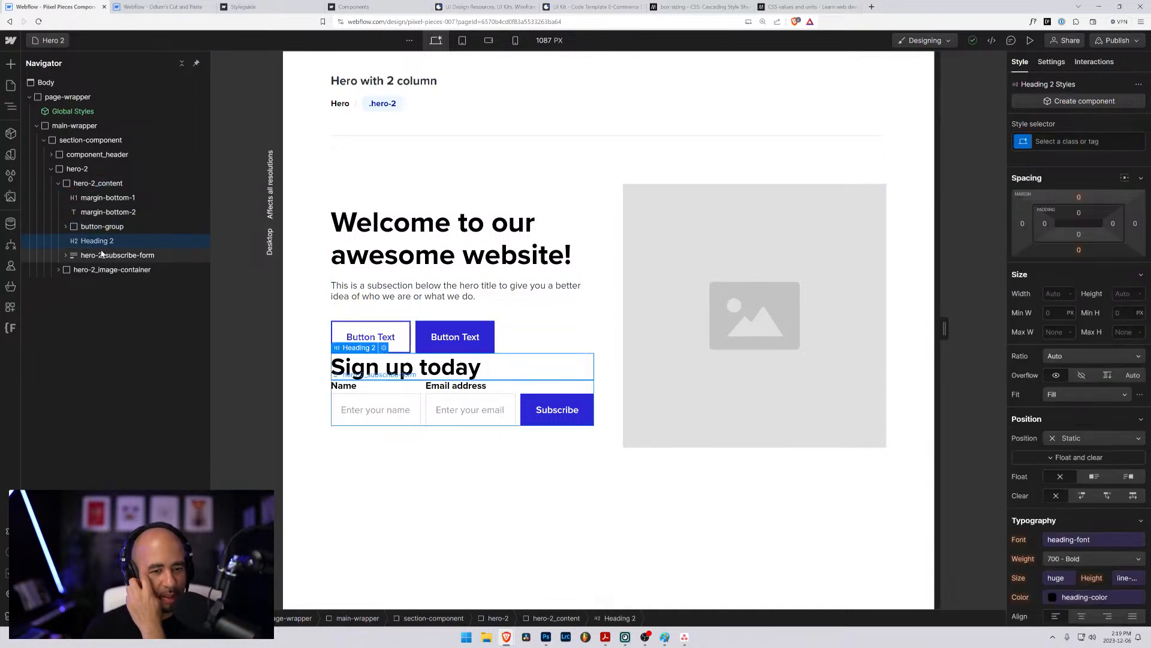
click(104, 254)
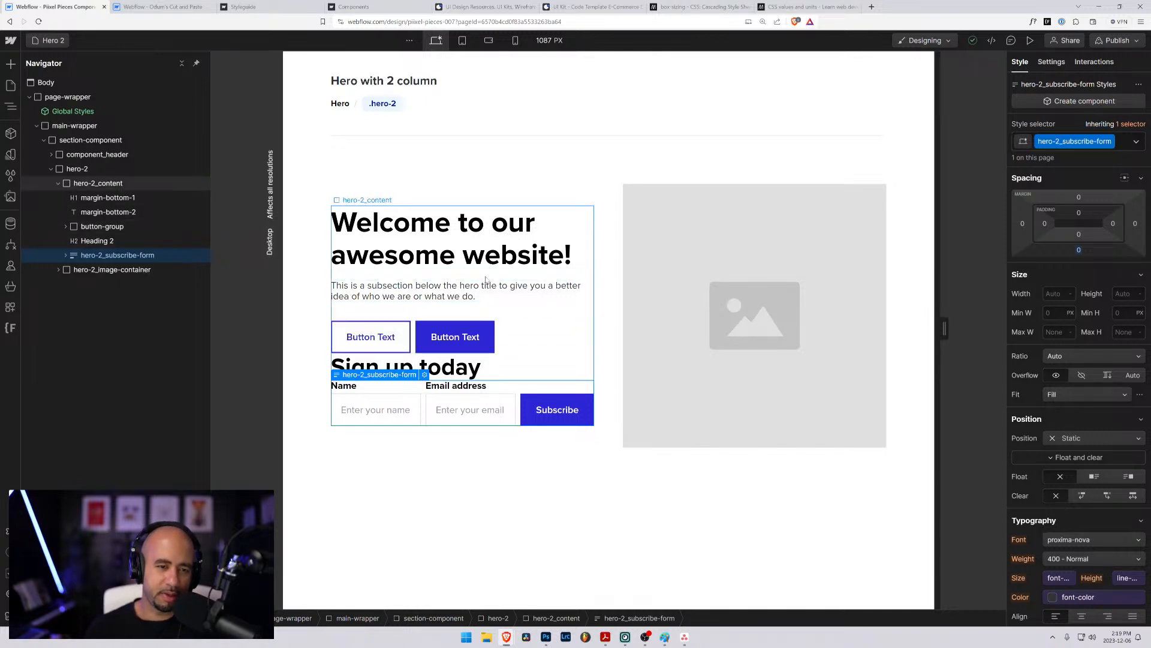
- Try the "Sign up today" heading as an H1 and undo the heading type change
click(420, 367)
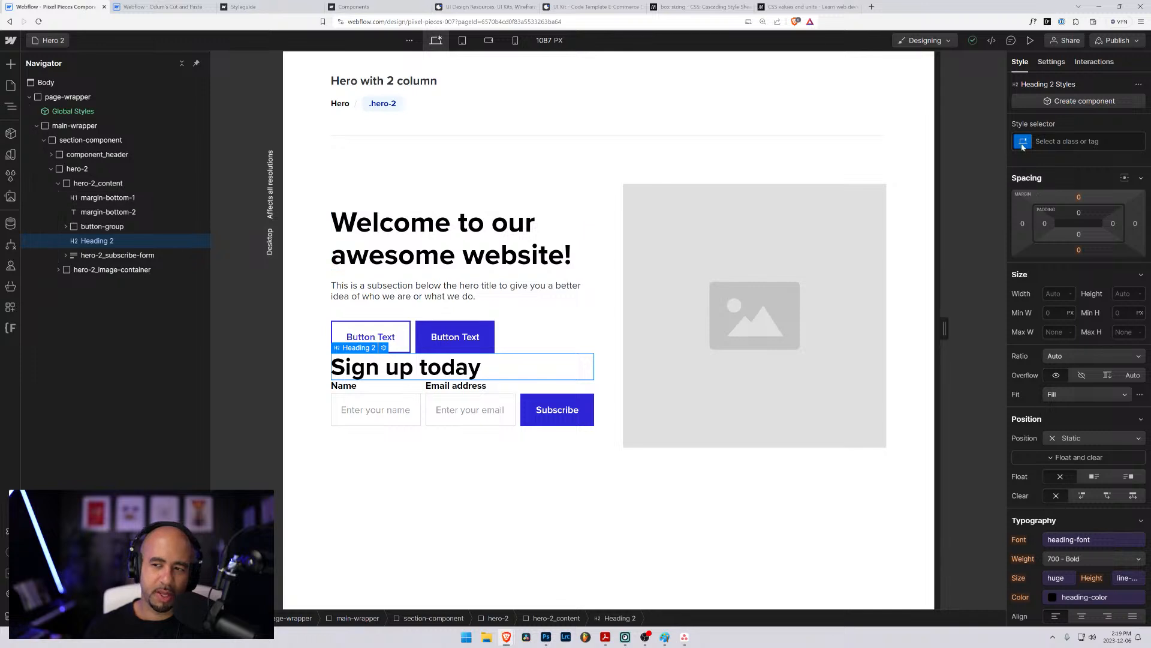
click(1067, 141)
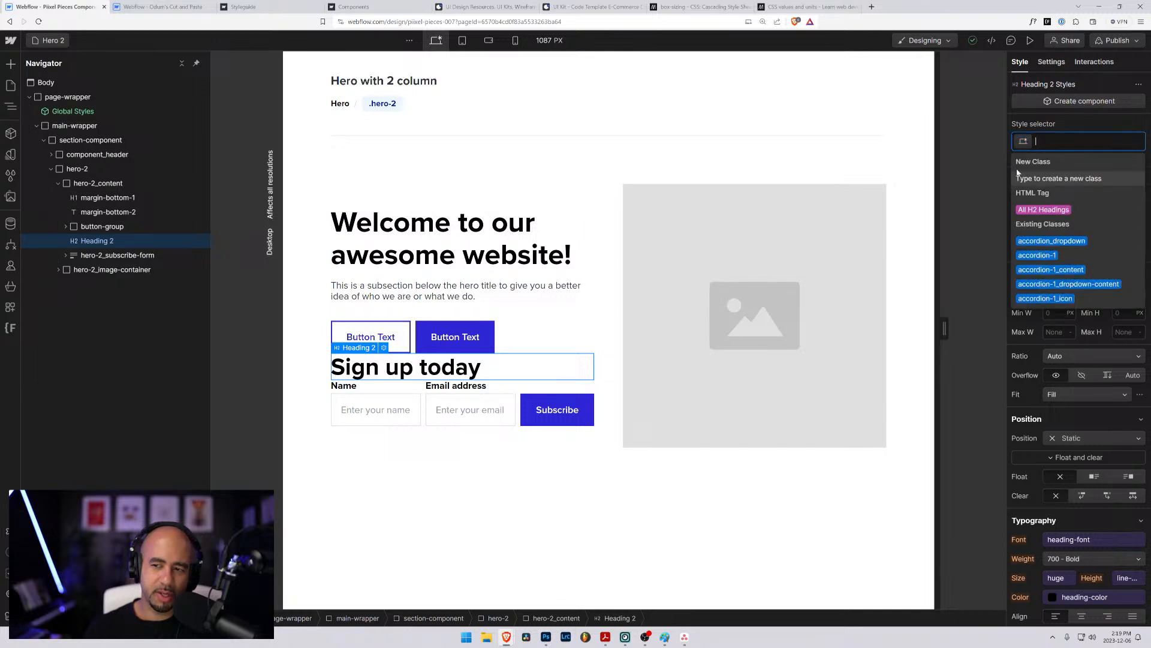
click(384, 348)
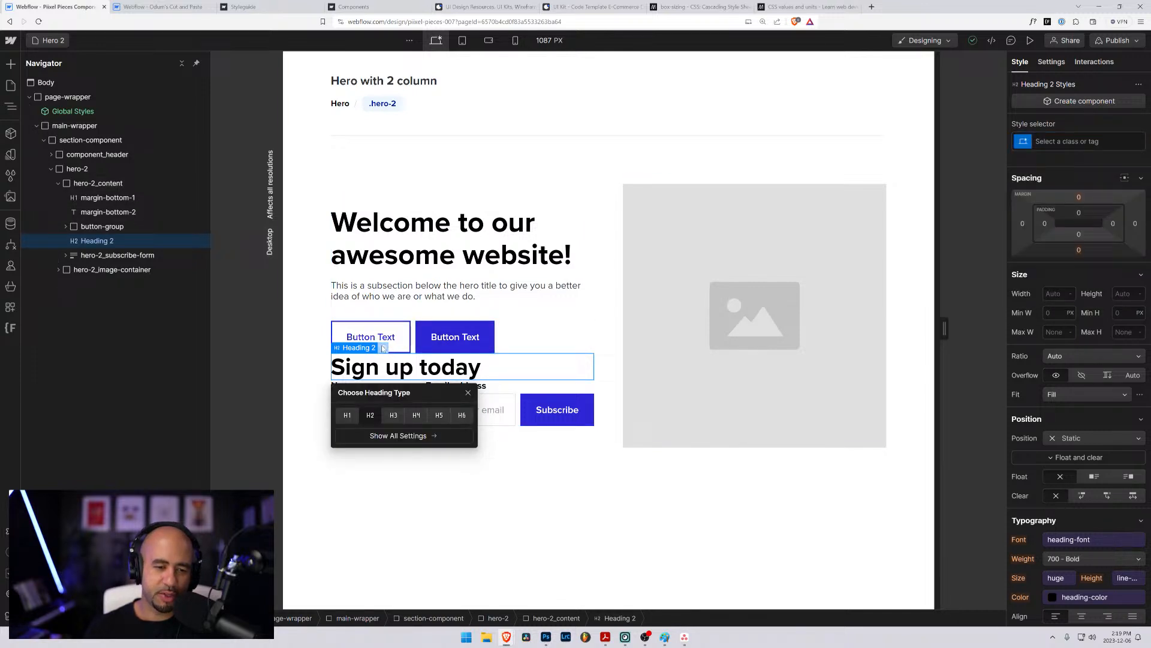
click(347, 415)
click(526, 457)
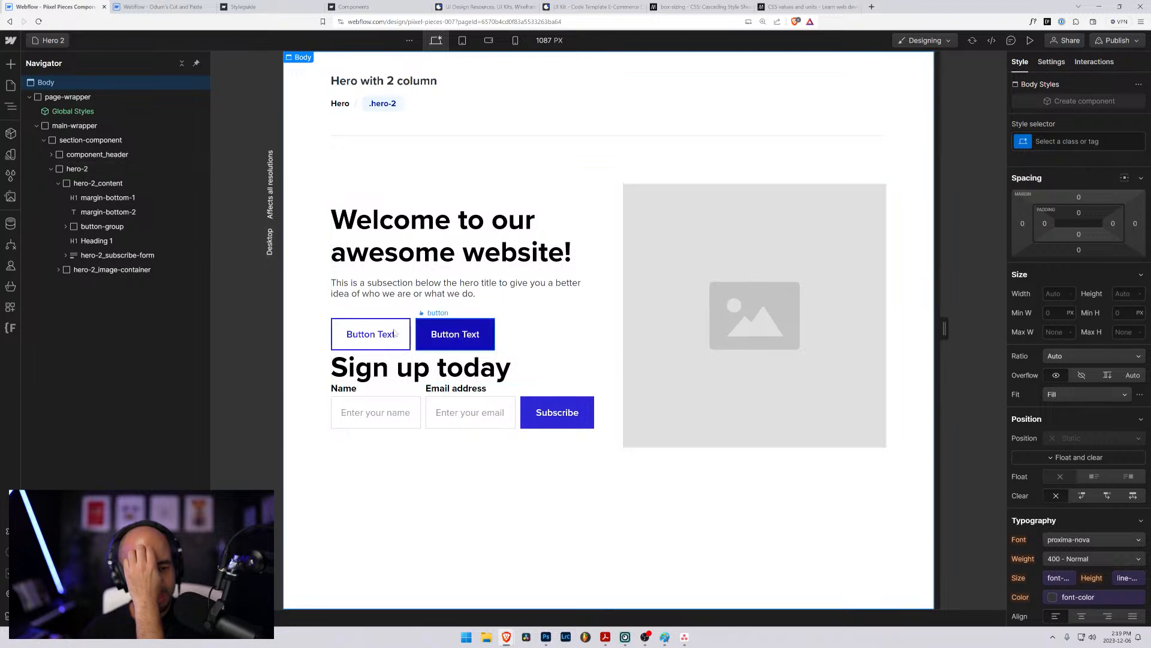
click(362, 363)
key(ctrl+z)
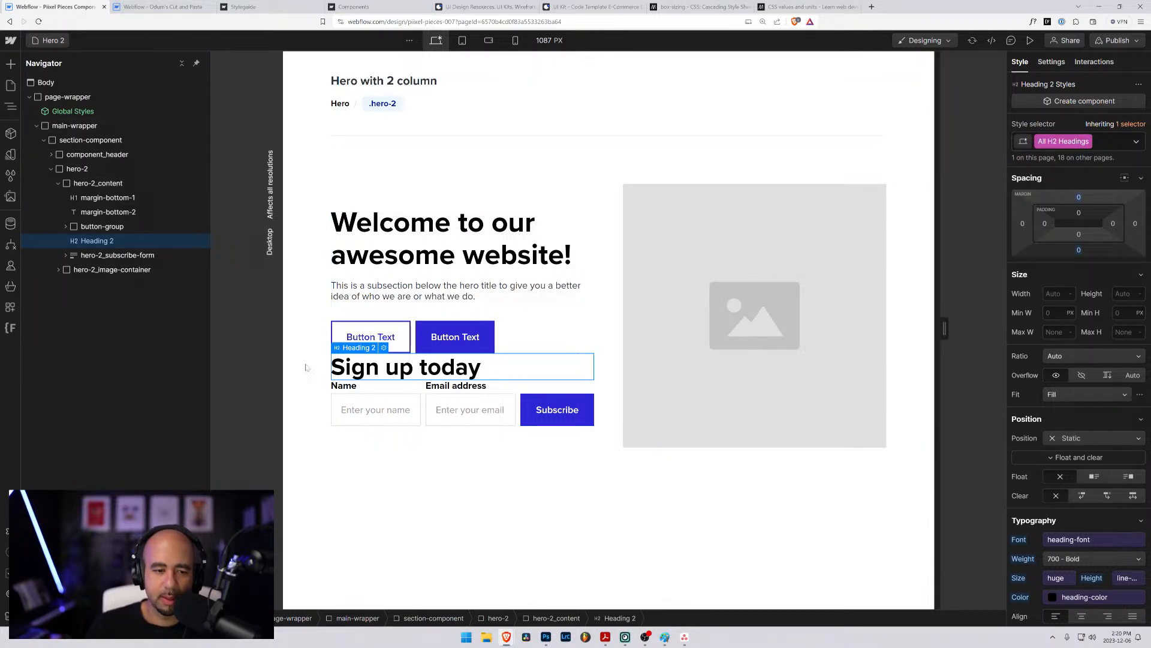
- Try the existing heading-style-h3 class on the "Sign up today" H2 heading
click(75, 255)
click(83, 241)
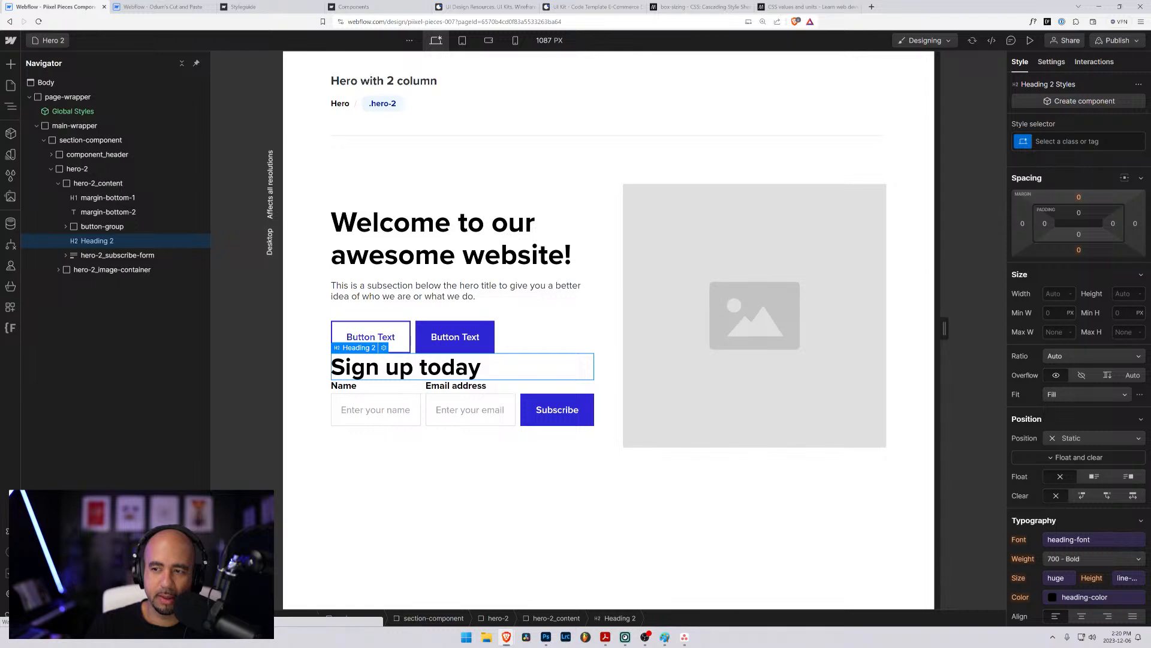
key(ctrl+Return)
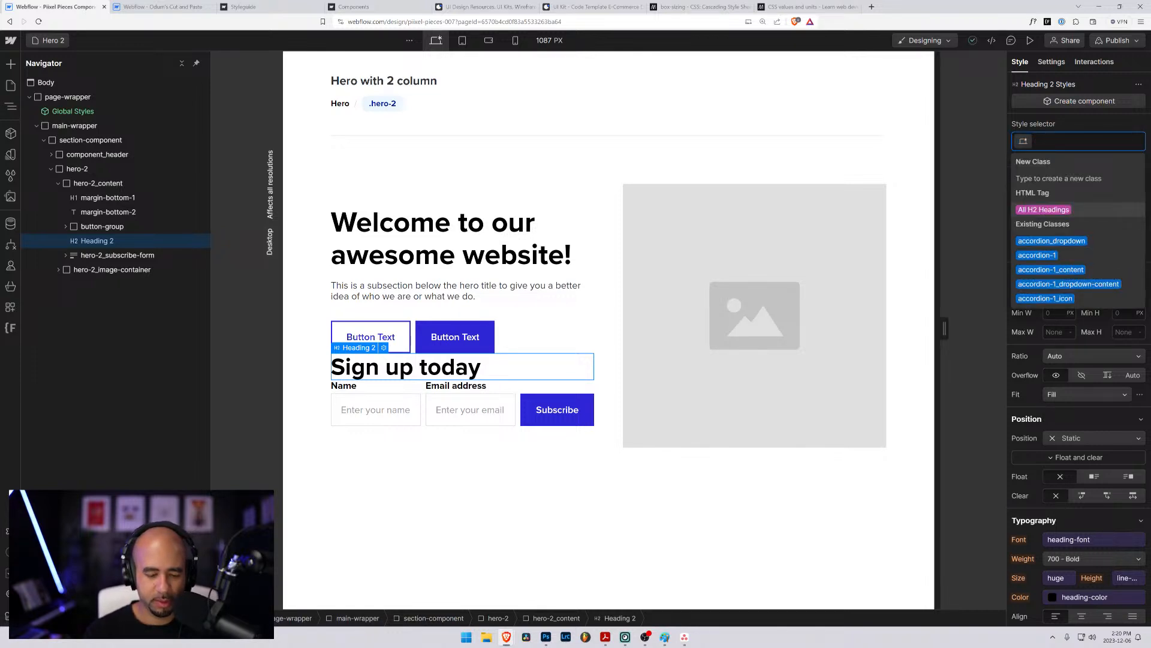
text(heading)
key(Down)
key(Down)
key(Down)
key(Down)
key(Down)
key(Down)
key(Down)
key(Down)
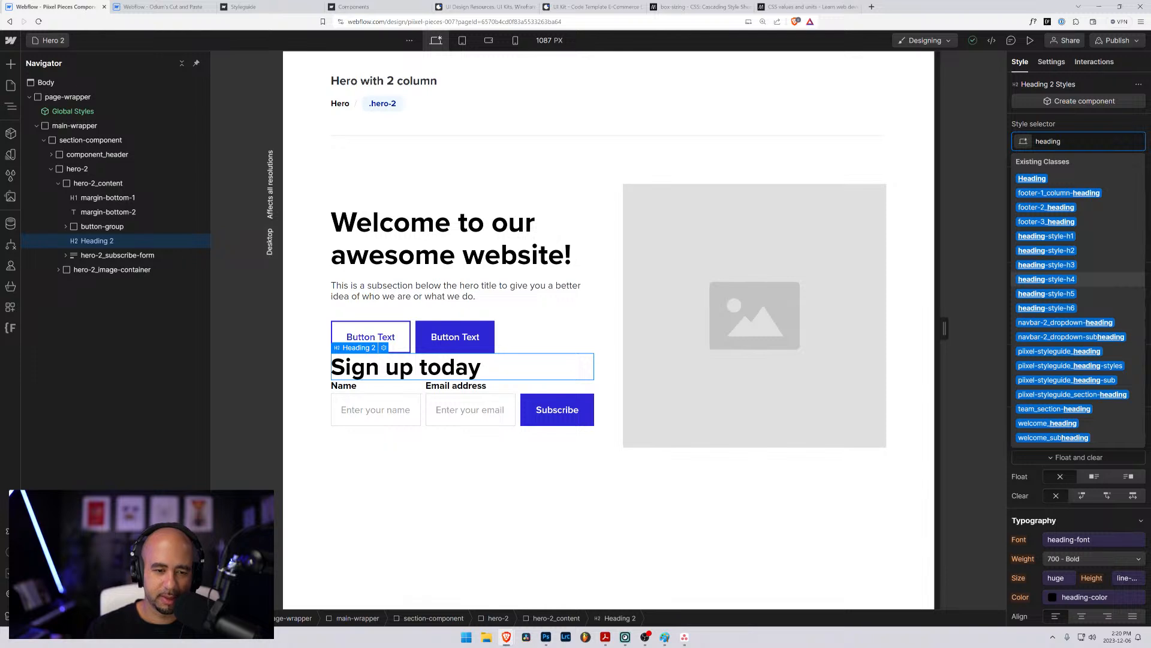
key(Up)
key(Return)
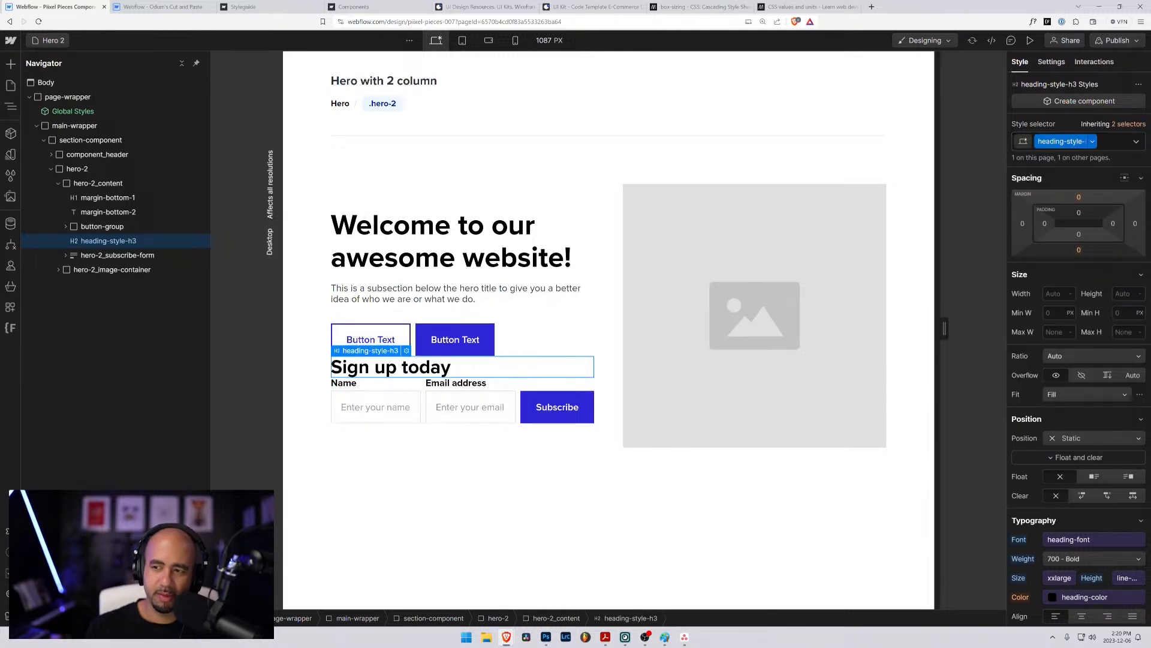
- Replace the class on the "Sign up today" heading with the existing heading-style-h4 class
key(BackSpace)
key(BackSpace)
text(headin)
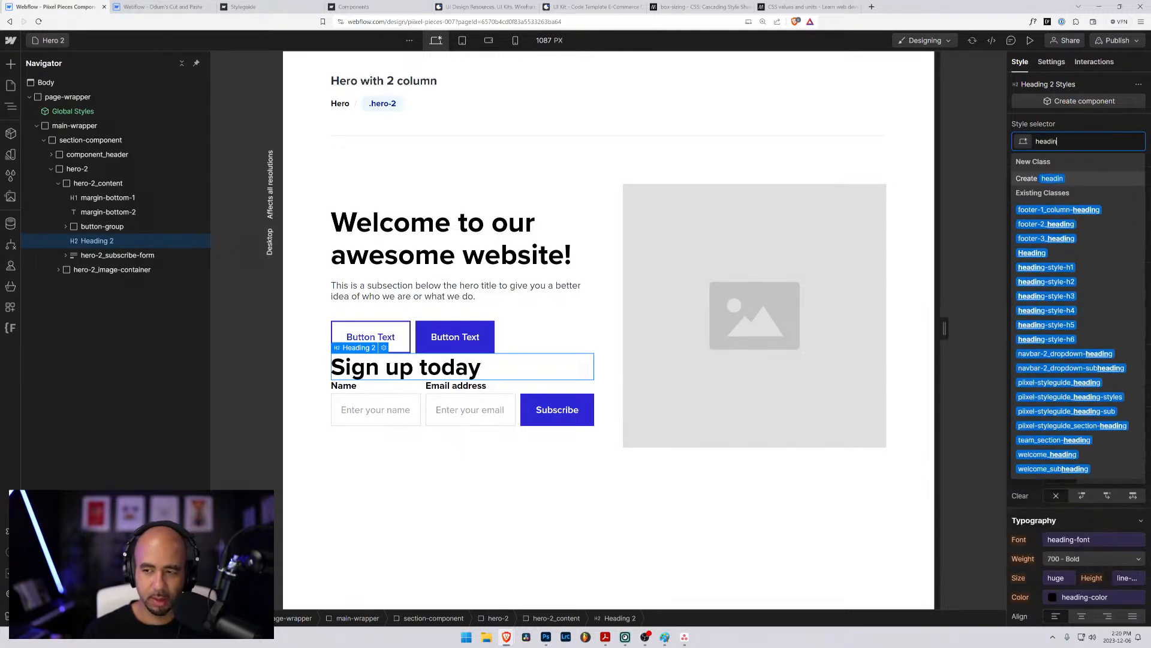
text(g-s)
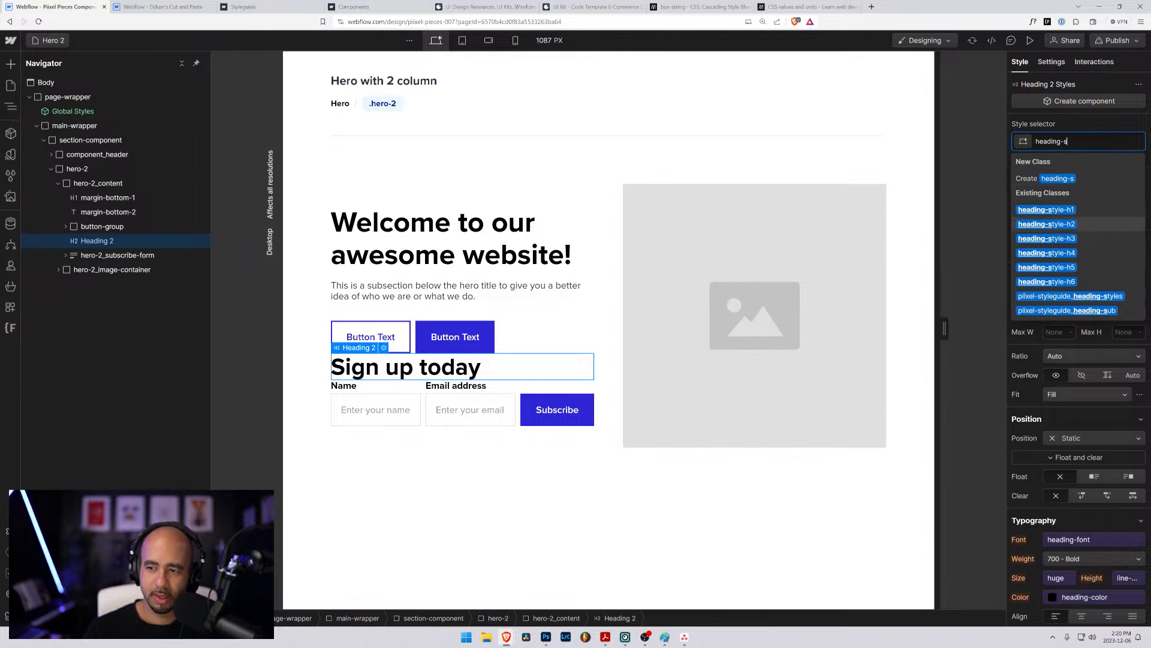
key(Down)
key(Down)
key(Return)
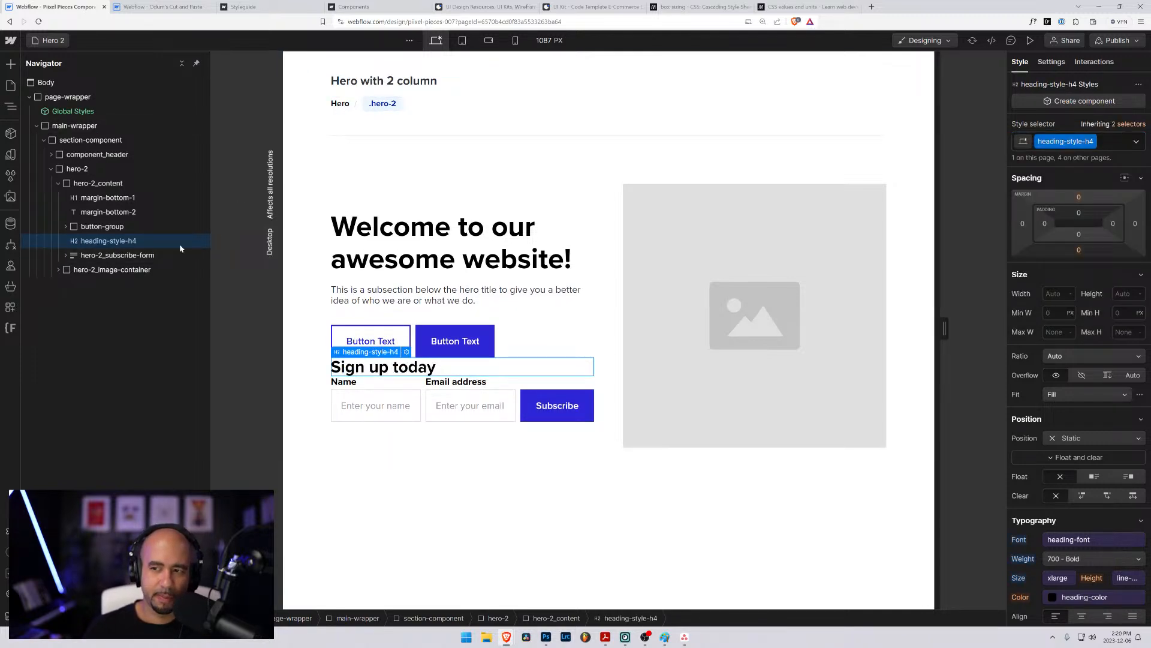
- Add margin-bottom-1 as a combo class to the "Sign up today" heading
click(1102, 142)
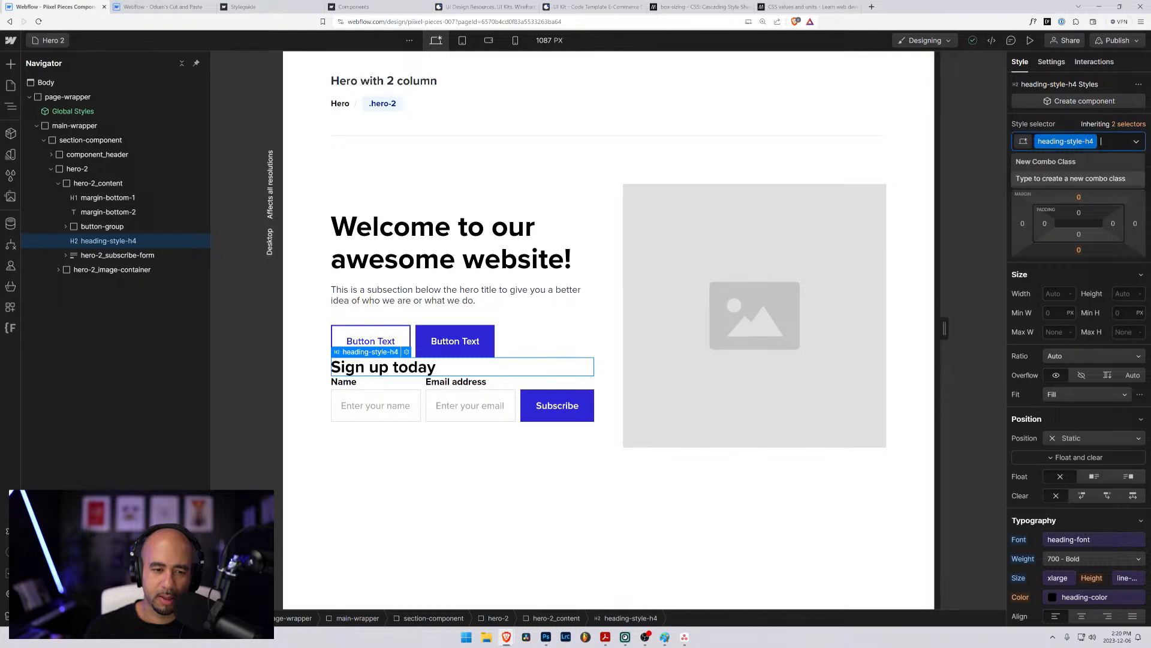
text(border-)
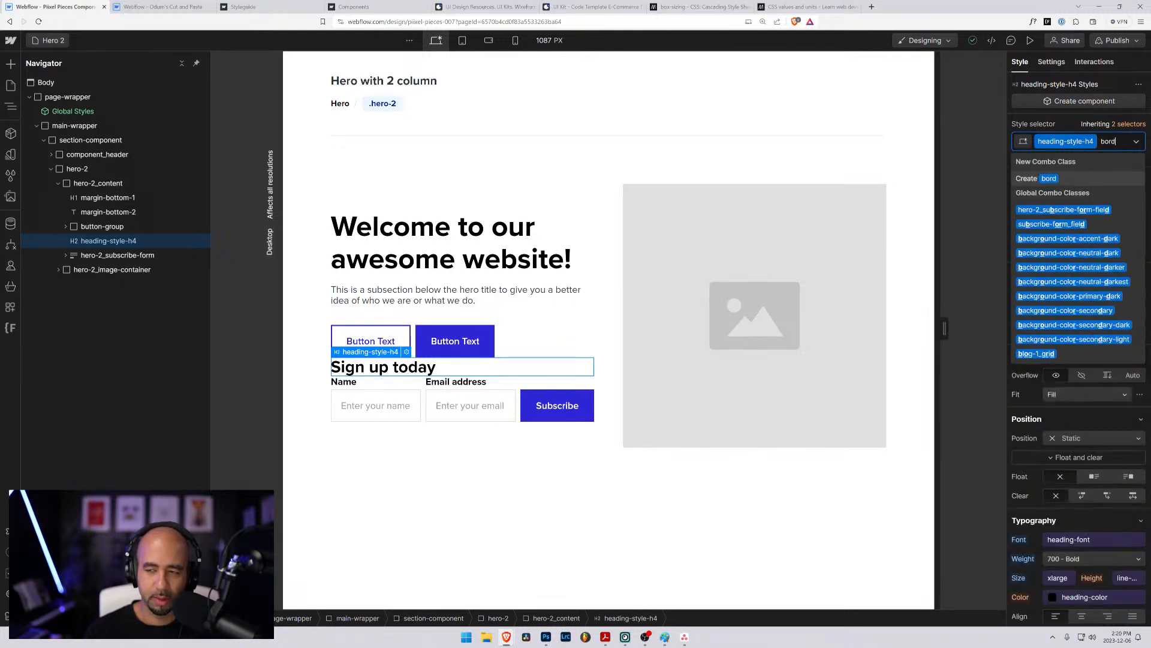
key(BackSpace)
key(BackSpace)
key(BackSpace)
key(BackSpace)
key(BackSpace)
key(BackSpace)
key(BackSpace)
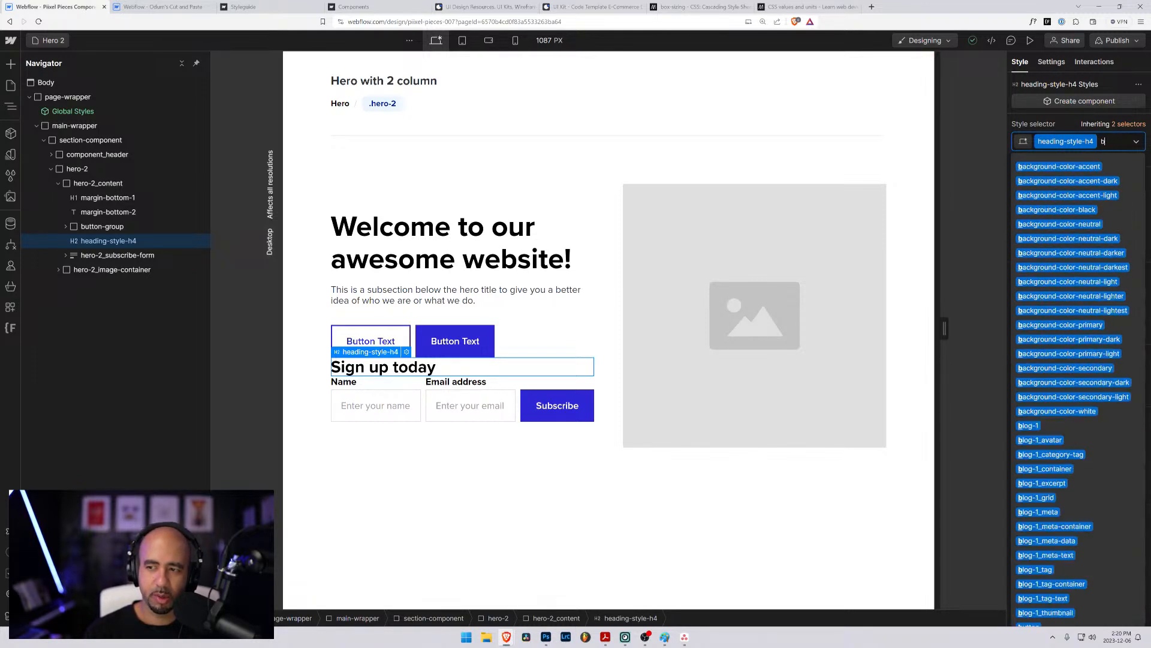
text(margin-bott)
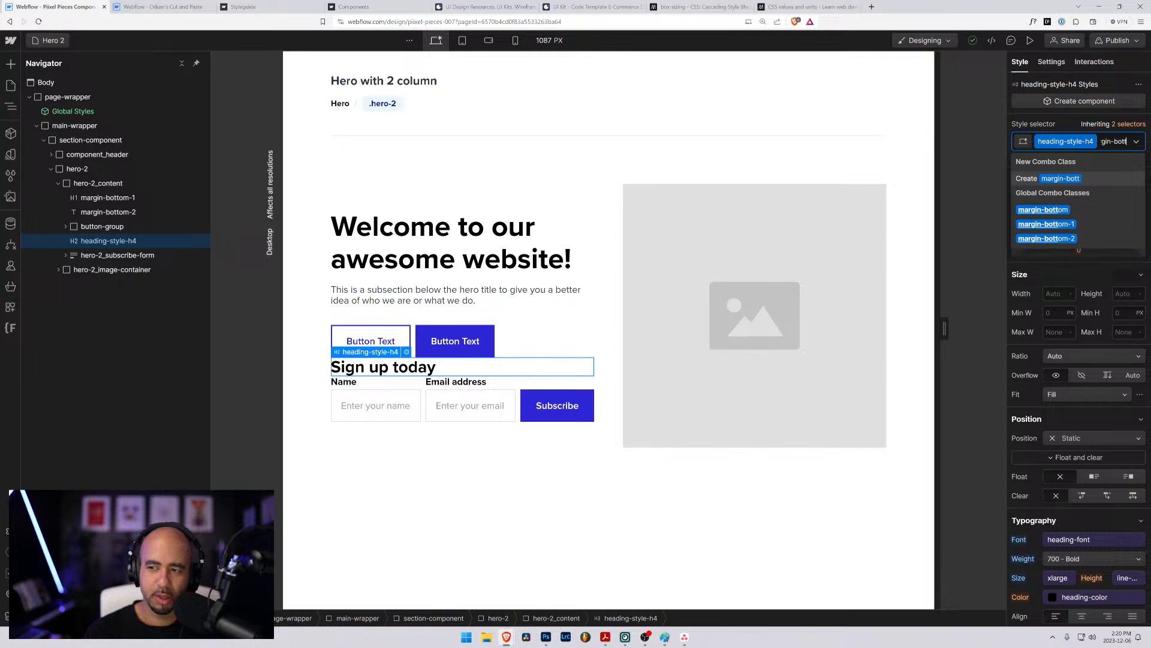
text(om-1)
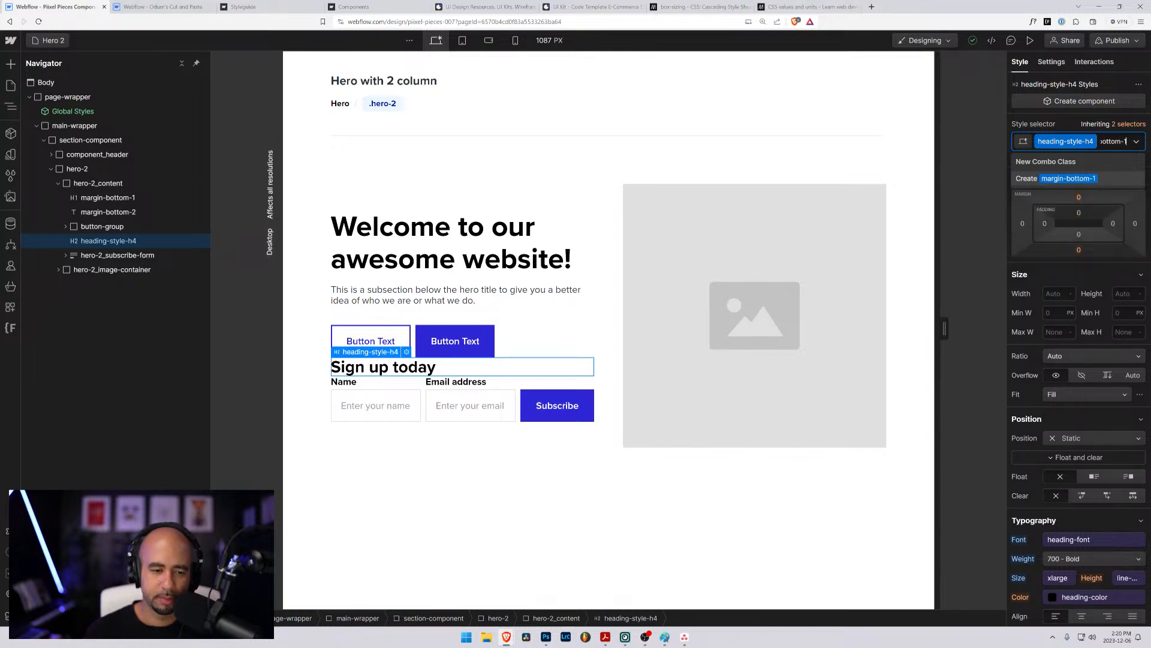
key(Return)
click(327, 459)
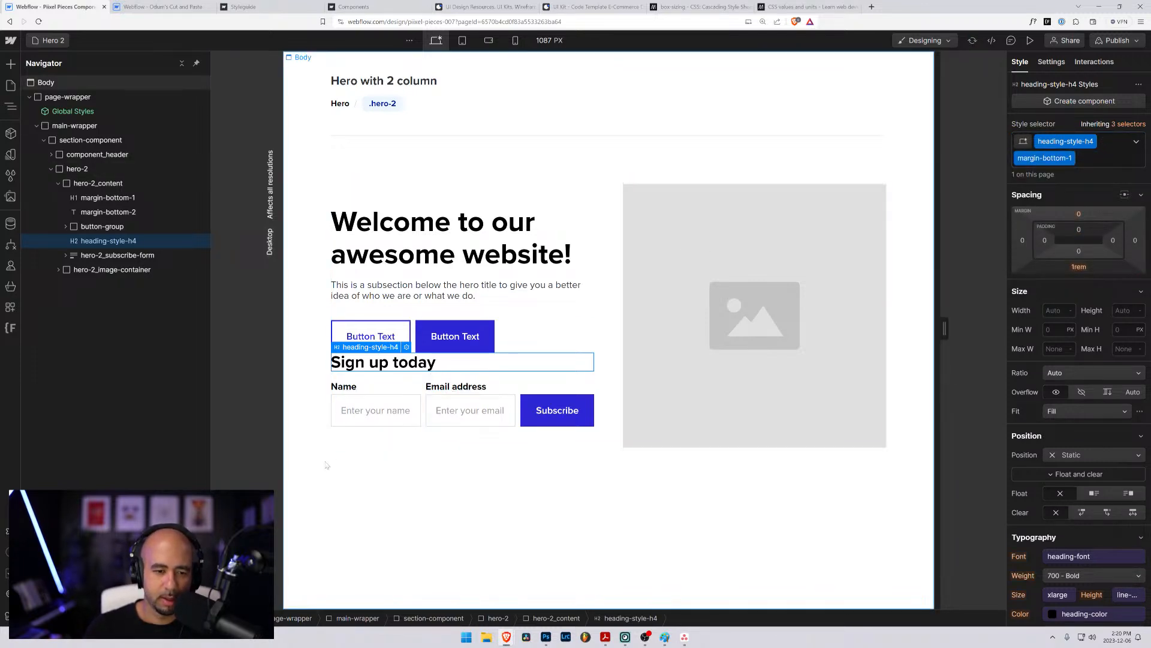
- Select the button-group below the hero text and start adding a combo class to it
click(412, 331)
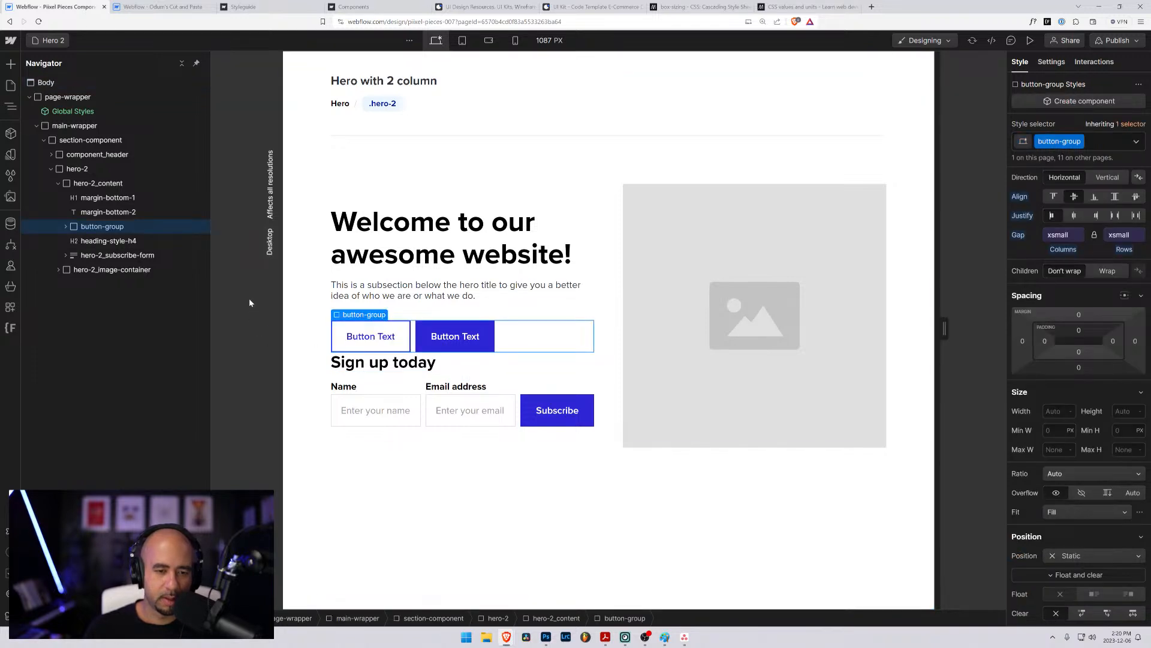
click(1091, 144)
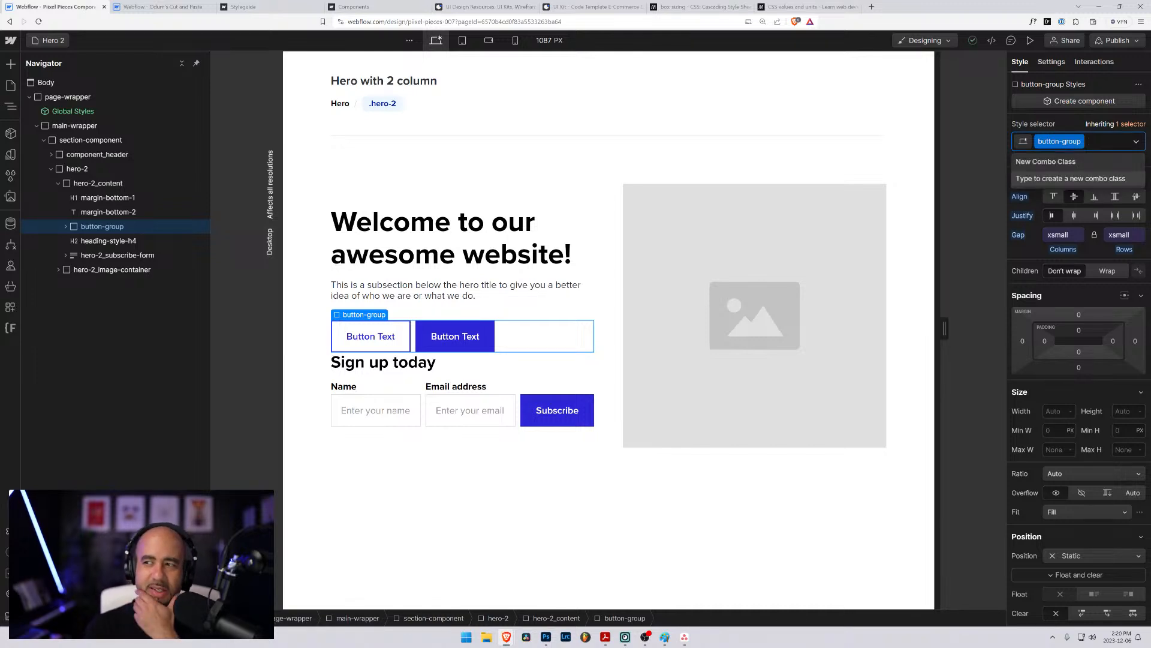
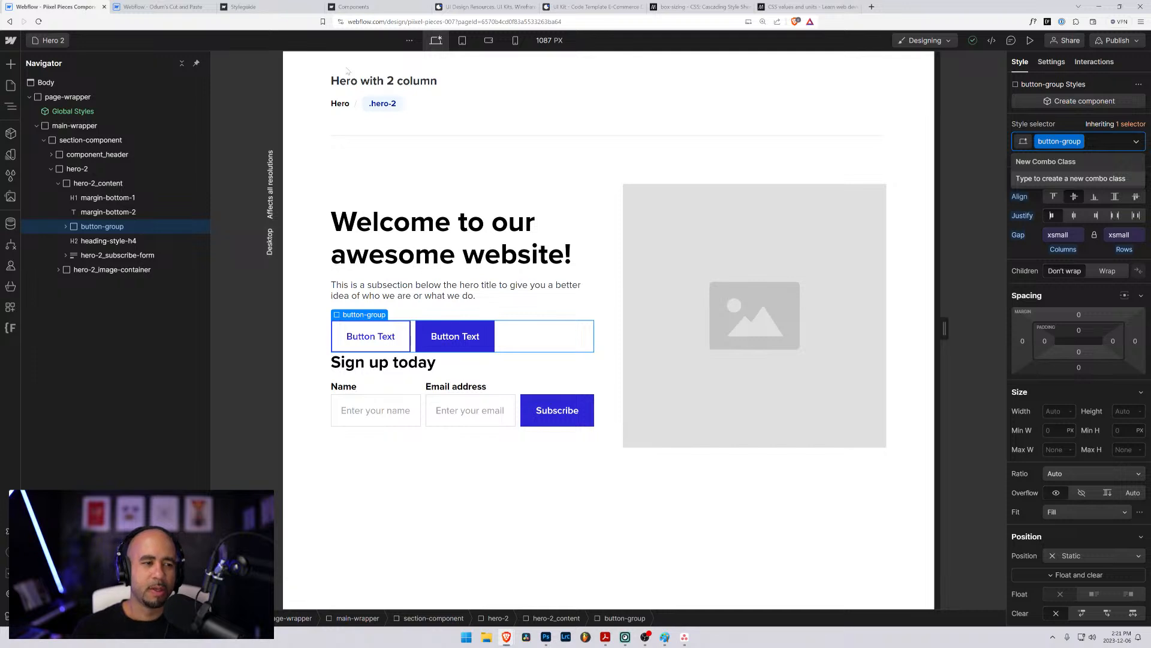
- Add a div block inside hero-2_content and place it between the button-group and the "Sign up today" heading
click(76, 181)
key(ctrl+k)
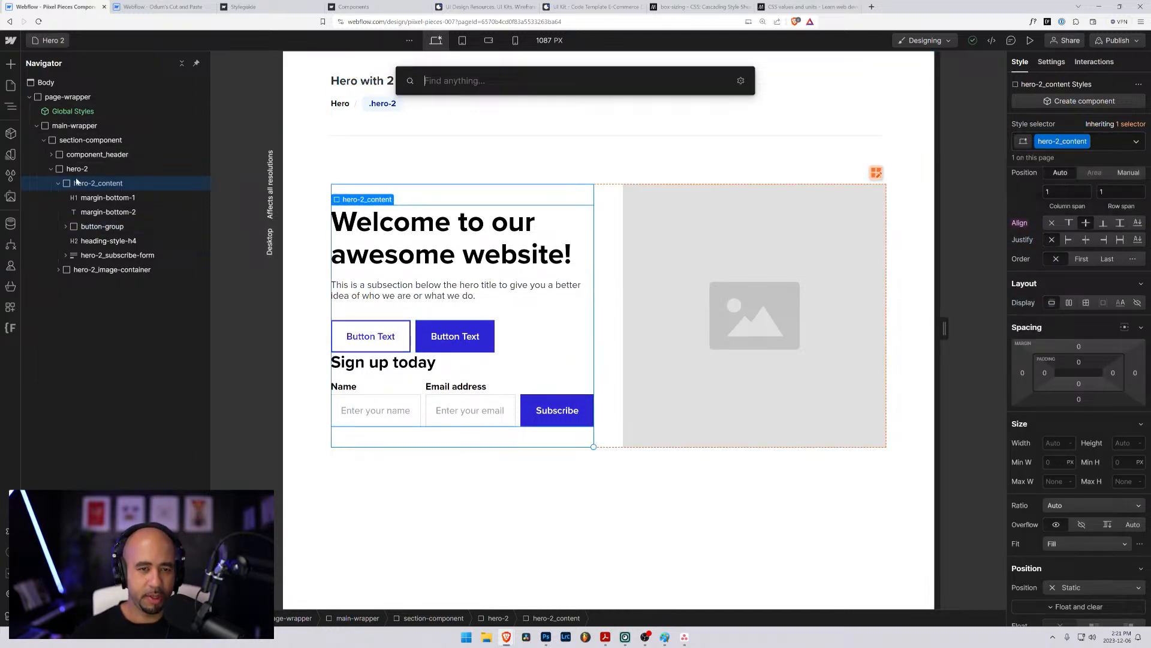
text(div)
key(Return)
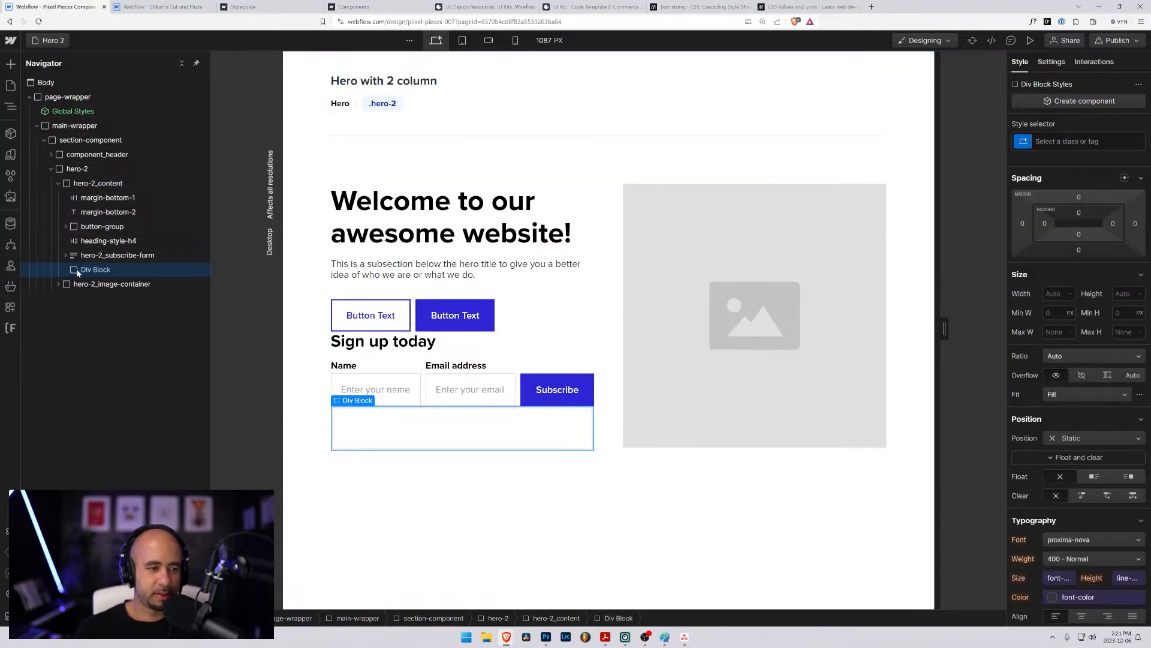
drag(77, 273, 78, 238)
- Try the existing spacer-medium class on the new div block above the "Sign up today" heading
key(ctrl+Return)
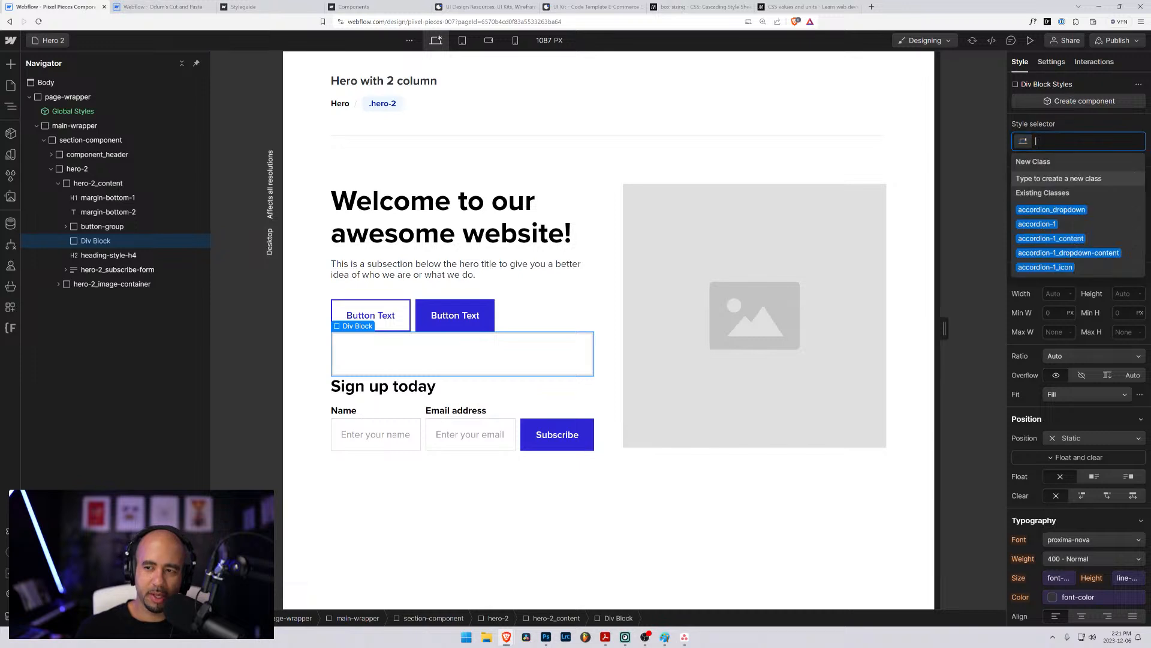
text(spacer)
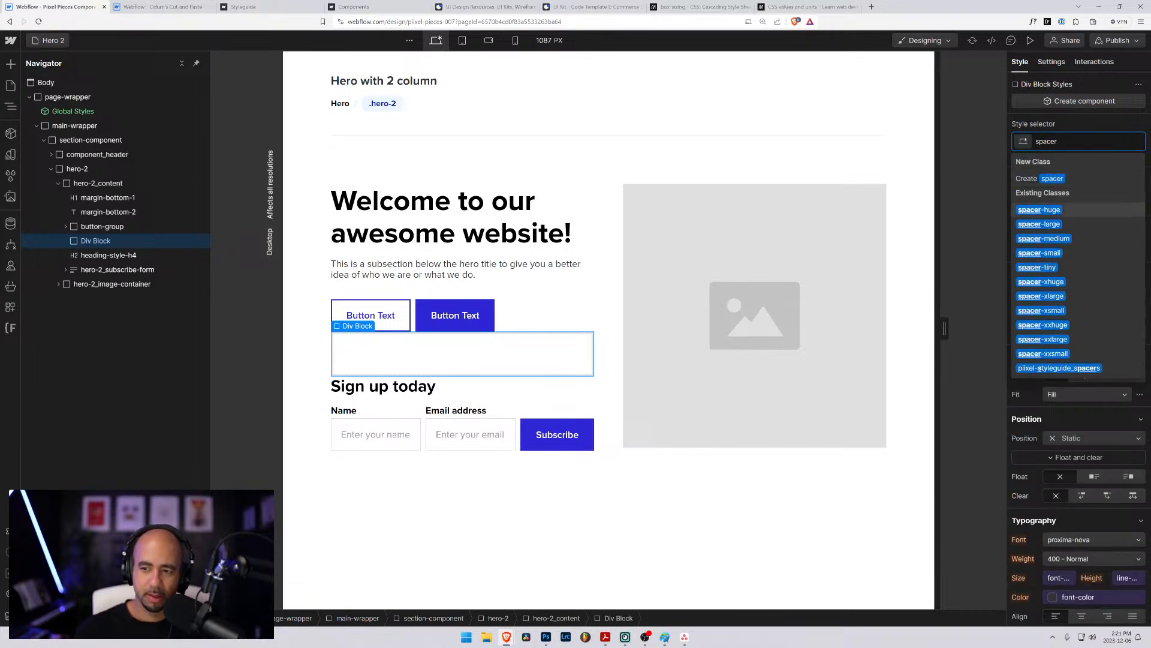
key(Down)
key(Down)
key(Return)
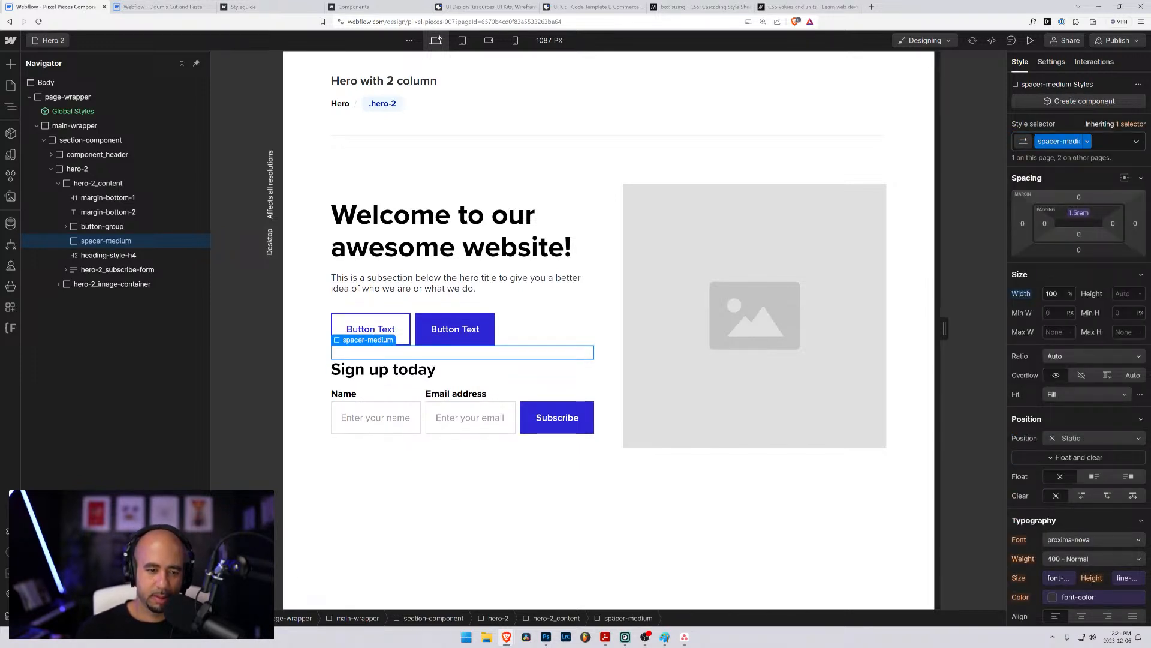
- Replace the class on the spacing div block with the existing spacer-large class
click(1104, 141)
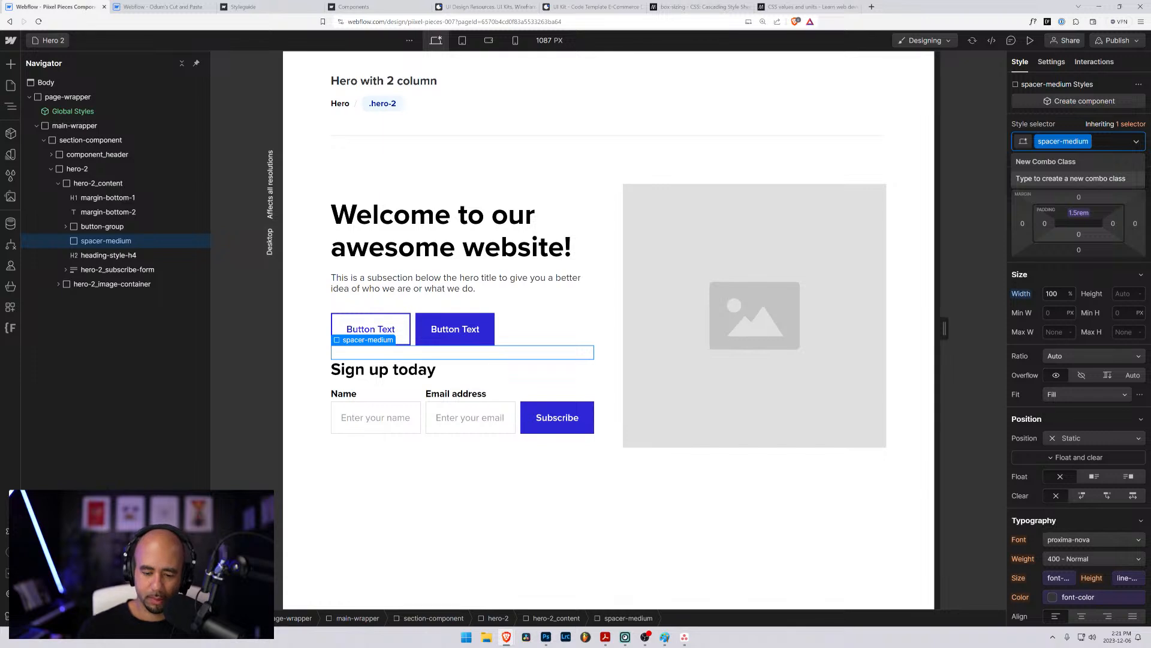
key(BackSpace)
text(spacer)
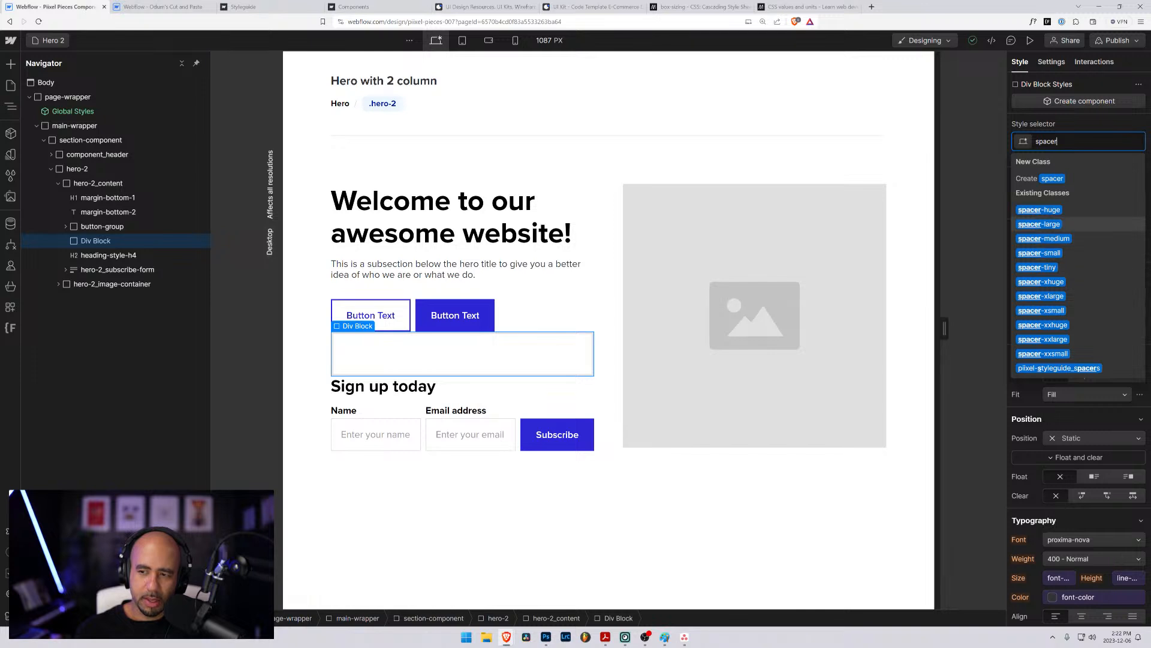
click(1055, 224)
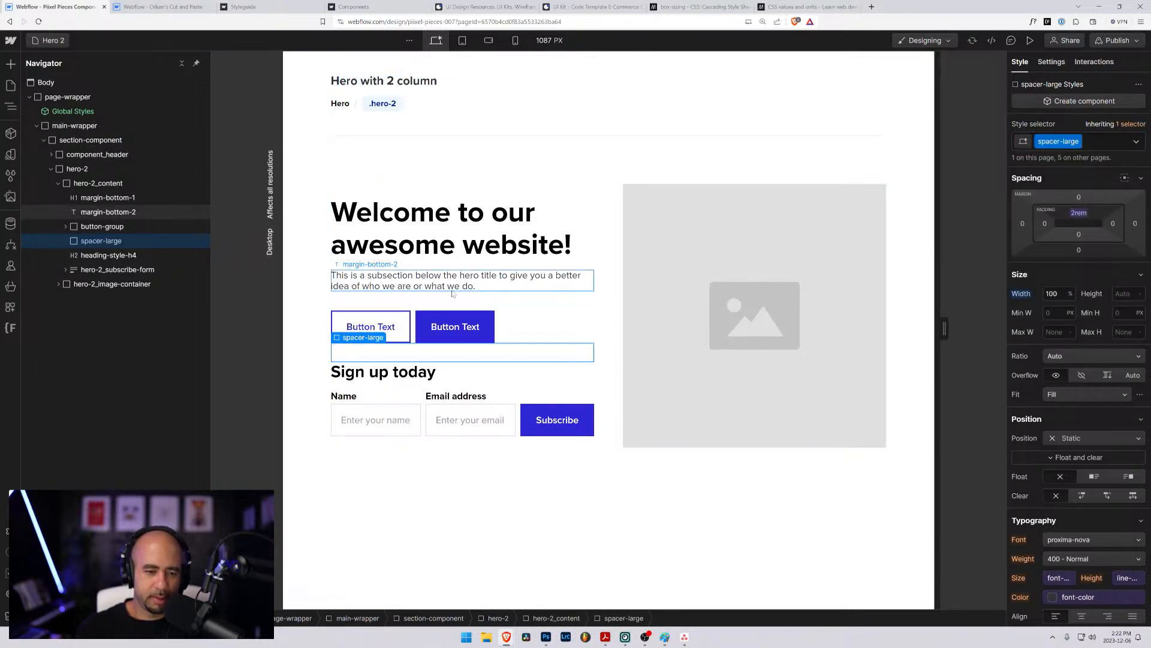
click(314, 262)
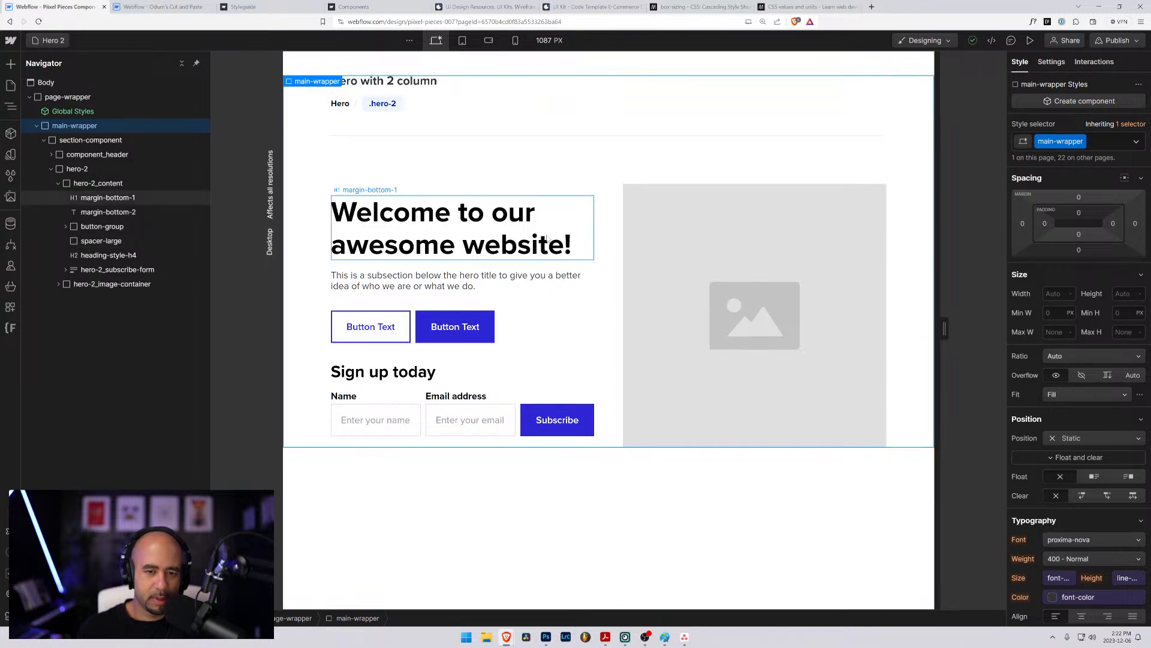
- Preview the hero-2 layout at a 1024 px desktop width and across the tablet breakpoint from 768 to 991 px
click(678, 222)
click(563, 229)
click(714, 271)
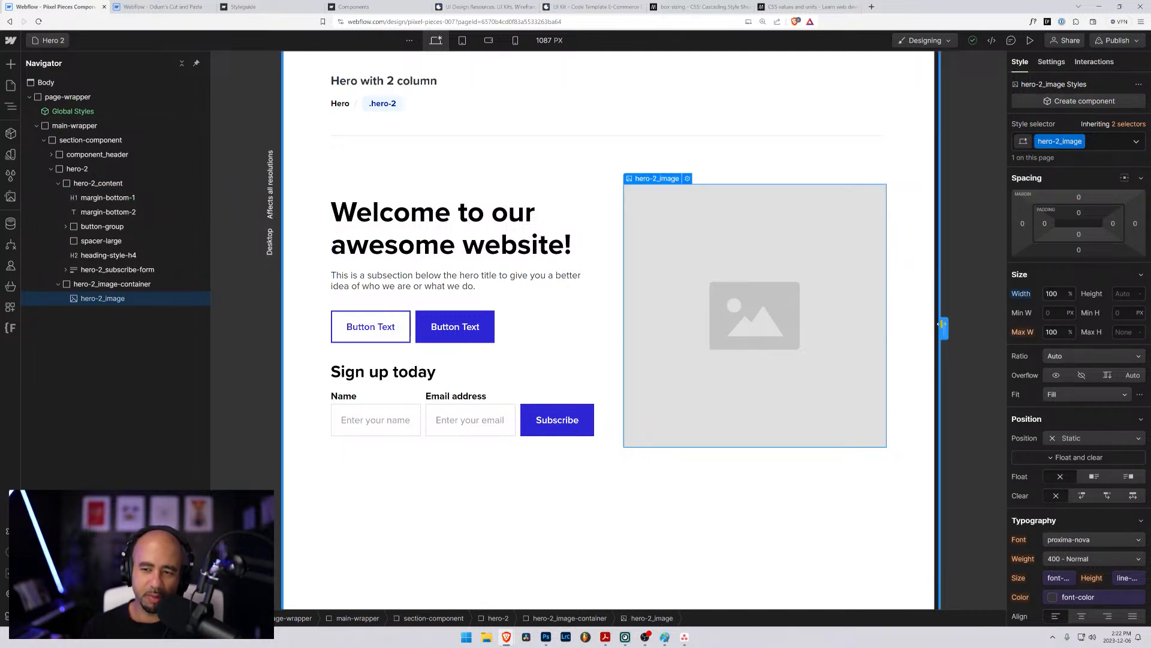
drag(945, 329, 919, 332)
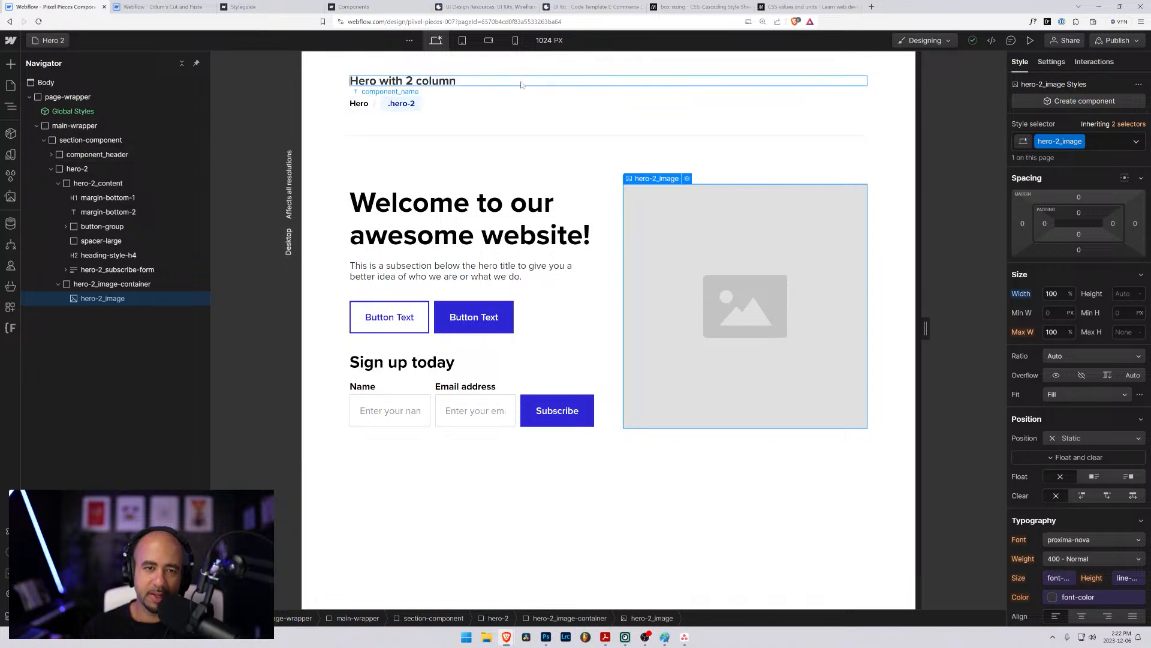
click(462, 40)
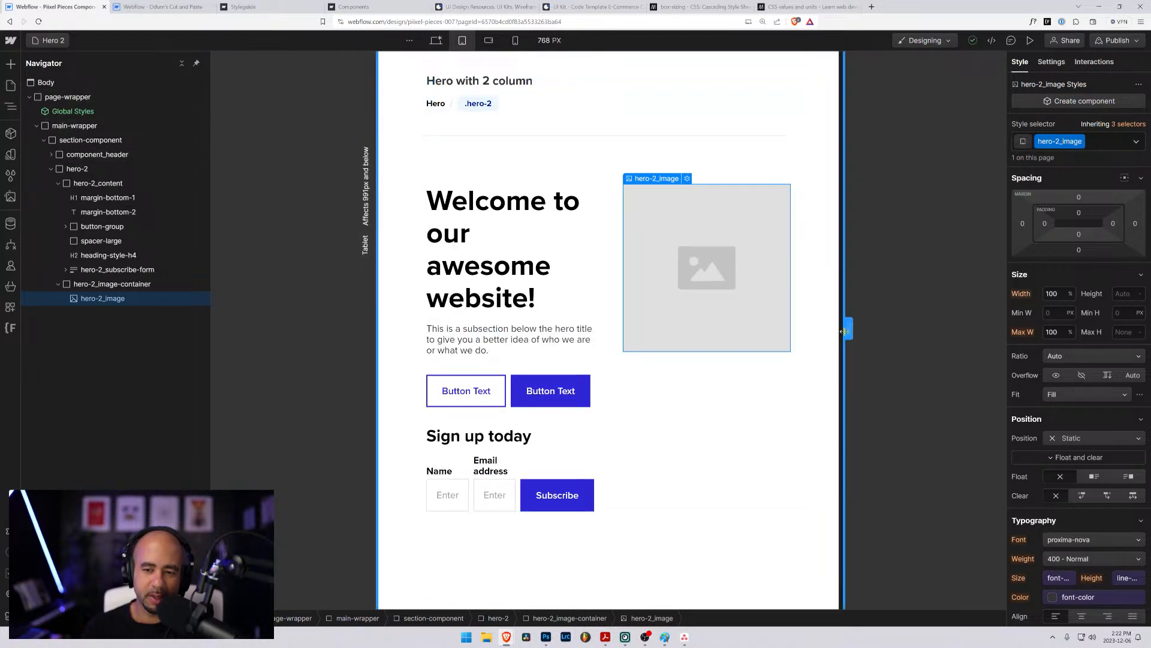
drag(849, 329, 907, 331)
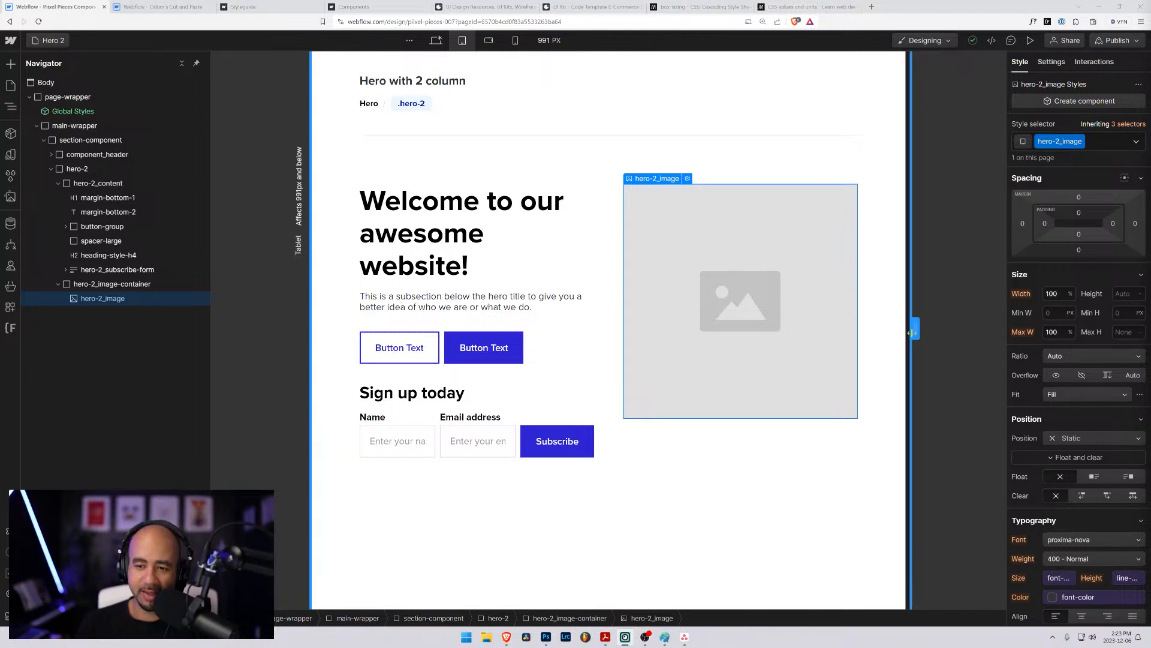
mouse_move(914, 330)
mouse_down()
mouse_move(963, 332)
mouse_move(894, 331)
mouse_move(928, 331)
mouse_up()
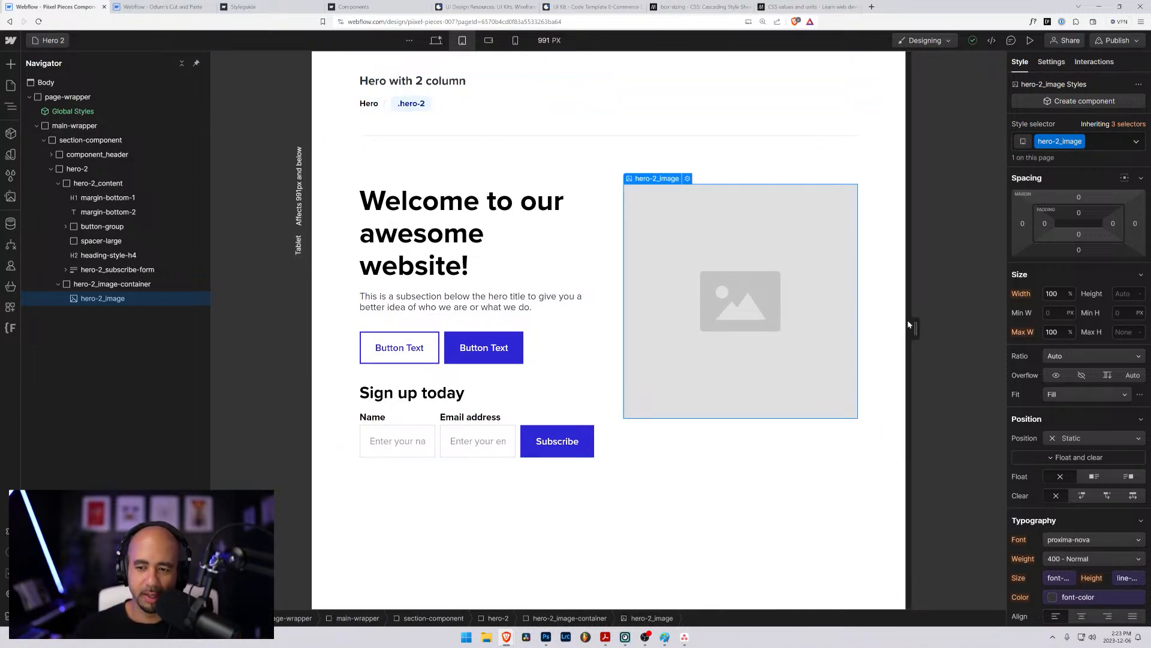
- Select the "Sign up today" heading and examine the hero-2 layout at the 768 px tablet width
click(76, 269)
click(99, 255)
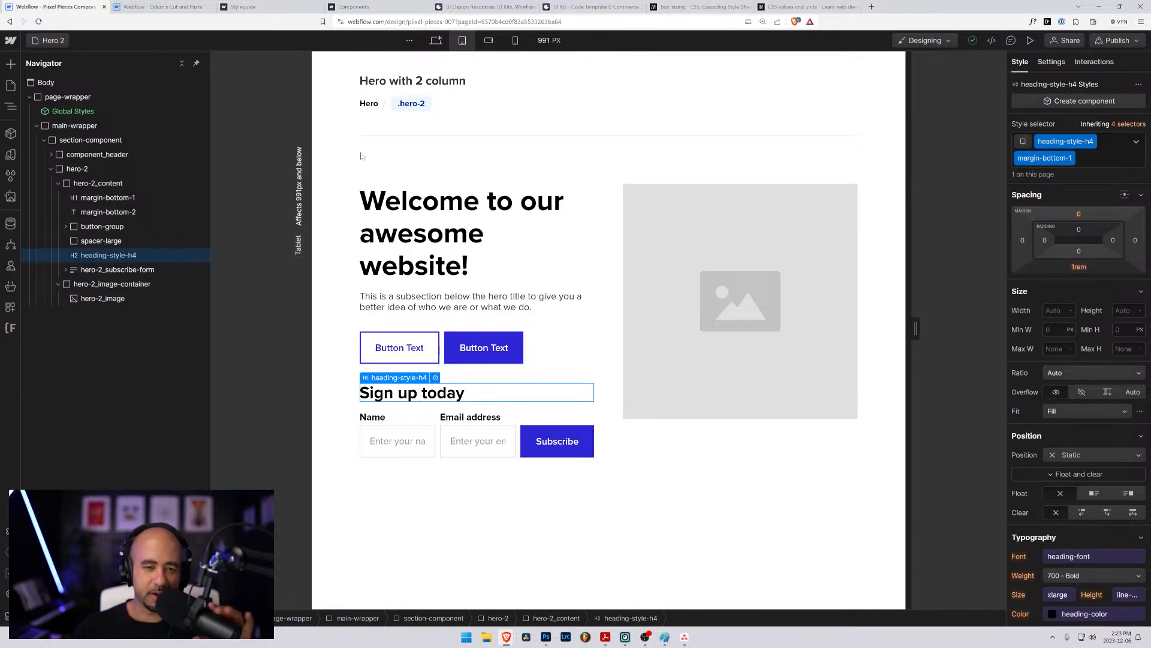
click(463, 42)
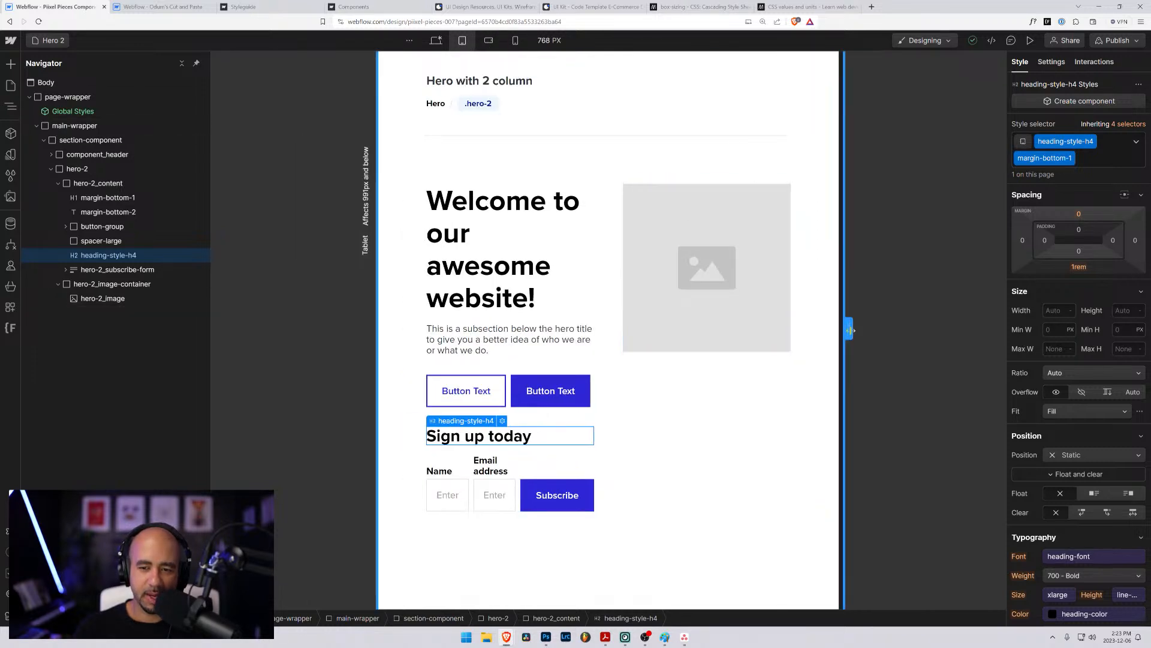
drag(849, 328, 817, 328)
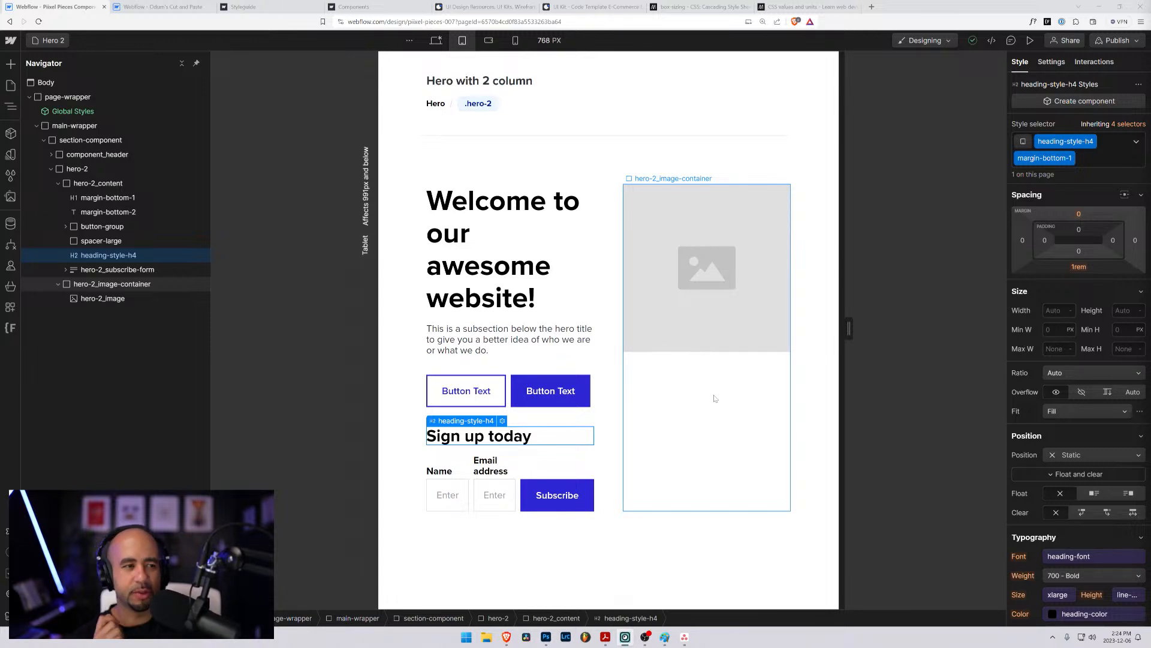
- Open the Blog 1 page and examine how its post grid adapts across the mobile, tablet and desktop breakpoints
click(49, 41)
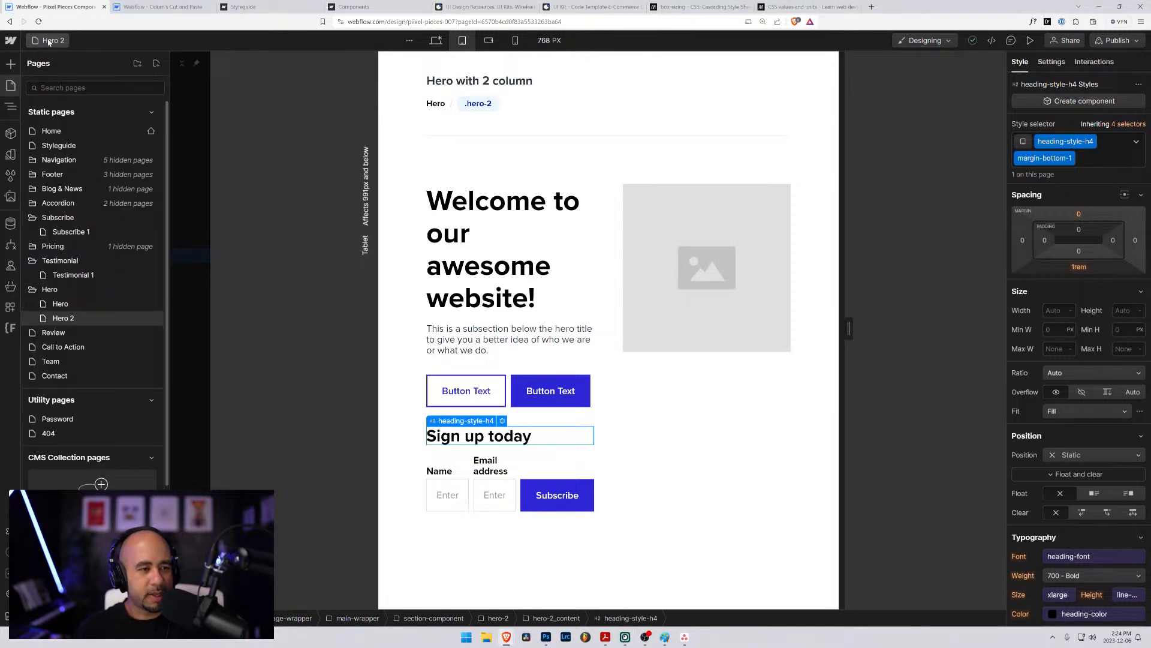
click(51, 189)
click(59, 203)
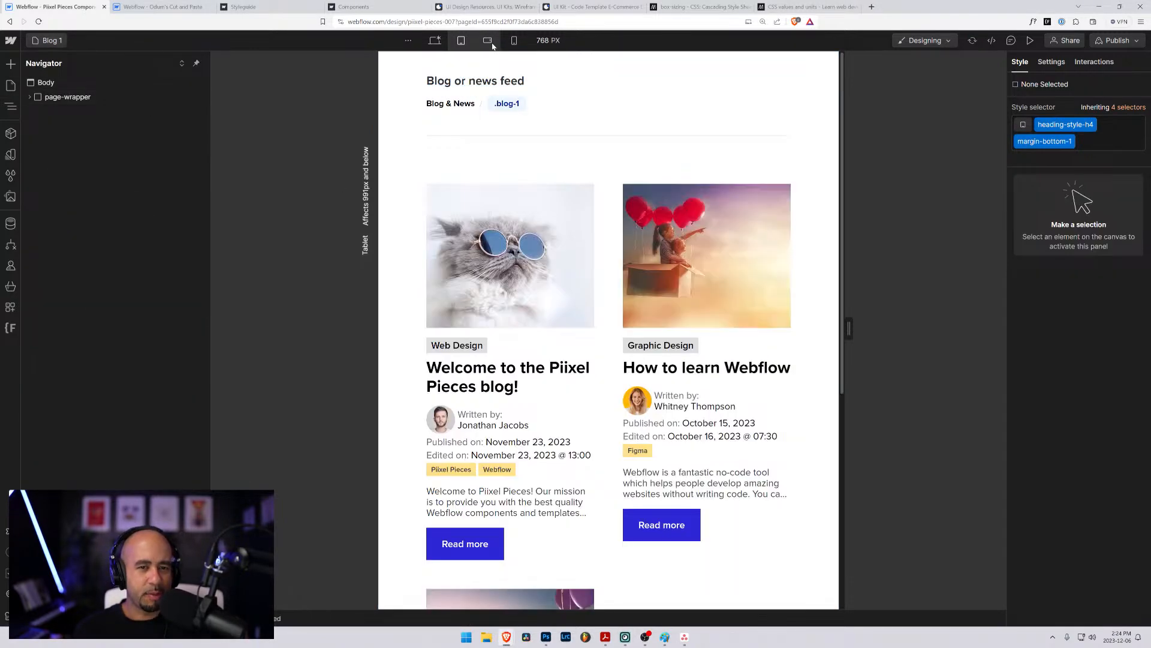
click(488, 40)
scroll(504, 180, down, 4)
scroll(504, 90, up, 4)
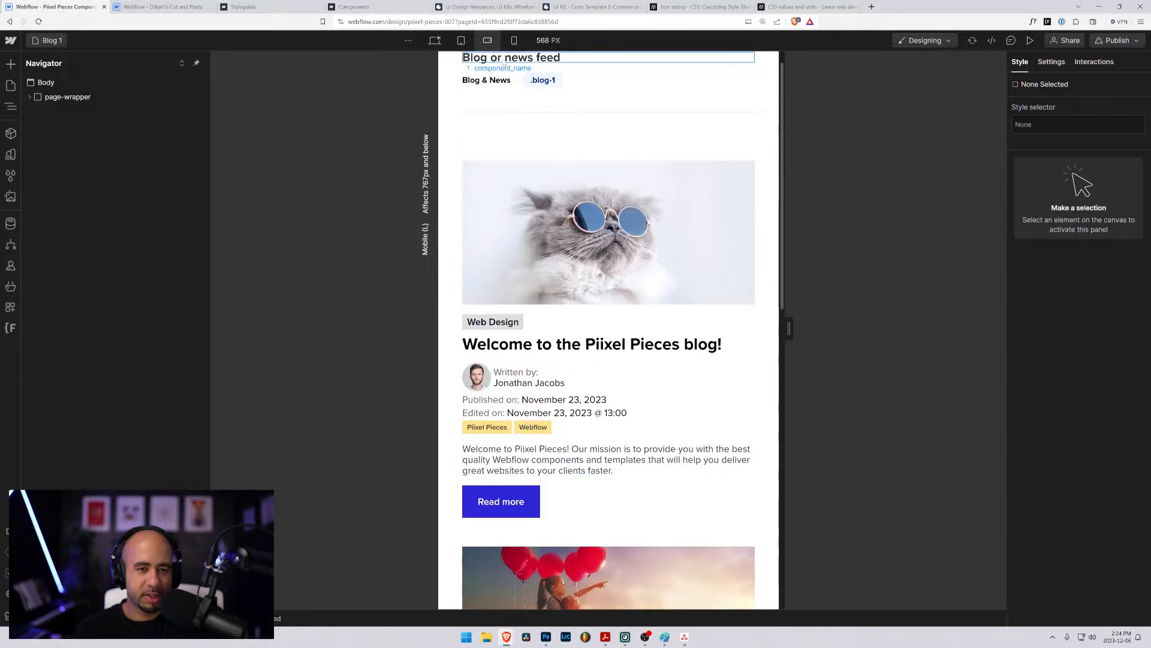
click(514, 41)
click(488, 42)
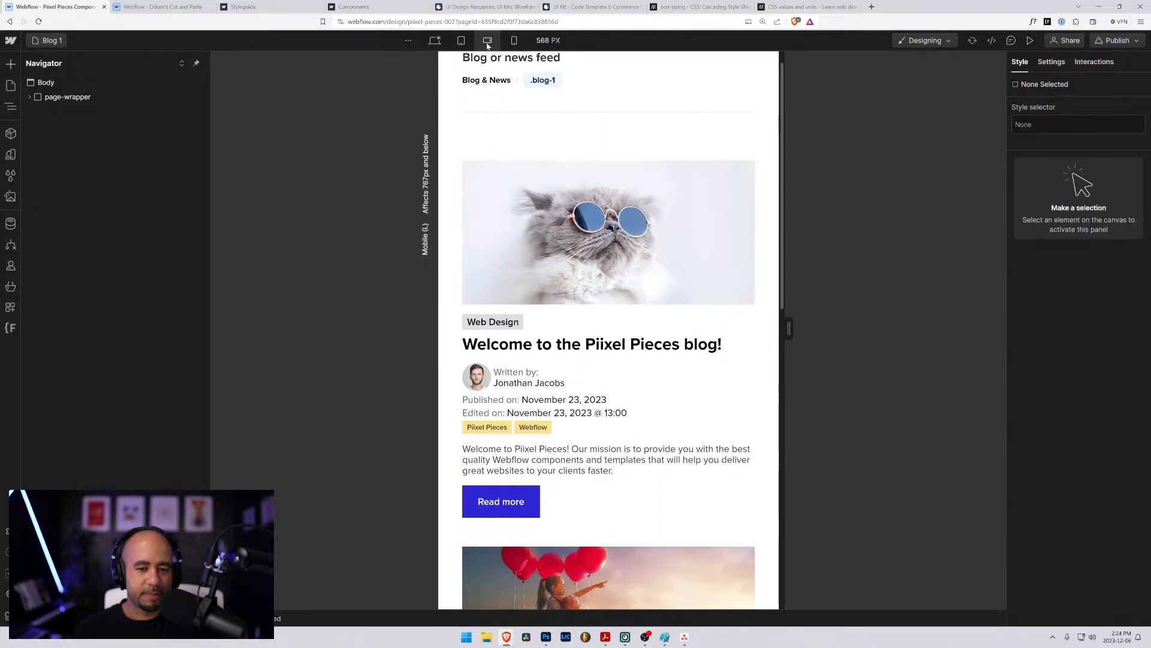
click(461, 42)
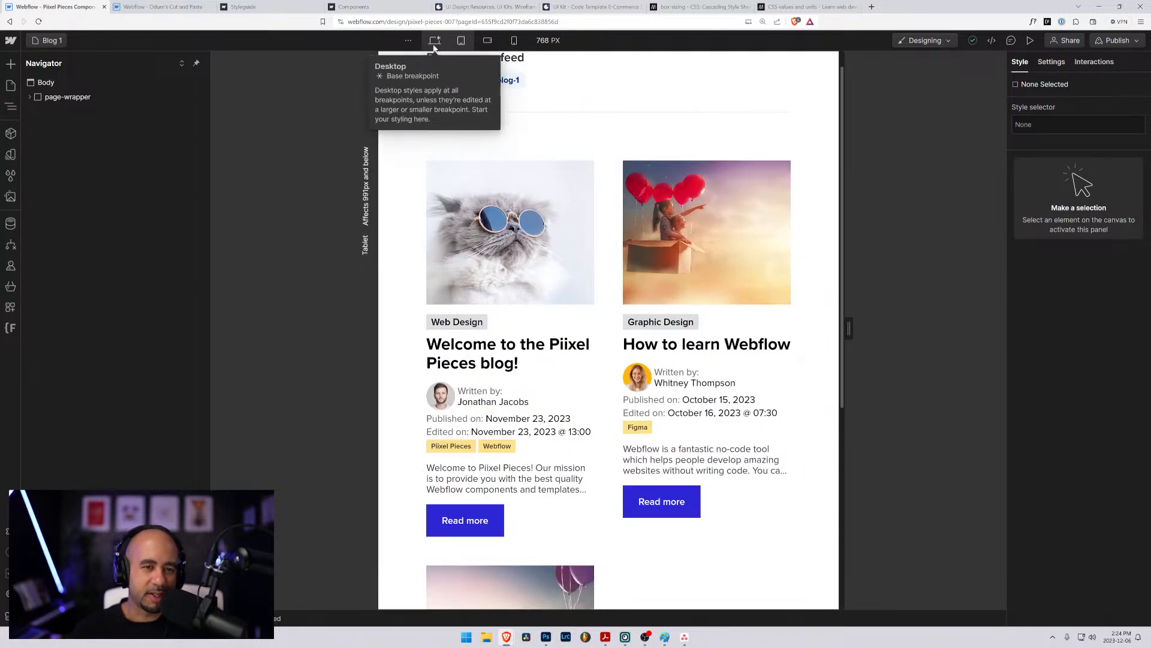
click(434, 42)
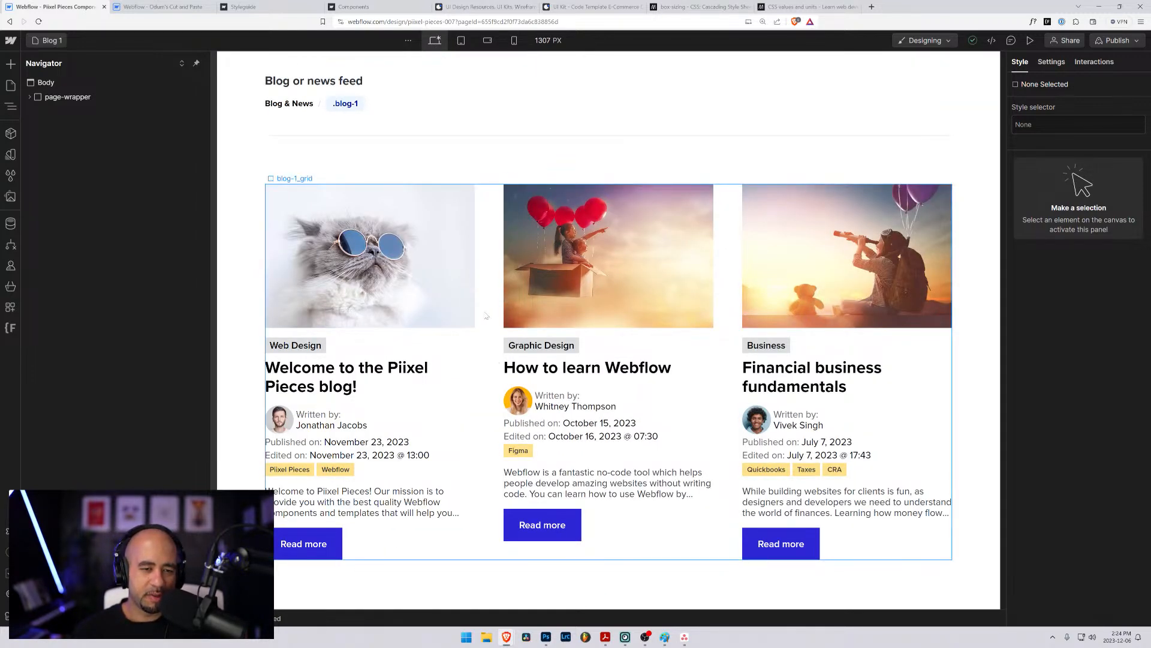
- Open the Footer 1 page and examine how its columns adapt across the tablet, mobile and desktop breakpoints
click(52, 41)
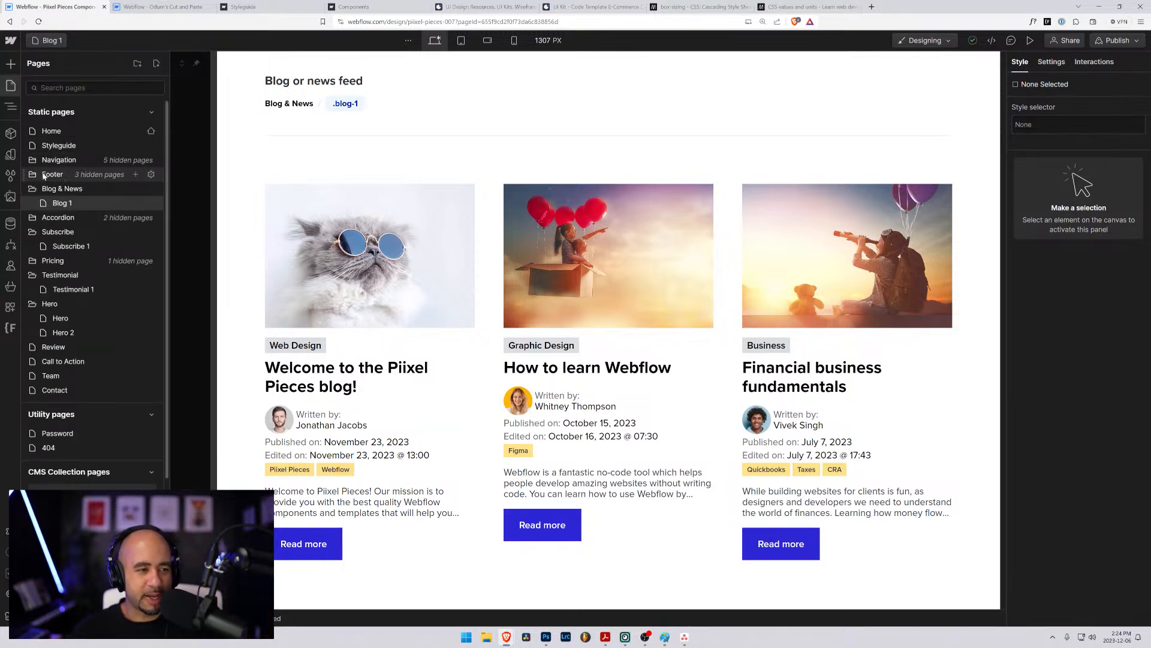
click(44, 176)
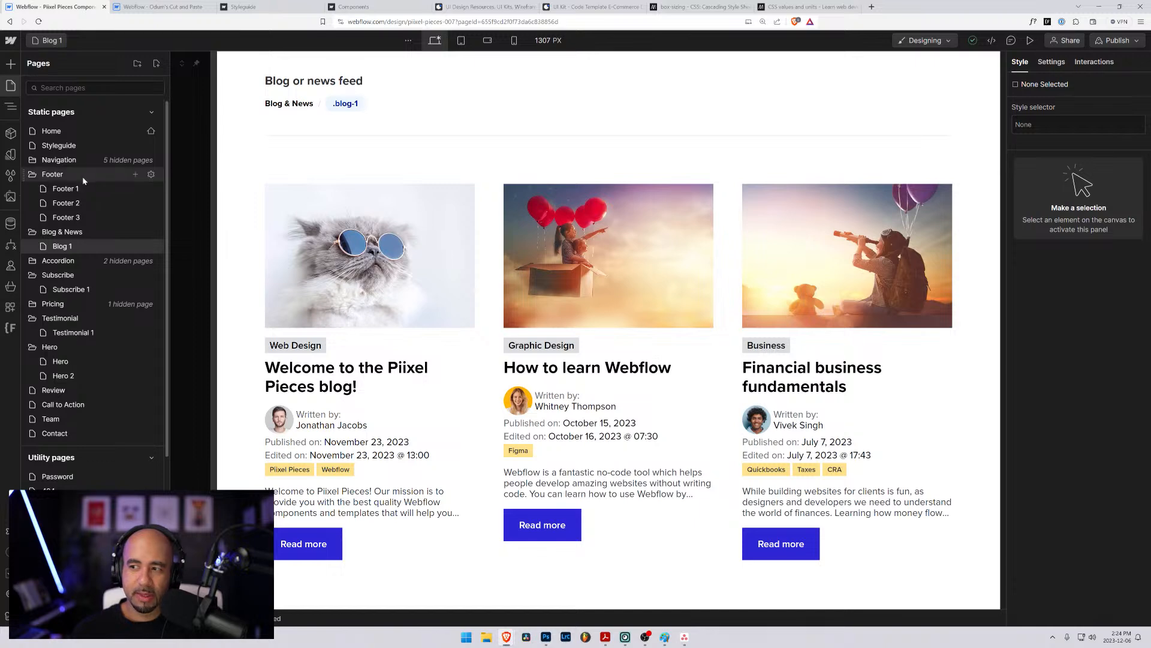
click(69, 189)
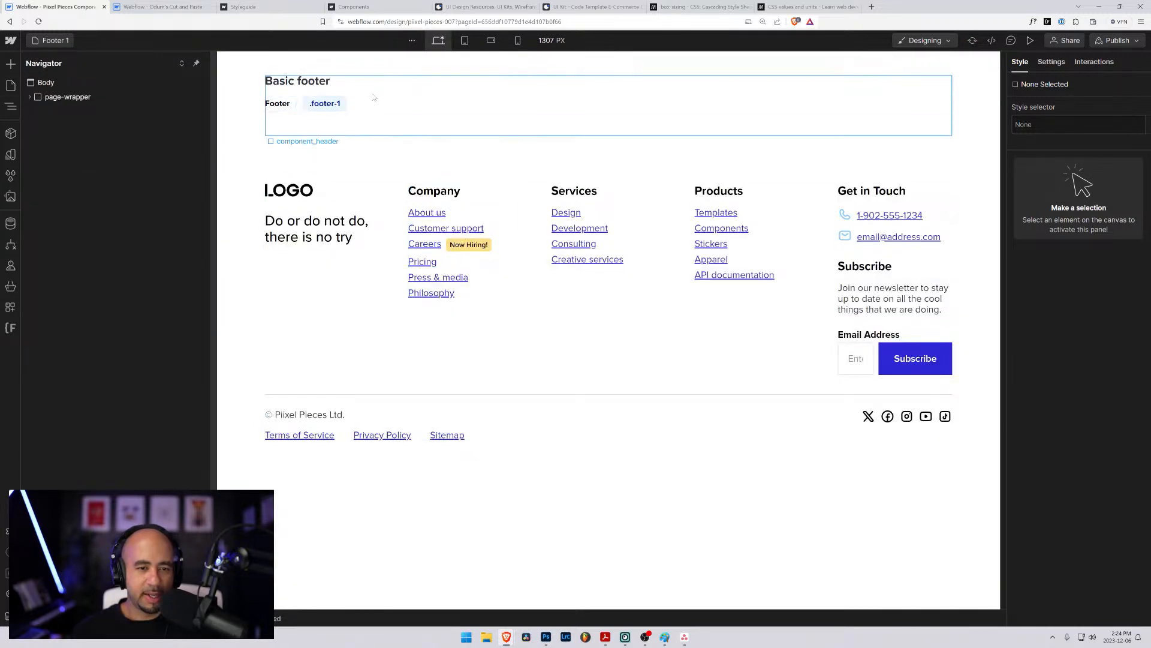
click(465, 43)
click(491, 42)
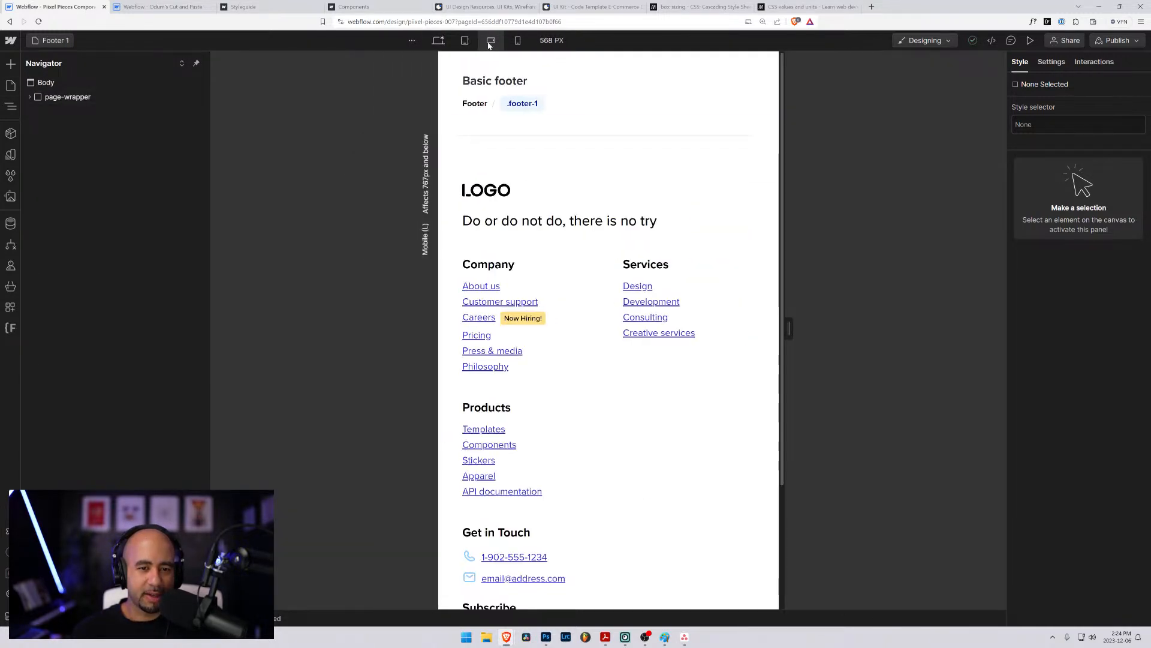
click(517, 42)
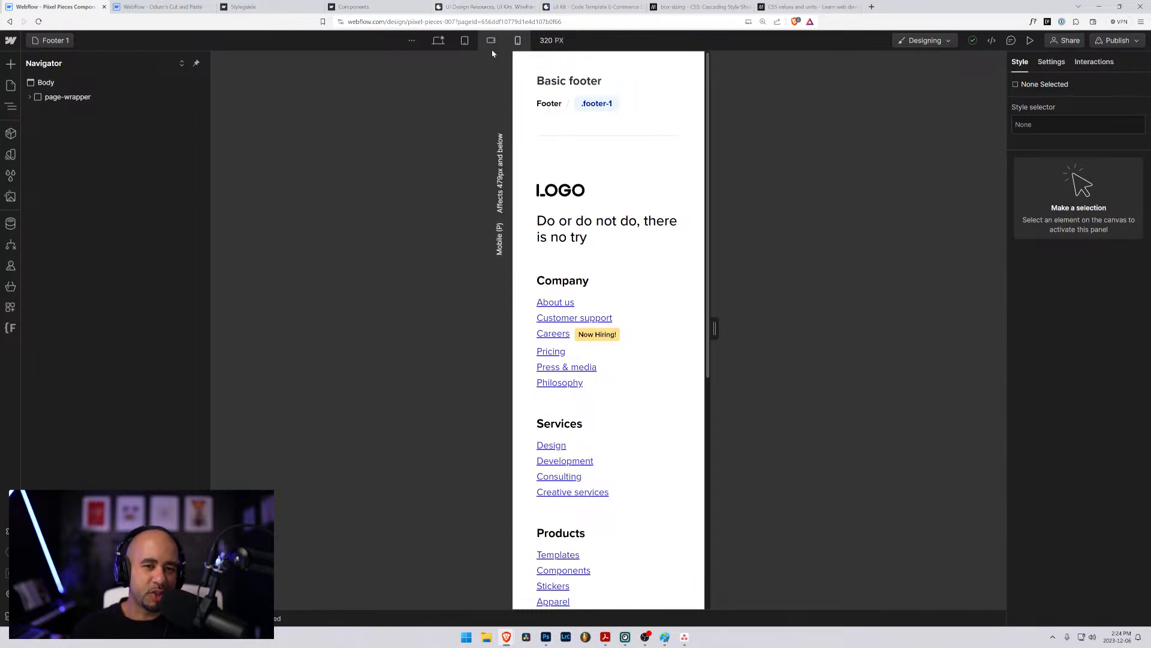
click(491, 41)
click(465, 41)
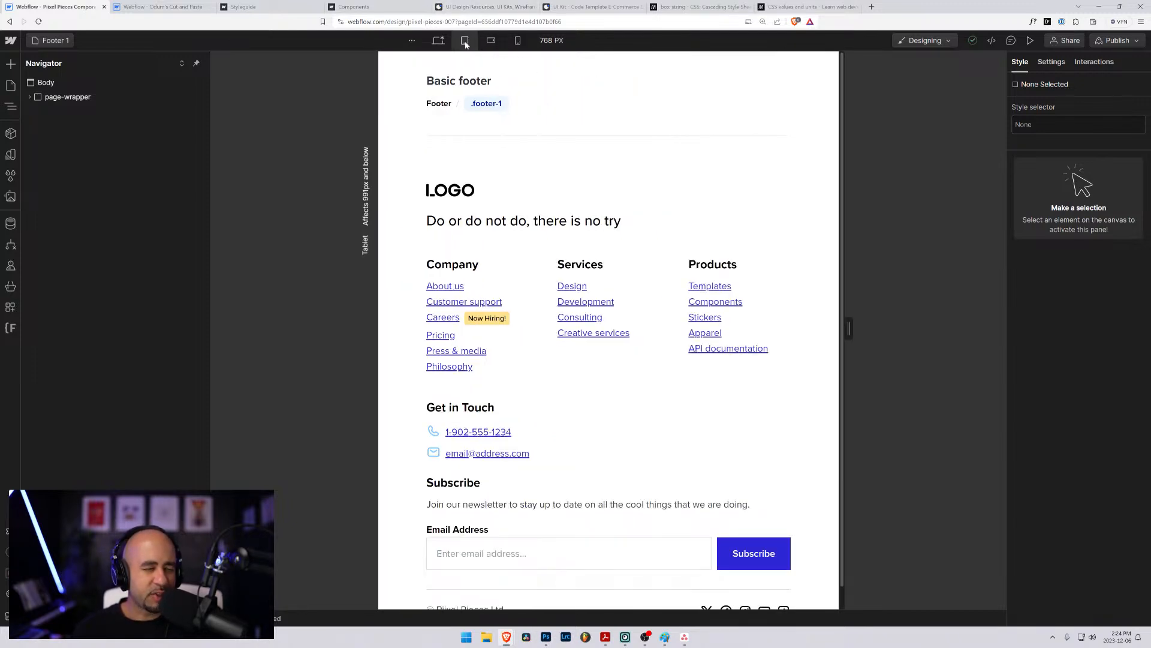
click(438, 40)
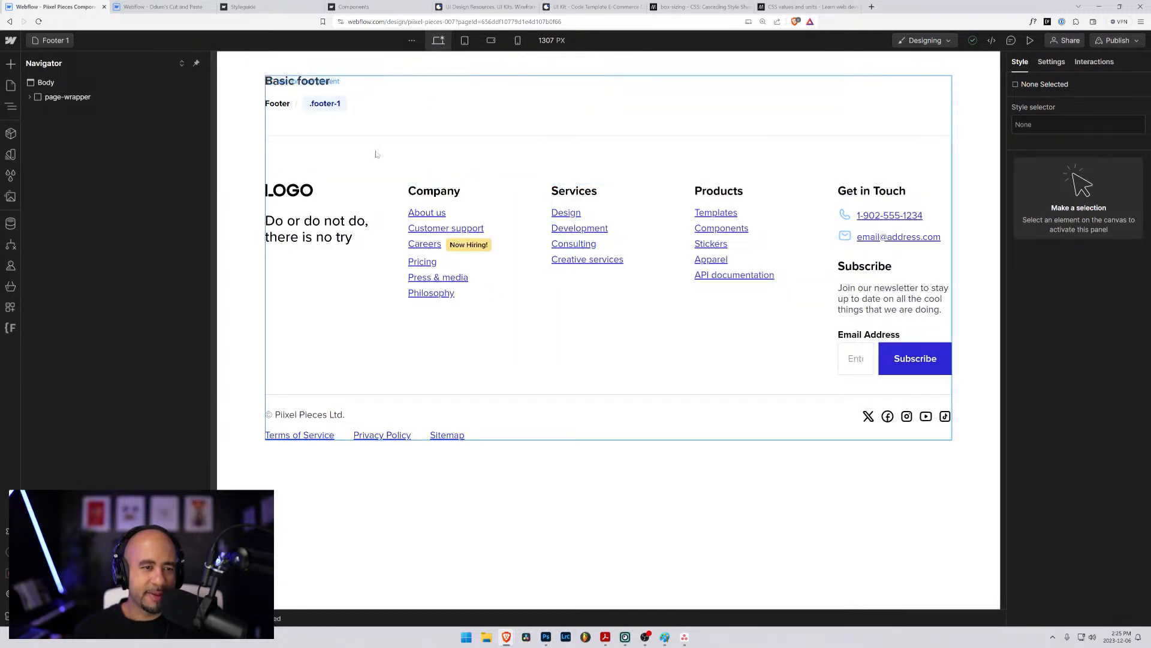
- Return to the Hero 2 page and switch the canvas to the tablet breakpoint
click(62, 43)
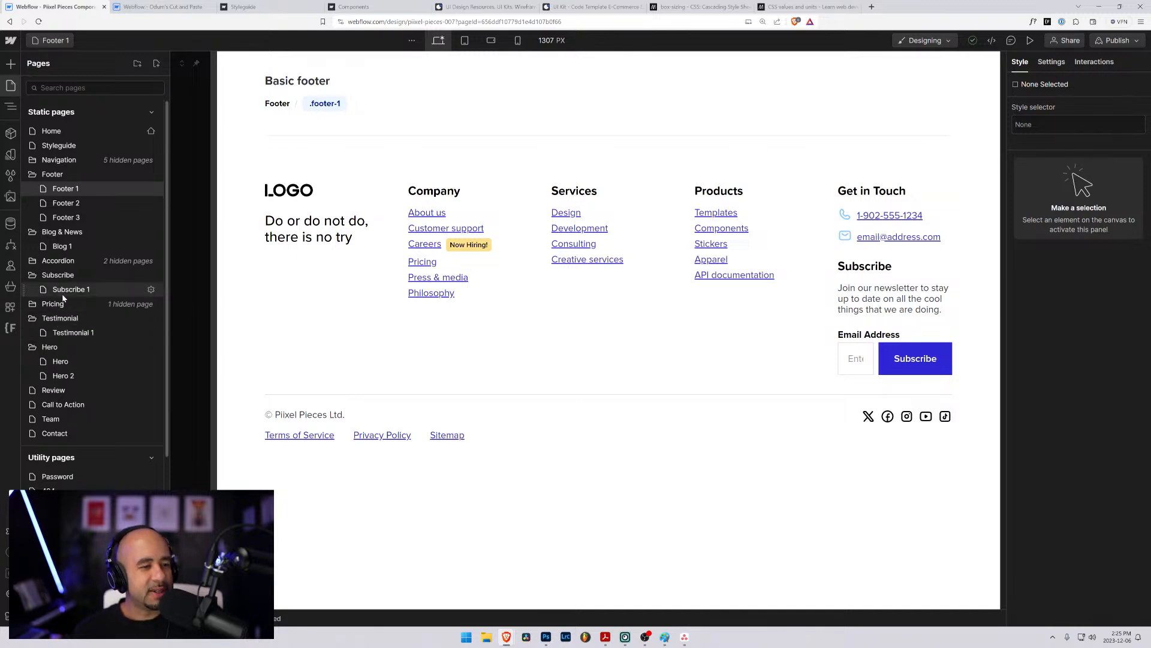
click(55, 44)
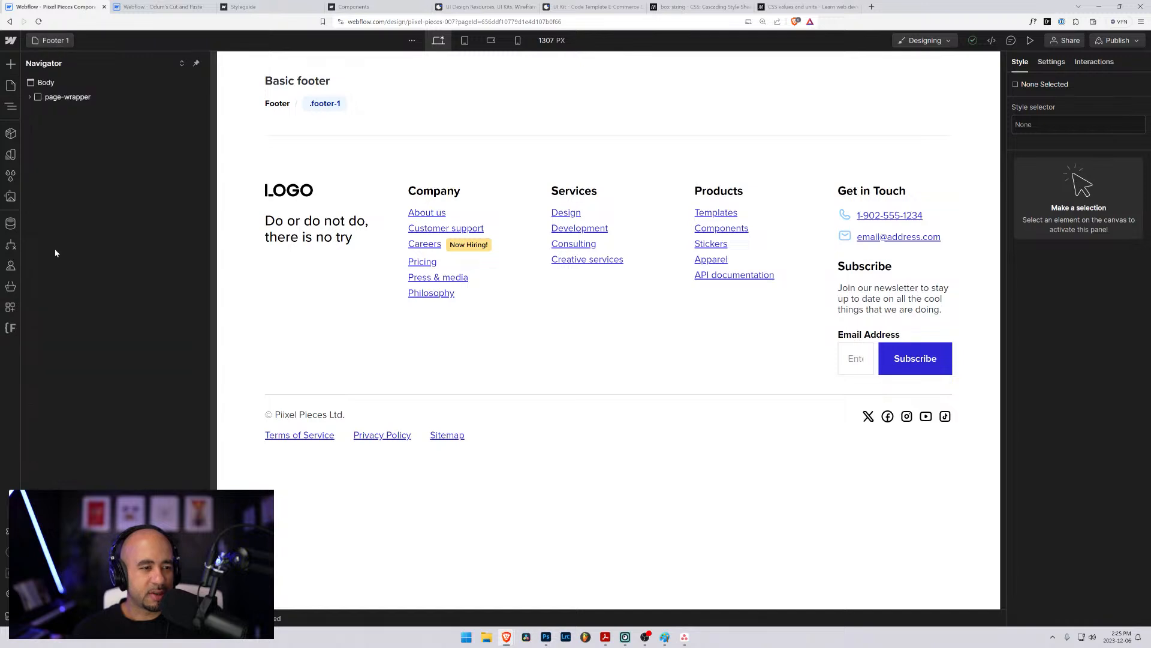
click(54, 42)
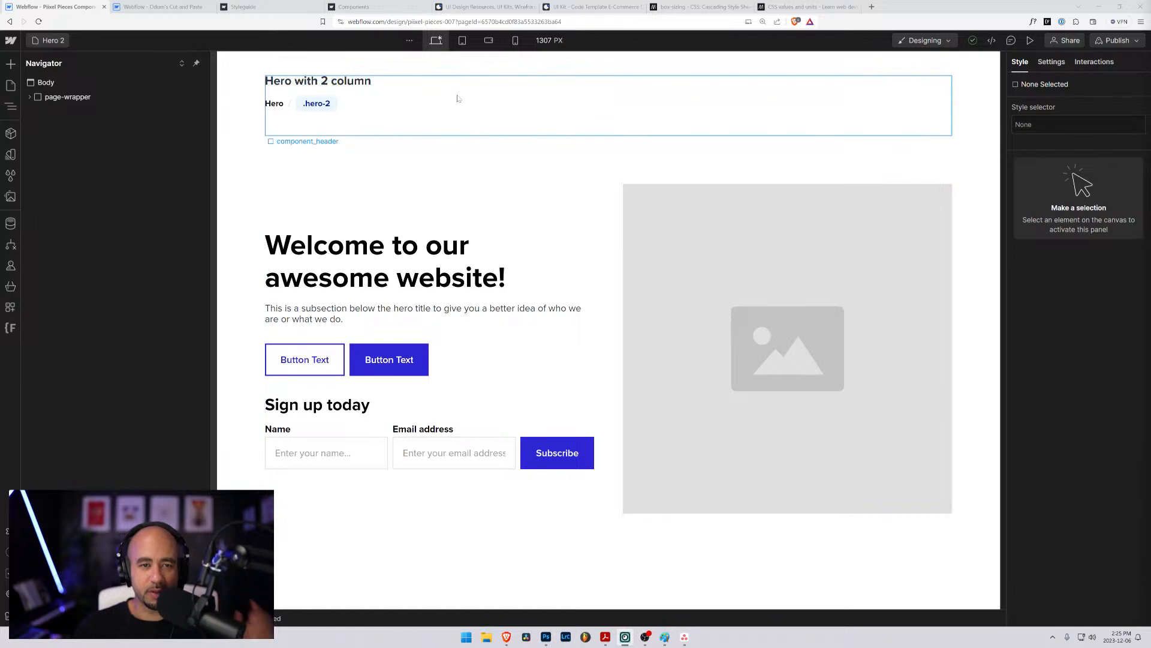
click(460, 42)
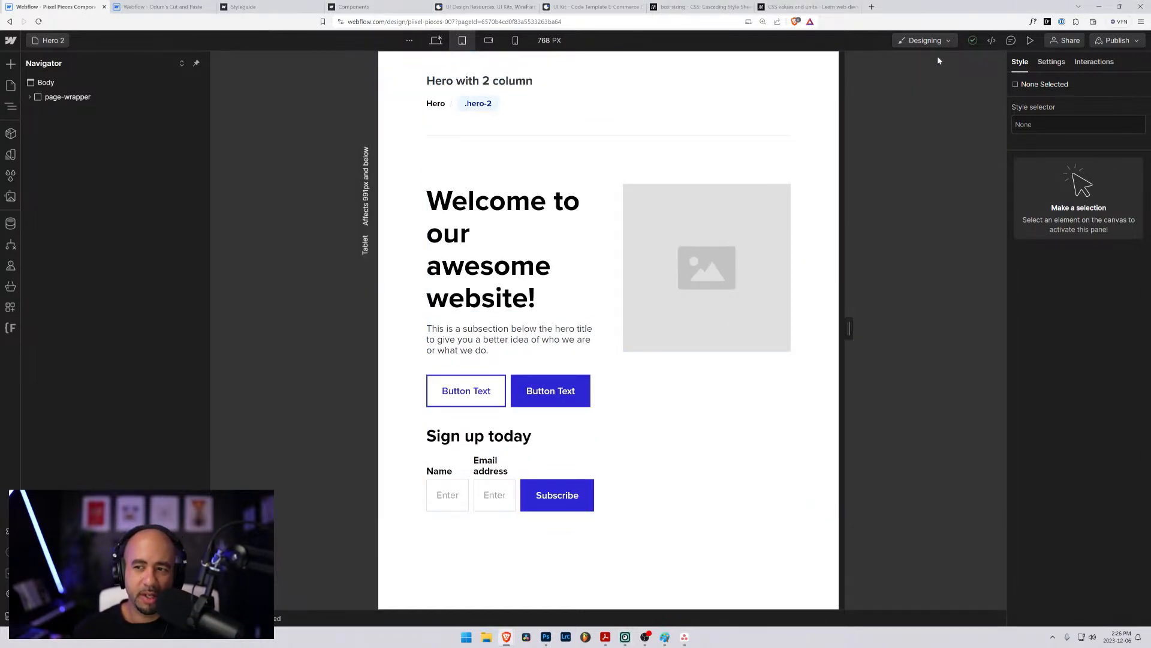
click(1051, 62)
click(1019, 62)
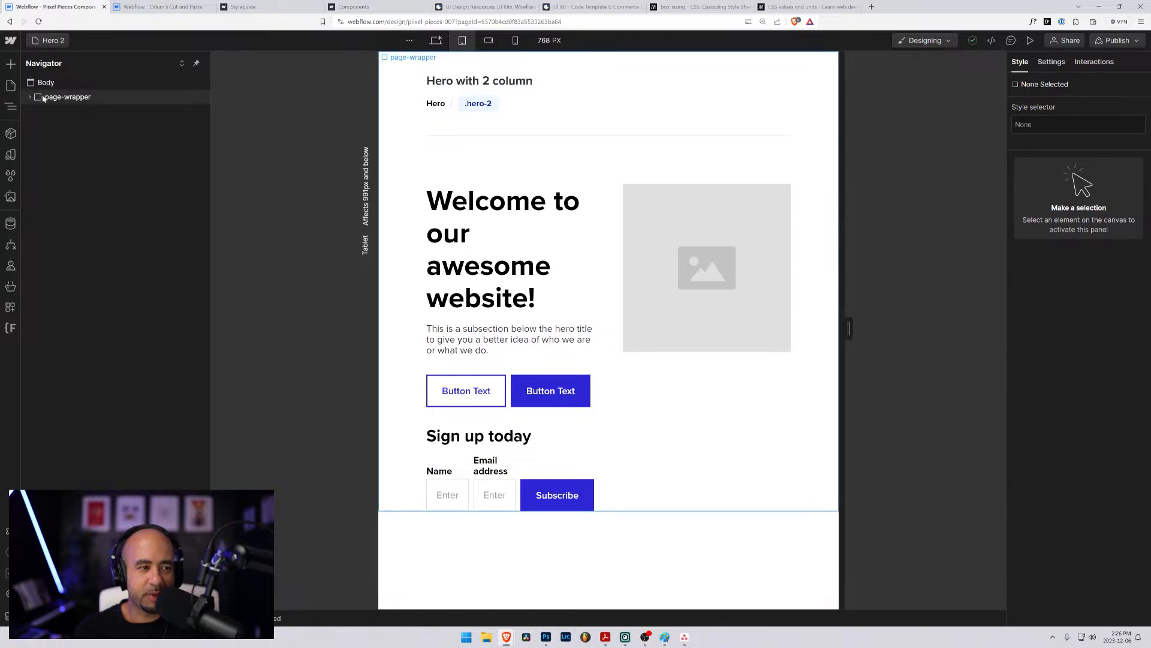
- Delete the second column of the hero-2 grid at the tablet breakpoint so the content and image stack in a single 1fr column
click(476, 192)
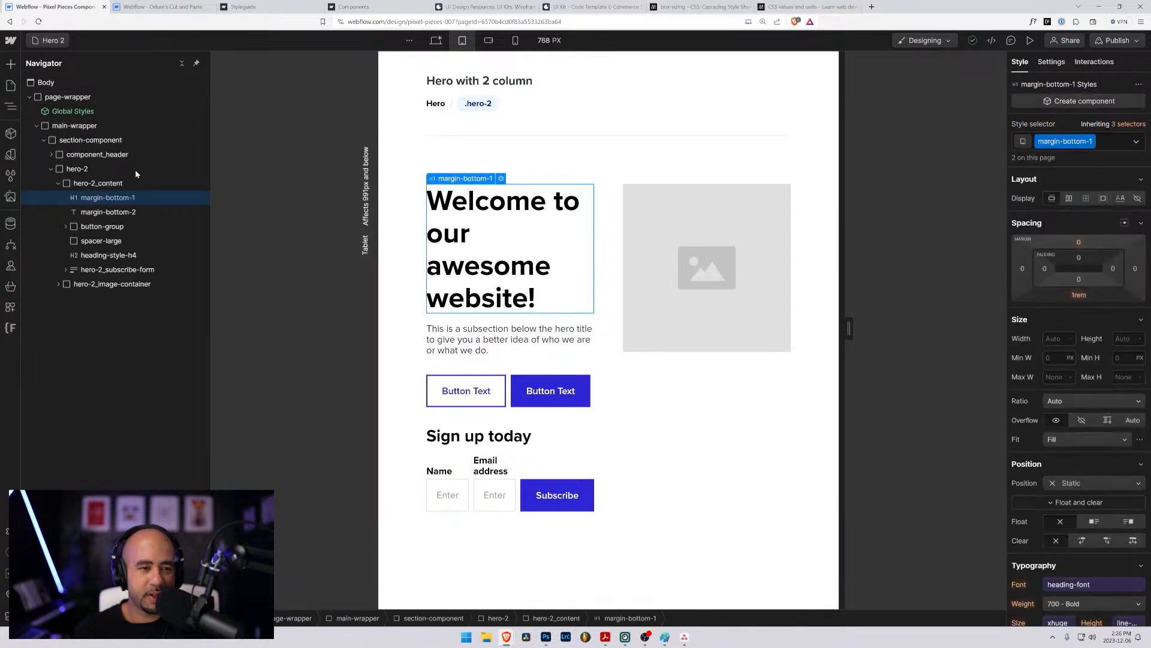
click(76, 186)
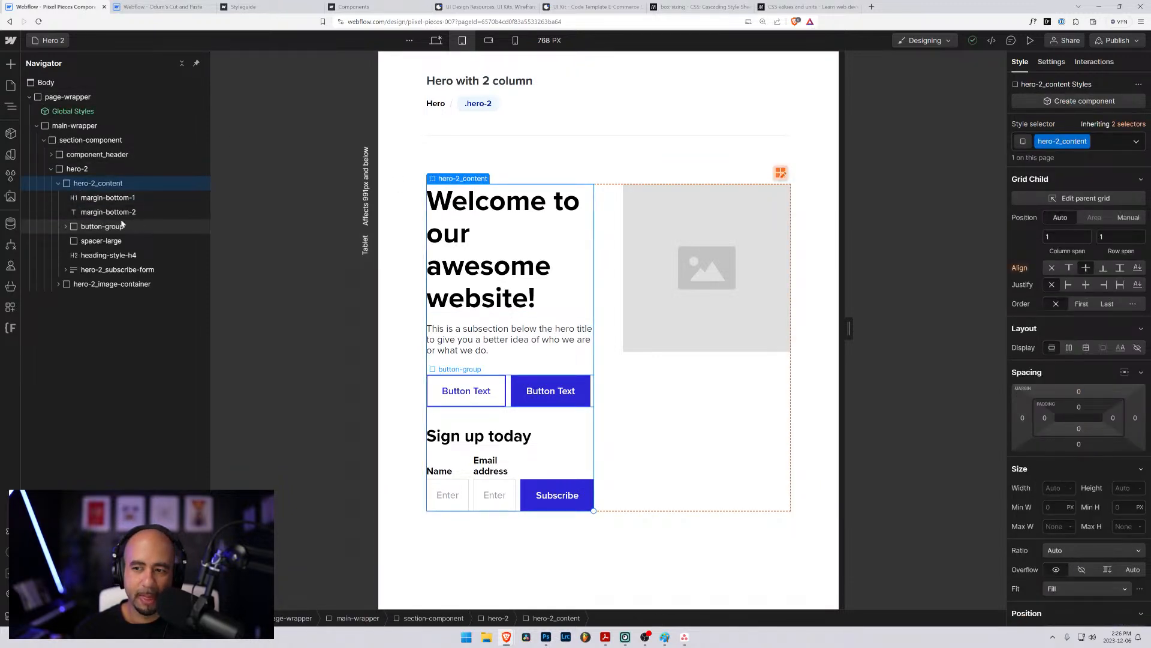
click(58, 183)
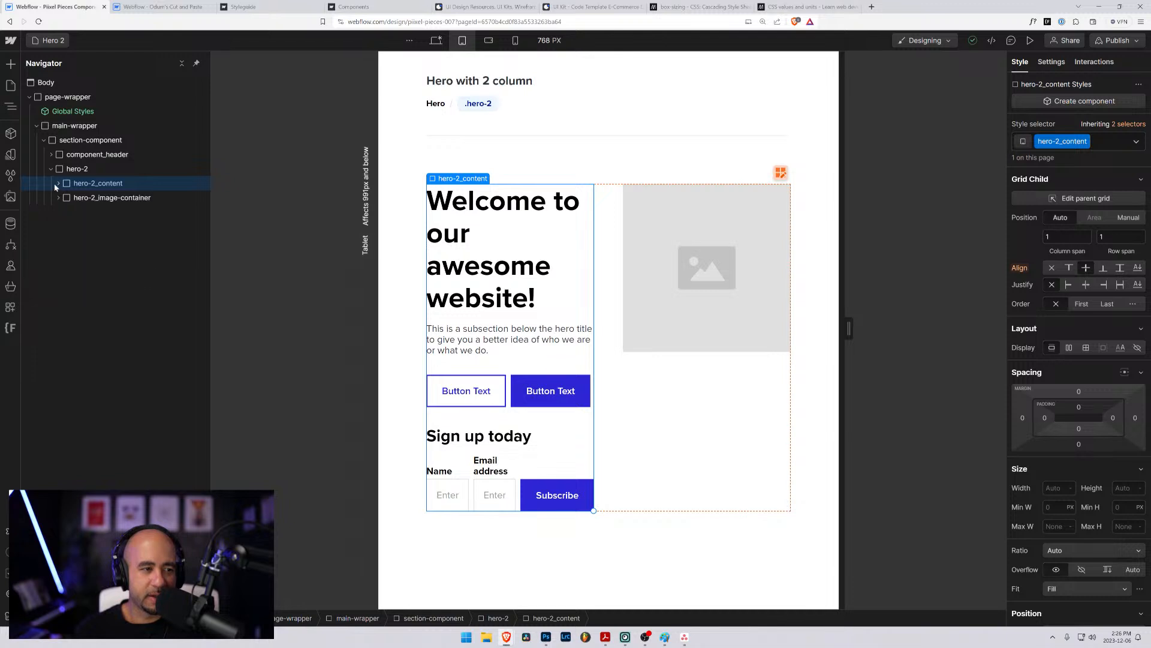
click(69, 173)
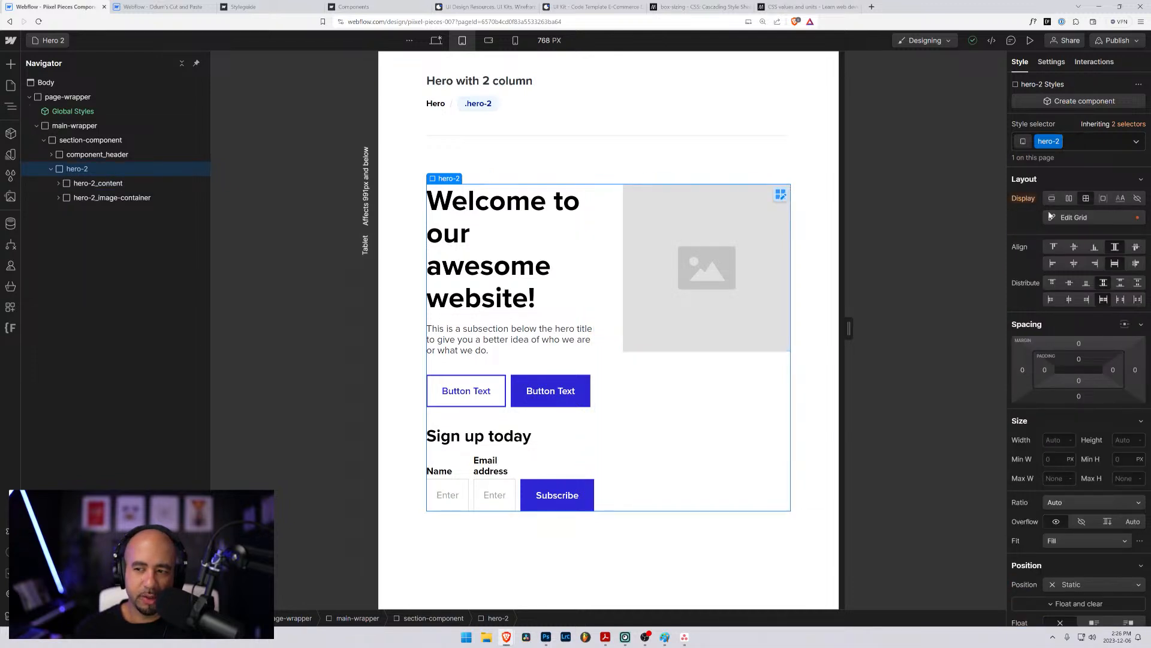
click(1073, 218)
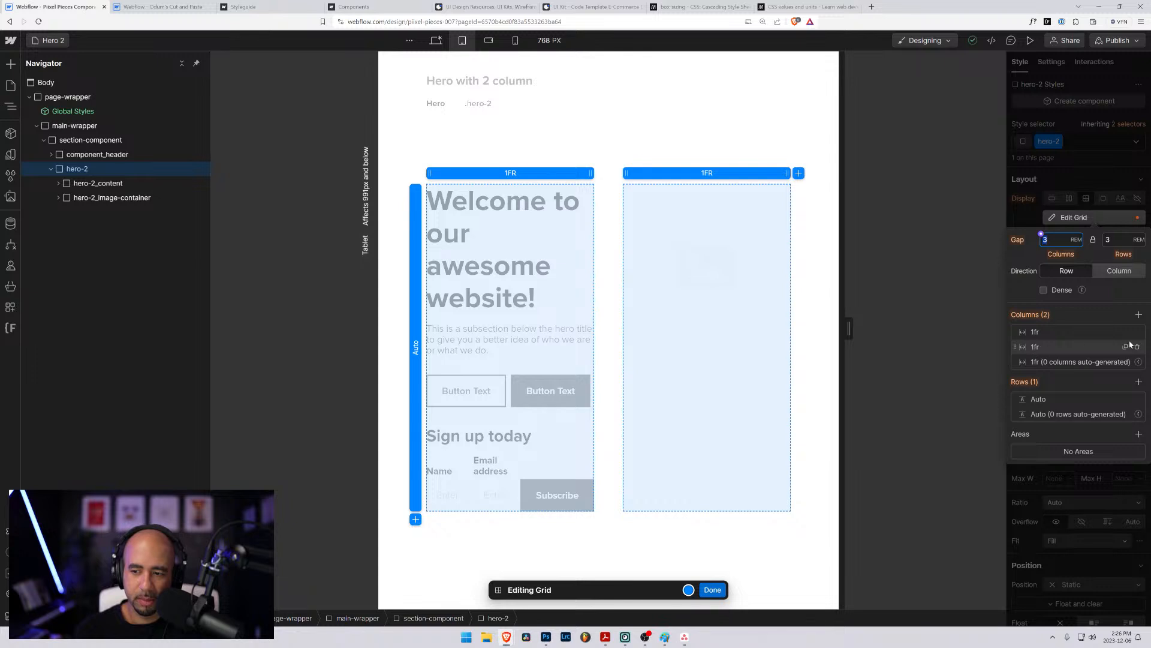
click(1137, 347)
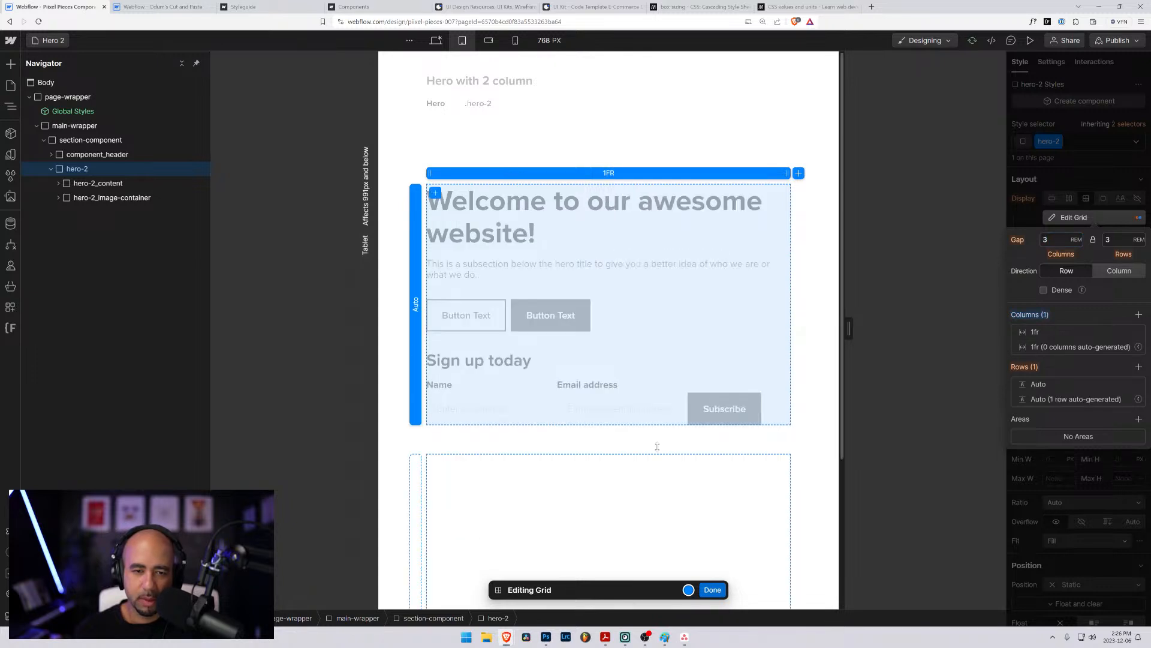
click(712, 590)
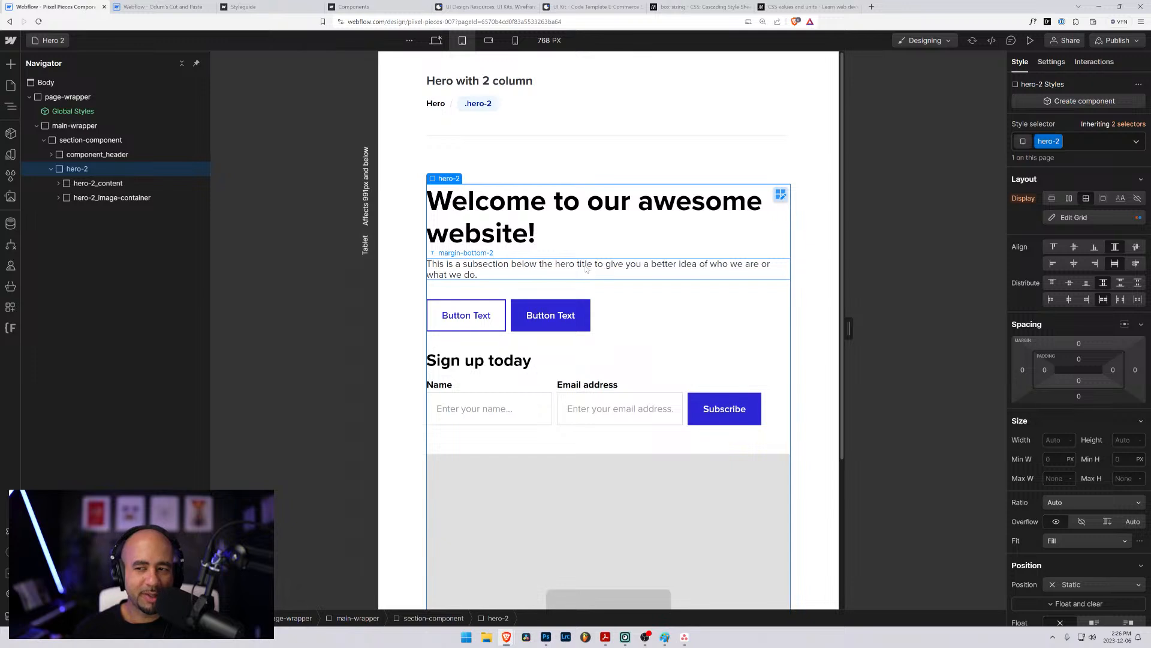
- Examine the stacked hero-2 layout and its grid settings at the tablet breakpoint, widening the canvas to 814 px
click(438, 152)
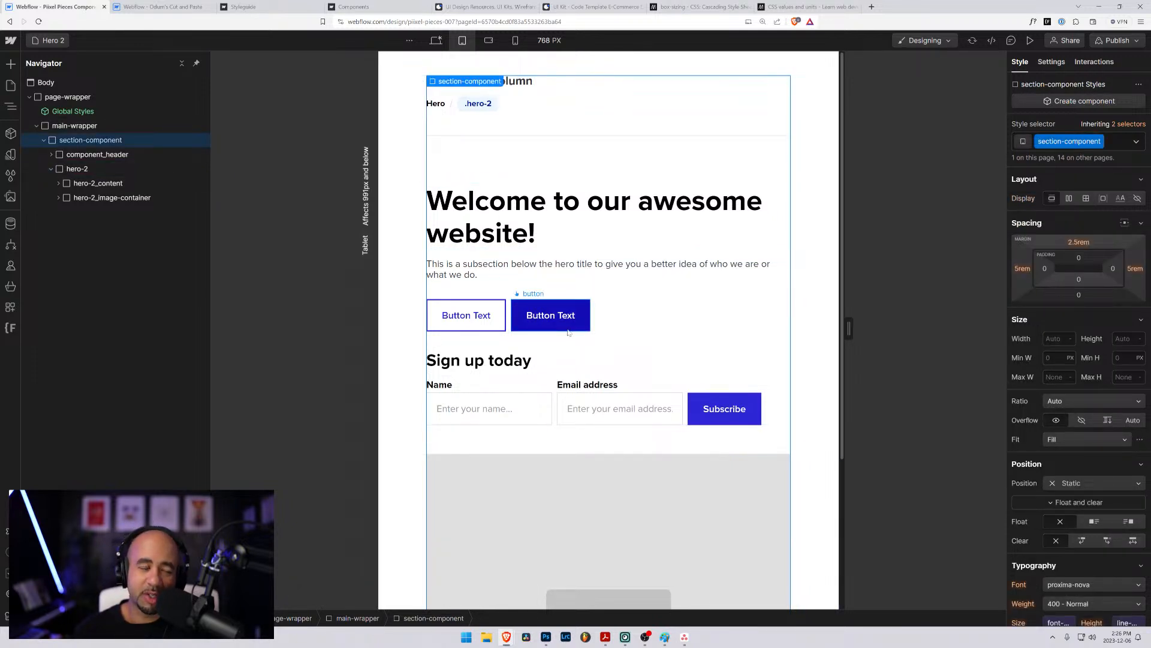
scroll(569, 333, down, 1)
scroll(570, 333, up, 1)
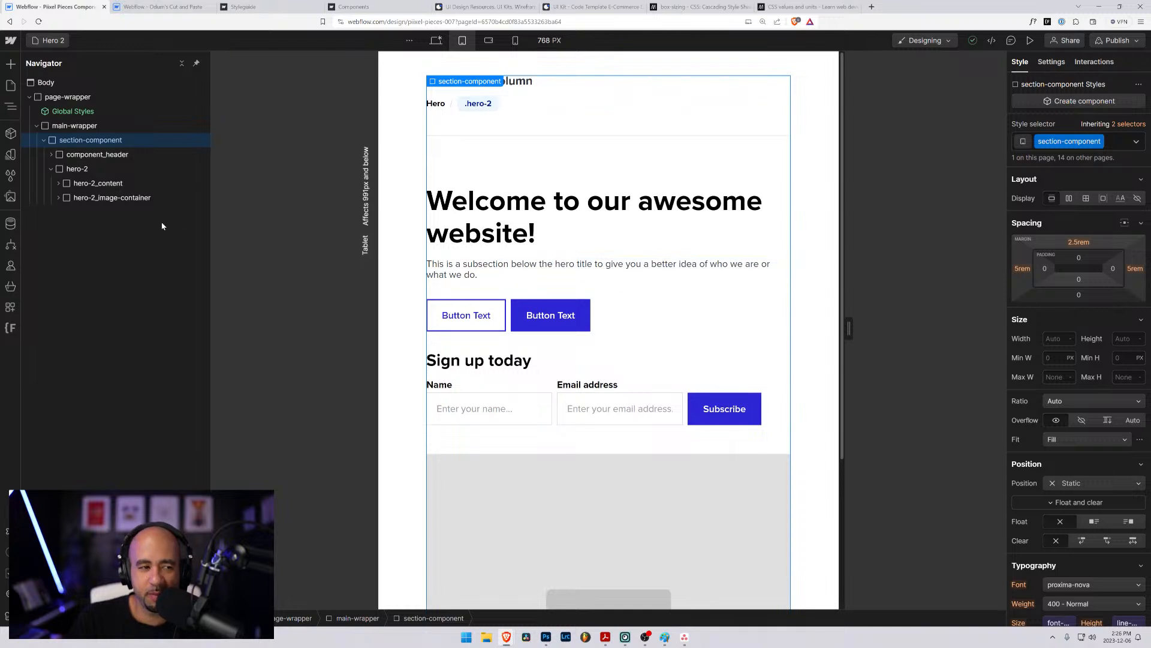
scroll(528, 300, down, 3)
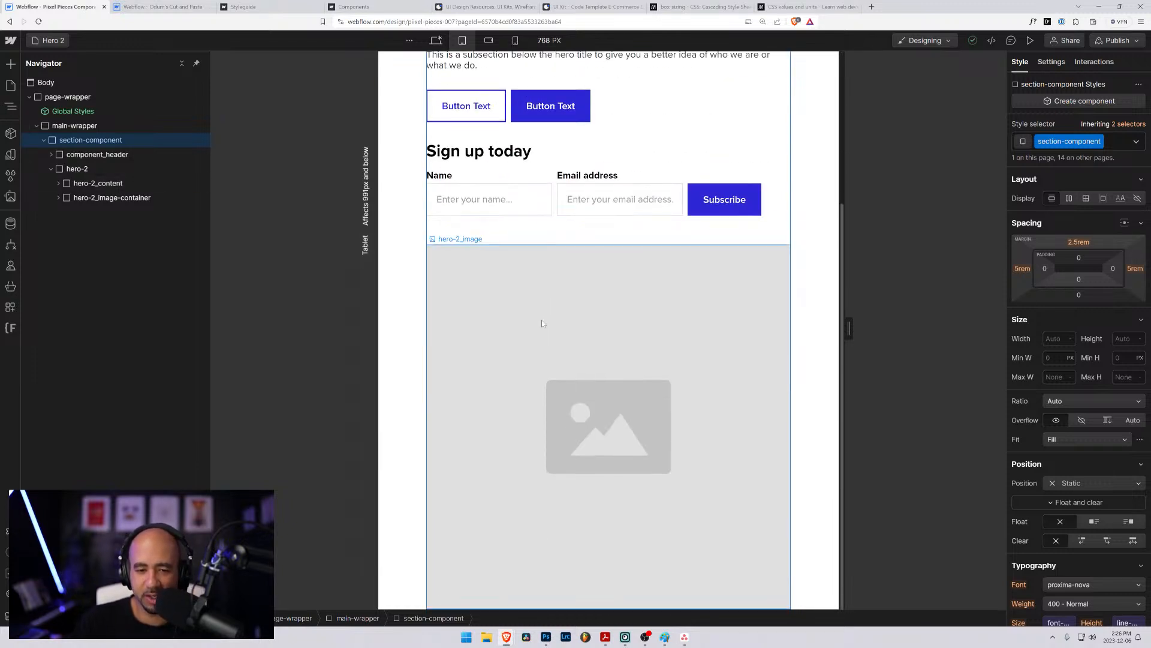
scroll(539, 322, up, 3)
click(76, 169)
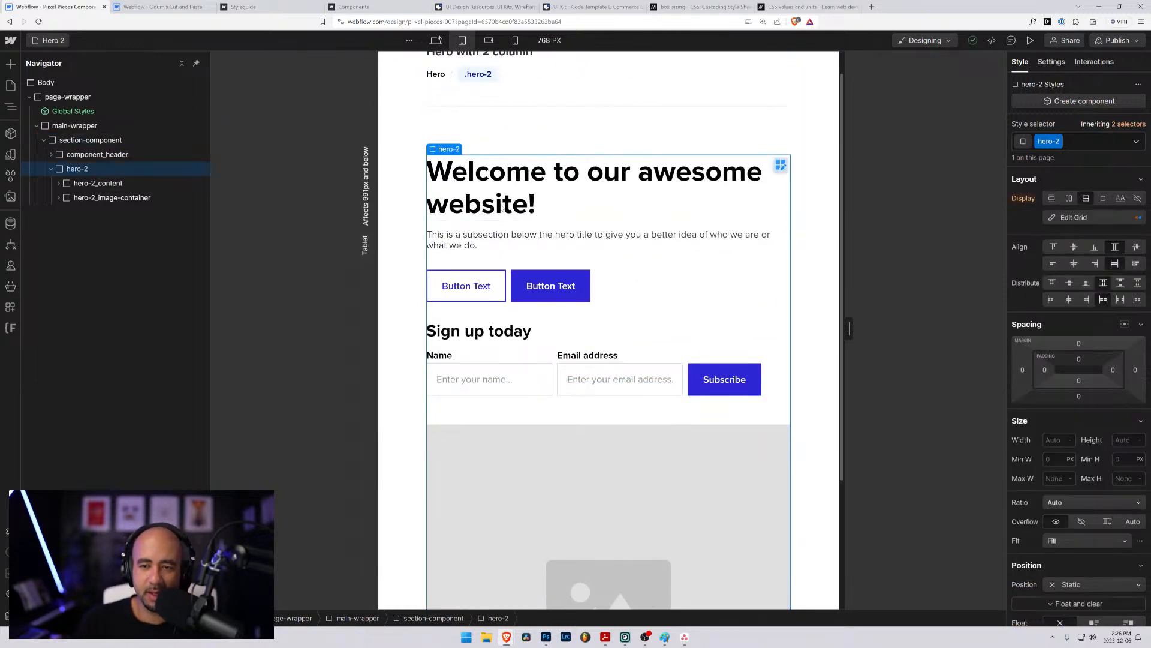
click(1070, 221)
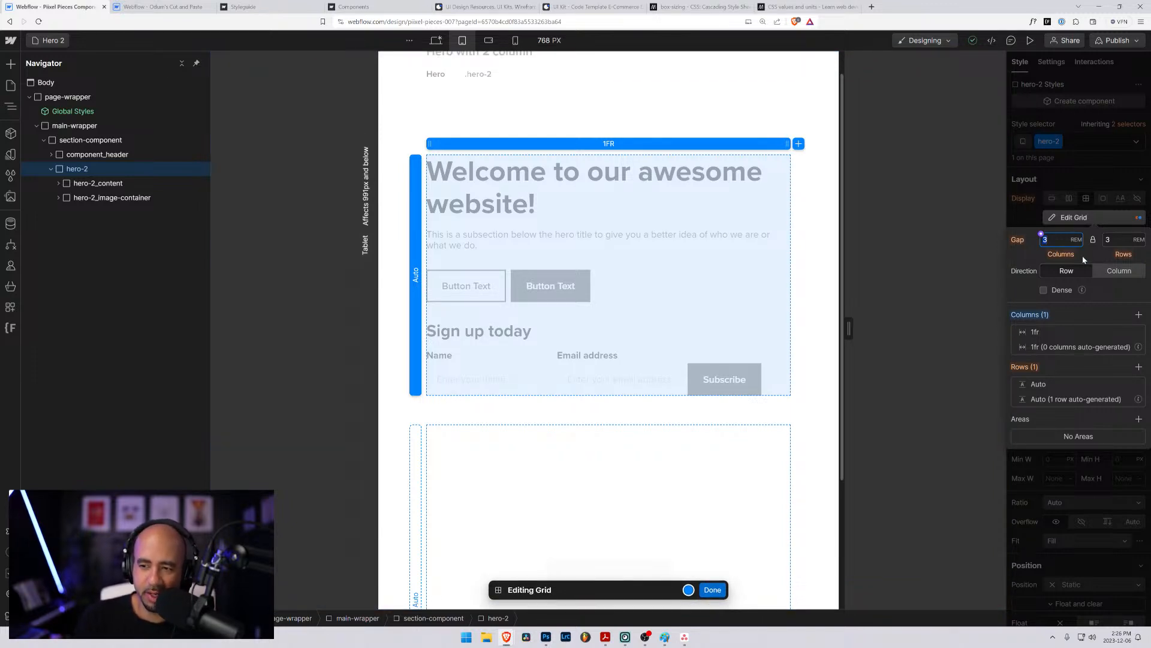
click(713, 589)
scroll(603, 433, down, 3)
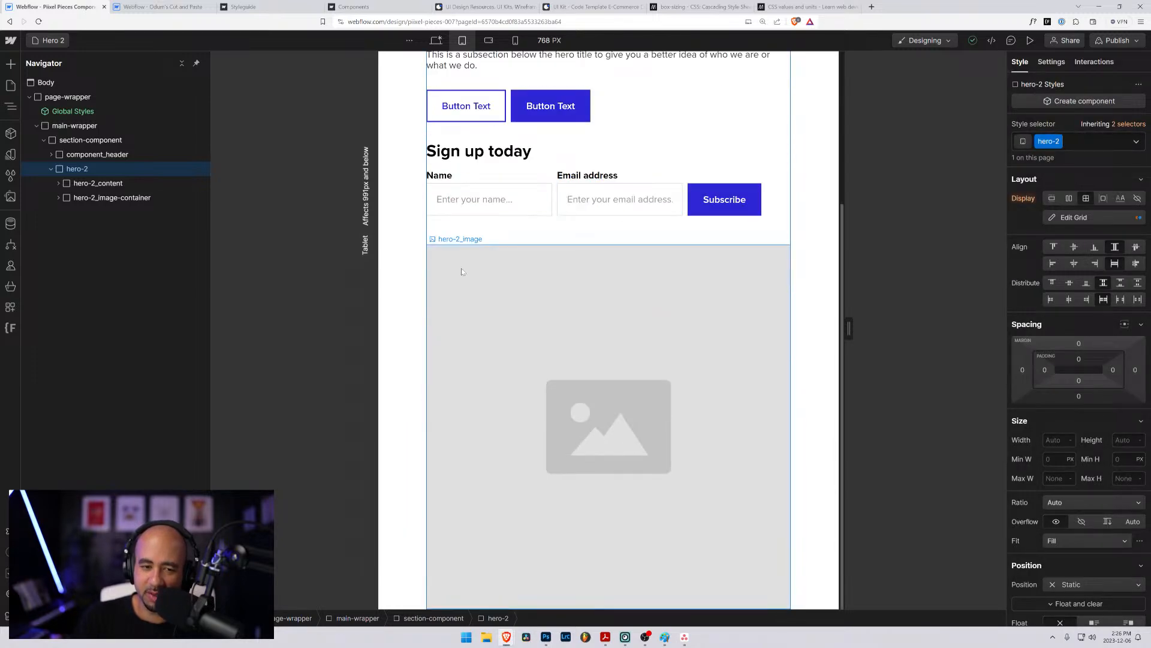
scroll(602, 373, up, 2)
scroll(602, 375, up, 2)
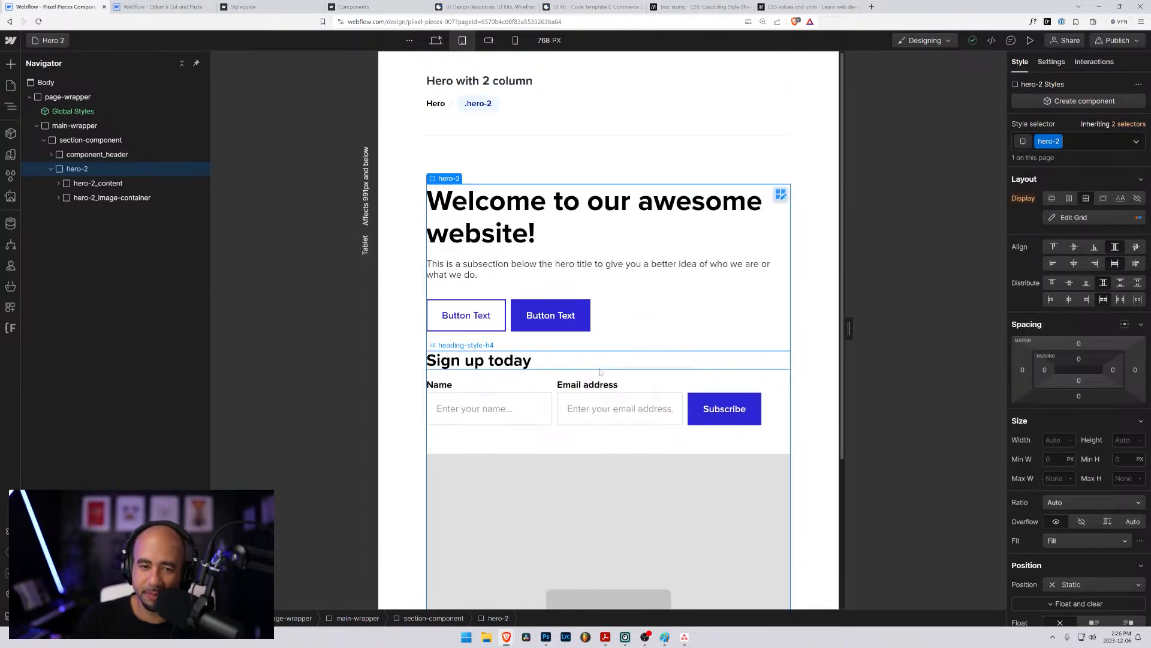
mouse_move(848, 329)
mouse_down()
mouse_move(790, 329)
mouse_move(884, 329)
mouse_move(863, 329)
mouse_up()
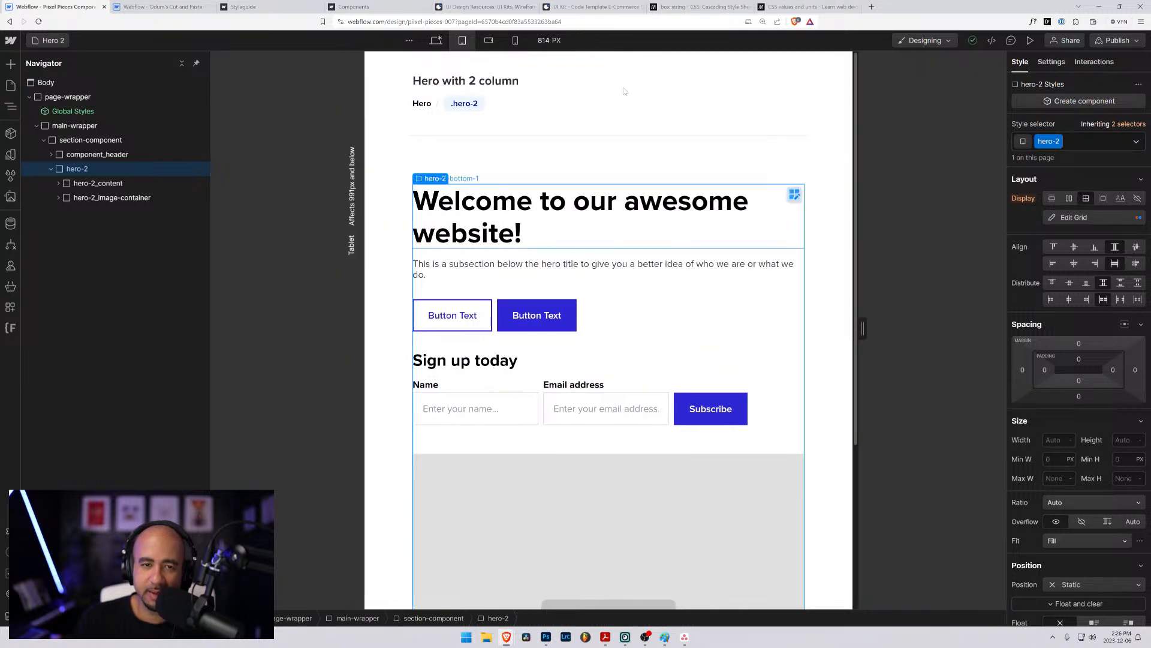
- Select hero-2_subscribe-form-form and compare how its fields fit at the mobile landscape and mobile portrait breakpoints and at canvas widths between them
click(489, 40)
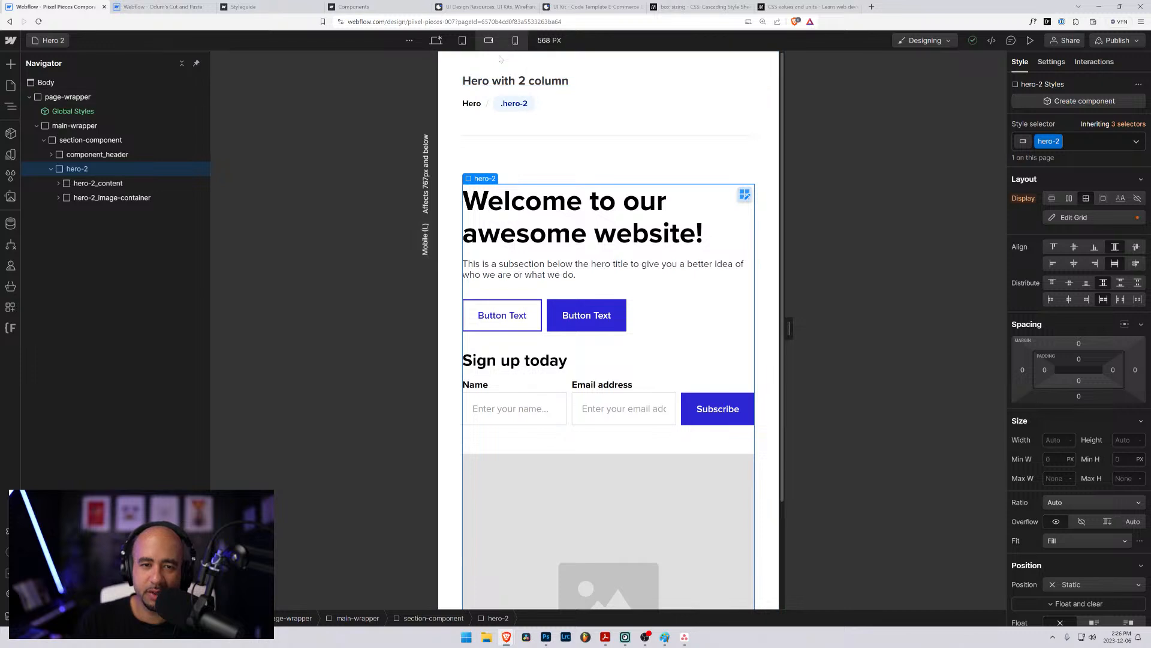
drag(782, 324, 735, 324)
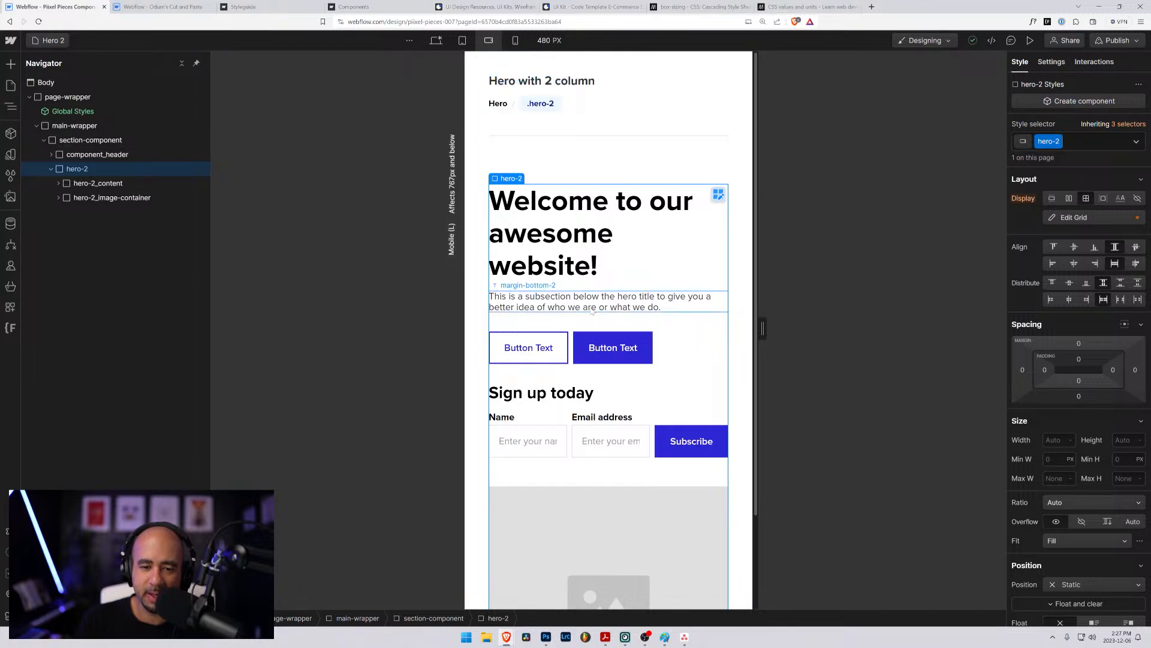
mouse_move(762, 327)
mouse_down()
mouse_move(813, 327)
mouse_move(755, 328)
mouse_up()
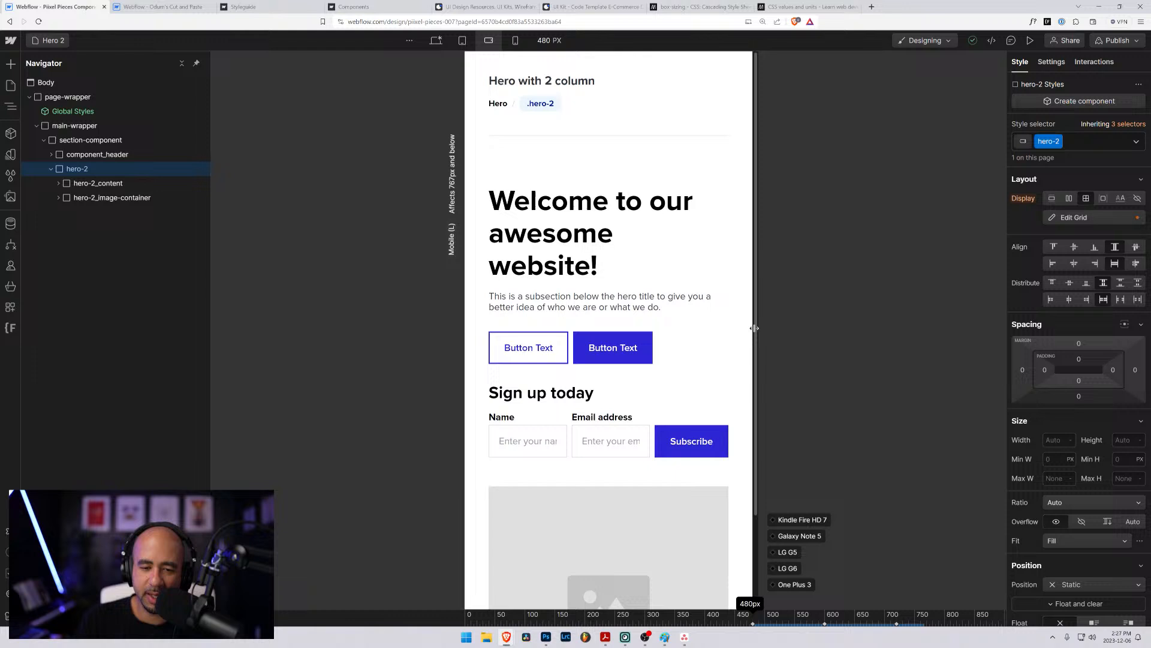
click(569, 436)
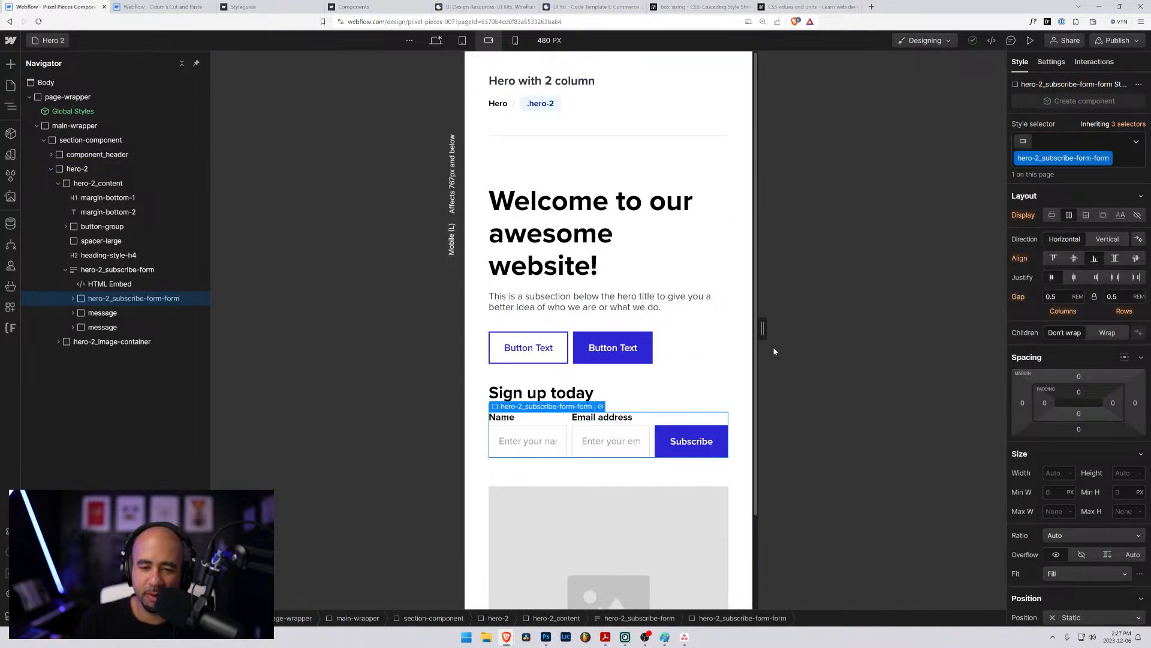
click(515, 41)
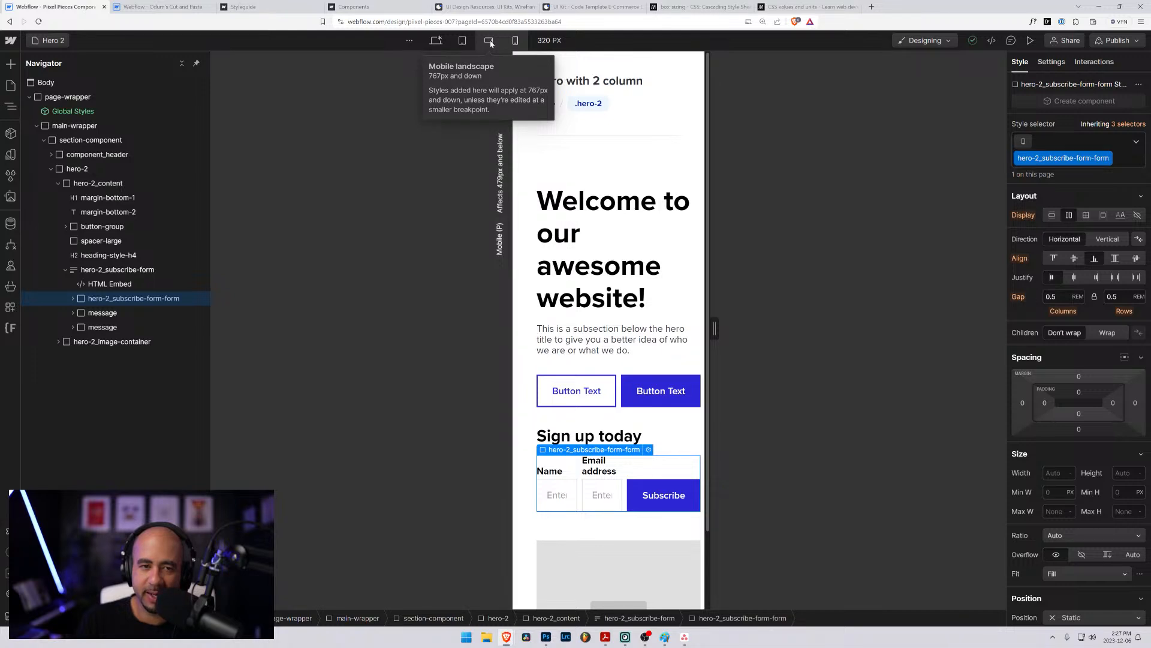
click(490, 41)
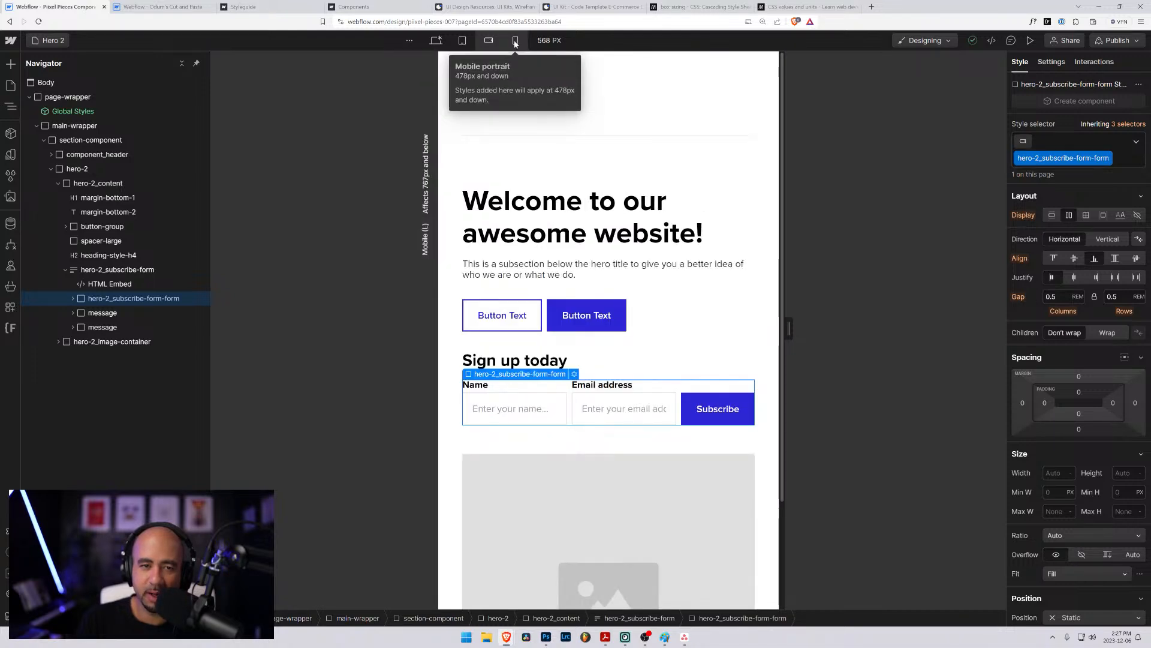
click(515, 41)
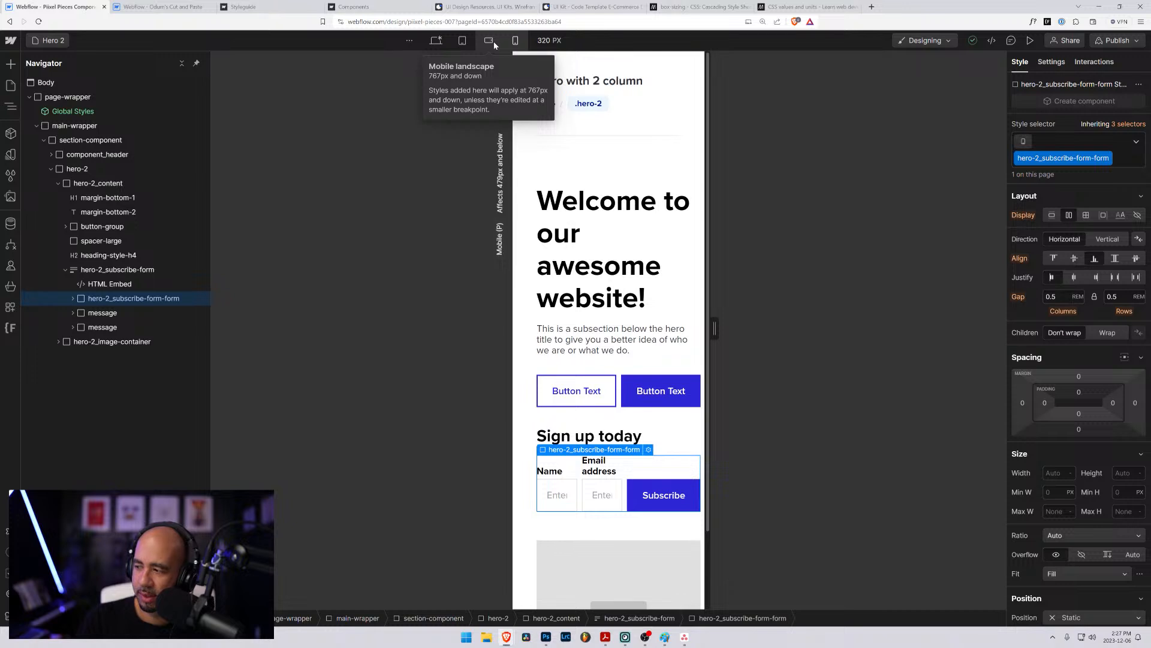
click(494, 45)
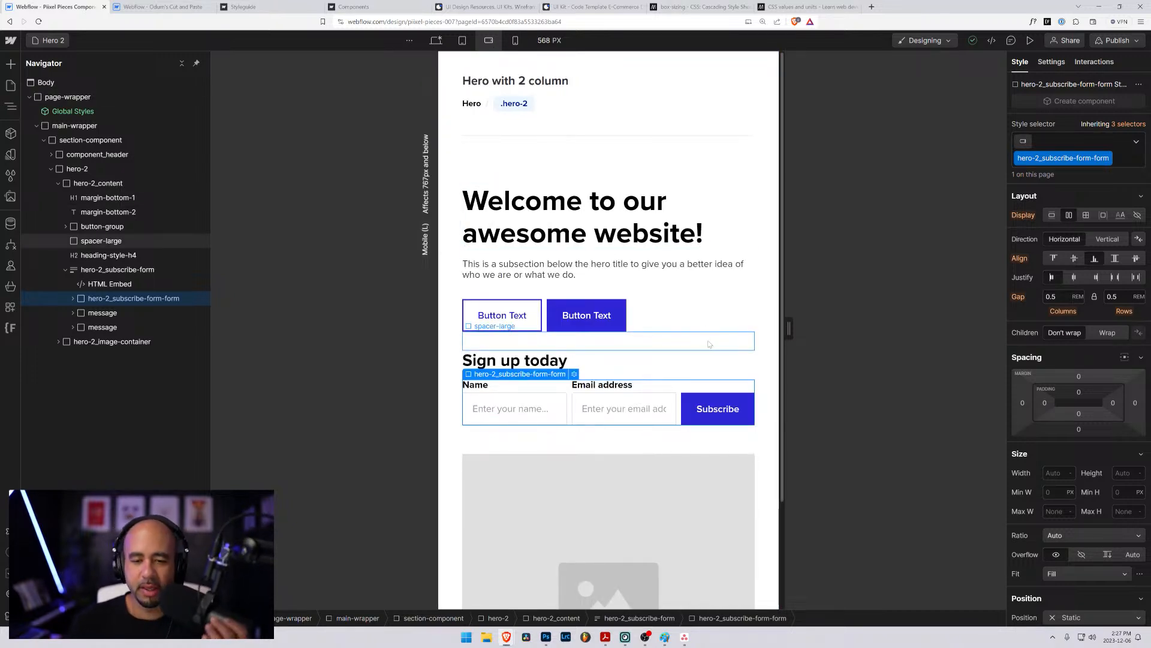
drag(789, 329, 814, 327)
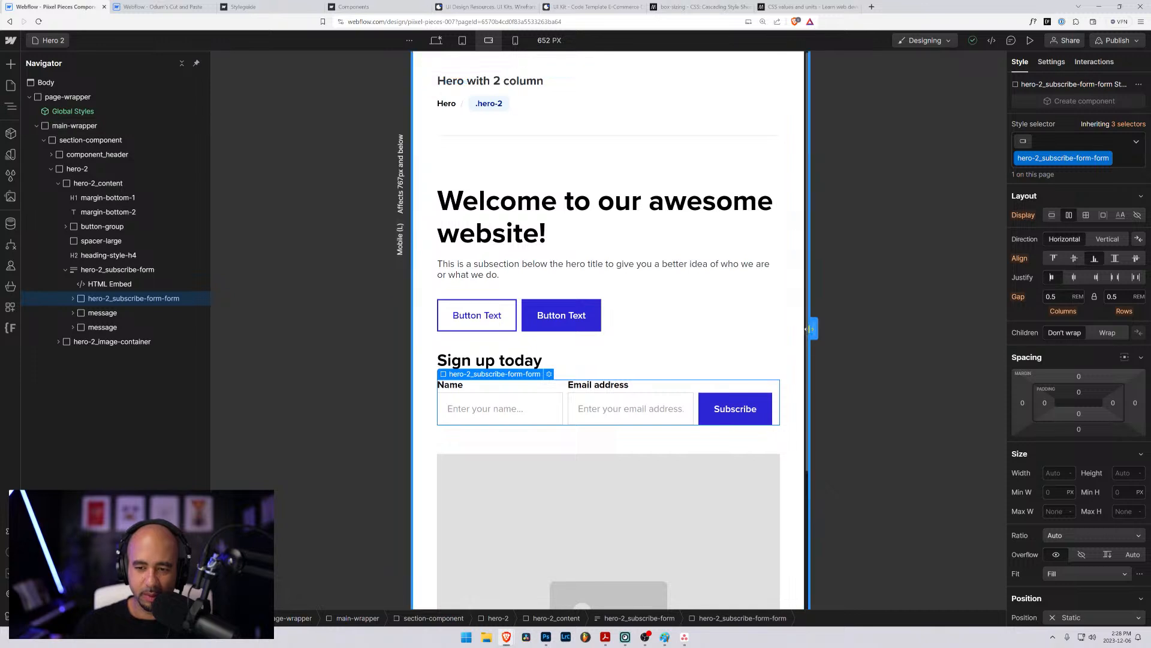
drag(813, 329, 773, 329)
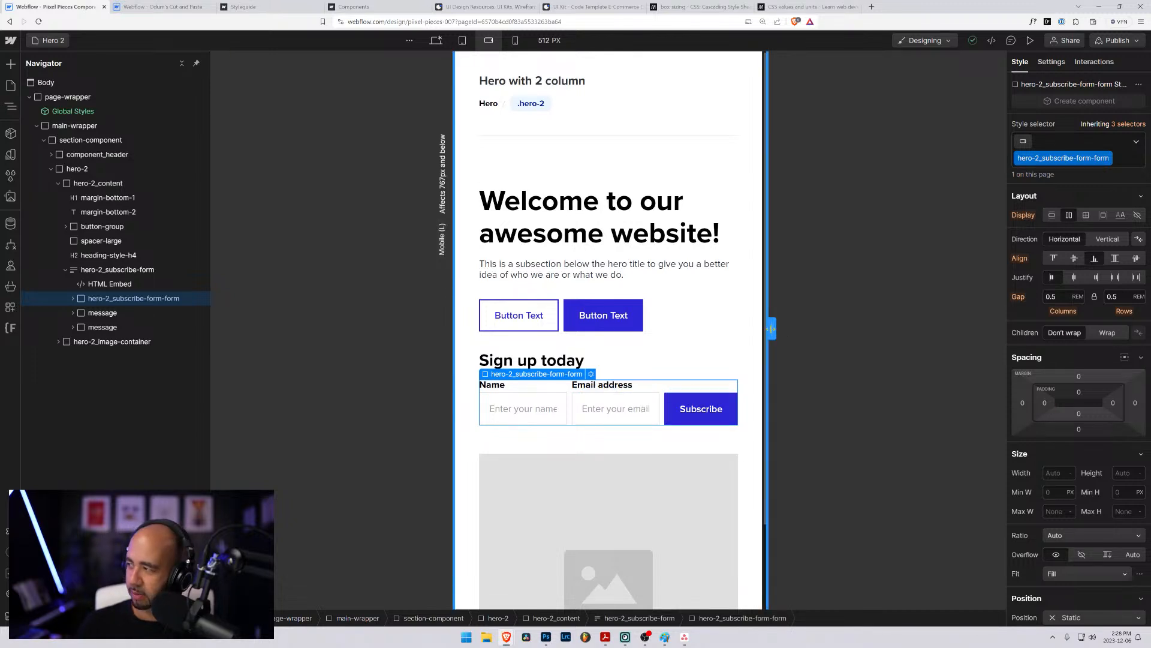
drag(772, 329, 779, 328)
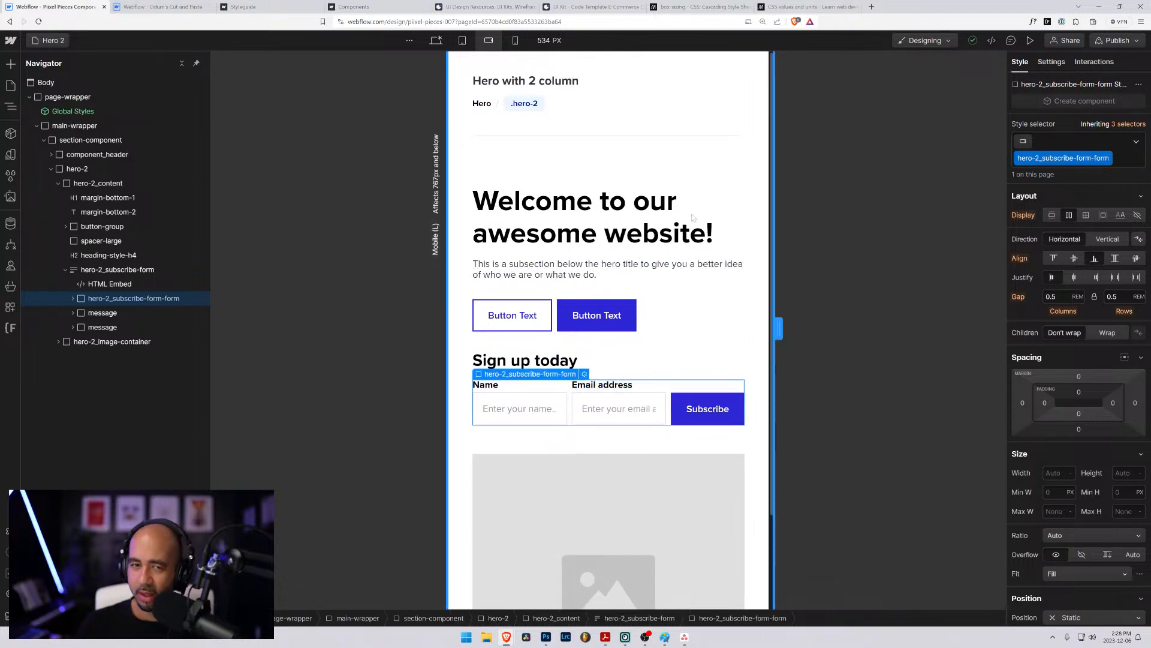
- At the mobile portrait breakpoint, set hero-2_subscribe-form-form to vertical direction with stretch alignment and check it at 360 px
click(516, 41)
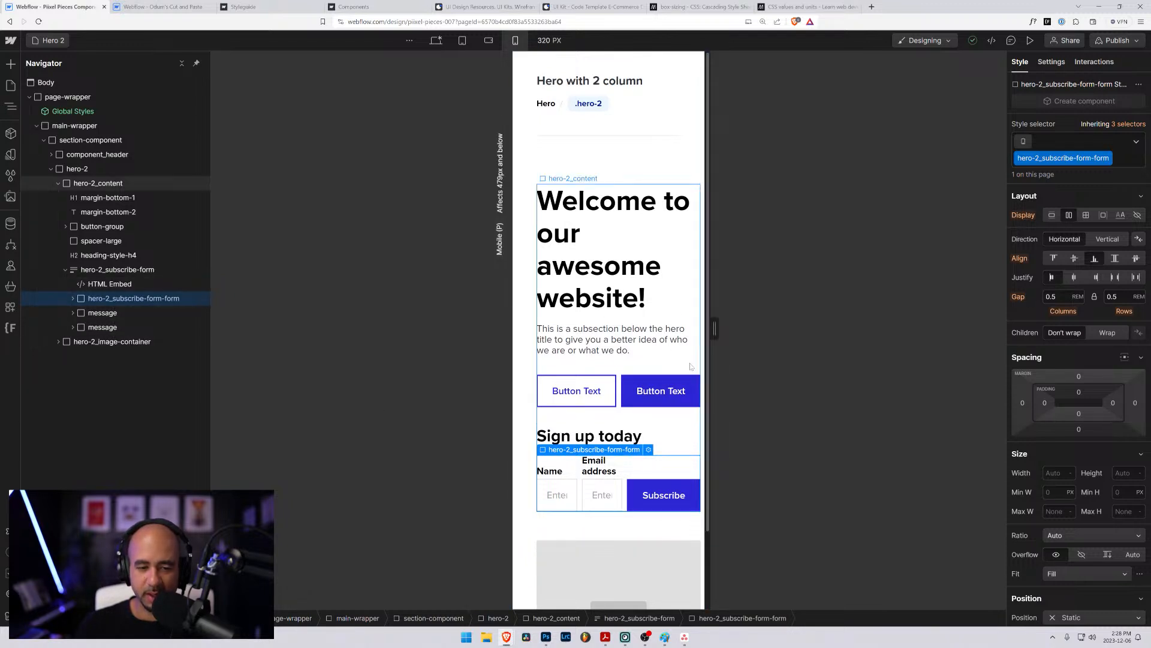
click(1108, 240)
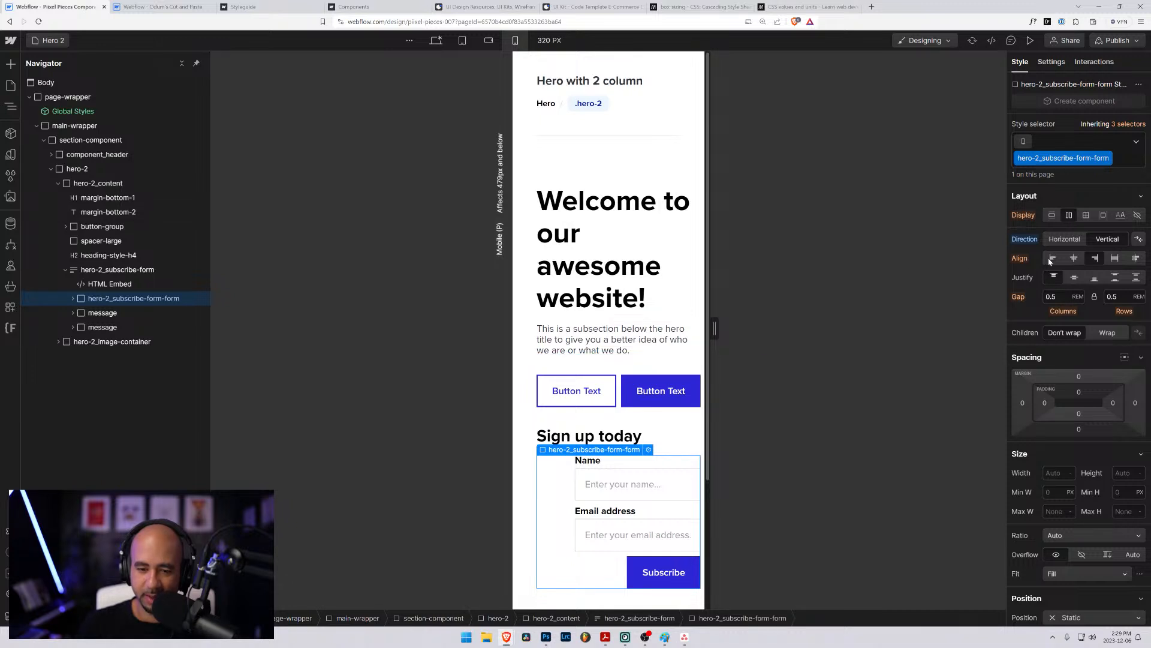
click(1119, 262)
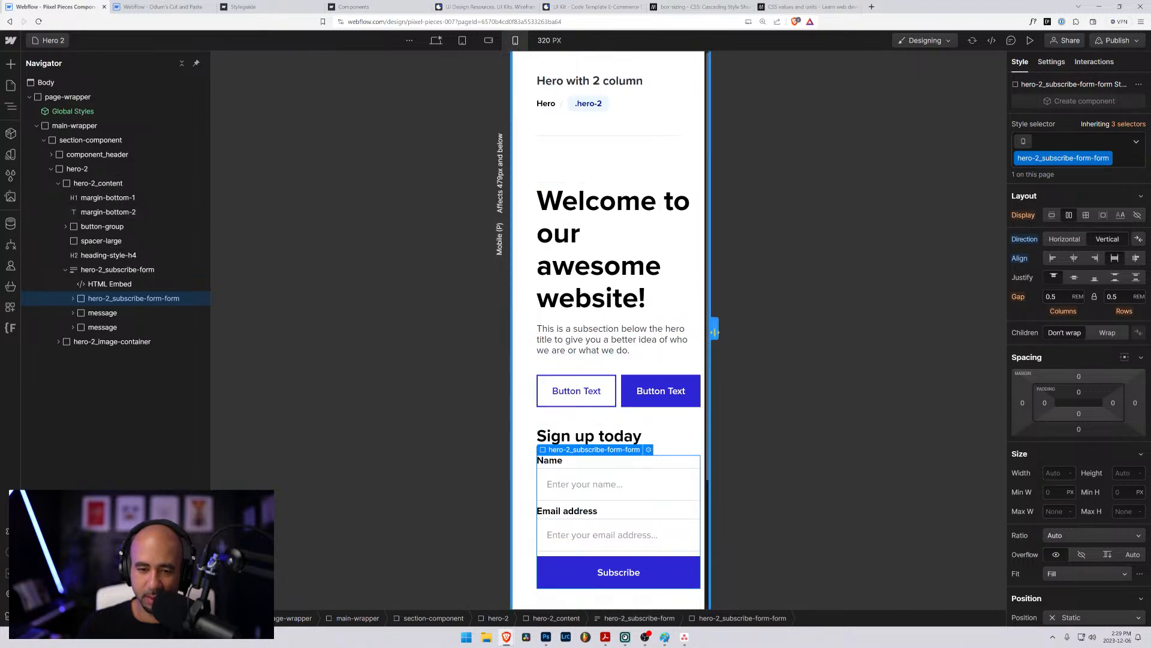
mouse_move(714, 328)
mouse_down()
mouse_move(759, 331)
mouse_move(722, 327)
mouse_move(732, 327)
mouse_up()
scroll(606, 360, down, 1)
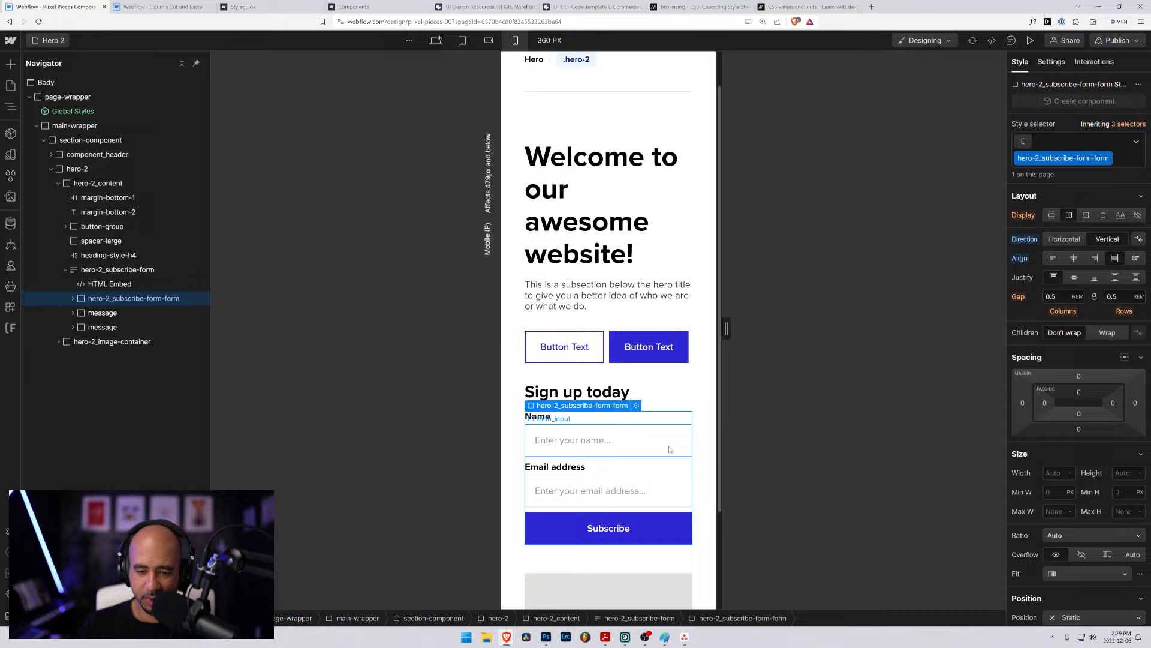
- Test the button-group down to a 240 px canvas at mobile portrait, set its children to wrap and widen the canvas to 479 px
click(607, 334)
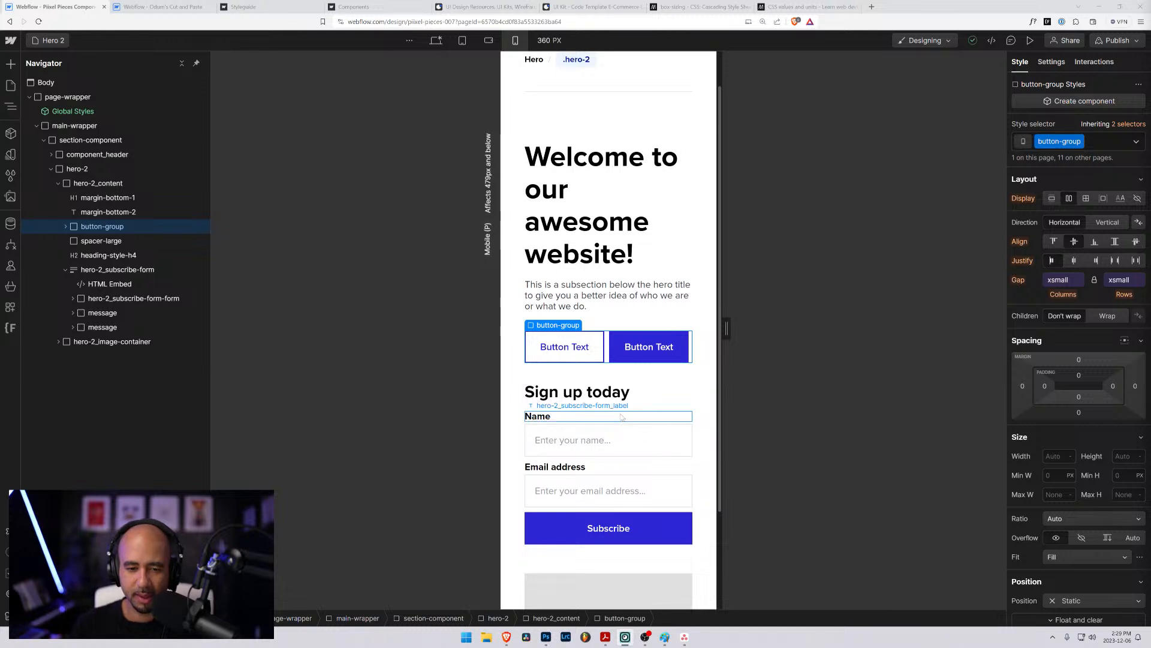
scroll(622, 417, down, 3)
scroll(617, 408, up, 4)
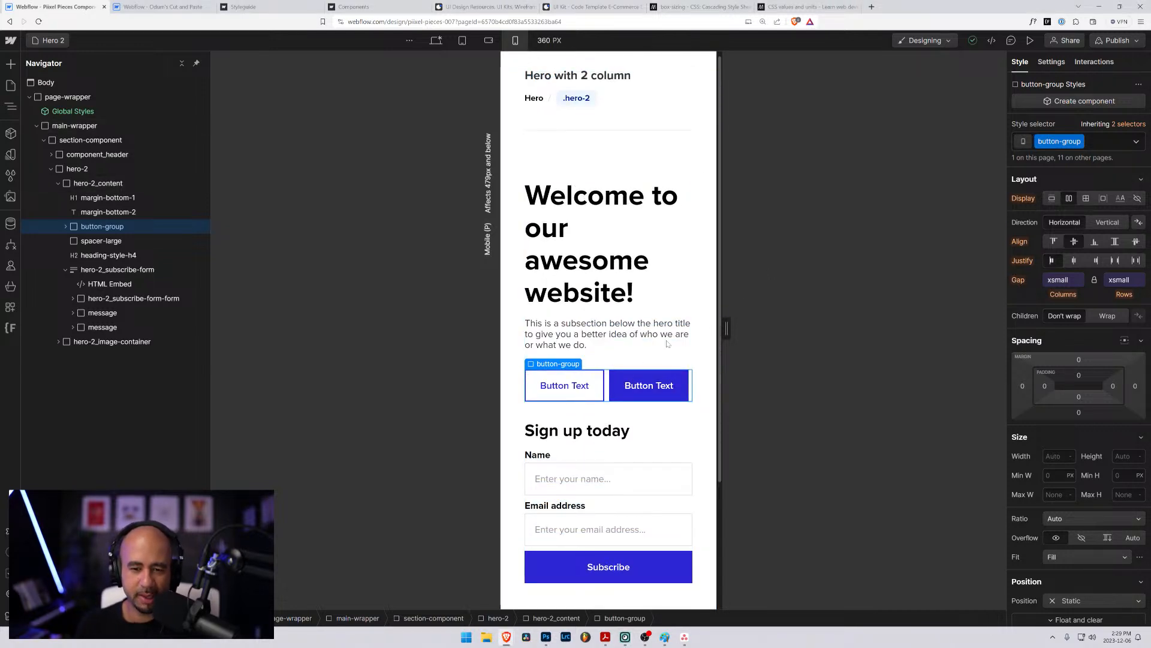
click(66, 227)
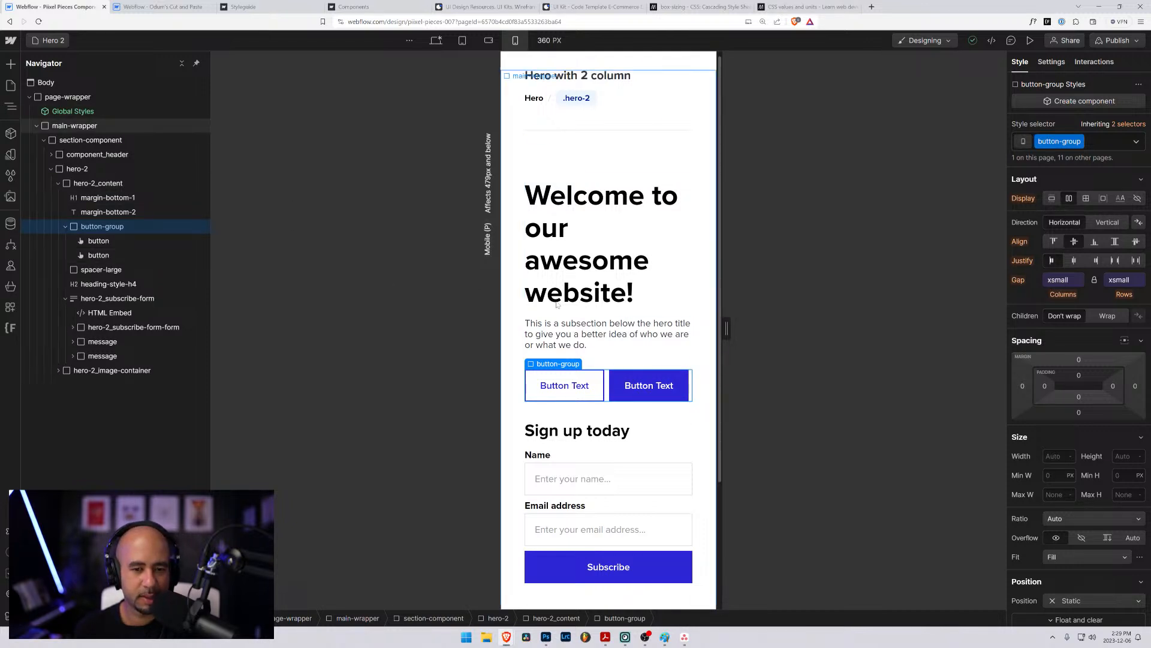
drag(727, 328, 678, 343)
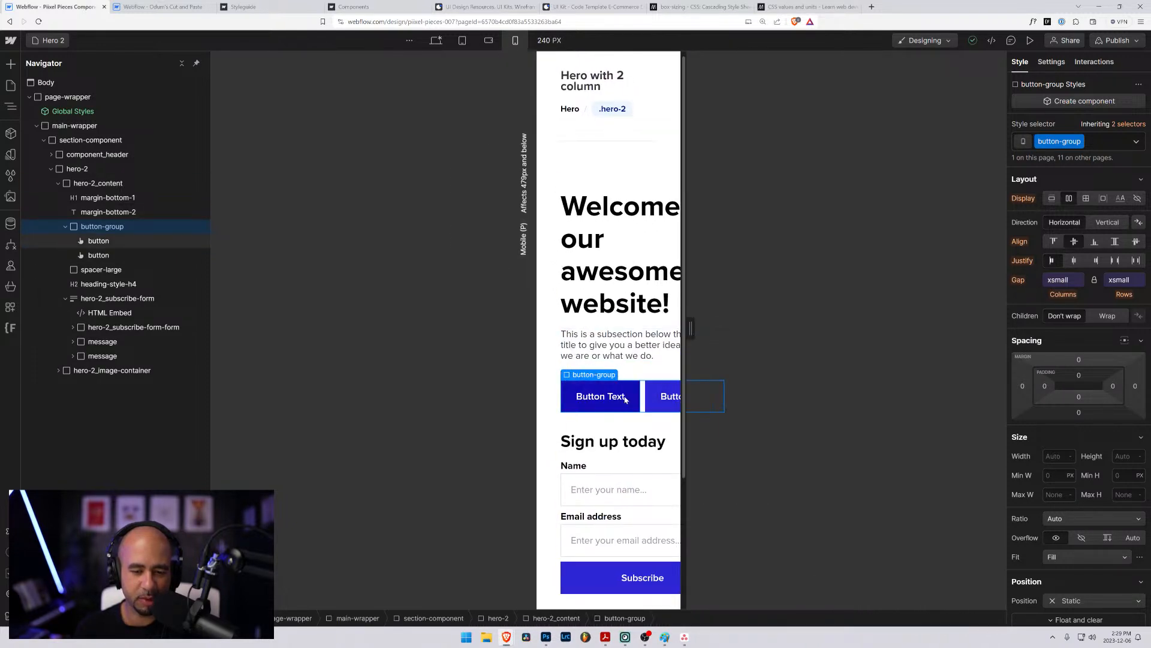
drag(690, 329, 733, 329)
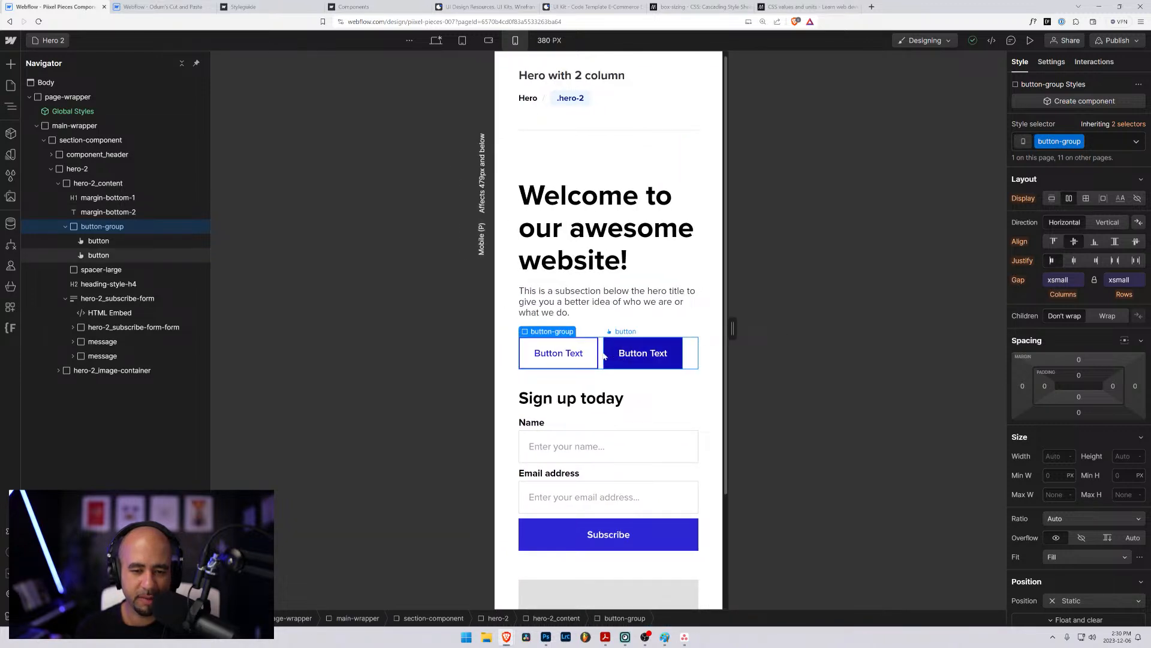
click(1107, 316)
drag(733, 328, 795, 338)
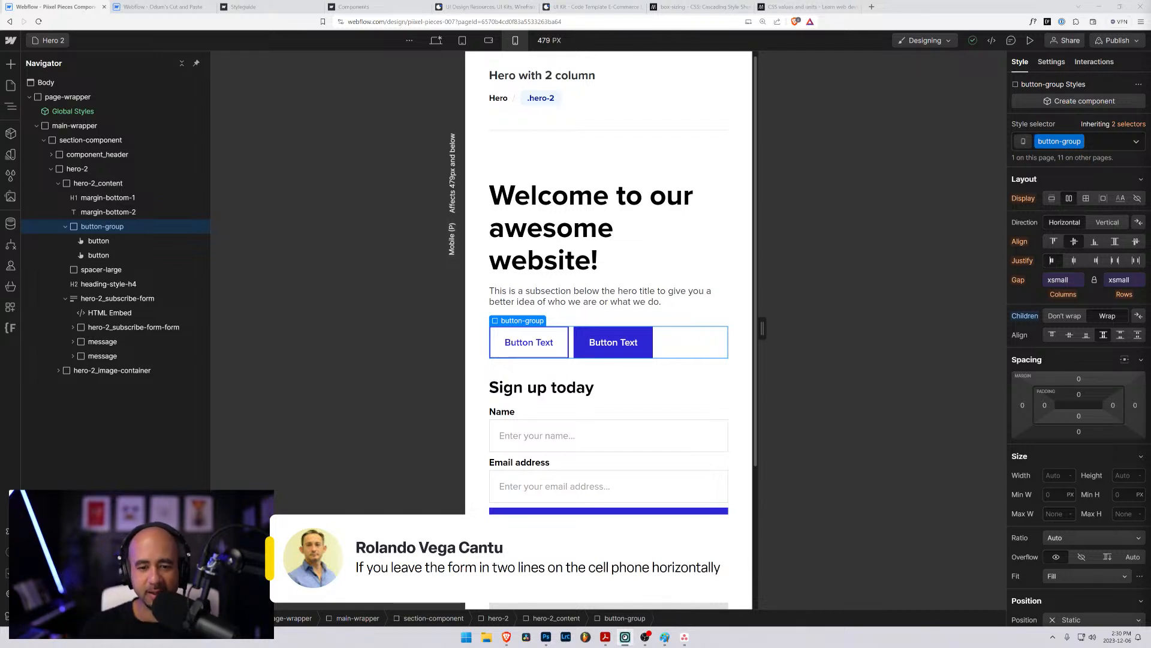
- Compare the buttons and subscribe form at the mobile landscape and mobile portrait breakpoints, including a 428 px canvas
scroll(690, 336, down, 3)
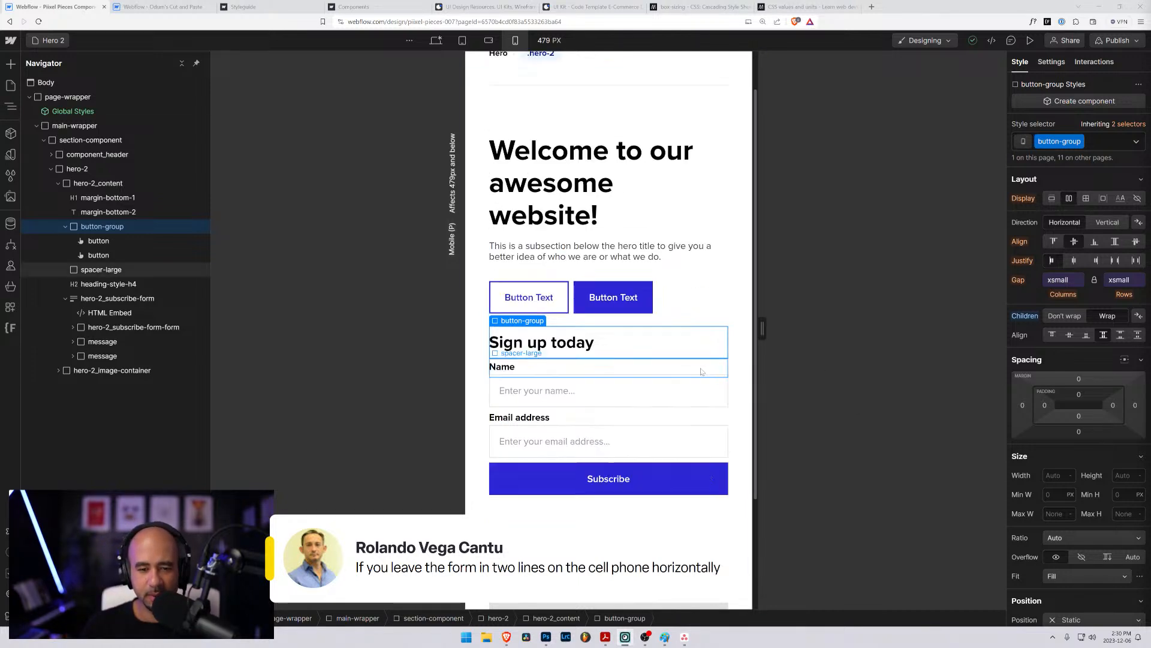
click(487, 40)
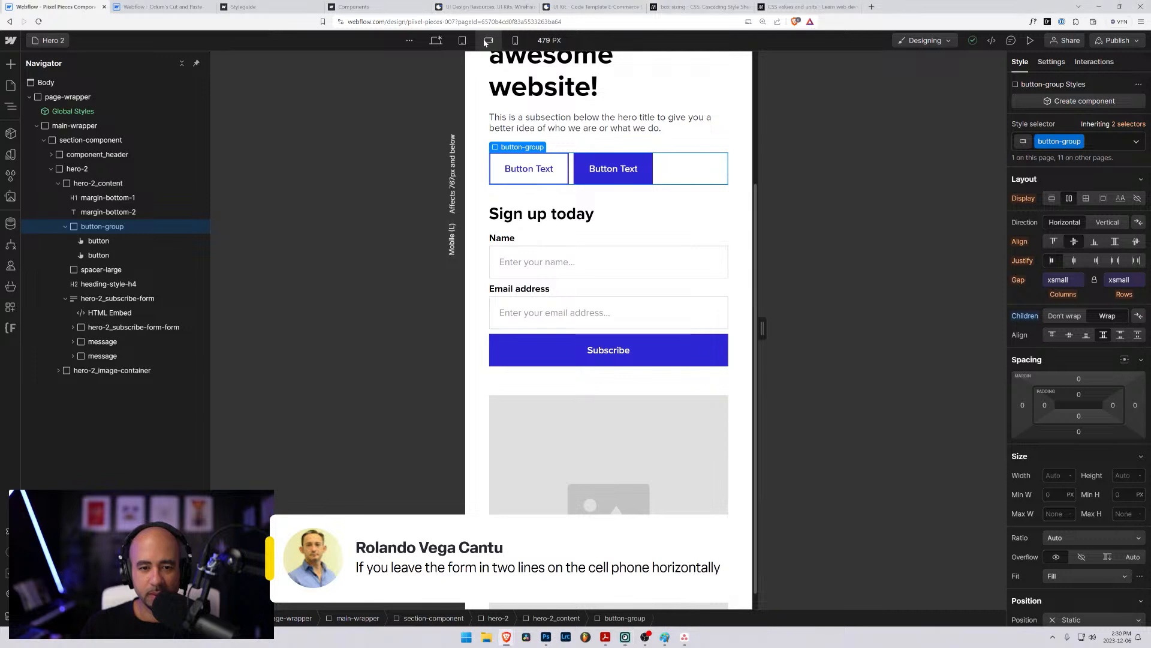
click(515, 41)
drag(725, 324, 729, 327)
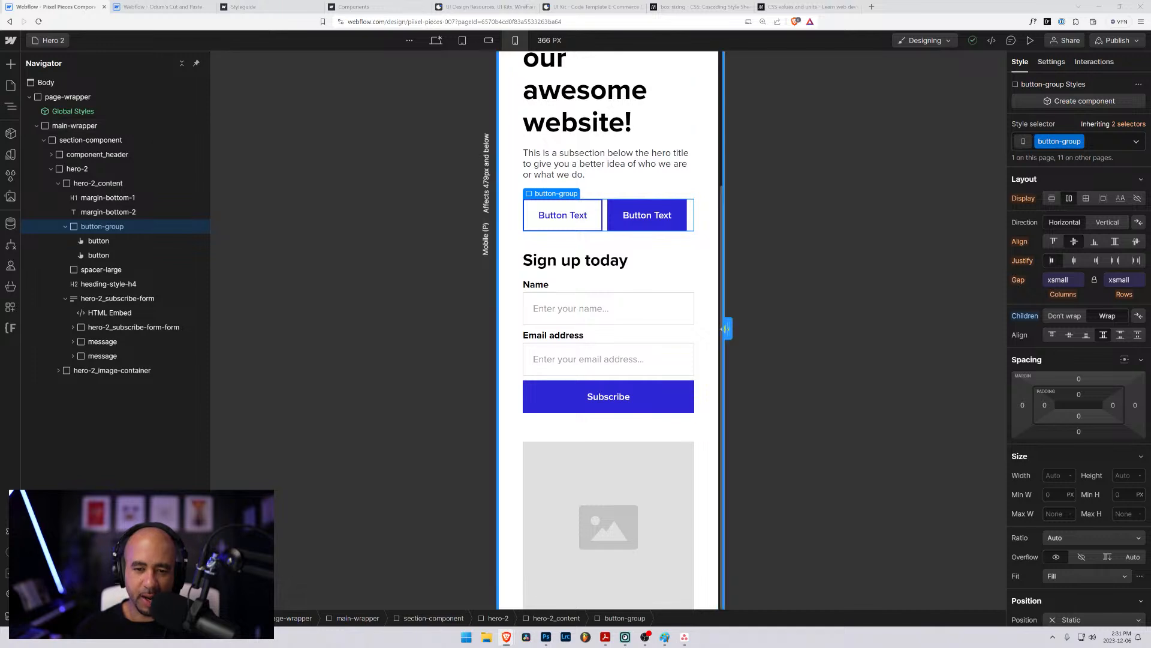
mouse_move(727, 328)
mouse_down()
mouse_move(789, 327)
mouse_move(697, 322)
mouse_move(745, 329)
mouse_up()
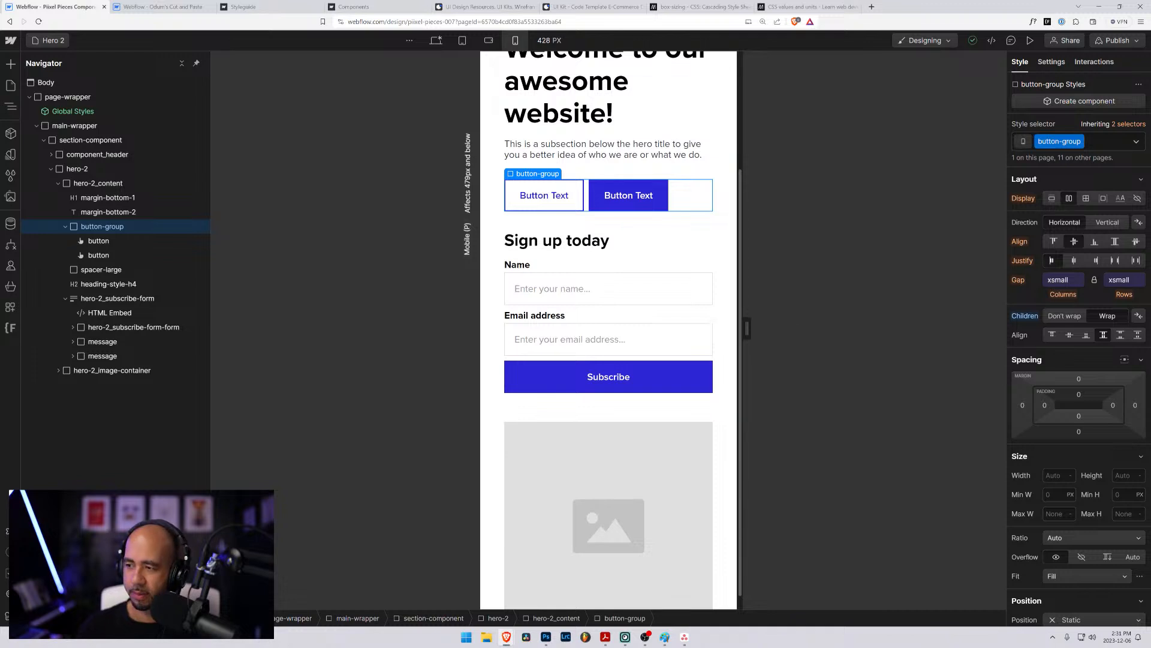
scroll(753, 342, up, 3)
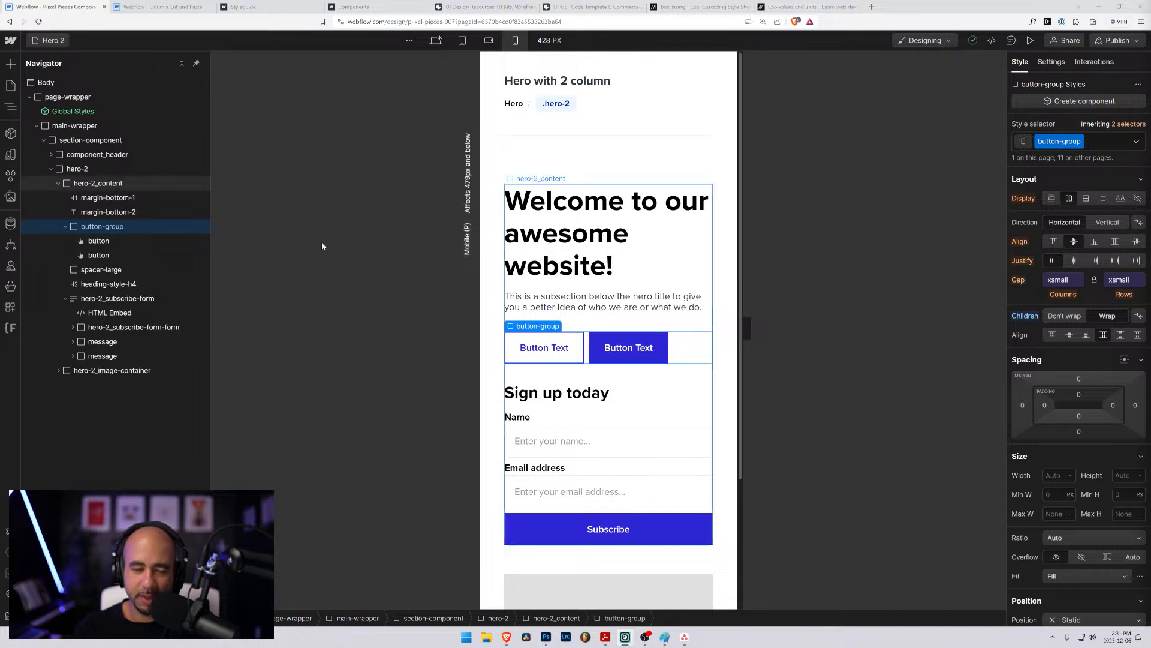
- Go to the Webflow dashboard and open the Piixel Pieces Styleguide site from the Piixel Pieces folder in the Designer
click(10, 42)
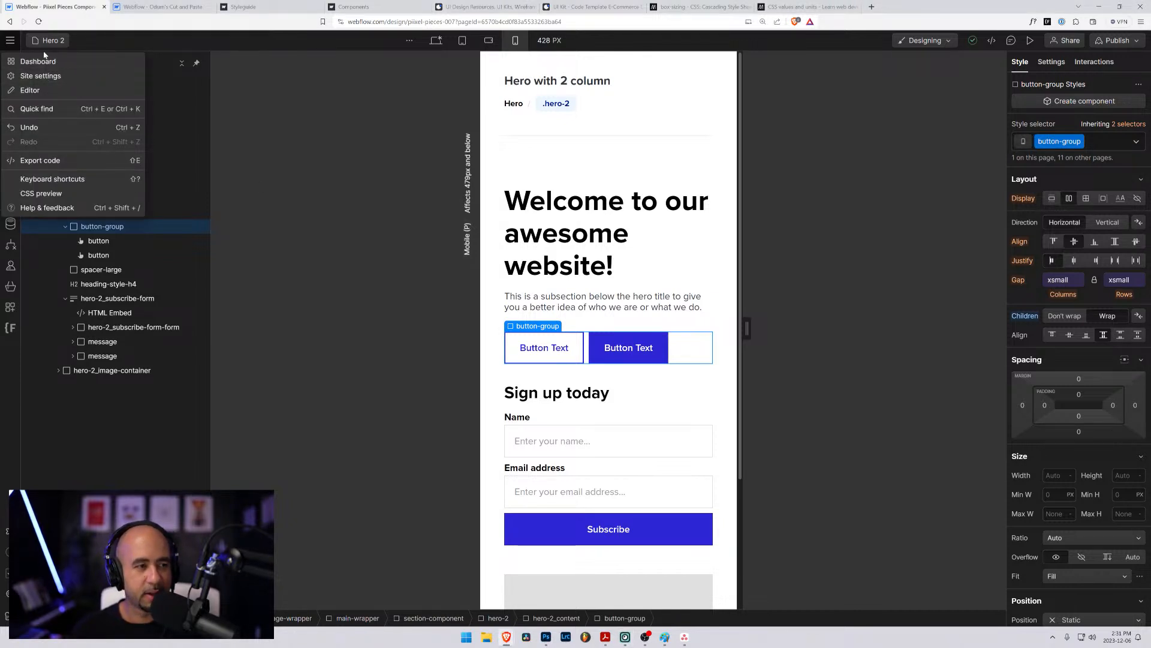
click(38, 61)
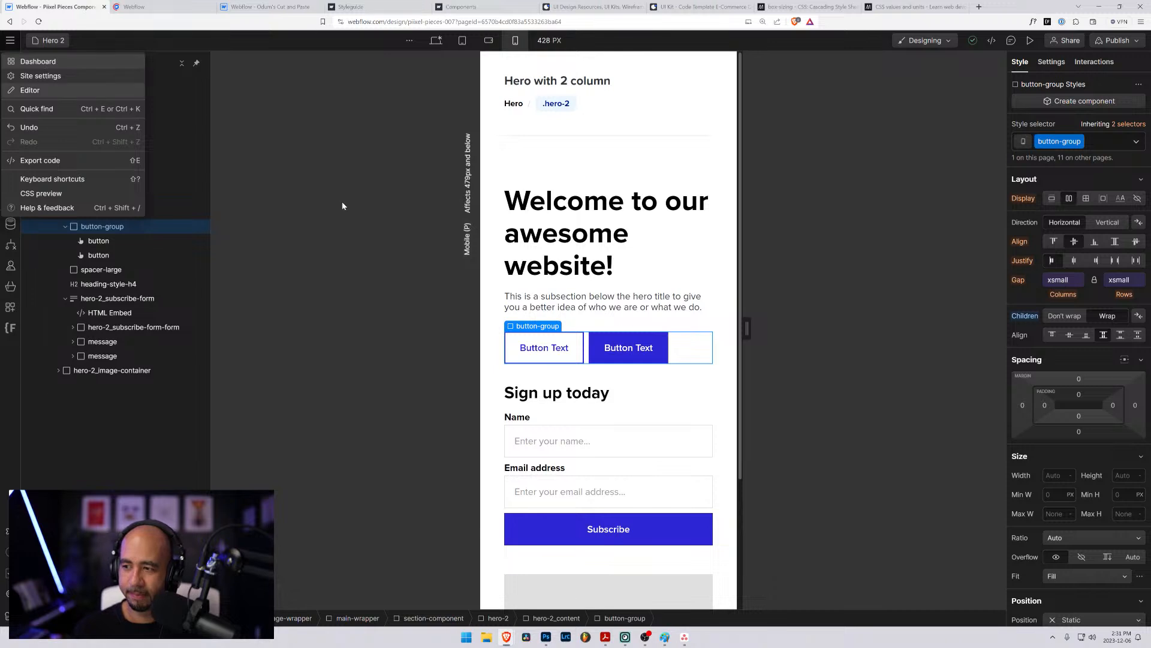
click(141, 6)
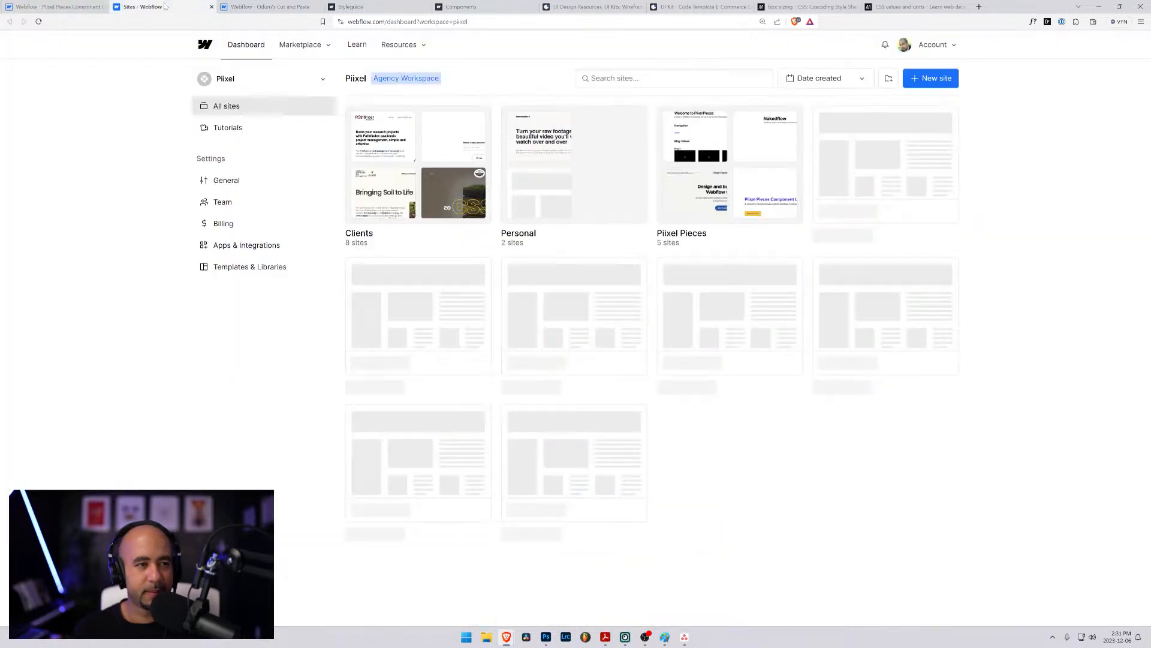
click(716, 178)
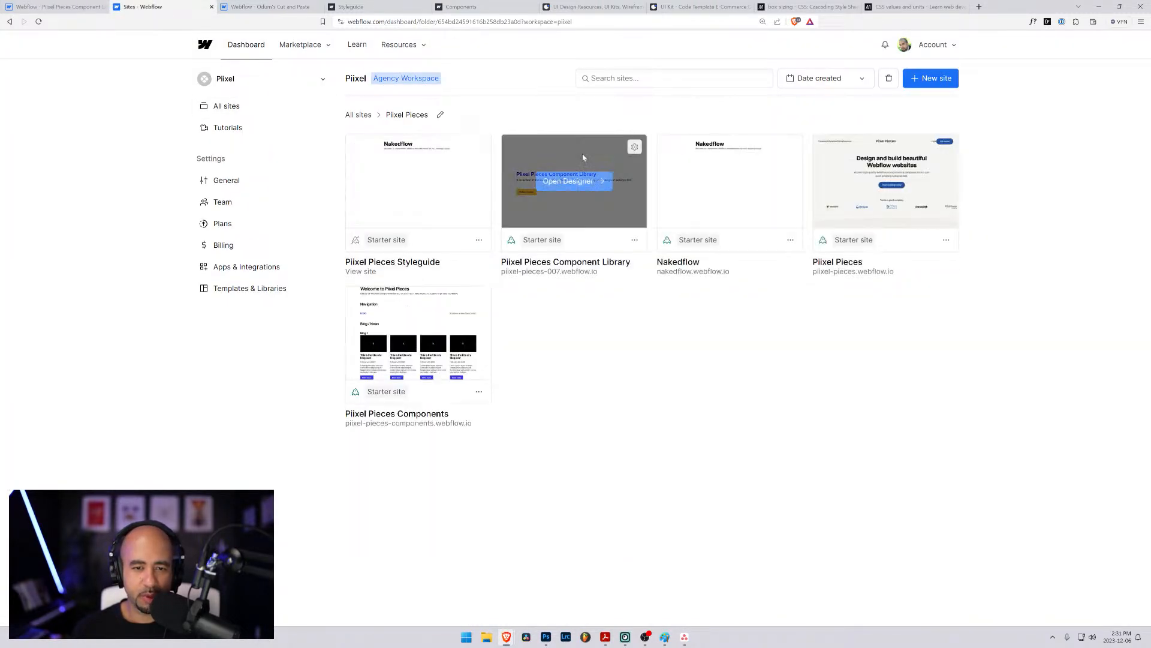
mouse_move(411, 186)
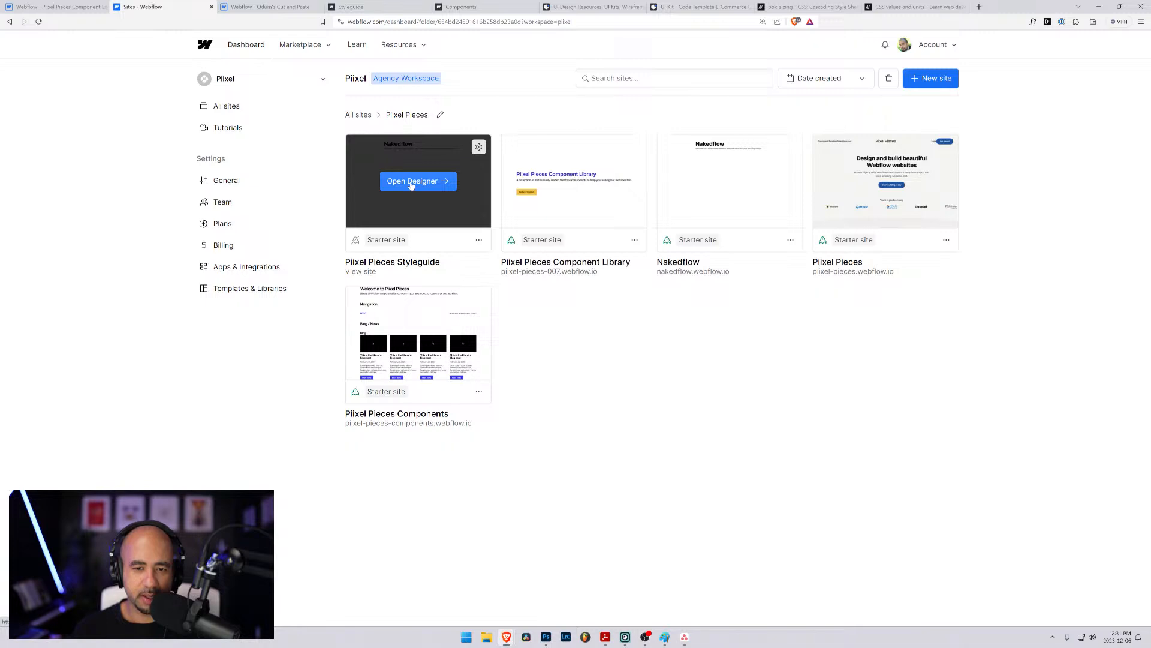
click(412, 186)
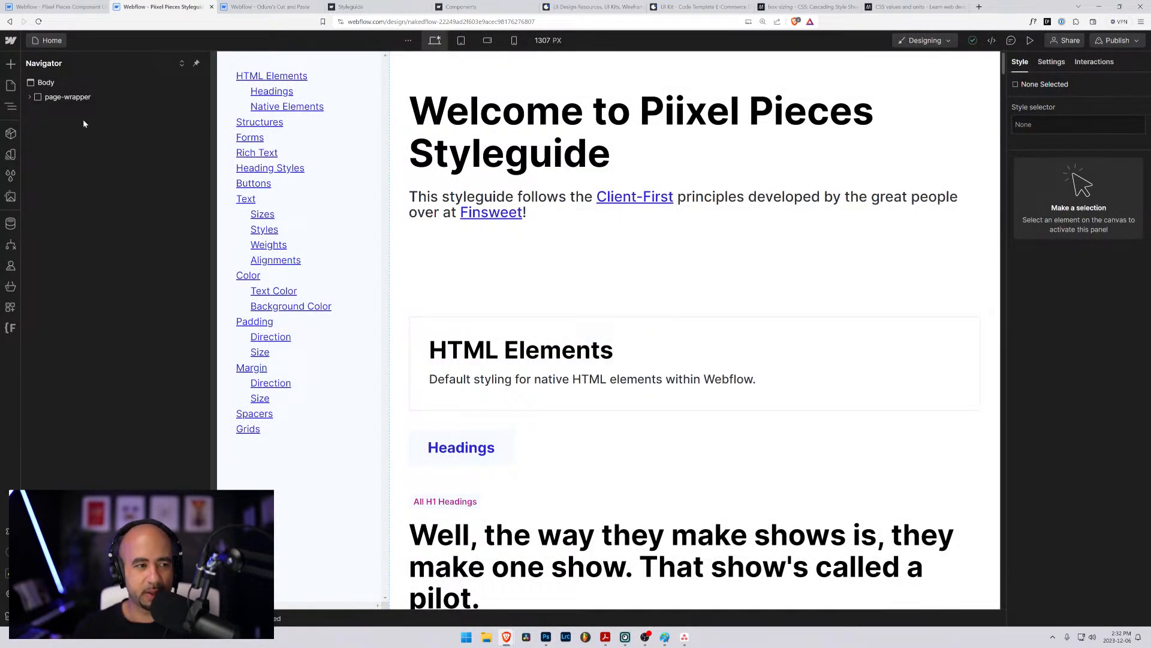
- Find and select the button-group sample element just before the Forms section of the styleguide page
click(30, 97)
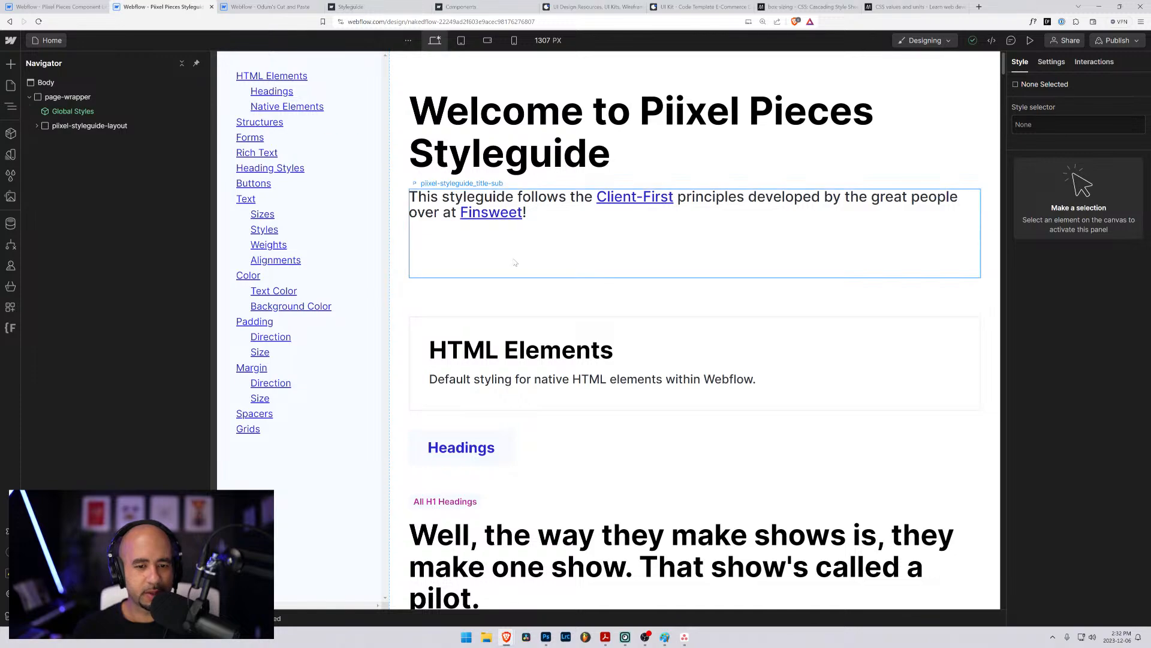
click(527, 274)
scroll(528, 275, down, 20)
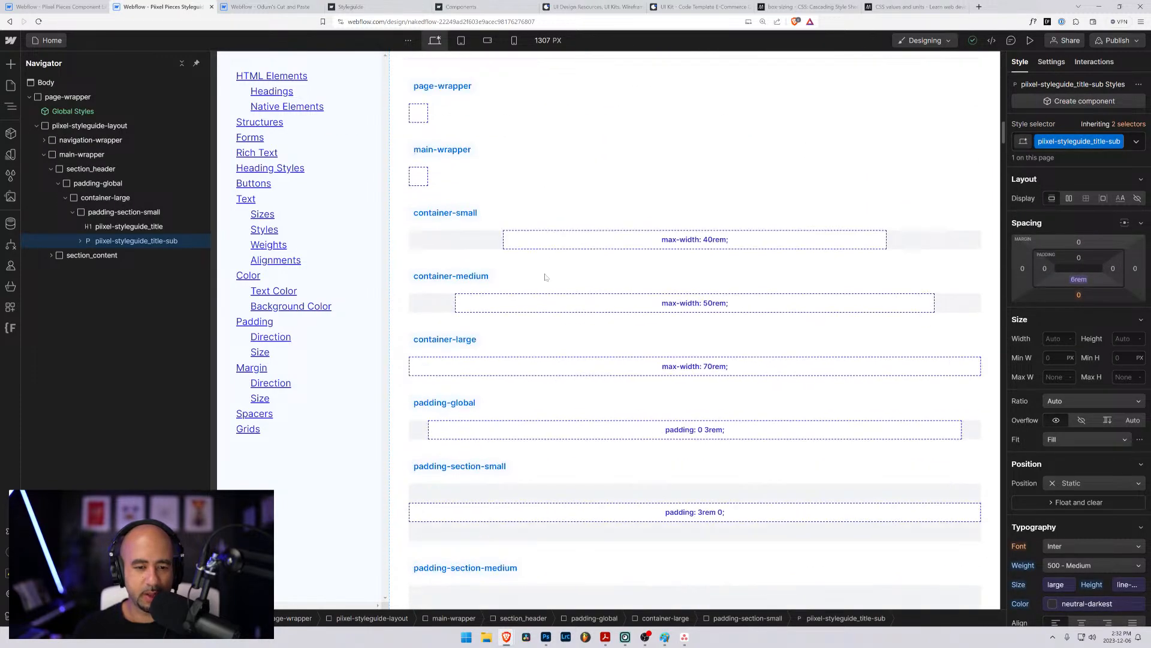
scroll(545, 277, down, 8)
scroll(543, 277, up, 7)
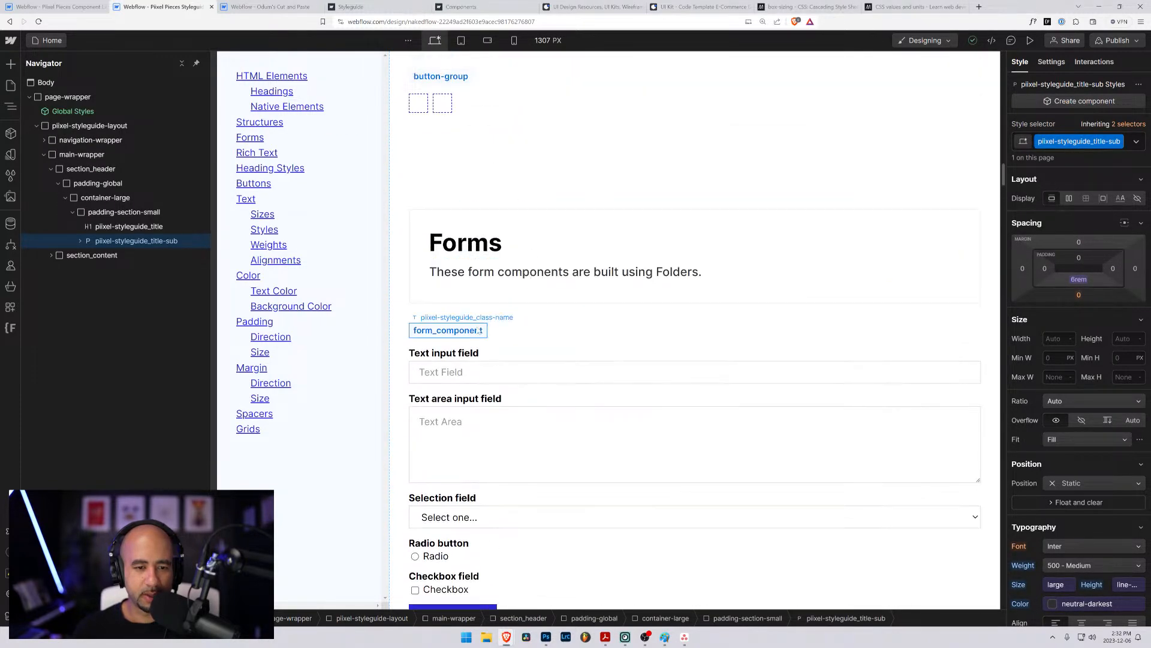
click(430, 190)
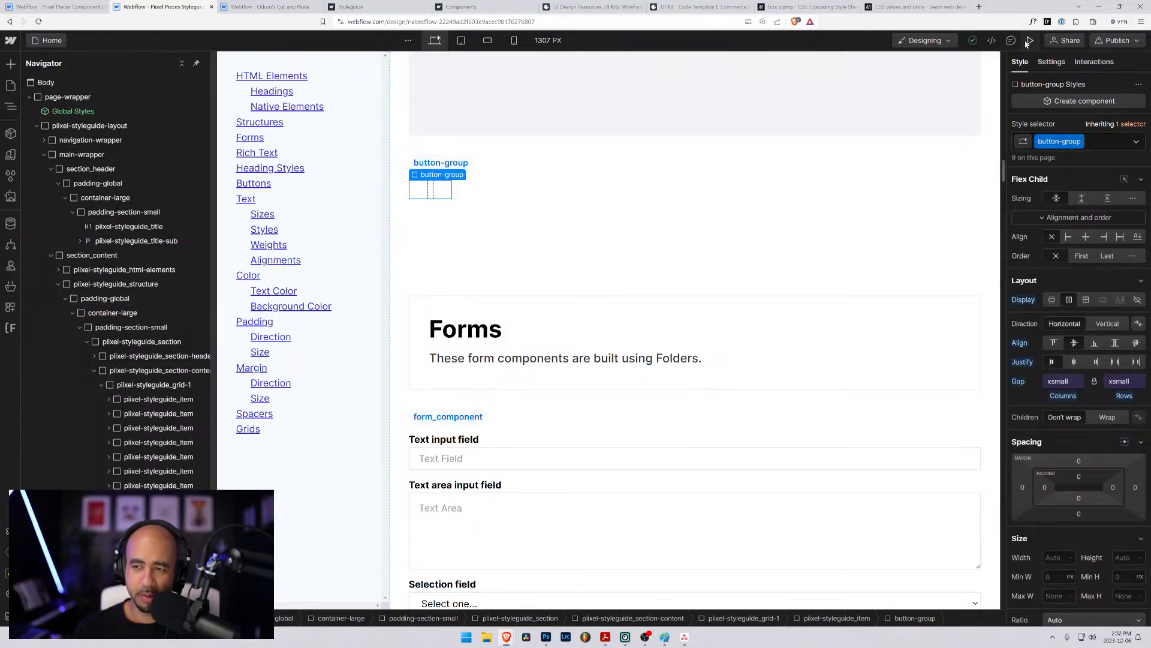
- Try wrapping the button-group's children at the desktop breakpoint, and reset the Children setting
click(488, 41)
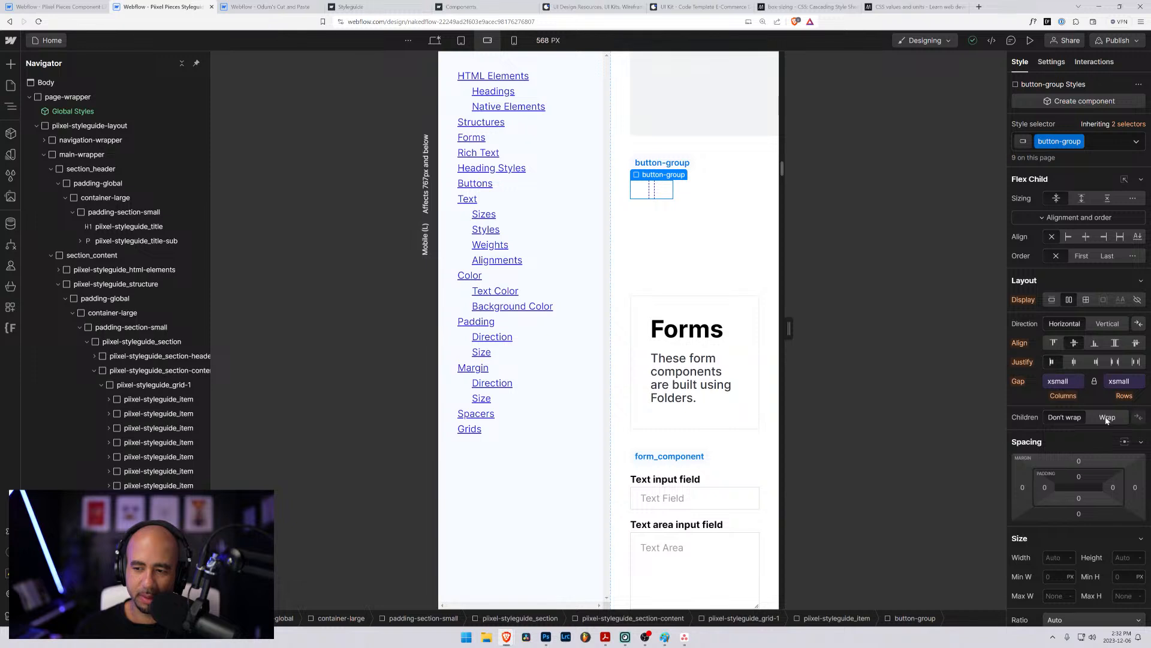
key(shift+1)
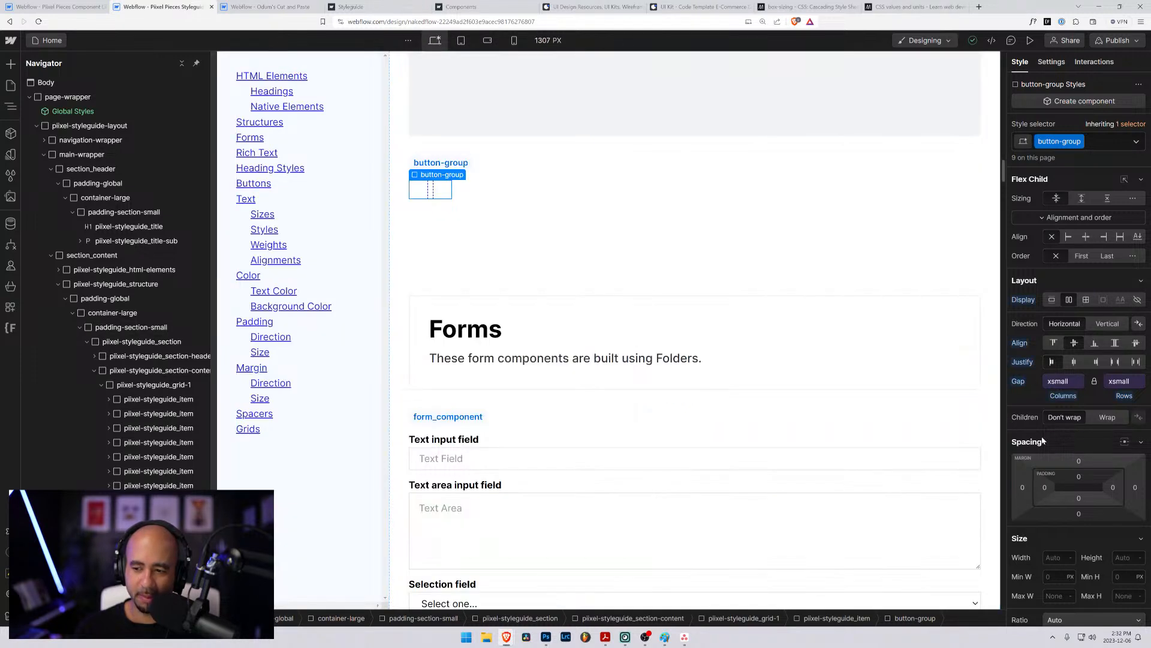
click(1109, 418)
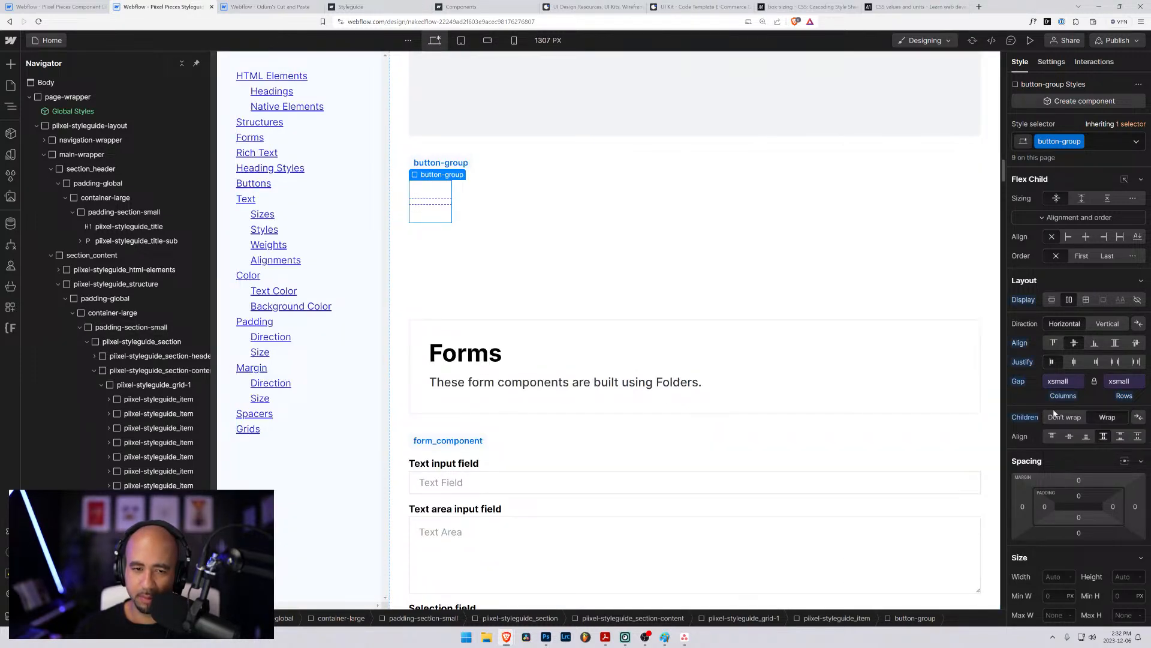
click(1026, 418)
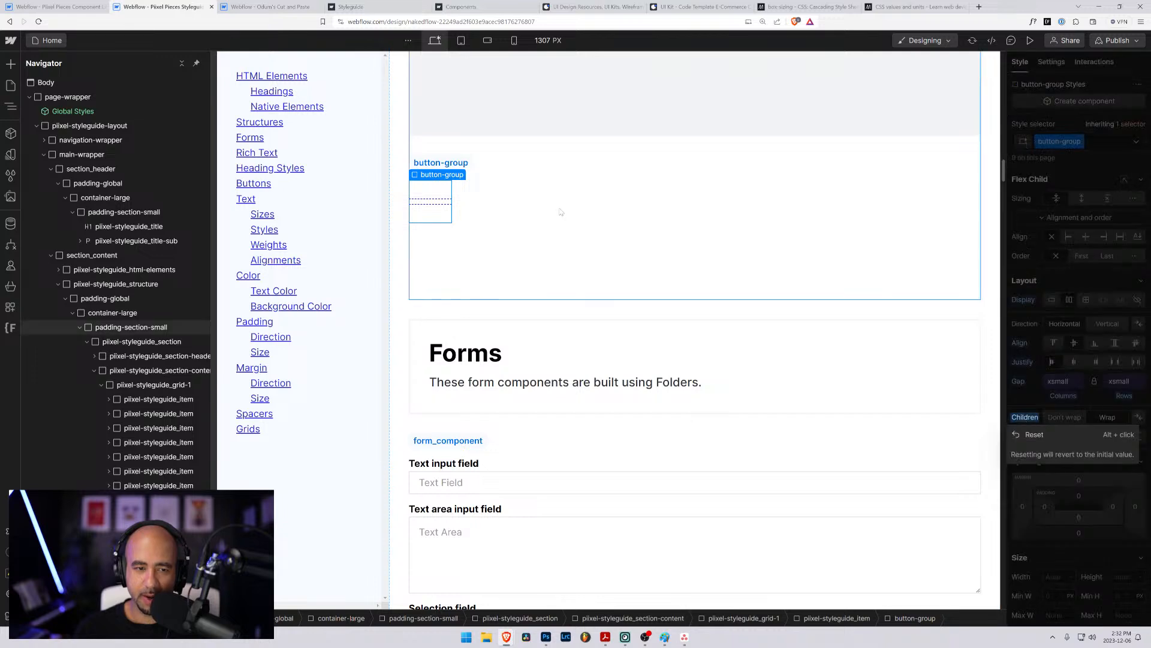
key(super)
click(1022, 385)
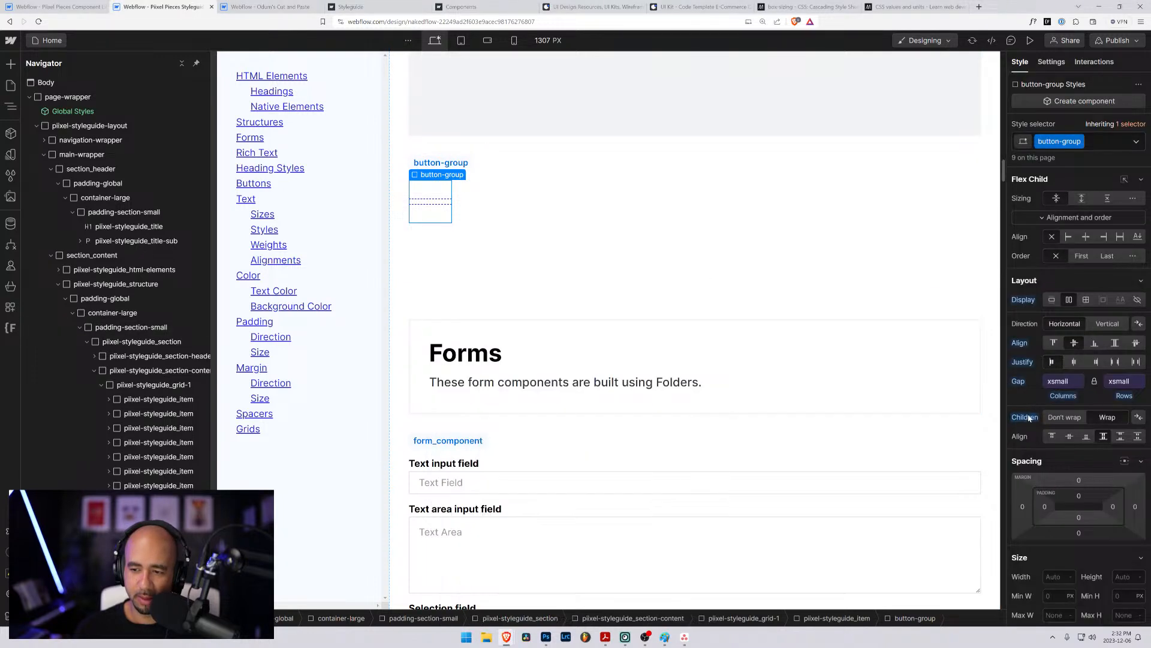
alt+click(1029, 420)
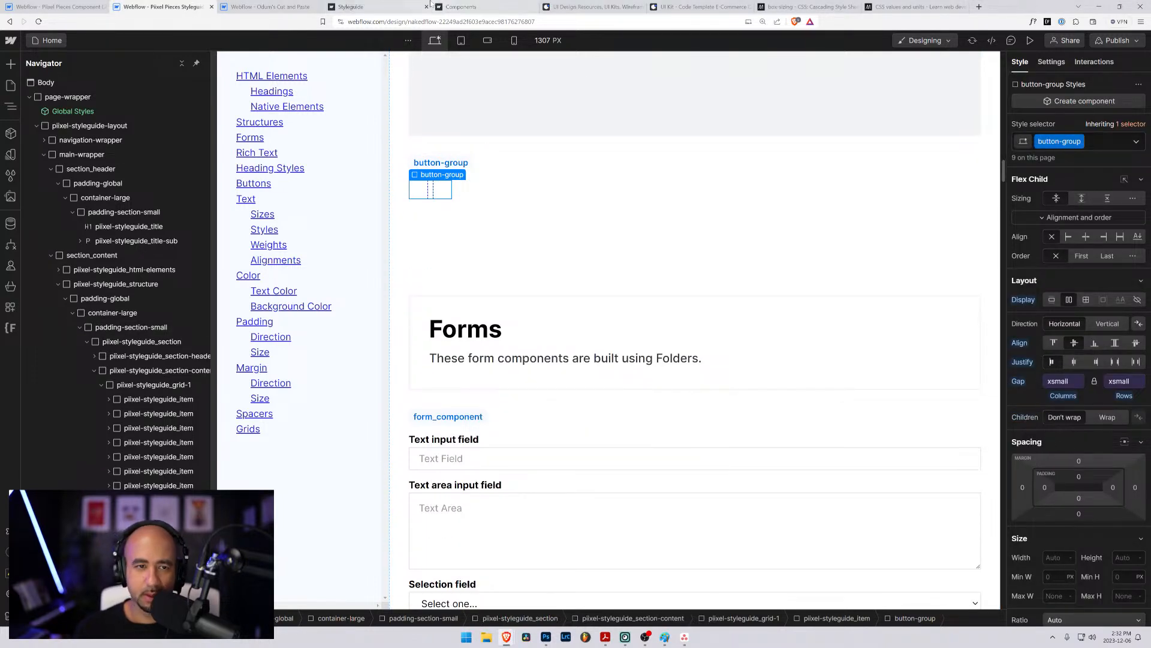
- Try wrapping the button-group's children at the mobile landscape breakpoint with the canvas at 686 px, and reset the setting
click(513, 43)
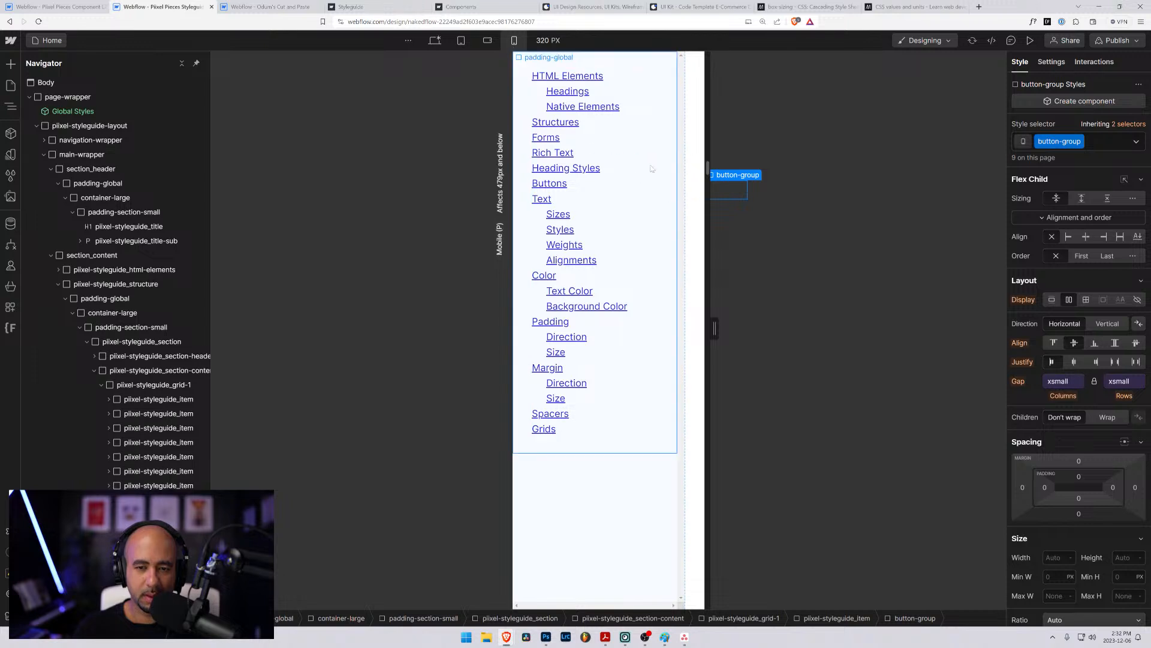
click(488, 43)
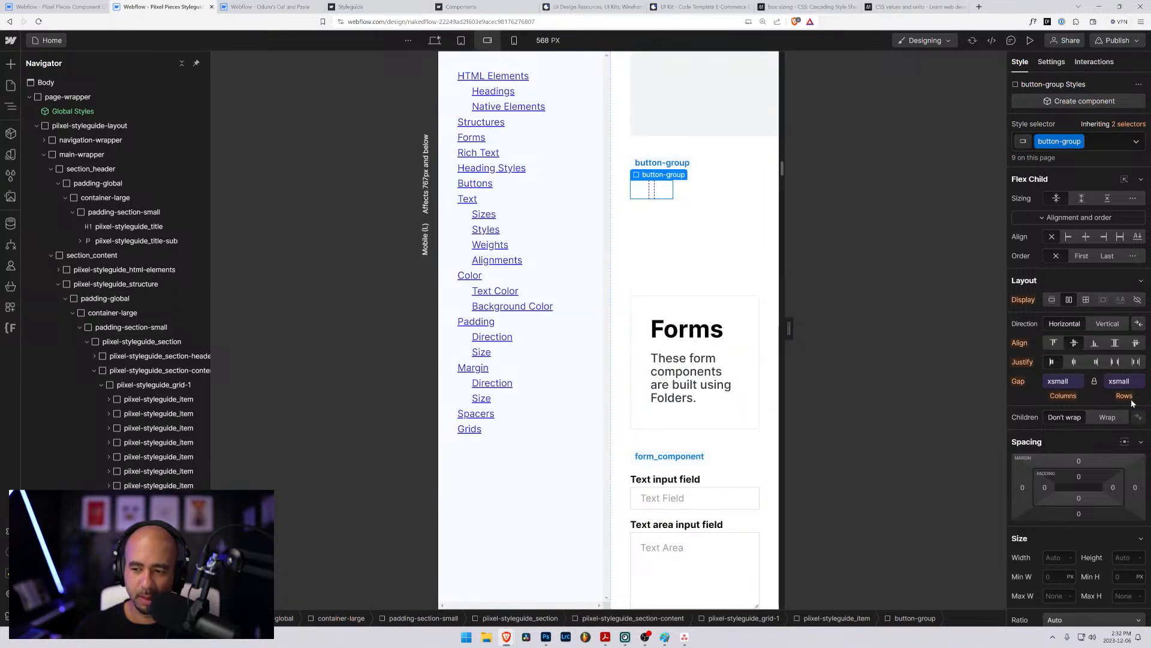
click(1110, 418)
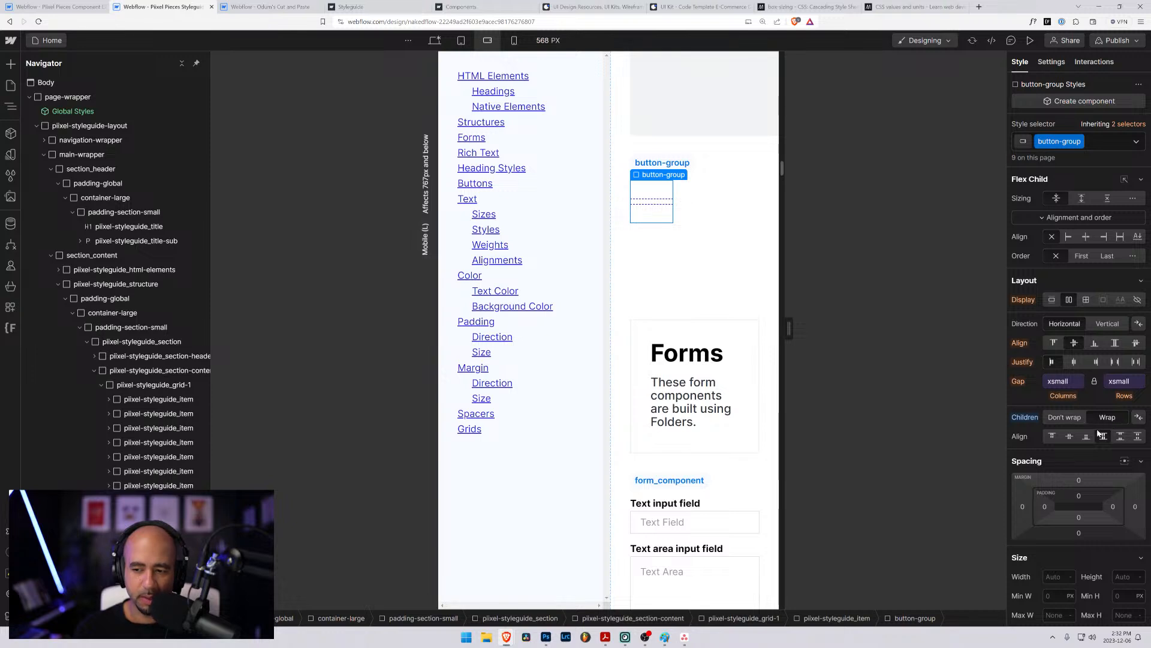
drag(789, 328, 825, 327)
alt+click(1024, 416)
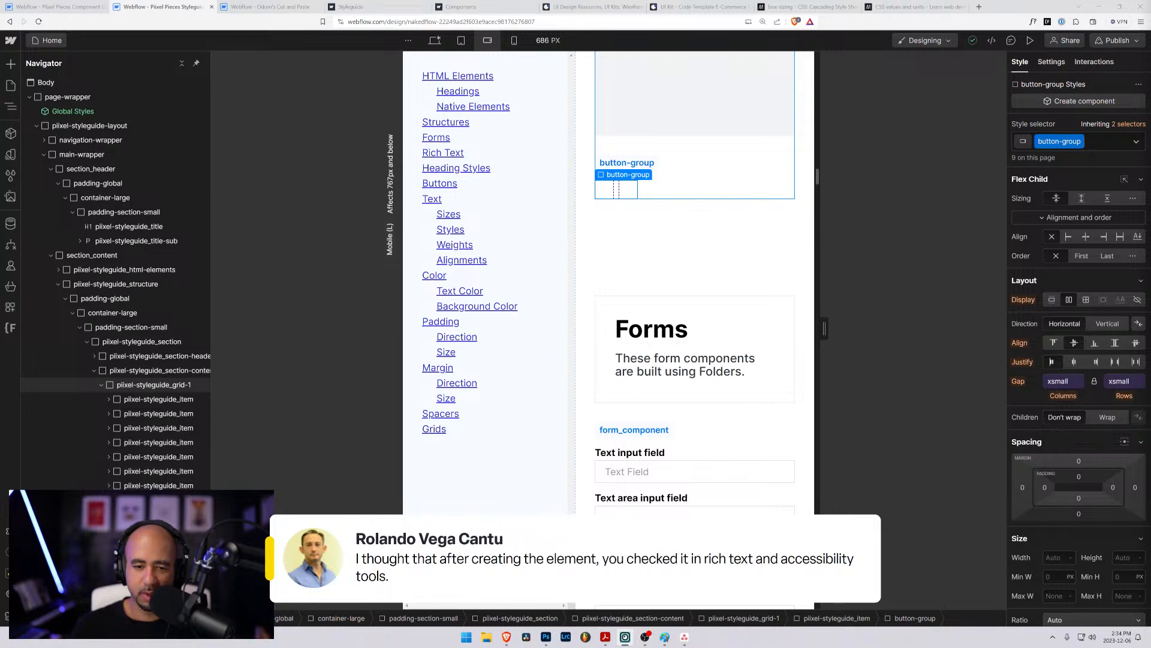
- Back on the Hero 2 page, reset hero-2_subscribe-form-form to its inherited horizontal direction and alignment at mobile portrait with a 479 px canvas
click(54, 6)
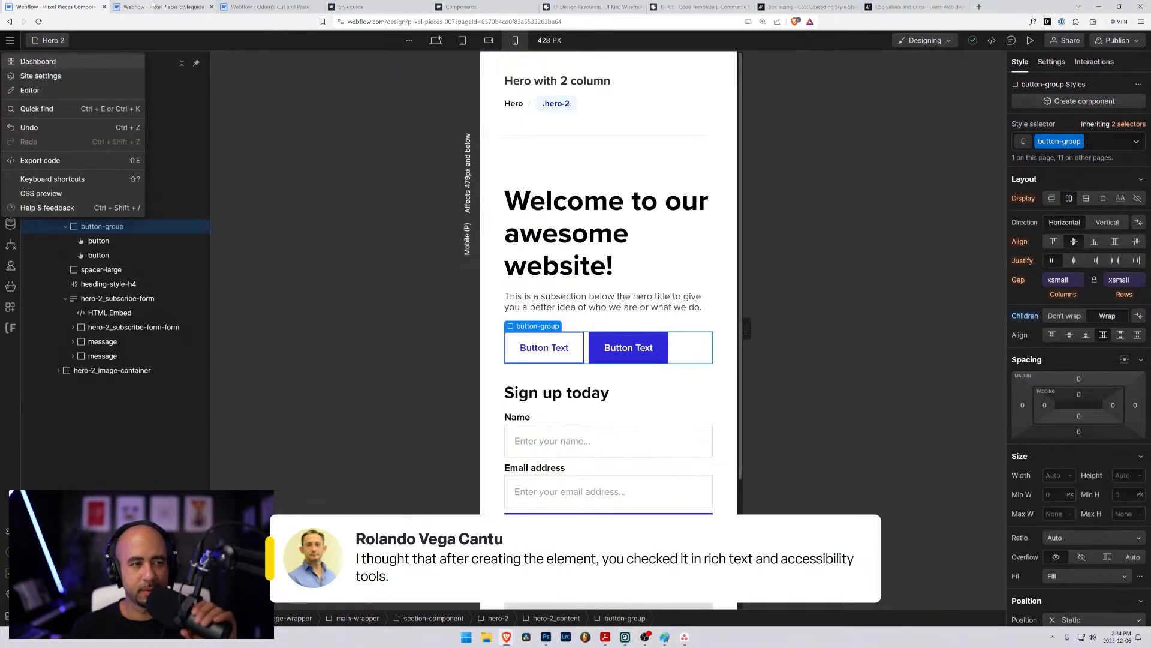
drag(747, 326, 829, 331)
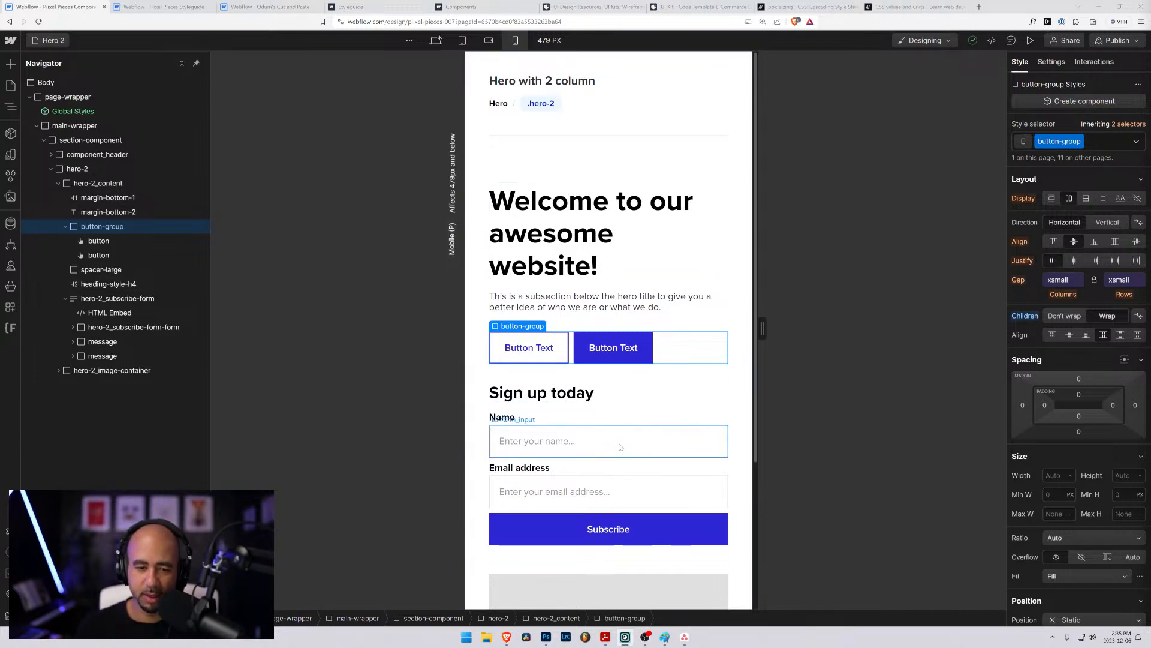
click(591, 464)
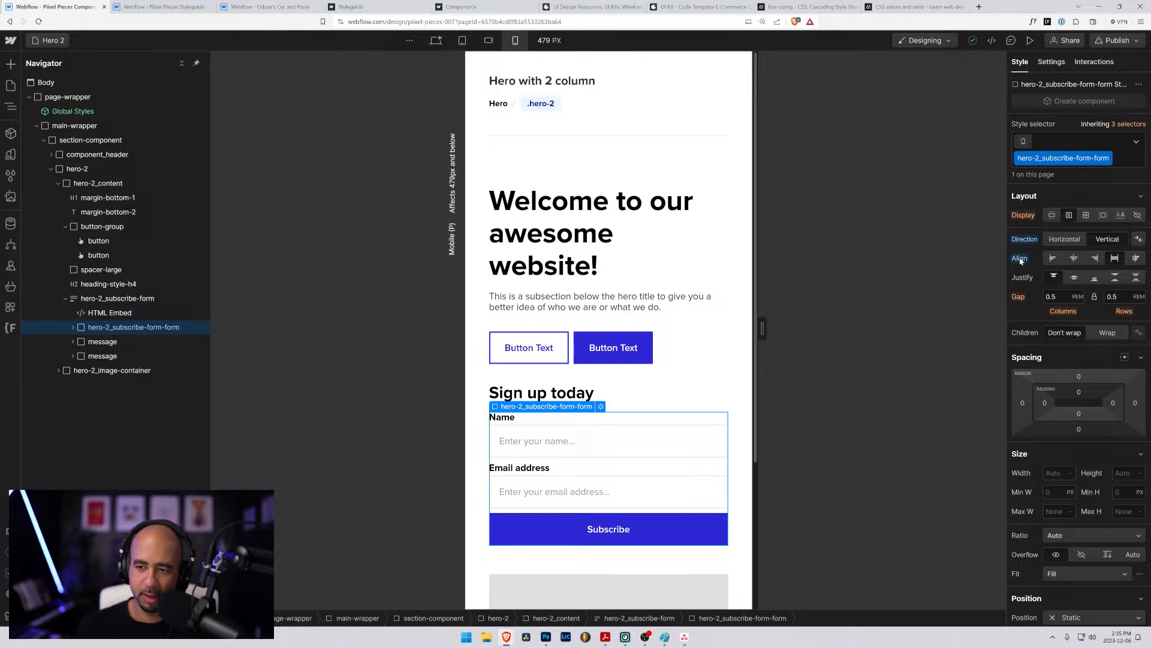
click(1064, 239)
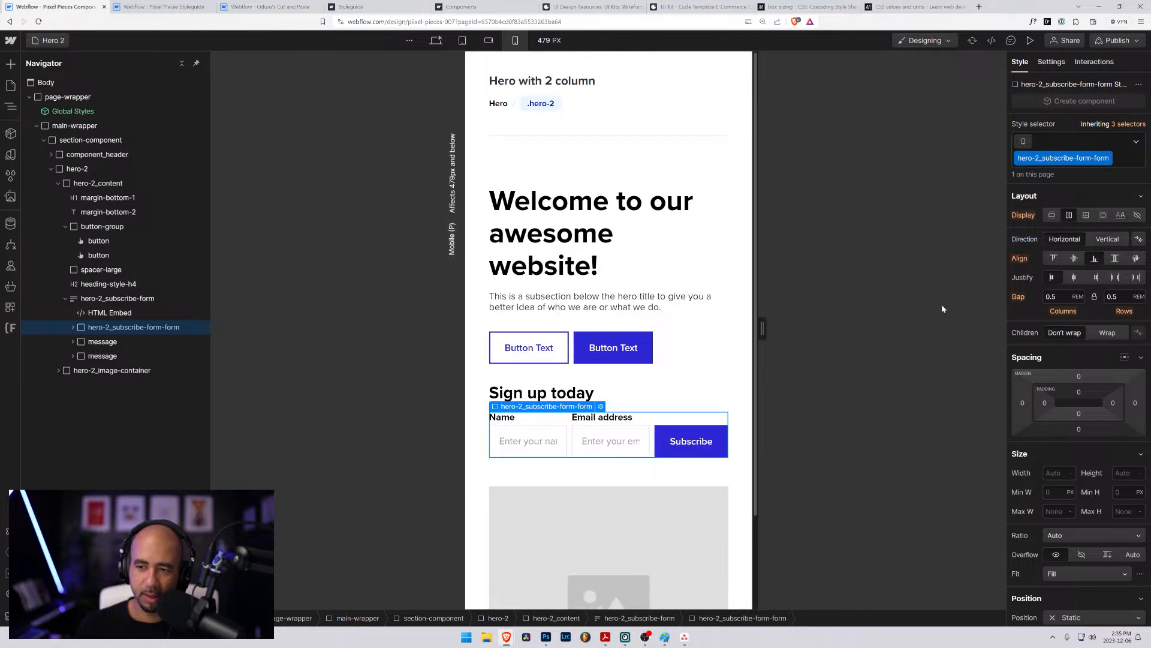
- At the mobile landscape breakpoint, set hero-2_subscribe-form-form to vertical direction with its children aligned to the start
click(487, 42)
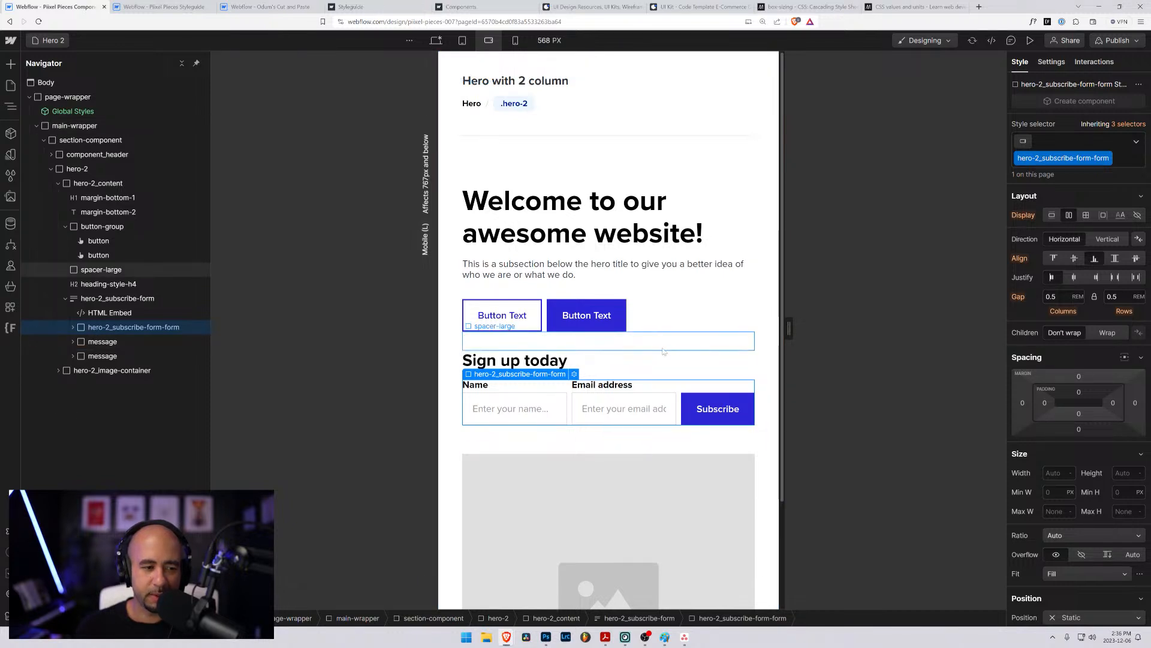
scroll(610, 296, down, 2)
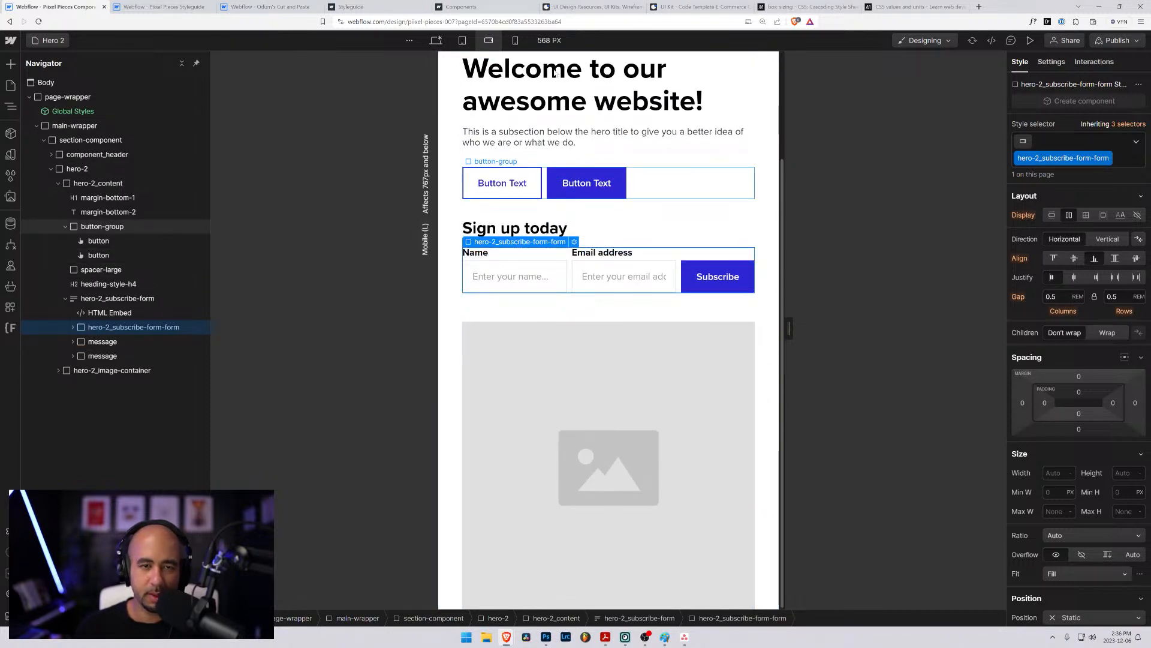
click(1101, 241)
click(1053, 258)
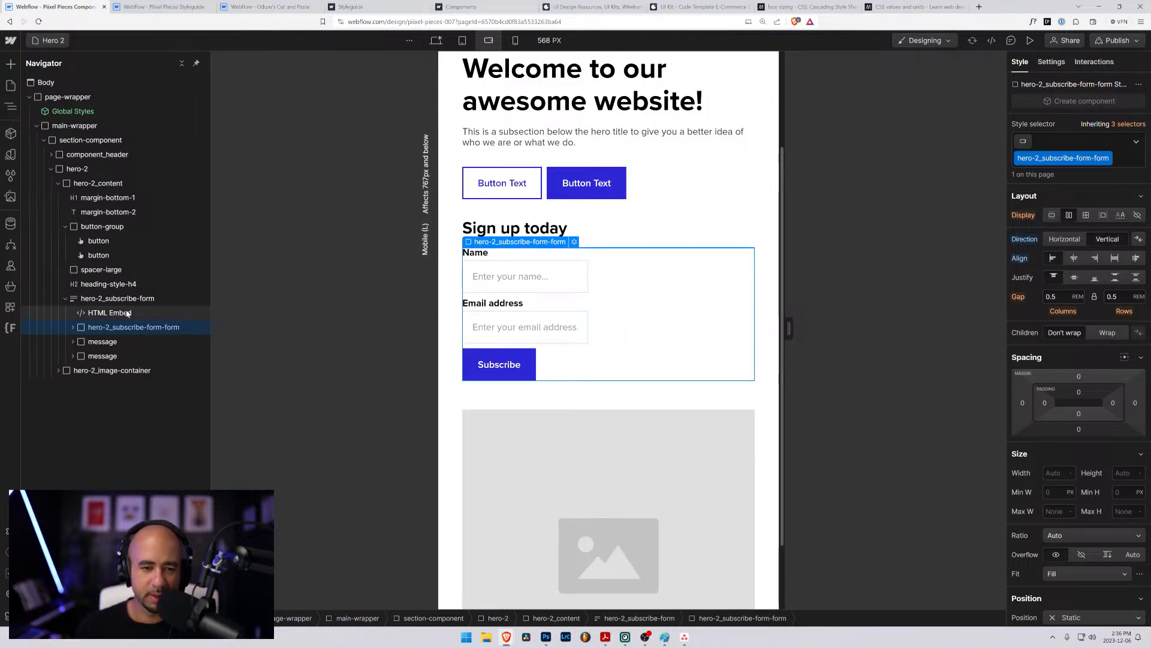
- Give hero-2_subscribe-form-field a minimum width at mobile landscape, starting from 30 rem and reducing it to 25 rem
click(560, 276)
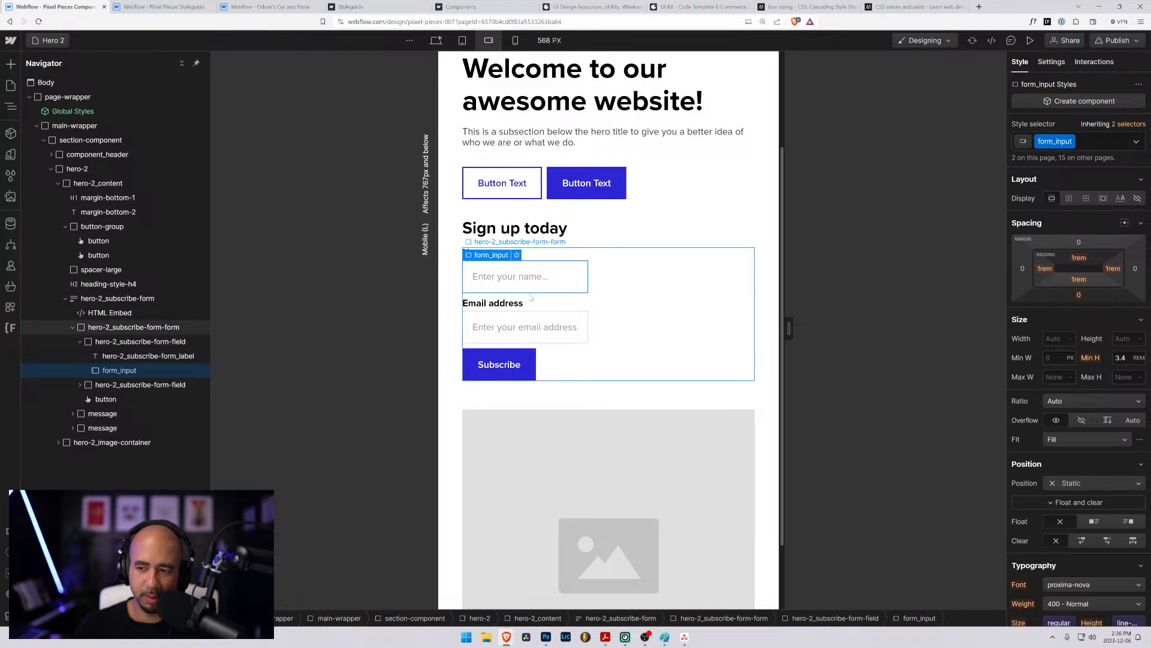
click(135, 342)
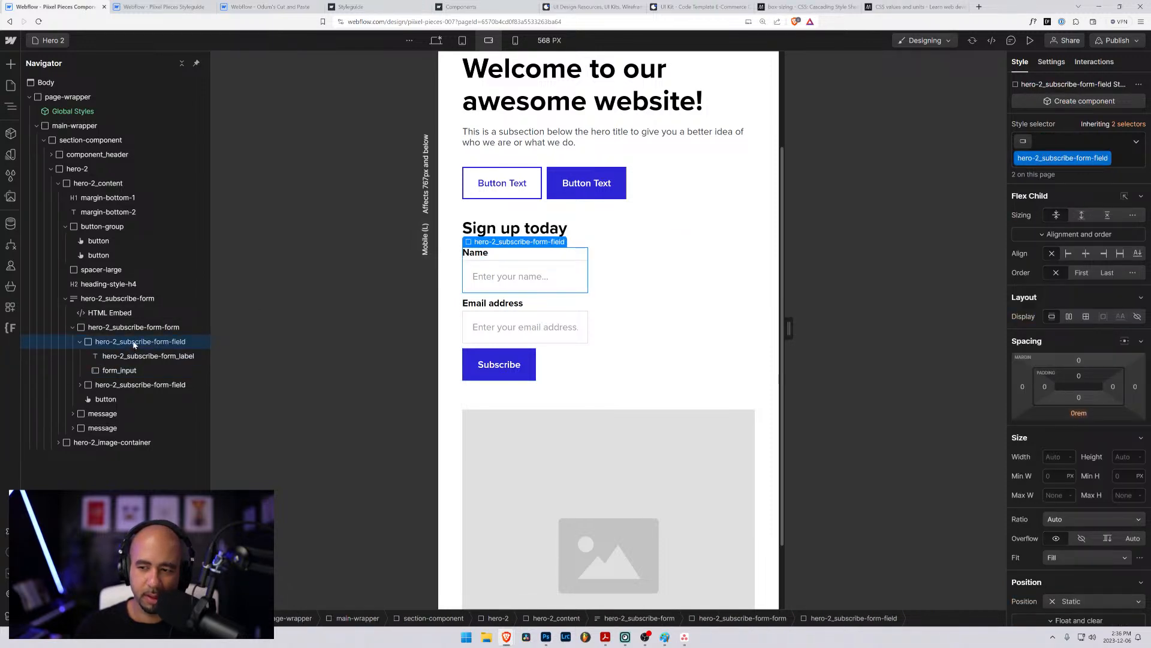
click(133, 327)
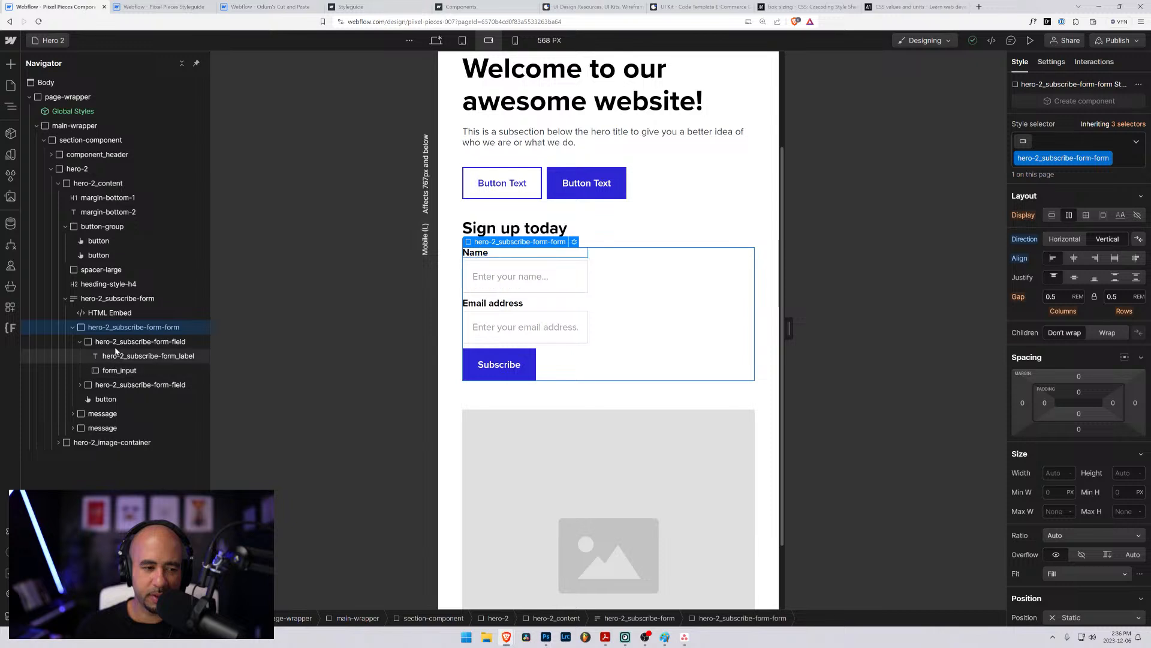
click(115, 343)
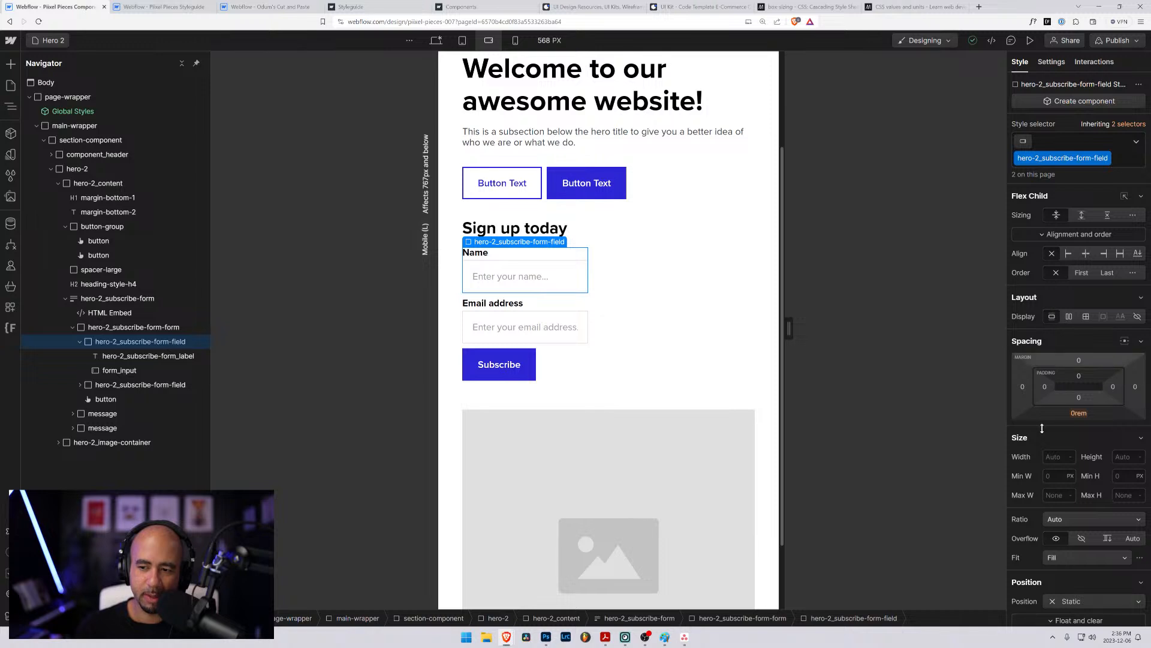
click(1065, 458)
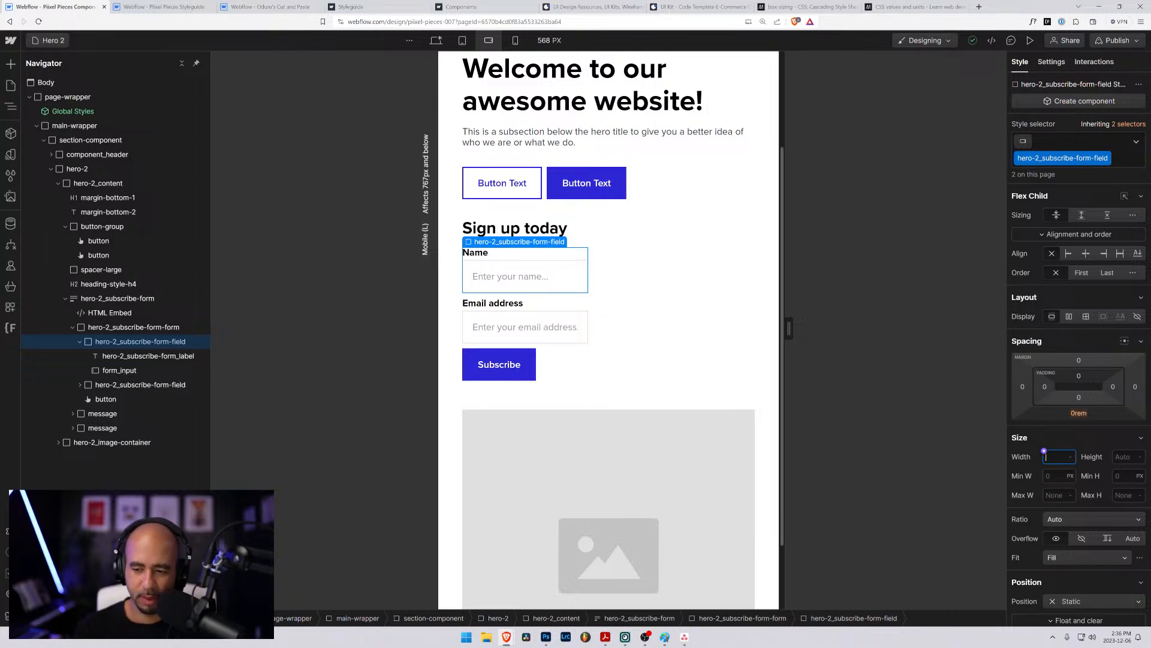
click(1044, 472)
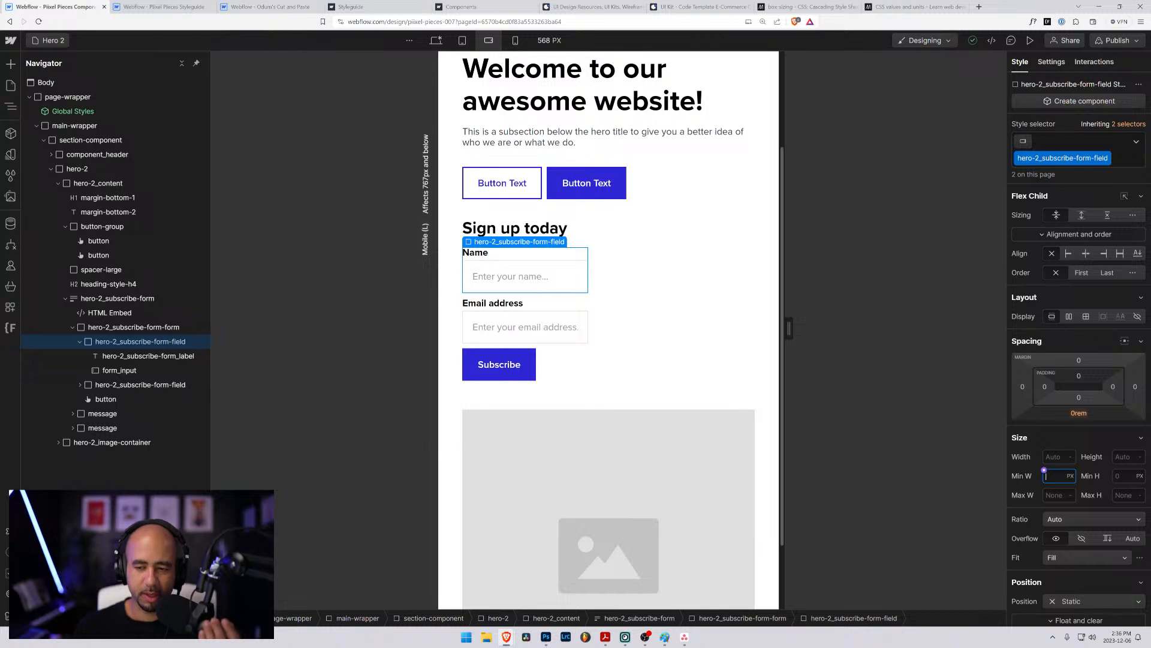
text(30rem)
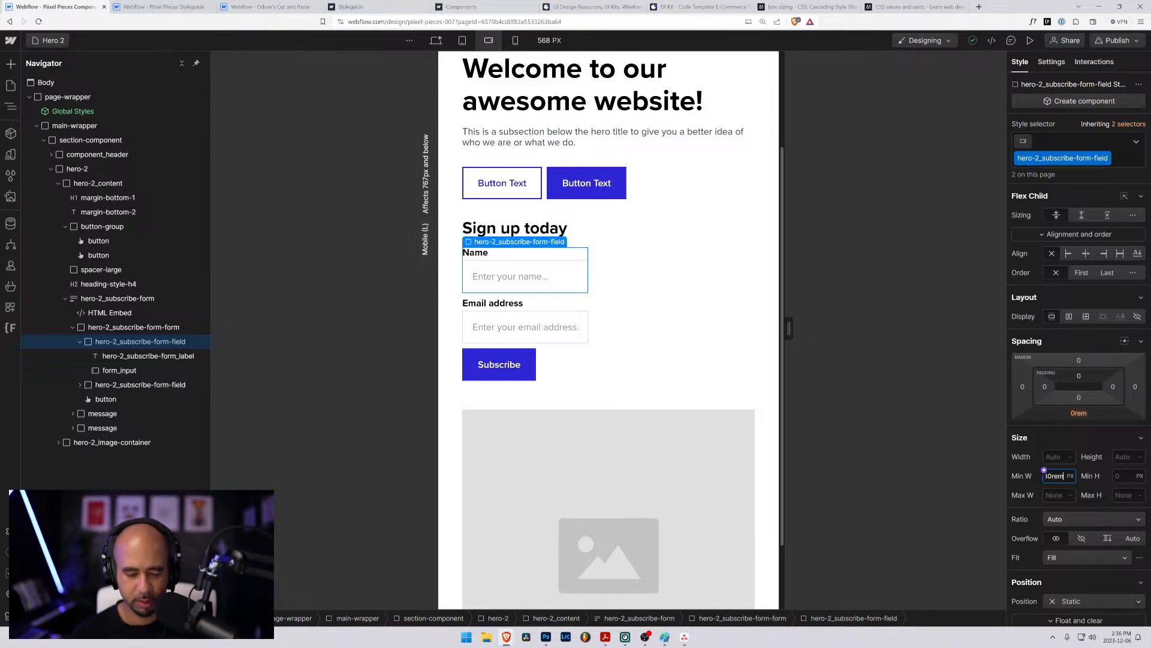
key(Return)
key(Down)
key(Down)
key(Down)
key(Down)
key(Down)
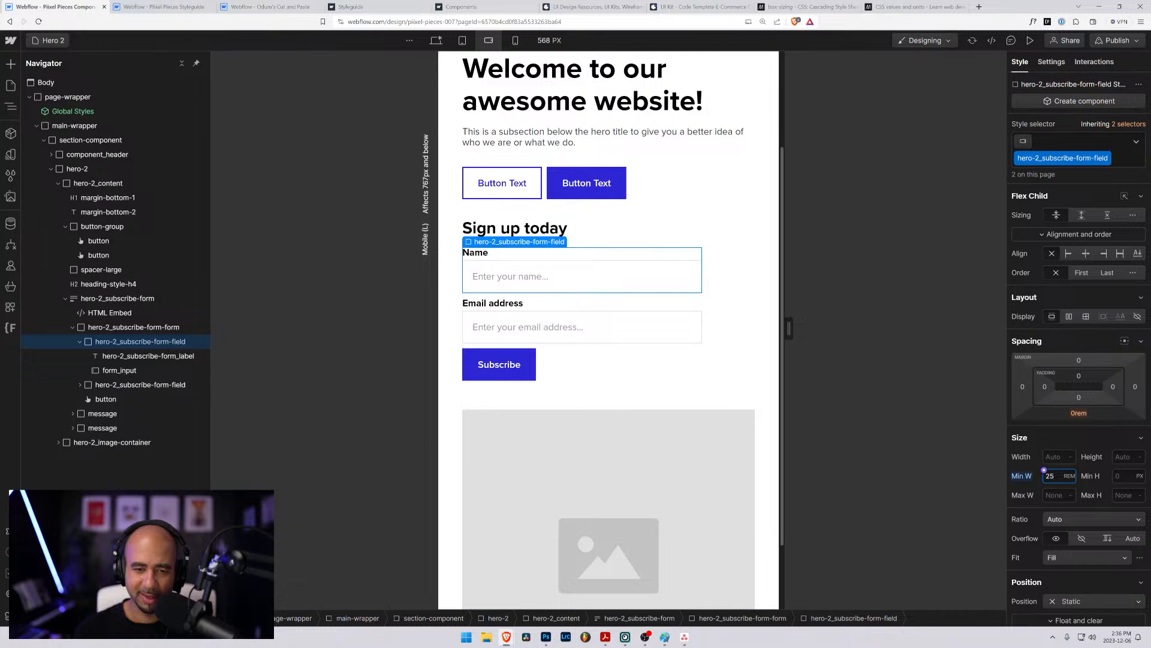
- Stretch-align the children of hero-2_subscribe-form-form at the mobile portrait breakpoint
drag(789, 329, 830, 336)
scroll(682, 401, up, 2)
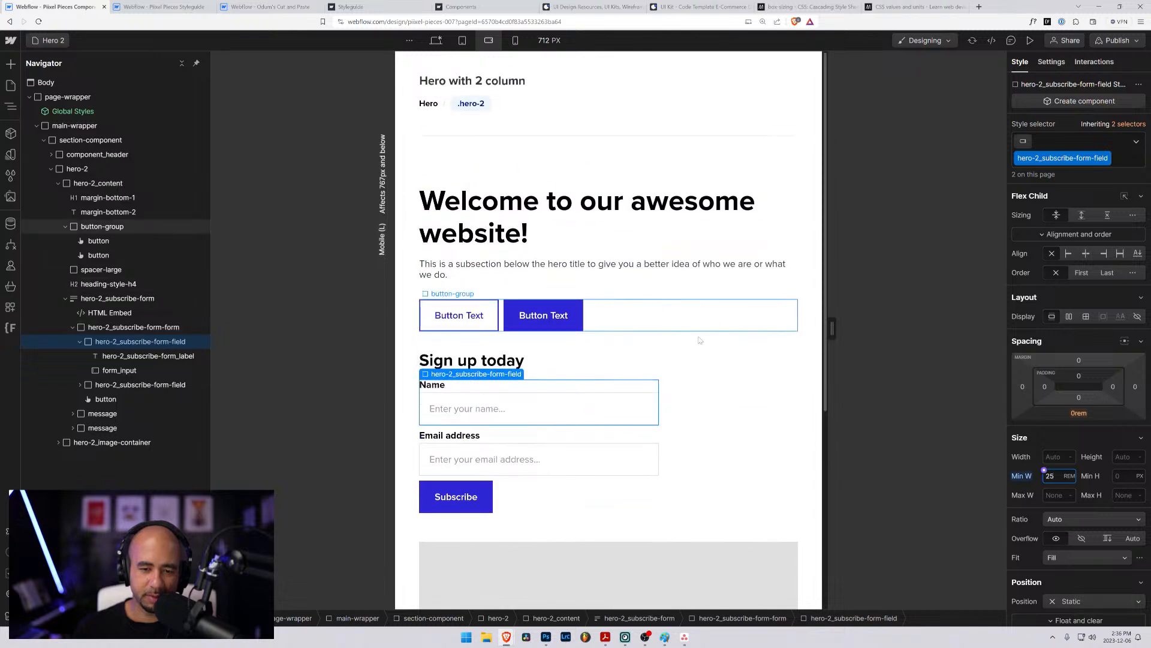
scroll(679, 405, down, 2)
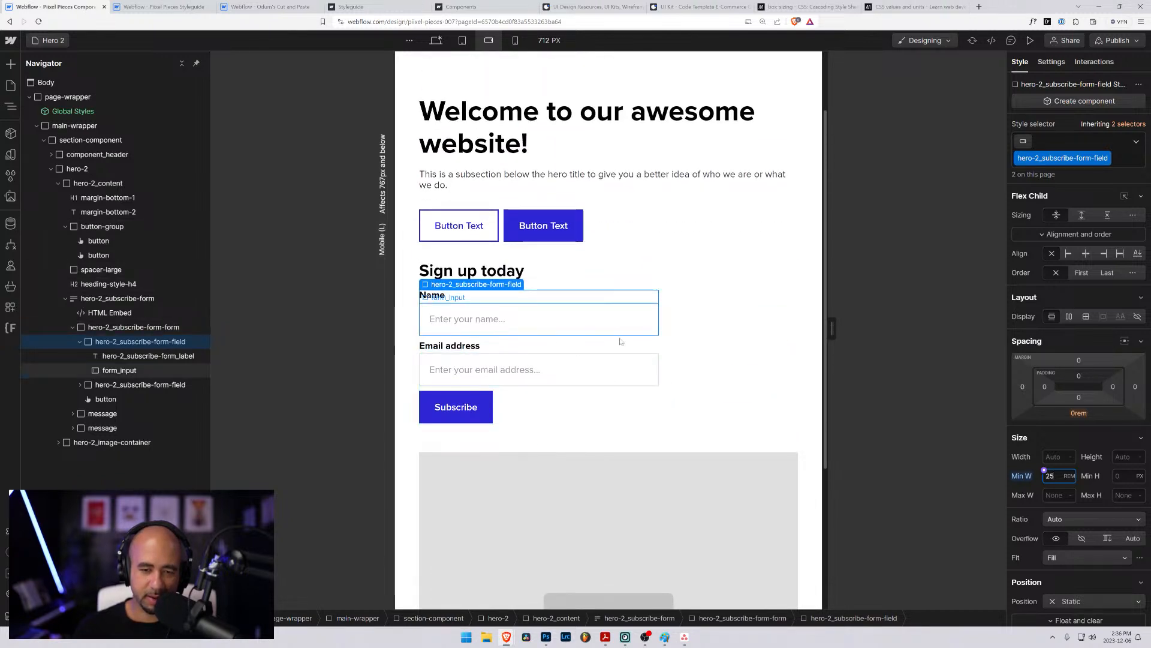
mouse_move(829, 329)
mouse_down()
mouse_move(840, 328)
mouse_move(744, 322)
mouse_move(808, 328)
mouse_up()
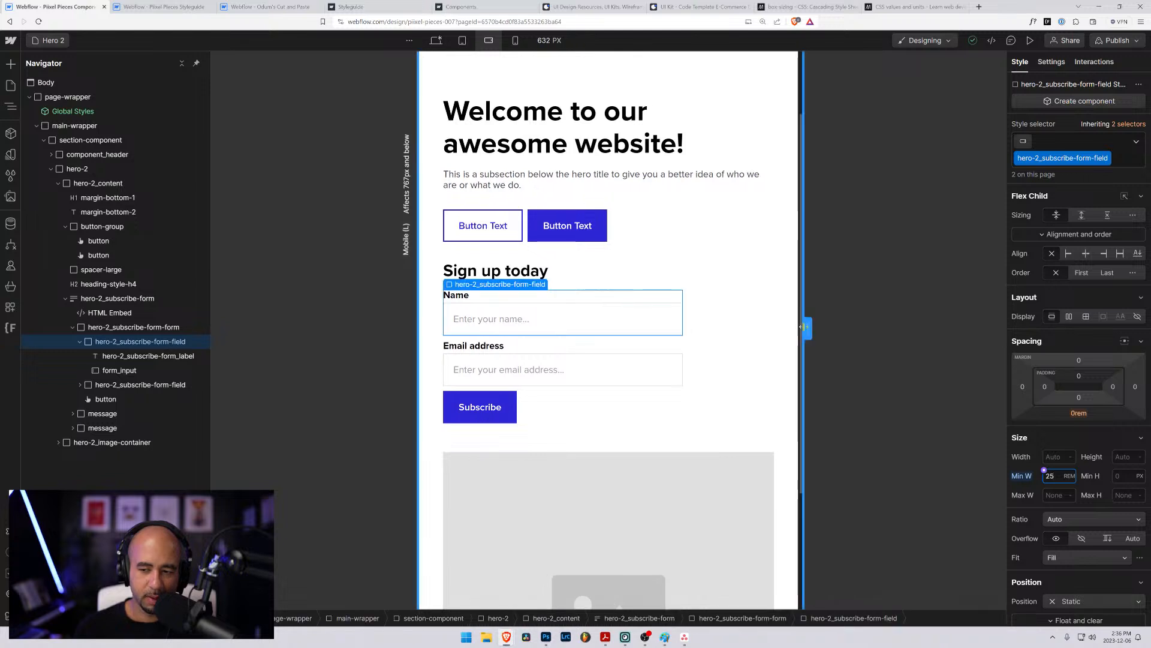
click(515, 40)
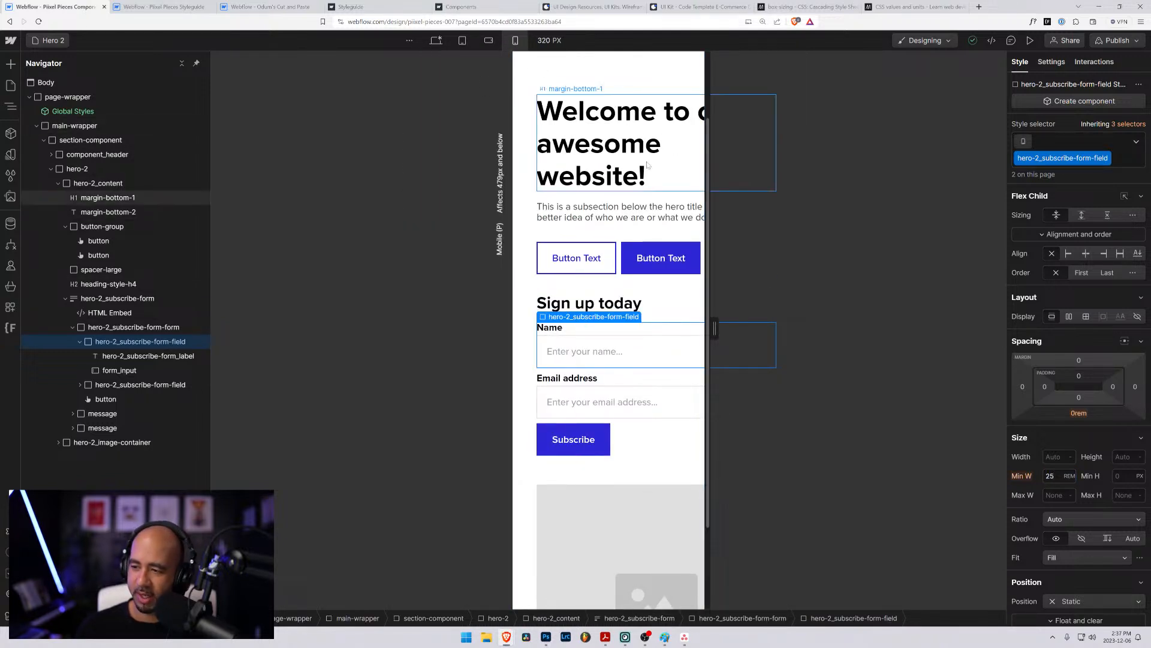
click(134, 329)
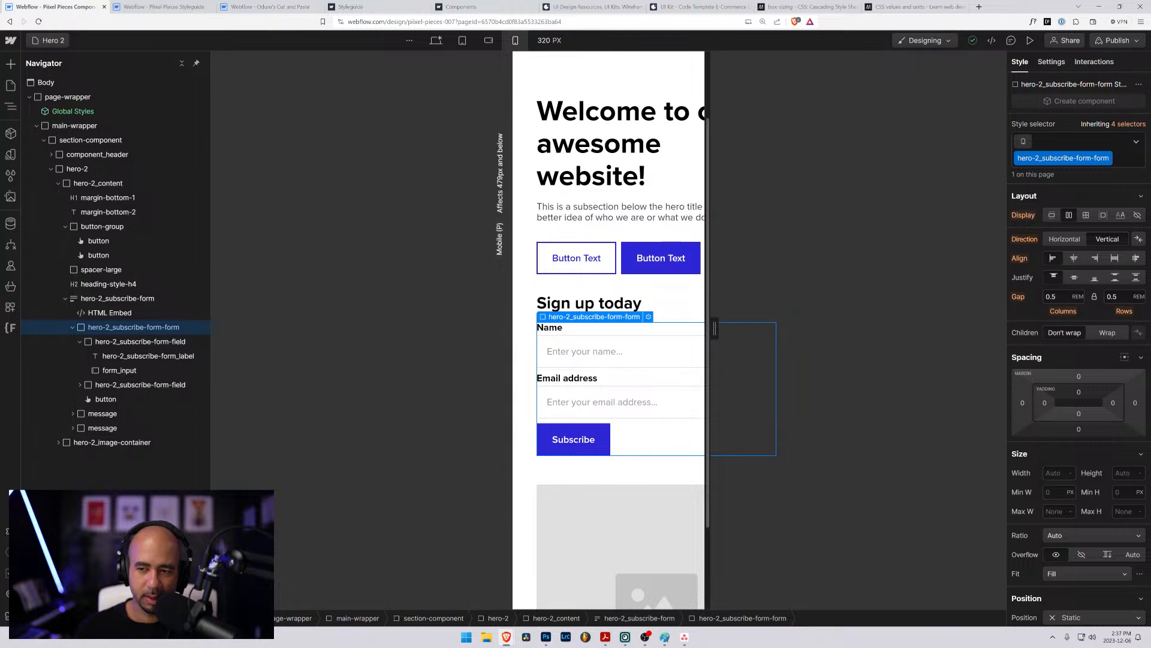
click(1114, 260)
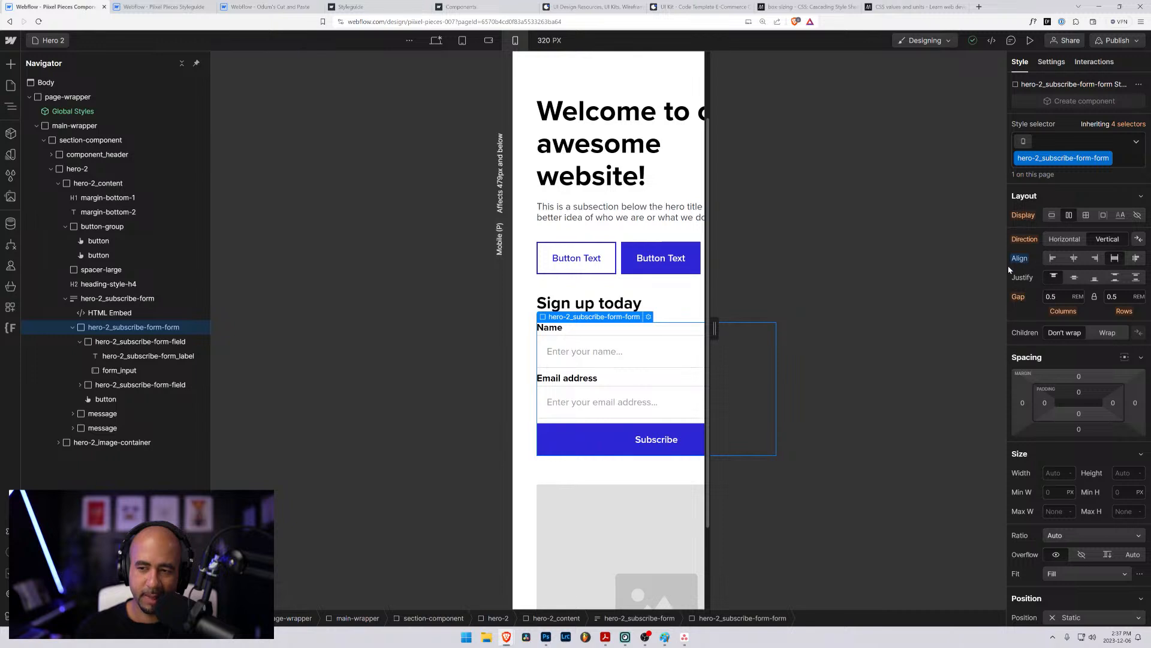
- Set the maximum width of hero-2_subscribe-form-field to 100% at the mobile landscape breakpoint
click(489, 40)
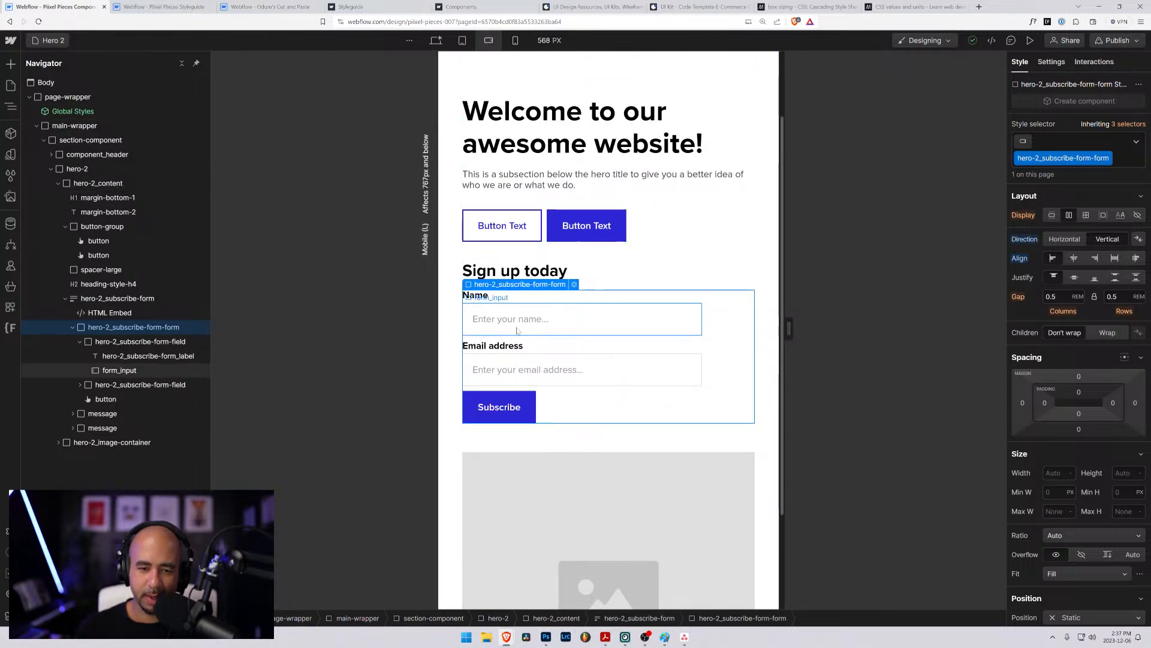
click(168, 341)
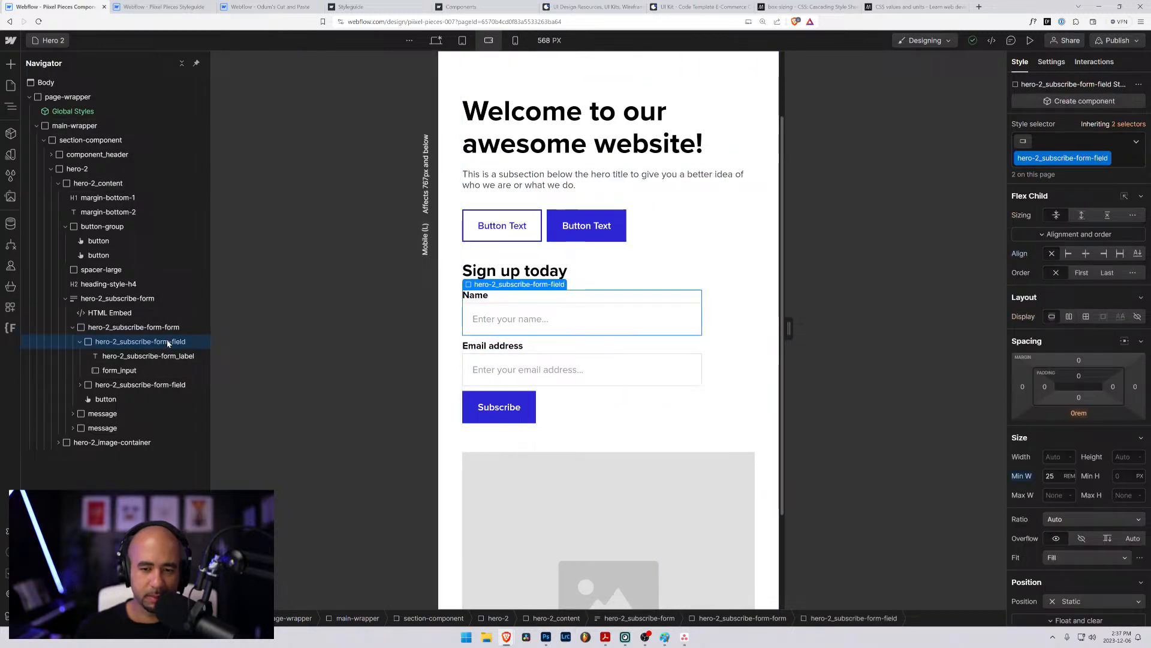
click(1054, 495)
text(100%)
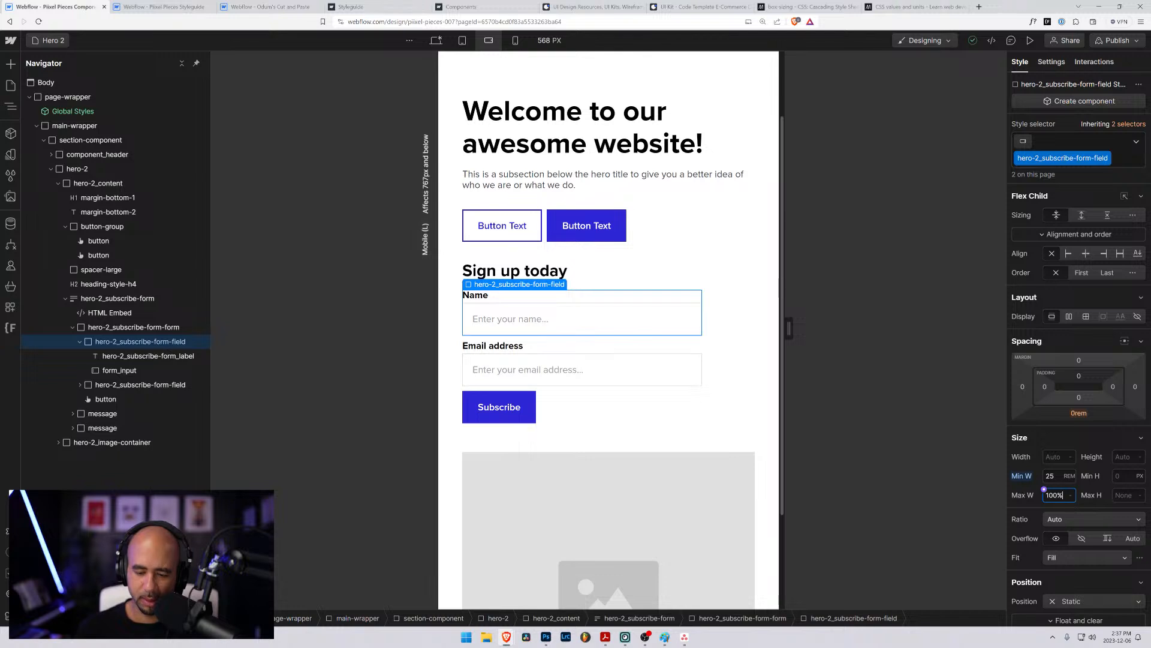
key(Return)
click(1050, 476)
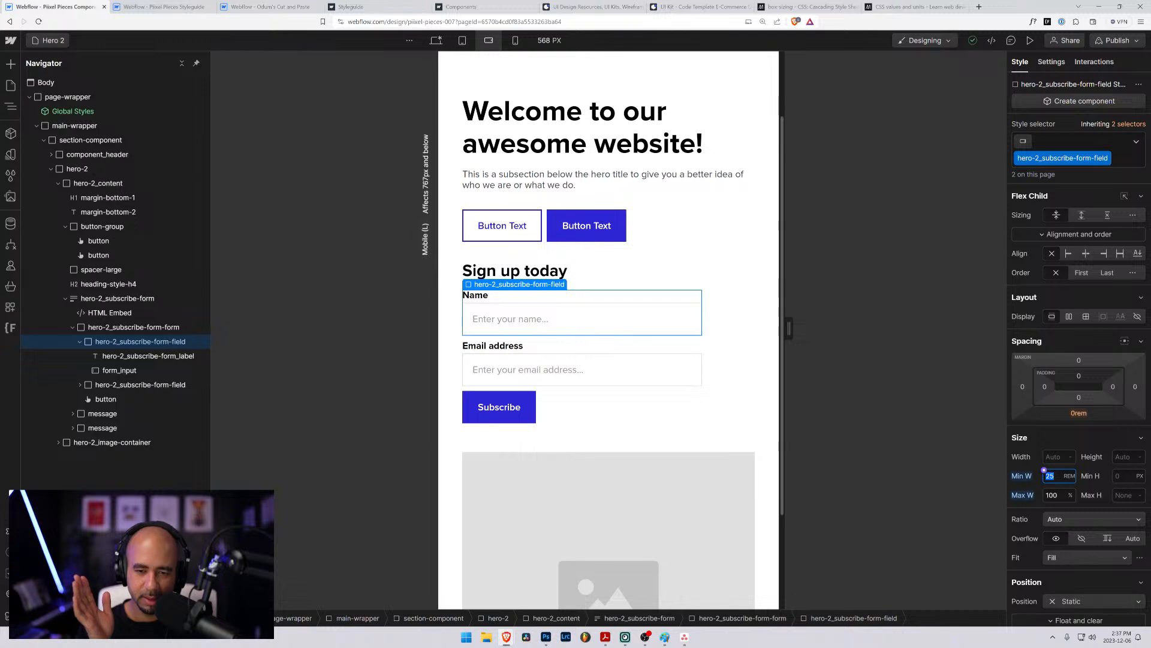
click(1041, 438)
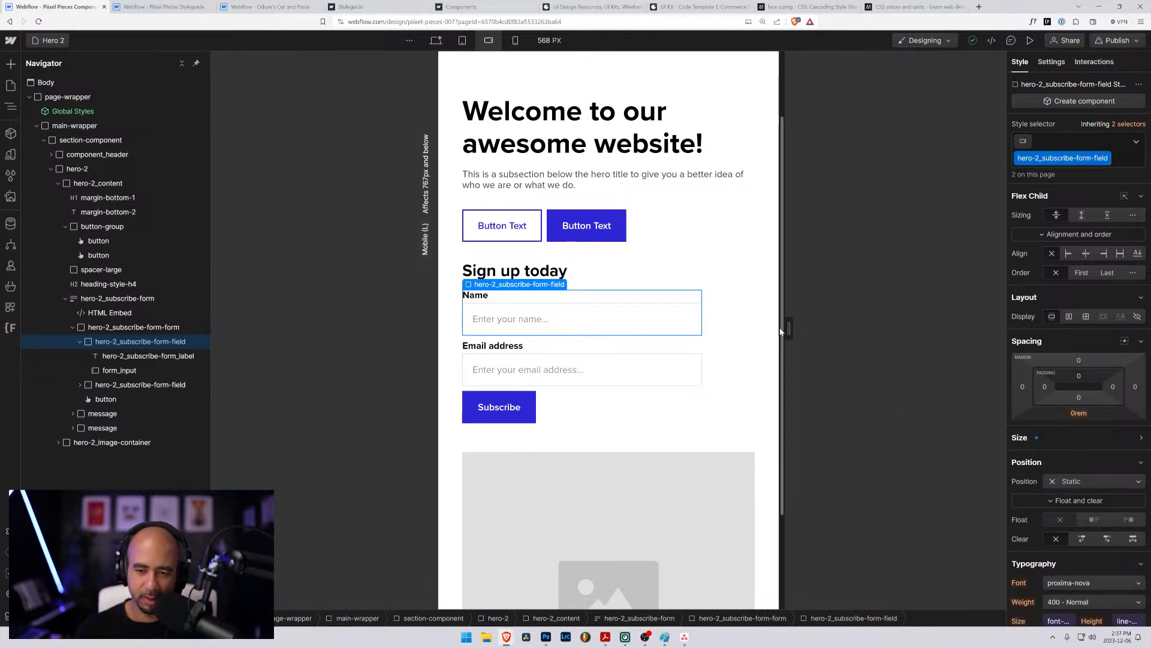
- Compare the subscribe form across mobile and tablet breakpoints, and reset the field's minimum width at mobile landscape
drag(789, 329, 741, 331)
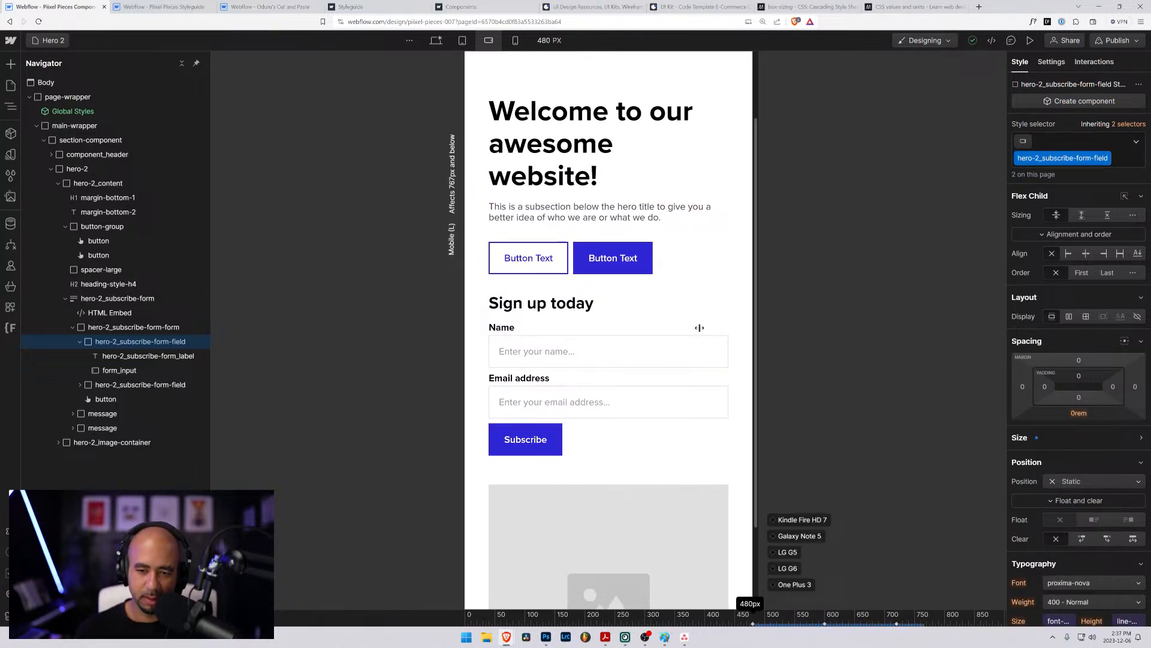
click(515, 40)
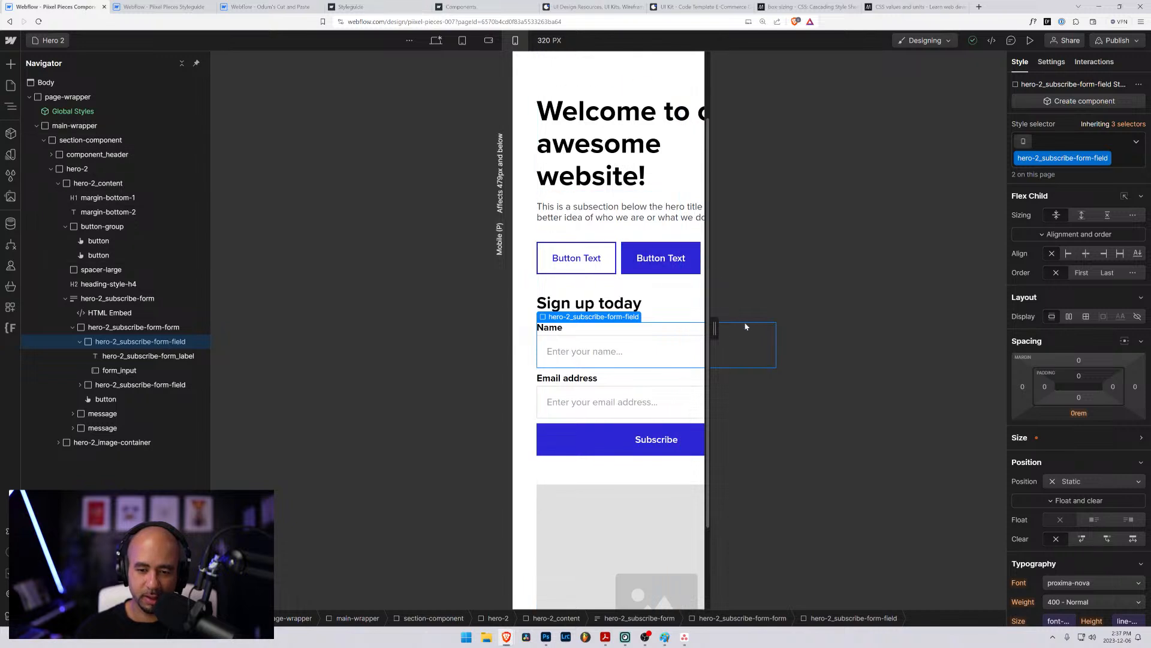
click(1020, 439)
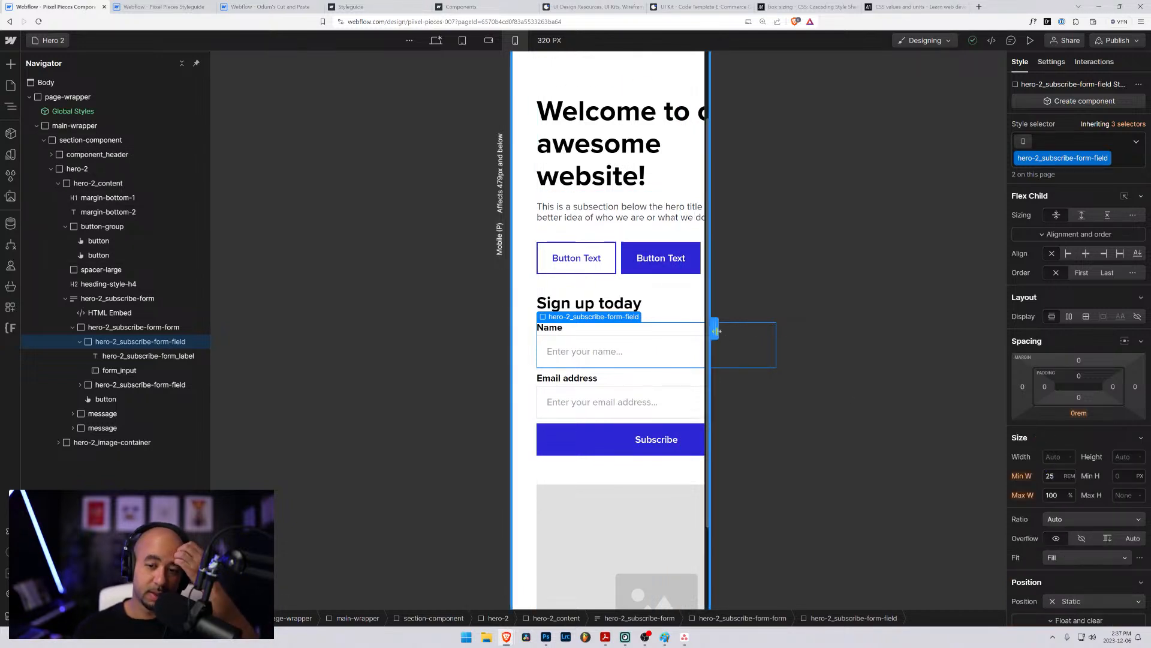
drag(716, 330, 823, 335)
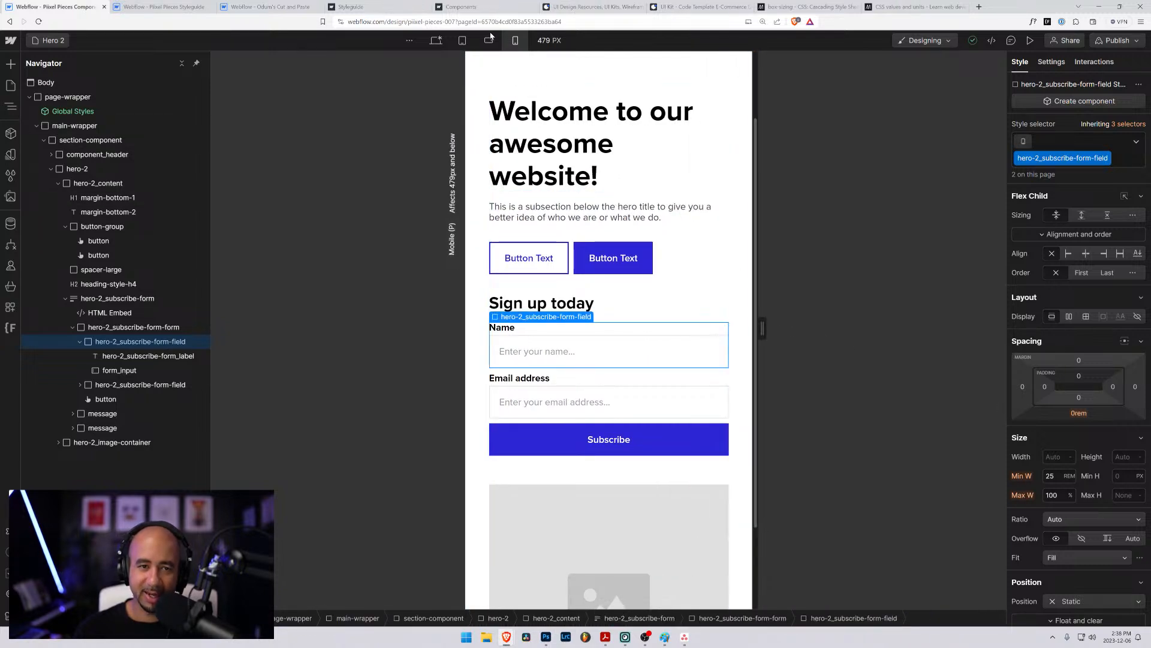
click(462, 40)
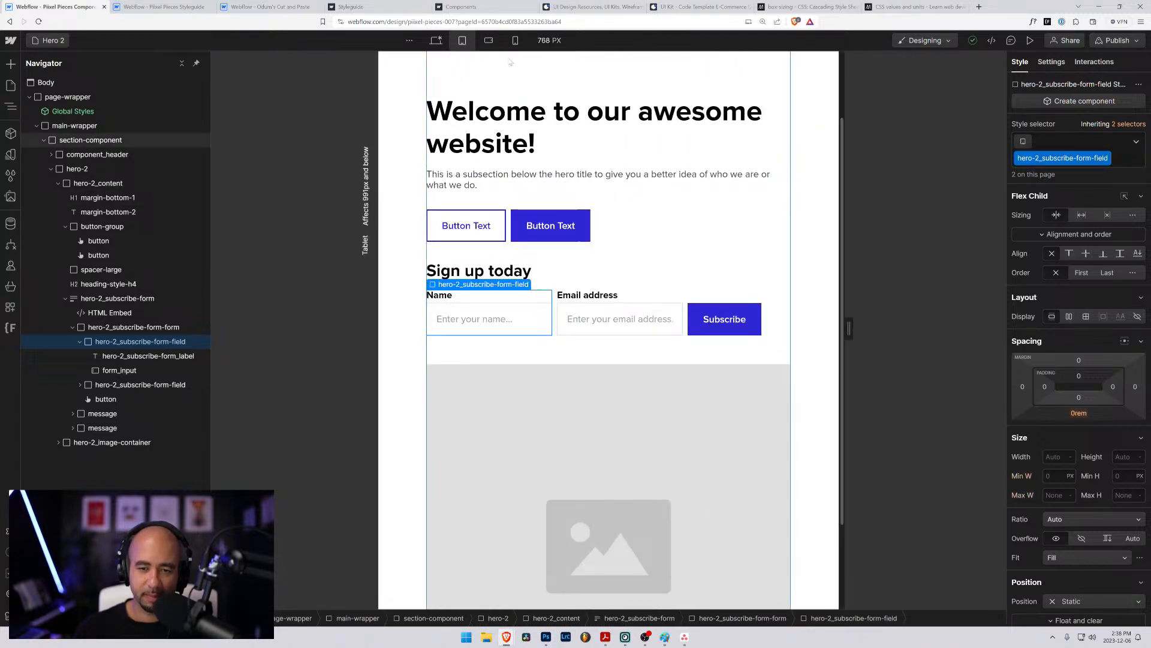
click(489, 41)
alt+click(1028, 480)
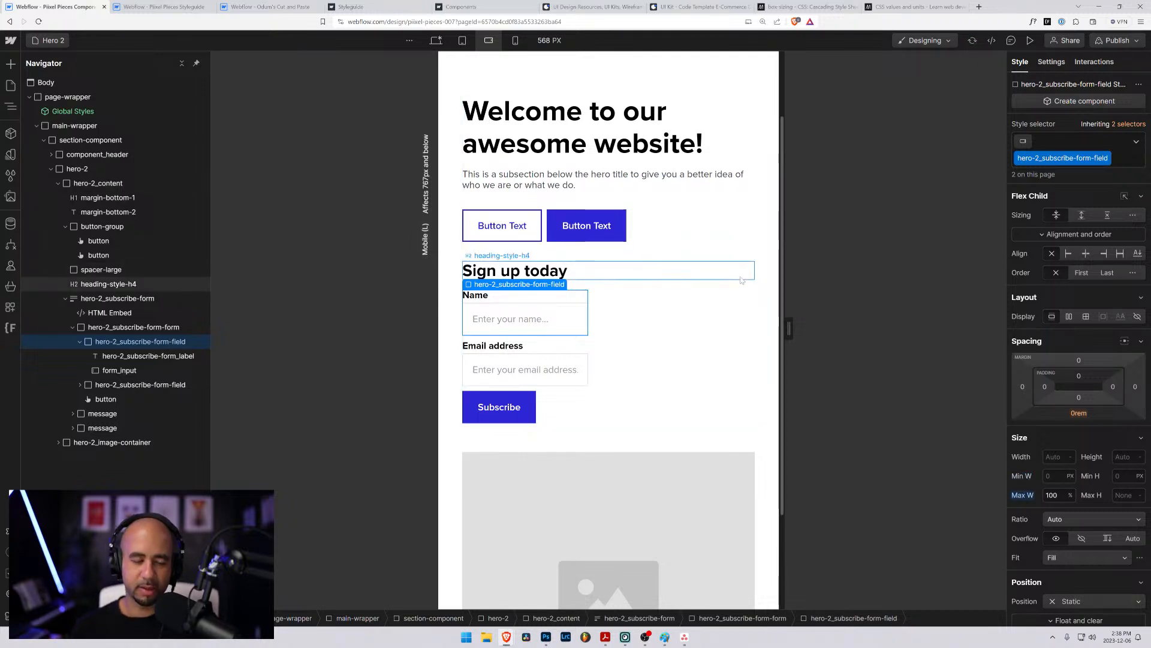
- Inspect the Name field's wrapper, label and form_input, checking the form at 570 px mobile landscape and 380 px mobile portrait
mouse_move(787, 339)
mouse_down()
mouse_move(896, 341)
mouse_move(791, 339)
mouse_up()
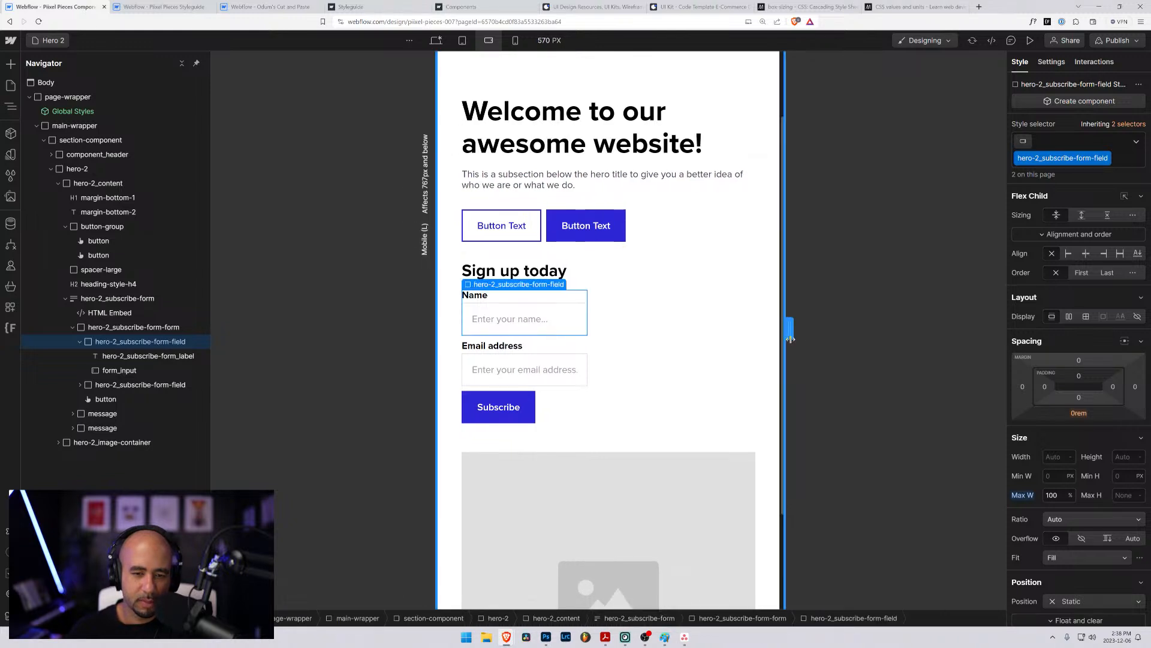
click(515, 312)
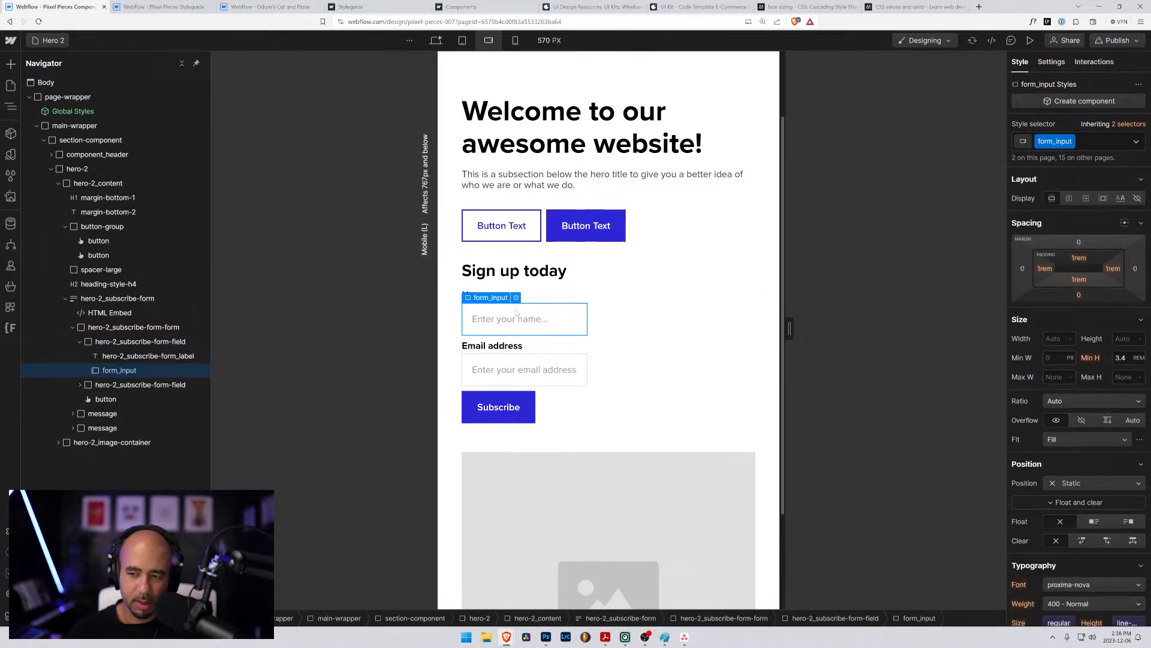
click(120, 356)
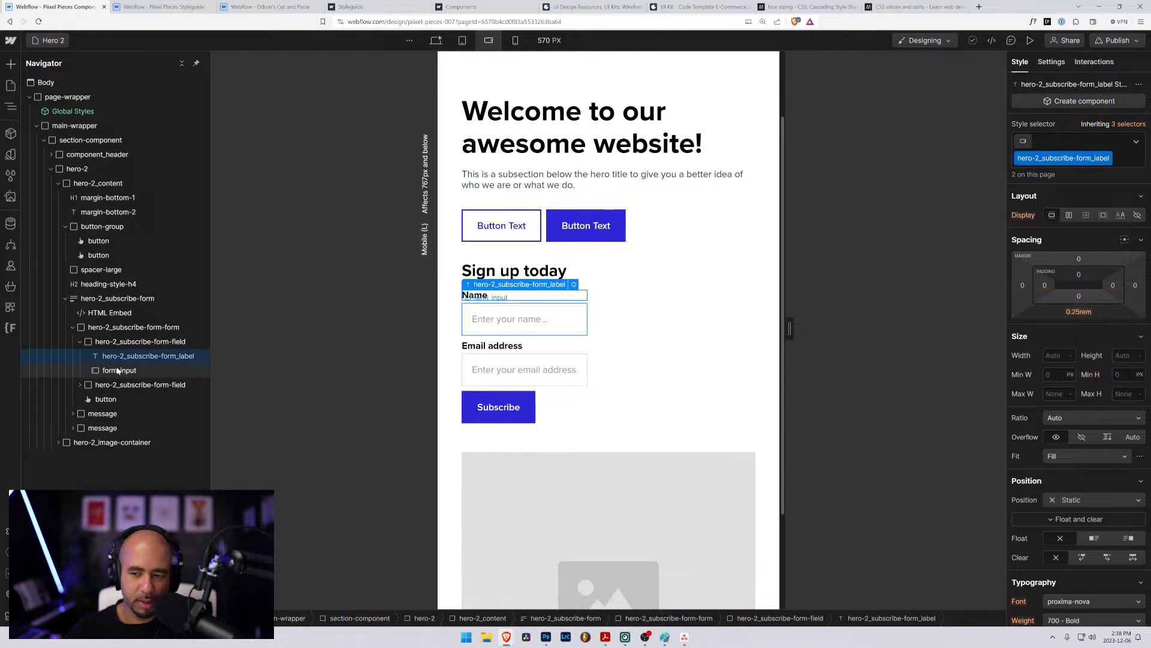
click(118, 370)
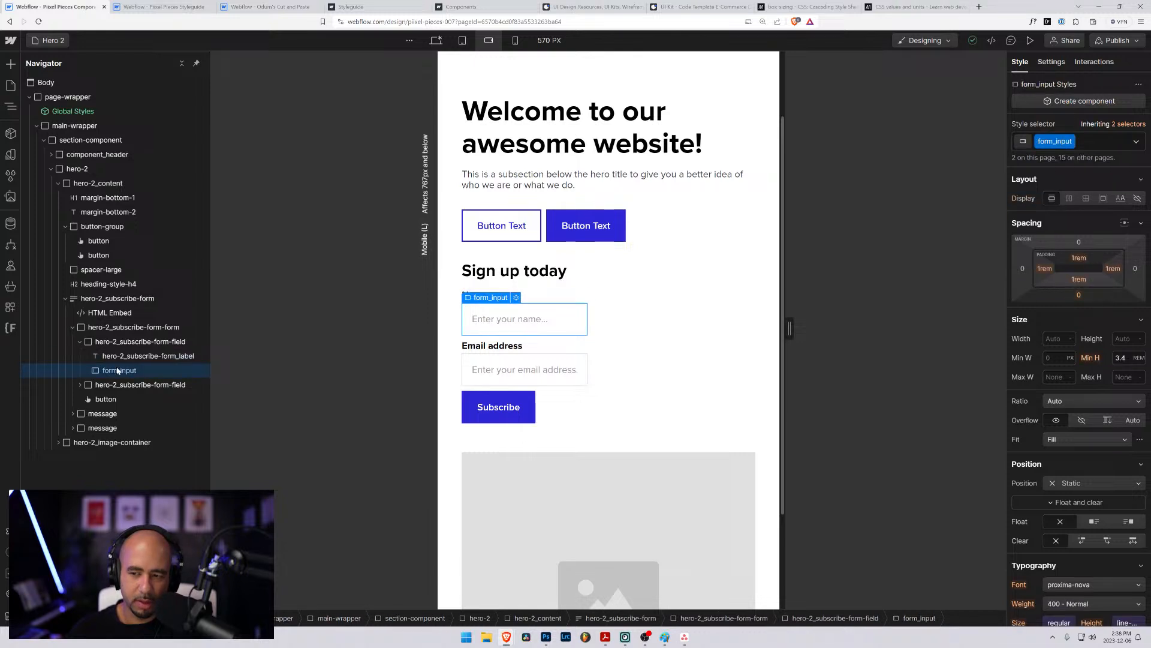
click(515, 40)
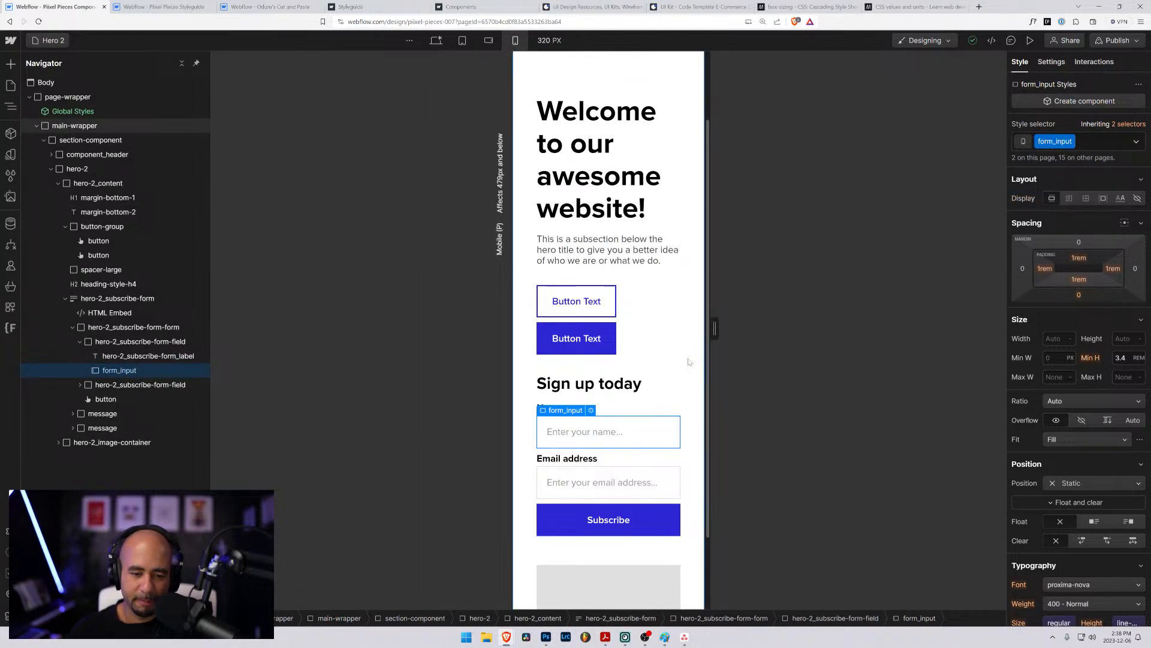
mouse_move(714, 329)
mouse_down()
mouse_move(743, 333)
mouse_move(732, 332)
mouse_up()
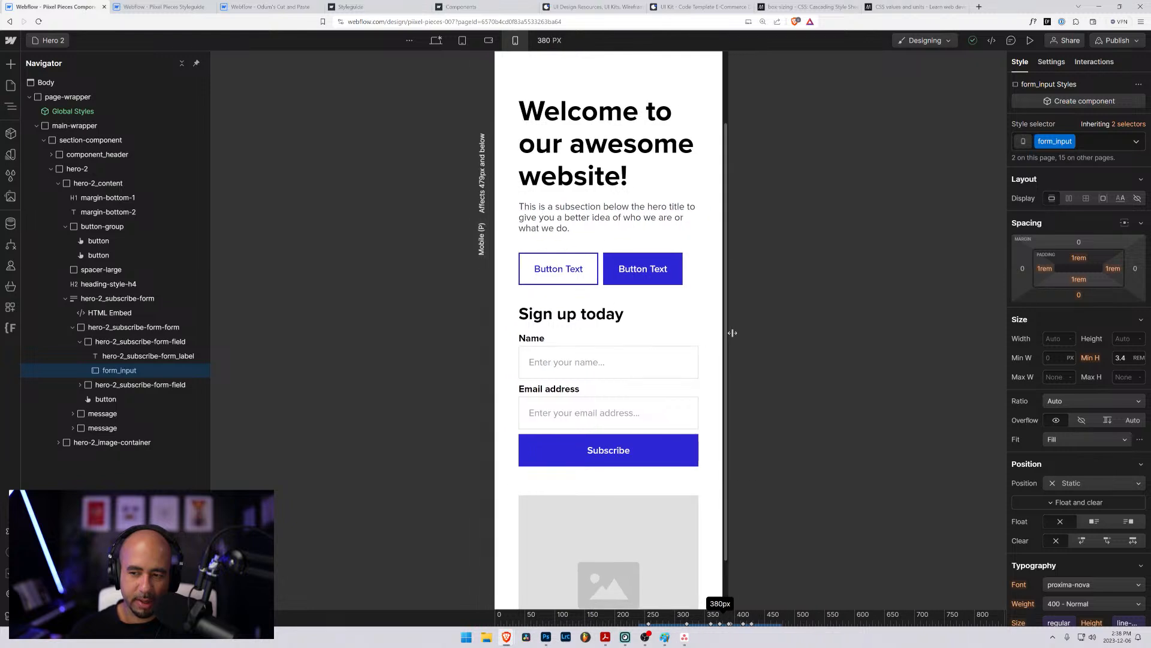
click(136, 340)
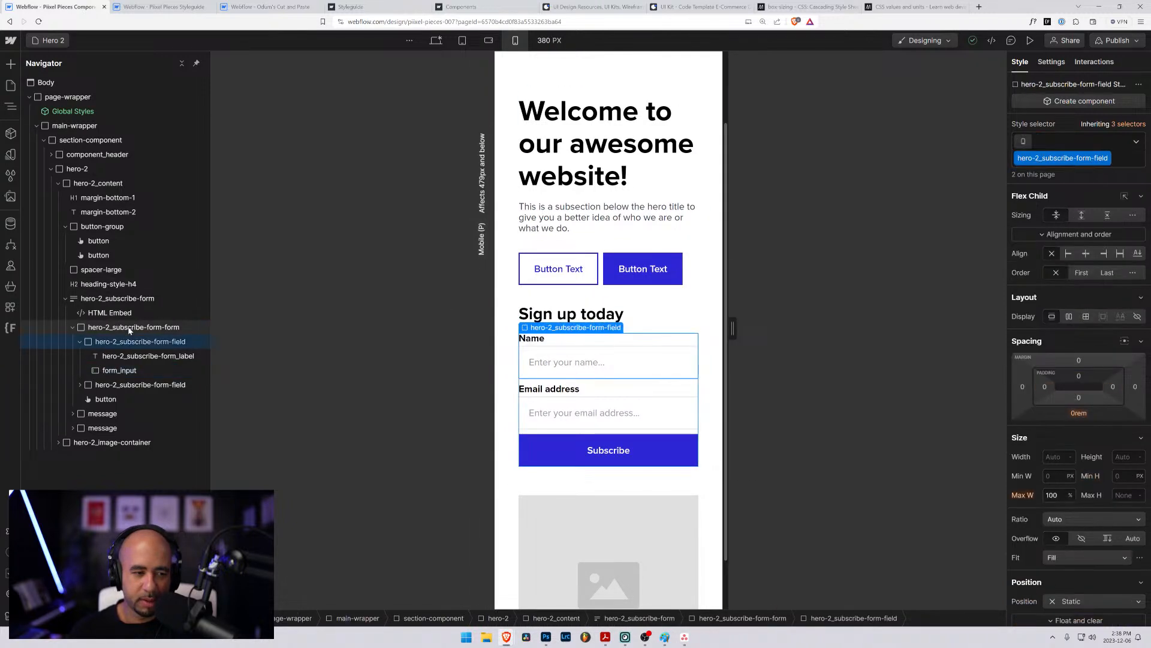
- Check the hero content and stacked subscribe form at mobile portrait, widening the canvas from 380 px to 479 px
click(130, 328)
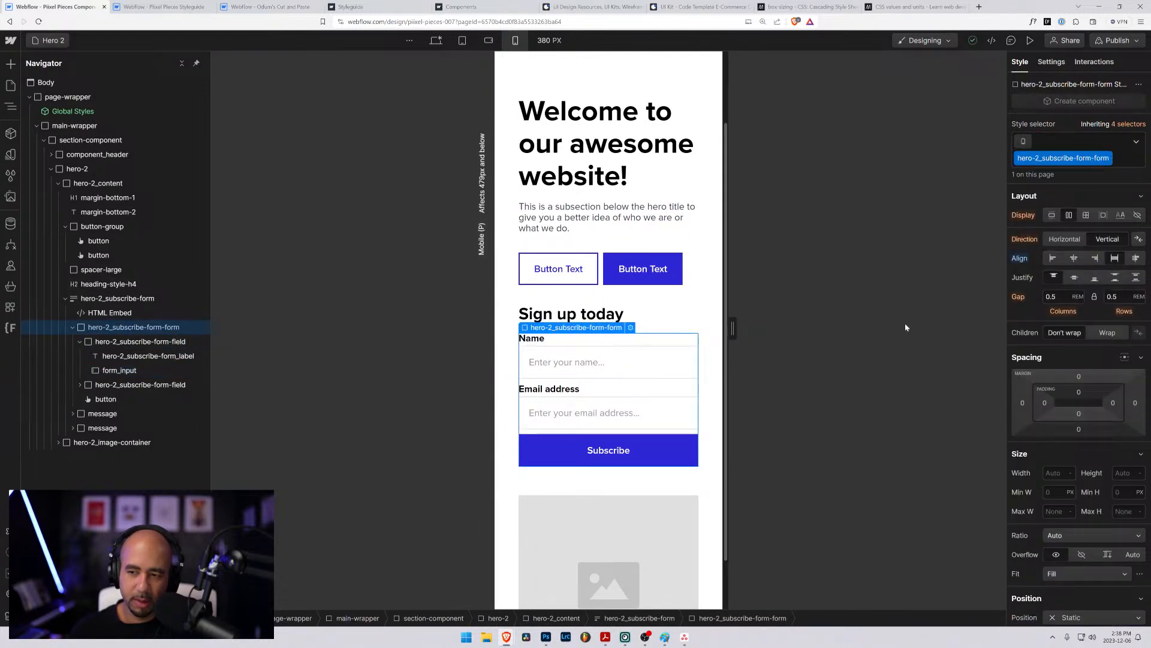
scroll(689, 360, up, 2)
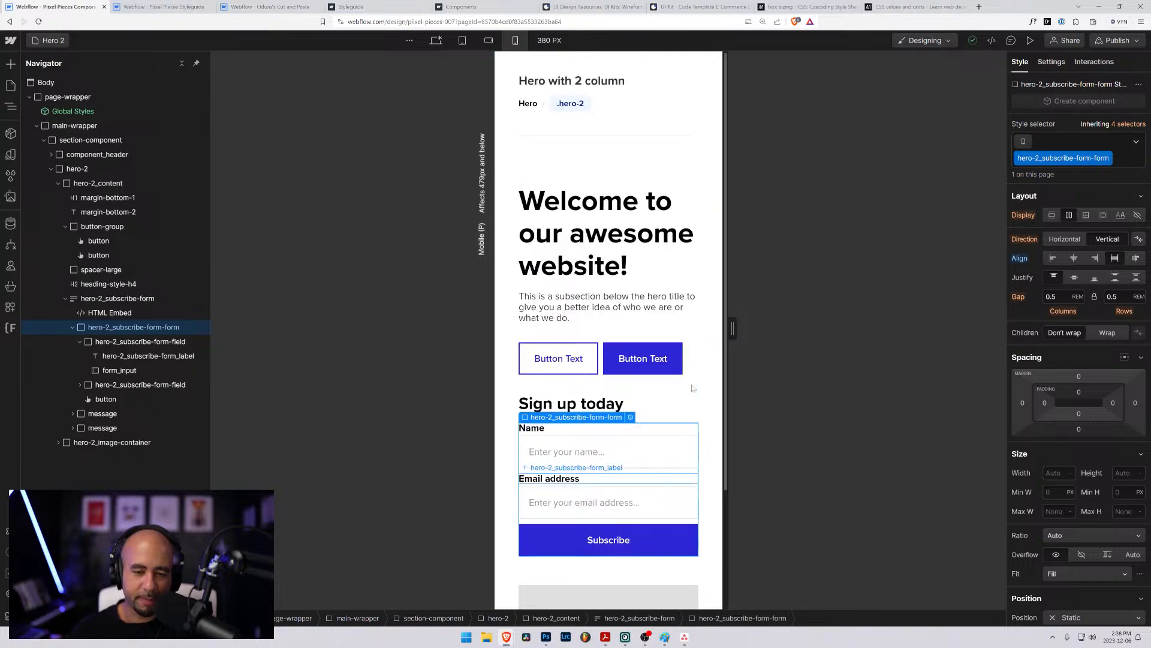
scroll(689, 388, down, 3)
drag(733, 328, 798, 329)
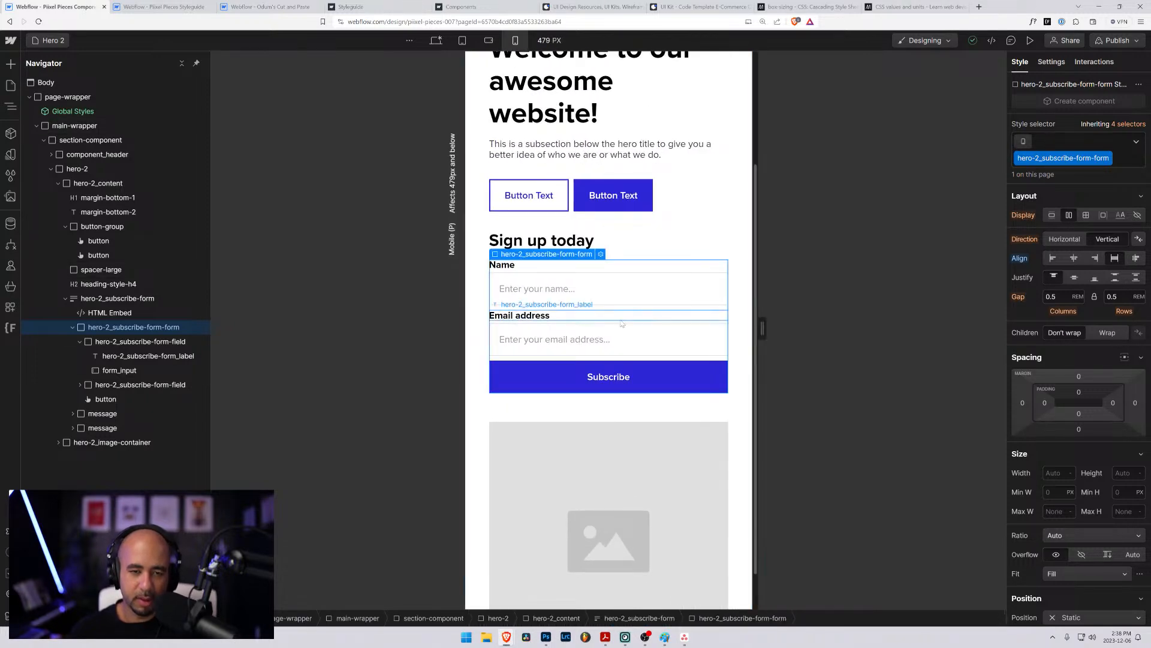
scroll(617, 321, up, 3)
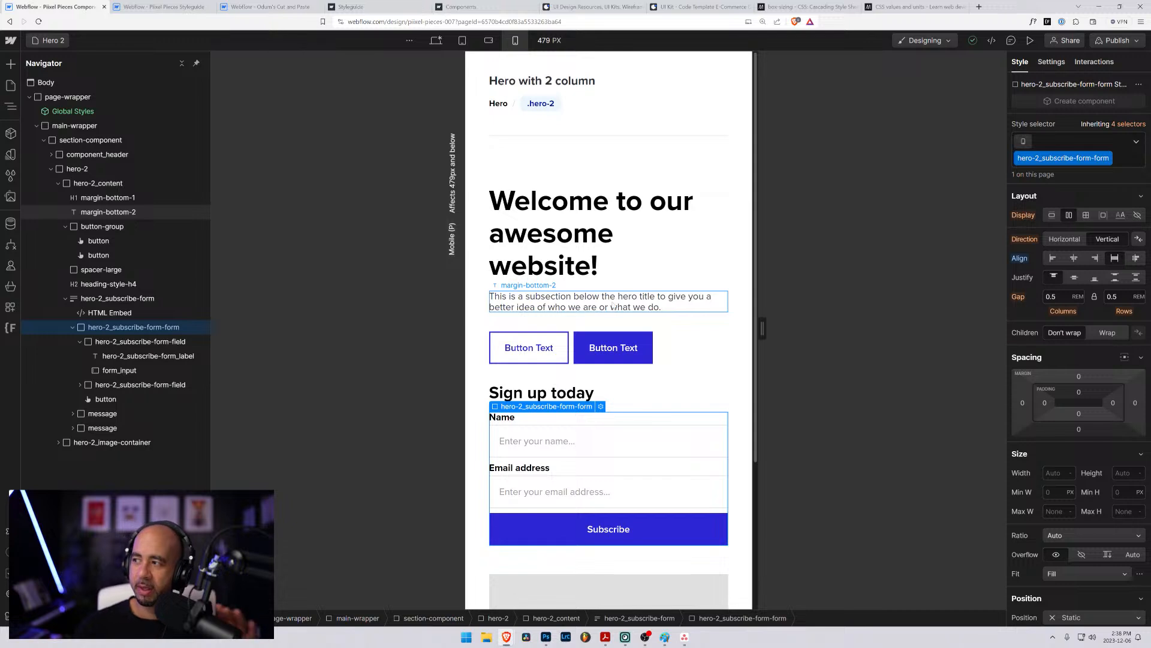
scroll(649, 227, down, 3)
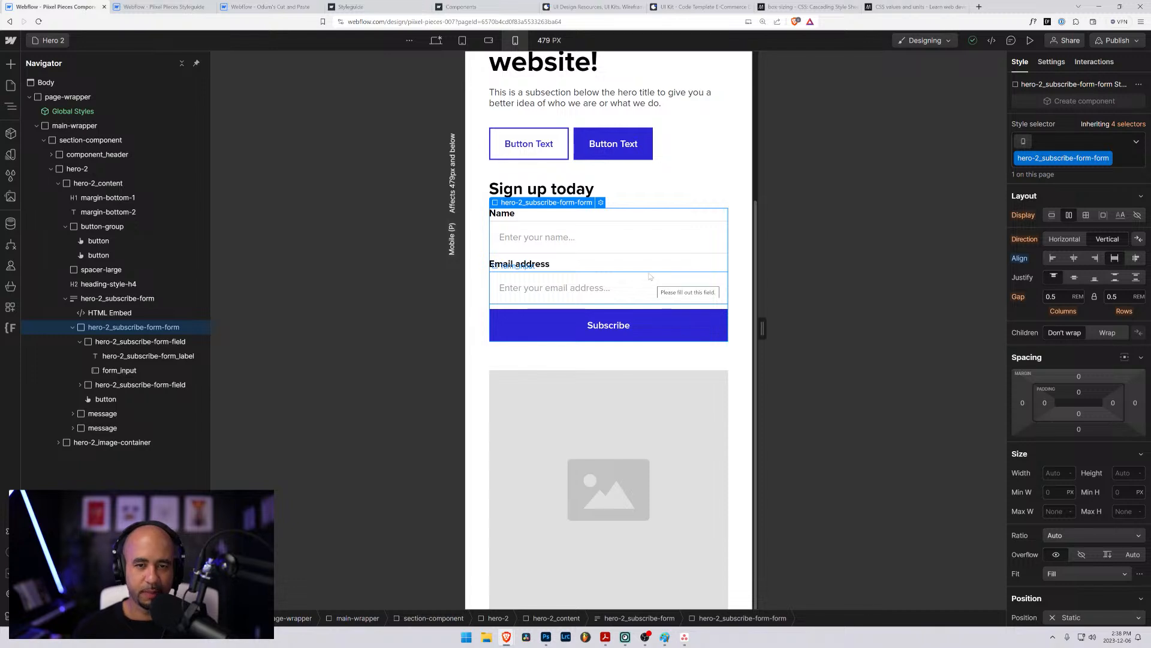
scroll(650, 277, up, 3)
drag(762, 328, 845, 334)
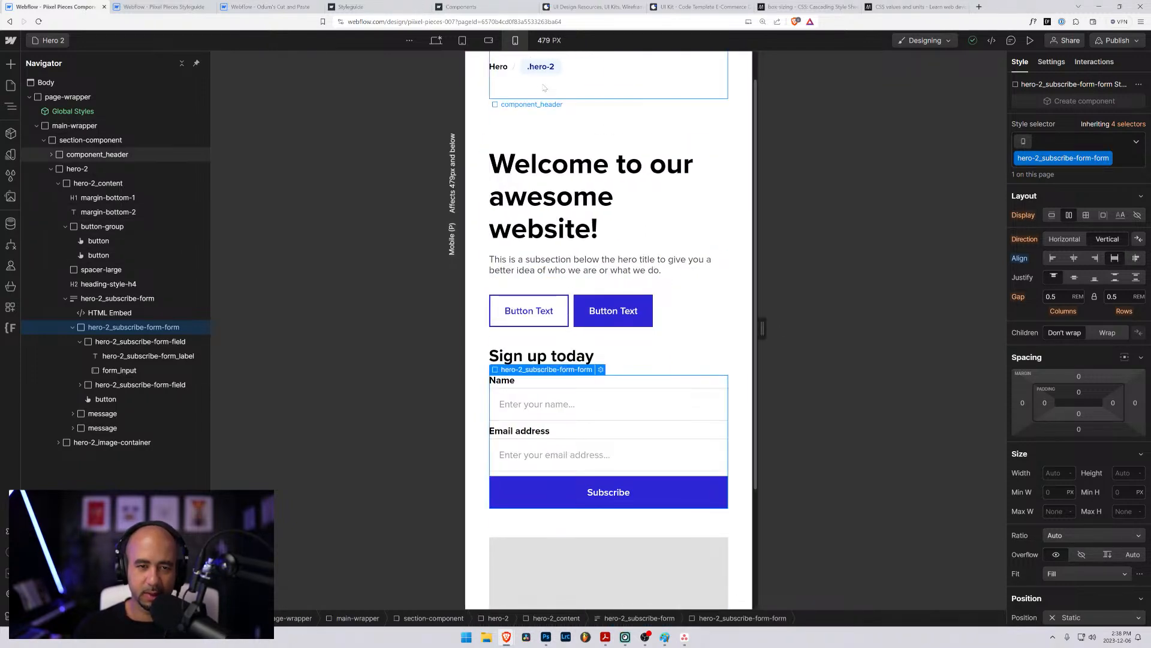
- Inspect the classes and bottom margins of the hero title and subtitle at the tablet breakpoint
click(462, 40)
click(471, 238)
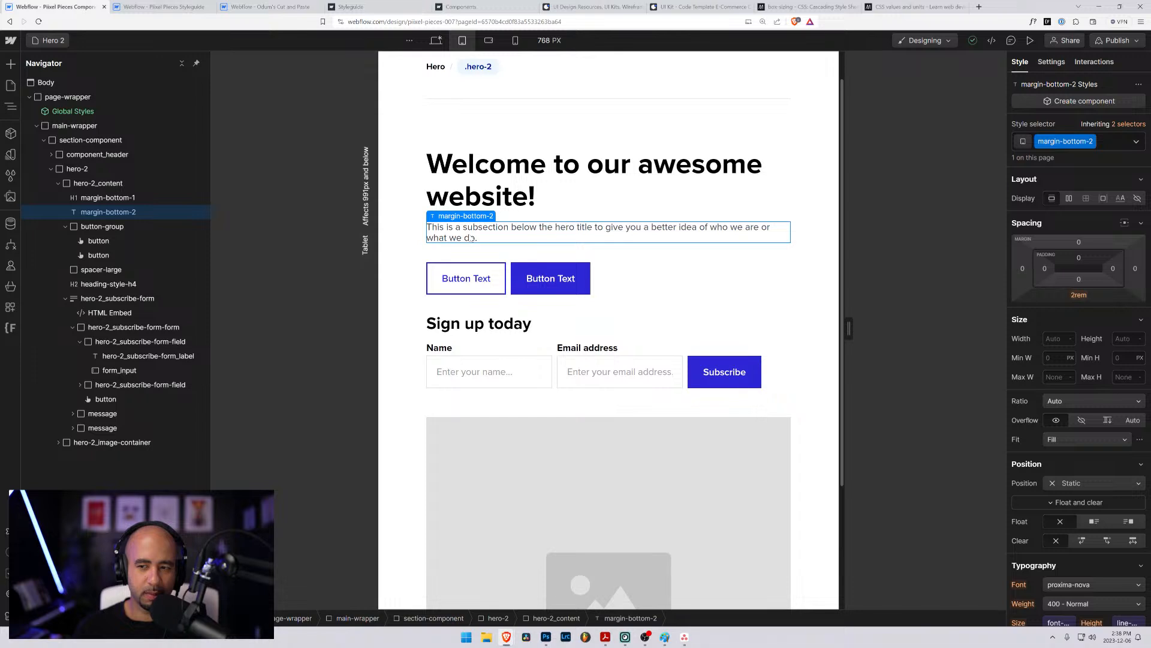
click(93, 198)
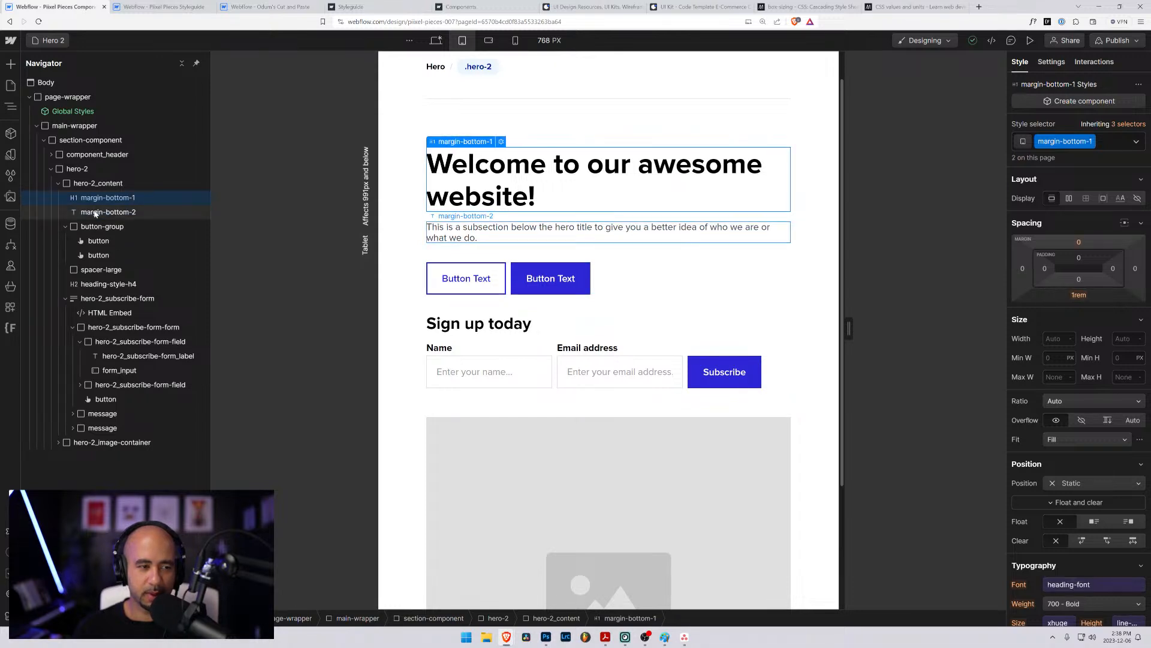
click(95, 213)
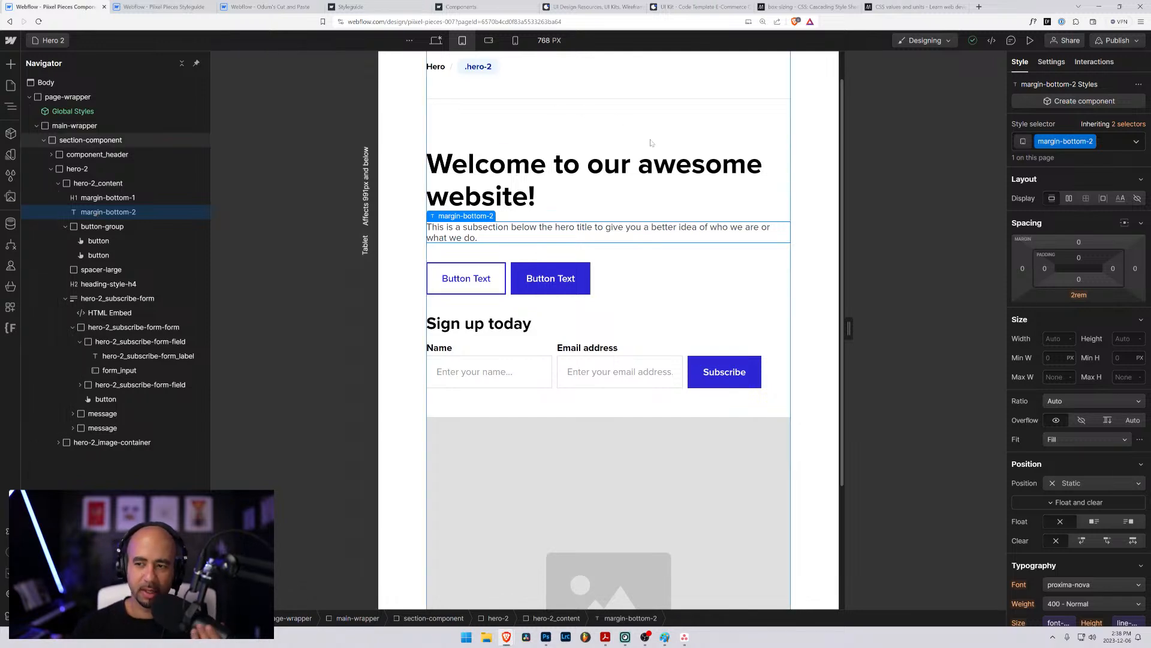
click(1108, 145)
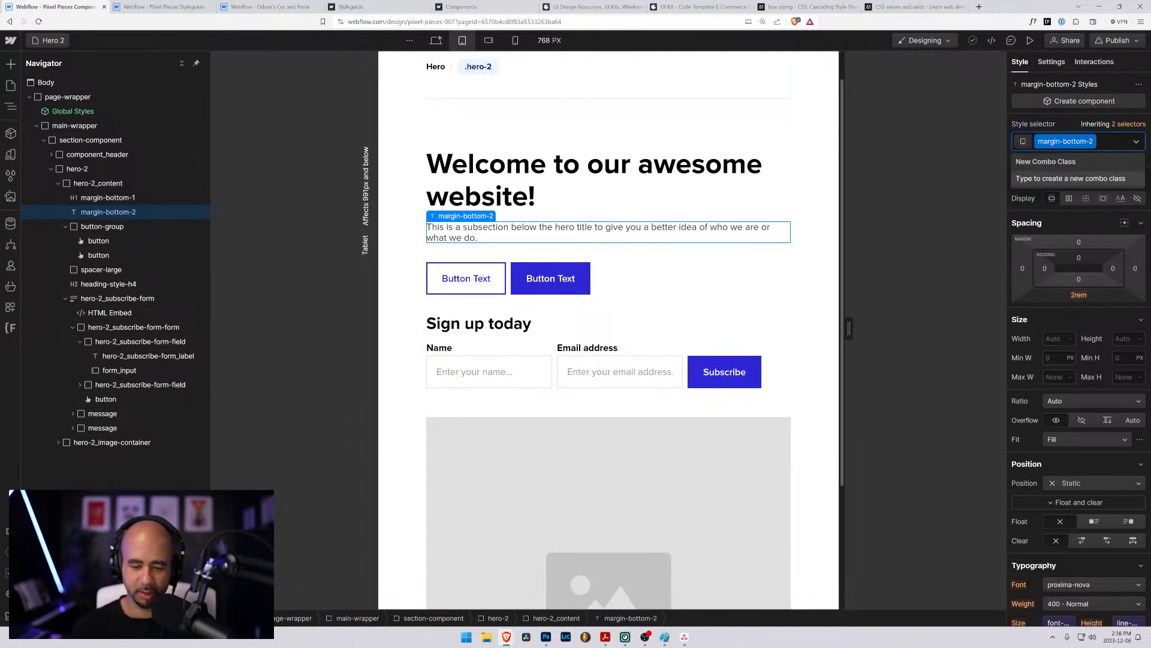
key(BackSpace)
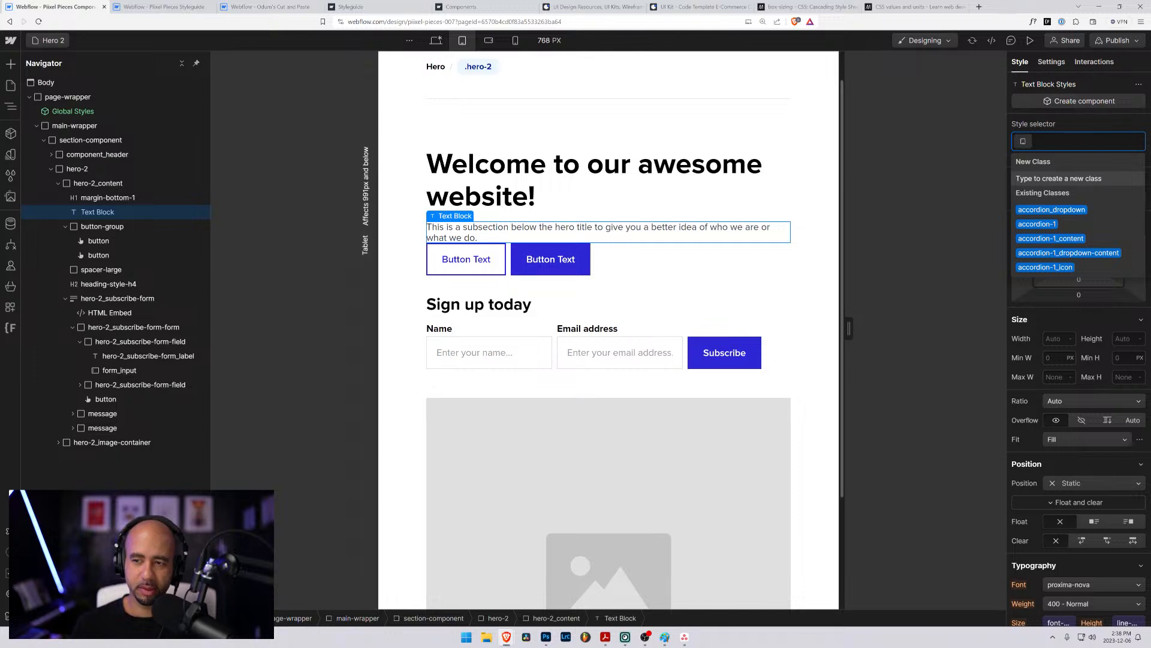
key(ctrl+z)
- At the desktop breakpoint, replace the subtitle's margin-bottom-2 class with a new hero-2_subtitle class and set its bottom margin to 2rem
click(436, 40)
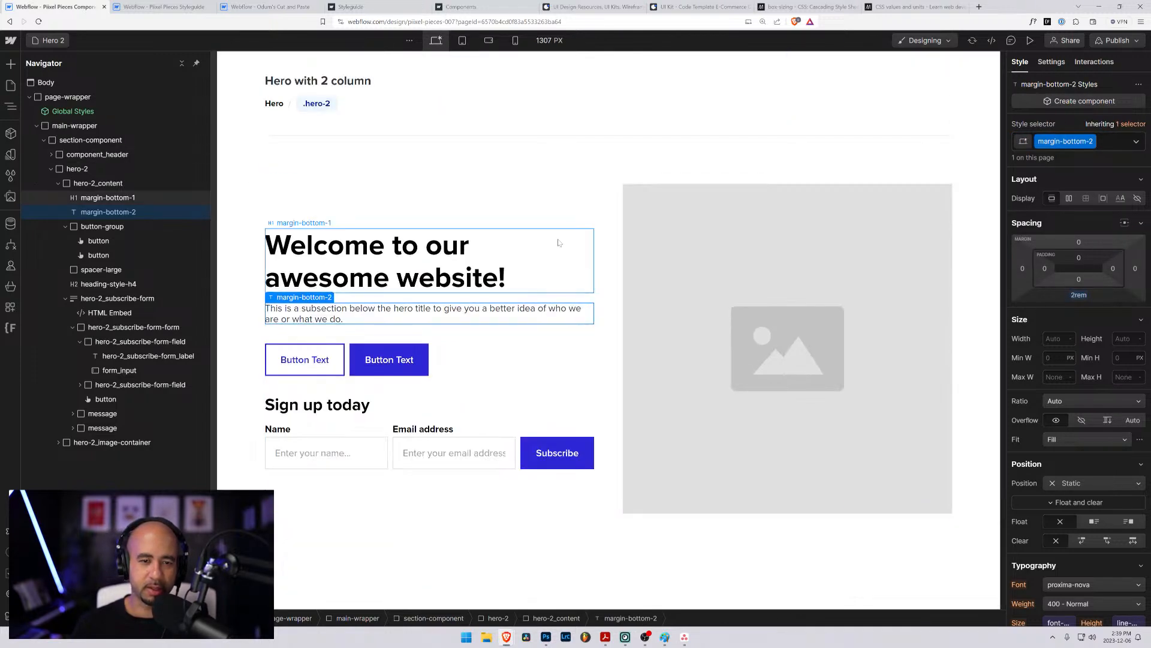
click(1102, 144)
key(BackSpace)
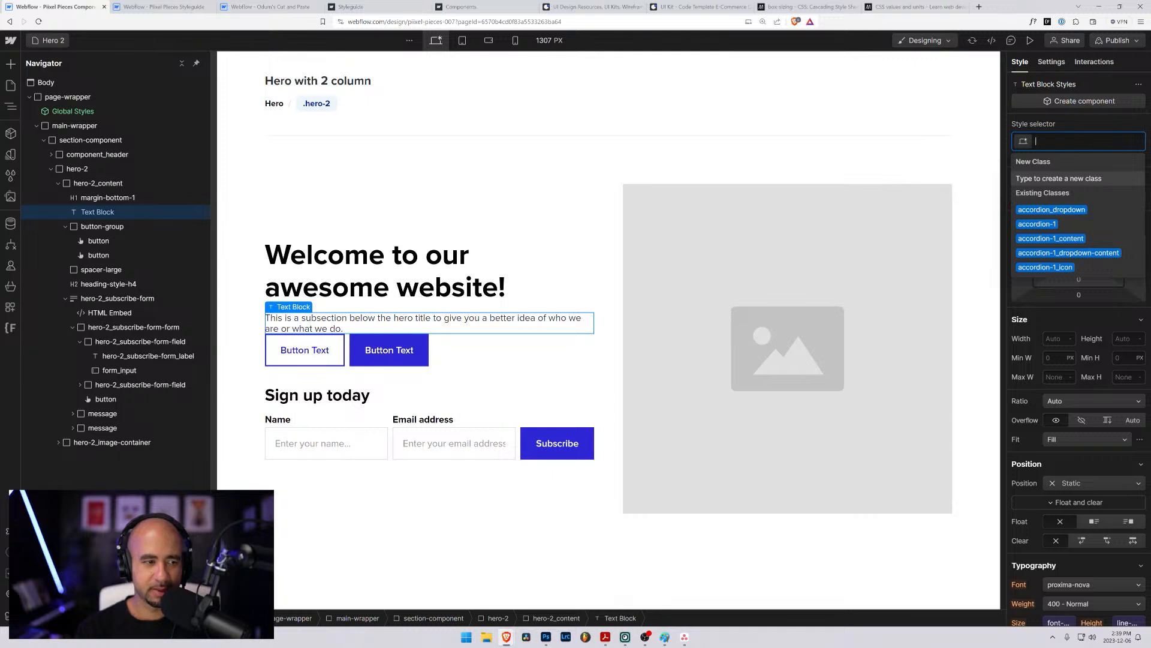
text(hero-2_sub)
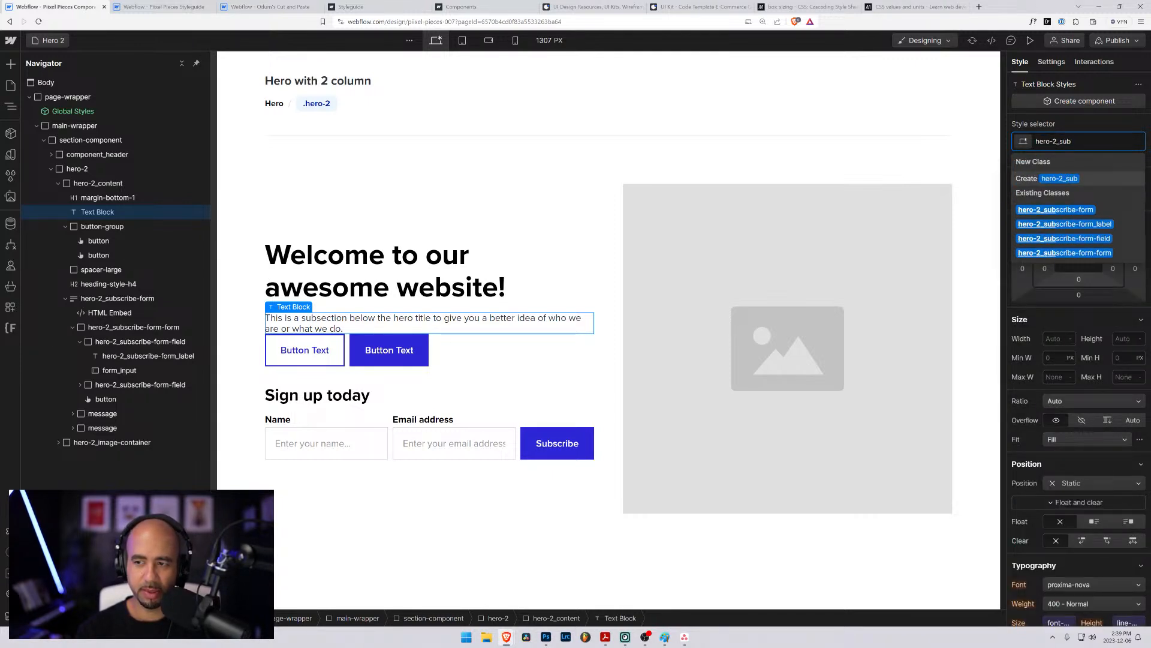
text(title)
key(Return)
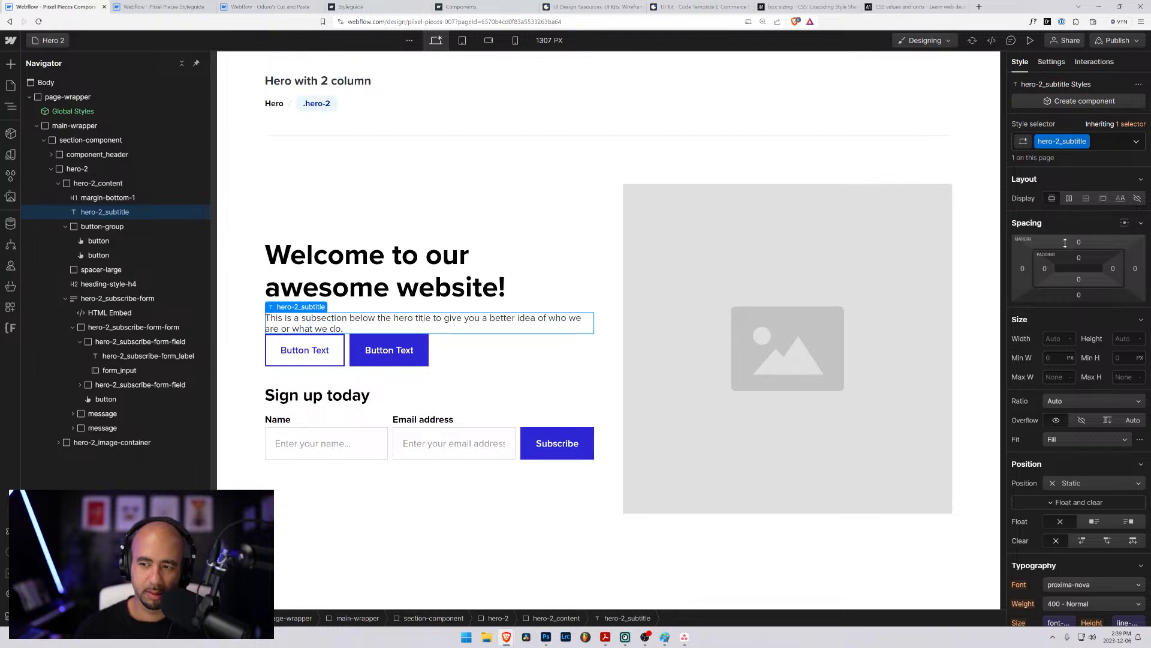
click(1079, 296)
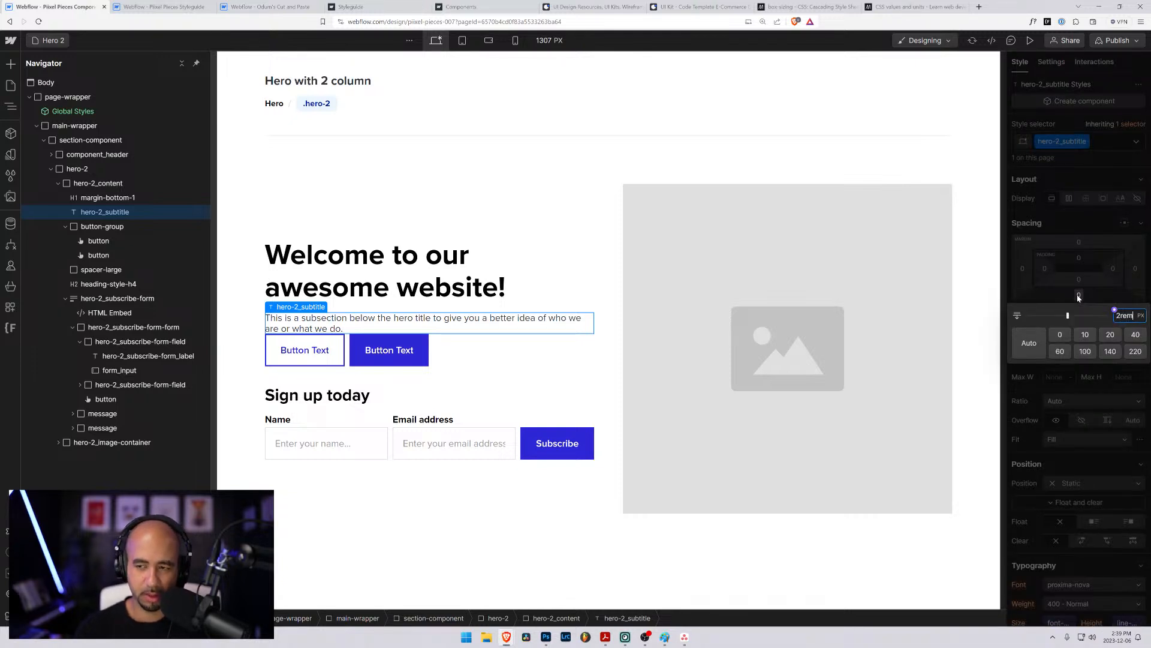
key(Return)
- Link hero-2_subtitle's font size to the medium text variable (1.25rem) and its line height to the line-height variable (1.125em)
scroll(1030, 459, down, 3)
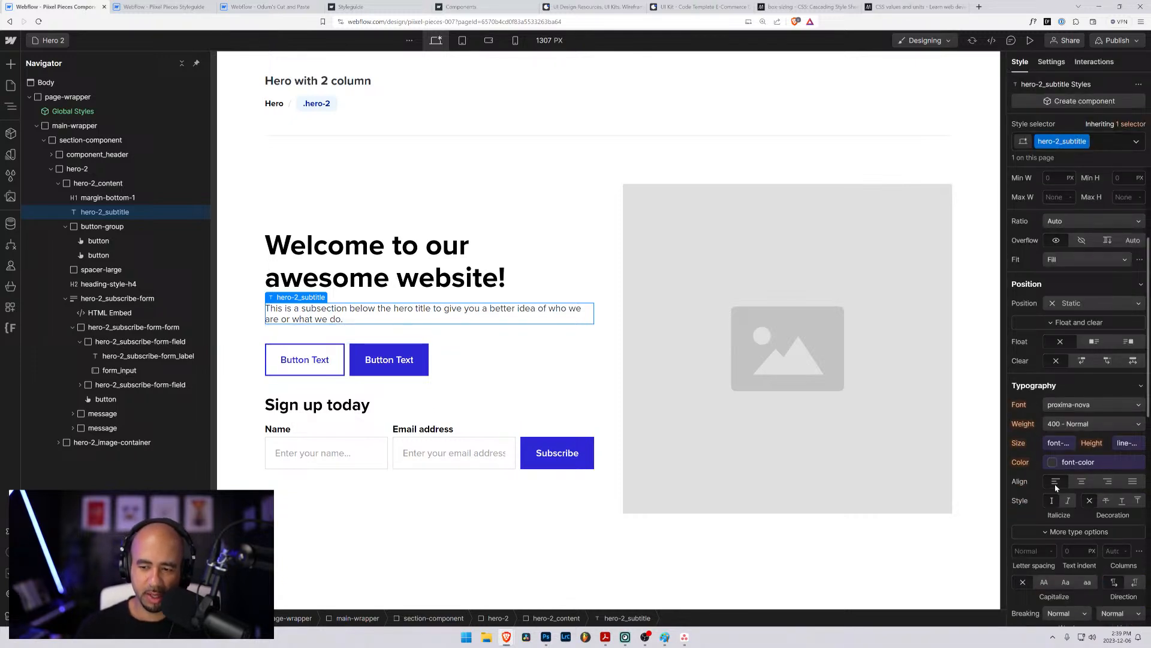
click(1059, 445)
click(1050, 524)
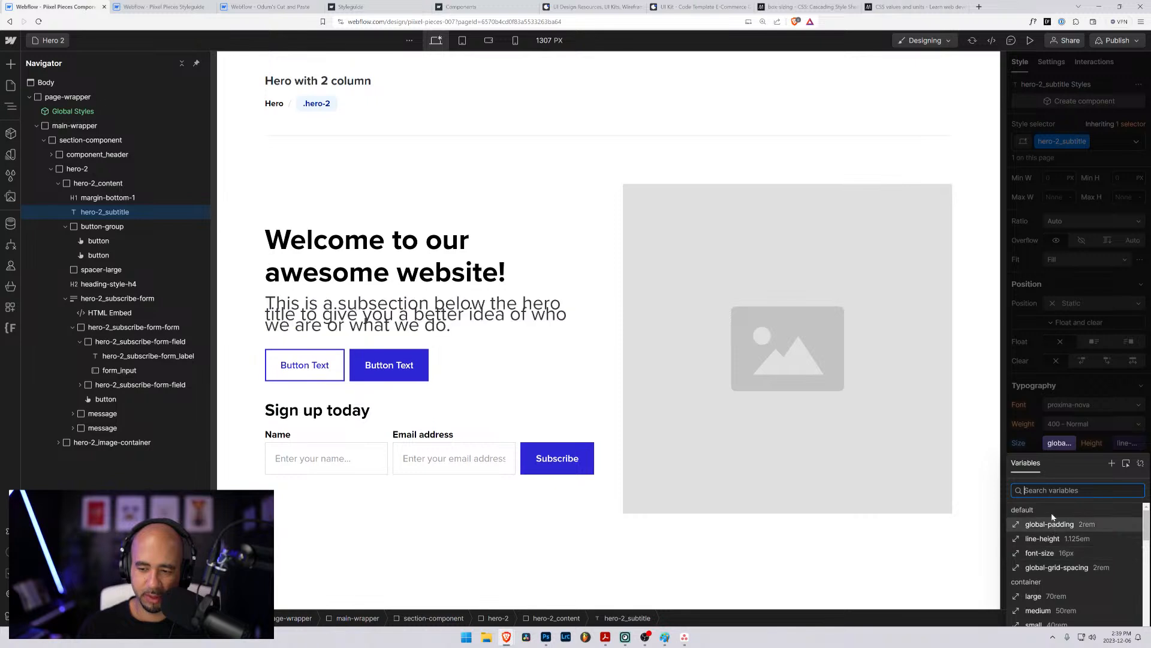
scroll(1049, 546, down, 3)
click(1049, 564)
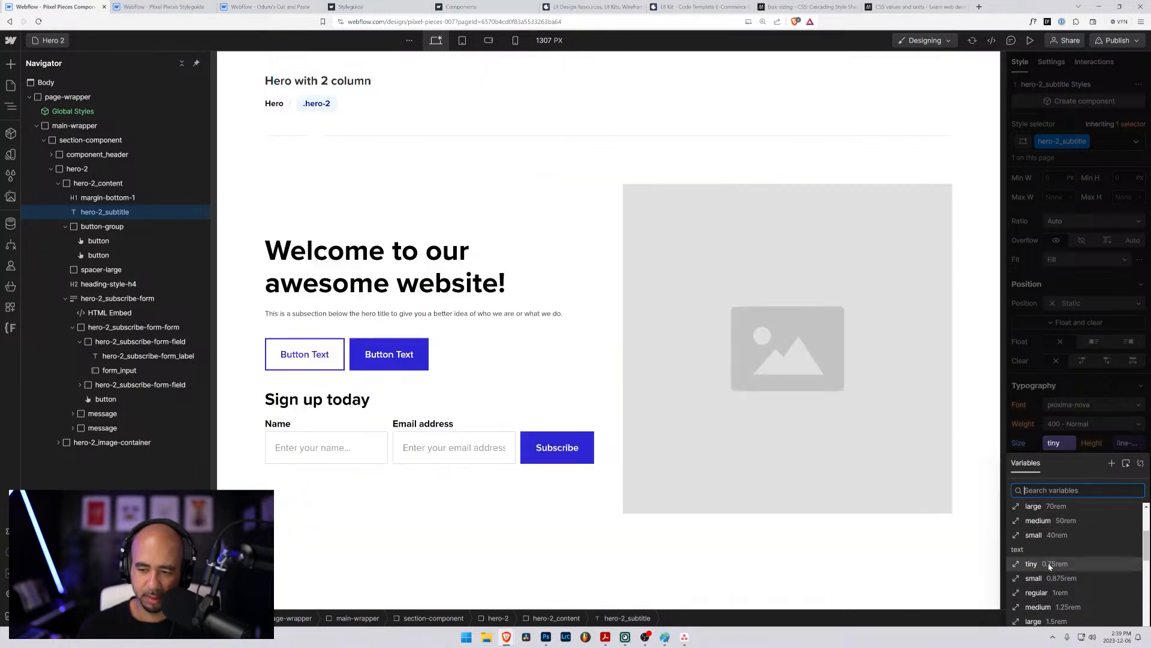
click(1056, 620)
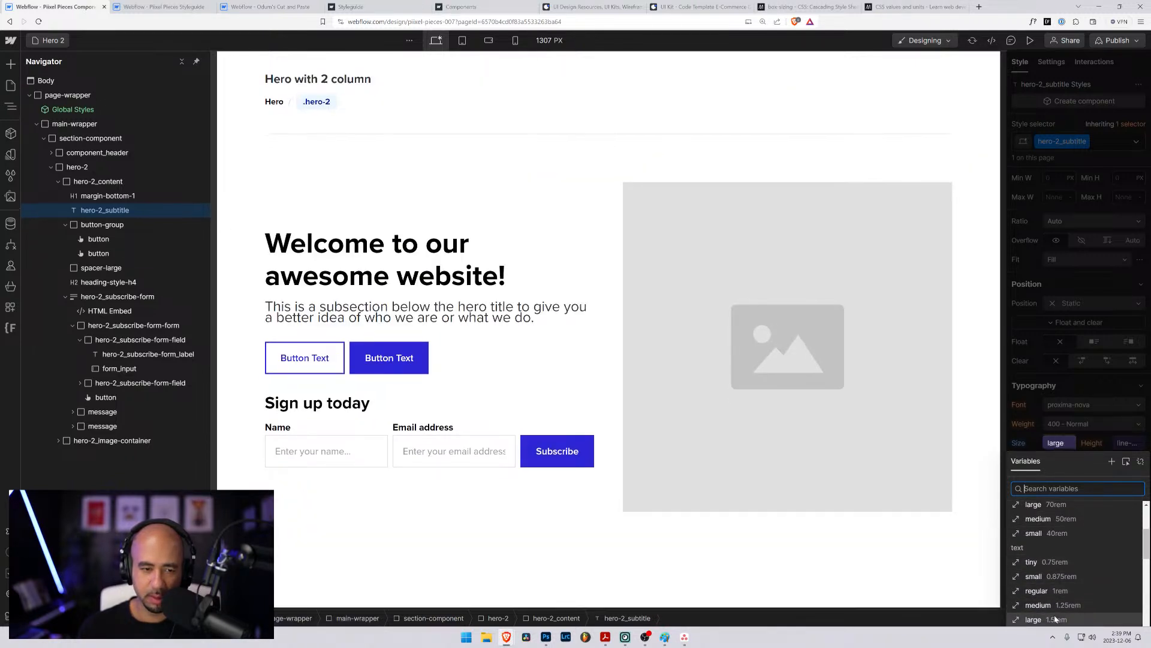
click(1056, 607)
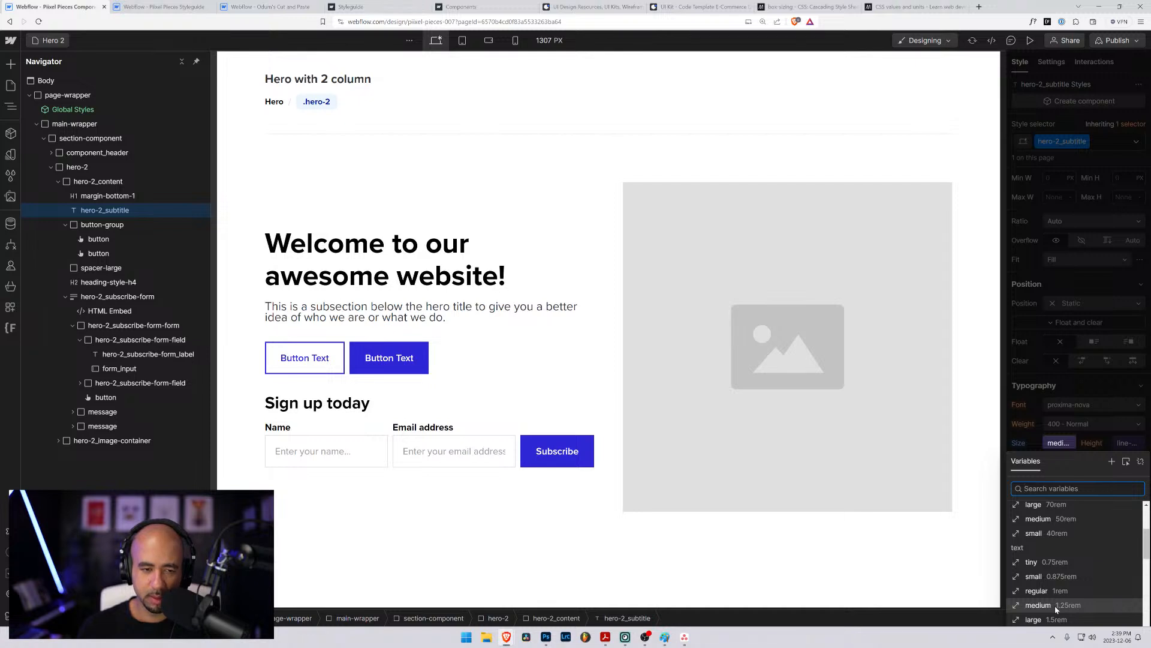
click(1002, 488)
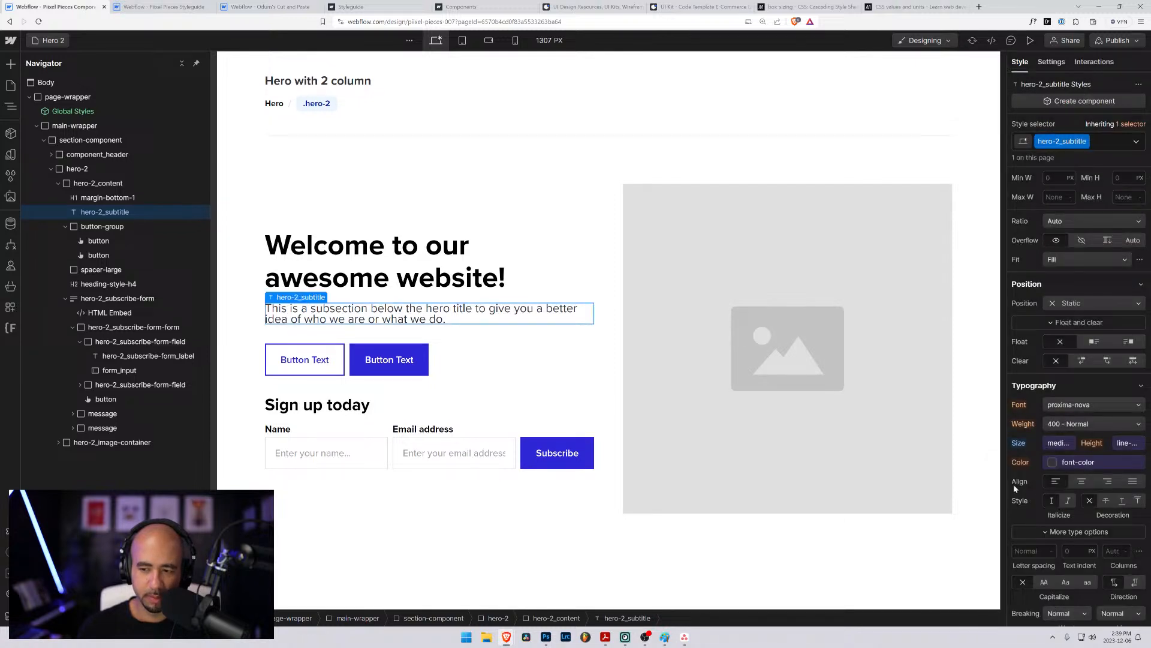
click(1120, 445)
click(1026, 539)
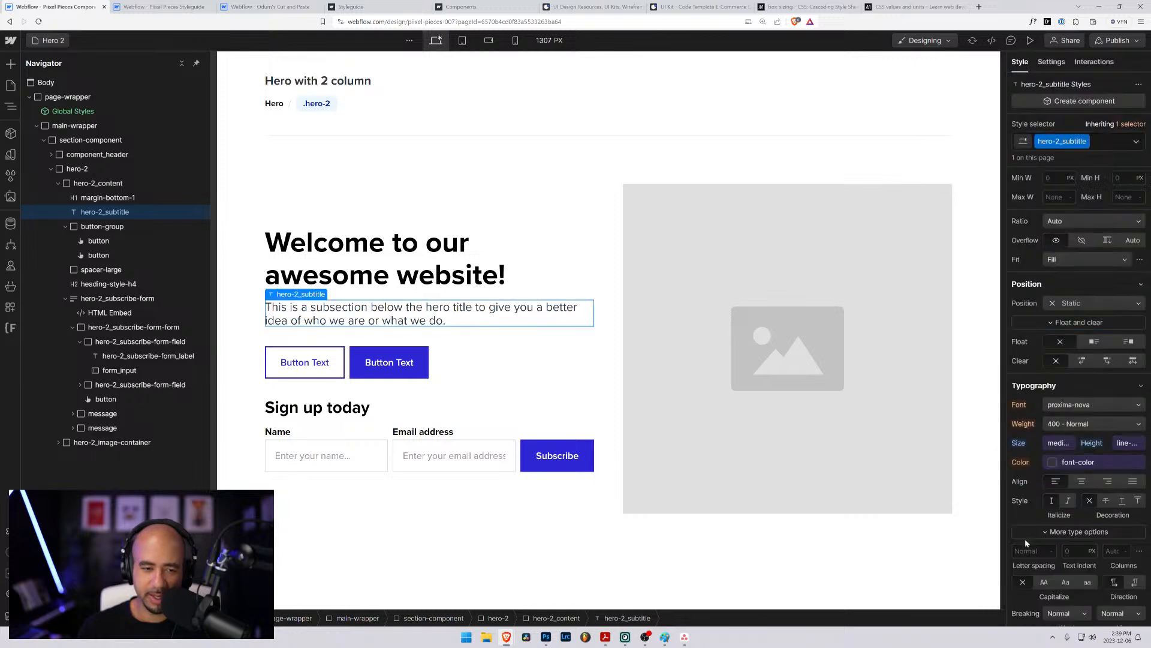
- Examine the restyled subtitle and the two-column hero layout on wider desktop canvases of 1714 px and 1947 px
click(597, 248)
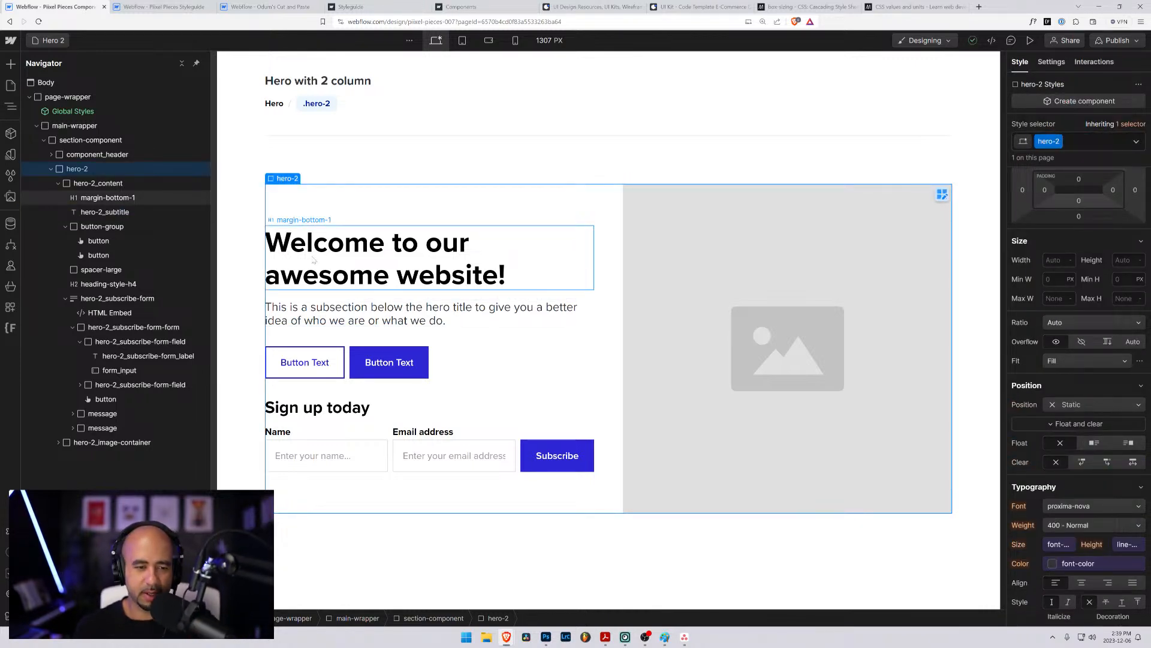
click(249, 277)
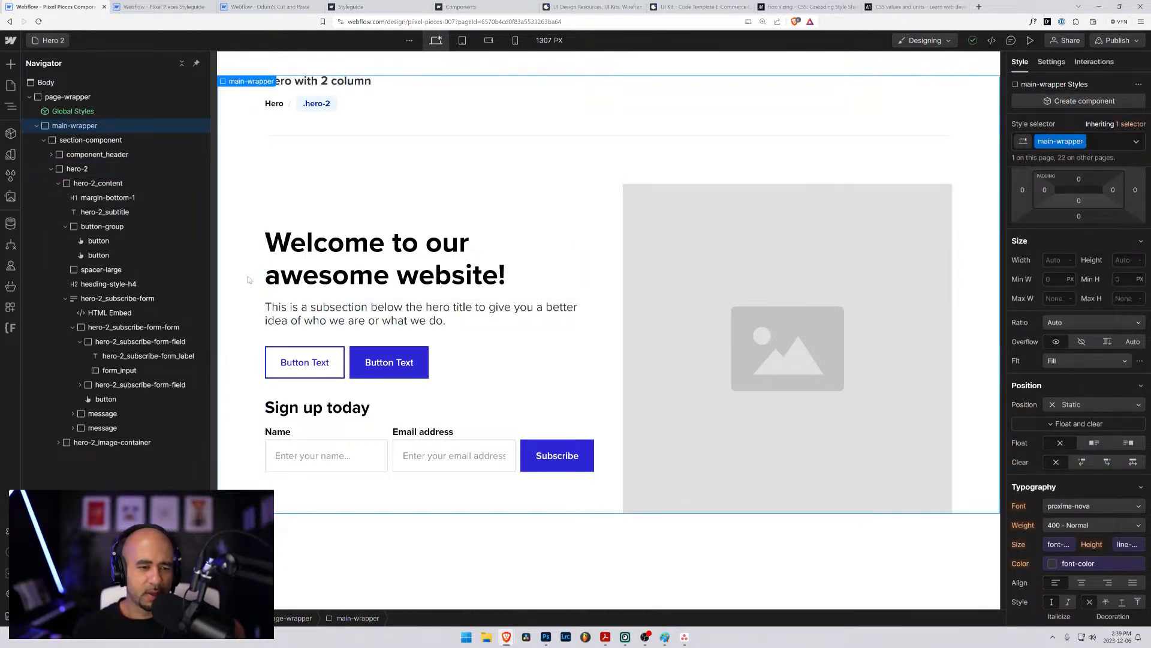
click(348, 321)
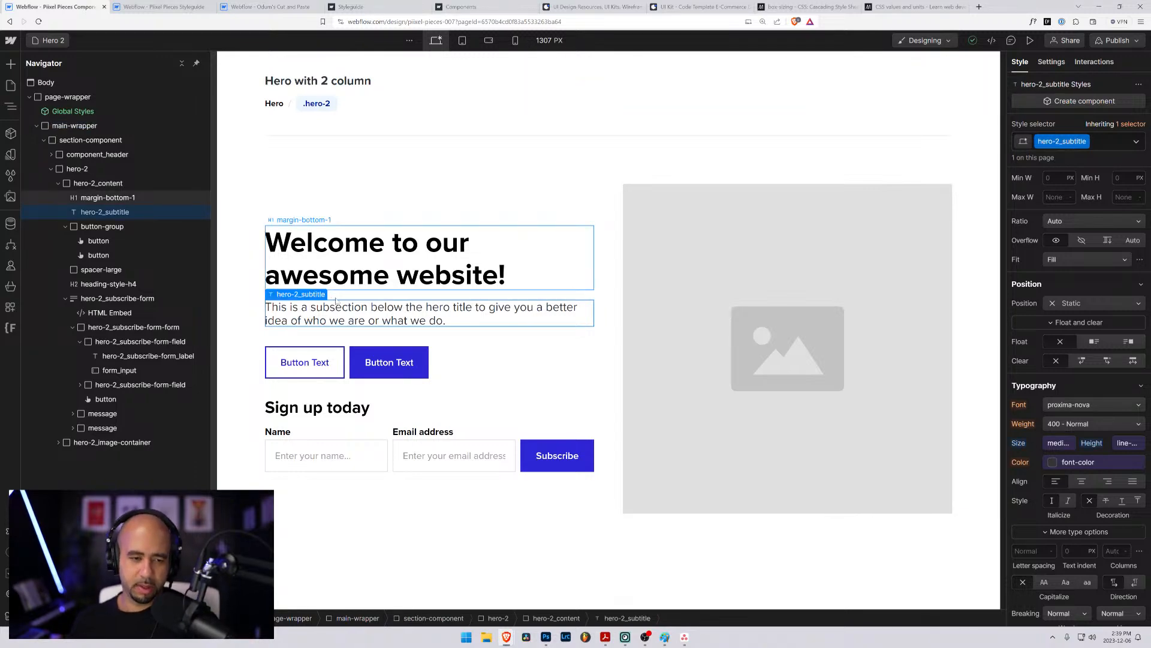
key(ctrl+minus)
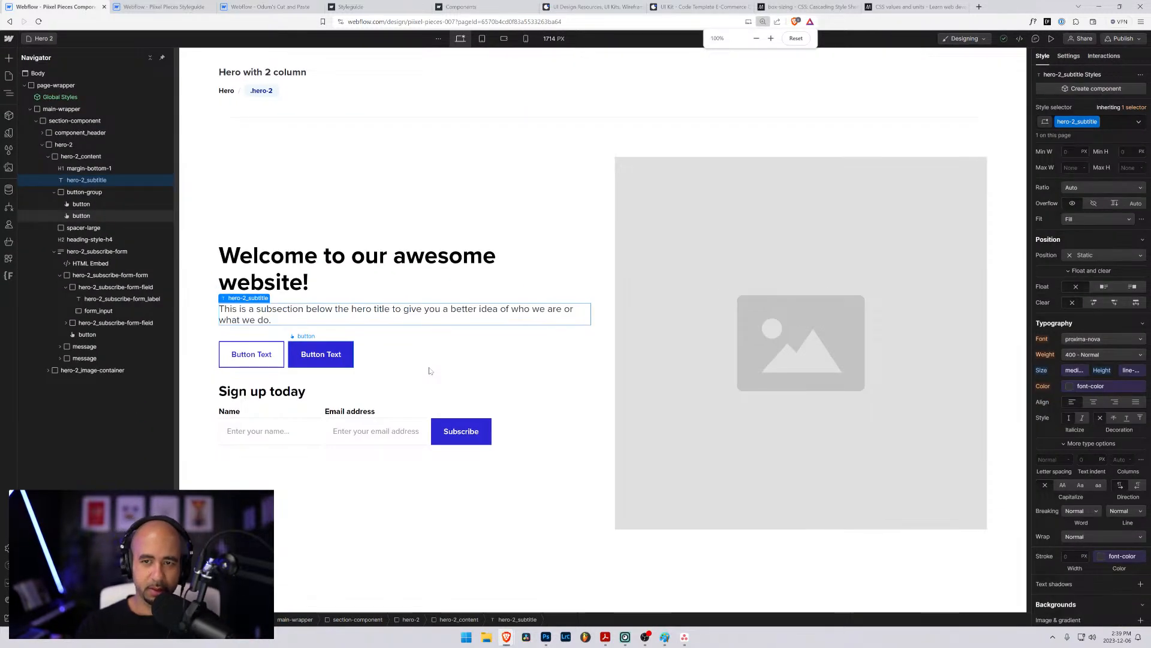
key(ctrl+minus)
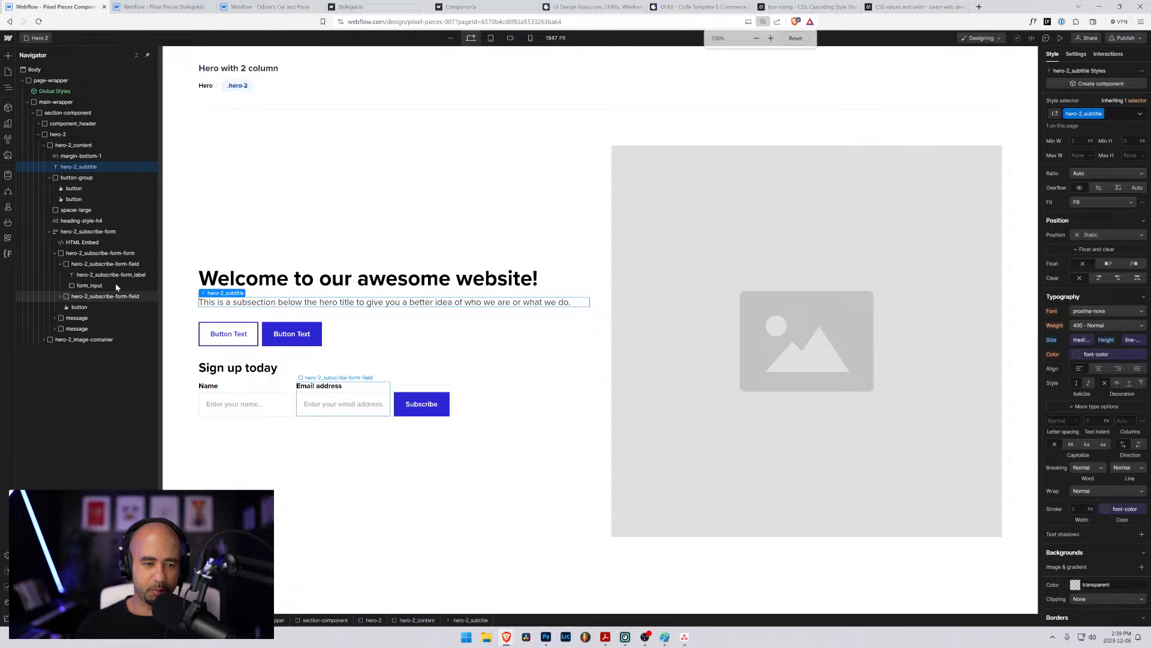
click(196, 240)
click(511, 475)
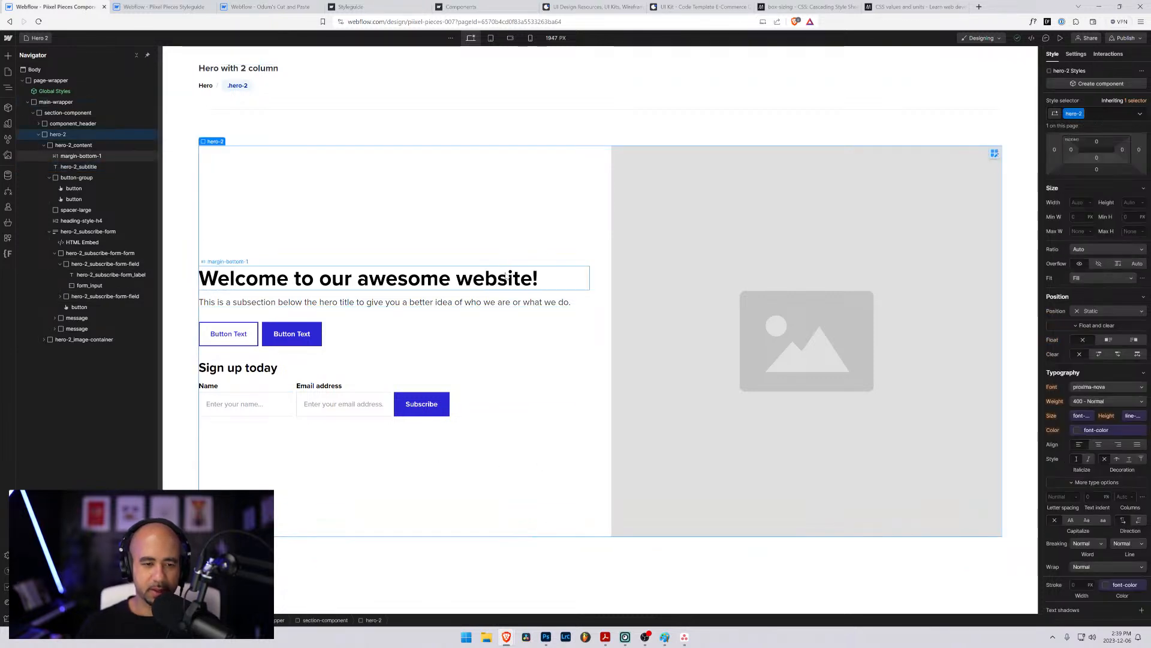
click(210, 125)
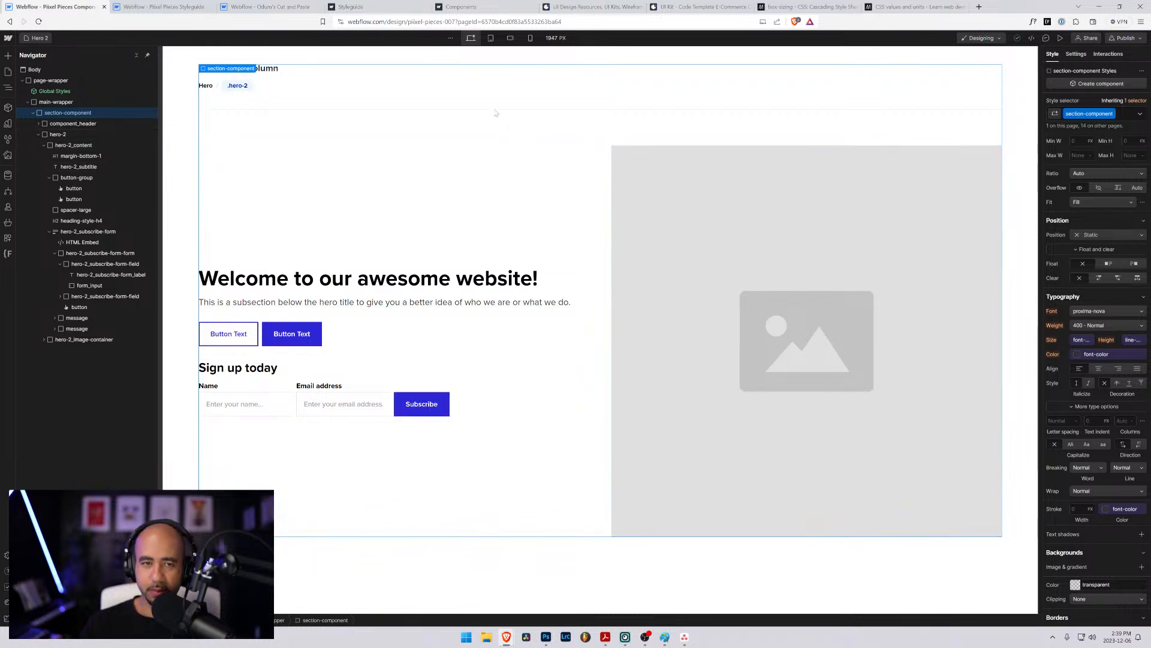
- Compare the hero layout at tablet, mobile landscape, mobile portrait and desktop, inspecting hero-2_image and the hero-2 grid at desktop
click(490, 38)
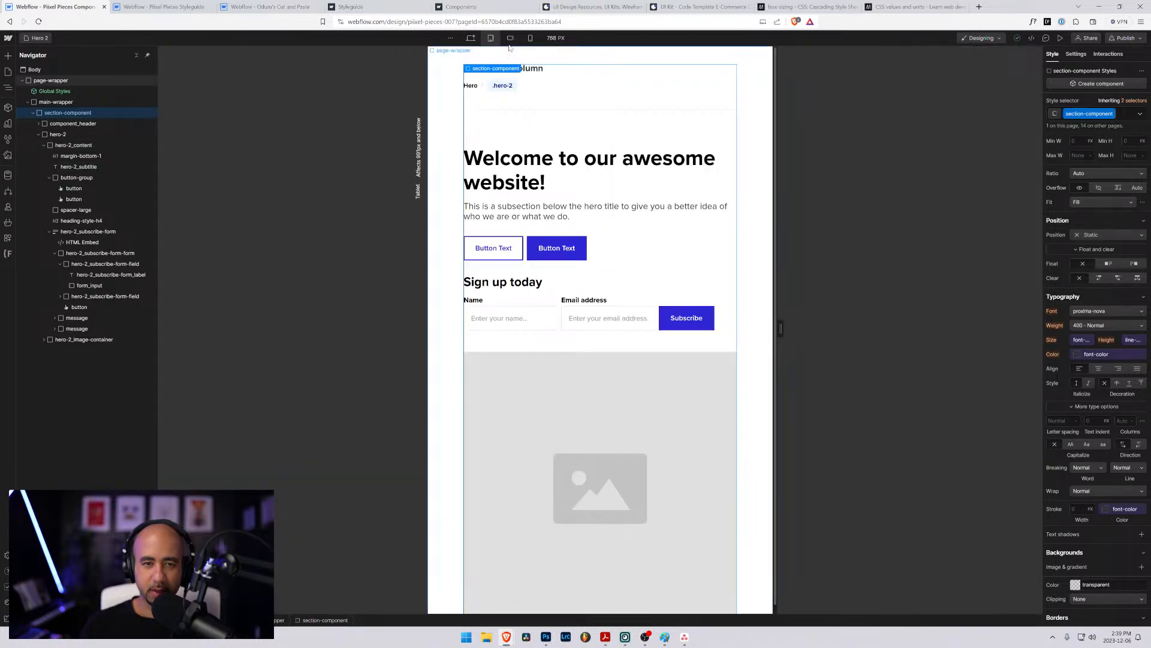
click(512, 38)
click(531, 38)
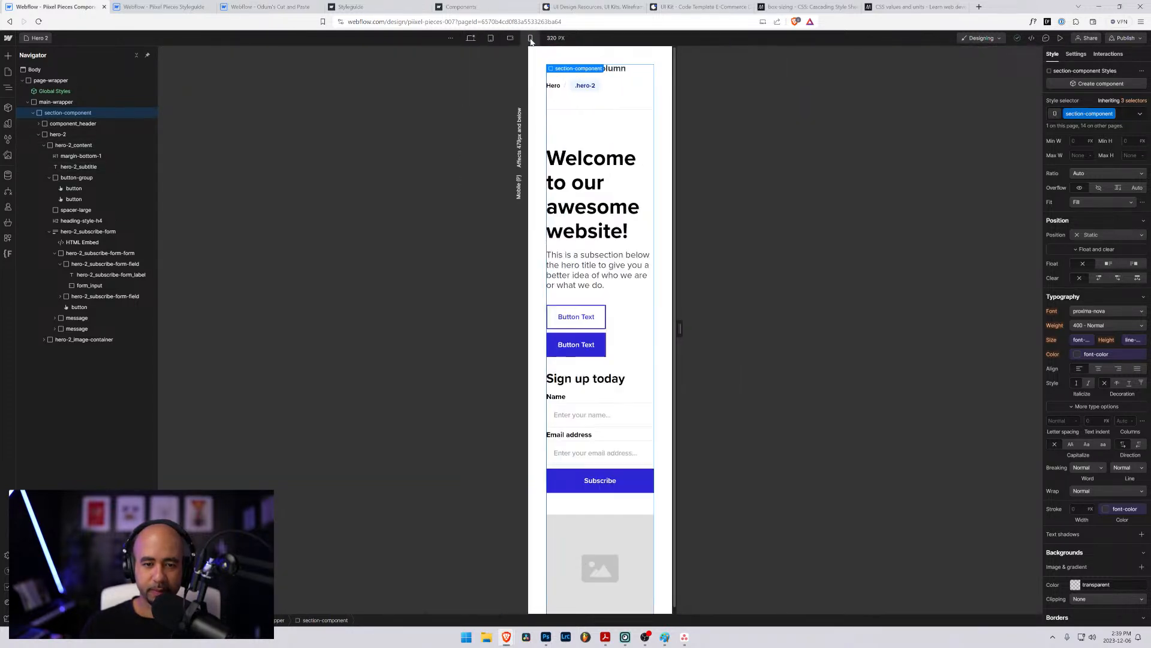
click(490, 37)
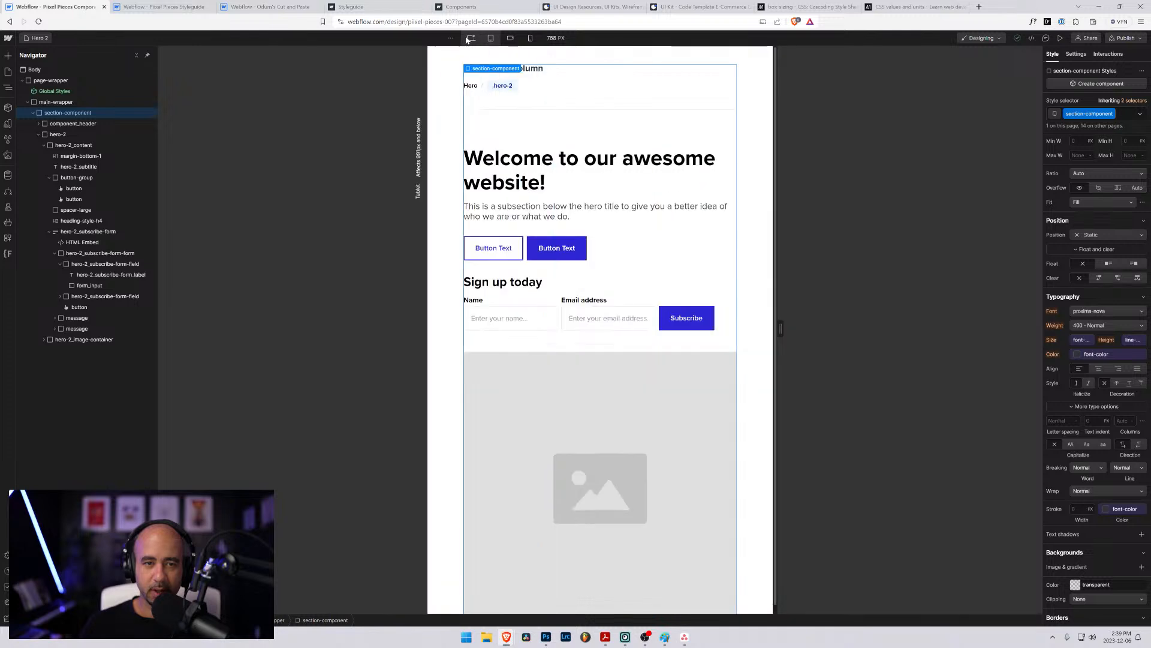
click(470, 38)
click(864, 214)
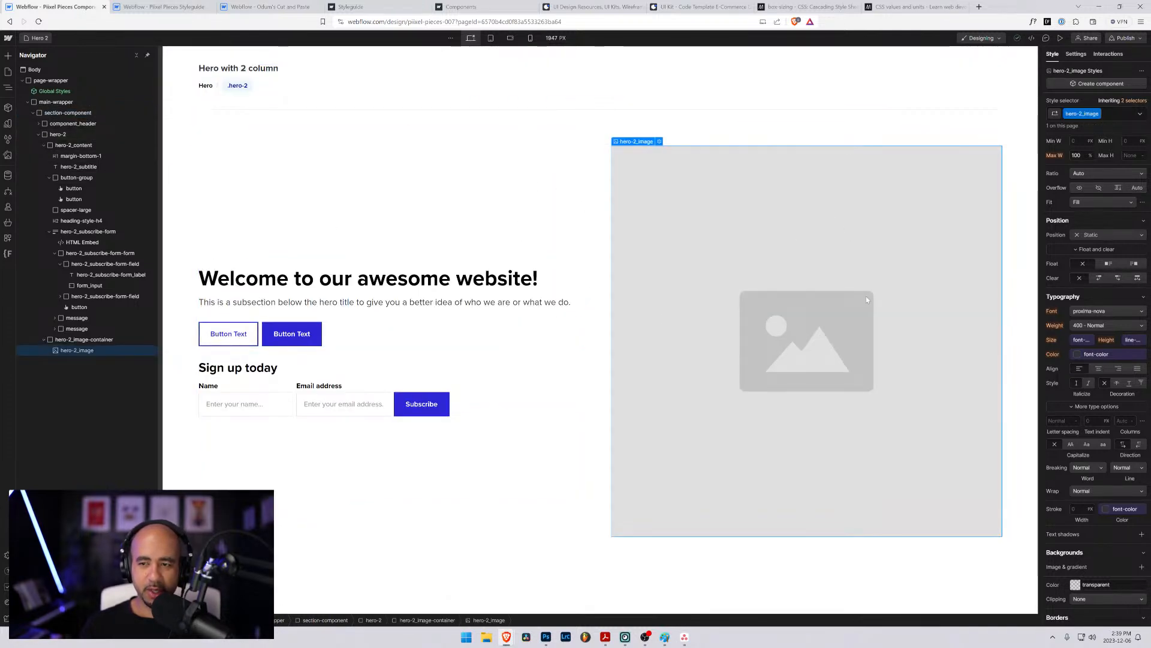
click(520, 225)
click(829, 206)
click(340, 198)
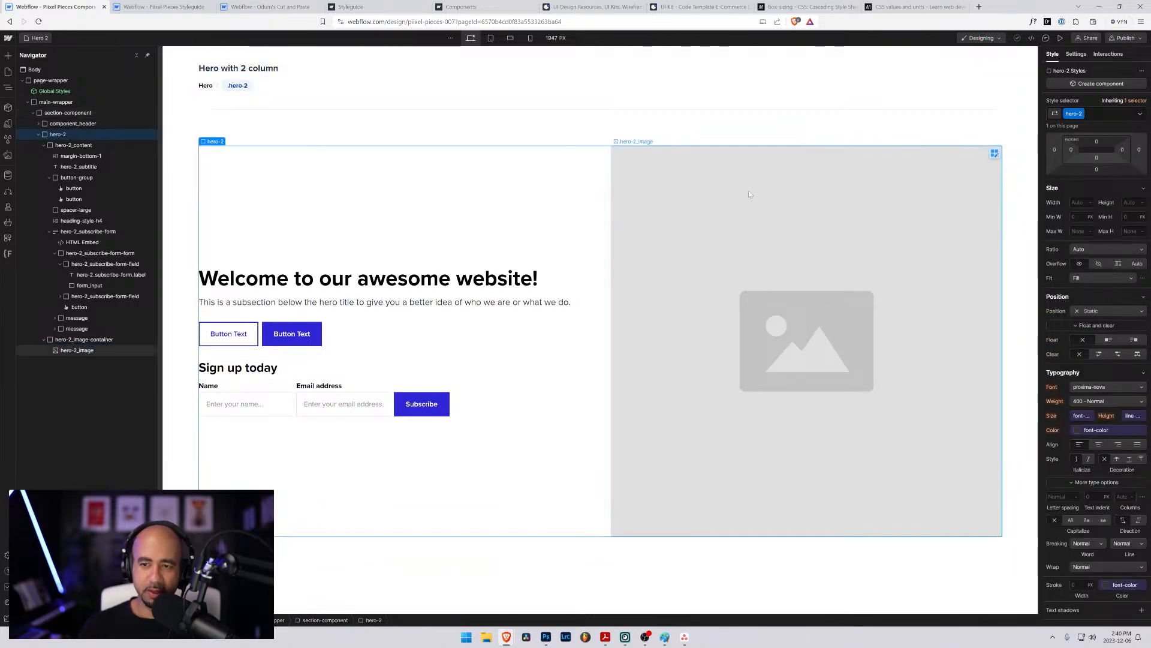
- View the existing Hero page's centred layout and return to the Hero 2 page
key(ctrl+plus)
key(ctrl+plus)
key(ctrl+plus)
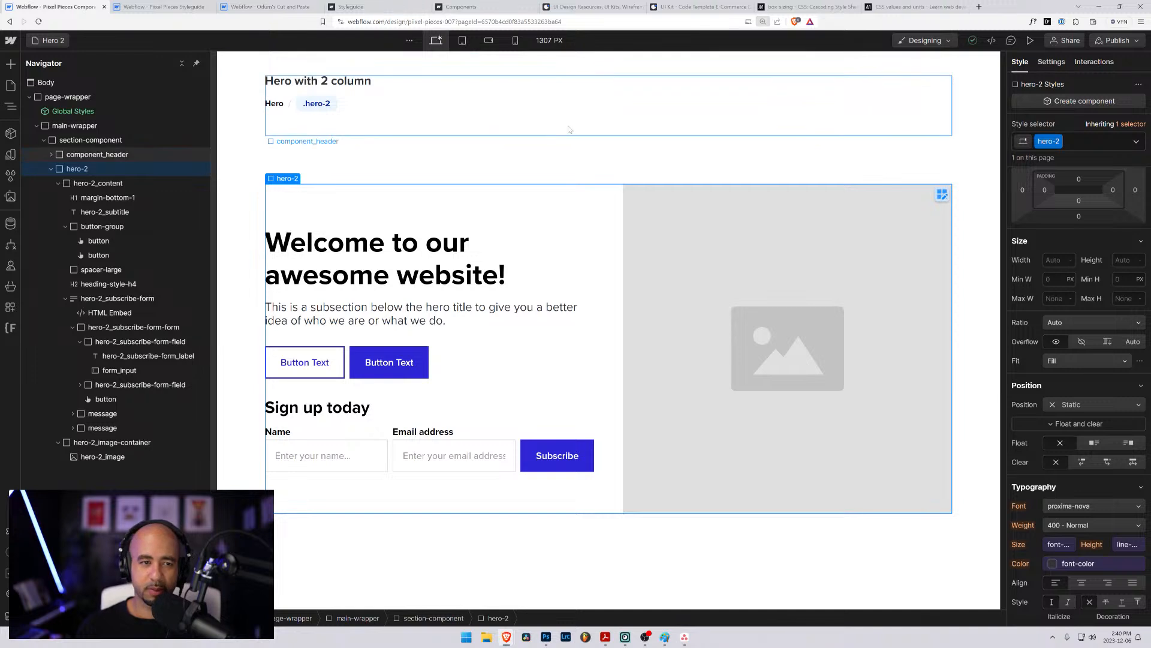
click(242, 166)
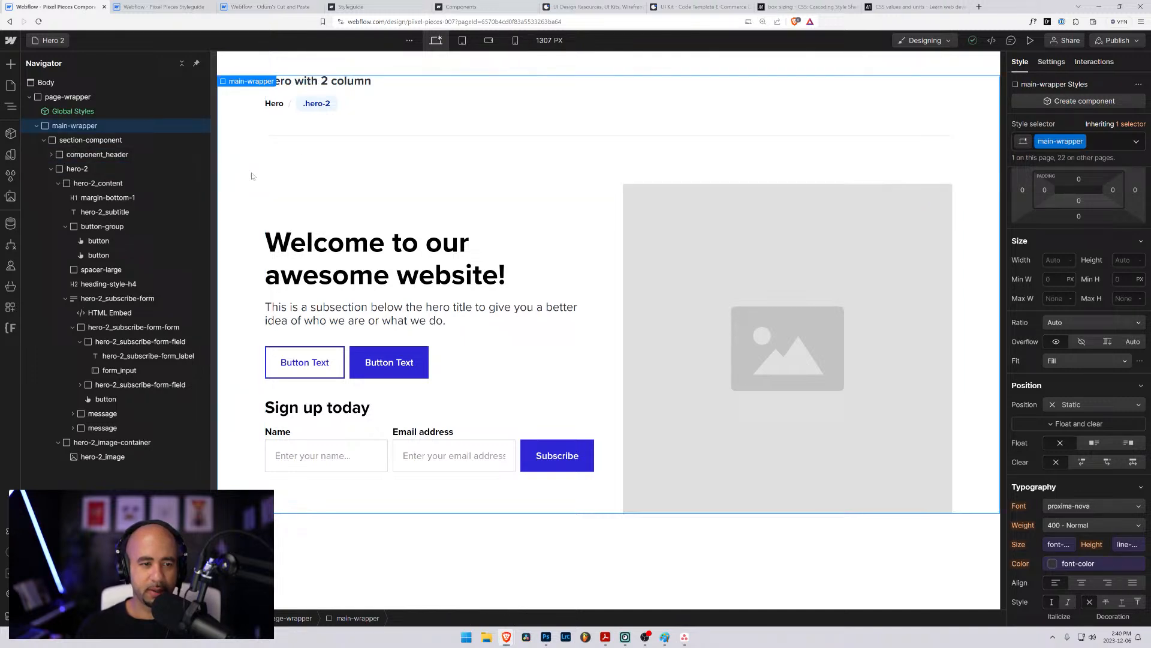
click(34, 40)
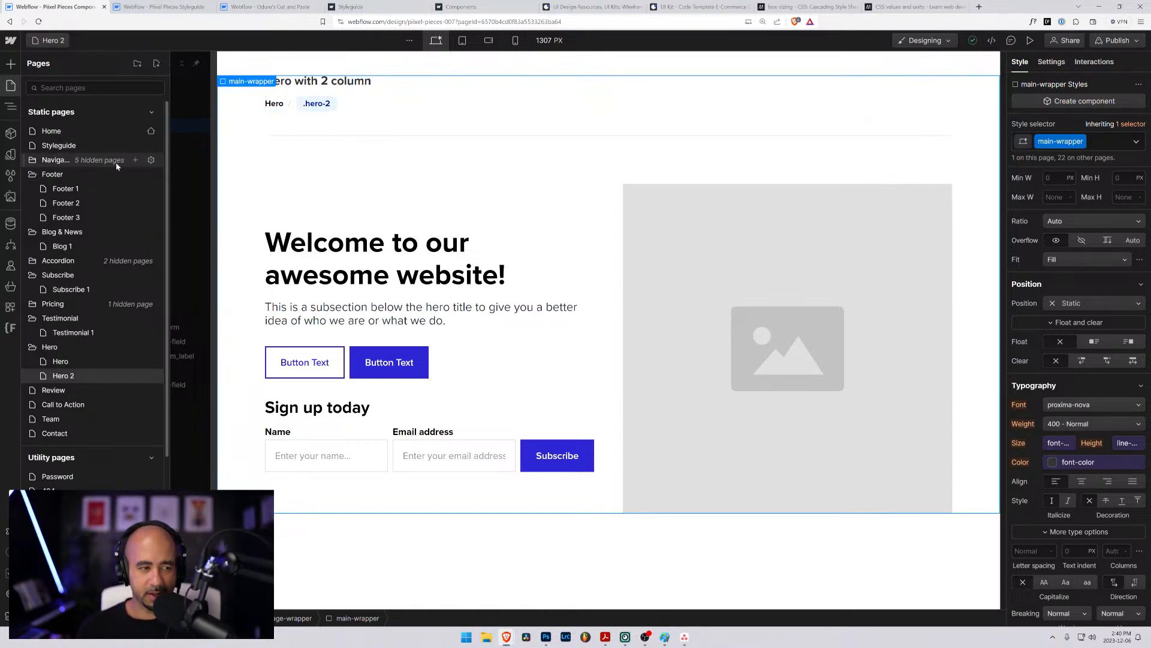
click(60, 362)
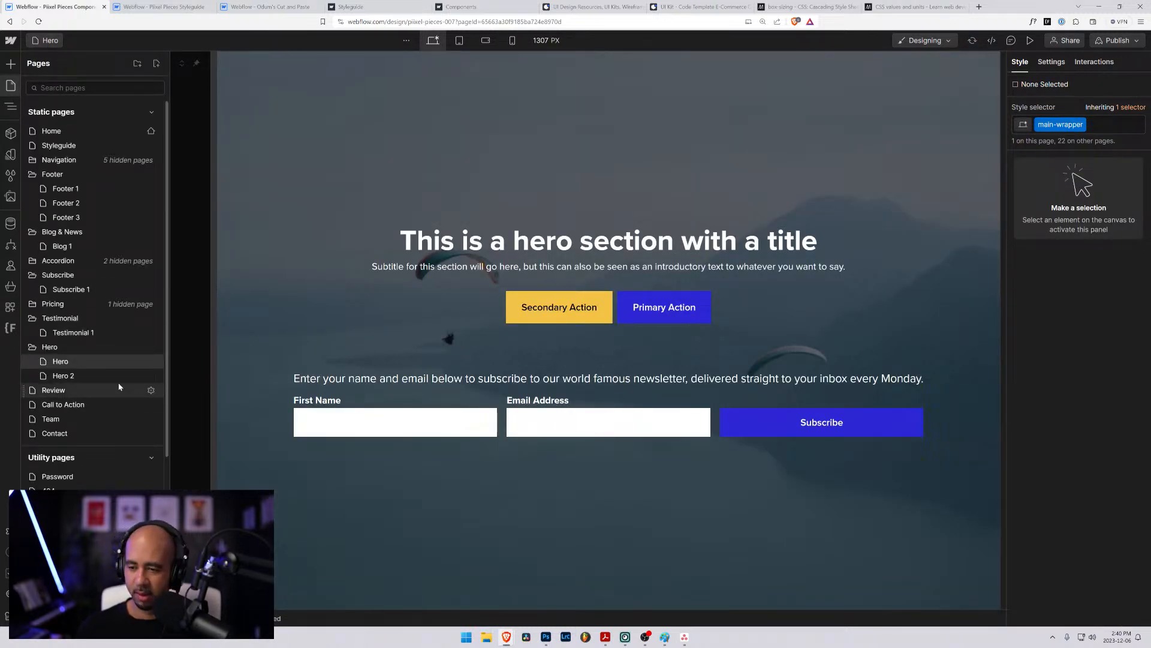
click(57, 376)
click(53, 41)
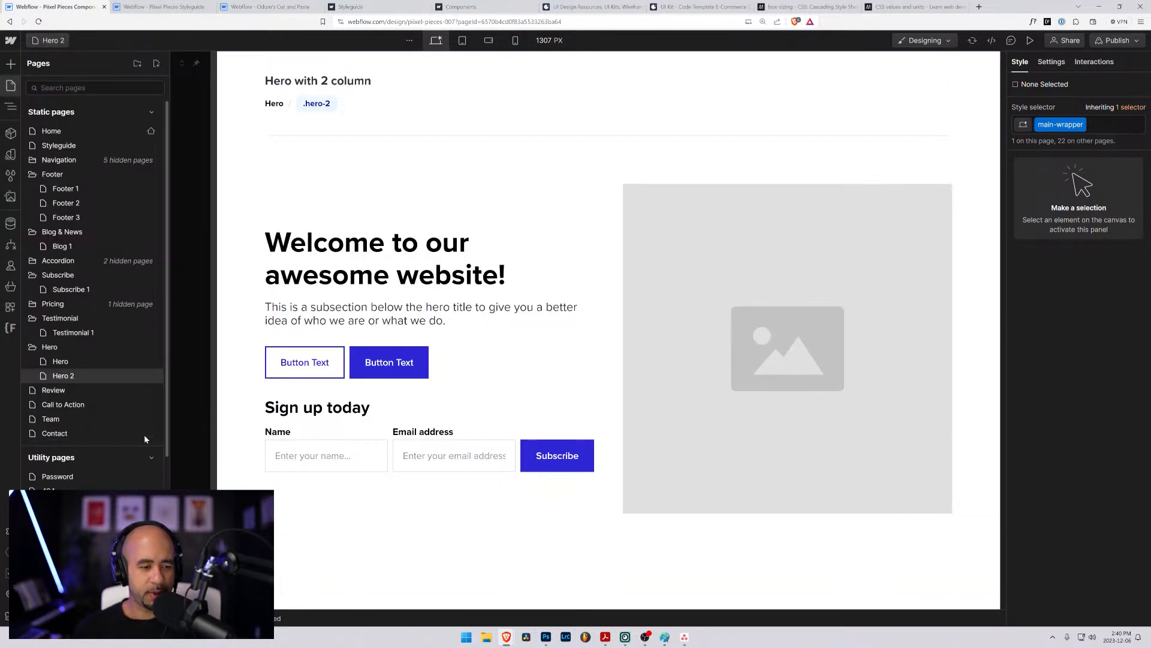
- Duplicate the Hero 2 page as Hero 3 in the Hero folder and select the hero-2 grid on the new page
click(153, 378)
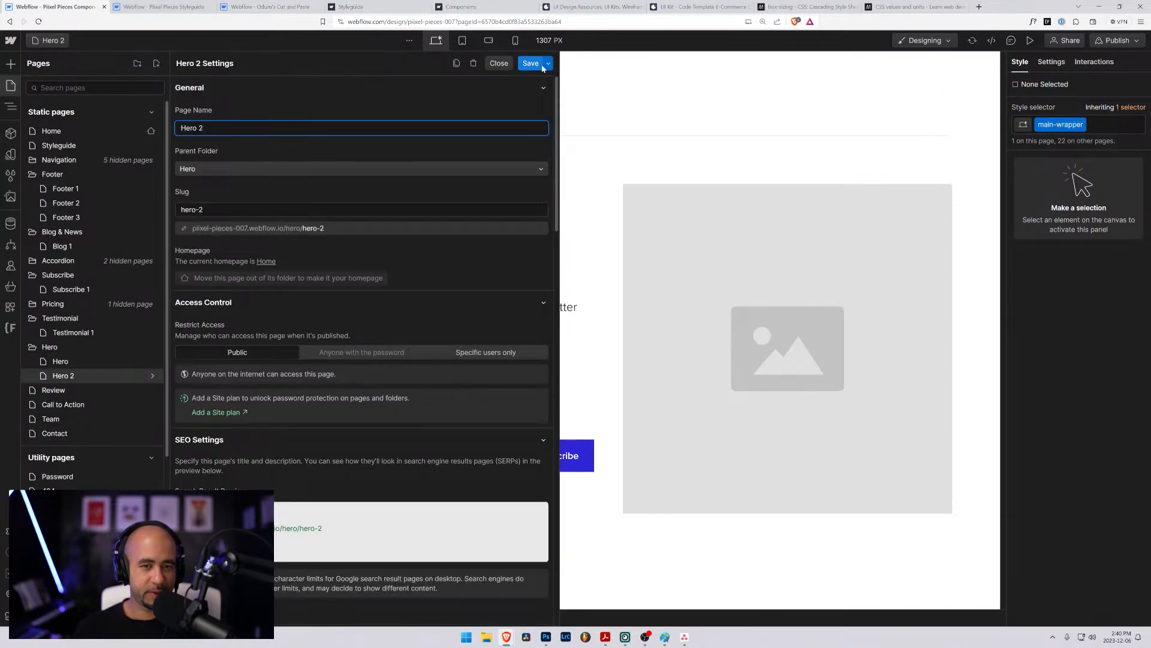
click(457, 63)
click(223, 128)
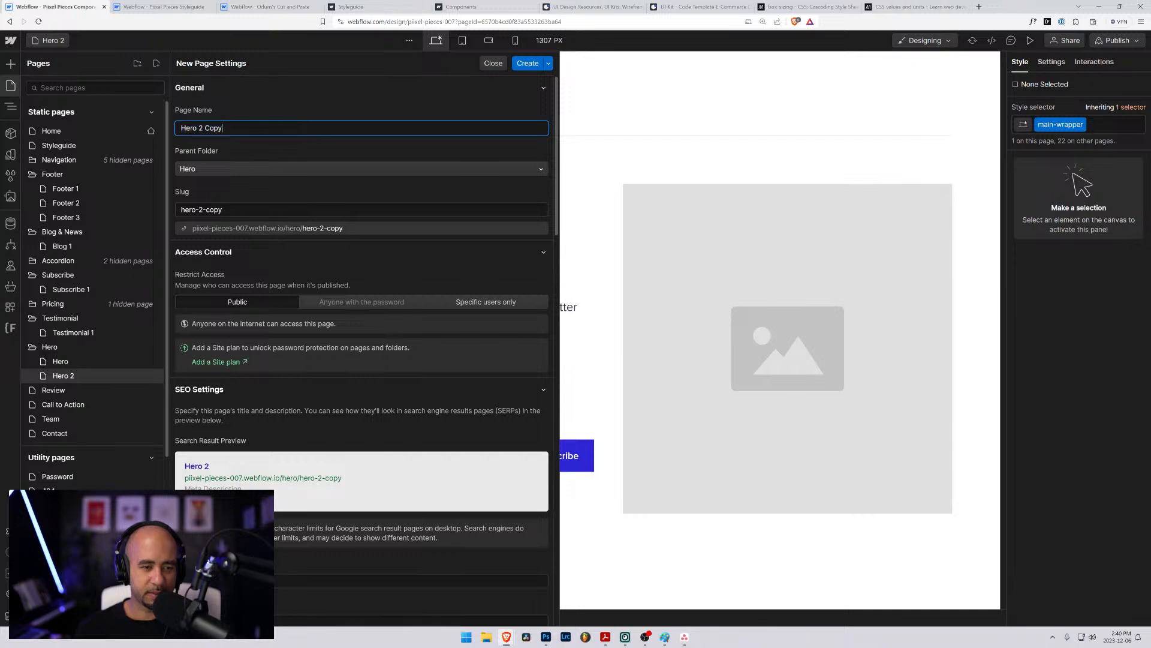
key(ctrl+shift+Left)
key(ctrl+shift+Left)
text(3)
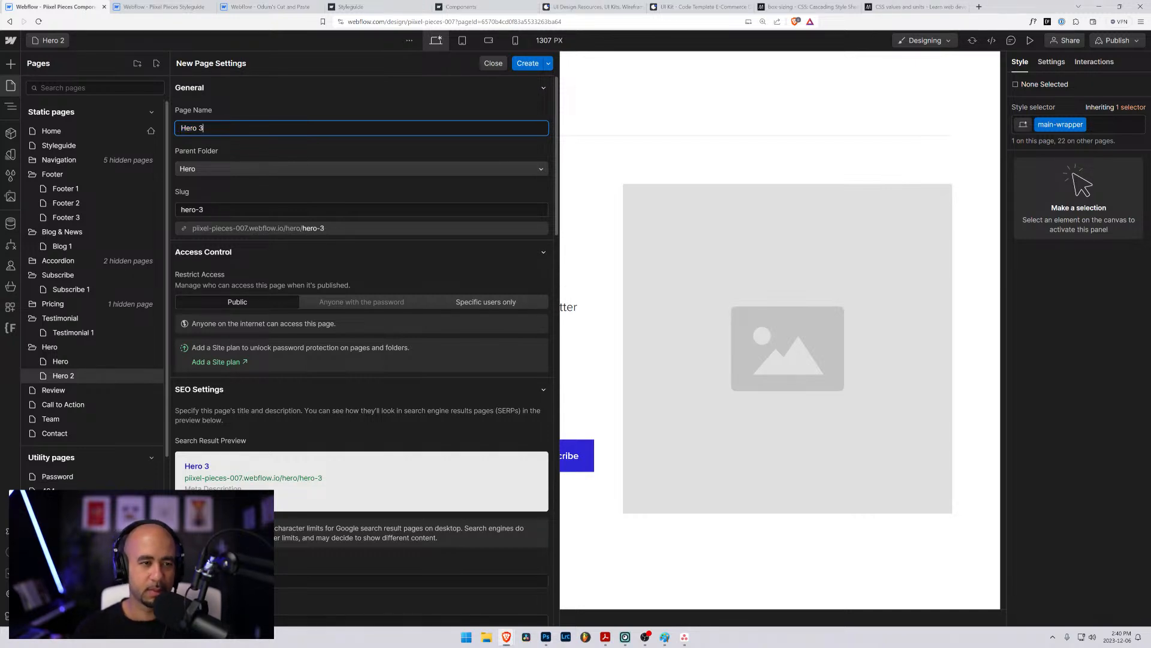
click(528, 61)
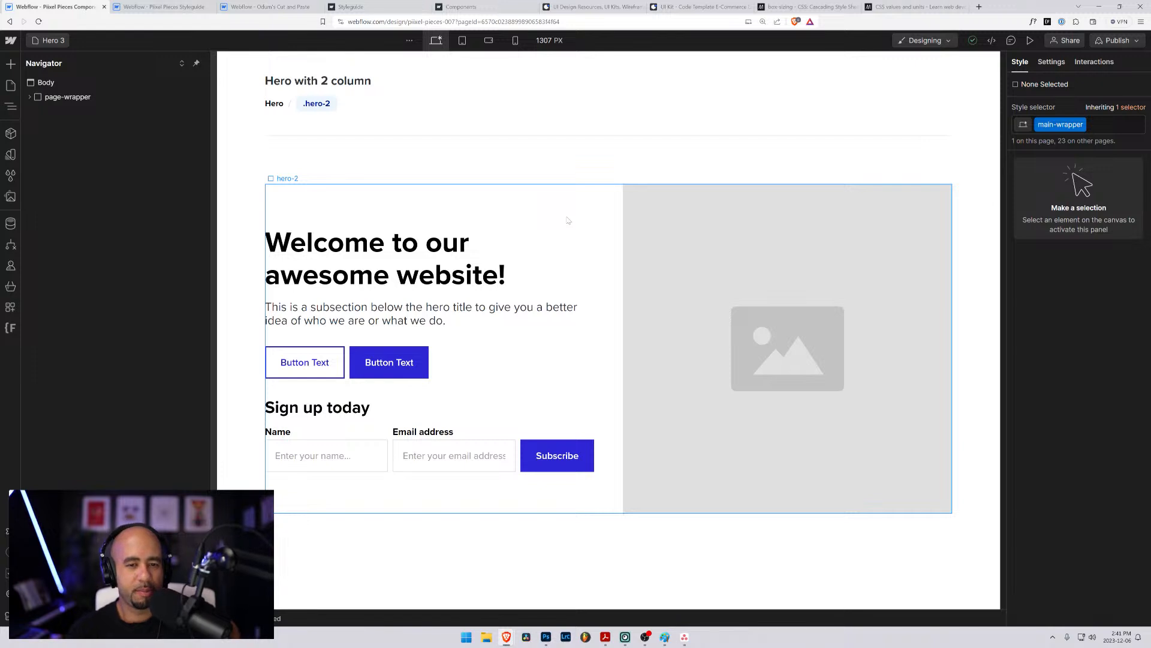
click(568, 222)
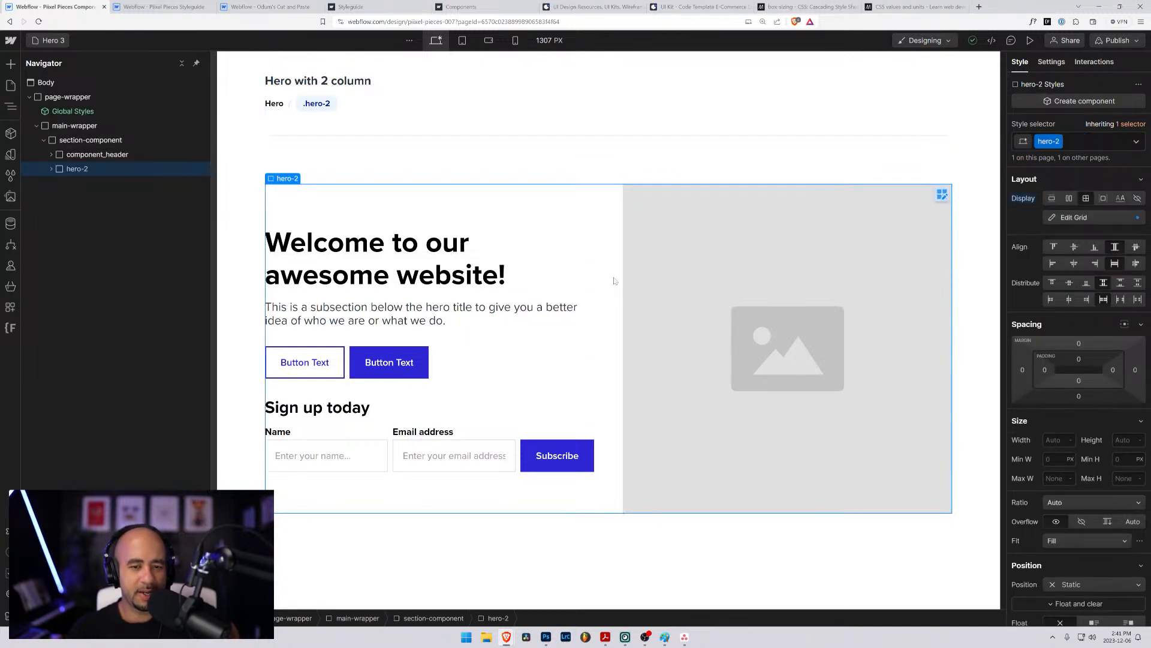
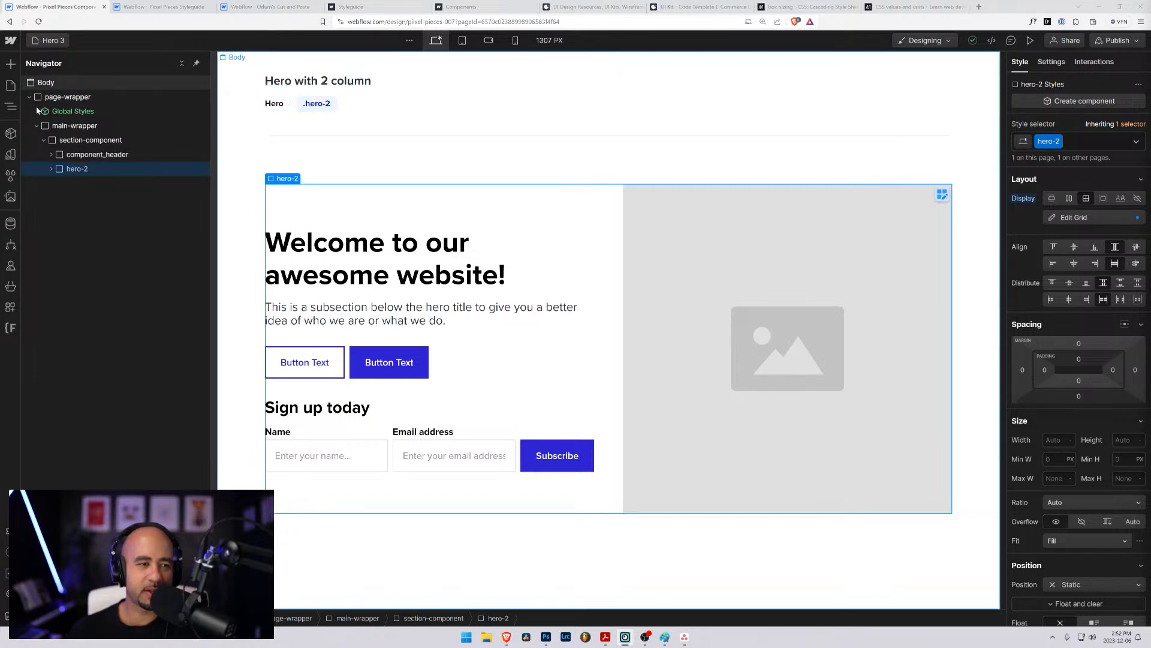
- Delete the component_header block from the Hero 3 page's section-component
click(68, 156)
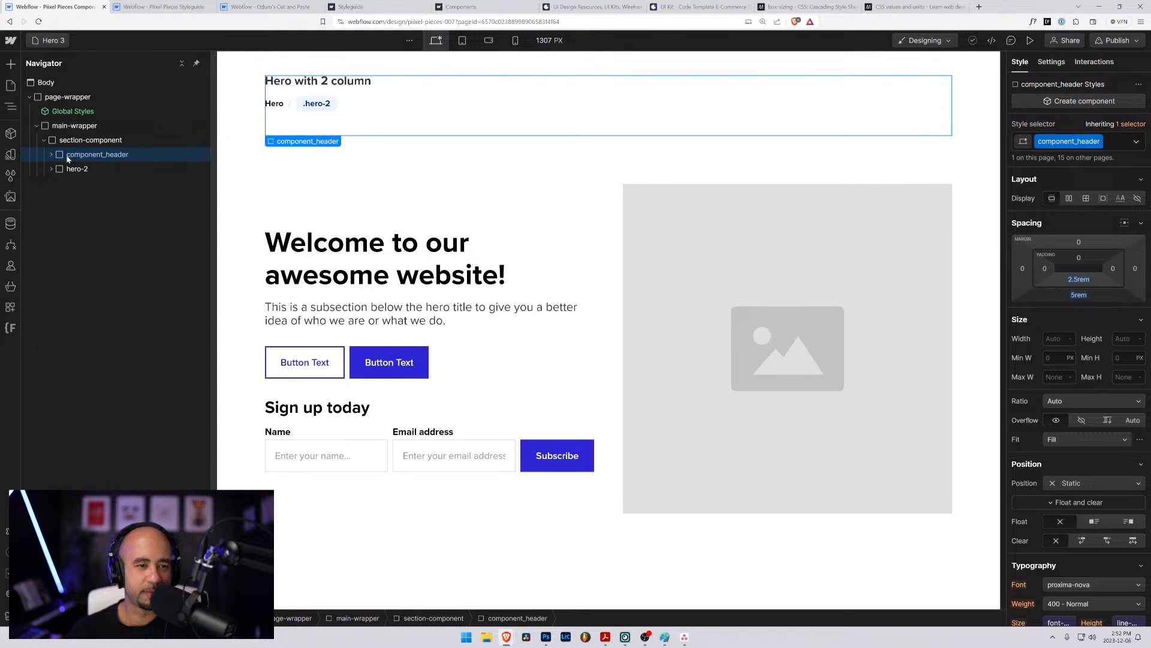
key(Delete)
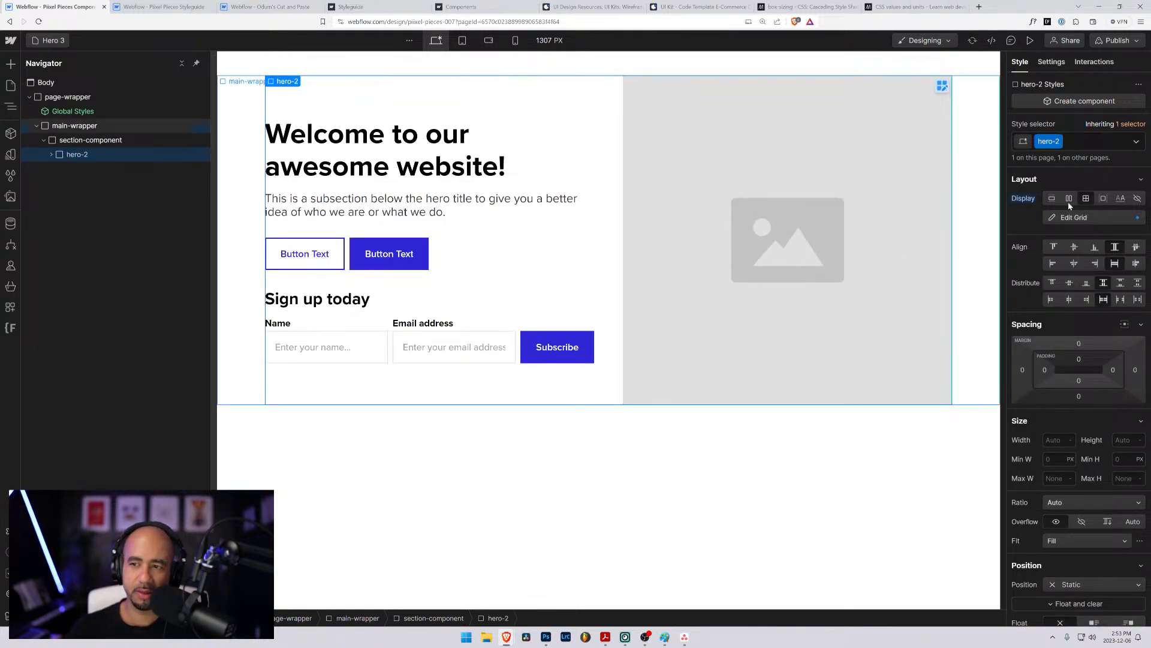
click(1083, 141)
key(BackSpace)
text(hero-)
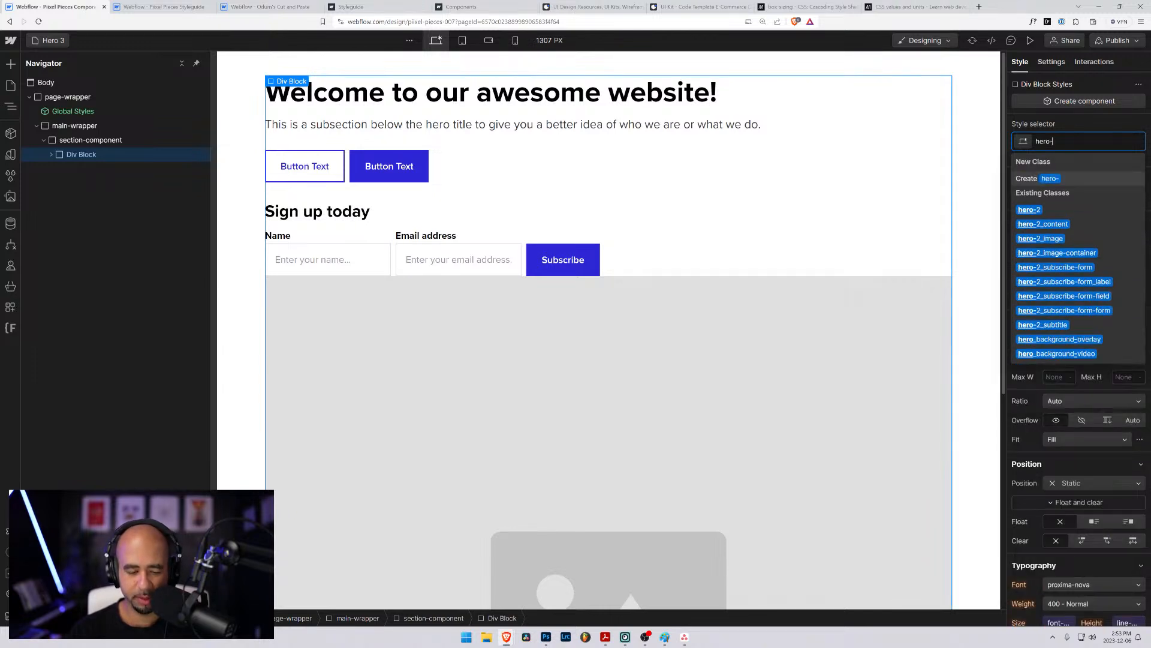
click(1030, 236)
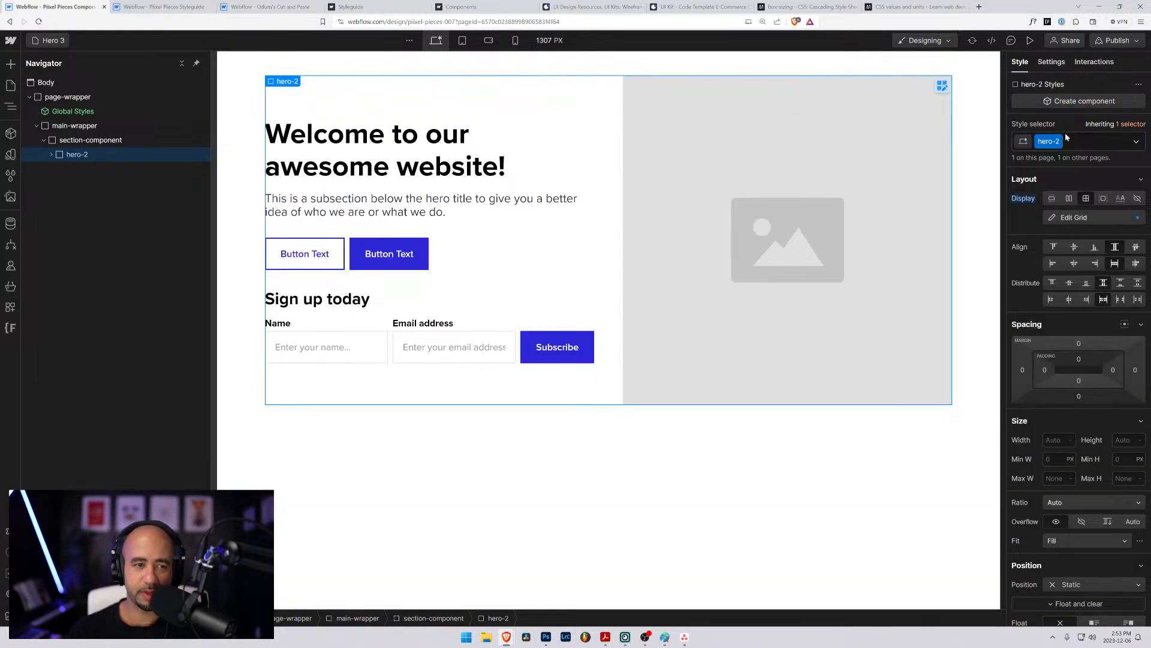
- Clear the left, right and top margins of section-component so the hero spans the full canvas width
click(90, 140)
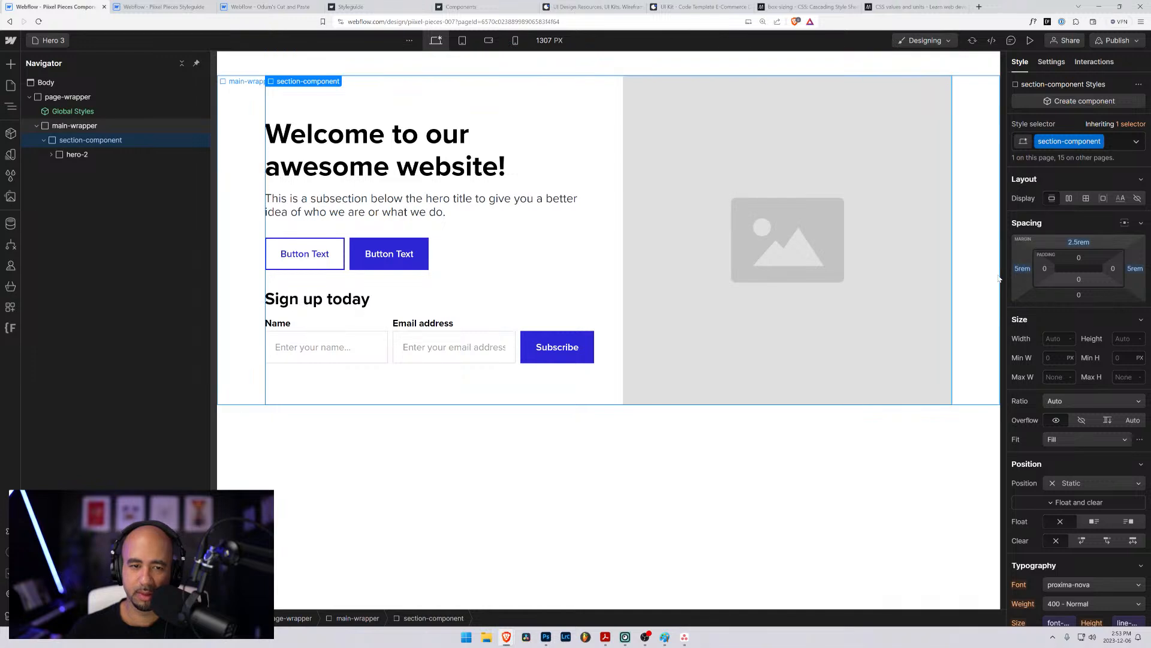
alt+click(1022, 270)
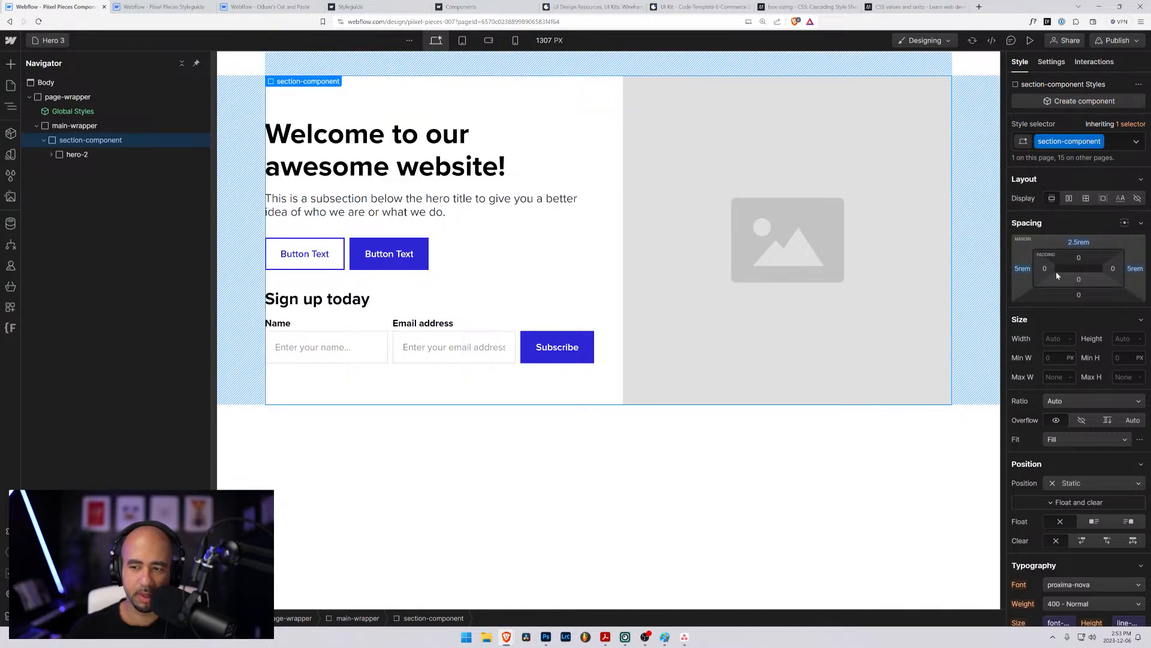
alt+click(1136, 270)
alt+click(1079, 243)
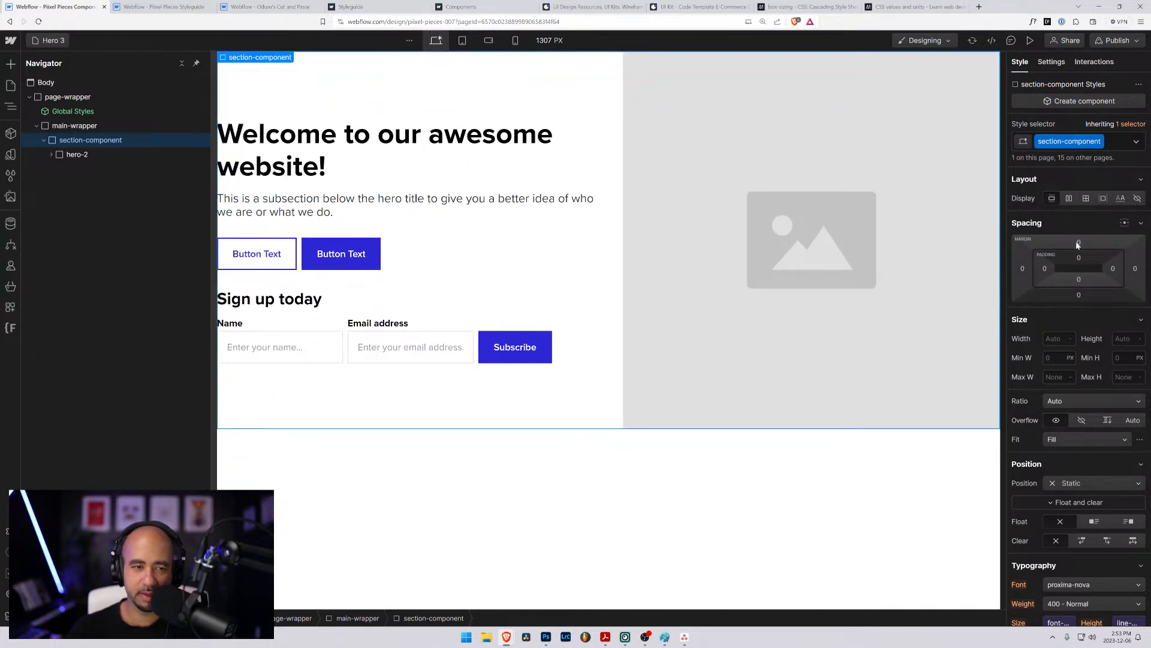
- Reset the hero-2 grid's column and row gaps and set its direction to Row
click(72, 154)
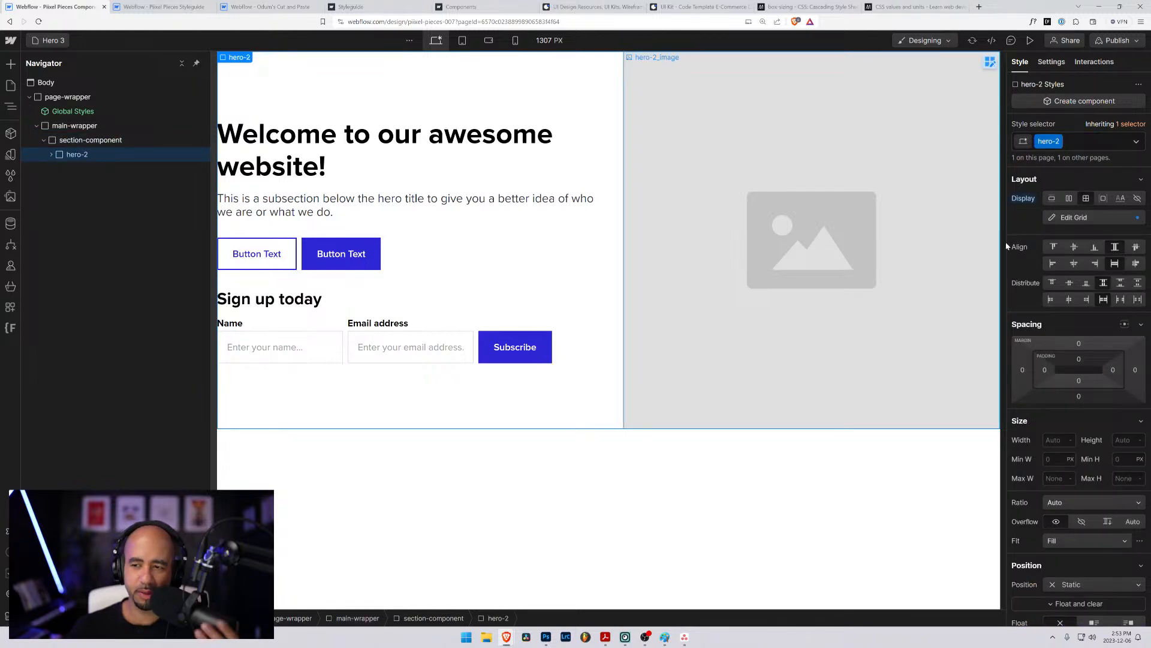
click(1078, 219)
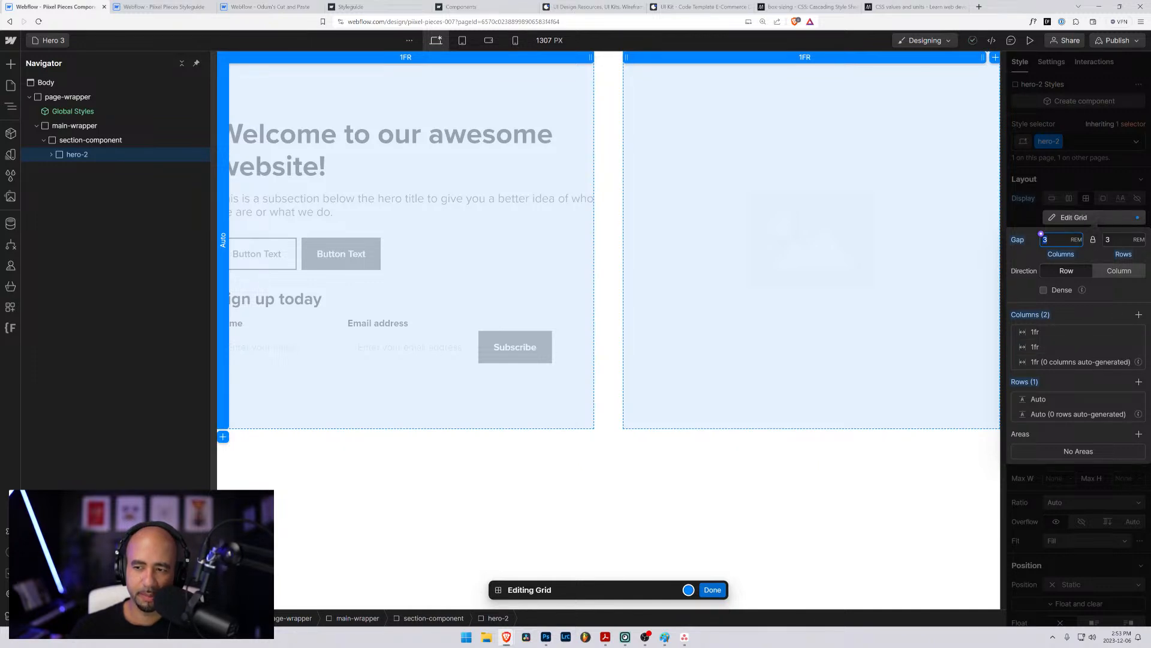
alt+click(1023, 240)
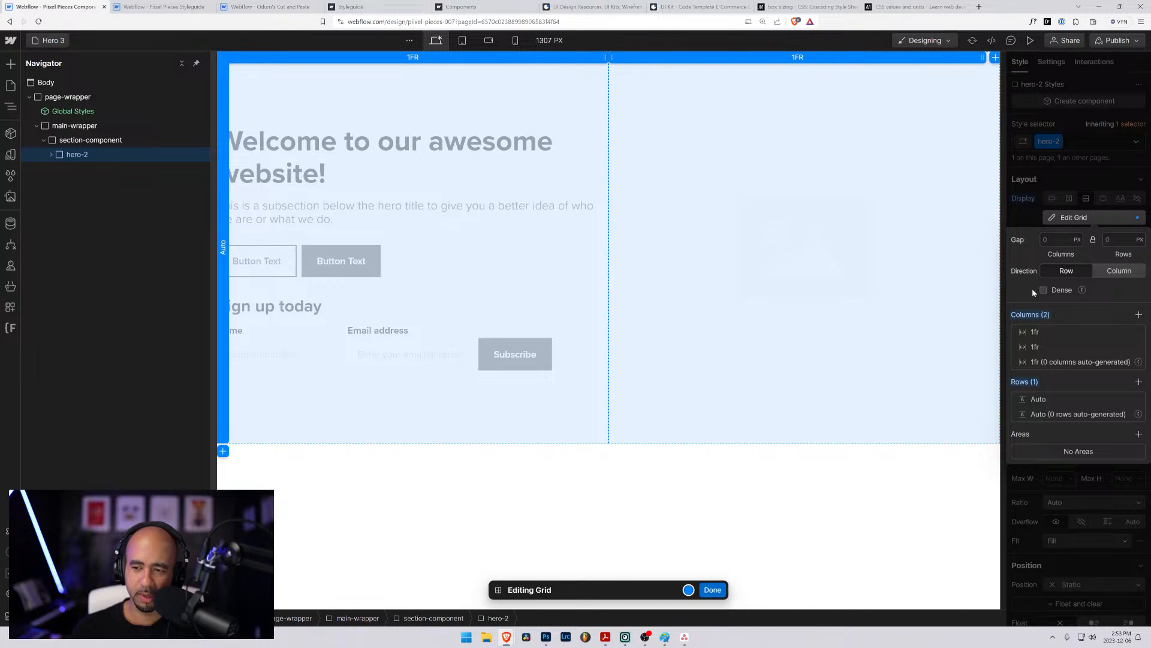
click(1117, 272)
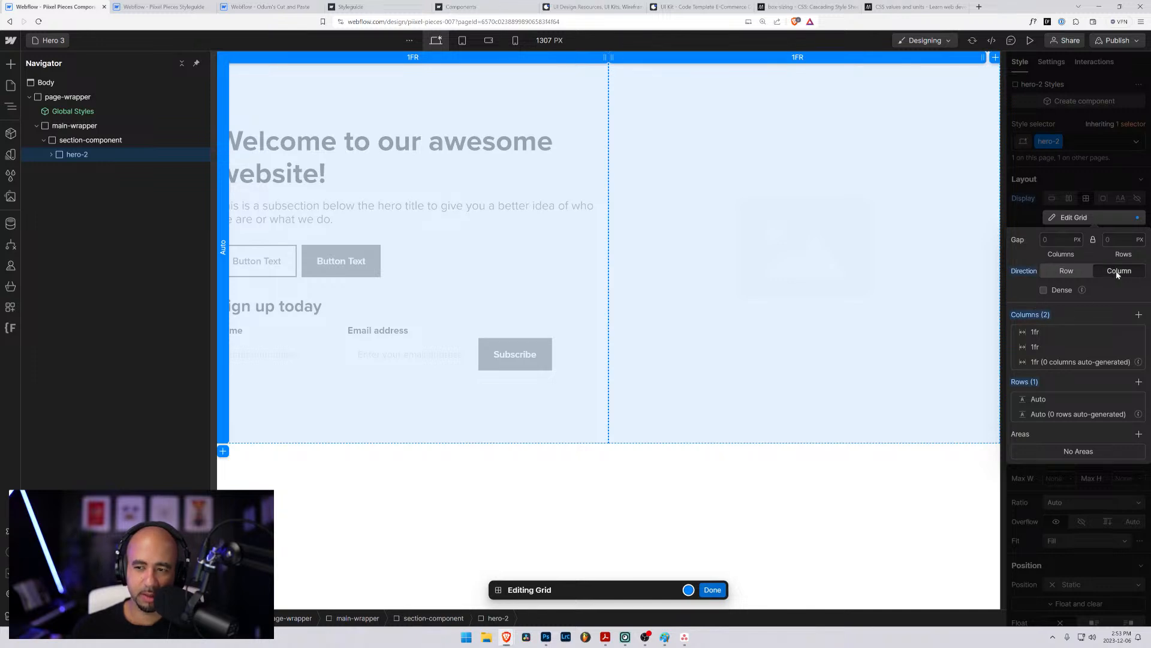
click(1059, 271)
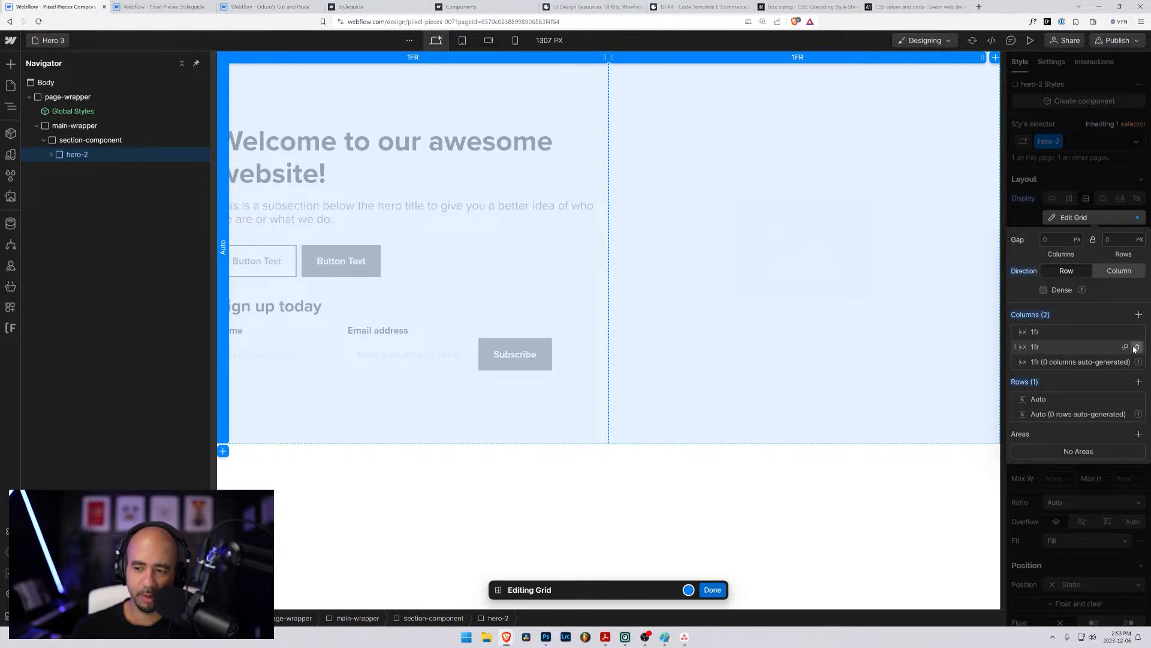
- Restructure the hero-2 grid as one column with two rows and finish editing the grid
click(1137, 346)
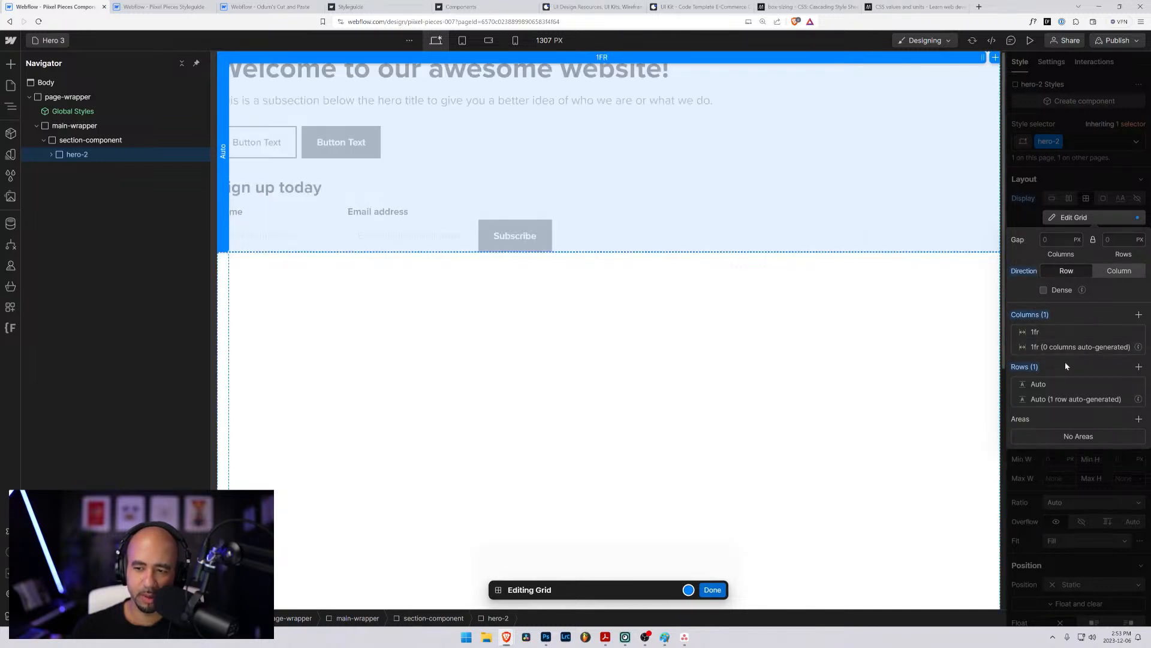
click(1139, 366)
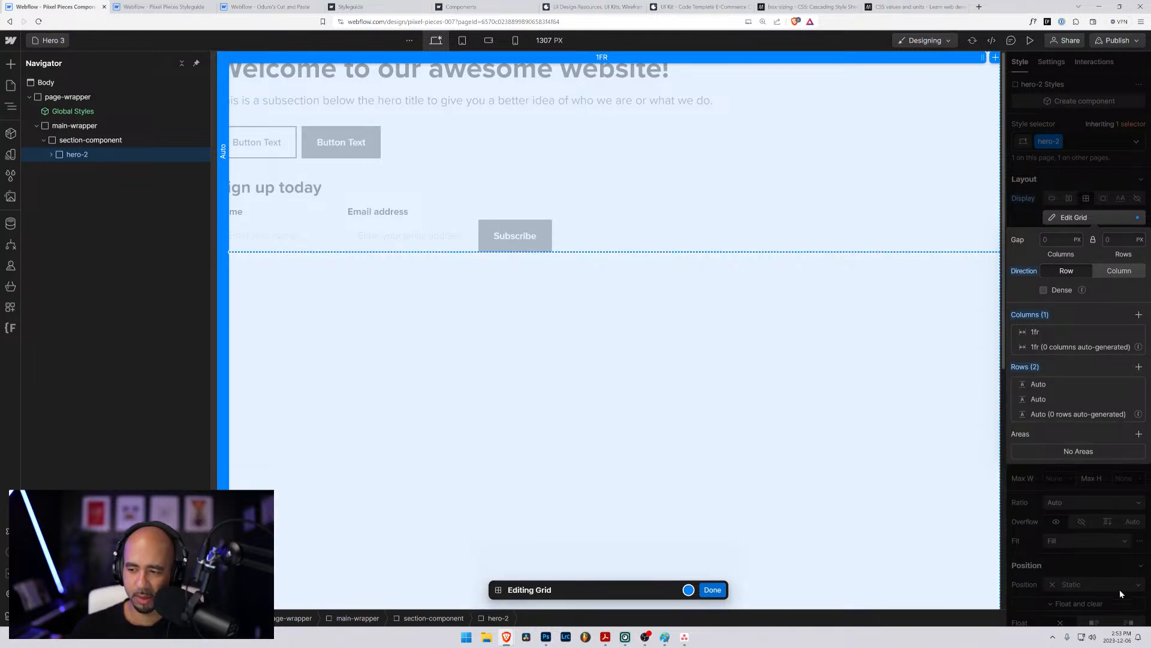
click(712, 591)
click(915, 186)
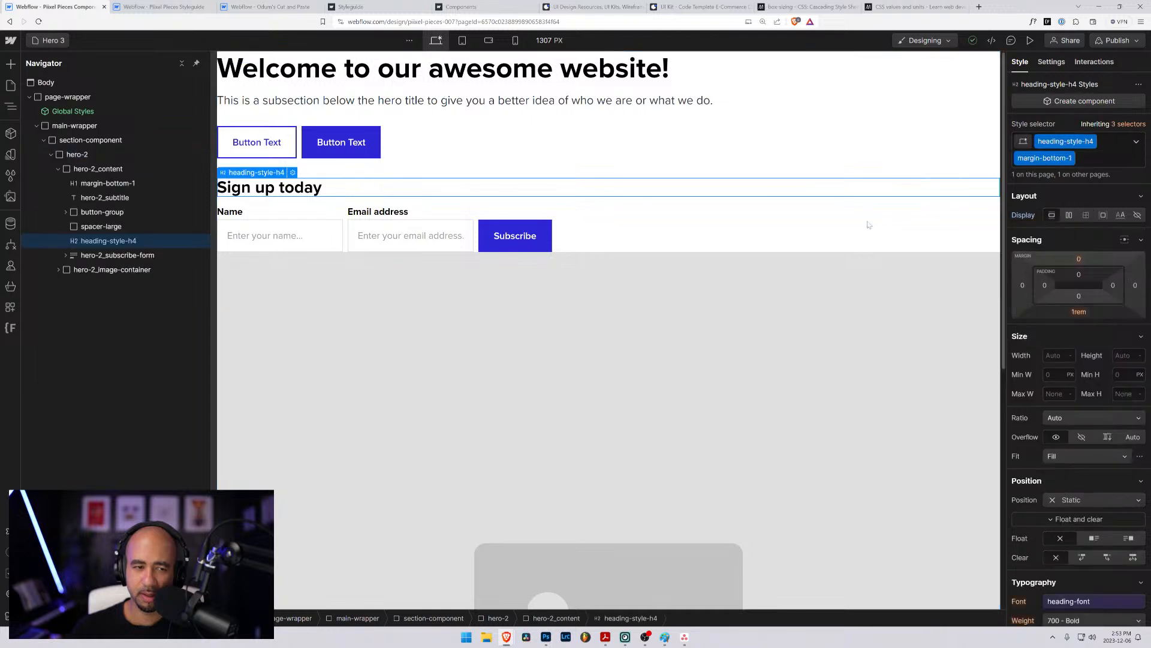
- Set the first row of the hero-2 grid to a height of 80vh
click(80, 155)
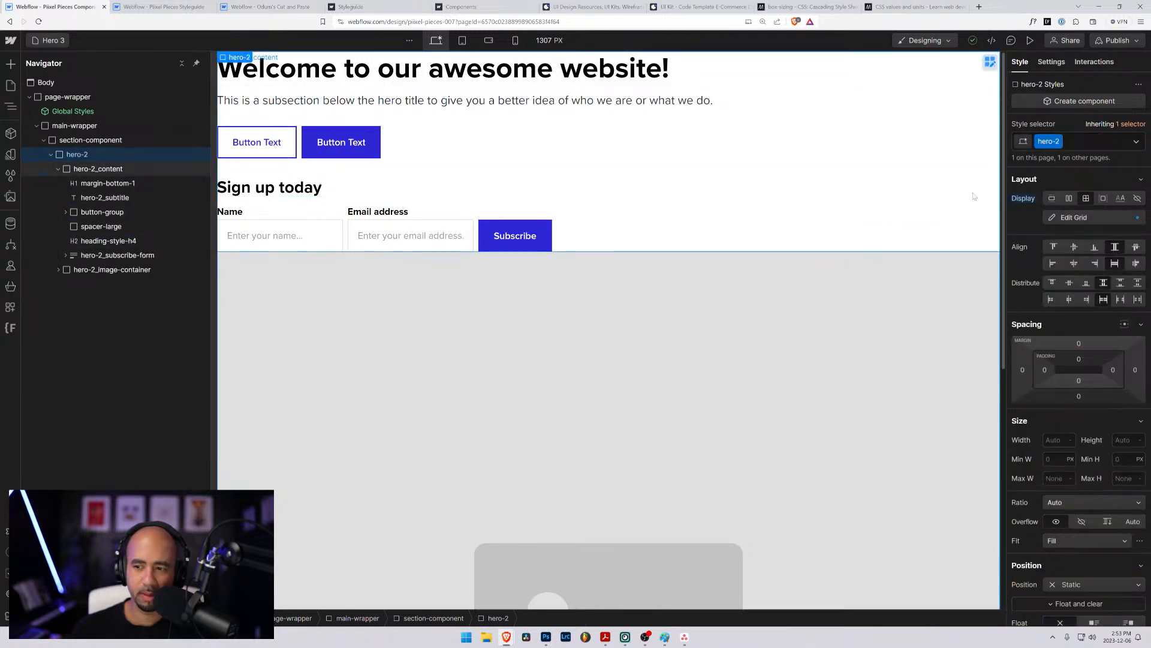
click(1064, 217)
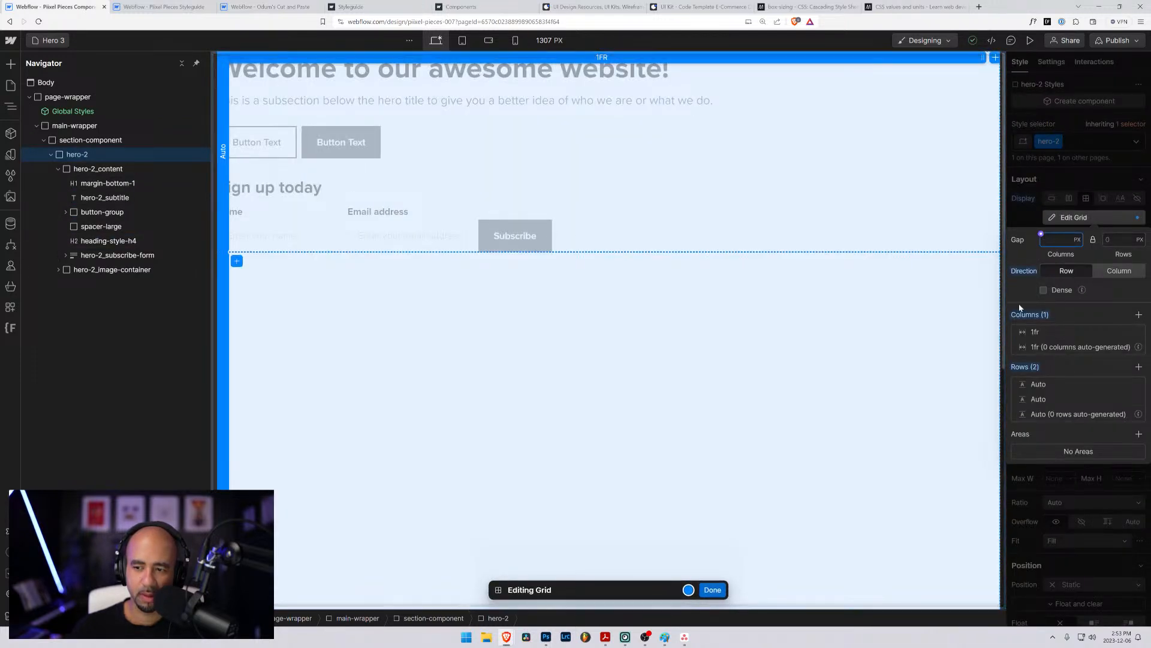
click(1037, 385)
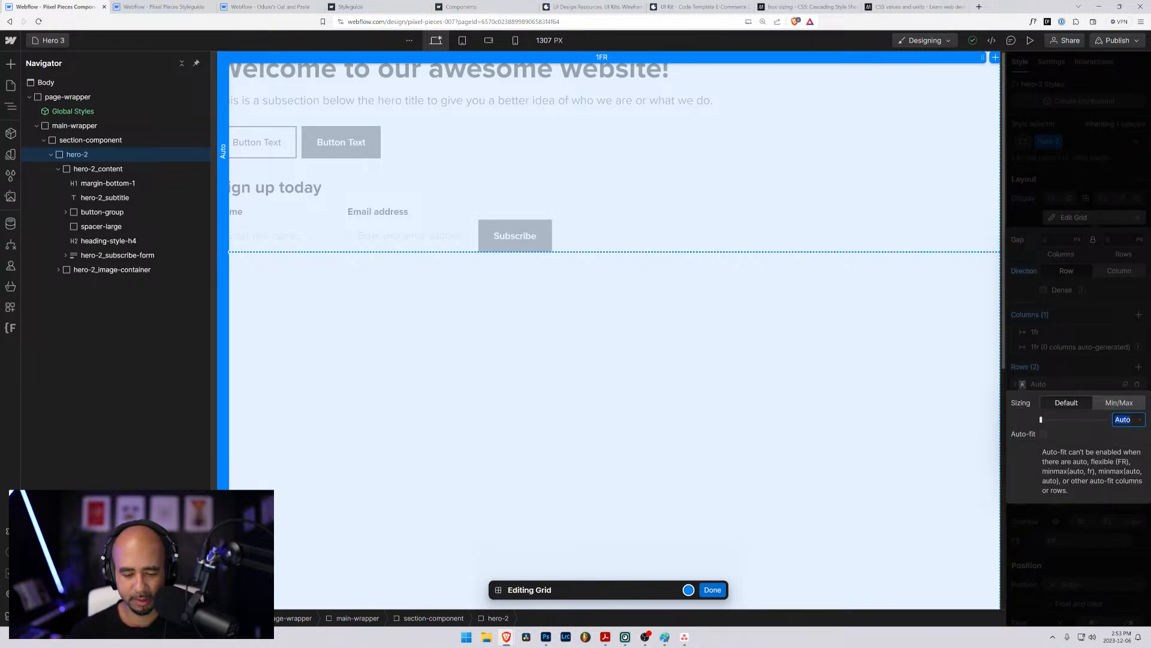
text(80vh)
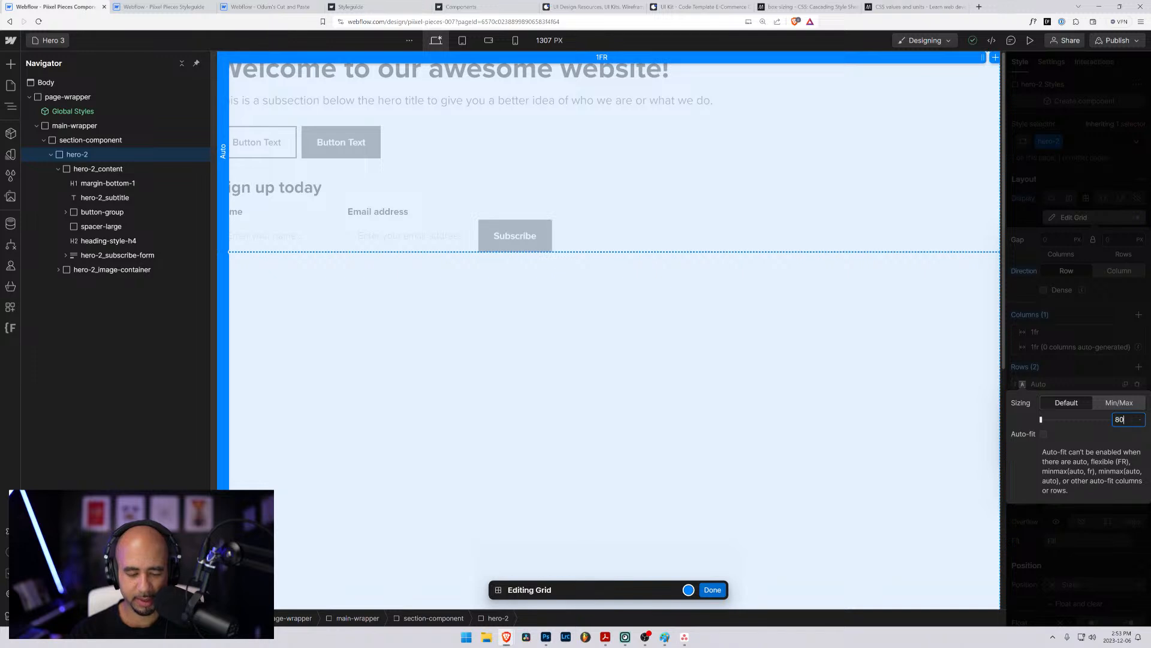
key(Return)
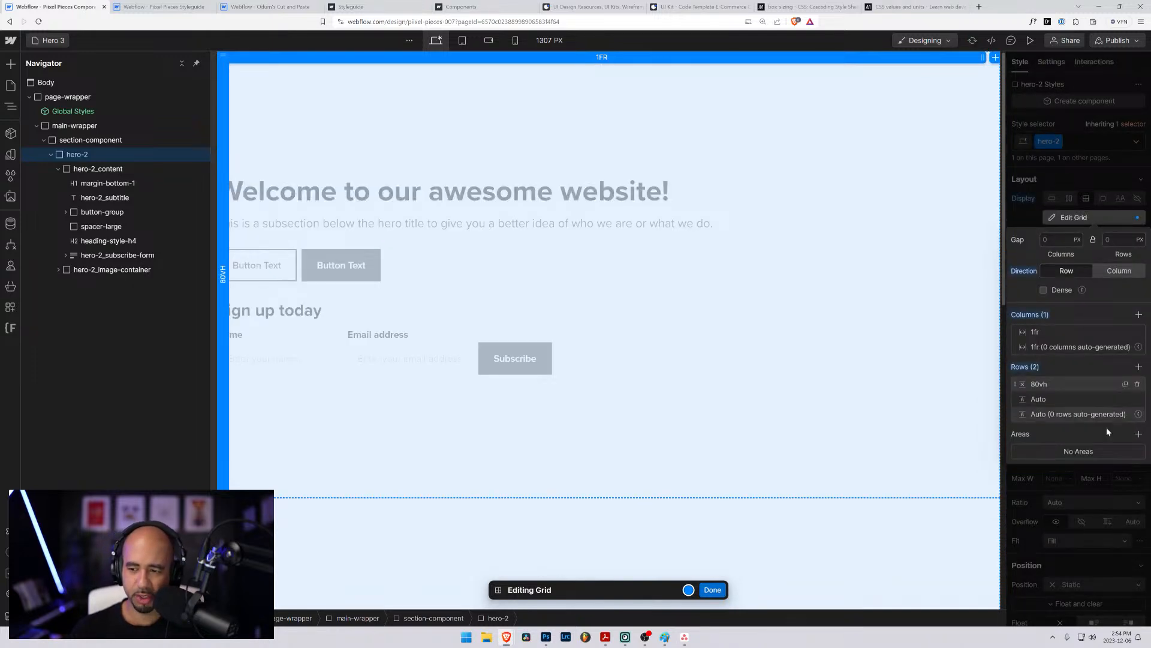
- Set the second row of the hero-2 grid to a height of 20vh and finish editing the grid
click(1037, 400)
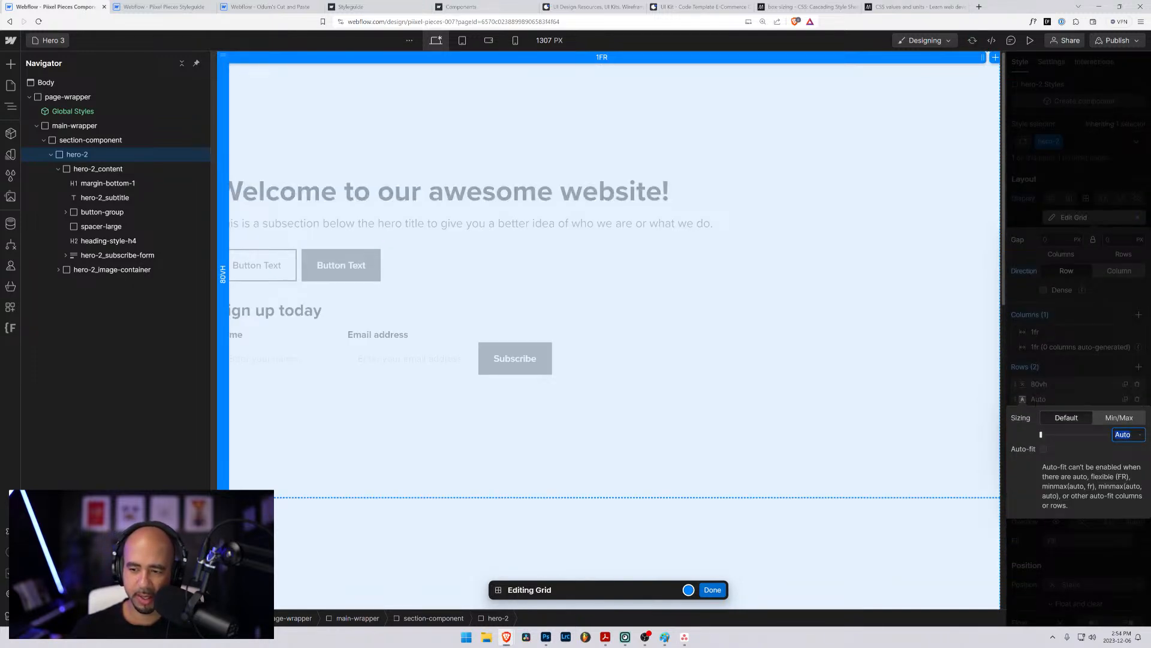
text(2)
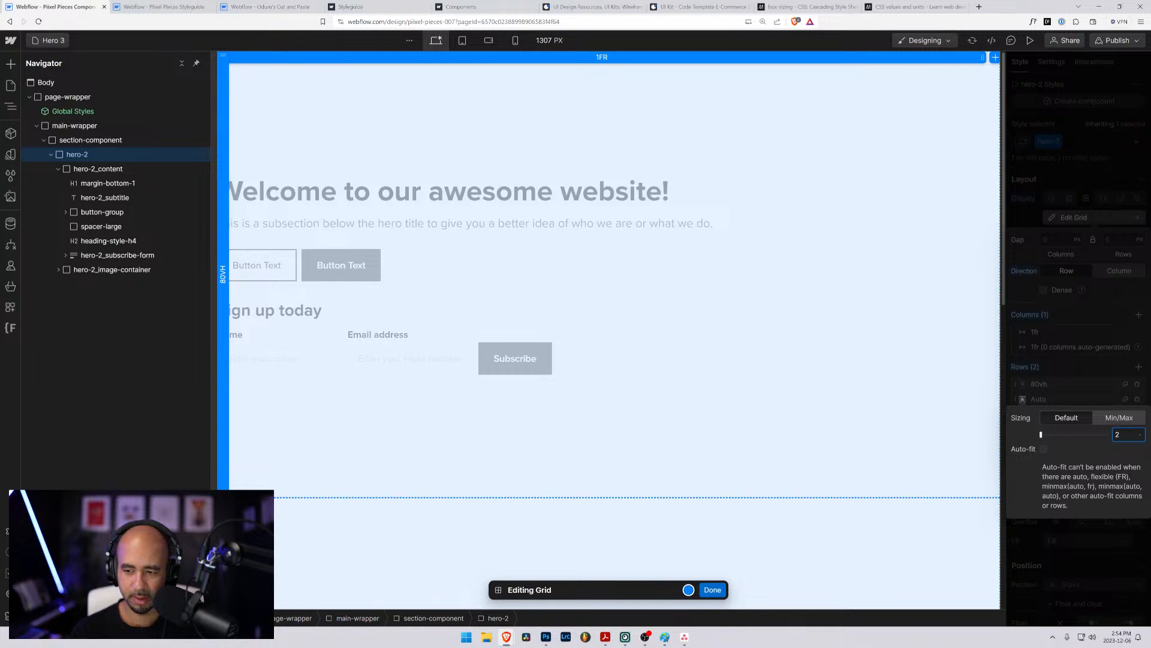
text(0vh)
key(Return)
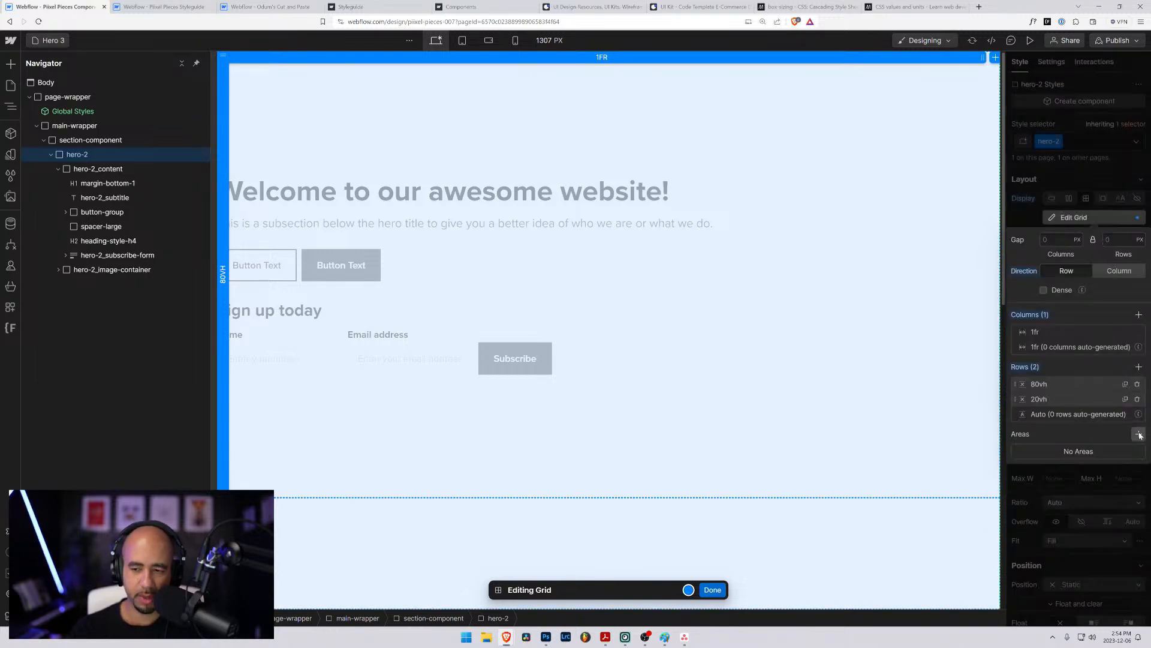
click(1044, 290)
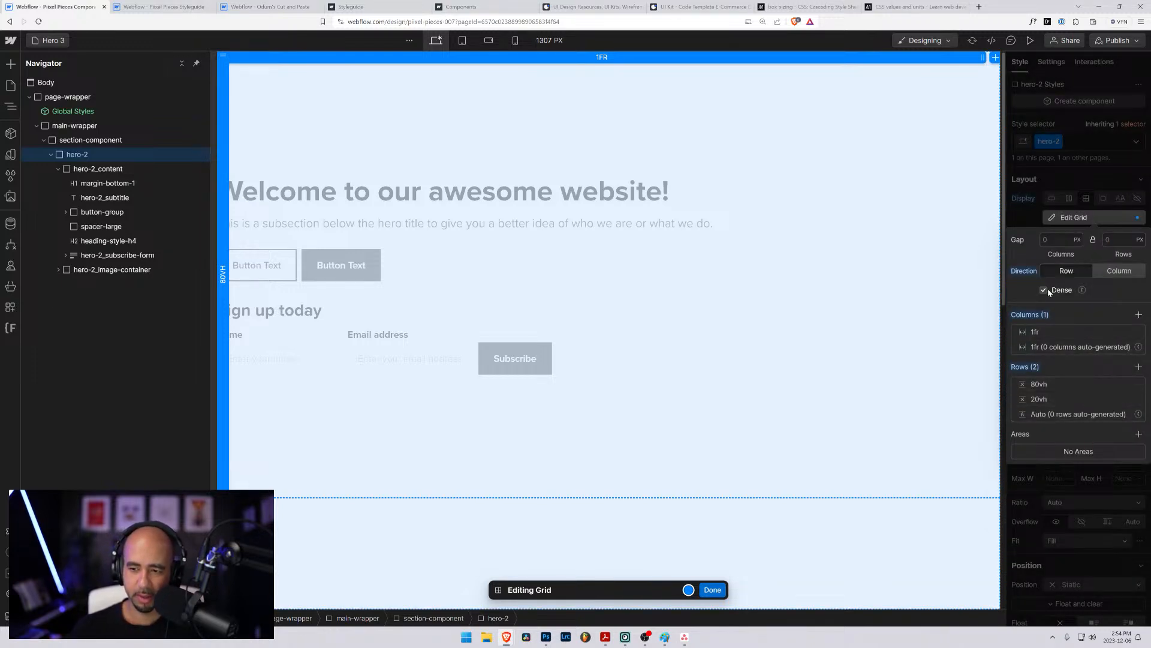
click(712, 589)
scroll(678, 498, down, 3)
scroll(660, 480, up, 3)
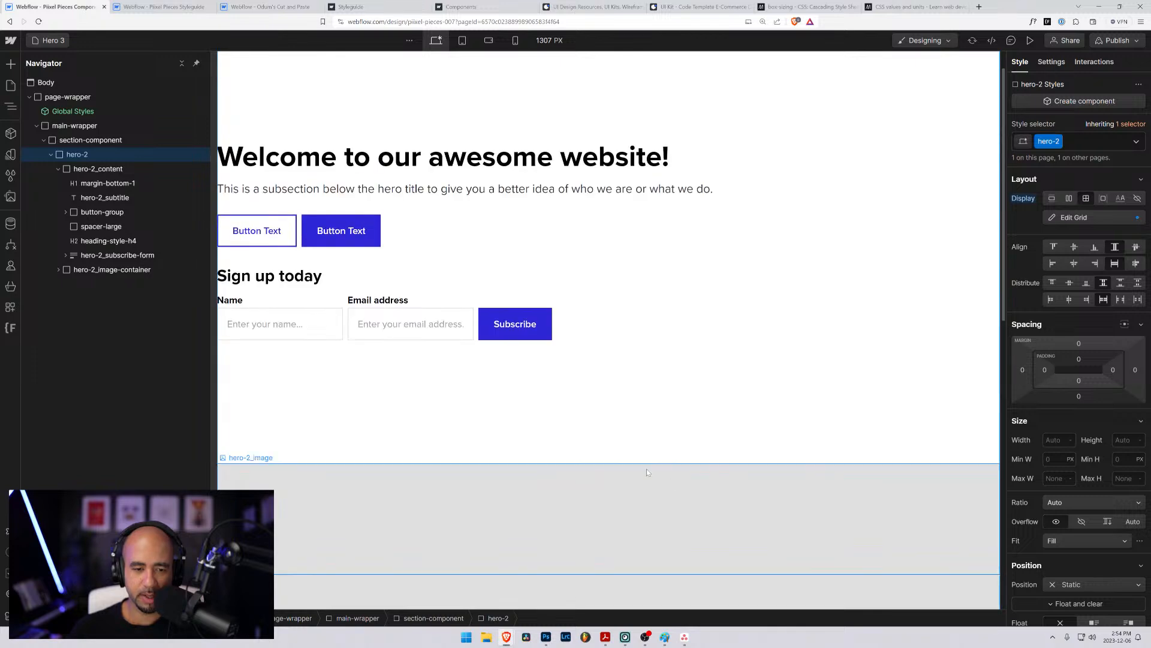
- Delete the hero-2_image placeholder, keeping its hero-2_image-container in the grid's second row
click(444, 514)
scroll(444, 518, down, 2)
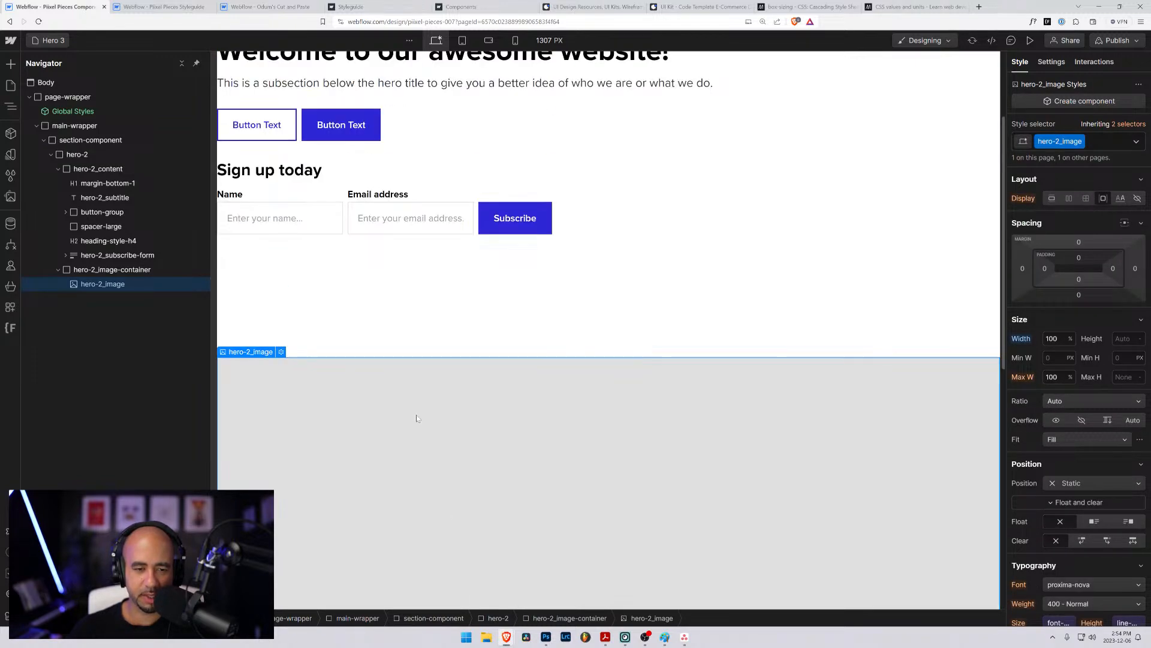
click(109, 274)
click(99, 287)
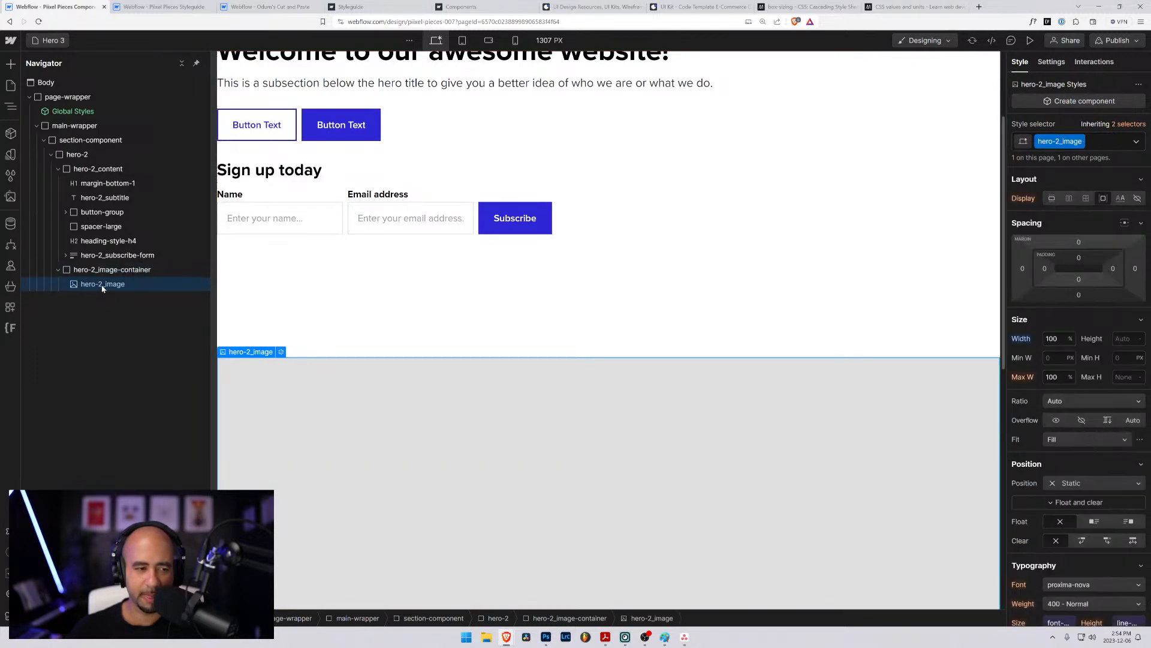
key(Delete)
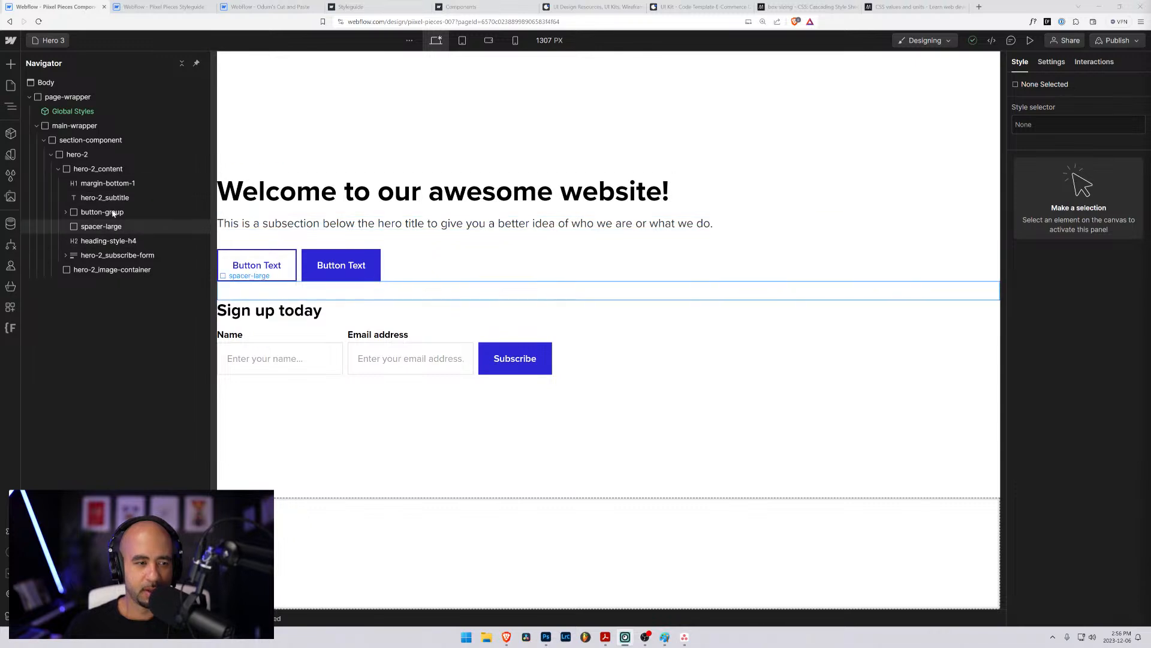
- Examine the style settings of section-component, hero-2 and hero-2_image-container on the Hero 3 page
click(57, 168)
click(73, 157)
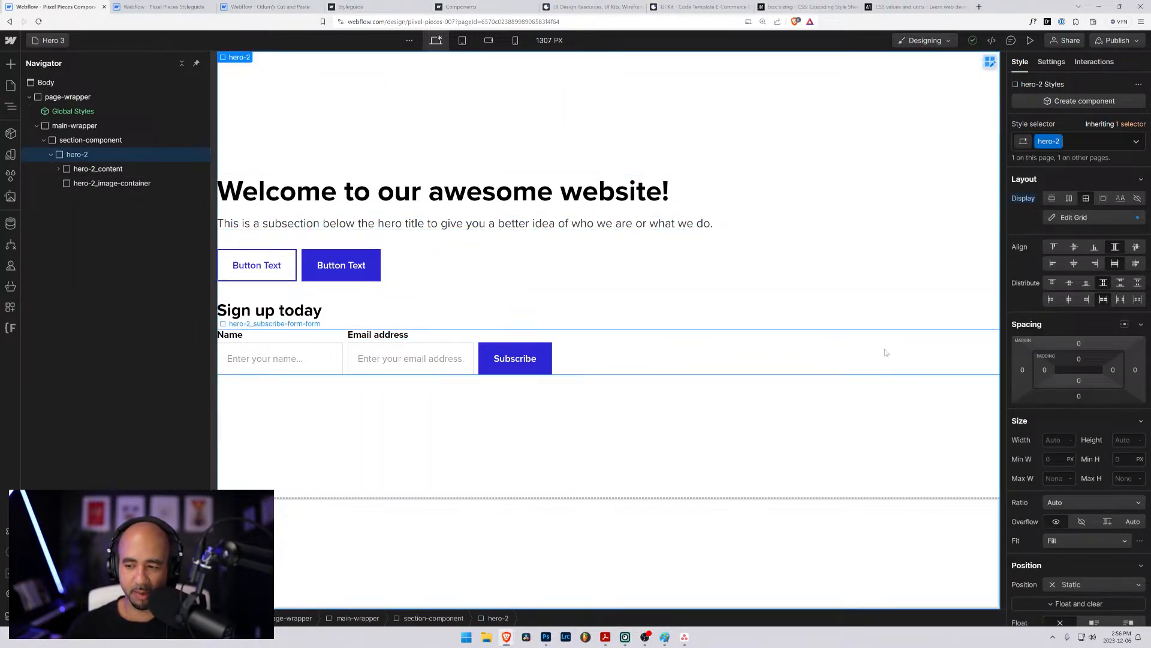
click(94, 142)
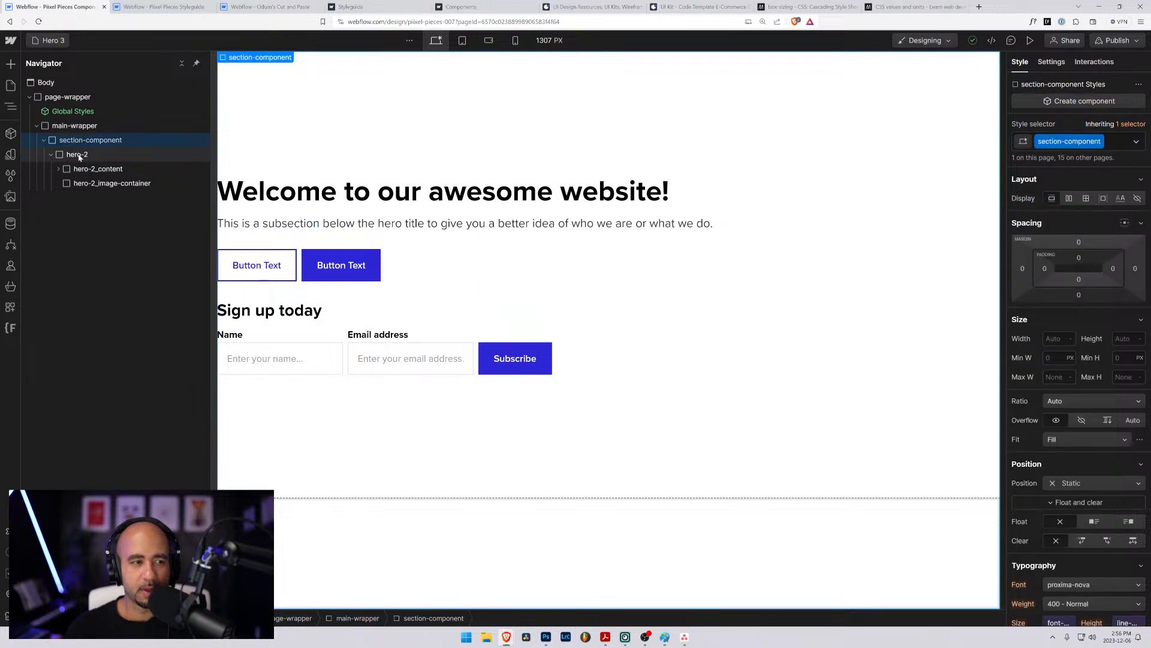
click(81, 155)
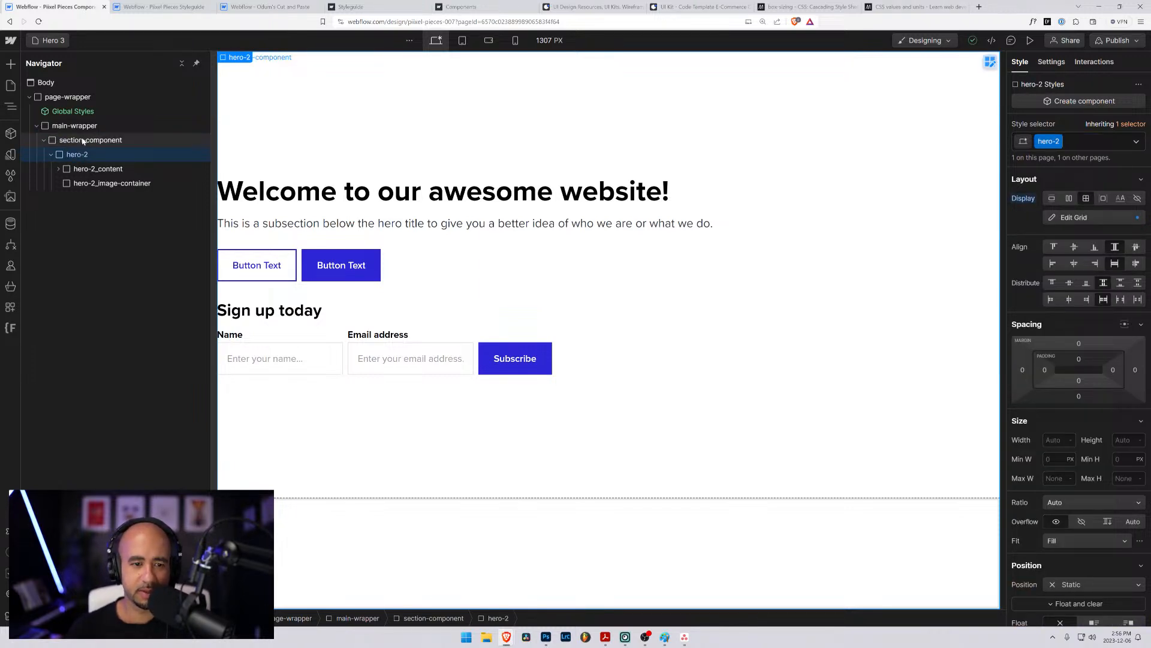
click(84, 184)
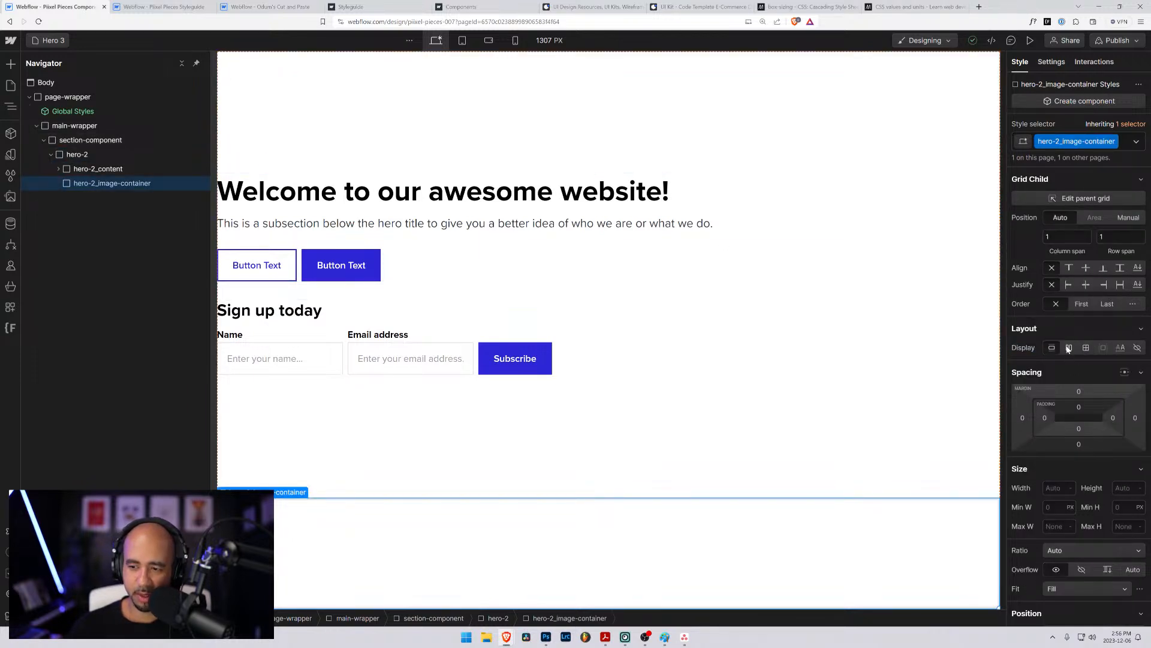
scroll(1068, 348, down, 10)
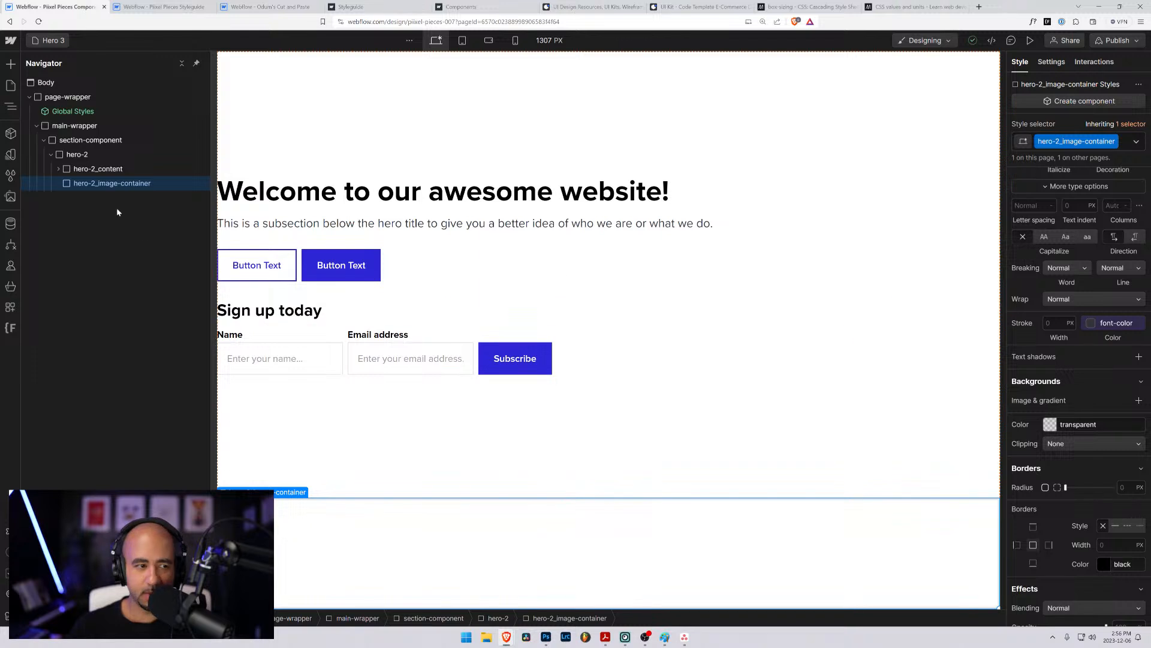
click(66, 154)
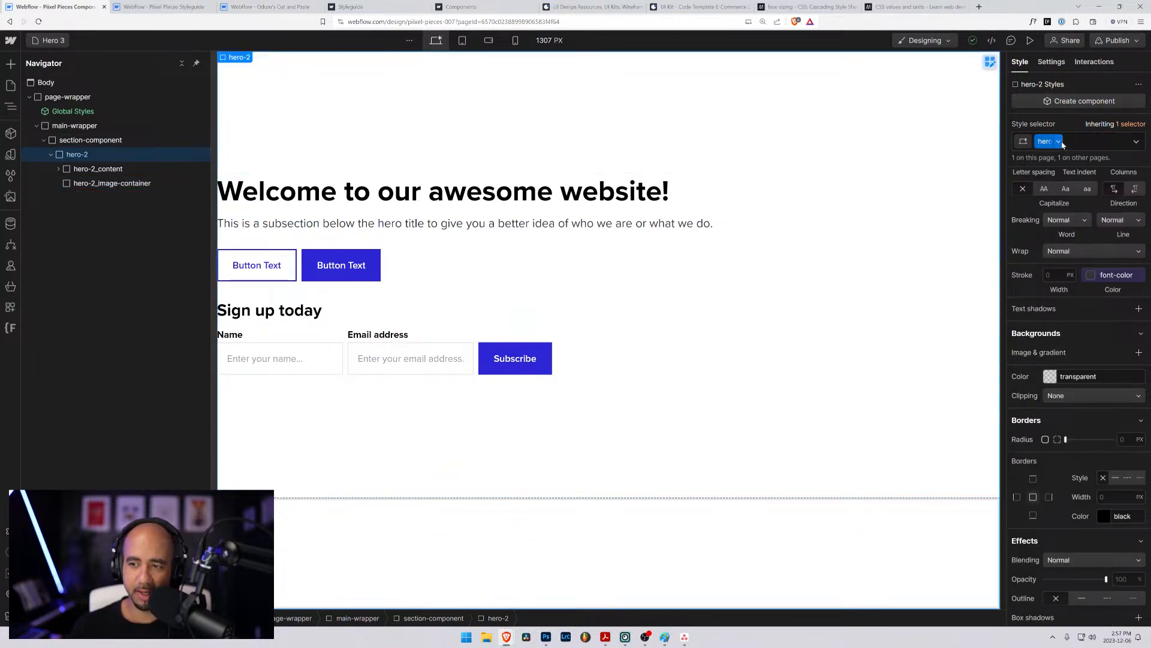
scroll(1103, 497, down, 3)
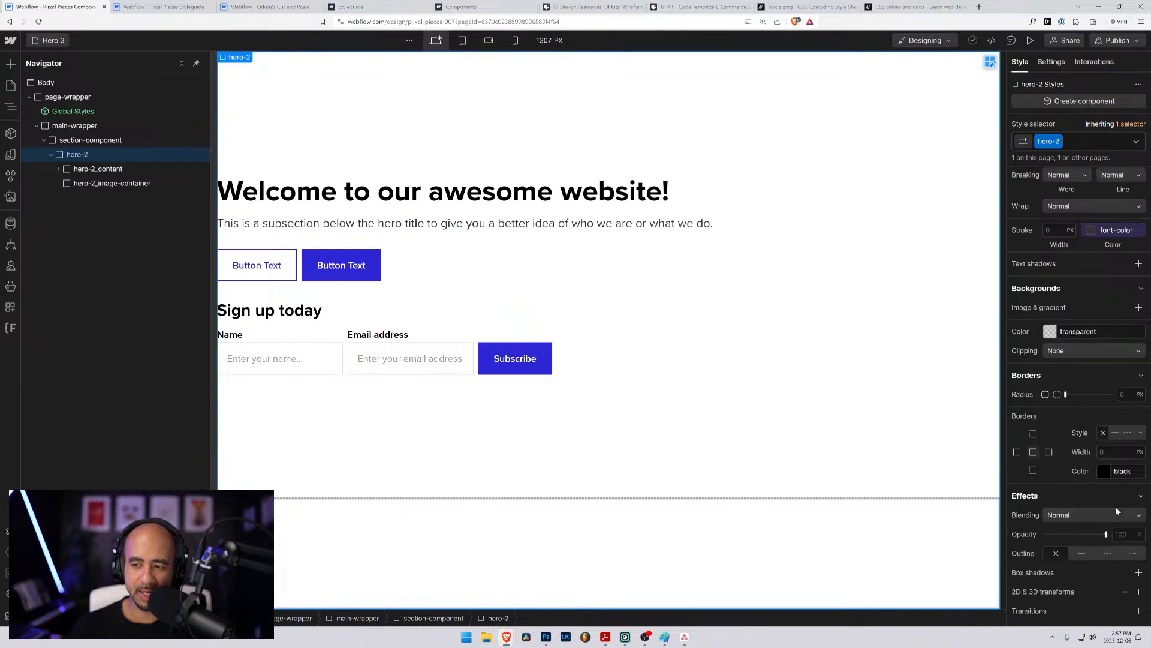
scroll(1097, 479, up, 15)
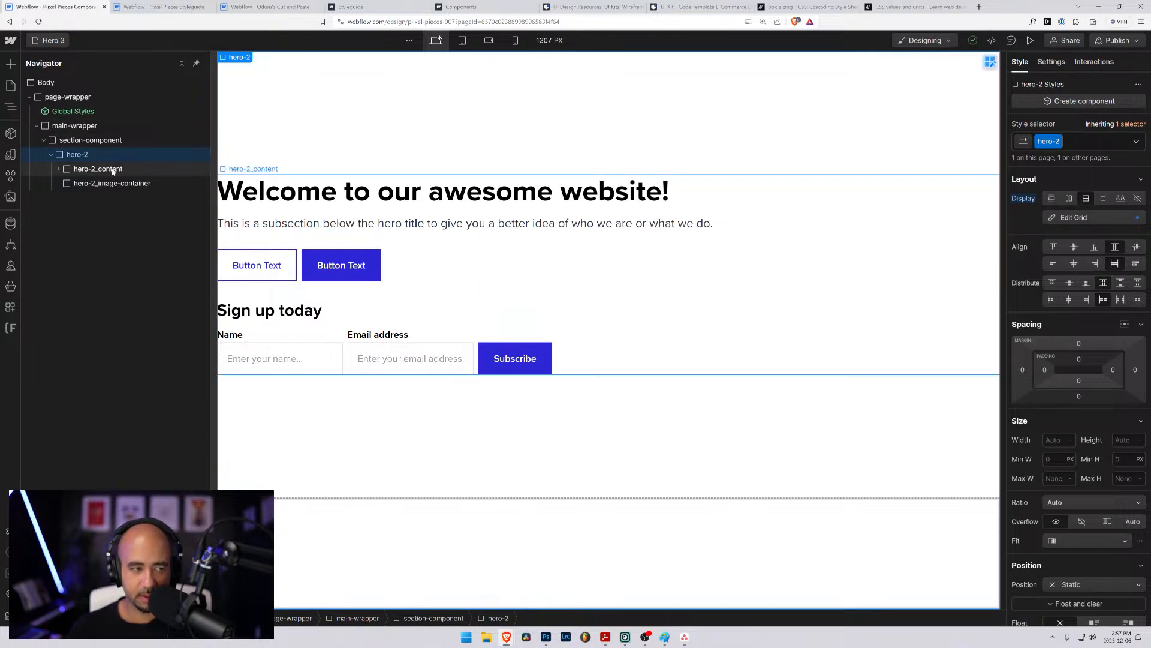
- Check how the shared hero-2 class displays on the Hero 2 page, return to Hero 3 and try to undo the last change
click(48, 40)
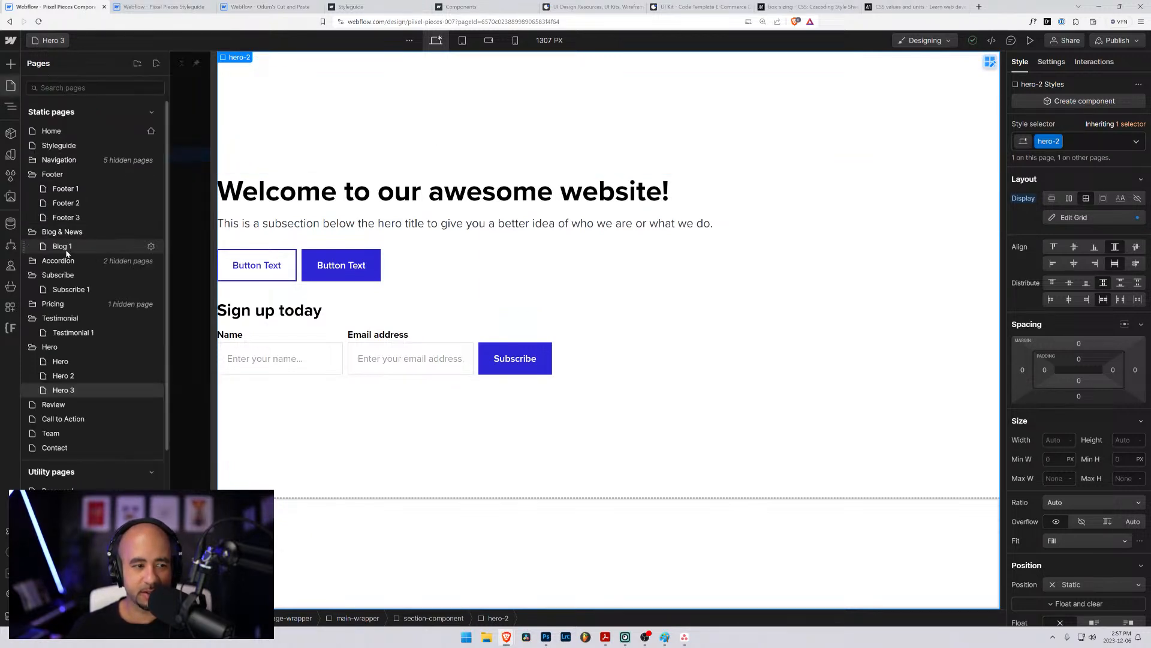
click(75, 377)
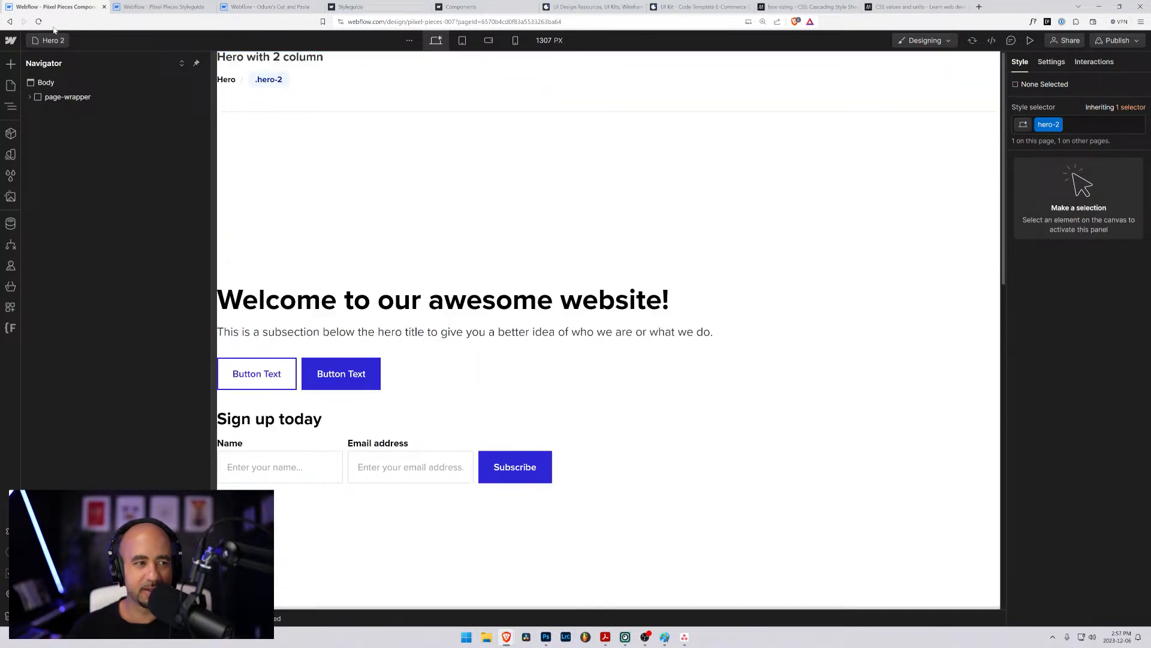
click(48, 40)
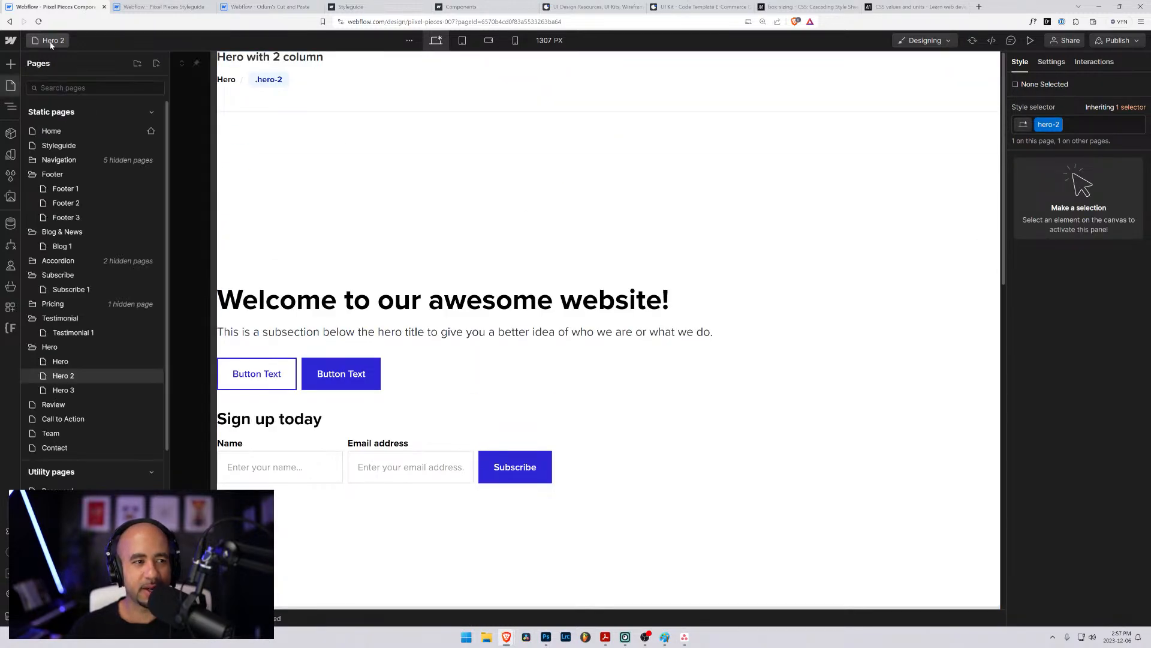
click(75, 390)
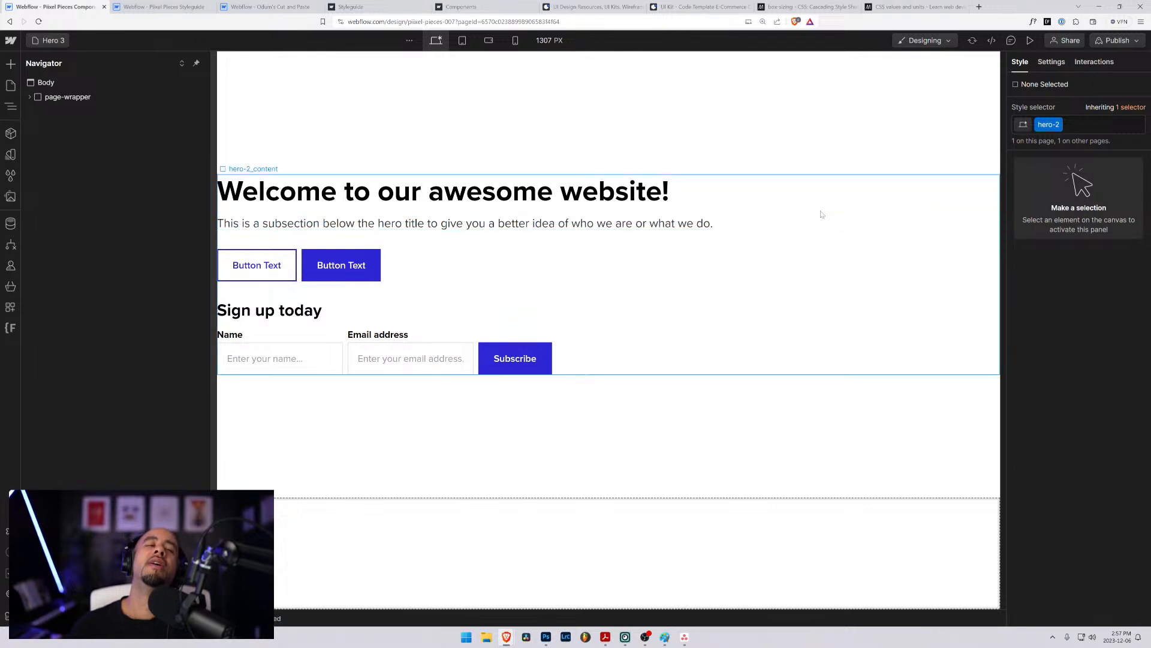
key(ctrl+z)
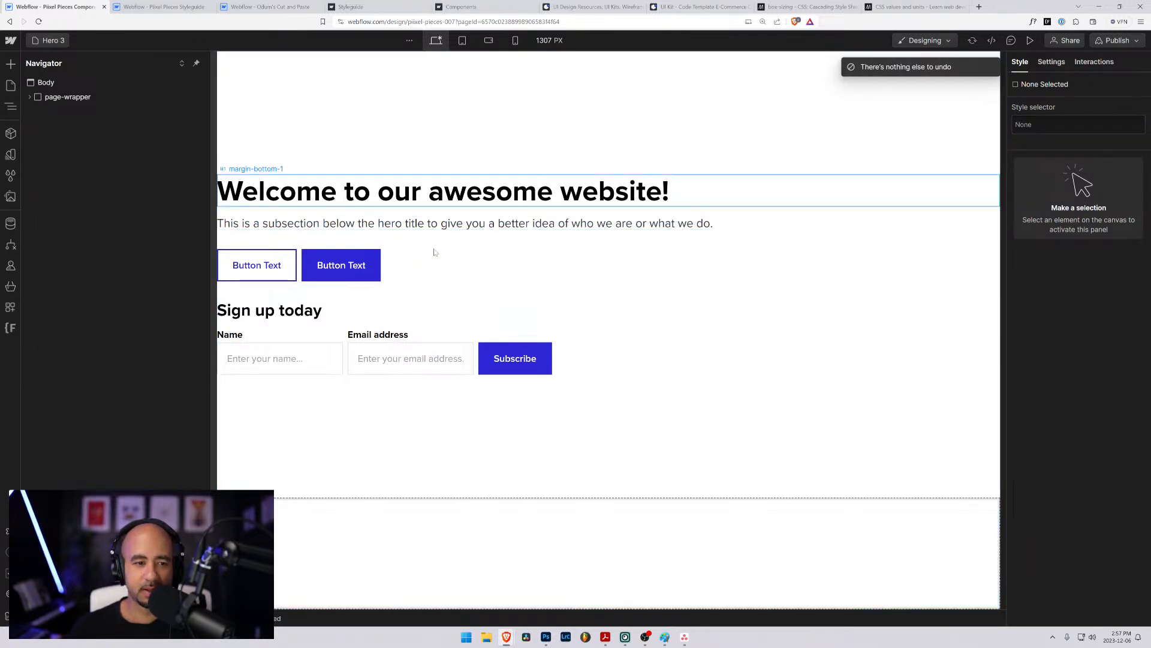
- Open the Hero 2 page and reset the display setting of the hero-2 element
click(600, 192)
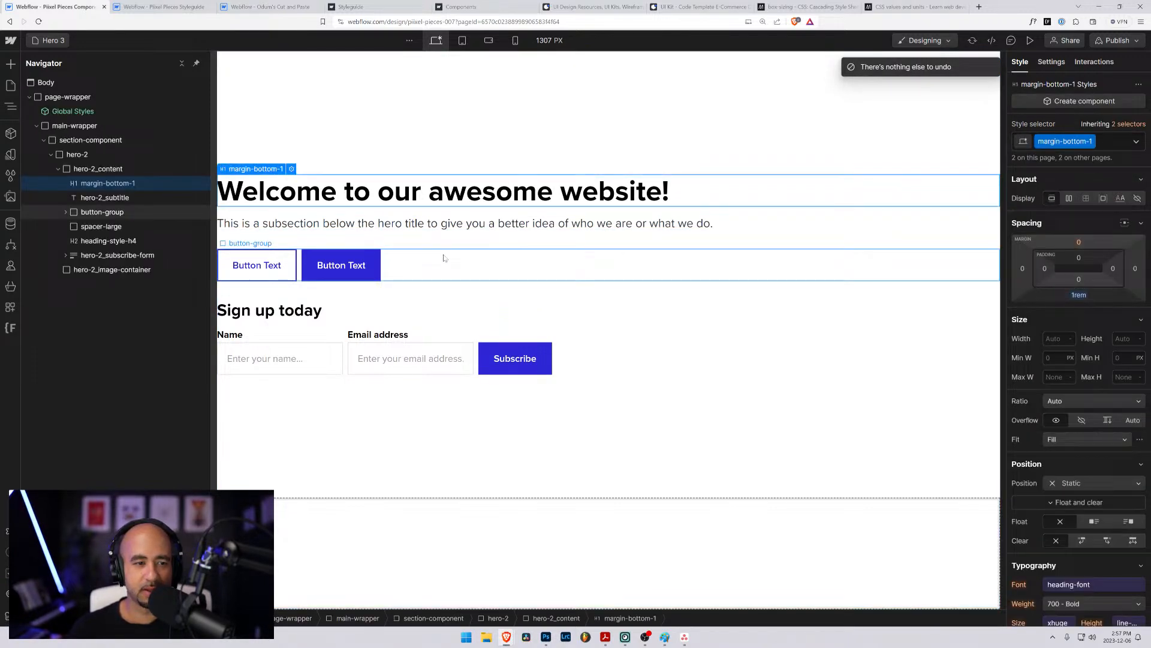
click(50, 42)
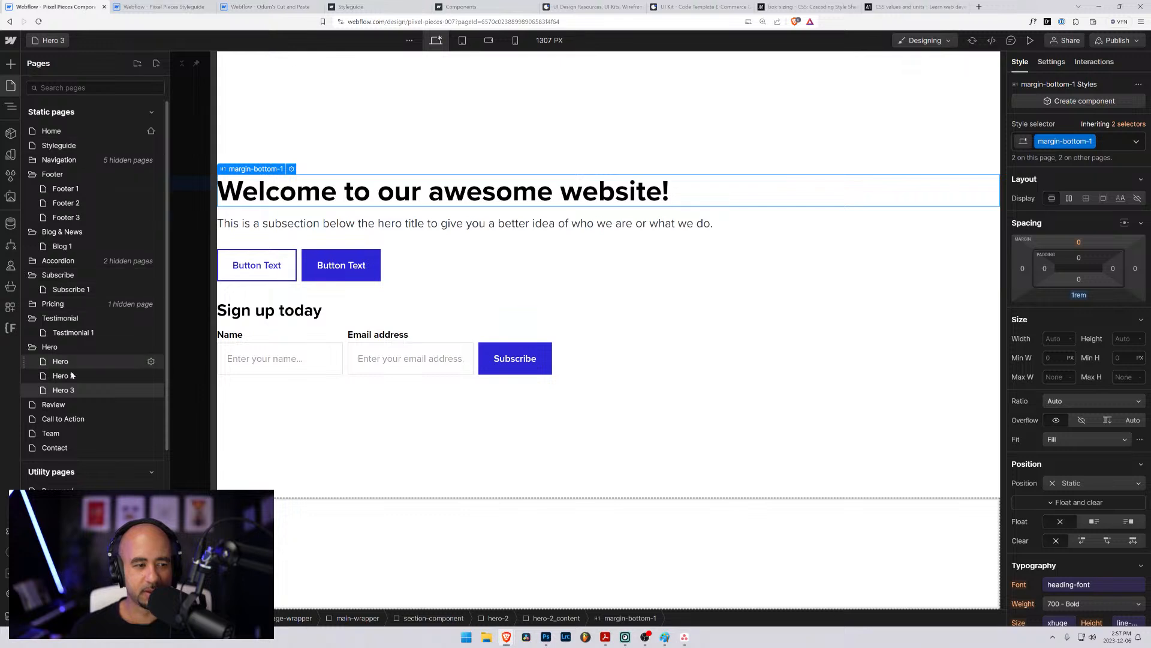
click(63, 376)
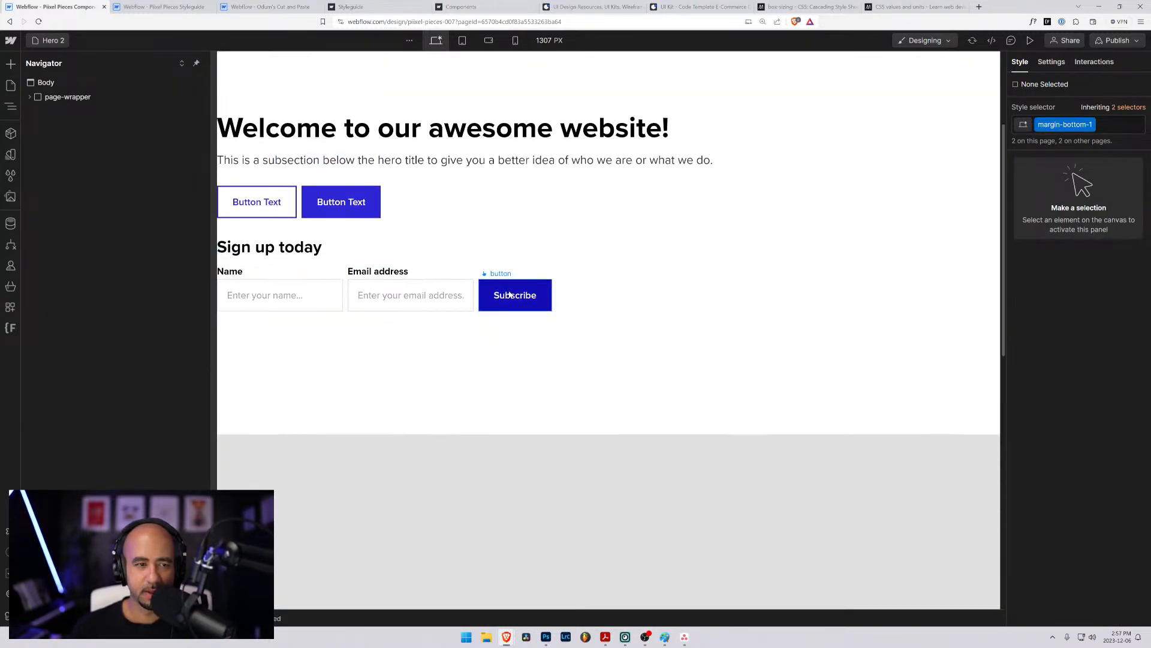
click(423, 228)
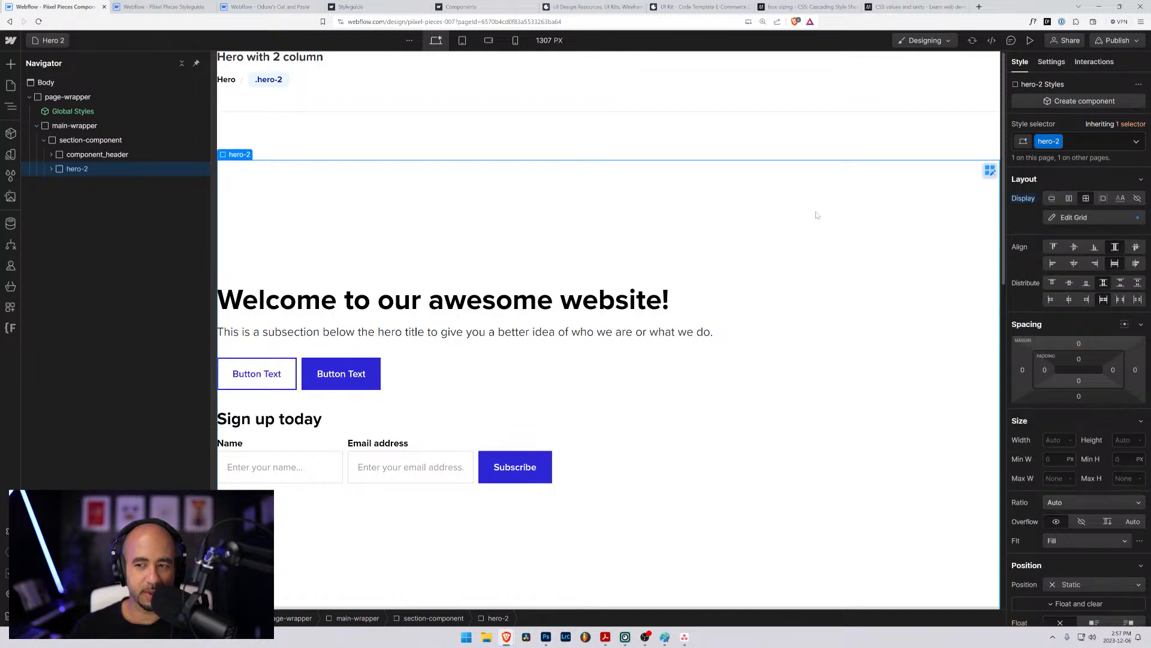
alt+click(1023, 200)
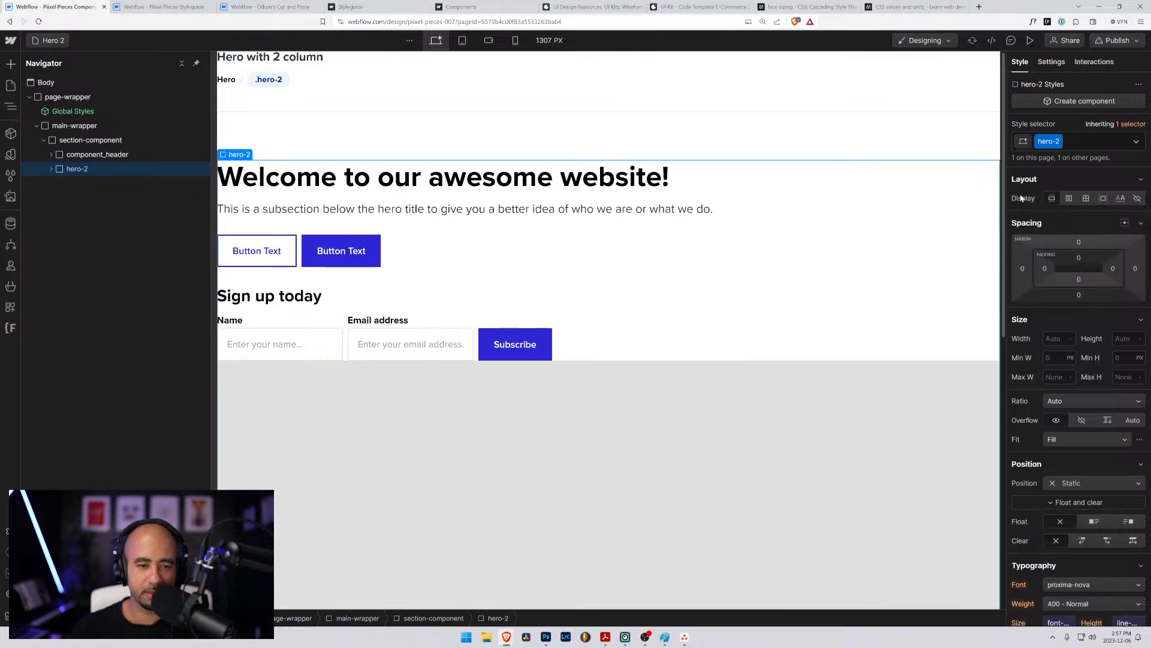
- Set the hero-2 element's display to grid with a 3rem gap between columns and rows
click(51, 169)
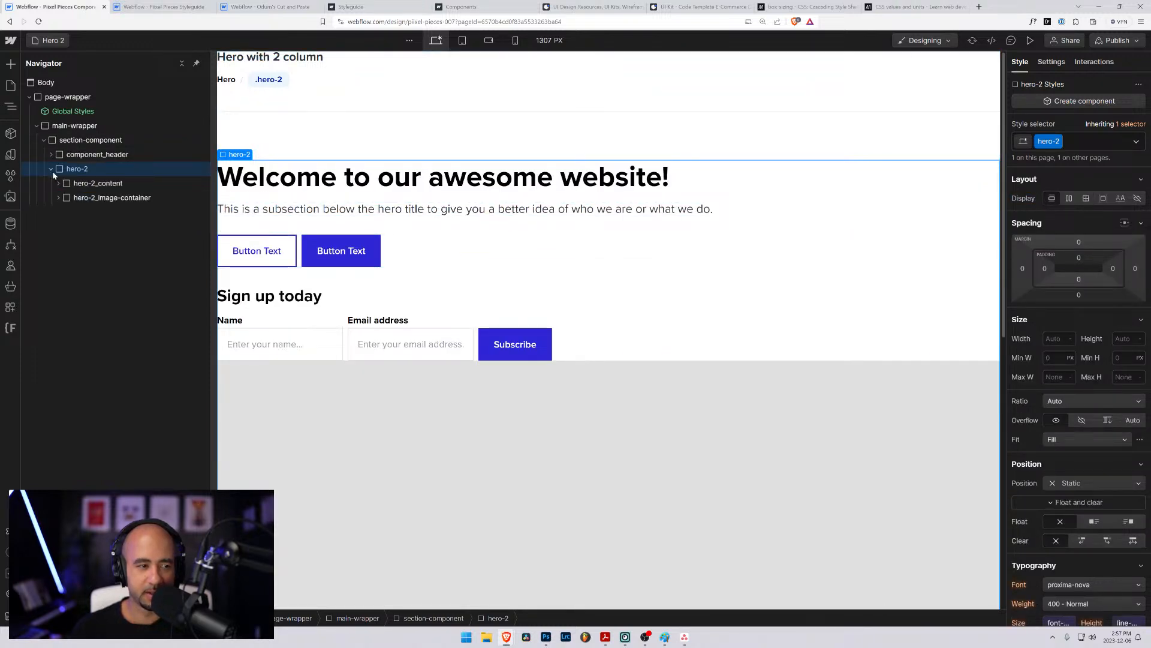
click(81, 197)
click(78, 183)
click(74, 171)
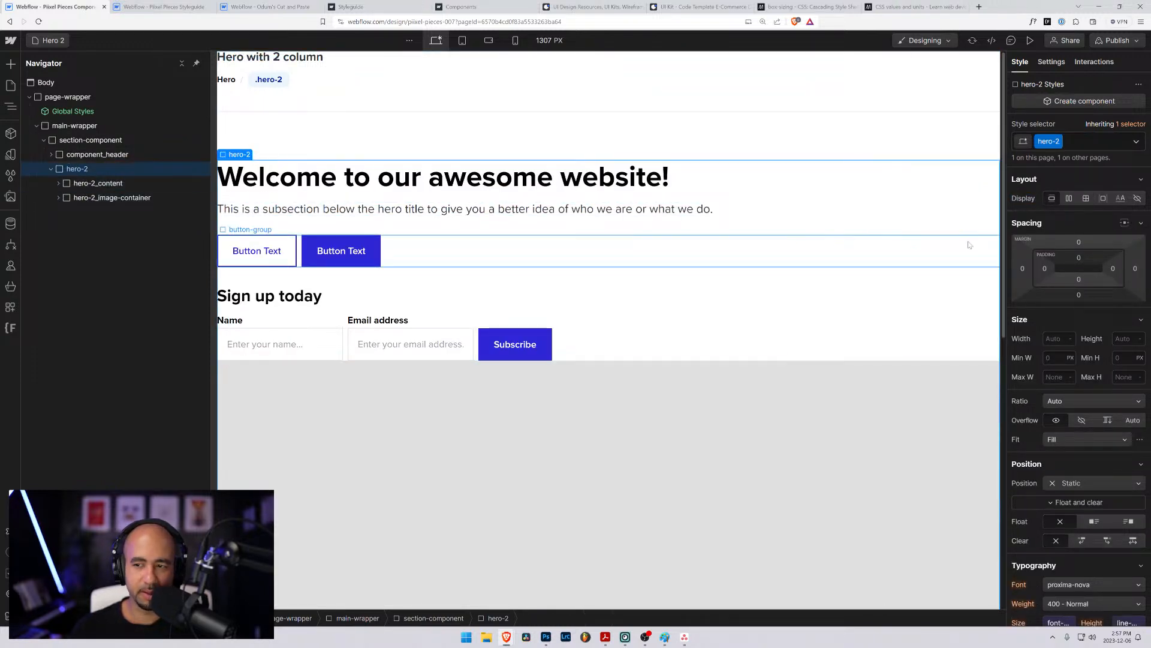
click(1085, 201)
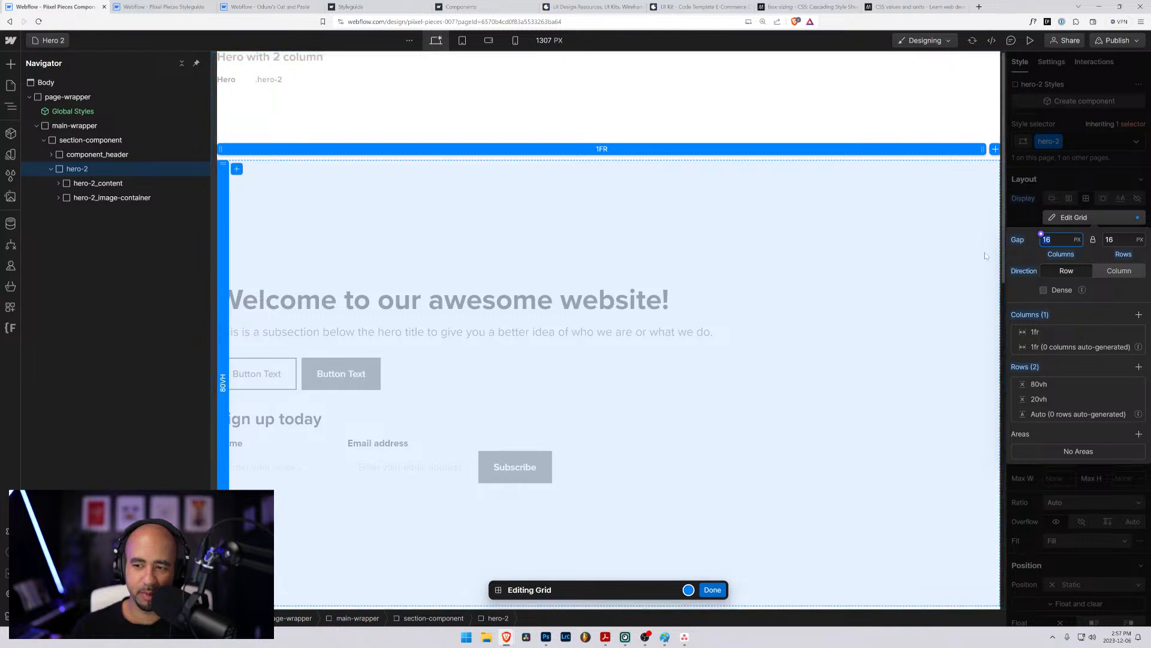
text(3rem)
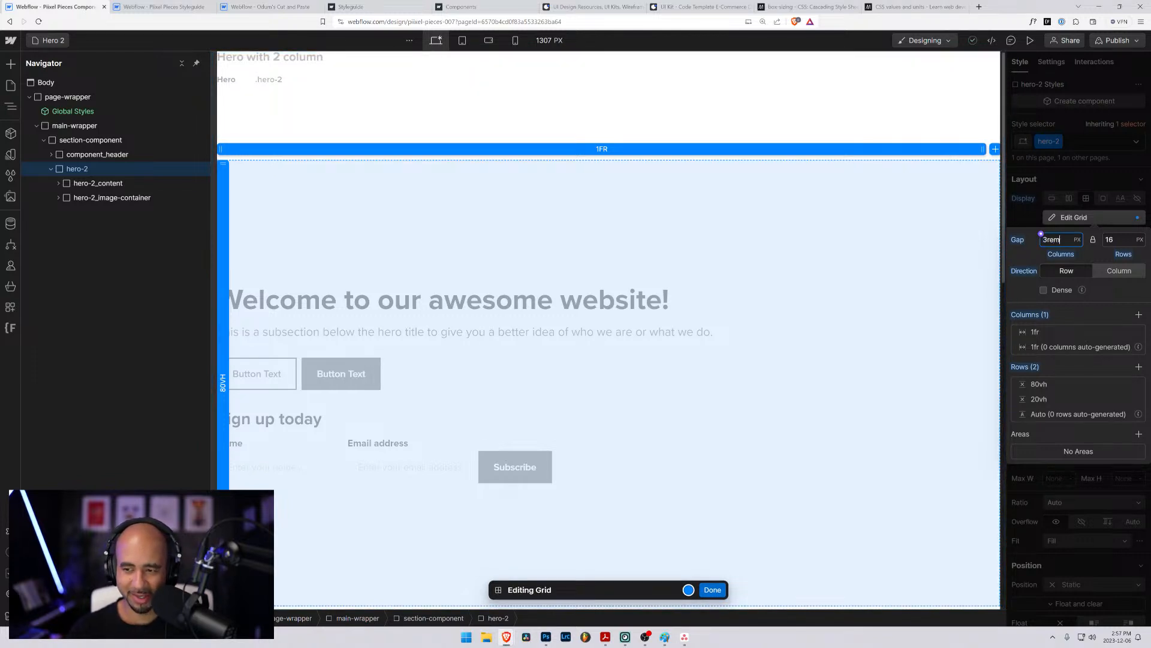
key(Return)
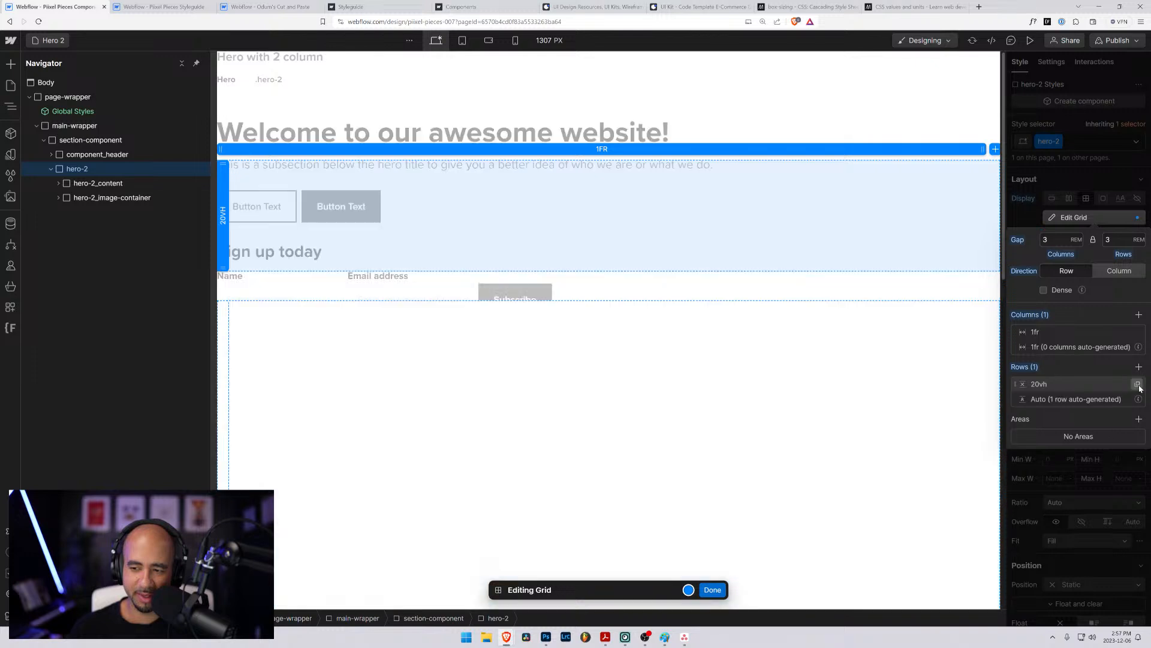
- Try to remove the fixed-height 20vh rows from the hero-2 grid
click(1138, 384)
click(1138, 385)
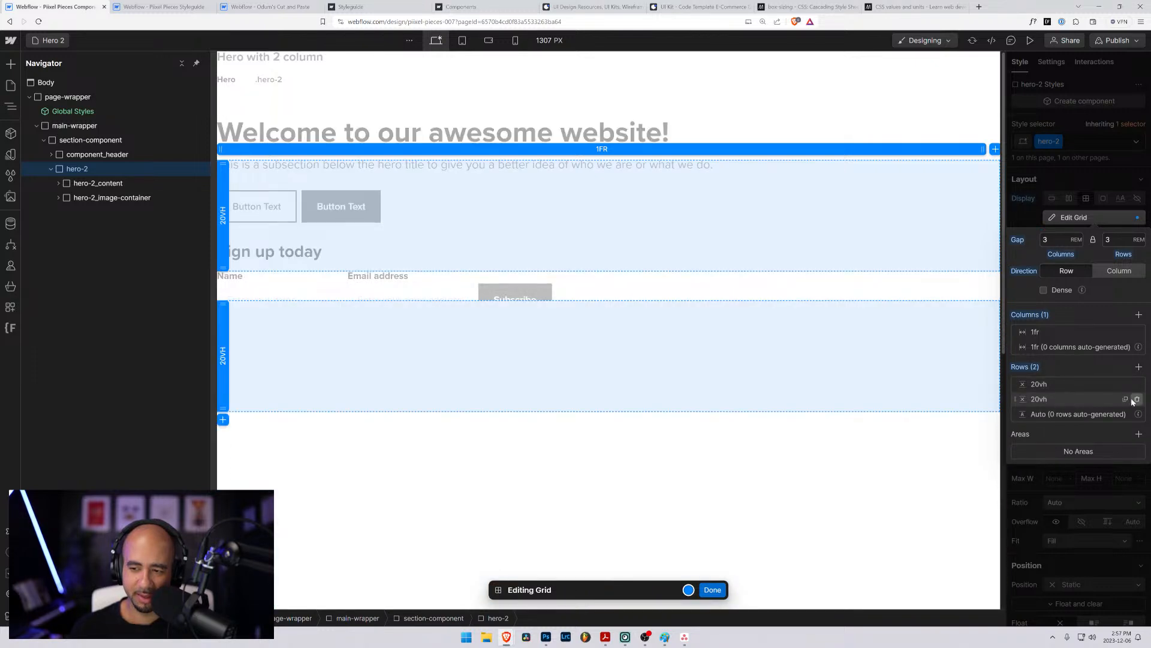
click(1136, 400)
click(1044, 386)
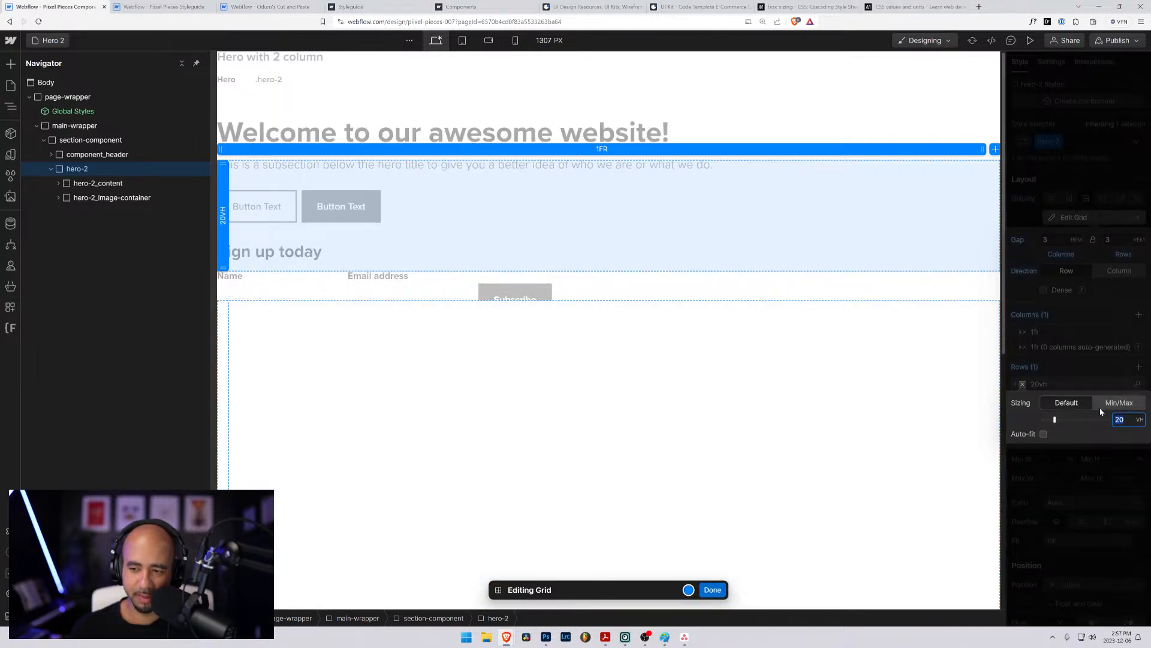
click(1050, 373)
- Restore the hero-2 grid to a single Auto row with two 1fr columns and finish editing the grid
alt+click(1019, 367)
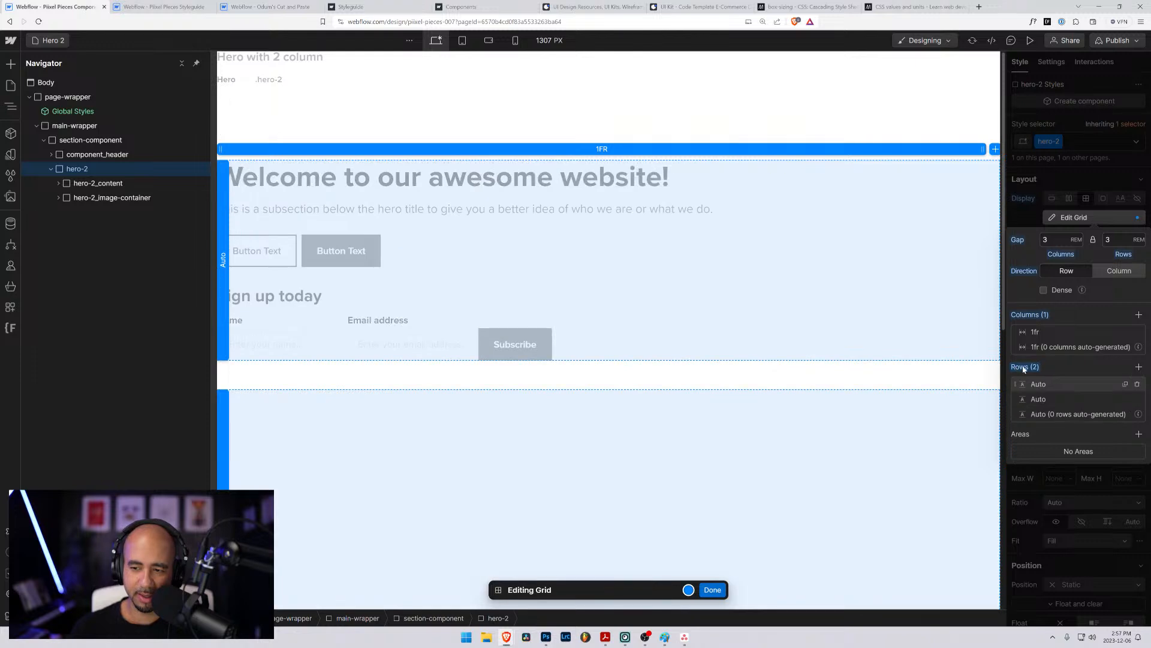
click(1137, 399)
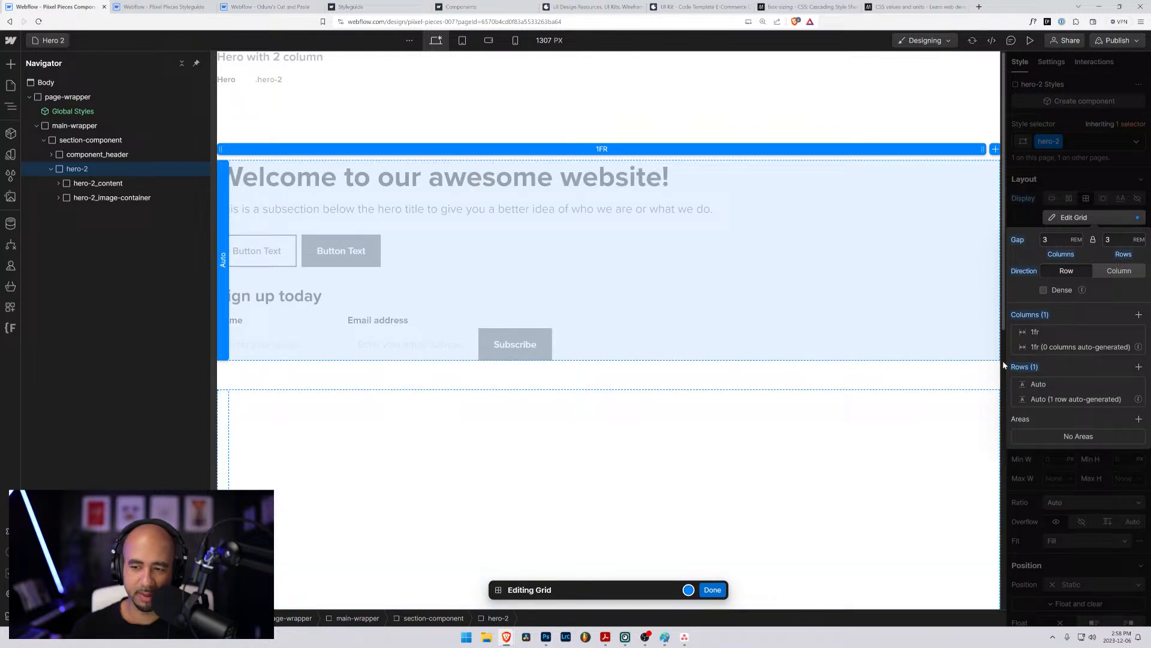
click(1139, 315)
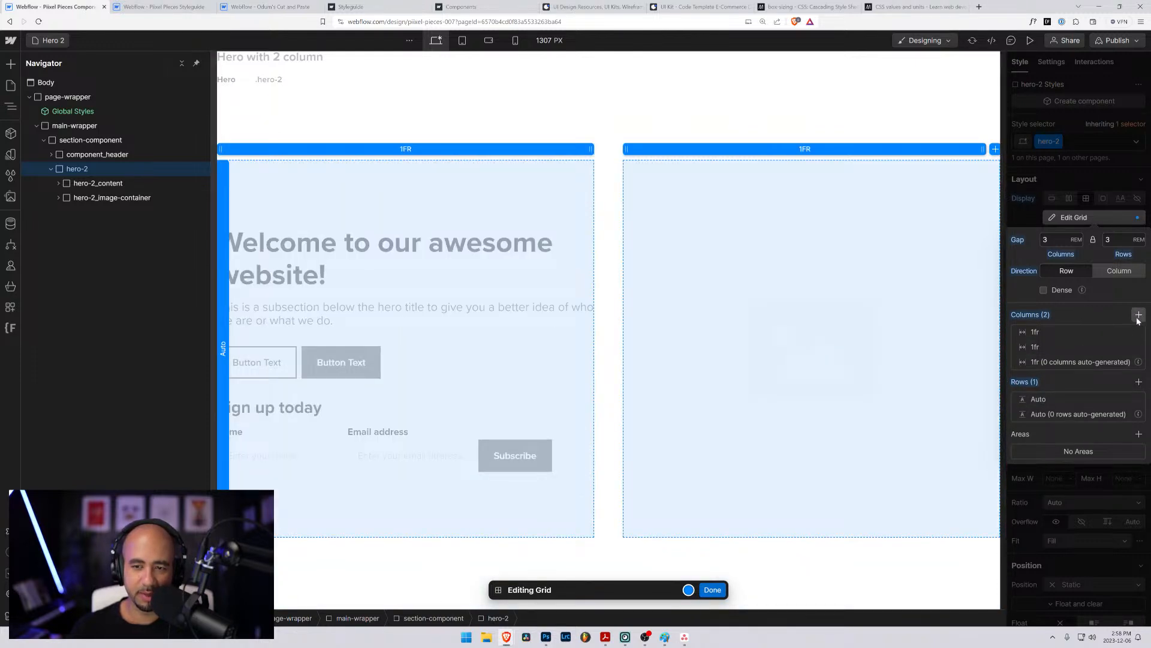
click(712, 590)
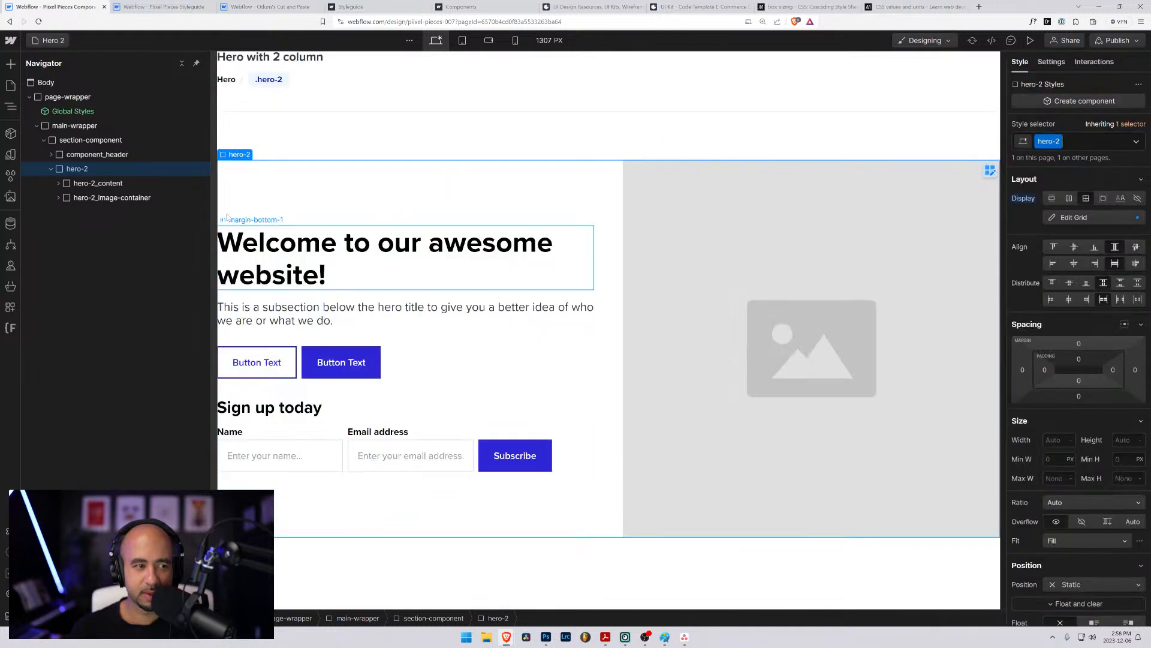
- Set the left padding of section-component to 5rem on the Hero 2 page
click(107, 154)
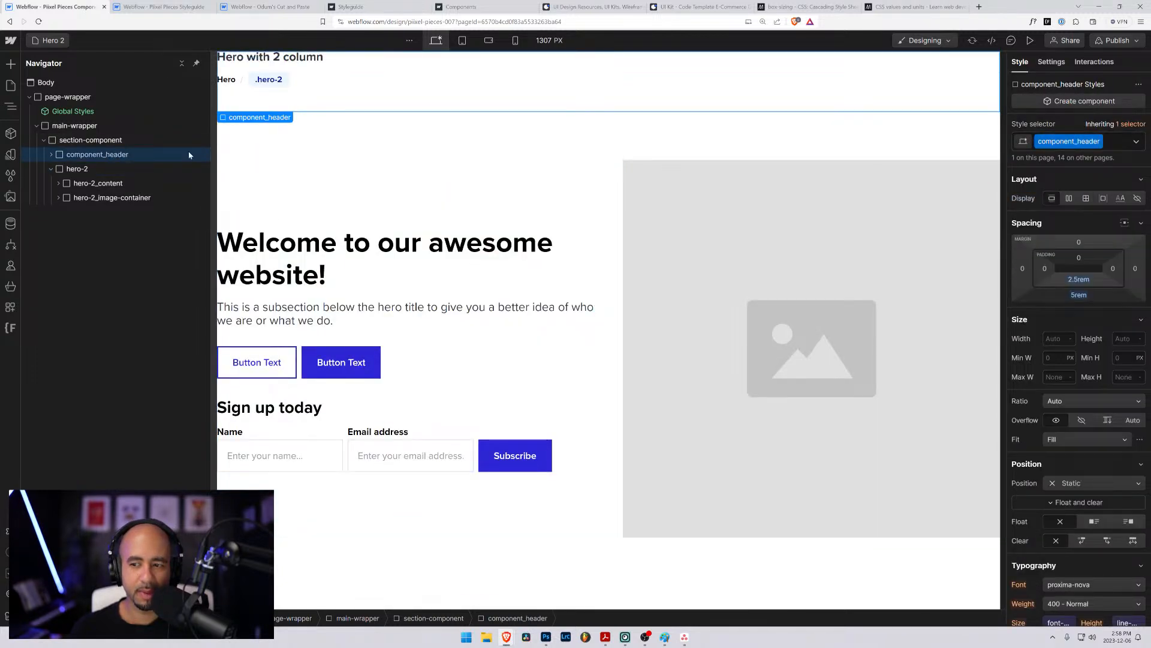
click(102, 142)
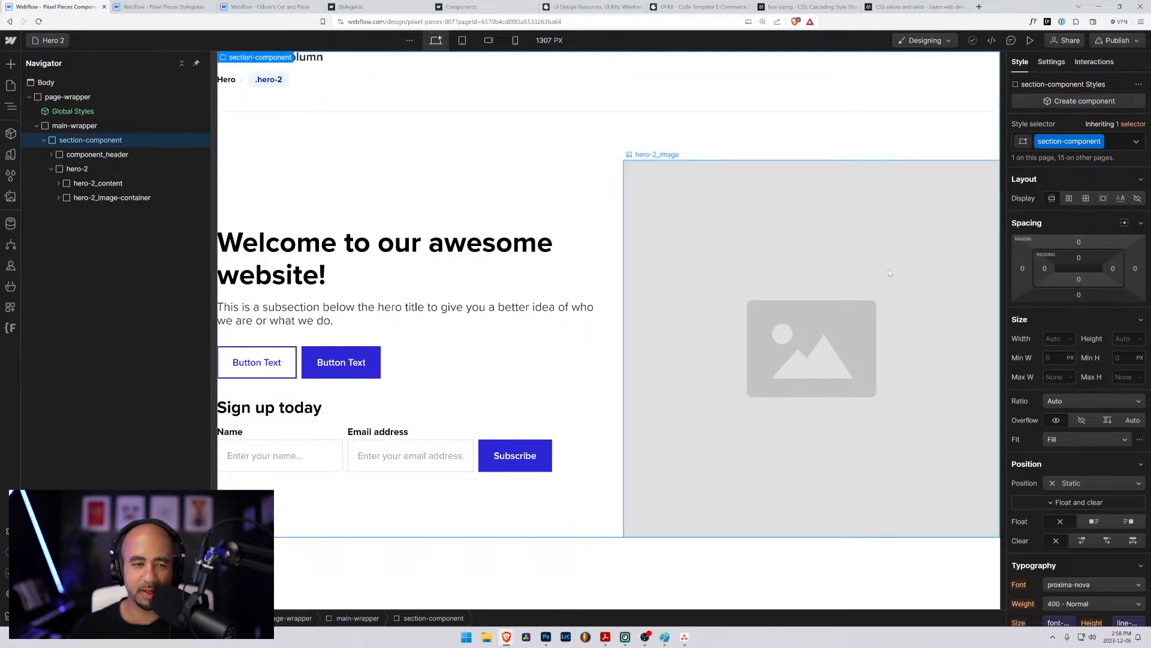
click(97, 155)
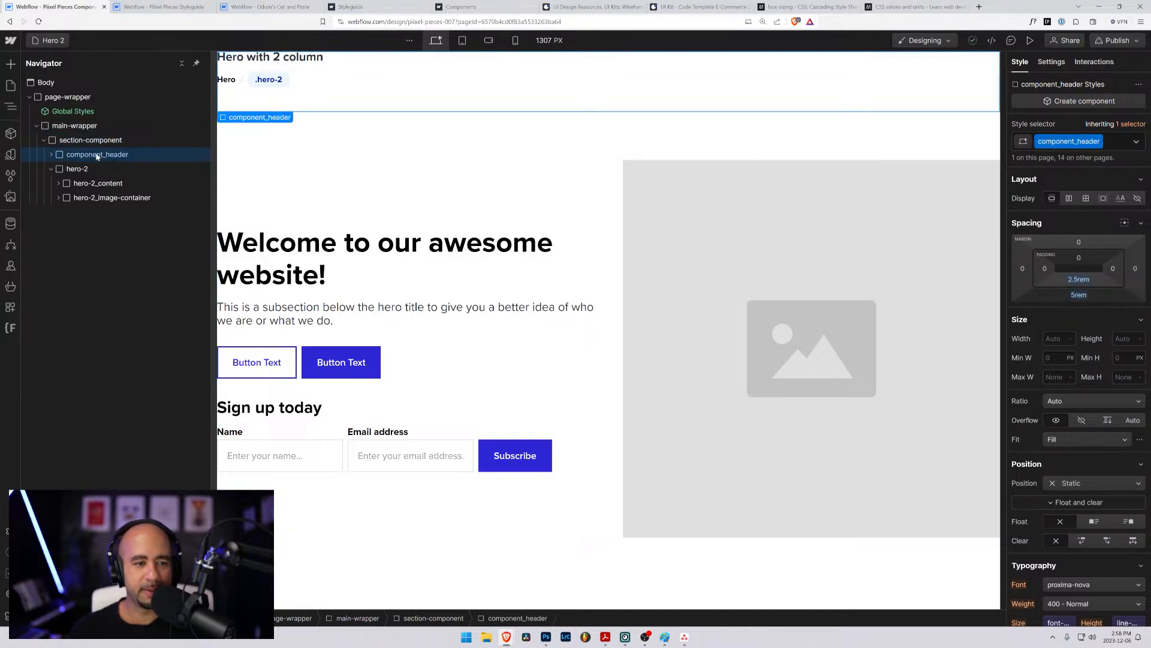
click(97, 143)
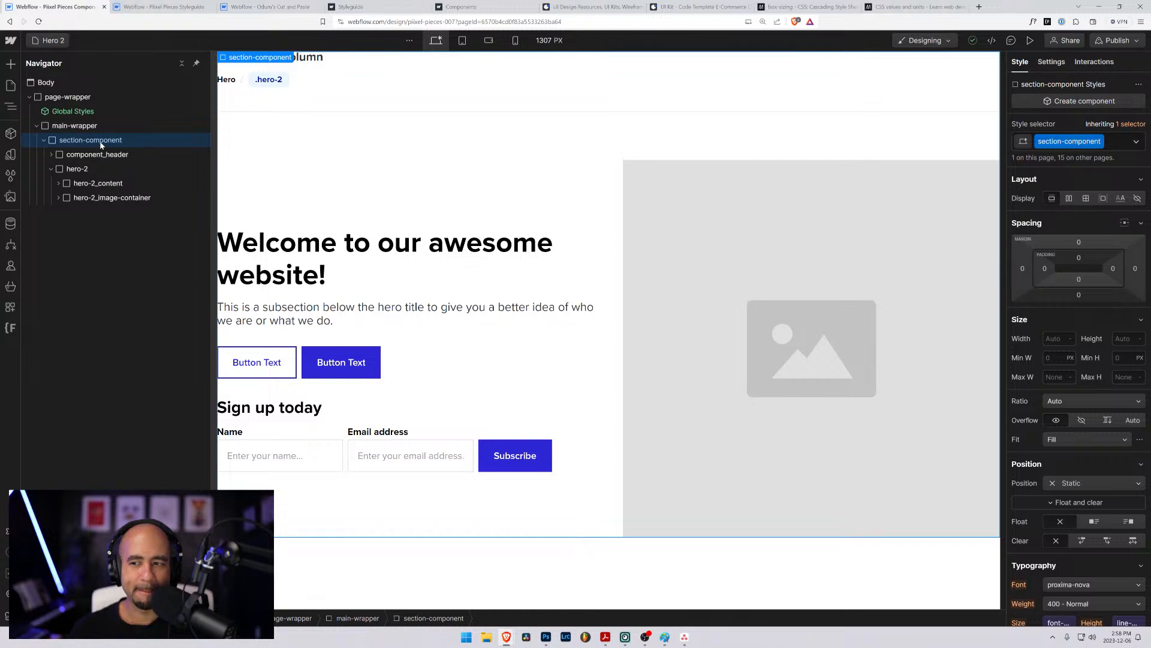
click(1044, 268)
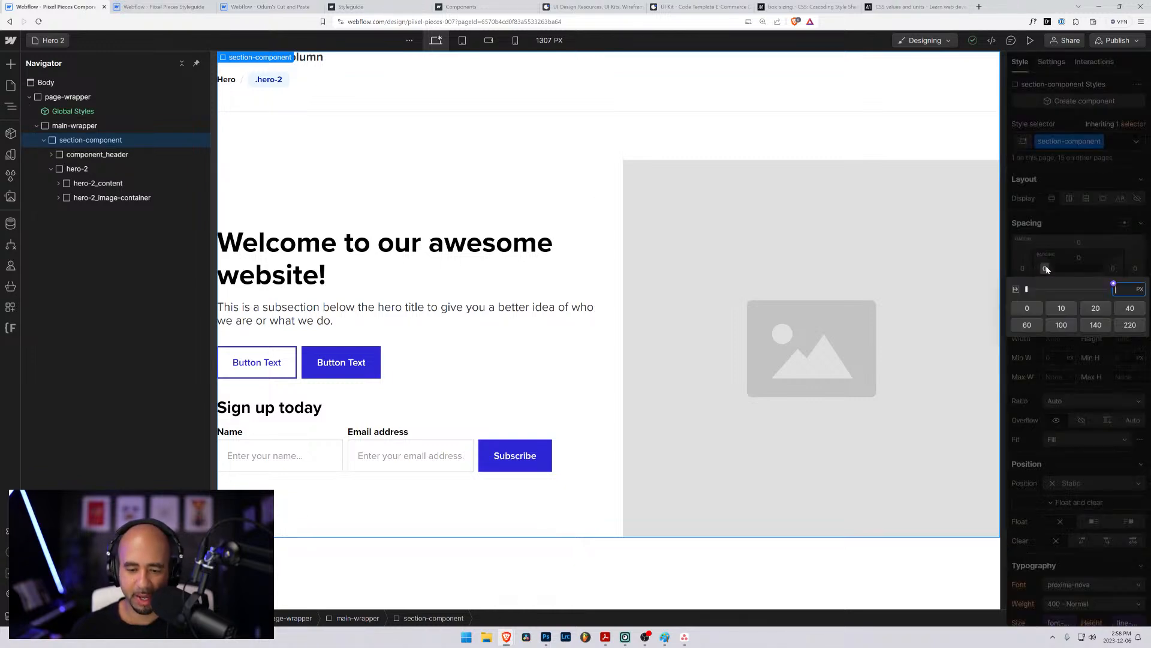
text(5rem)
key(Return)
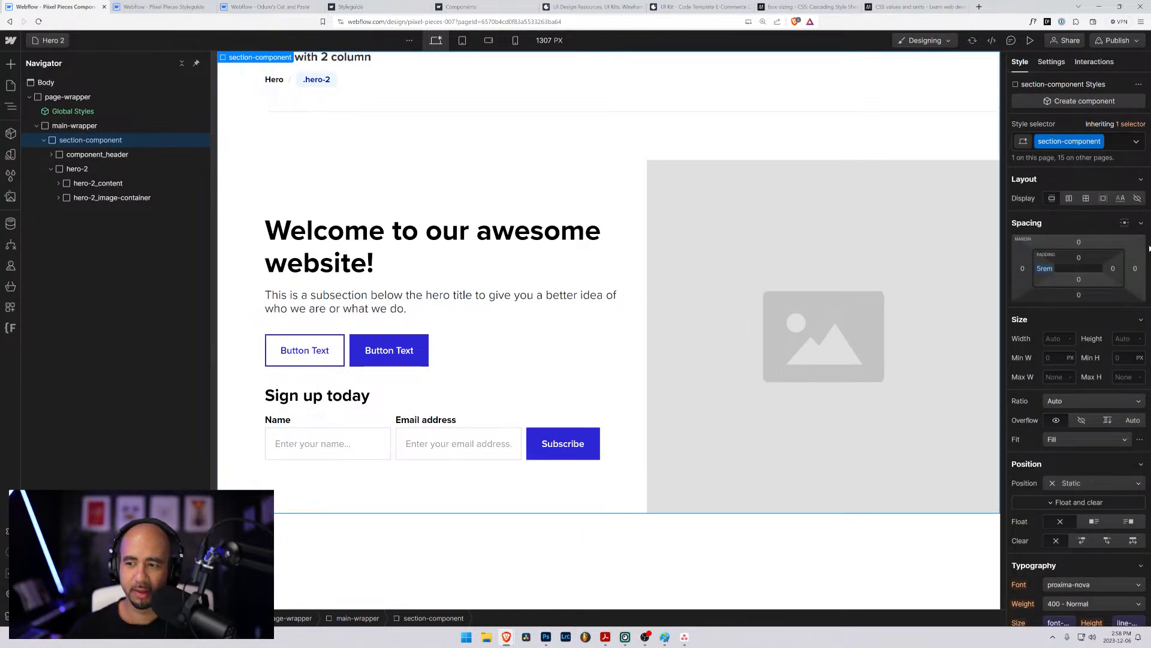
- Set section-component's right padding to 5rem and its top padding to 2.5rem
click(1113, 268)
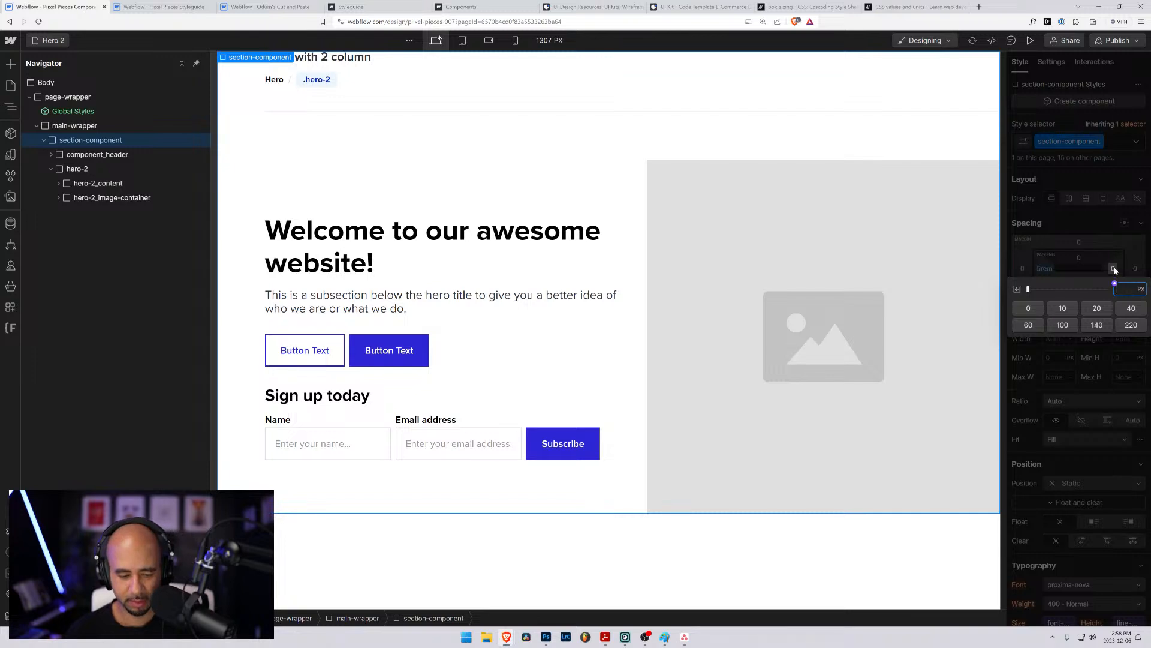
text(5rem)
key(Return)
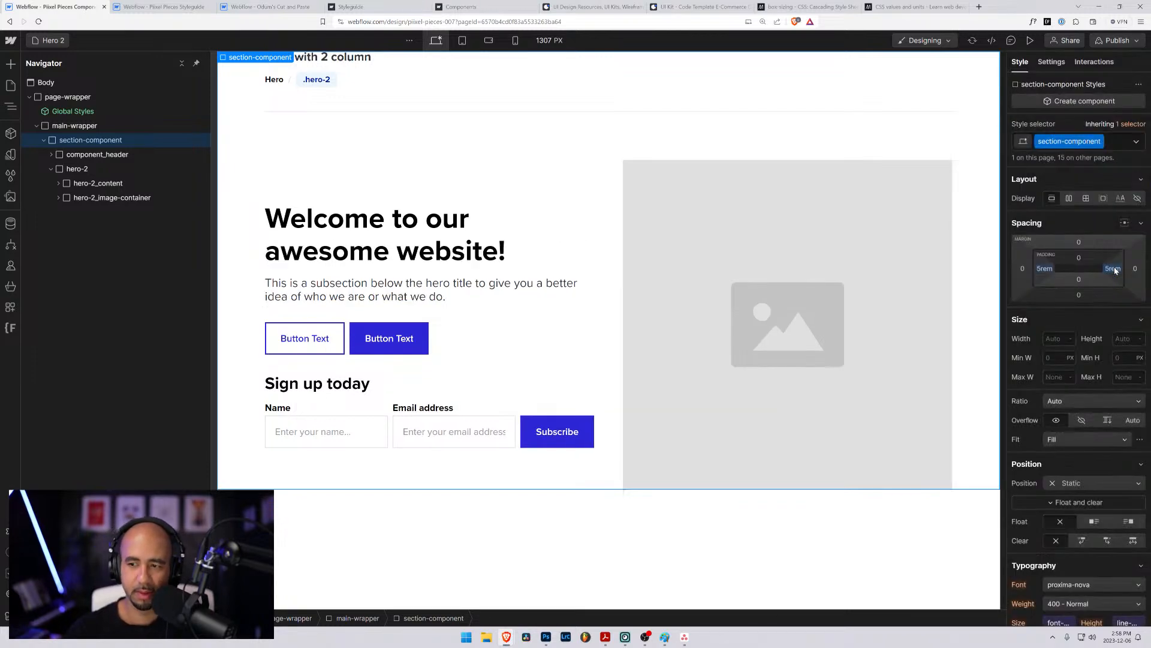
click(1078, 258)
text(2.5rem)
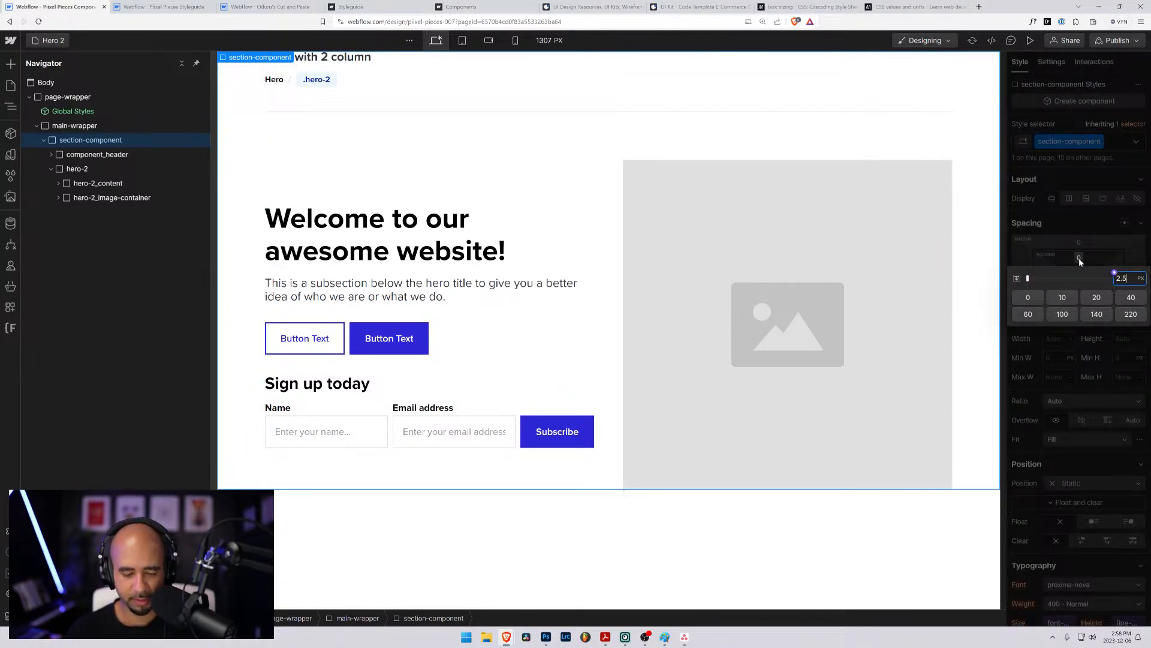
key(Return)
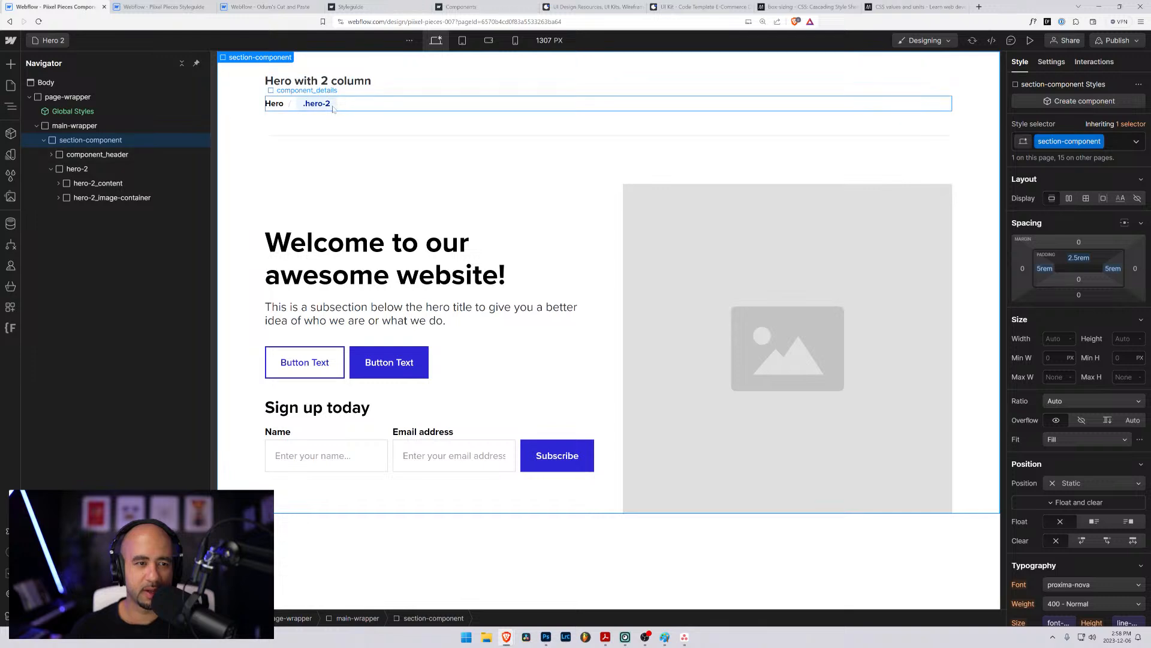
- Check the component_header and hero-2 elements on the Hero 2 page, then open the Hero 3 page
click(80, 154)
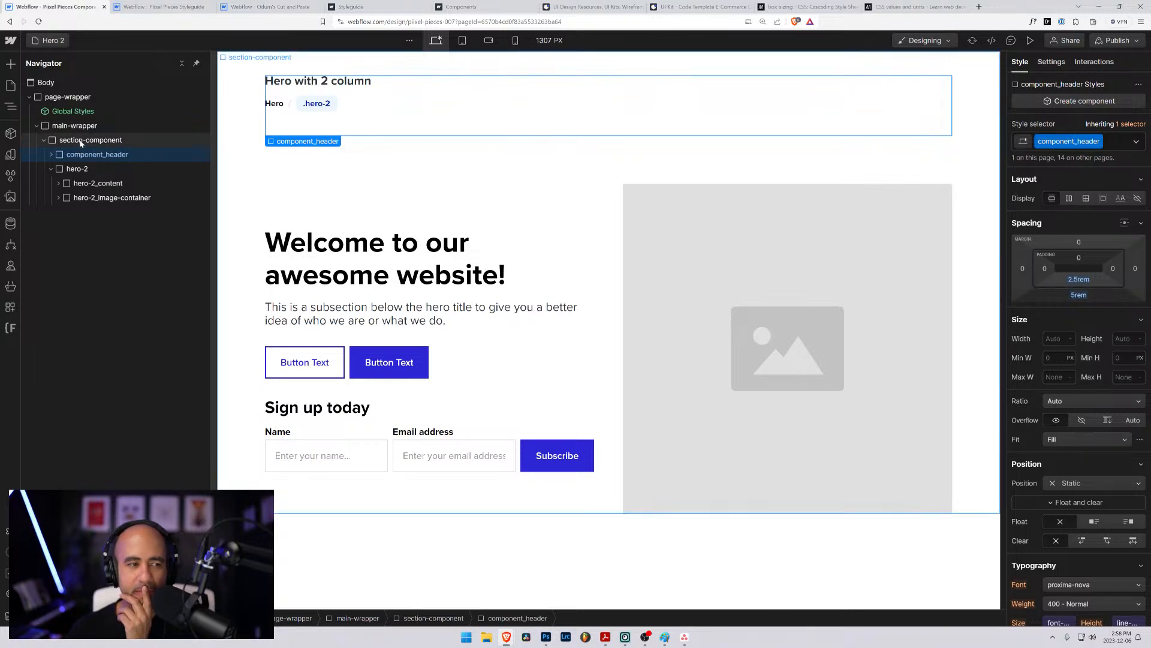
click(79, 140)
click(80, 155)
click(76, 168)
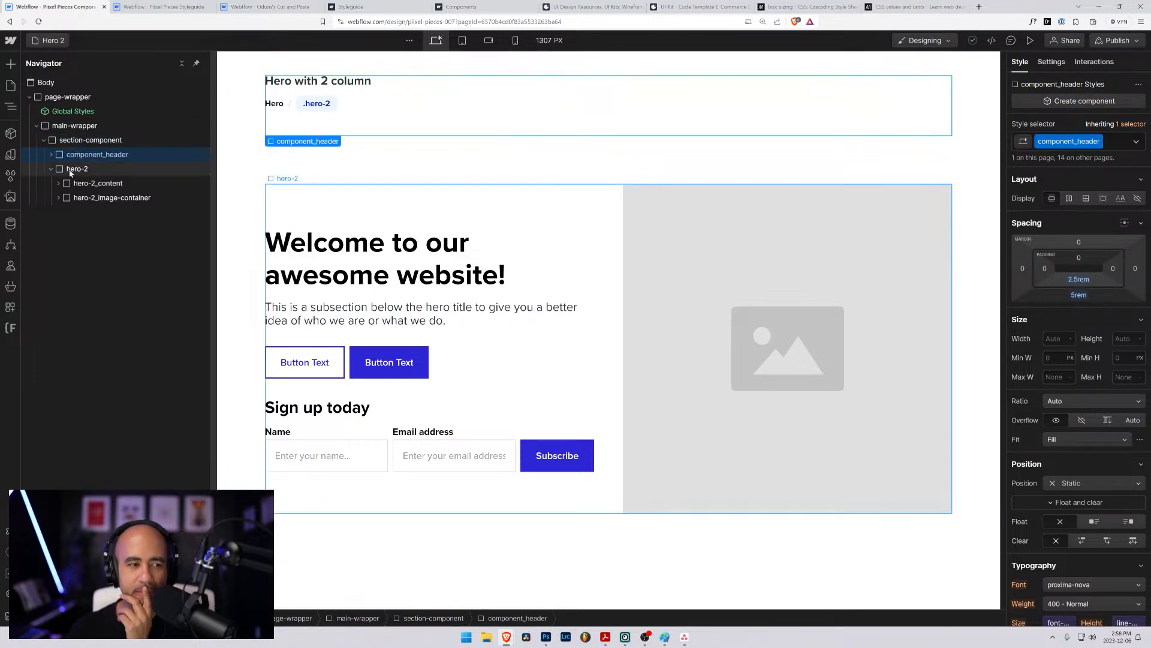
click(52, 40)
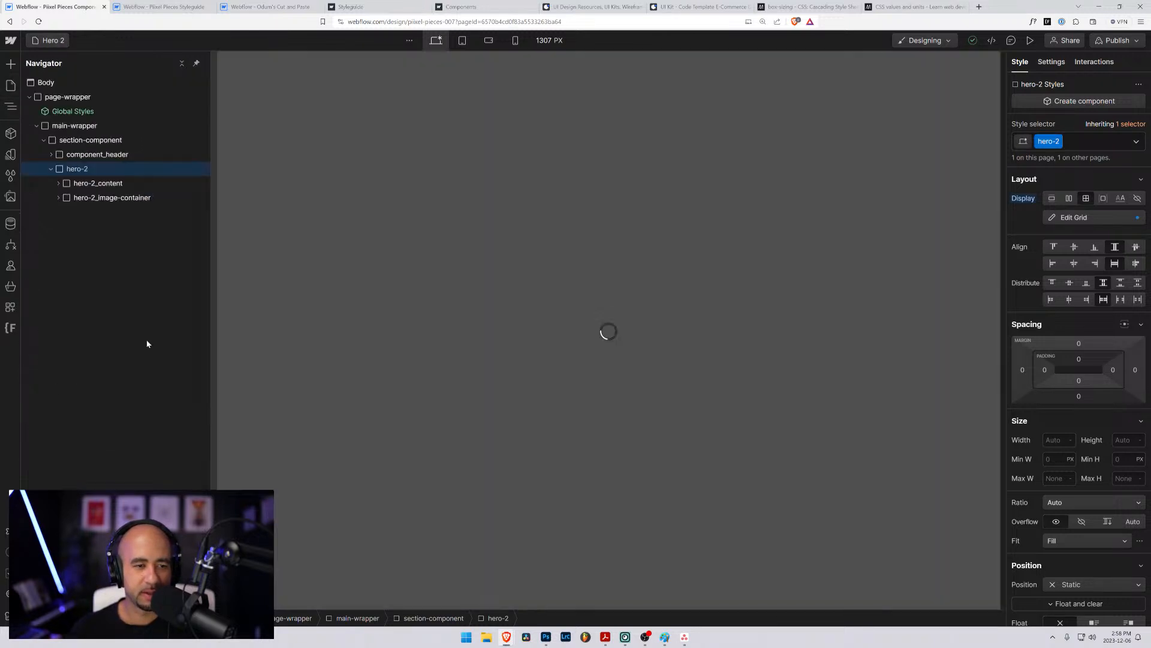
click(56, 391)
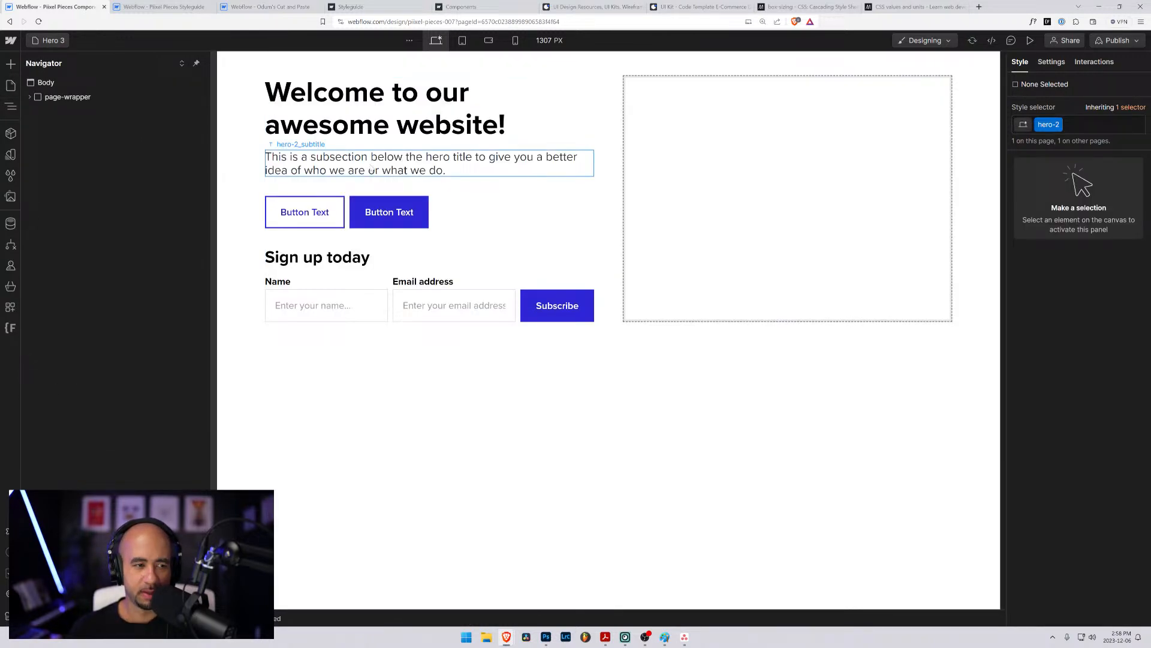
- Replace the hero-2 class on the block inside section-component with a new class named hero-3
click(600, 127)
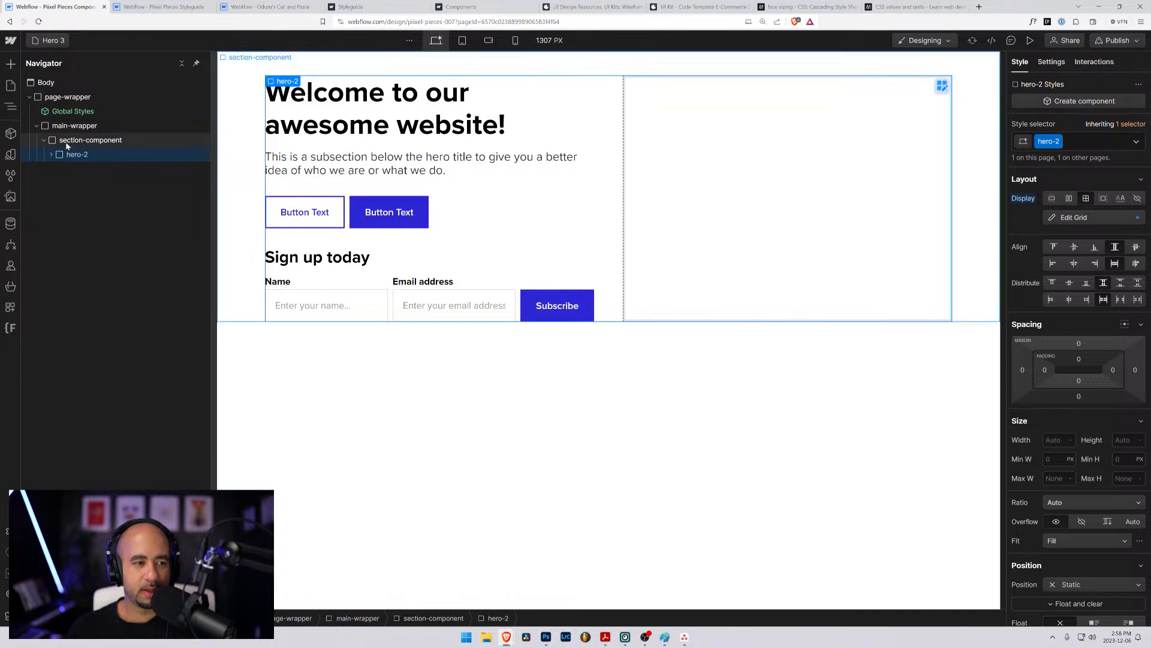
click(66, 141)
click(63, 155)
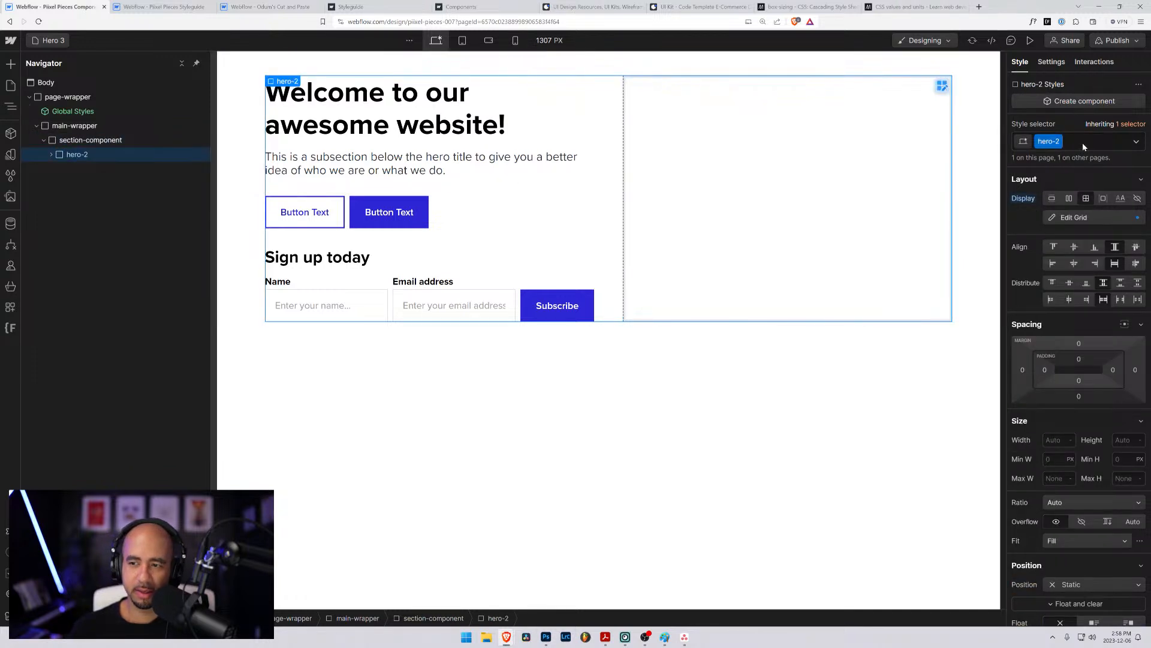
click(1081, 142)
key(BackSpace)
text(hero)
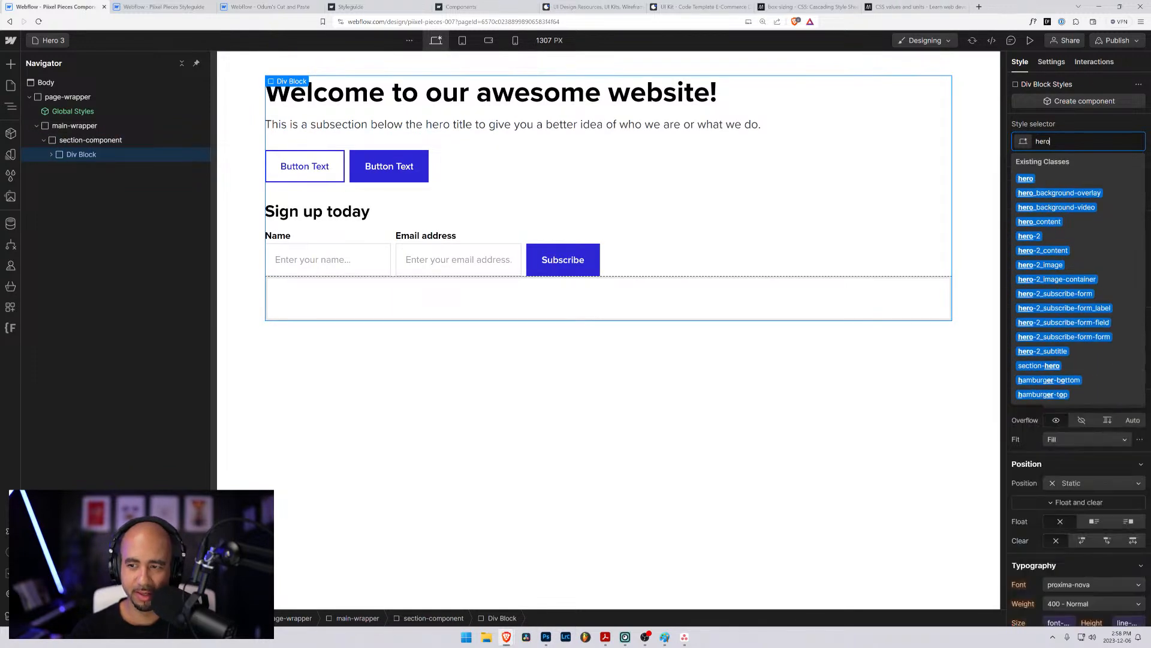
text(-3)
key(Return)
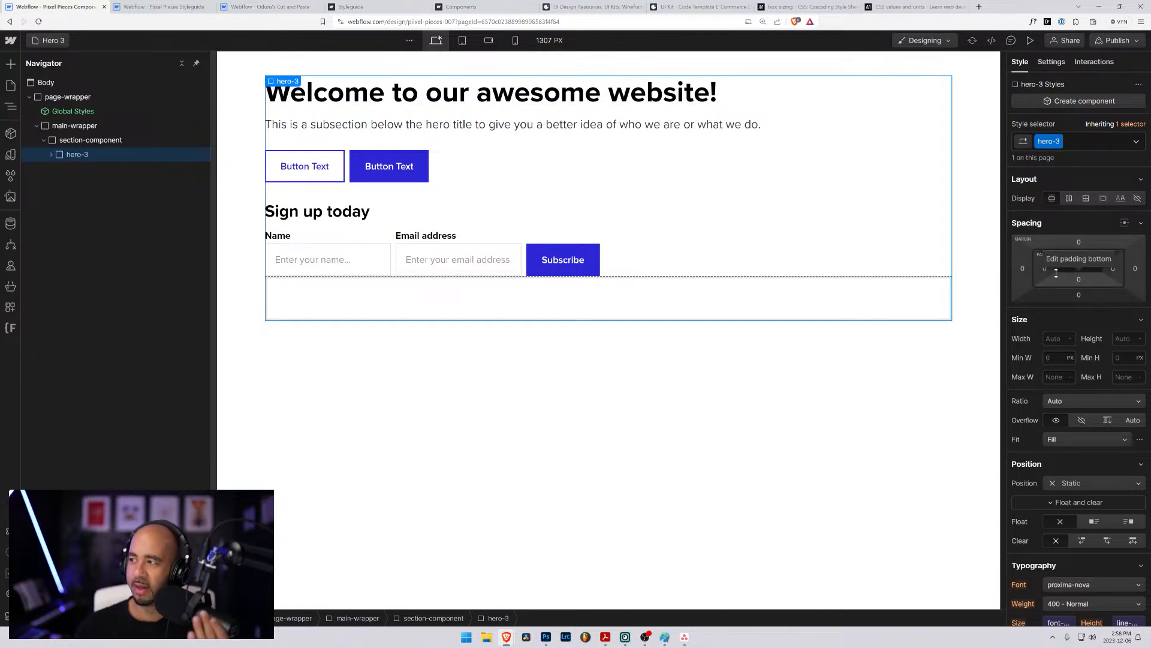
- Set the hero-3 element's display to grid and reduce it to a single 1fr column
scroll(1082, 296, down, 10)
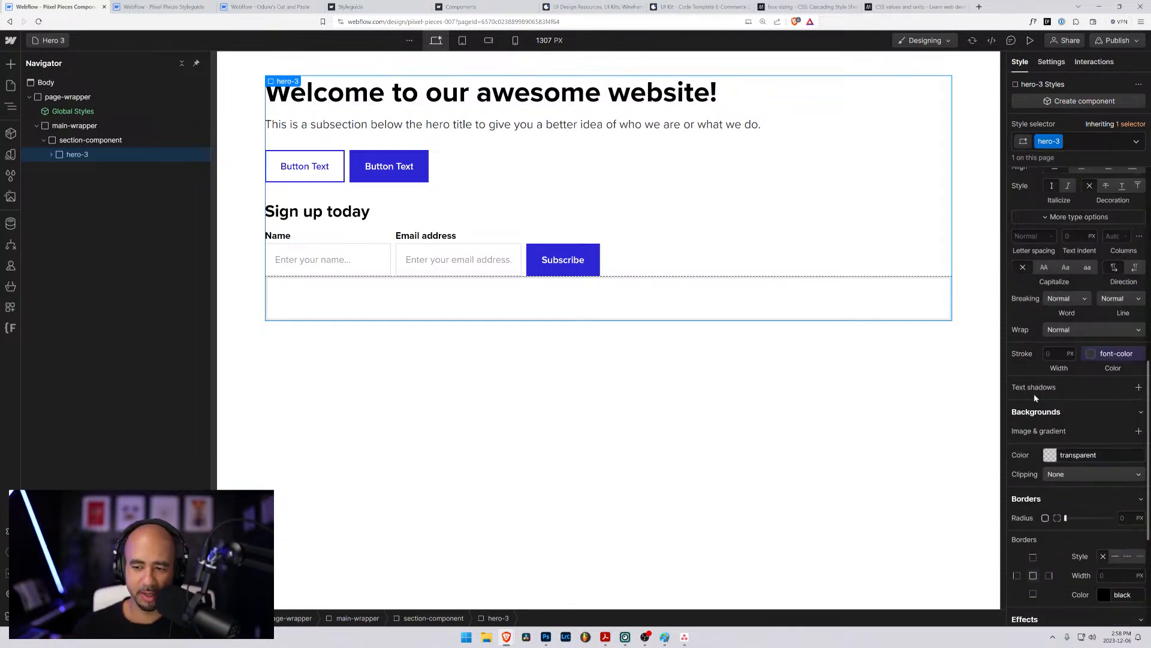
scroll(1041, 372, up, 10)
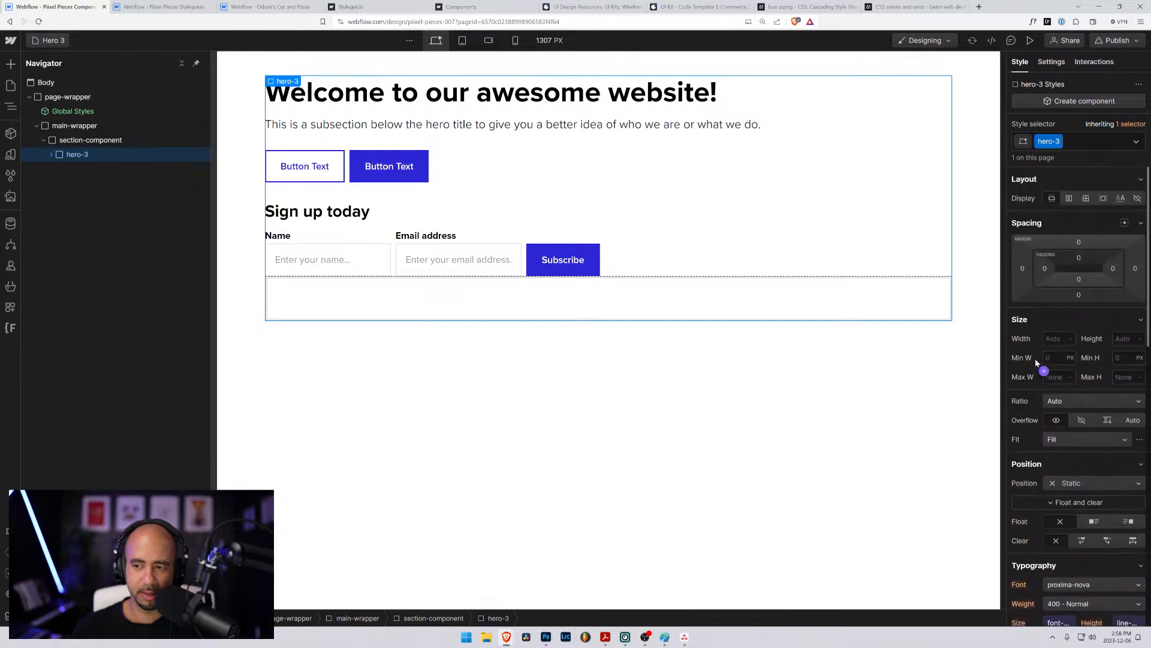
click(1086, 198)
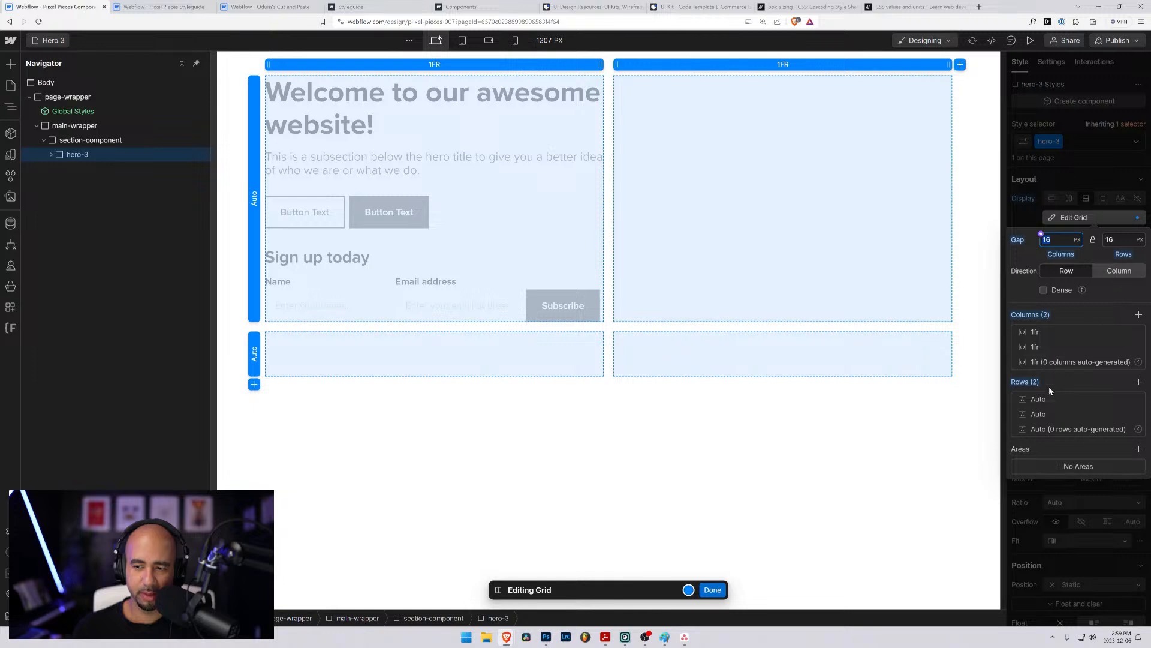
click(1137, 347)
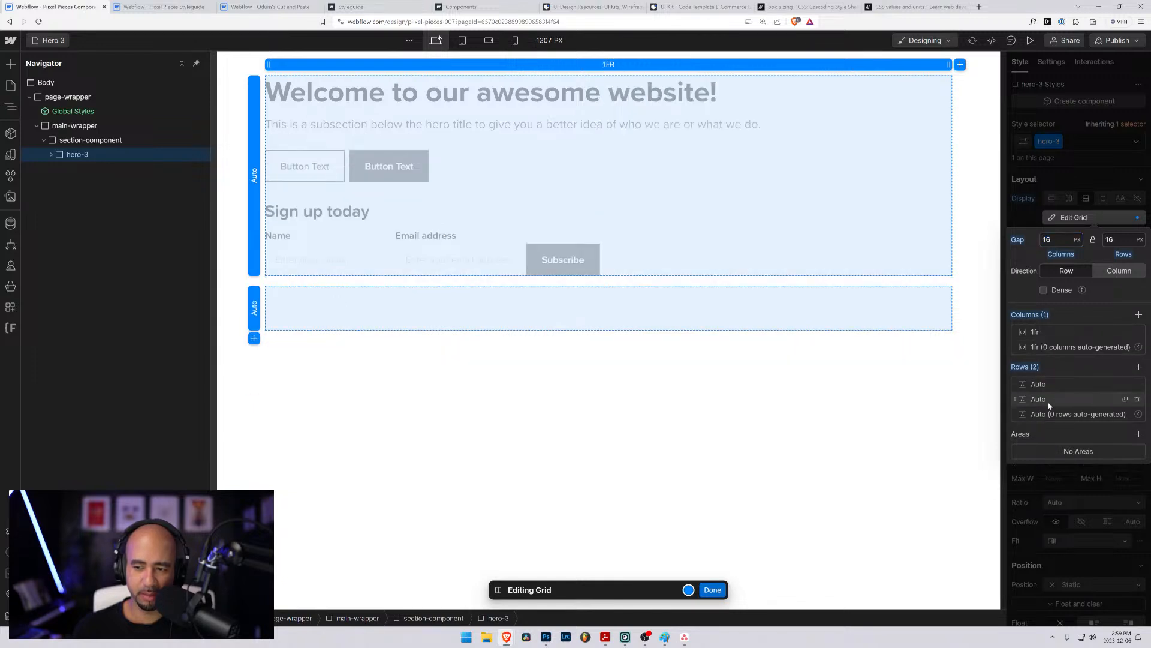
- Set the hero-3 grid's first row to 80vh and its second row to 20vh
click(1042, 386)
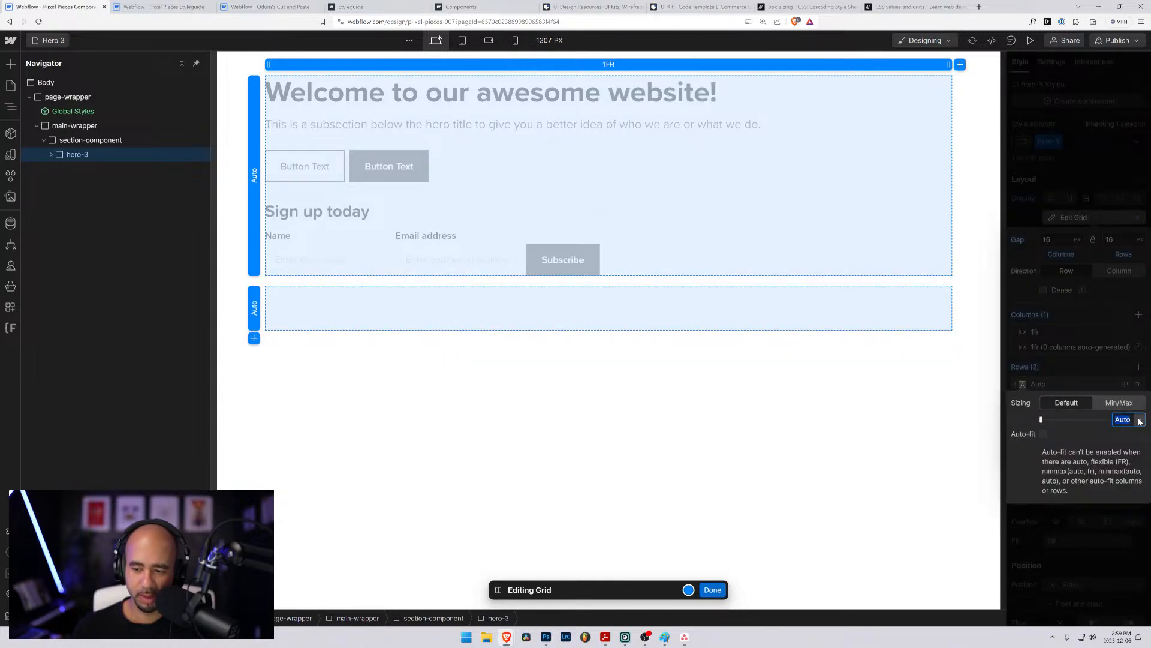
text(80vh)
key(Return)
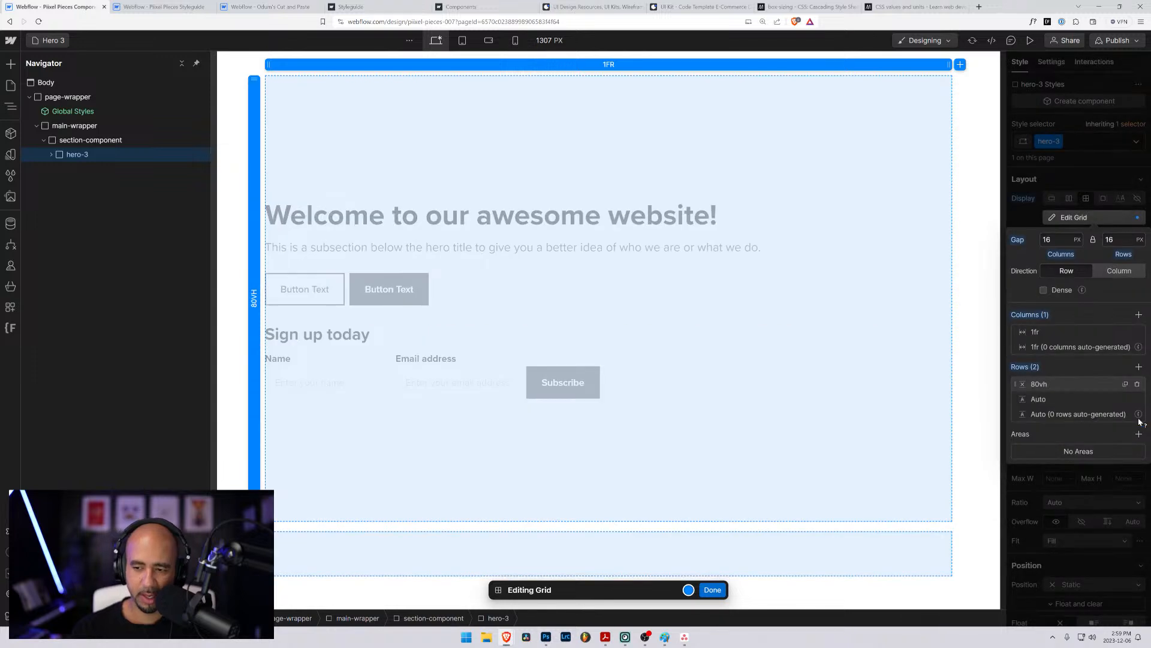
click(1033, 399)
text(20vh)
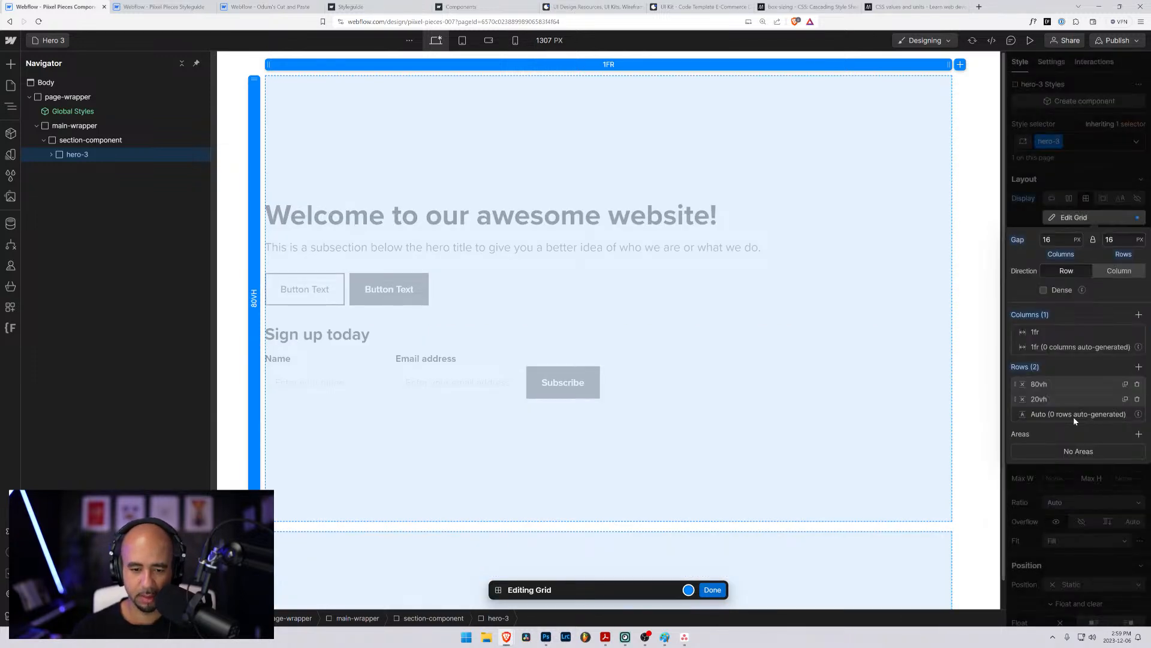
key(Return)
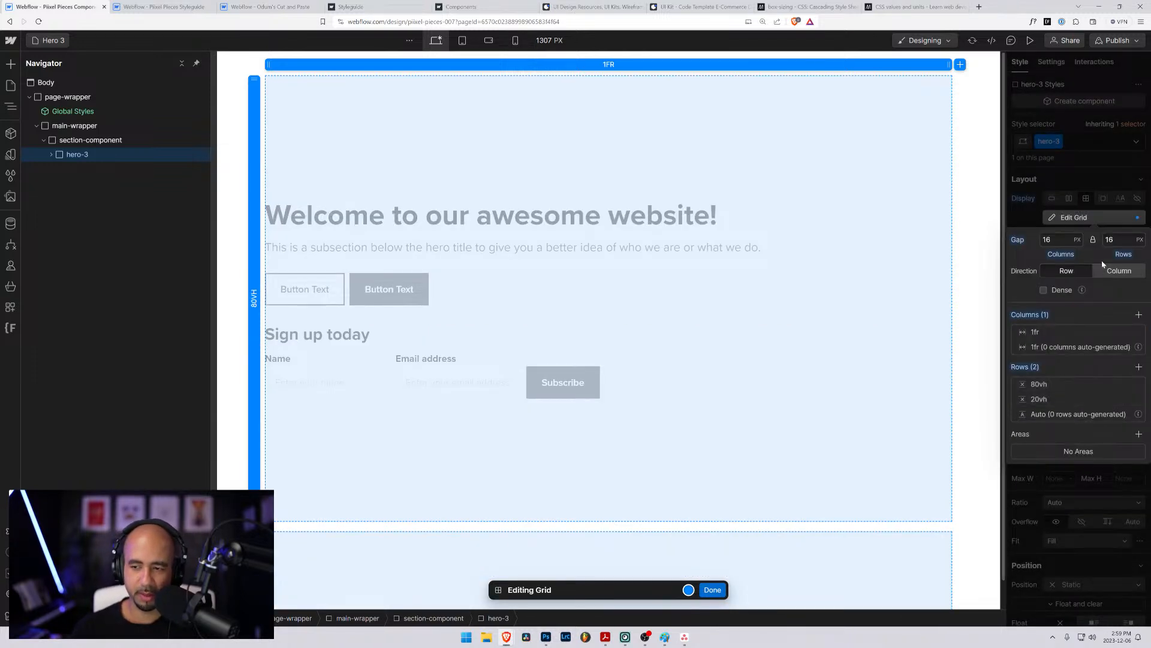
- Set the hero-3 grid's column and row gaps to 0 rem and finish editing the grid
click(1047, 240)
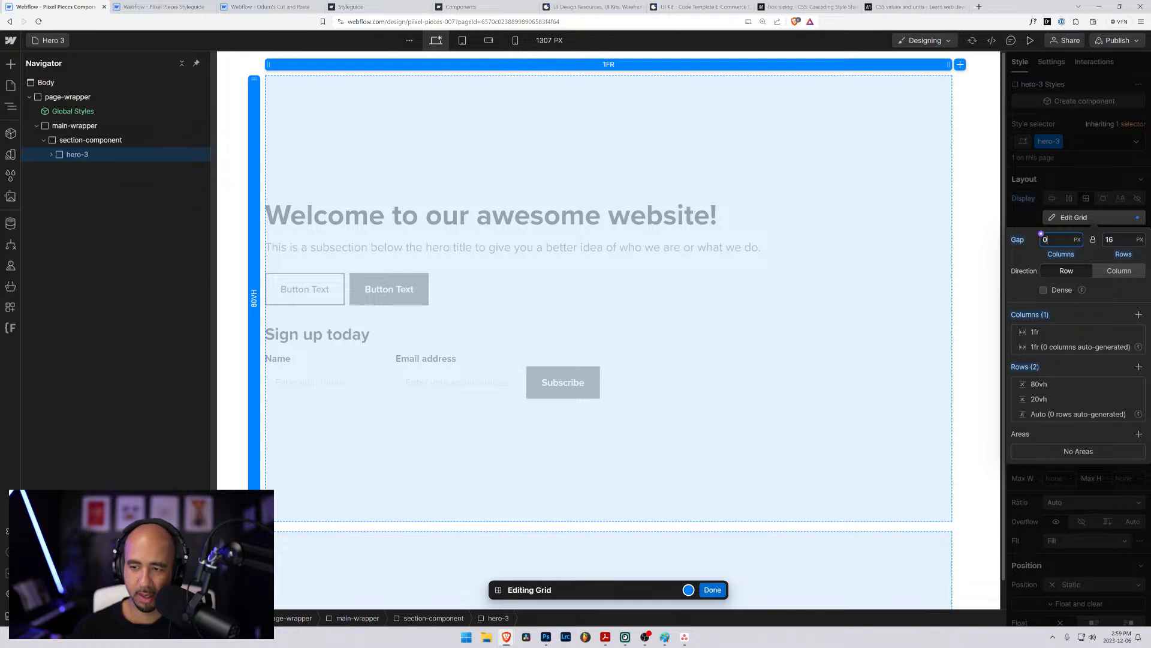
click(1078, 240)
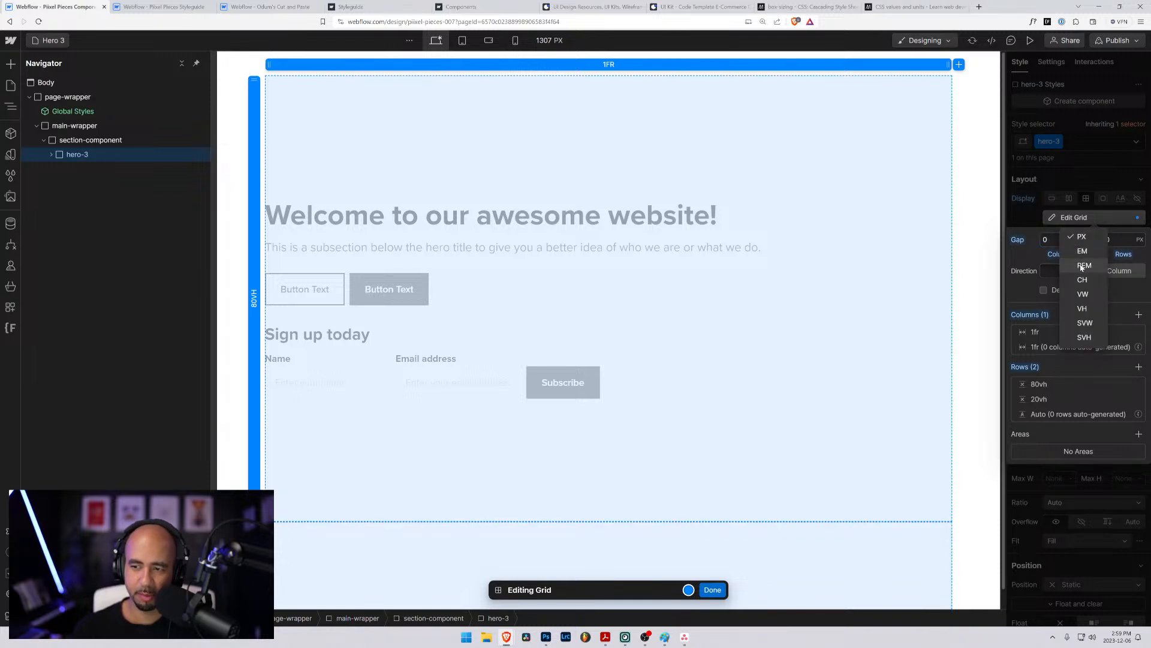
click(1082, 266)
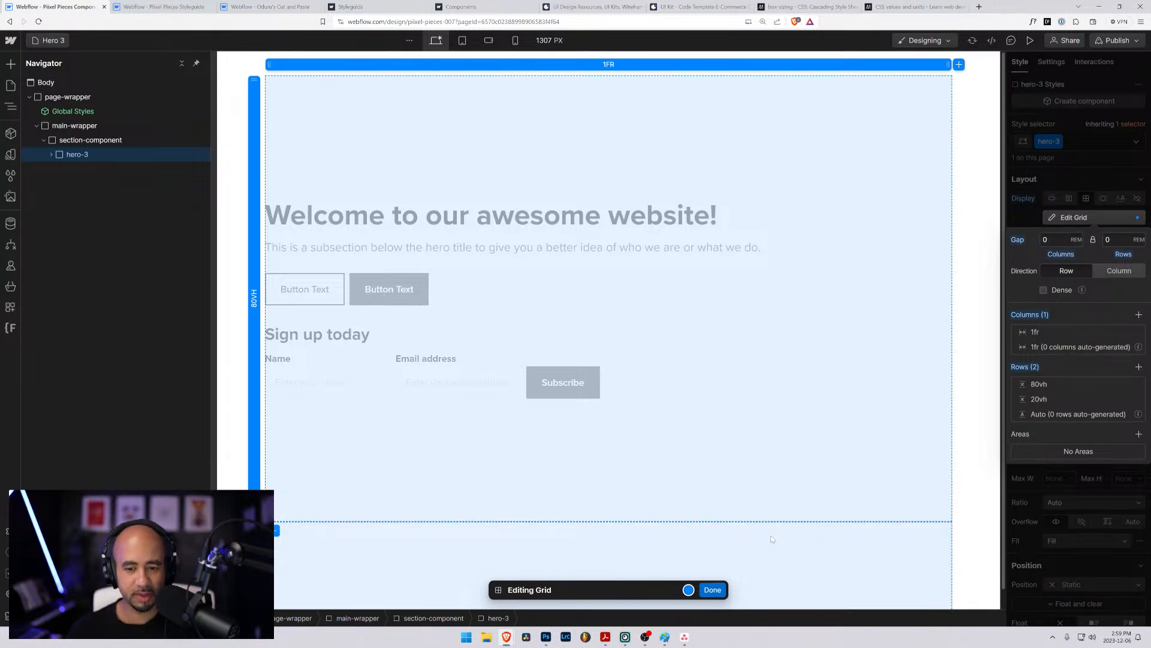
click(712, 590)
- Move hero-3 out of section-component so it sits directly in main-wrapper, and delete the emptied section-component
click(90, 140)
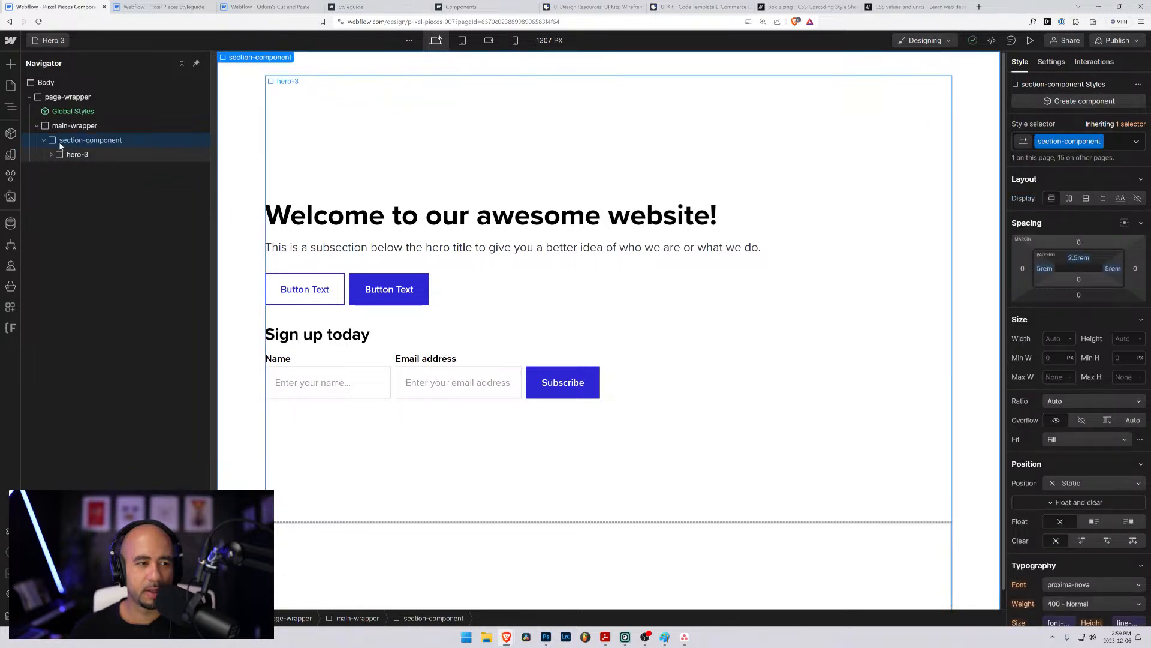
drag(60, 144, 75, 160)
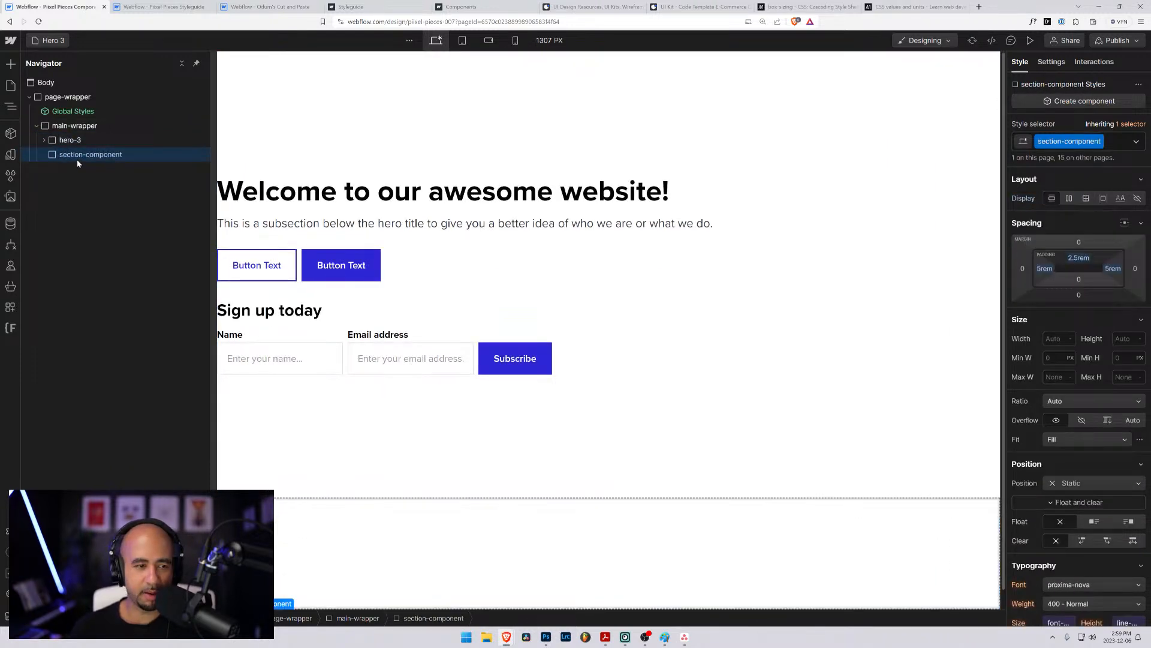
key(ctrl+z)
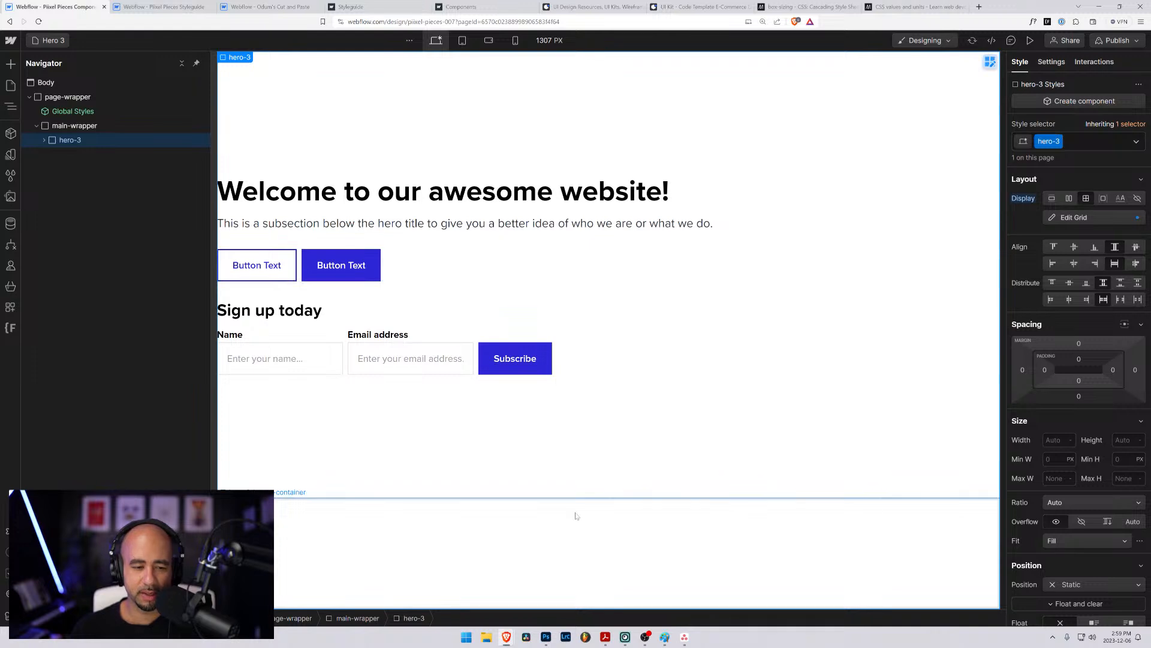
- Replace the hero-2_content class on the content block inside hero-3 with a new class named hero-3_content
click(44, 140)
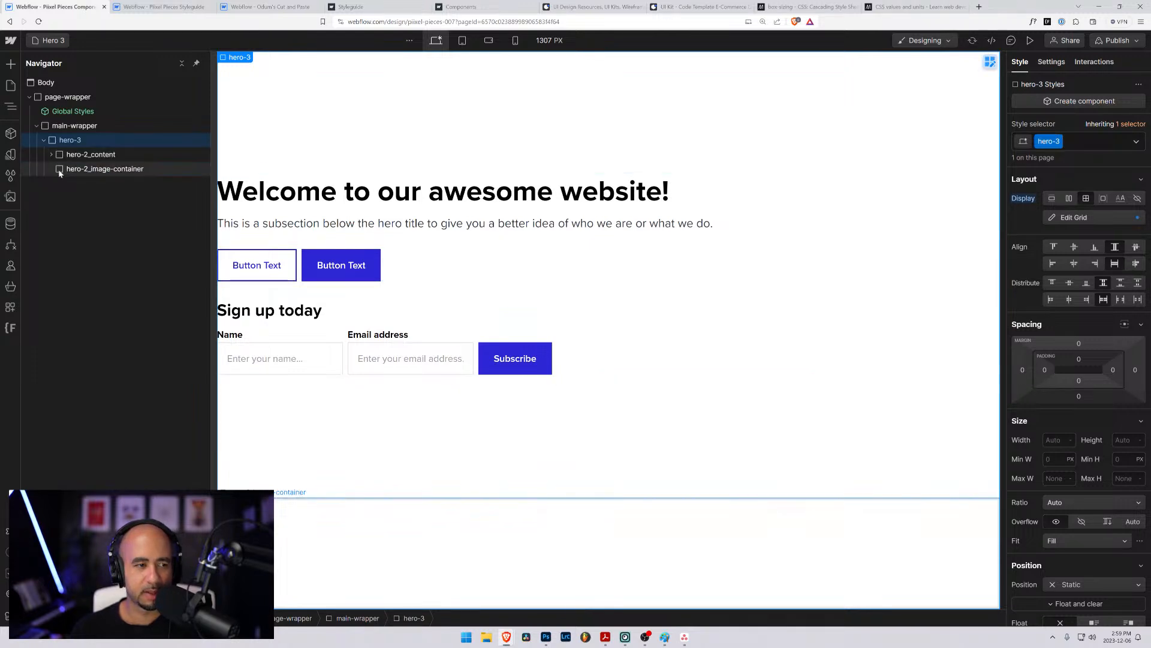
click(65, 169)
click(68, 155)
click(51, 154)
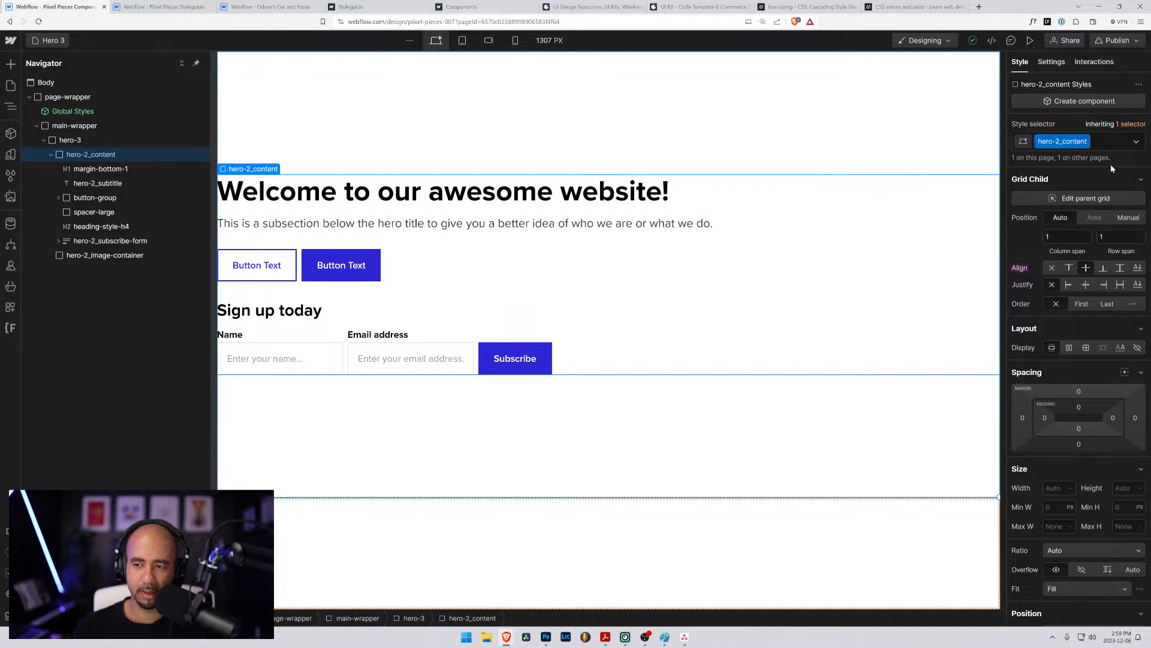
click(1109, 144)
scroll(1113, 349, down, 1)
scroll(1110, 339, up, 1)
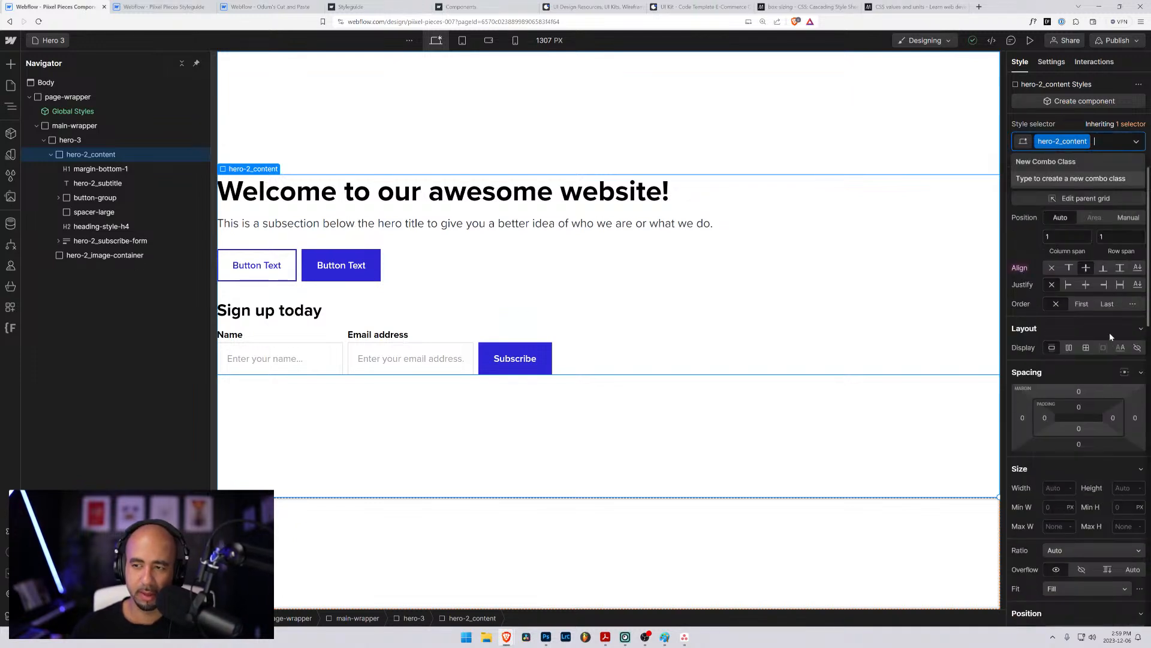
key(BackSpace)
text(hero)
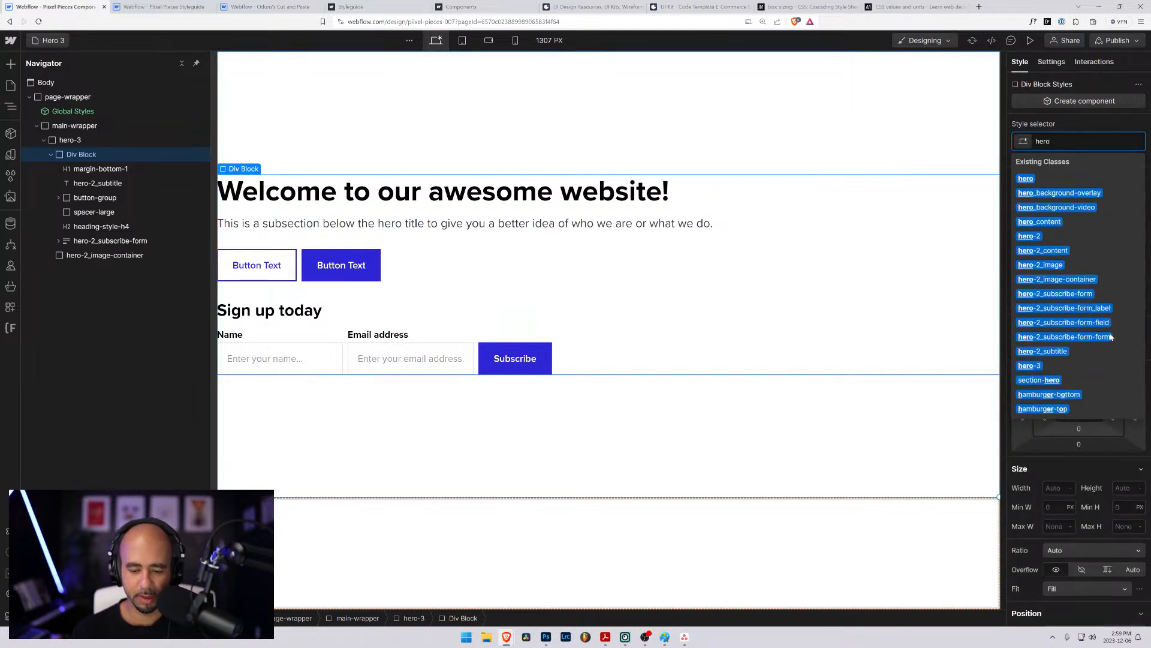
text(-3_content)
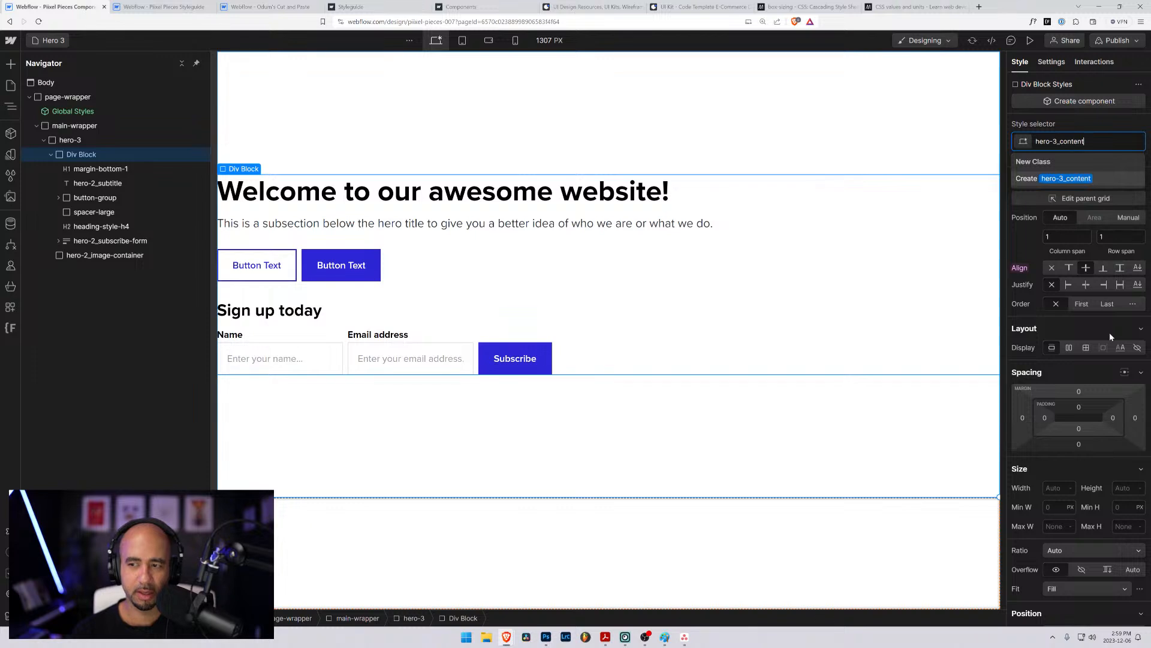
key(Return)
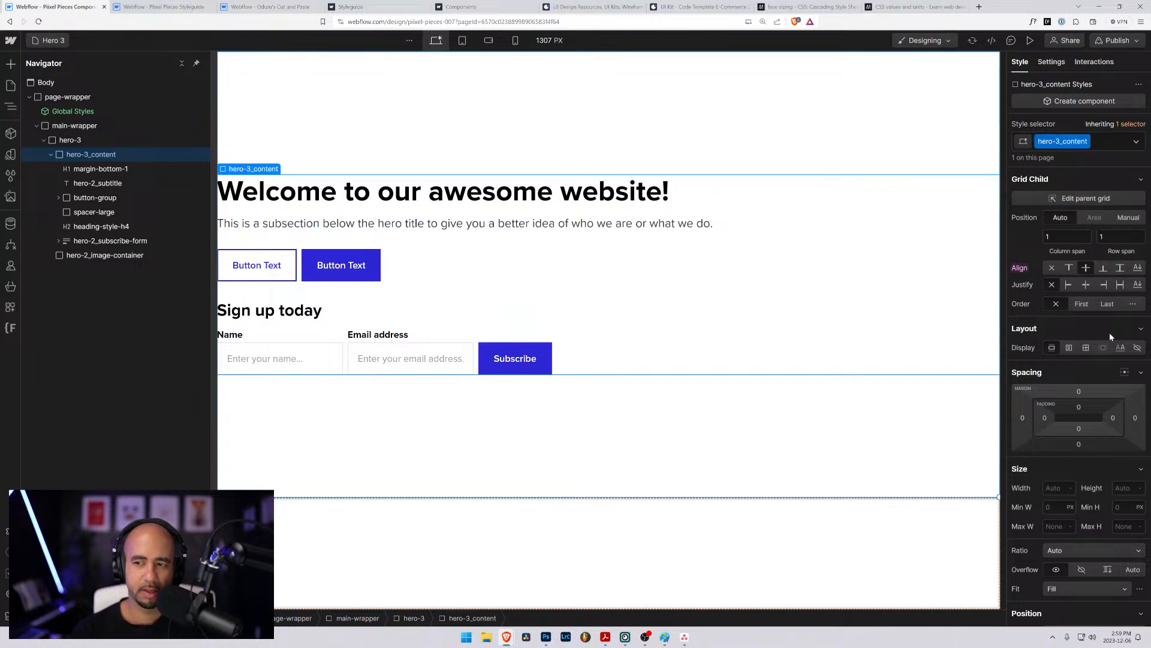
- Replace the hero-2_subtitle class on the subtitle text inside hero-3_content with a new class named hero-3_subtitle
click(81, 184)
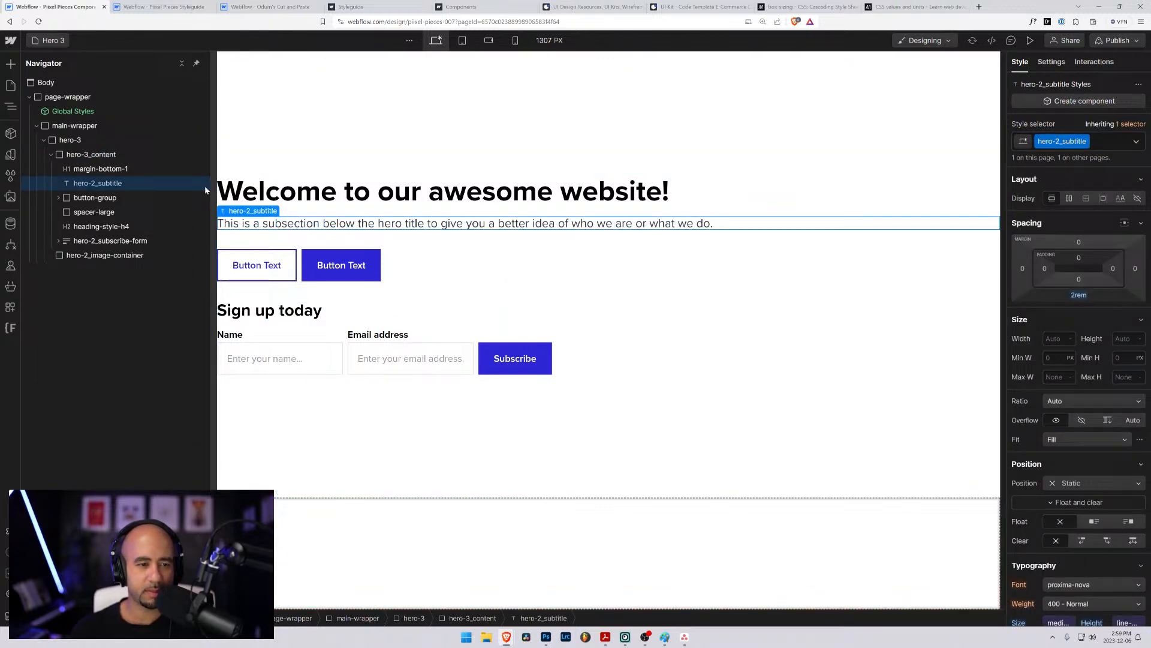
click(1105, 142)
key(BackSpace)
text(hero)
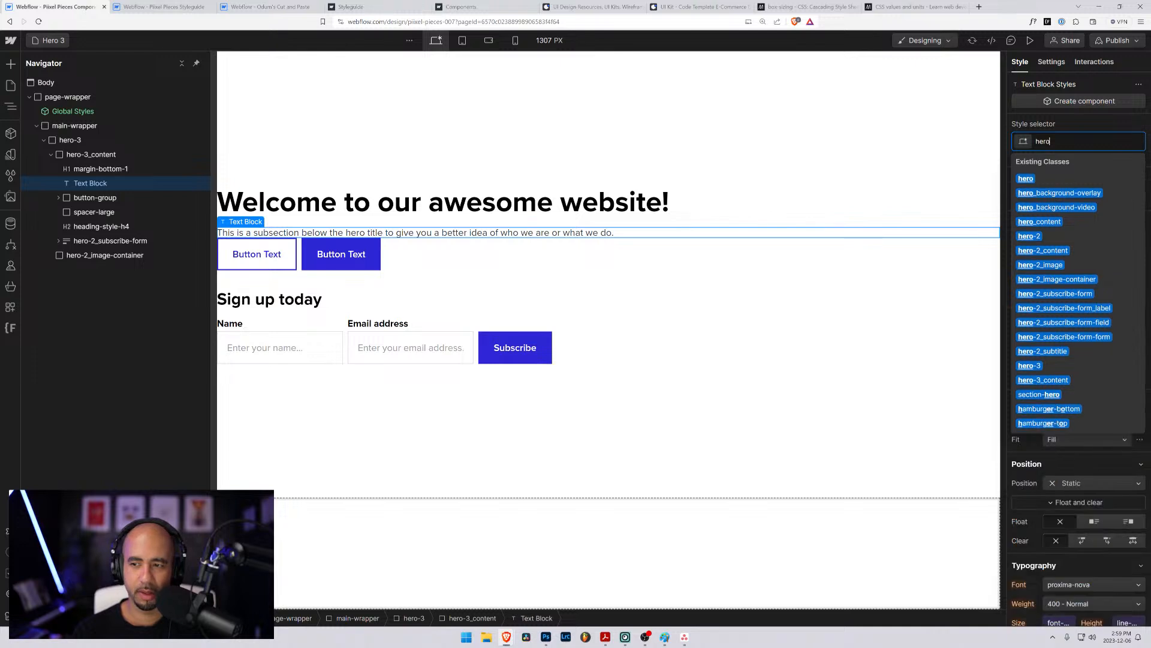
text(-3_sub)
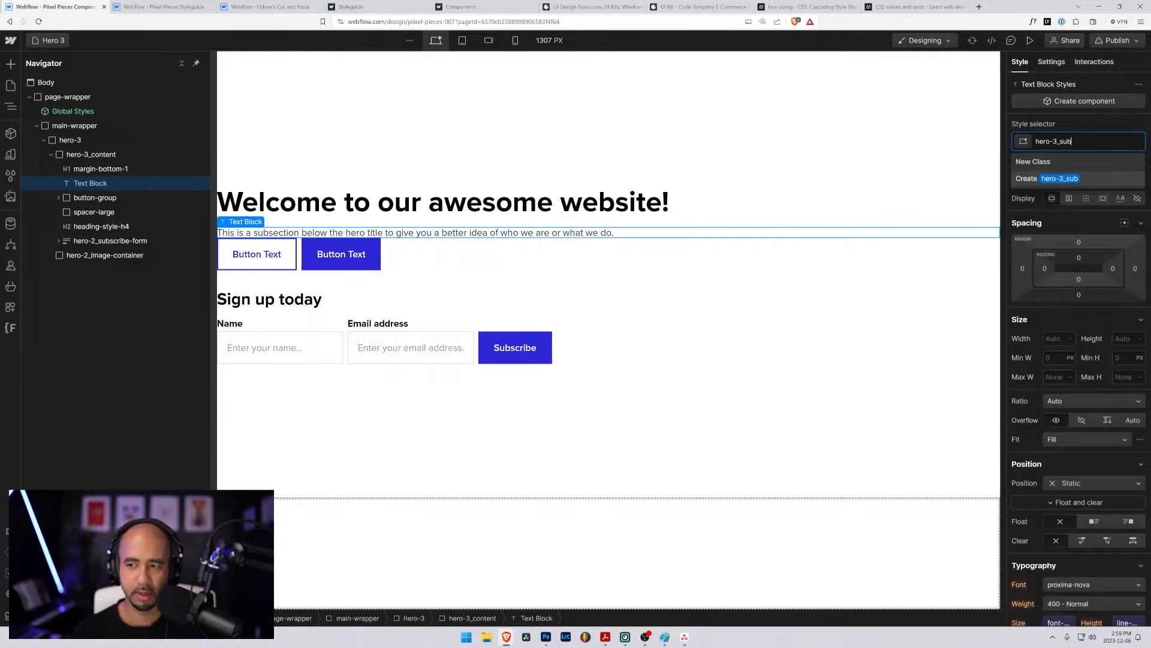
text(title)
key(Return)
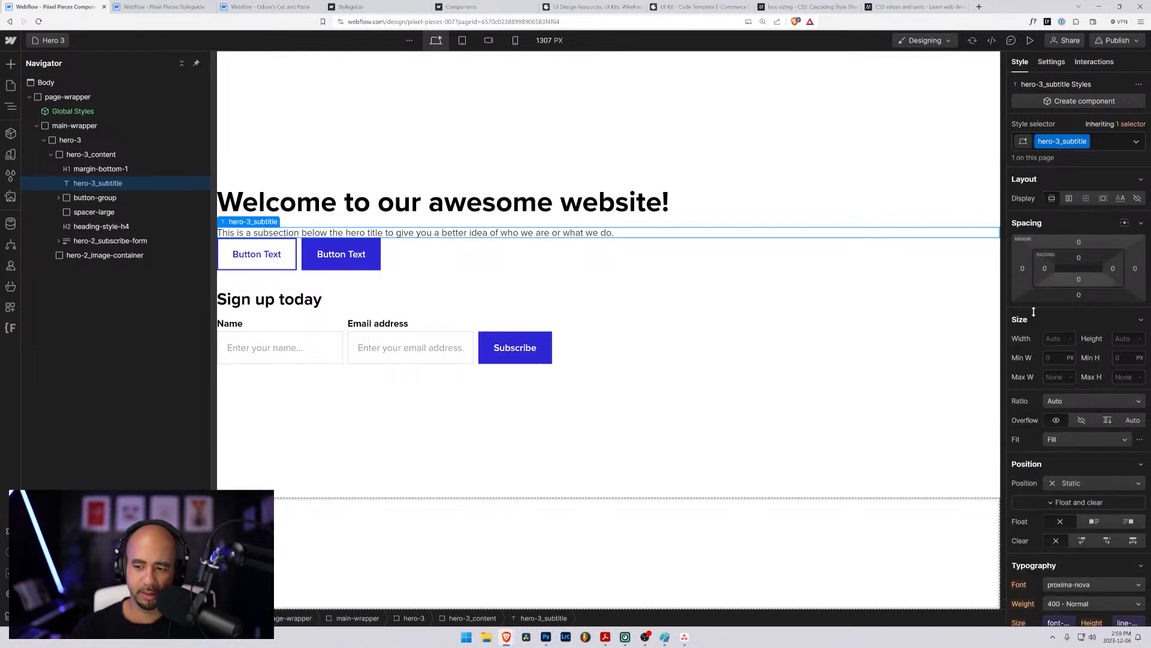
- Give the hero-3_subtitle class a bottom margin of 2rem
click(1079, 296)
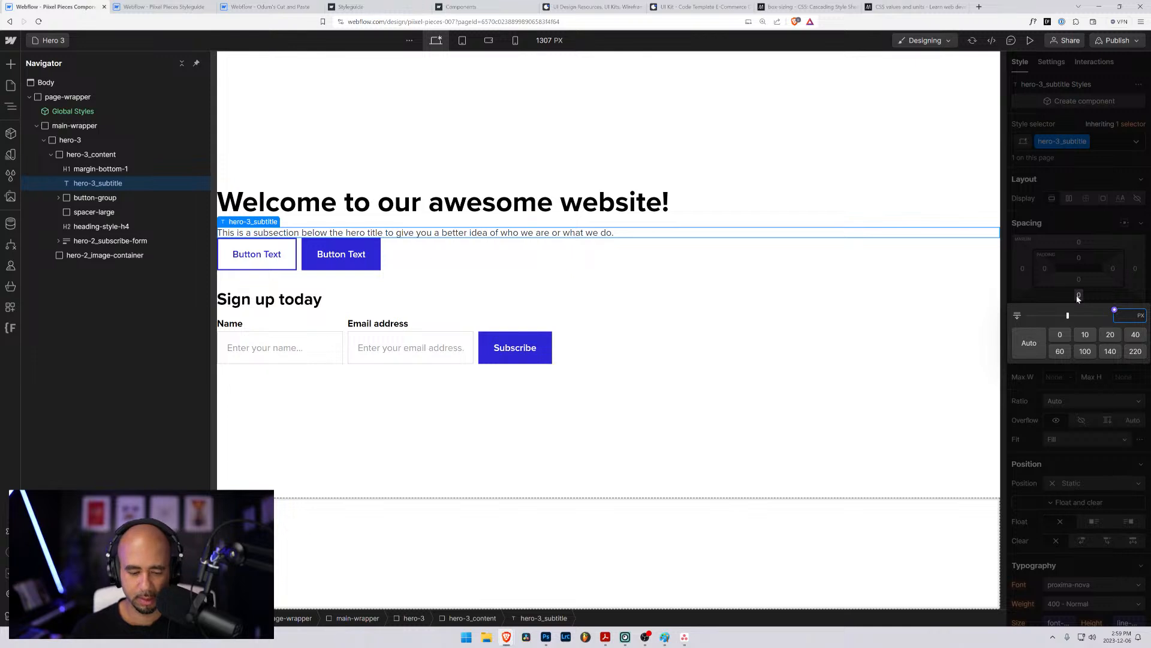
text(2rem)
key(Return)
- Bind the hero-3_subtitle font size to the medium 1.25rem variable
scroll(1018, 347, down, 2)
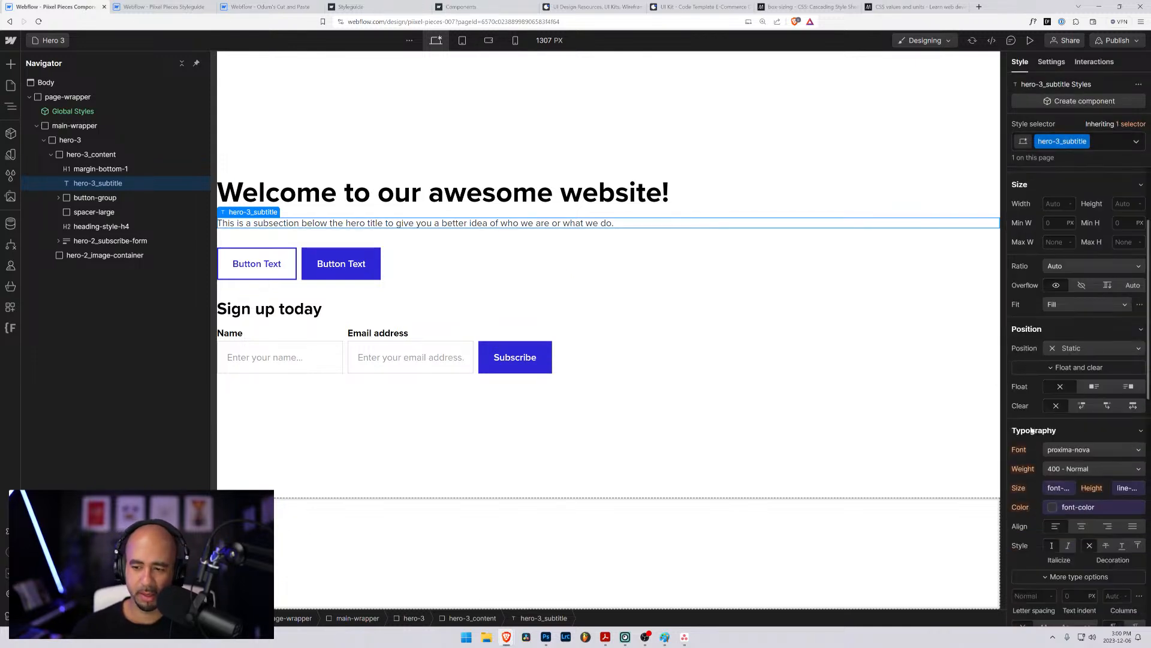
click(1059, 488)
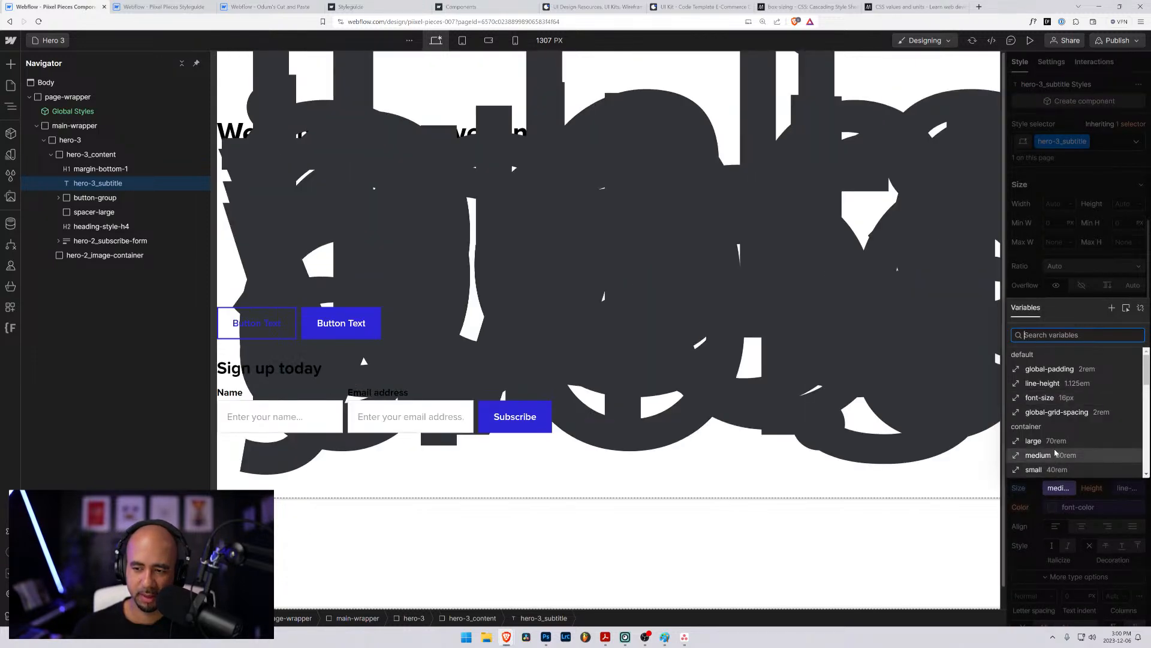
scroll(1057, 453, down, 5)
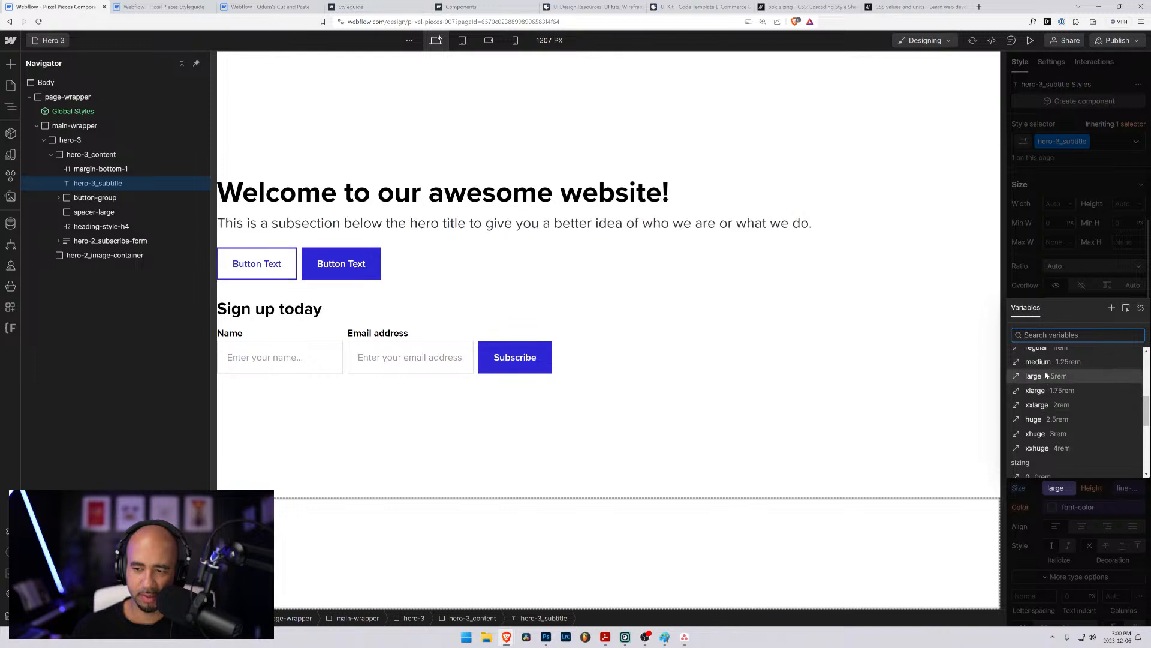
click(1044, 363)
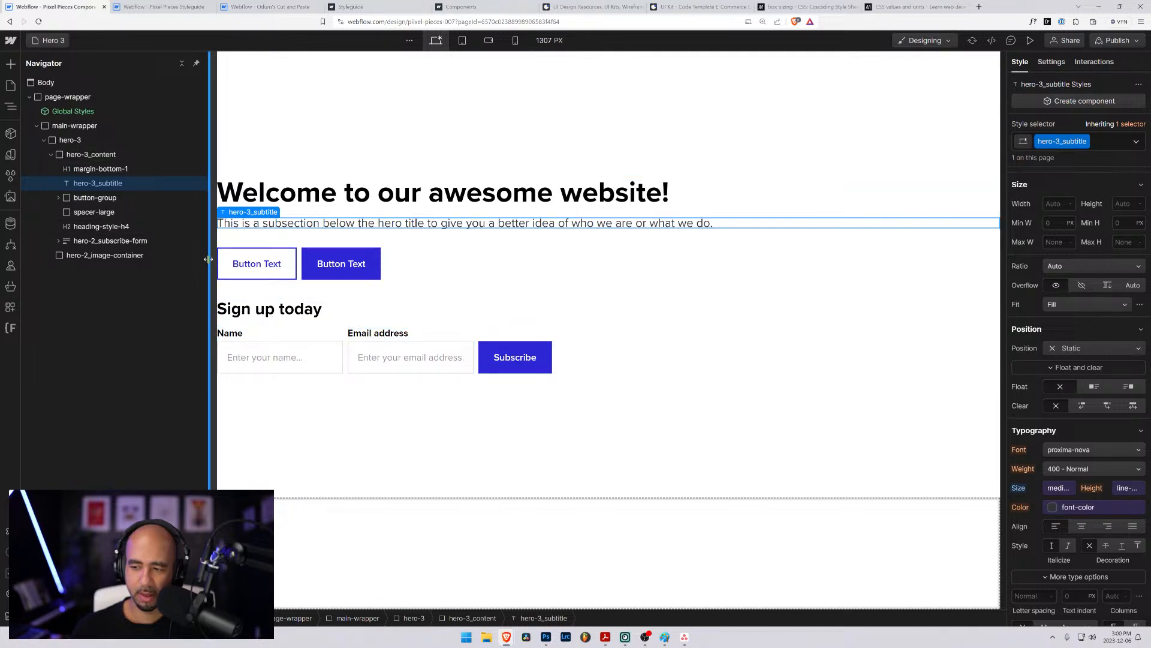
- Try to replace the hero-2_subscribe-form class on the sign-up form block with a new class named hero-3_subscribe
click(92, 243)
click(58, 241)
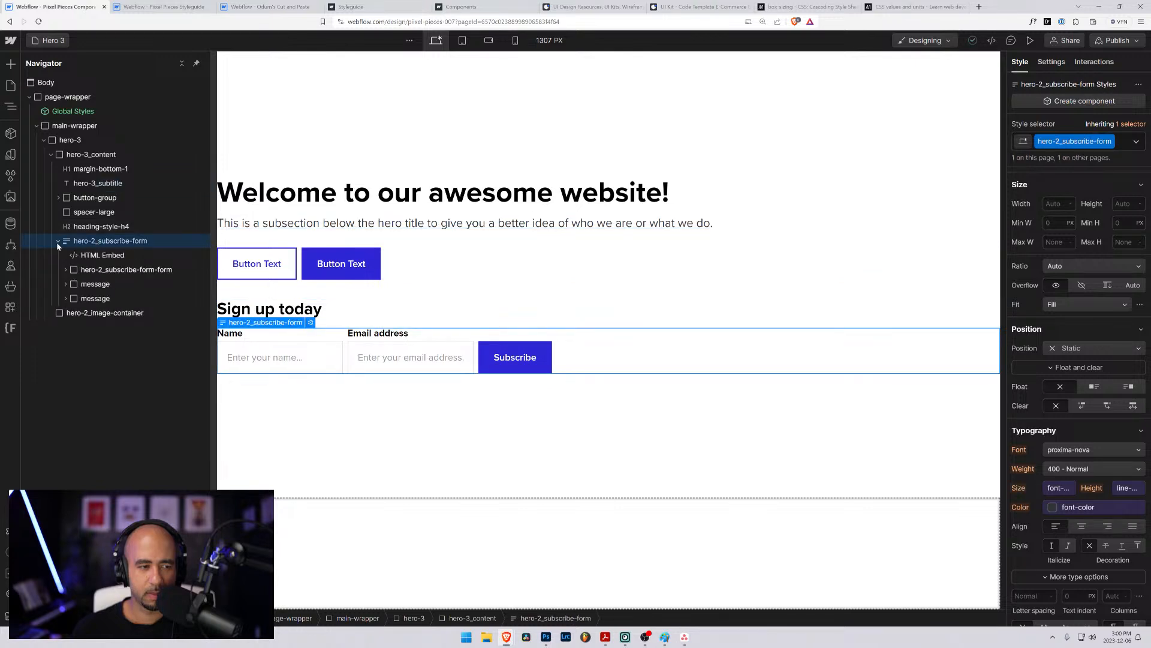
scroll(1060, 369, down, 8)
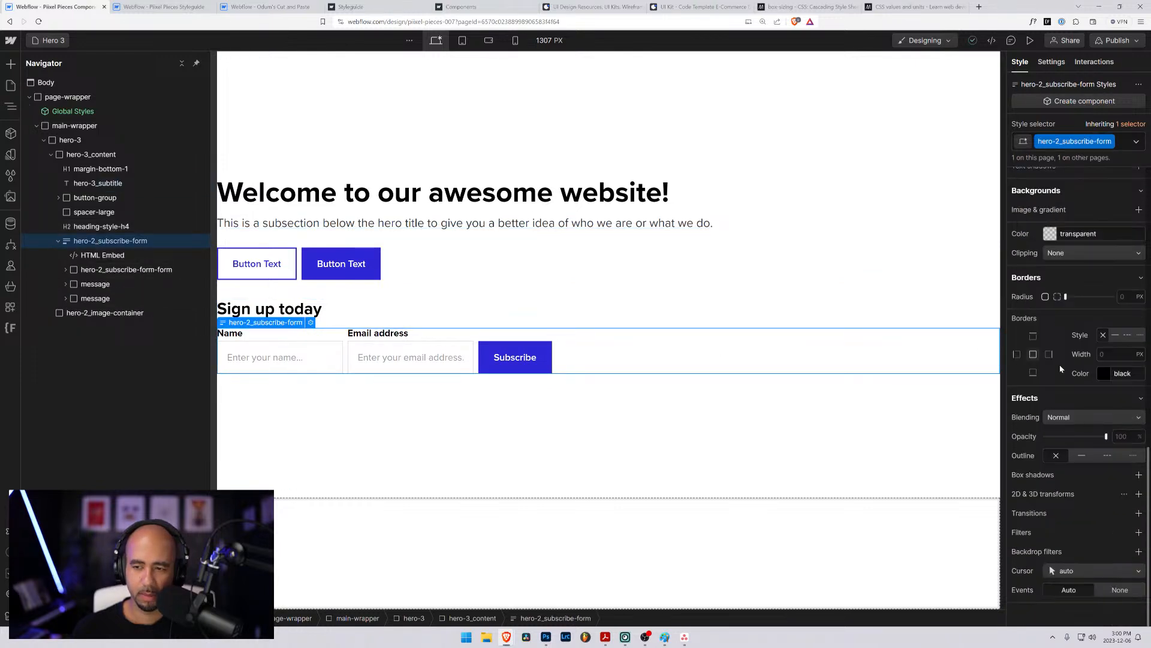
scroll(1060, 369, up, 10)
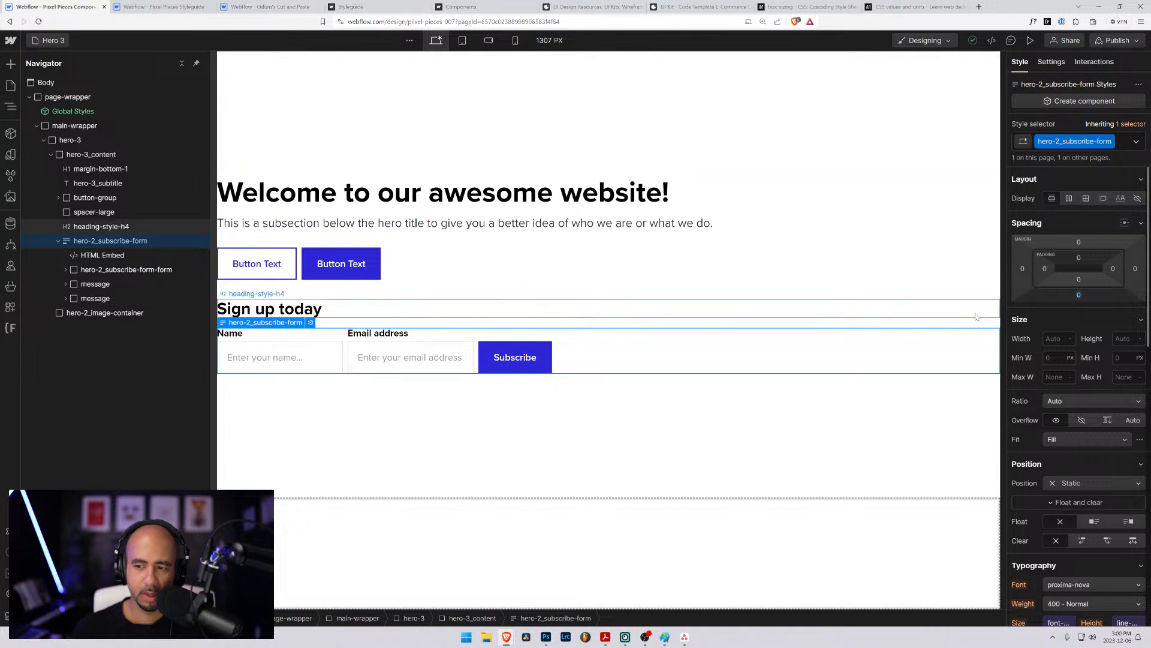
click(1128, 140)
key(BackSpace)
text(hero)
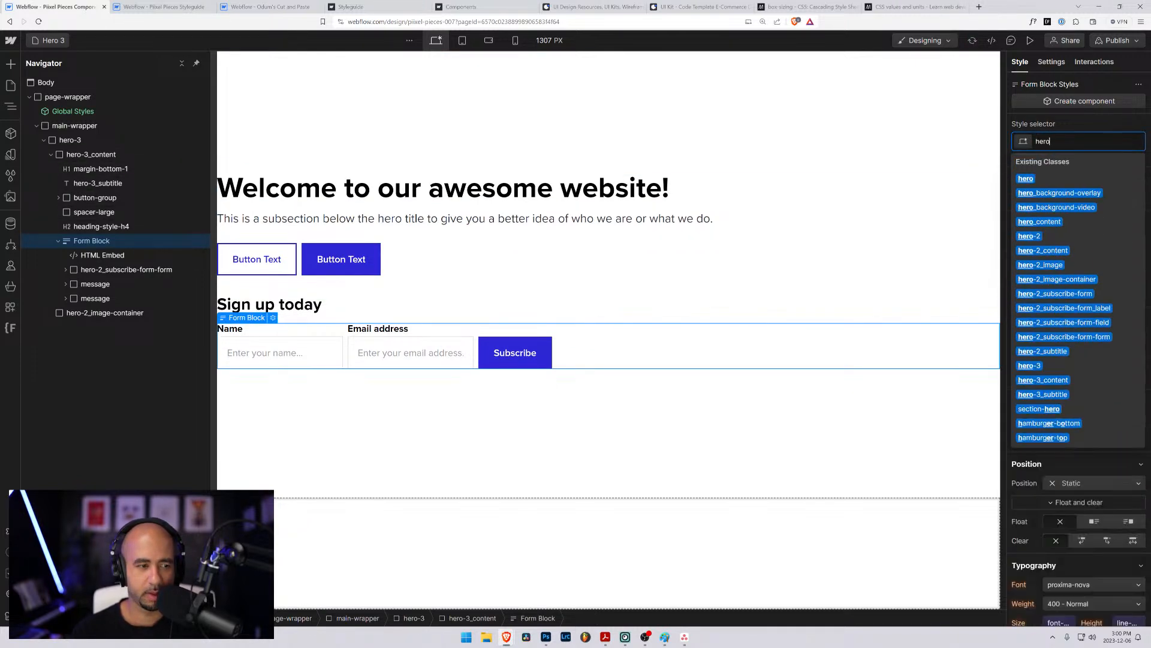
text(-3_su)
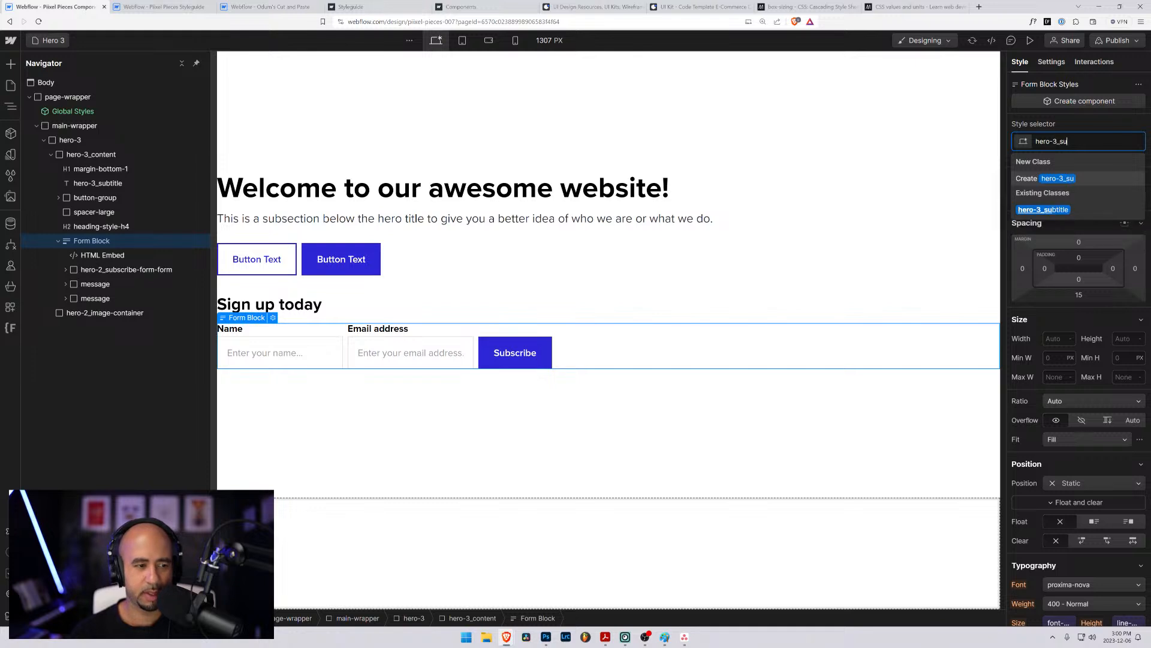
text(bsc)
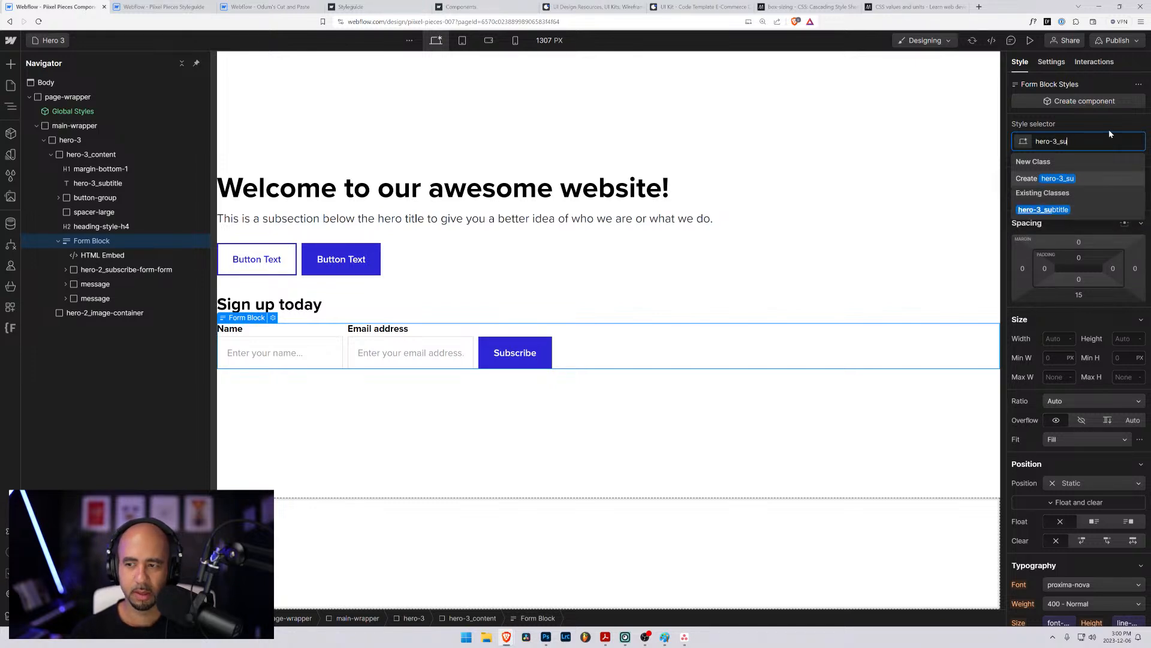
text(ribe)
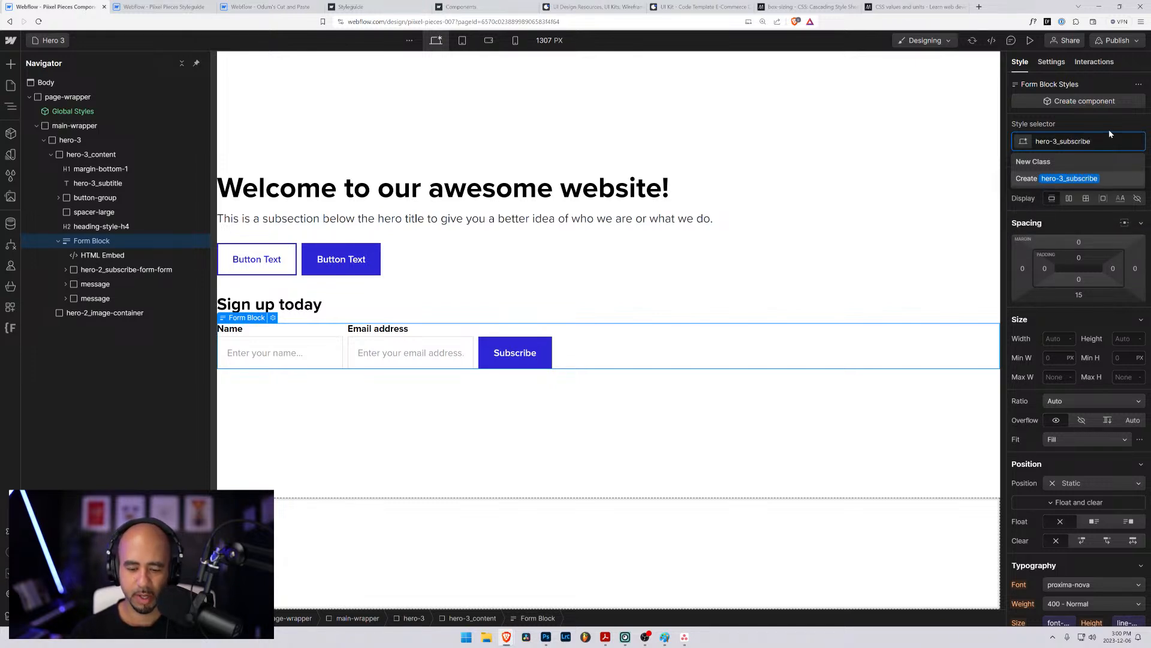
key(Escape)
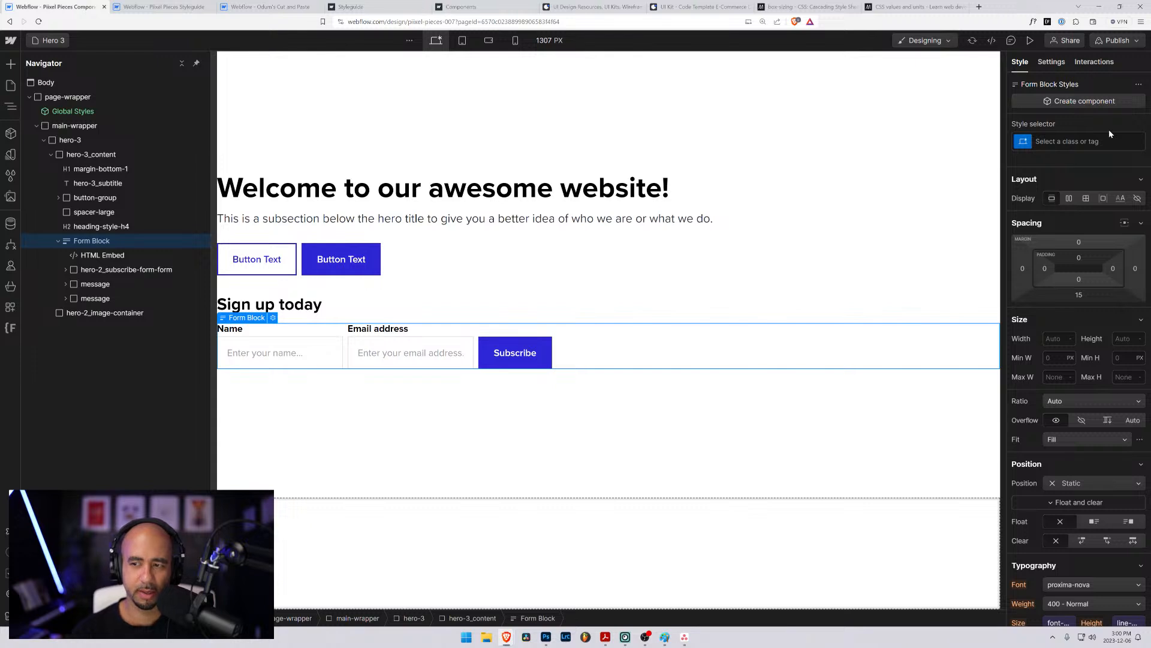
click(126, 269)
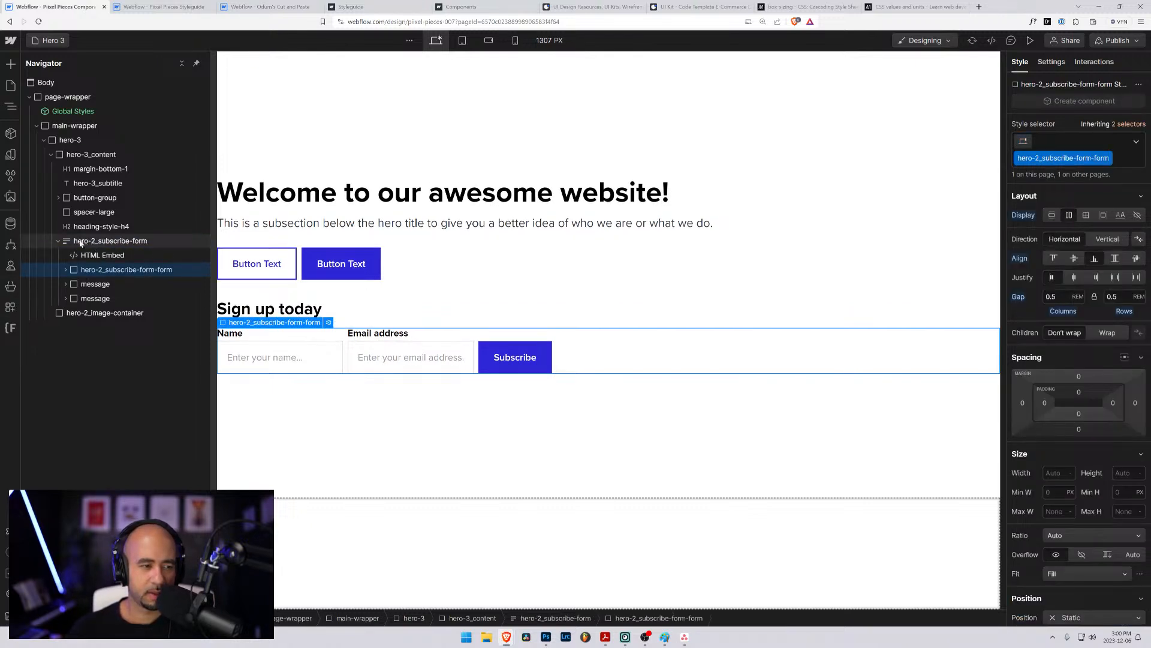
click(59, 241)
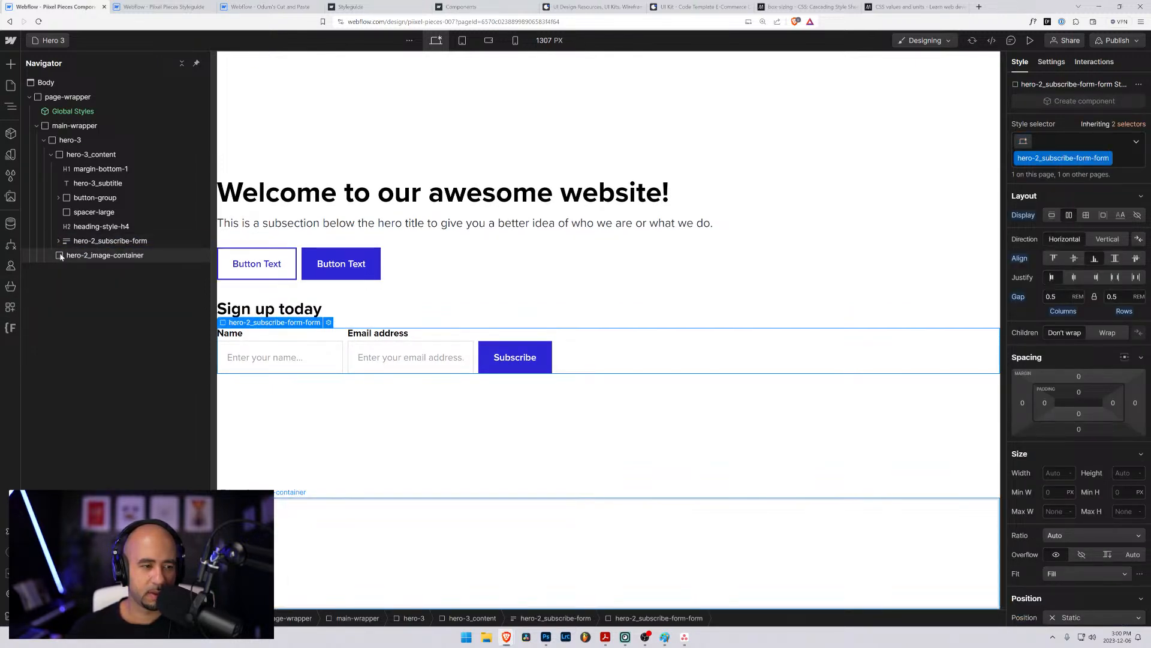
click(60, 257)
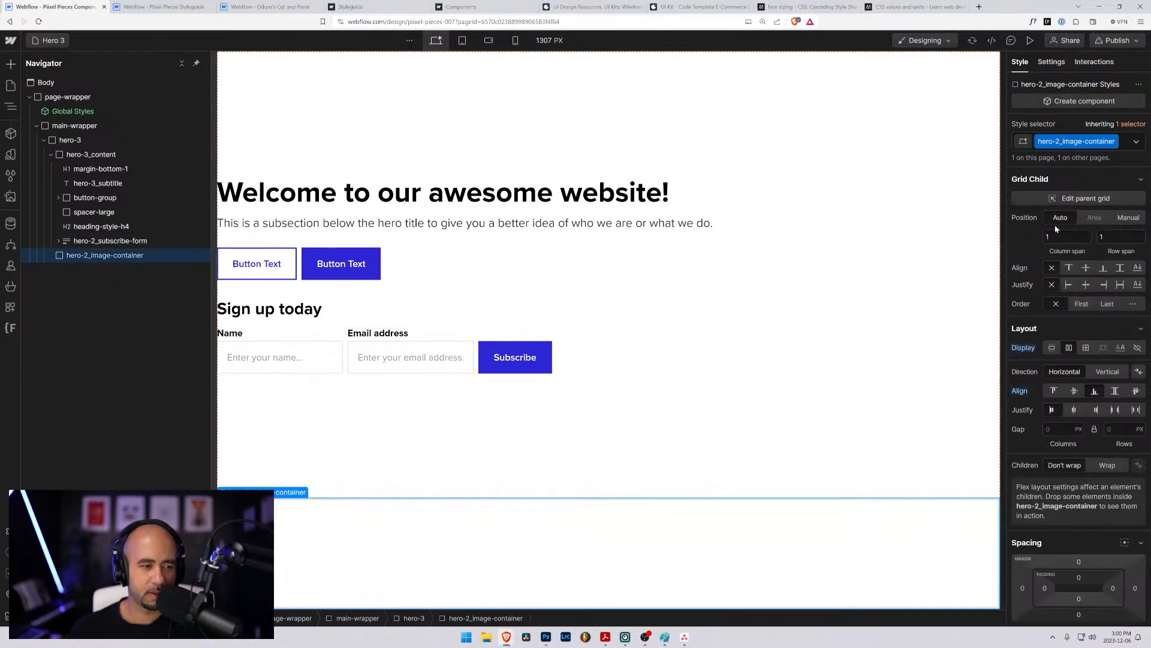
click(1116, 144)
key(BackSpace)
text(hero-)
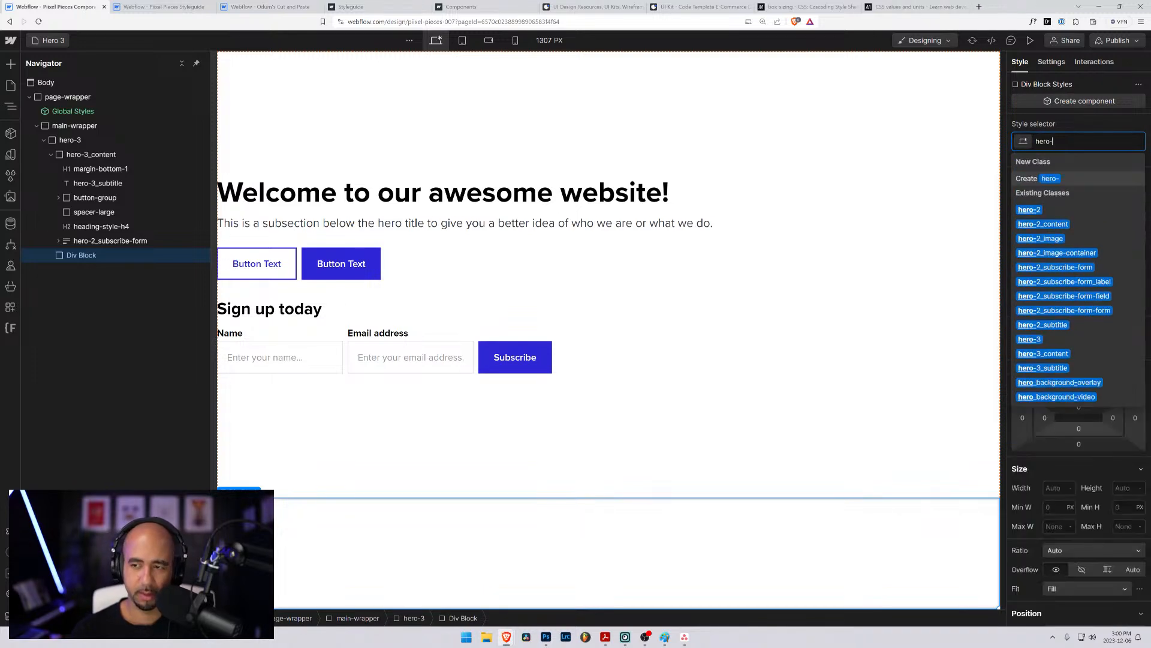
key(Escape)
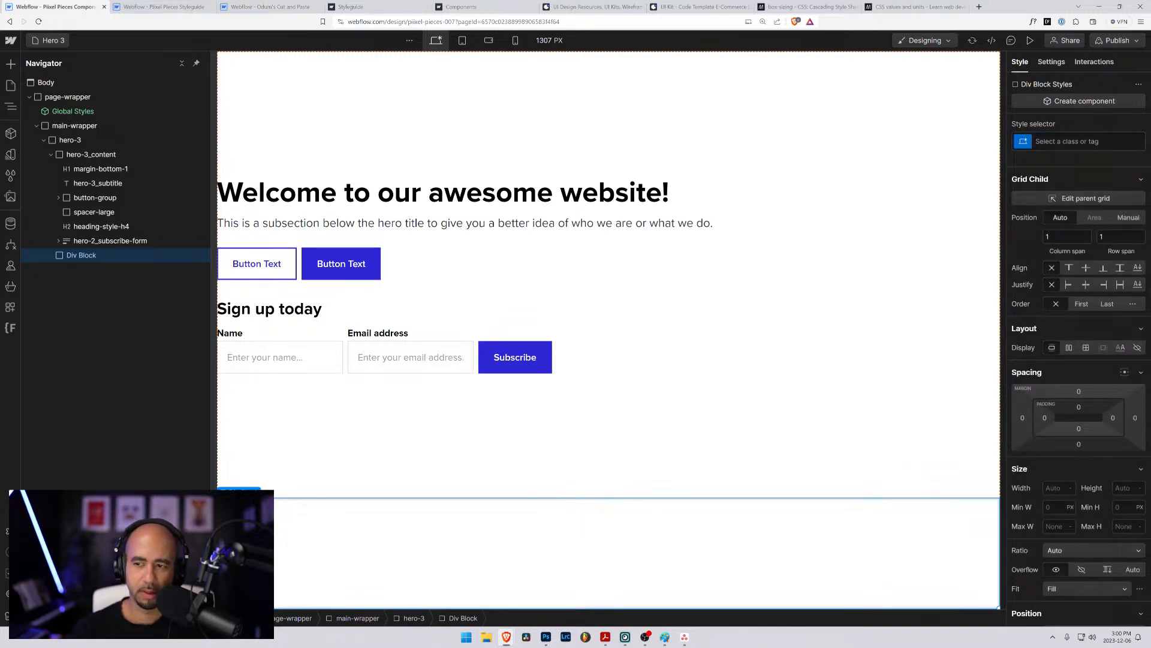
key(ctrl+z)
- Replace the hero-2_image-container class on the empty block below hero-3_content with a new class named hero-3_footer
click(1127, 145)
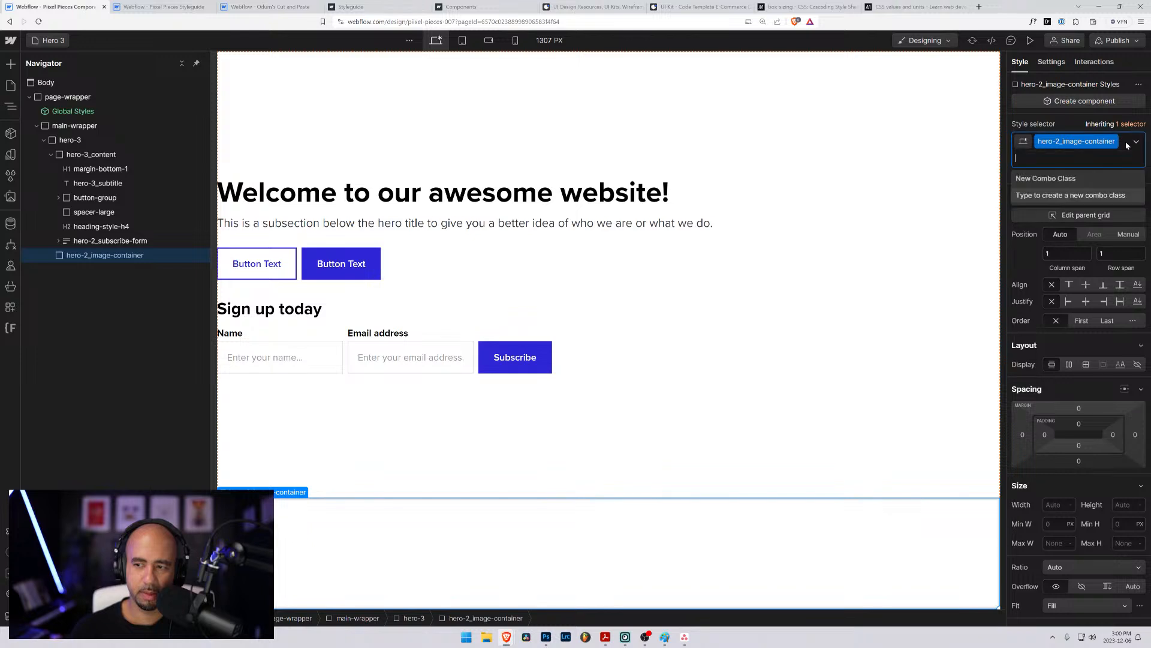
key(BackSpace)
text(hero)
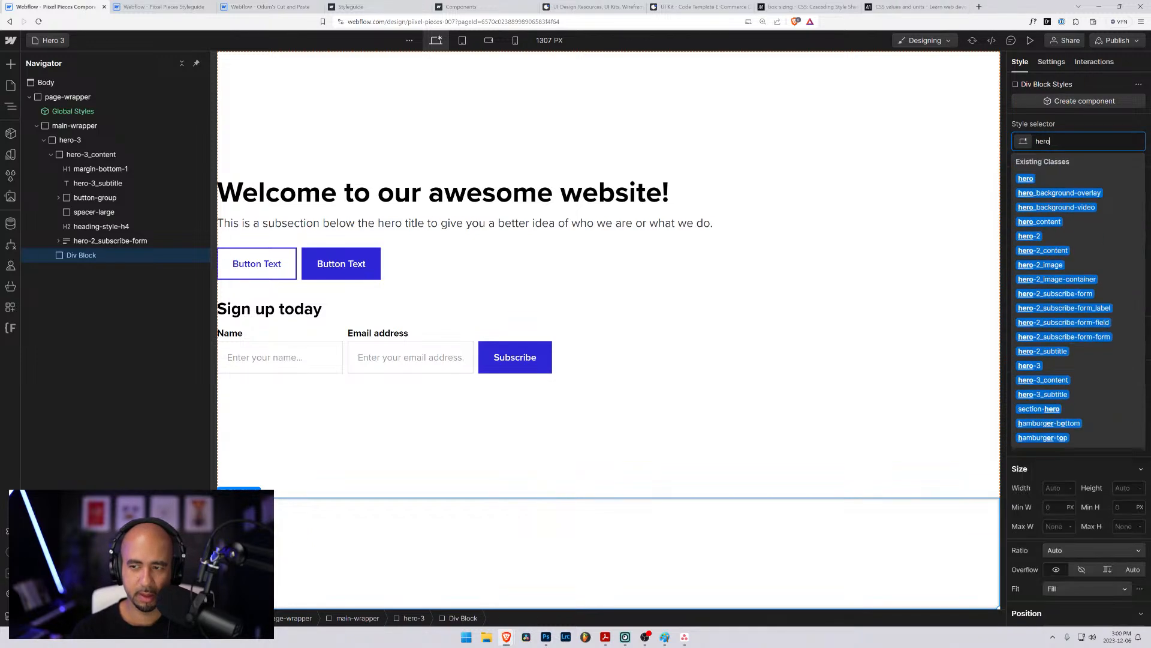
text(-3_)
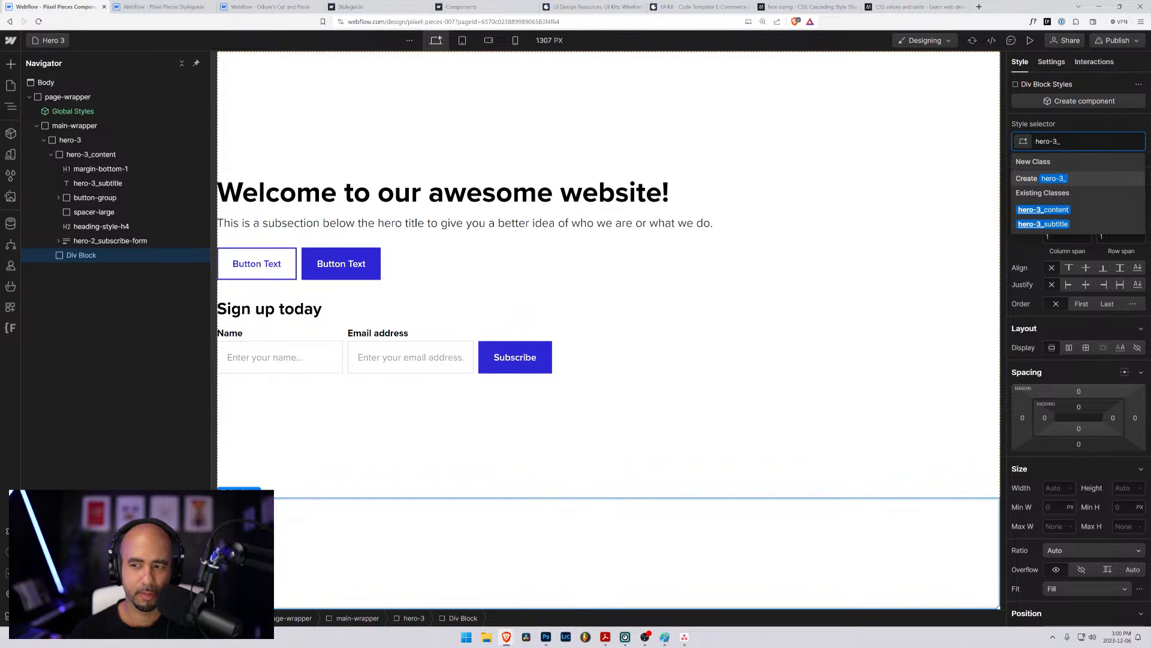
text(footer)
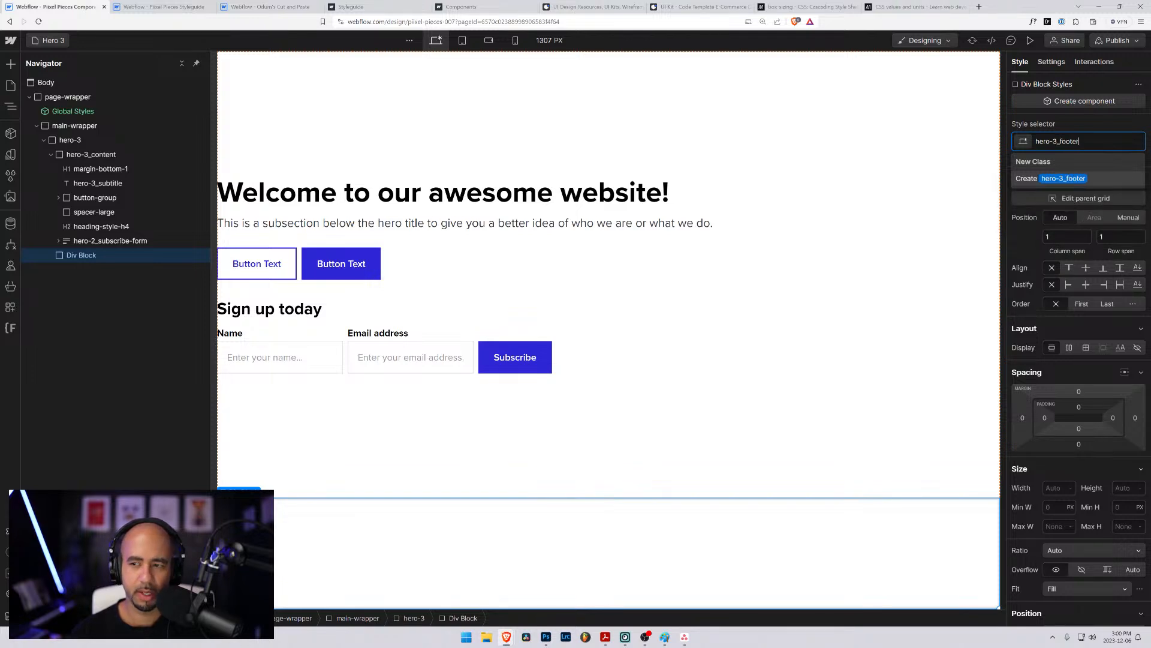
key(Return)
- Move the hero-2_subscribe-form block out of hero-3_content and nest it inside hero-3_footer
click(114, 242)
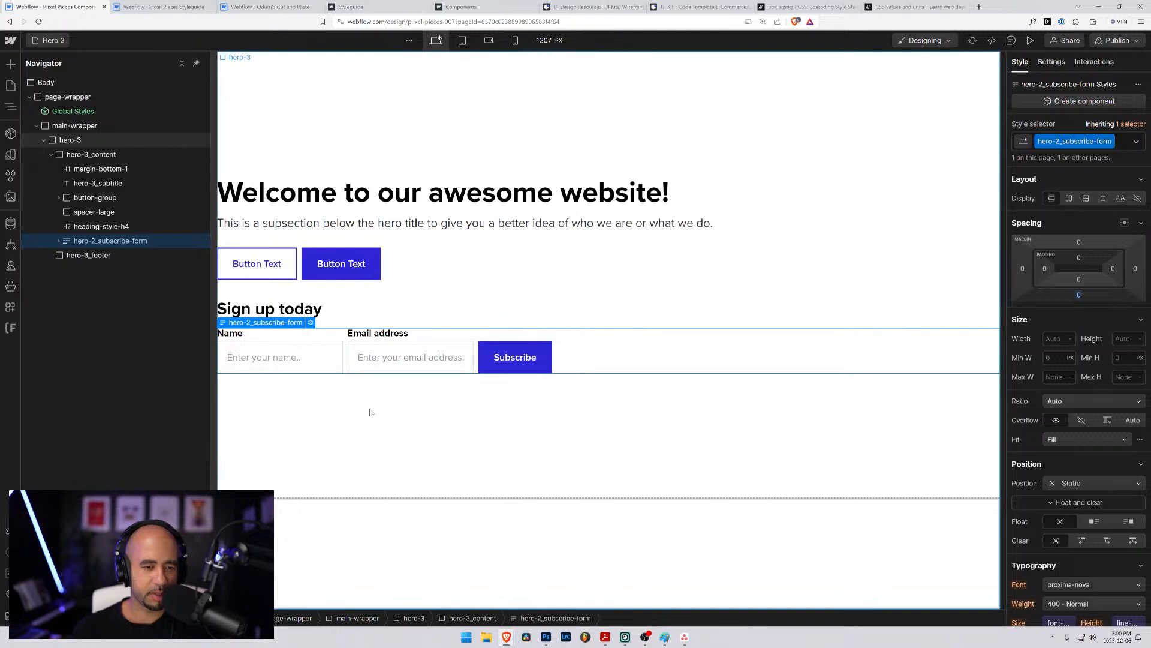
click(63, 257)
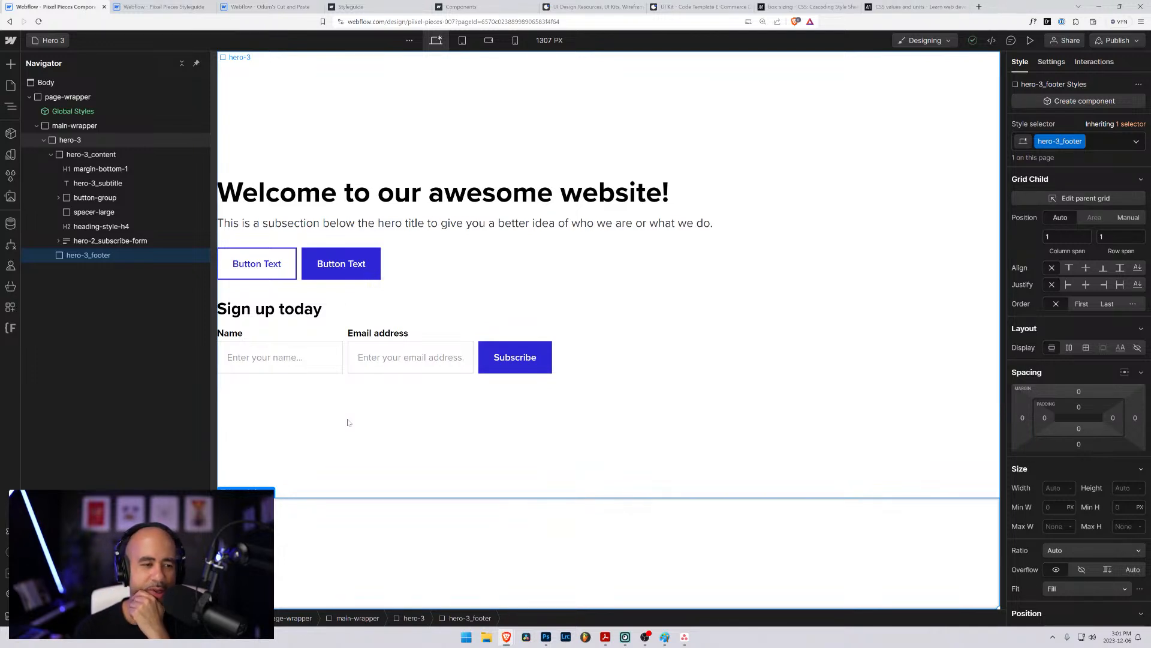
click(67, 241)
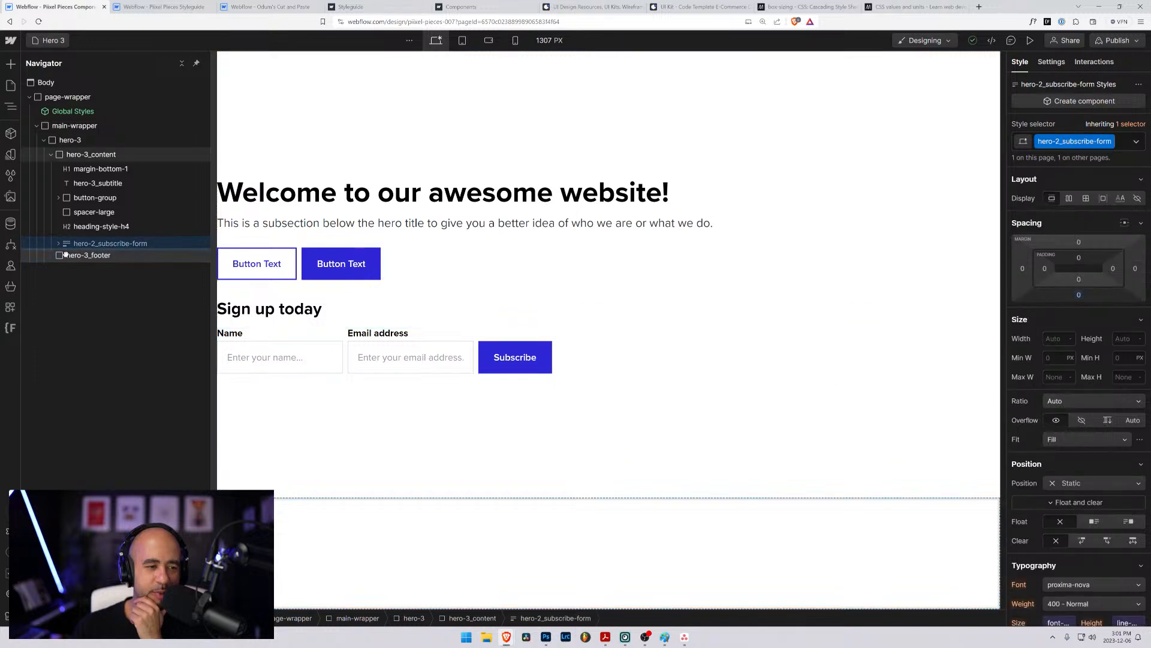
drag(65, 254, 64, 255)
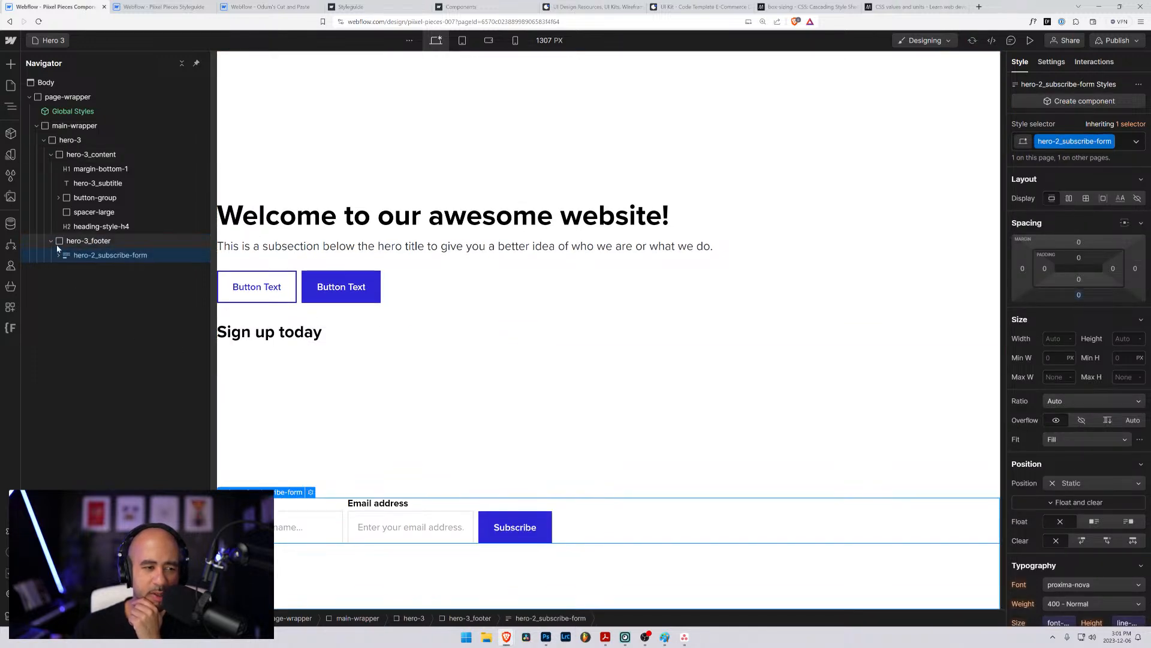
- Try moving the "Sign up today" heading into hero-3_footer above the subscribe form, and undo that move
click(59, 247)
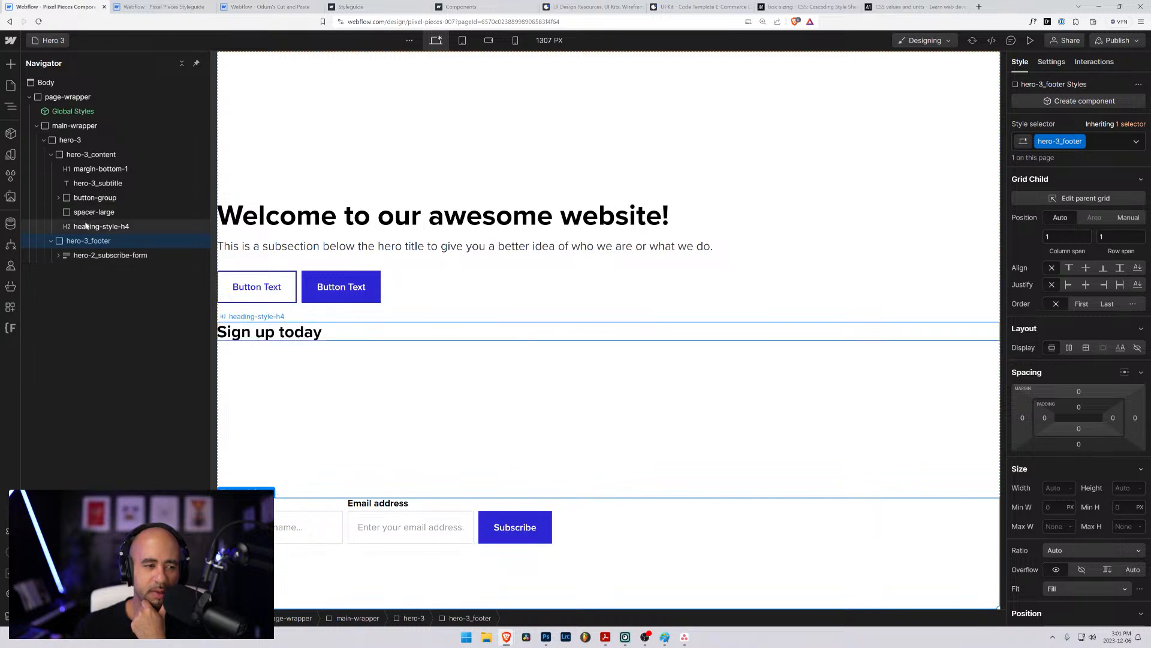
drag(86, 225, 86, 246)
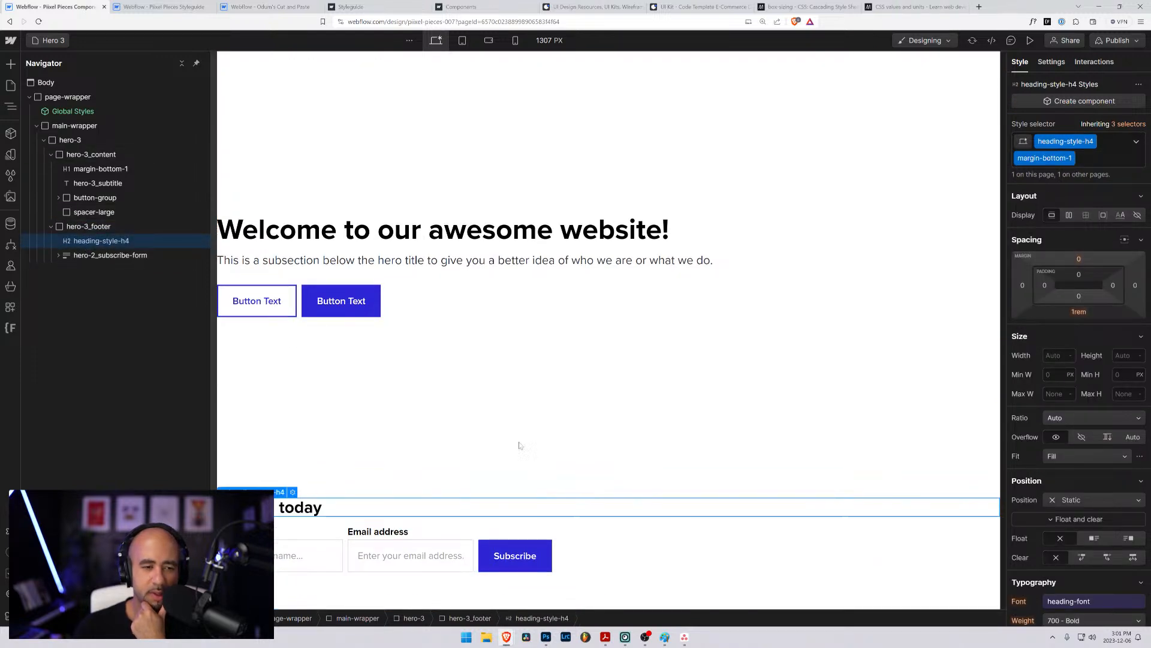
click(659, 541)
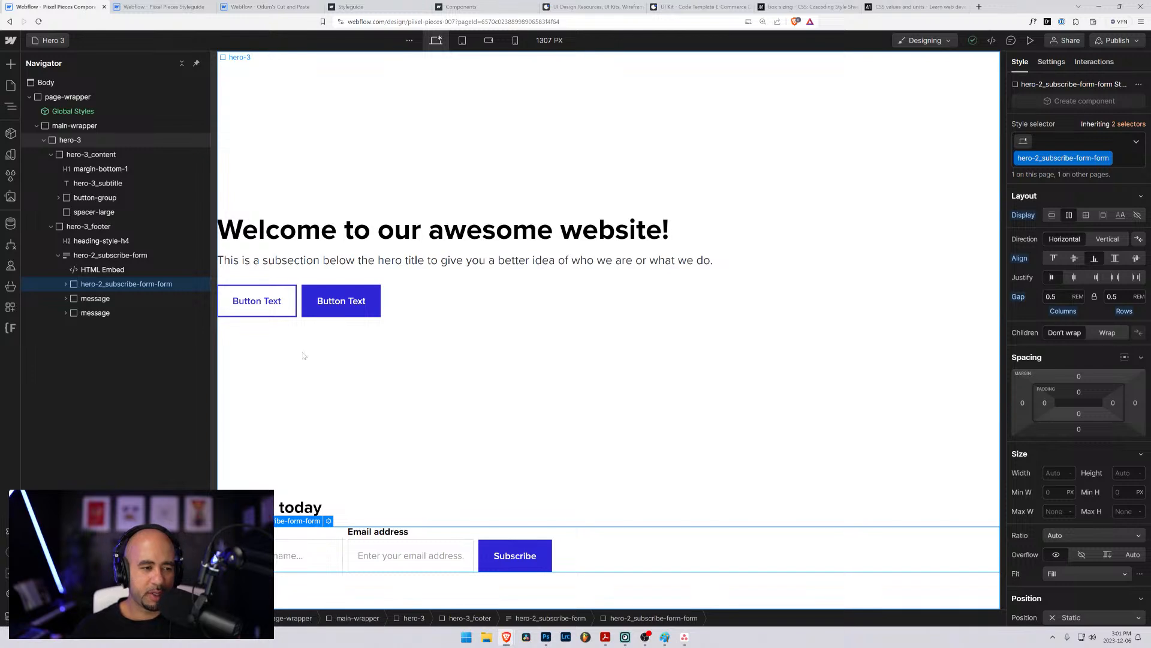
click(59, 255)
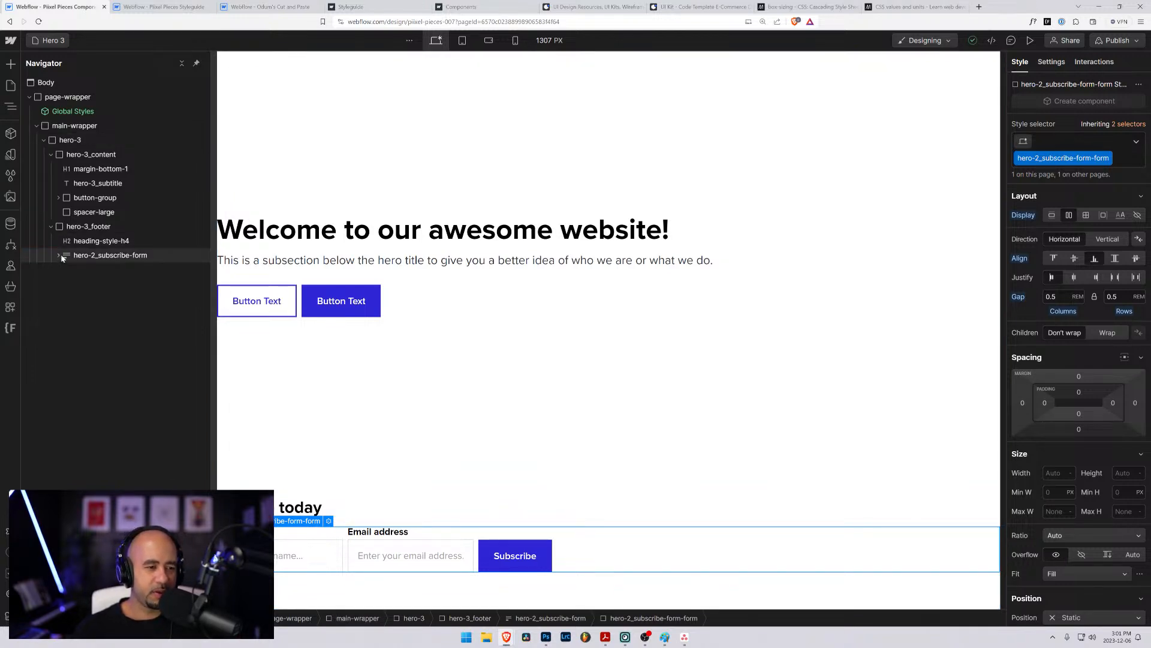
key(ctrl+z)
key(ctrl+z)
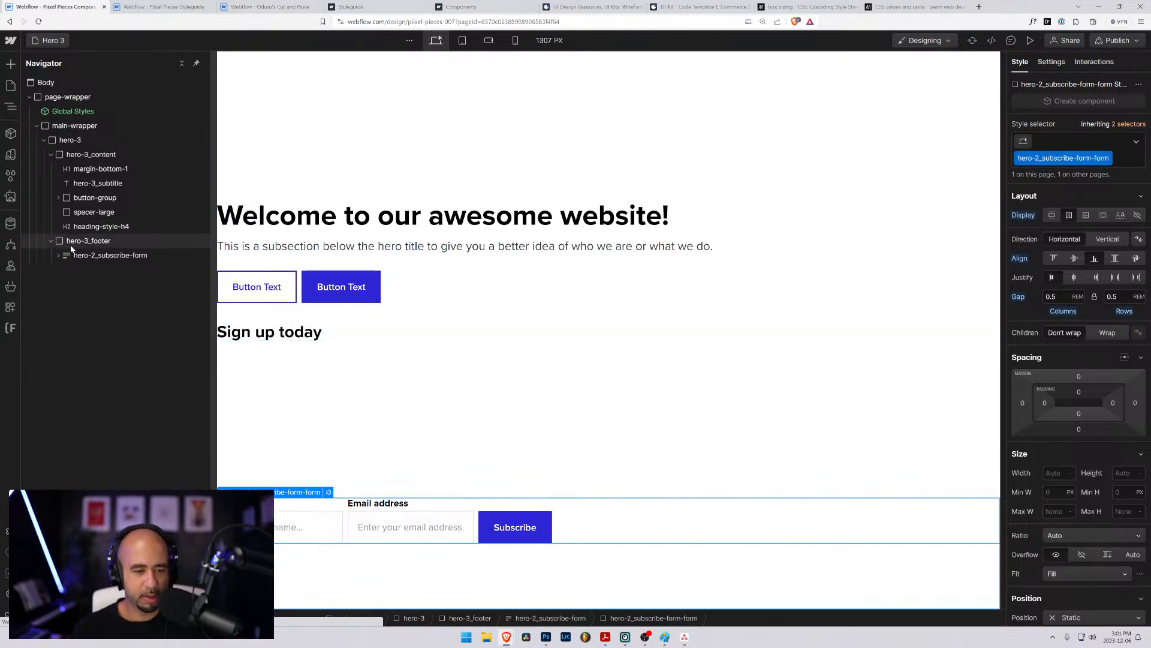
- Undo the move of the hero-2_subscribe-form block into hero-3_footer
click(624, 309)
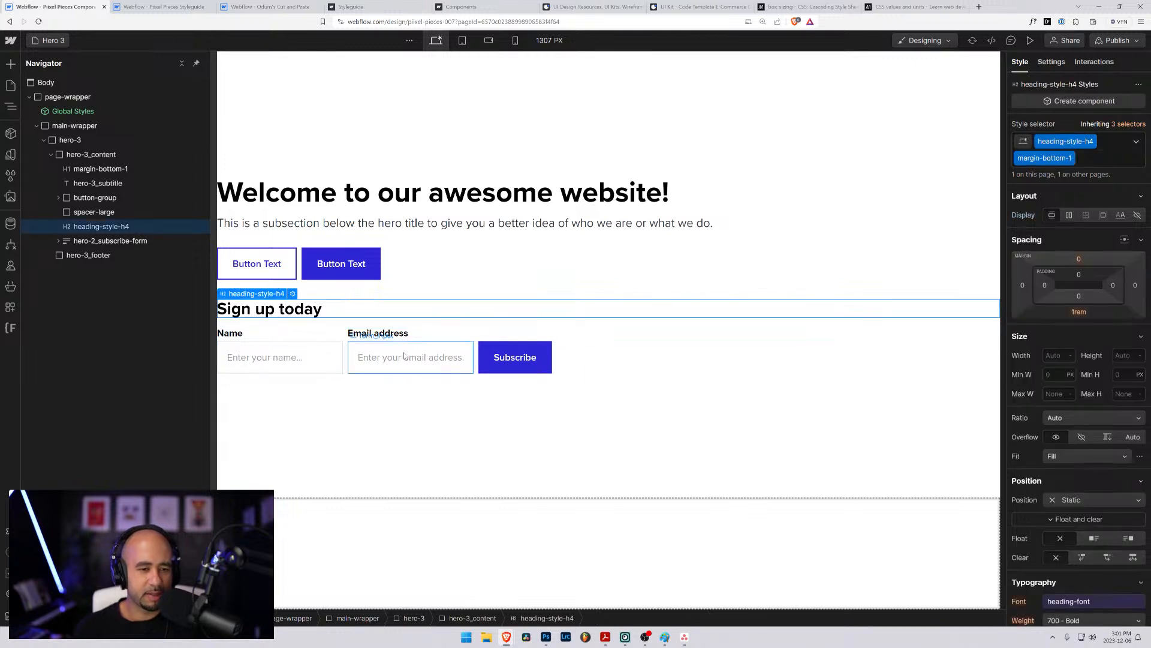
click(350, 532)
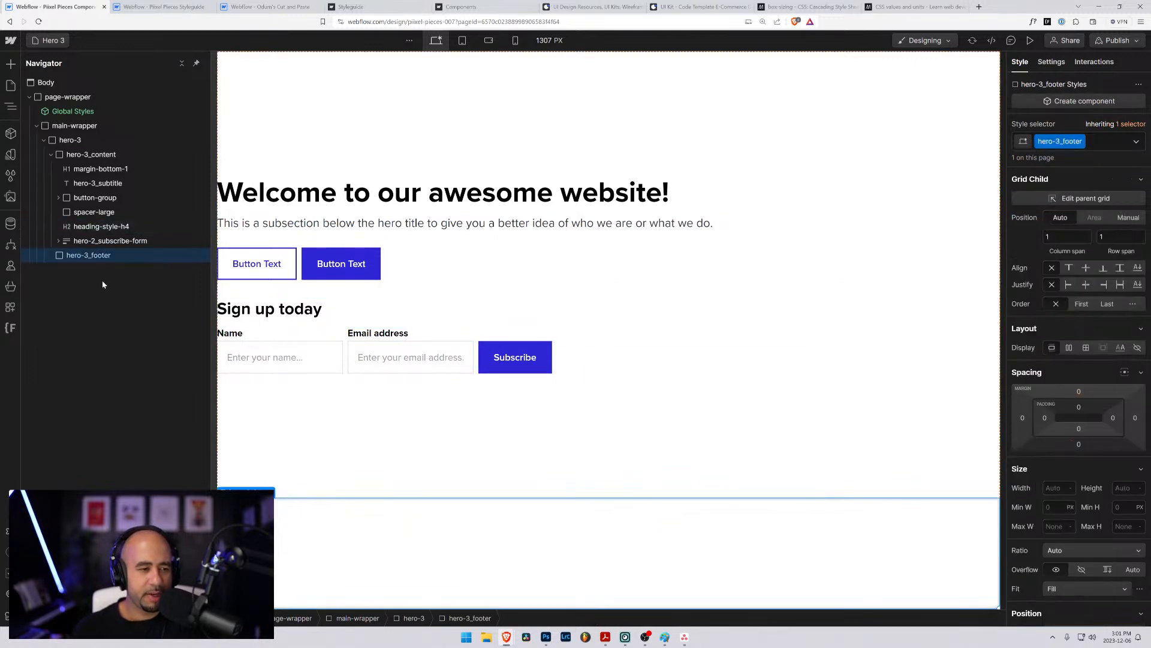
click(64, 245)
click(62, 256)
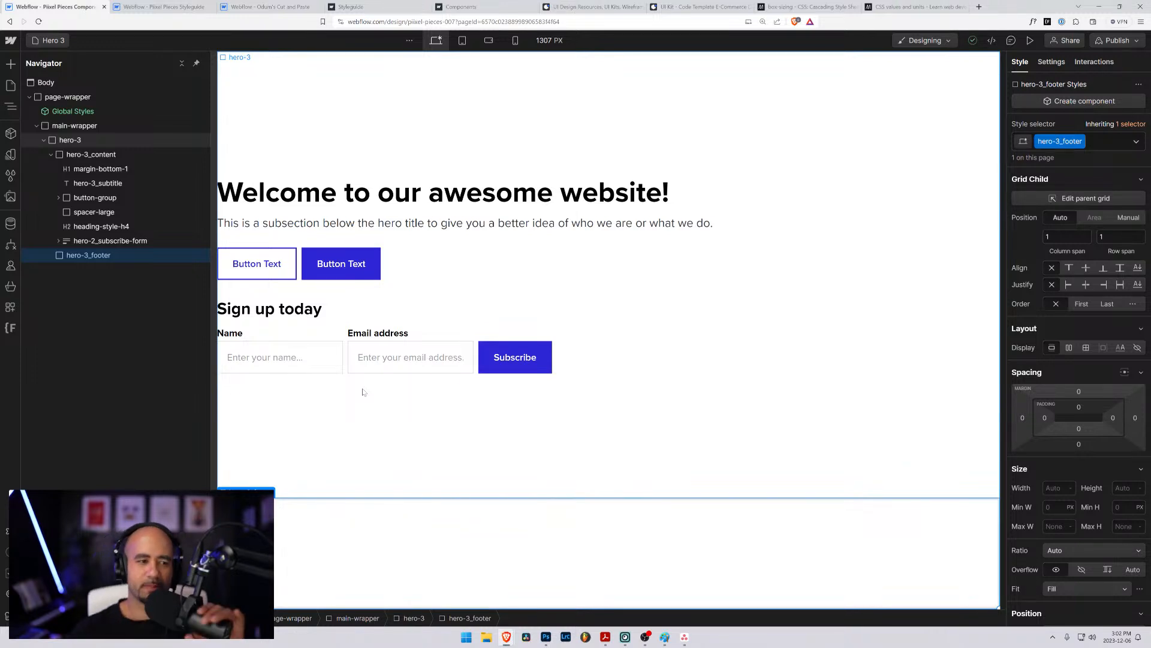
- Copy the hero-2_subscribe-form block, switch to the Cut and Paste project and remove the old subscribe form from its body
click(68, 242)
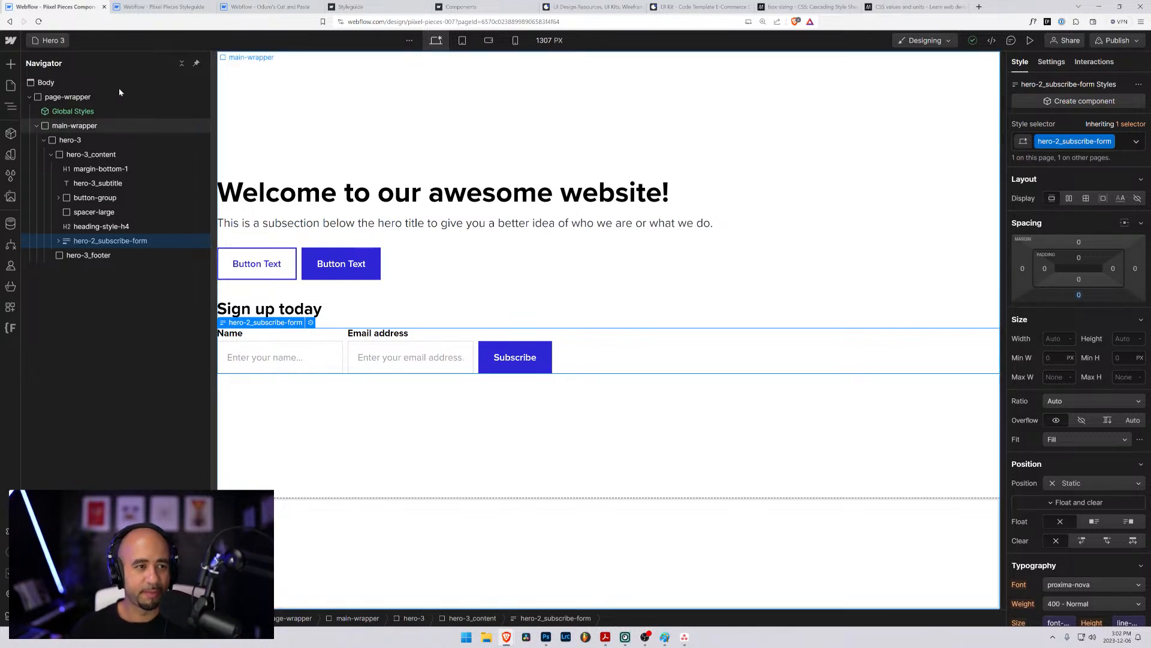
drag(270, 7, 129, 7)
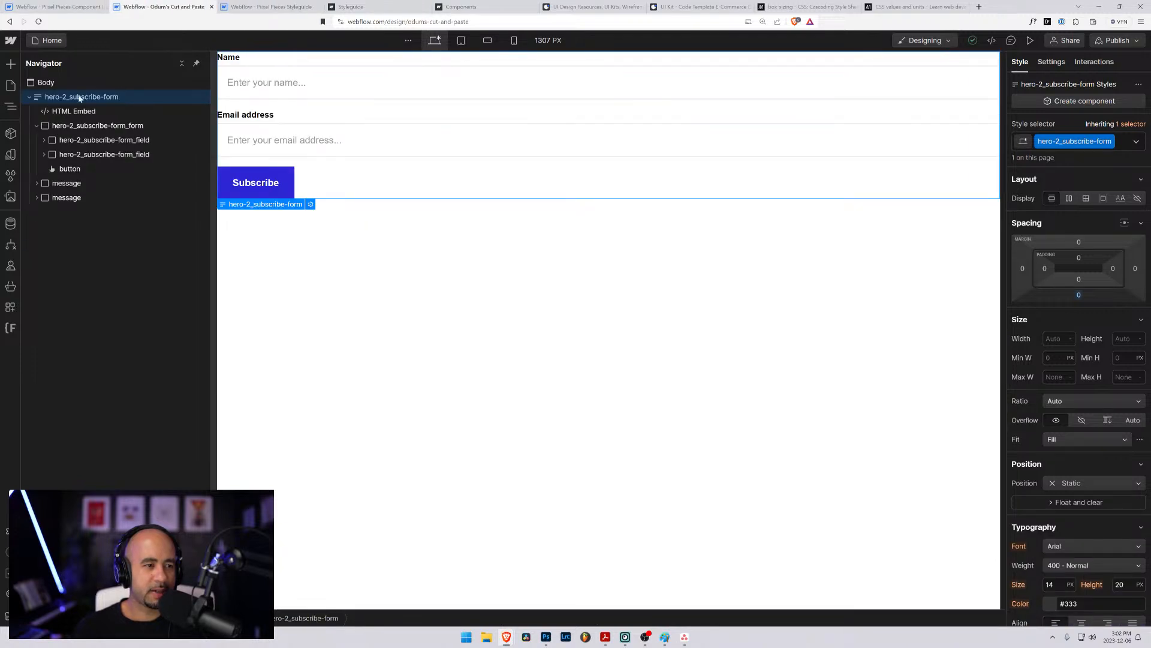
click(43, 84)
click(43, 97)
click(42, 85)
click(45, 99)
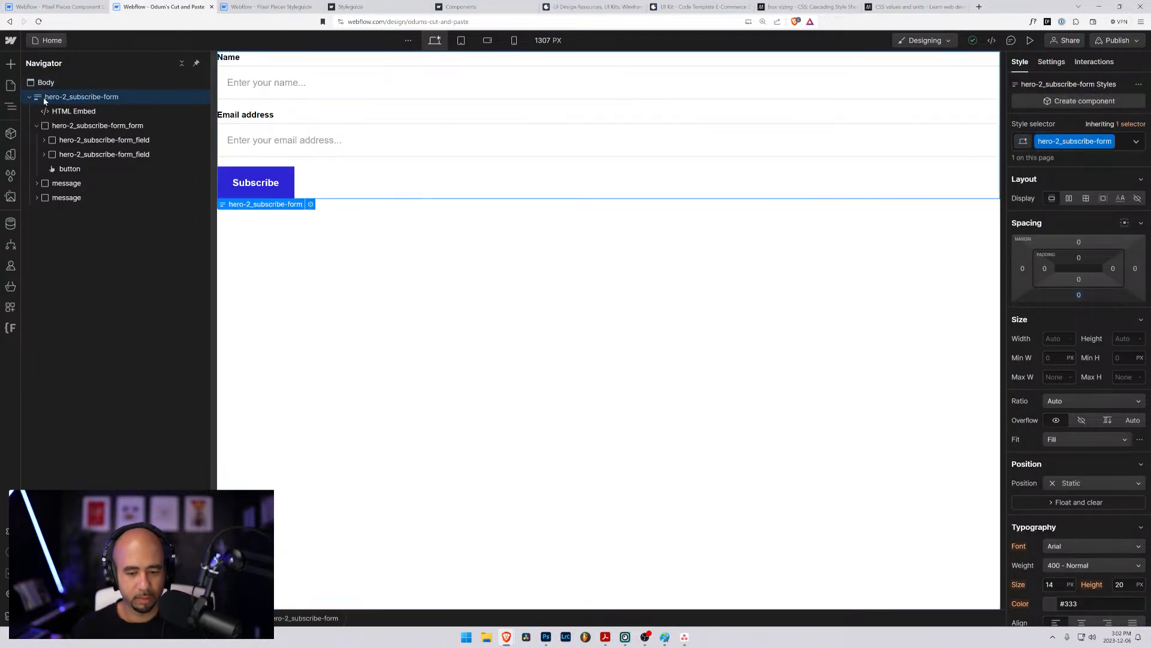
key(ctrl+x)
- Clean up the Cut and Paste project by removing all unused style selectors
click(10, 175)
click(11, 196)
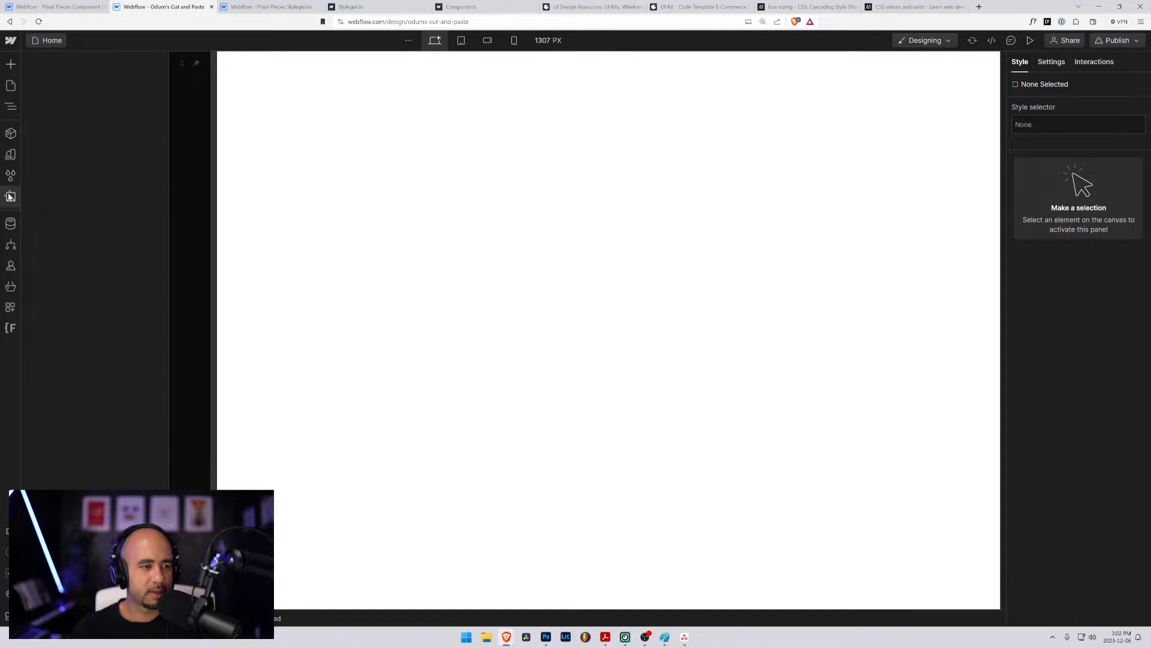
click(10, 176)
click(11, 176)
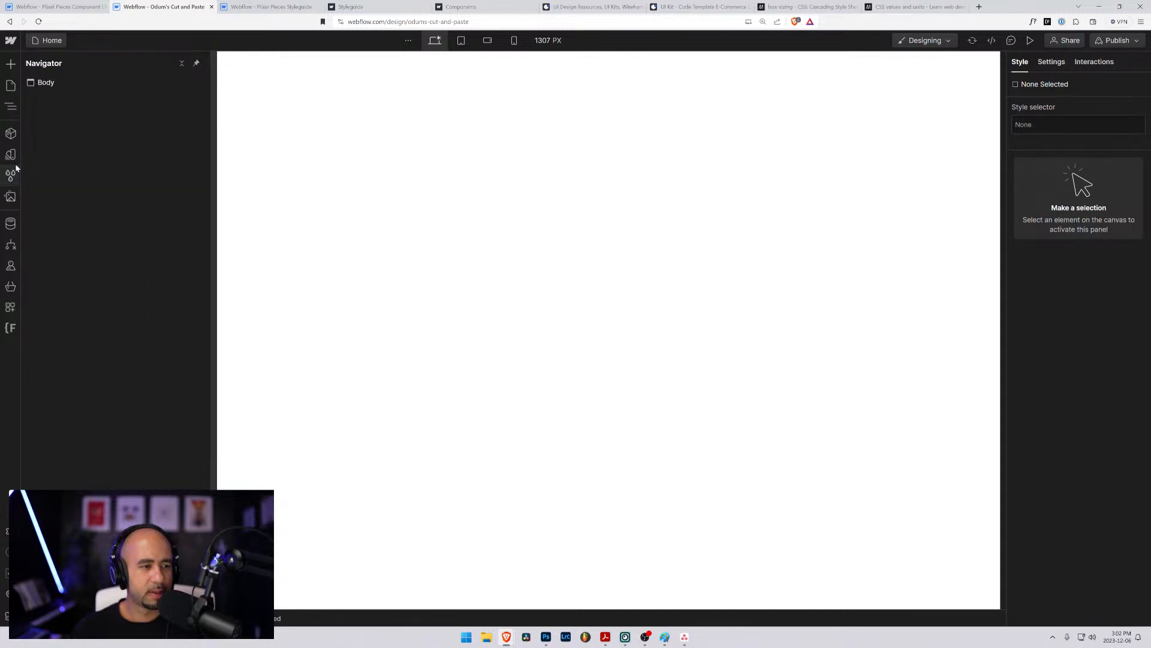
click(10, 175)
click(157, 62)
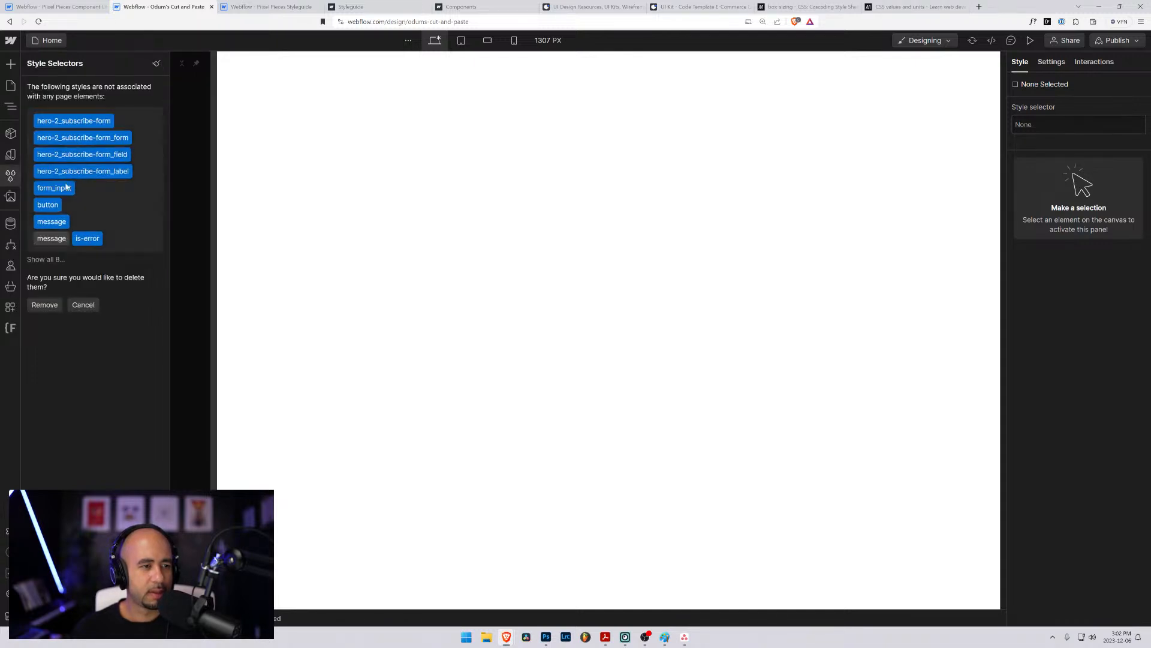
click(45, 305)
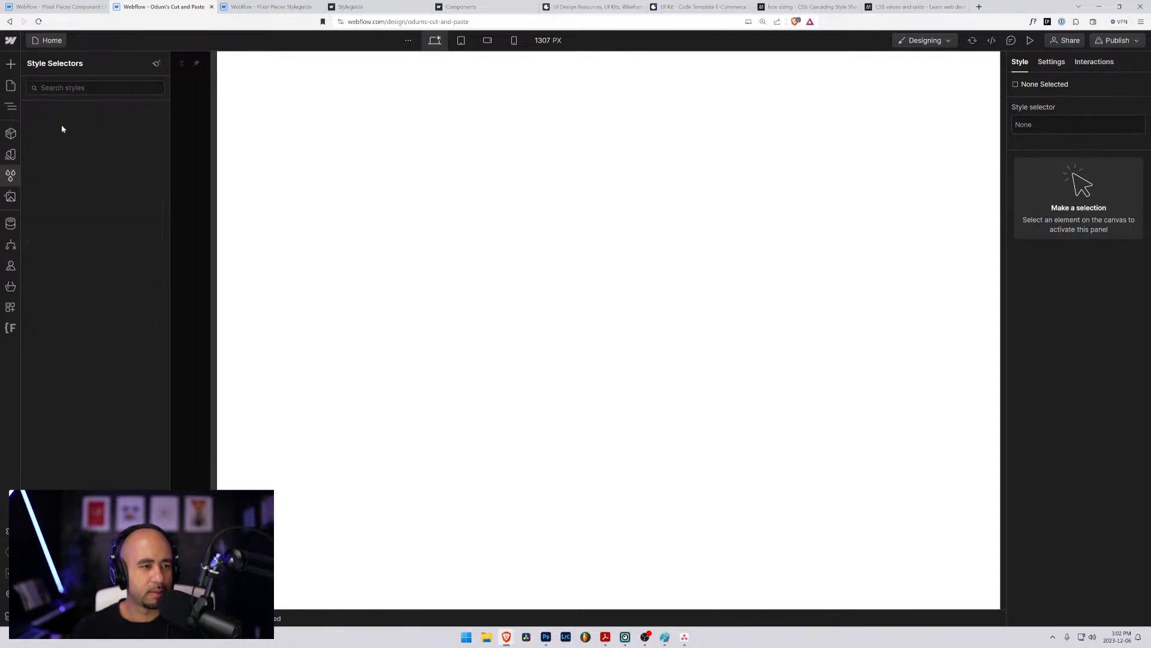
- Paste the copied subscribe form into the empty page body and expand its nested form elements
click(195, 112)
click(48, 84)
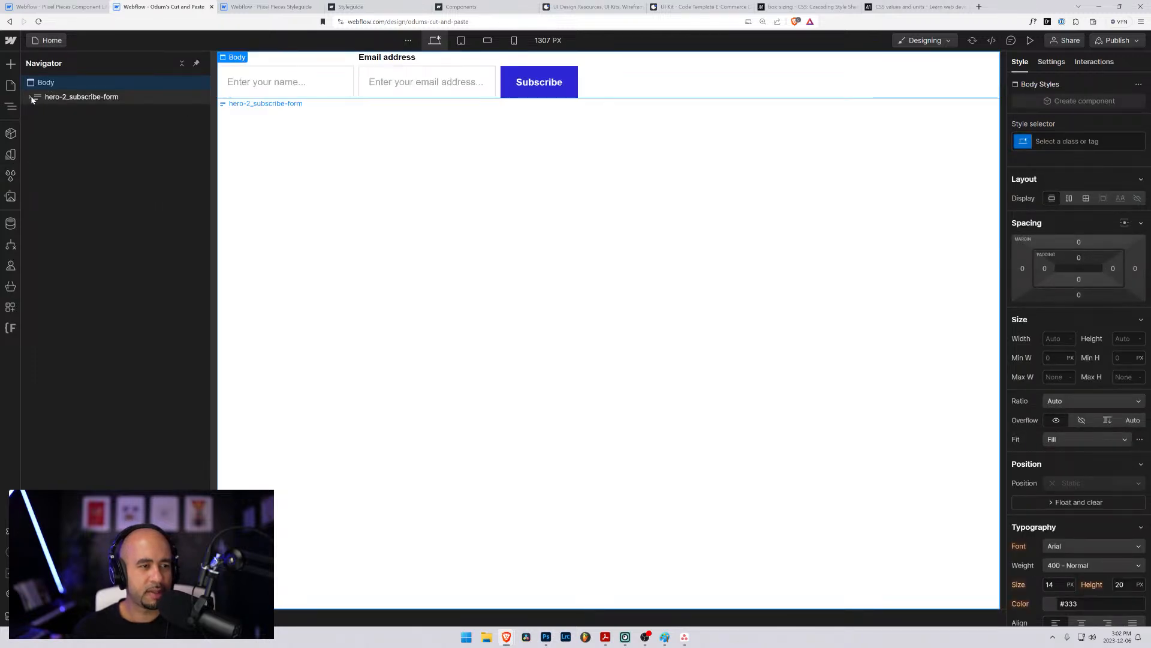
click(30, 97)
click(37, 126)
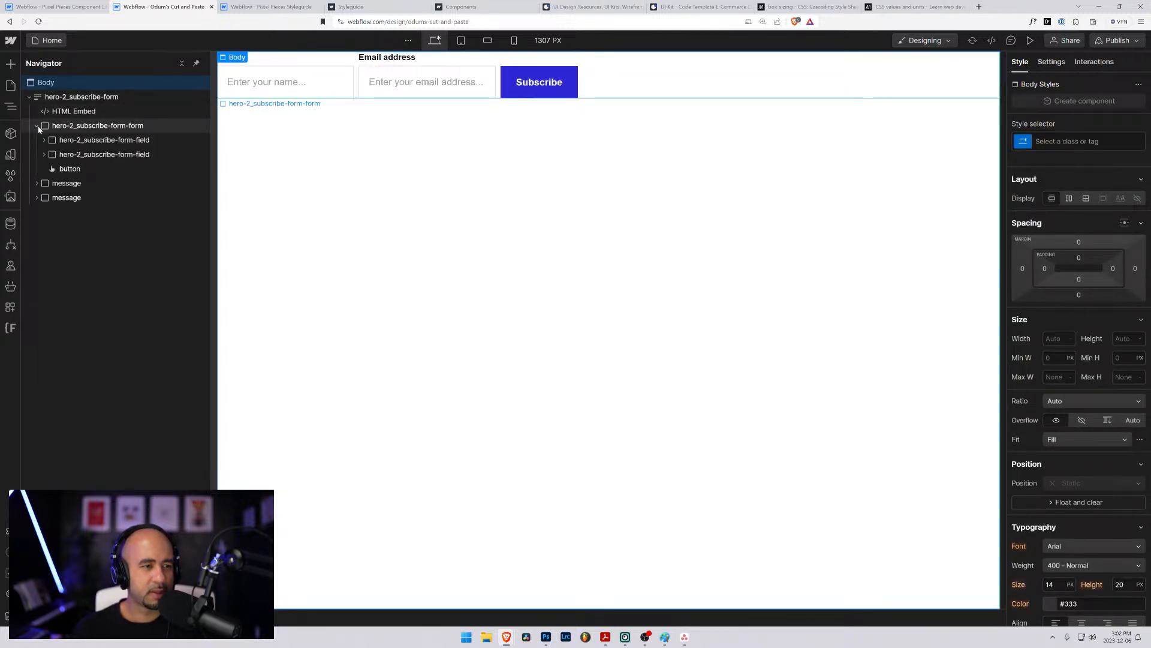
- Rename the hero-2 class folder to hero-3 with Finsweet's Client-First Folders and save the changes
click(10, 328)
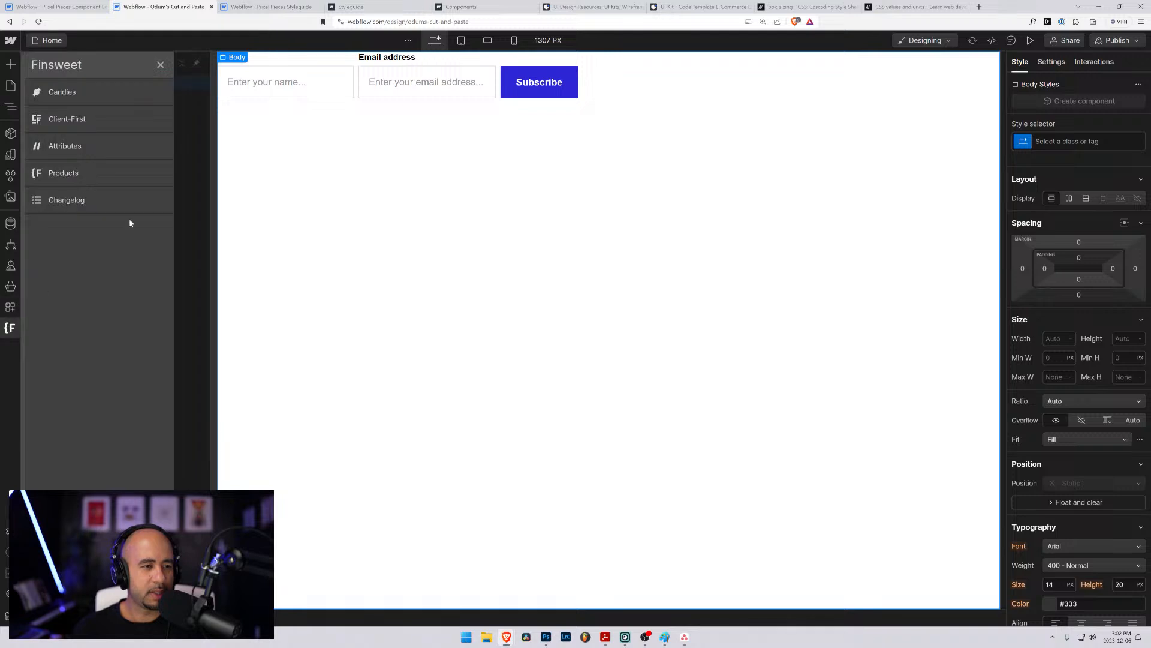
click(60, 92)
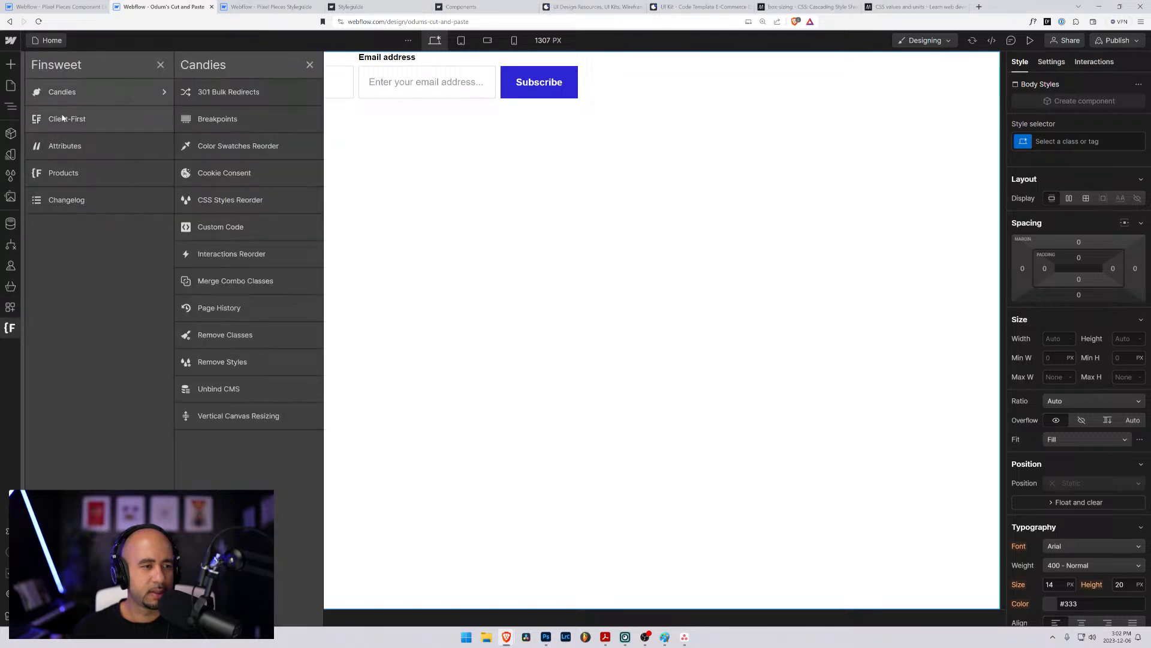
click(54, 118)
click(198, 175)
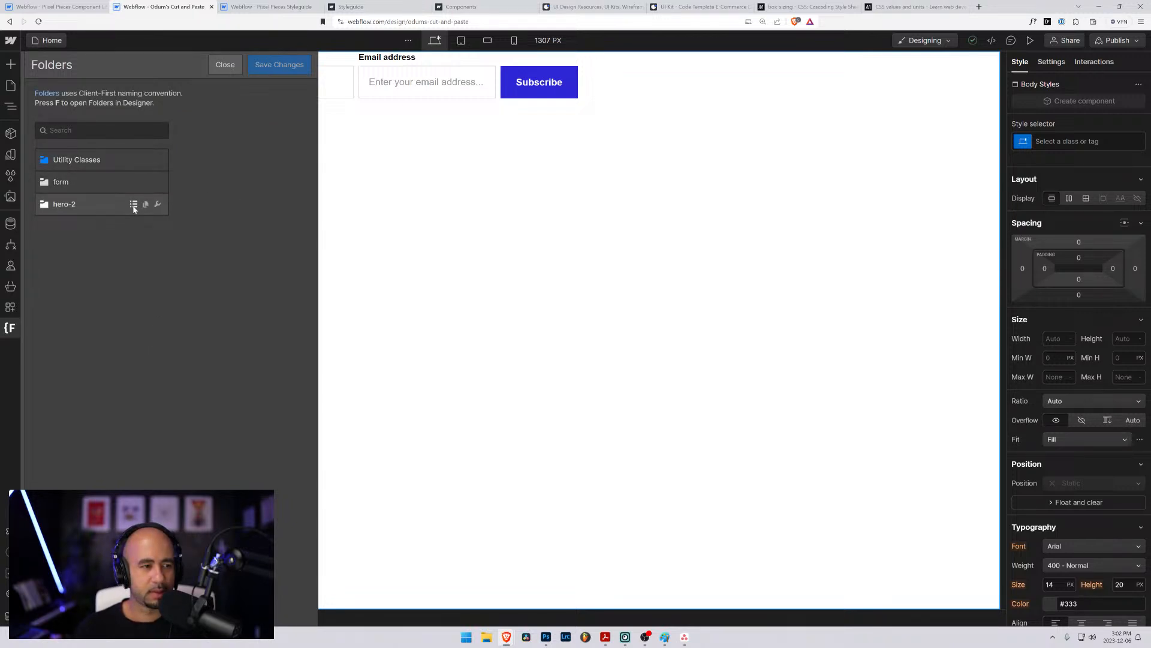
click(157, 204)
key(BackSpace)
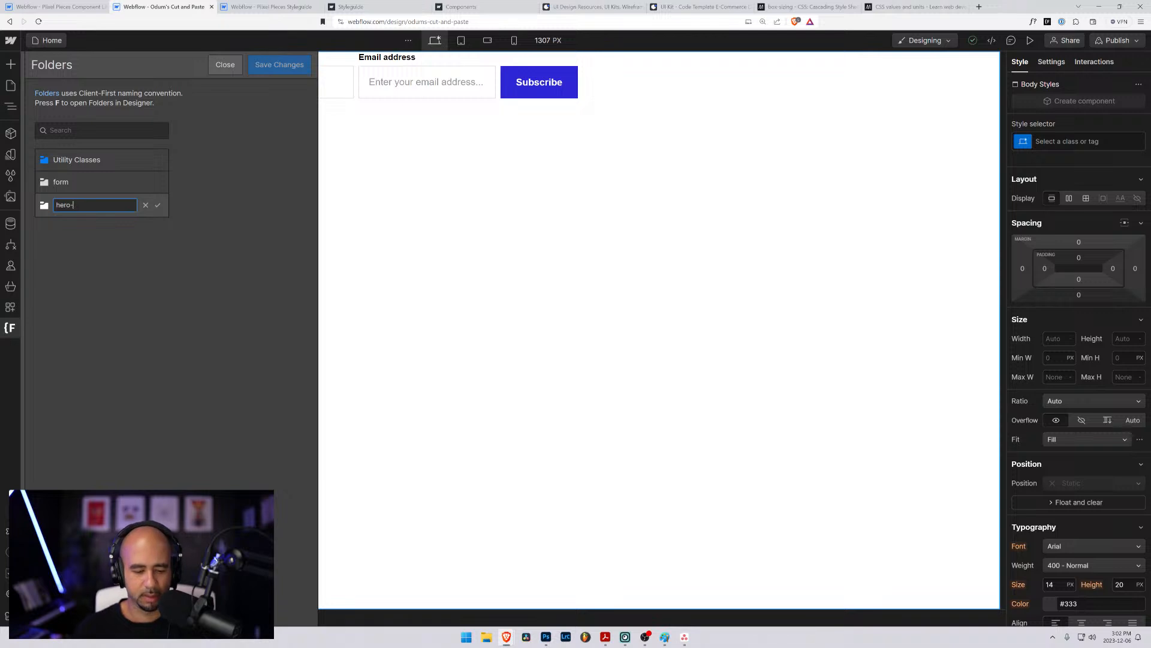
text(3)
click(158, 205)
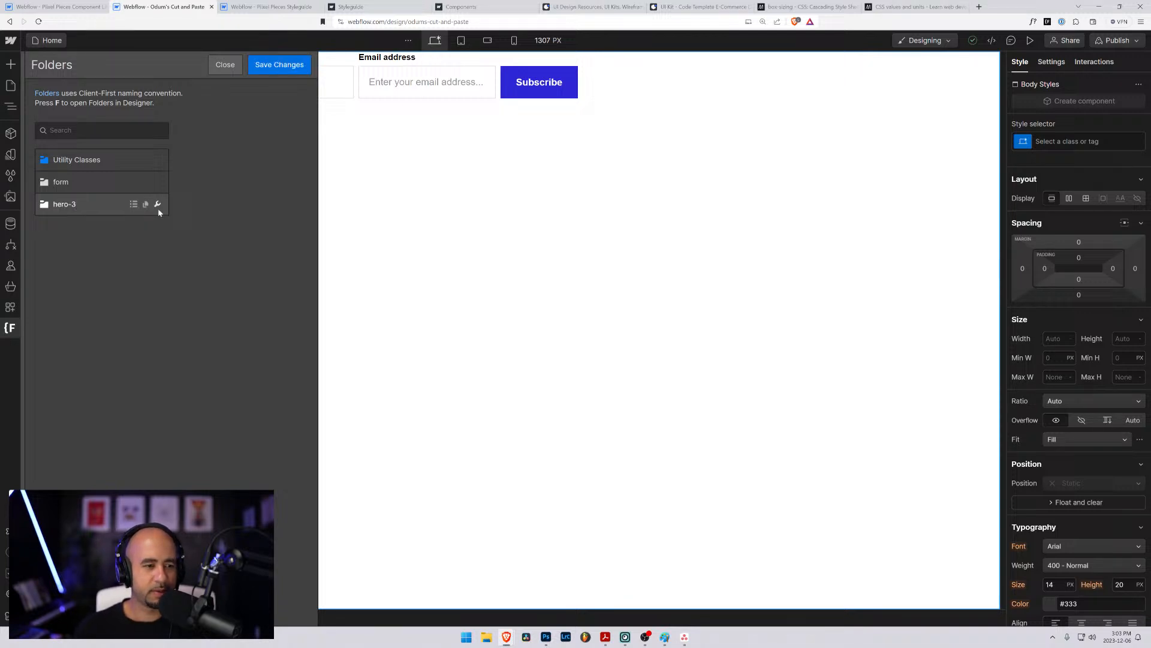
click(257, 60)
click(681, 367)
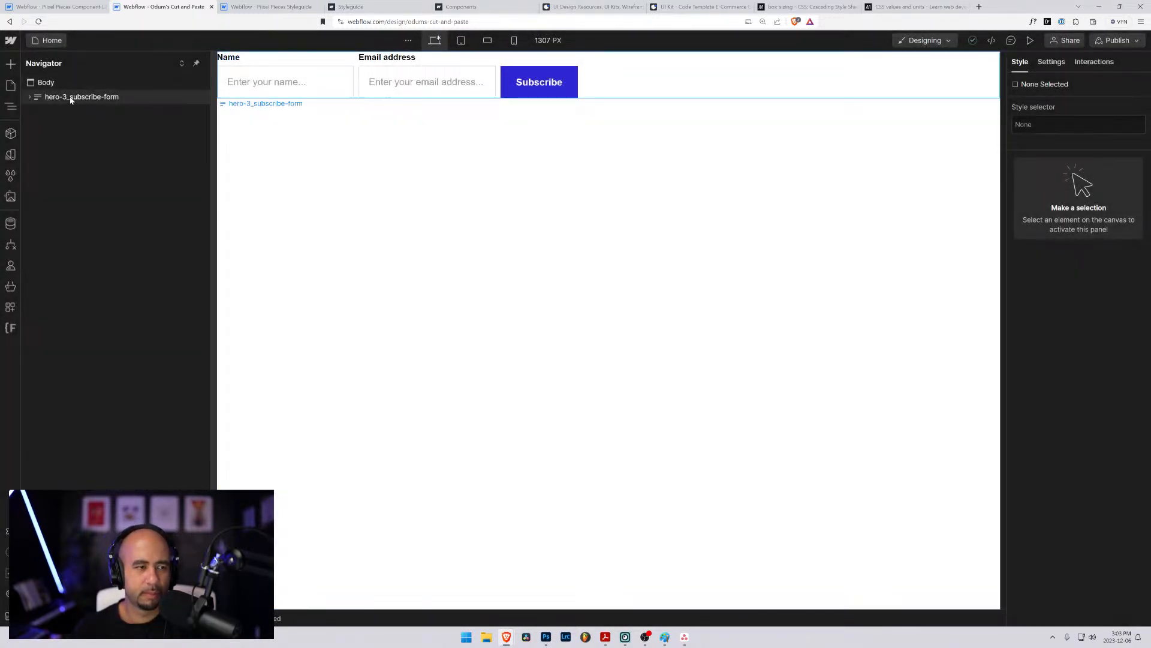
- Copy the hero-3_subscribe-form block into the Hero 3 page below the "Sign up today" heading, replacing the hero-2_subscribe-form block
click(30, 98)
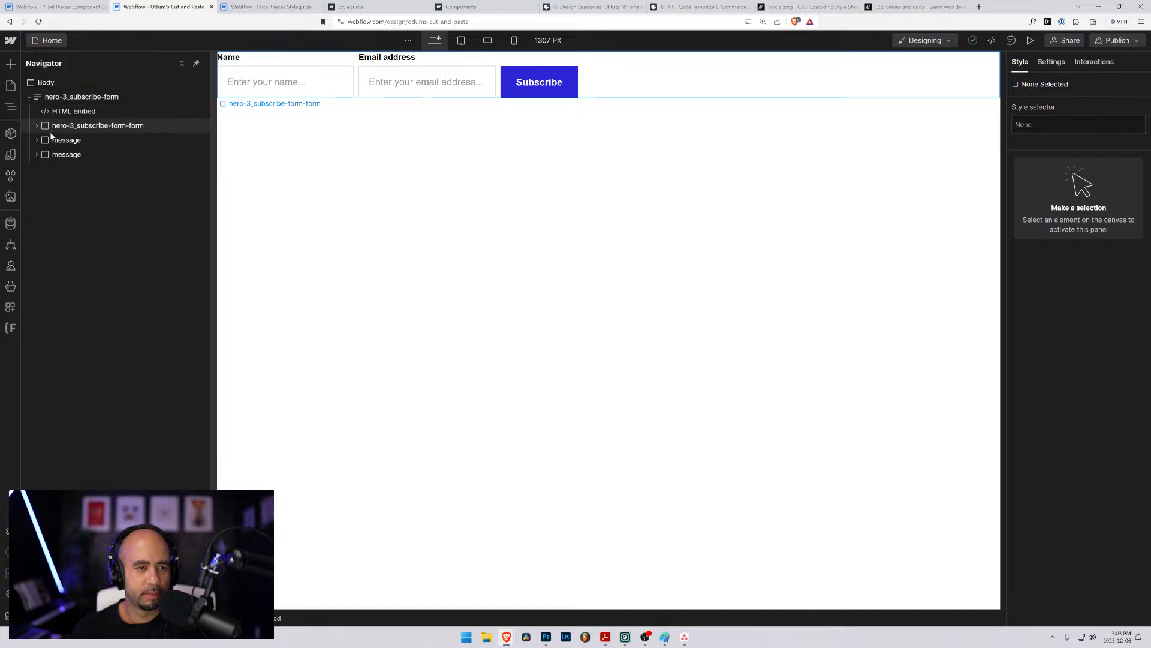
click(36, 126)
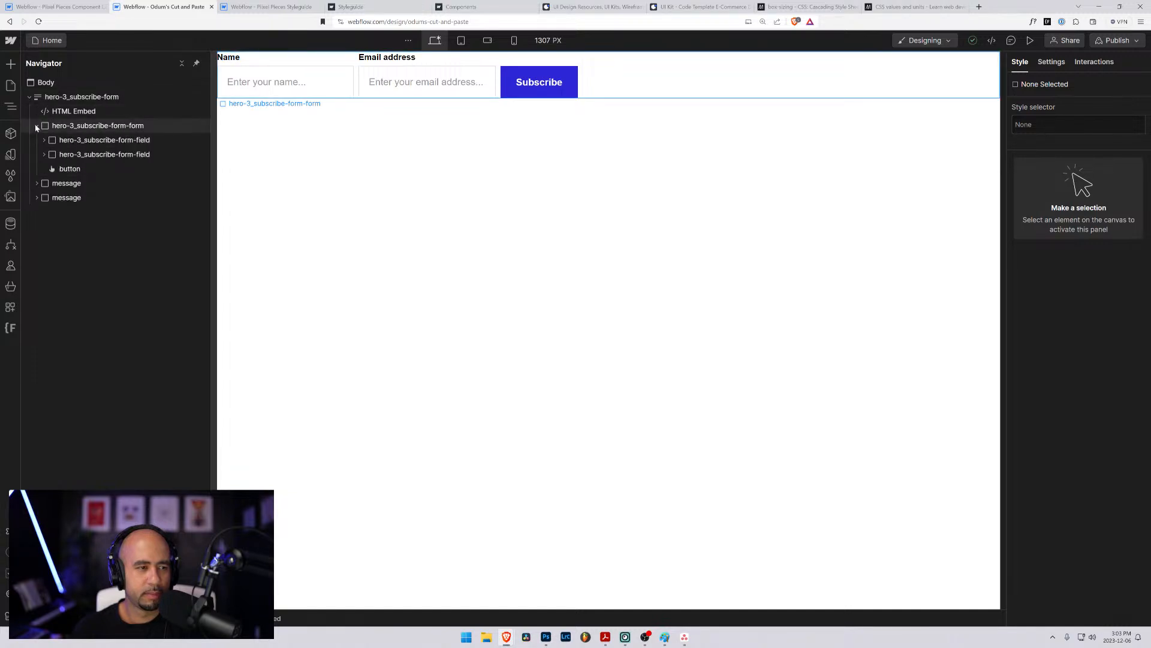
click(37, 126)
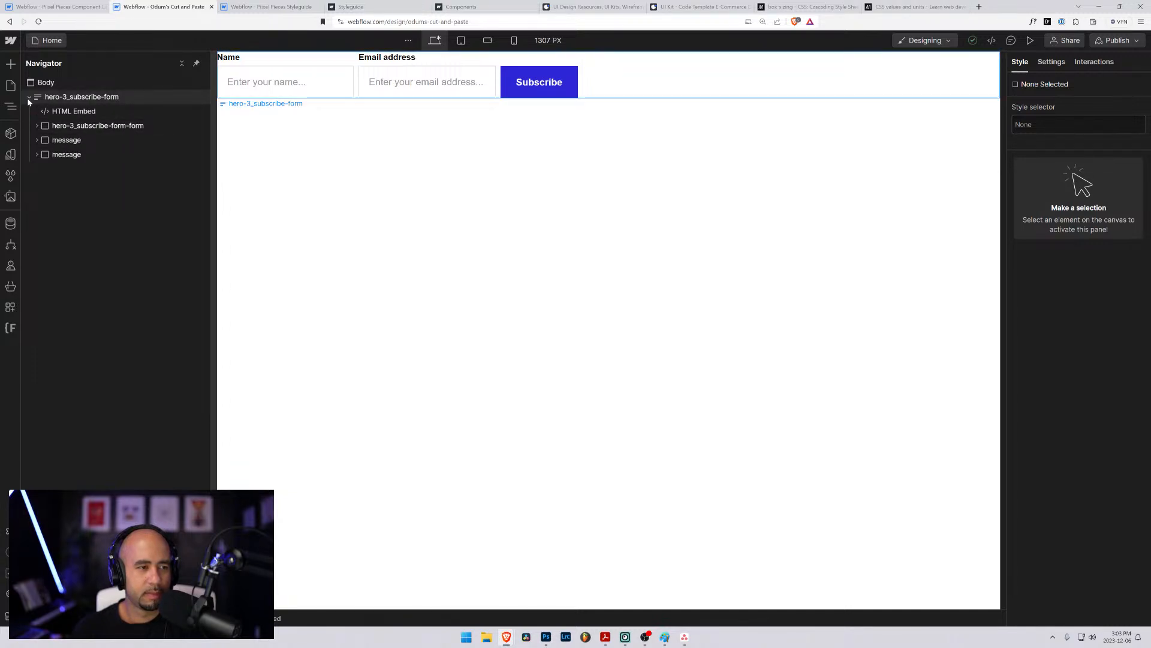
click(30, 97)
click(42, 97)
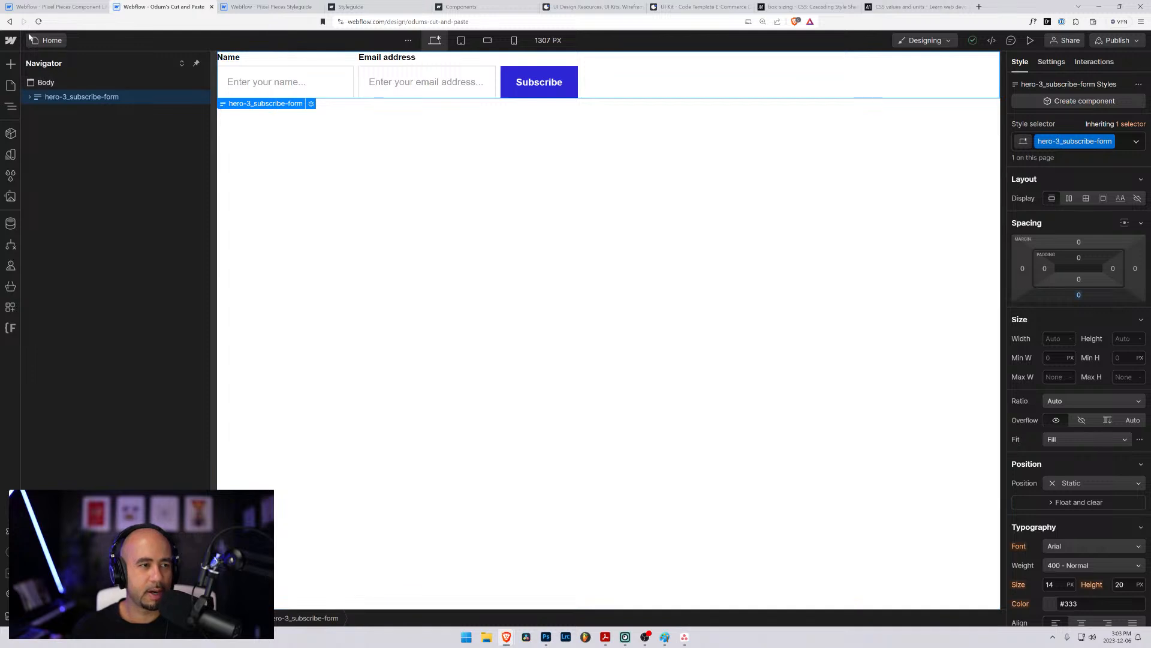
click(58, 45)
click(61, 7)
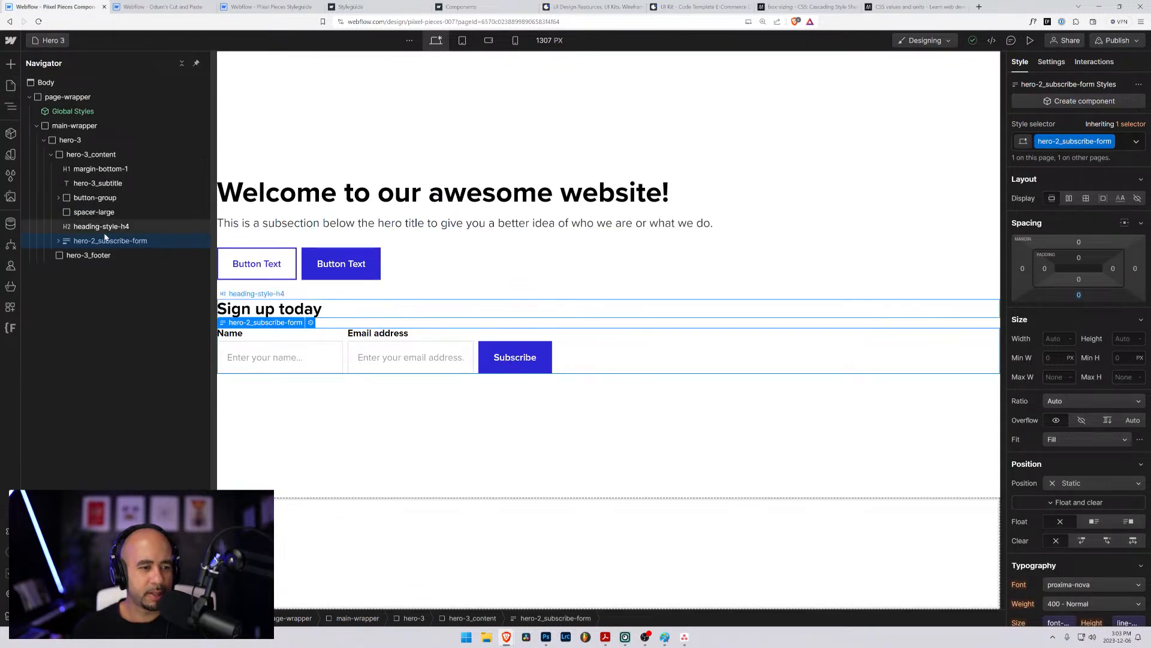
key(Delete)
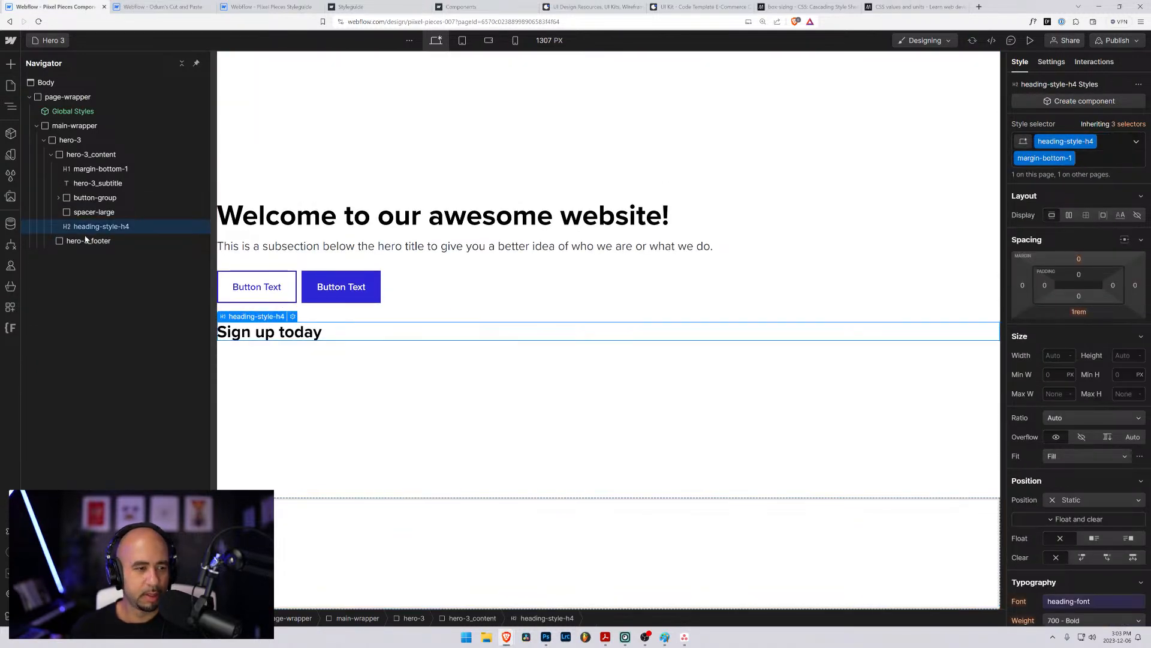
key(ctrl+v)
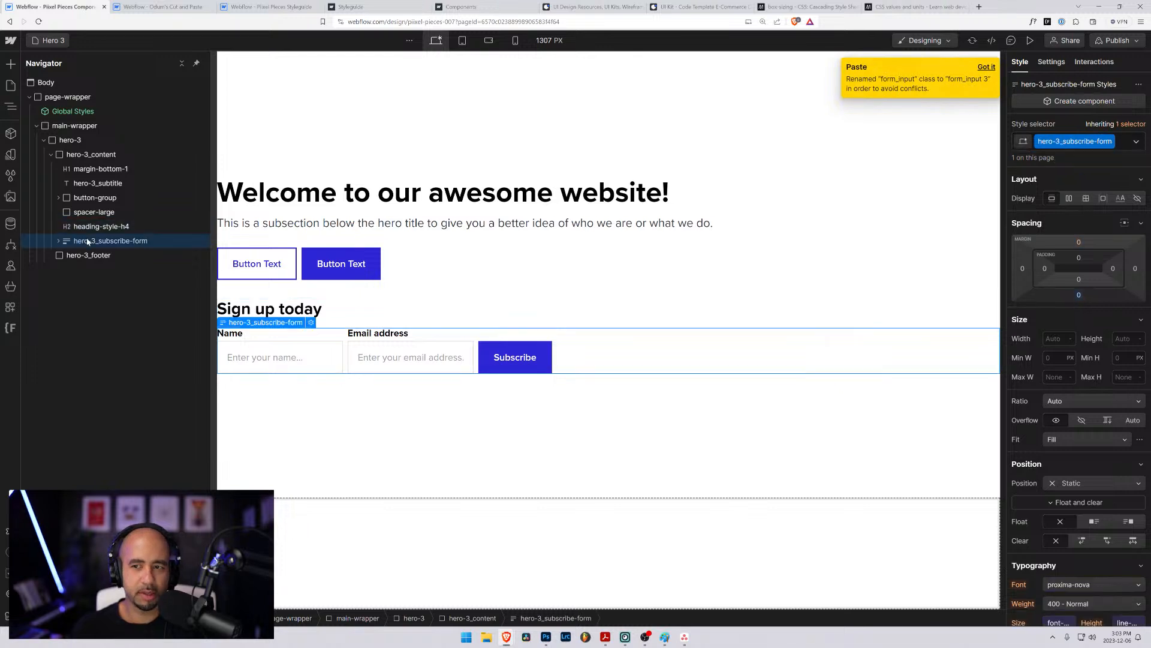
- Replace the message 2 class on the form's success message with the existing message class
click(59, 240)
click(92, 284)
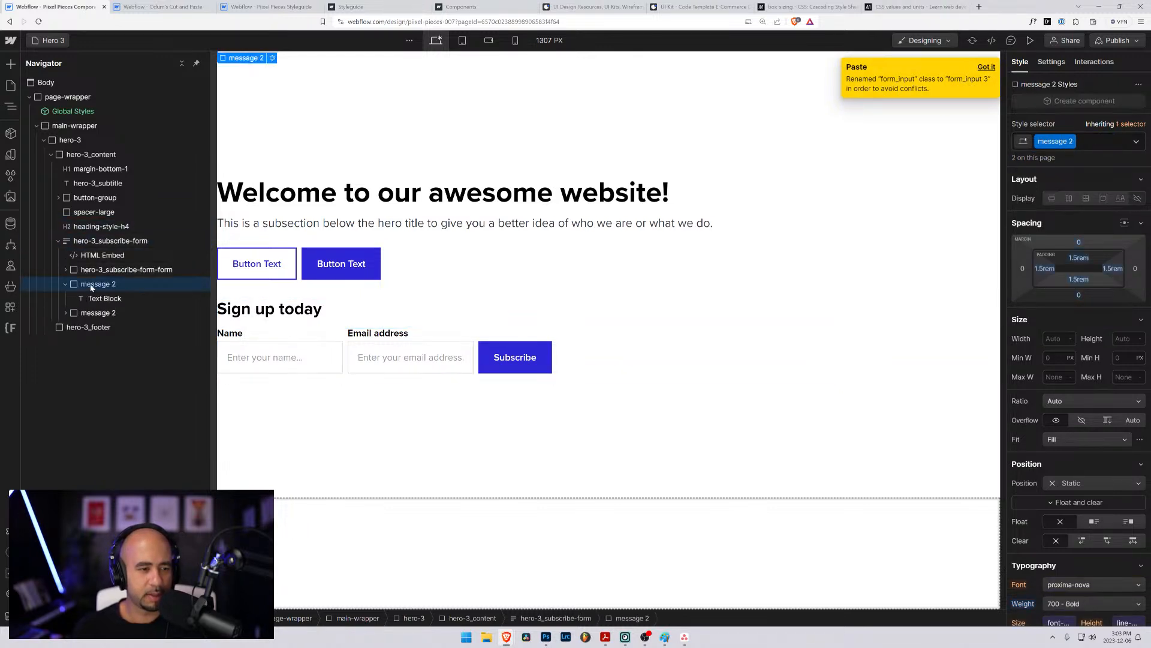
click(1103, 141)
key(BackSpace)
text(message)
key(Return)
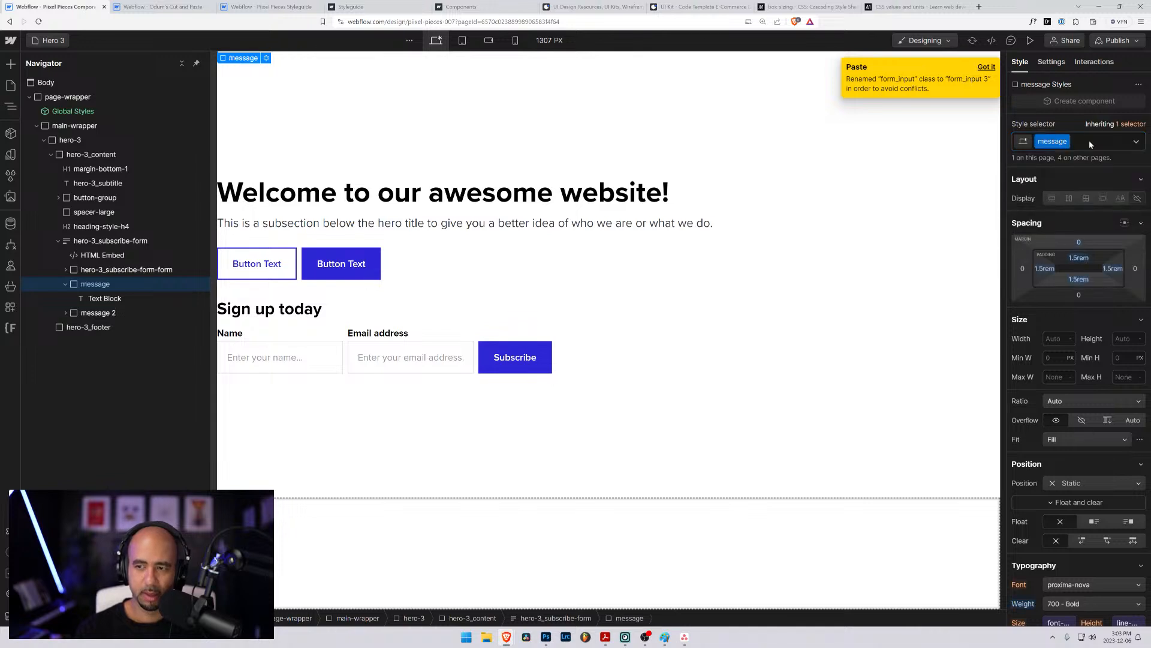
- Replace the error message's message 2 class with the existing message class and its is-error combo class
click(90, 313)
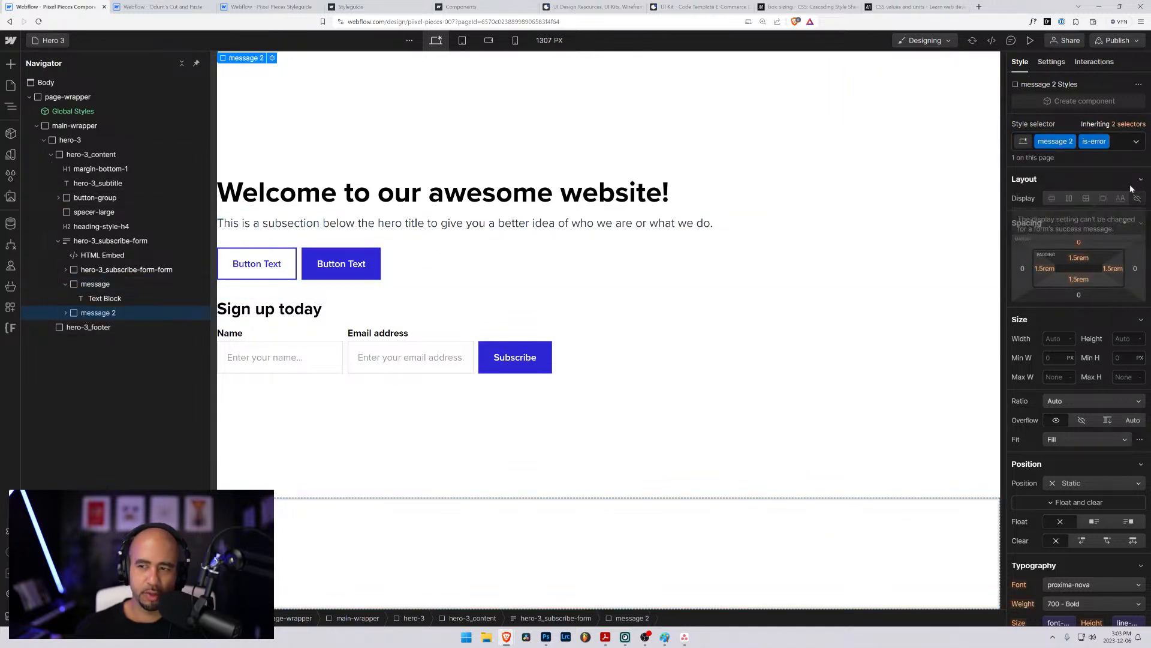
click(1116, 146)
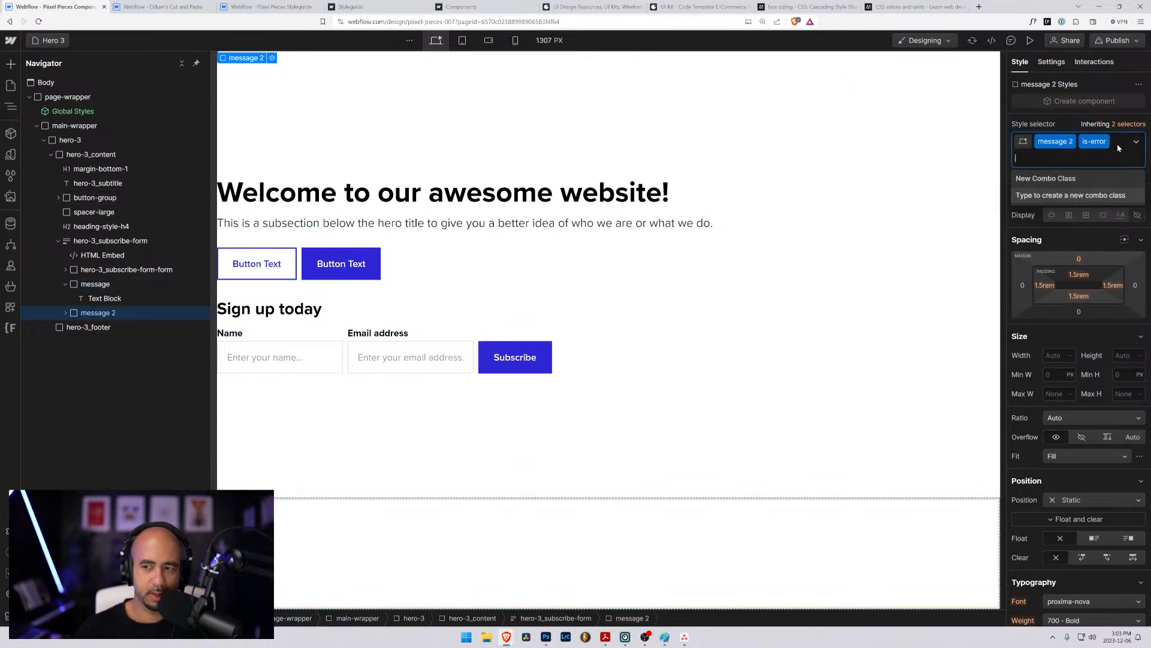
key(BackSpace)
key(BackSpace)
text(message)
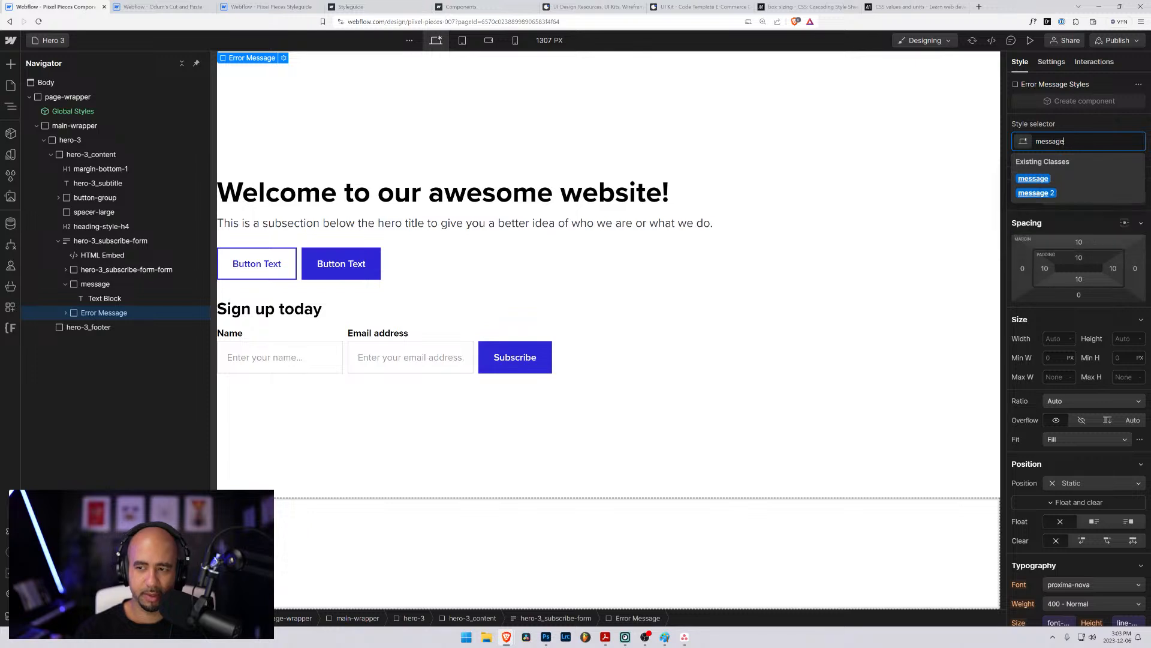
key(Return)
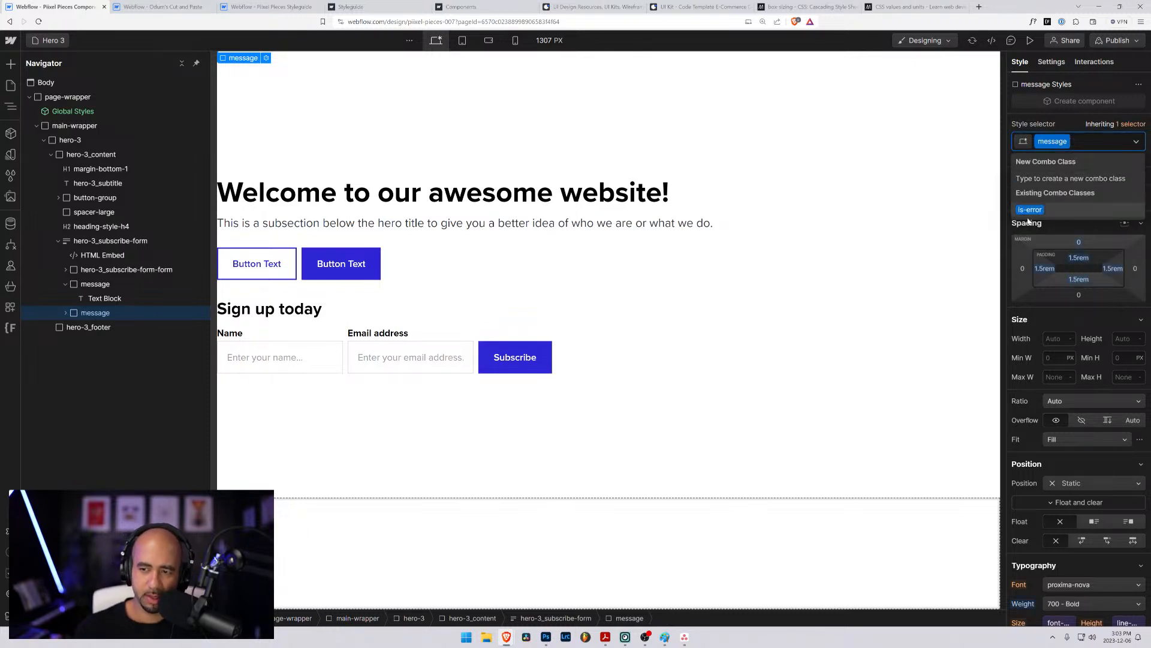
click(1030, 210)
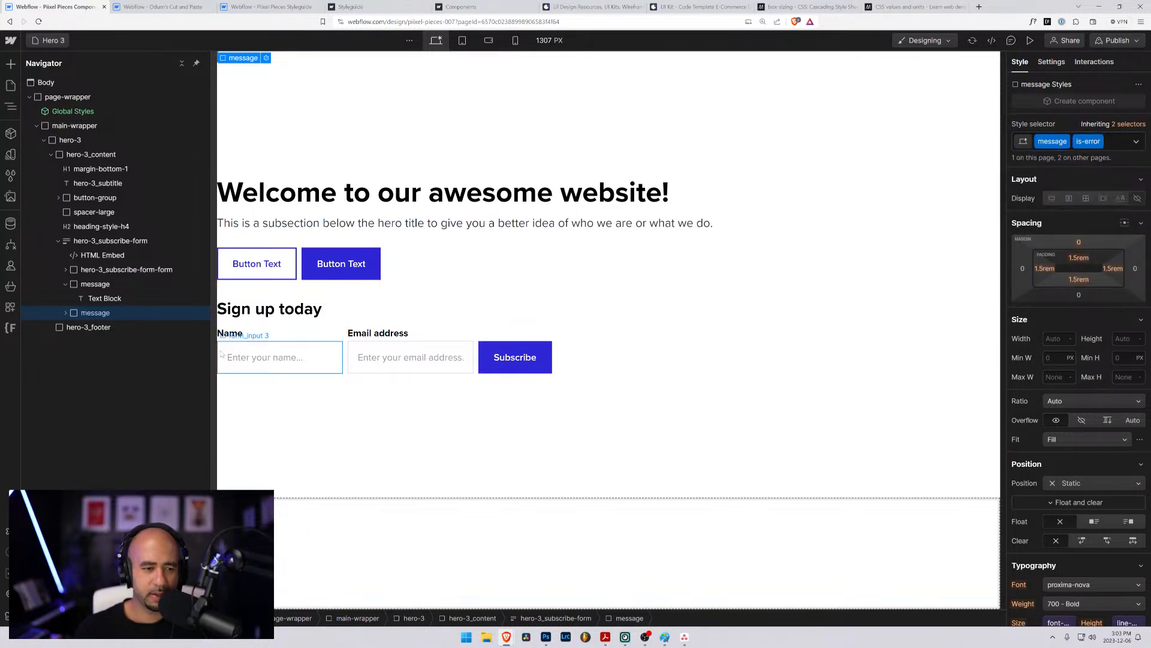
- Replace the button 2 class on the Subscribe button with the existing button class
click(516, 357)
click(1097, 141)
key(BackSpace)
text(button)
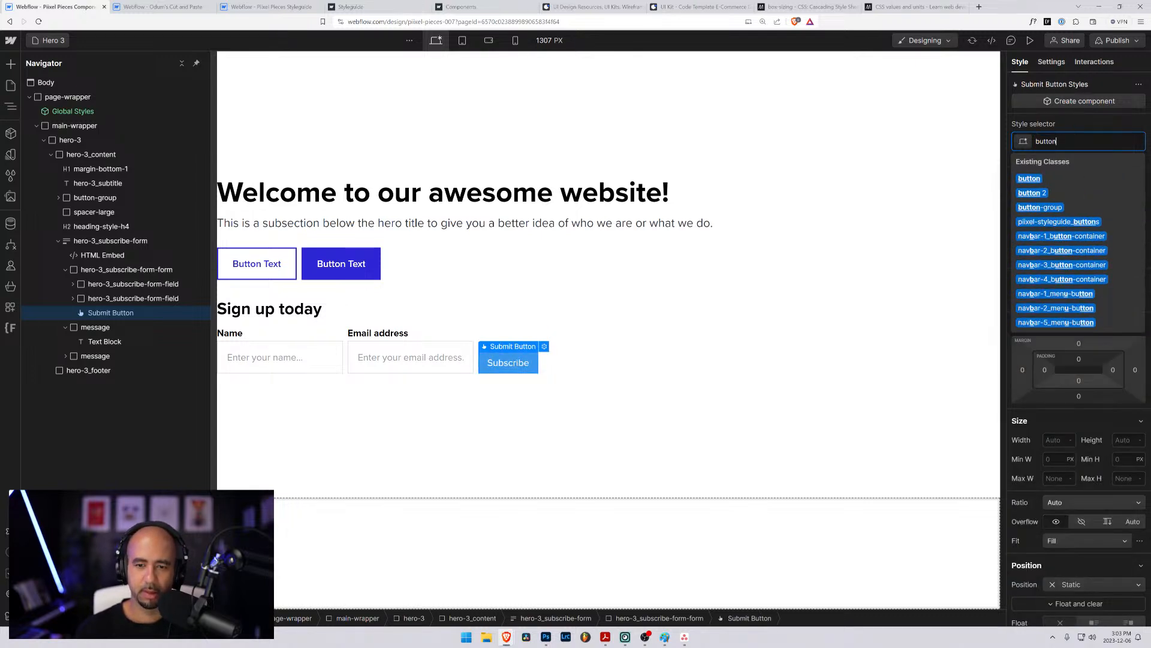
key(Return)
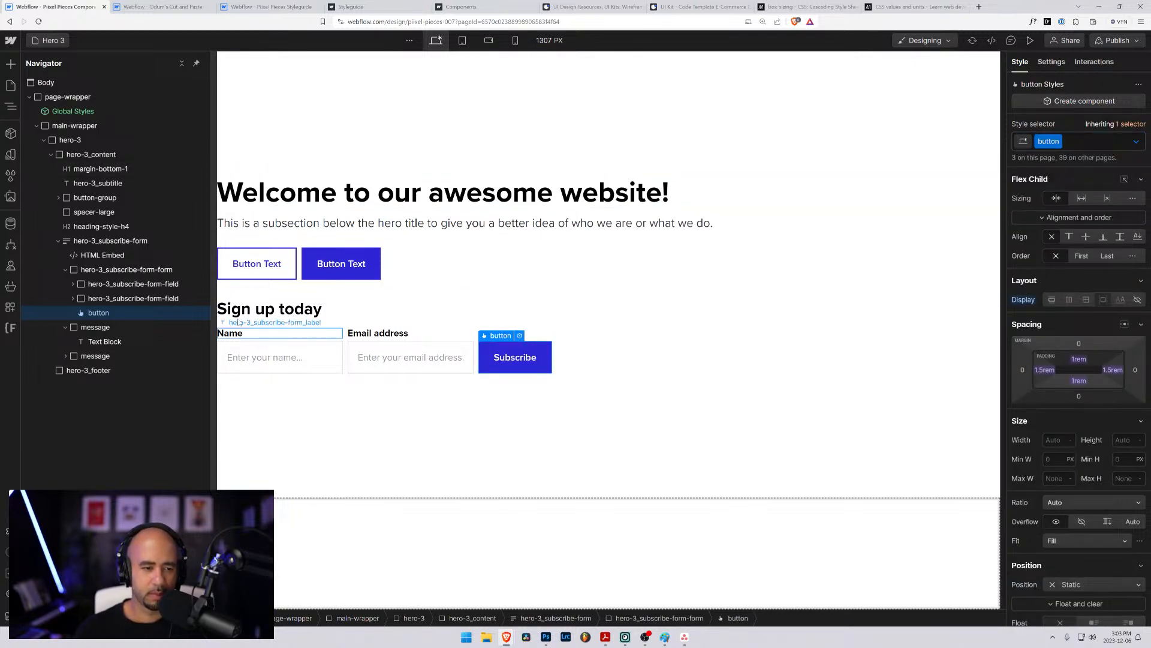
click(537, 248)
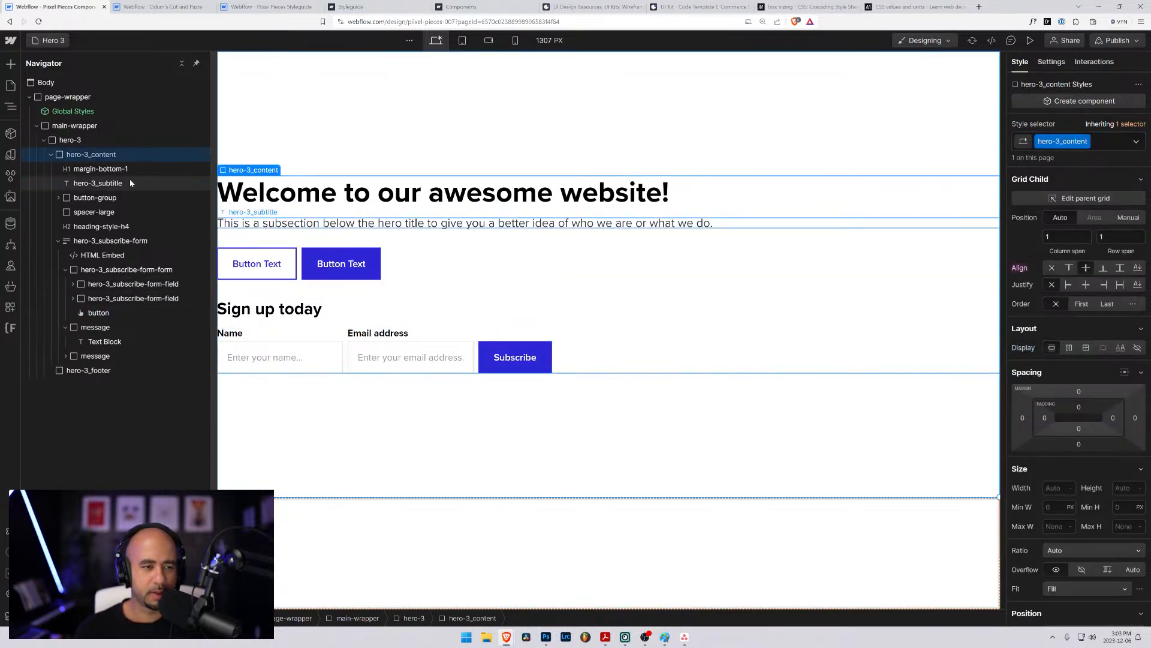
- Set the left padding of the hero-3_content block to 5rem
click(52, 155)
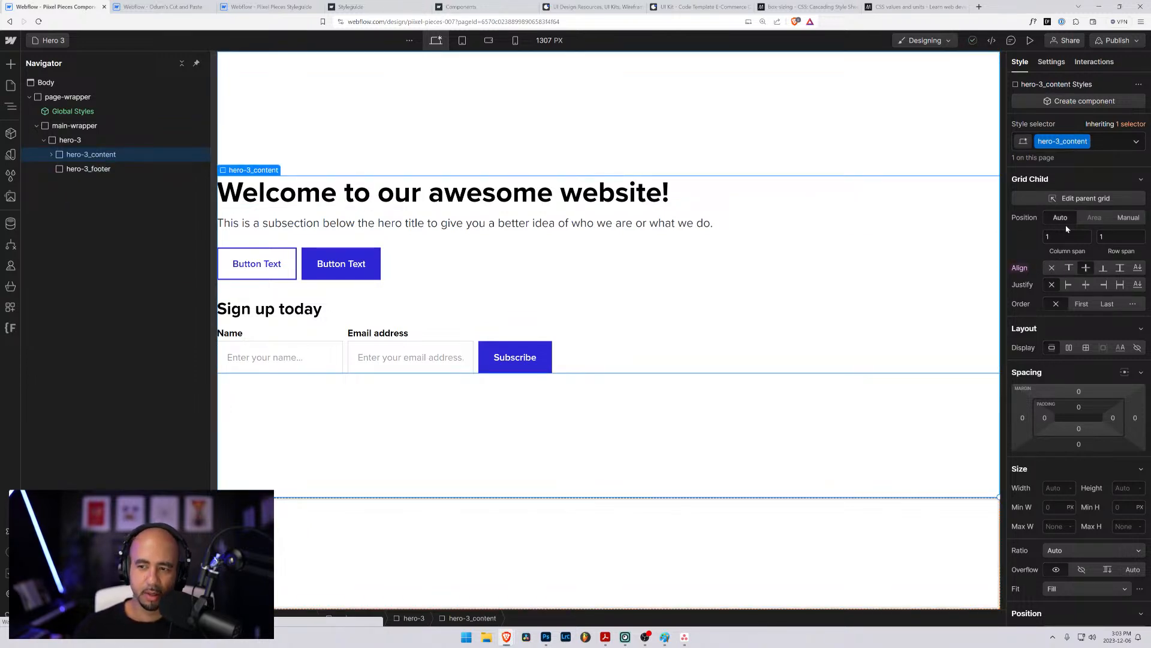
click(1045, 418)
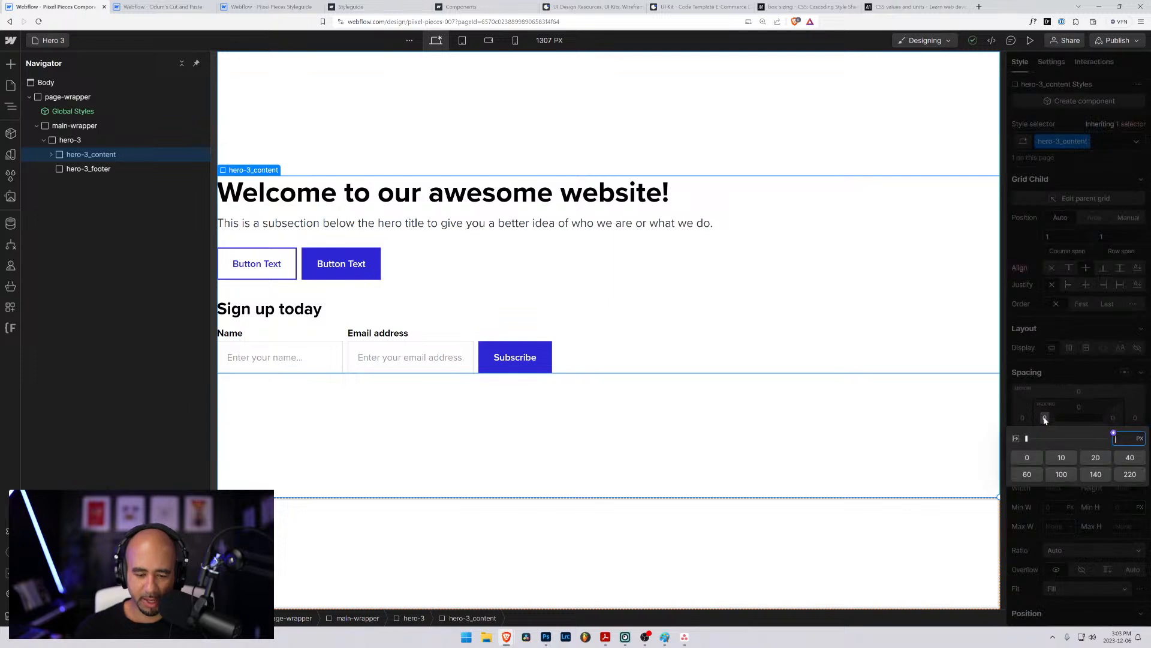
text(5rem)
key(Return)
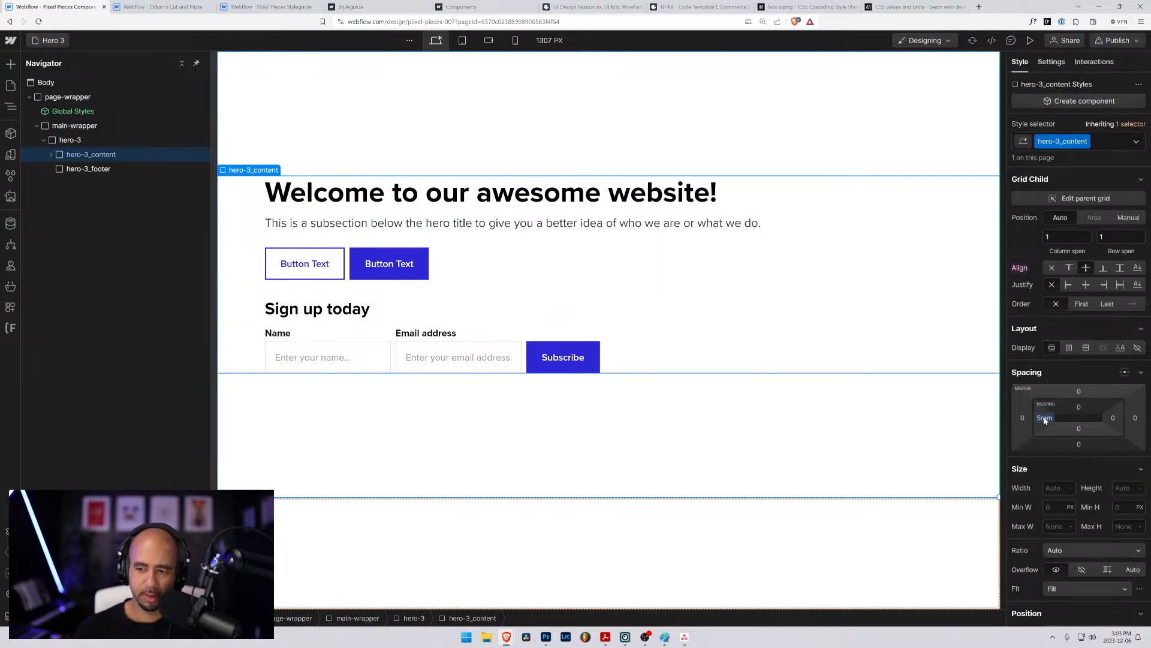
- Set both the left and right padding of the hero-3_content block to 3rem
click(1044, 419)
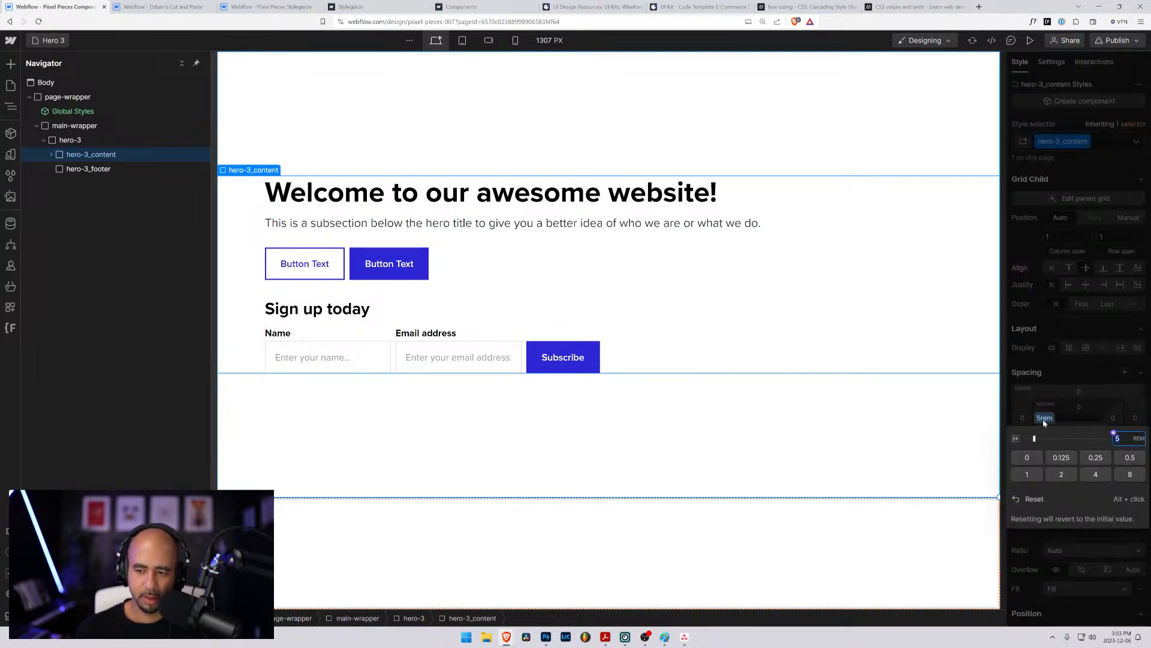
text(3)
key(Return)
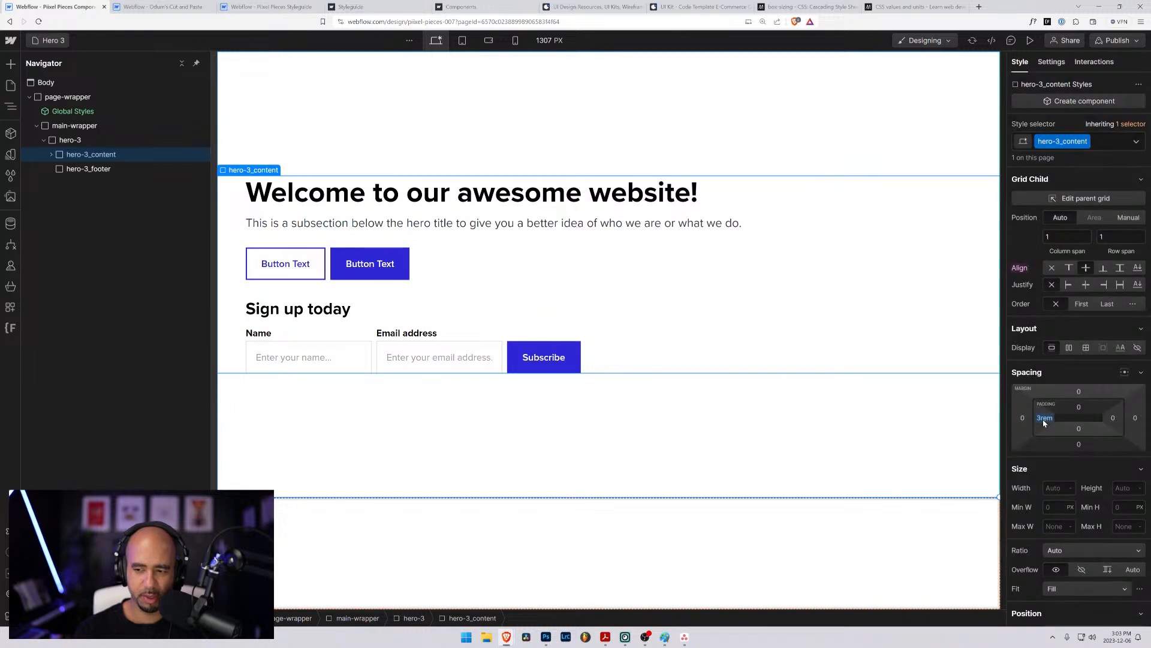
click(1112, 418)
text(3rem)
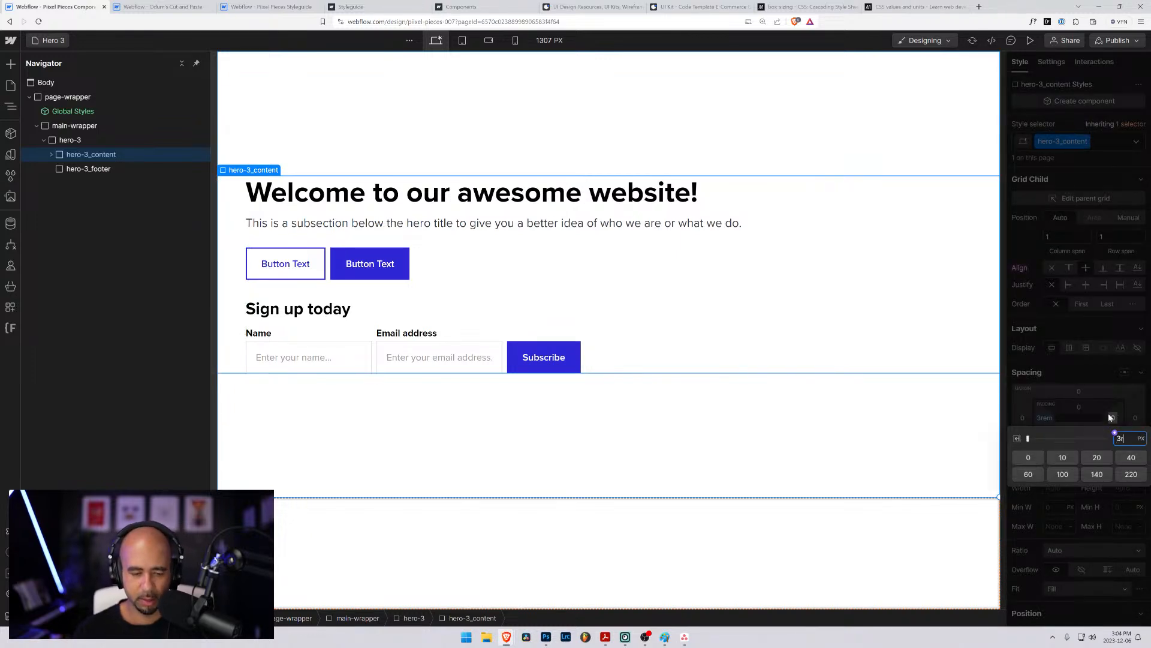
key(Return)
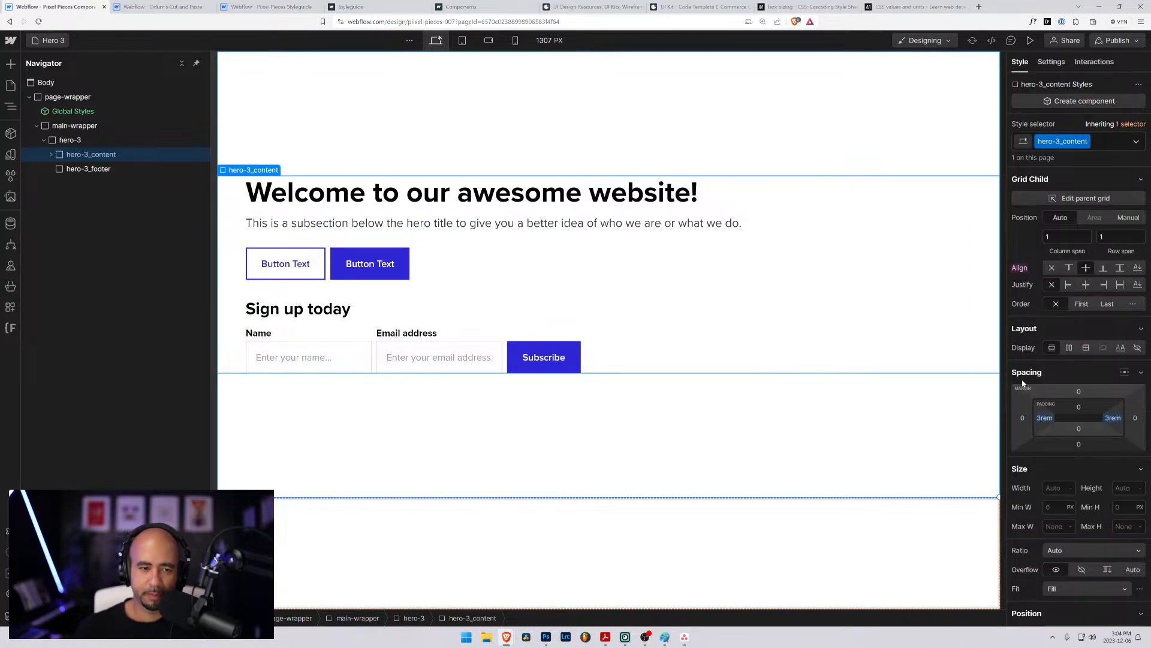
- Move the "Sign up today" heading and the hero-3_subscribe-form block out of hero-3_content into hero-3_footer
click(85, 170)
click(50, 155)
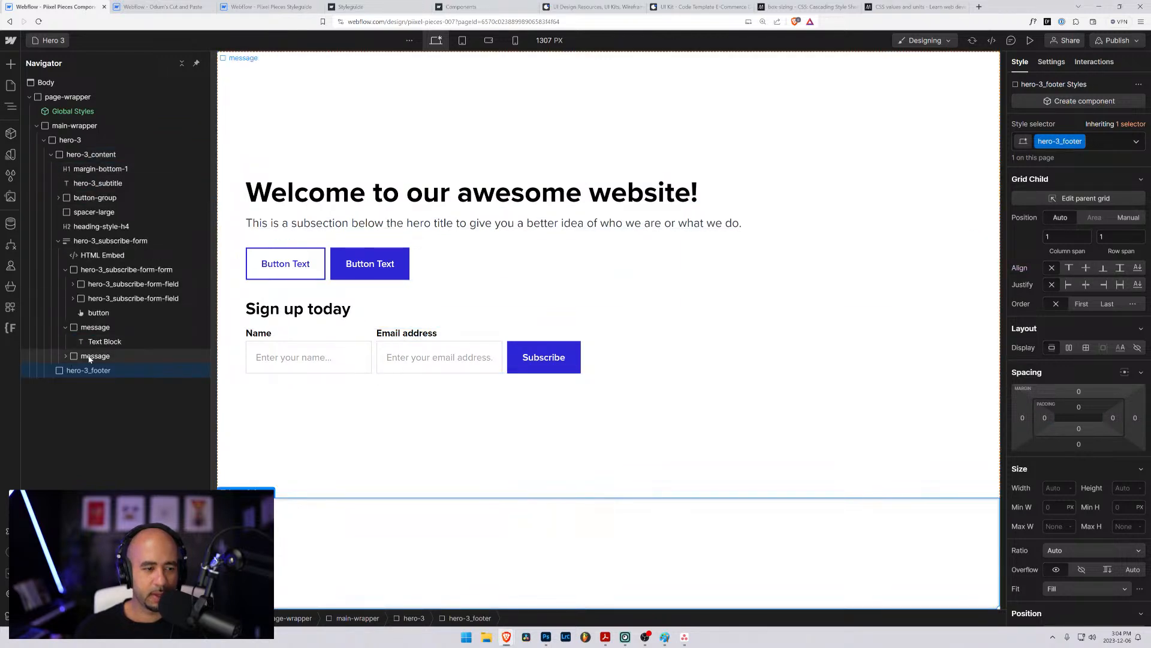
click(66, 269)
click(58, 241)
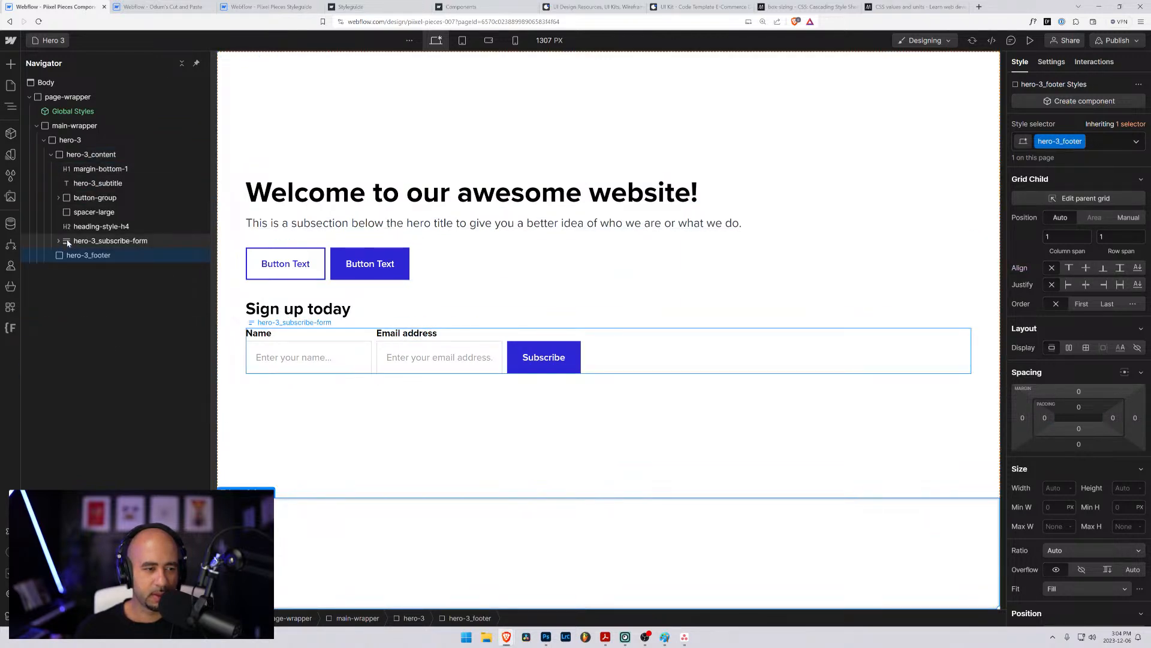
click(67, 244)
drag(67, 248, 79, 246)
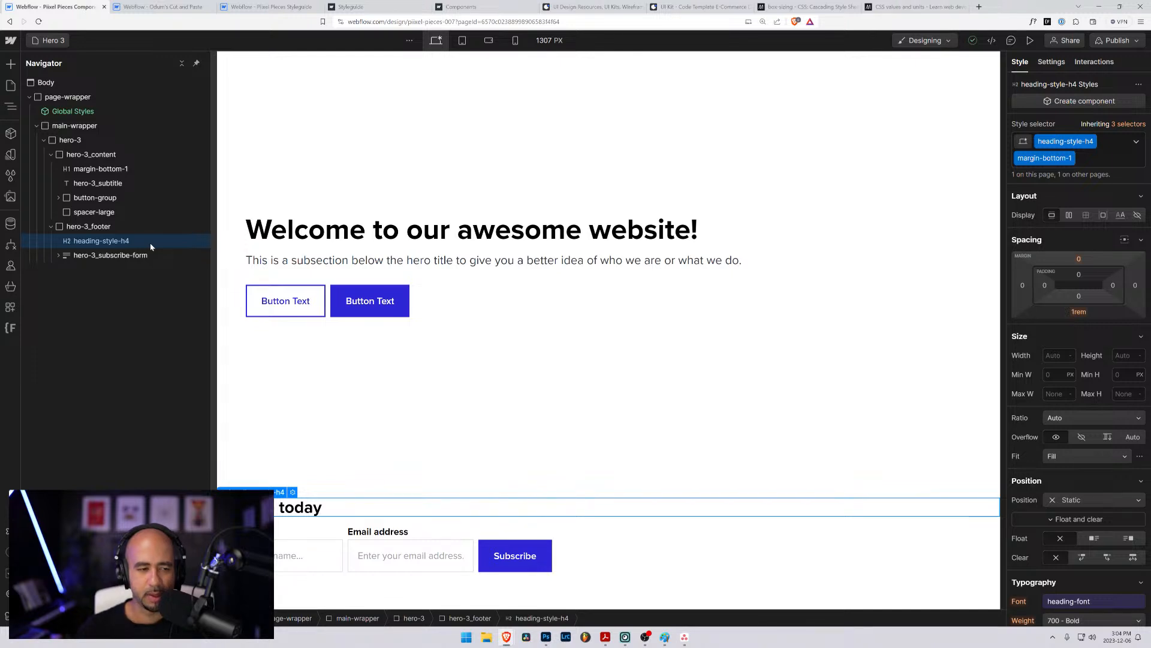
click(88, 226)
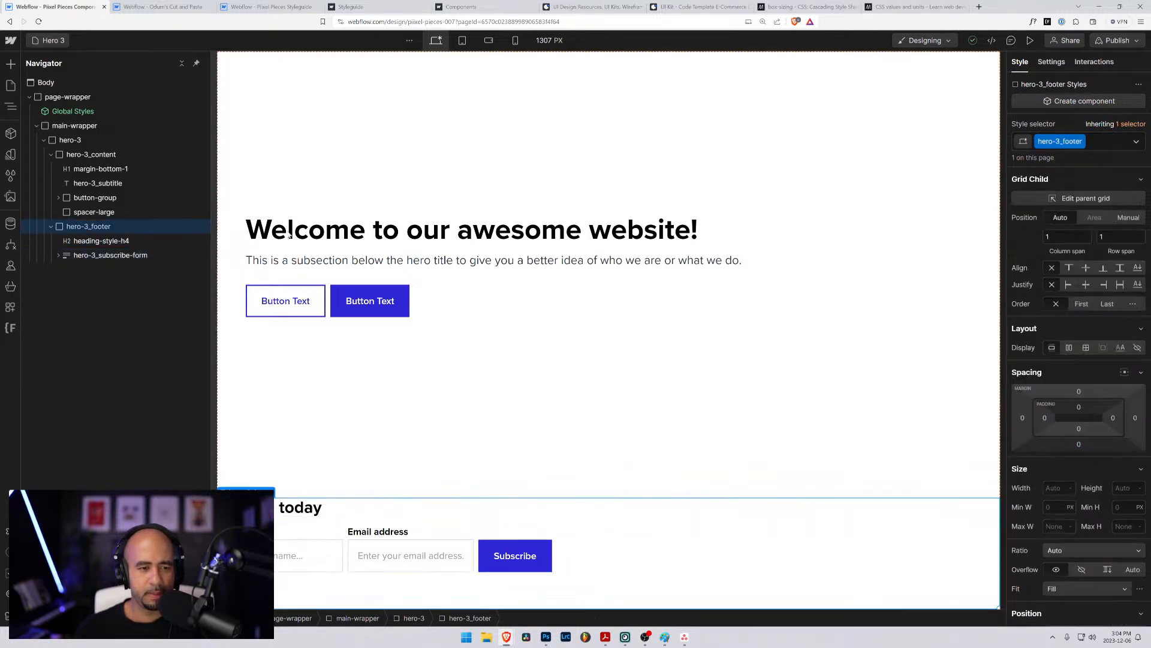
- Try centring the hero-3_content block horizontally in its grid cell and centre-aligning its text
click(355, 208)
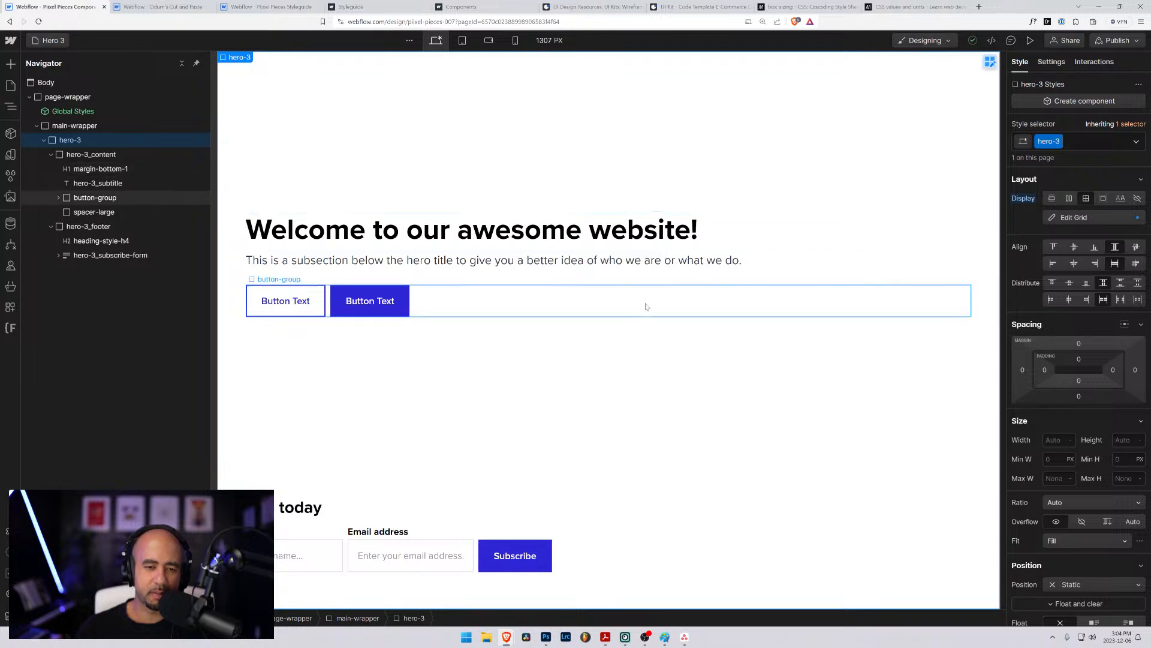
click(96, 157)
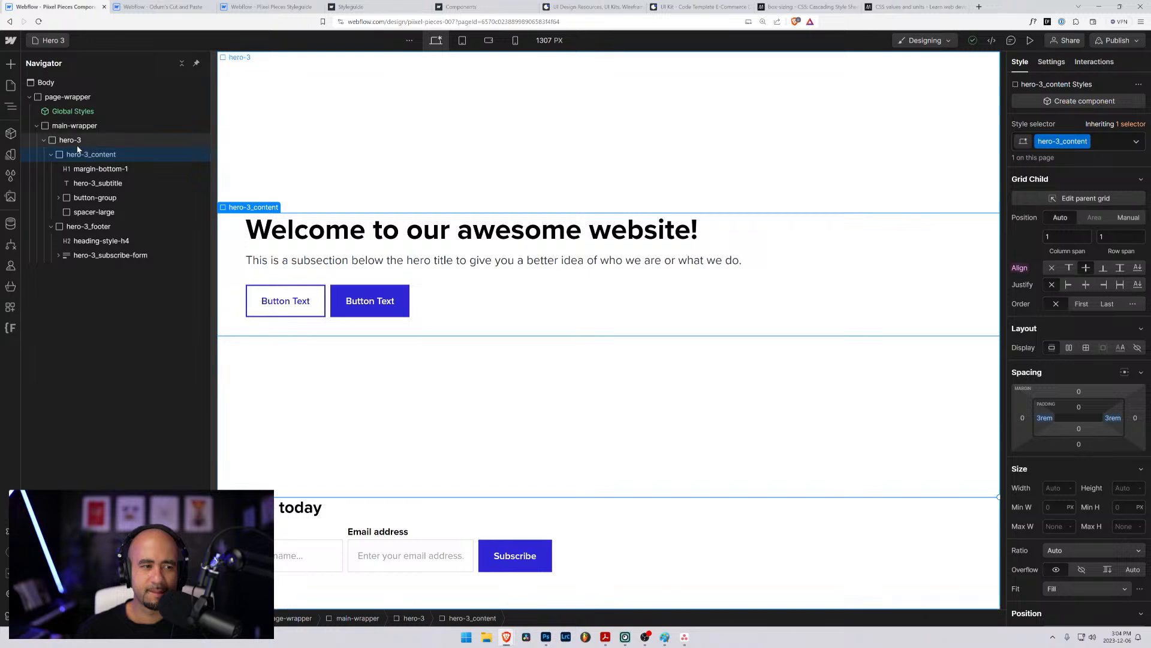
click(1086, 285)
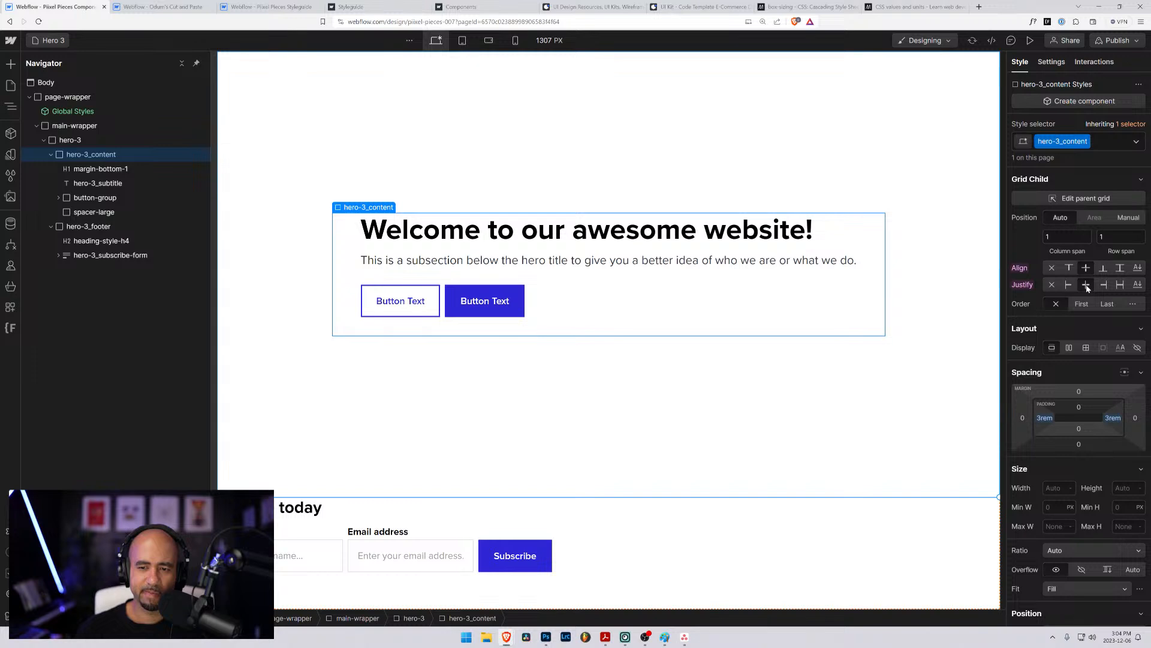
scroll(1077, 495, down, 5)
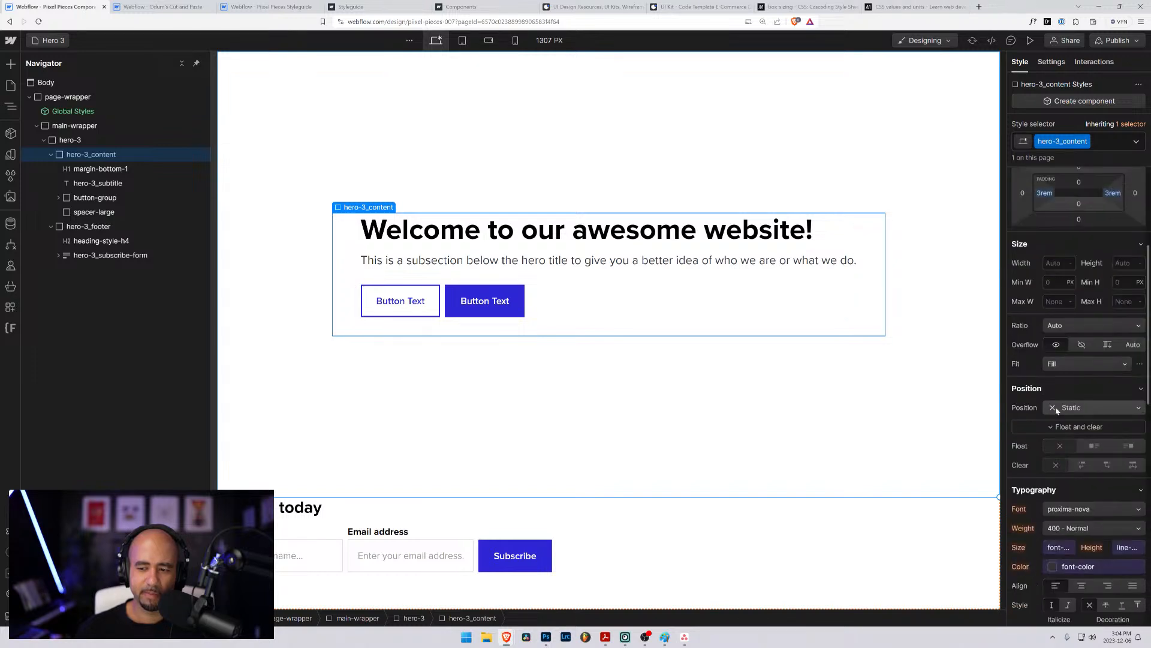
click(1078, 495)
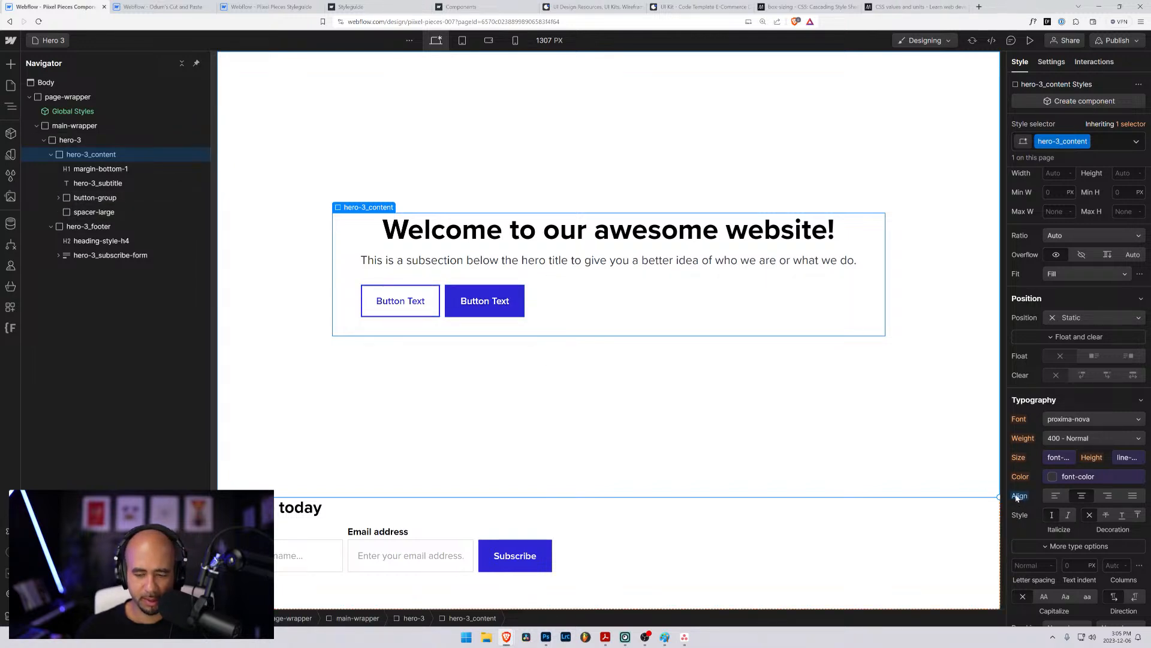
- Undo the centred text alignment and reset the horizontal justification of the hero-3_content block
key(ctrl+z)
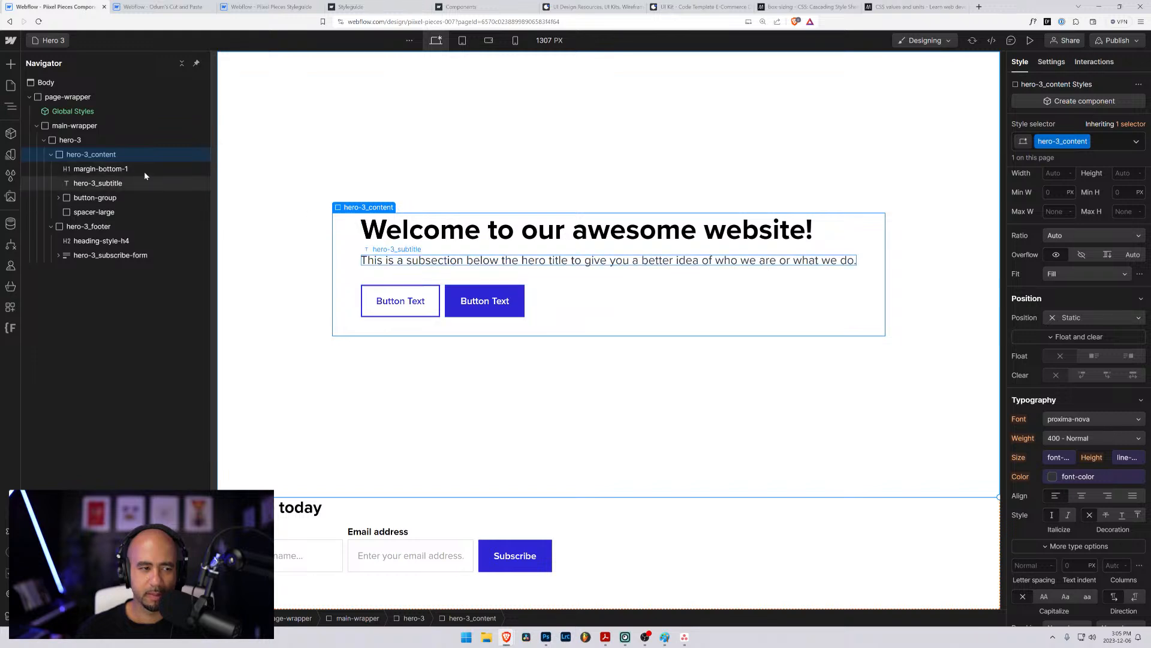
scroll(1115, 264, up, 3)
scroll(1116, 264, up, 3)
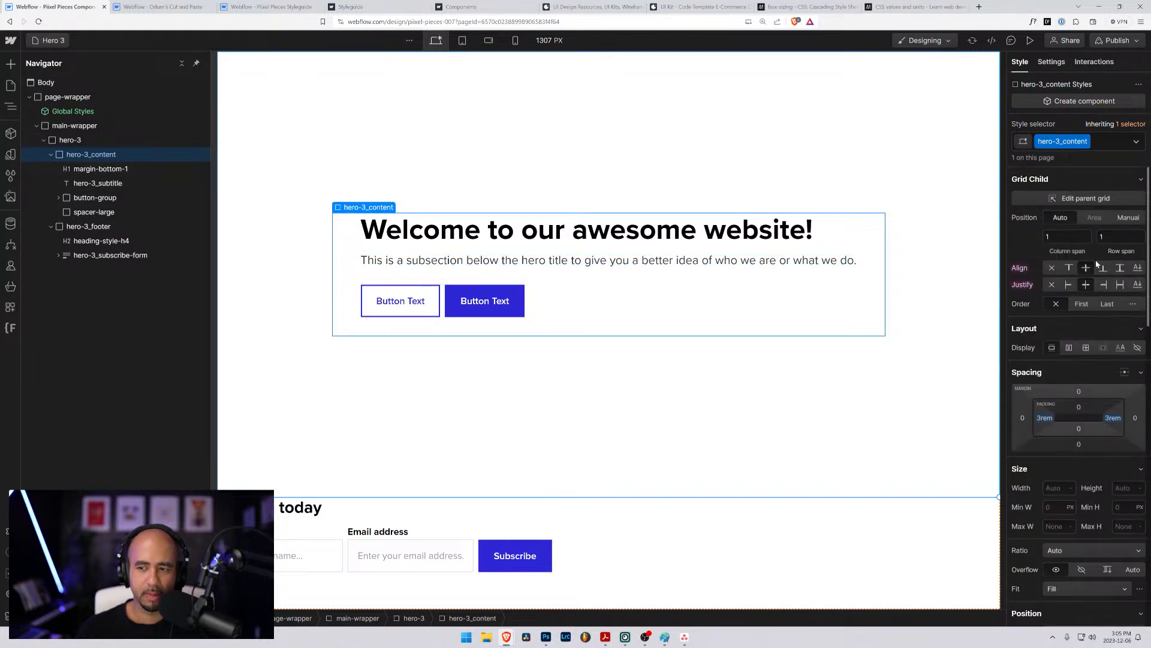
alt+click(1024, 286)
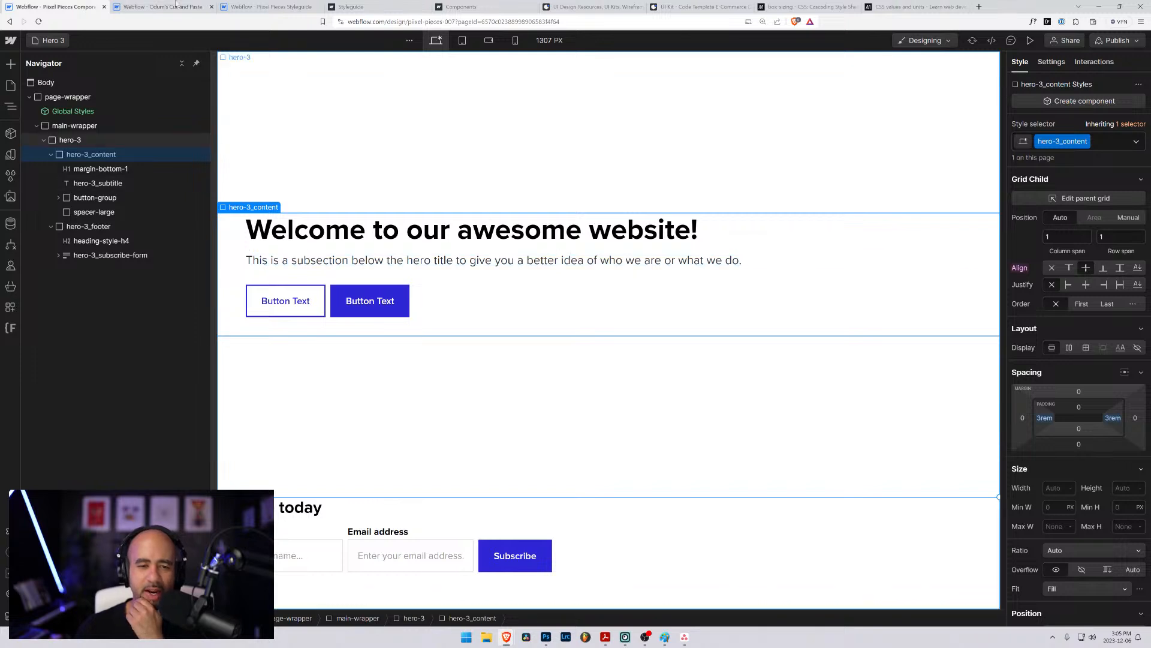
- Open the Hero page to review its centred layout, and return to the Hero 3 page
click(51, 40)
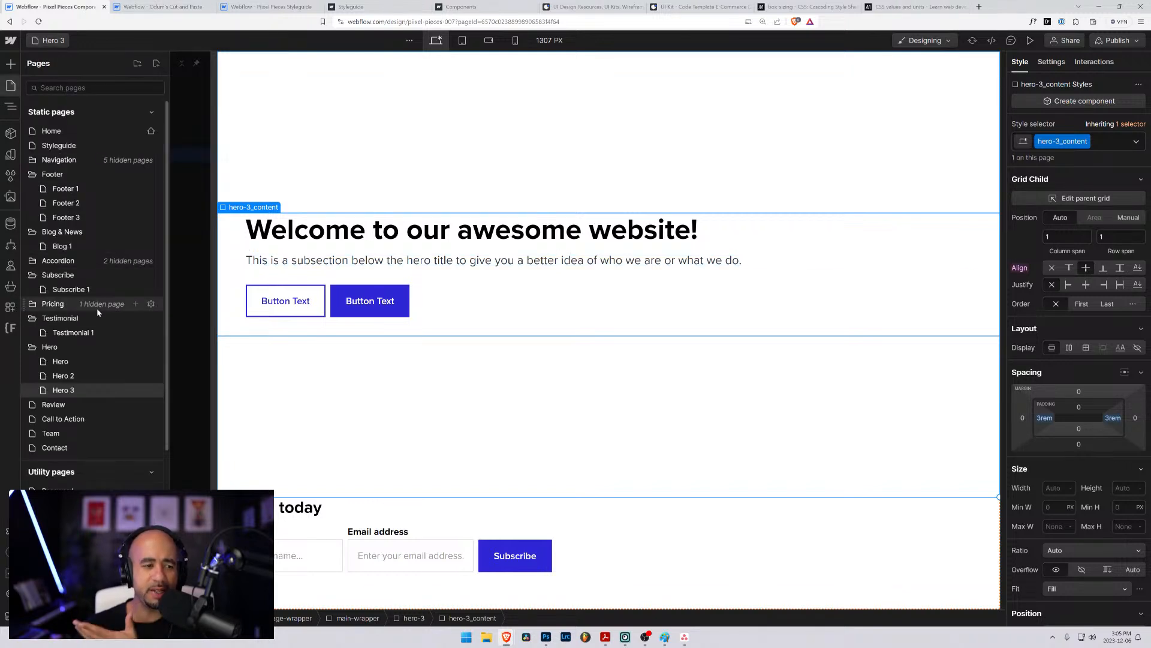
click(66, 362)
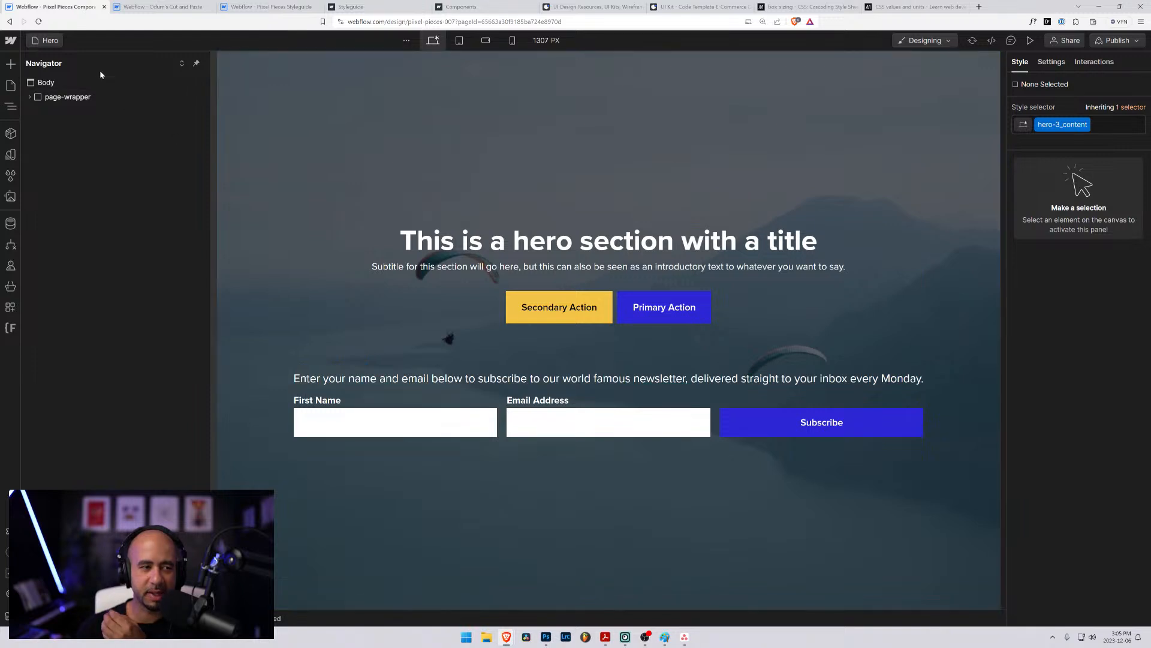
click(48, 40)
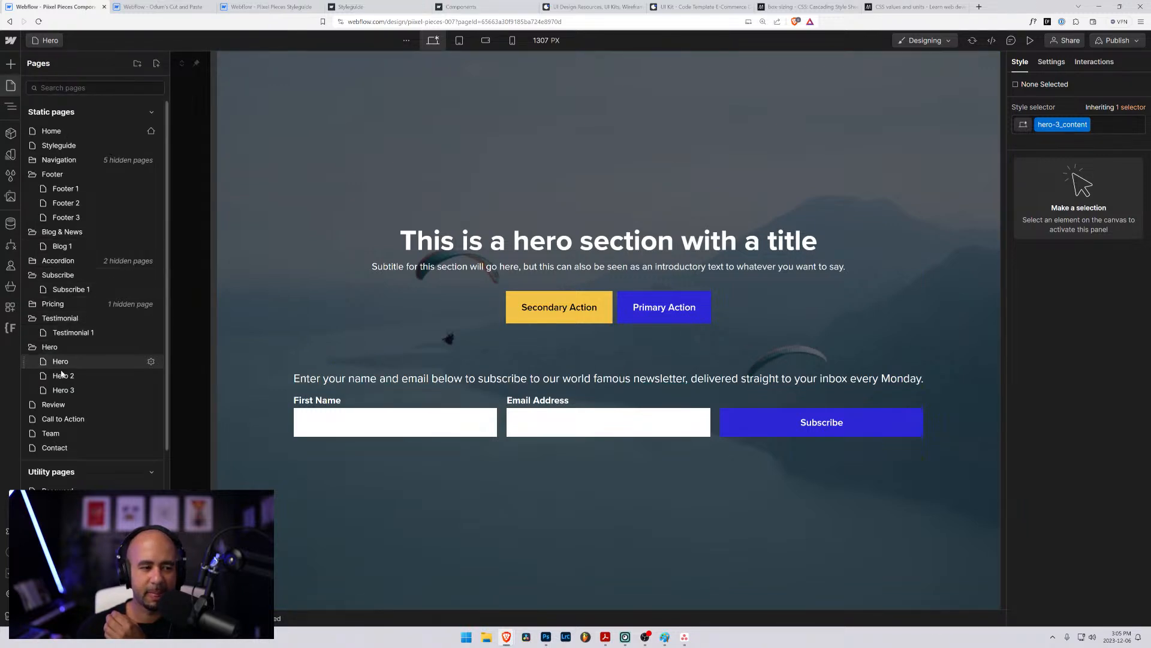
click(63, 389)
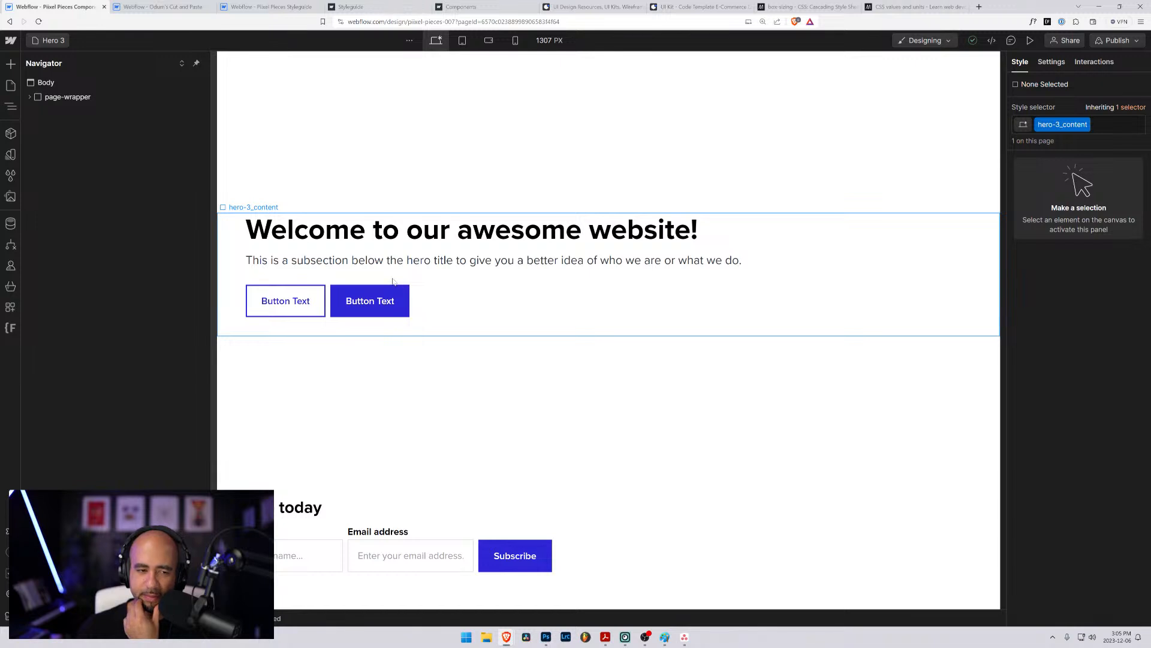
- Align the hero-3_footer block to the vertical centre of its grid cell
click(393, 281)
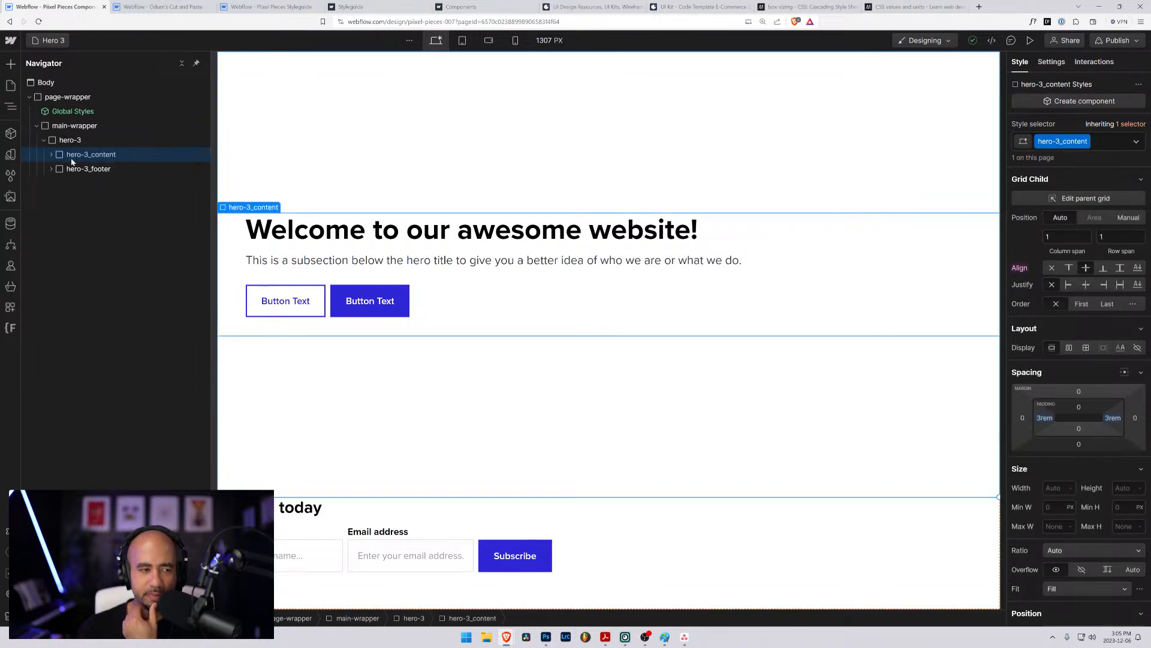
click(52, 155)
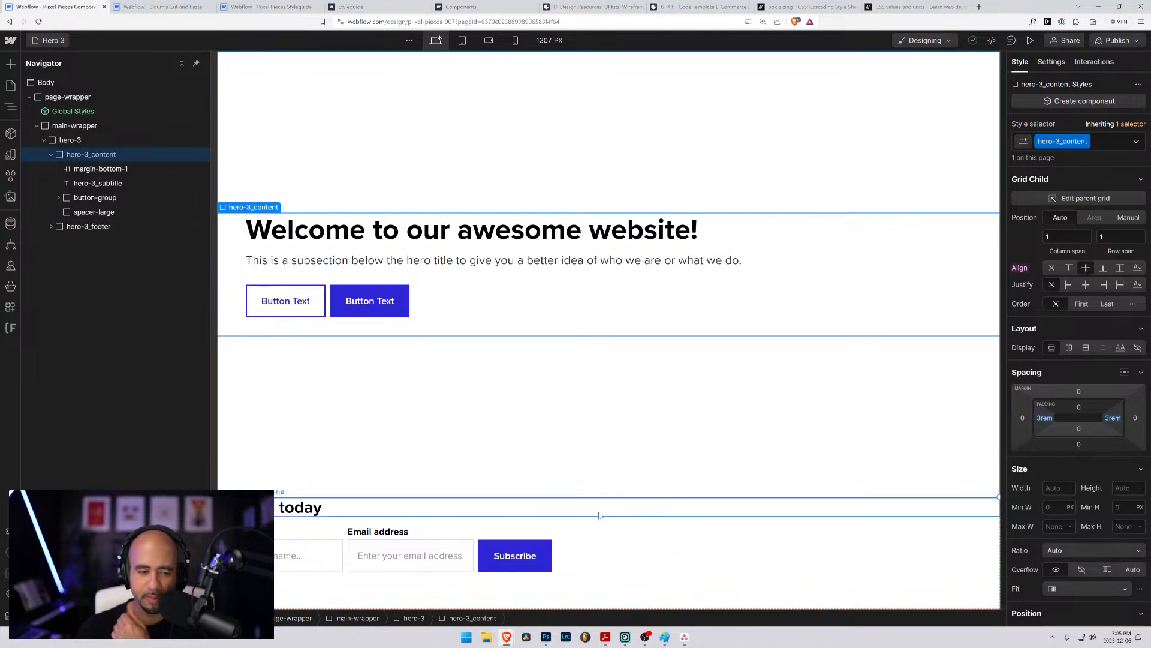
click(58, 227)
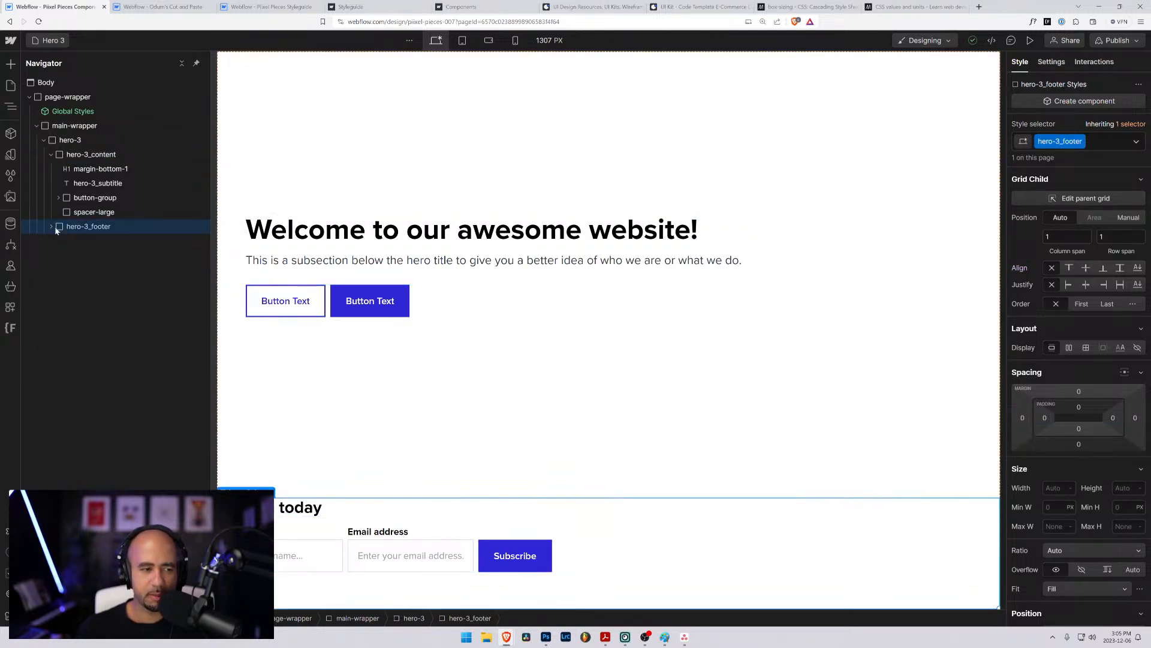
click(1086, 269)
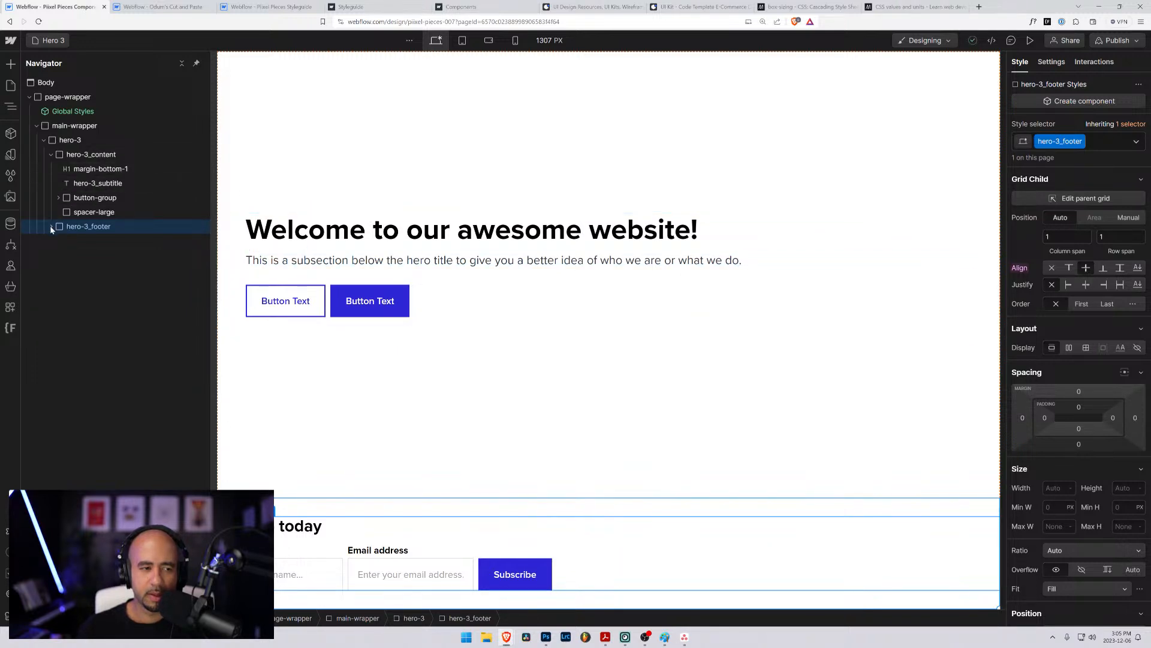
- Set the left and right padding of the hero-3_footer block to 3rem
click(82, 183)
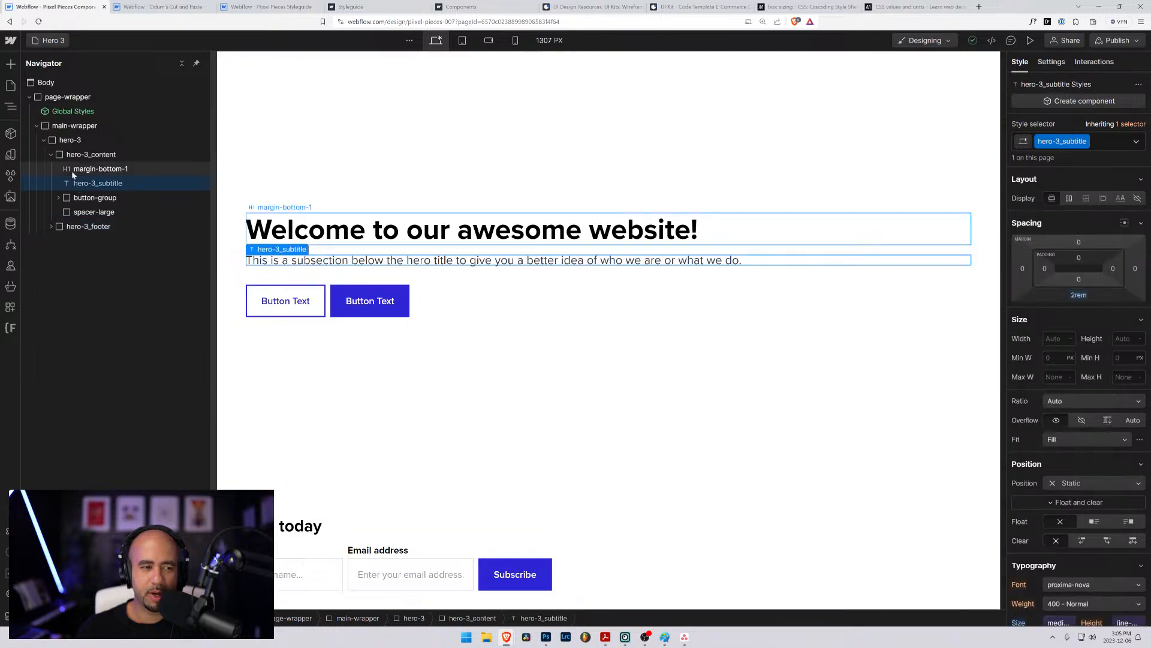
click(71, 228)
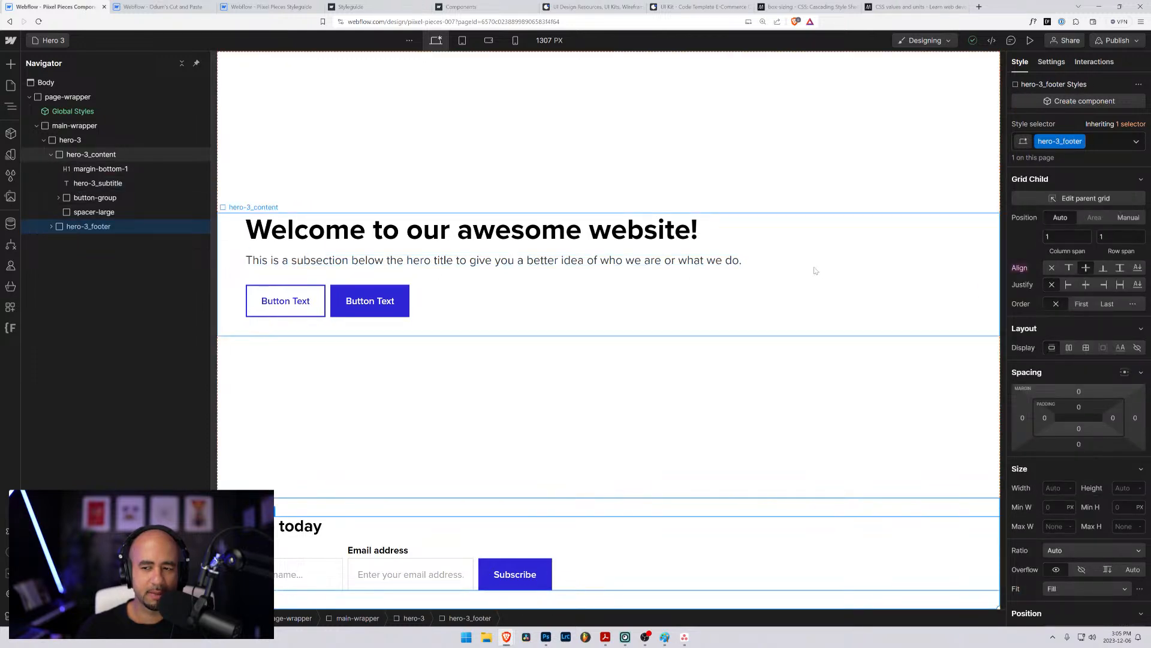
click(1045, 419)
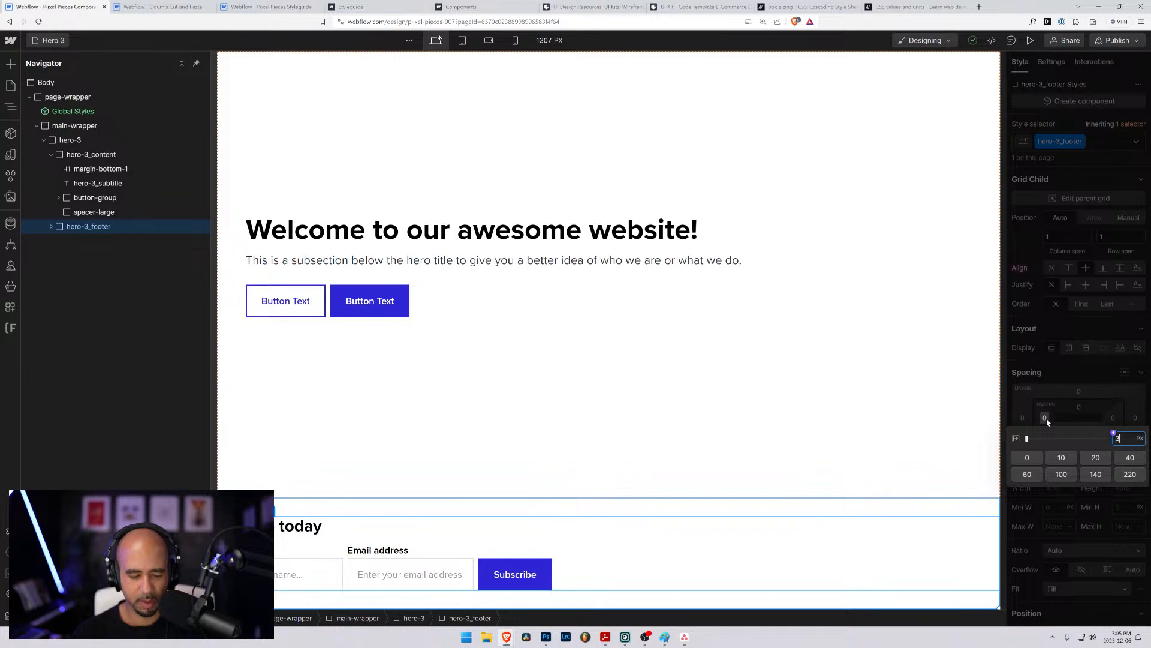
text(3rem)
key(Return)
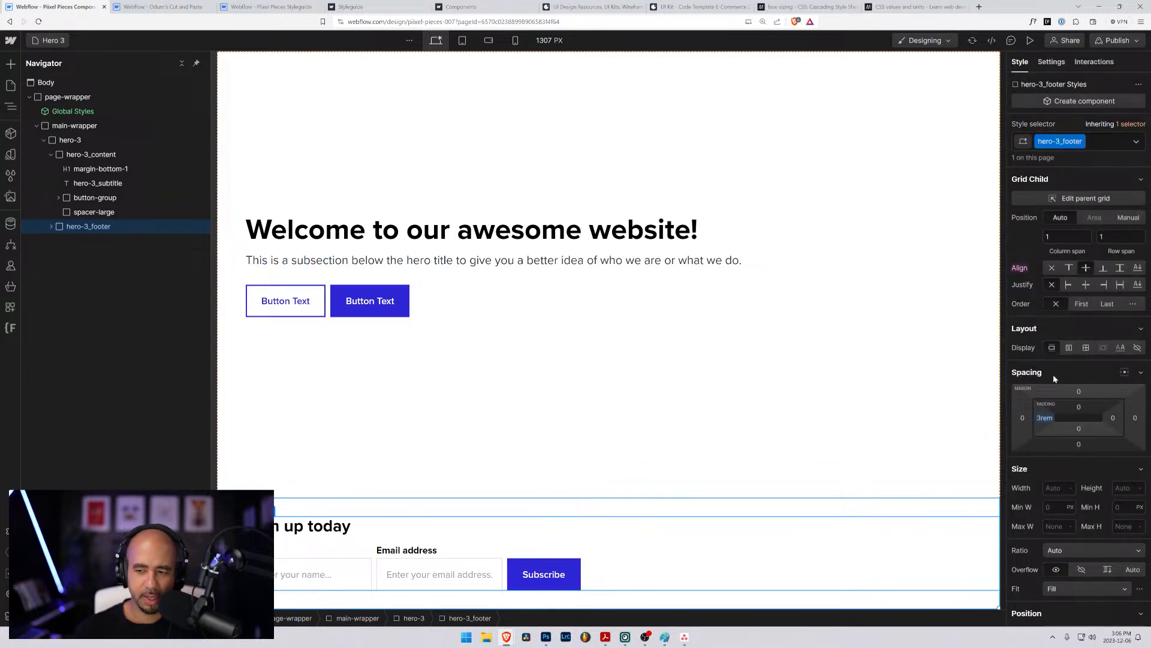
click(1114, 418)
text(3rem)
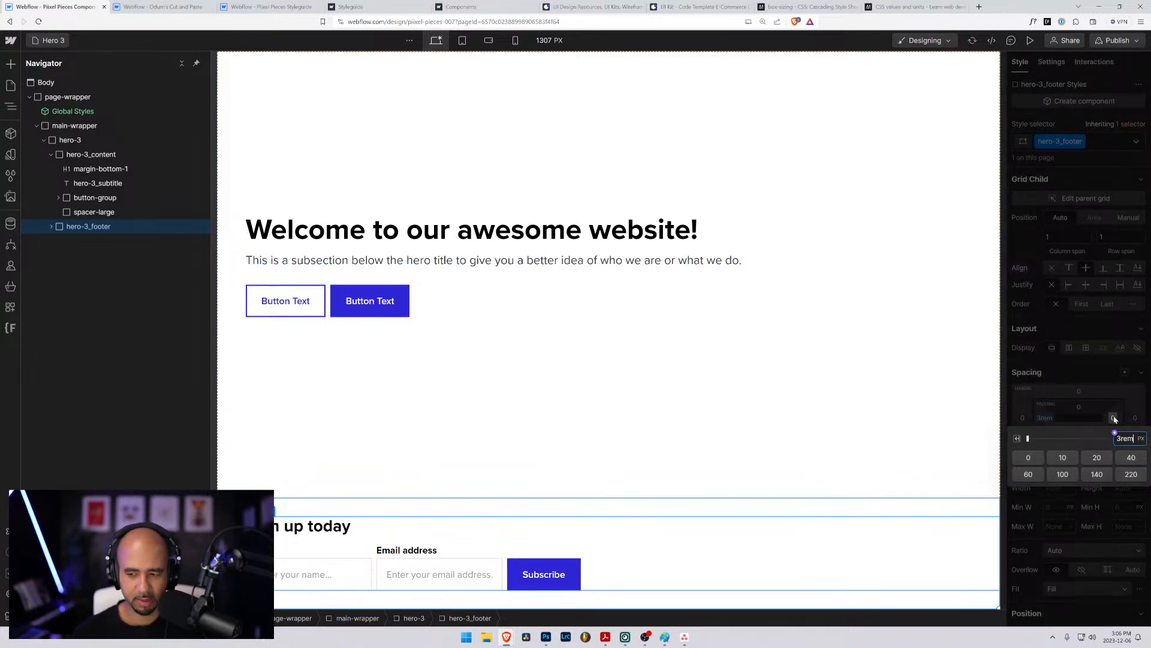
key(Return)
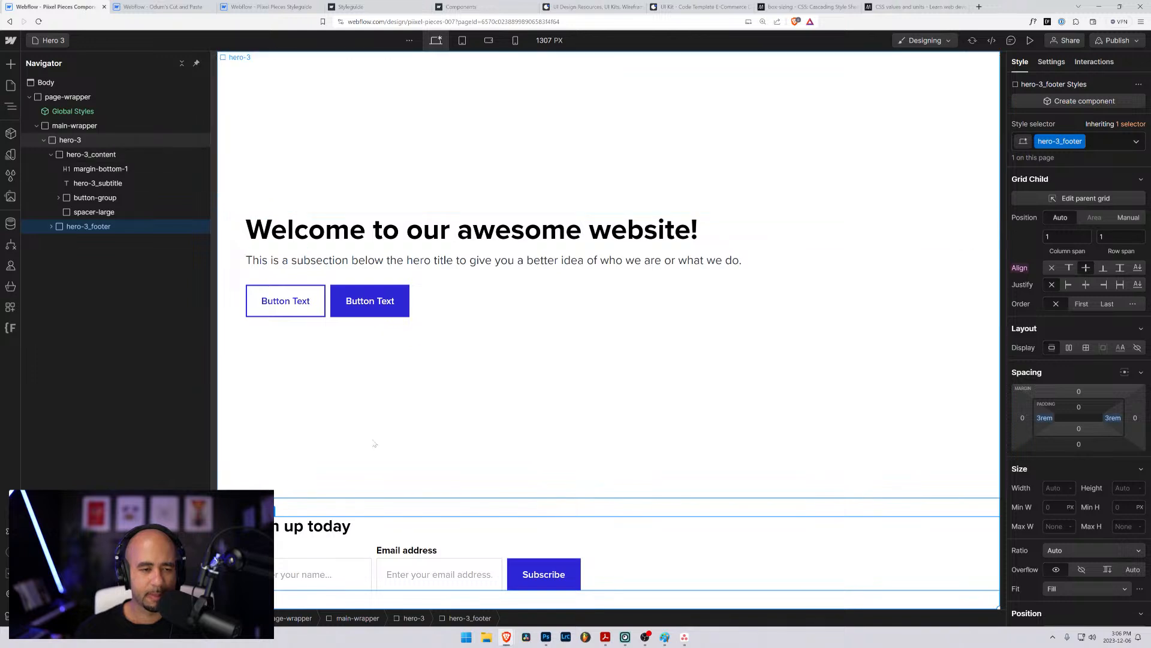
- Set the background color of the hero-3_footer block to the neutral-lightest variable
click(51, 227)
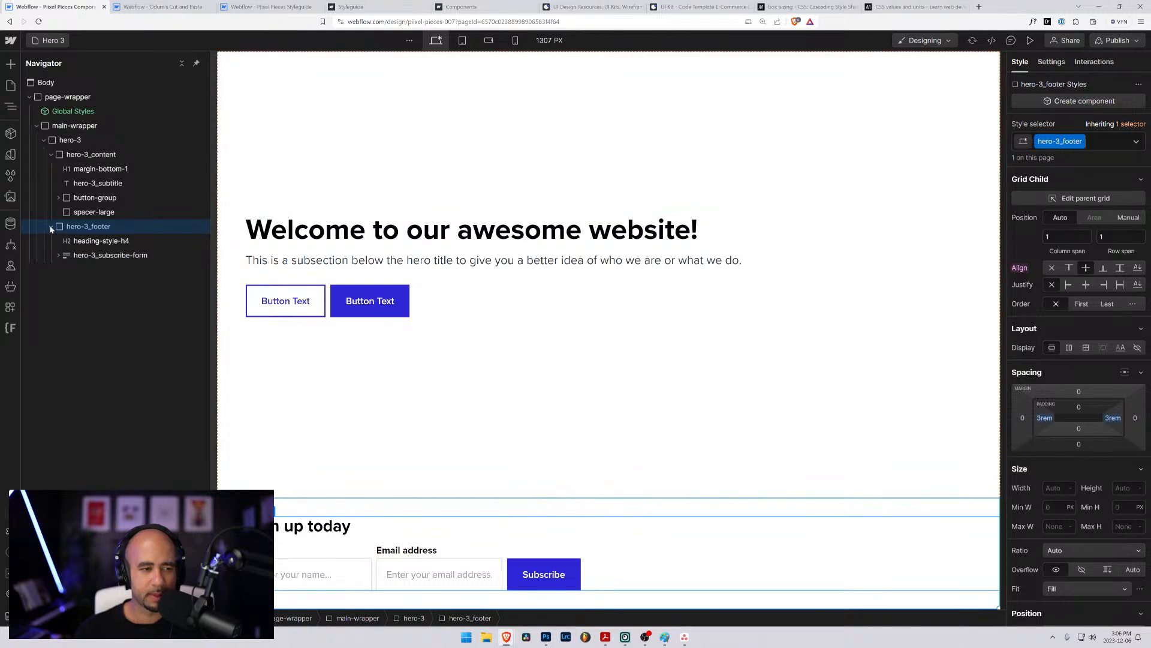
click(52, 226)
scroll(1085, 462, down, 10)
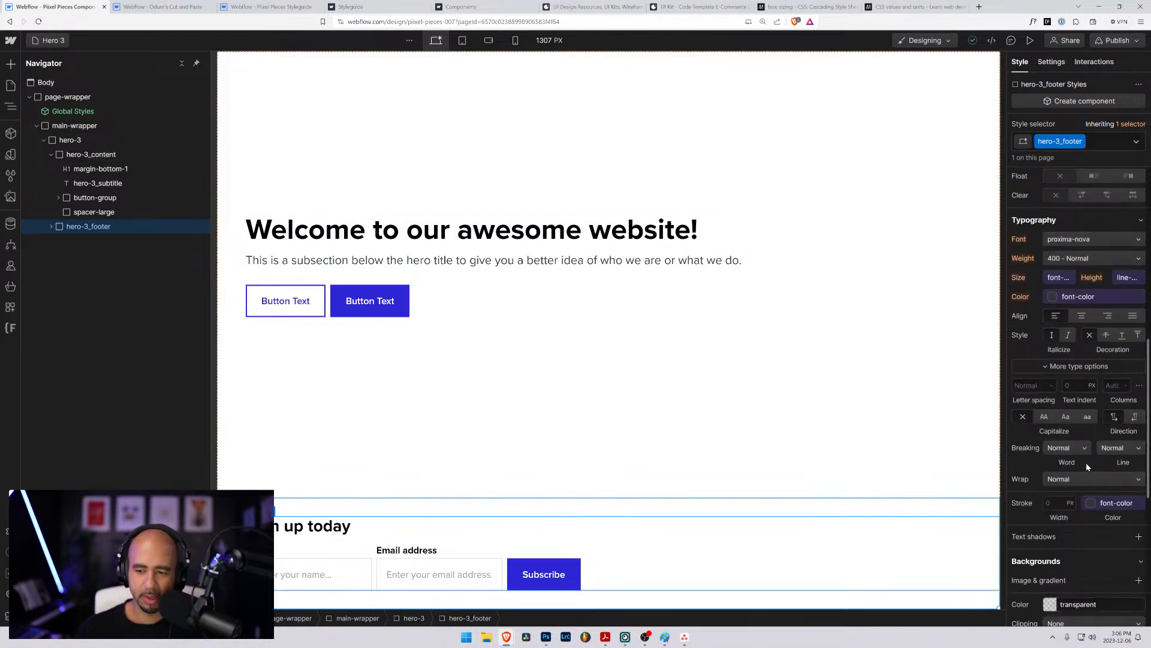
scroll(1058, 466, down, 2)
click(1047, 422)
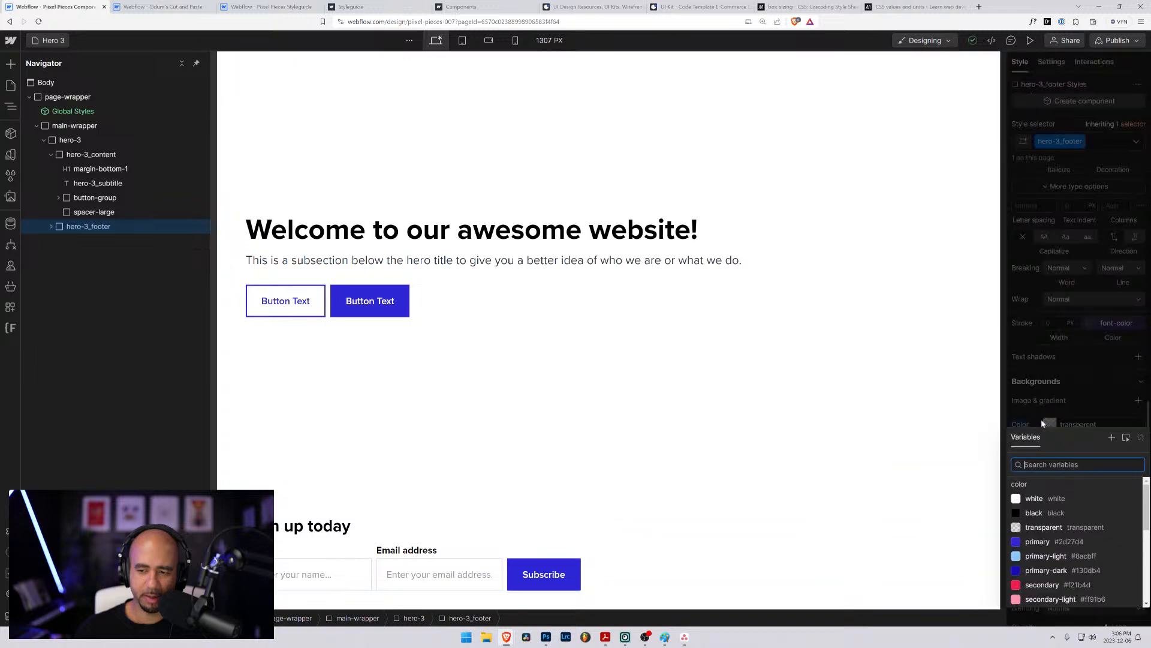
scroll(1055, 546, down, 5)
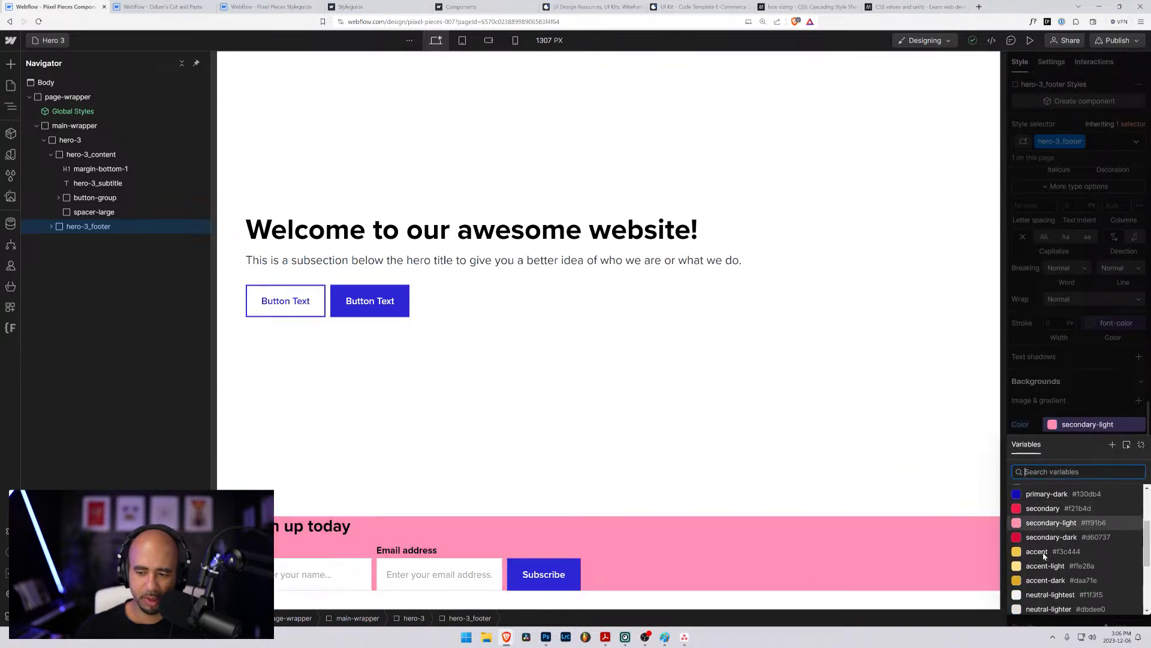
scroll(1043, 546, up, 3)
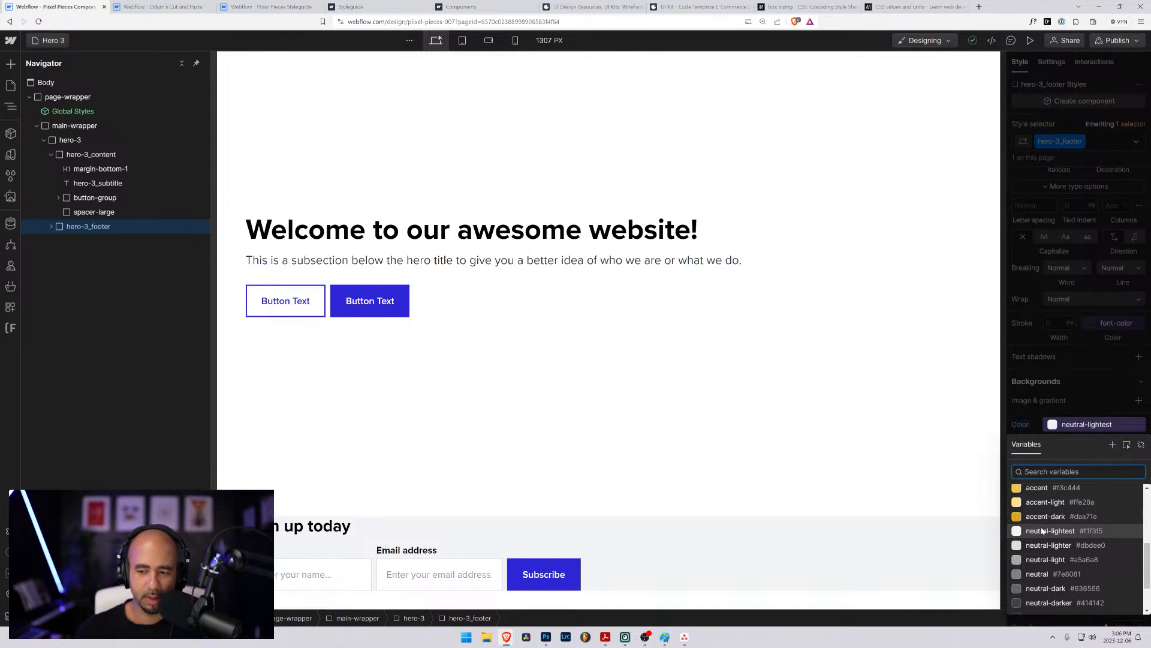
click(1043, 530)
scroll(1065, 385, up, 10)
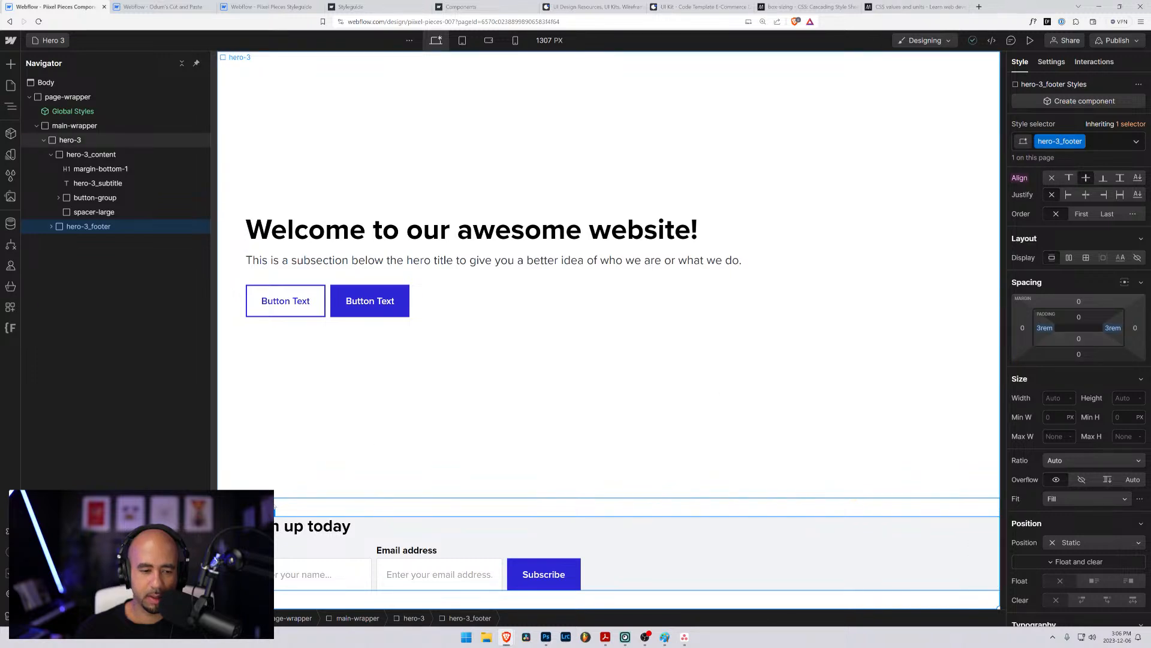
- Set the height of the hero-3_footer block to 100%
click(51, 154)
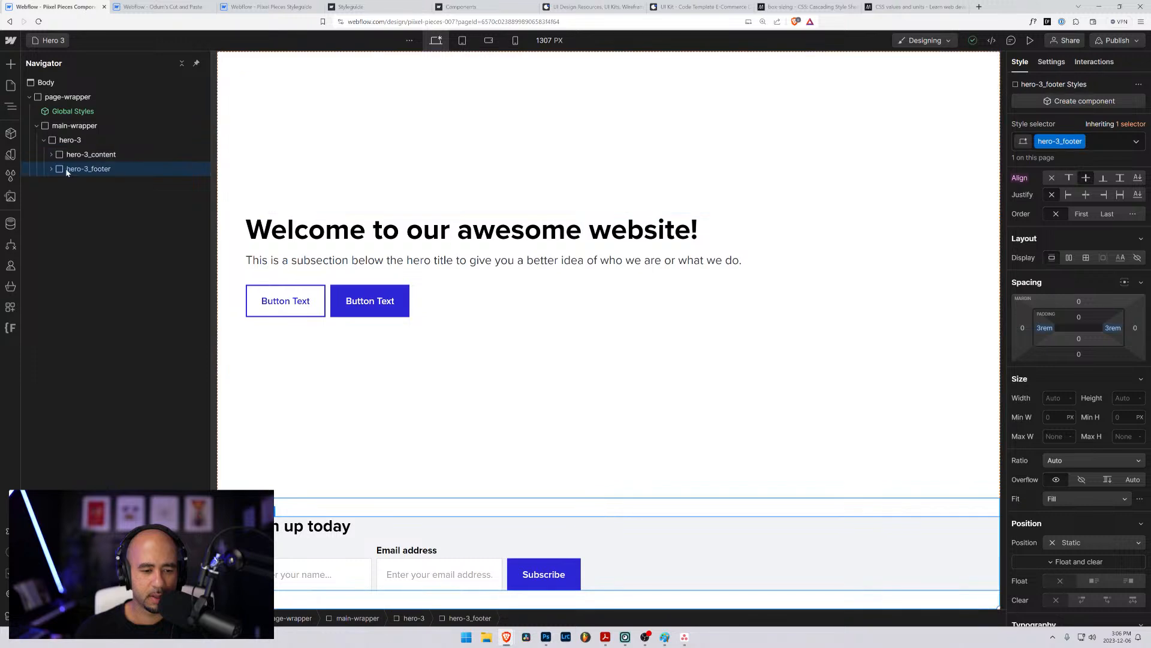
click(60, 128)
click(58, 173)
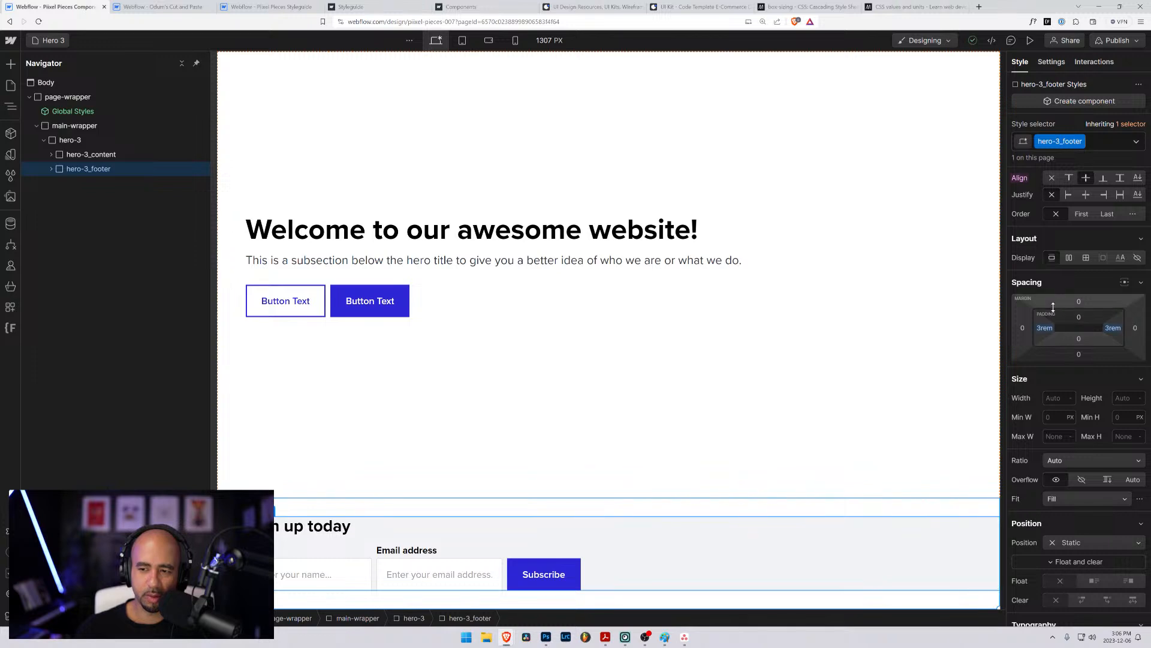
click(1116, 397)
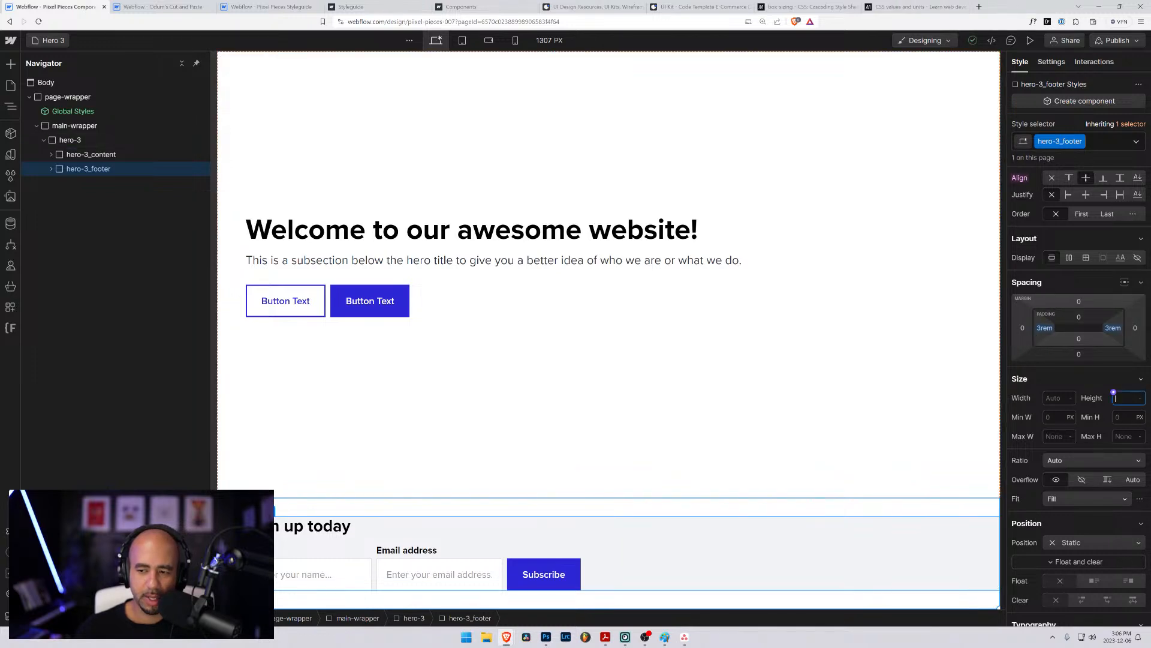
text(100%)
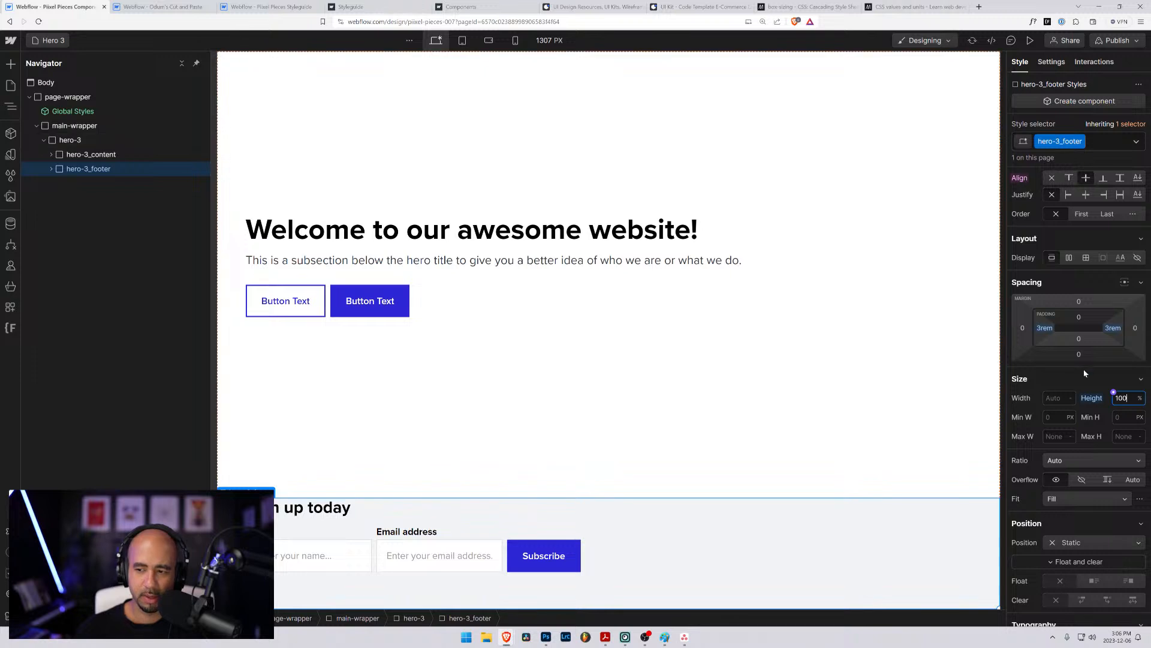
- Clear the vertical alignment of the hero-3_footer block within its grid cell
scroll(1073, 300, up, 2)
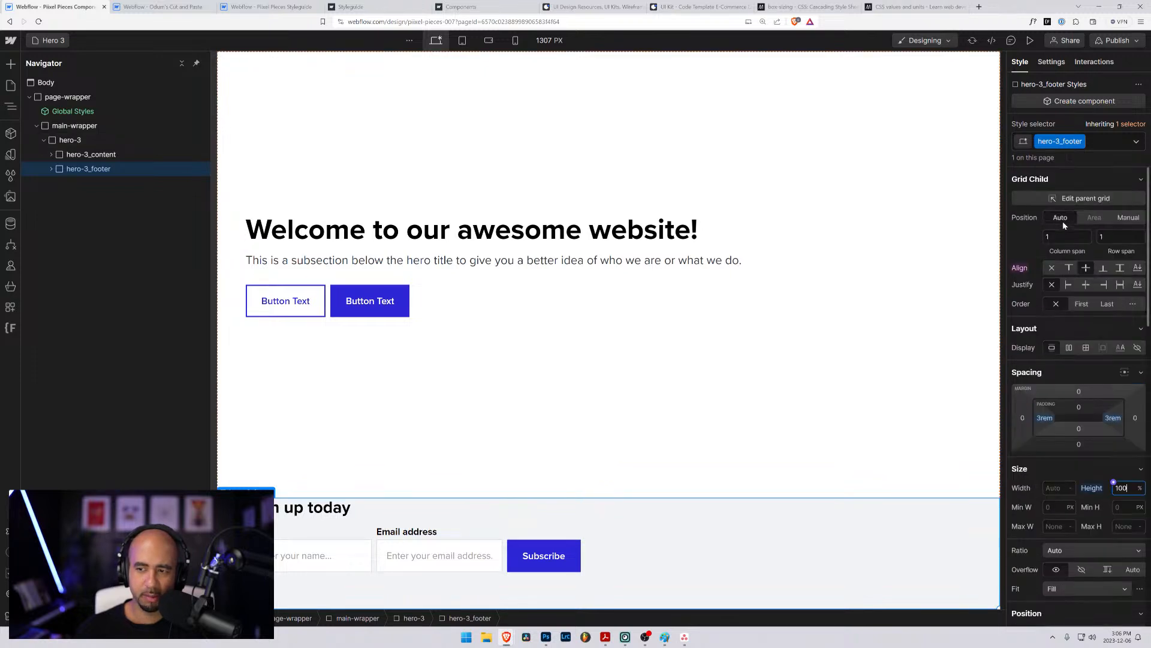
click(1088, 270)
alt+click(1020, 272)
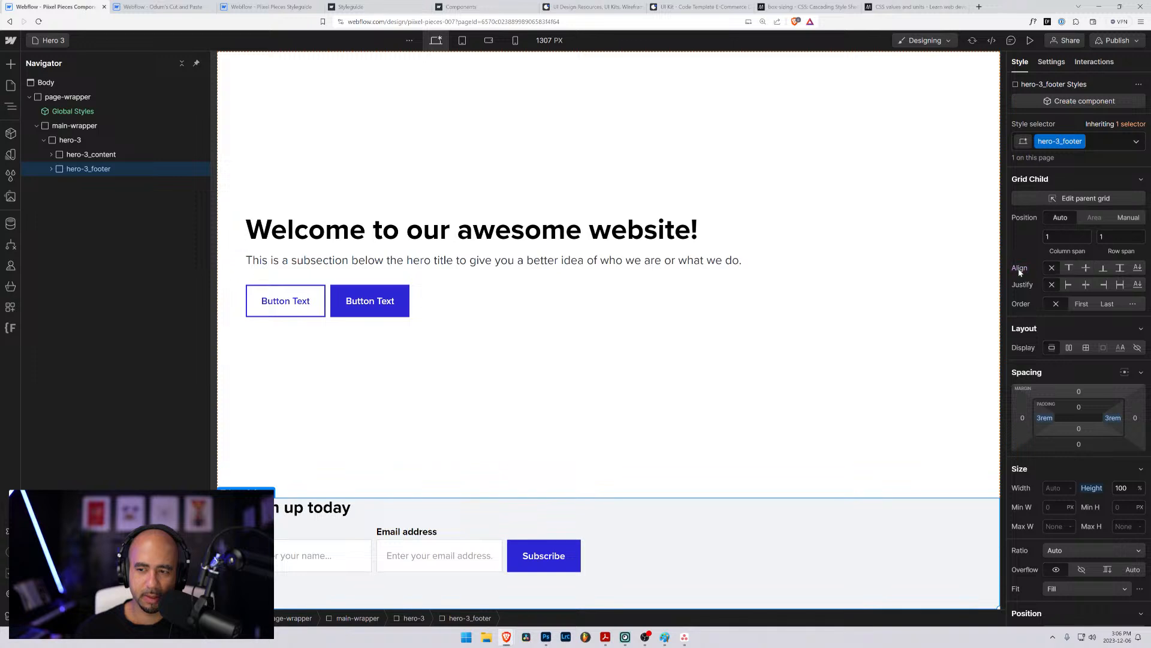
- Try centring the vertical alignment and distribution of the hero-3 grid, resetting each setting
click(68, 141)
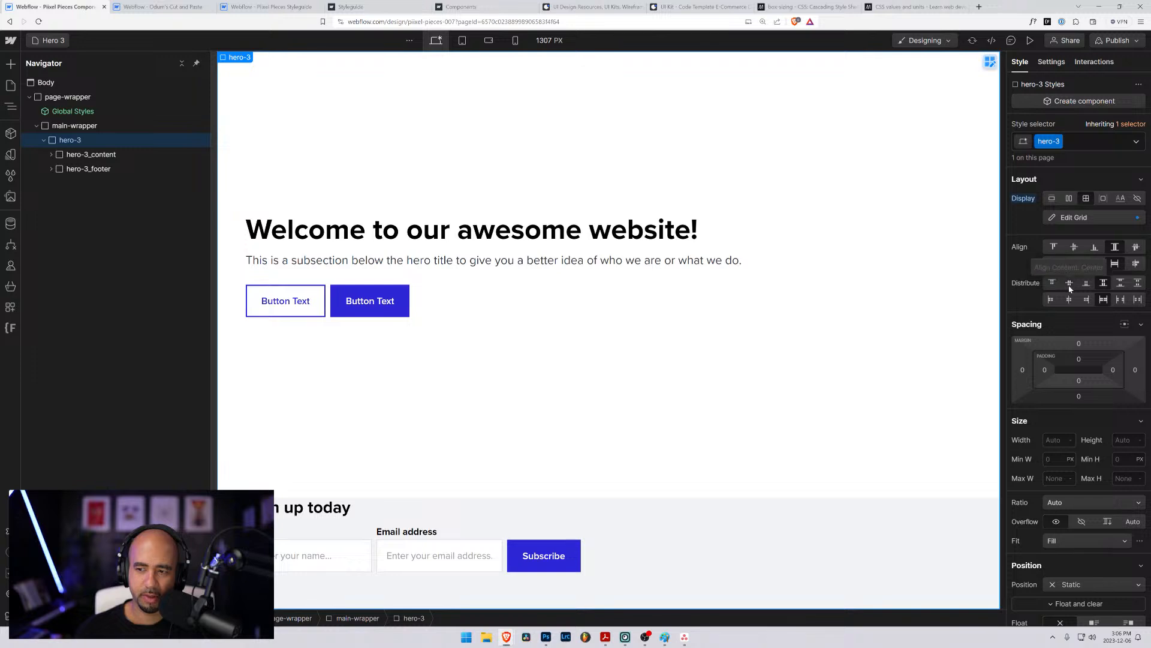
click(1076, 248)
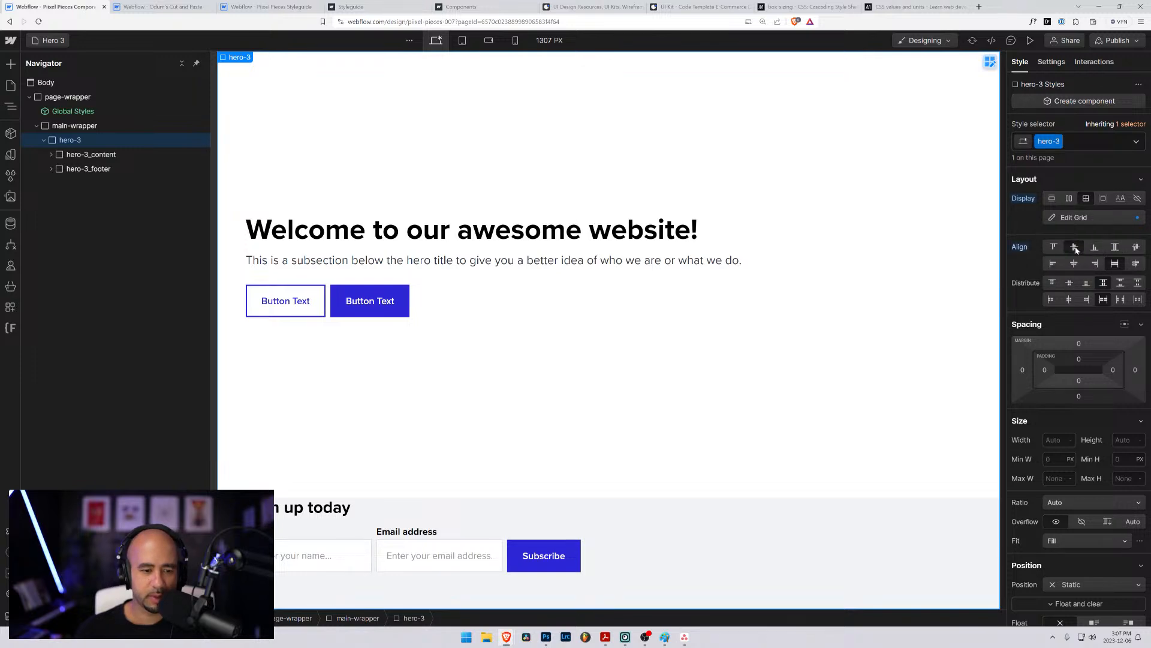
alt+click(1018, 252)
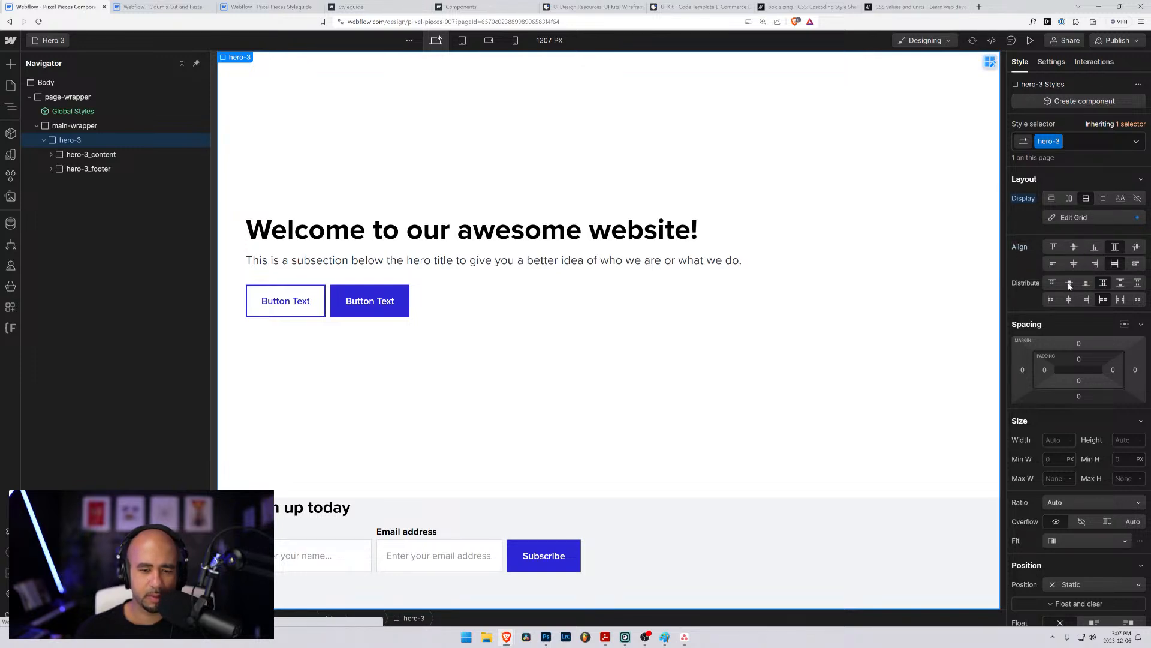
click(1070, 286)
alt+click(1018, 280)
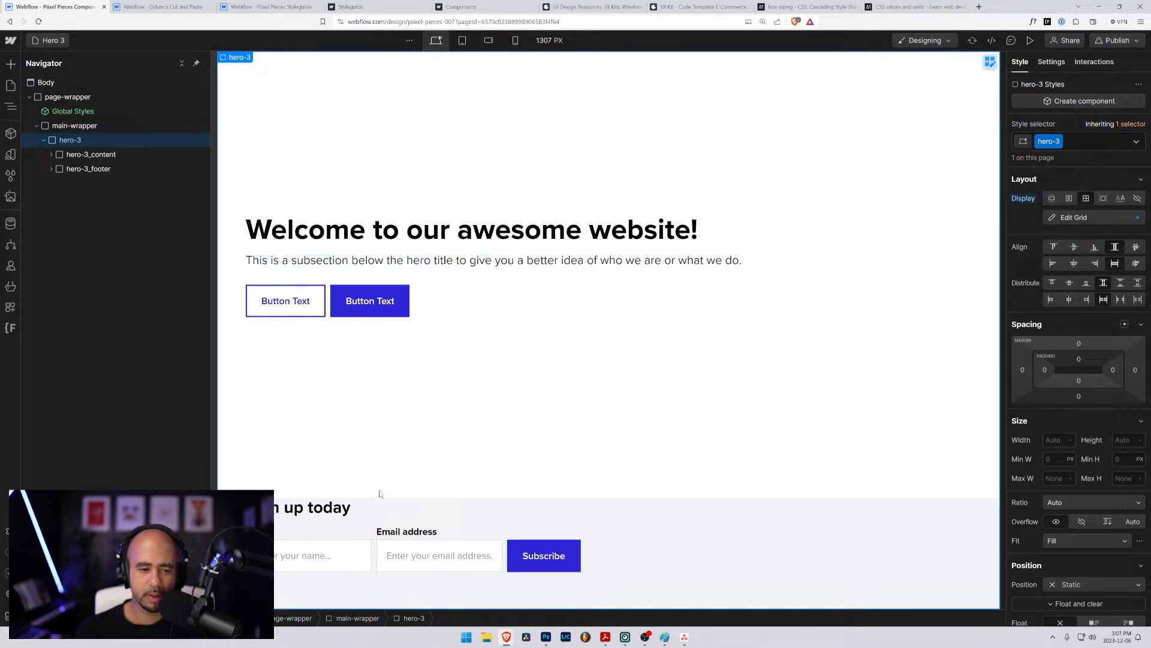
- Try end alignment and centred justification on hero-3_footer, reset the justification, and align the block to the vertical centre
click(66, 168)
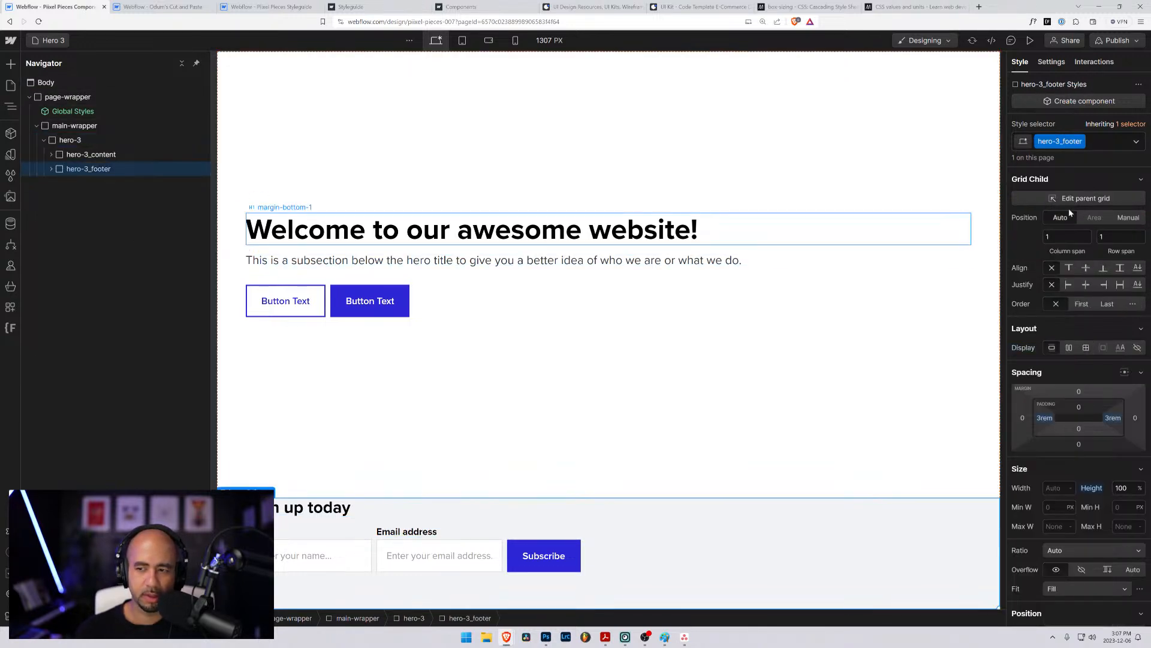
click(1104, 270)
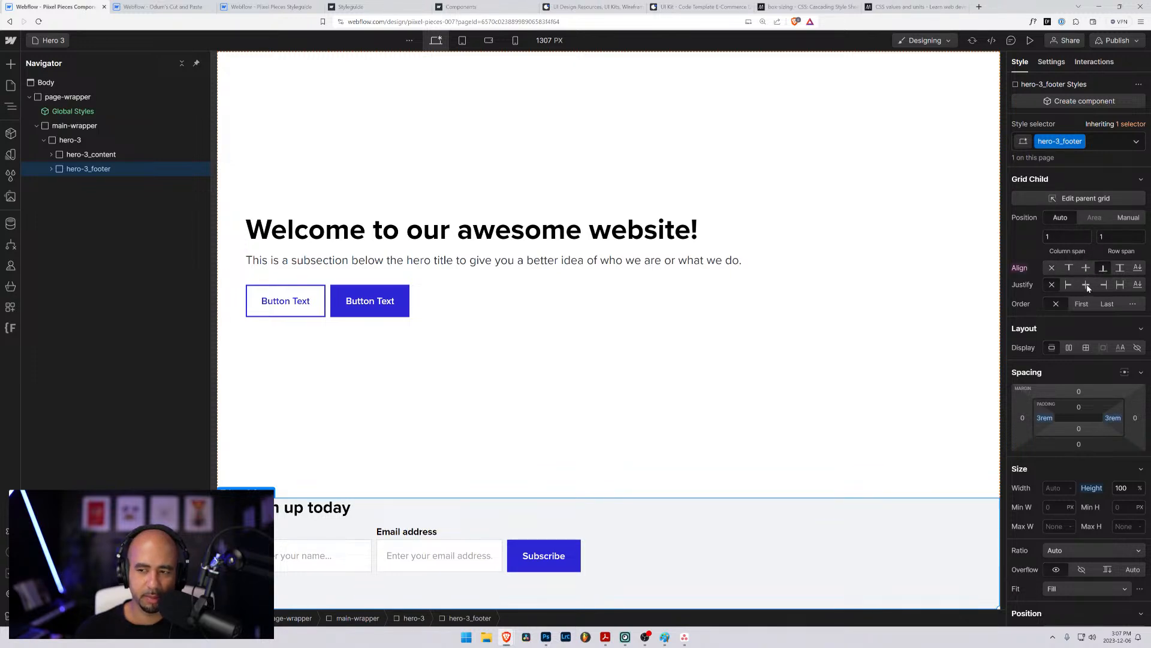
click(1087, 286)
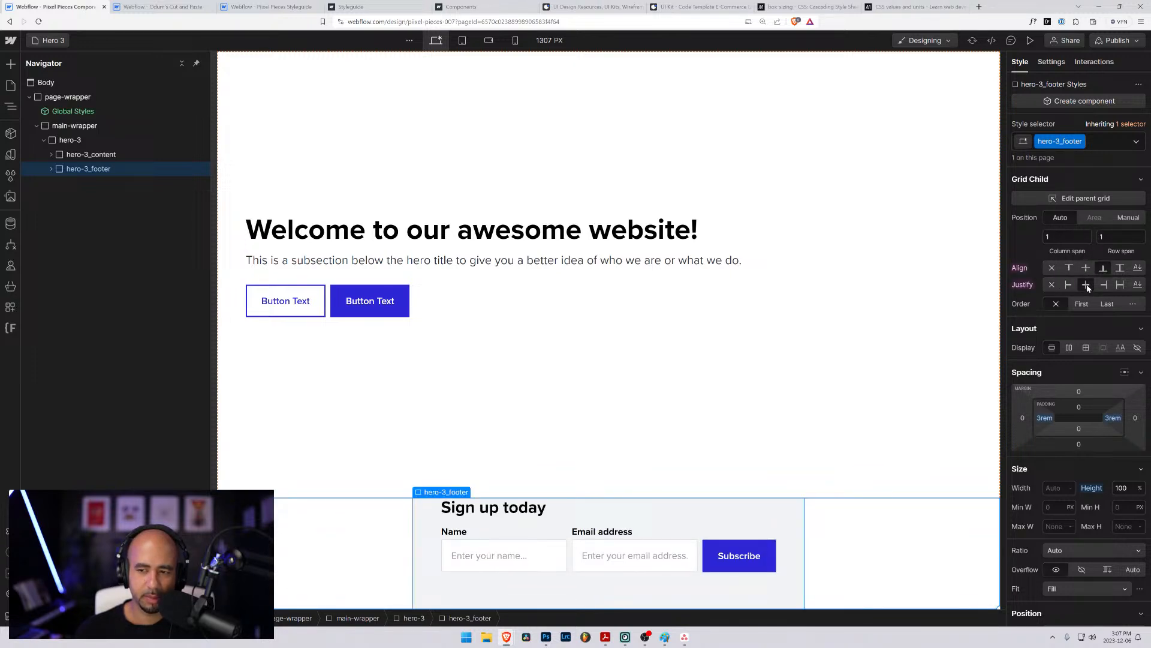
click(1051, 286)
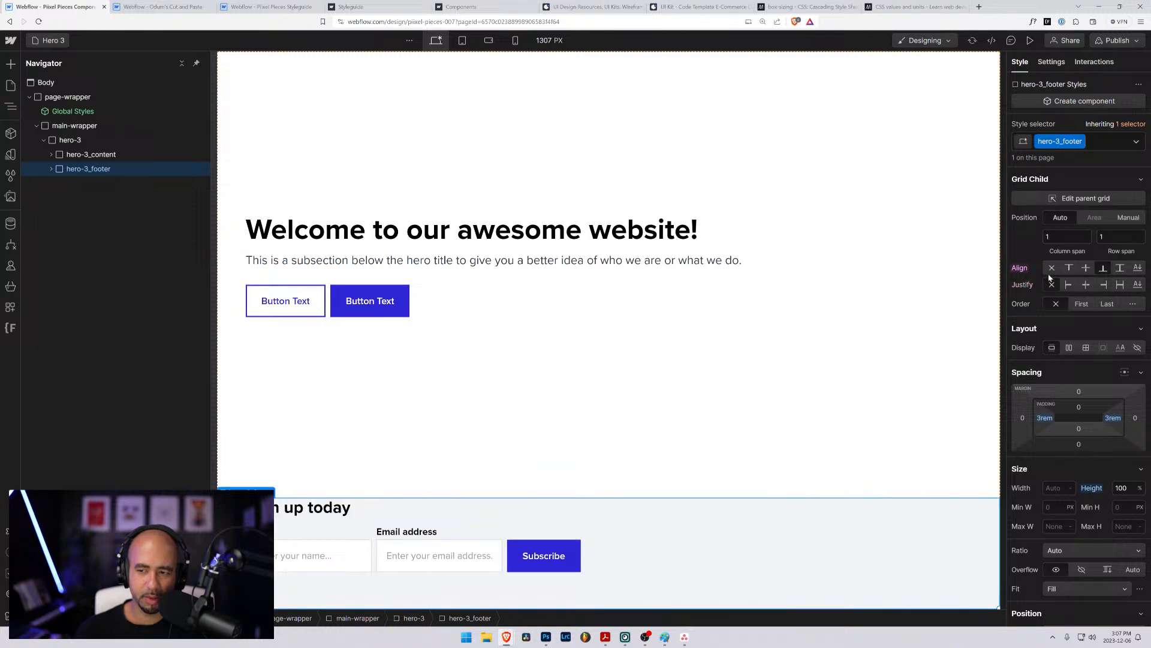
click(1086, 274)
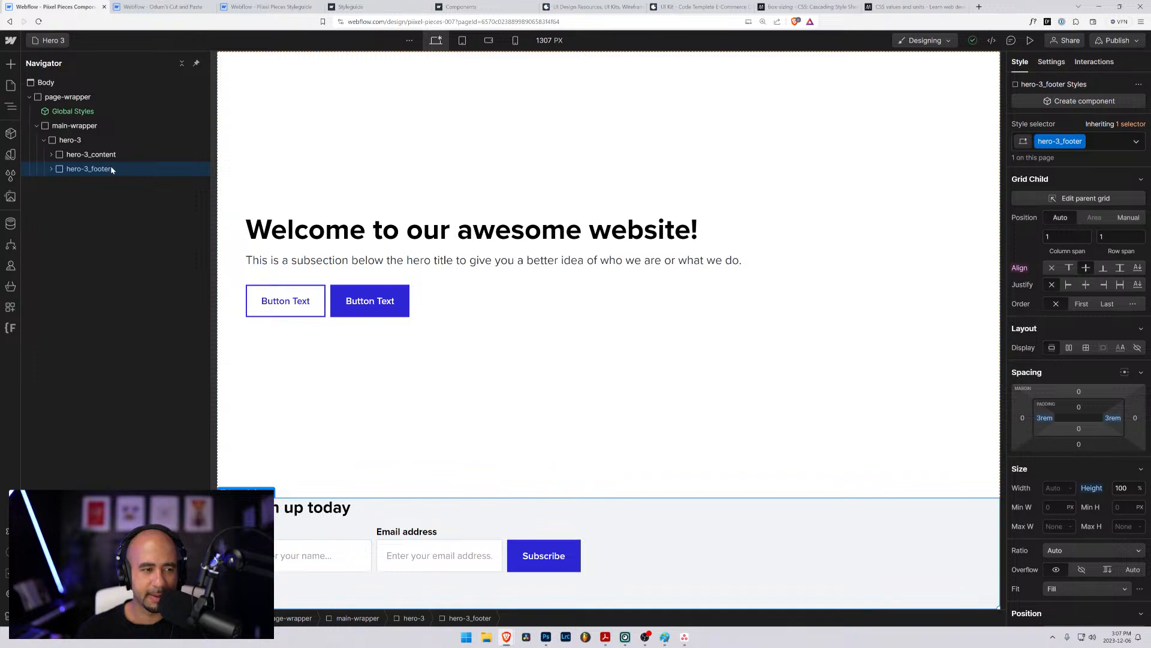
- Examine the heading and subscribe form inside hero-3_footer and the row settings of the hero-3 grid
click(52, 169)
click(67, 199)
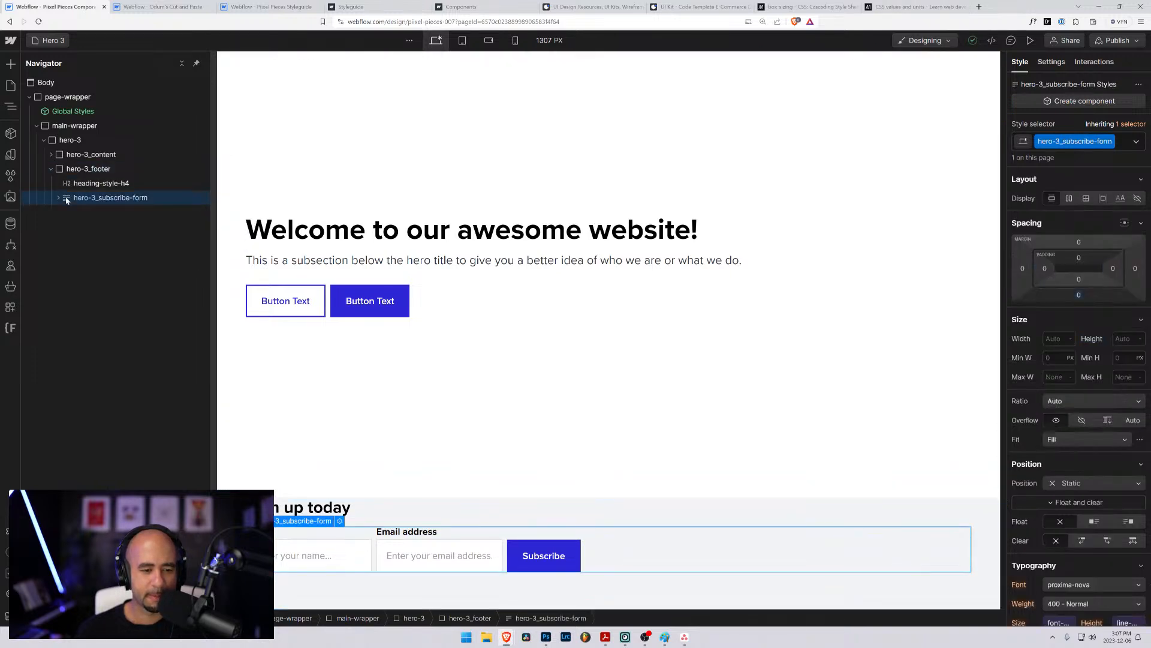
click(67, 184)
click(70, 172)
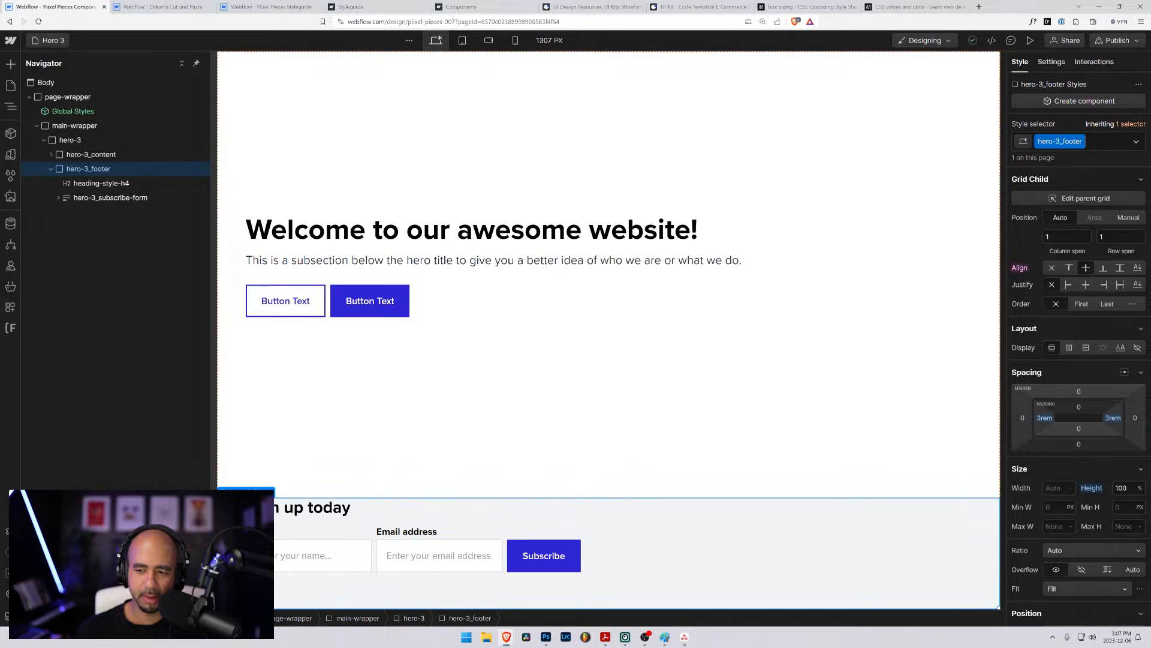
mouse_move(1079, 401)
mouse_down()
mouse_move(1080, 421)
mouse_move(1078, 403)
mouse_up()
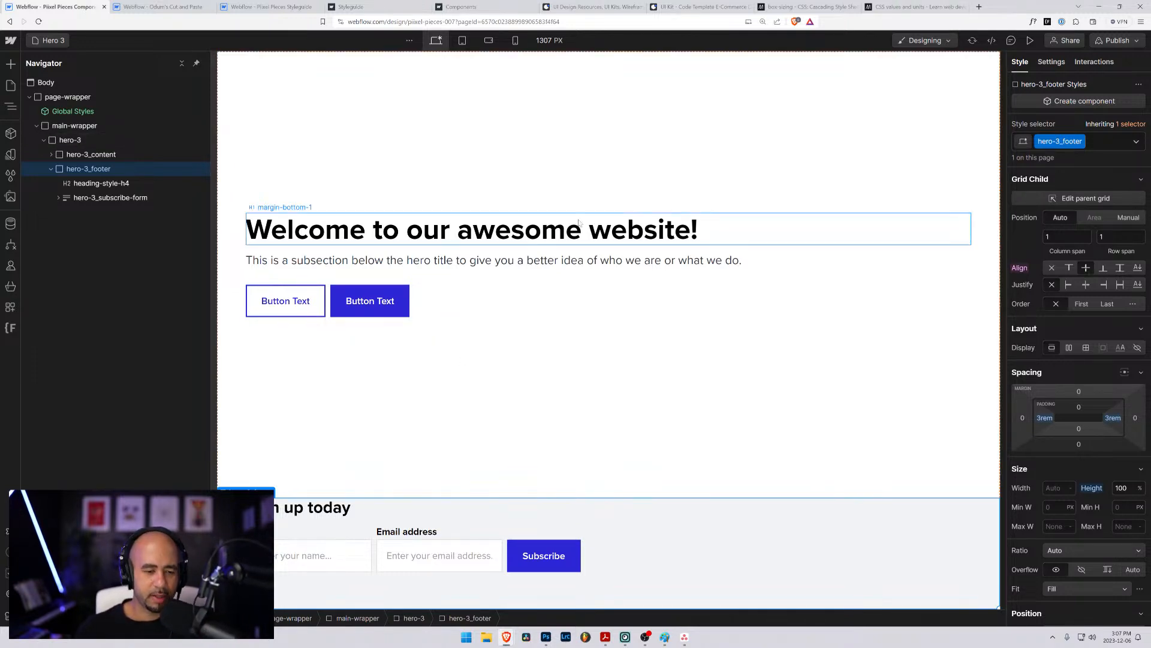
click(51, 169)
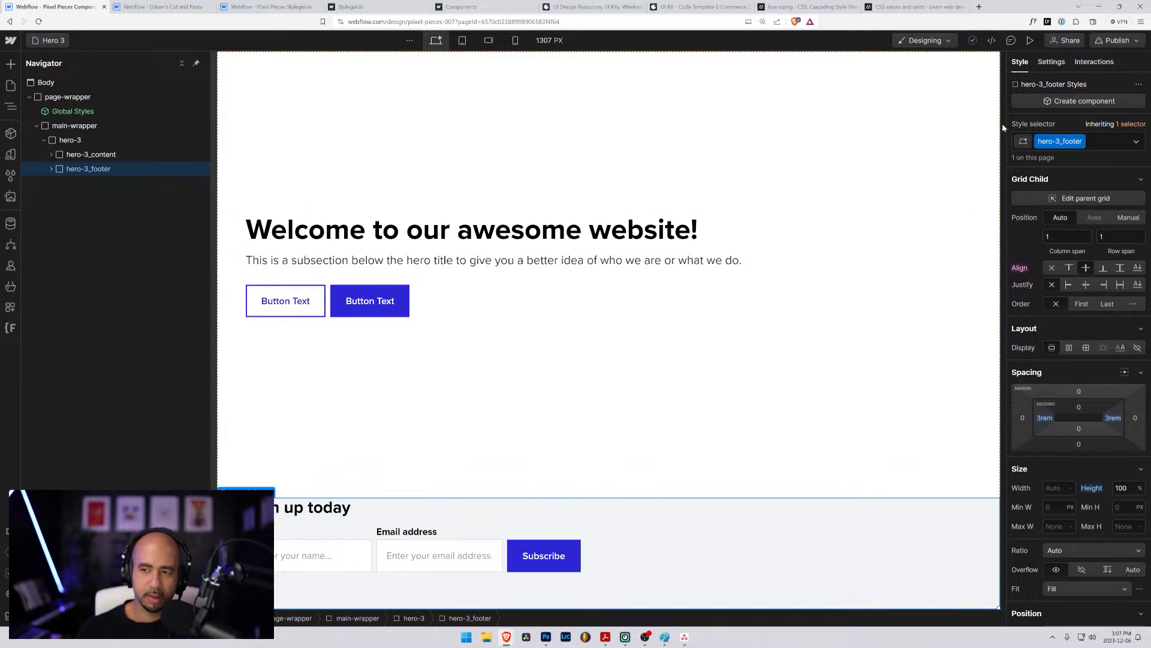
click(69, 141)
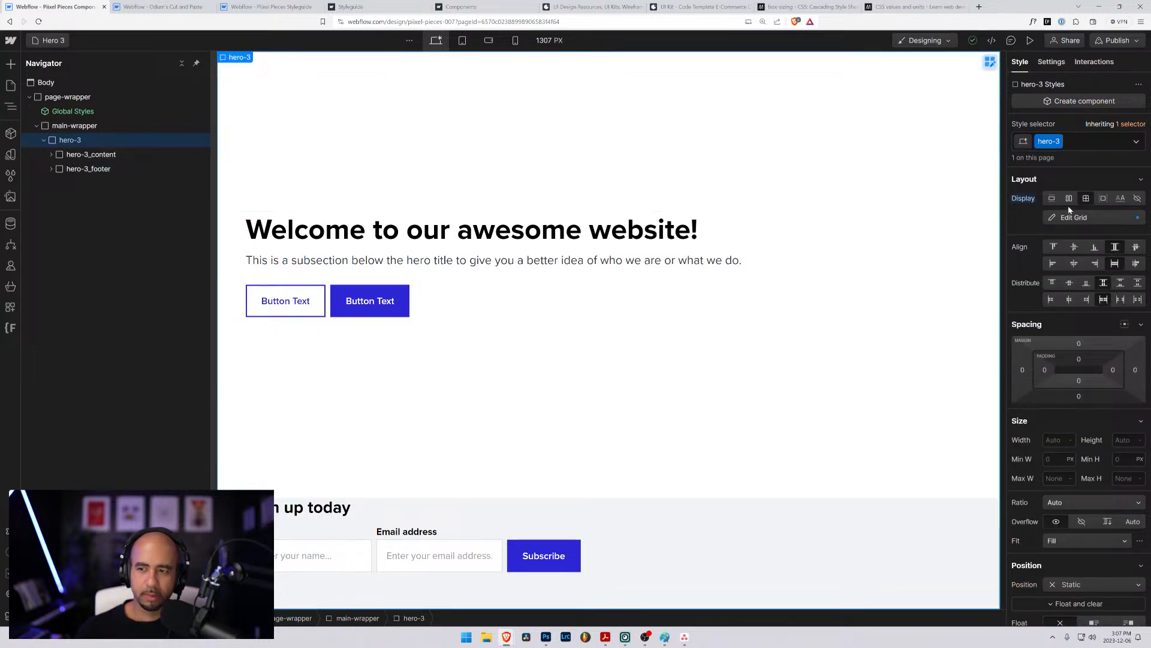
click(1080, 219)
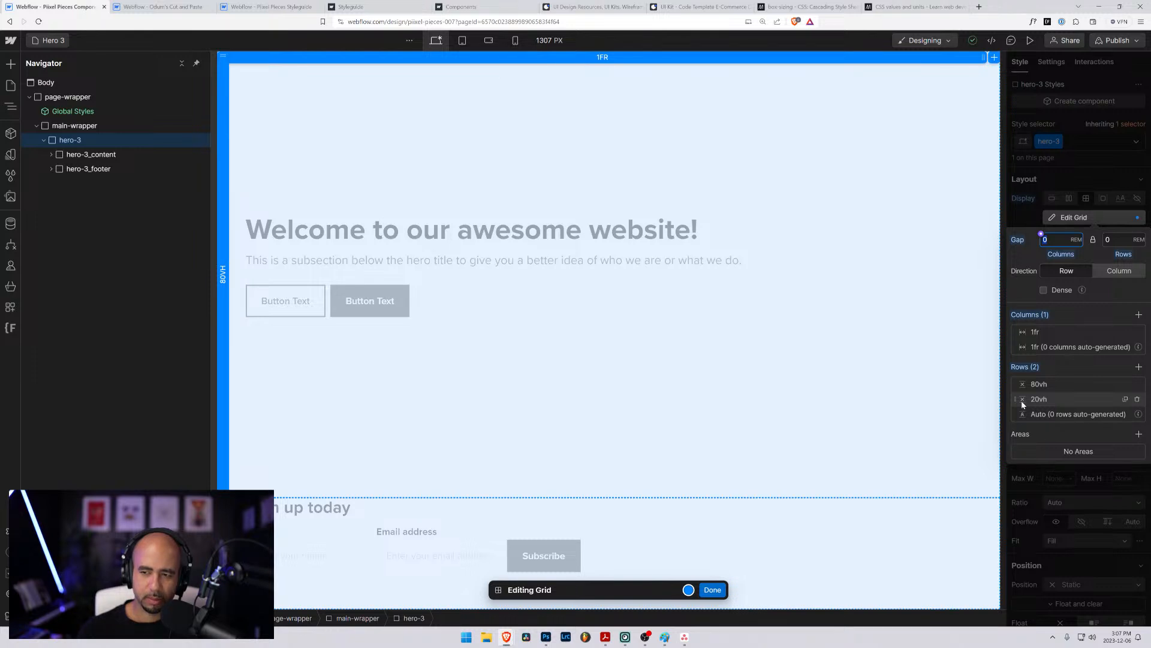
click(712, 590)
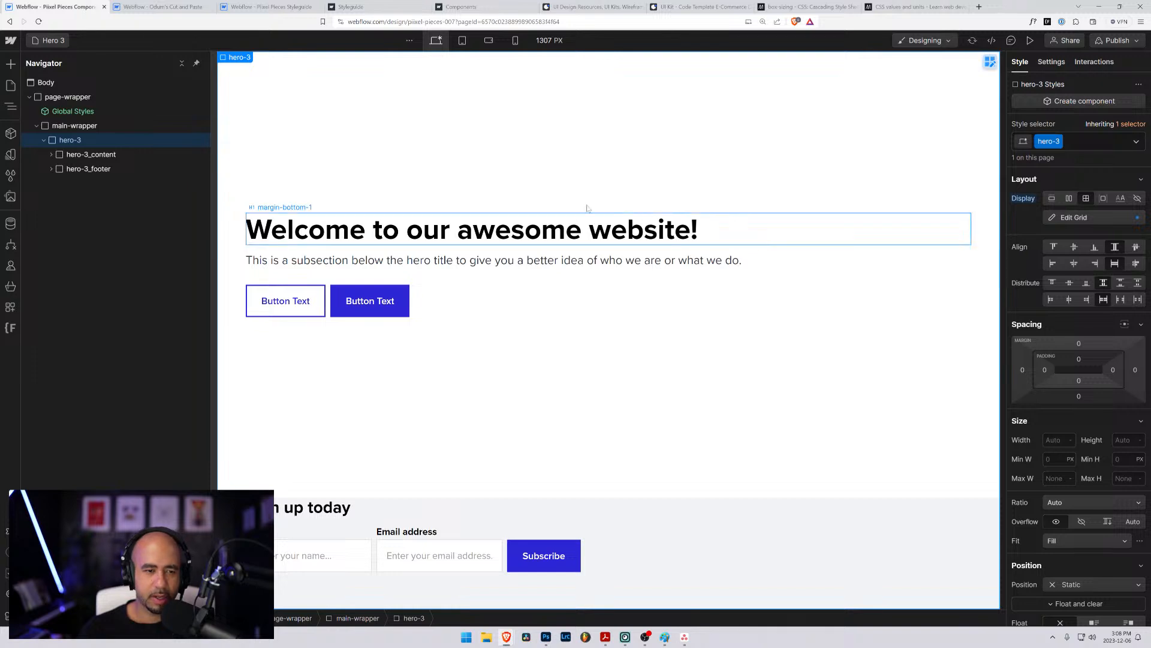
- Clear the vertical alignment of the hero-3_content block and set it back to centre
click(76, 157)
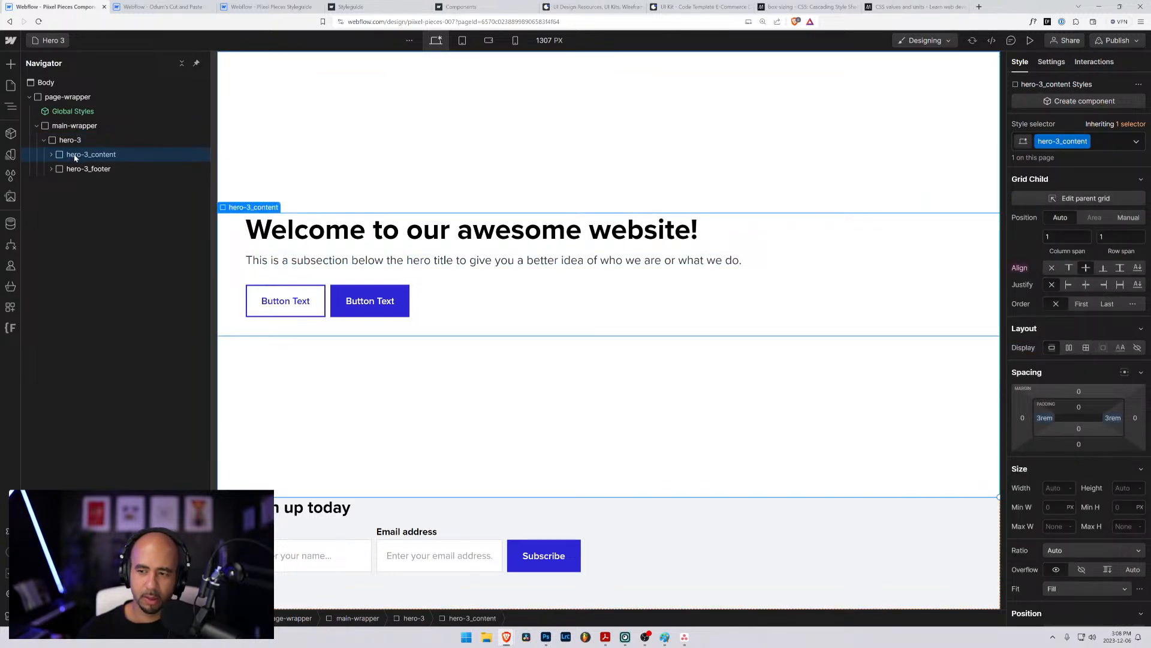
click(70, 170)
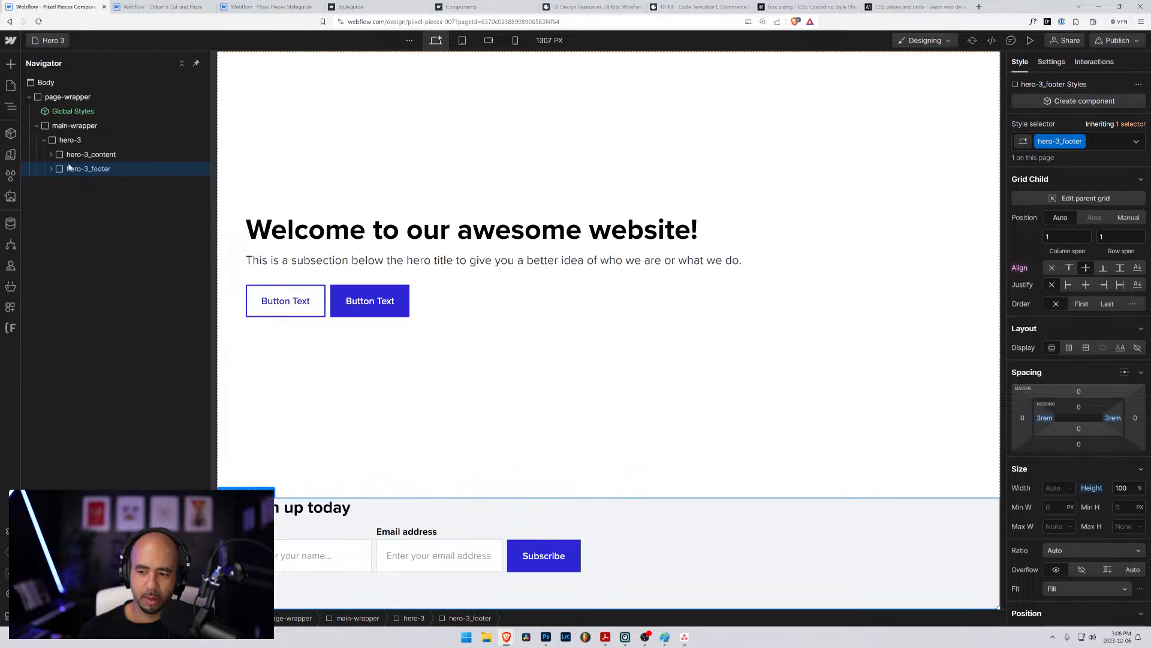
click(76, 156)
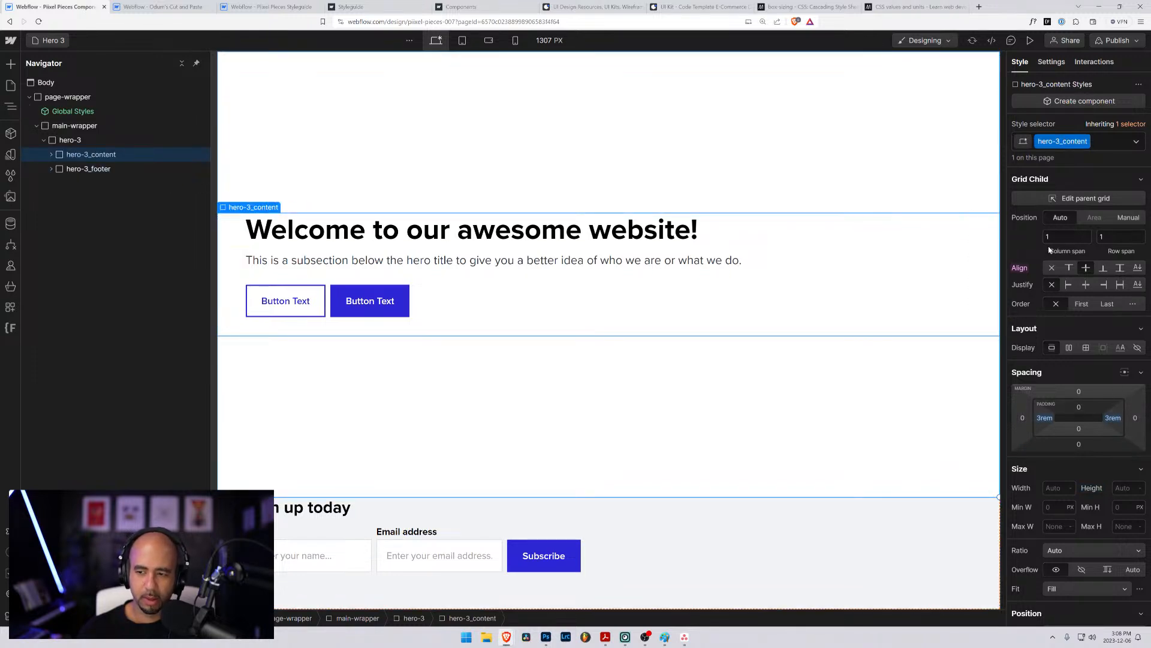
click(1053, 269)
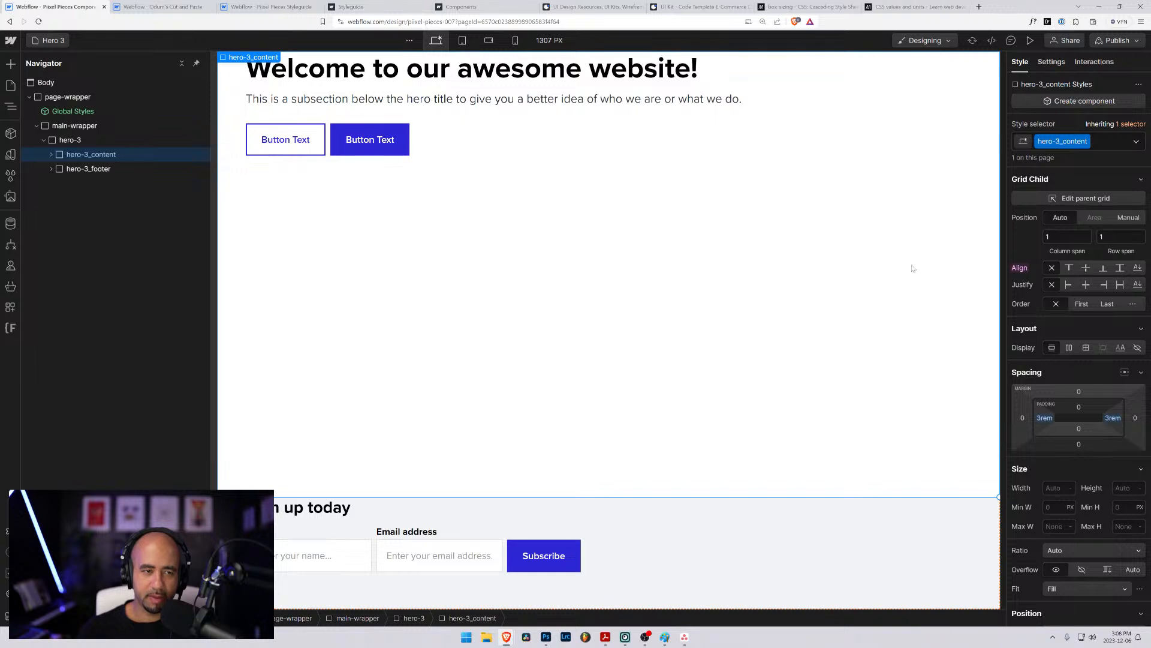
click(1087, 269)
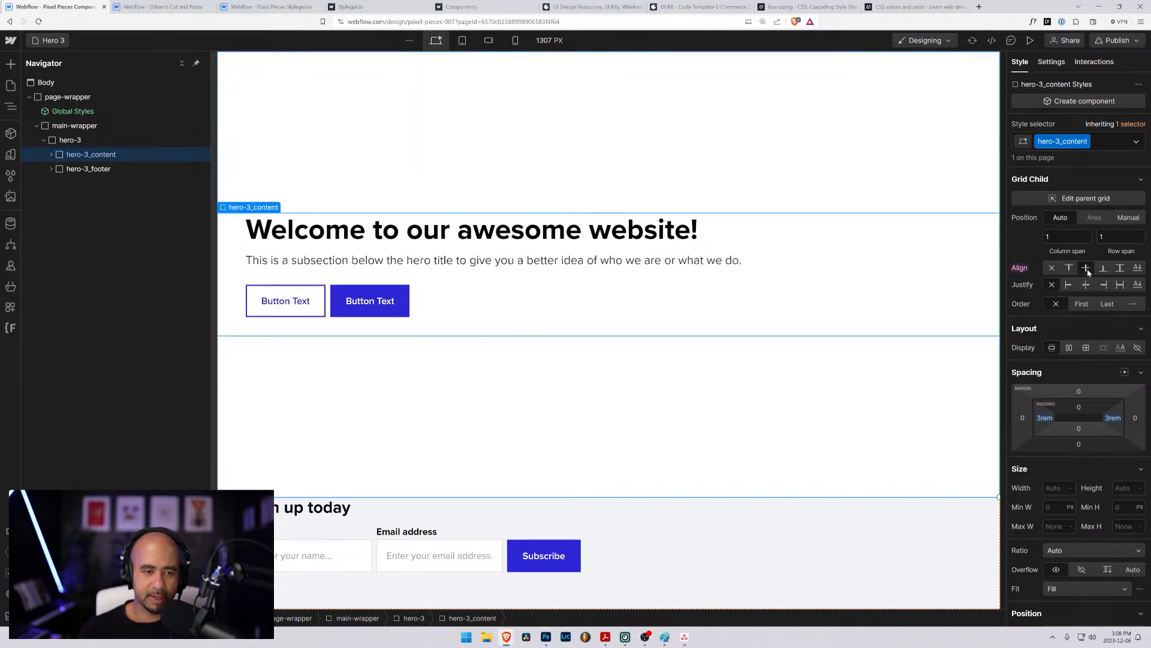
- Reset the custom height of the hero-3_footer block
click(93, 171)
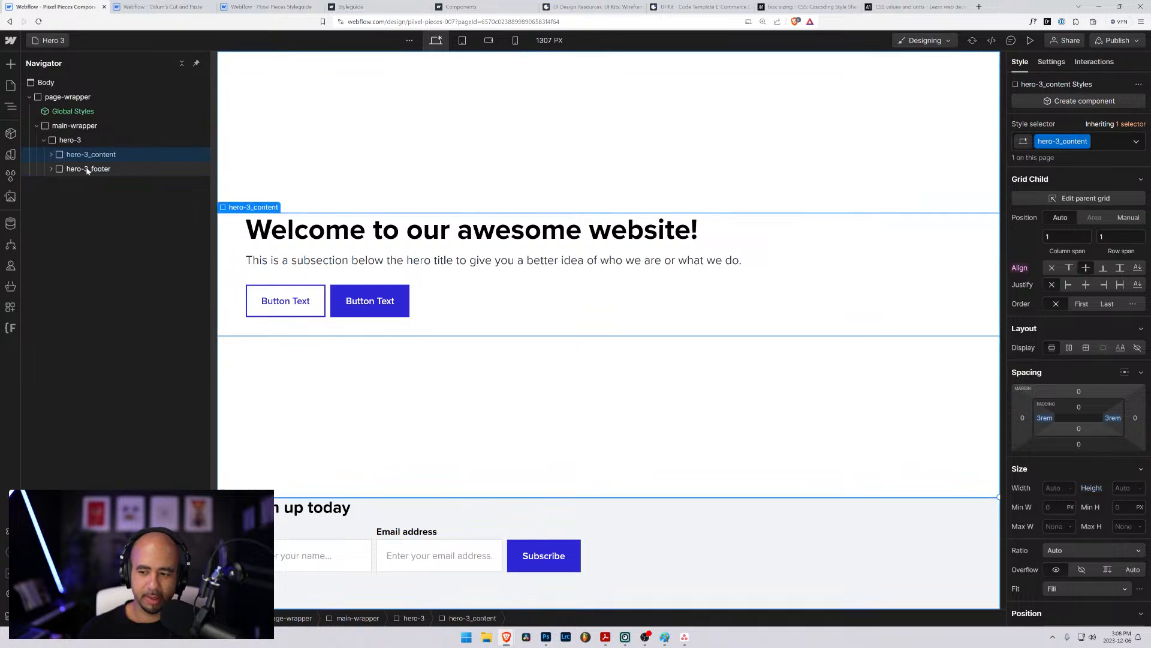
alt+click(1092, 488)
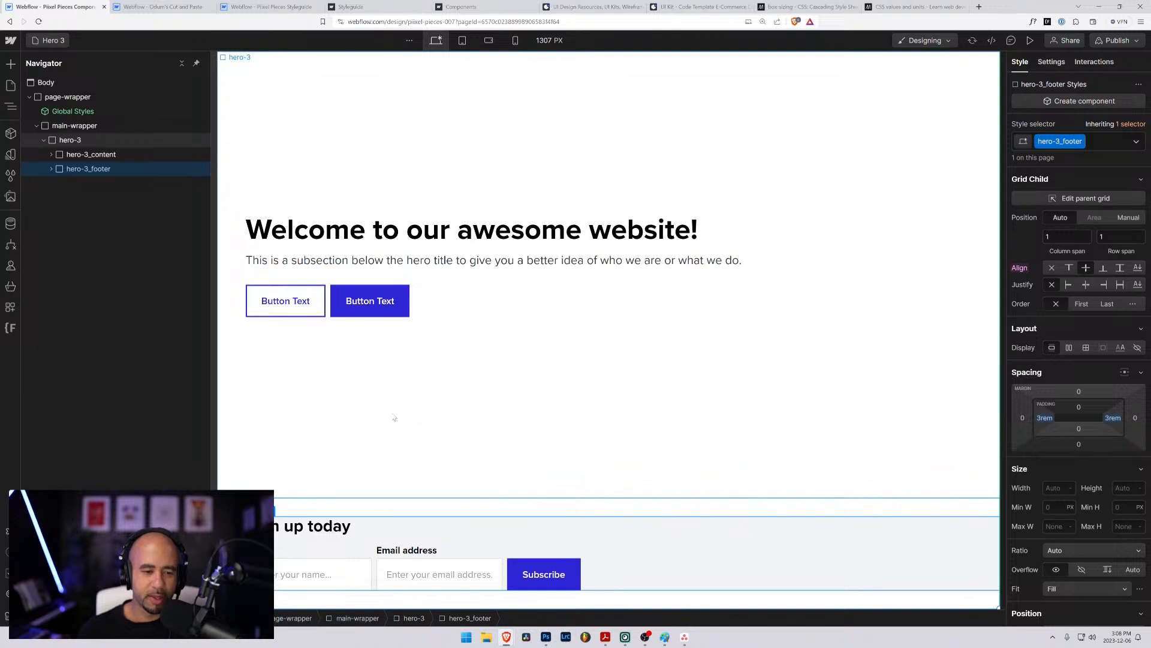
- Examine the background settings of hero-3_footer and the styles of its heading and subscribe form
scroll(1073, 503, down, 8)
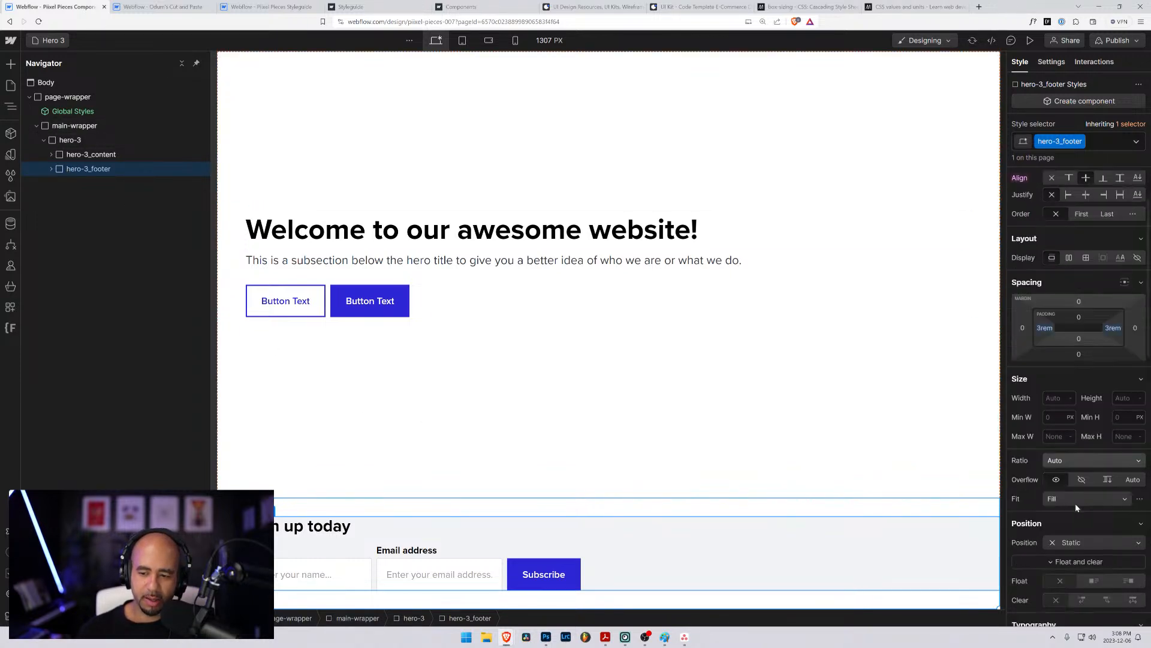
scroll(1070, 504, down, 2)
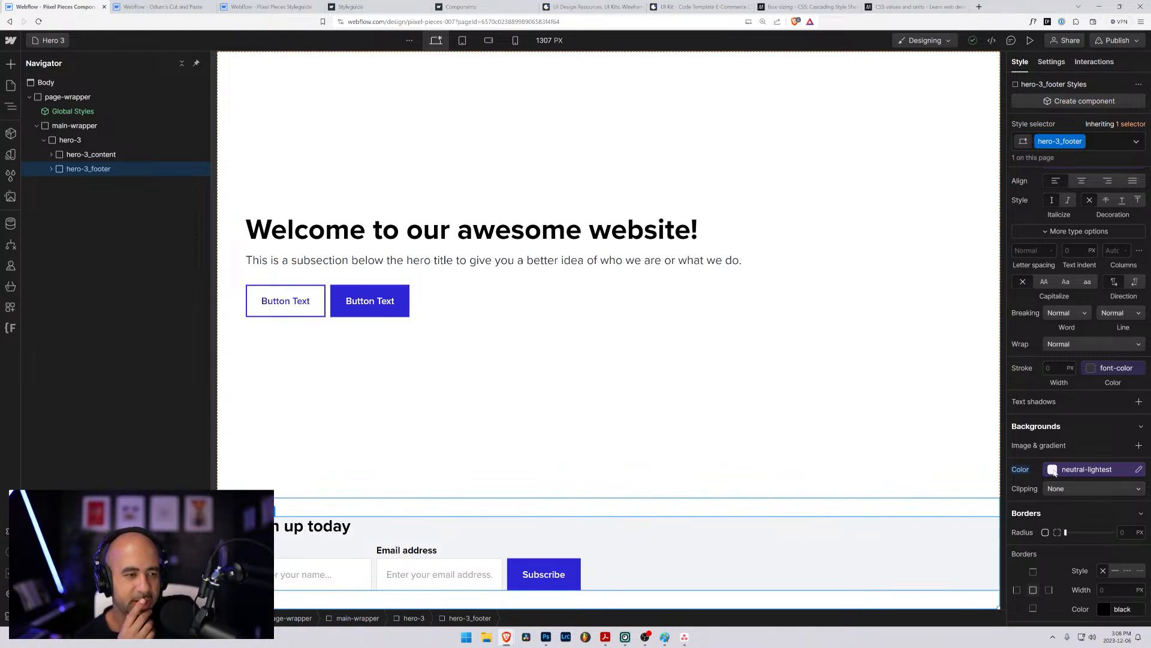
click(51, 169)
click(71, 184)
click(78, 197)
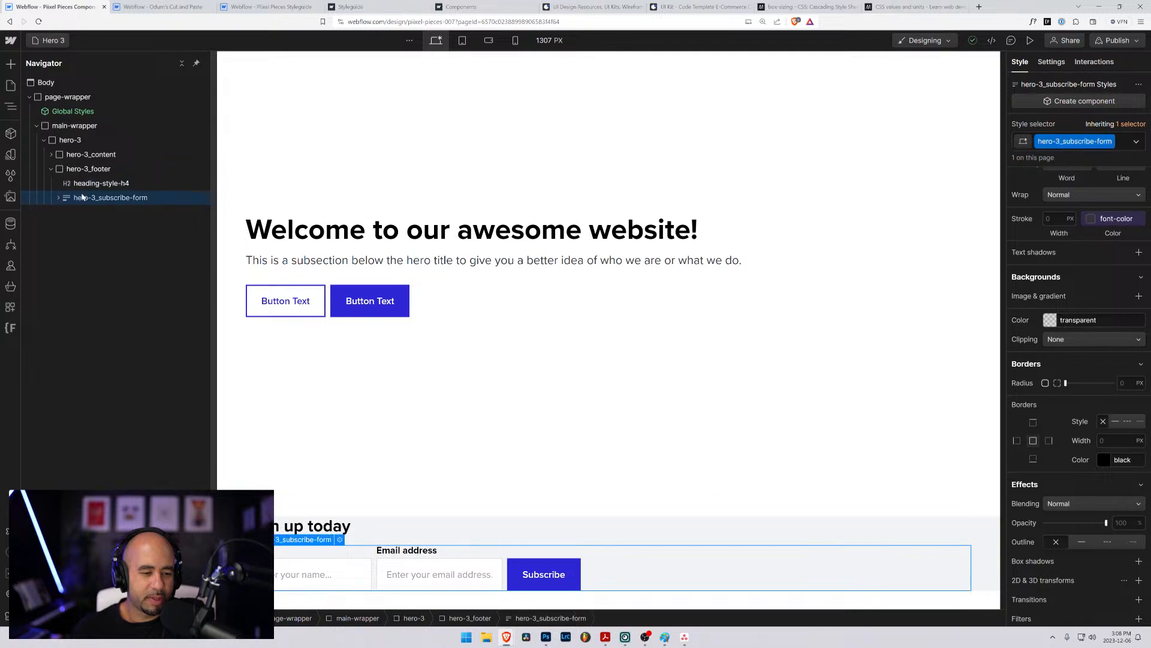
click(70, 169)
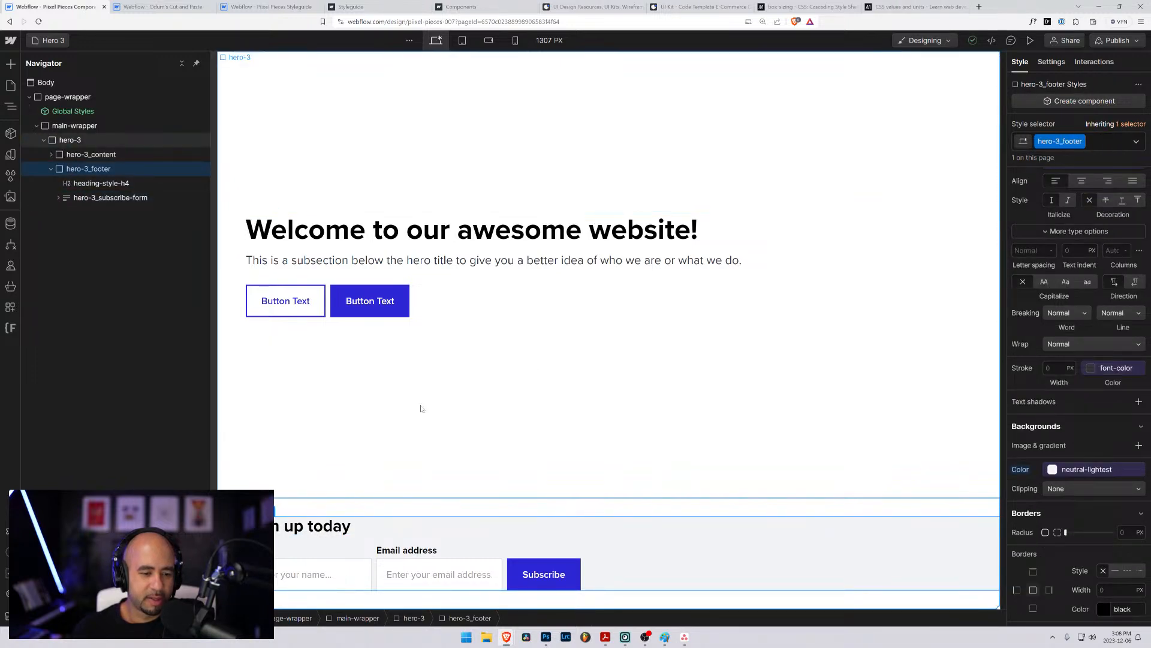
click(85, 185)
click(84, 195)
click(84, 184)
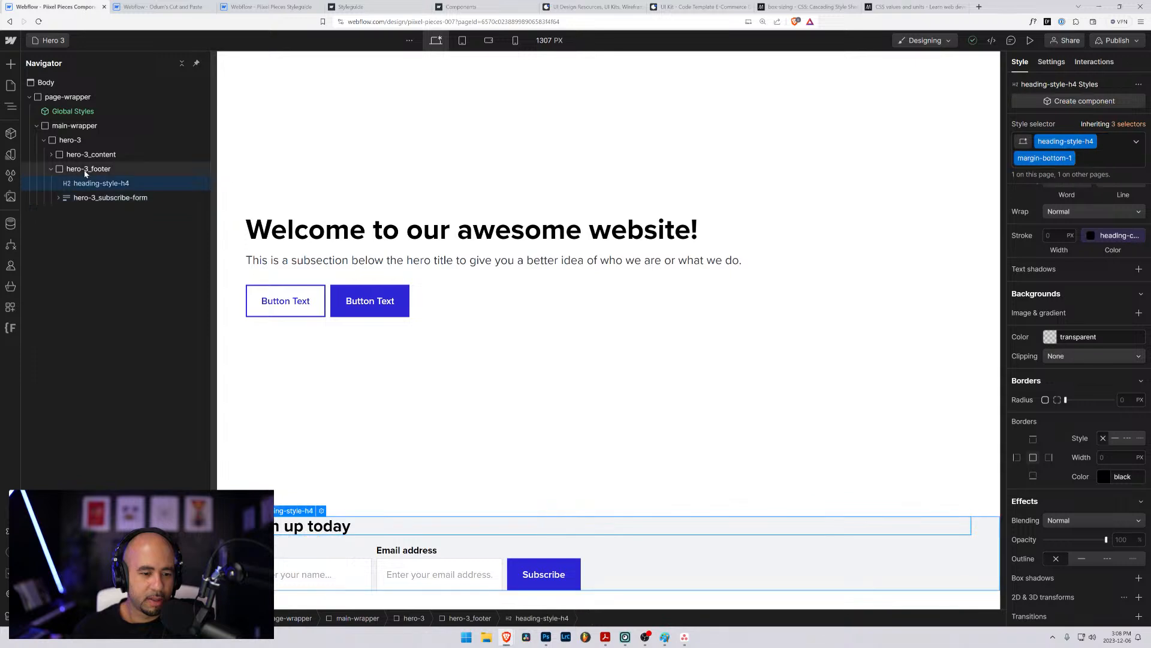
click(85, 170)
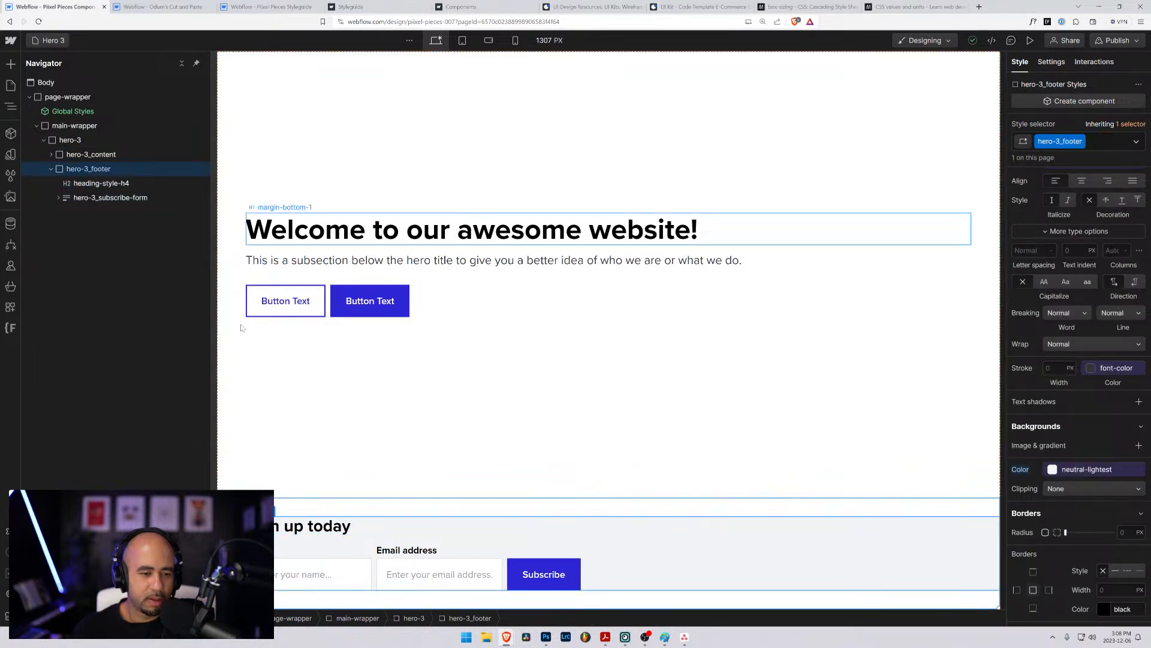
- Preview the Hero 3 page, then compare the grid-child alignment and padding of hero-3_content and hero-3_footer
click(1030, 40)
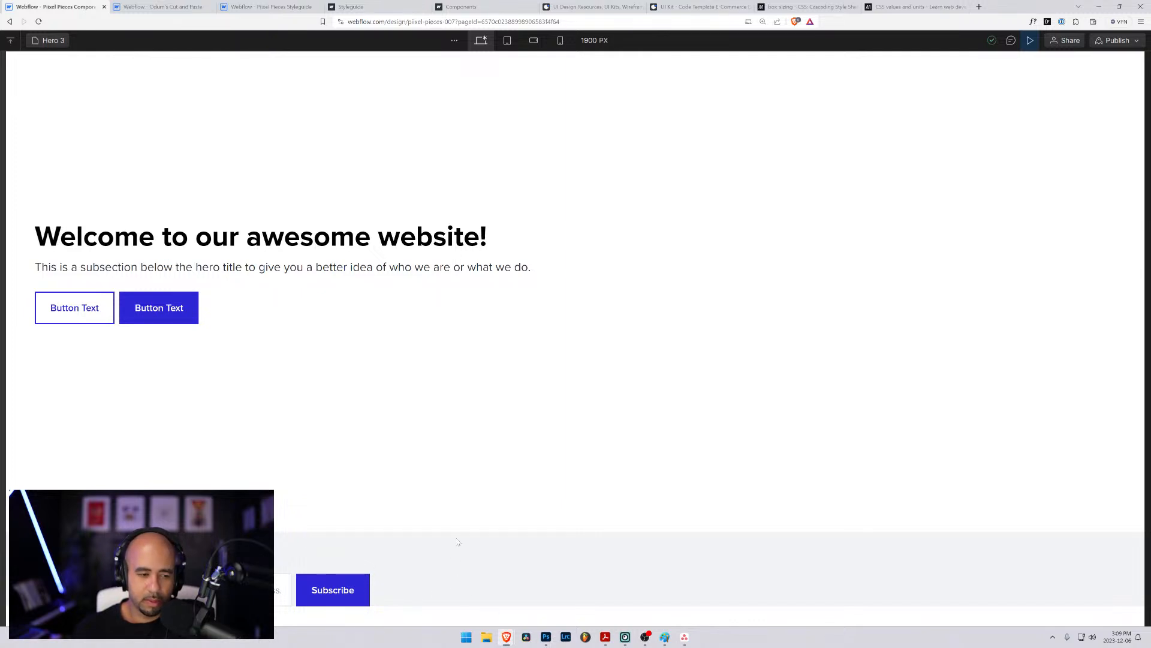
click(1030, 40)
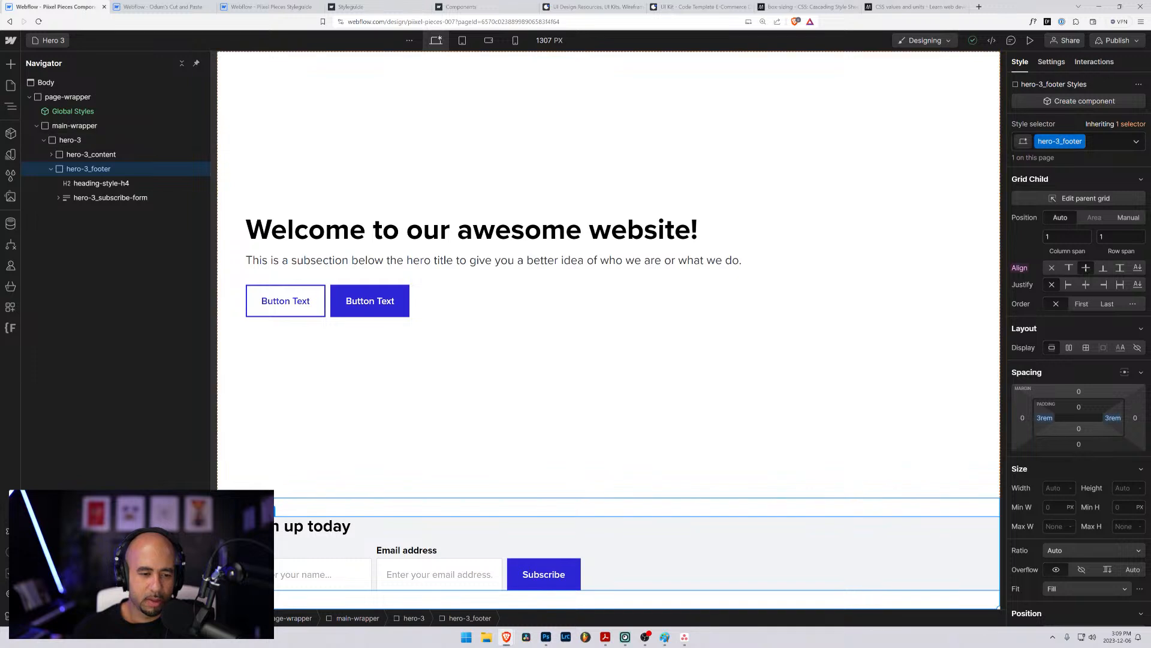
click(77, 182)
click(78, 176)
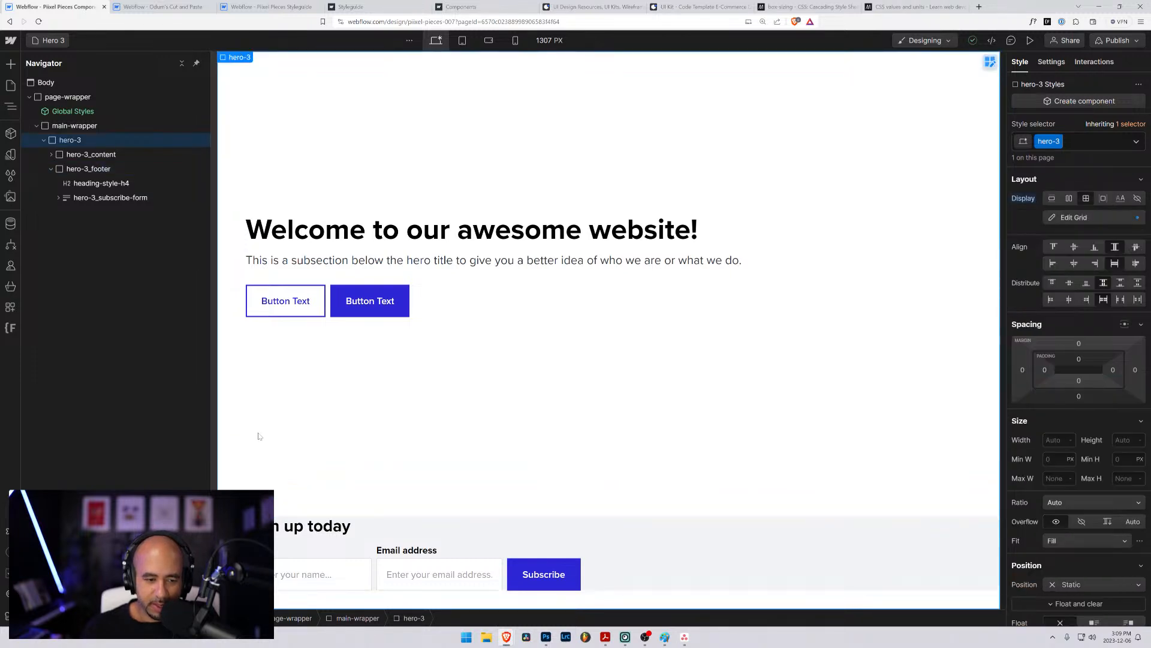
click(90, 155)
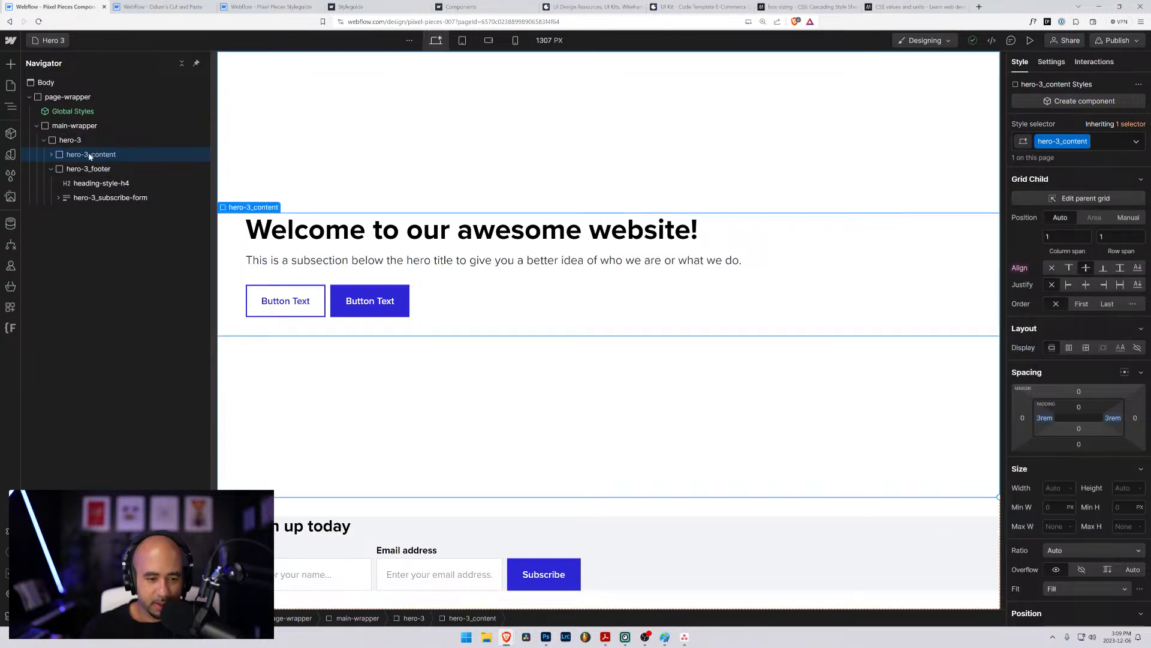
click(64, 170)
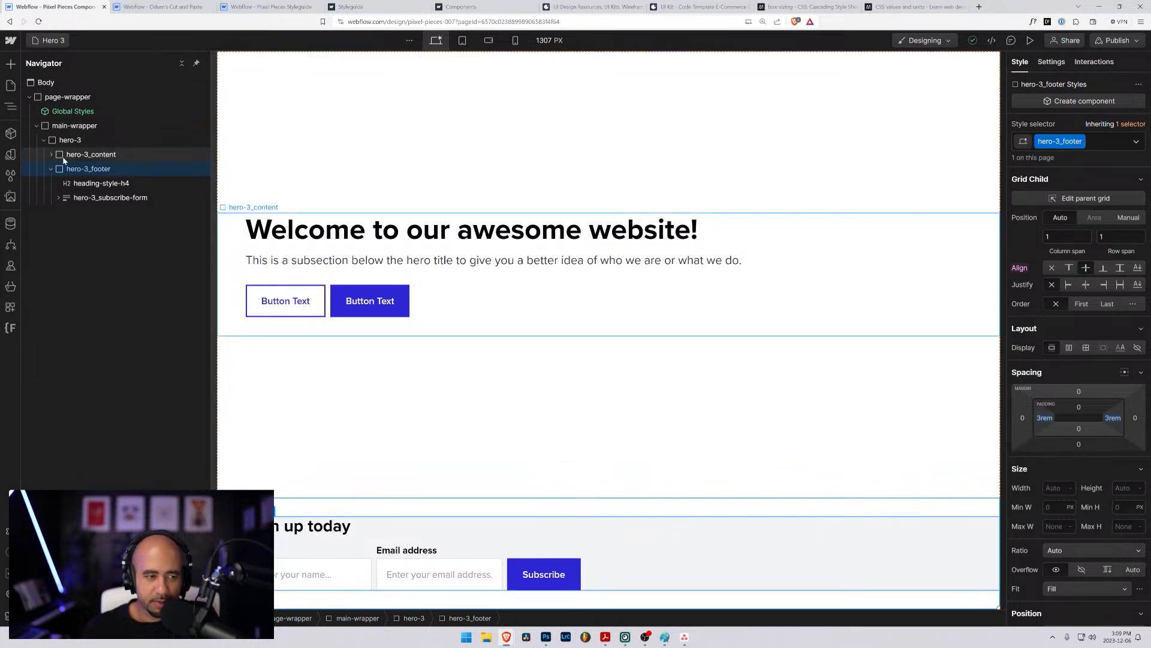
click(64, 160)
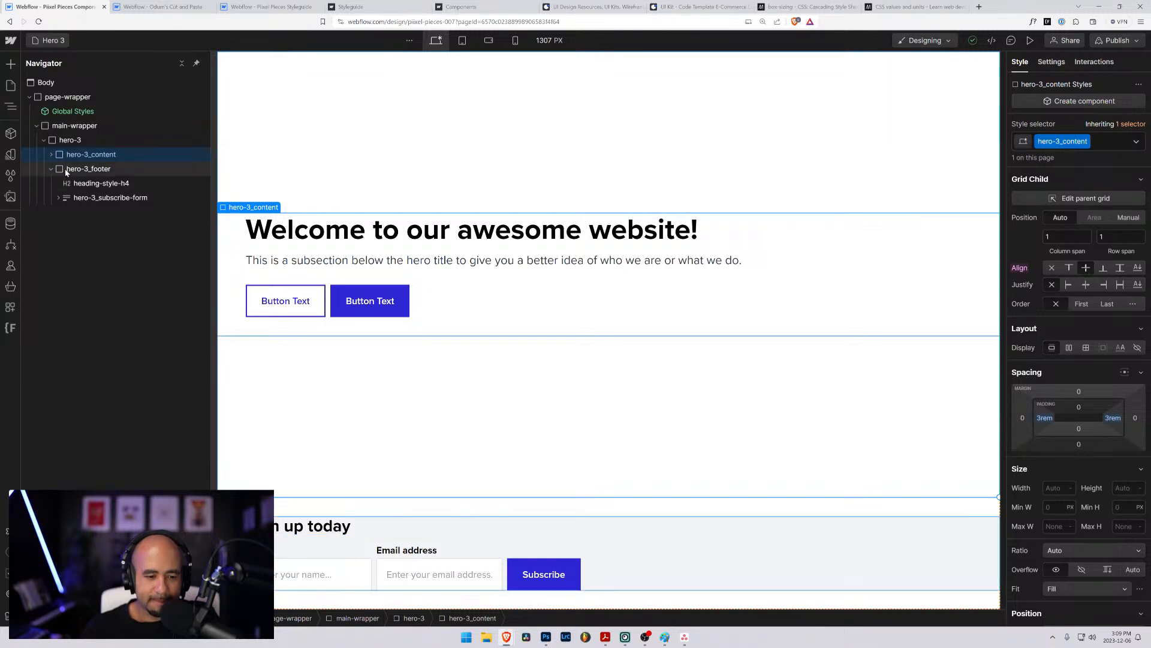
click(66, 170)
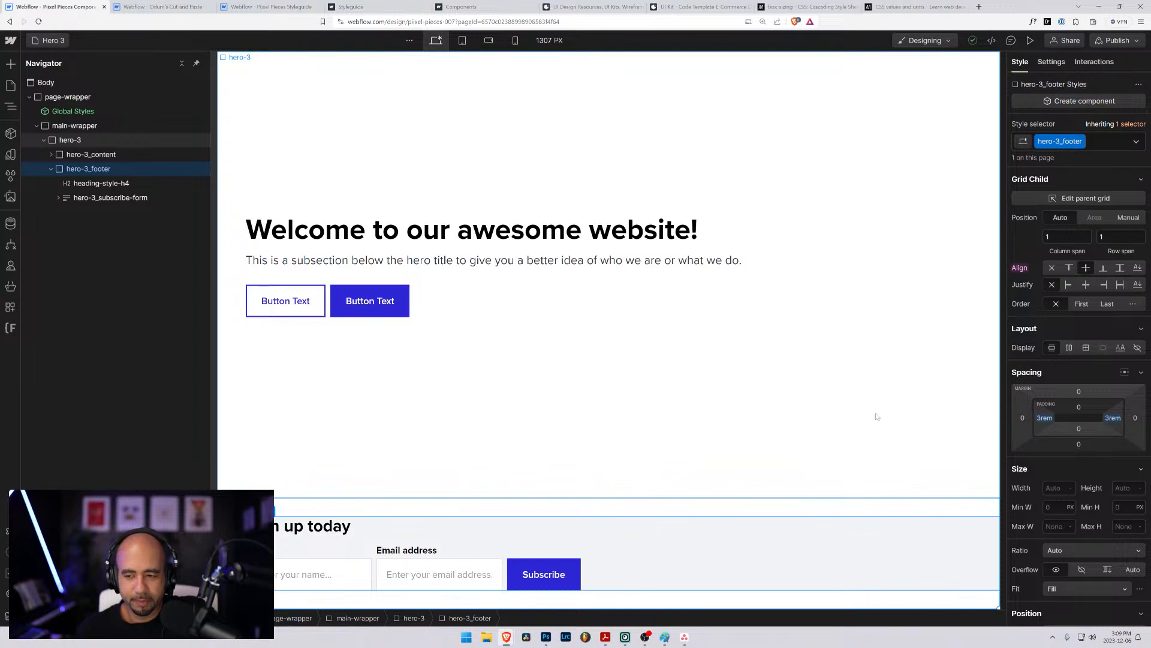
- Reset the background color of the hero-3_footer block and check the subscribe form inside it
scroll(1042, 519, down, 10)
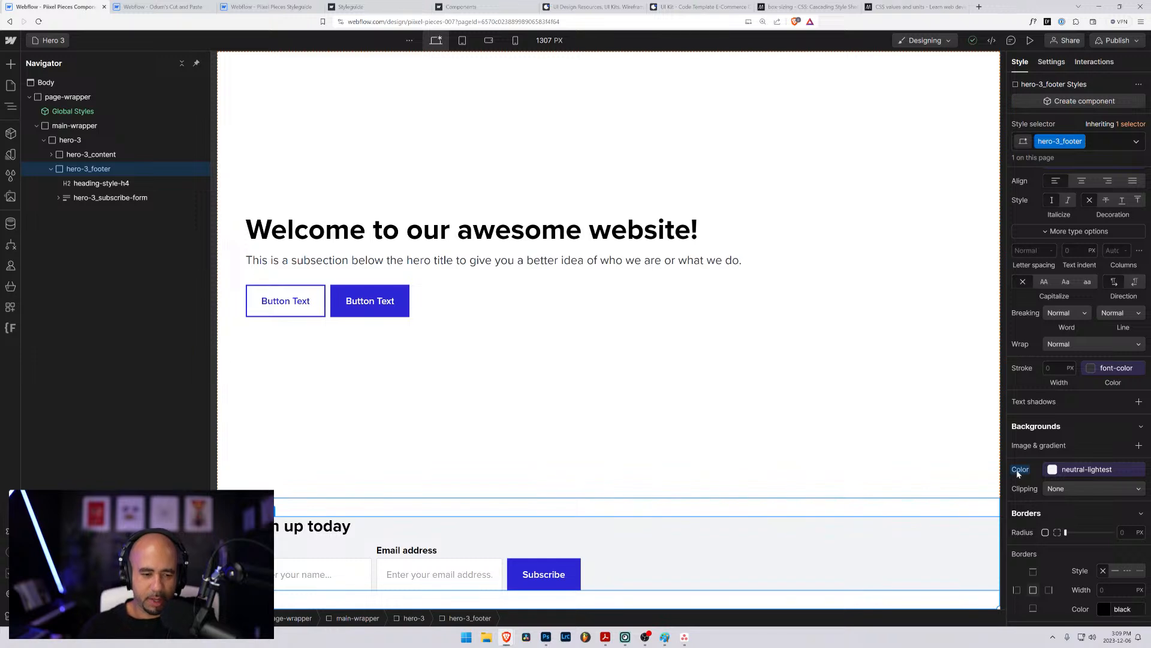
alt+click(1018, 471)
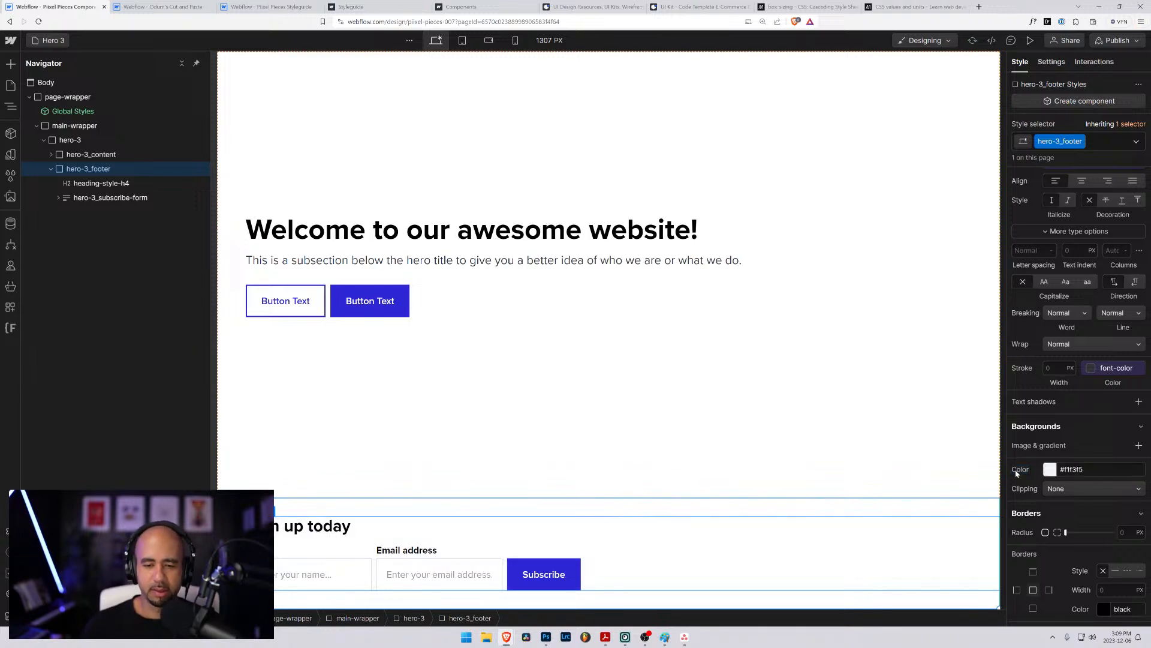
click(82, 194)
click(79, 174)
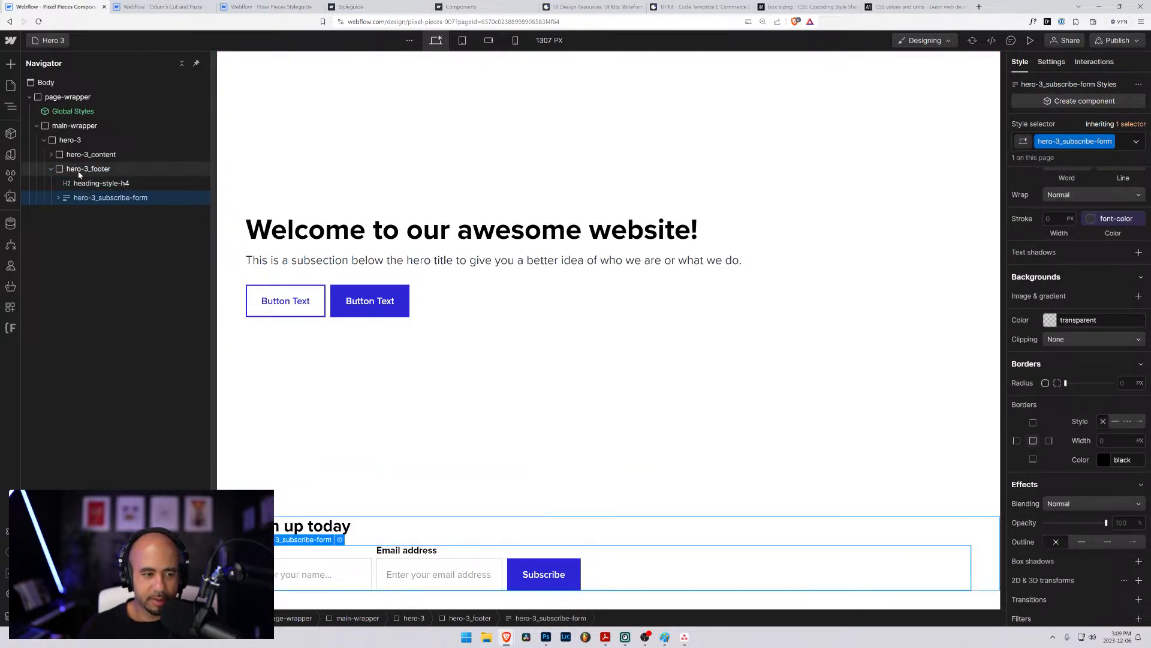
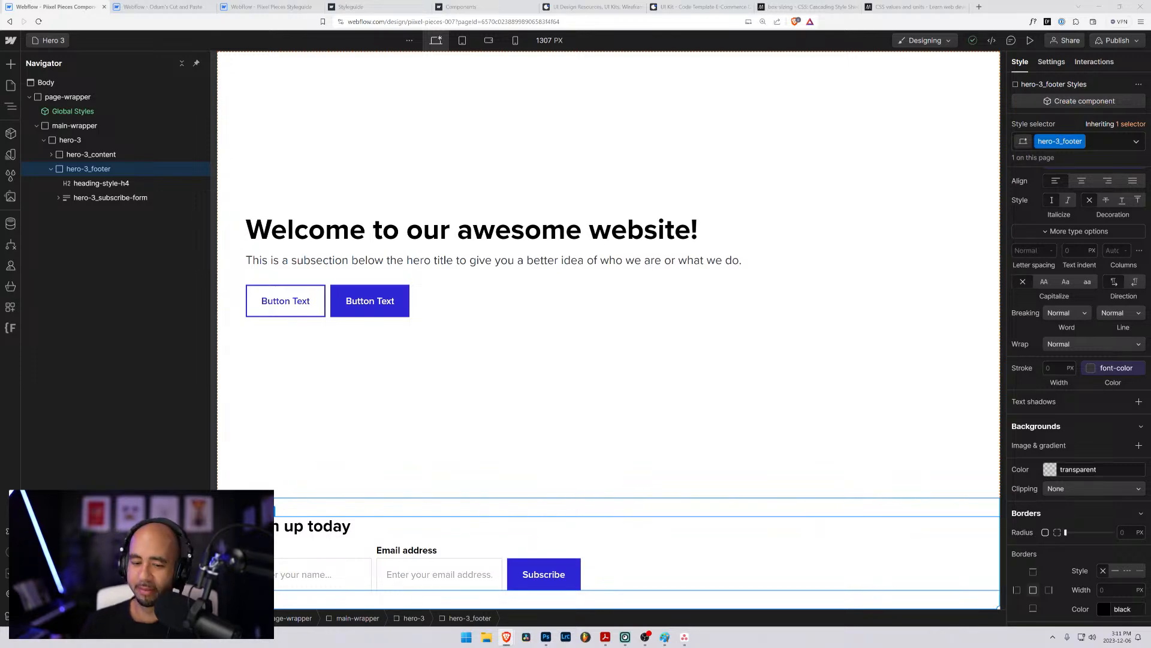
- Bring up the YouTube Studio live streaming window to read the stream's chat, and return to the Webflow Designer
drag(1150, 173, 397, 96)
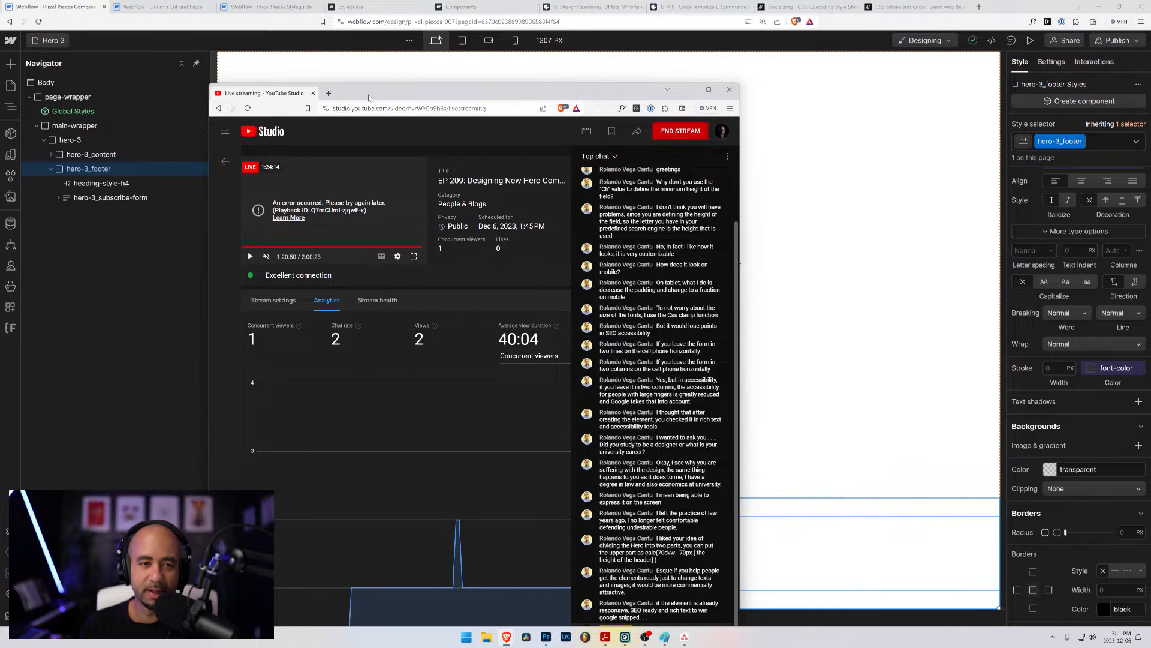
drag(369, 97, 1150, 102)
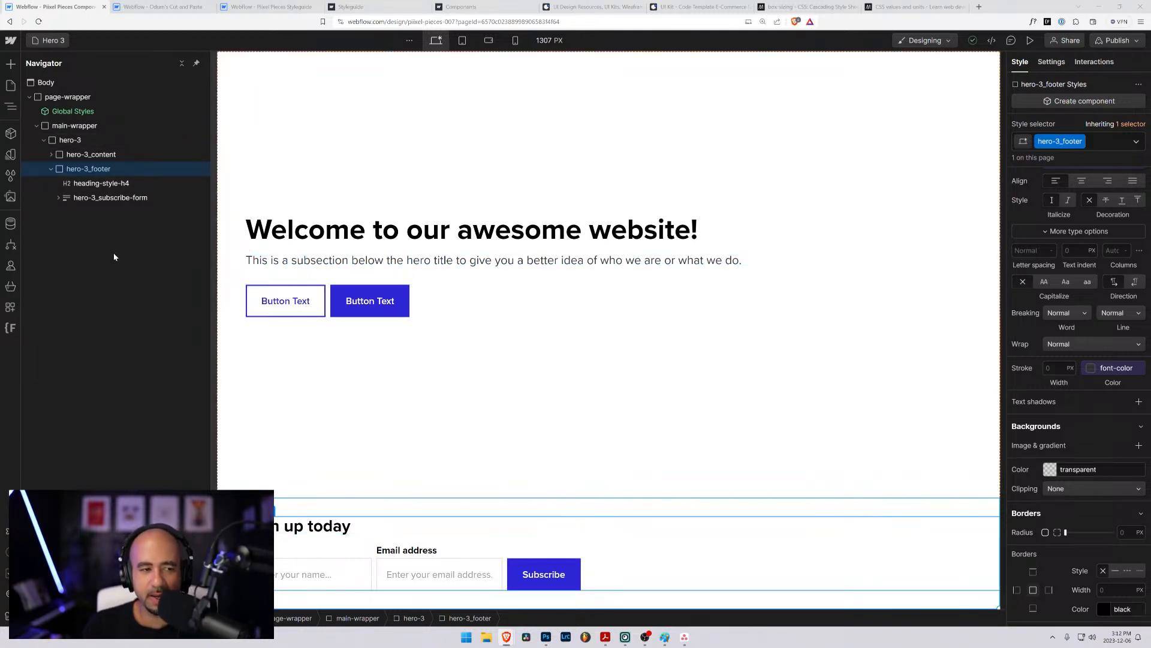
- Set the height of the hero-3_footer element to 20vh
click(108, 199)
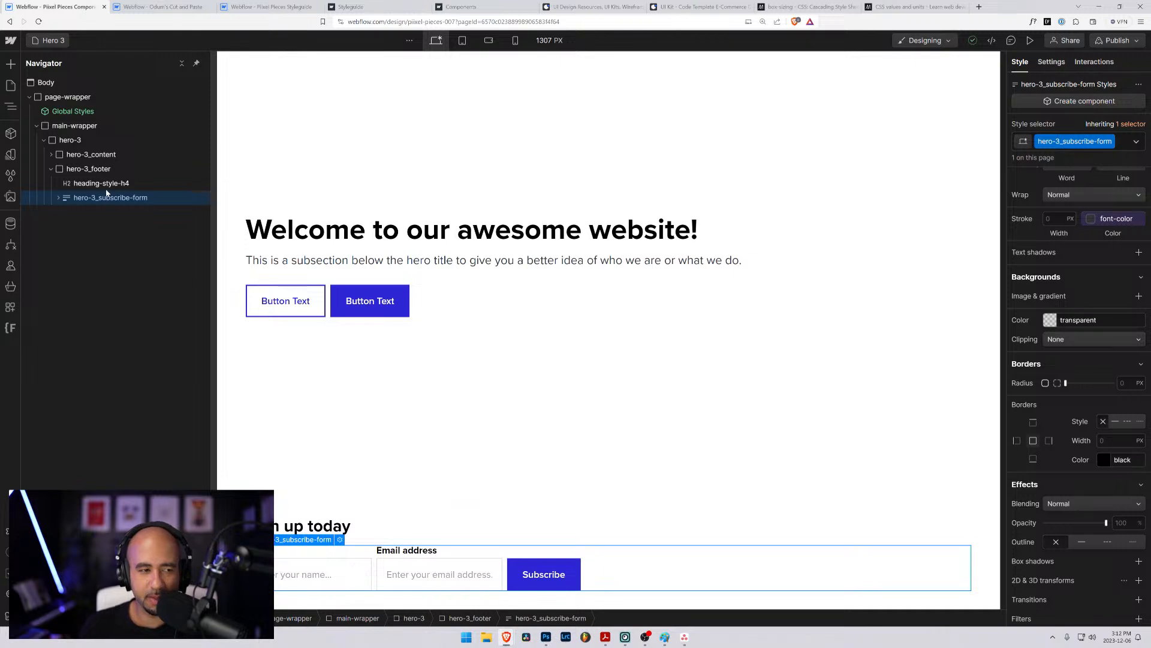
click(80, 170)
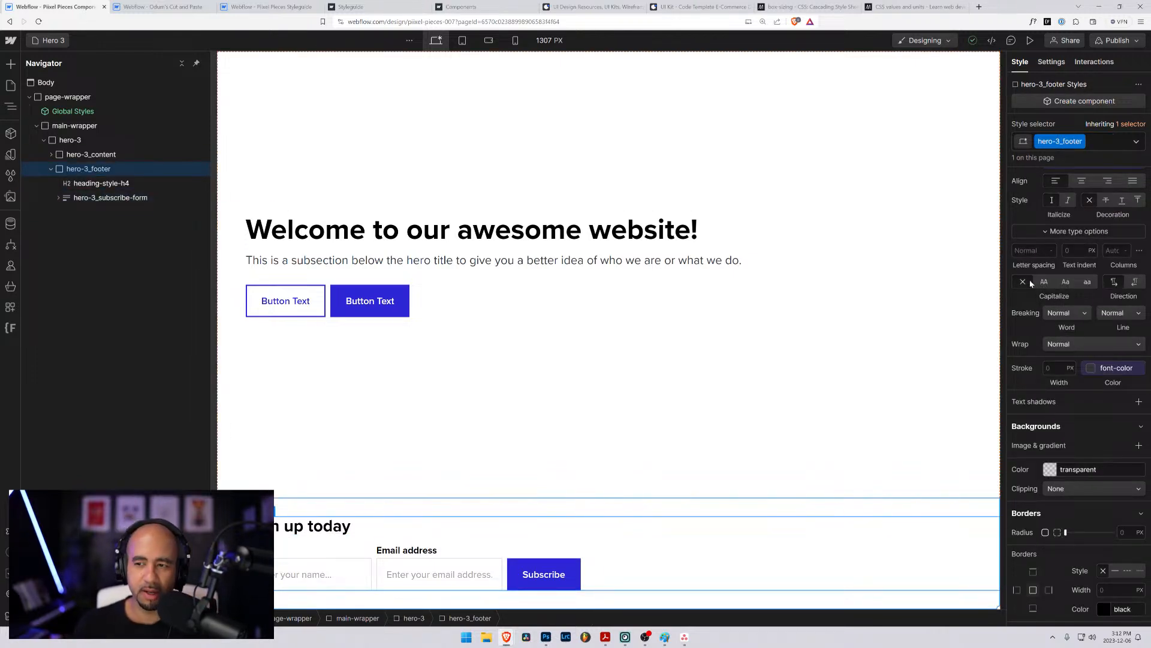
scroll(1067, 228, up, 4)
scroll(1067, 229, up, 6)
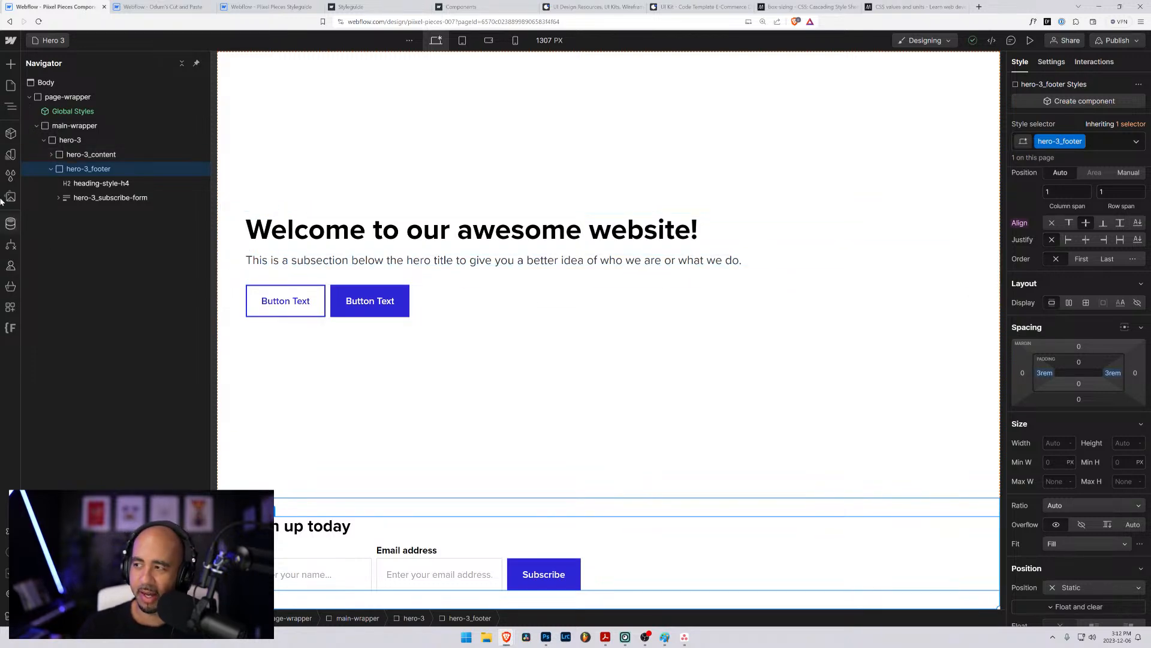
click(1120, 444)
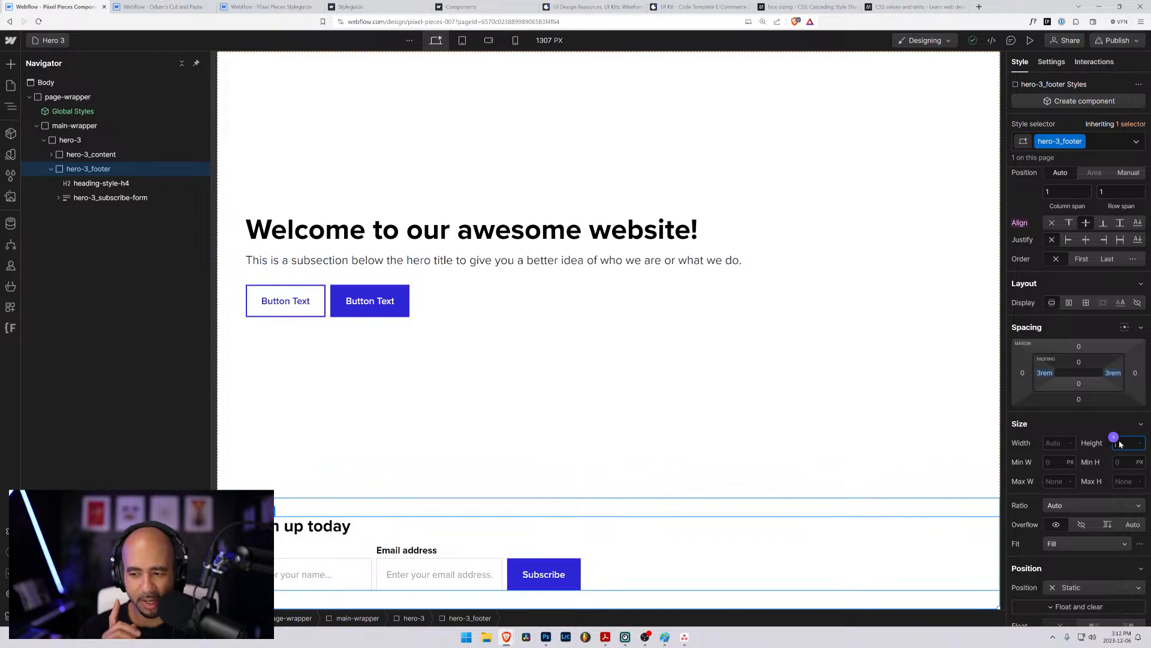
text(20vh)
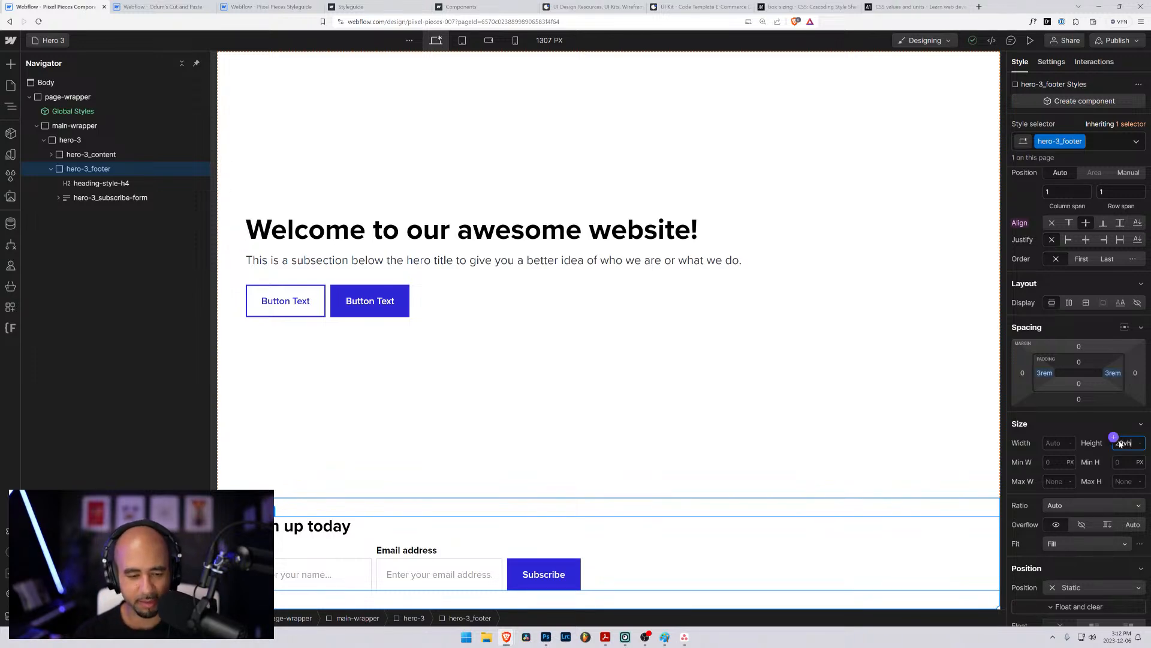
key(Return)
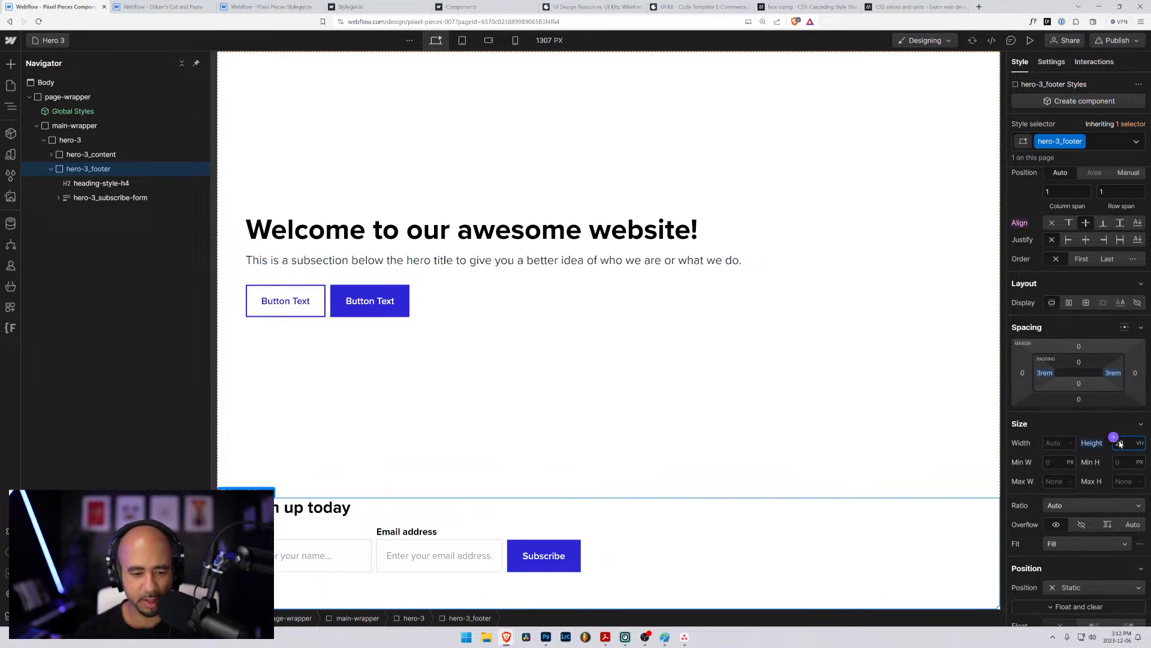
- Try start and stretch self-alignment on hero-3_footer, and reset its height to Auto
click(1083, 426)
click(1040, 425)
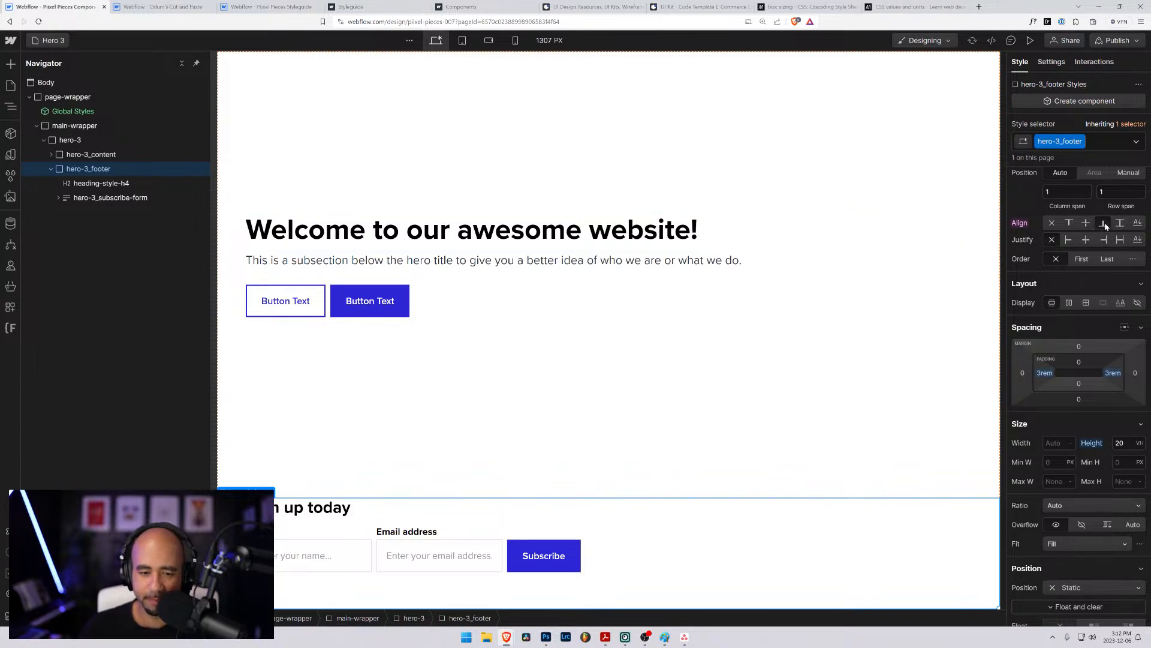
click(1069, 222)
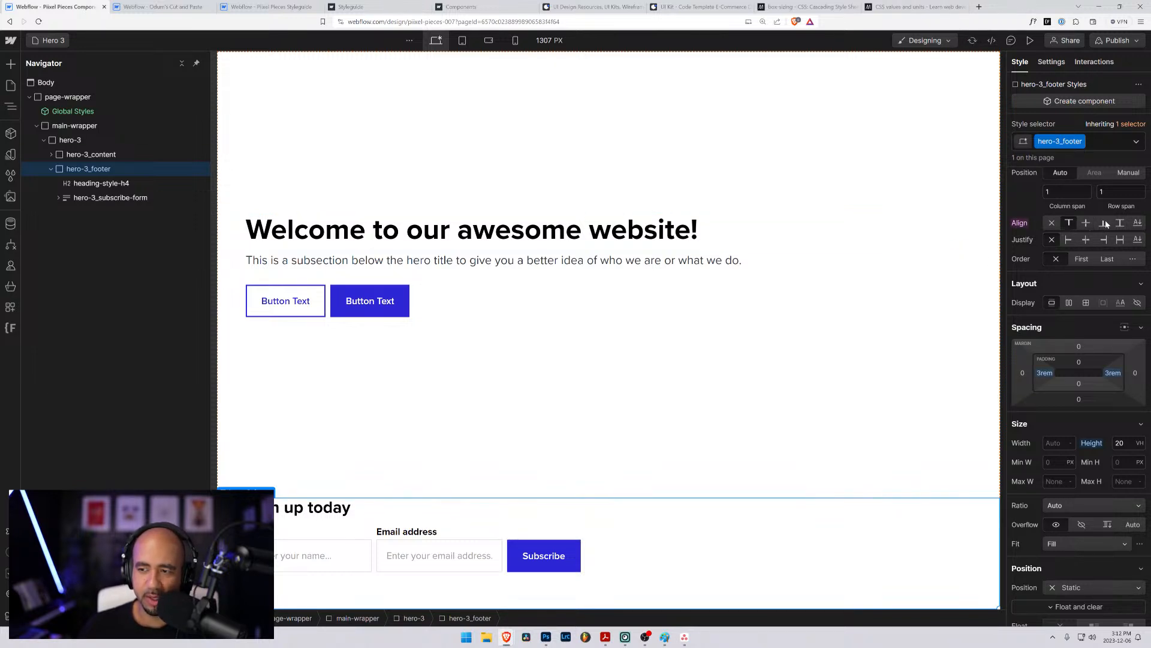
click(1120, 222)
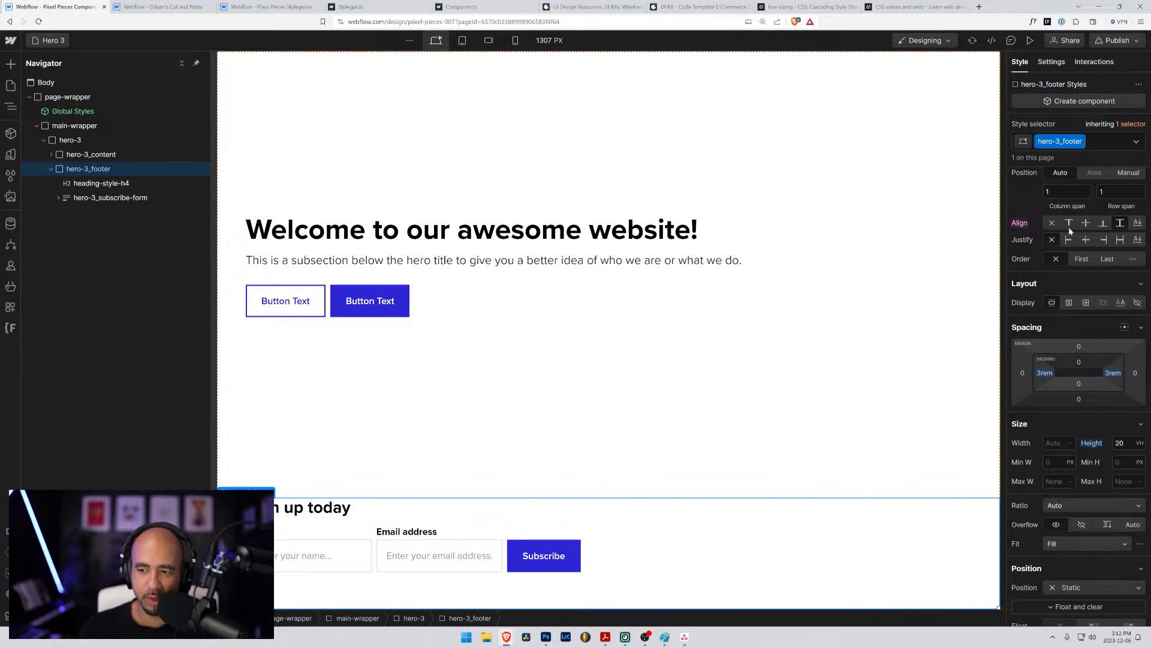
alt+click(1092, 444)
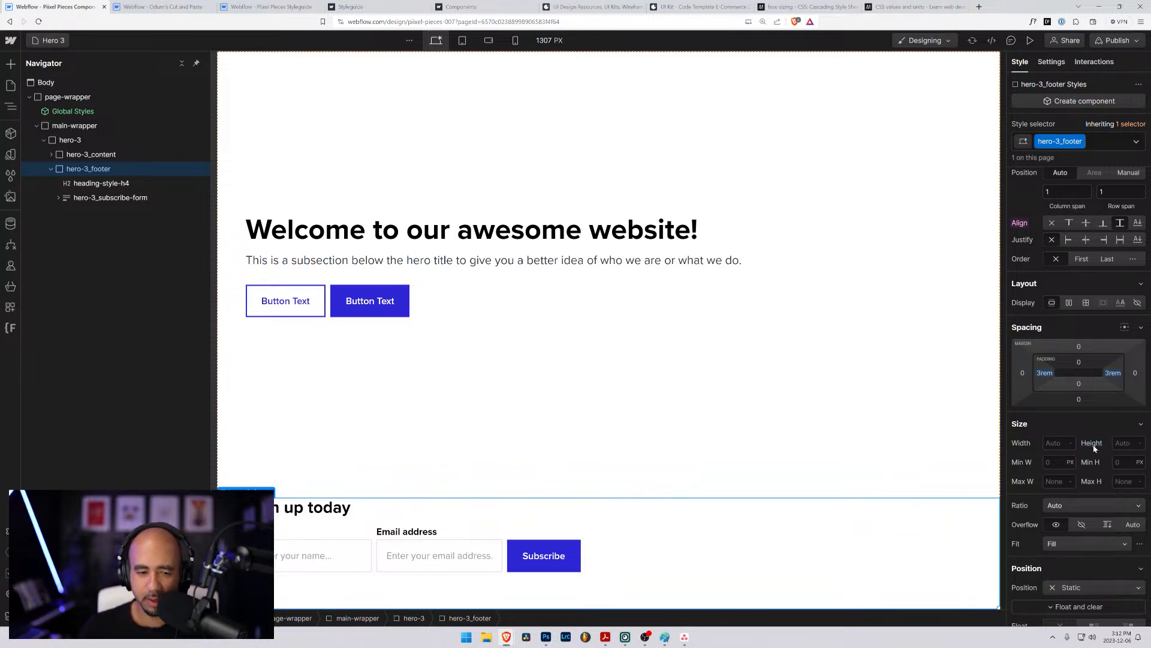
- Compare center, end and stretch self-alignment on hero-3_footer, and return its alignment to the default with no override
click(1086, 223)
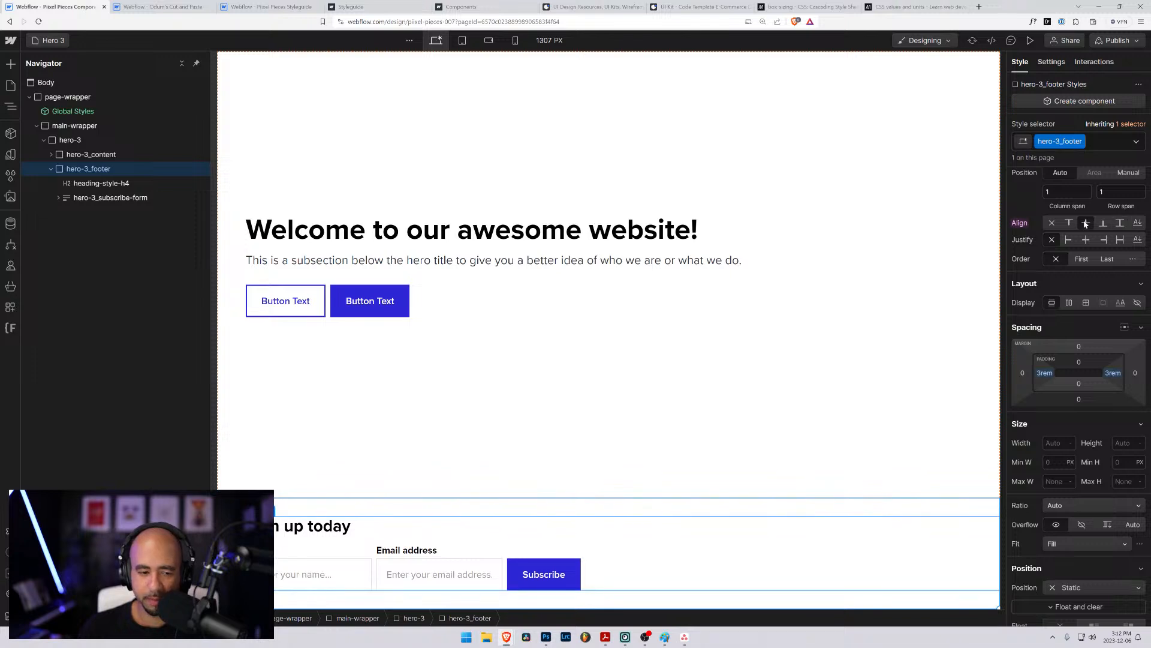
click(1102, 224)
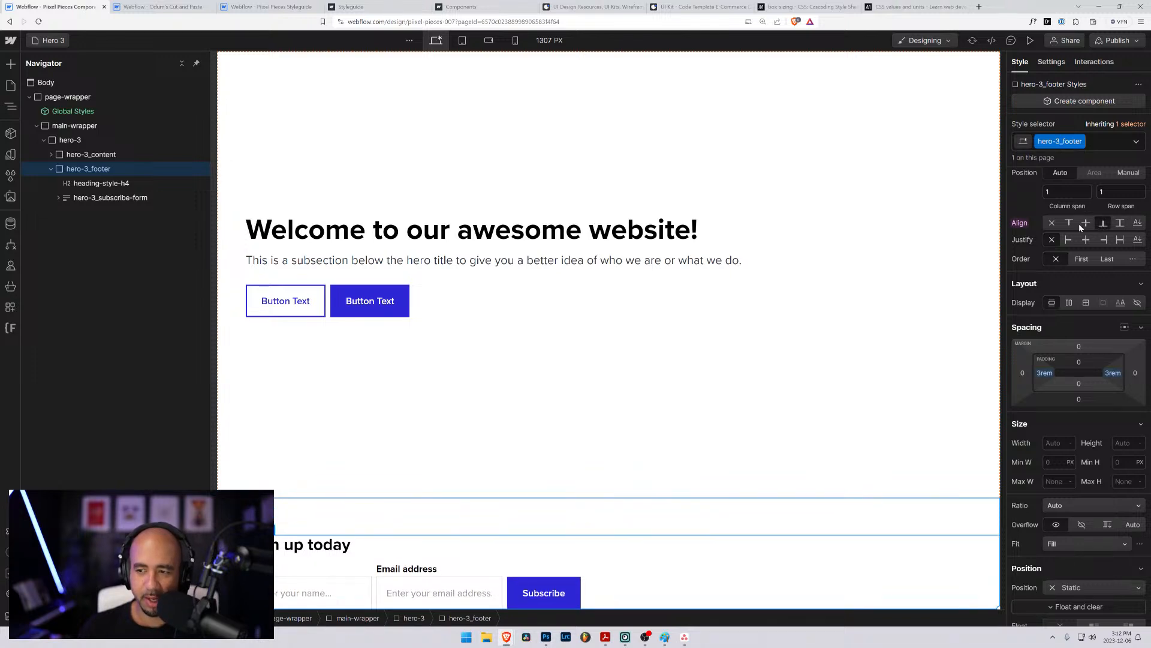
click(1119, 224)
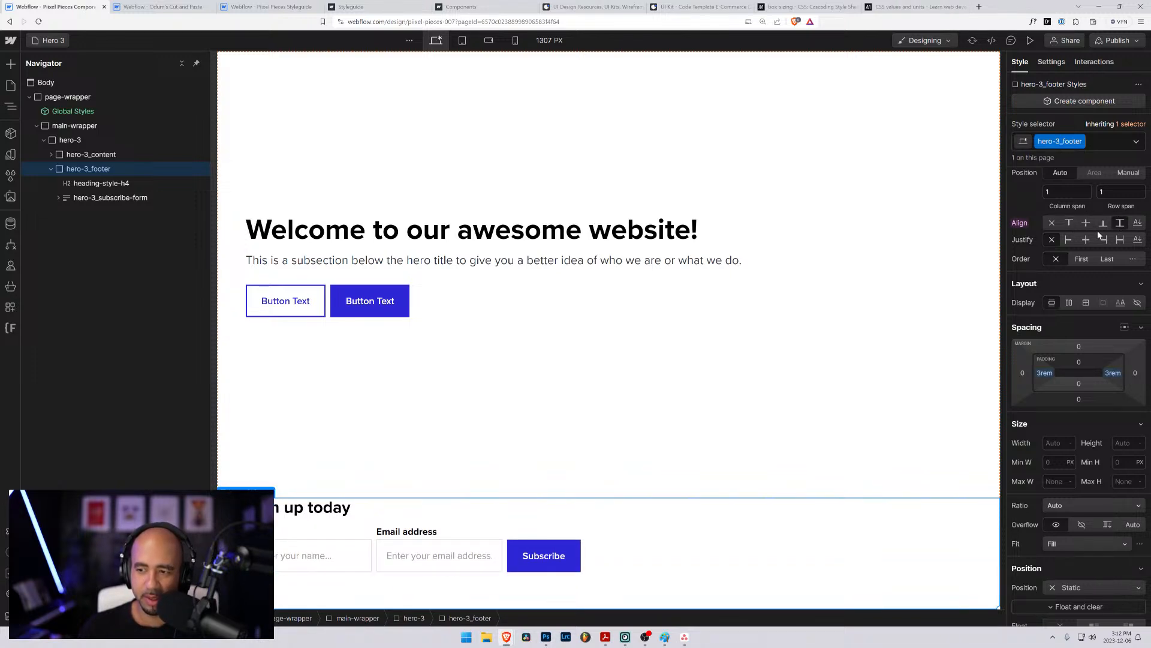
click(1052, 223)
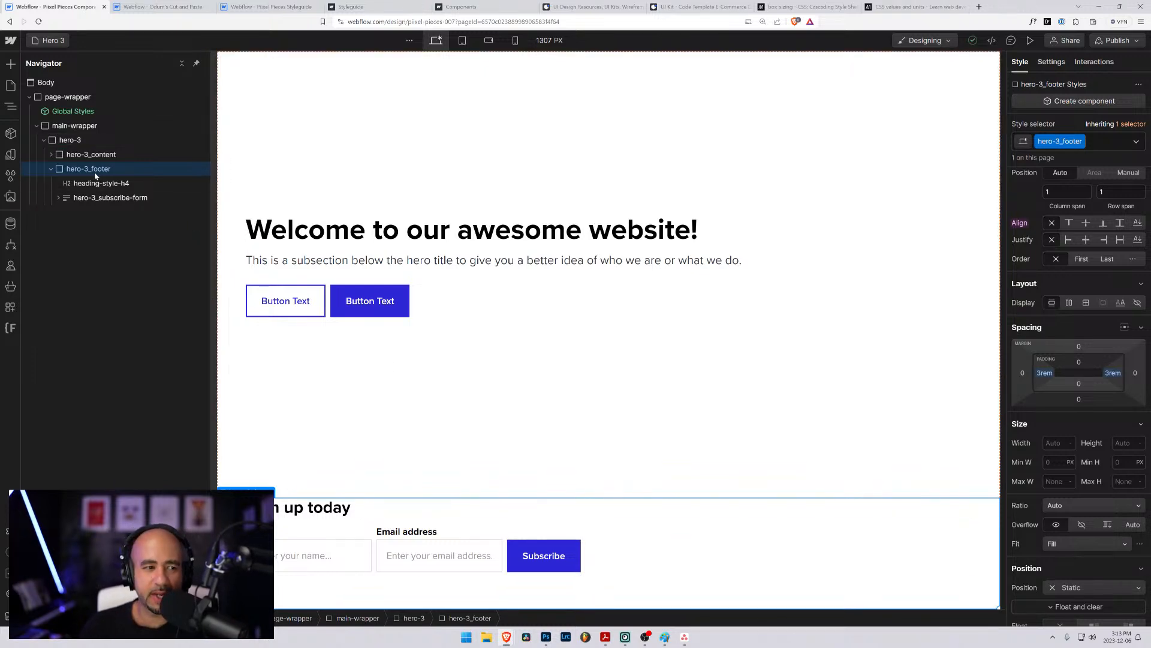
- Examine the nesting and styles of hero-3, its hero-3_footer and the hero-3_subscribe-form
click(52, 172)
click(51, 173)
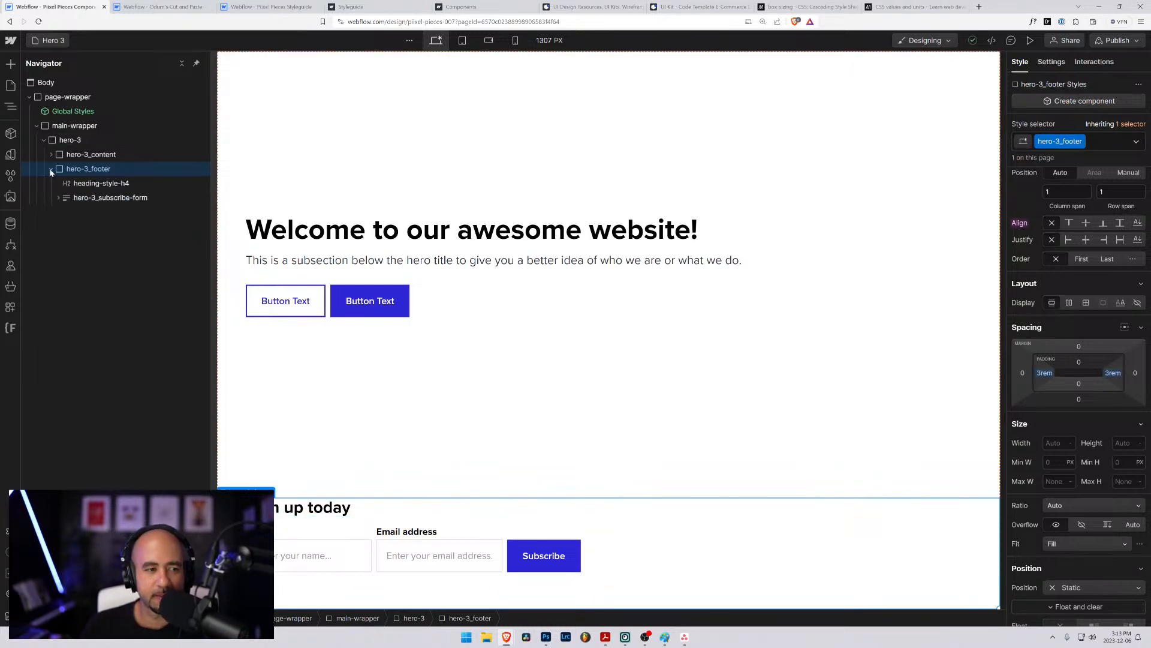
click(51, 173)
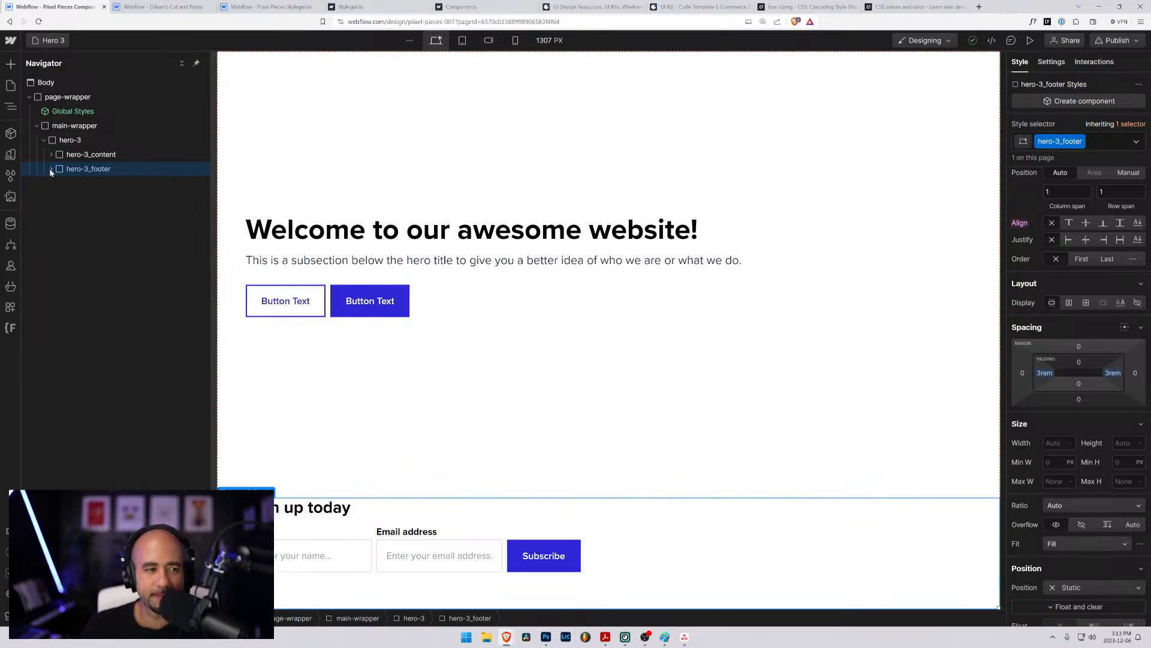
click(71, 141)
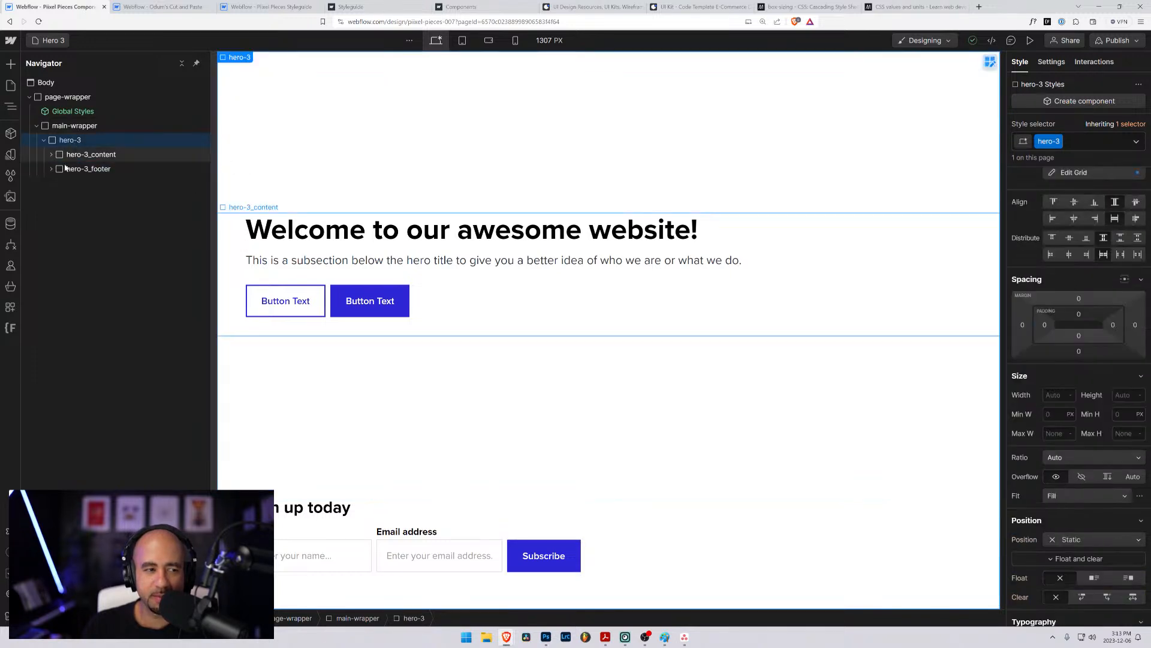
click(65, 171)
click(53, 170)
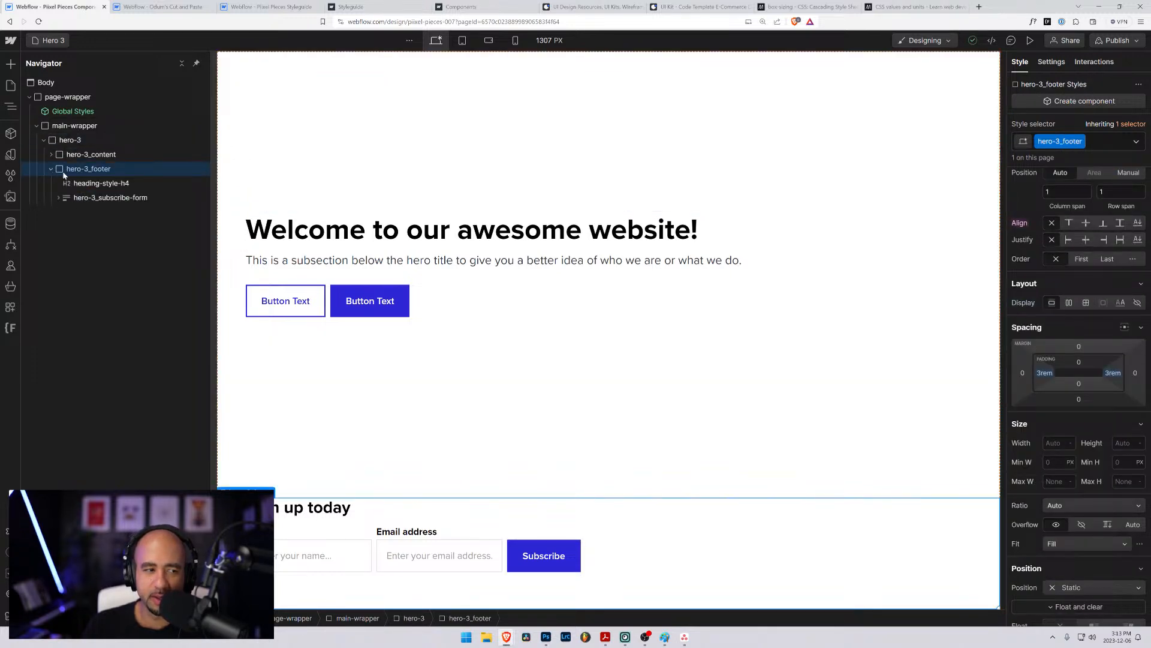
click(97, 197)
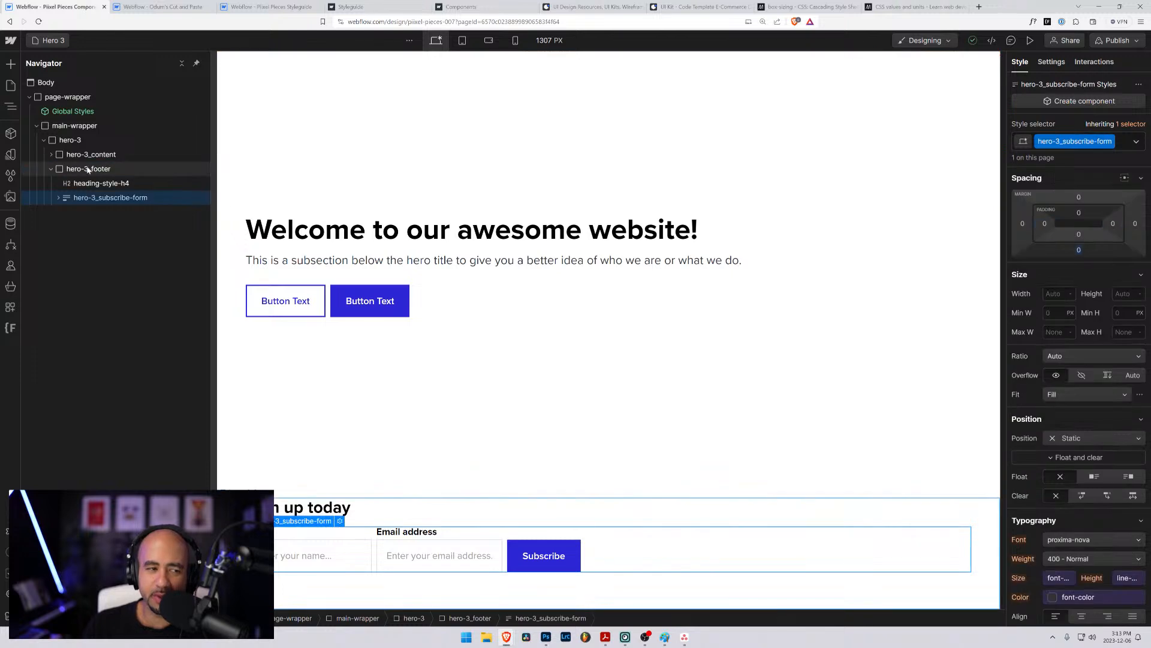
click(89, 169)
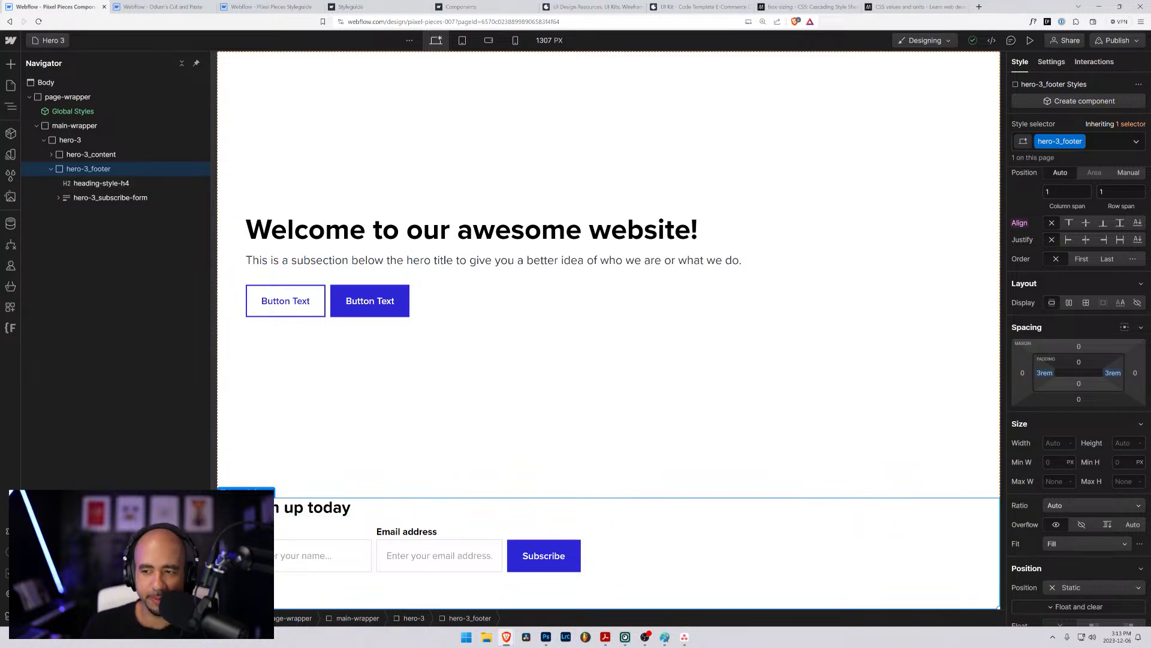
- Change the hero-3 wrapper's layout from grid to flex with a vertical direction
click(64, 140)
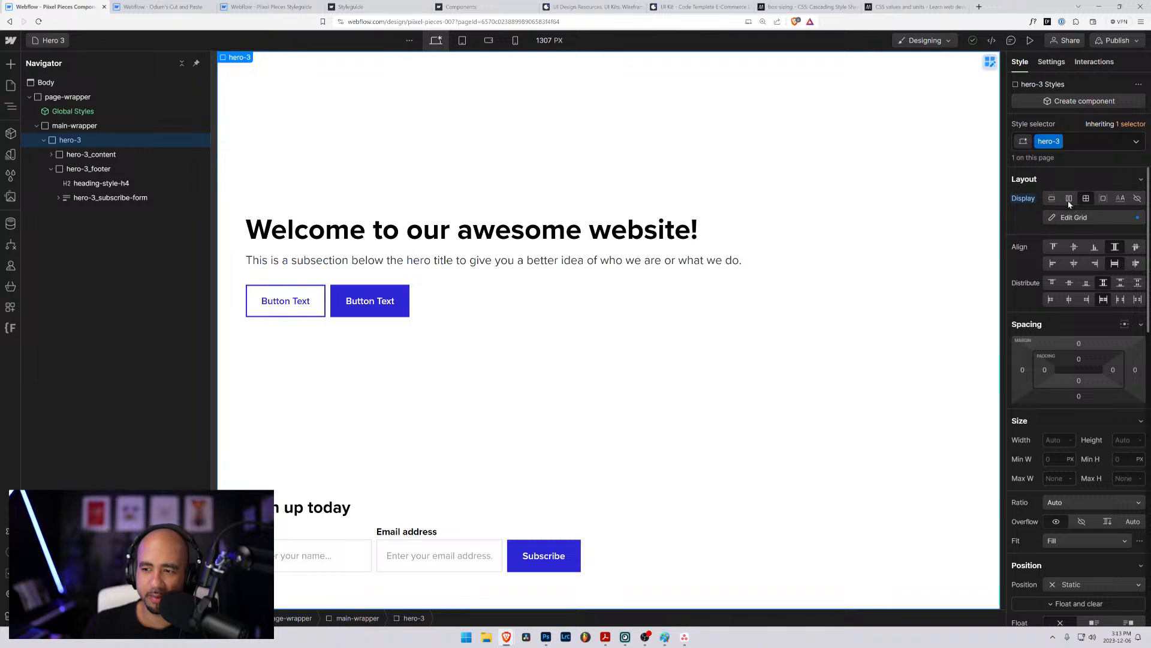
click(1068, 198)
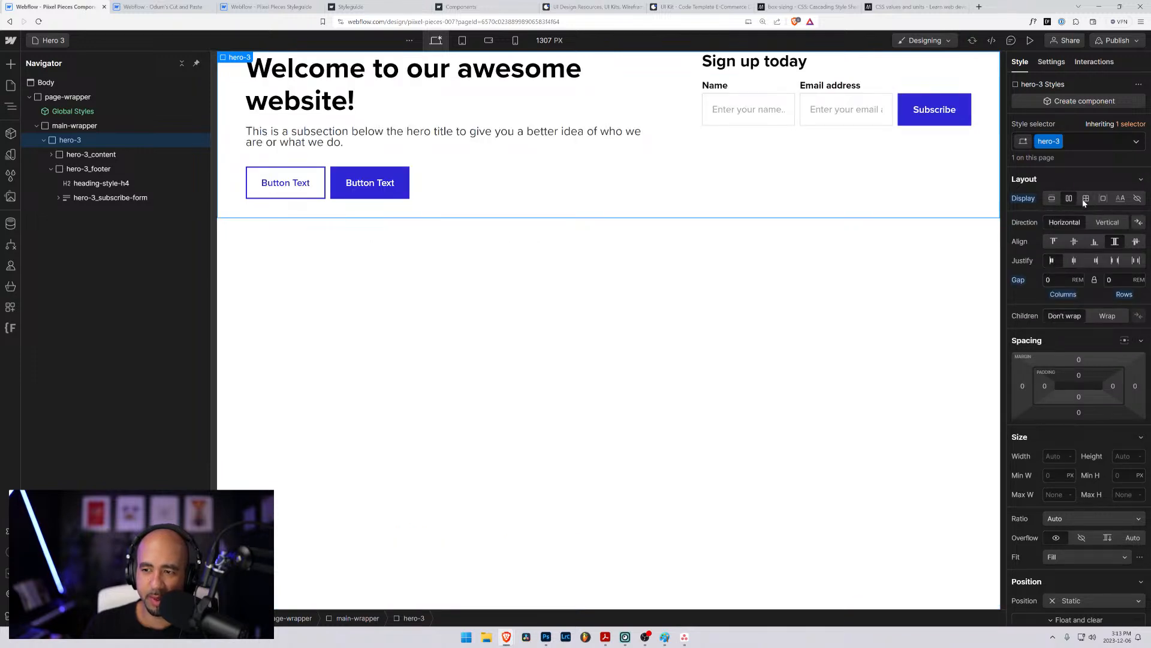
click(1103, 224)
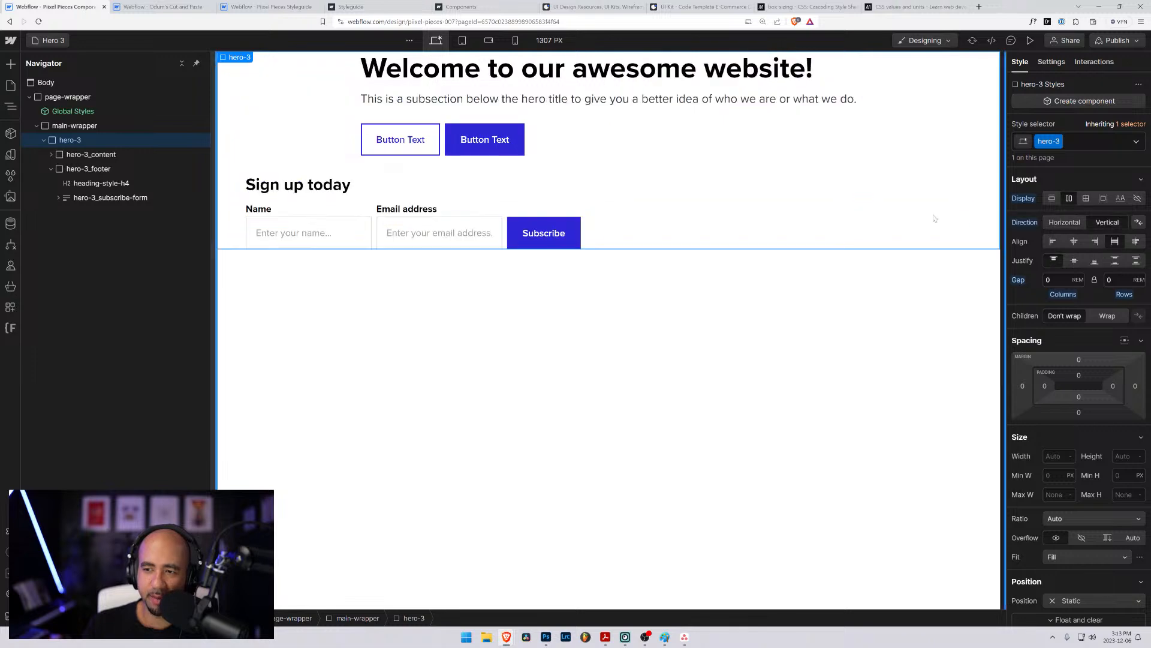
- Set the hero-3_content element to 100% width and 80vh height
click(87, 155)
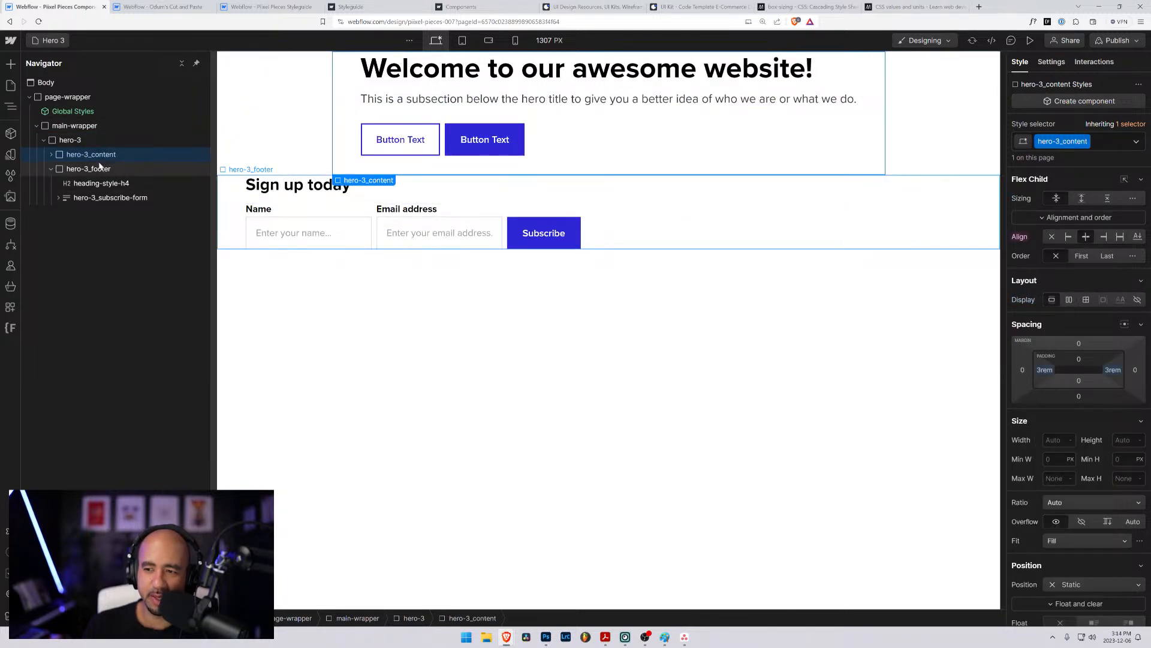
click(1045, 436)
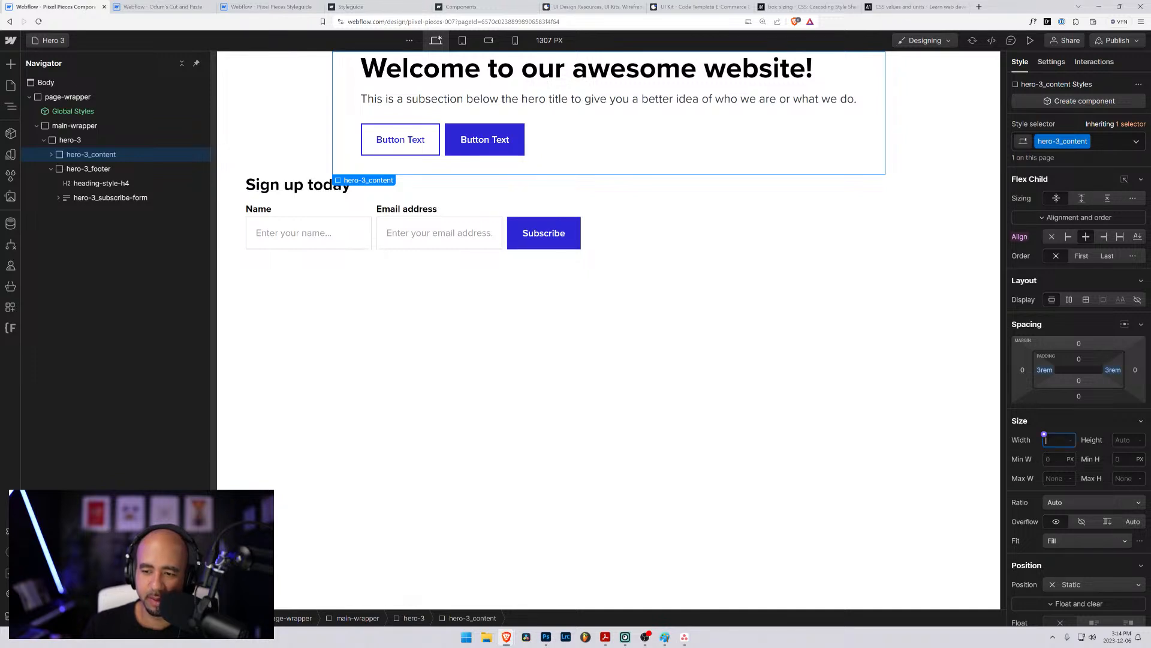
text(100%)
key(Return)
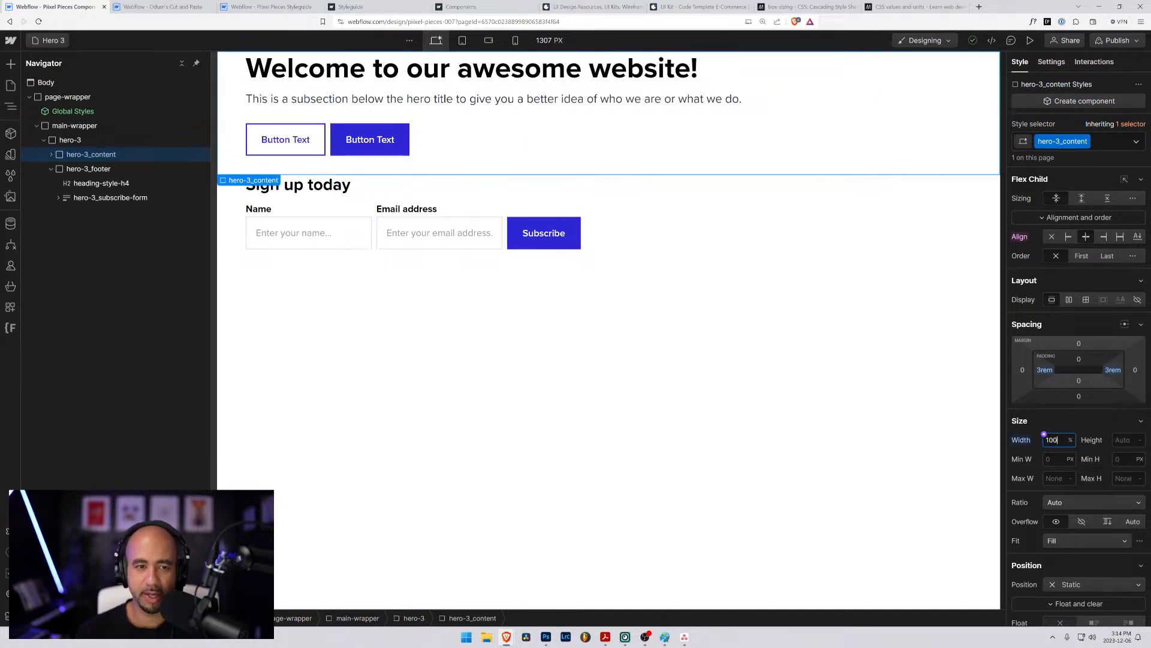
click(1117, 442)
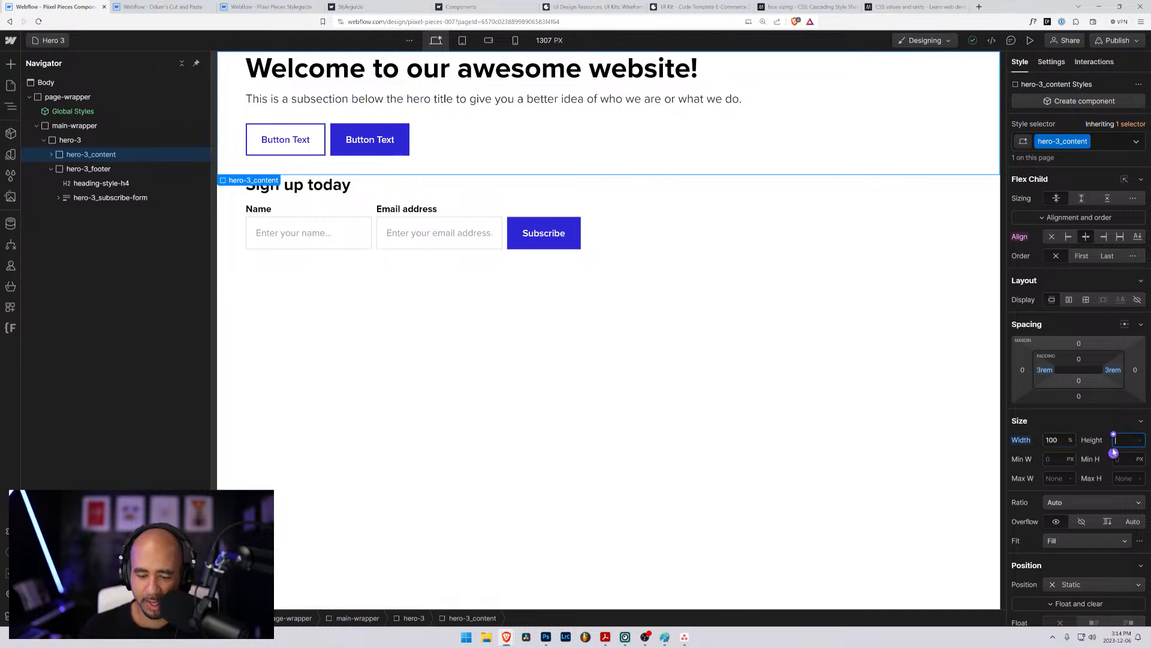
text(80vh)
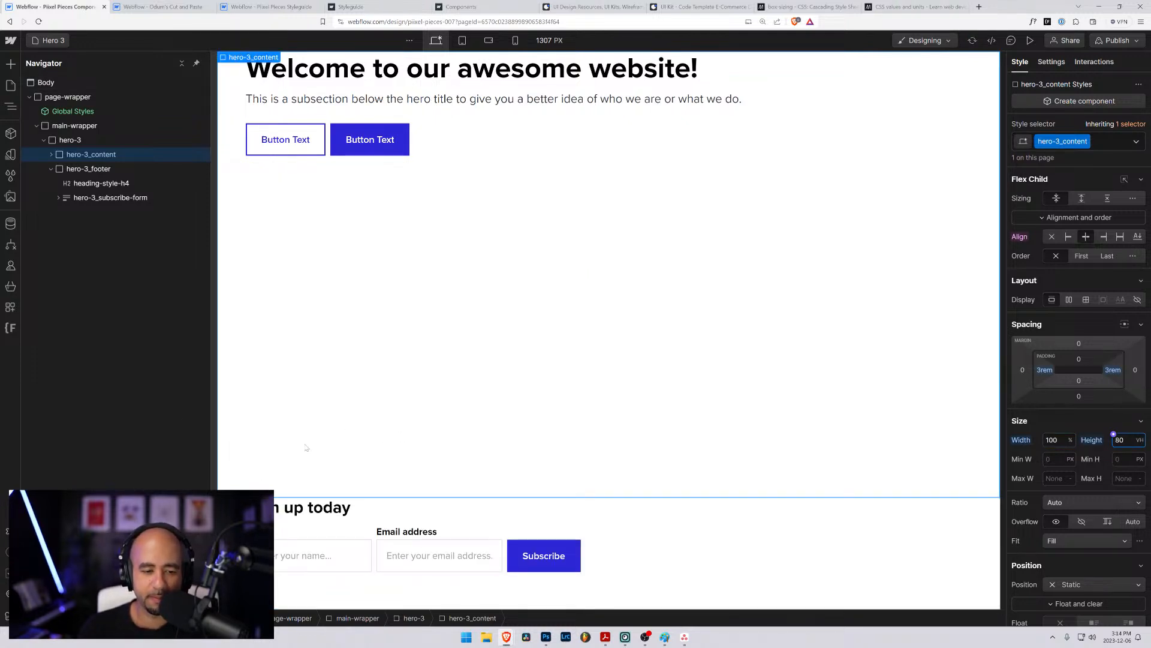
- Set the hero-3_footer element to 20vh height and 100% width
click(75, 170)
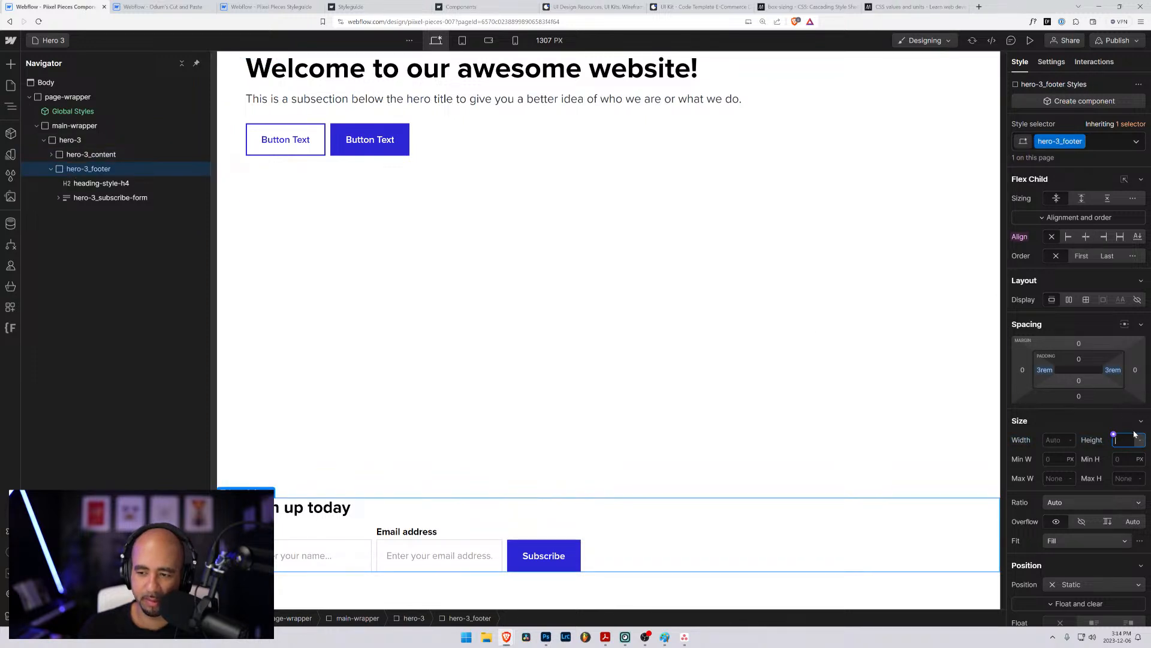
text(20vh)
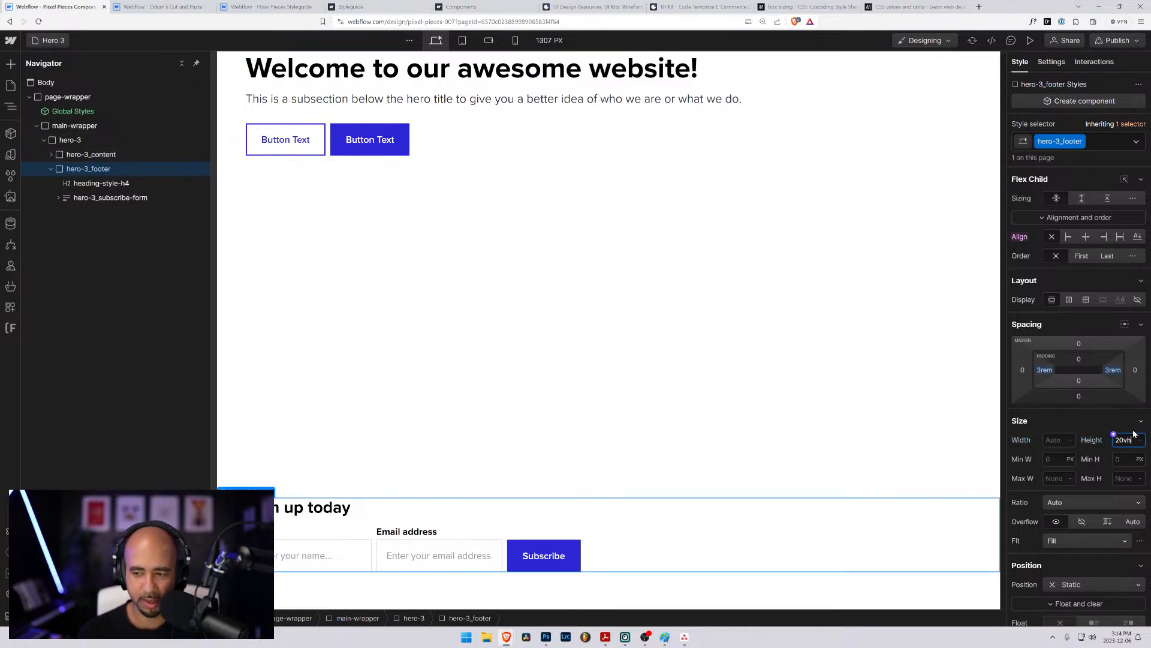
key(Return)
click(1048, 438)
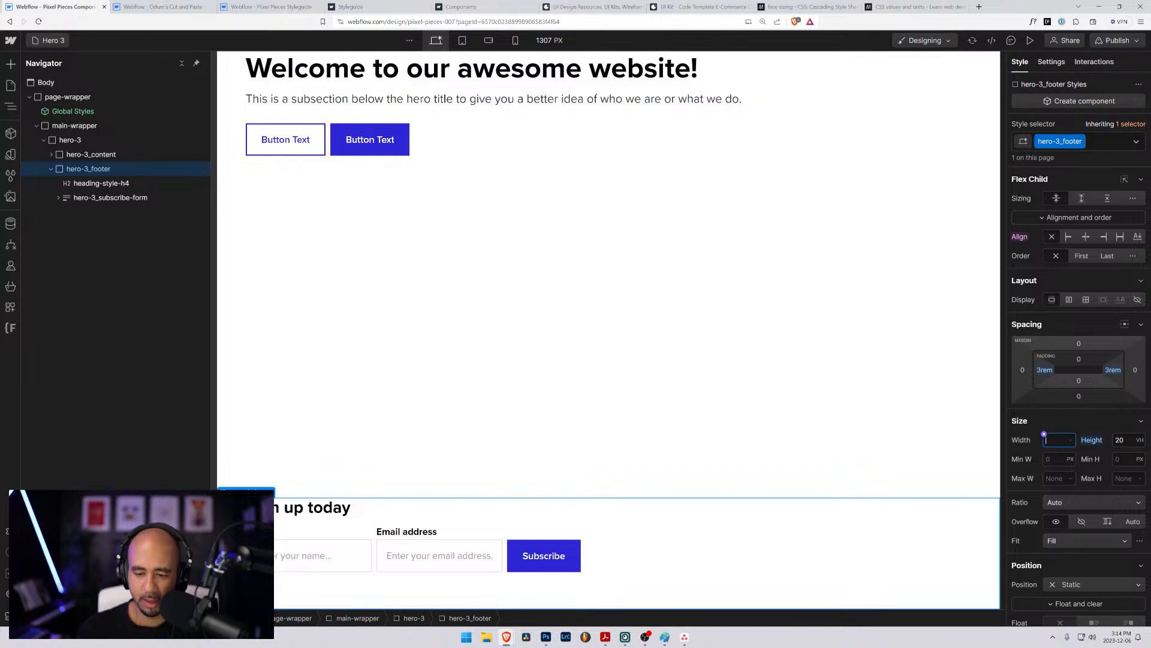
text(100)
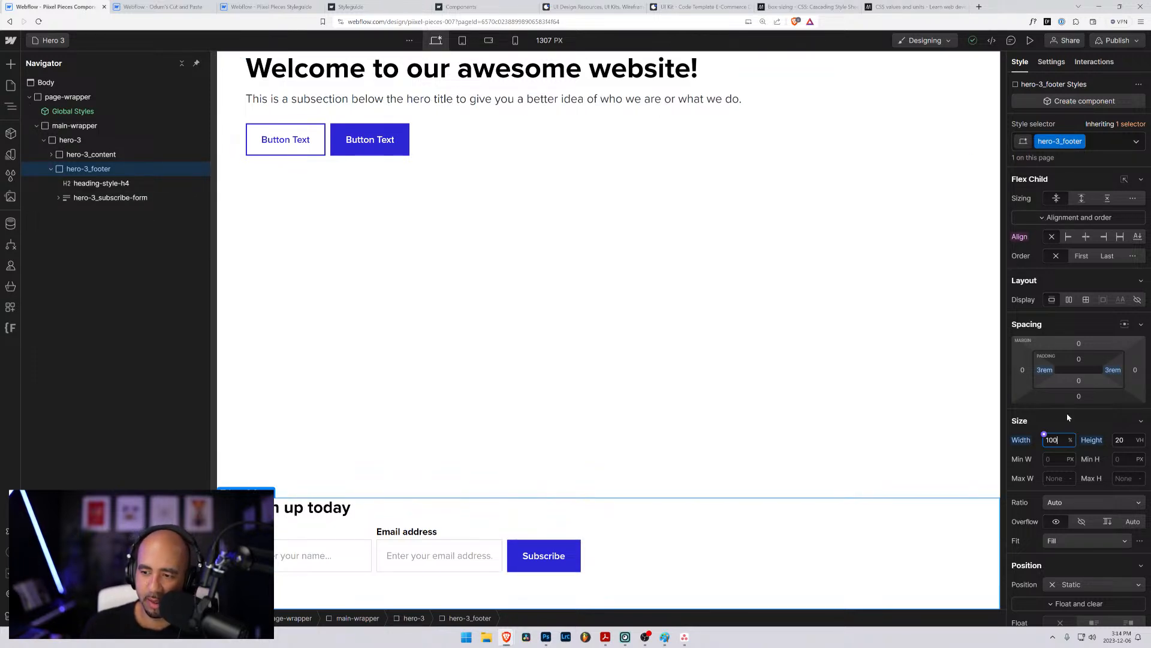
scroll(1068, 417, down, 3)
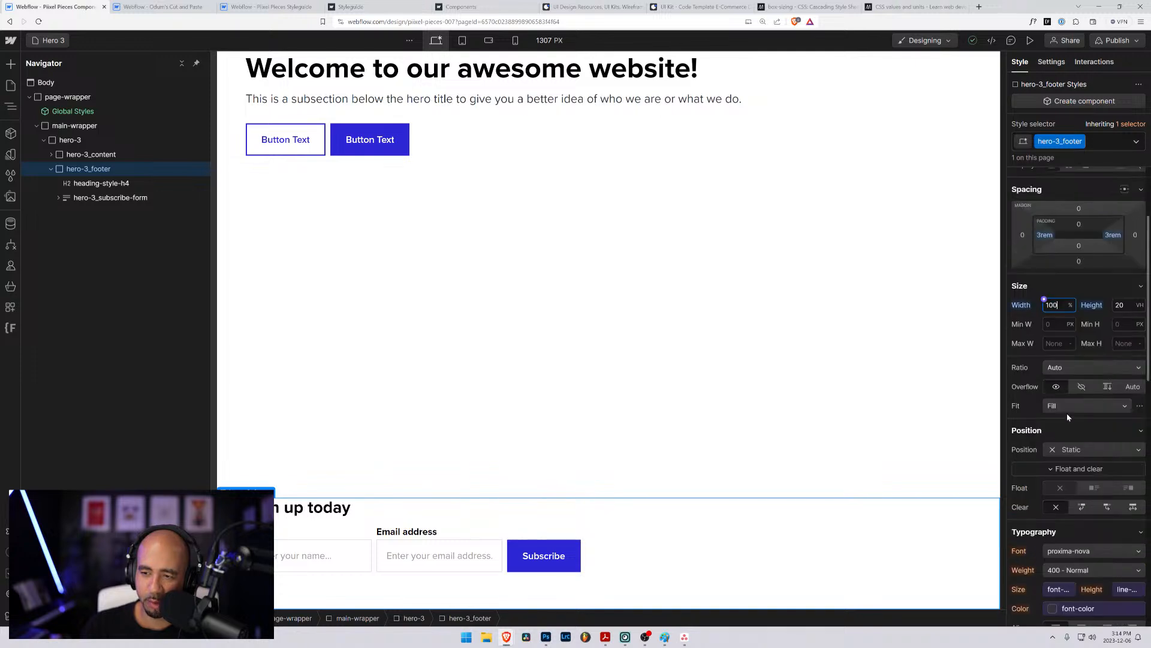
- Compare the flex child alignment and size settings of the hero-3 wrapper, hero-3_content and hero-3_footer
scroll(1066, 414, up, 3)
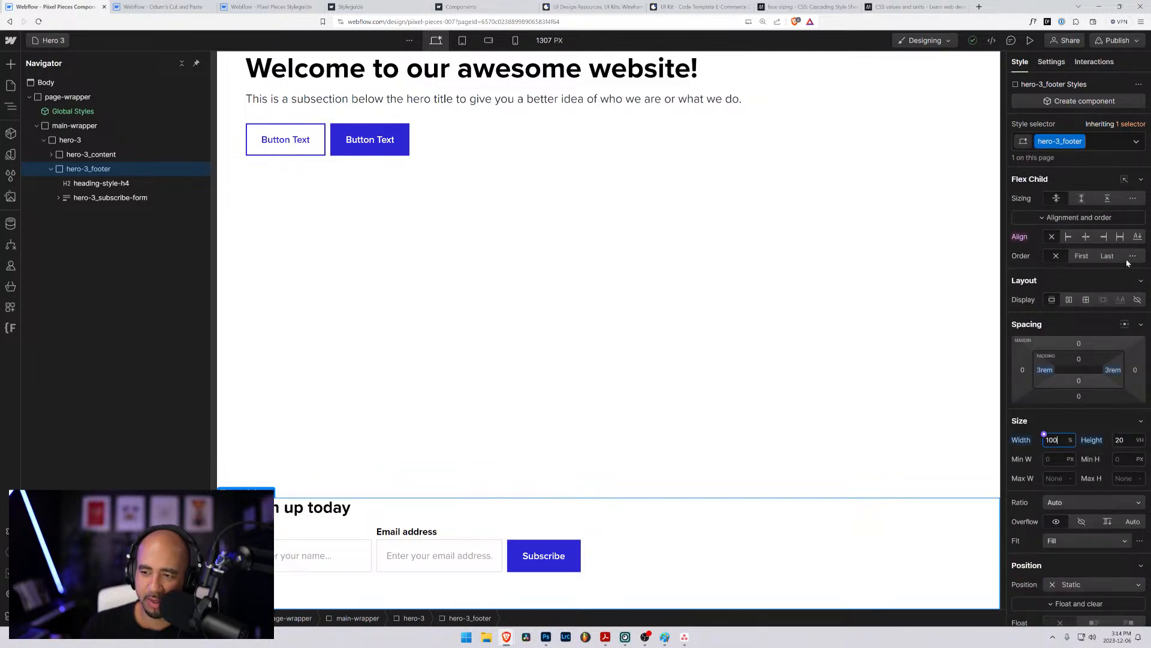
click(1088, 238)
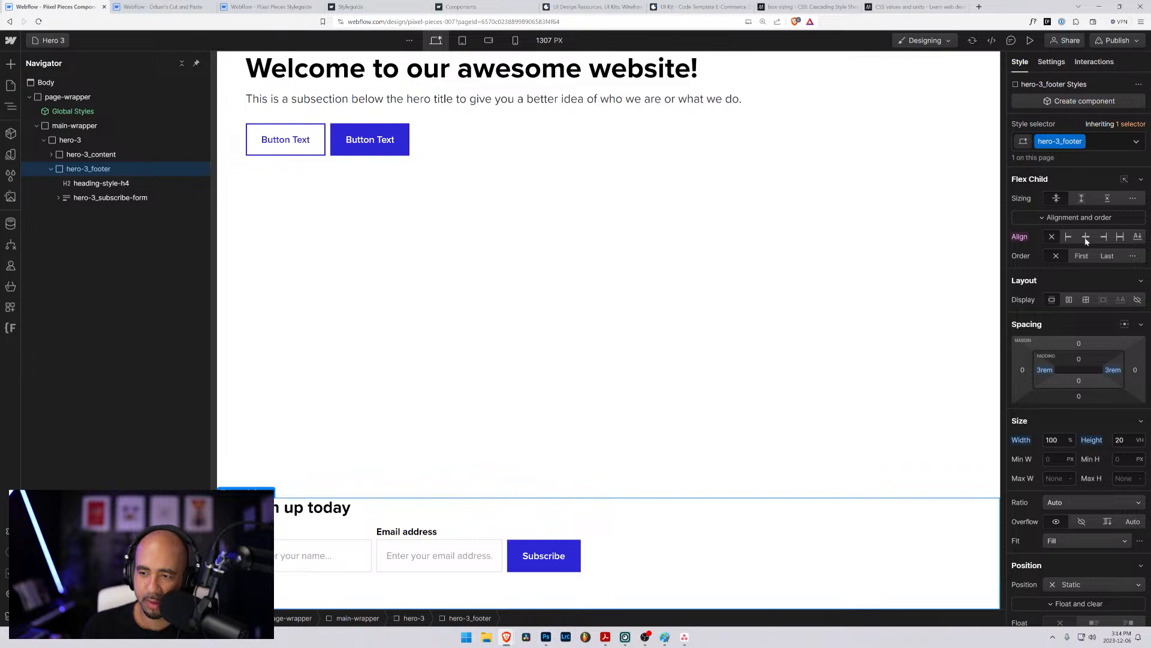
click(78, 183)
click(78, 171)
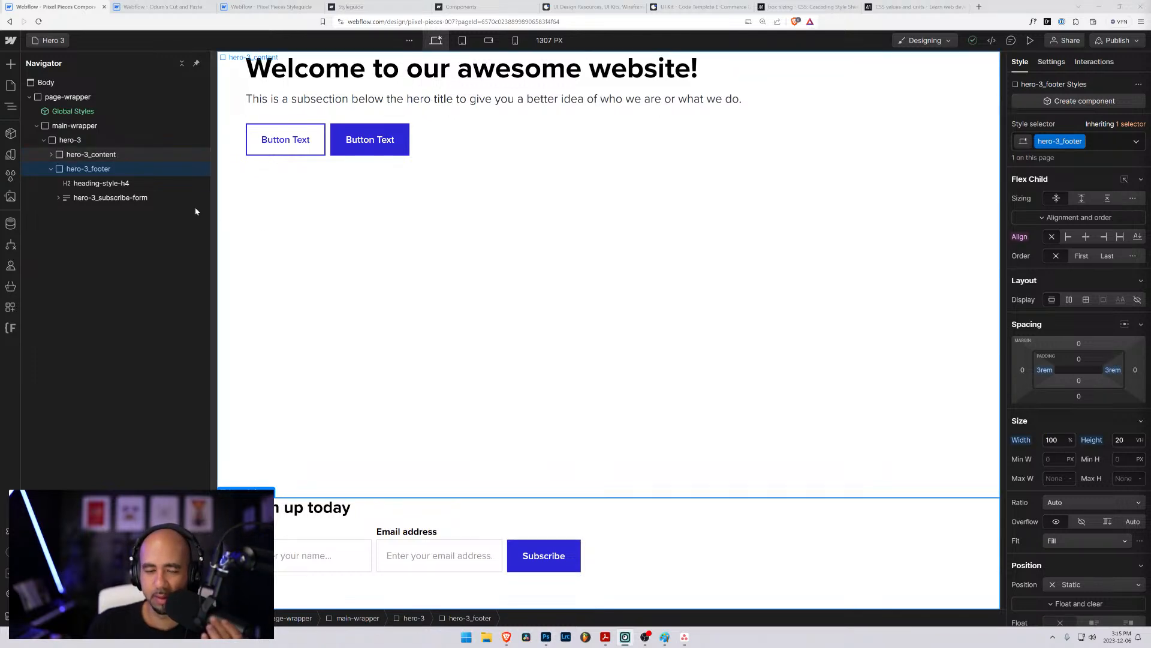
click(75, 151)
click(72, 141)
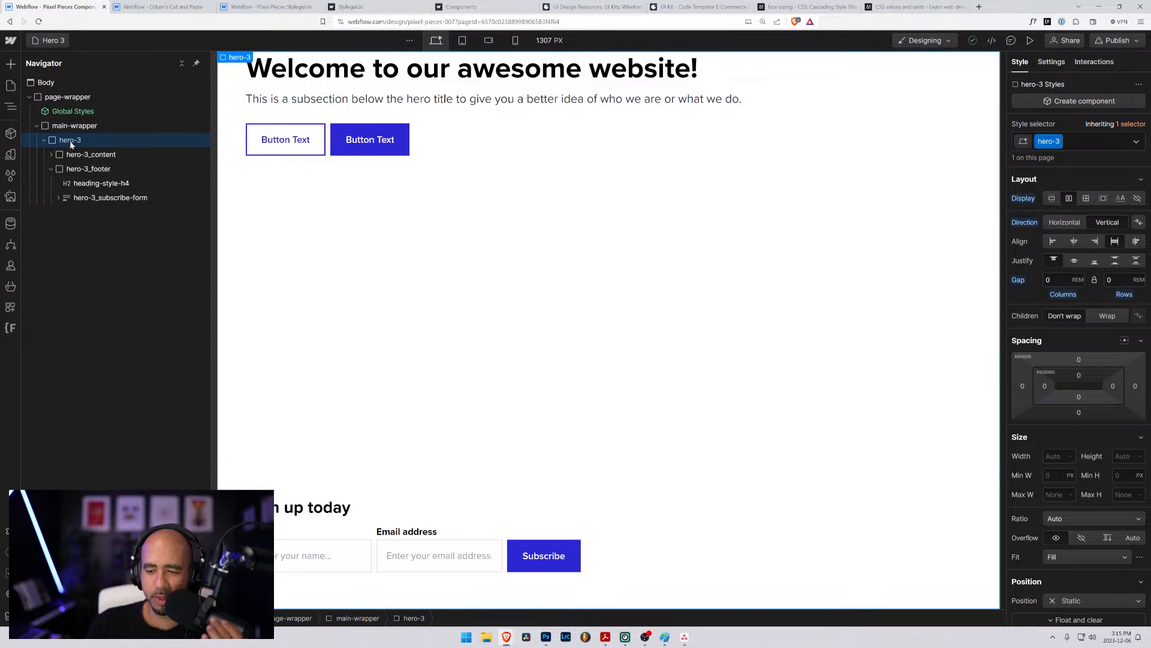
click(74, 157)
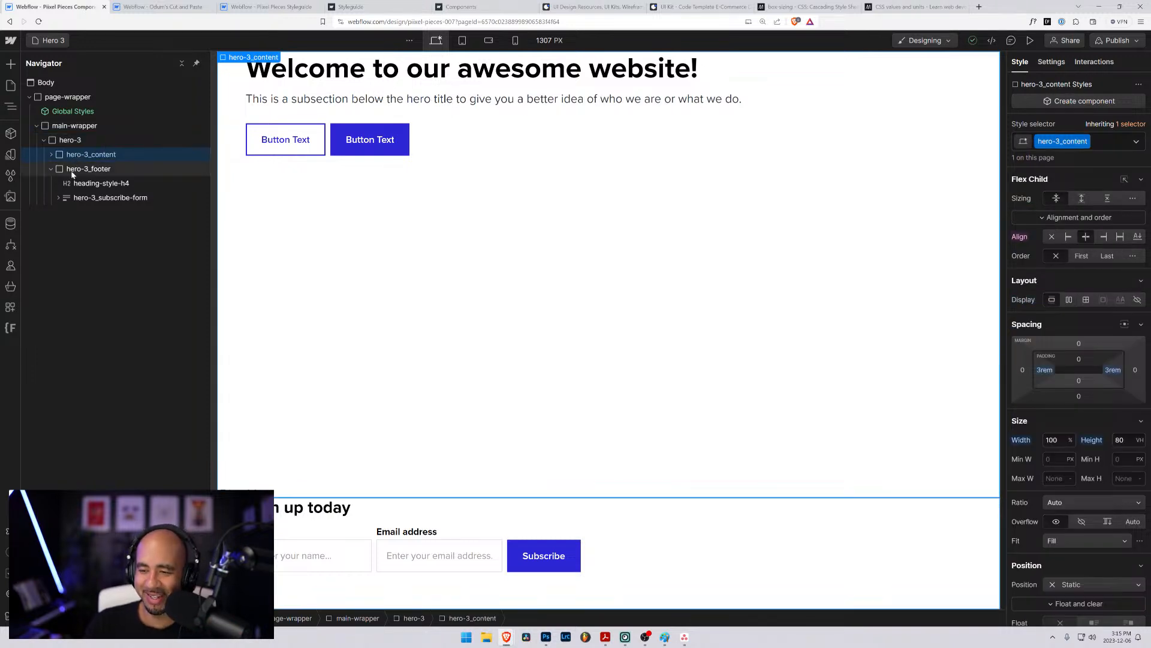
click(71, 173)
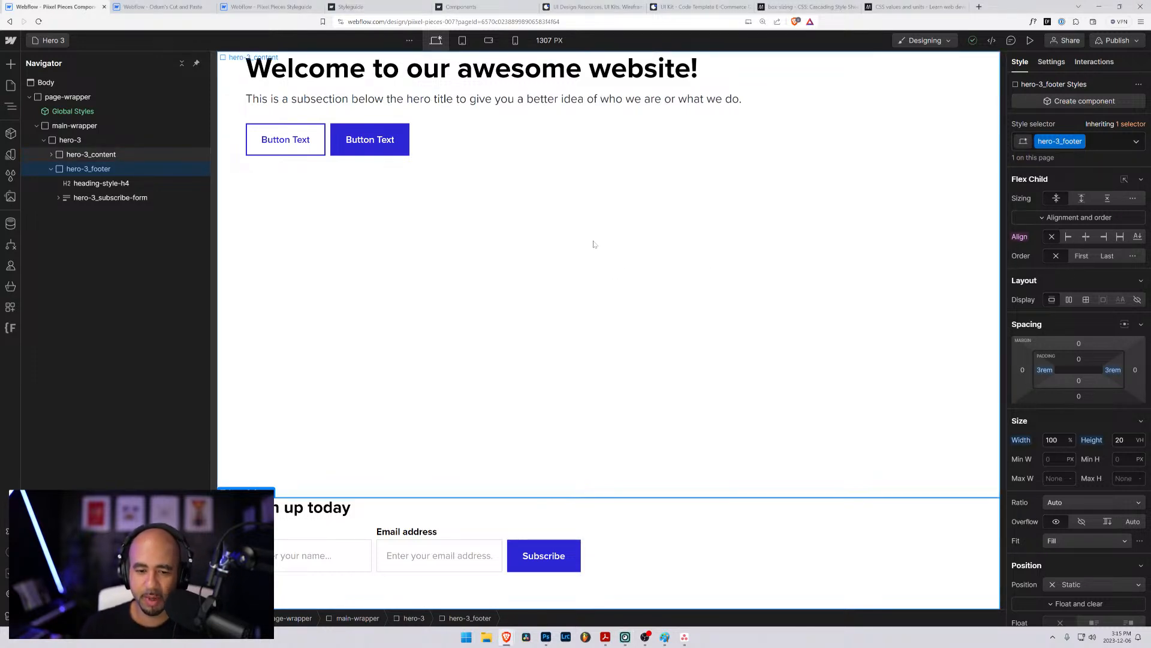
- Examine the sign-up heading's styles and the width and height settings of hero-3_footer and hero-3_content
click(564, 244)
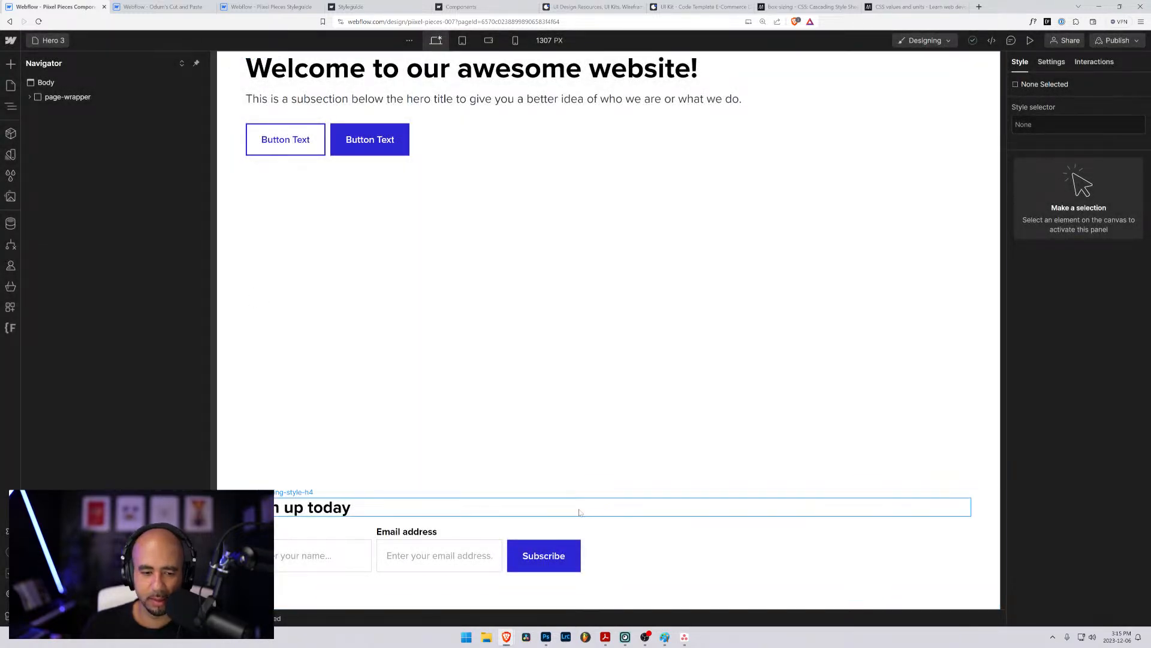
click(579, 510)
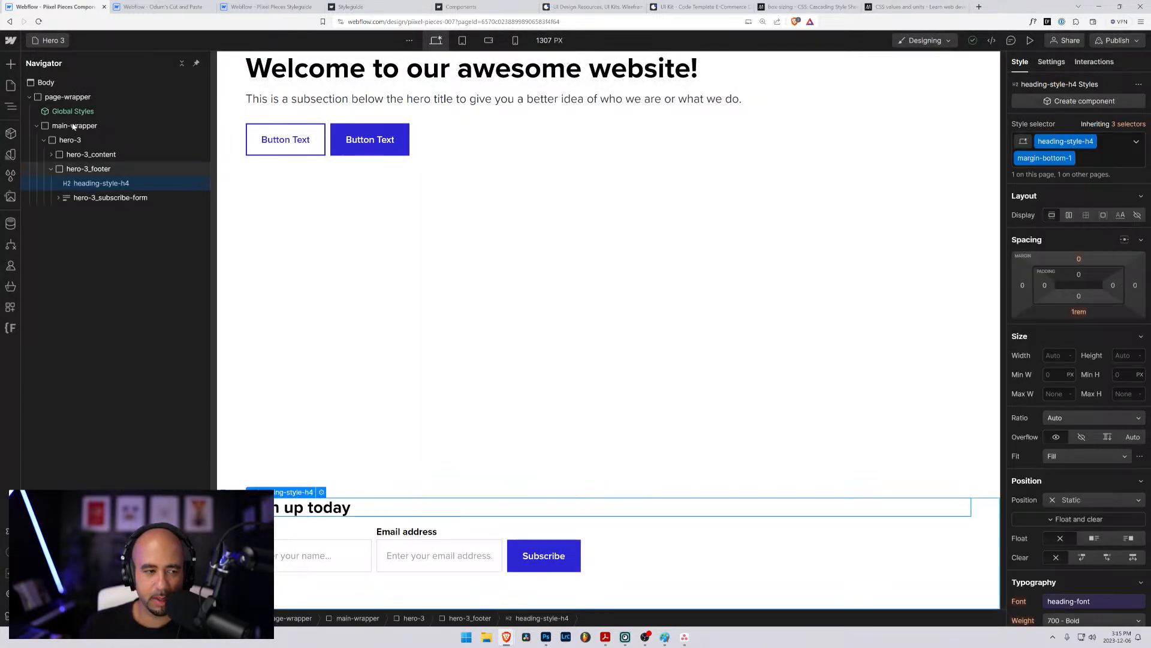
click(86, 172)
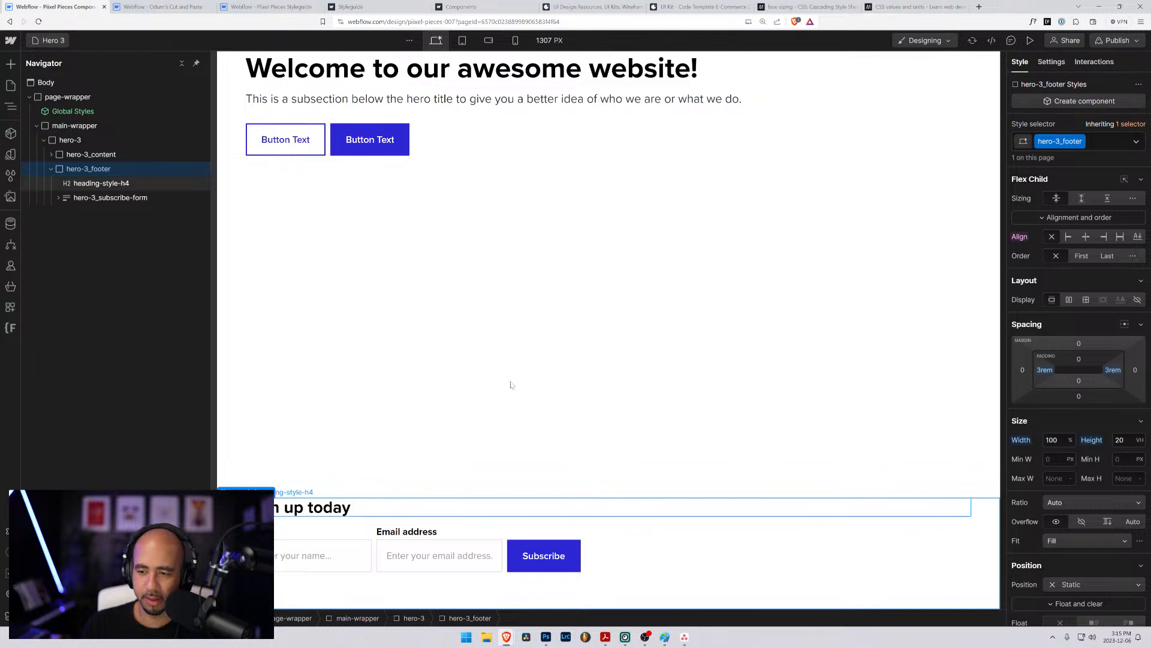
scroll(1077, 458, down, 3)
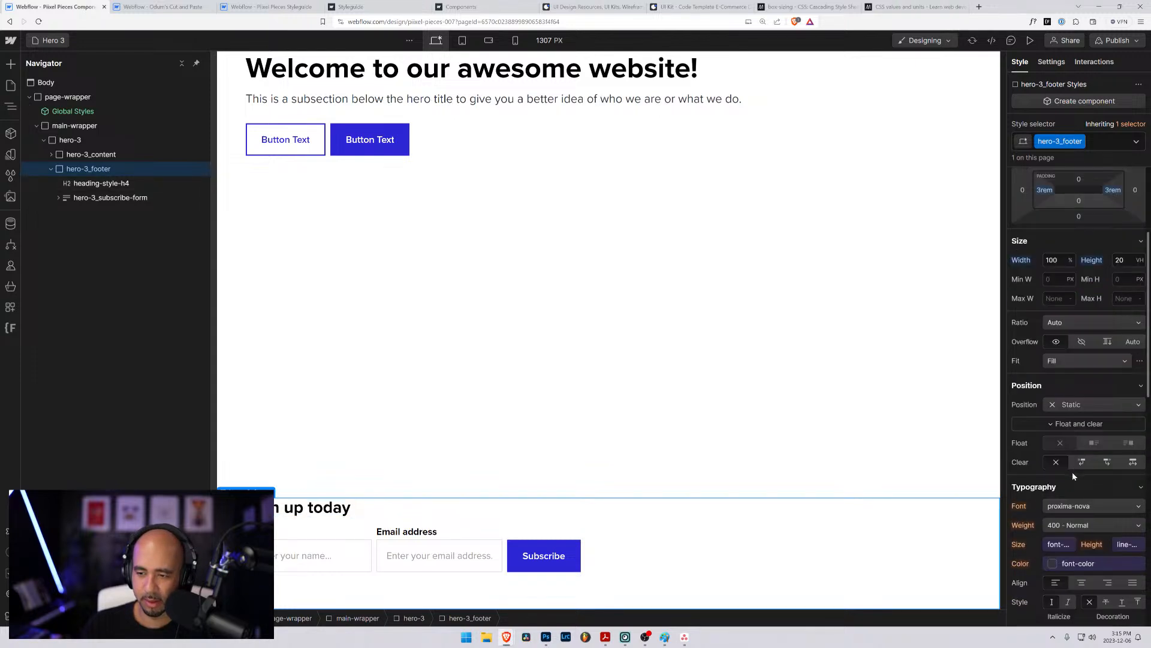
scroll(1074, 472, up, 3)
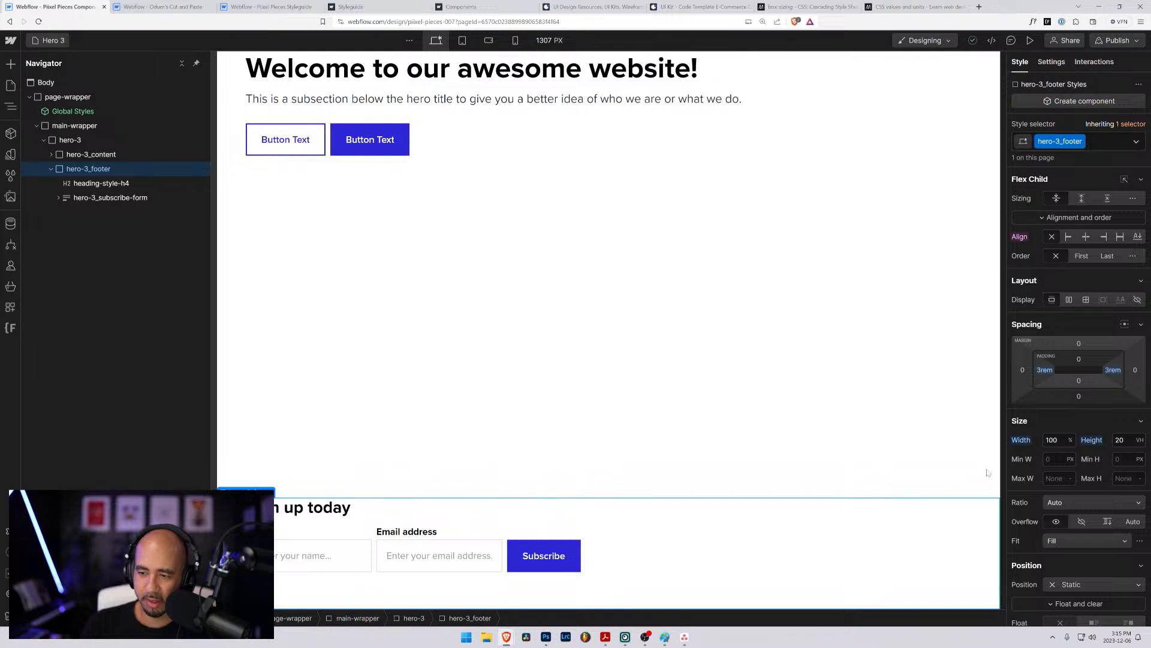
click(1052, 439)
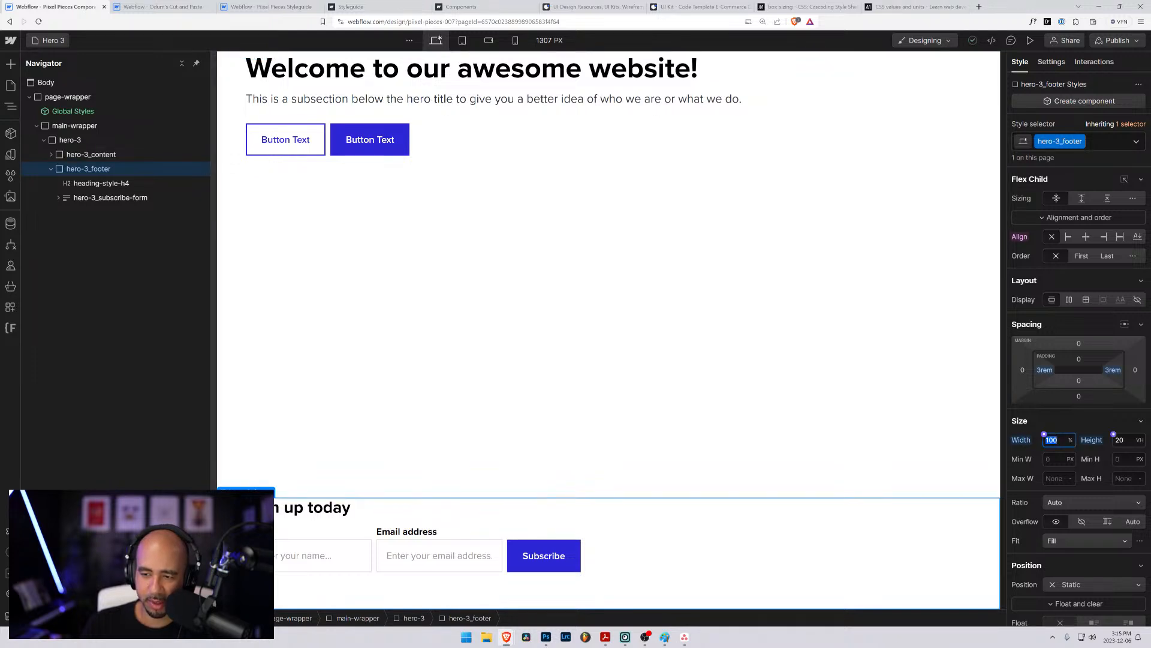
key(Tab)
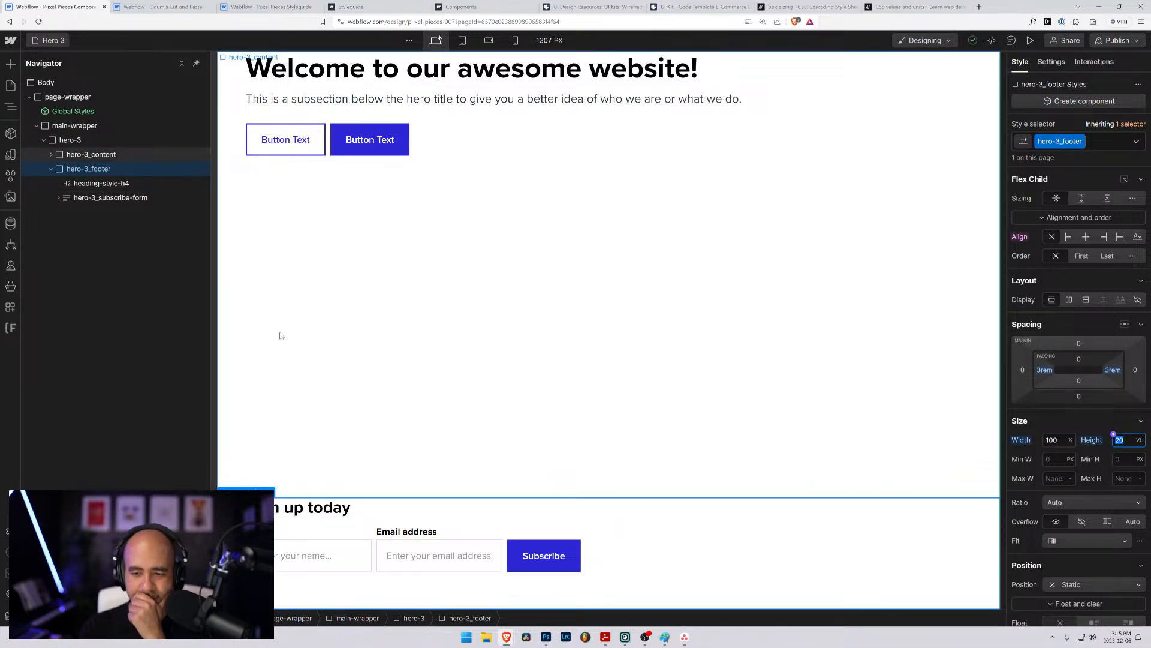
click(101, 156)
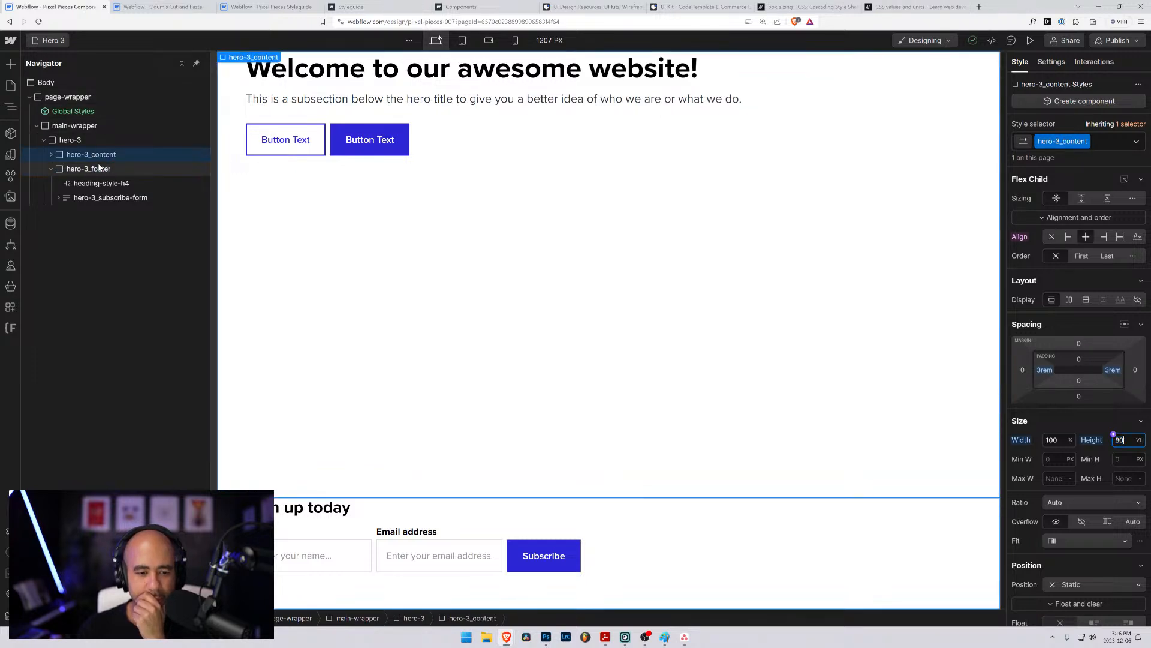
click(104, 171)
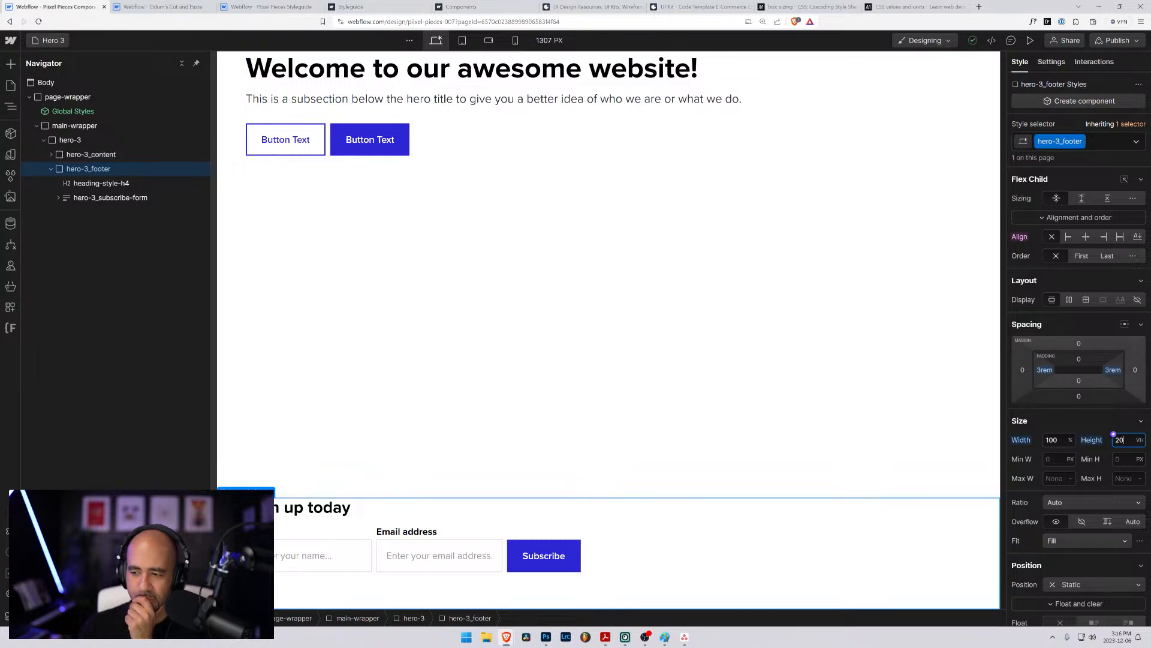
- Preview the hero section in a smaller browser window, enlarge the window to check the viewport-height sizing, and return to the full-screen designer
key(alt+Tab)
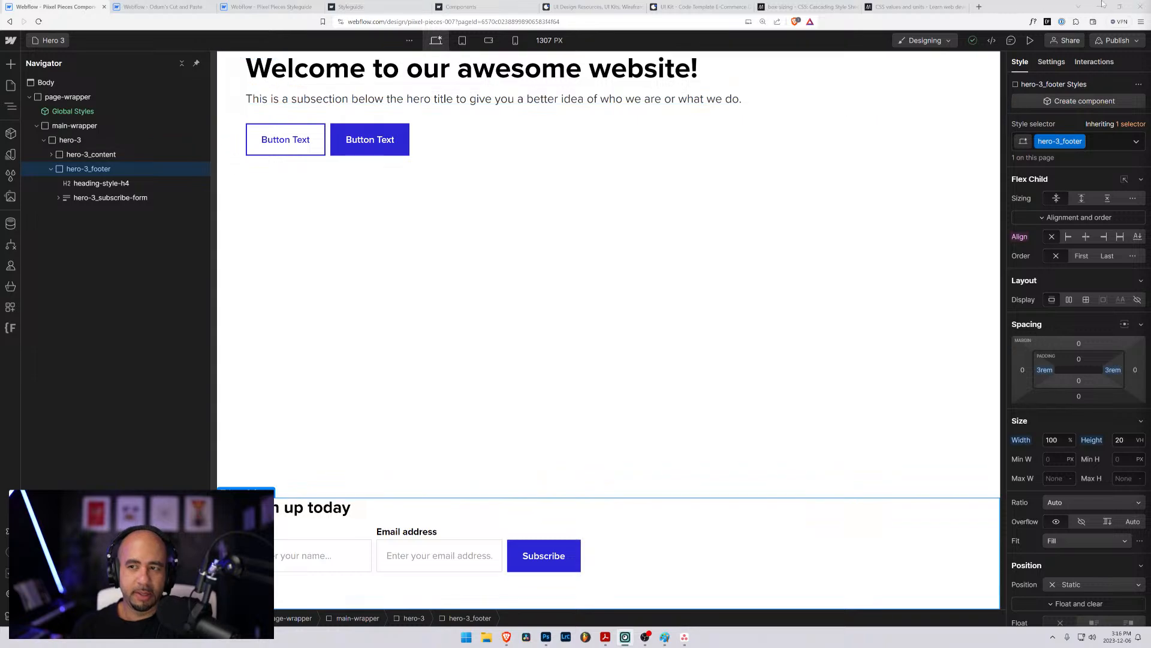
click(1120, 6)
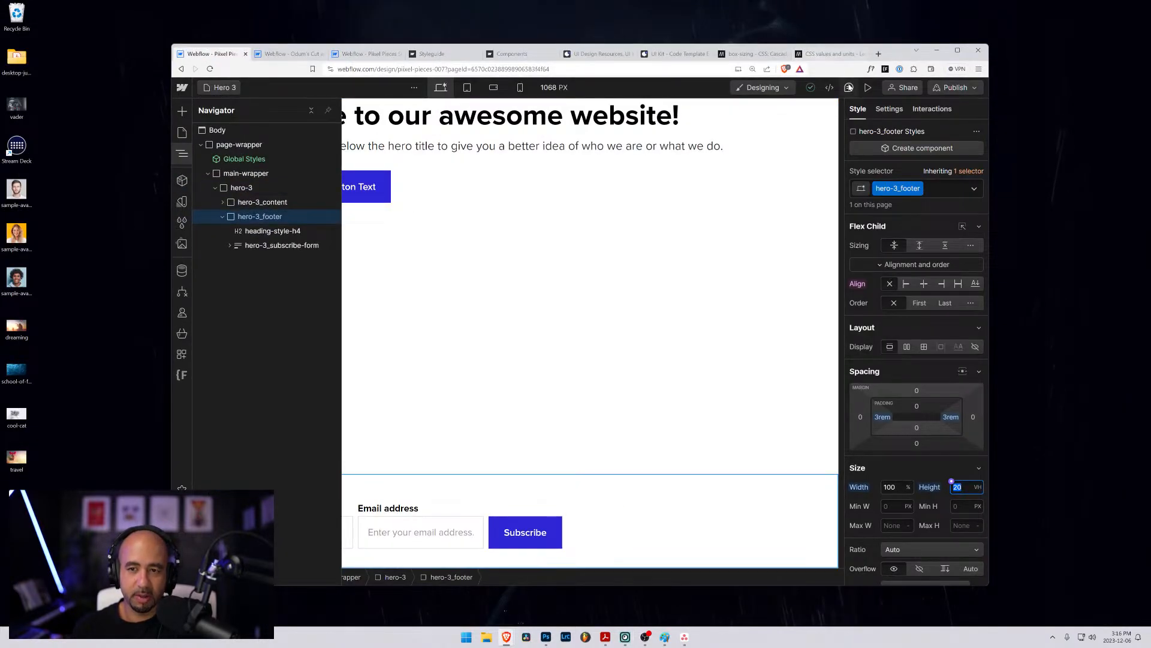
click(868, 87)
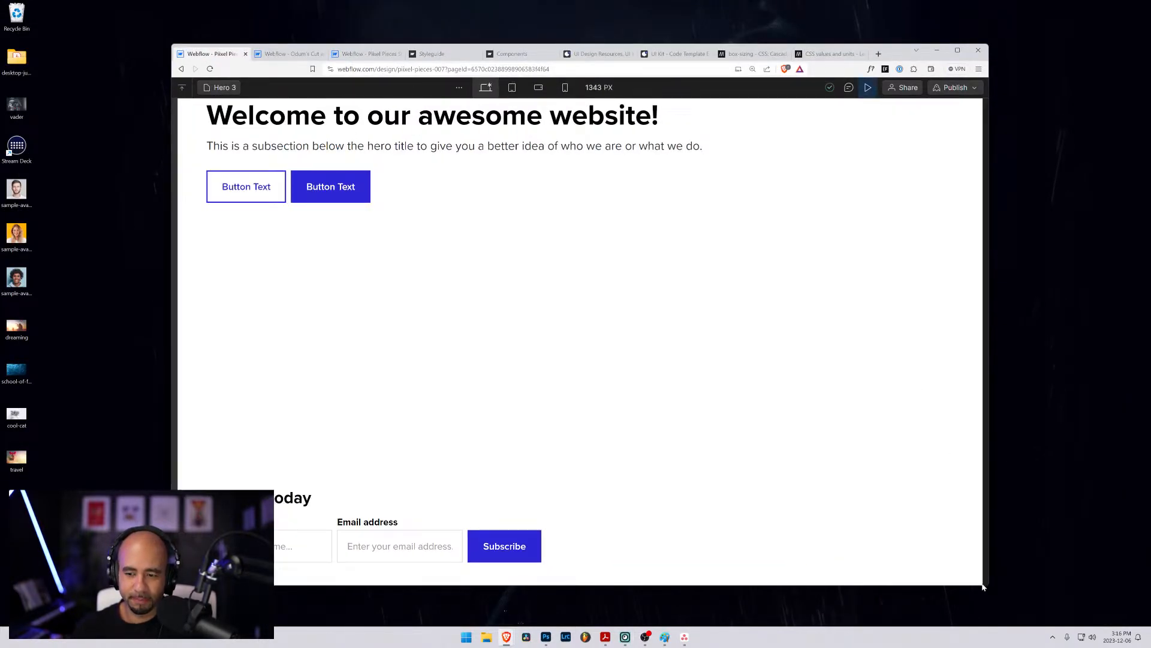
drag(984, 586, 1026, 612)
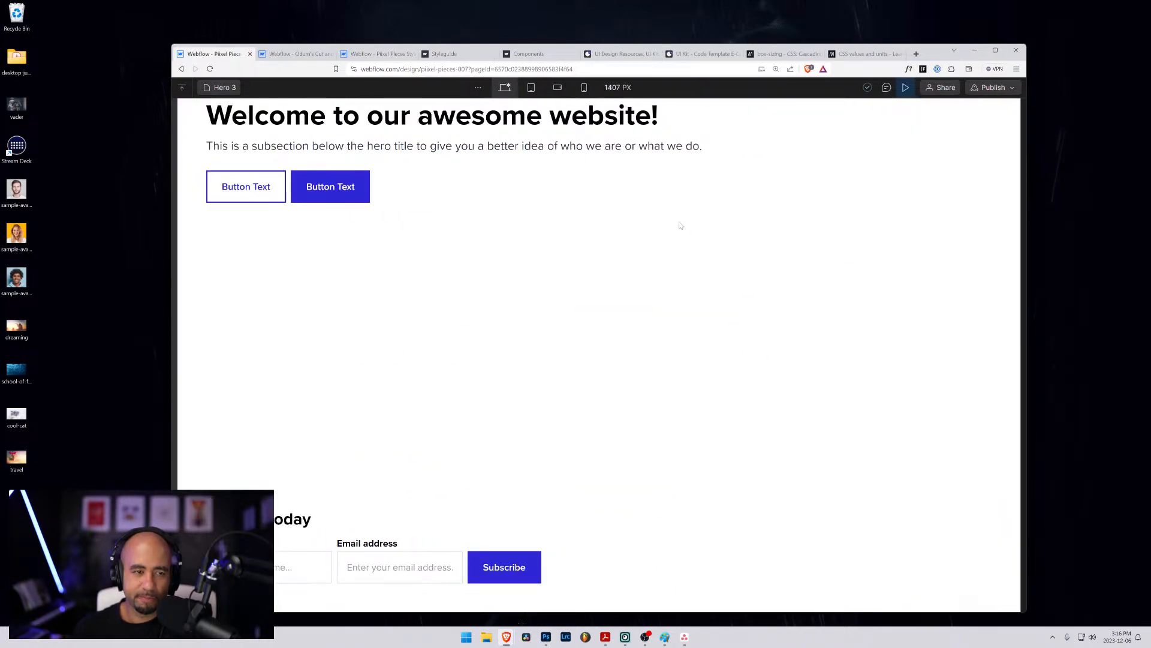
click(995, 50)
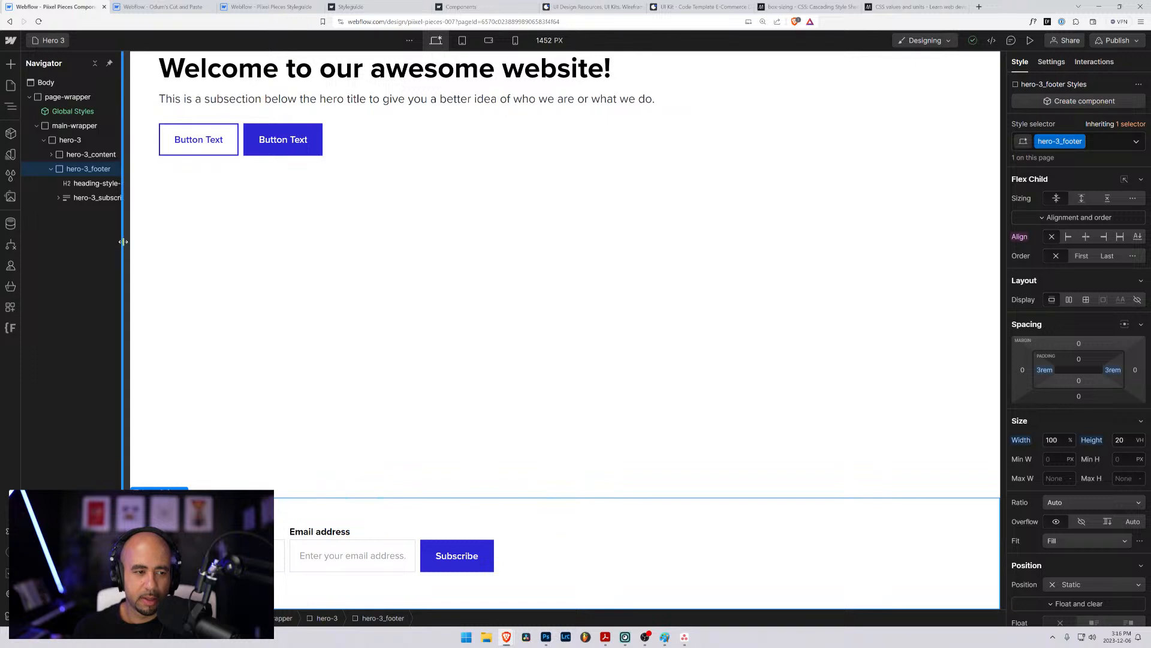
drag(124, 246, 204, 244)
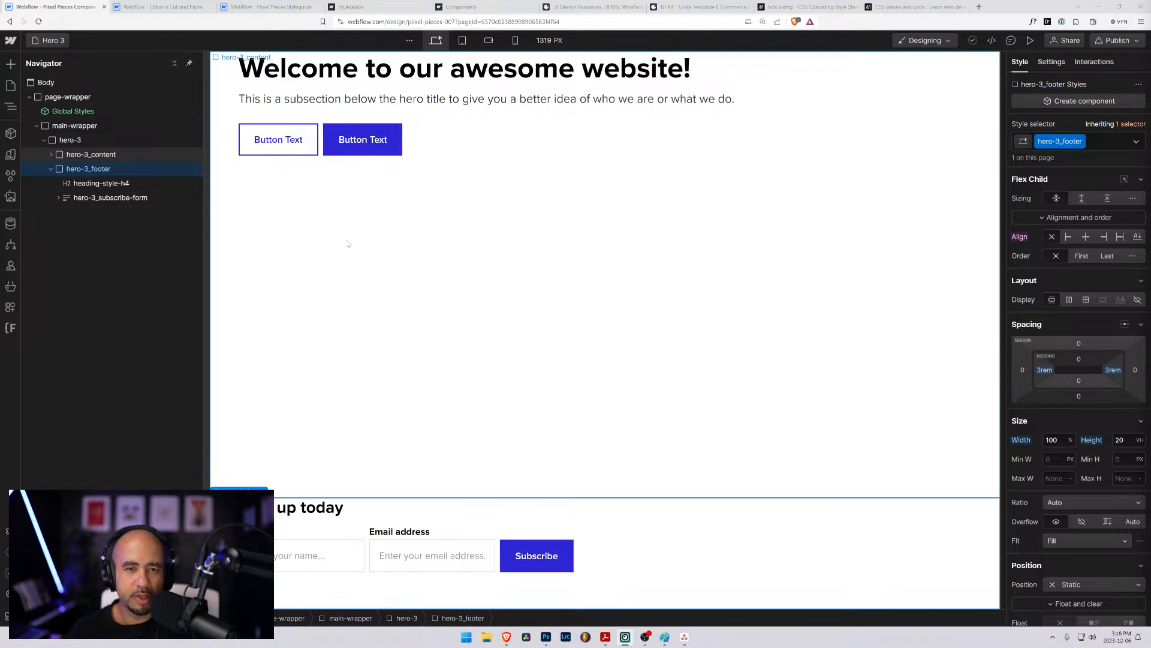
- Clear the custom width and height from the hero-3_footer element
click(51, 169)
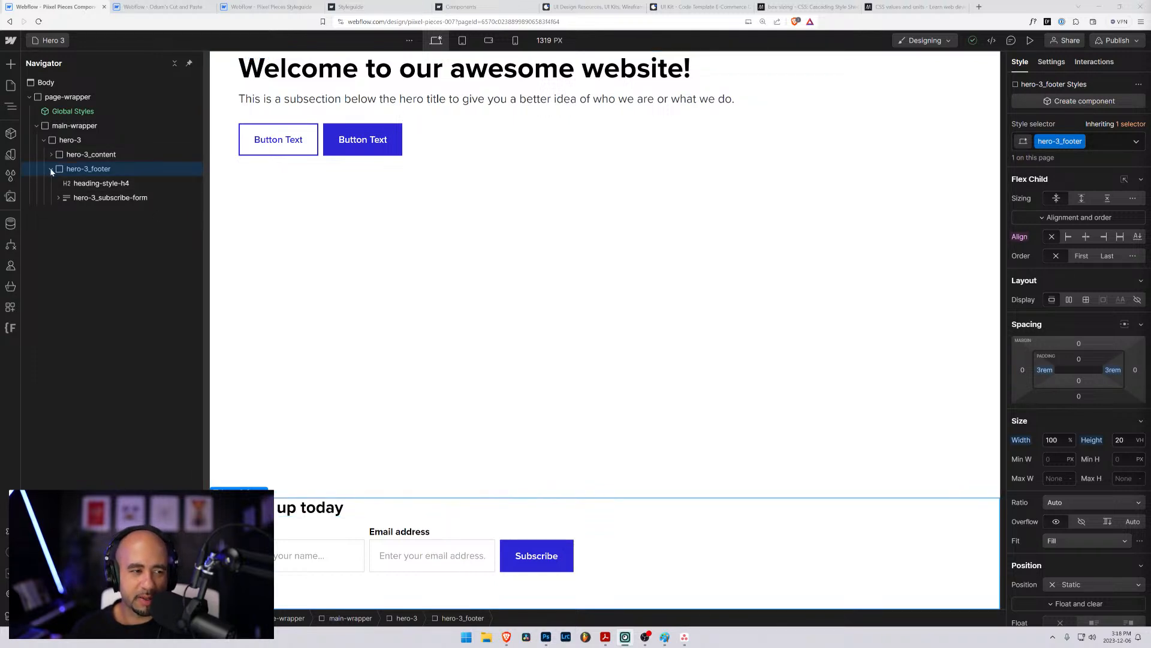
click(59, 140)
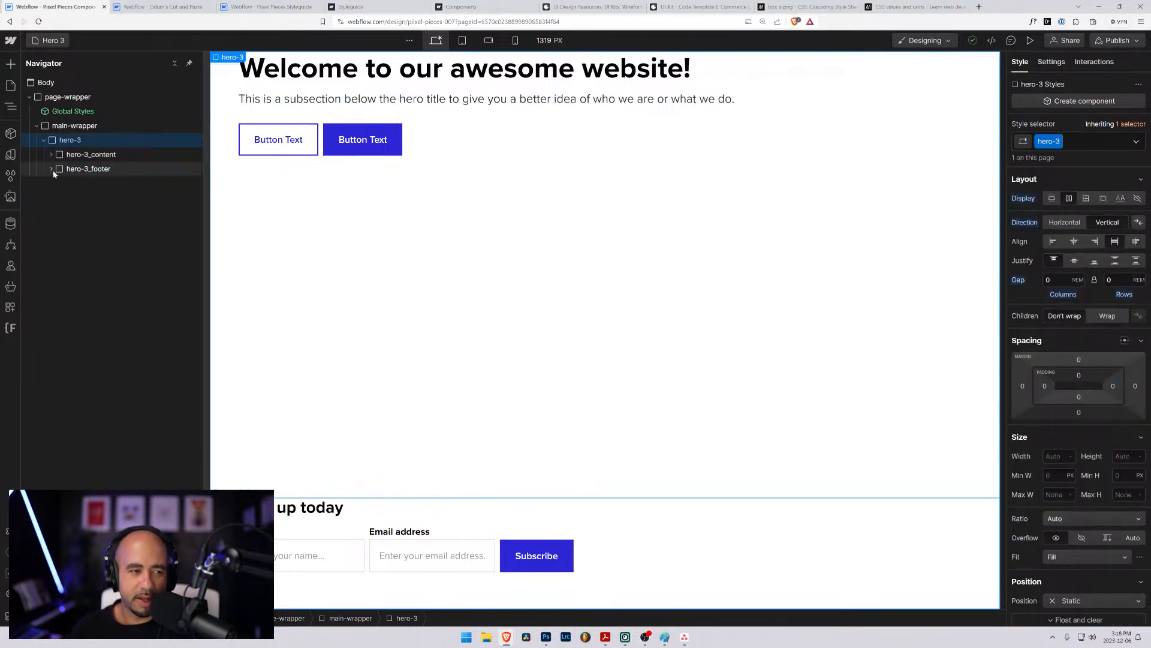
click(52, 170)
click(60, 170)
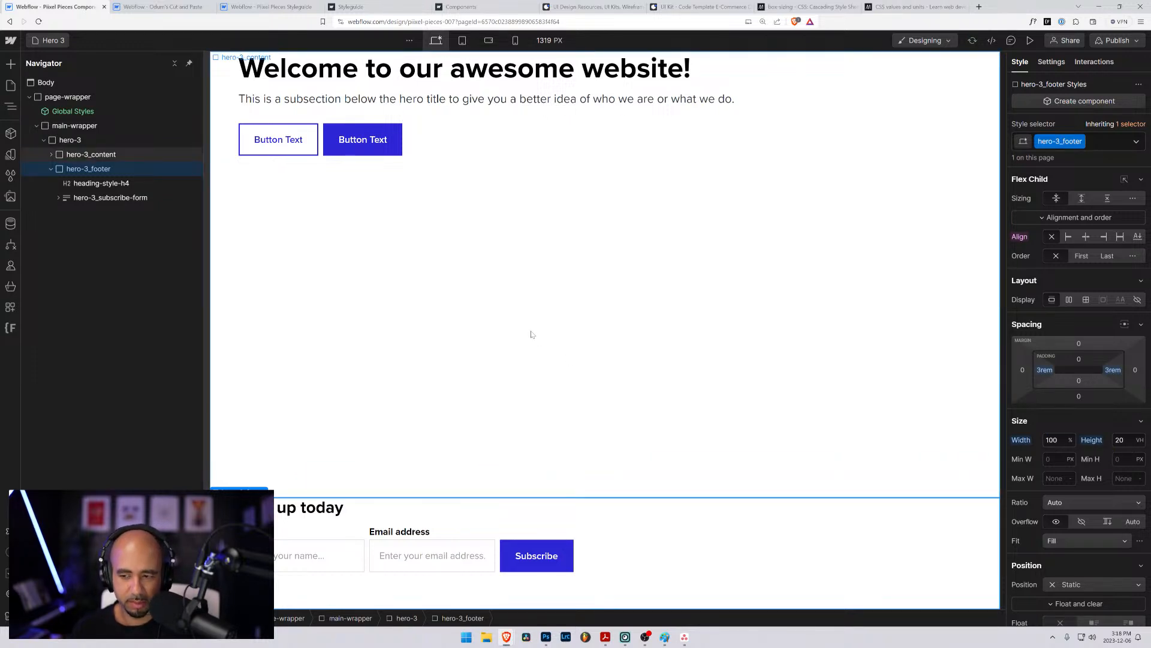
alt+click(1021, 440)
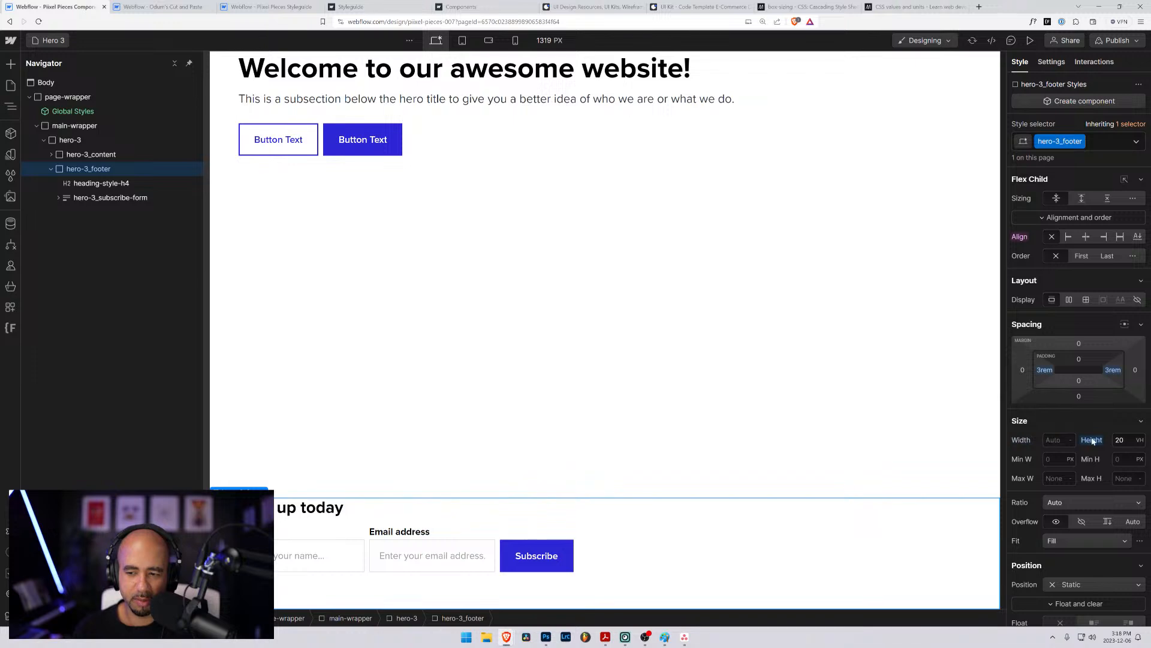
alt+click(1092, 440)
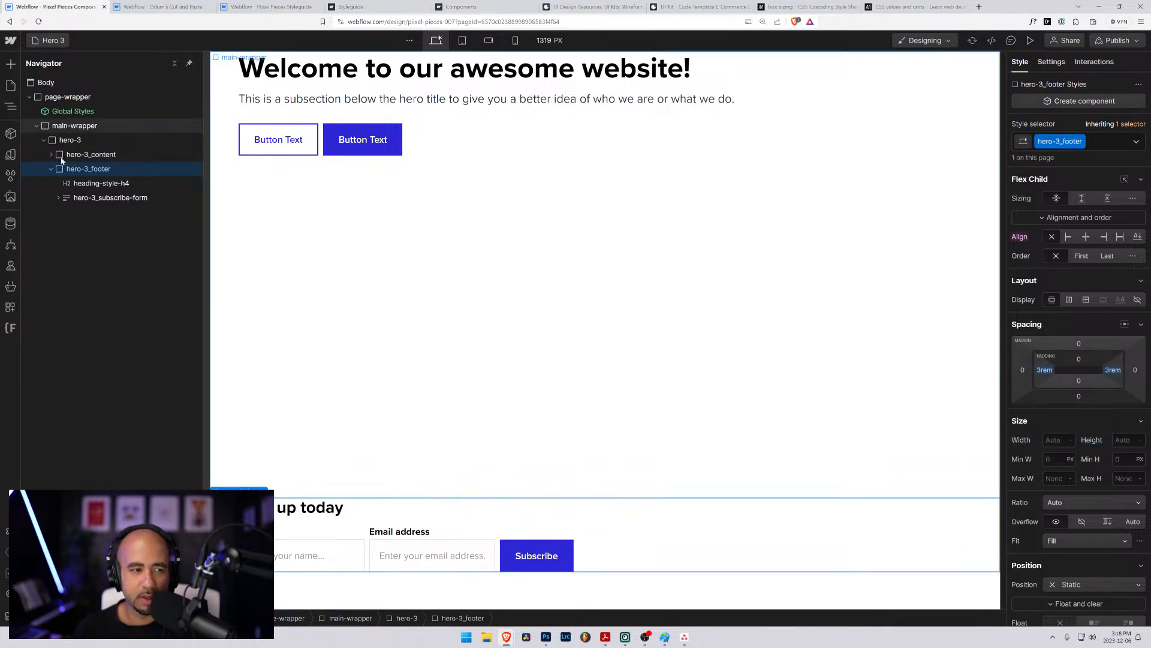
- Clear the custom width and height from the hero-3_content element
click(922, 354)
alt+click(1021, 440)
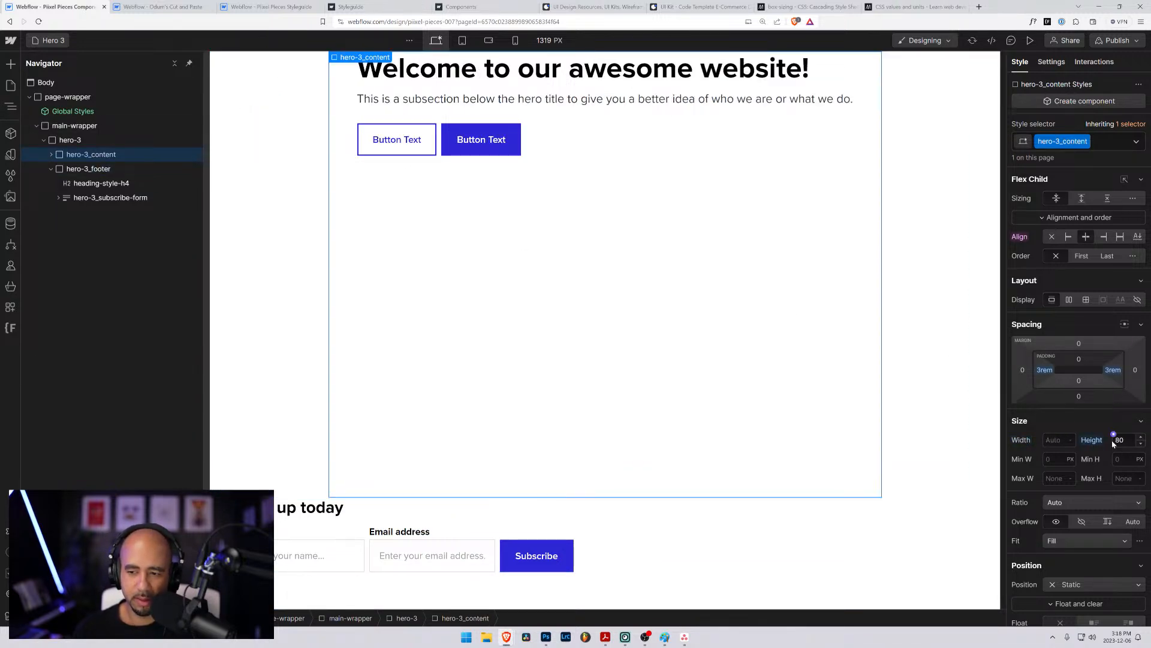
alt+click(1091, 440)
- Reset the hero-3 wrapper's flex gap and direction and switch its display to grid
click(854, 238)
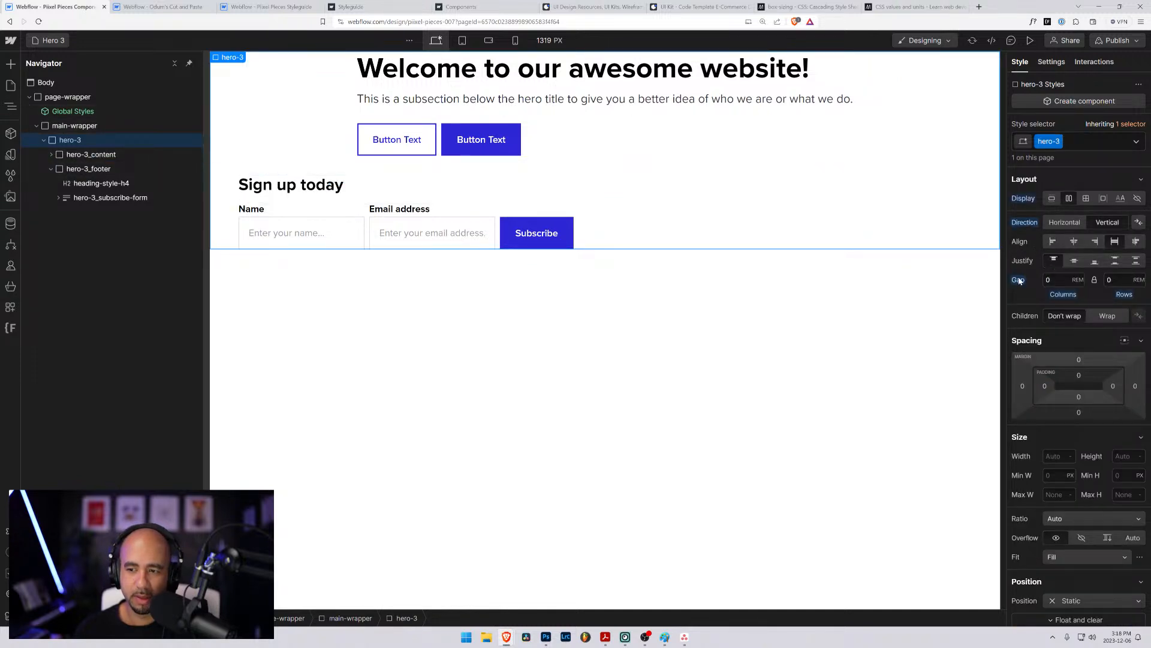
alt+click(1019, 281)
alt+click(1026, 223)
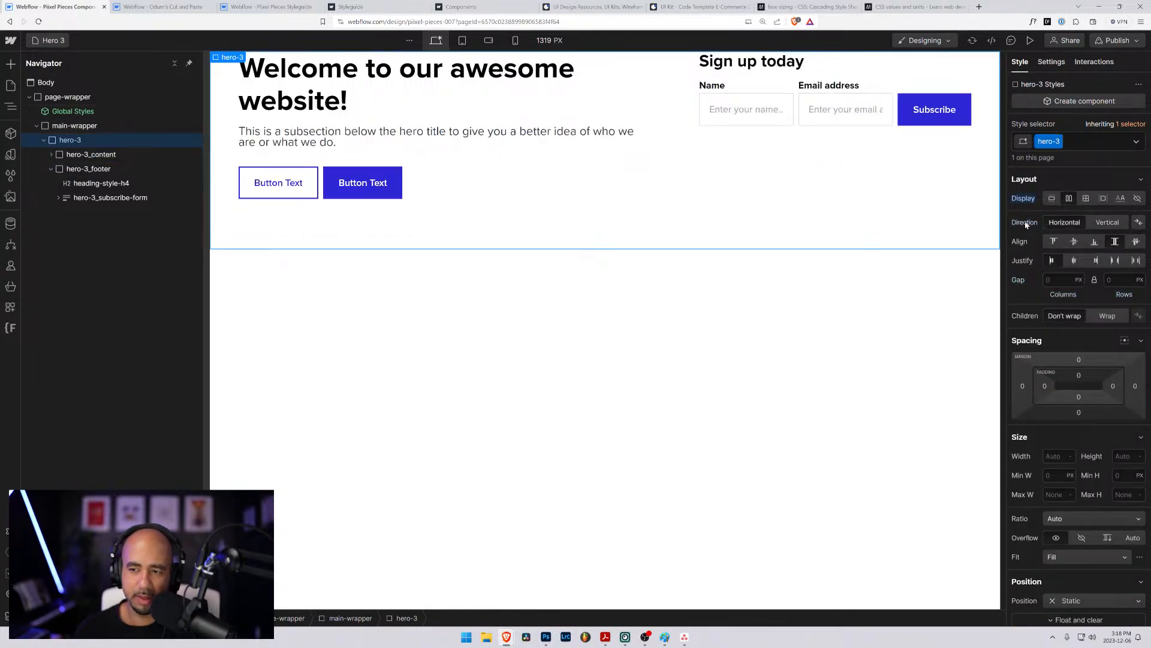
click(1086, 198)
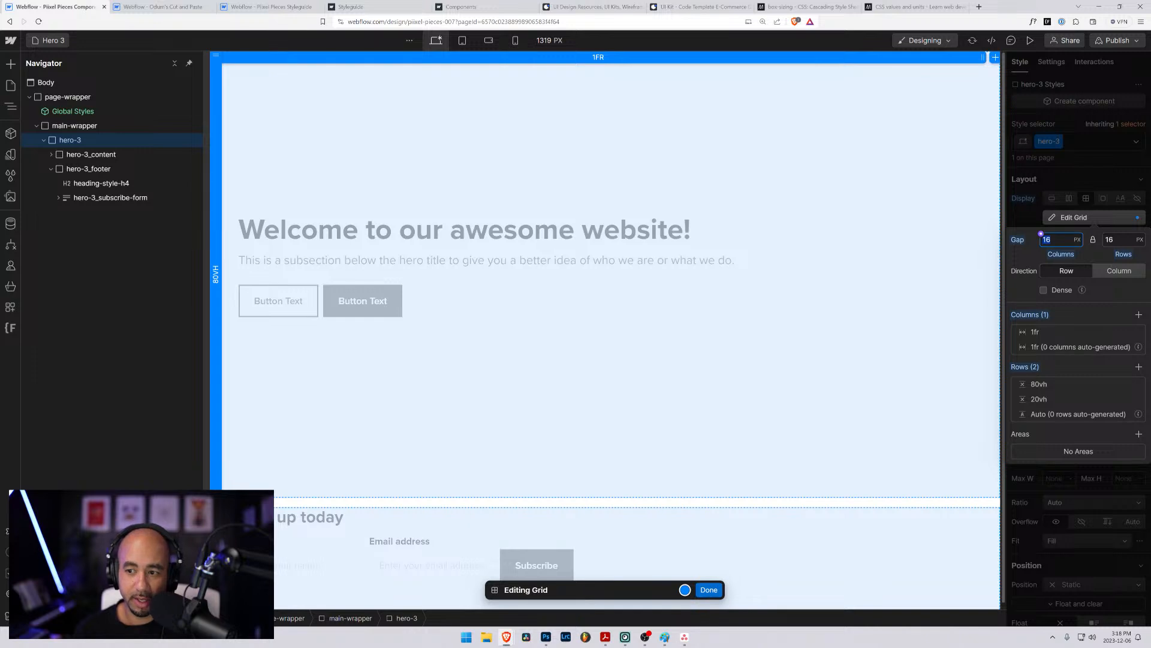
- Set the hero-3 grid's column and row gap to 0 rem
text(0)
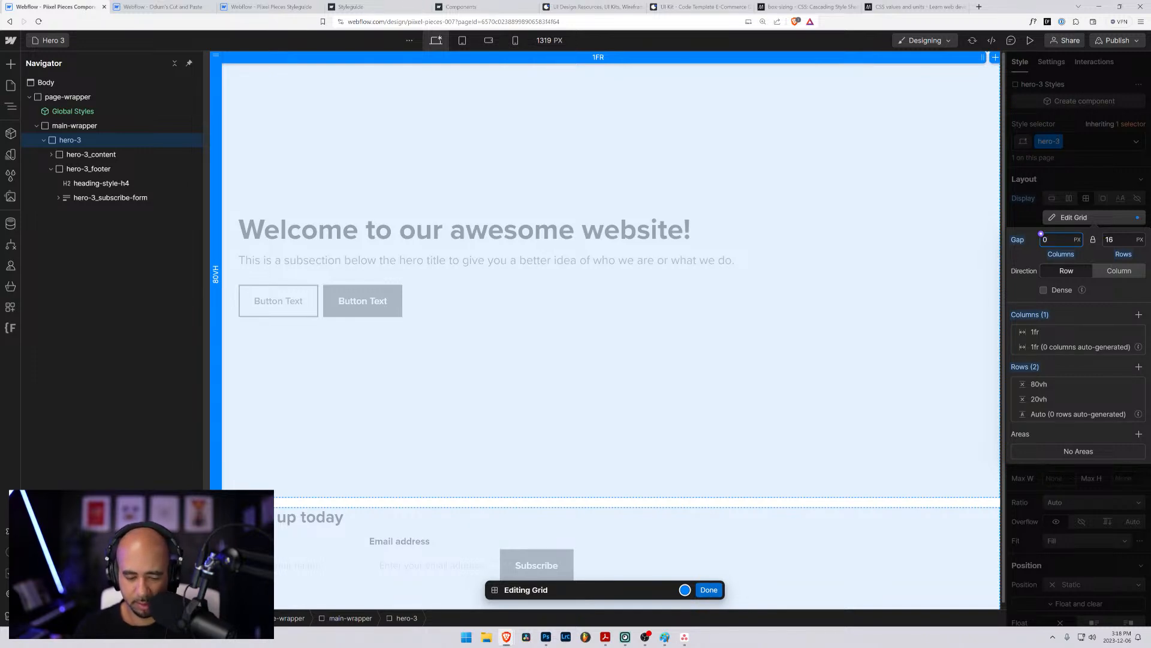
text(rem)
key(Return)
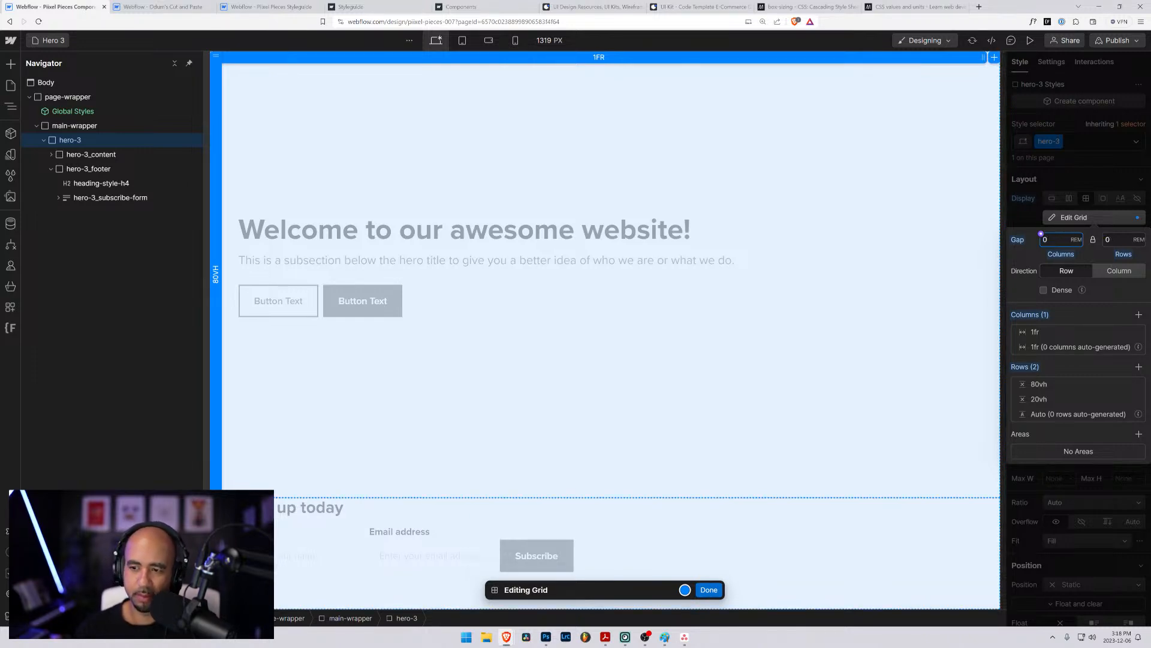
- Add a second column to the hero-3 grid, remove it again, and look at the 80vh row's sizing
click(1139, 316)
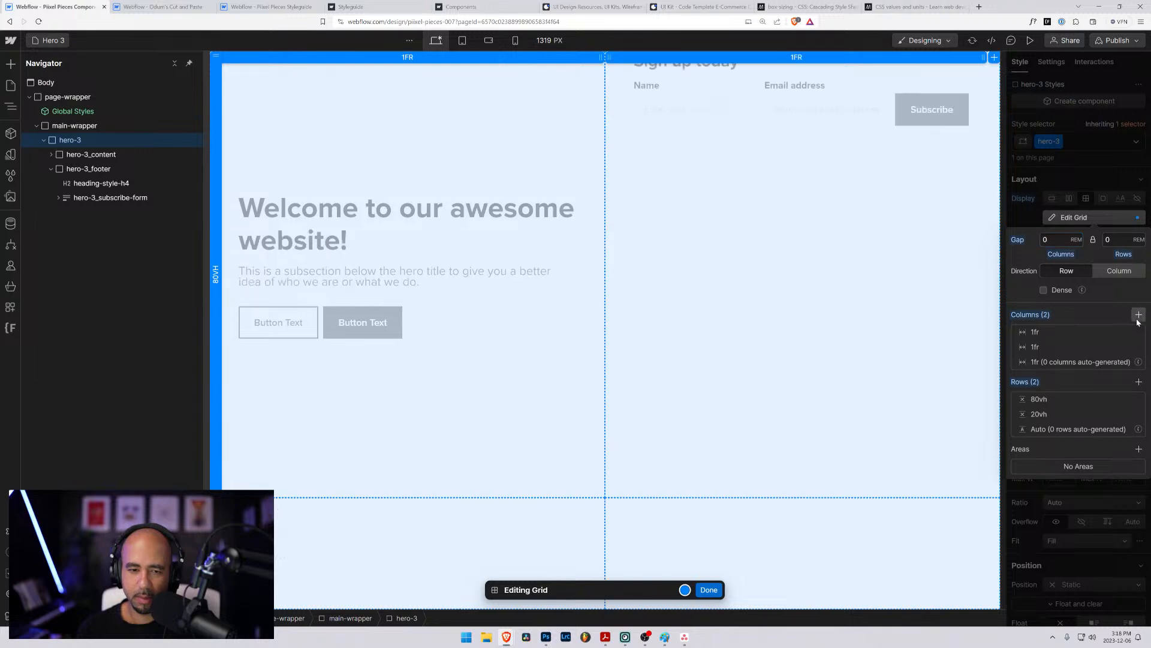
click(1137, 347)
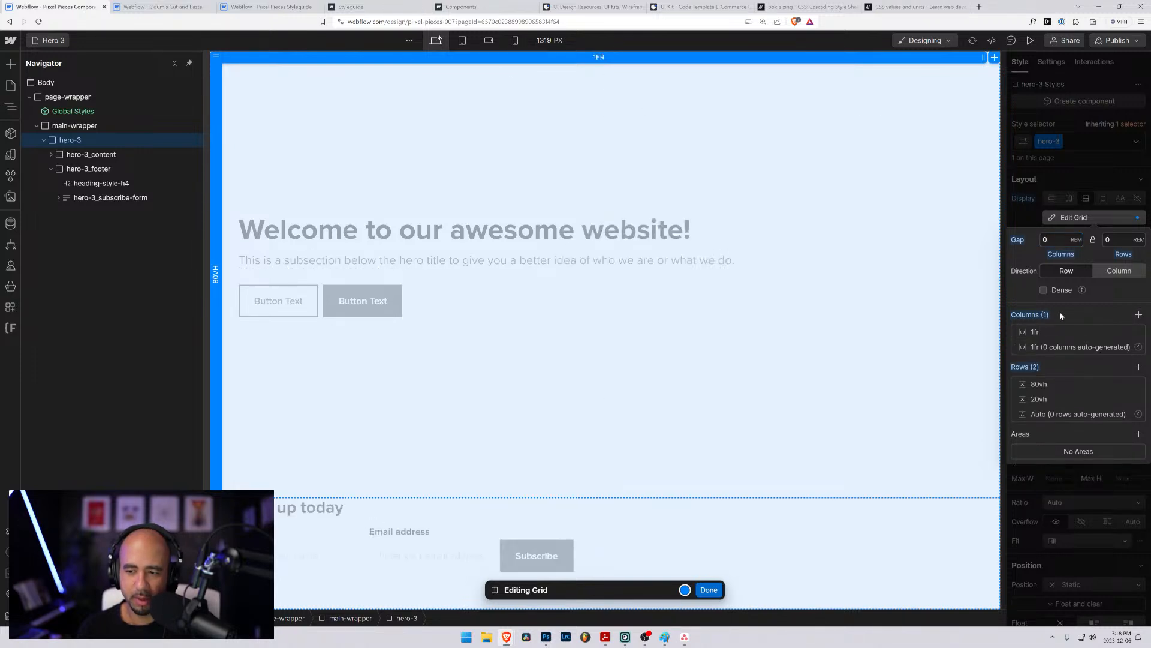
click(1046, 386)
click(1102, 379)
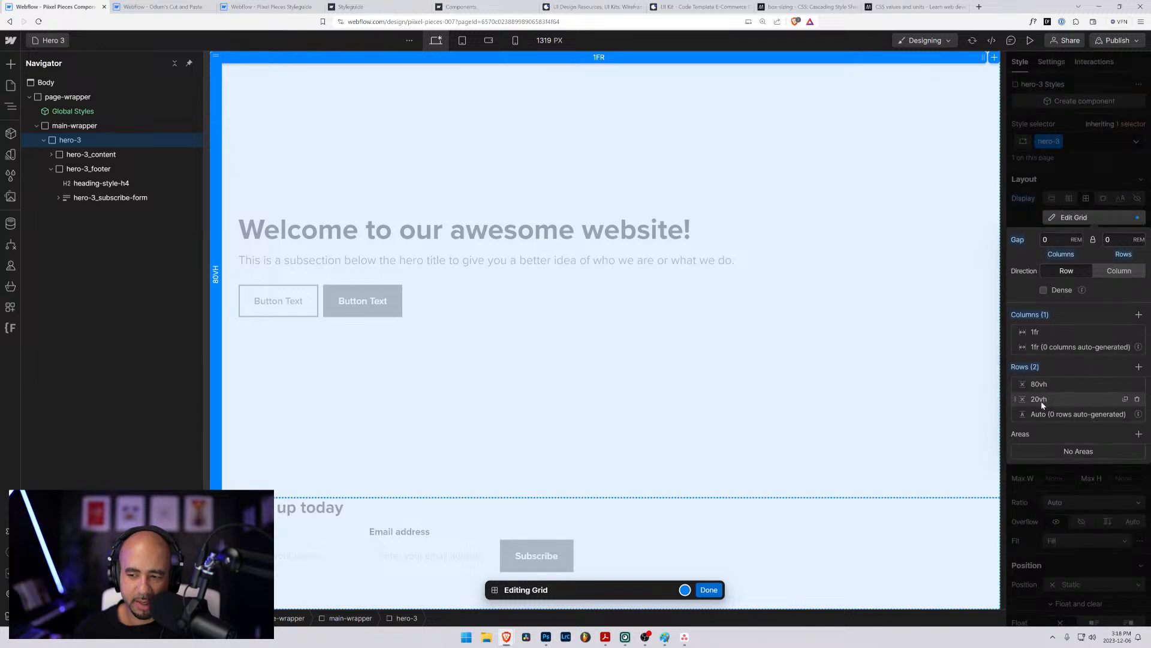
- Finish editing the hero-3 grid and center-align hero-3_footer vertically within its grid row
click(708, 589)
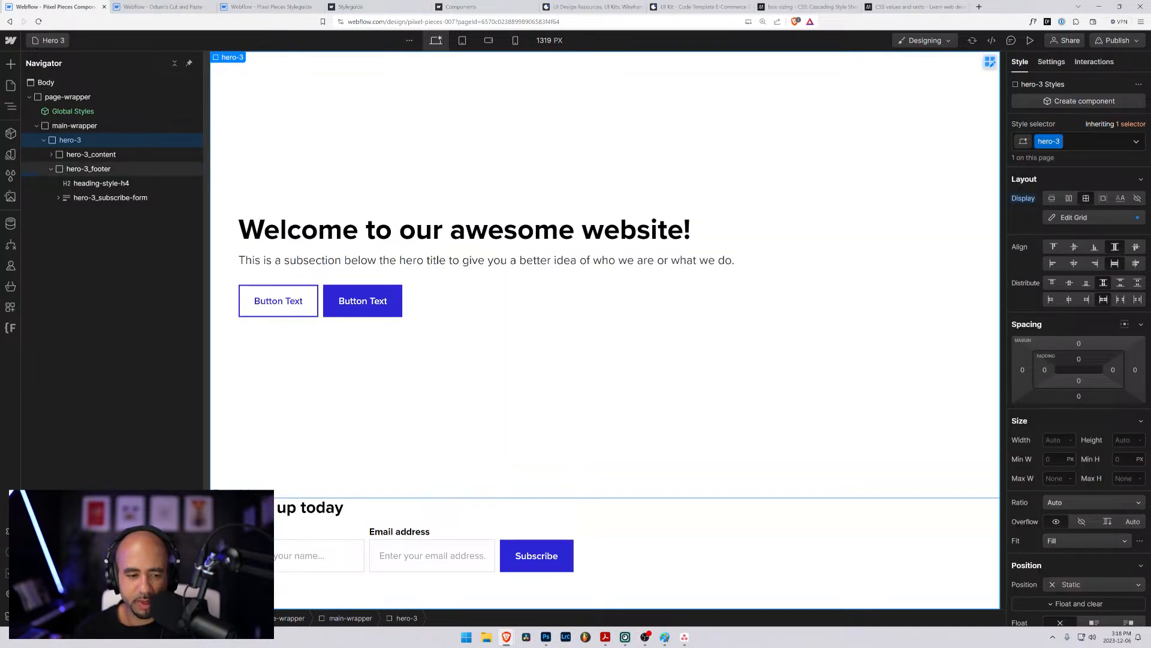
click(68, 157)
click(68, 169)
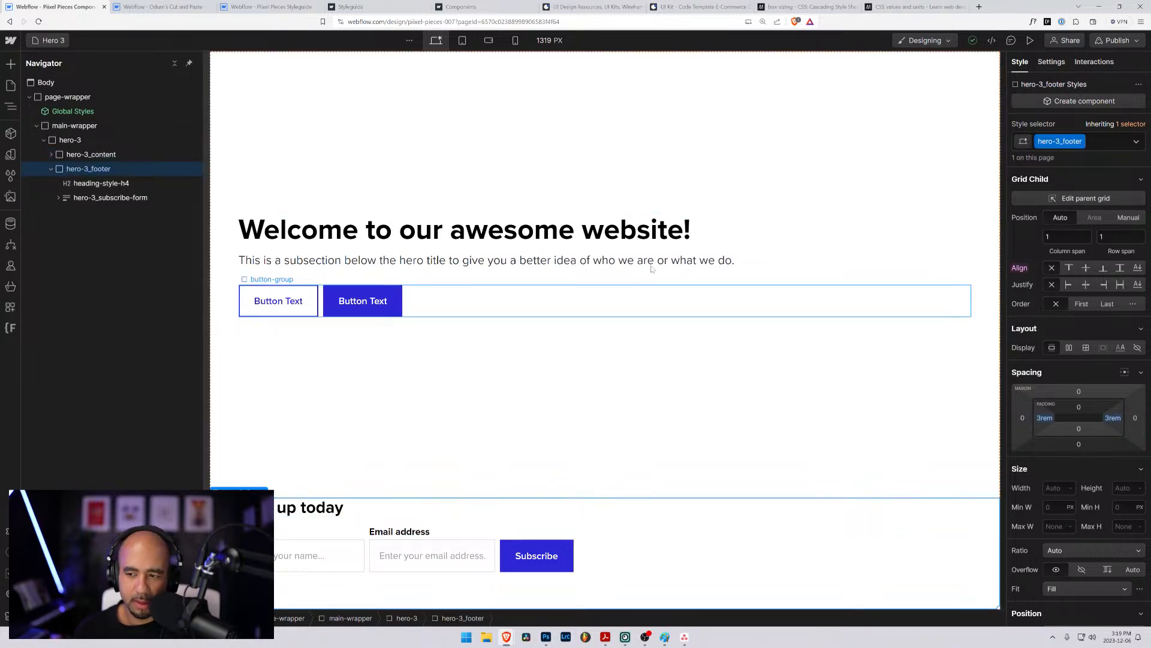
scroll(1039, 507, down, 7)
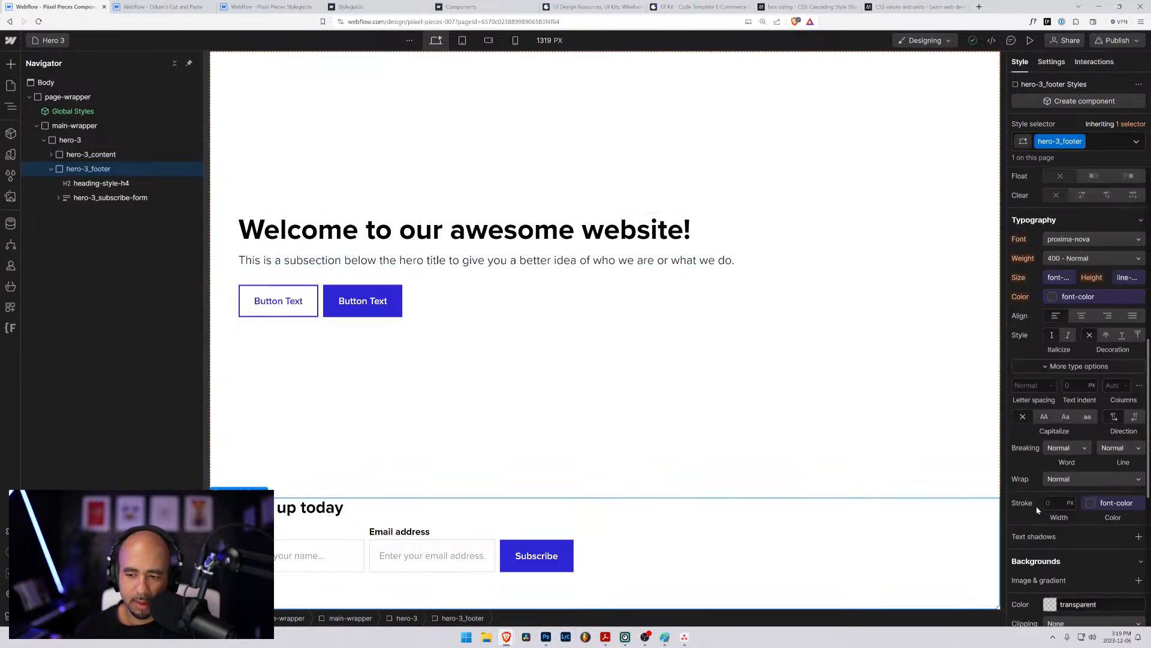
scroll(1035, 505, down, 3)
scroll(1068, 412, up, 10)
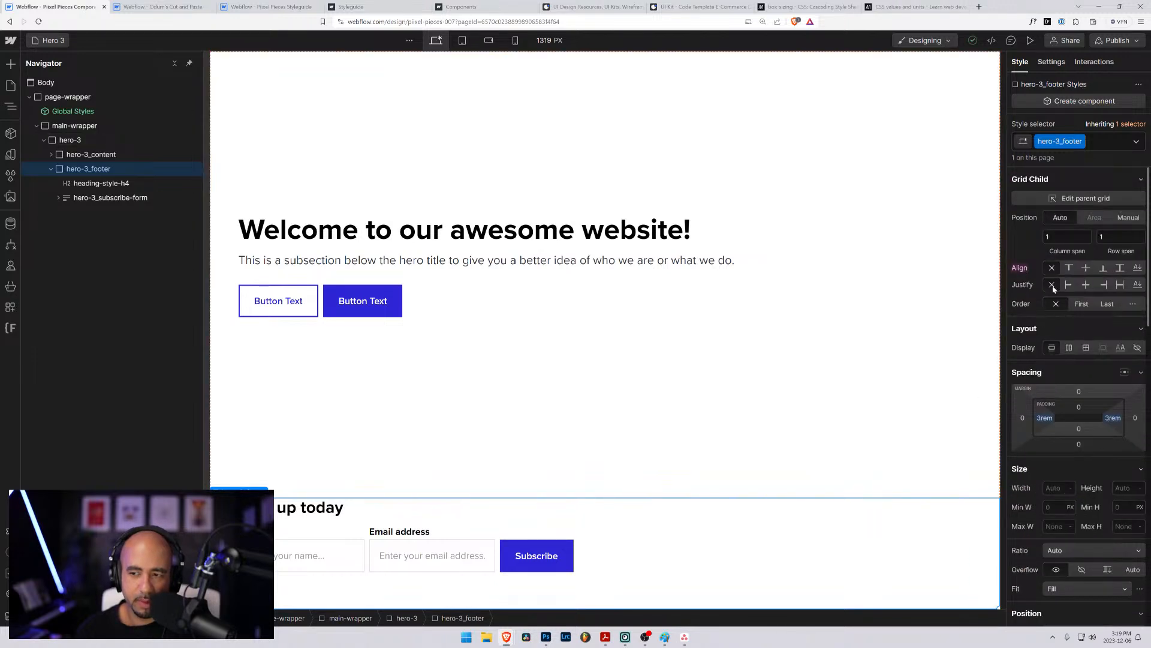
click(84, 156)
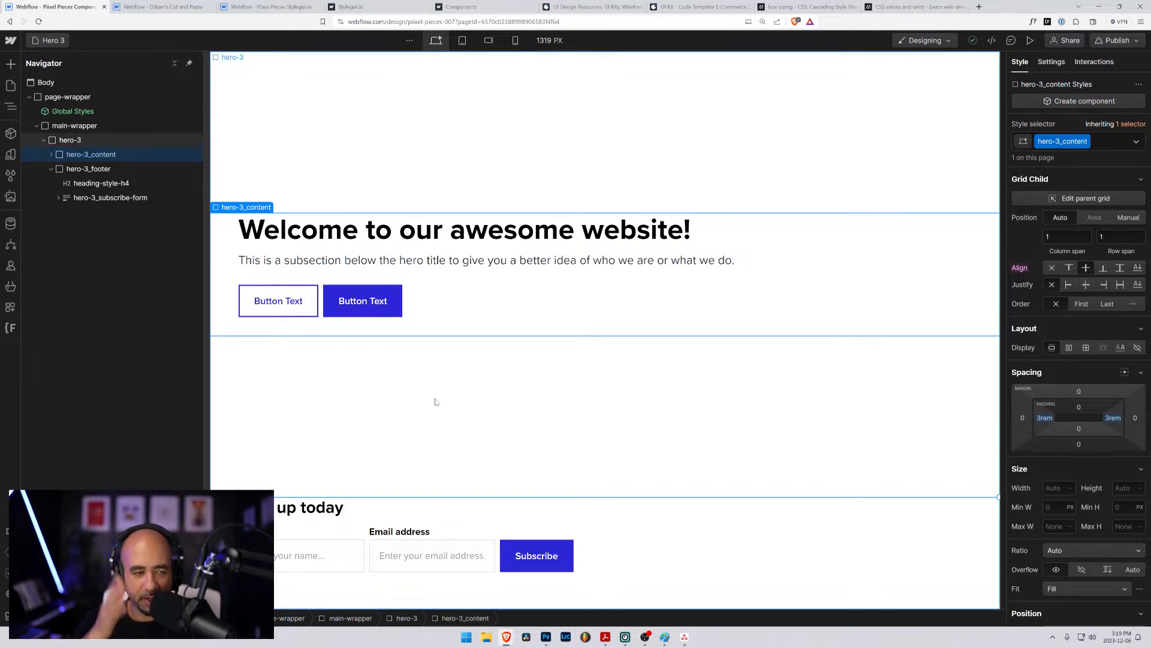
click(98, 173)
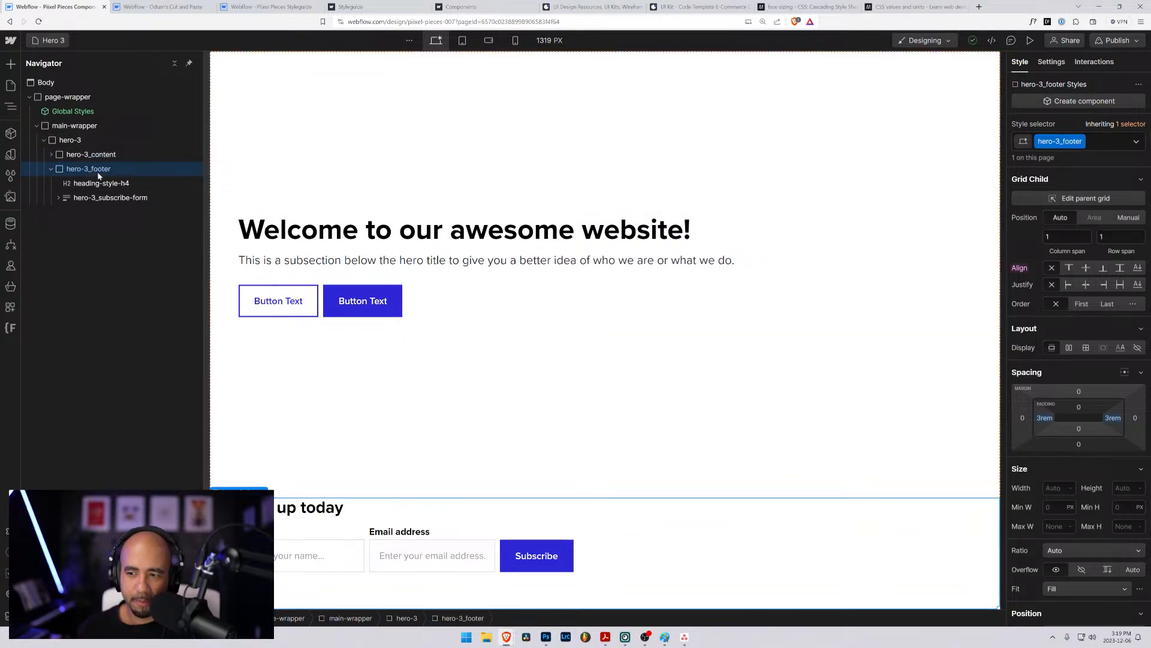
click(1086, 268)
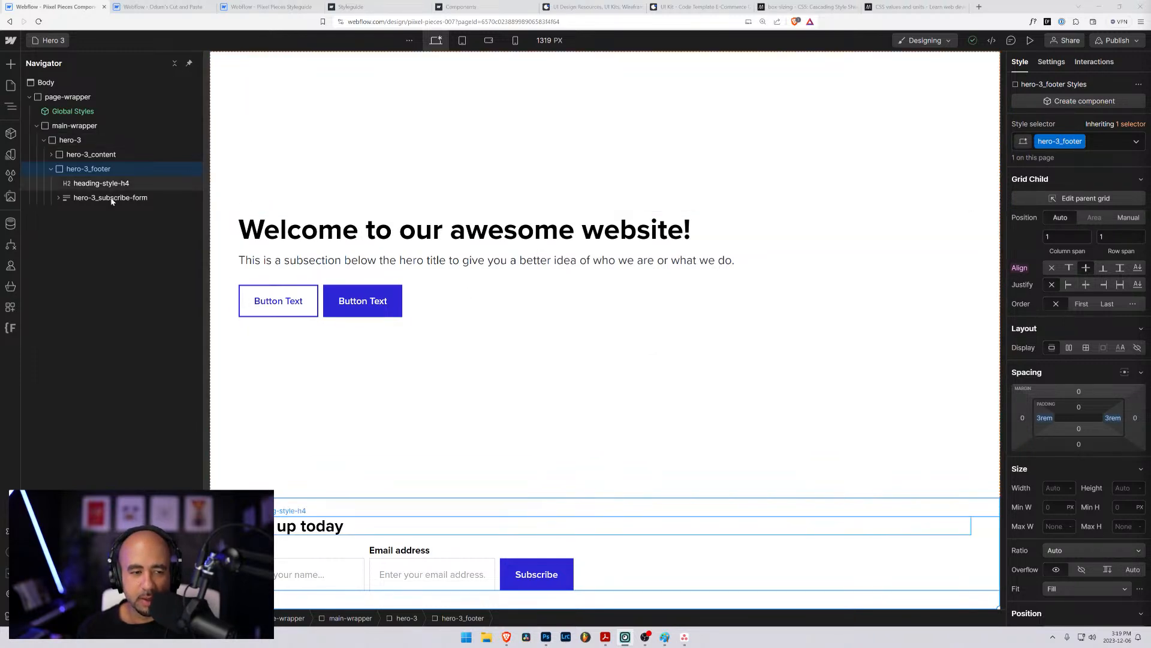
- Give hero-3_footer the background color #be6262 to show how much of its row it covers
click(64, 169)
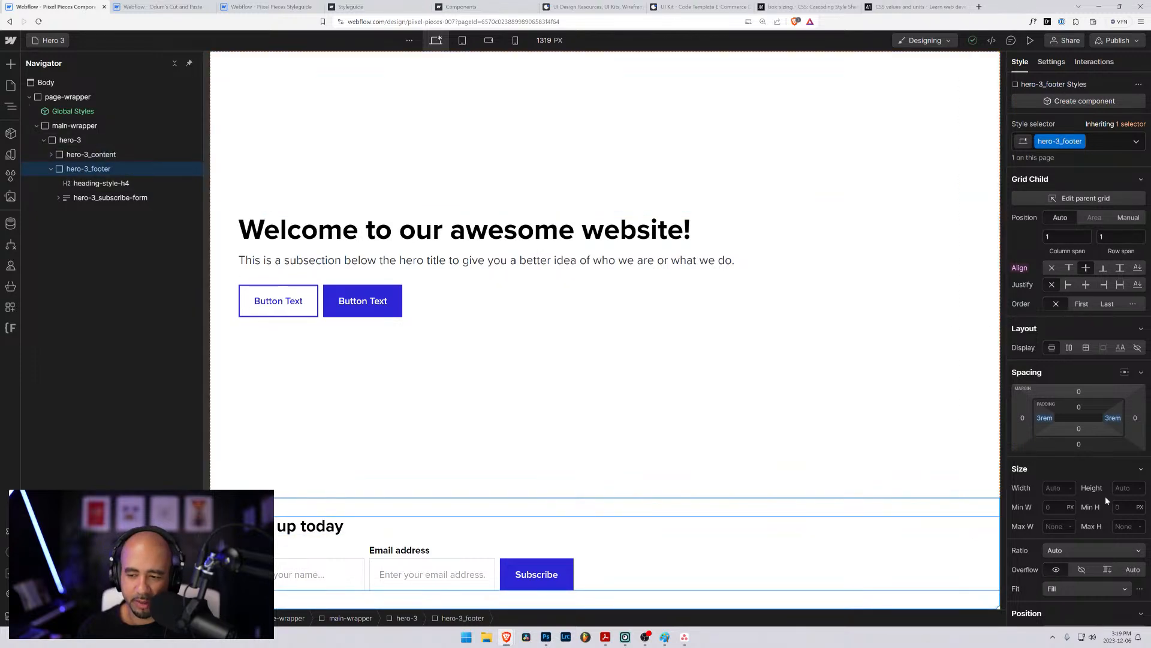
scroll(1080, 491, down, 6)
scroll(1063, 491, down, 2)
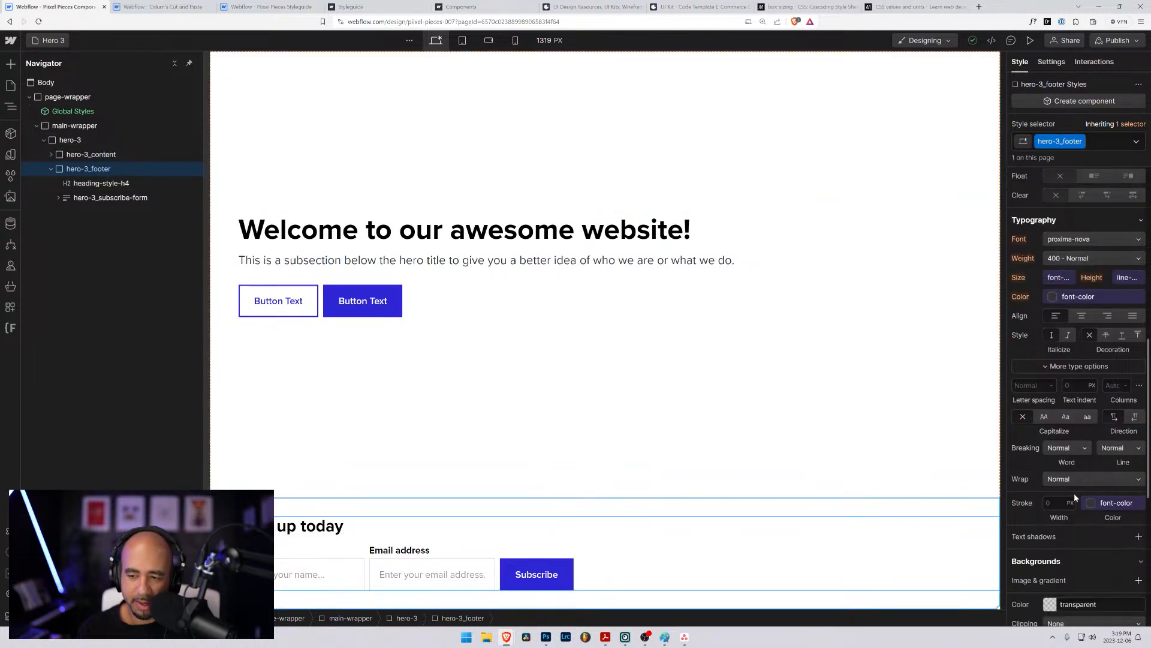
scroll(1074, 495, up, 3)
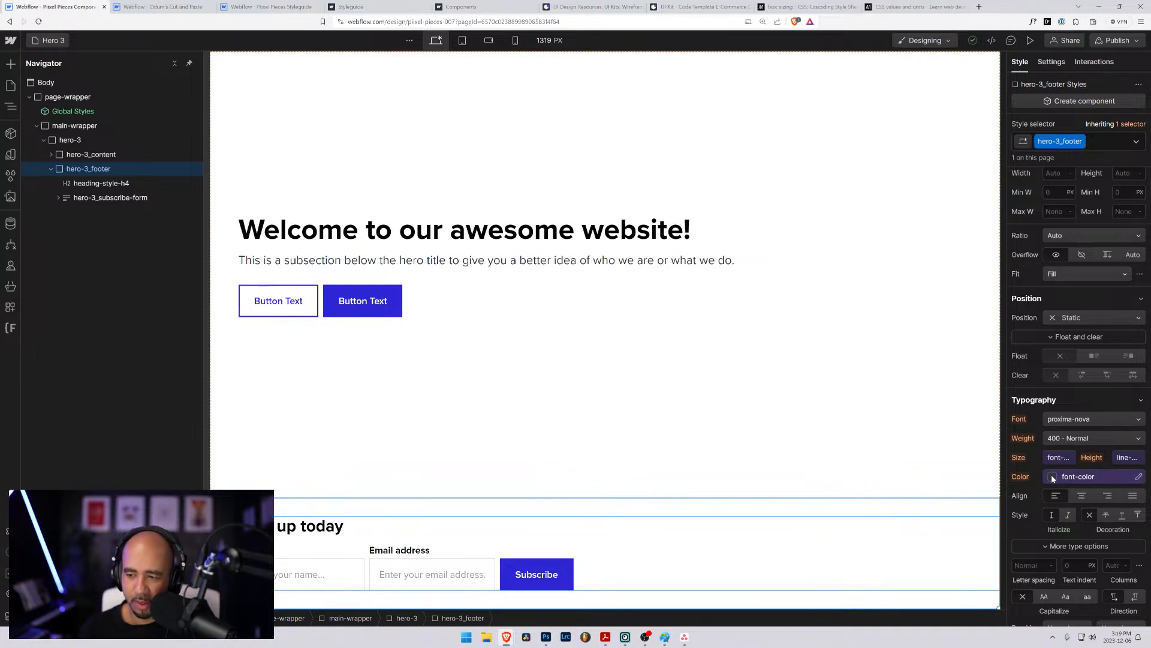
scroll(1052, 473, down, 2)
scroll(1059, 406, up, 2)
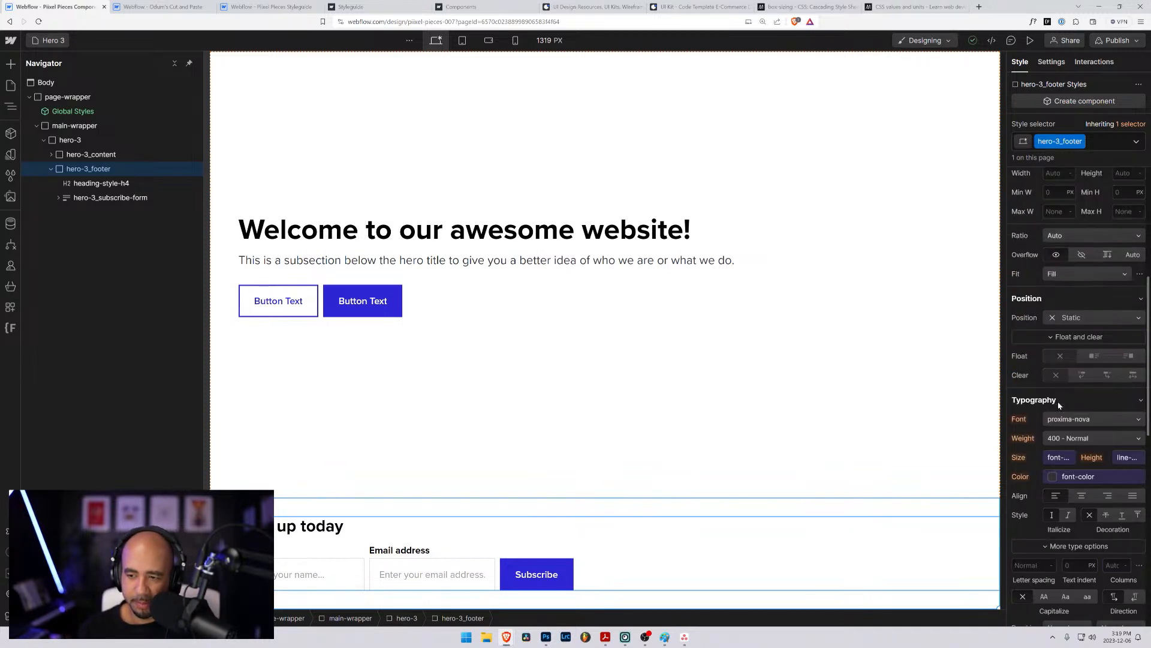
scroll(1067, 487, up, 3)
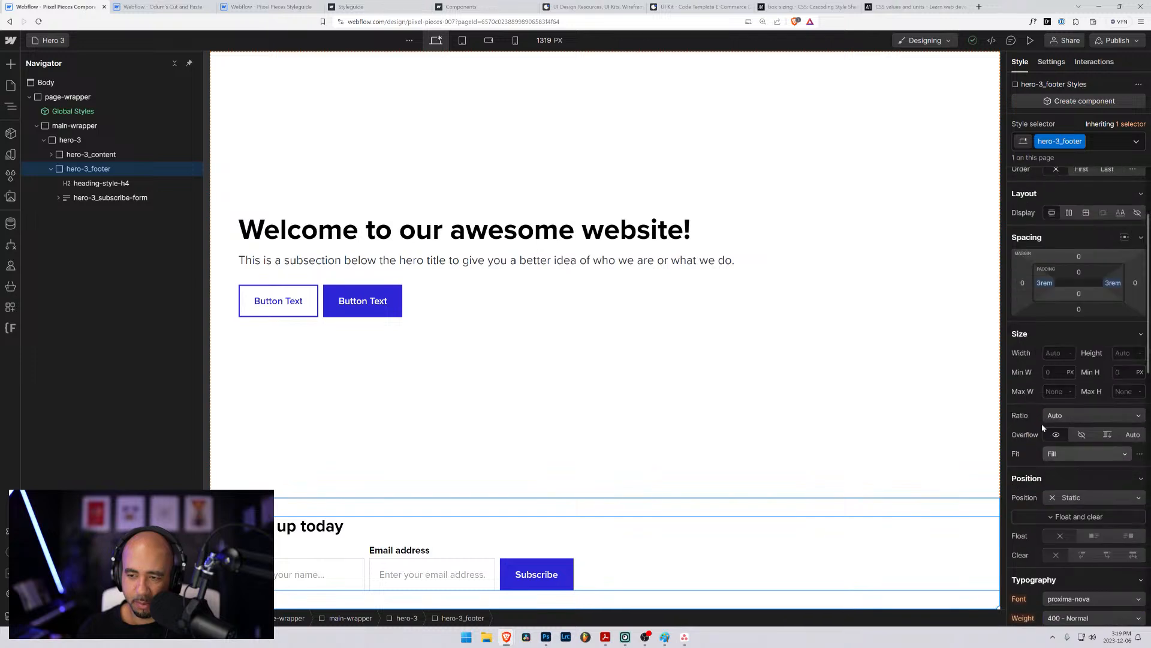
scroll(1078, 478, down, 2)
scroll(1077, 478, down, 5)
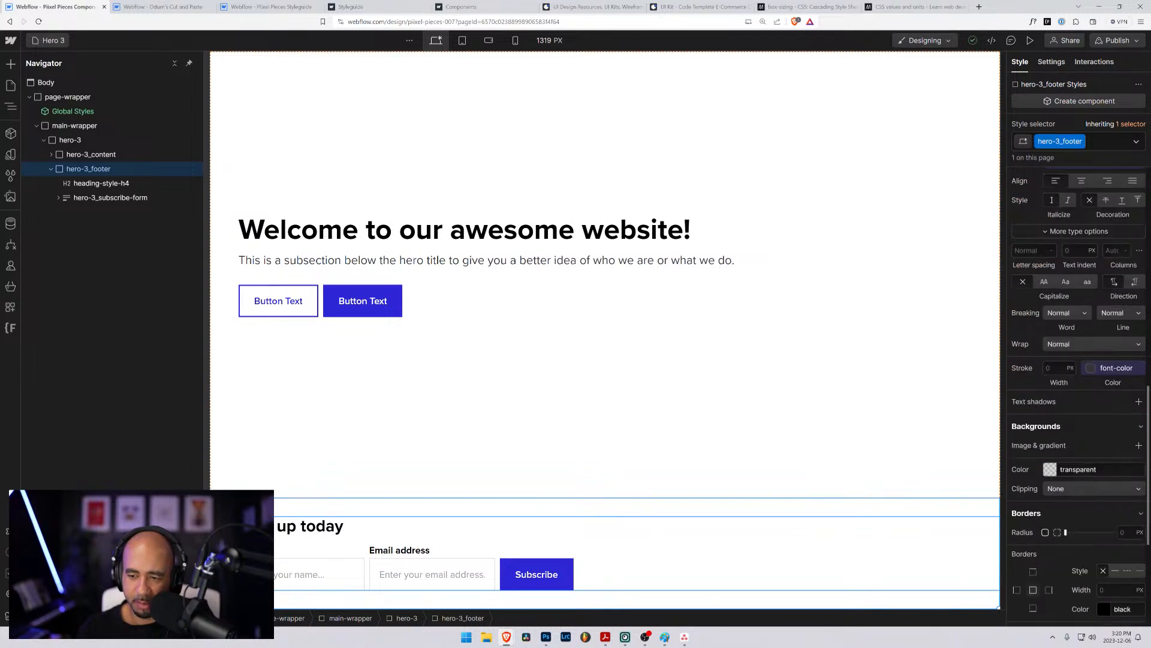
click(1048, 468)
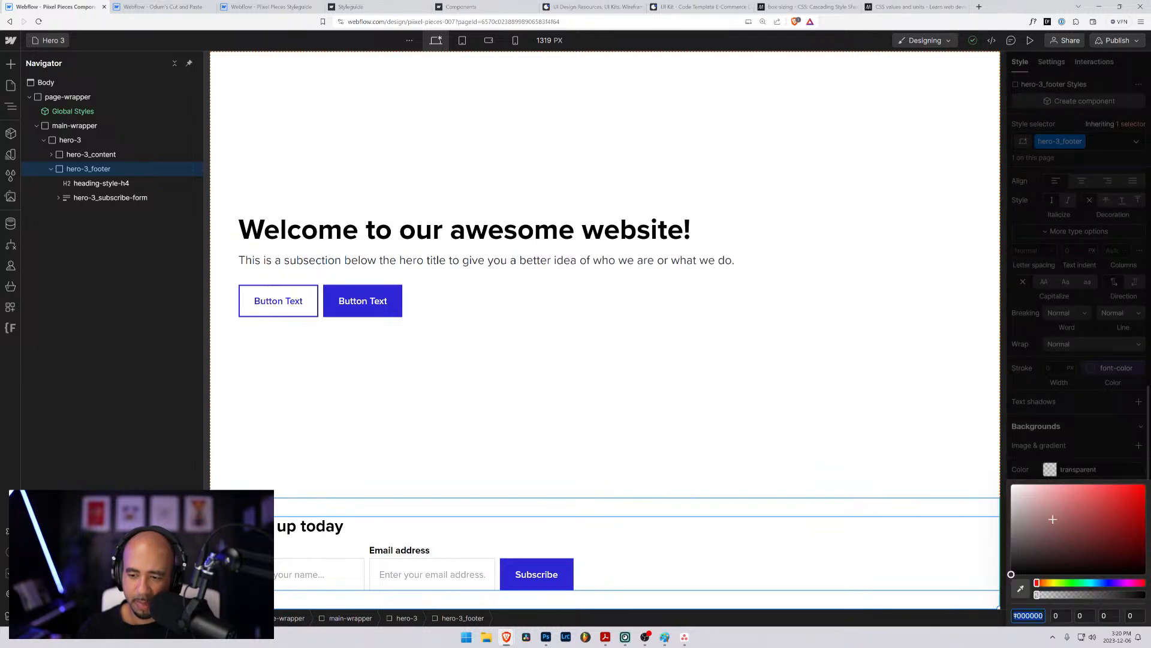
click(1077, 507)
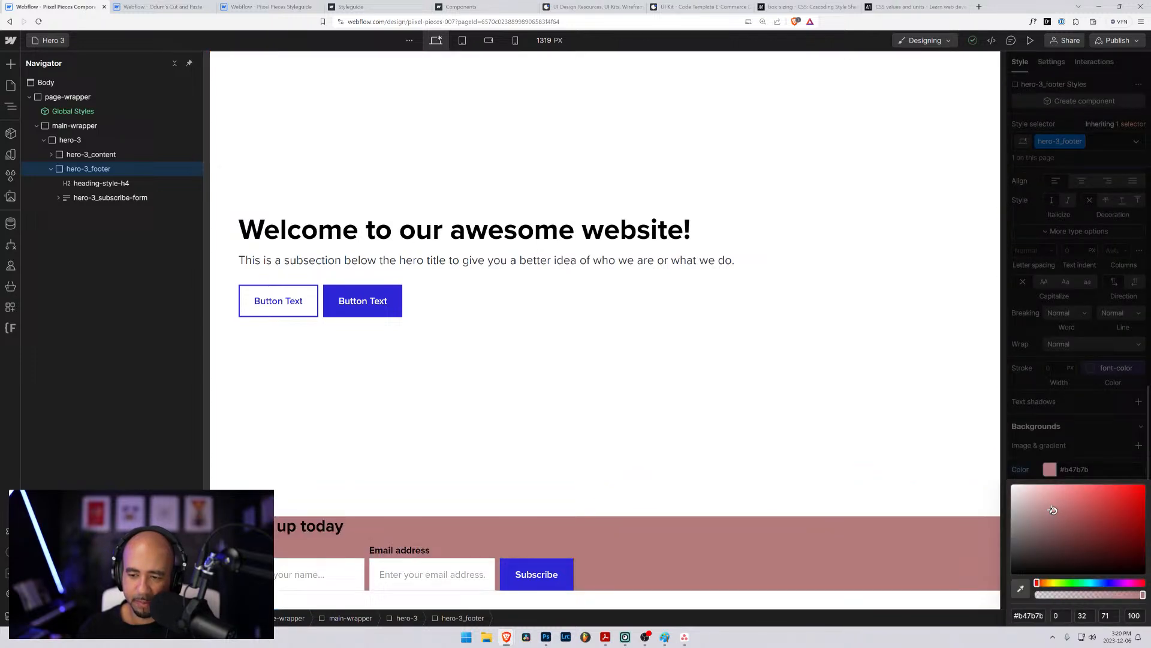
click(939, 411)
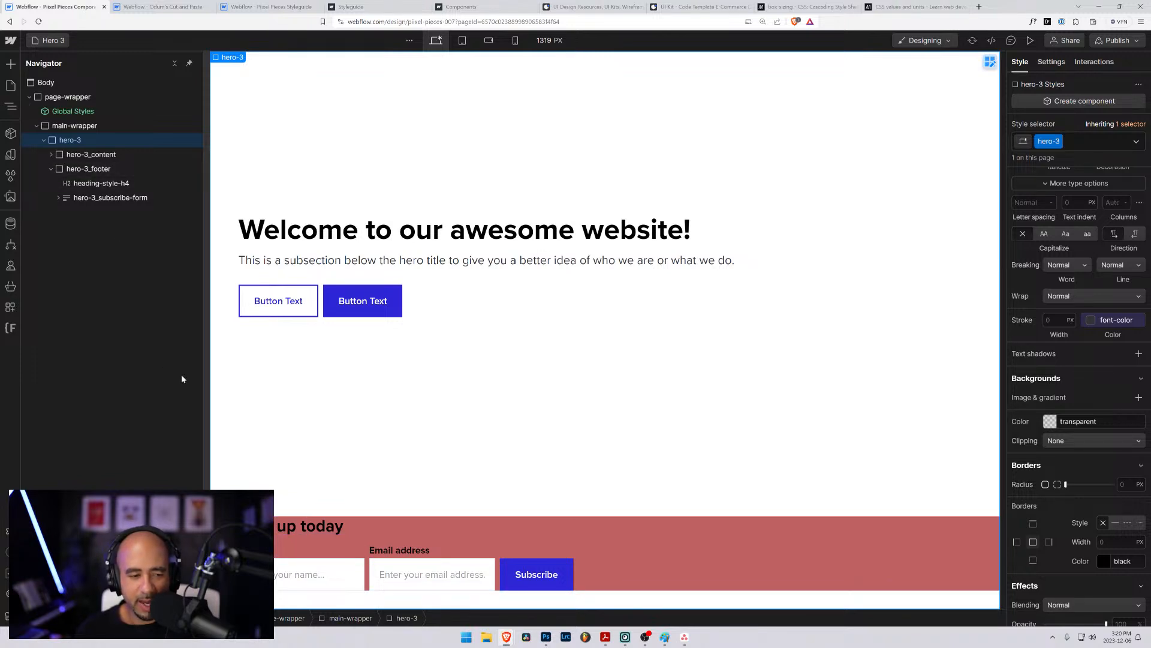
- Add a div block inside hero-3_footer and nest the heading and hero-3_subscribe-form in it
click(88, 171)
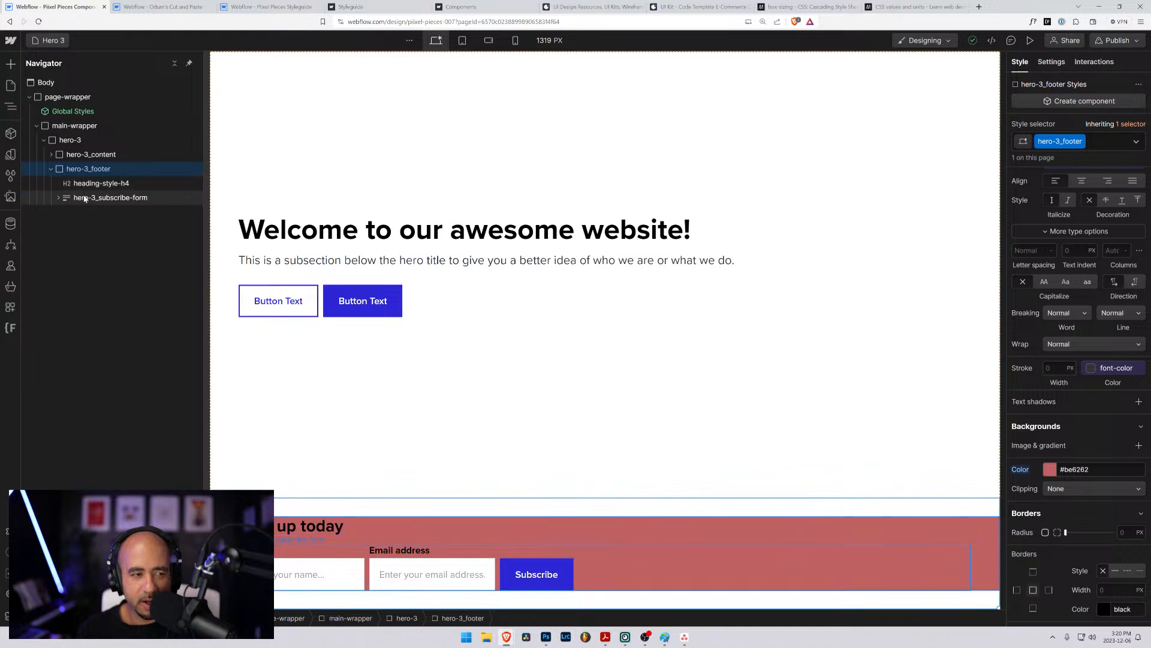
click(86, 194)
click(87, 187)
click(85, 195)
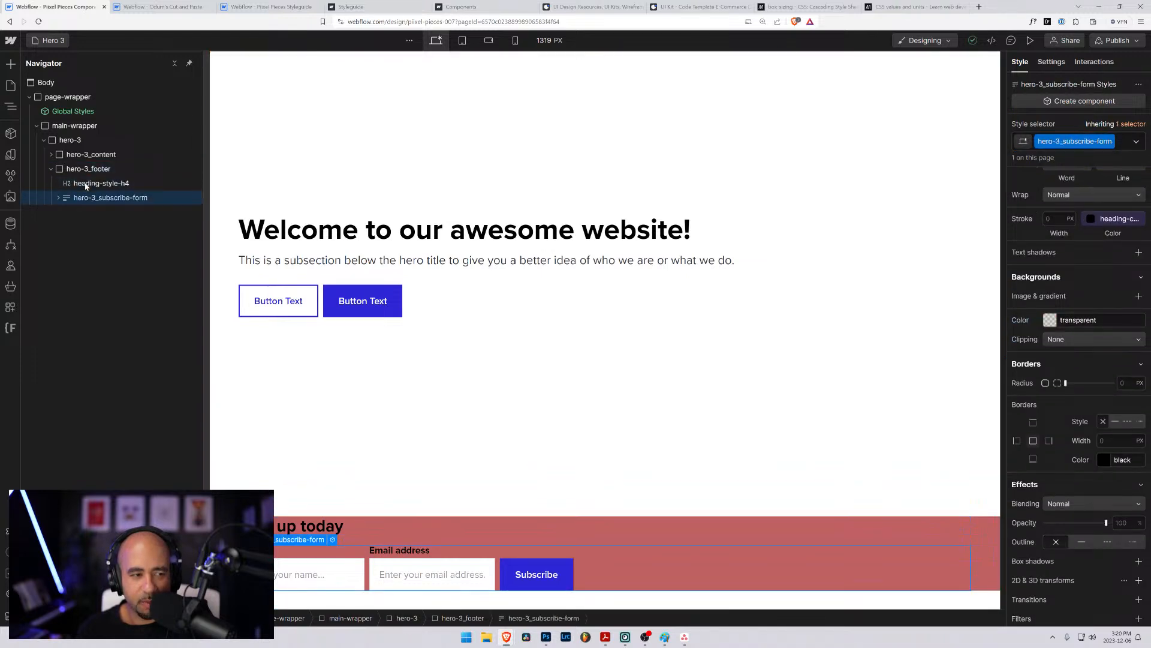
click(84, 186)
click(85, 196)
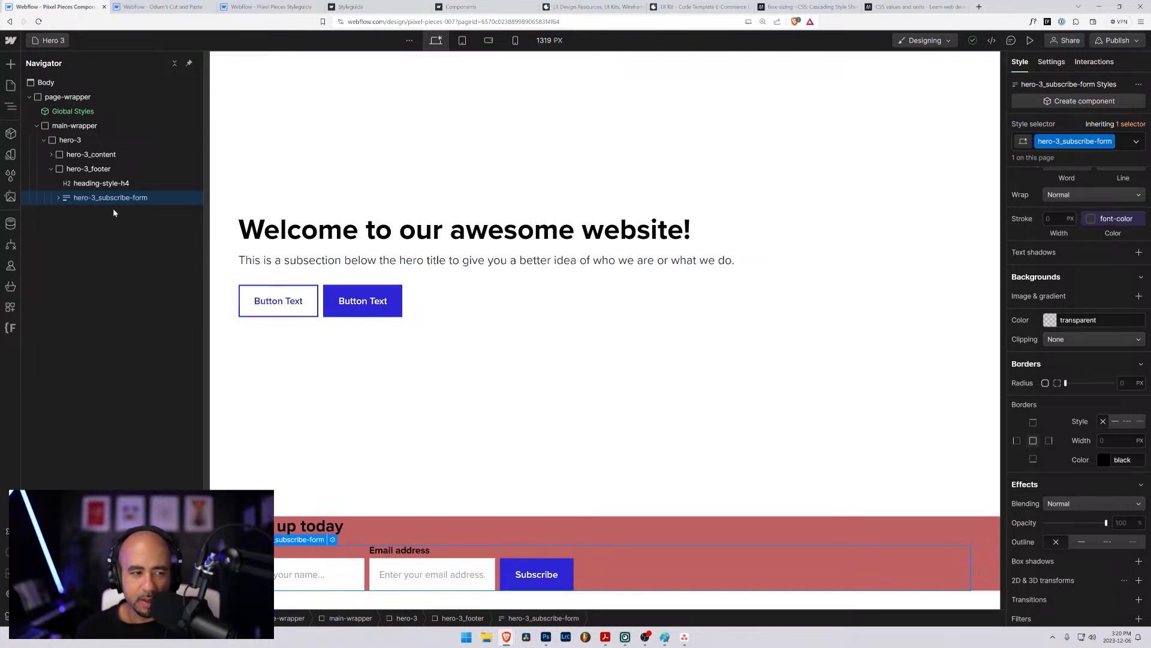
click(89, 171)
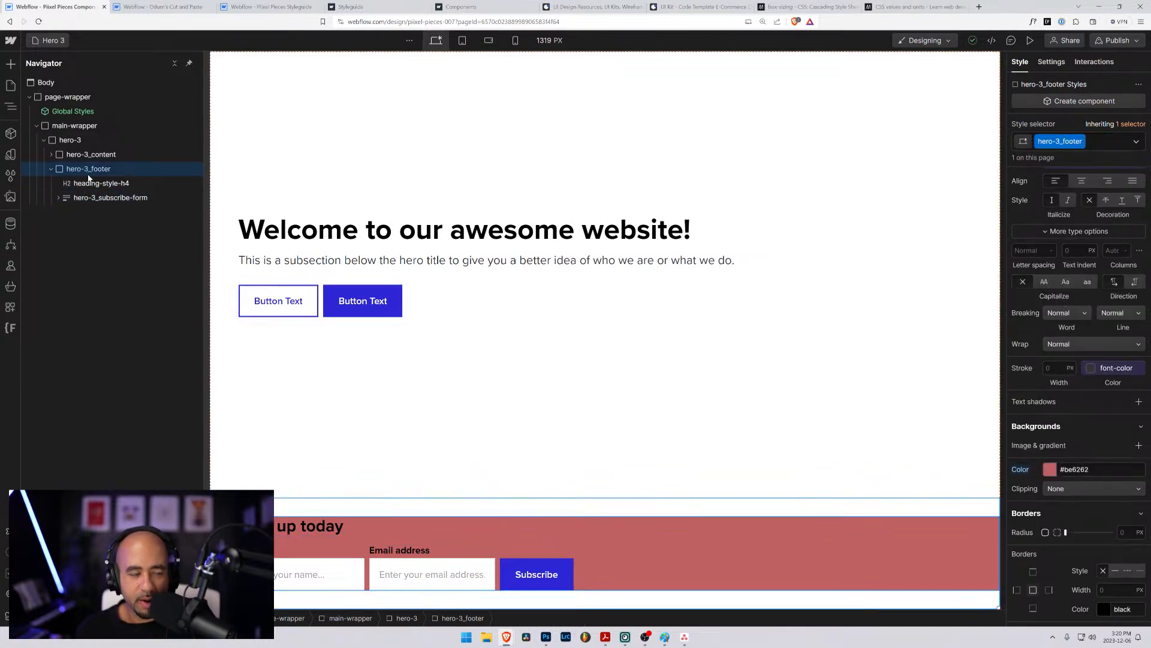
key(ctrl+e)
text(div)
key(Return)
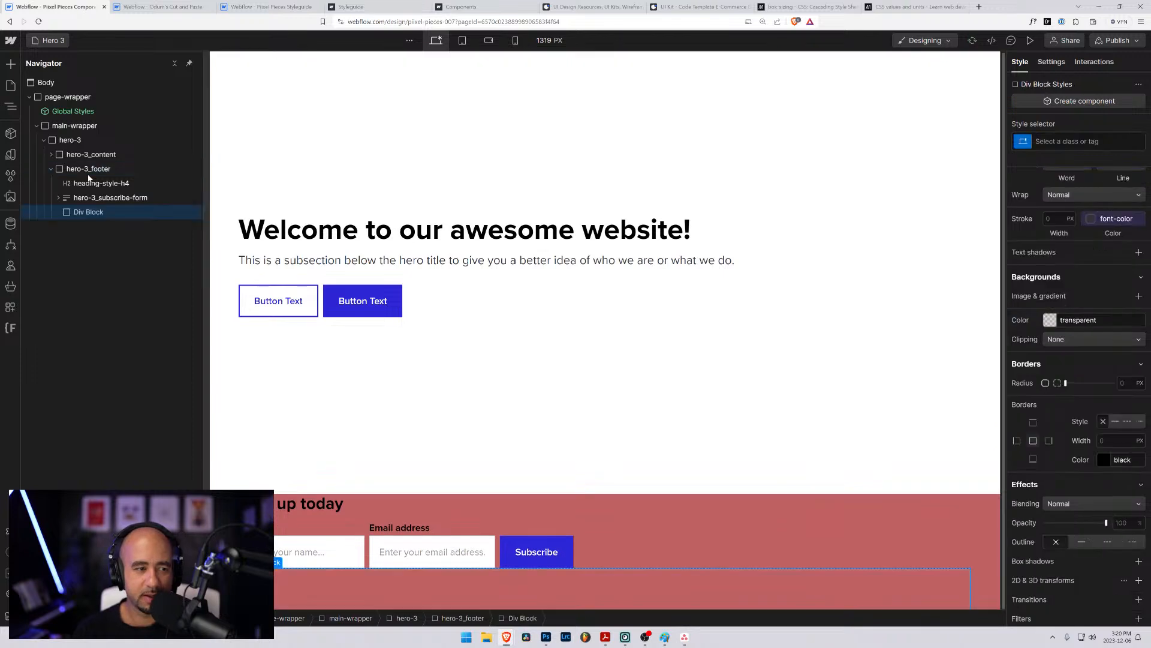
mouse_move(70, 214)
mouse_down()
mouse_move(71, 184)
mouse_move(81, 197)
mouse_up()
click(88, 183)
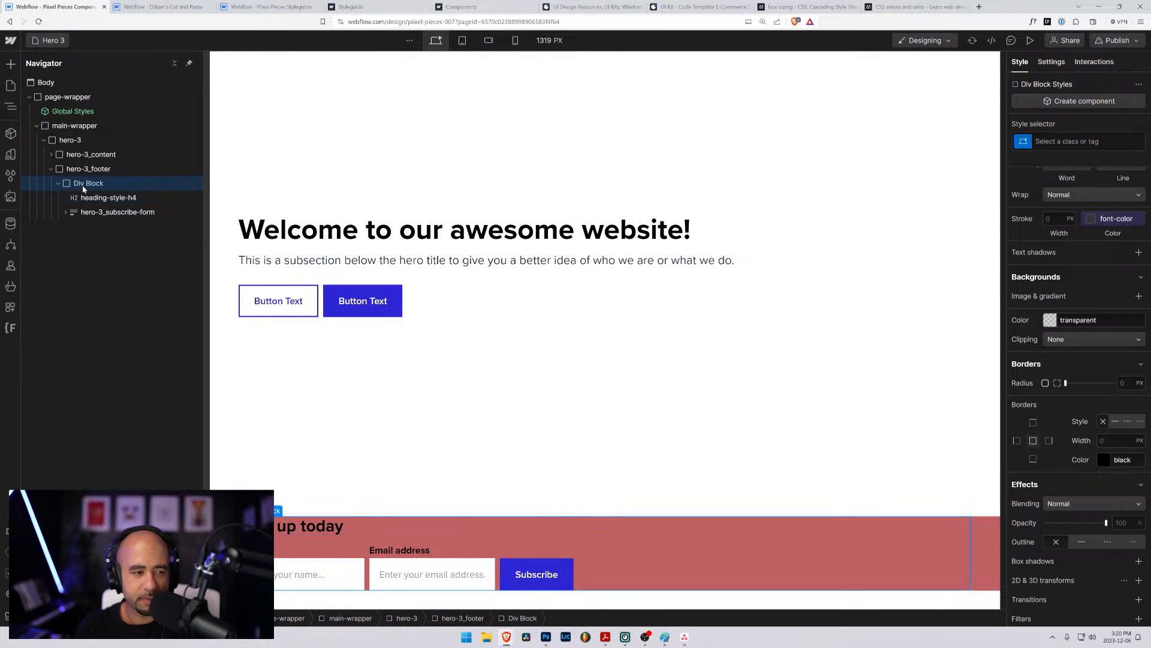
- Set the width and height of the new div block in hero-3_footer to 100%
scroll(1041, 273, up, 6)
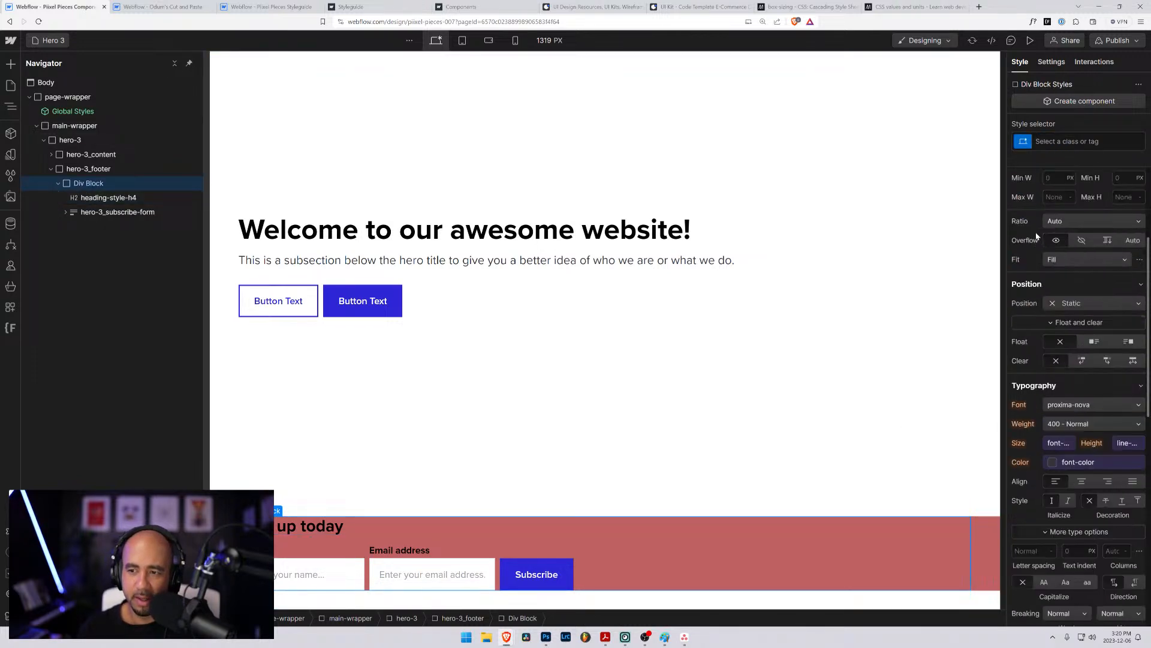
click(1048, 337)
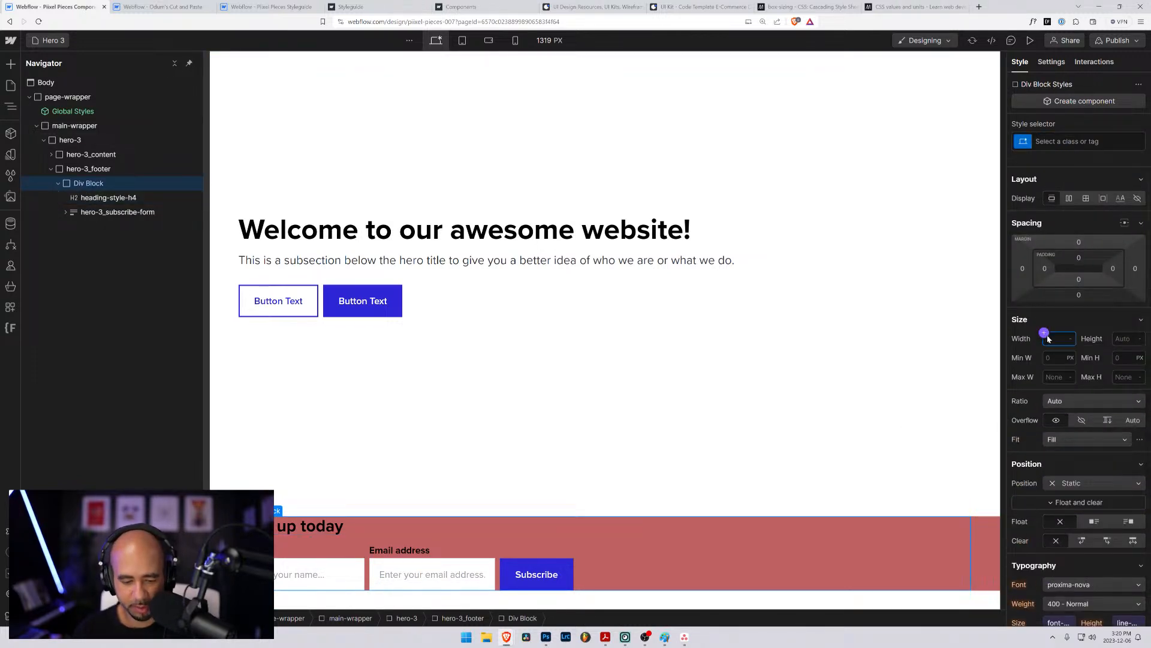
text(100%)
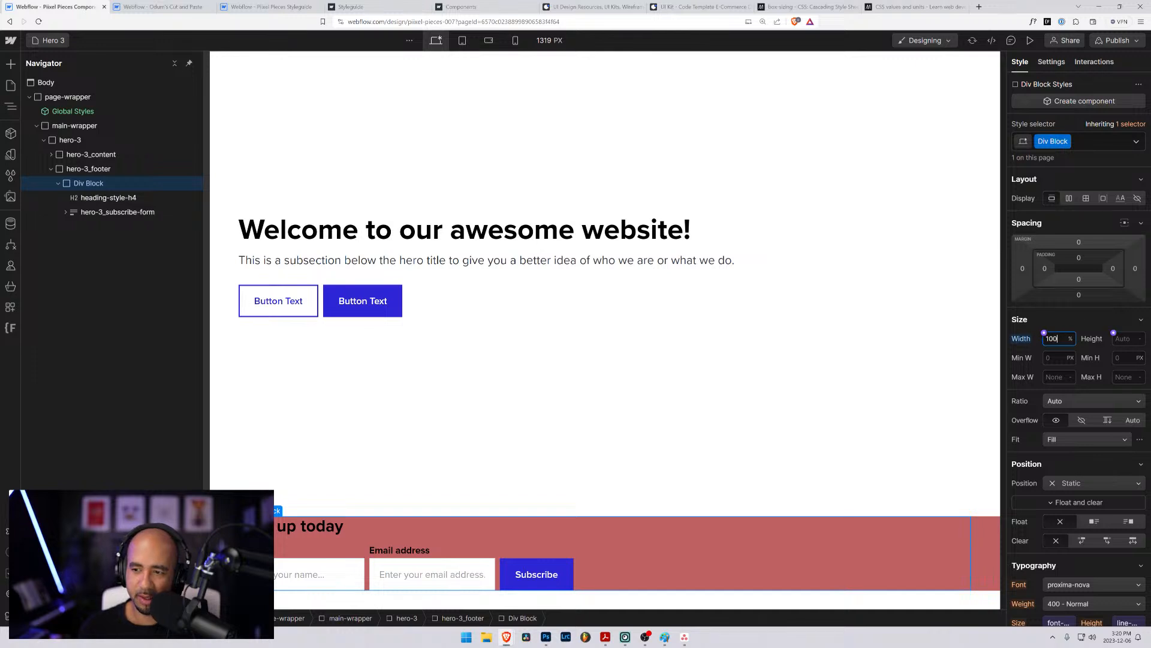
key(Tab)
text(100)
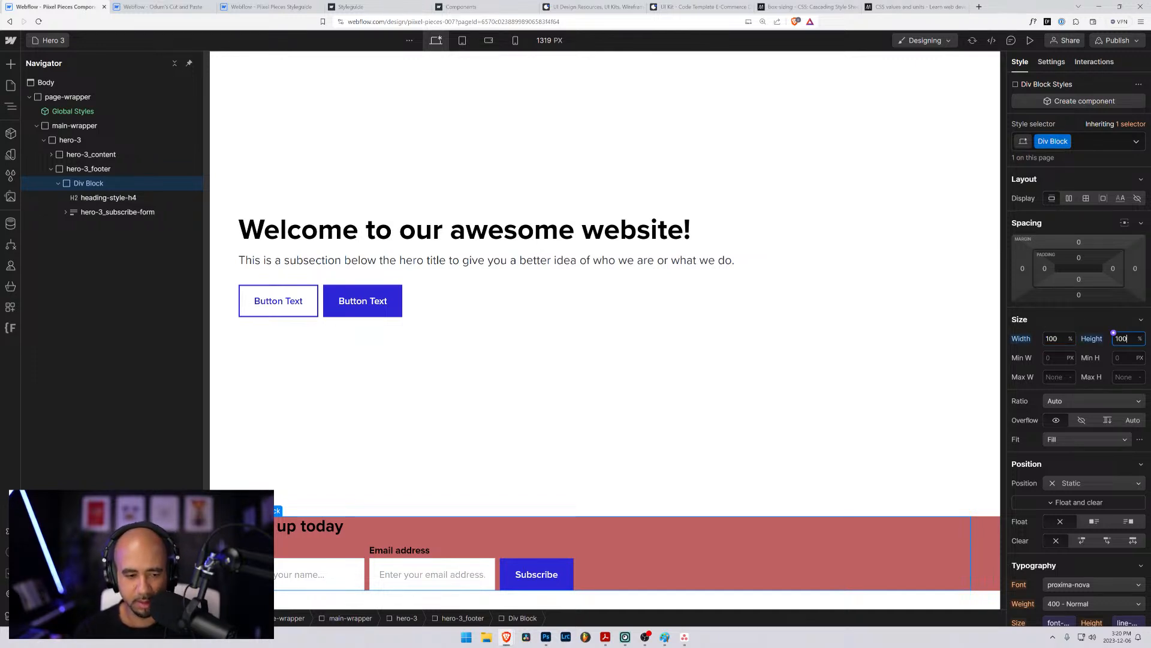
click(99, 198)
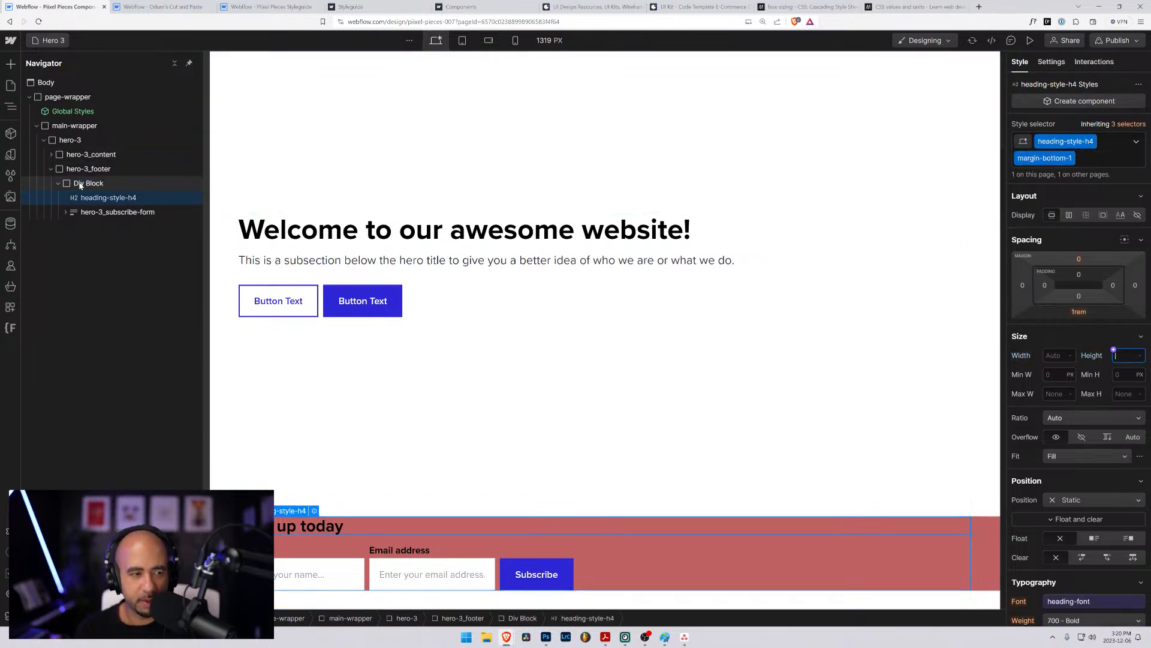
click(80, 186)
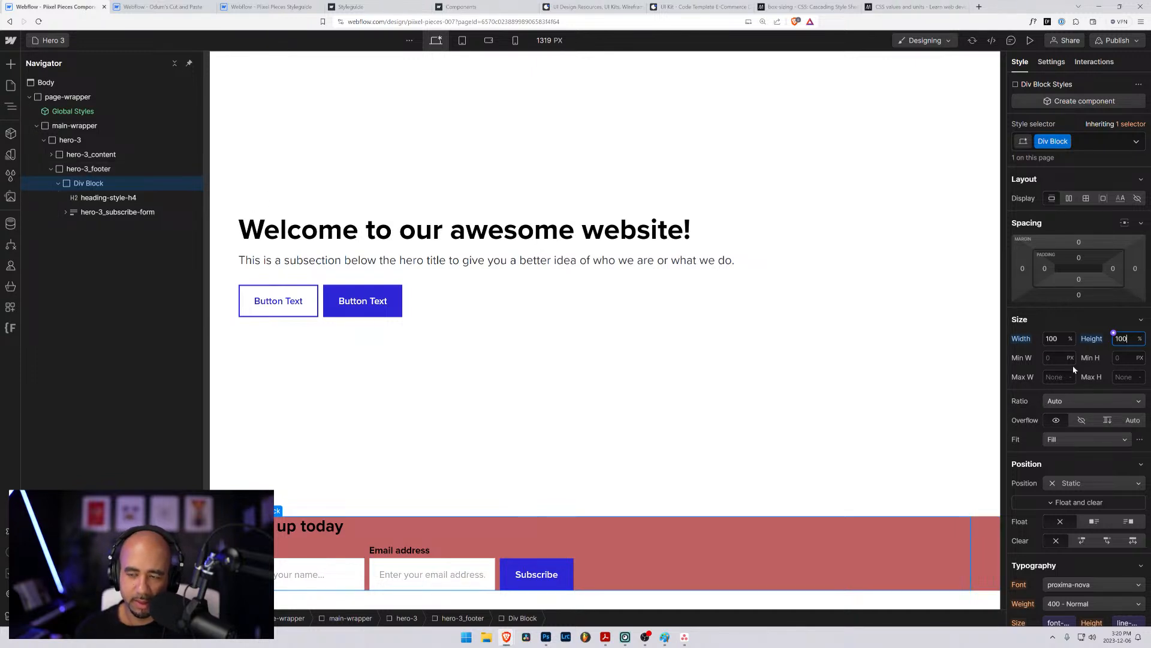
- Reset the background color of hero-3_footer
scroll(1031, 415, down, 2)
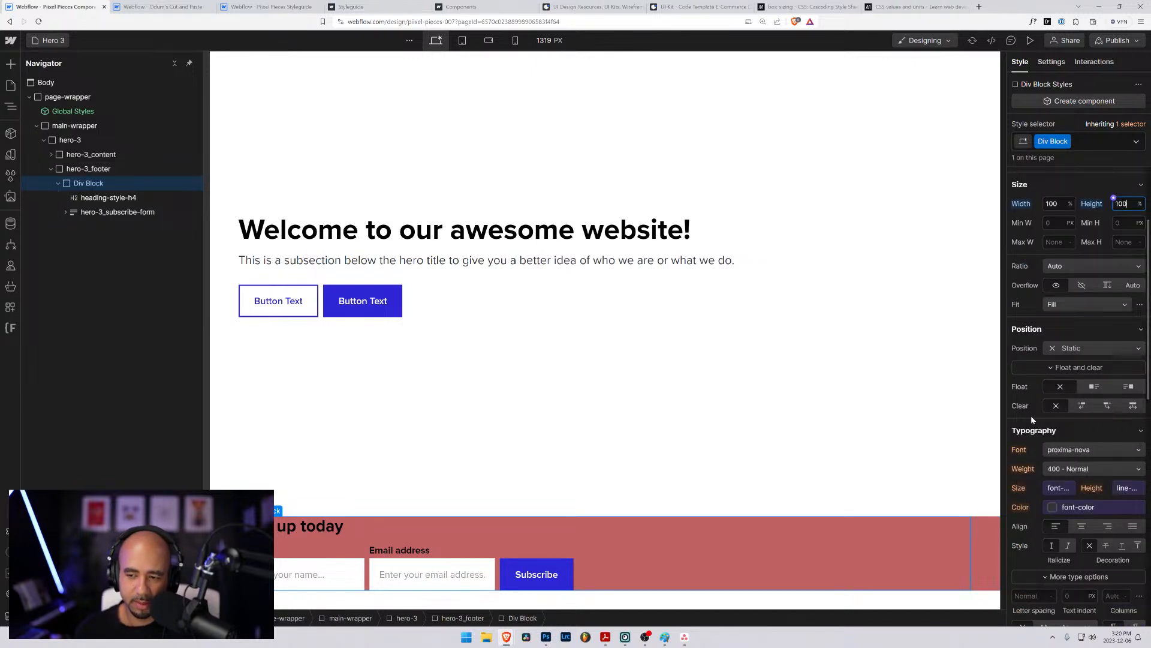
click(80, 170)
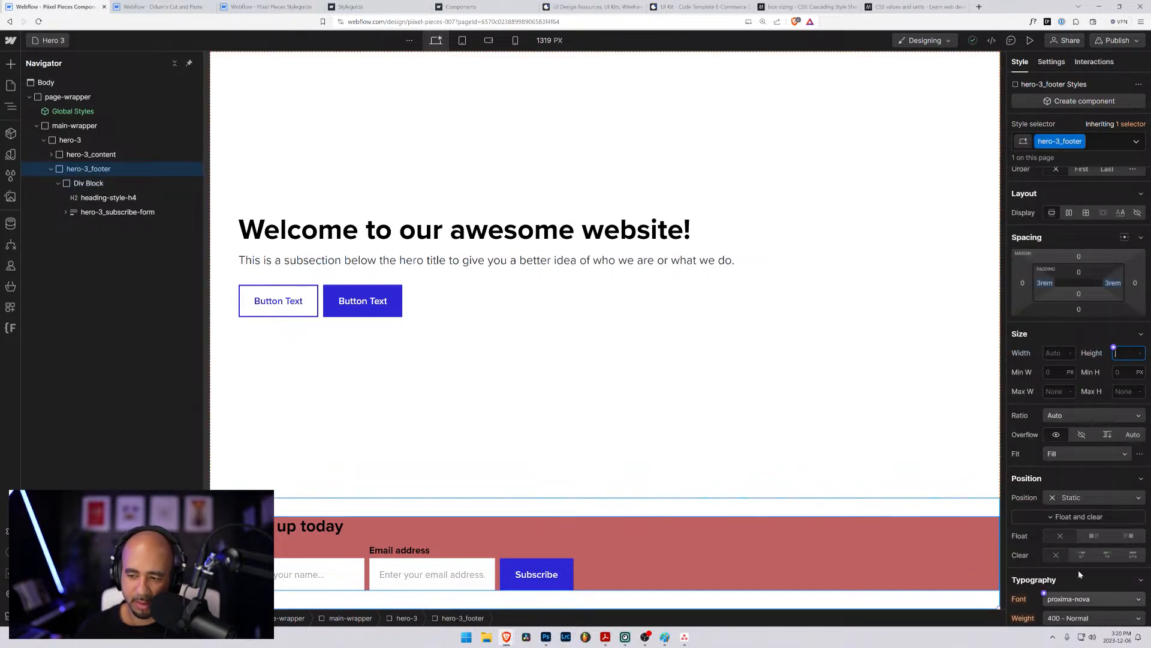
scroll(1085, 498, down, 1)
scroll(1085, 497, down, 6)
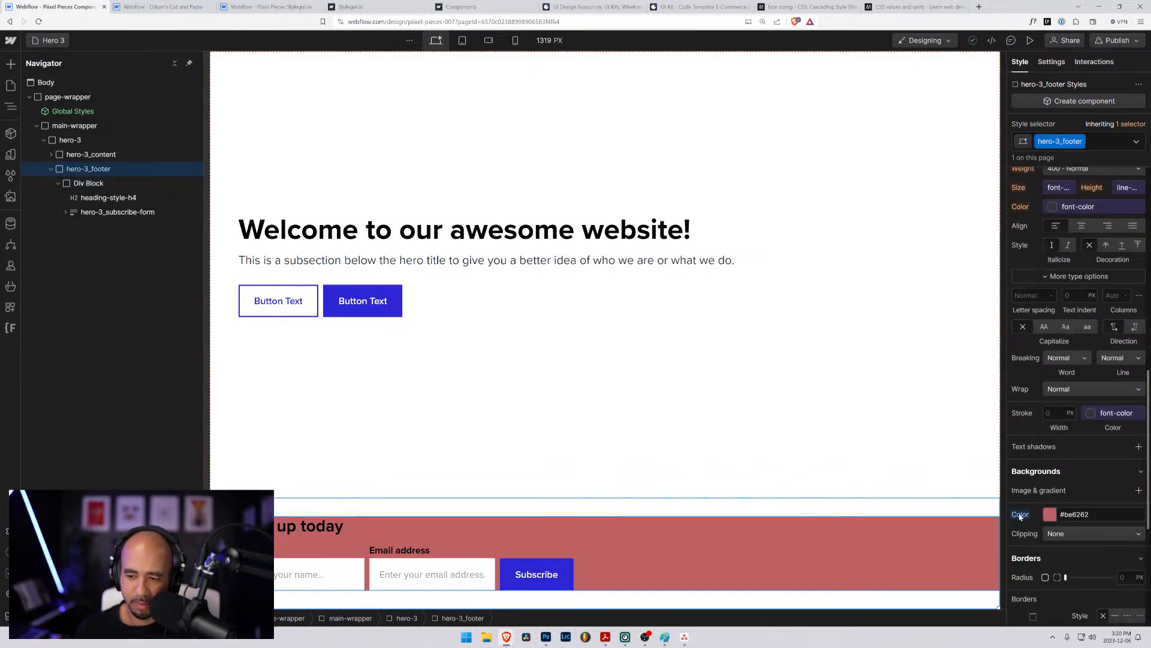
alt+click(1022, 515)
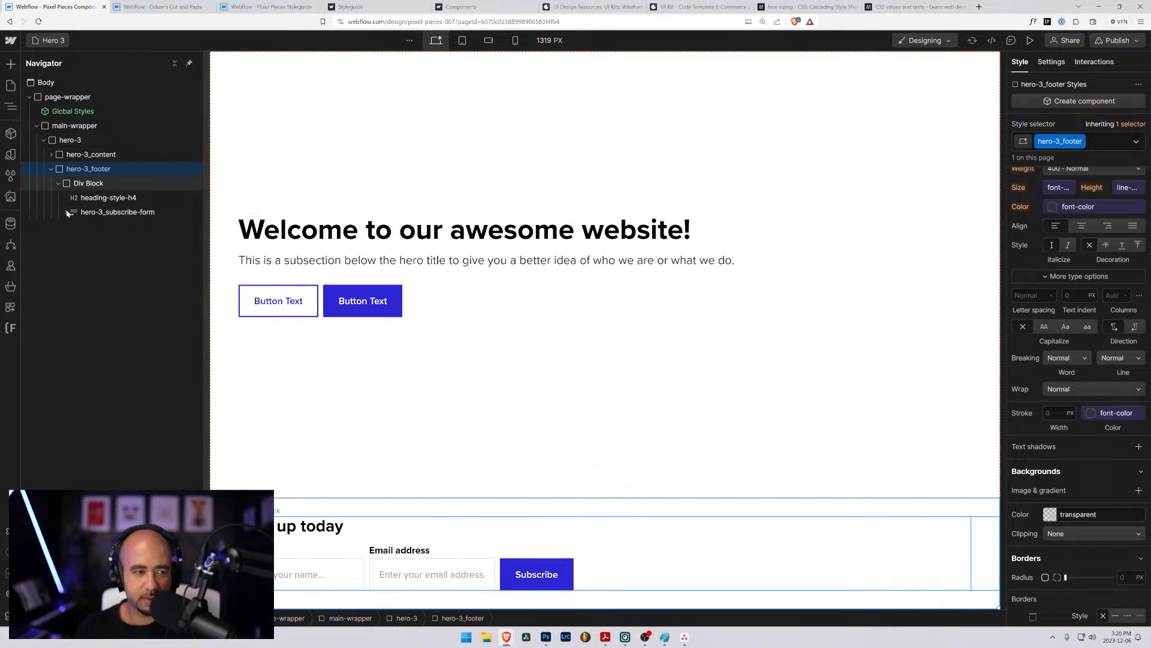
click(74, 185)
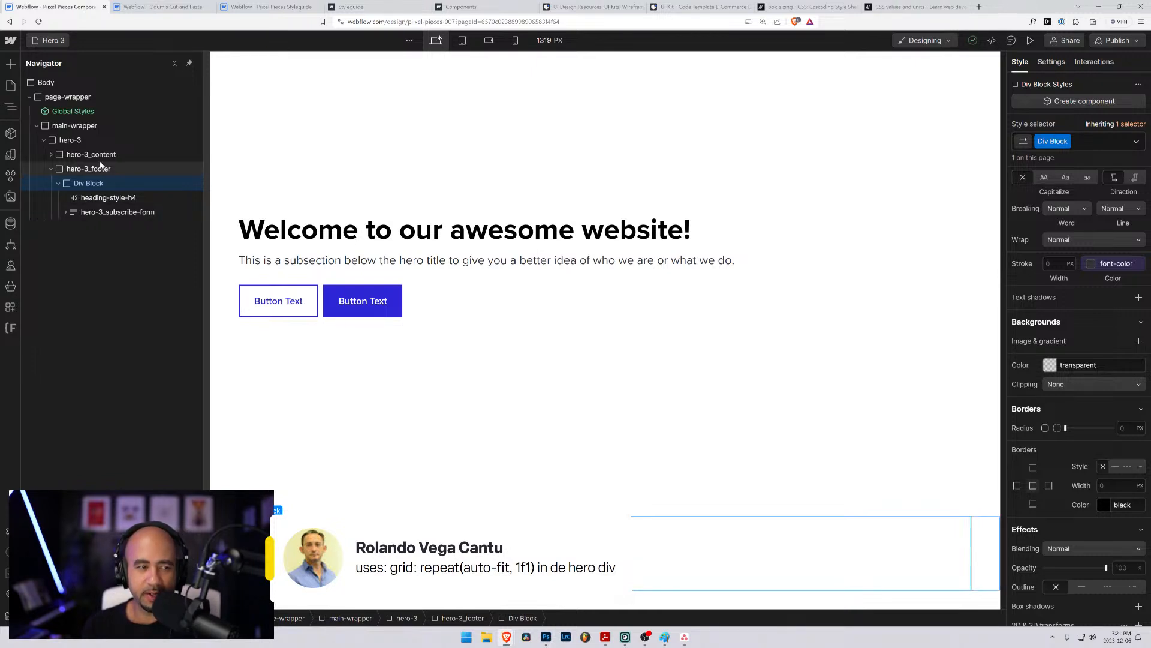
click(71, 140)
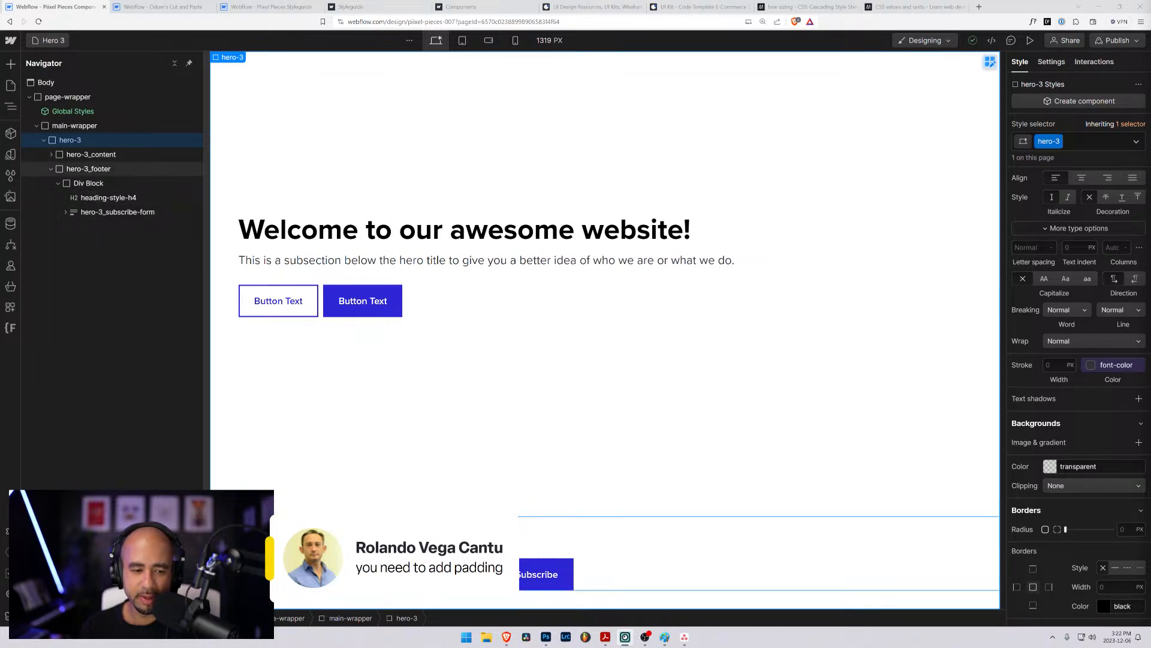
click(84, 169)
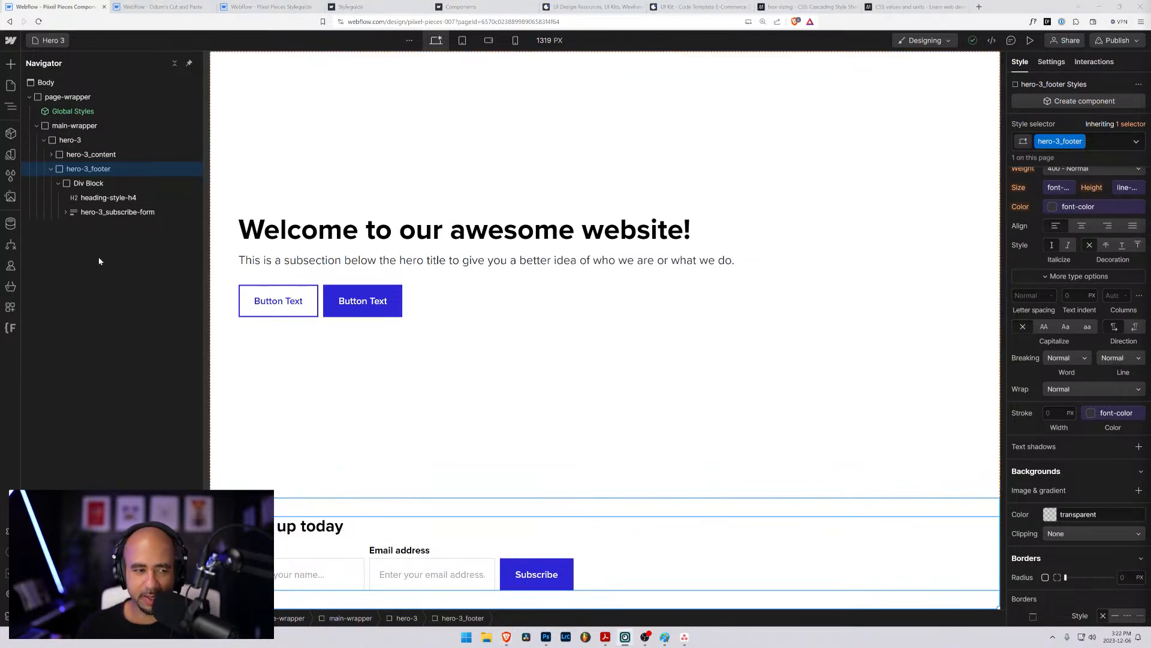
- Set the position of hero-3_footer to Relative
click(80, 184)
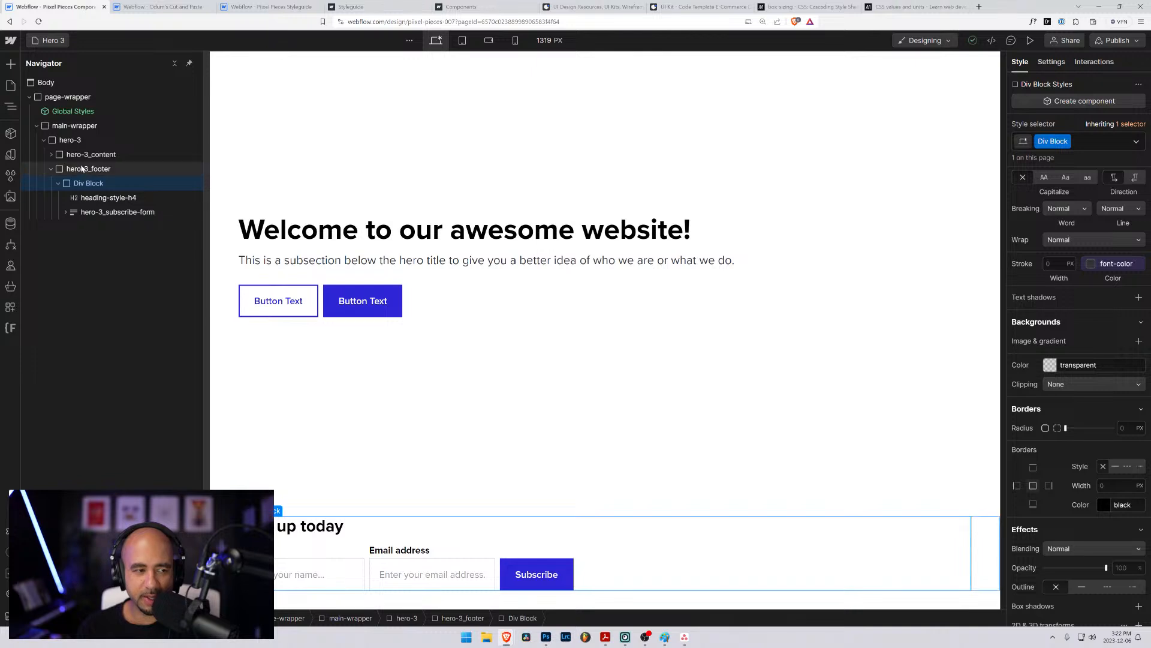
click(82, 170)
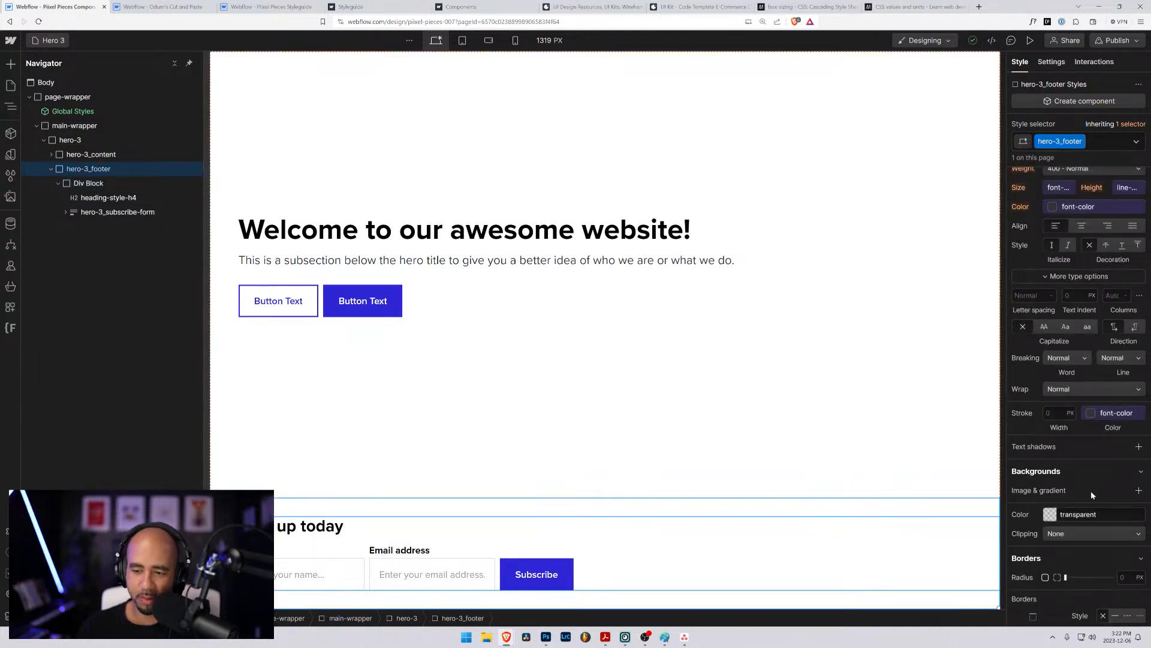
scroll(1083, 497, down, 1)
scroll(1067, 318, up, 7)
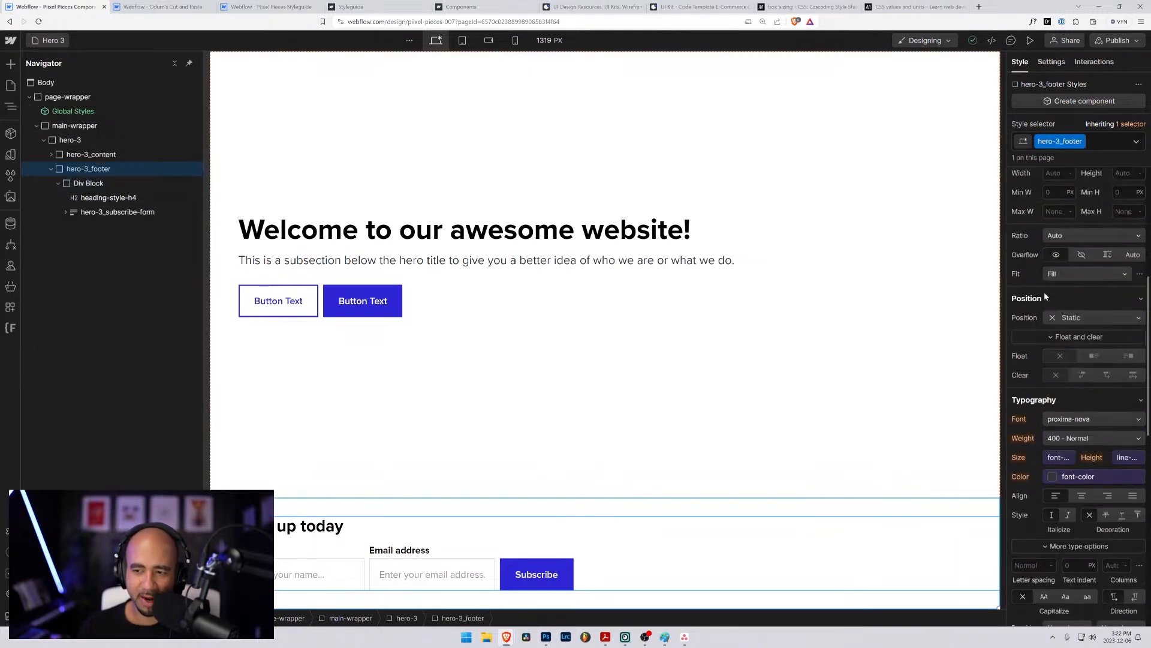
scroll(1067, 318, up, 2)
click(1074, 407)
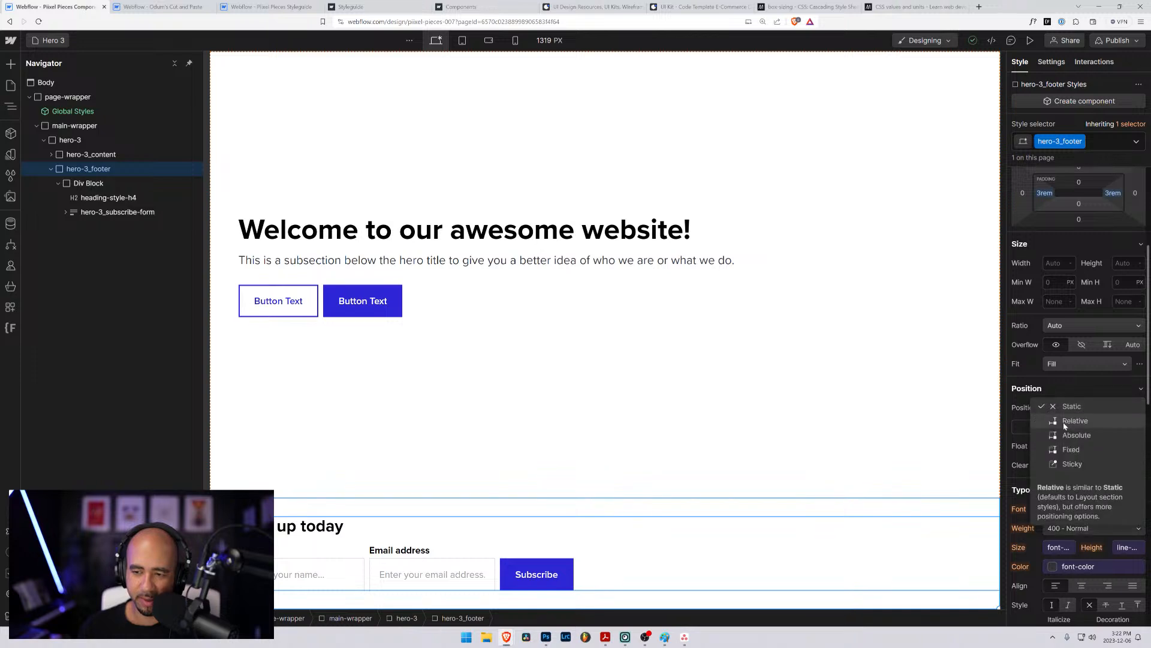
key(Escape)
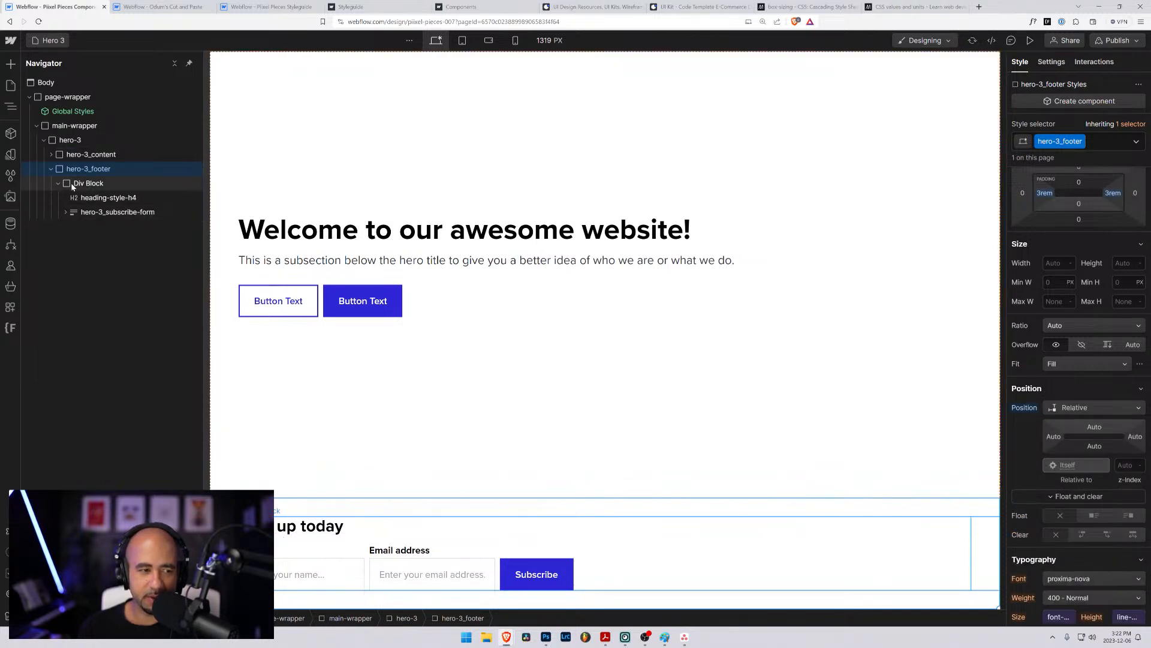
- Reset the width and height of the div block inside hero-3_footer to Auto
click(87, 183)
scroll(1077, 367, down, 3)
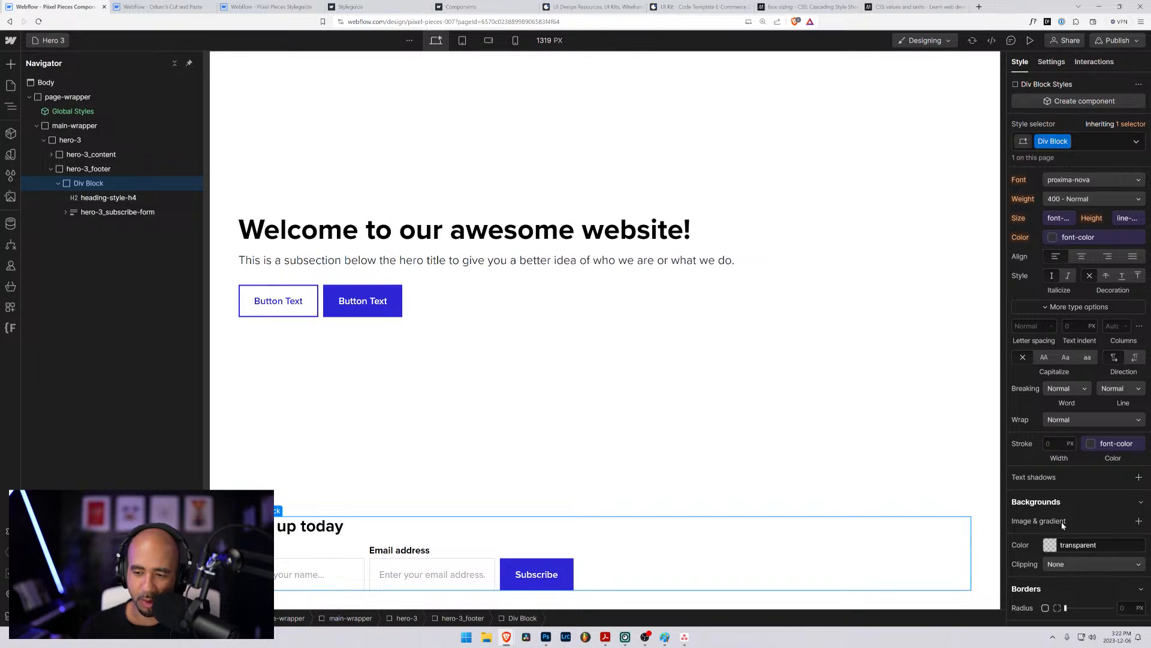
scroll(1067, 430, up, 6)
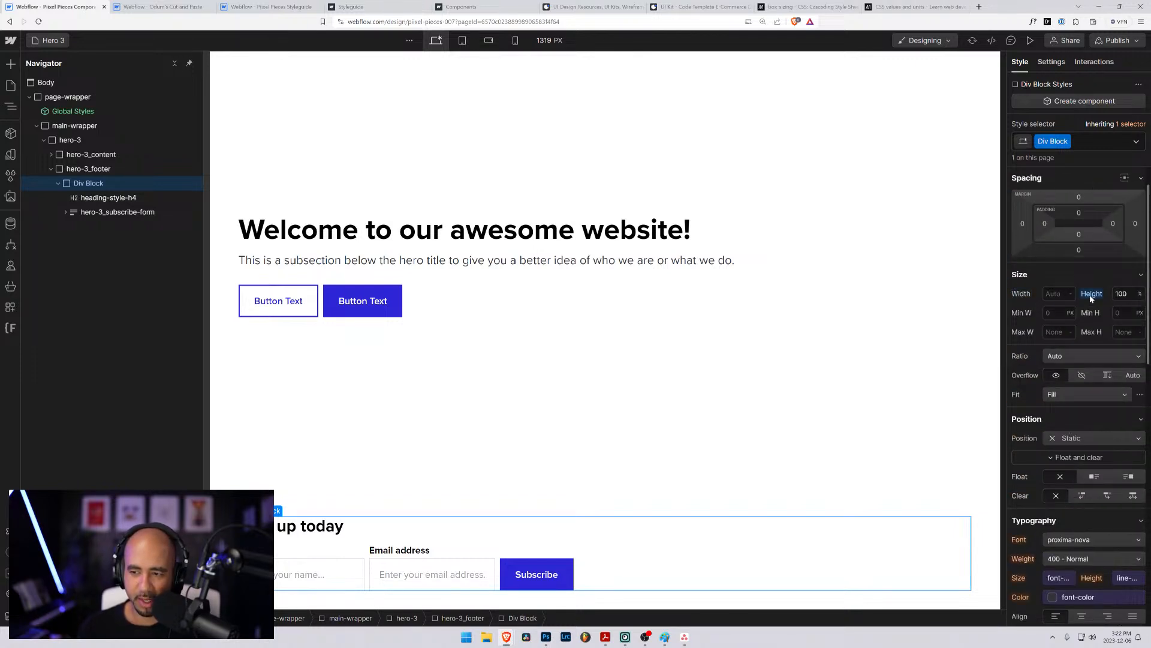
scroll(1062, 439, down, 5)
scroll(1061, 440, down, 5)
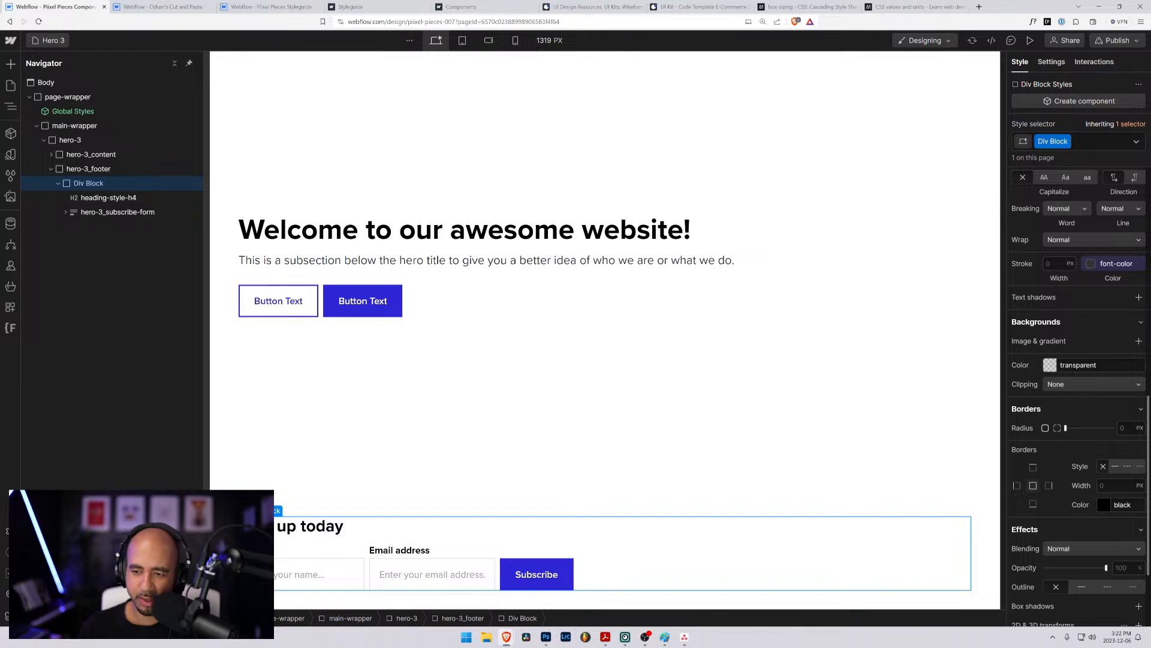
scroll(1048, 533, down, 2)
scroll(1048, 533, up, 6)
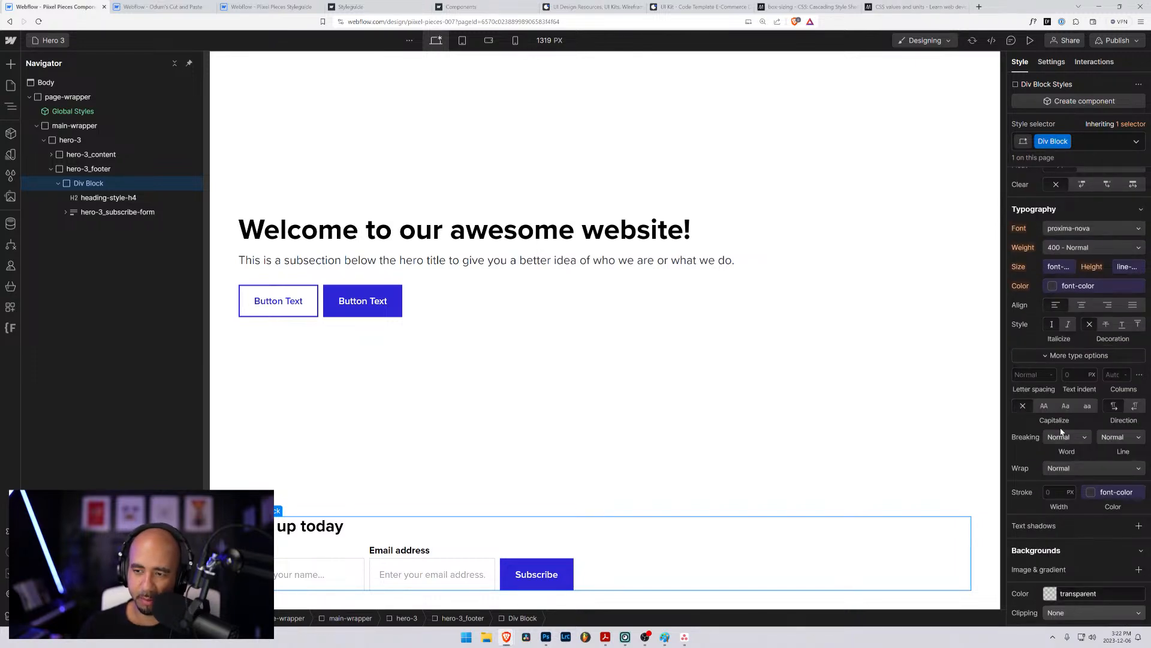
scroll(1045, 501, down, 1)
scroll(1045, 510, up, 6)
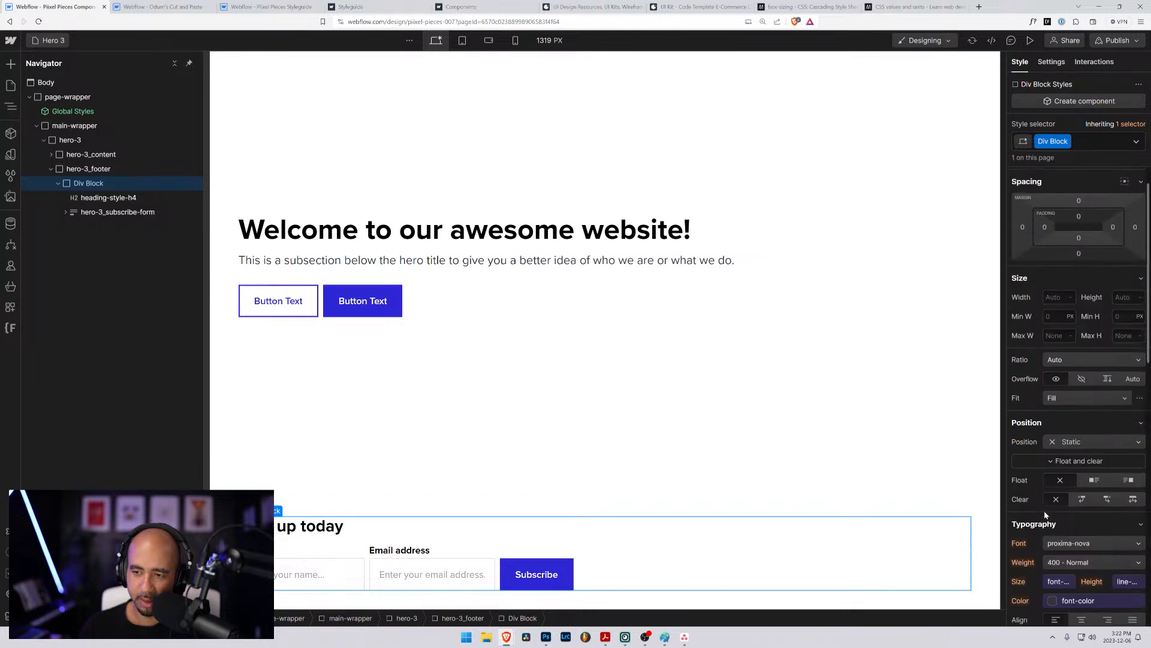
- Set the div block's position to Absolute with the full-cover preset, 0% on all sides relative to hero-3_footer
click(1088, 442)
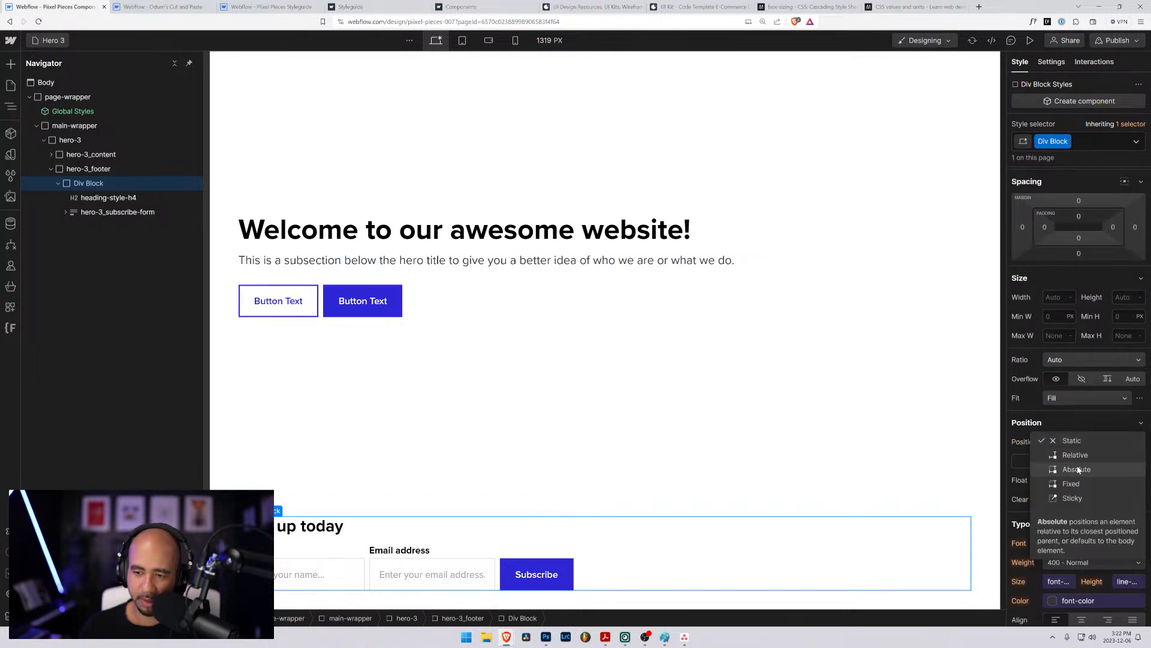
click(1078, 469)
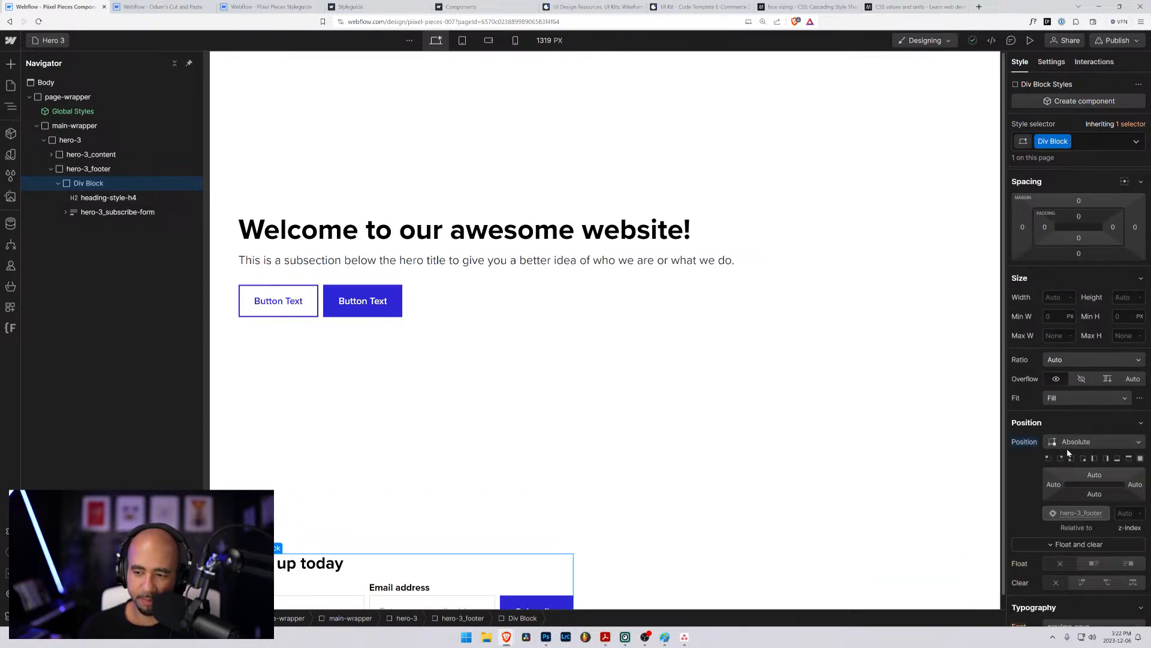
click(1069, 444)
click(1071, 426)
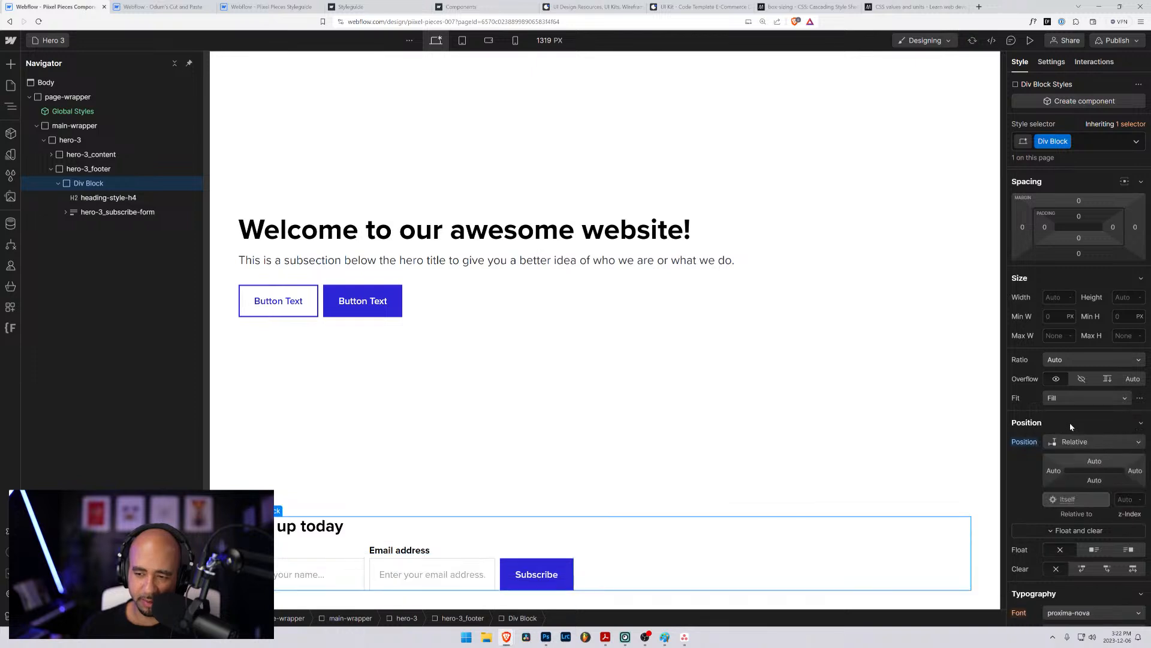
click(1063, 443)
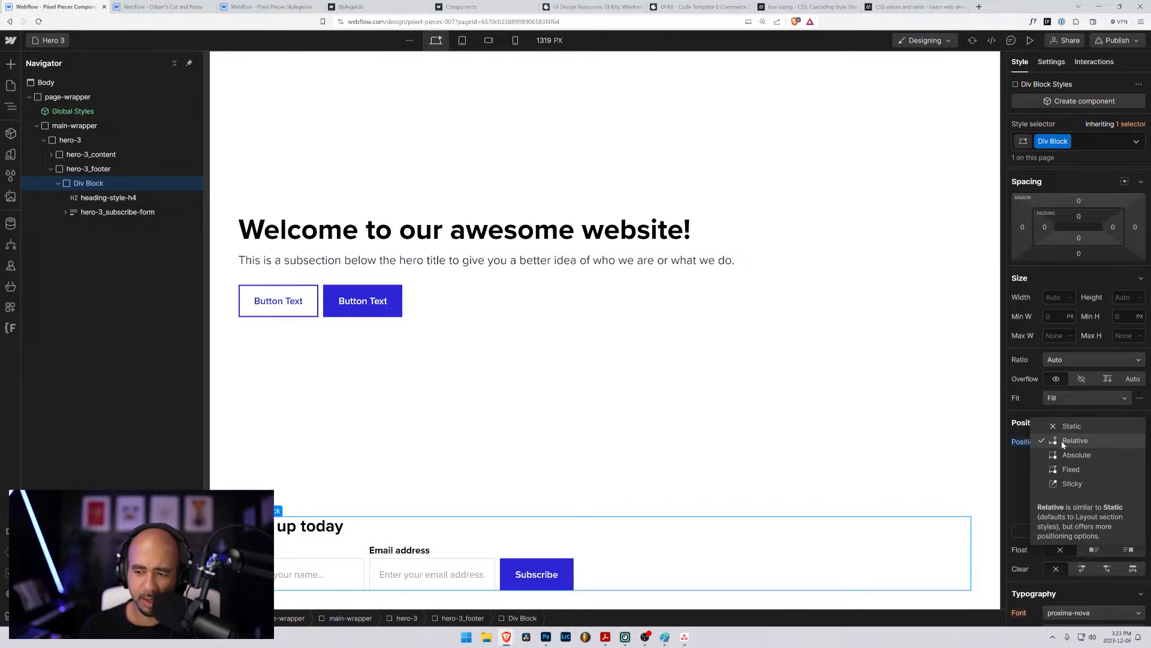
click(1066, 457)
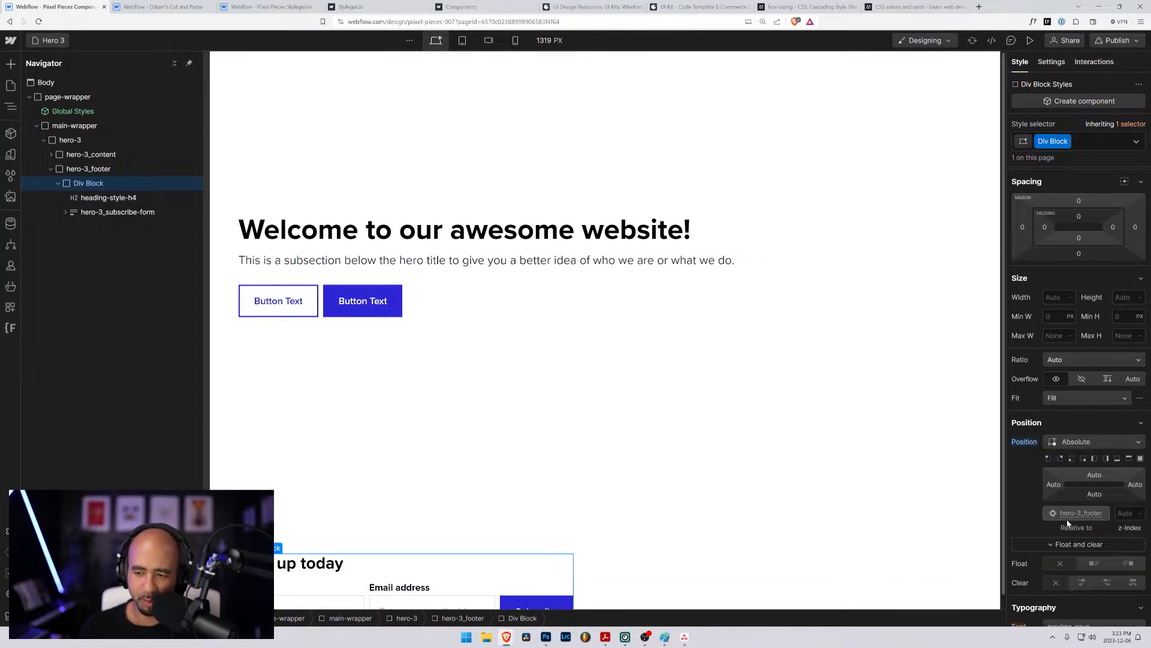
click(1141, 459)
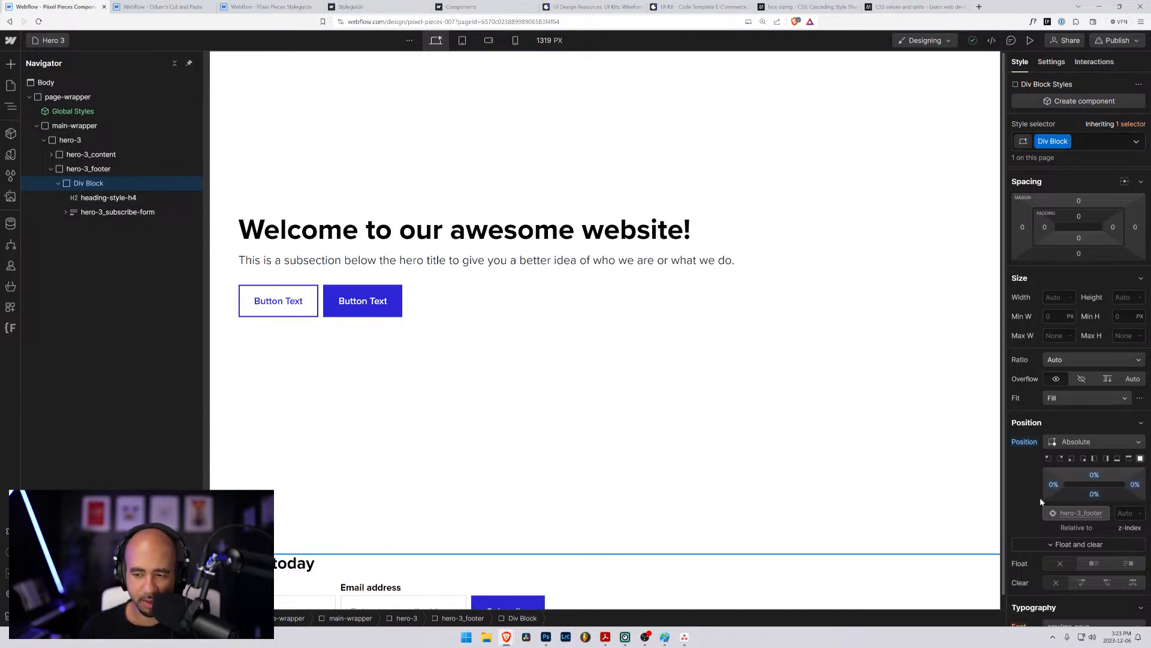
- Move the heading and hero-3_subscribe-form out of the div block, making all three direct children of hero-3_footer
scroll(509, 530, down, 1)
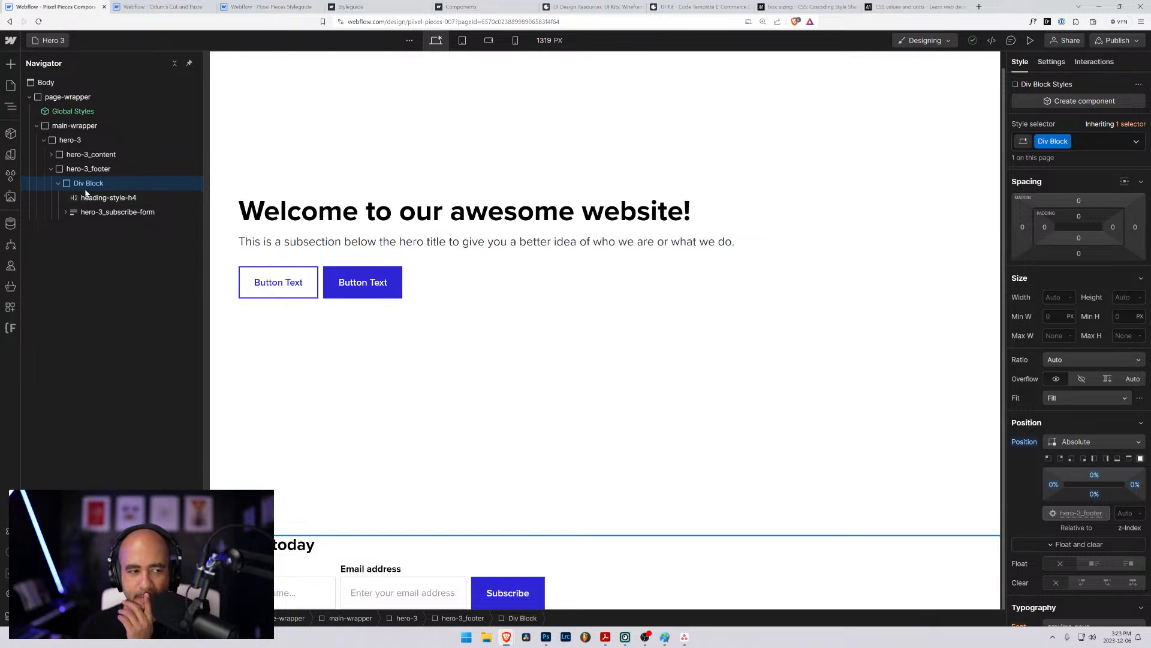
mouse_move(83, 176)
mouse_down()
mouse_move(81, 196)
mouse_move(73, 183)
mouse_up()
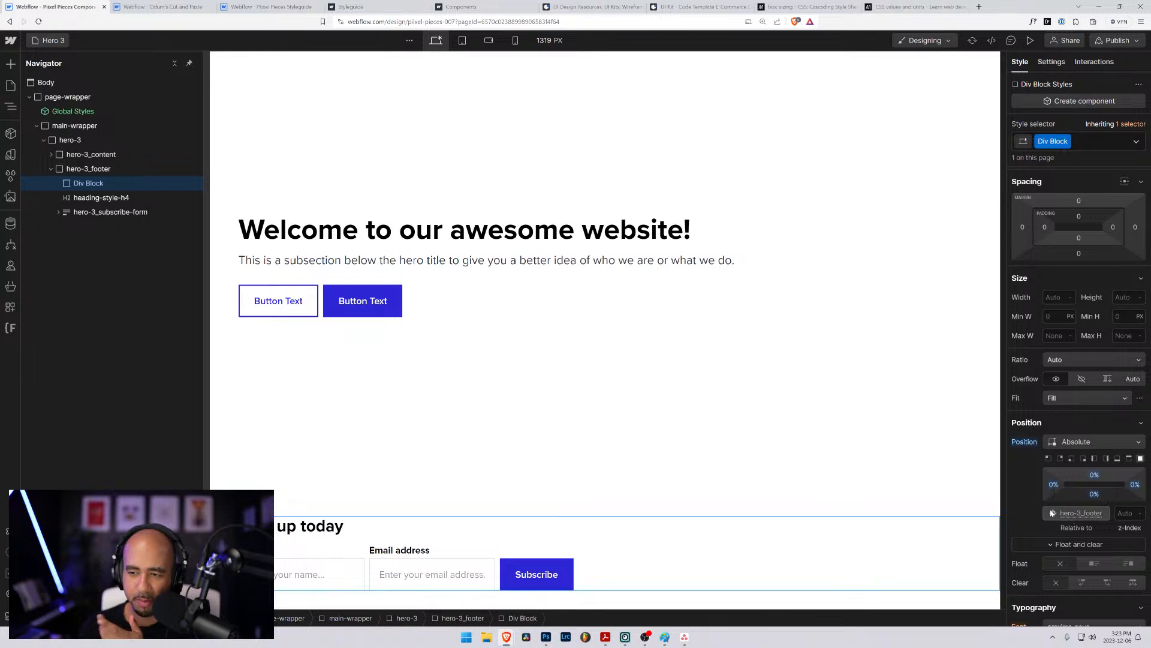
click(84, 168)
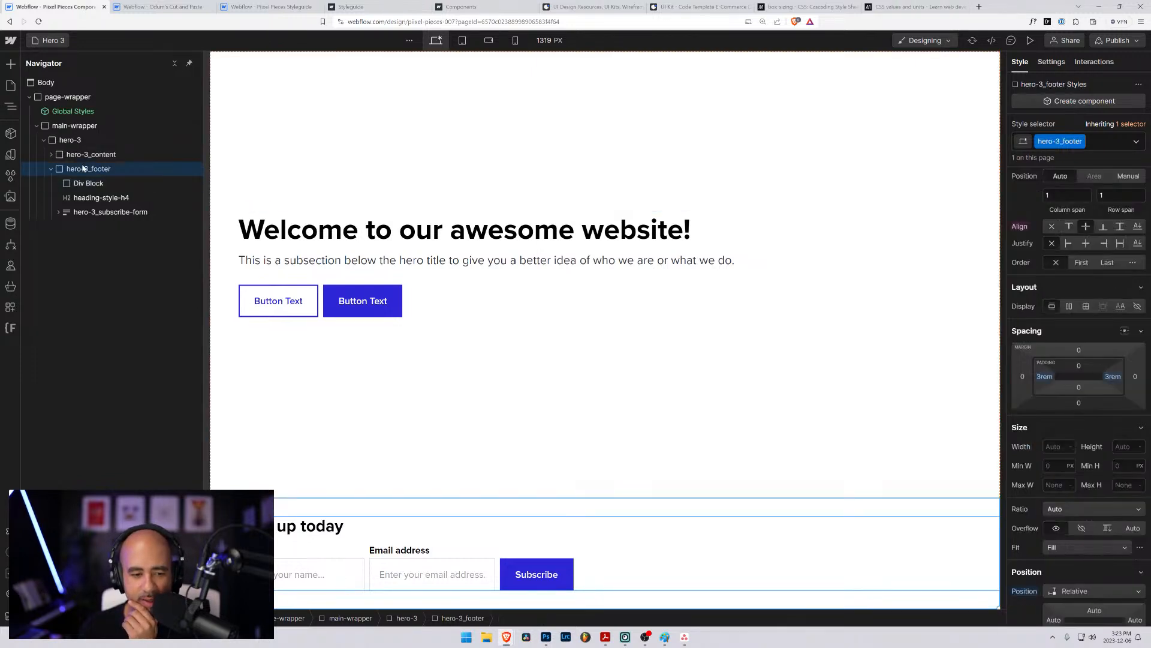
click(81, 184)
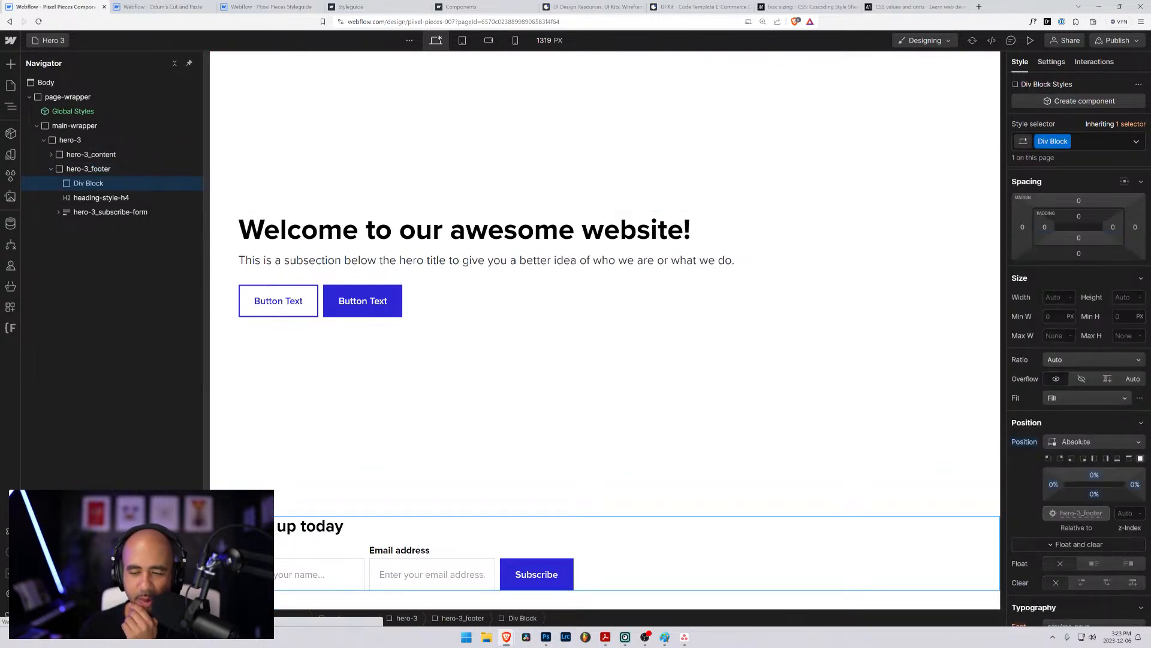
- Give the empty div block the background color #a54b4b and move it below hero-3_subscribe-form in hero-3_footer
scroll(1097, 506, down, 4)
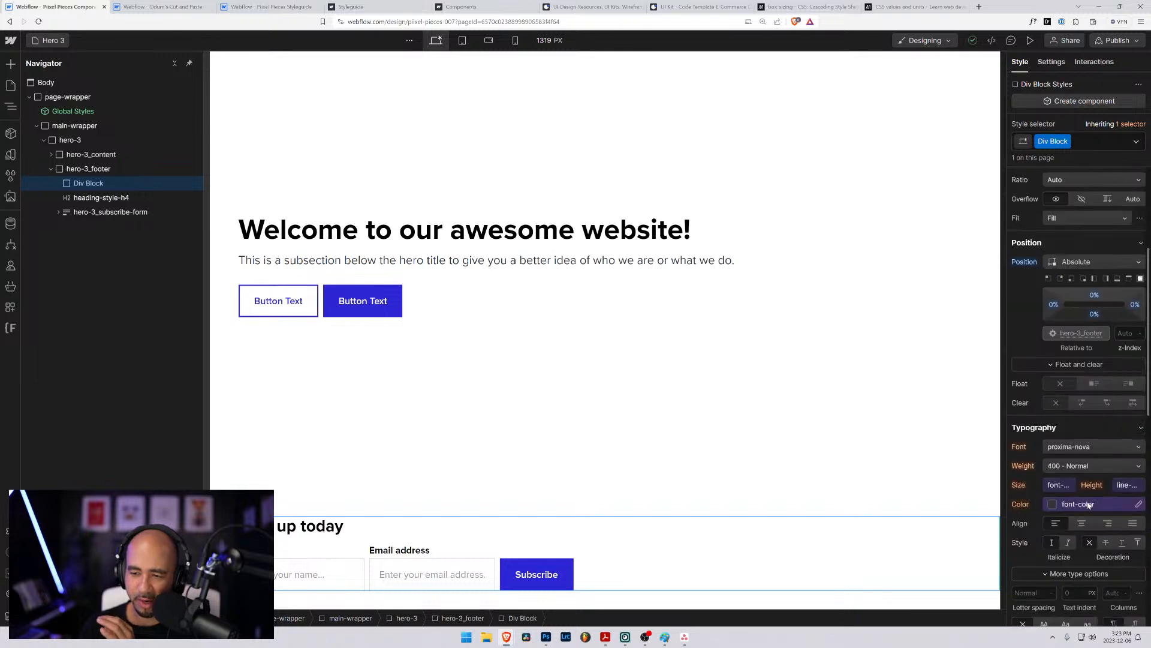
scroll(1089, 505, down, 4)
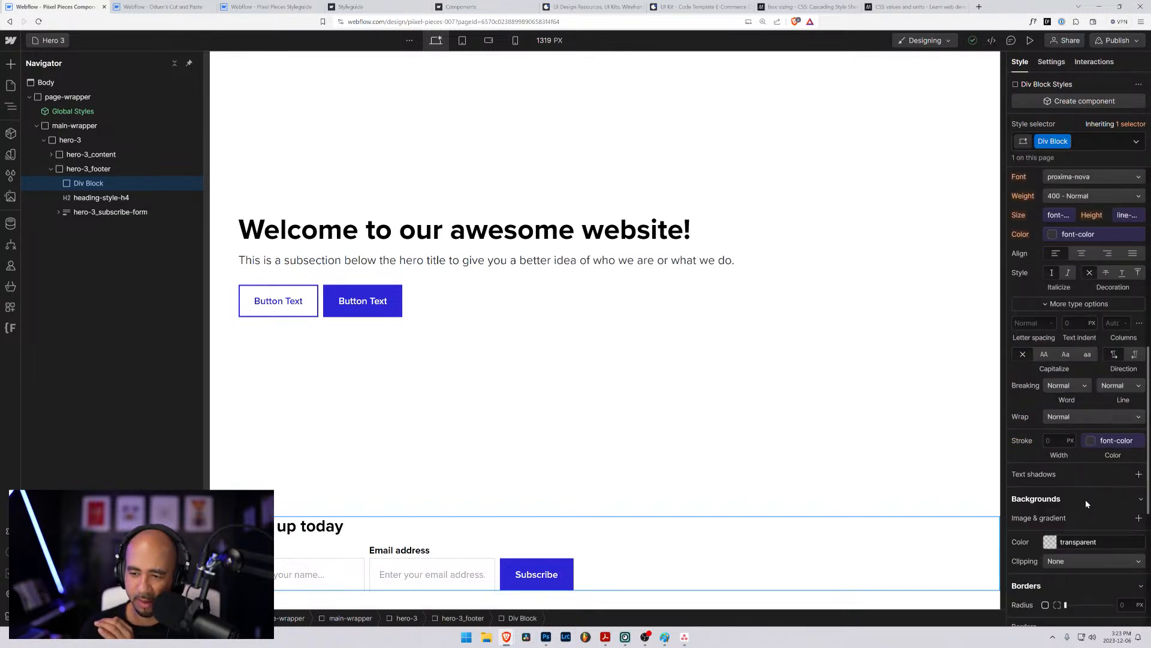
click(1050, 537)
drag(1049, 519, 1085, 521)
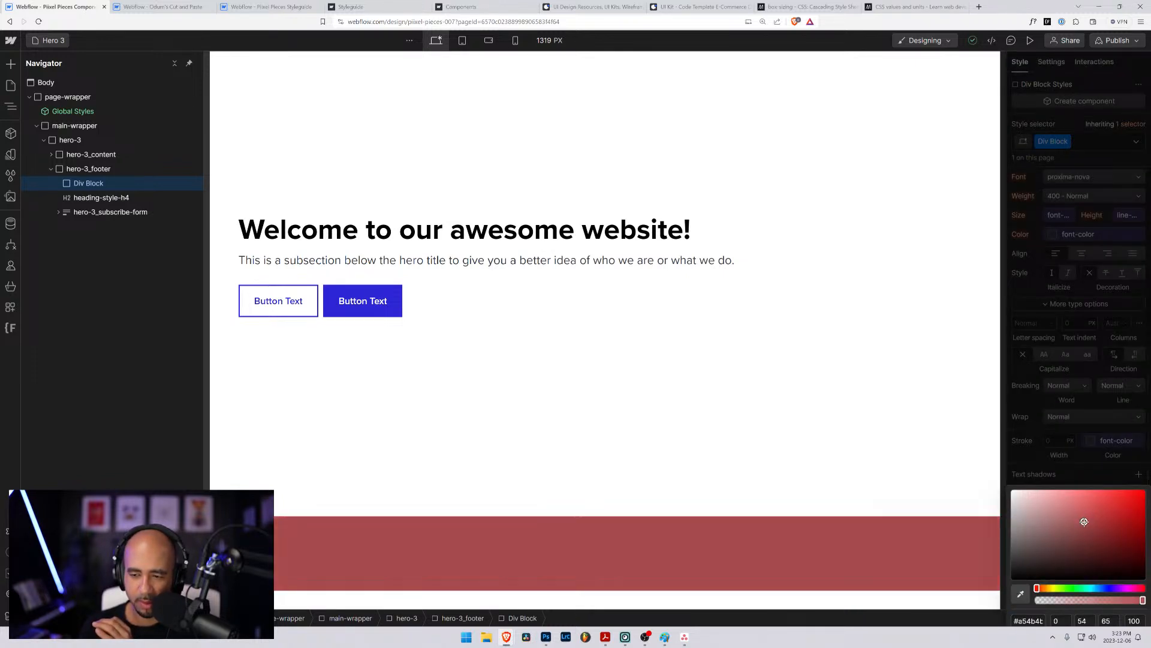
click(815, 377)
drag(64, 183, 63, 214)
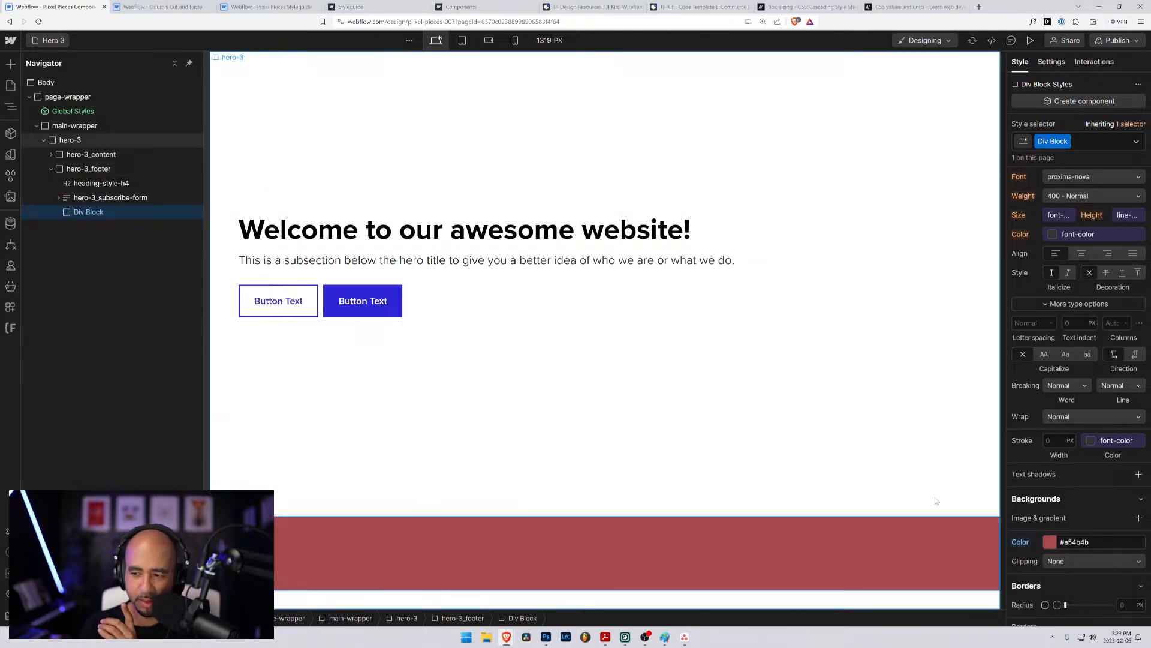
- Delete the red div block from hero-3_footer
click(76, 172)
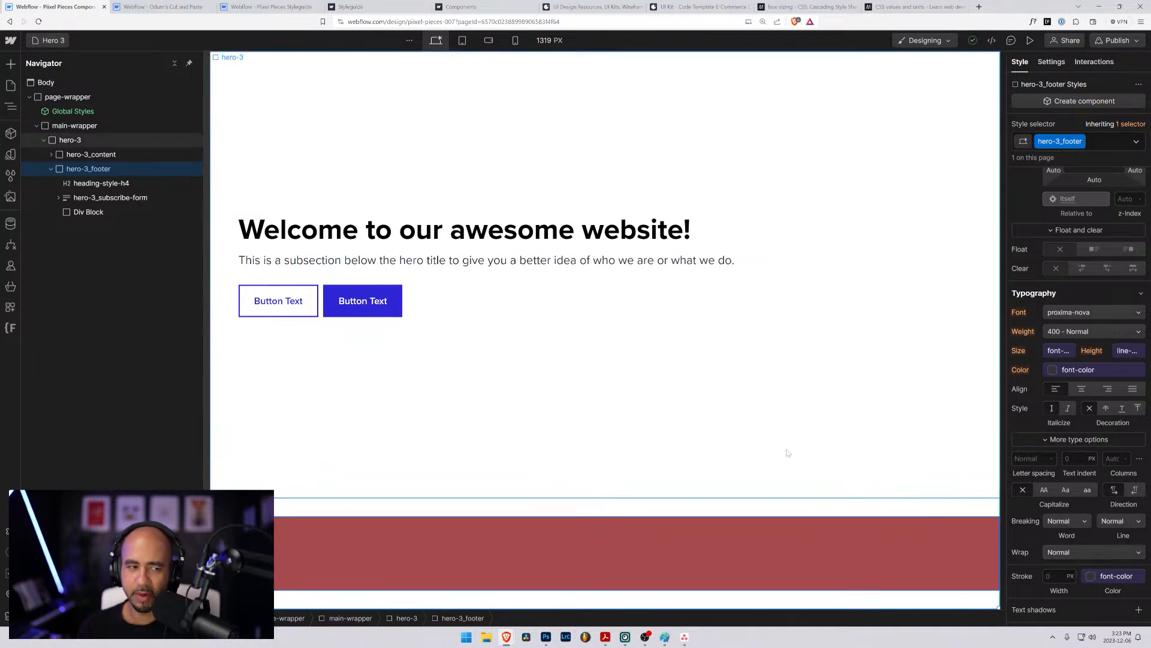
click(79, 214)
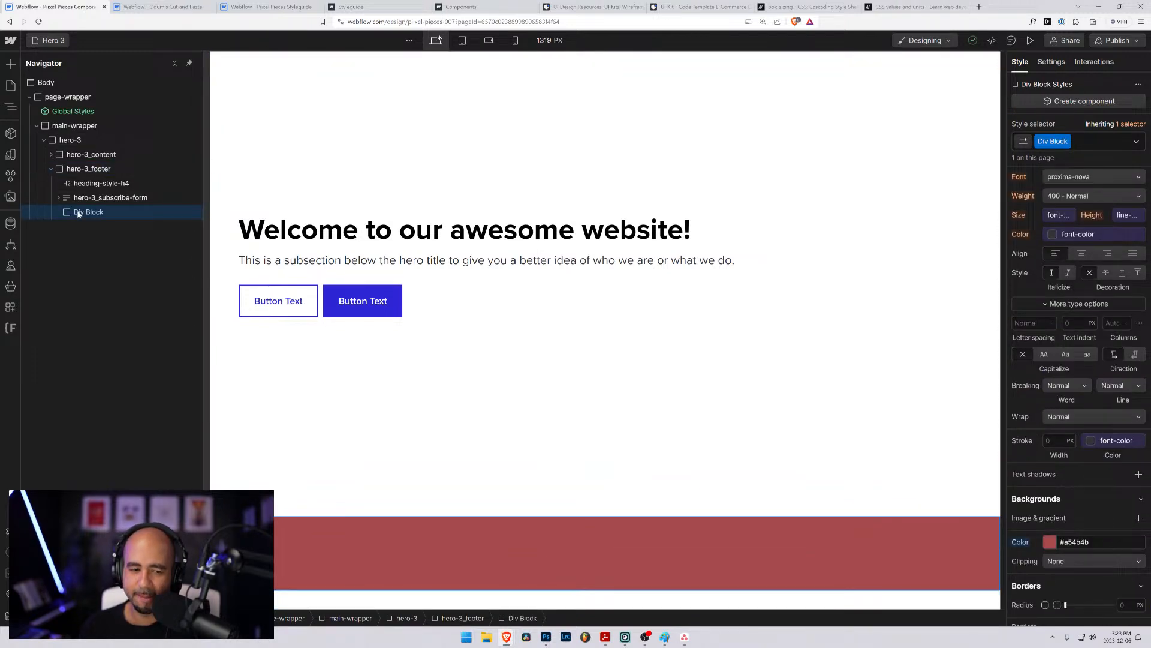
click(82, 172)
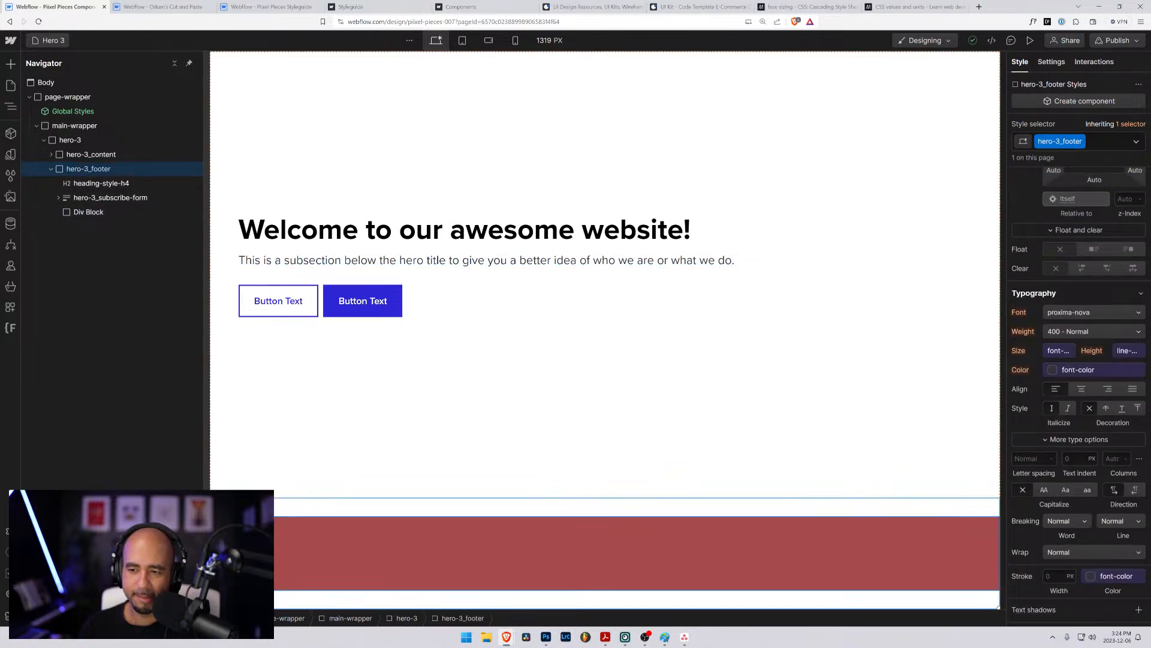
scroll(1038, 385, down, 4)
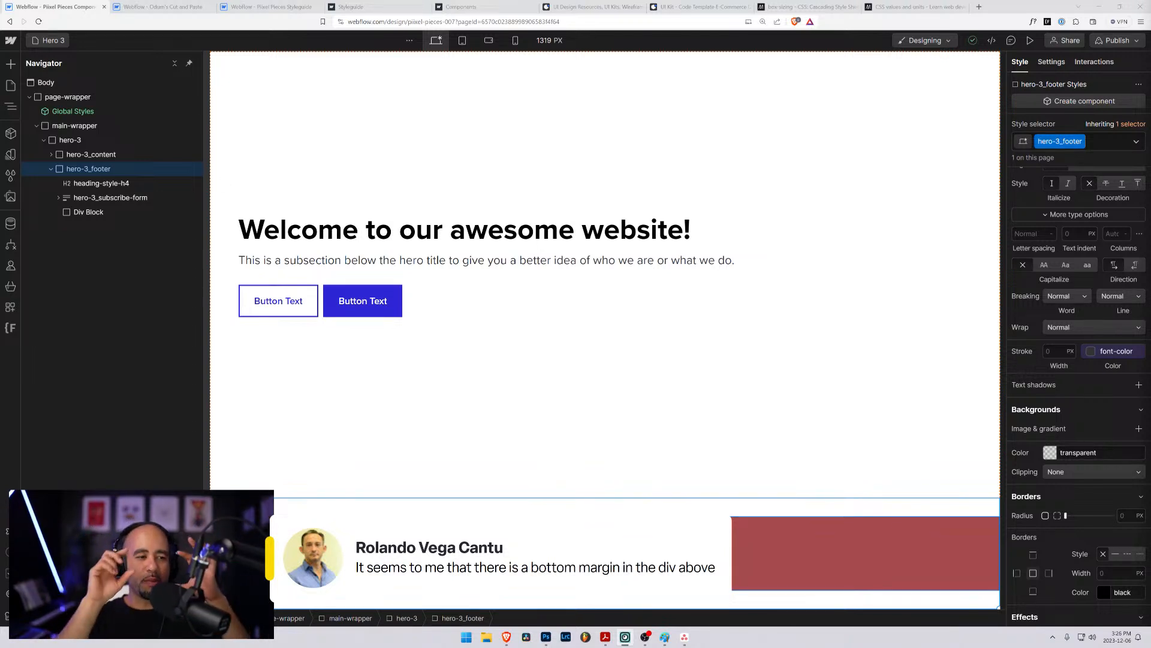
click(77, 198)
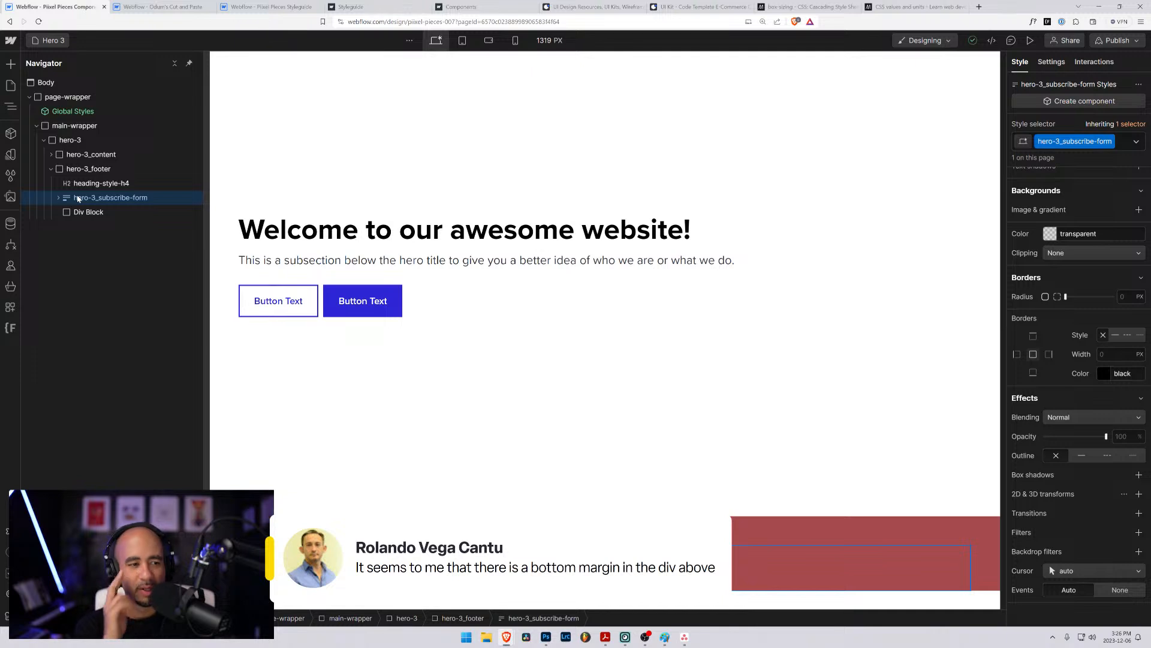
click(81, 214)
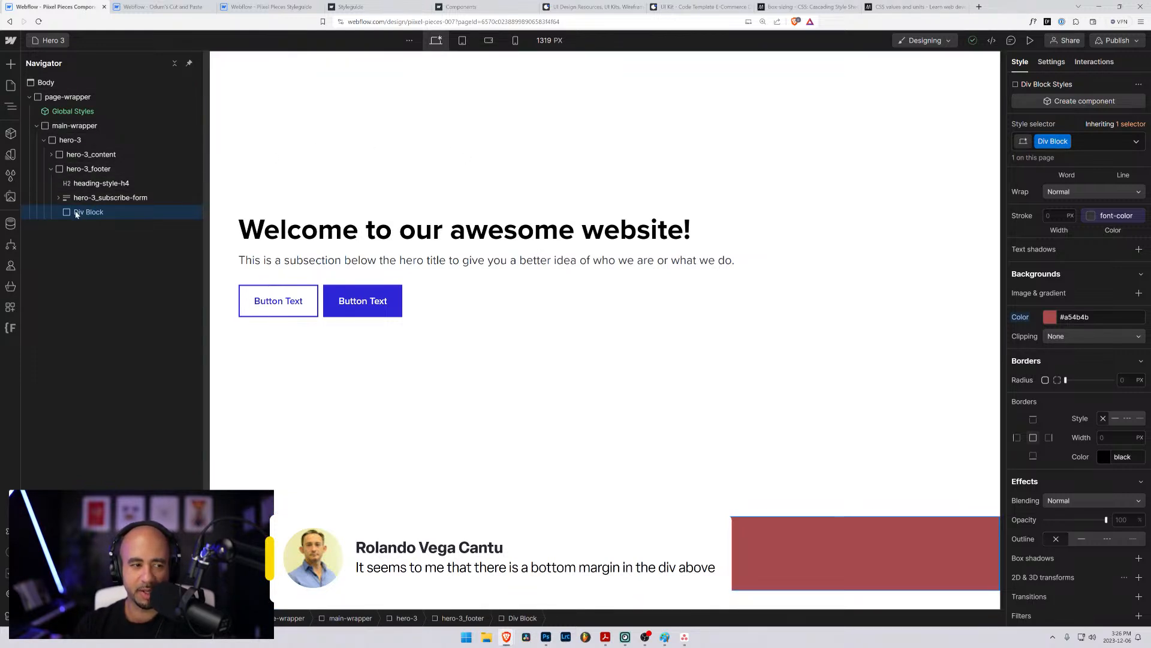
key(Delete)
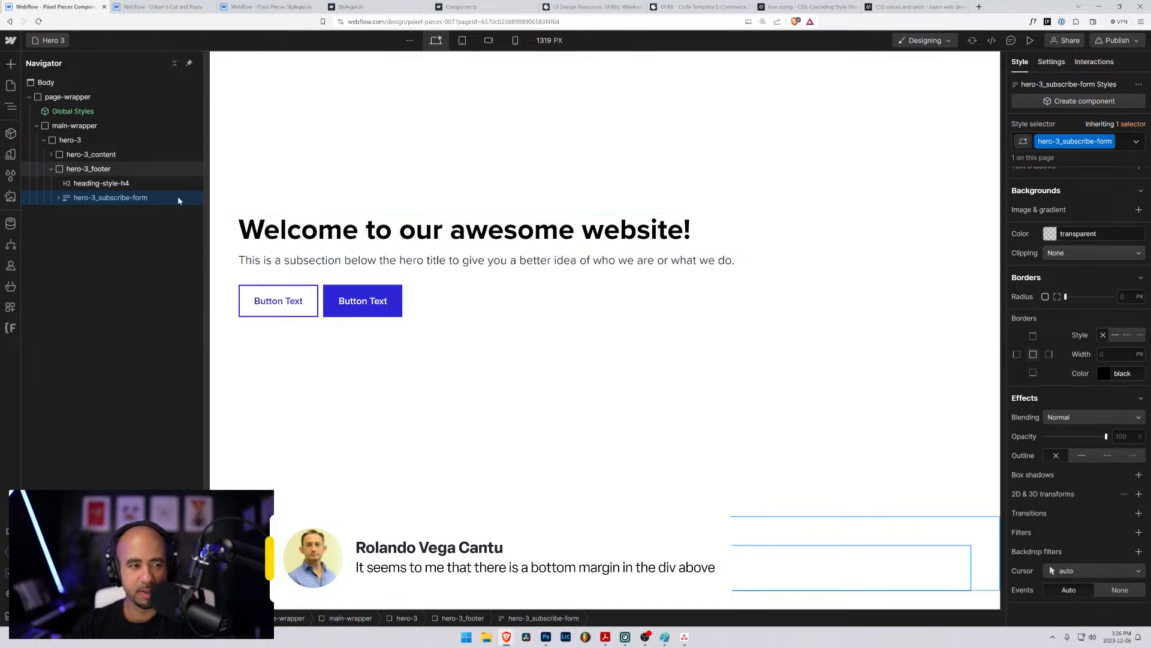
- Reset the position of hero-3_footer and set its height to 100%
click(168, 170)
scroll(1088, 360, up, 8)
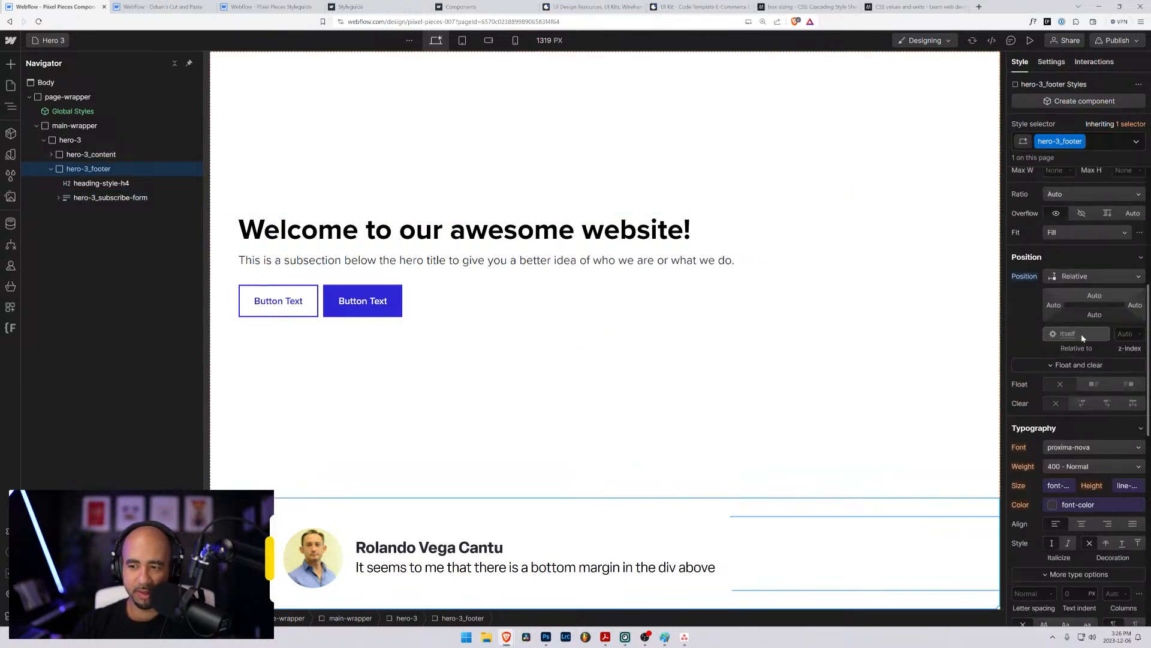
alt+click(1025, 412)
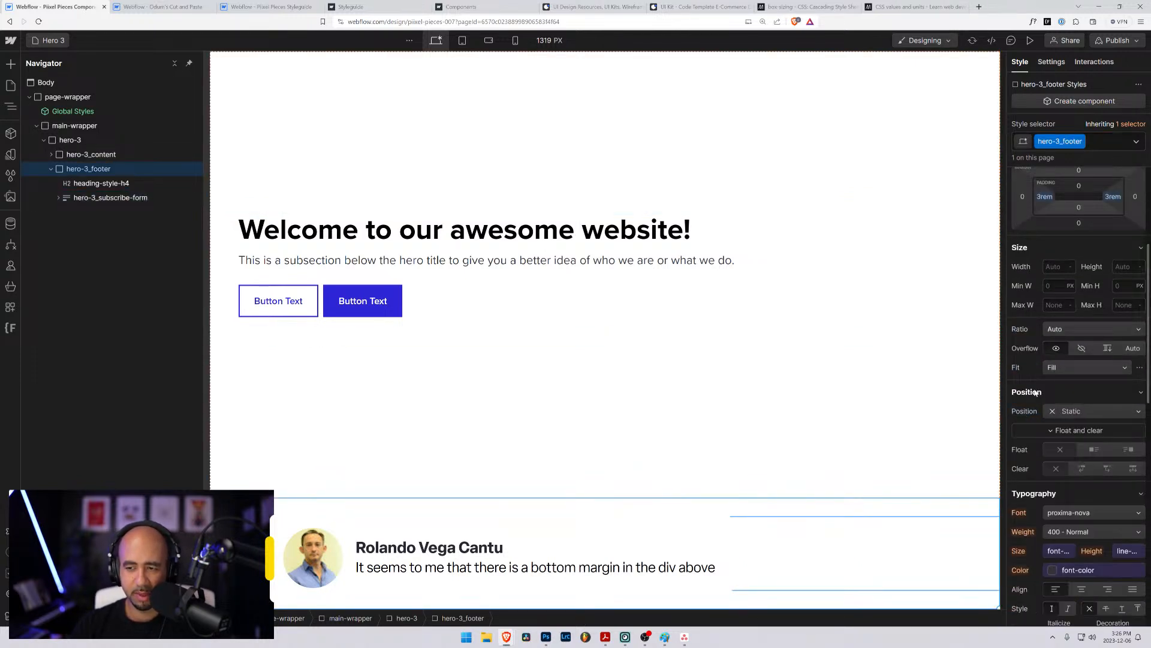
scroll(1079, 240, up, 1)
click(1122, 312)
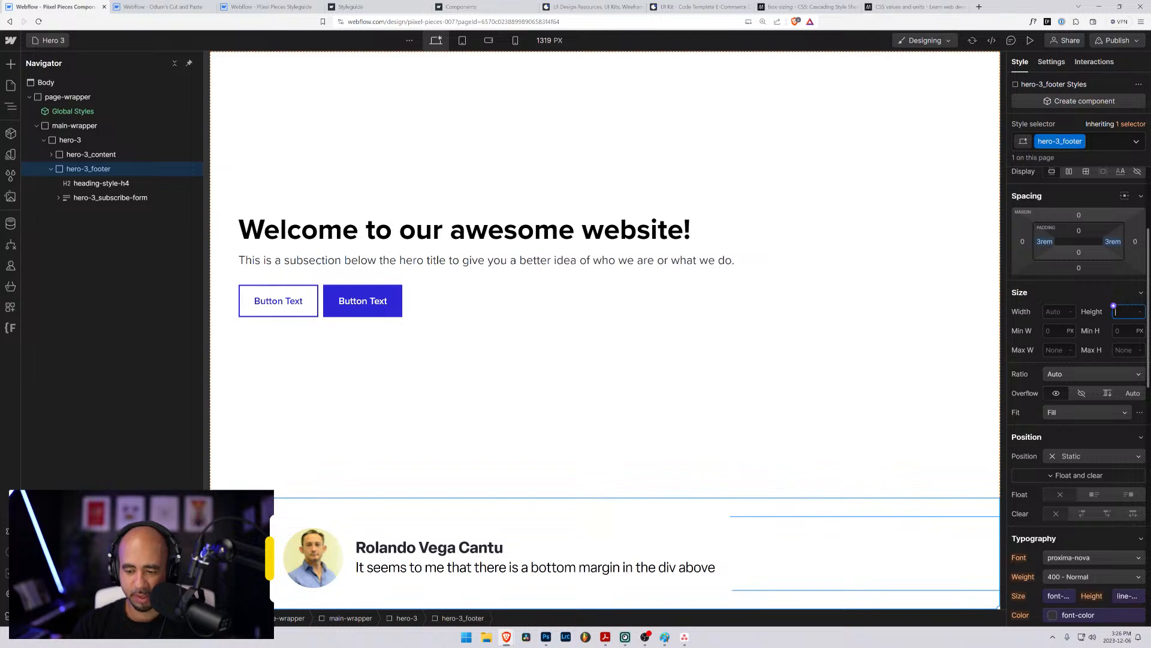
text(100%)
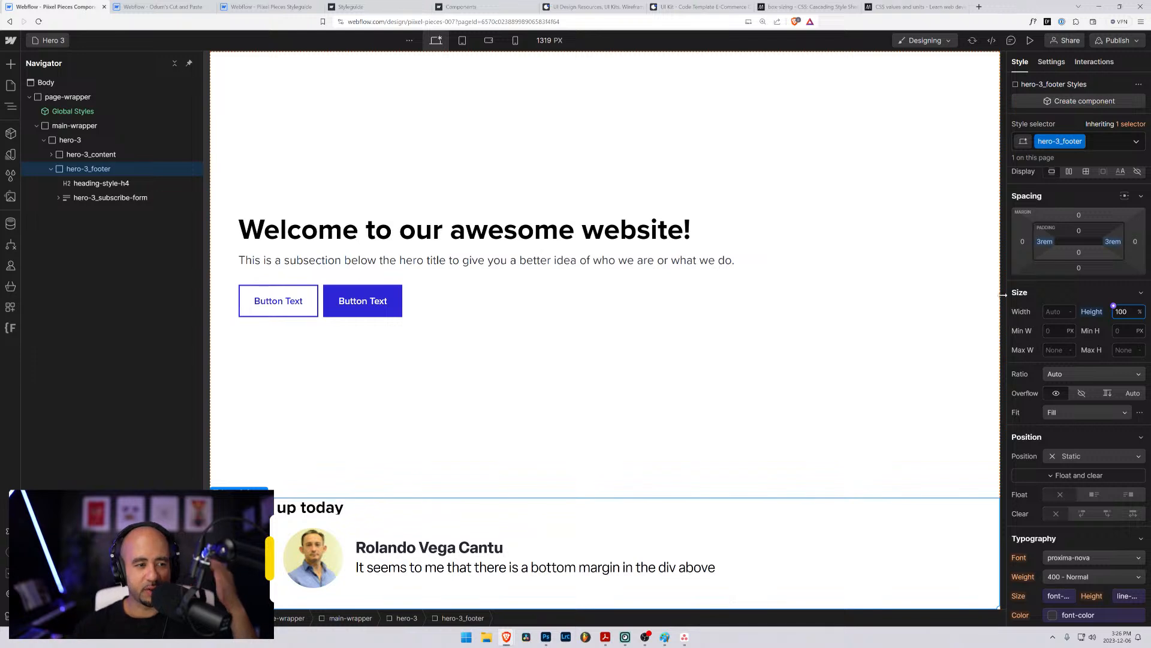
click(121, 198)
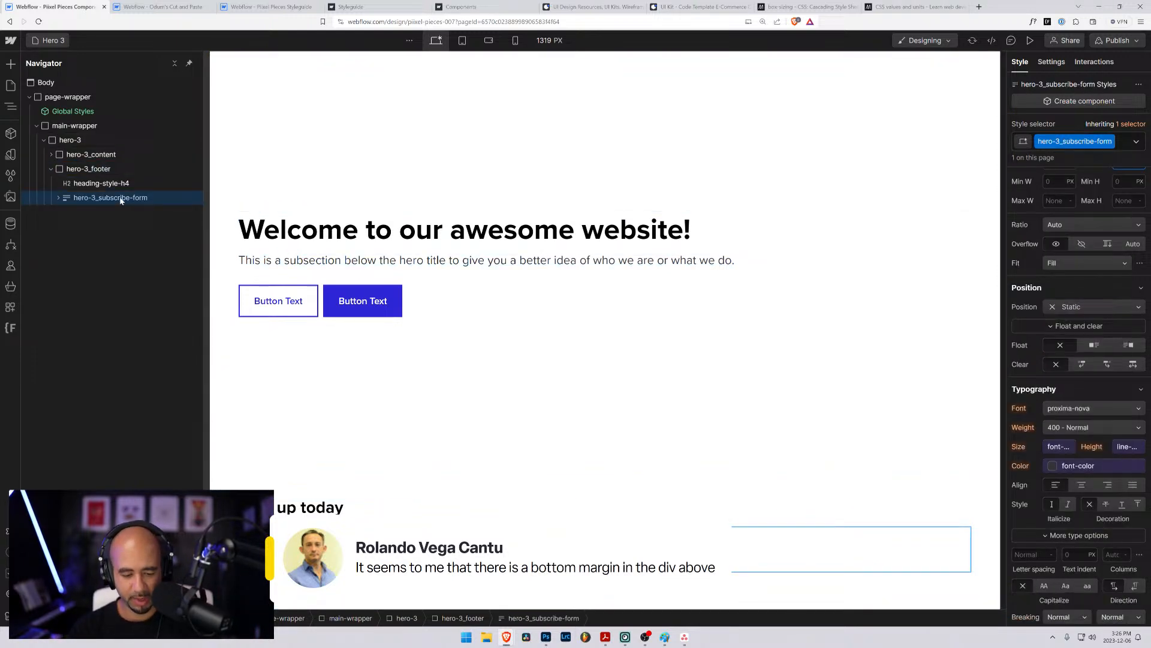
click(72, 184)
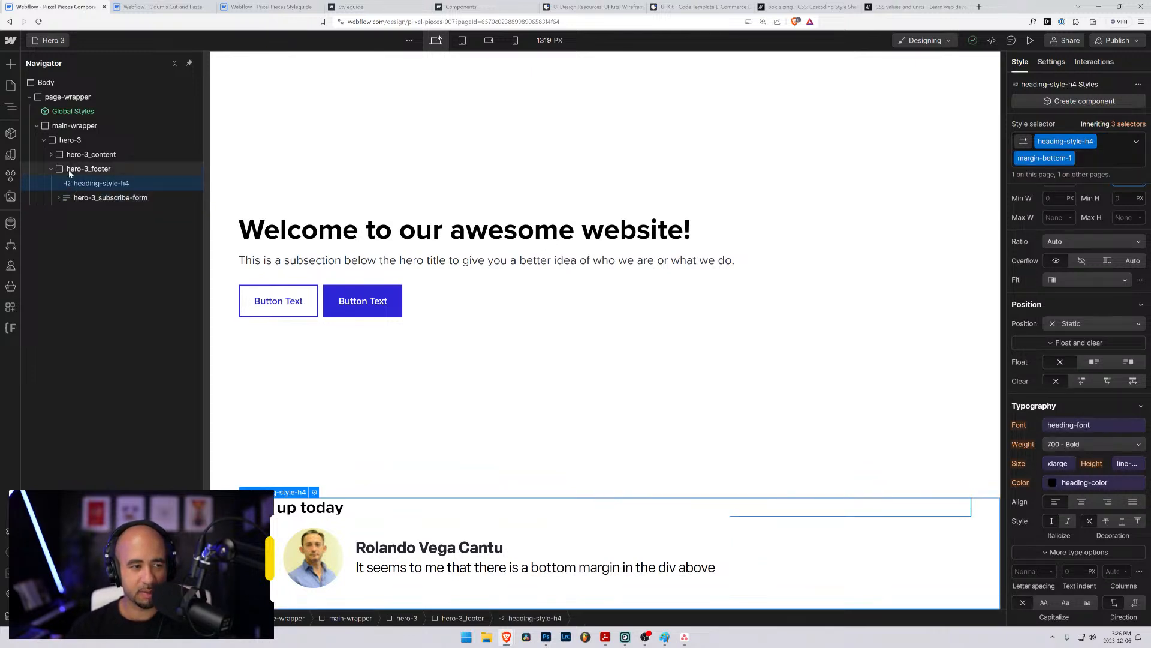
click(71, 169)
click(39, 22)
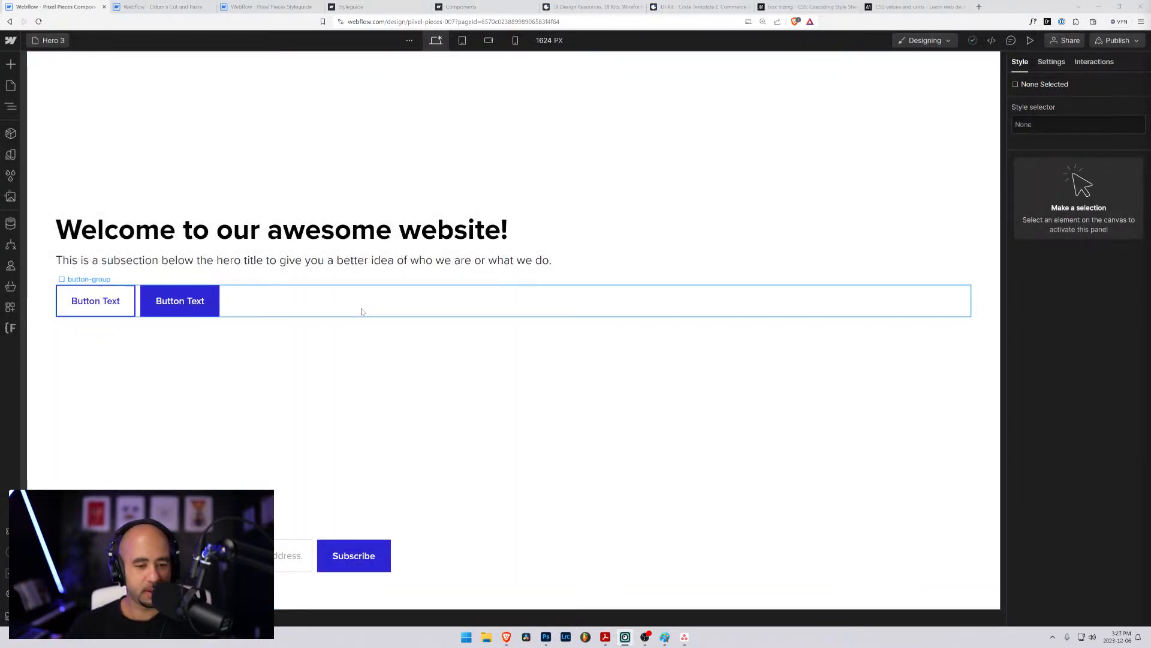
click(201, 529)
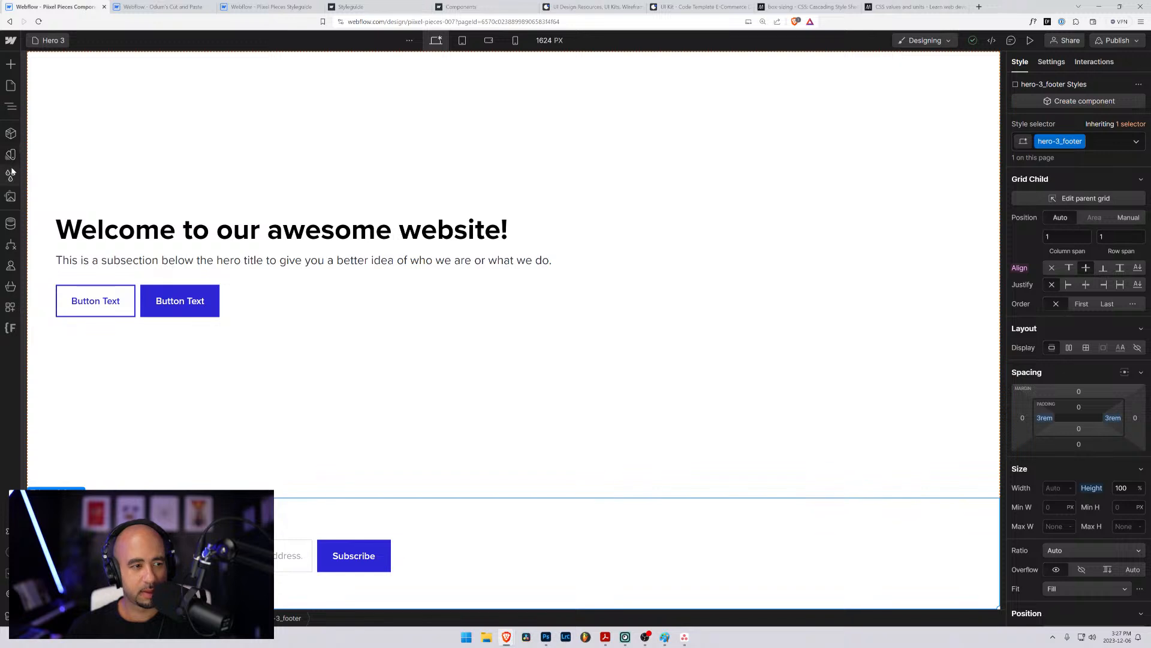
click(10, 88)
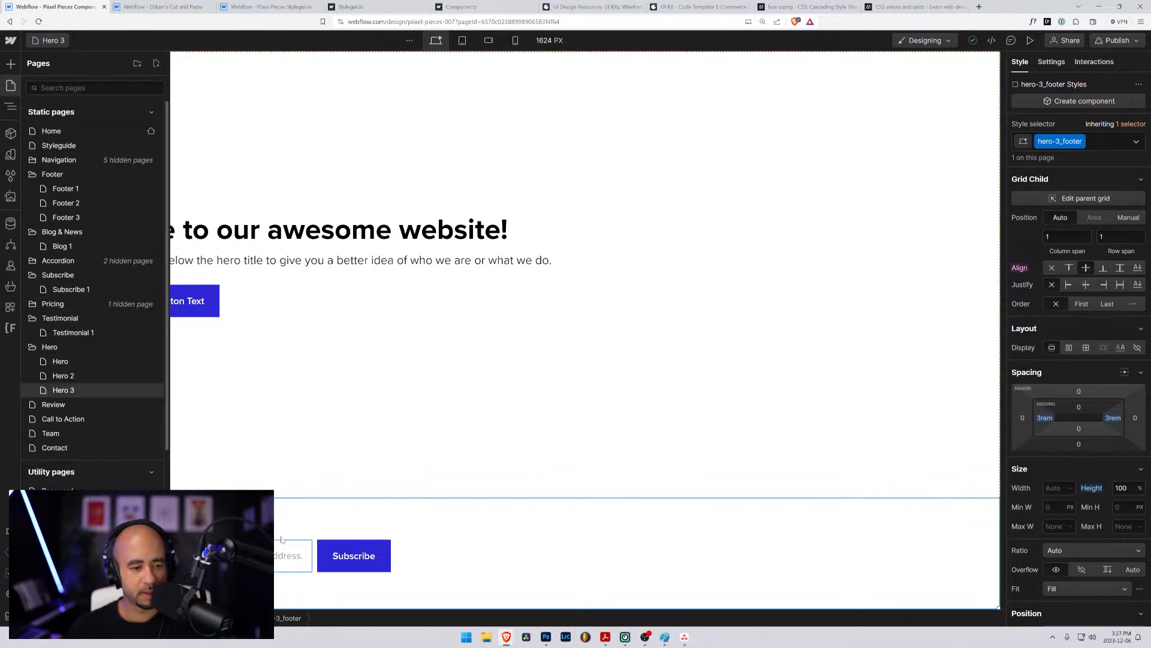
click(216, 550)
click(10, 85)
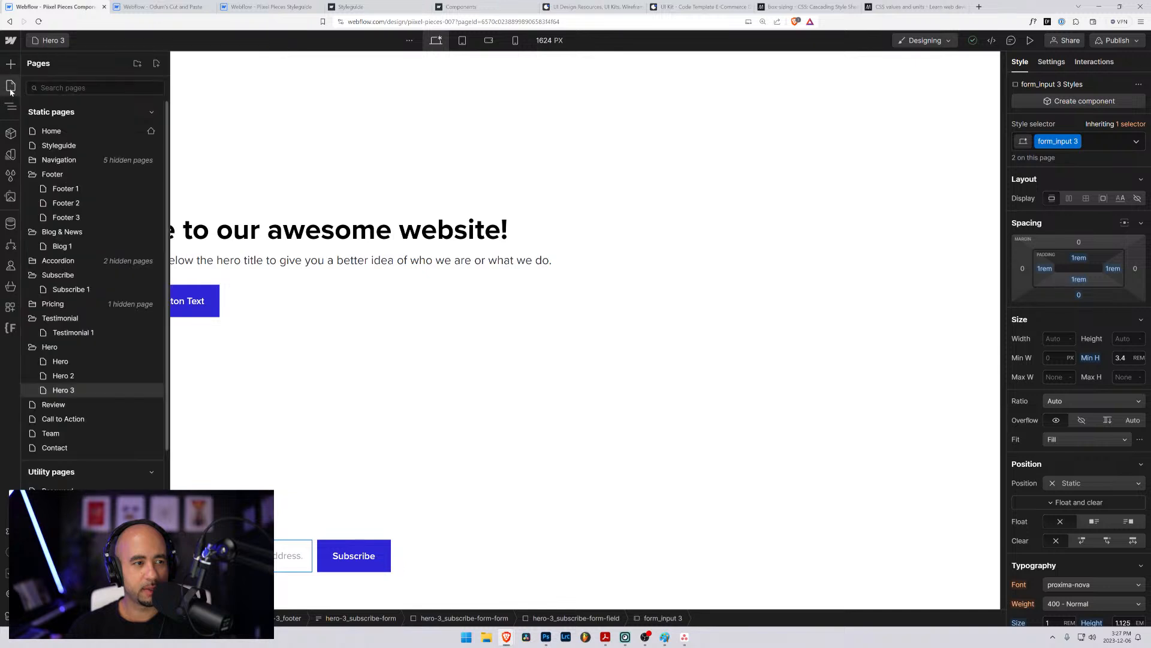
- Wrap hero-3_subscribe-form in a new div block inside hero-3_footer and move the heading into it above the form
click(10, 106)
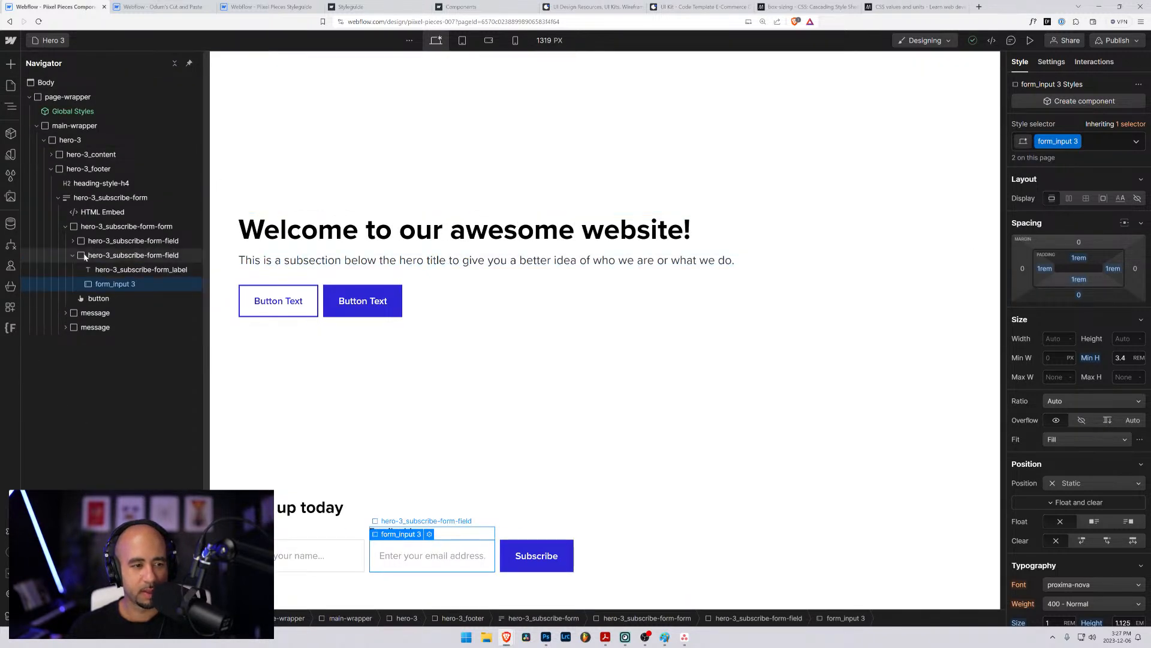
click(58, 198)
click(75, 198)
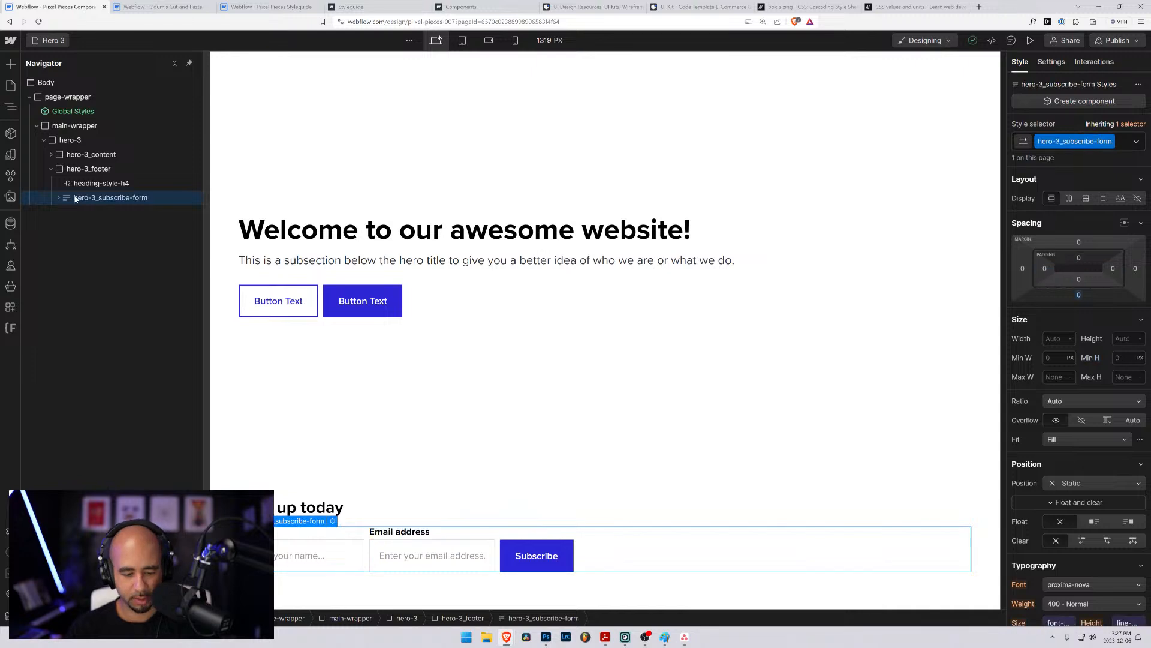
key(ctrl+alt+g)
drag(92, 185, 94, 198)
click(94, 184)
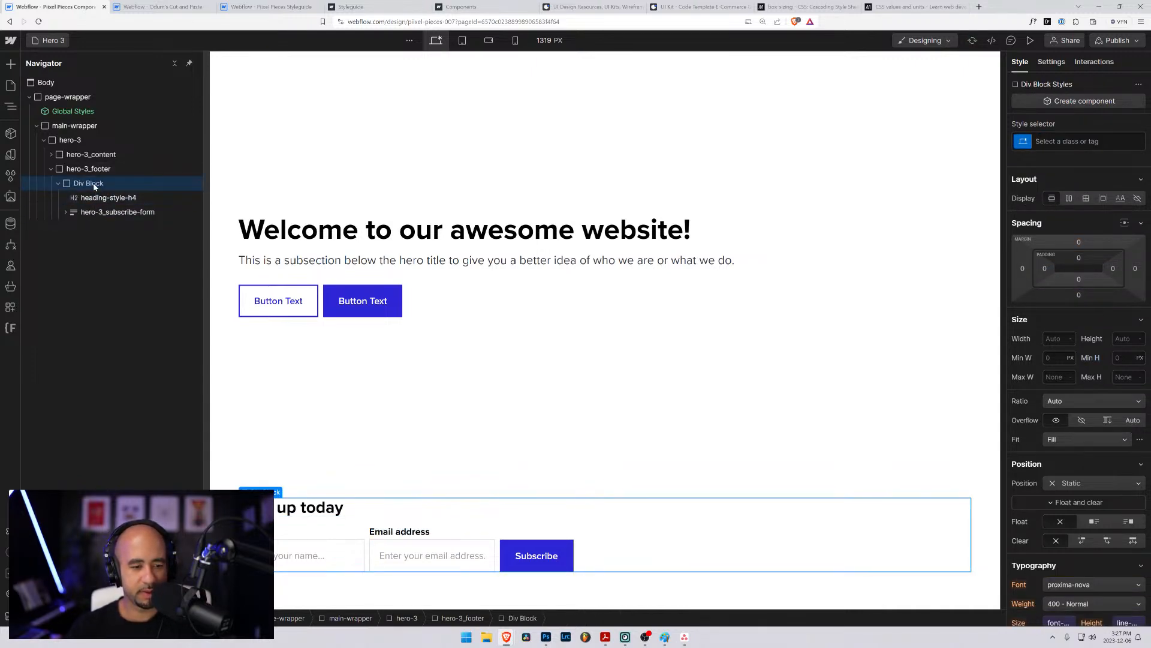
click(89, 170)
click(85, 184)
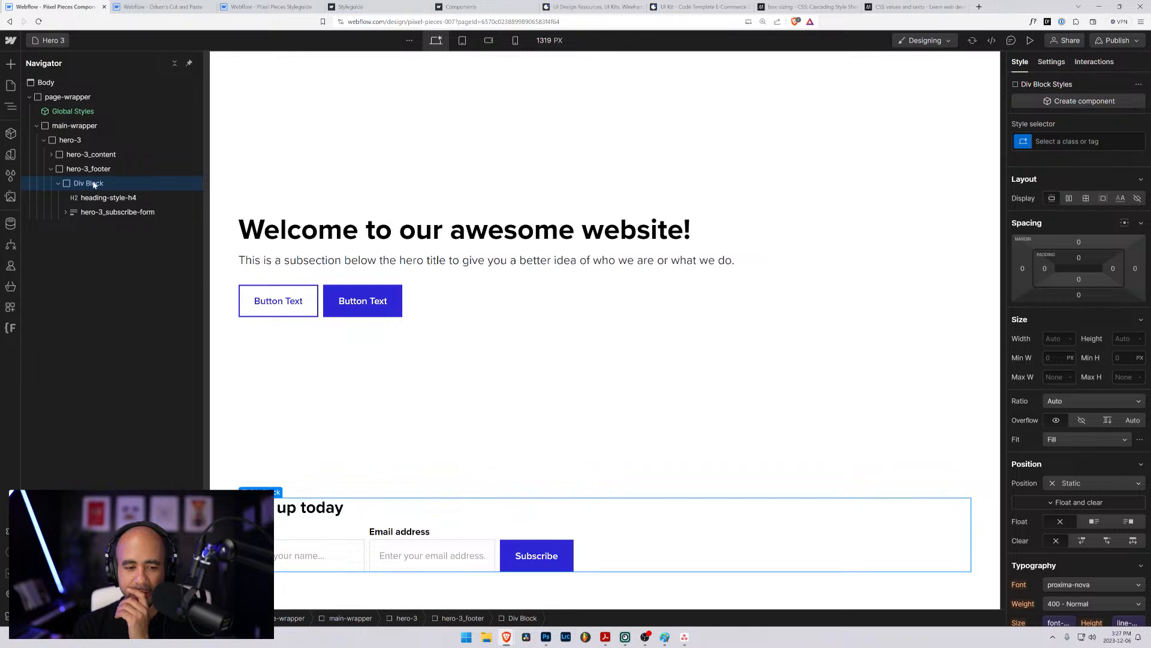
click(90, 172)
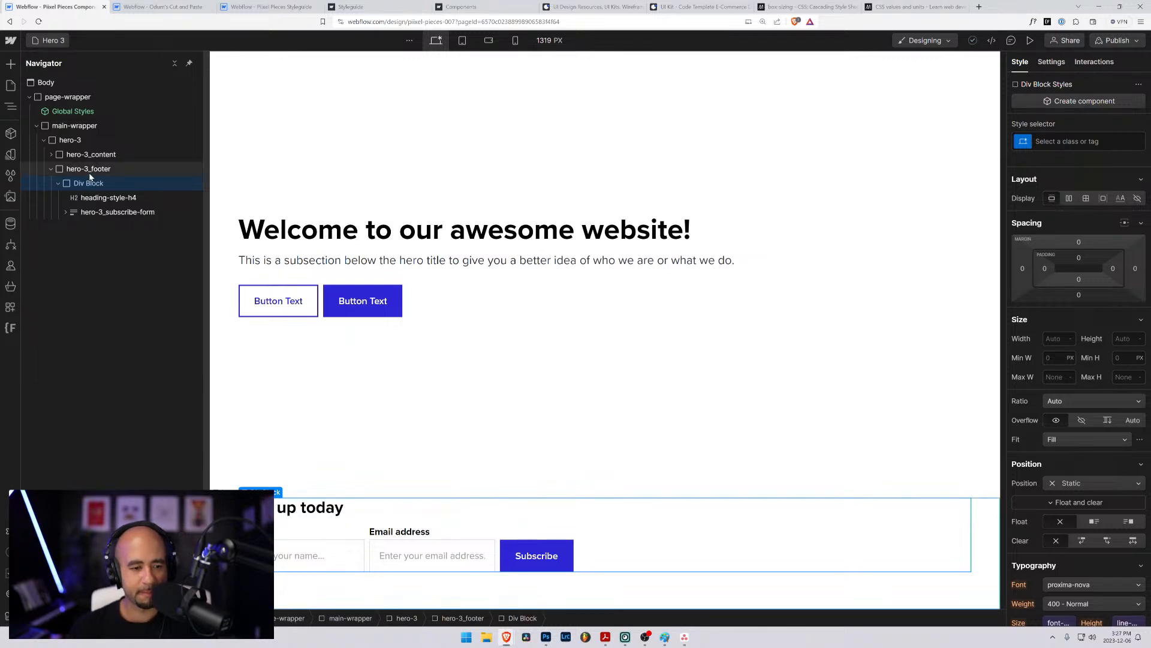
click(84, 186)
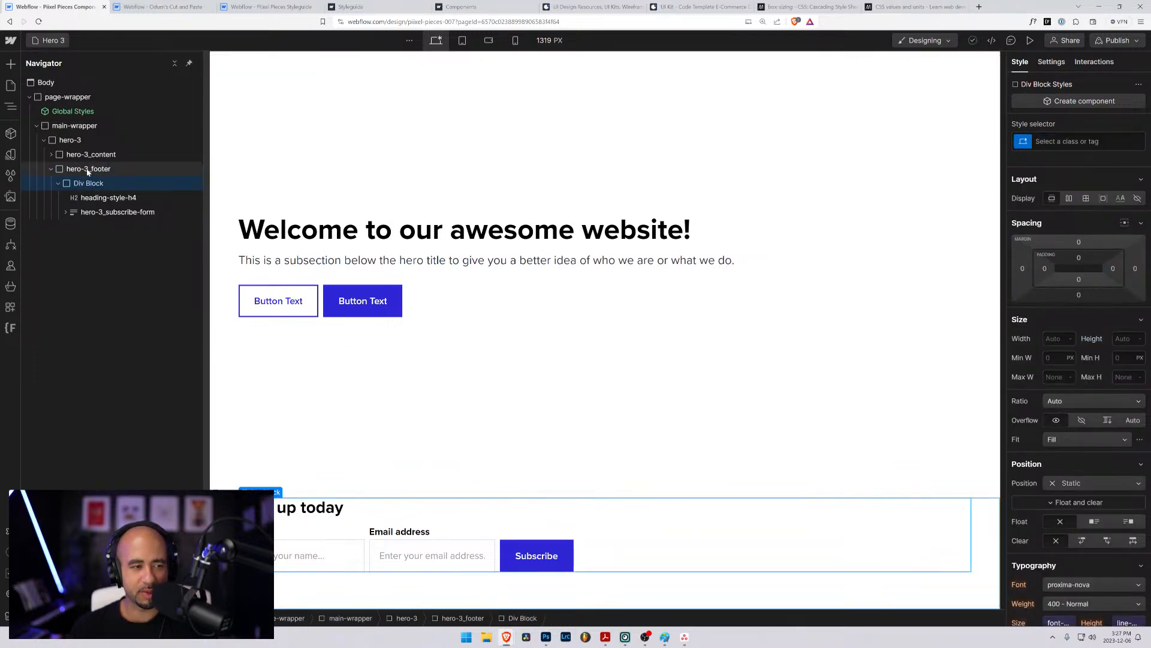
click(88, 171)
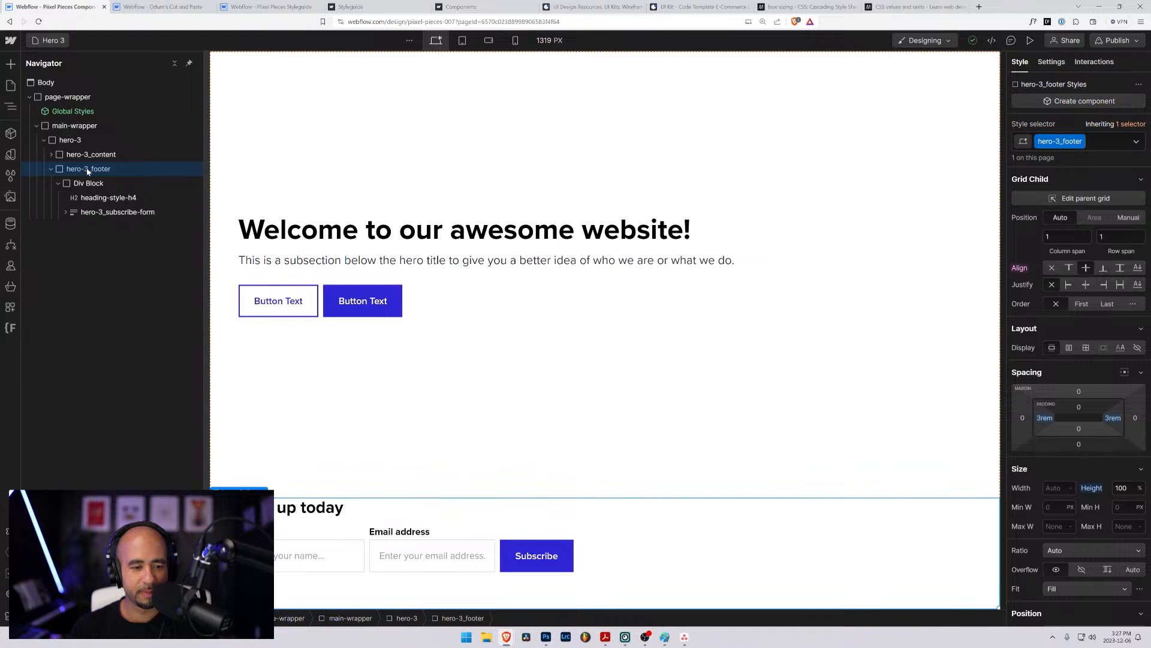
click(69, 185)
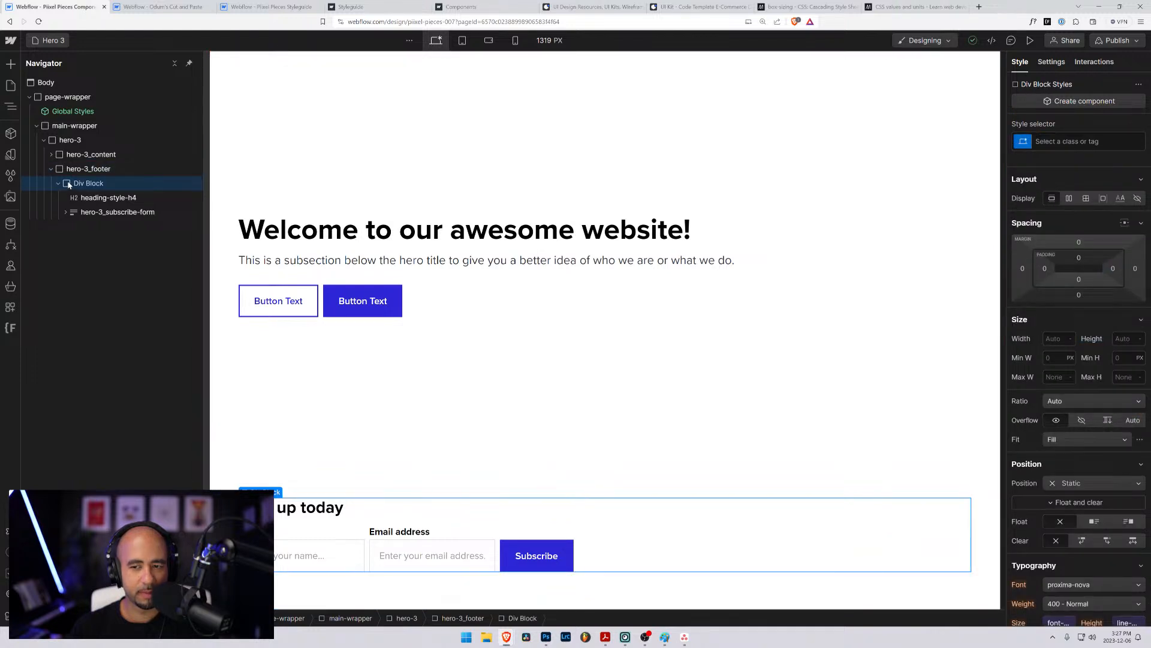
- Set hero-3_footer to a flex layout and align its child div block to the vertical center
click(71, 169)
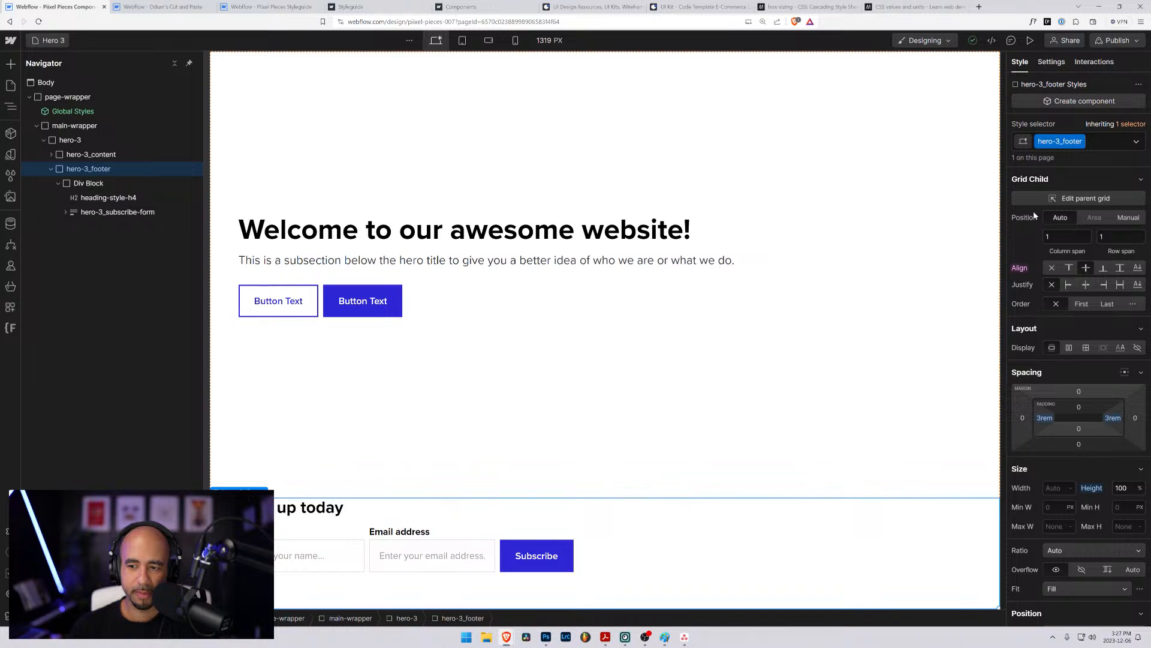
click(1069, 348)
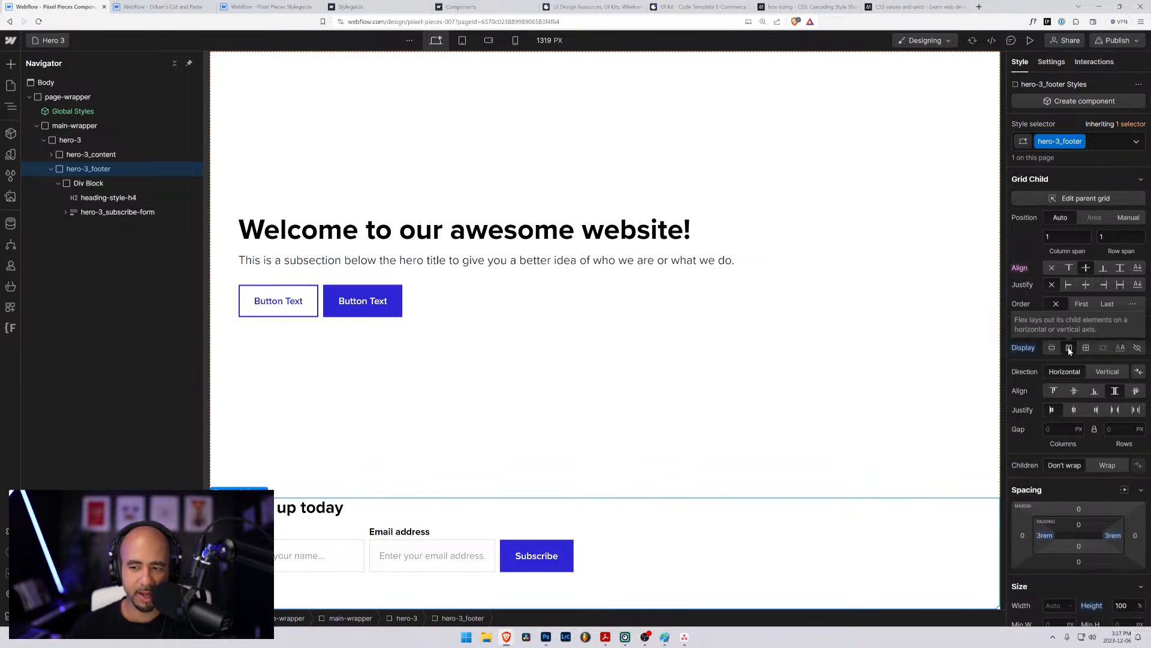
click(76, 185)
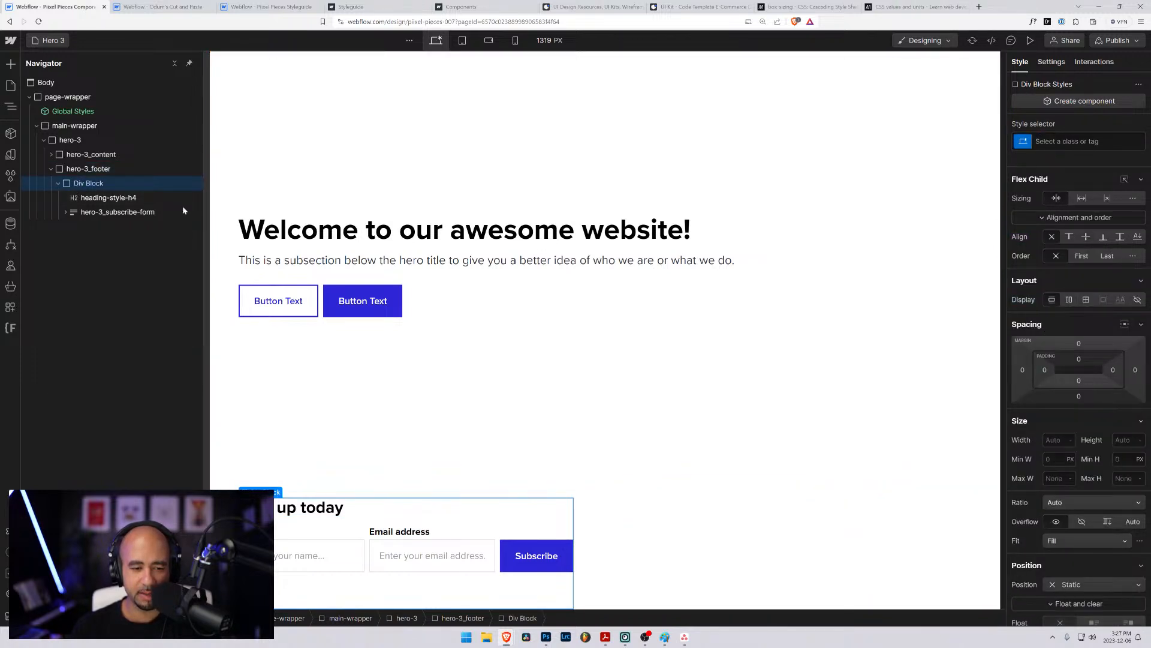
click(1088, 239)
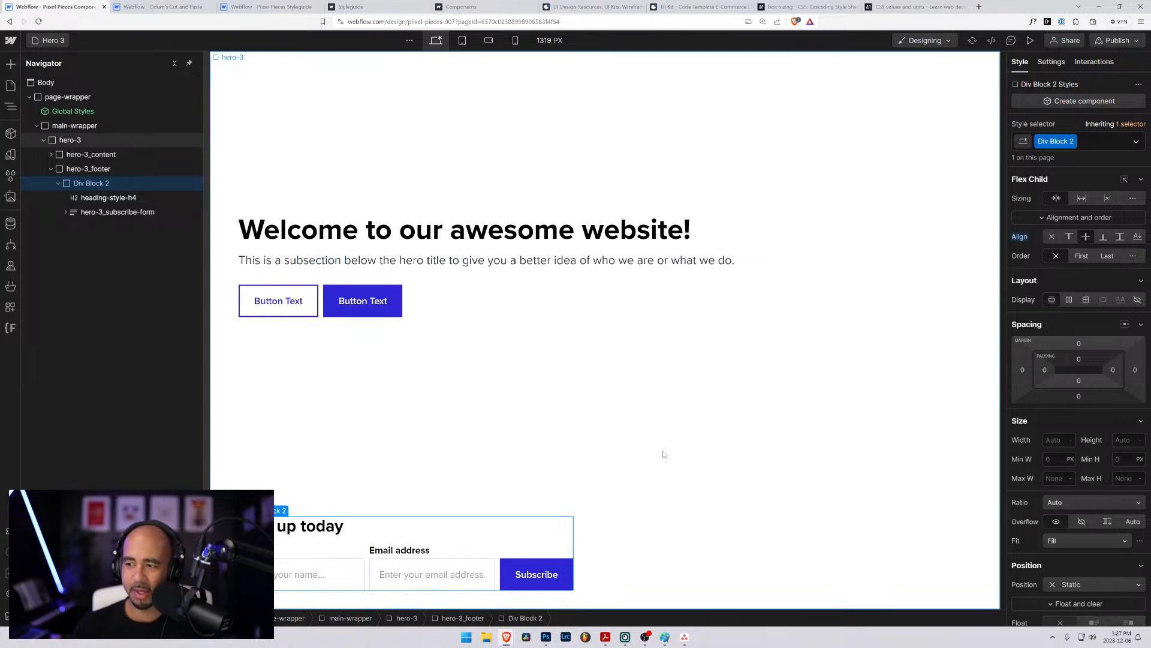
- Give hero-3_footer the neutral-lightest variable as its background color
click(81, 170)
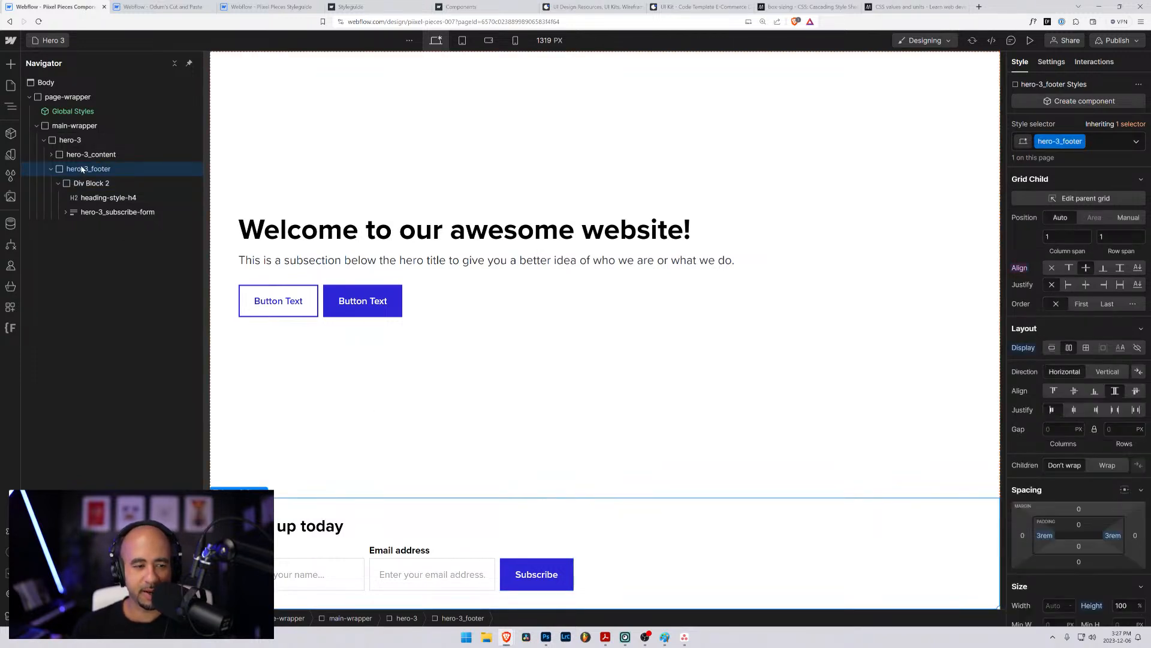
scroll(1042, 510, down, 4)
scroll(1042, 511, down, 10)
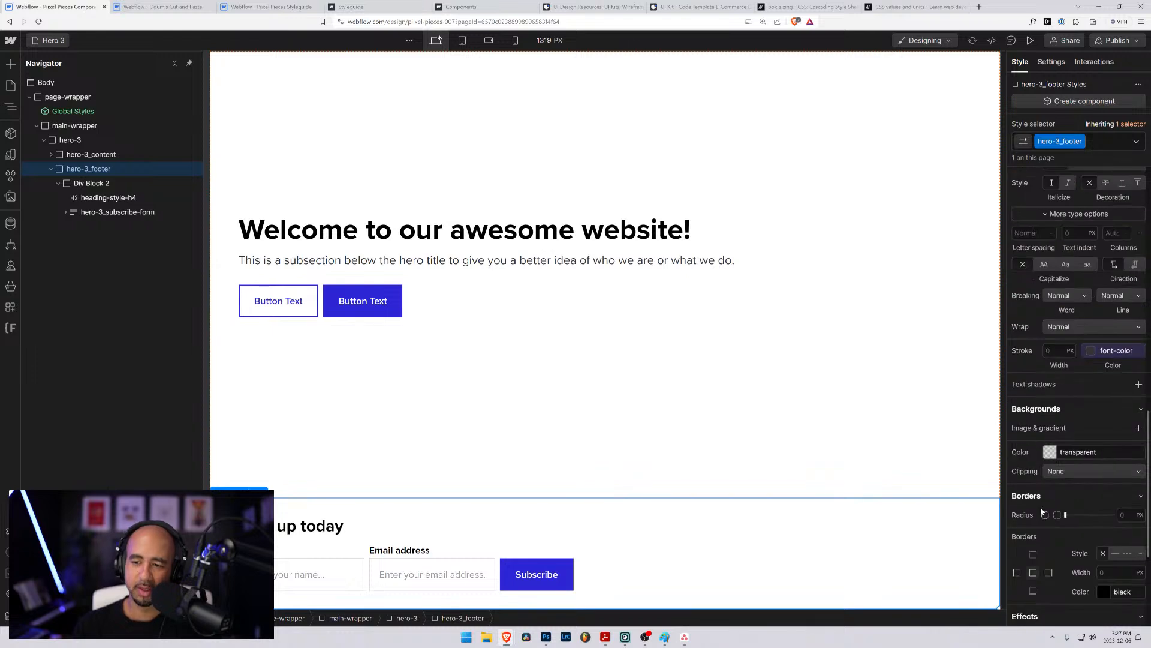
click(1046, 451)
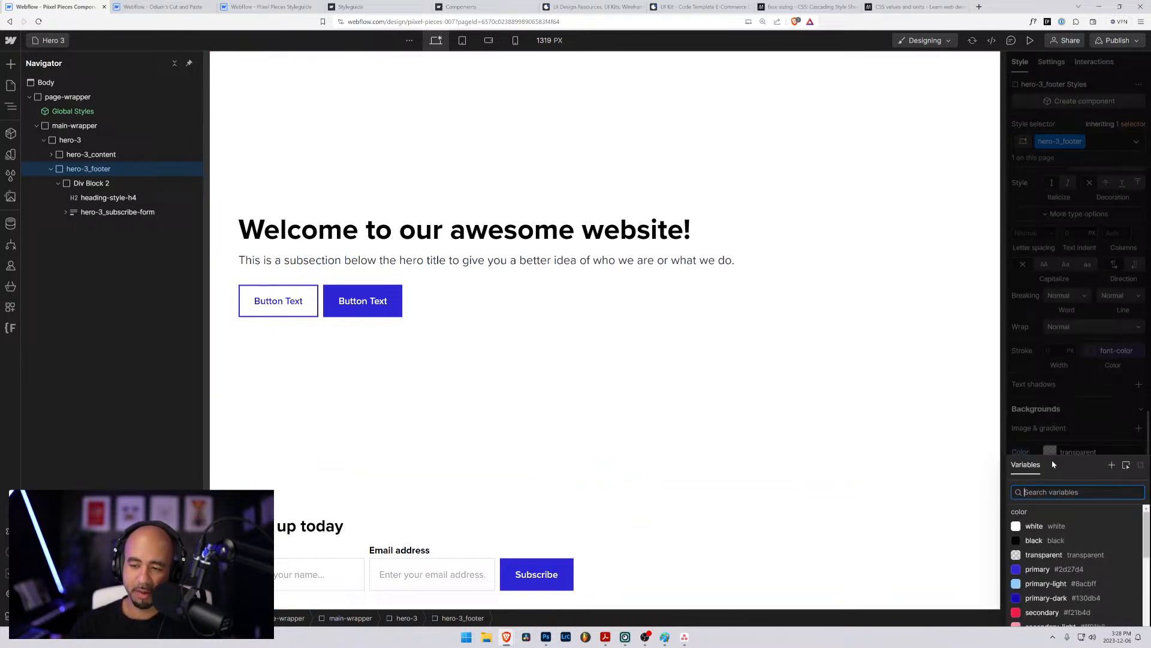
scroll(1041, 557, down, 3)
click(1037, 569)
click(1050, 526)
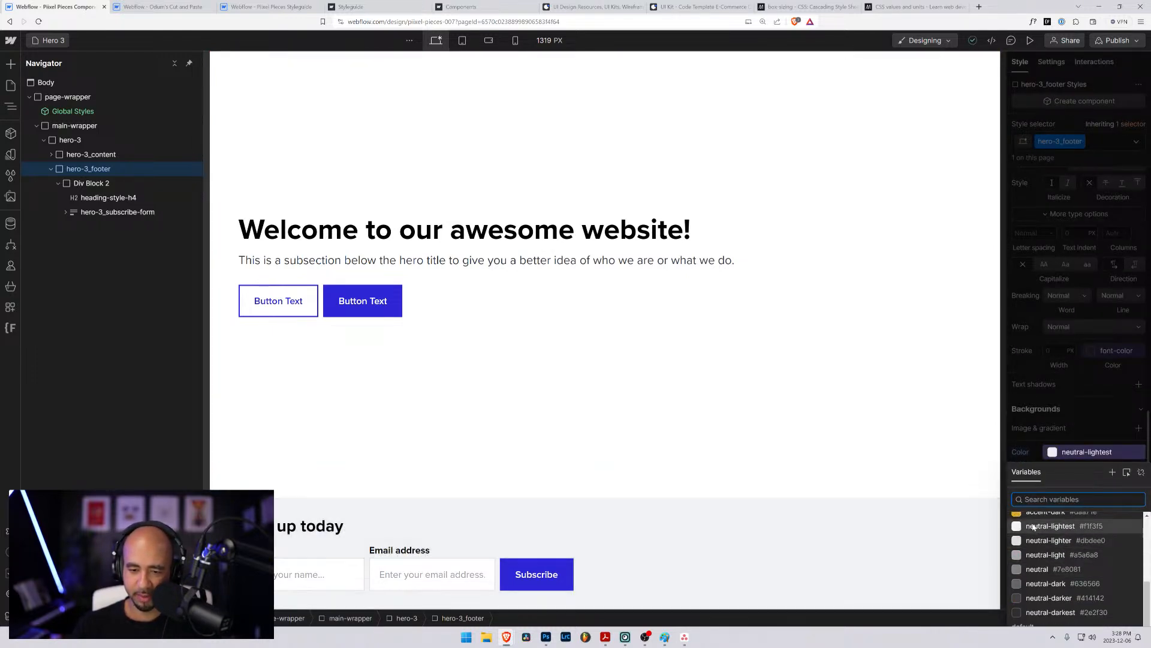
click(728, 409)
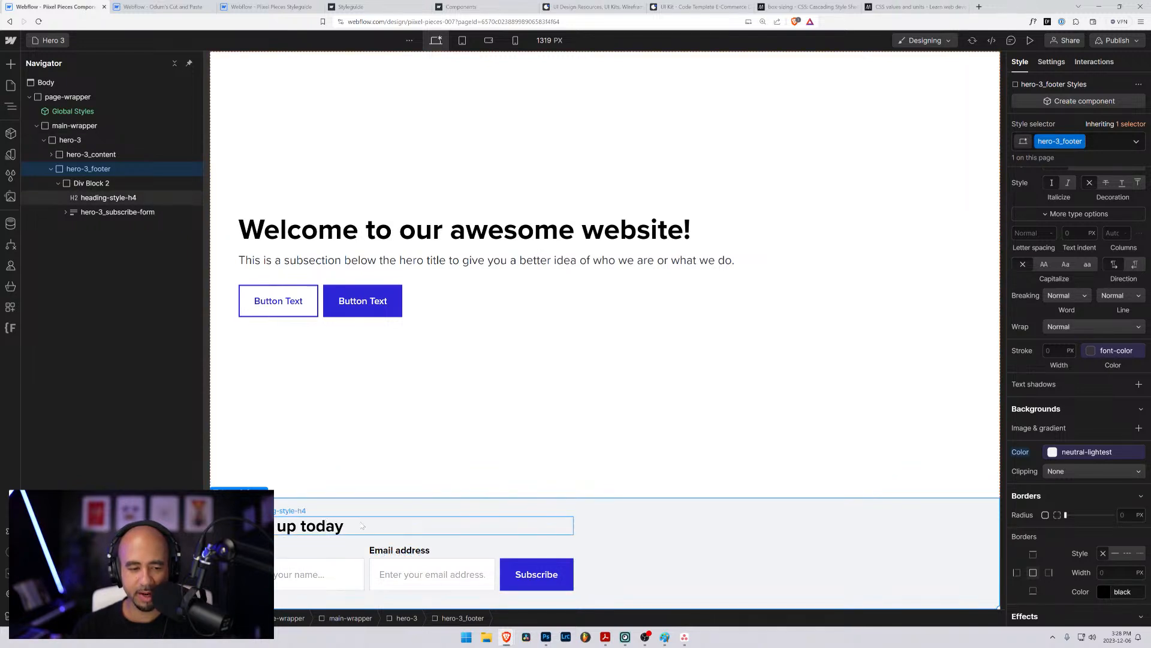
click(423, 541)
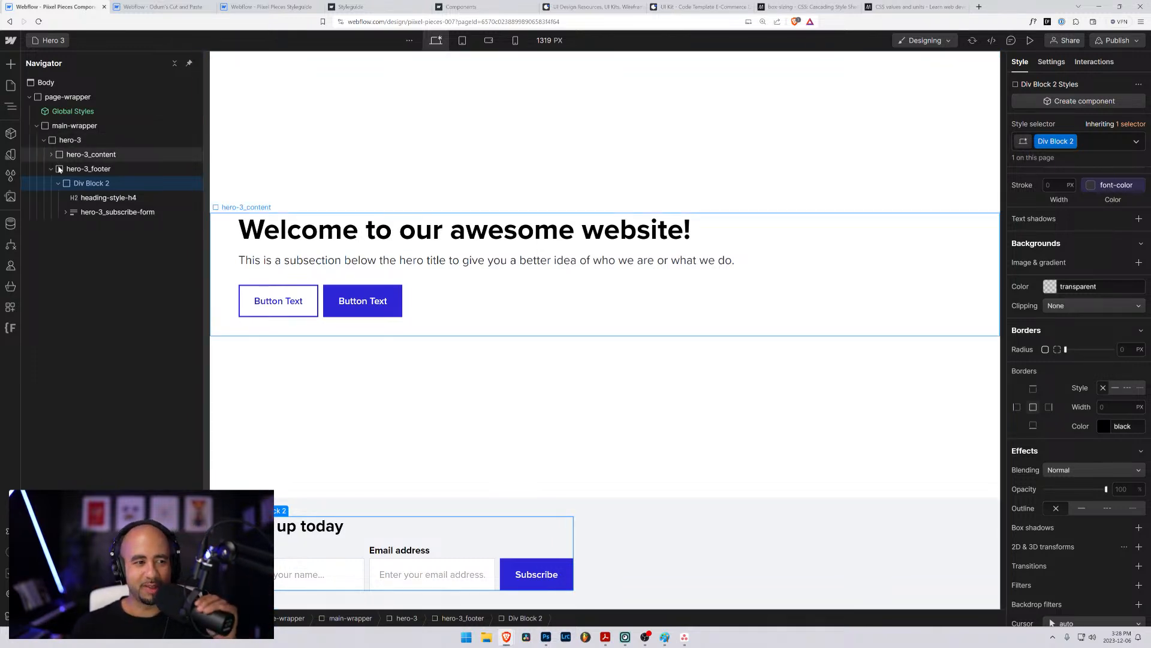
click(90, 172)
key(f)
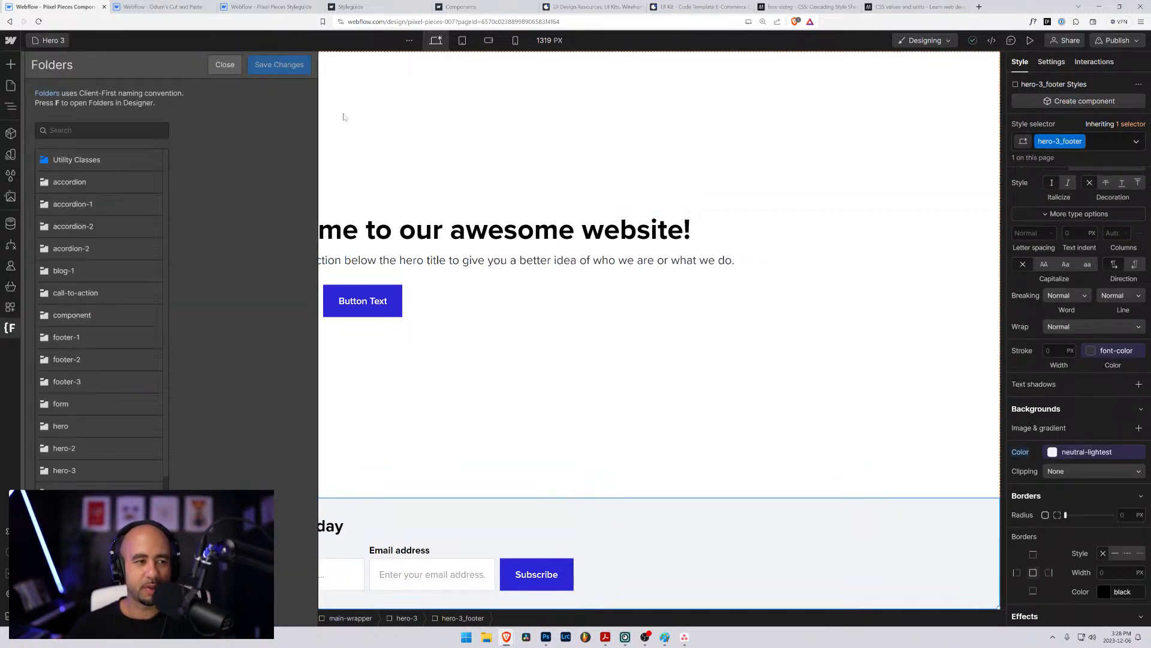
click(367, 118)
click(87, 183)
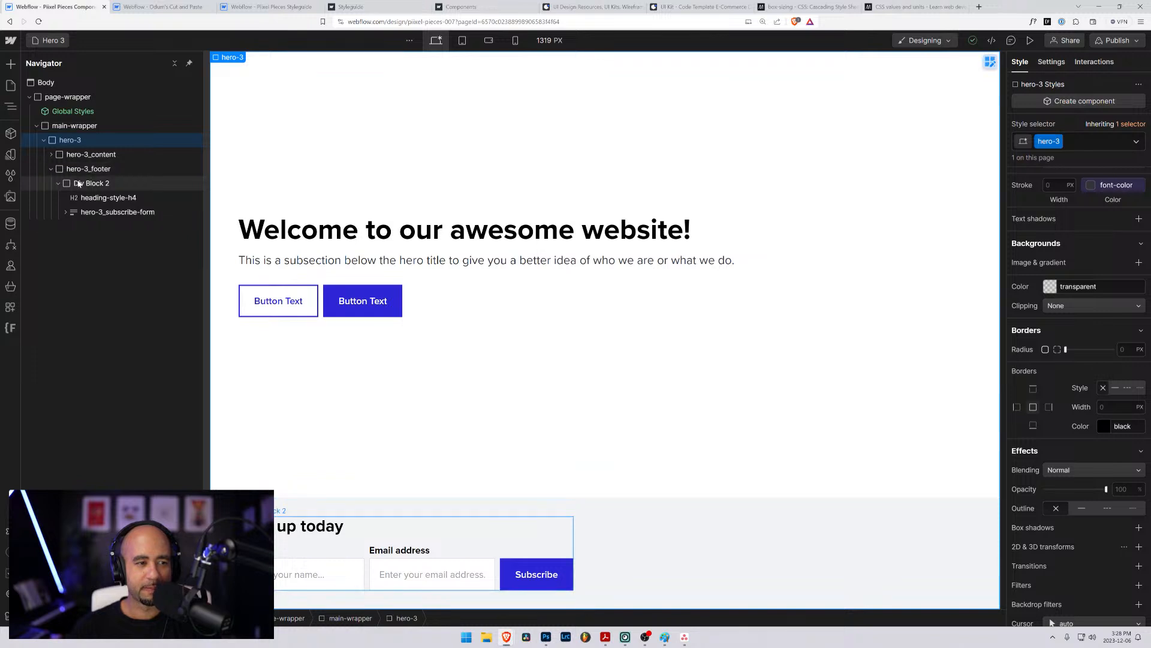
click(85, 171)
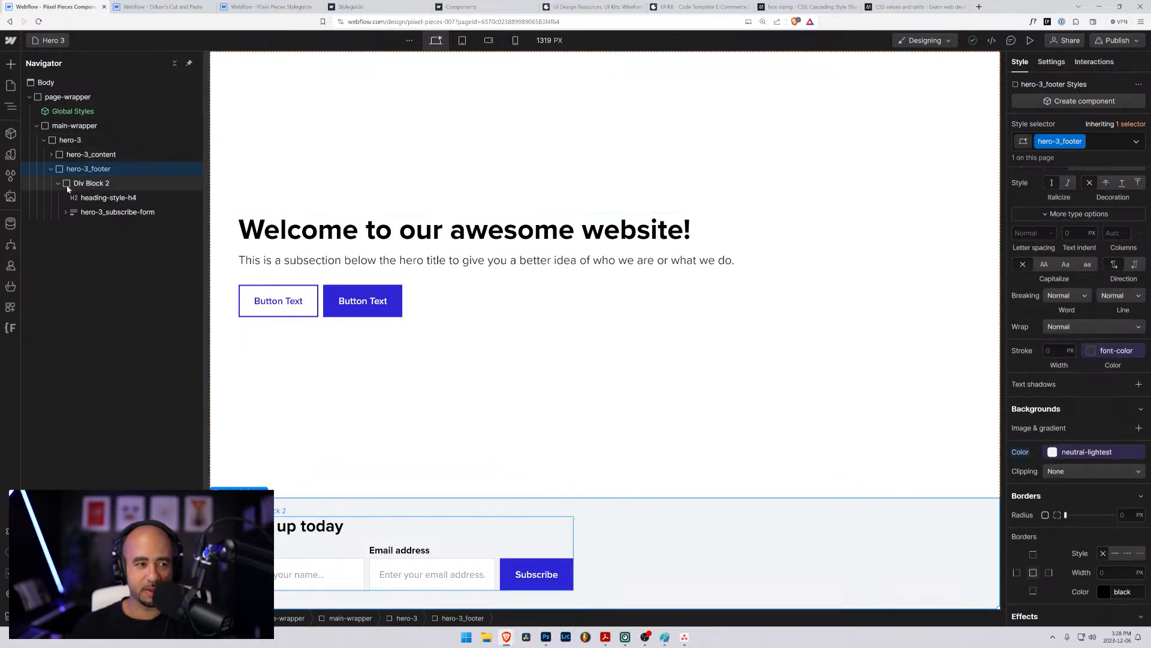
click(84, 183)
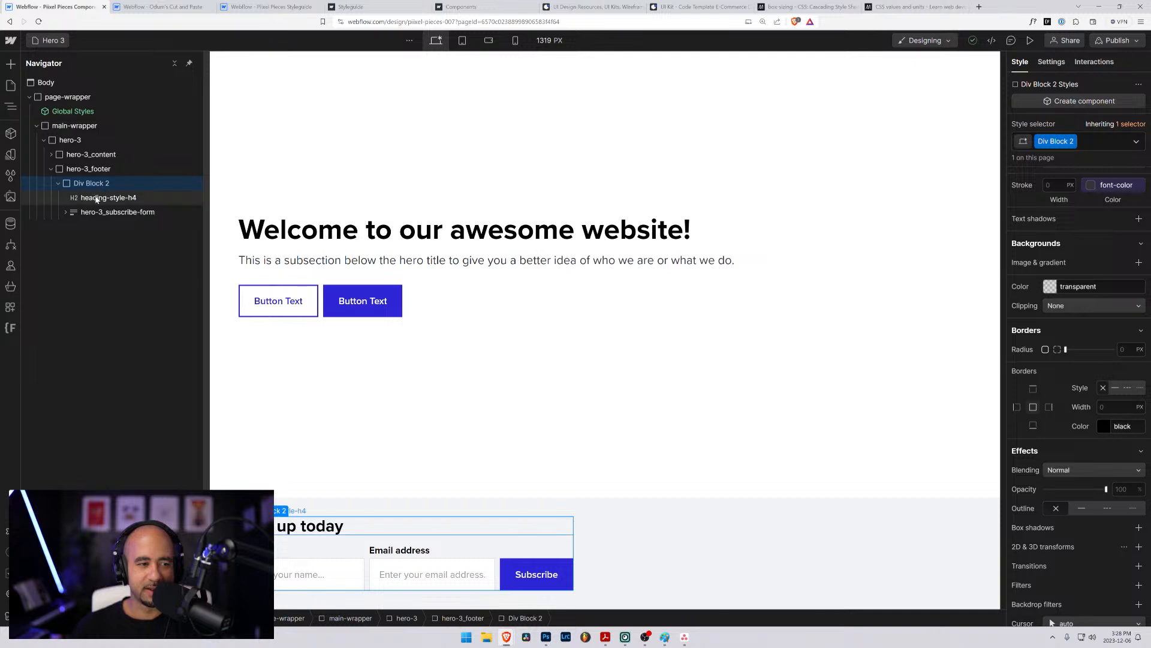
click(102, 197)
click(61, 185)
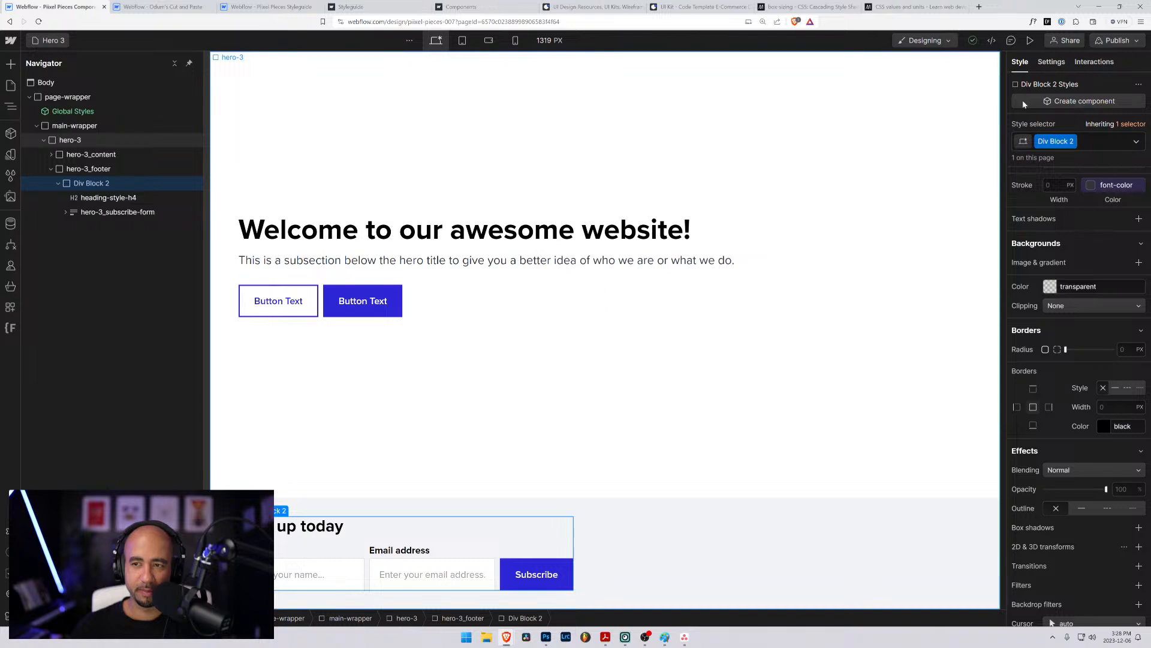
- Preview the page, check the hero and footer proportions in a smaller and a maximized browser window, and return to the Designer
click(1030, 40)
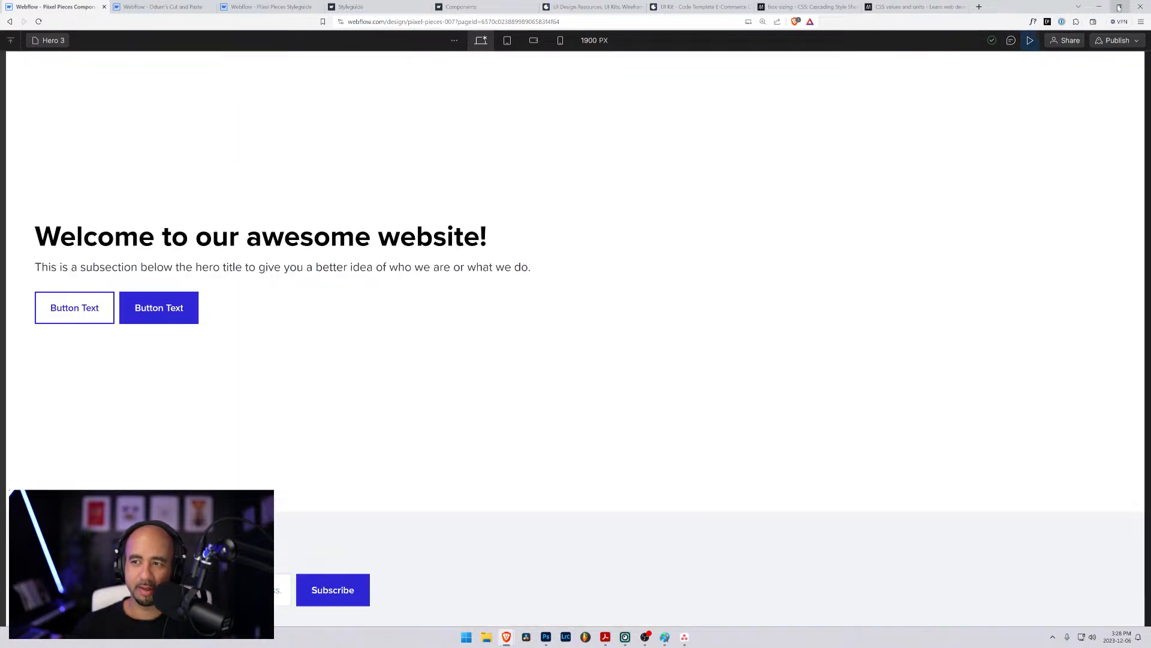
click(1119, 6)
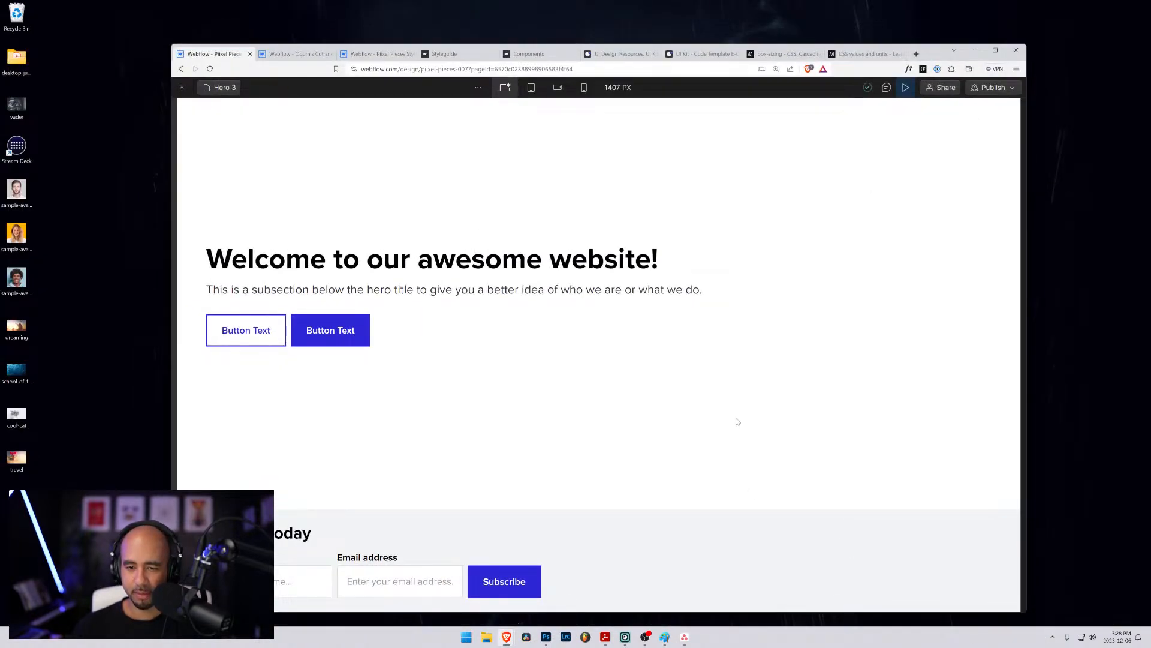
drag(1026, 613, 1053, 553)
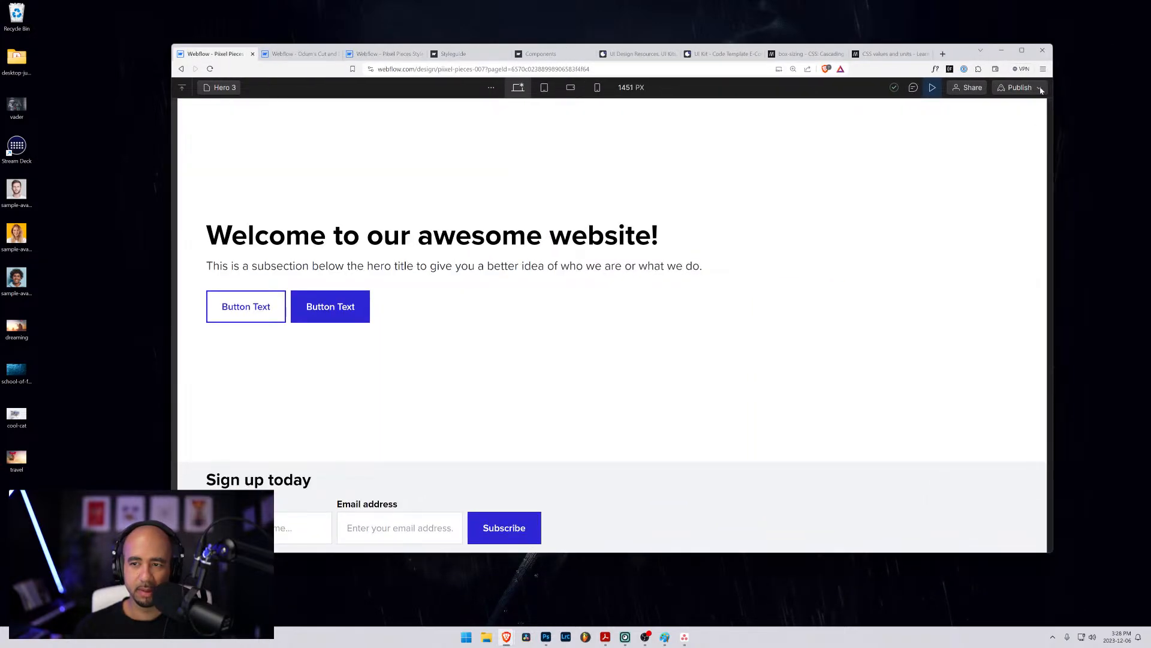
click(1022, 50)
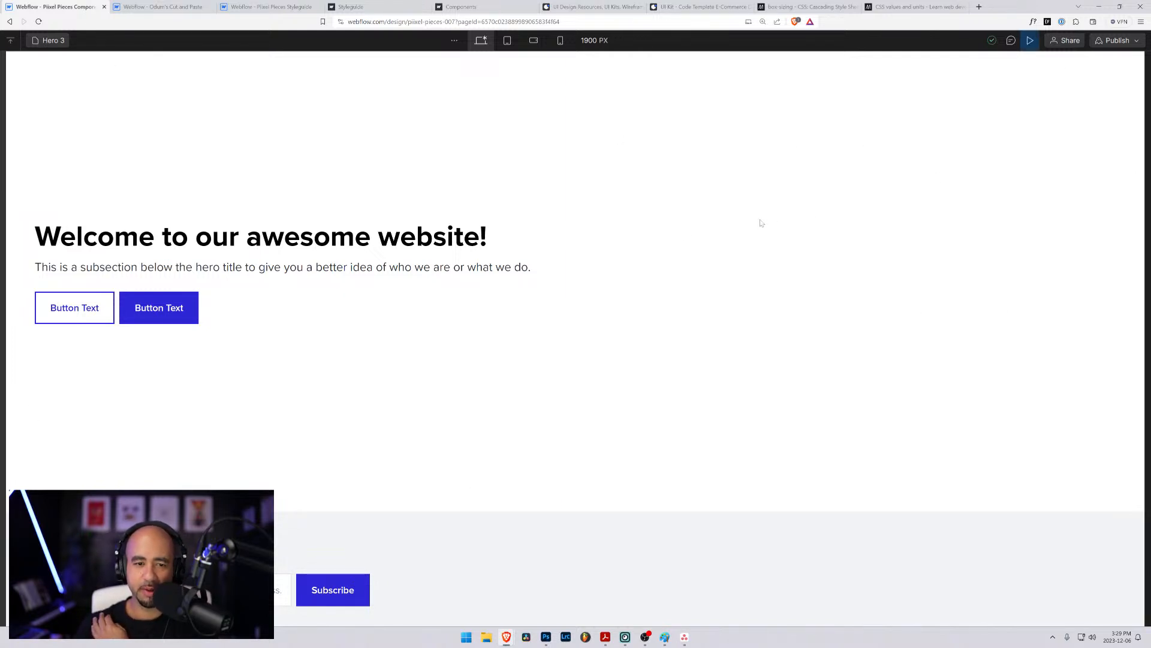
key(ctrl+shift+p)
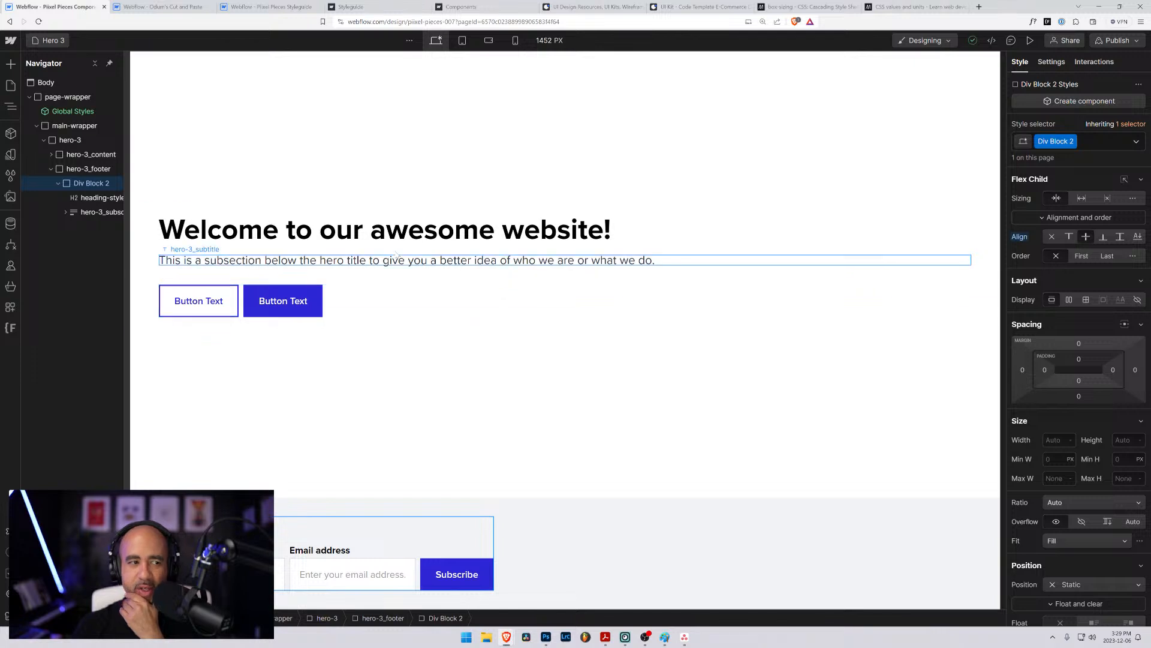